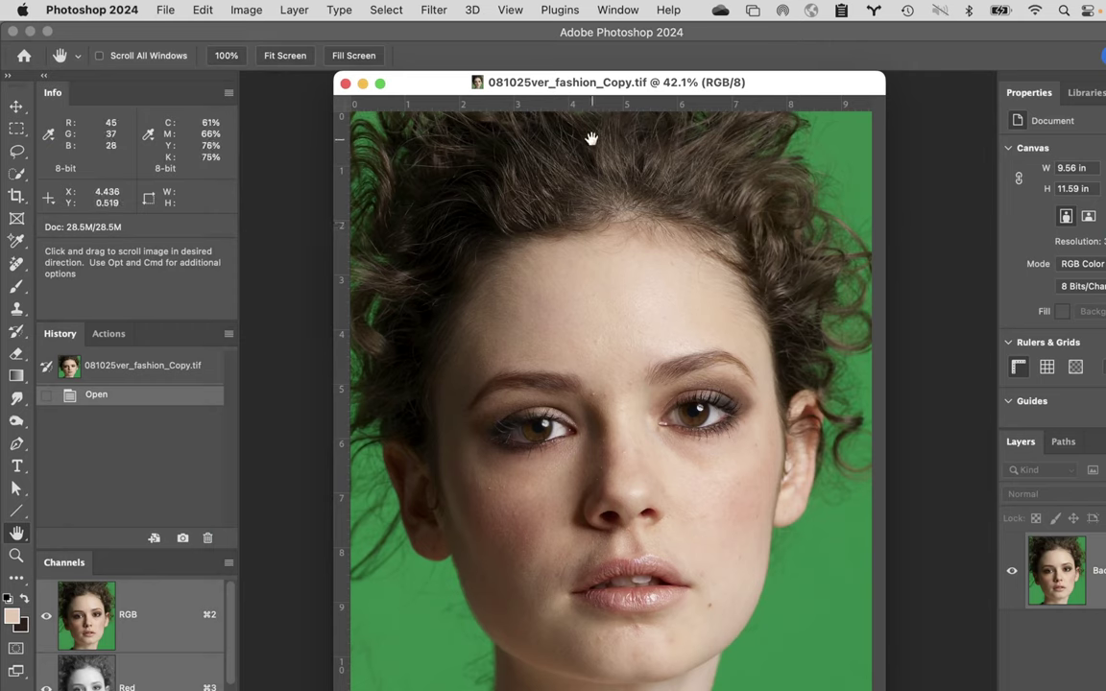
- Lasso the hair and forehead on the image's right side down past the ear and copy that area to a new layer
{"action": "key", "text": "l"}
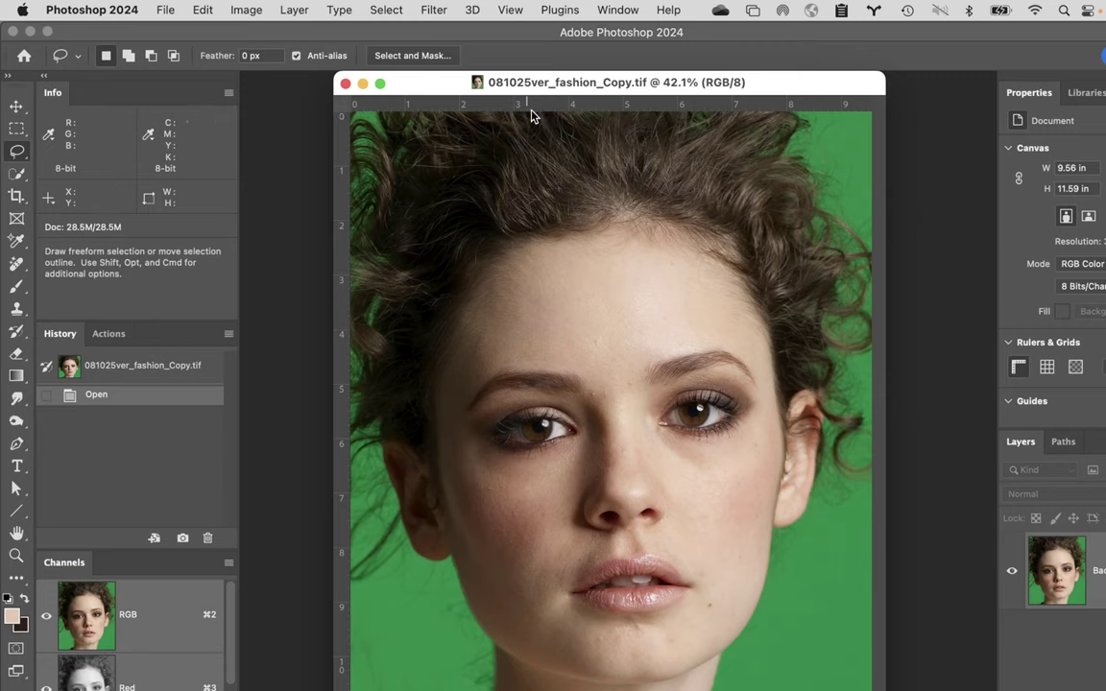
{"action": "mouse_move", "coordinate": [529, 113]}
{"action": "left_mouse_down"}
{"action": "mouse_move", "coordinate": [573, 234]}
{"action": "mouse_move", "coordinate": [619, 317]}
{"action": "mouse_move", "coordinate": [776, 531]}
{"action": "mouse_move", "coordinate": [880, 581]}
{"action": "mouse_move", "coordinate": [952, 474]}
{"action": "mouse_move", "coordinate": [972, 407]}
{"action": "mouse_move", "coordinate": [967, 180]}
{"action": "mouse_move", "coordinate": [869, 94]}
{"action": "mouse_move", "coordinate": [614, 56]}
{"action": "mouse_move", "coordinate": [523, 64]}
{"action": "mouse_move", "coordinate": [537, 108]}
{"action": "left_mouse_up"}
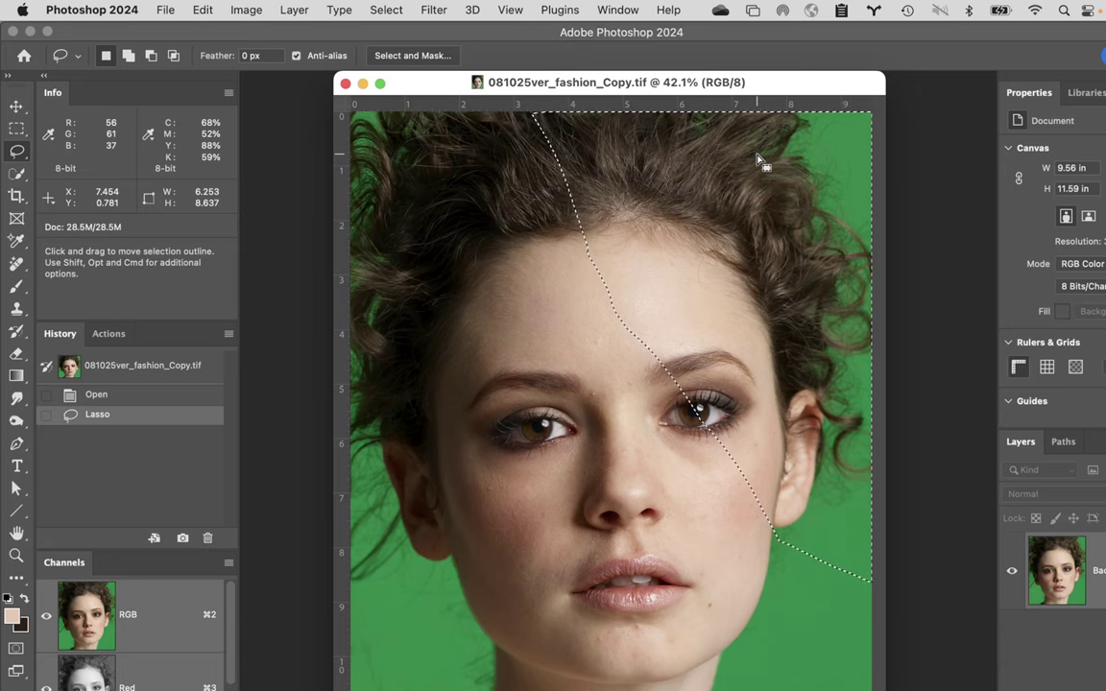
{"action": "key", "text": "super+j"}
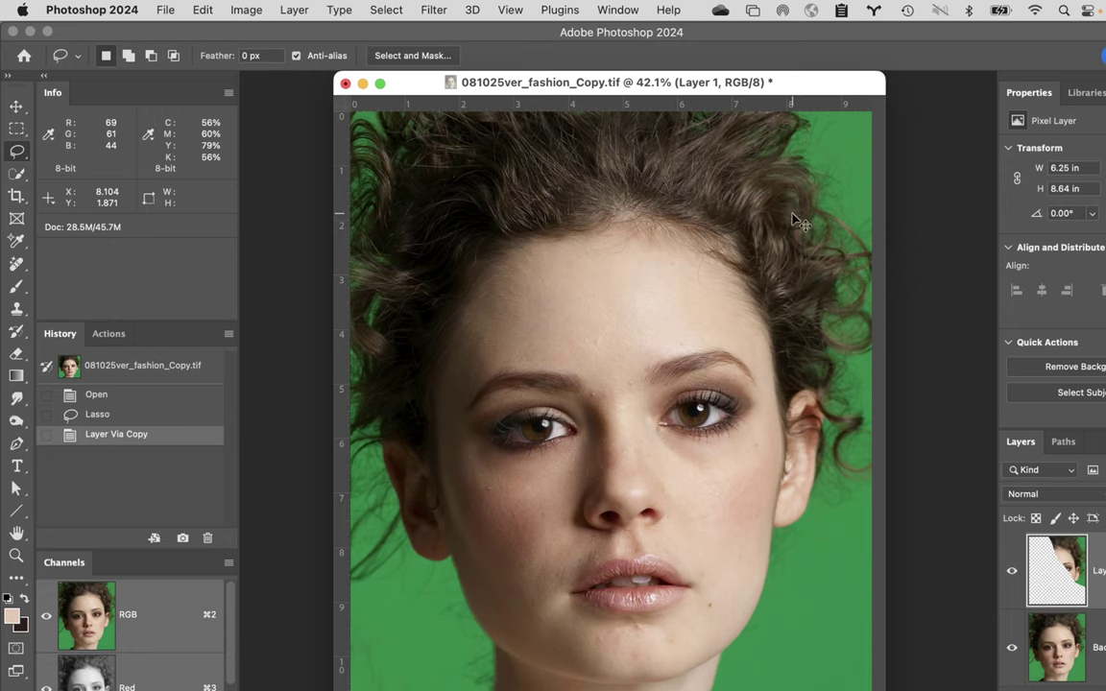
{"action": "key", "text": "super+t"}
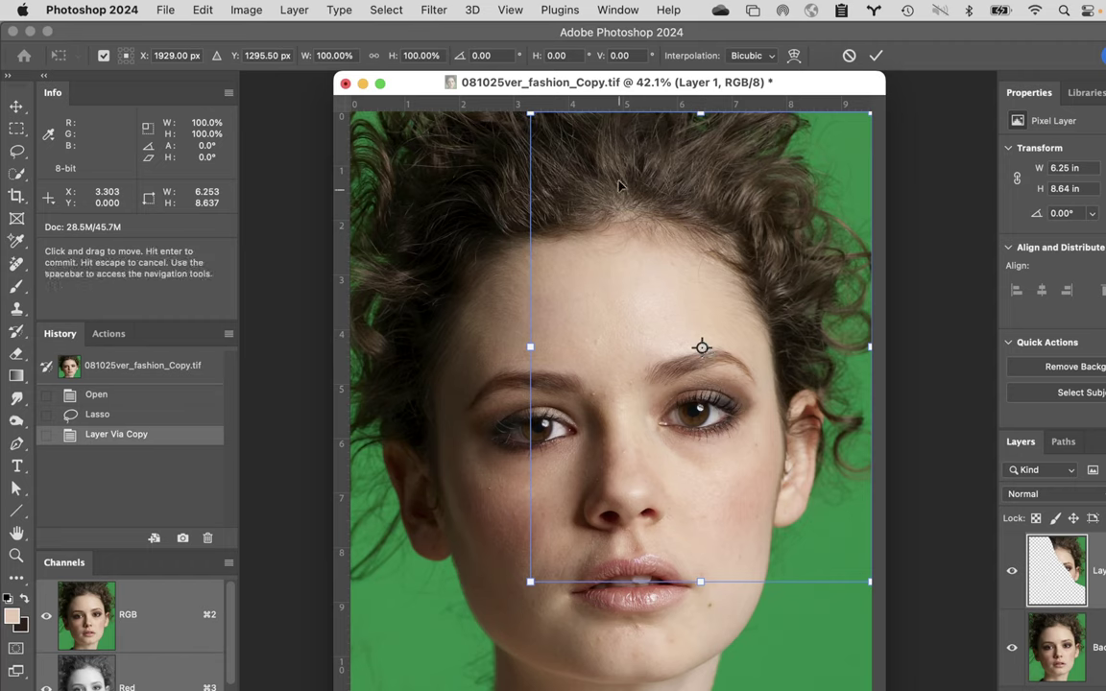
{"action": "left_click", "coordinate": [103, 58]}
{"action": "left_click", "coordinate": [103, 57]}
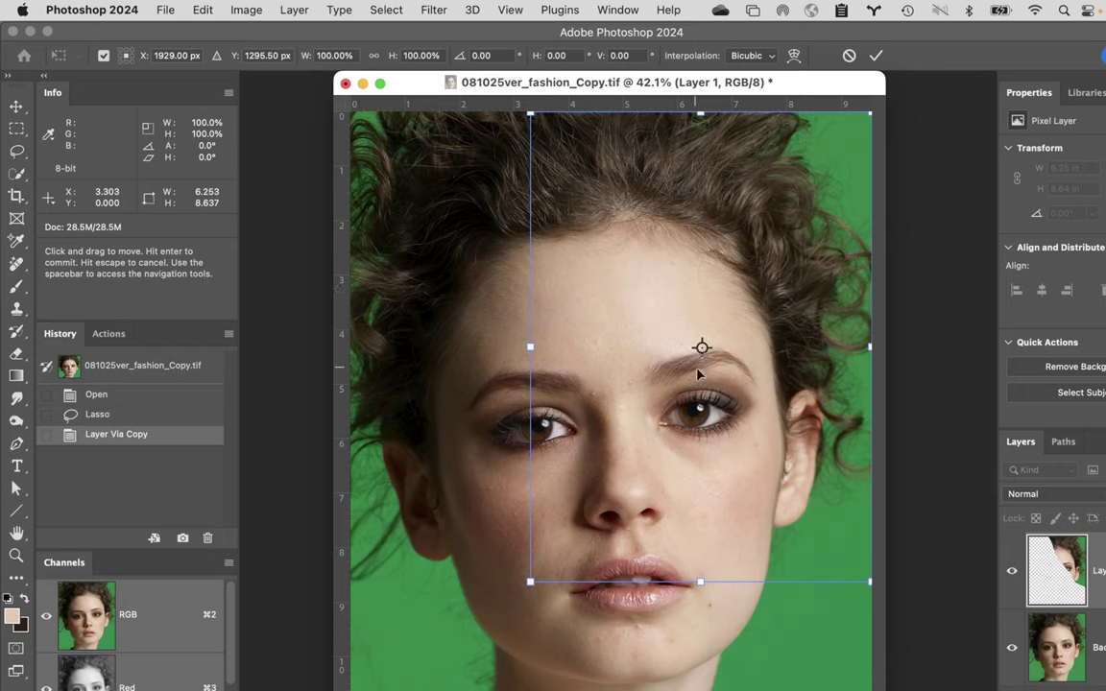
{"action": "left_click_drag", "start_coordinate": [702, 348], "coordinate": [724, 118]}
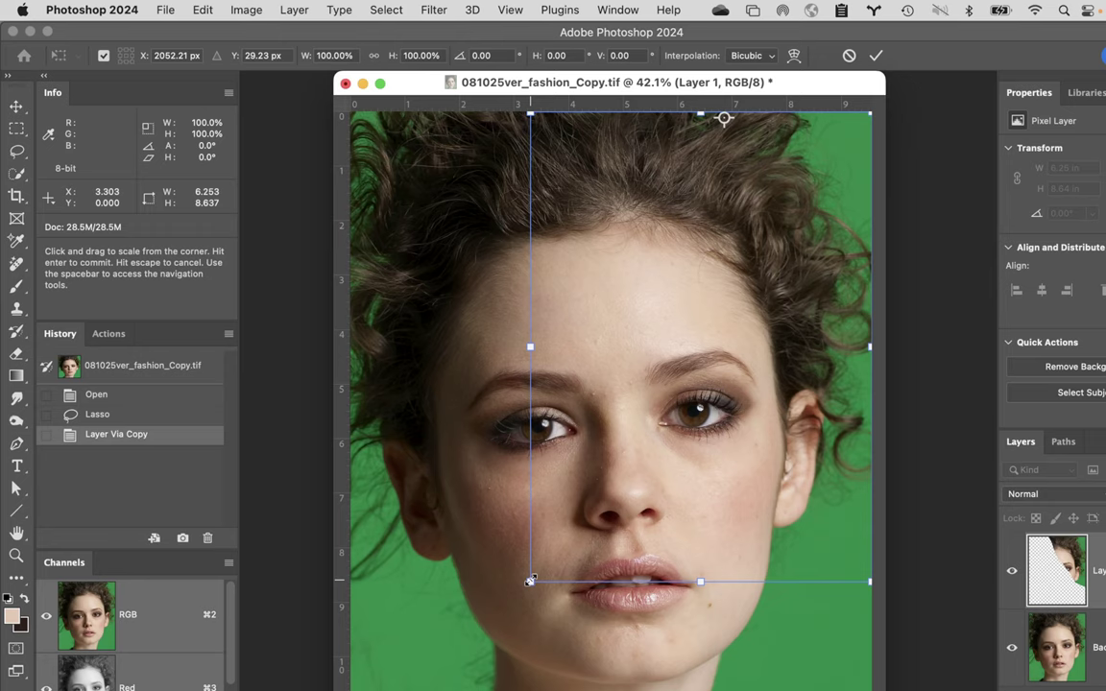
{"action": "left_click_drag", "start_coordinate": [530, 581], "coordinate": [496, 684]}
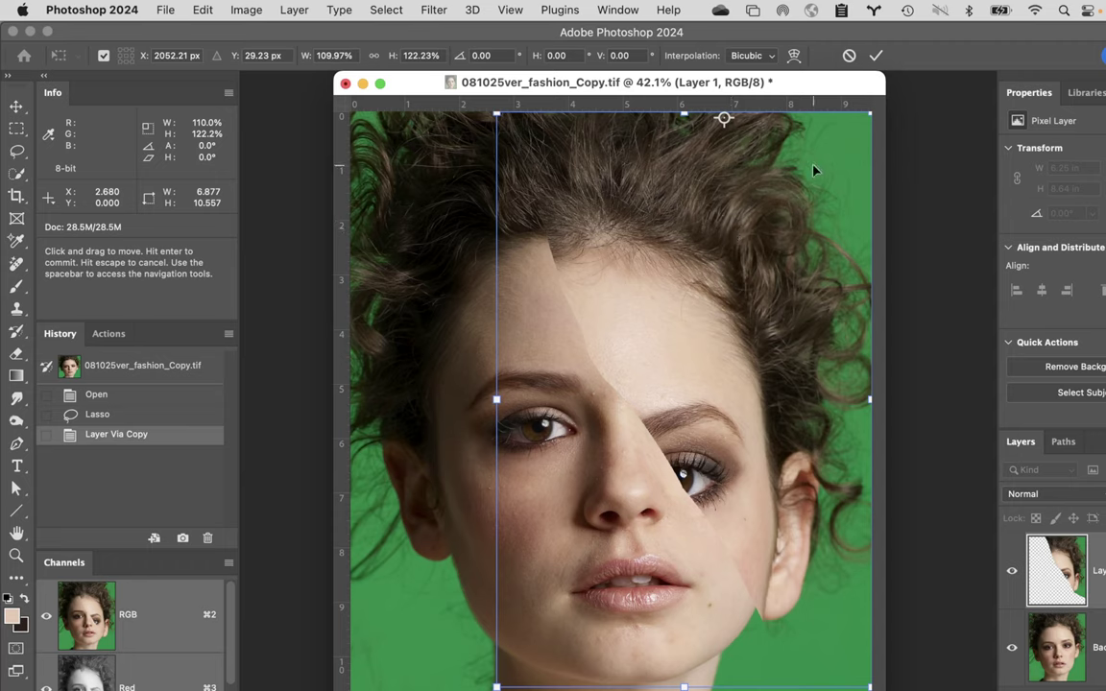
{"action": "left_click", "coordinate": [848, 56]}
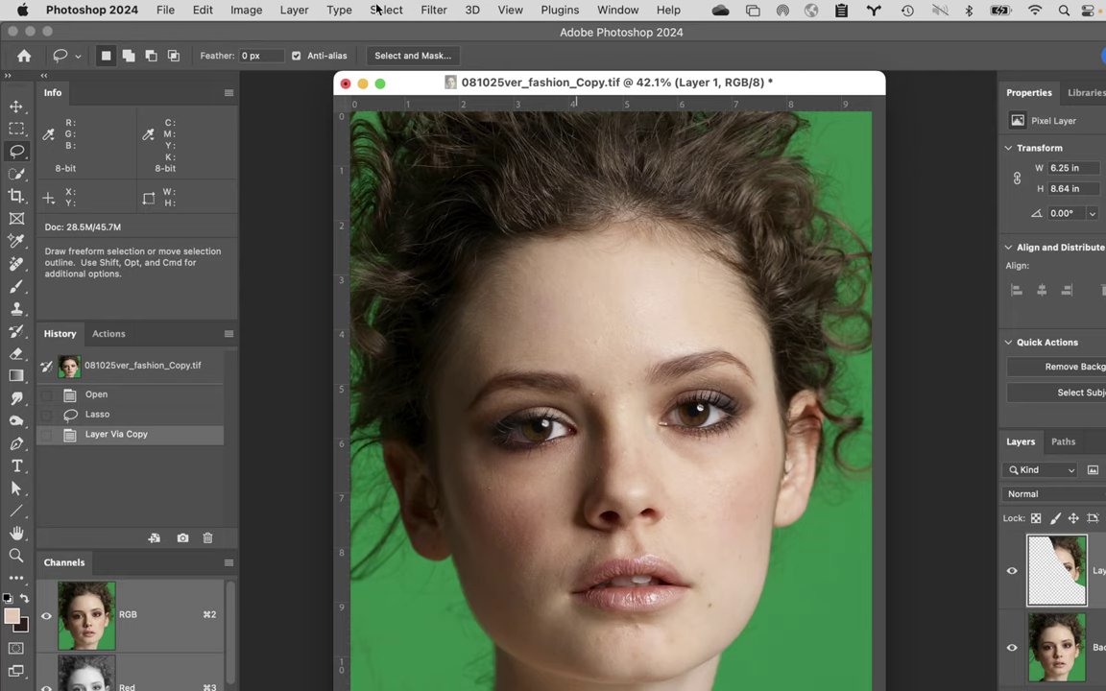
- Convert the copied hair layer, Layer 1, to a smart object
{"action": "left_click", "coordinate": [294, 10]}
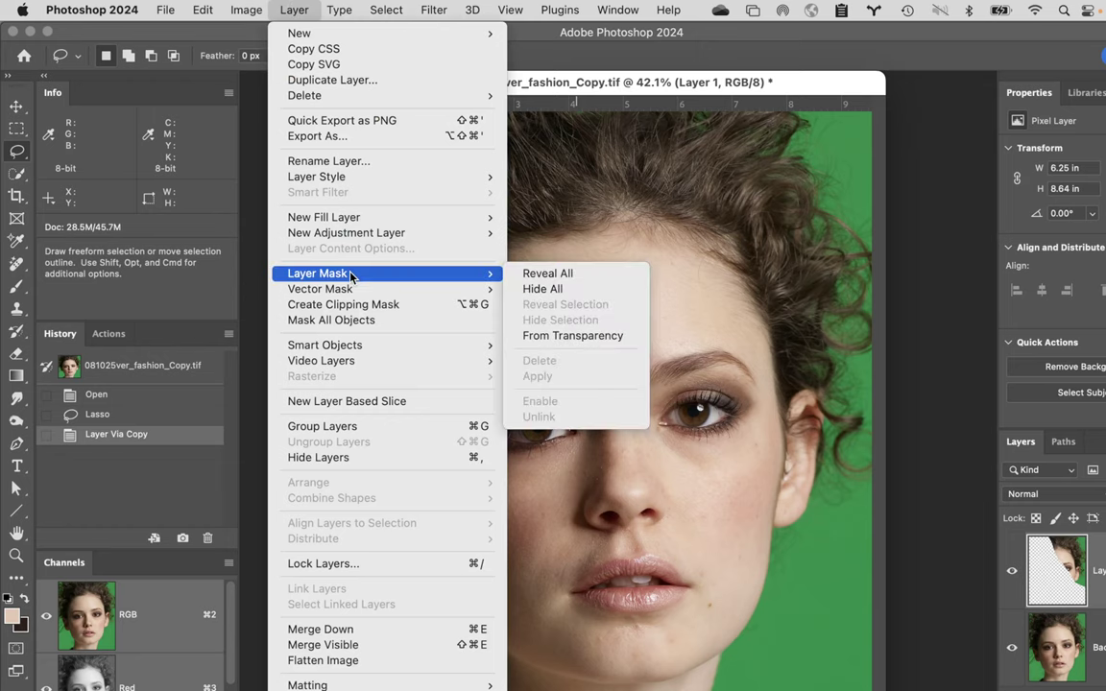
{"action": "mouse_move", "coordinate": [371, 350]}
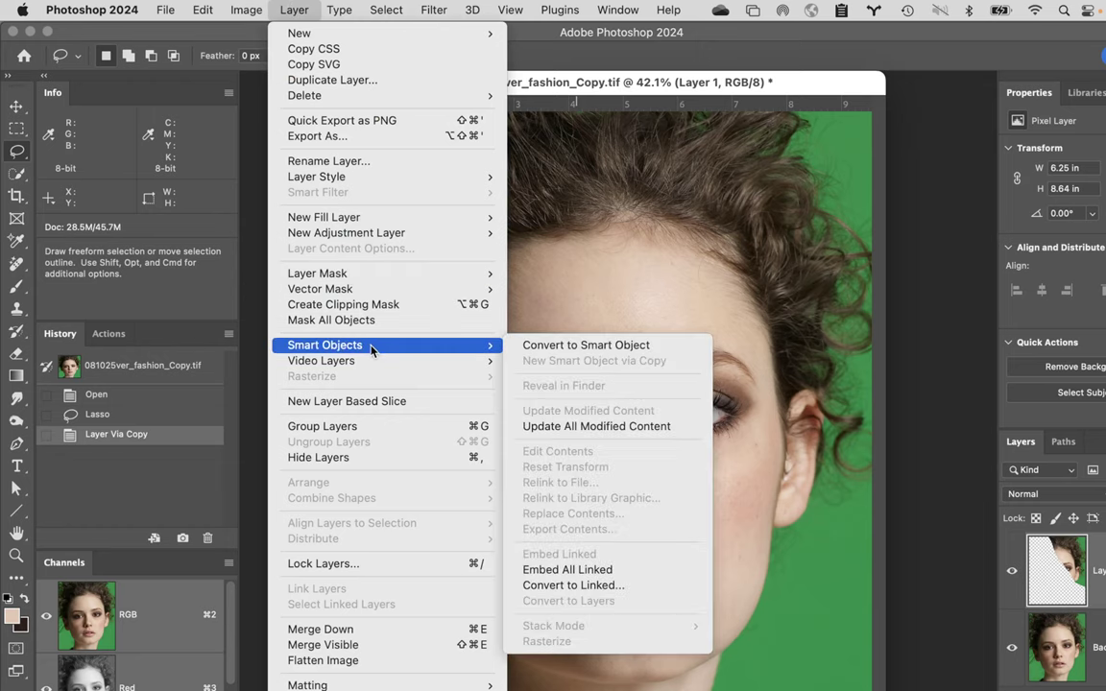
{"action": "left_click", "coordinate": [587, 346]}
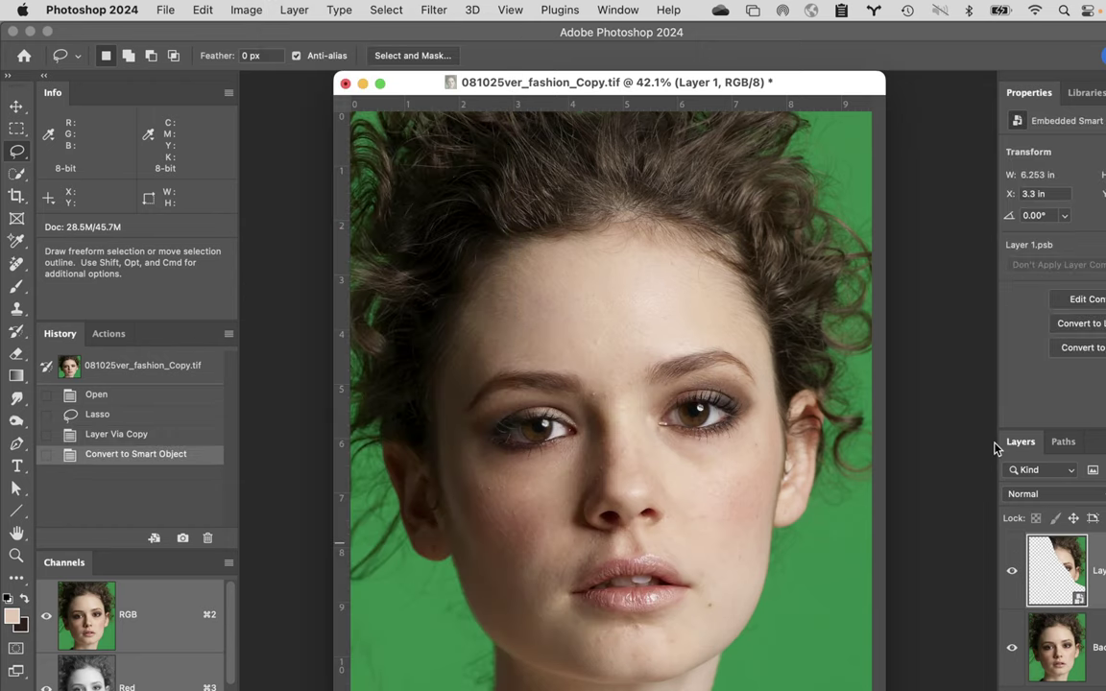
- Free Transform the smart object from a reference point near its top edge, stretching it to about 108% width and 120% height
{"action": "key", "text": "super+t"}
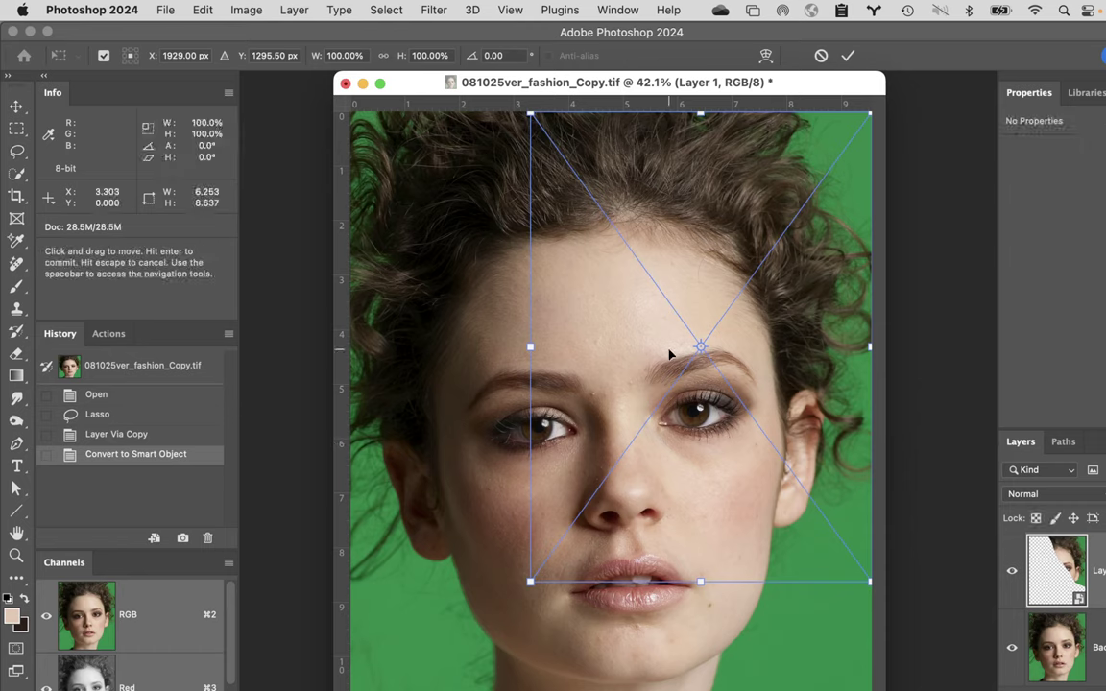
{"action": "left_click_drag", "start_coordinate": [701, 346], "coordinate": [718, 116]}
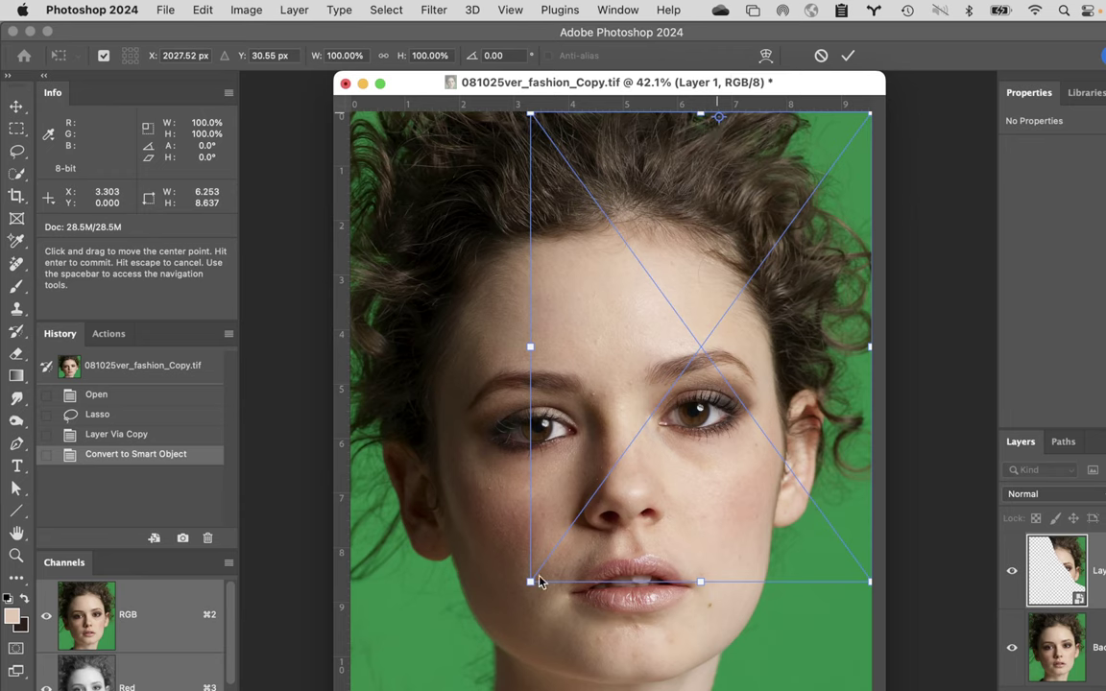
{"action": "left_click_drag", "start_coordinate": [530, 581], "coordinate": [503, 677]}
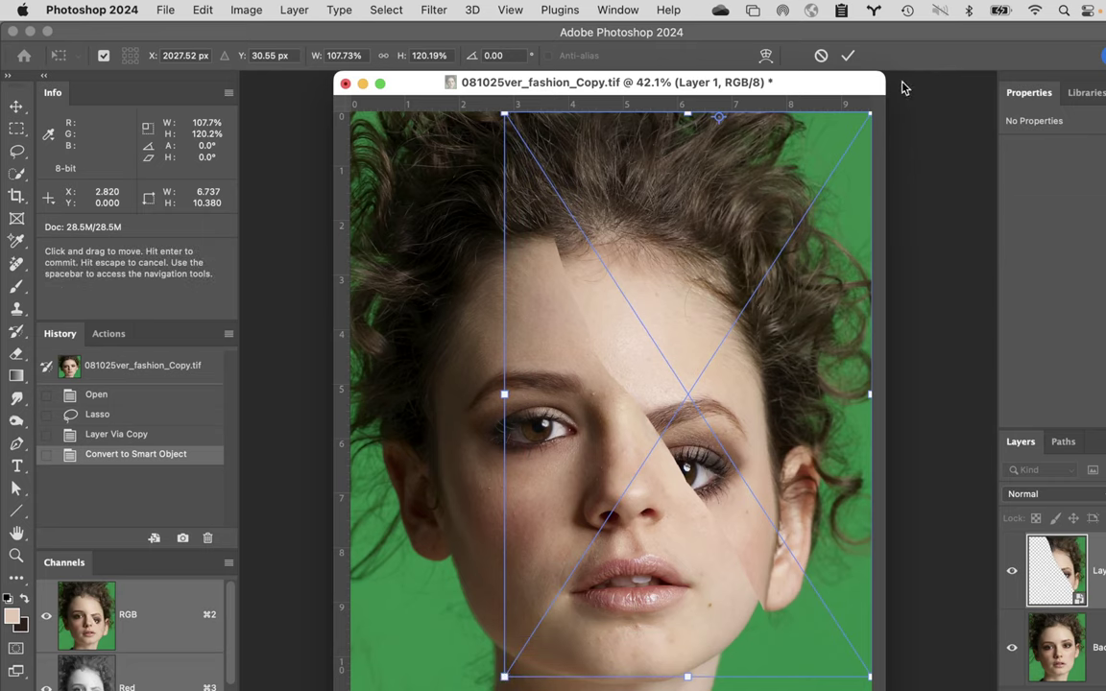
{"action": "left_click", "coordinate": [848, 58]}
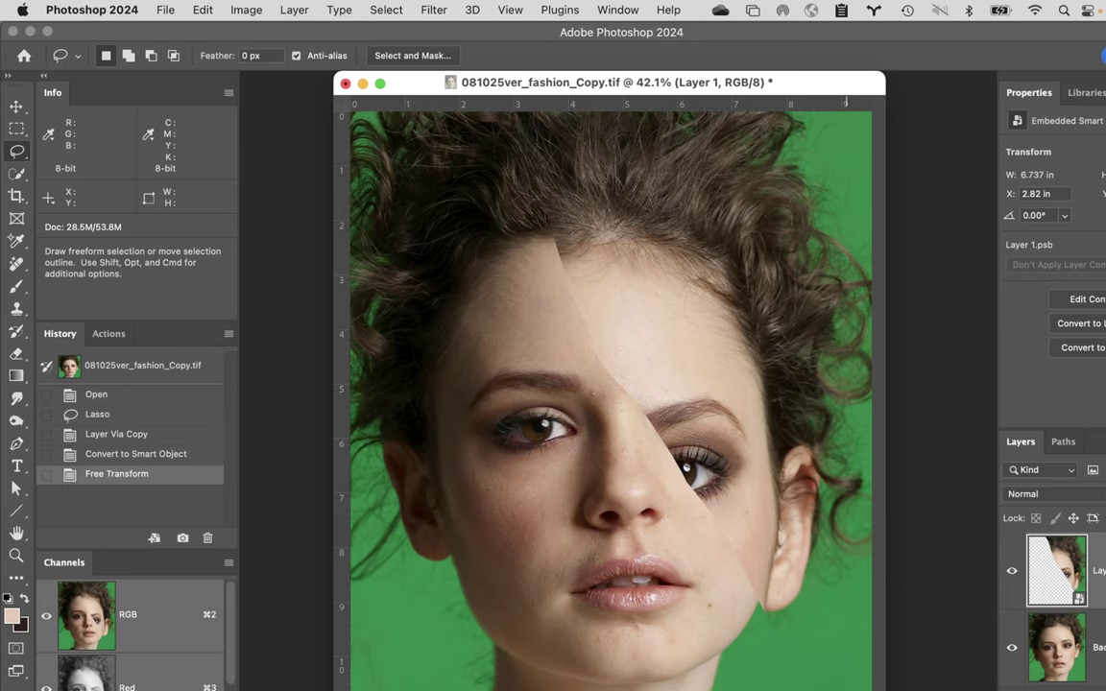
- Add a black mask to the enlarged layer and paint white along the forehead hairline and the hair above it with the 175 px soft brush
{"action": "key", "text": "alt+ctrl+m"}
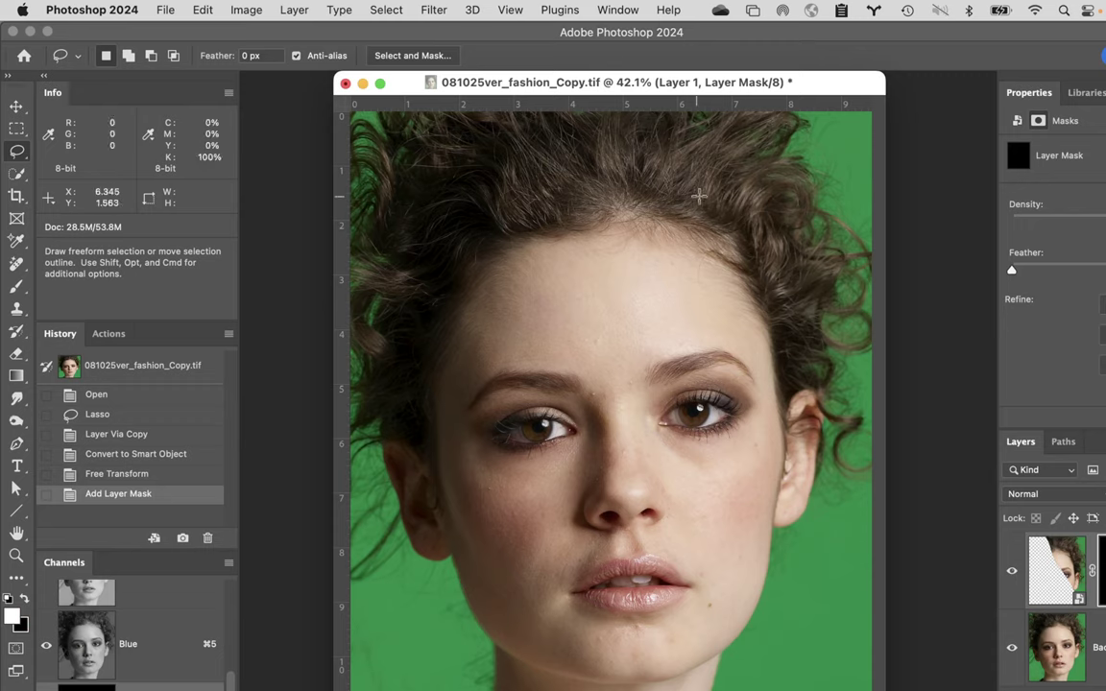
{"action": "left_click", "coordinate": [691, 247], "text": "super"}
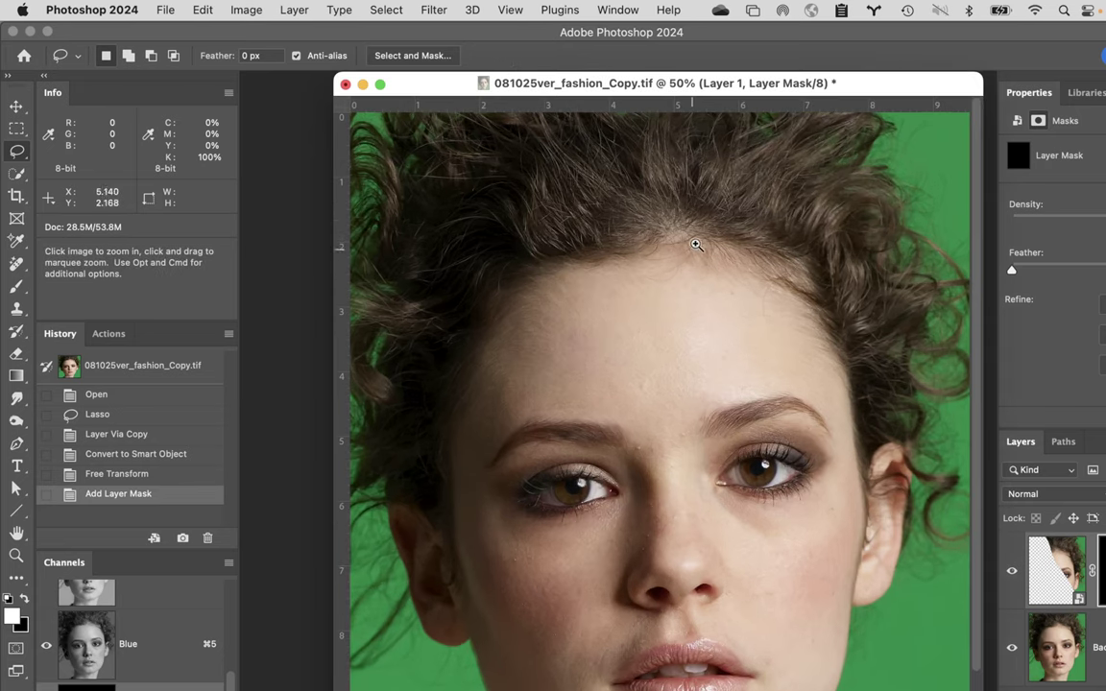
{"action": "left_click", "coordinate": [756, 282], "text": "super"}
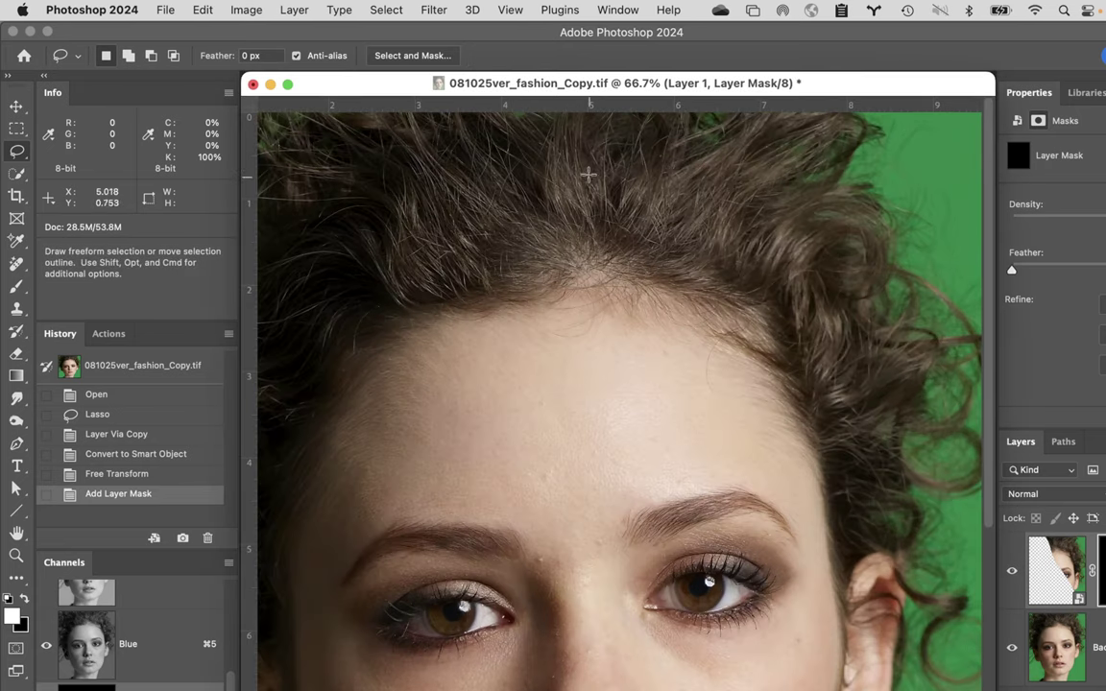
{"action": "key", "text": "b"}
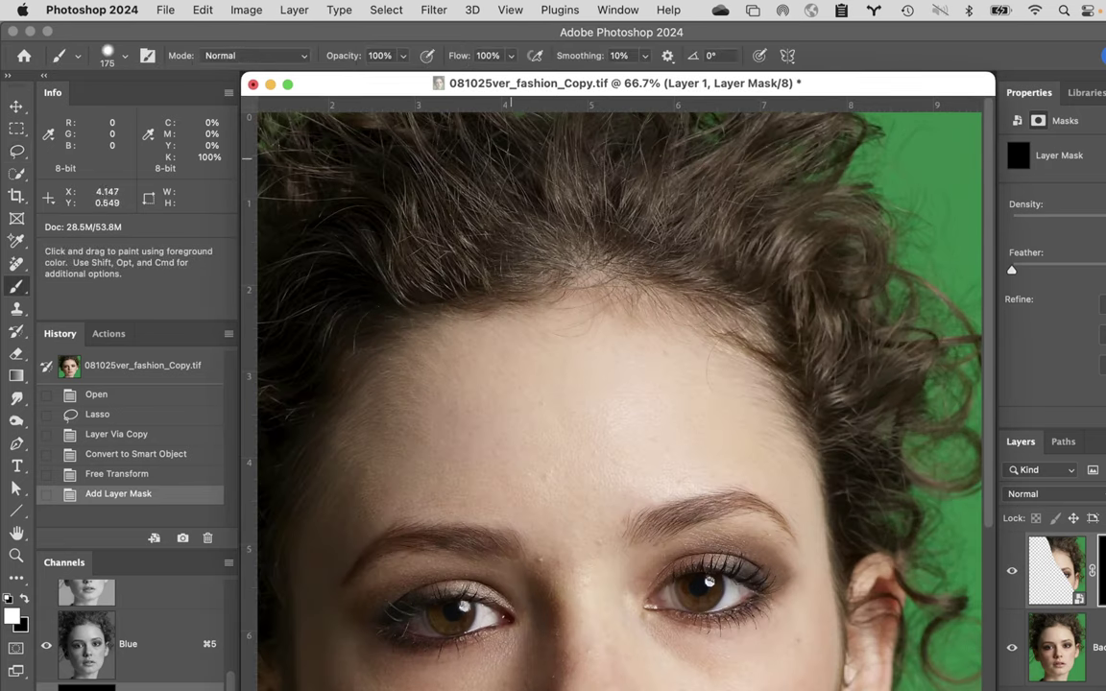
{"action": "left_click", "coordinate": [124, 56]}
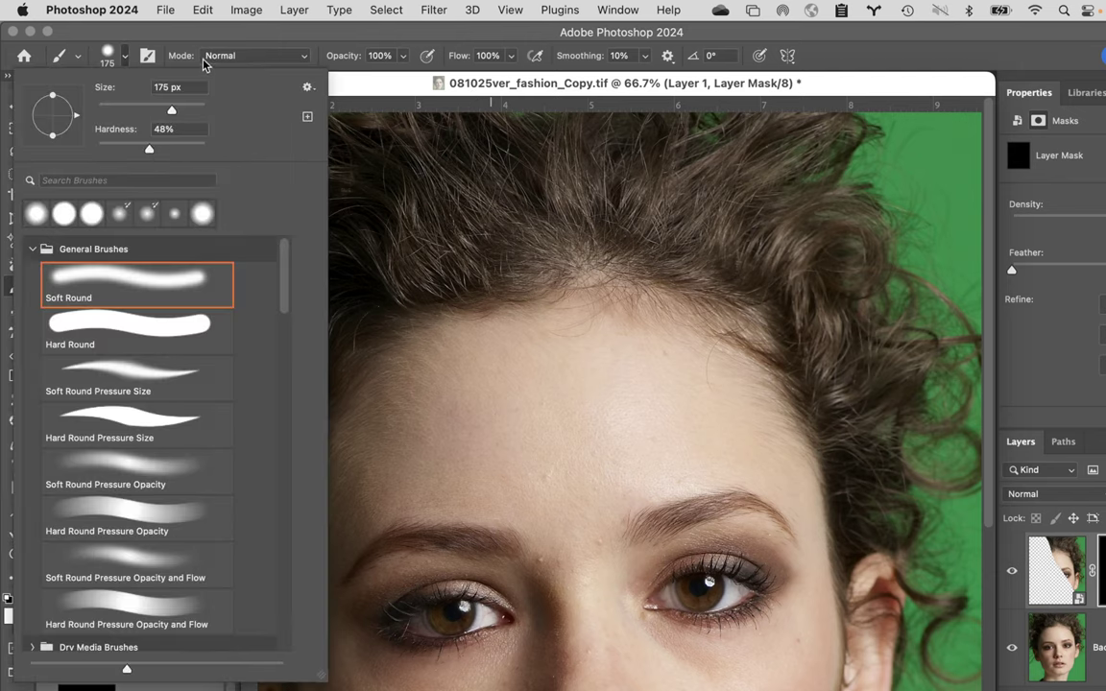
{"action": "left_click", "coordinate": [317, 33]}
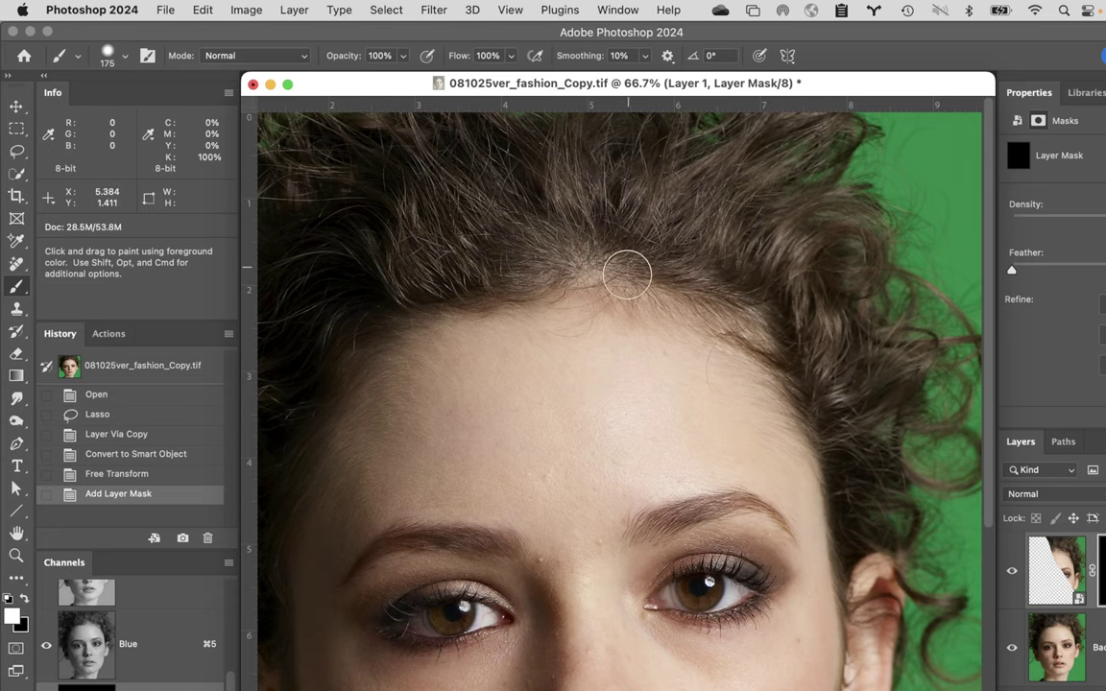
{"action": "mouse_move", "coordinate": [582, 267]}
{"action": "left_mouse_down"}
{"action": "mouse_move", "coordinate": [575, 262]}
{"action": "mouse_move", "coordinate": [689, 292]}
{"action": "mouse_move", "coordinate": [785, 351]}
{"action": "left_mouse_up"}
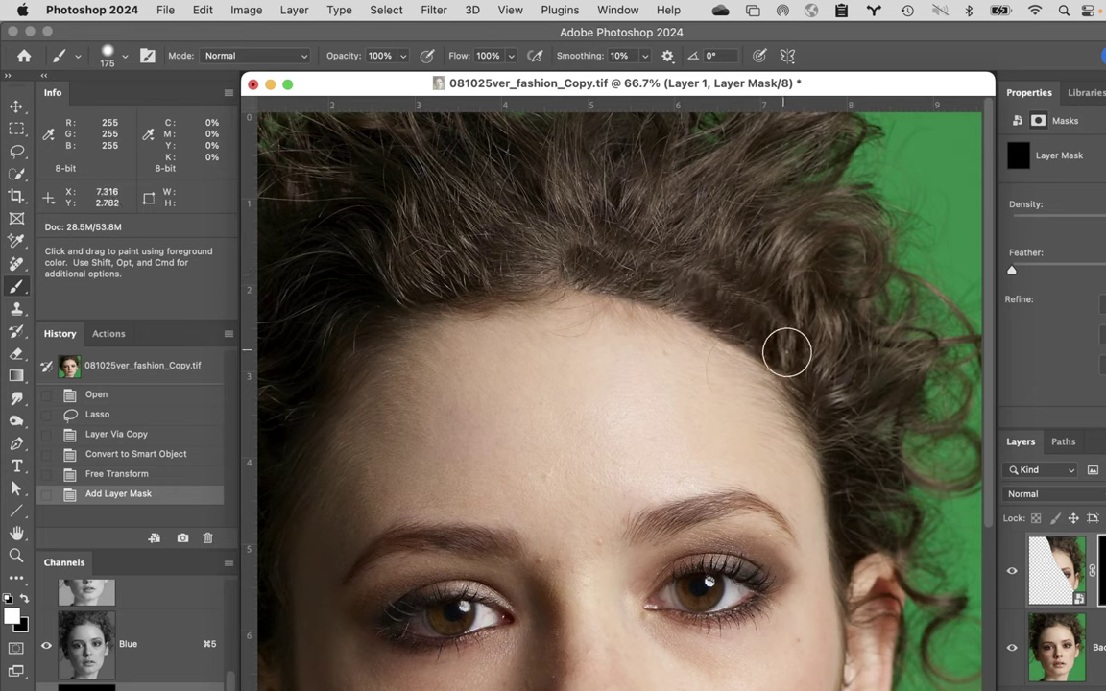
{"action": "left_click_drag", "start_coordinate": [811, 256], "coordinate": [772, 289]}
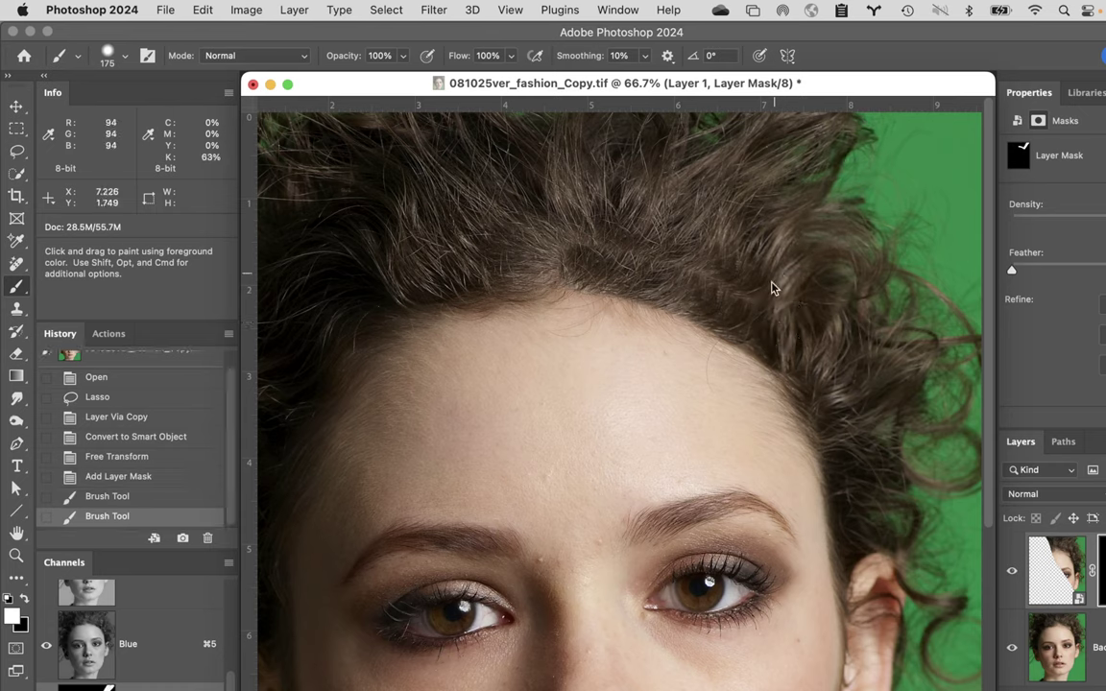
{"action": "left_click_drag", "start_coordinate": [821, 147], "coordinate": [730, 272]}
{"action": "left_click_drag", "start_coordinate": [837, 117], "coordinate": [693, 286]}
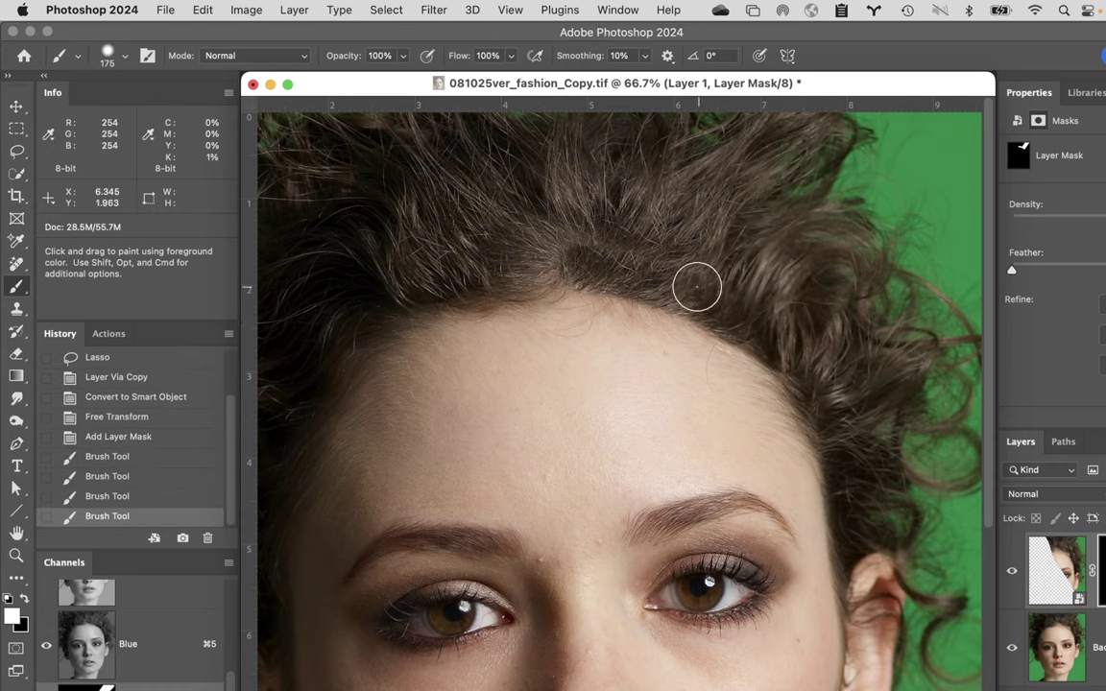
{"action": "mouse_move", "coordinate": [817, 86]}
{"action": "left_mouse_down"}
{"action": "mouse_move", "coordinate": [669, 272]}
{"action": "mouse_move", "coordinate": [765, 140]}
{"action": "left_mouse_up"}
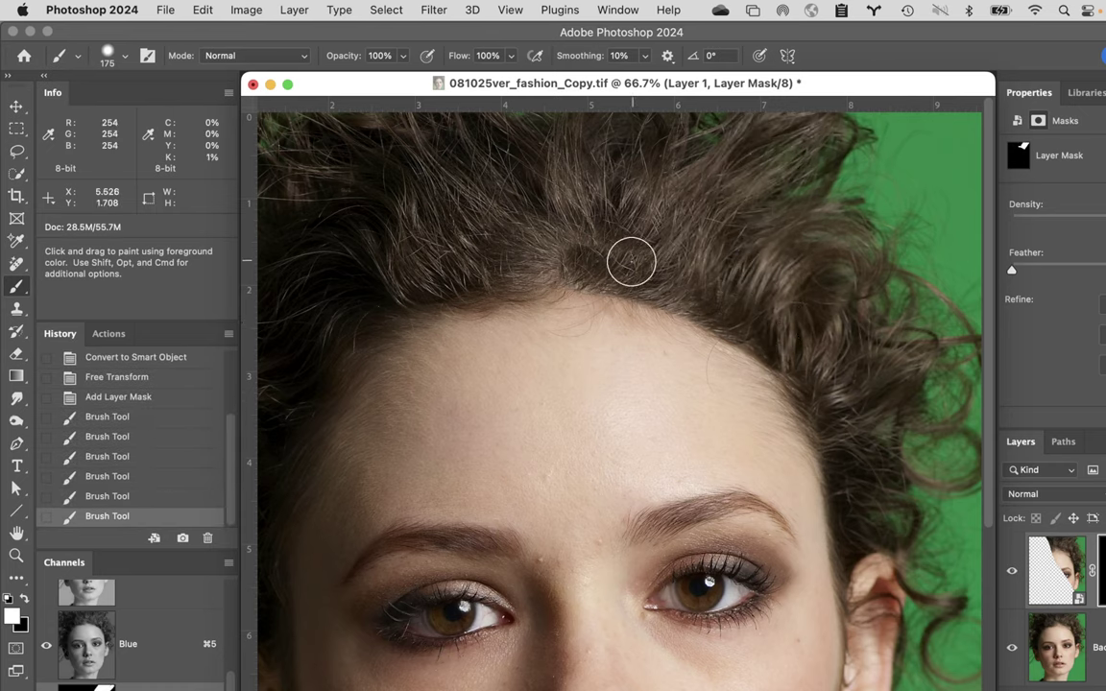
{"action": "left_click_drag", "start_coordinate": [630, 256], "coordinate": [723, 117]}
{"action": "left_click_drag", "start_coordinate": [612, 246], "coordinate": [670, 137]}
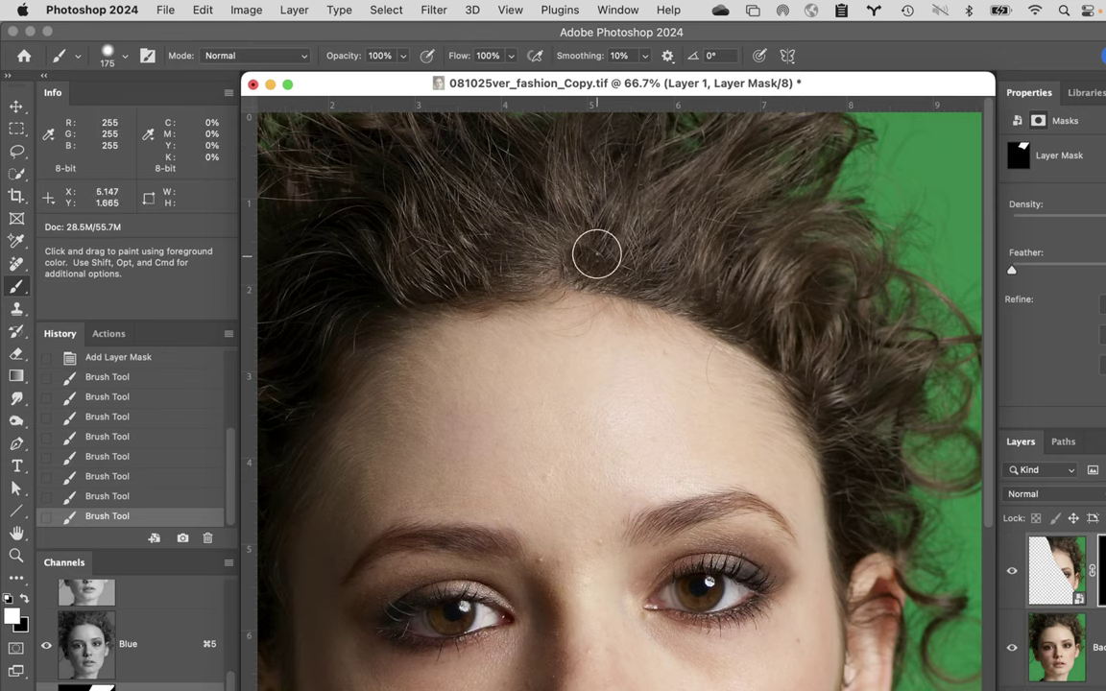
{"action": "left_click_drag", "start_coordinate": [595, 249], "coordinate": [576, 58]}
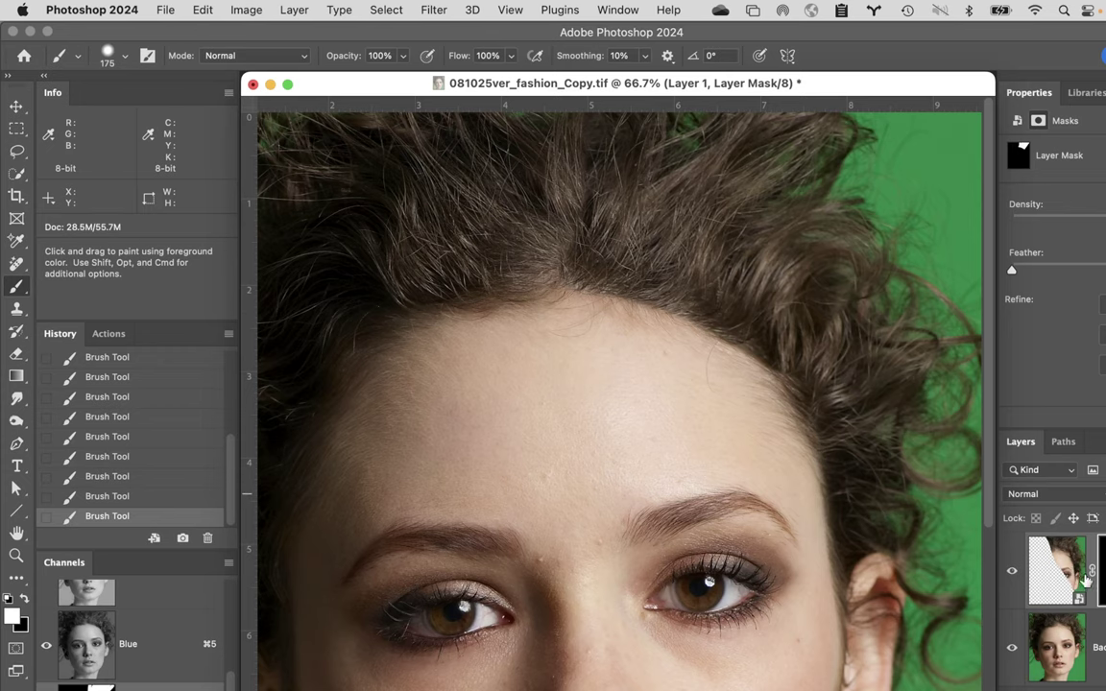
- Unlink the mask from Layer 1 and move only the smart object's content slightly up and right, to X about 2.99 in
{"action": "left_click", "coordinate": [1091, 572]}
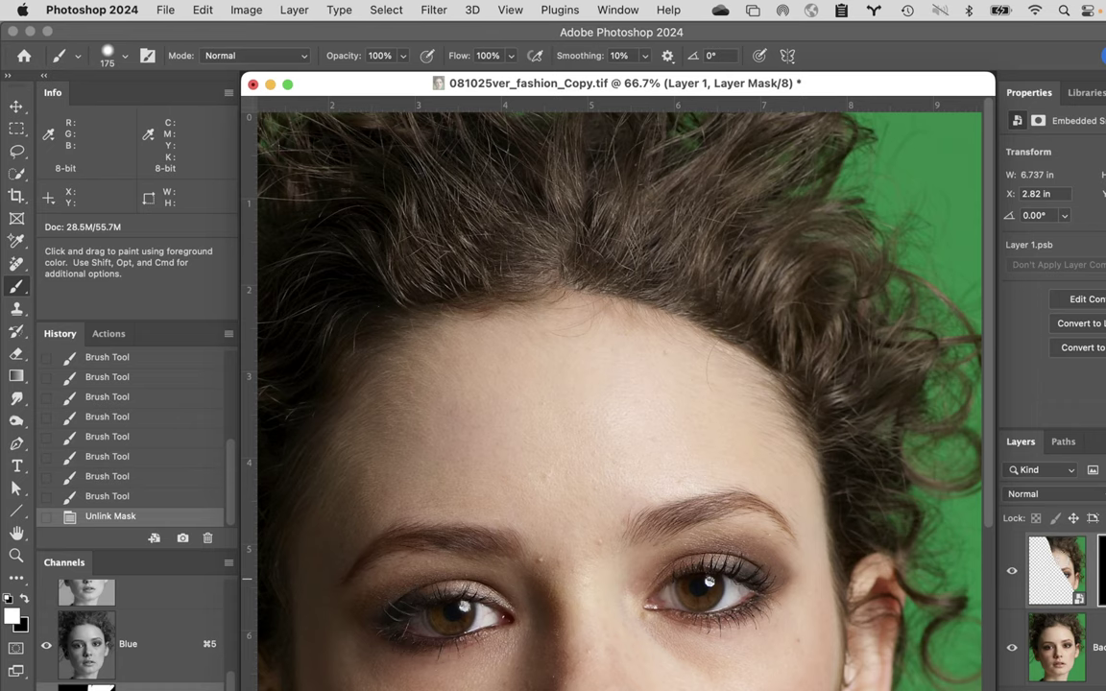
{"action": "left_click", "coordinate": [1060, 579]}
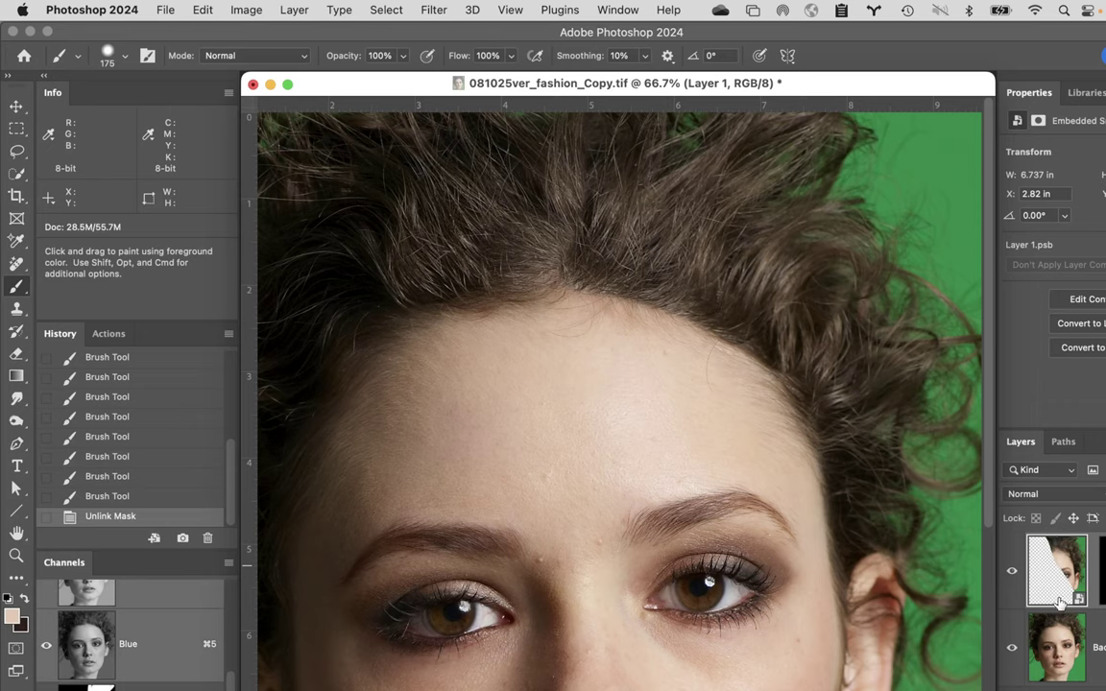
{"action": "key", "text": "v"}
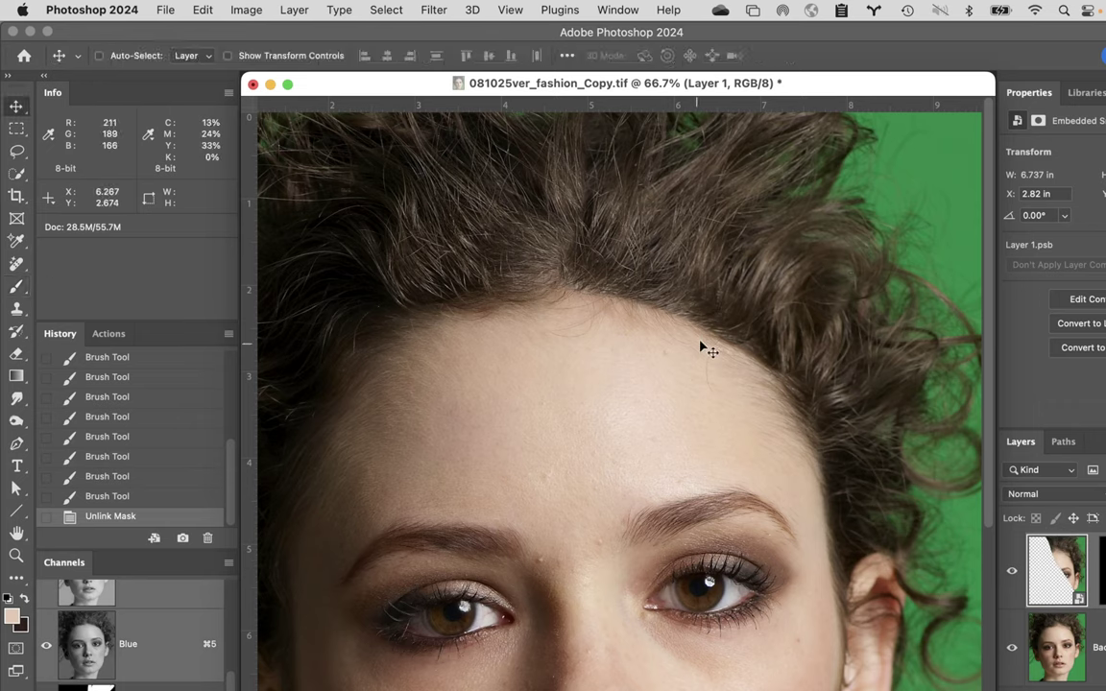
{"action": "left_click_drag", "start_coordinate": [720, 313], "coordinate": [735, 286]}
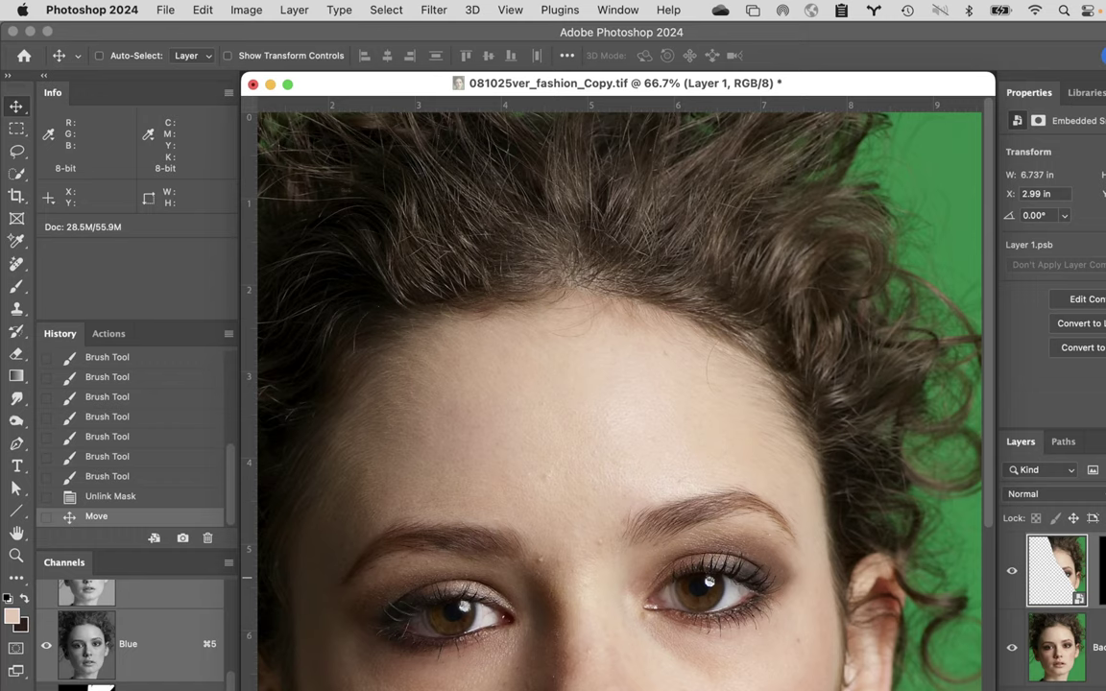
- Display the layer mask on its own and paint white over the two dark gaps near its top edge
{"action": "left_click", "coordinate": [1101, 570], "text": "alt"}
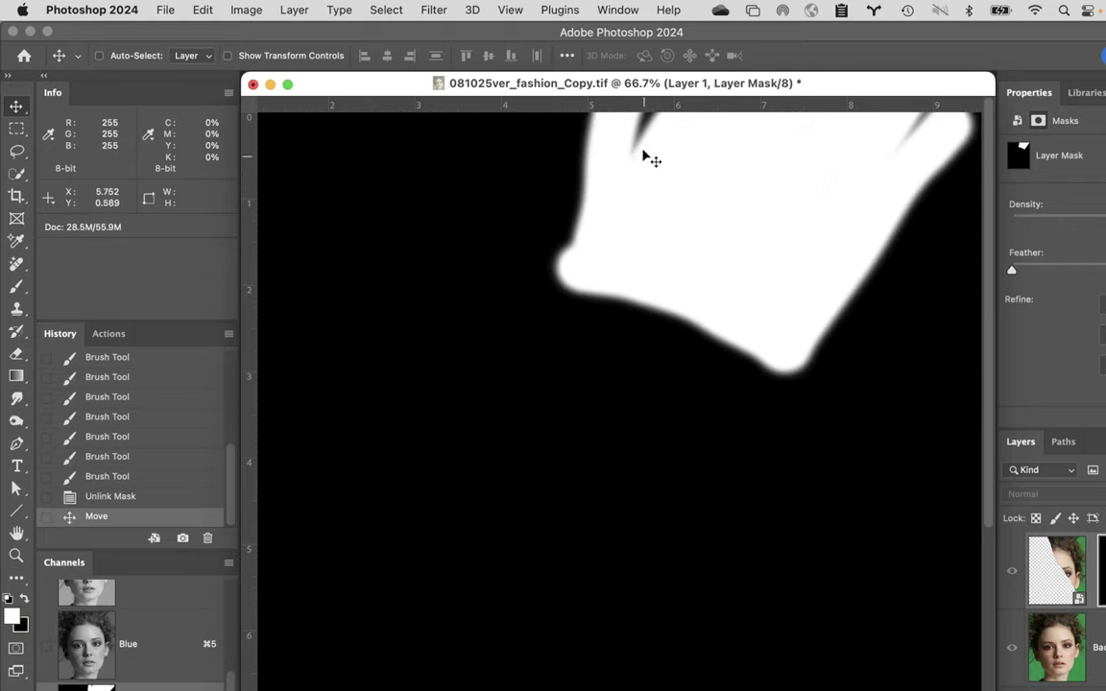
{"action": "key", "text": "b"}
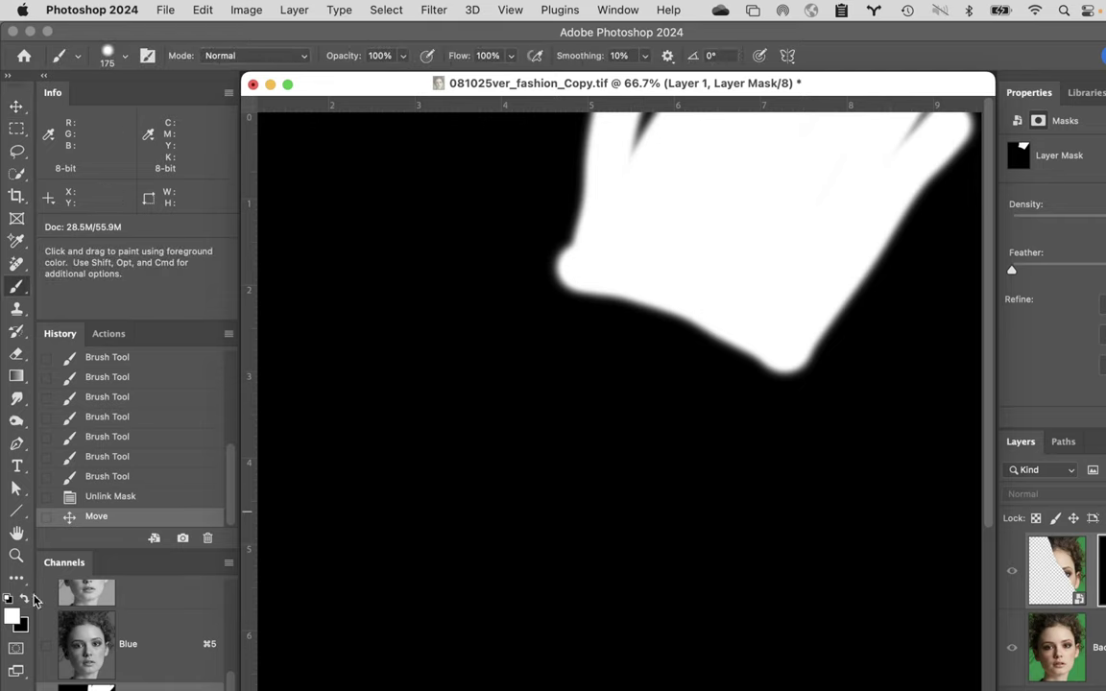
{"action": "left_click_drag", "start_coordinate": [641, 144], "coordinate": [662, 67]}
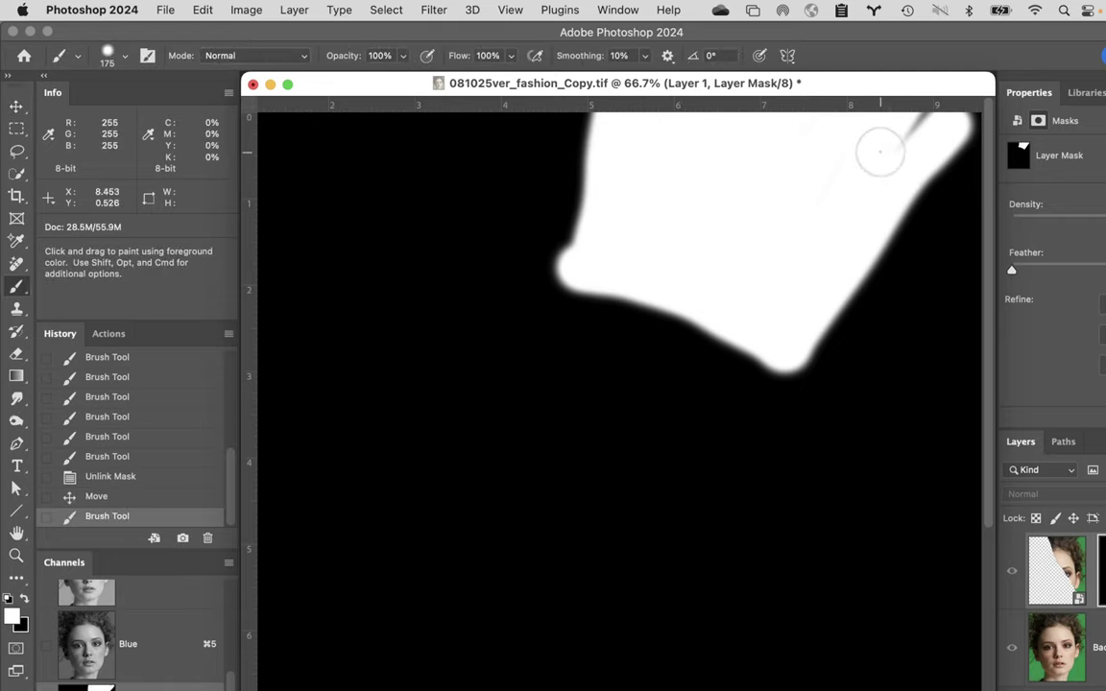
{"action": "left_click_drag", "start_coordinate": [881, 151], "coordinate": [950, 94]}
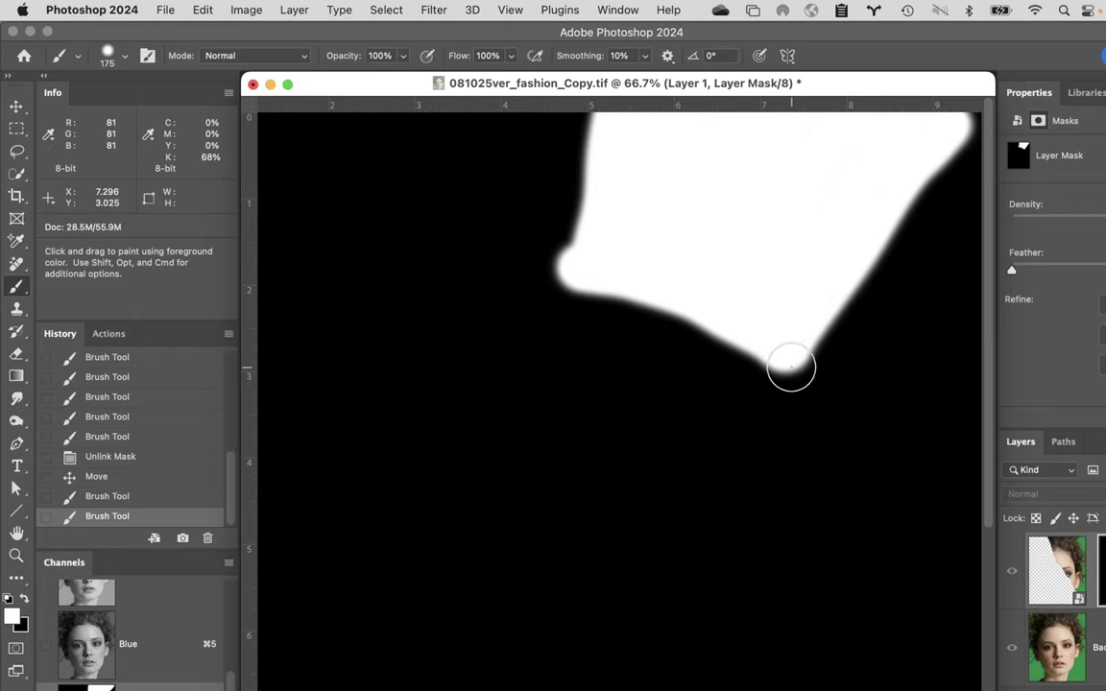
- Leave the mask-only display, keep Layer 1's mask active, and compare the hairline with Layer 1 hidden and shown
{"action": "mouse_move", "coordinate": [791, 368]}
{"action": "left_mouse_down"}
{"action": "mouse_move", "coordinate": [821, 354]}
{"action": "mouse_move", "coordinate": [885, 359]}
{"action": "left_mouse_up"}
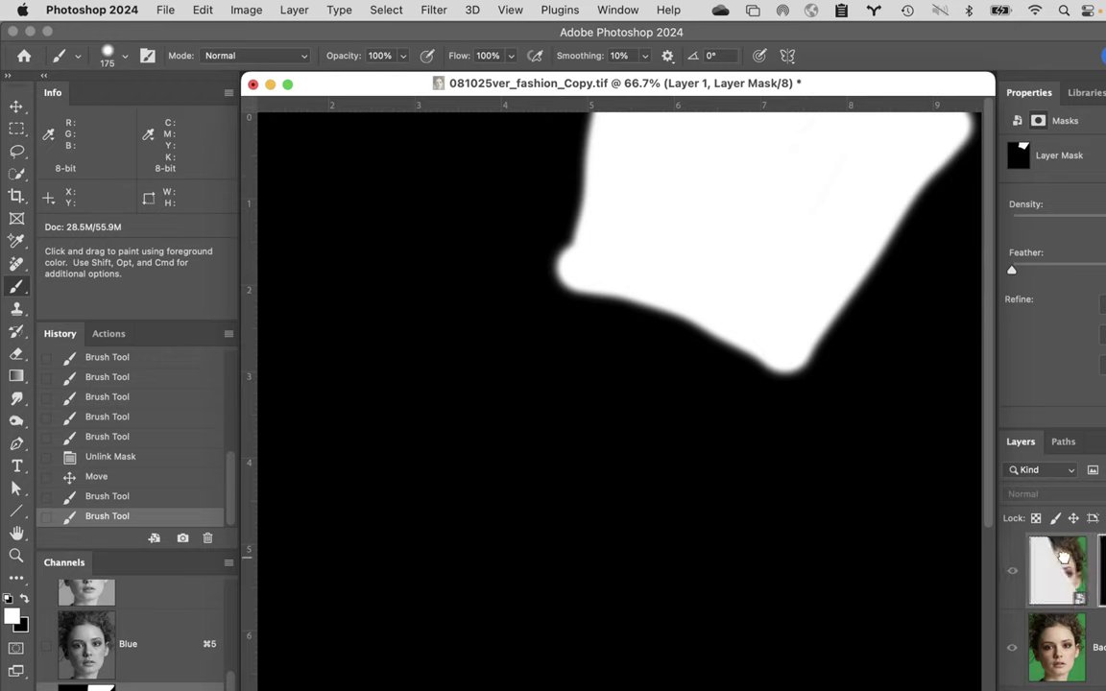
{"action": "left_click", "coordinate": [1068, 570]}
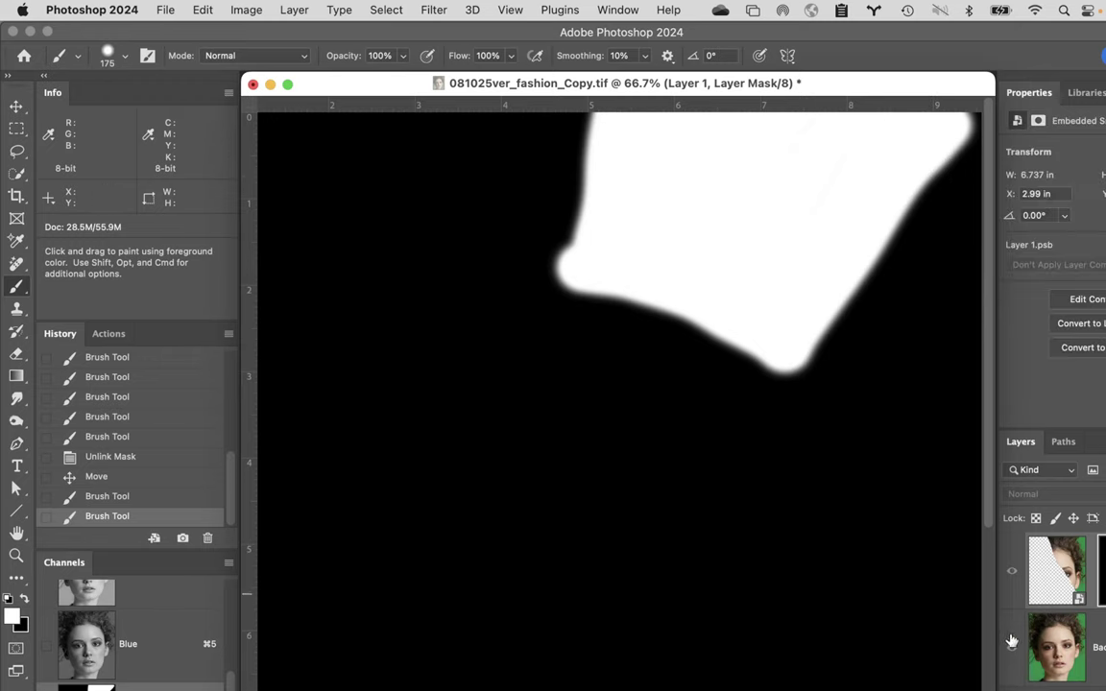
{"action": "left_click", "coordinate": [1099, 570]}
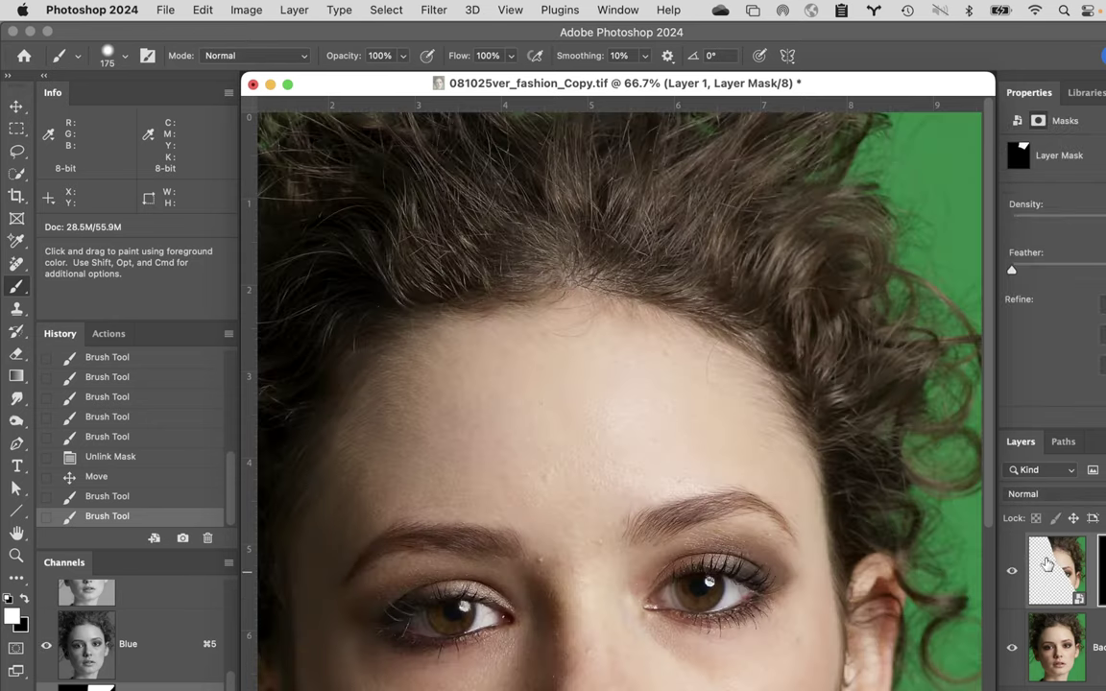
{"action": "left_click", "coordinate": [1047, 575]}
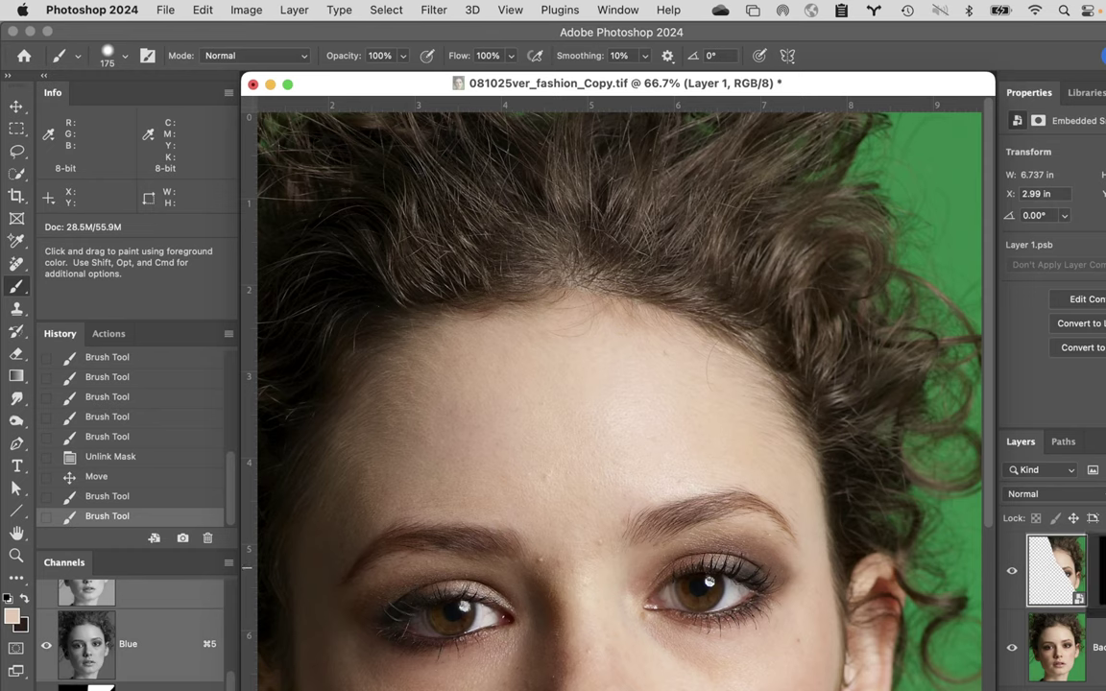
{"action": "left_click", "coordinate": [1099, 570]}
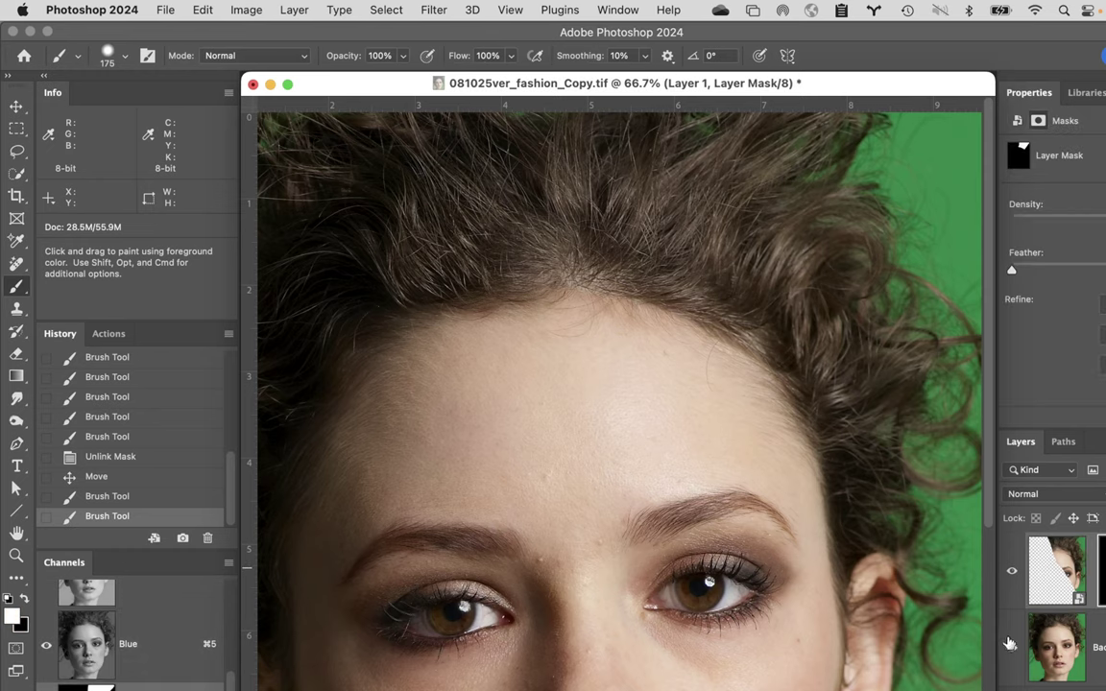
{"action": "left_click", "coordinate": [1011, 572]}
{"action": "left_click", "coordinate": [1009, 574]}
{"action": "left_click", "coordinate": [1010, 574]}
{"action": "left_click", "coordinate": [1009, 574]}
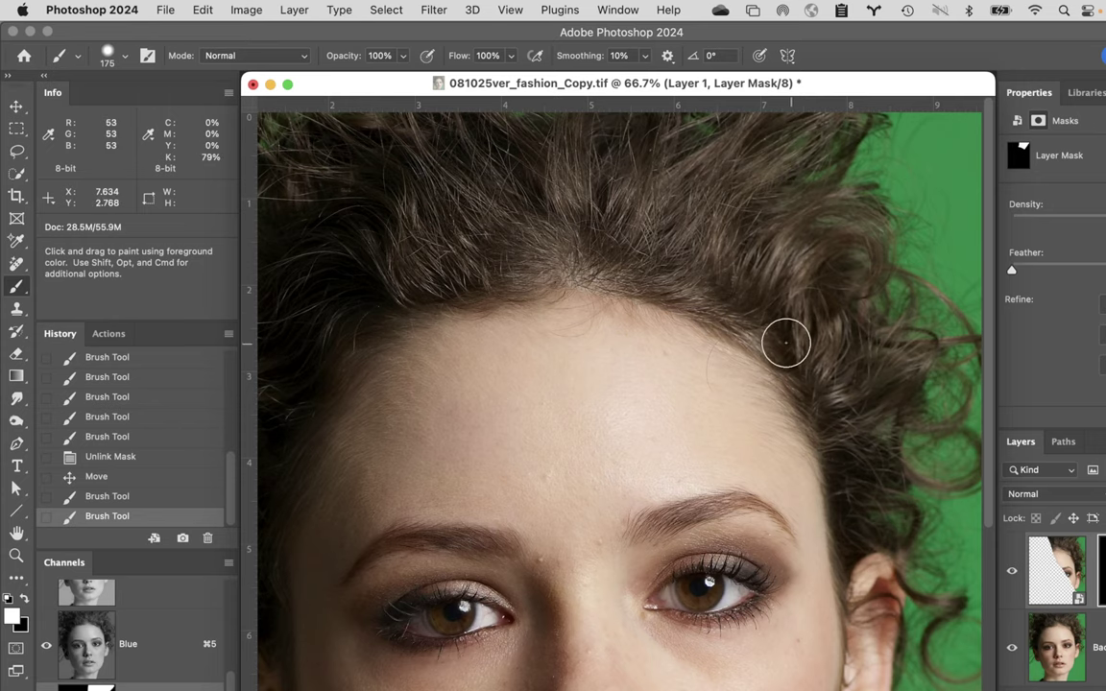
- Paint white on the mask over the side hair from the temple to above the ear, filling leftover dark gaps in the mask-only display
{"action": "left_click_drag", "start_coordinate": [898, 251], "coordinate": [893, 278]}
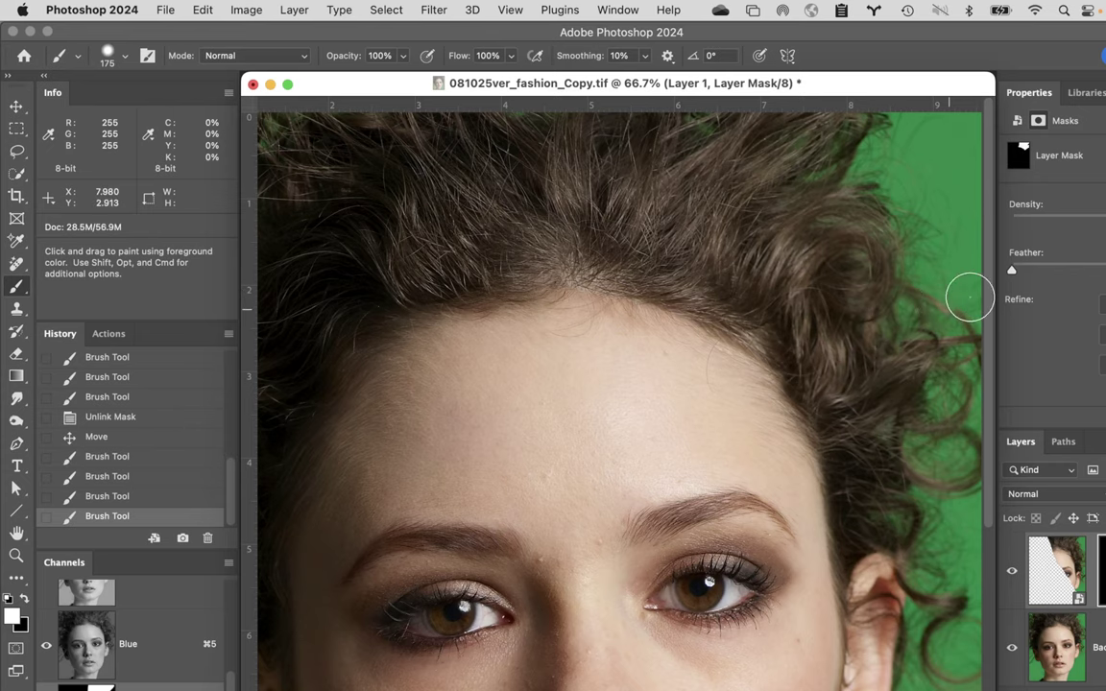
{"action": "mouse_move", "coordinate": [967, 297]}
{"action": "left_mouse_down"}
{"action": "mouse_move", "coordinate": [824, 389]}
{"action": "mouse_move", "coordinate": [872, 373]}
{"action": "mouse_move", "coordinate": [815, 429]}
{"action": "mouse_move", "coordinate": [952, 390]}
{"action": "mouse_move", "coordinate": [833, 438]}
{"action": "mouse_move", "coordinate": [907, 431]}
{"action": "mouse_move", "coordinate": [822, 451]}
{"action": "mouse_move", "coordinate": [912, 443]}
{"action": "mouse_move", "coordinate": [871, 443]}
{"action": "mouse_move", "coordinate": [915, 463]}
{"action": "mouse_move", "coordinate": [871, 480]}
{"action": "mouse_move", "coordinate": [943, 478]}
{"action": "mouse_move", "coordinate": [839, 513]}
{"action": "mouse_move", "coordinate": [956, 485]}
{"action": "mouse_move", "coordinate": [835, 531]}
{"action": "mouse_move", "coordinate": [983, 477]}
{"action": "mouse_move", "coordinate": [898, 503]}
{"action": "mouse_move", "coordinate": [847, 468]}
{"action": "mouse_move", "coordinate": [907, 400]}
{"action": "mouse_move", "coordinate": [892, 339]}
{"action": "mouse_move", "coordinate": [817, 379]}
{"action": "mouse_move", "coordinate": [825, 328]}
{"action": "mouse_move", "coordinate": [813, 325]}
{"action": "mouse_move", "coordinate": [831, 300]}
{"action": "left_mouse_up"}
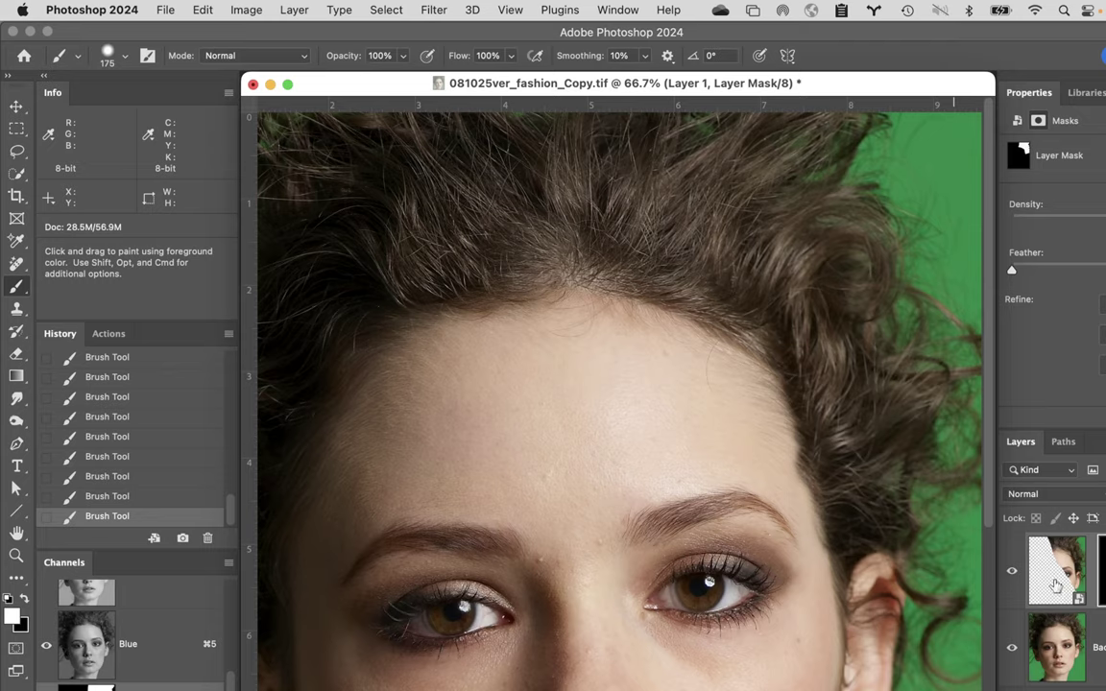
{"action": "left_click", "coordinate": [1100, 571], "text": "alt"}
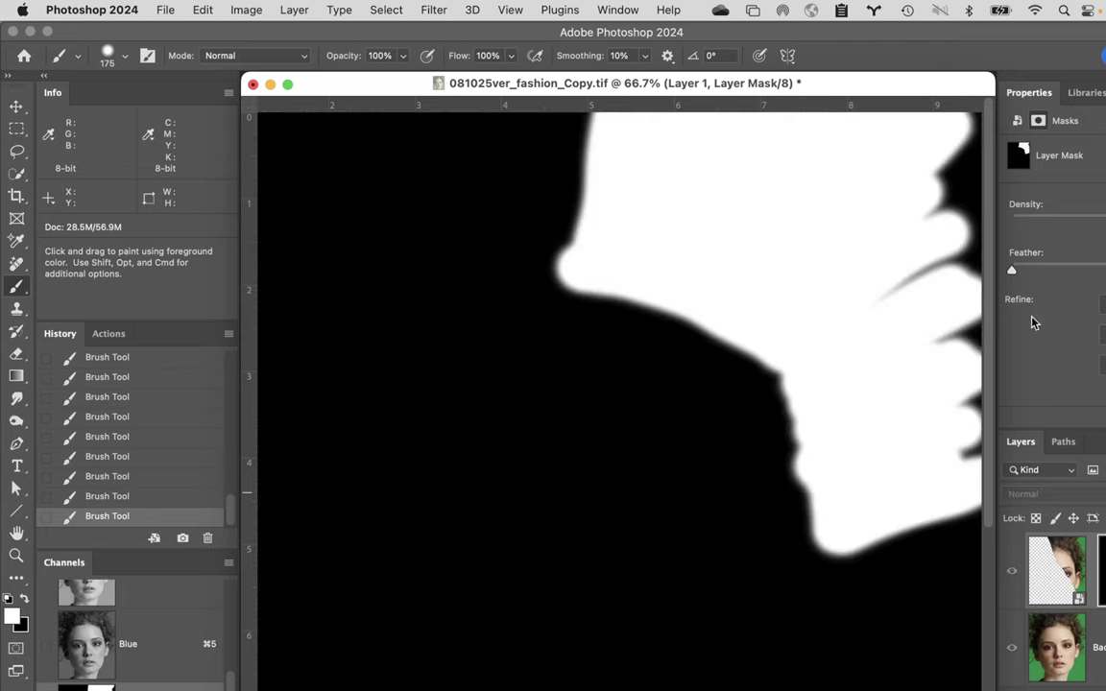
{"action": "mouse_move", "coordinate": [933, 221]}
{"action": "left_mouse_down"}
{"action": "mouse_move", "coordinate": [950, 173]}
{"action": "mouse_move", "coordinate": [938, 129]}
{"action": "mouse_move", "coordinate": [964, 191]}
{"action": "left_mouse_up"}
{"action": "mouse_move", "coordinate": [987, 243]}
{"action": "left_mouse_down"}
{"action": "mouse_move", "coordinate": [993, 320]}
{"action": "mouse_move", "coordinate": [966, 340]}
{"action": "mouse_move", "coordinate": [983, 354]}
{"action": "mouse_move", "coordinate": [971, 422]}
{"action": "mouse_move", "coordinate": [953, 442]}
{"action": "mouse_move", "coordinate": [990, 457]}
{"action": "mouse_move", "coordinate": [960, 453]}
{"action": "left_mouse_up"}
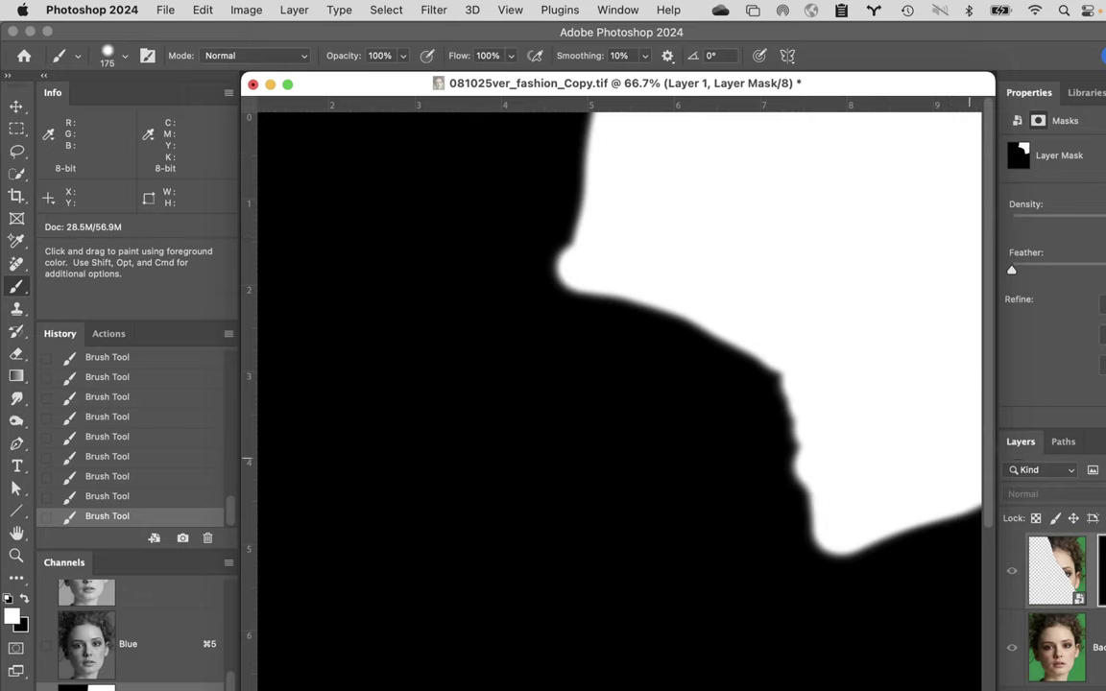
- Target Layer 1's smart object content and warp the hair slightly outward beside the temple, comparing the result with the layer hidden
{"action": "left_click", "coordinate": [1046, 595]}
{"action": "left_click", "coordinate": [1010, 572]}
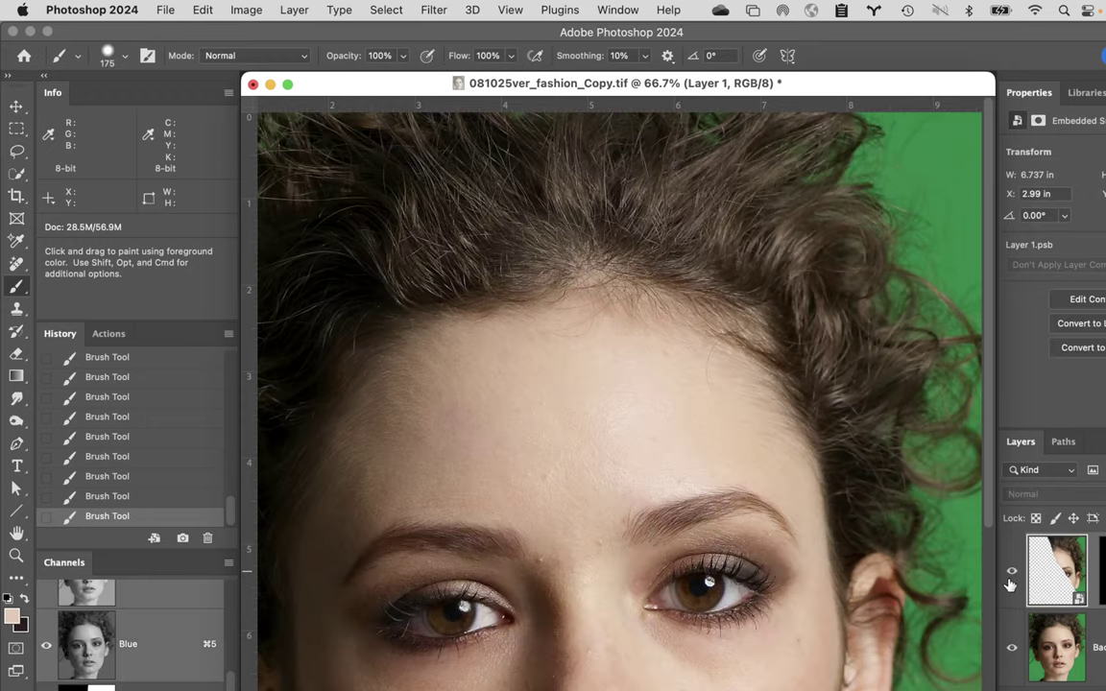
{"action": "left_click", "coordinate": [1011, 572]}
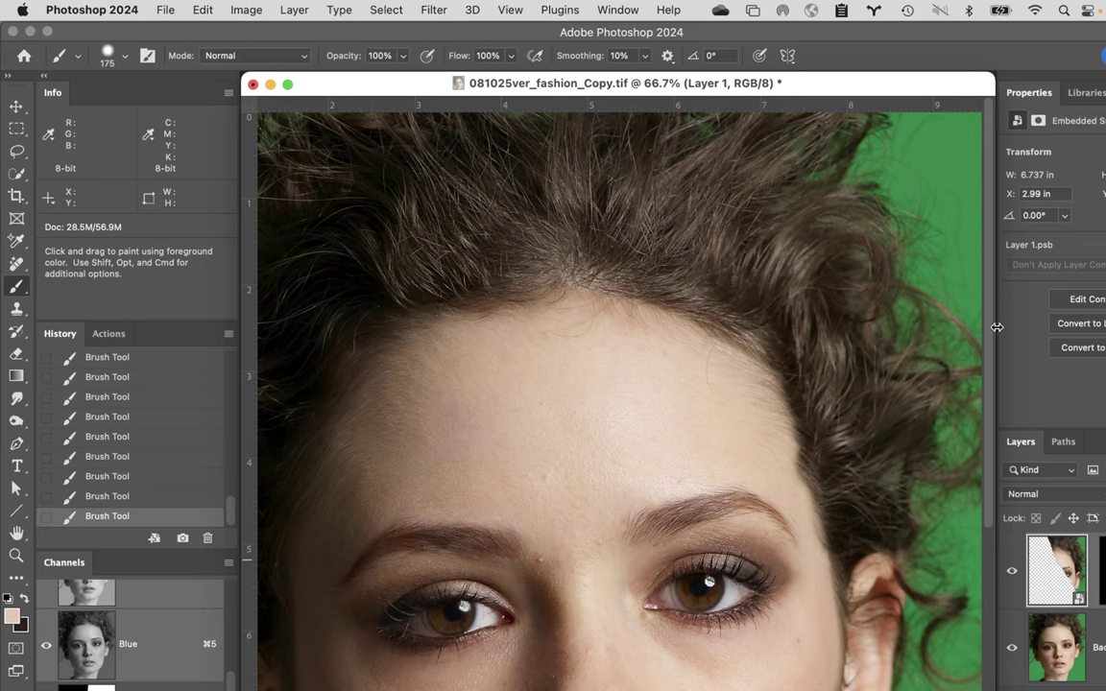
{"action": "key", "text": "super+t"}
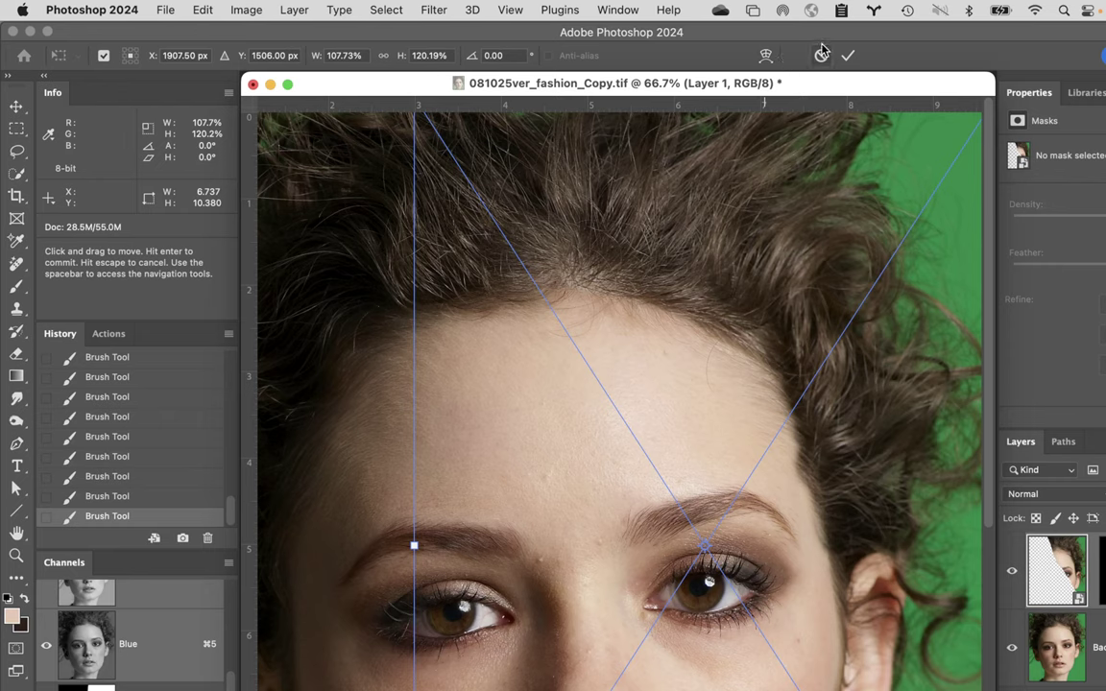
{"action": "left_click", "coordinate": [765, 55]}
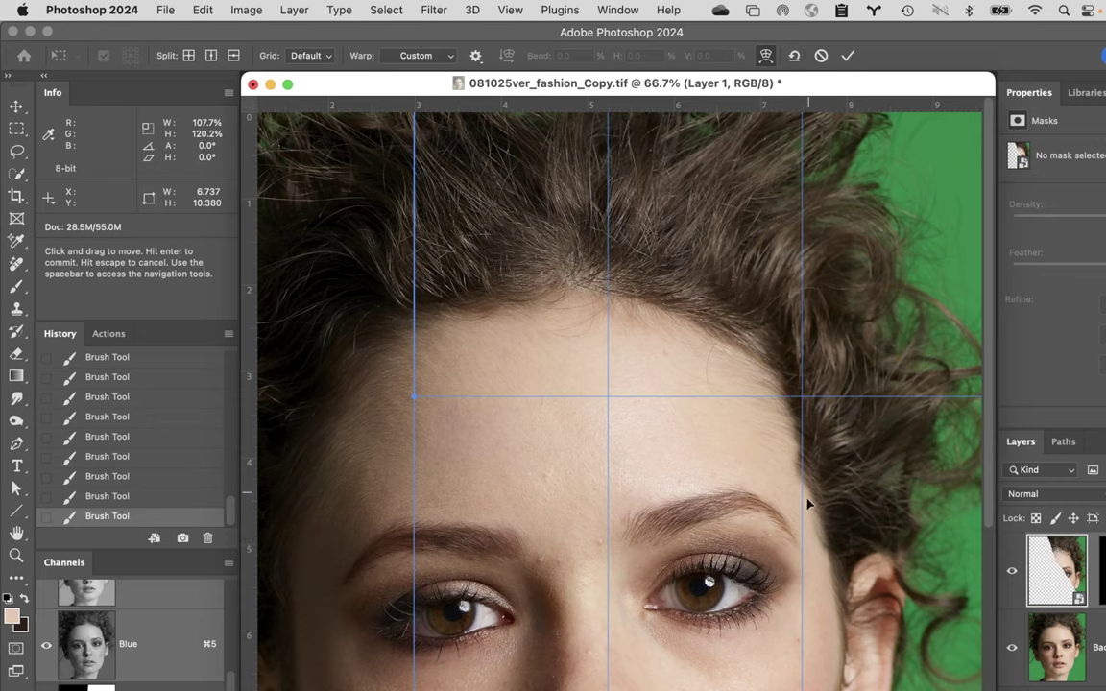
{"action": "mouse_move", "coordinate": [804, 496]}
{"action": "left_mouse_down"}
{"action": "mouse_move", "coordinate": [826, 485]}
{"action": "mouse_move", "coordinate": [821, 497]}
{"action": "mouse_move", "coordinate": [809, 489]}
{"action": "left_mouse_up"}
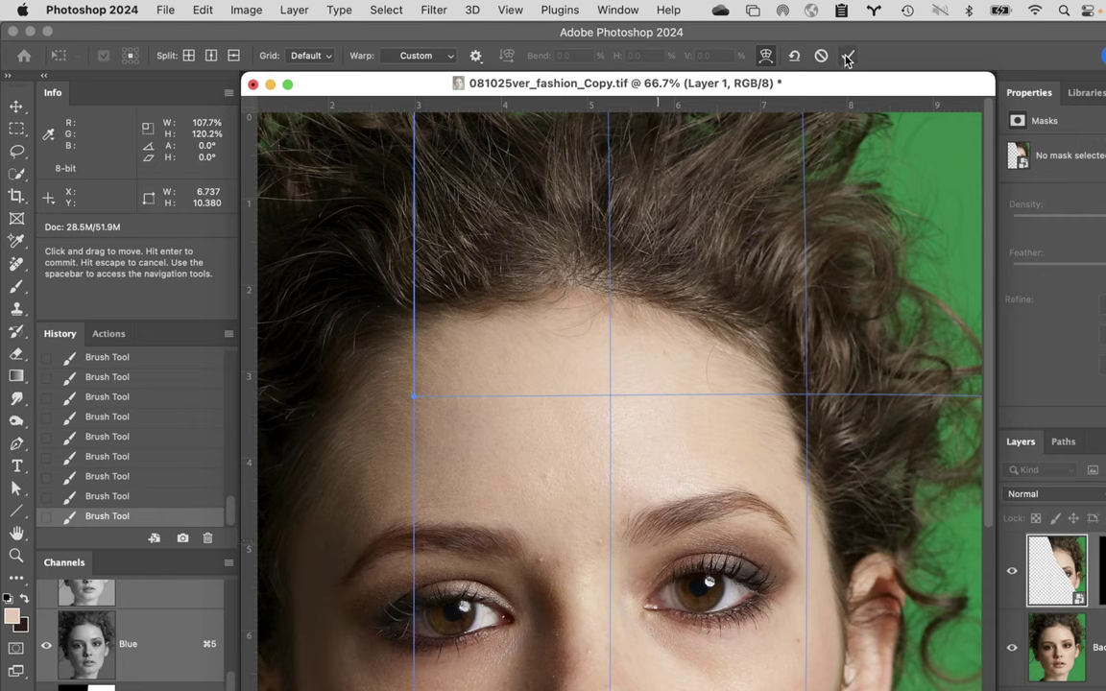
{"action": "key", "text": "Return"}
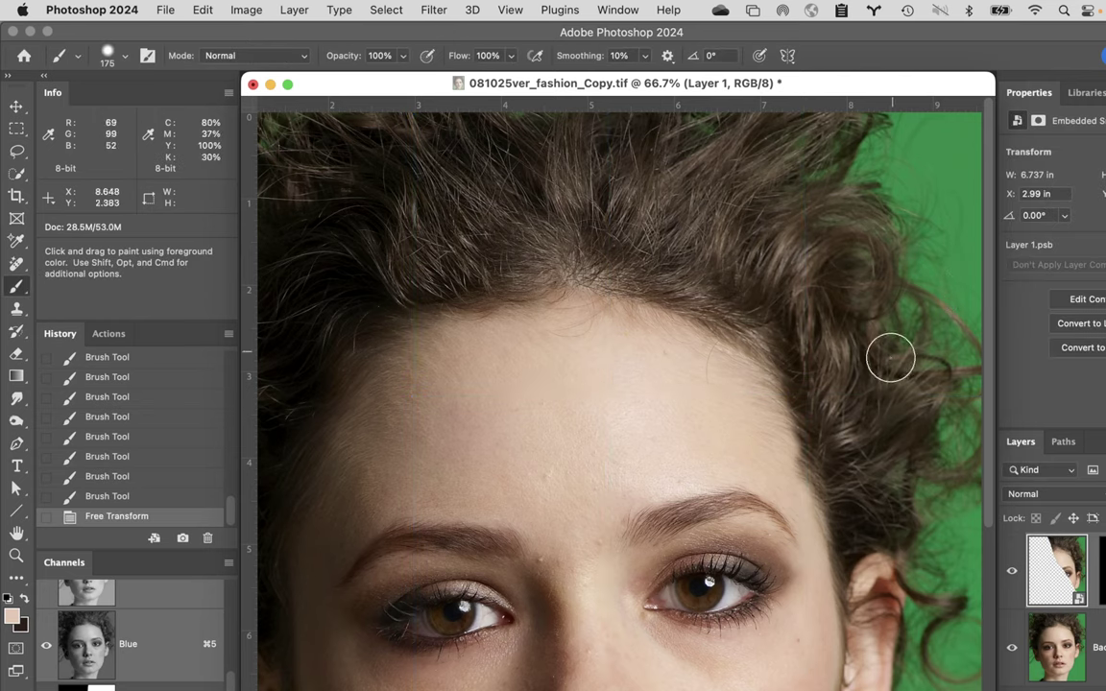
{"action": "left_click", "coordinate": [1011, 574]}
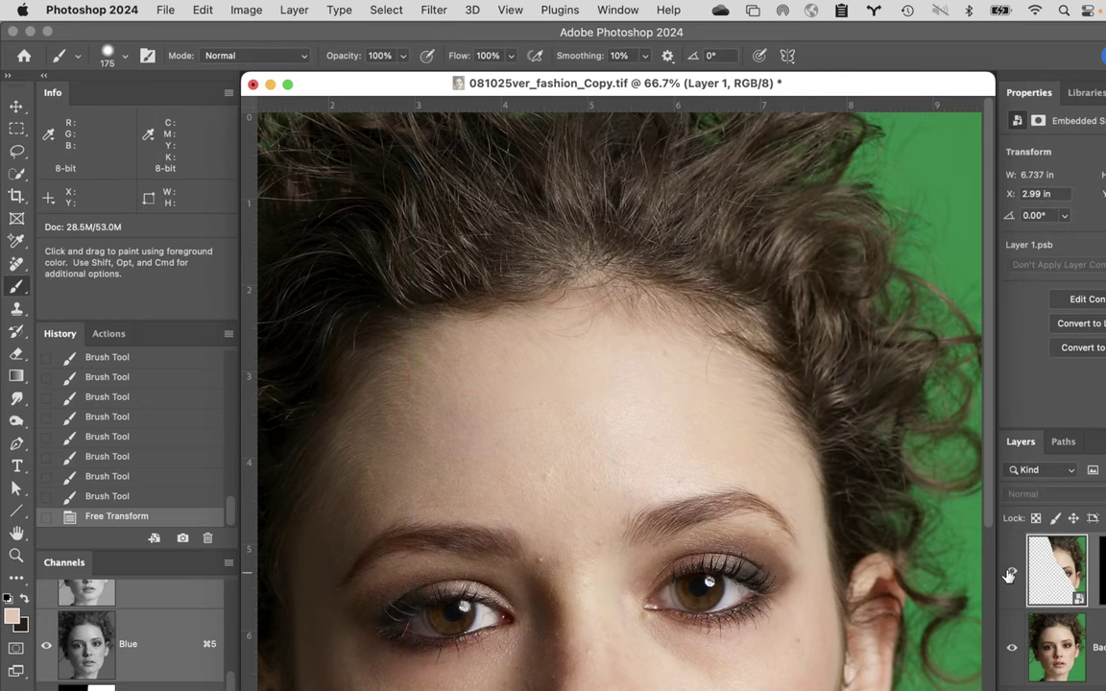
{"action": "left_click", "coordinate": [1010, 573]}
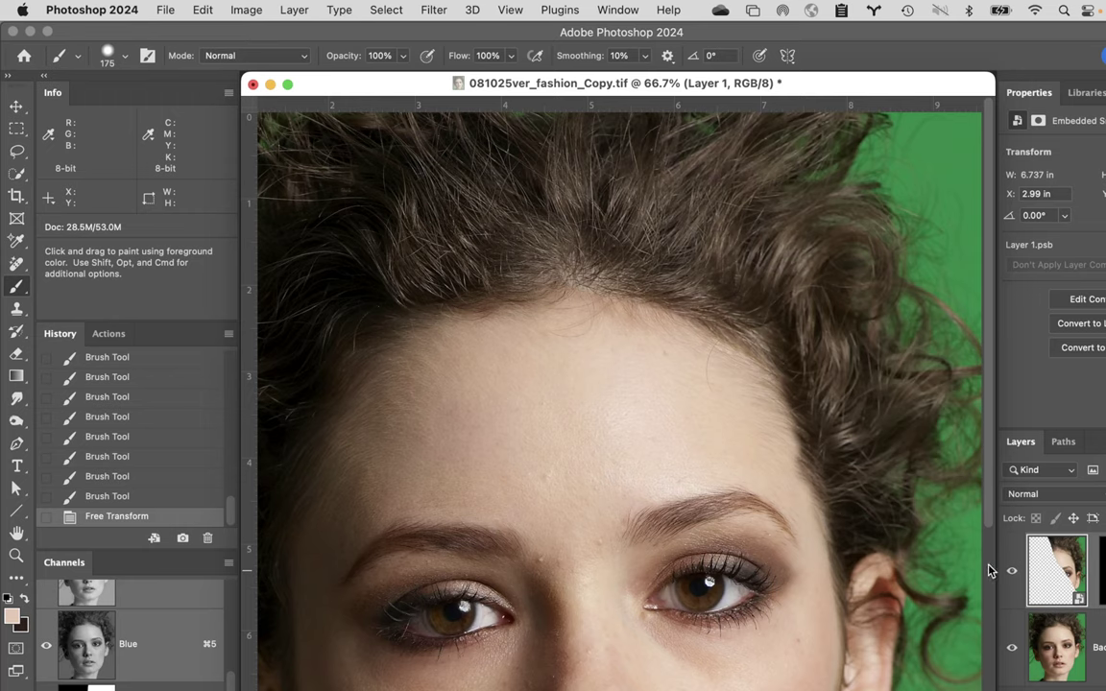
- Examine the lips and the surrounding skin at 200% magnification
{"action": "key", "text": "space"}
{"action": "mouse_move", "coordinate": [718, 389]}
{"action": "left_mouse_down"}
{"action": "mouse_move", "coordinate": [718, 136]}
{"action": "mouse_move", "coordinate": [795, 353]}
{"action": "left_mouse_up"}
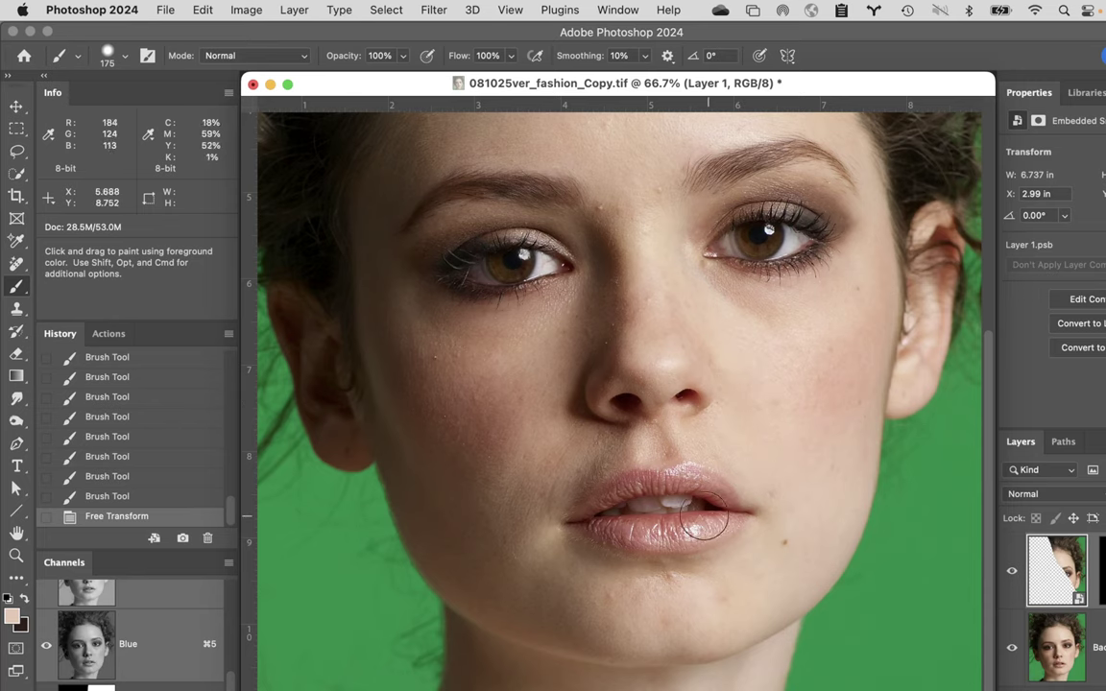
{"action": "key", "text": "super+space"}
{"action": "left_click", "coordinate": [672, 518]}
{"action": "left_click", "coordinate": [657, 453]}
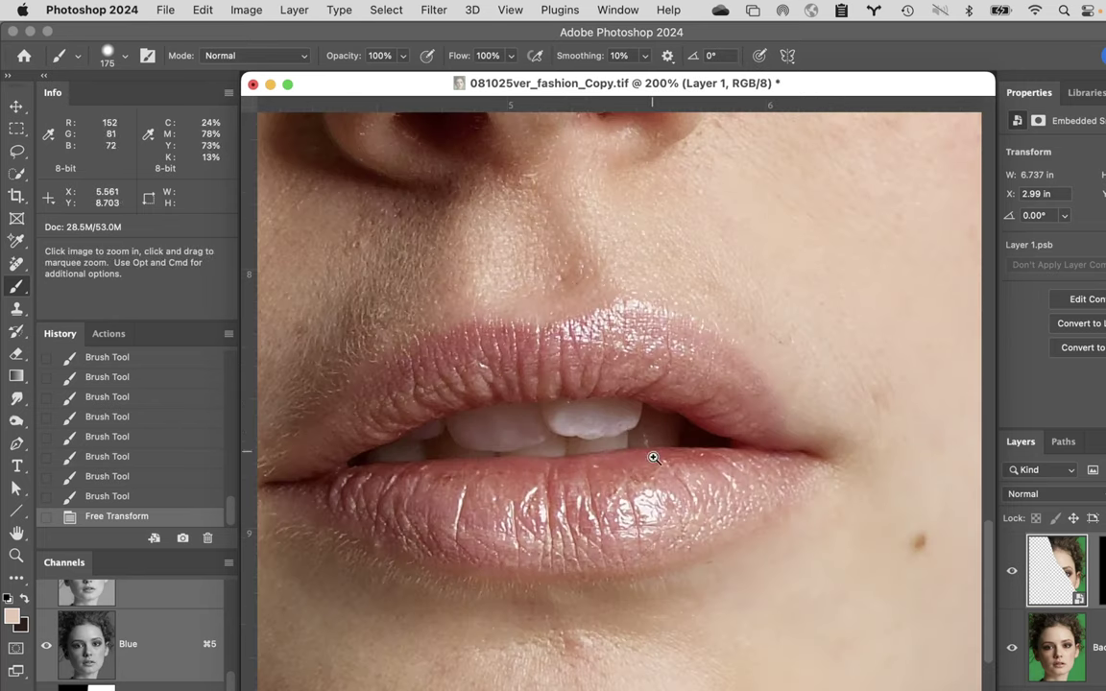
{"action": "key", "text": "space"}
{"action": "left_click_drag", "start_coordinate": [605, 276], "coordinate": [723, 250]}
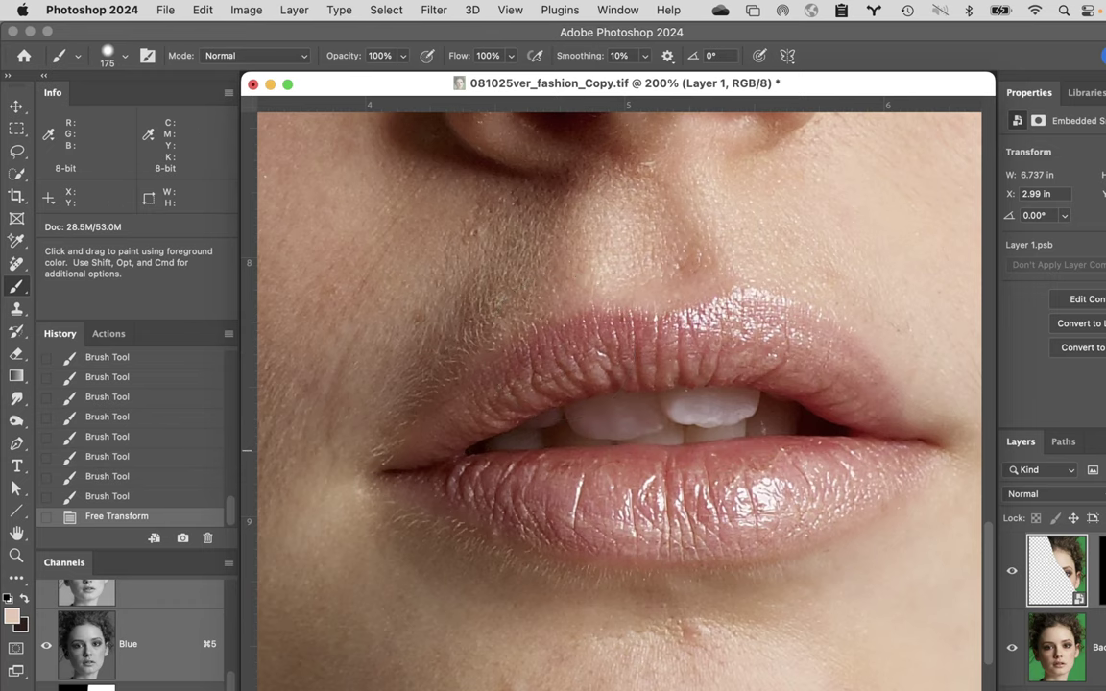
- Switch to Finder and open the New Mouths folder inside the Assignment Folder
{"action": "key", "text": "super+Tab"}
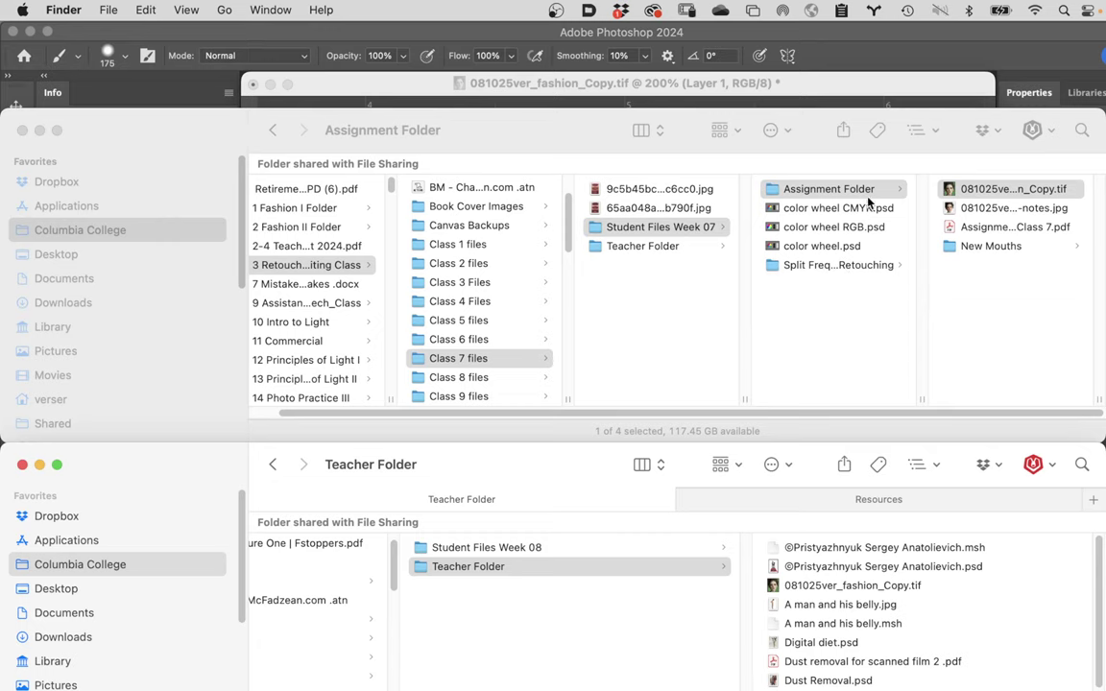
{"action": "left_click", "coordinate": [968, 255]}
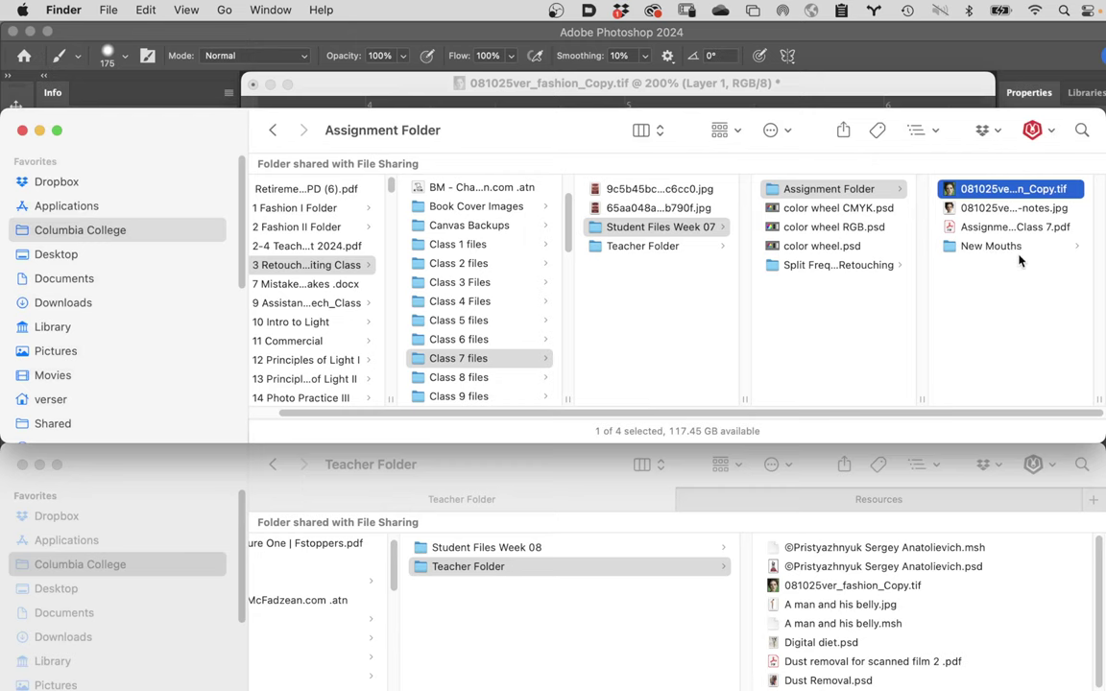
{"action": "left_click", "coordinate": [967, 251]}
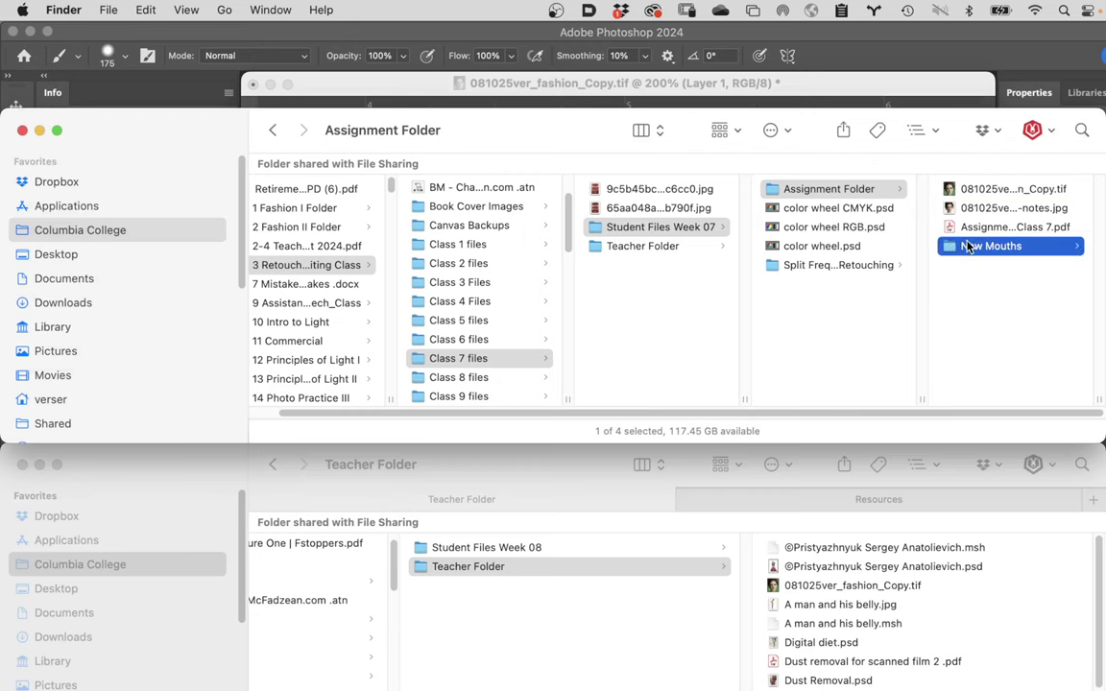
- Preview the candidate images in the New Mouths folder in order, from the first file through Mouth 8 copy.jpg
{"action": "left_click", "coordinate": [1013, 189]}
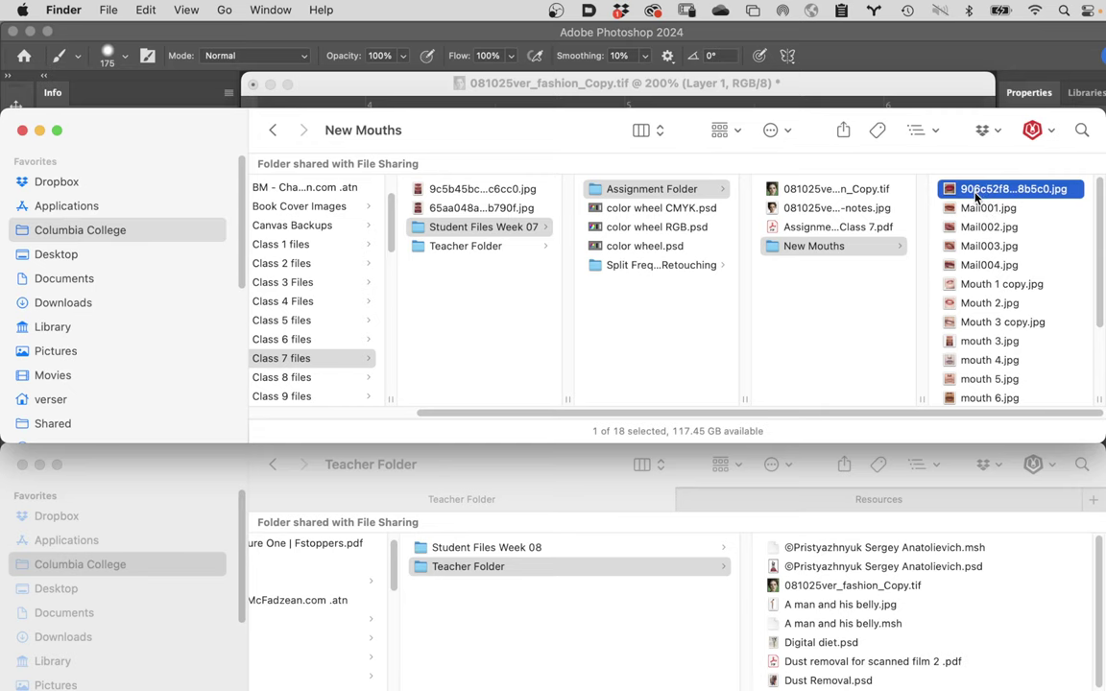
{"action": "key", "text": "space"}
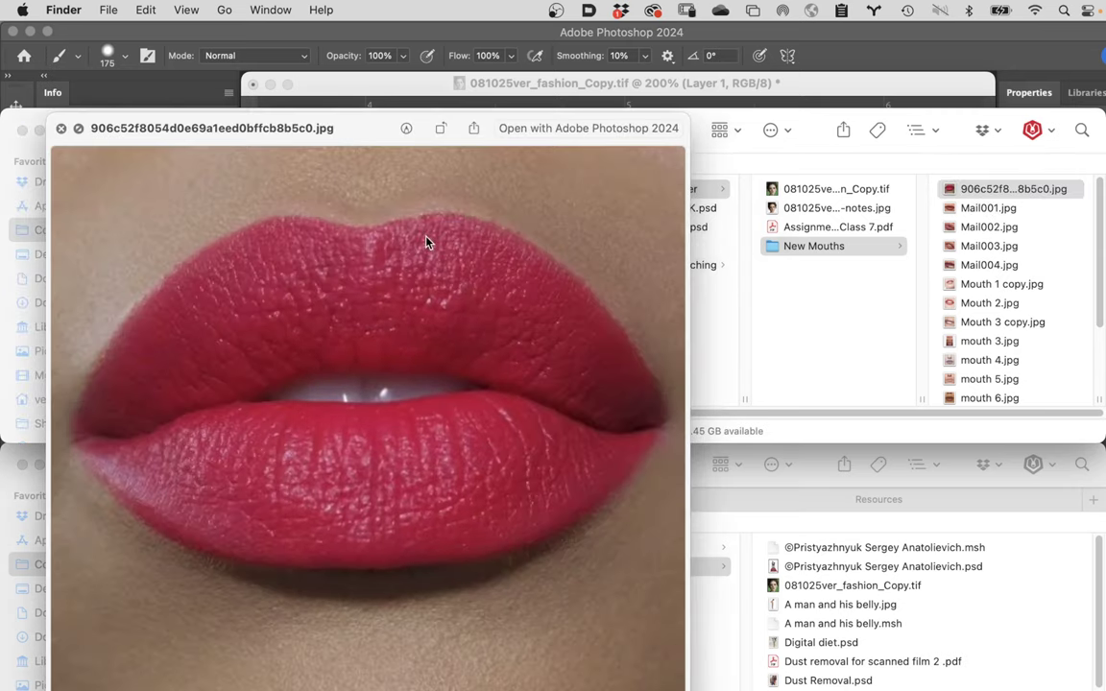
{"action": "key", "text": "Down"}
{"action": "key", "text": "Down"}
{"action": "key", "text": "Down"}
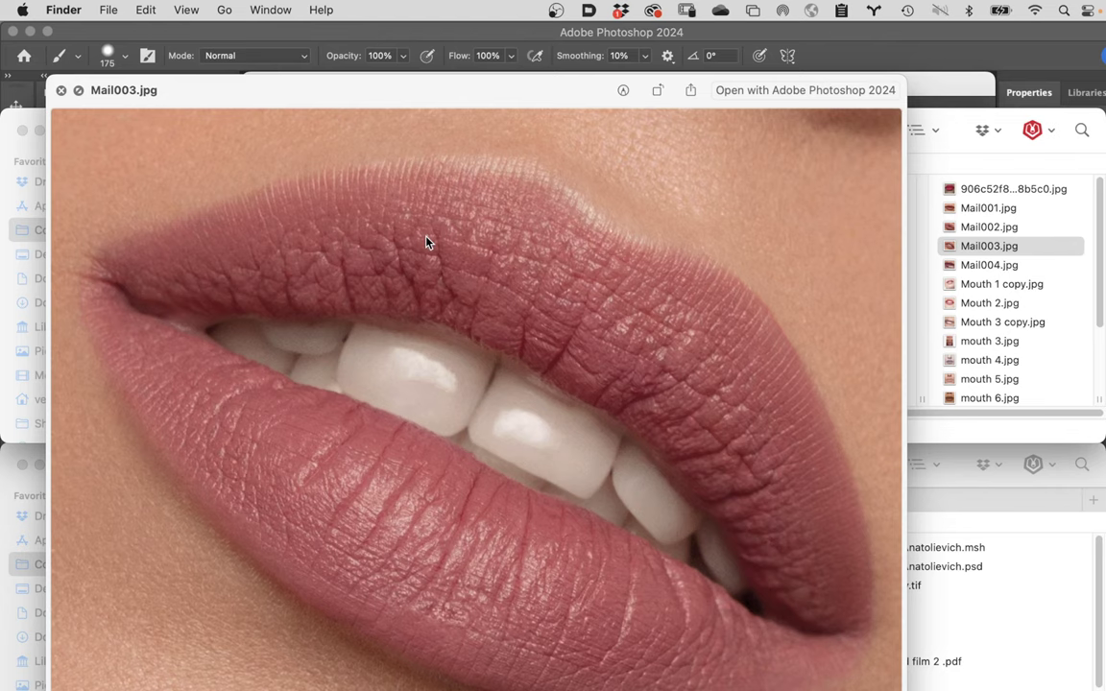
{"action": "key", "text": "Down"}
{"action": "key", "text": "Down"}
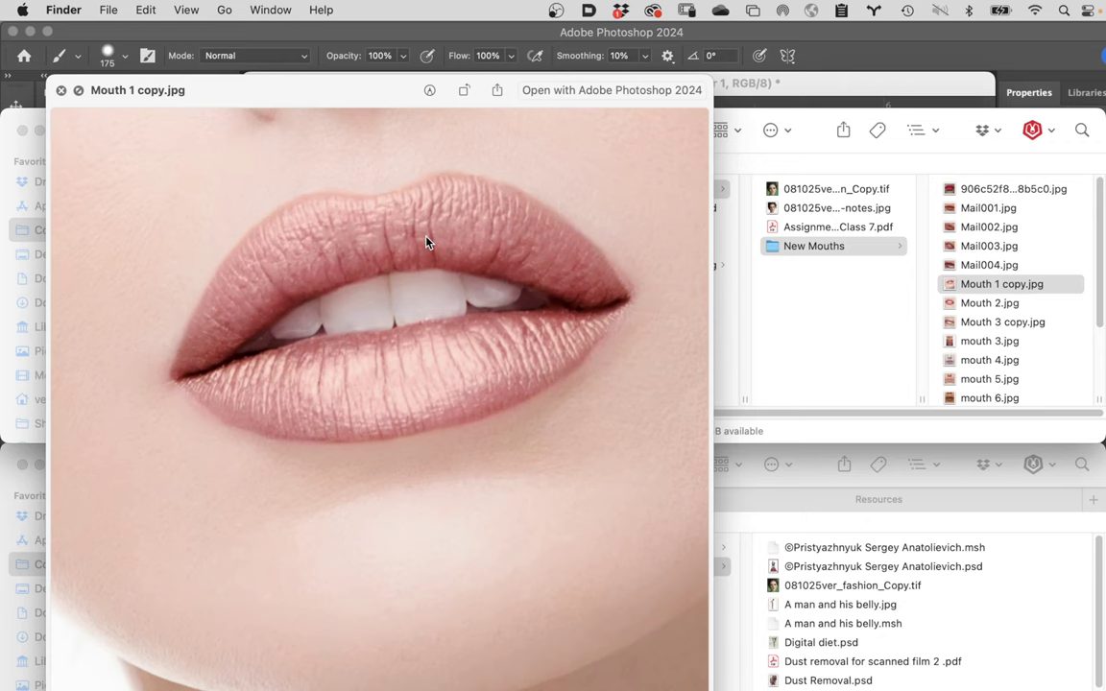
{"action": "key", "text": "Down"}
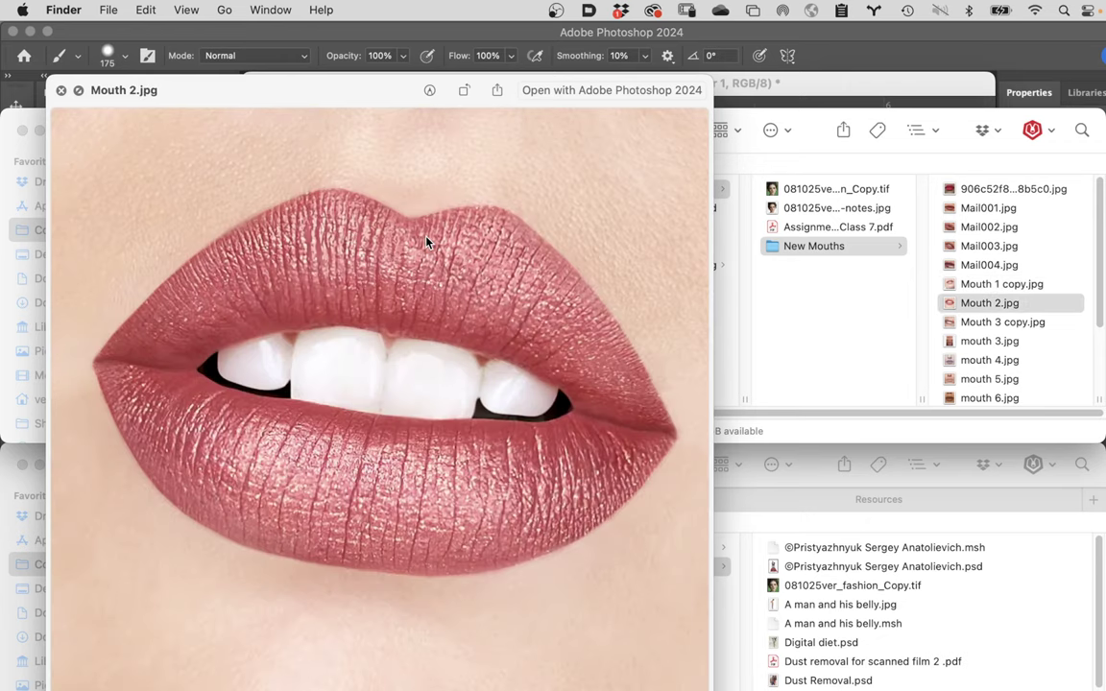
{"action": "key", "text": "Down"}
{"action": "key", "text": "Down"}
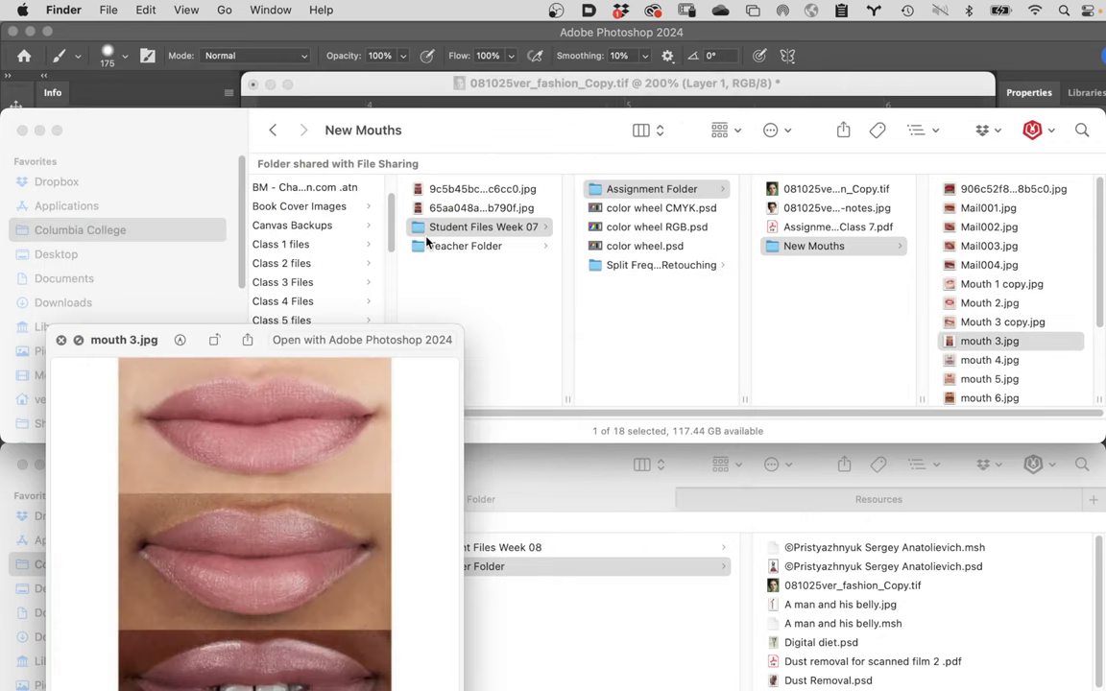
{"action": "key", "text": "Up"}
{"action": "key", "text": "Down"}
{"action": "key", "text": "Down"}
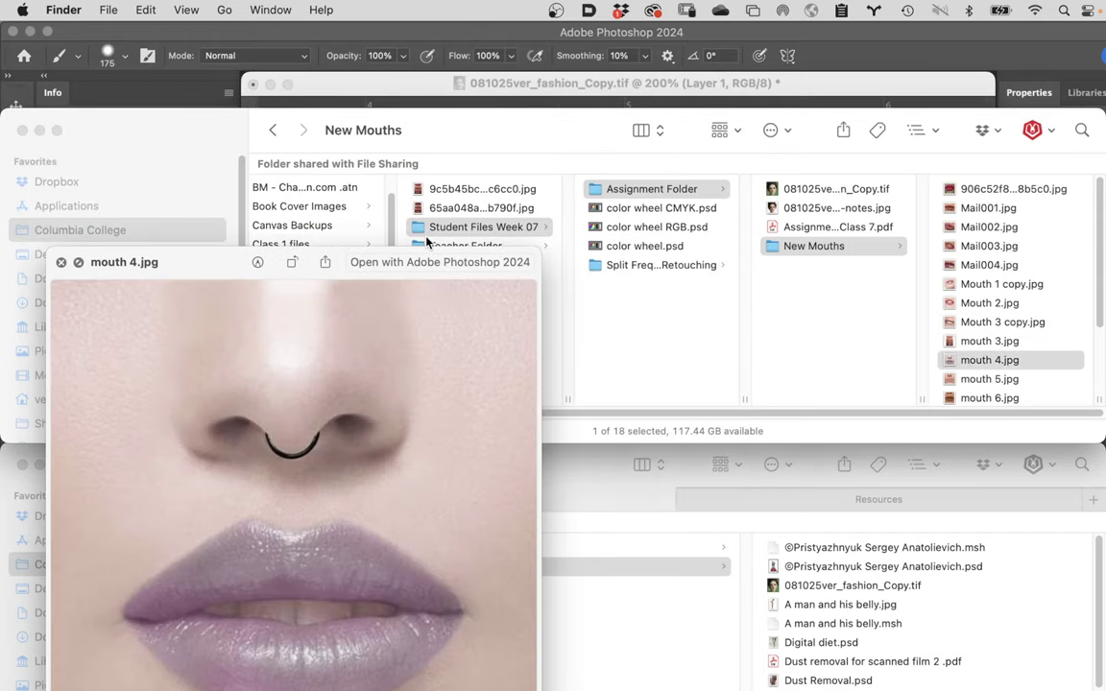
{"action": "key", "text": "Down"}
{"action": "key", "text": "Down"}
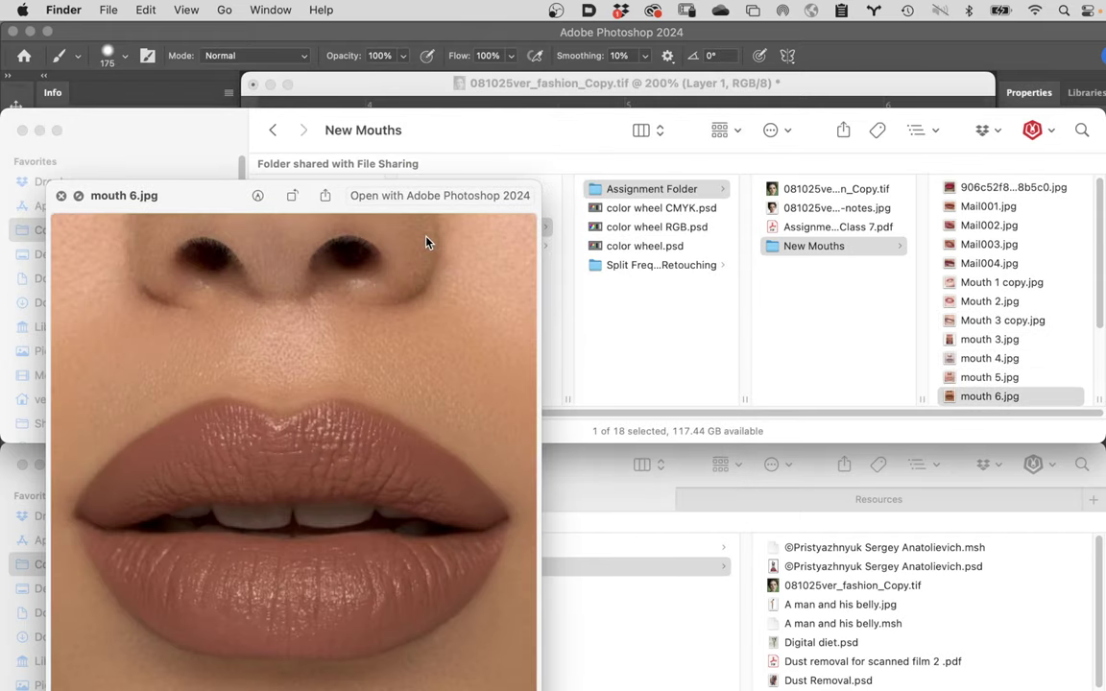
{"action": "key", "text": "Down"}
{"action": "key", "text": "Down"}
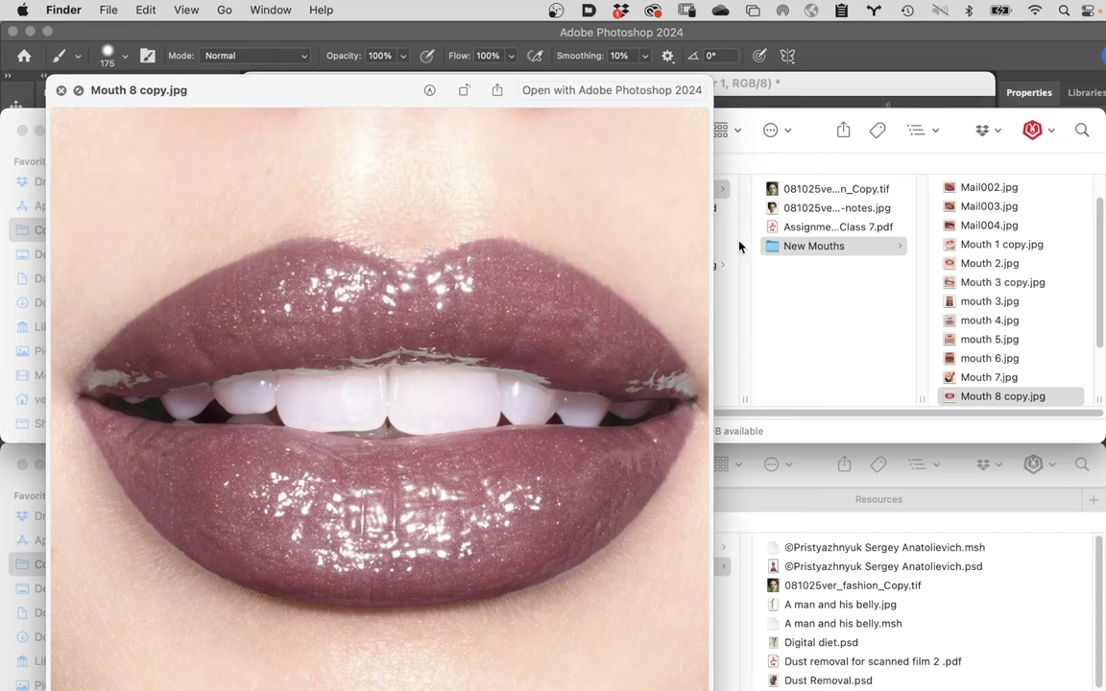
- Compare the preview of mouth 8.jpg with Mouth 8 copy.jpg and close the preview with Mouth 8 copy.jpg selected
{"action": "scroll", "coordinate": [960, 307], "scroll_direction": "down", "scroll_amount": 3}
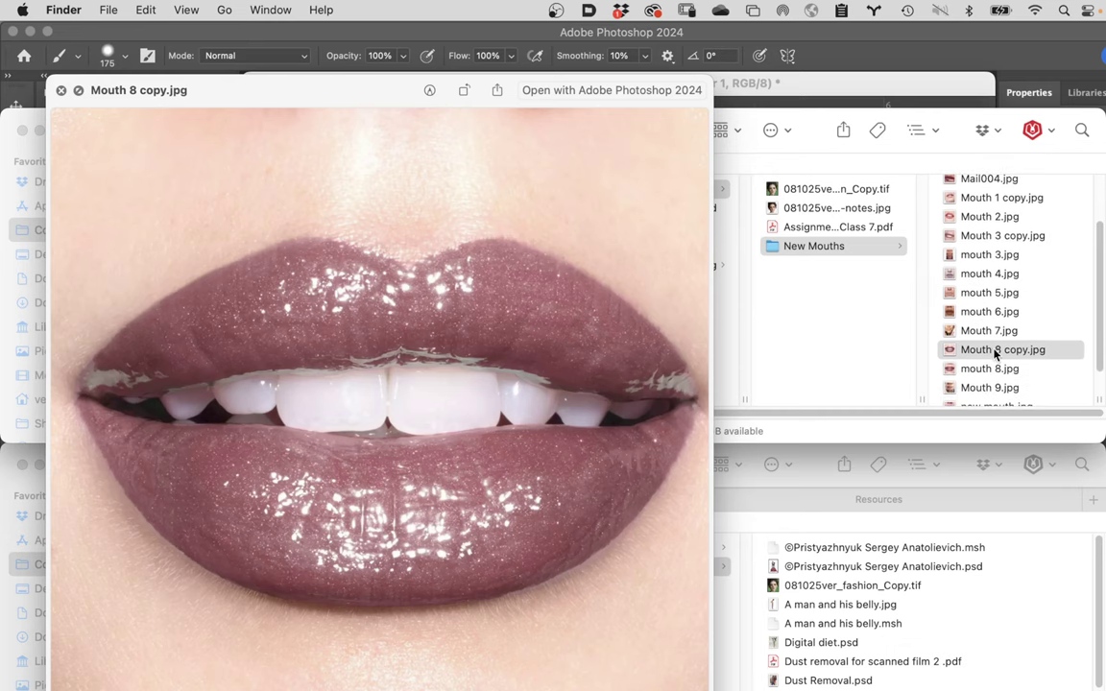
{"action": "key", "text": "Down"}
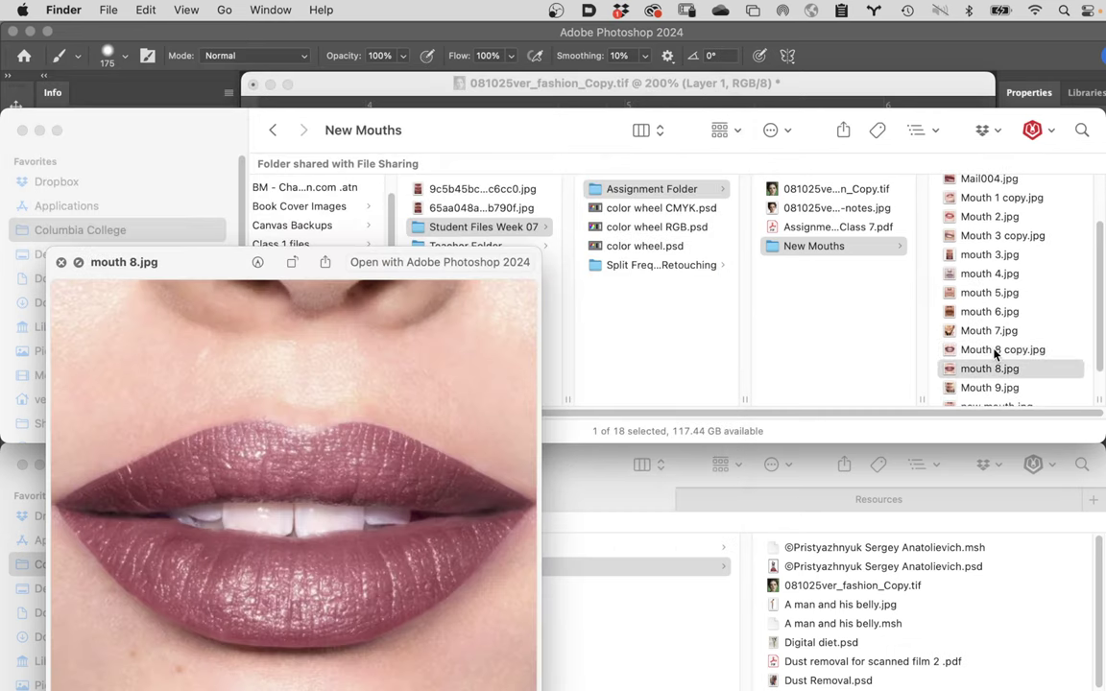
{"action": "key", "text": "Up"}
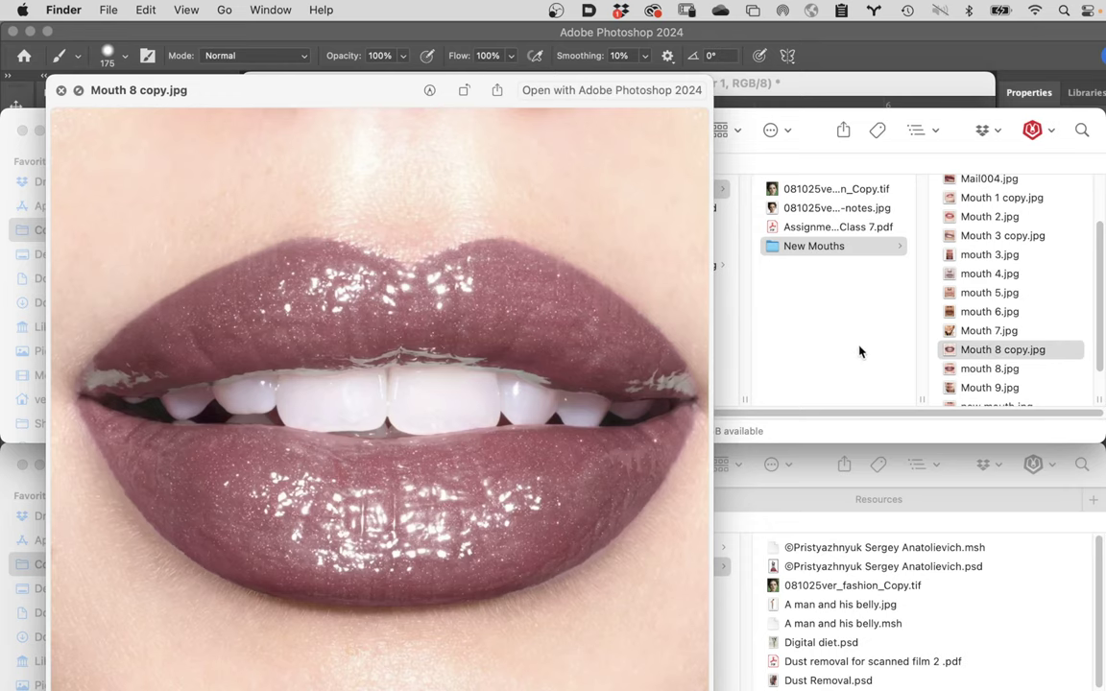
{"action": "key", "text": "space"}
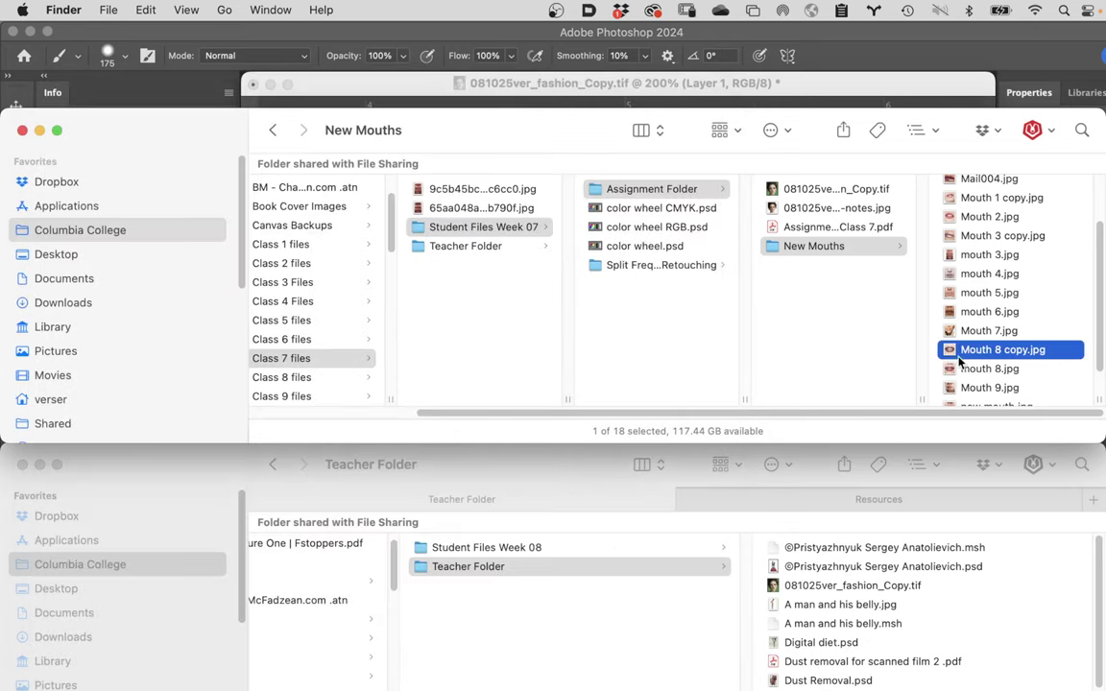
- Open Mouth 8 copy.jpg in Photoshop using its embedded color profile, and hide all other applications
{"action": "left_click_drag", "start_coordinate": [950, 352], "coordinate": [730, 489]}
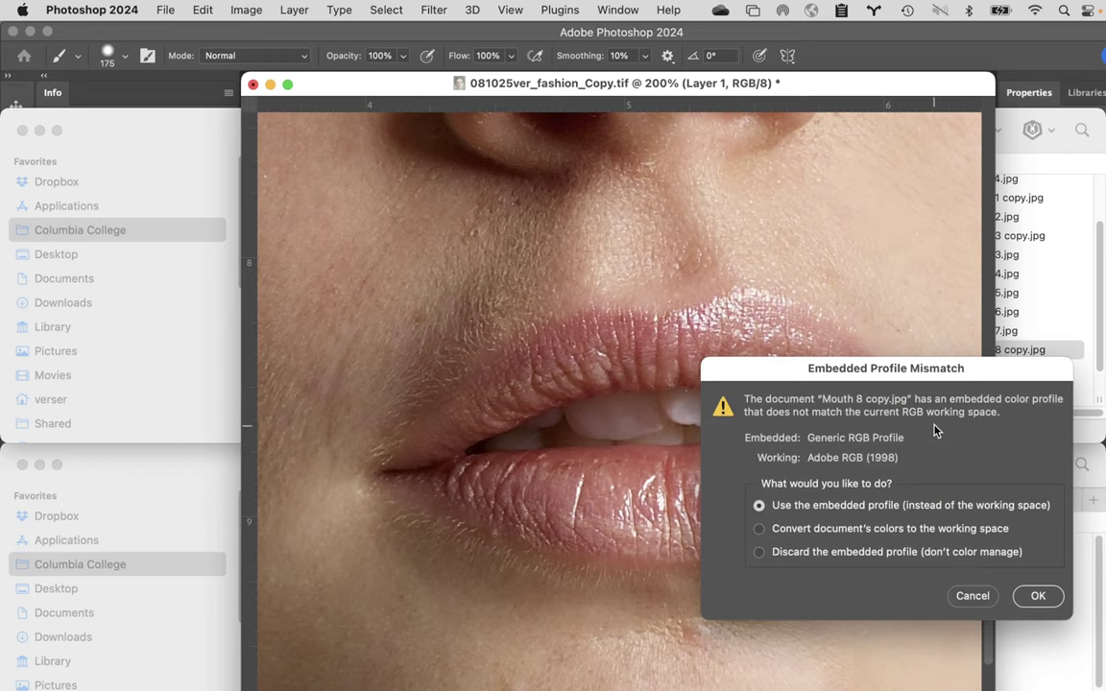
{"action": "left_click", "coordinate": [1039, 597]}
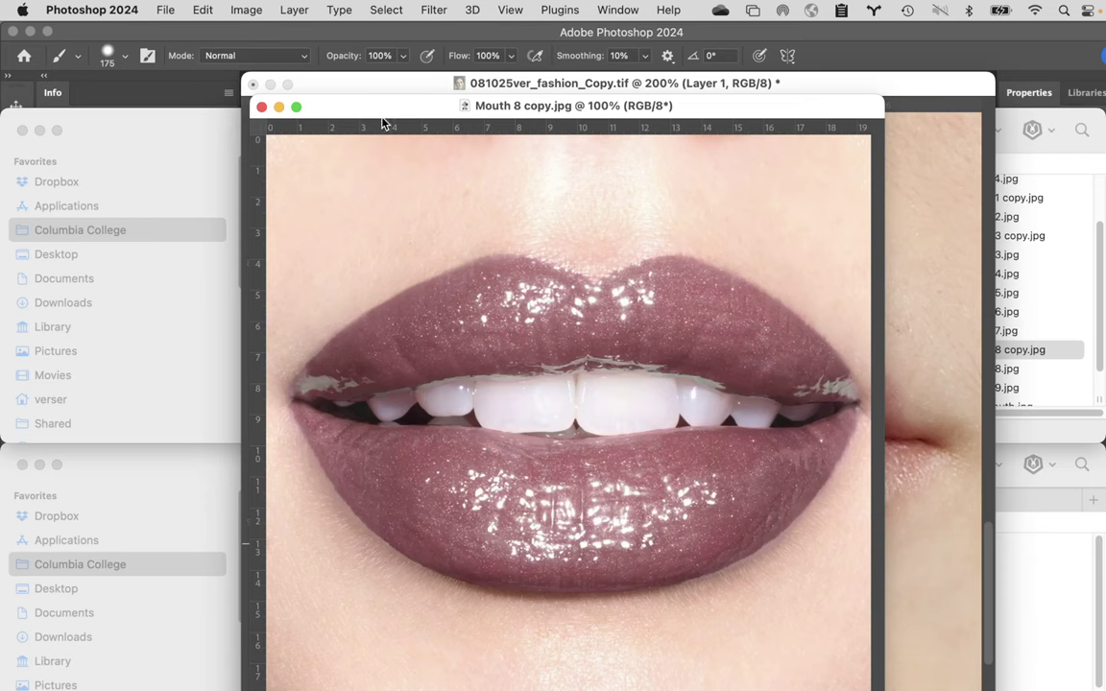
{"action": "left_click", "coordinate": [97, 10]}
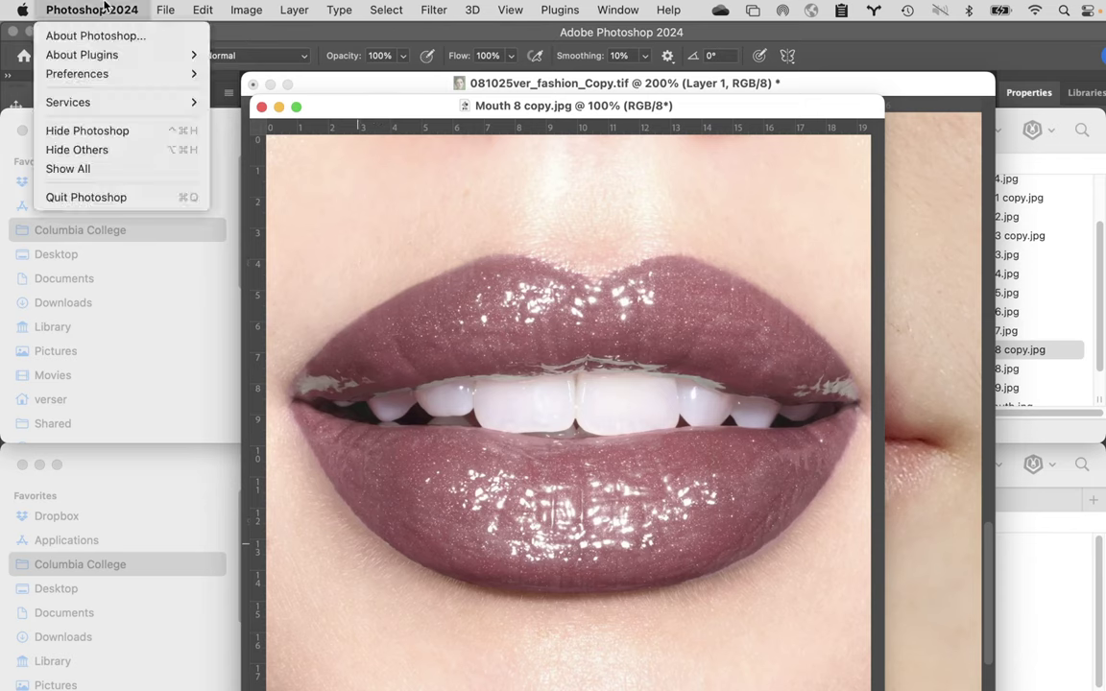
{"action": "left_click", "coordinate": [122, 151]}
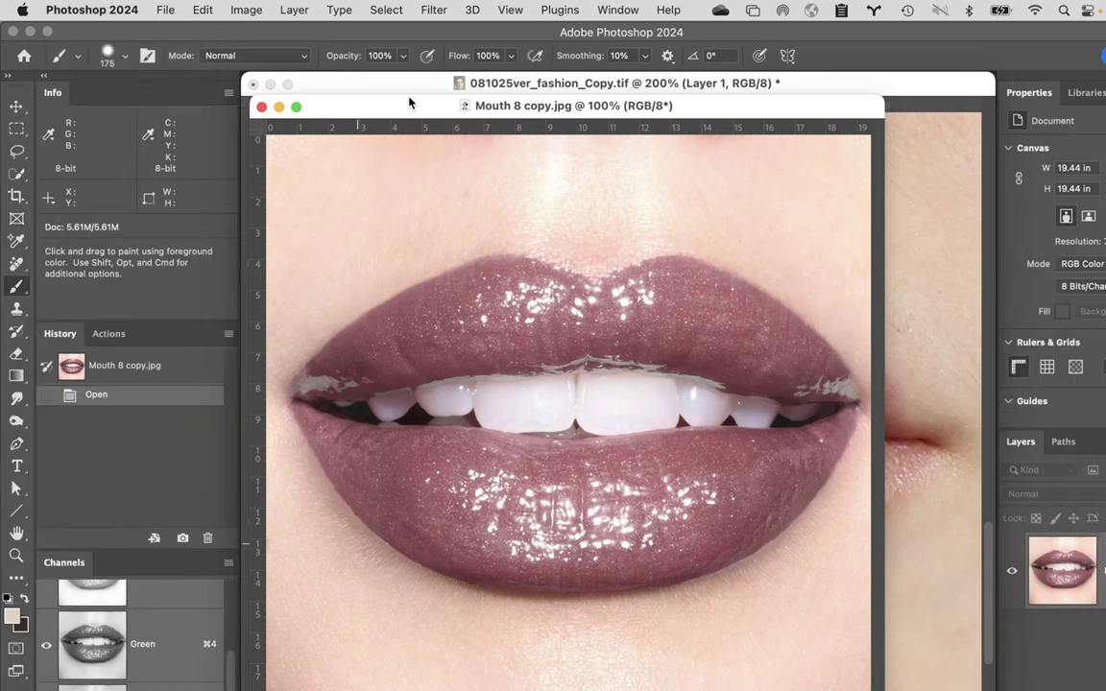
- Copy the mouth image's layer into 081025ver_fashion_Copy.tif, converting to preserve color appearance, and close the source mouth file
{"action": "left_click_drag", "start_coordinate": [401, 111], "coordinate": [240, 307]}
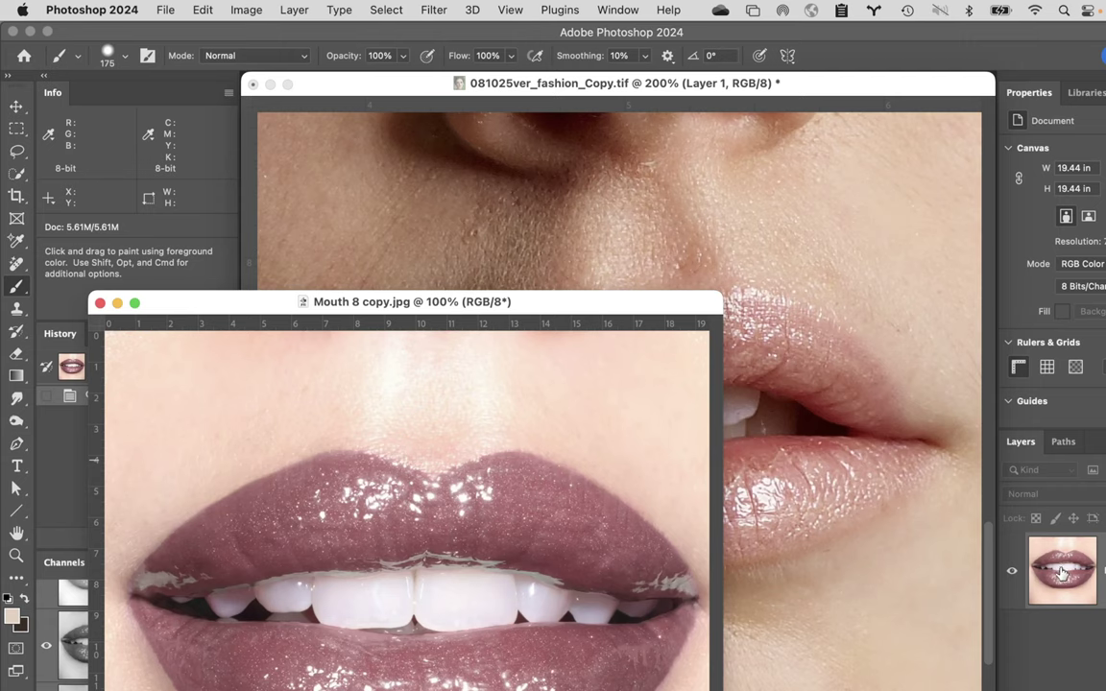
{"action": "left_click_drag", "start_coordinate": [1047, 559], "coordinate": [741, 387]}
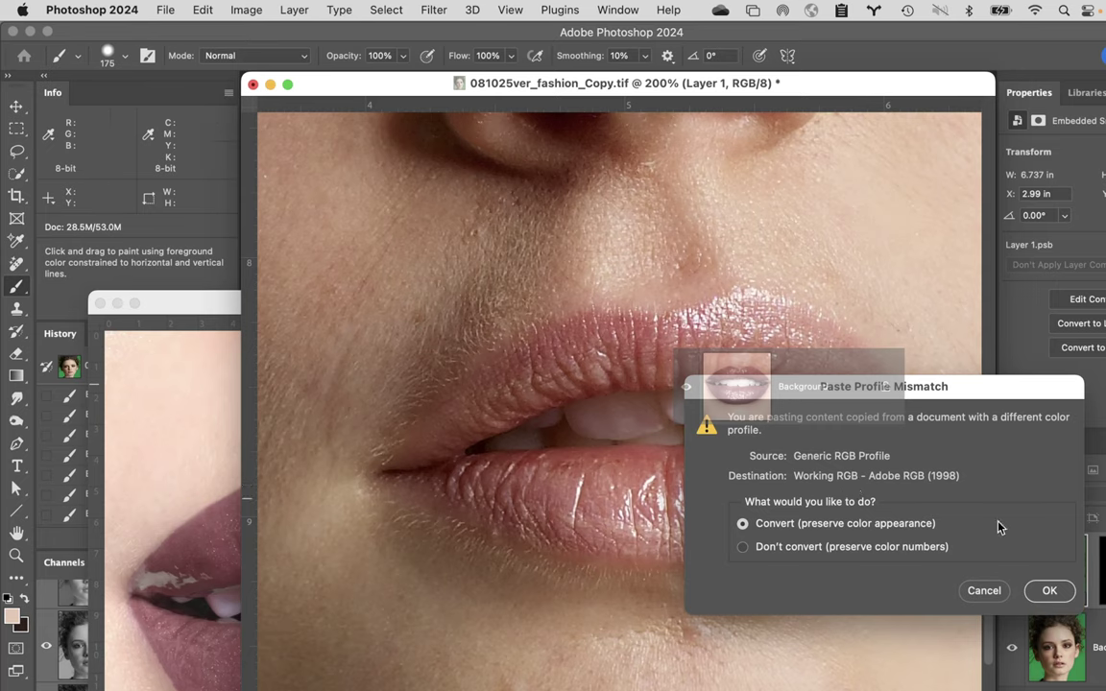
{"action": "left_click", "coordinate": [1049, 590]}
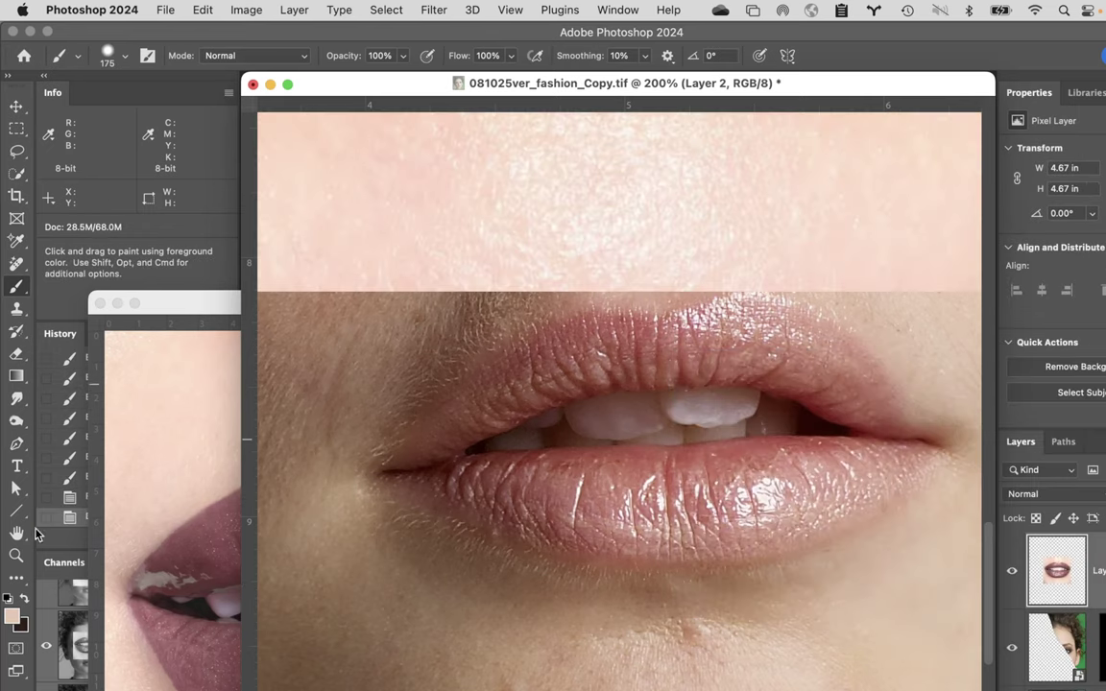
{"action": "left_click", "coordinate": [161, 302]}
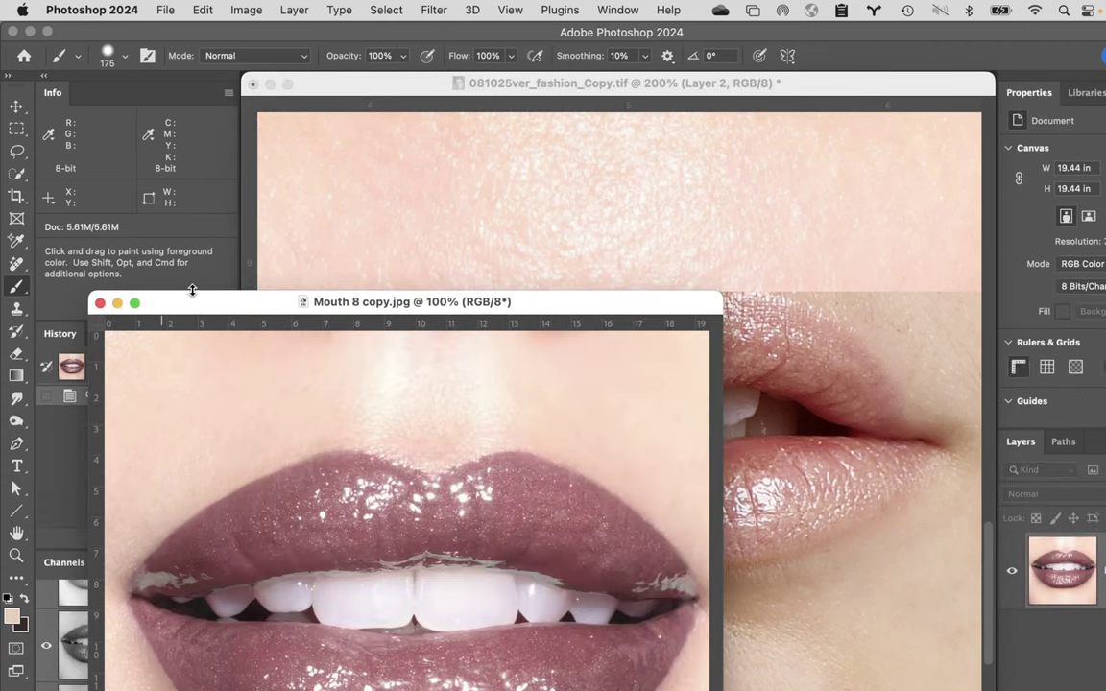
{"action": "left_click", "coordinate": [99, 304]}
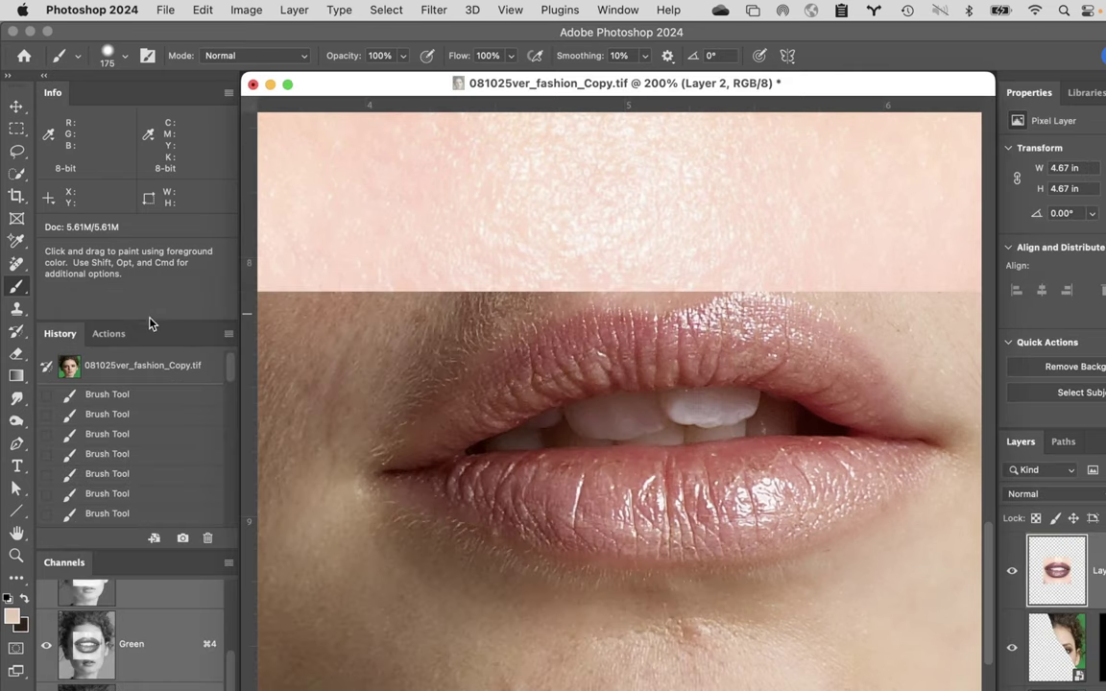
- Reduce the new mouth layer's opacity, scale it to about 73% and move it over the model's lips
{"action": "double_click", "coordinate": [17, 532]}
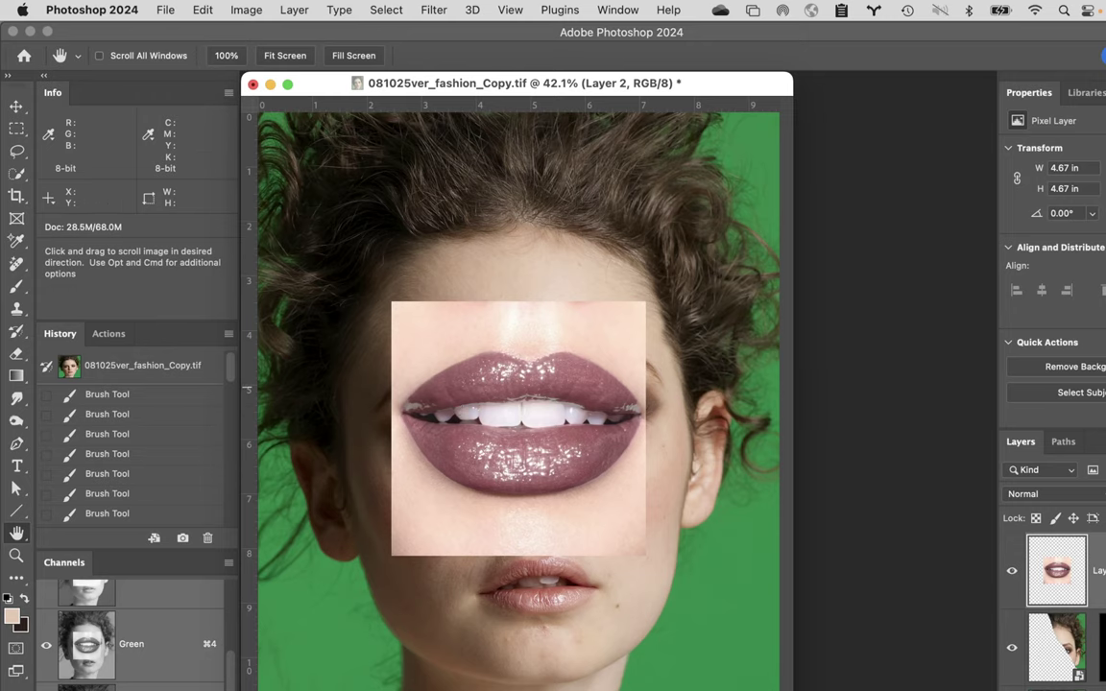
{"action": "key", "text": "8"}
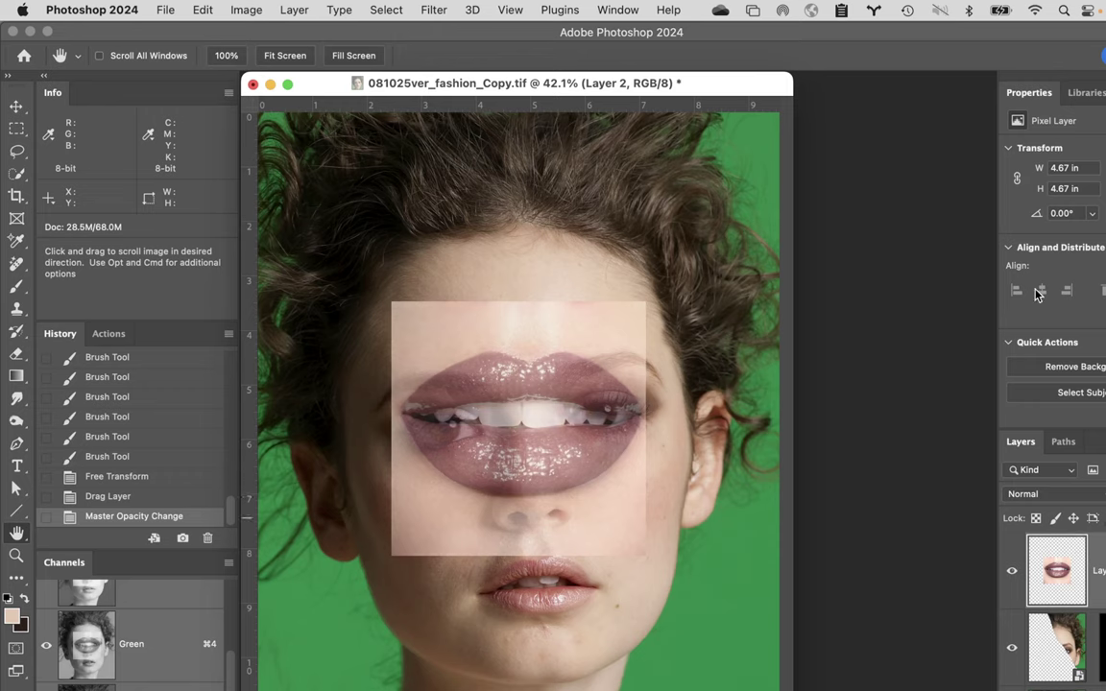
{"action": "key", "text": "super+t"}
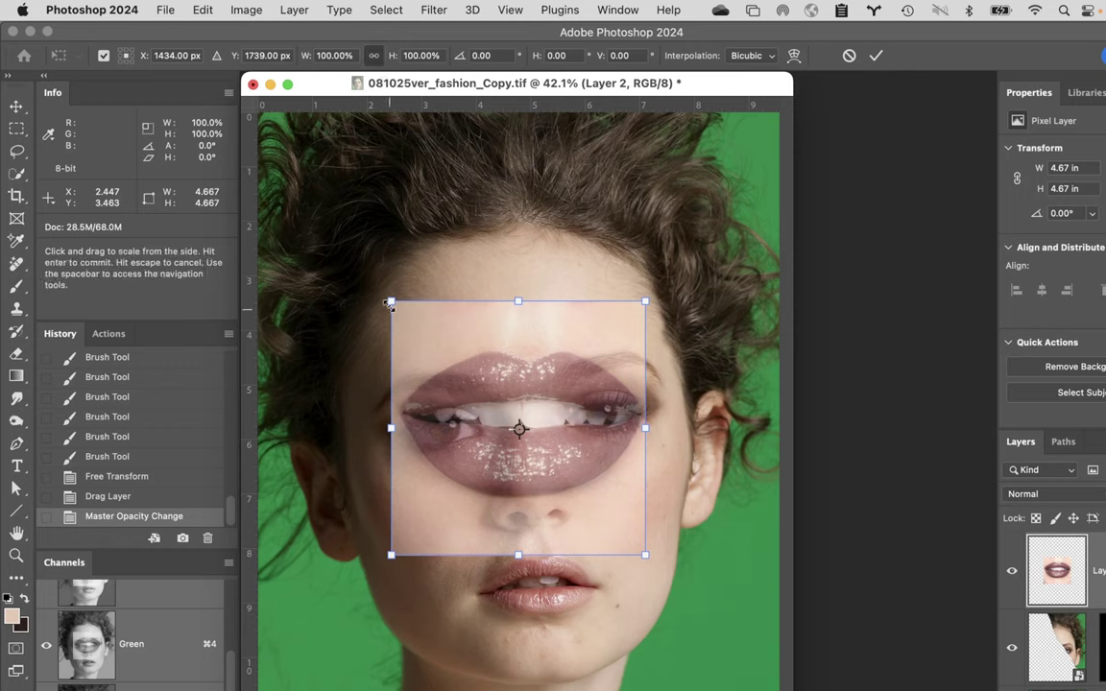
{"action": "left_click_drag", "start_coordinate": [393, 304], "coordinate": [458, 365]}
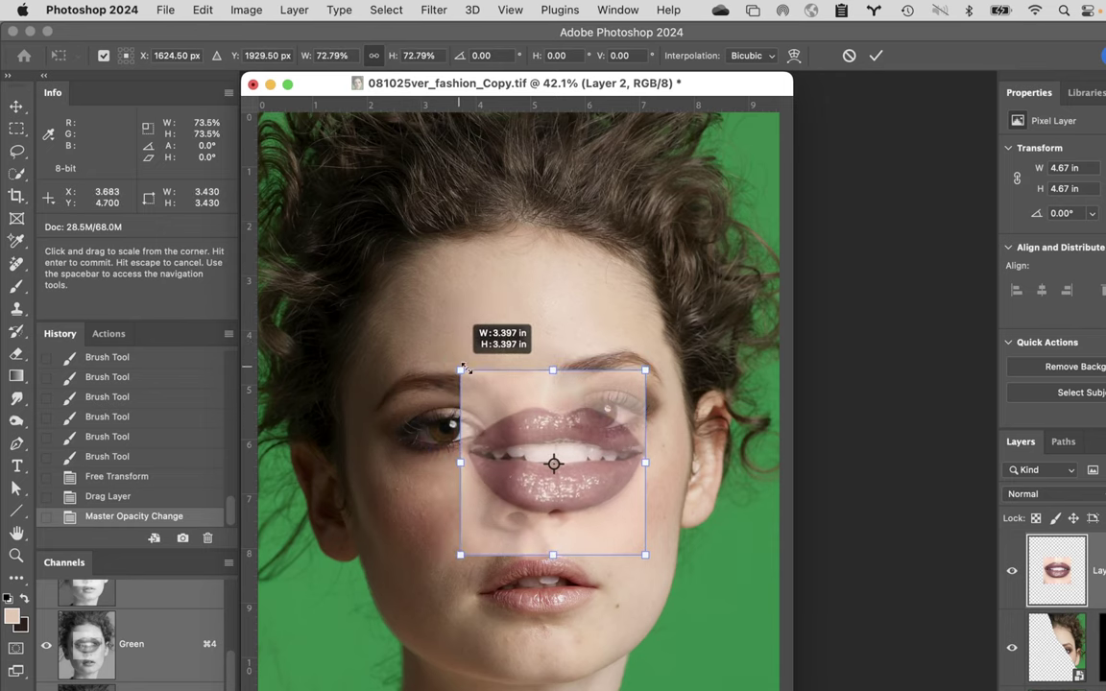
{"action": "left_click_drag", "start_coordinate": [595, 513], "coordinate": [590, 656]}
- Scale the mouth layer down further to about 2.7 in wide over the original lips and apply the transform
{"action": "key", "text": "super+space"}
{"action": "left_click", "coordinate": [573, 577]}
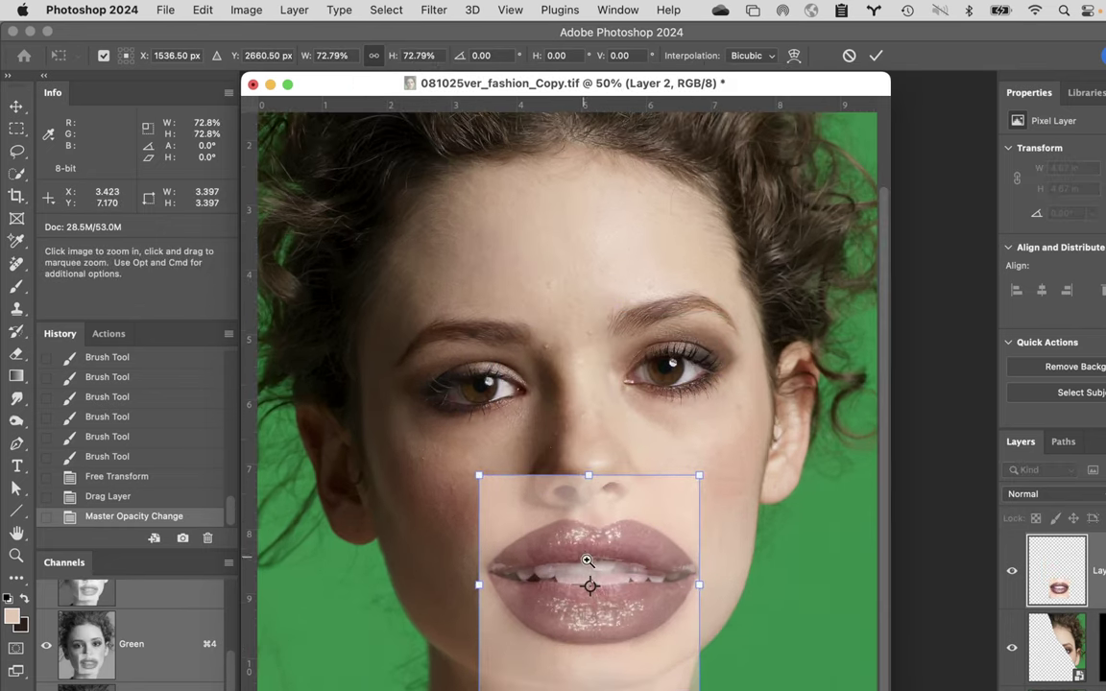
{"action": "left_click", "coordinate": [576, 576]}
{"action": "left_click", "coordinate": [686, 554]}
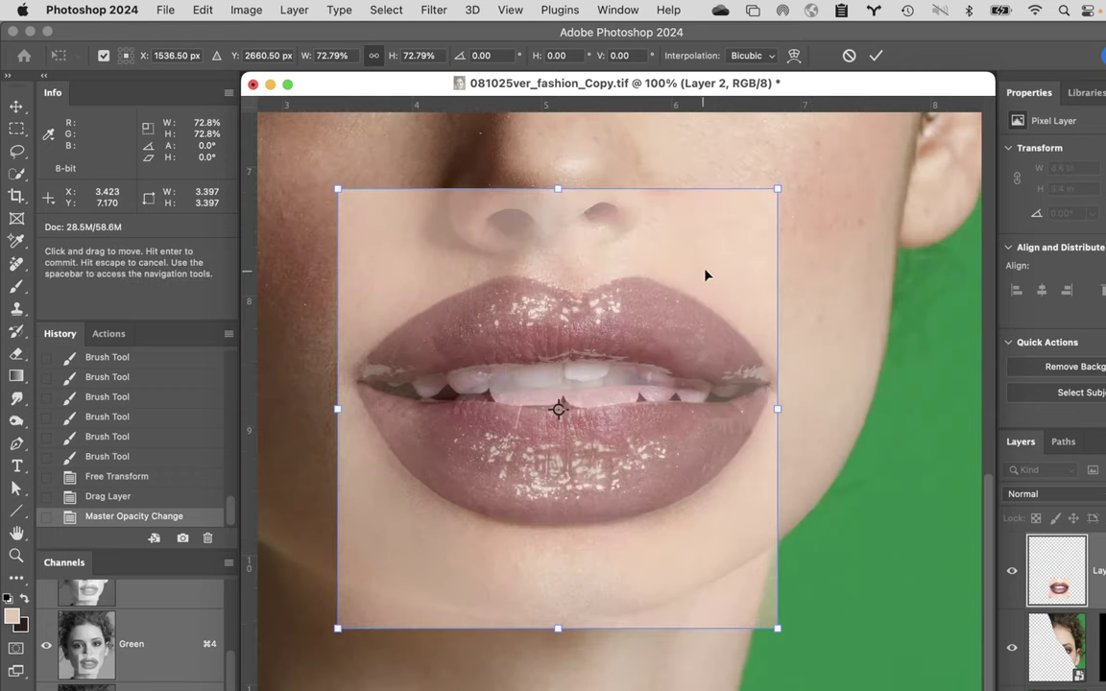
{"action": "left_click_drag", "start_coordinate": [797, 654], "coordinate": [727, 498]}
{"action": "key", "text": "Return"}
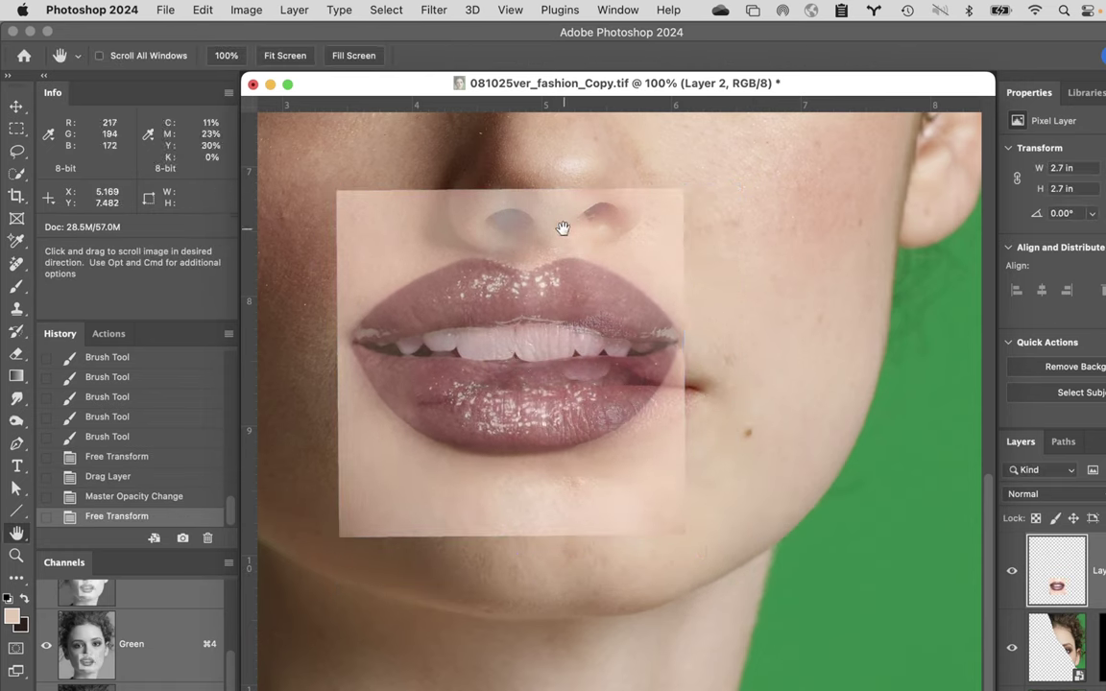
- Undo the mouth layer's transform and set its opacity to 100%
{"action": "key", "text": "super+space"}
{"action": "key", "text": "super+z"}
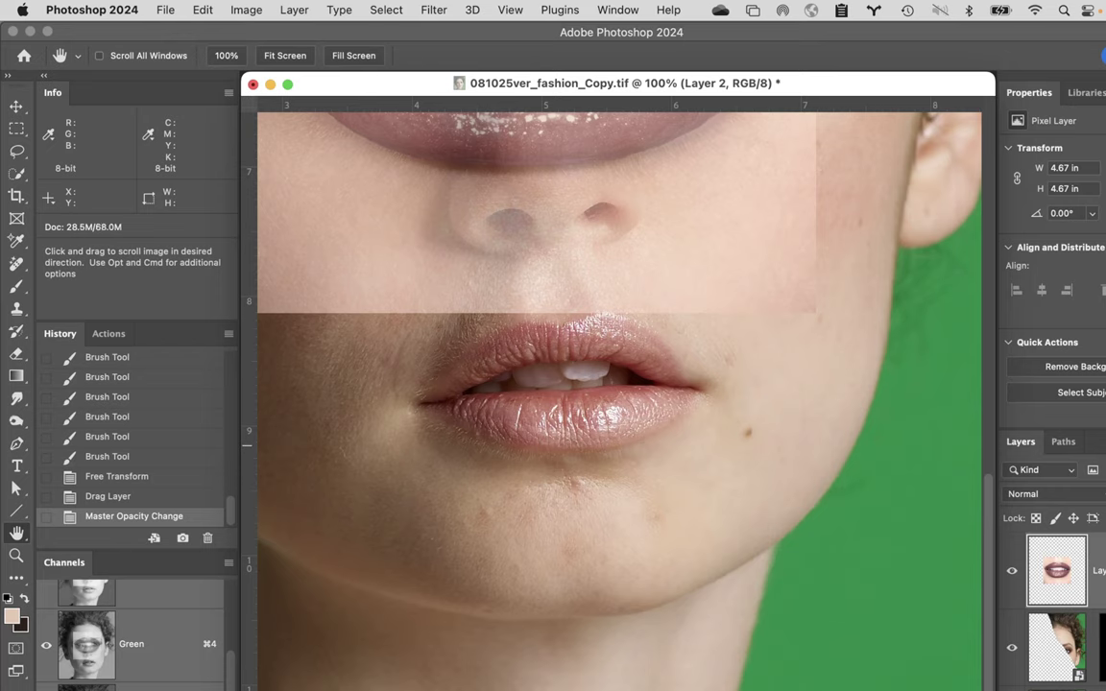
{"action": "key", "text": "0"}
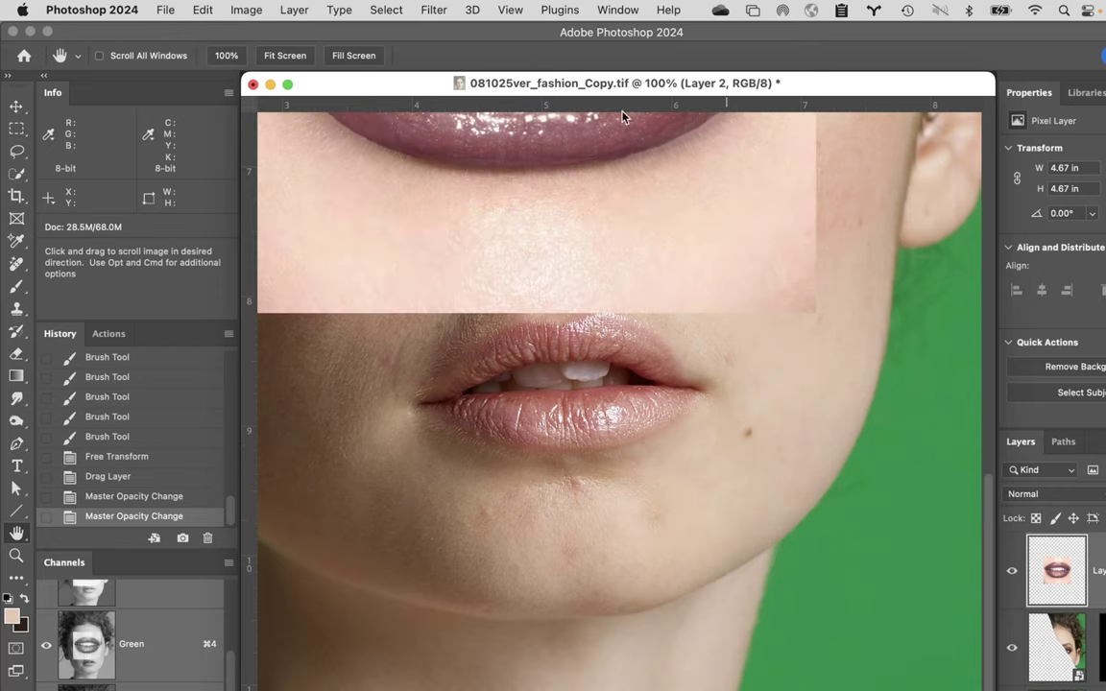
- Convert the full-size mouth layer to a smart object and lower its opacity so the face shows through
{"action": "left_click", "coordinate": [293, 10]}
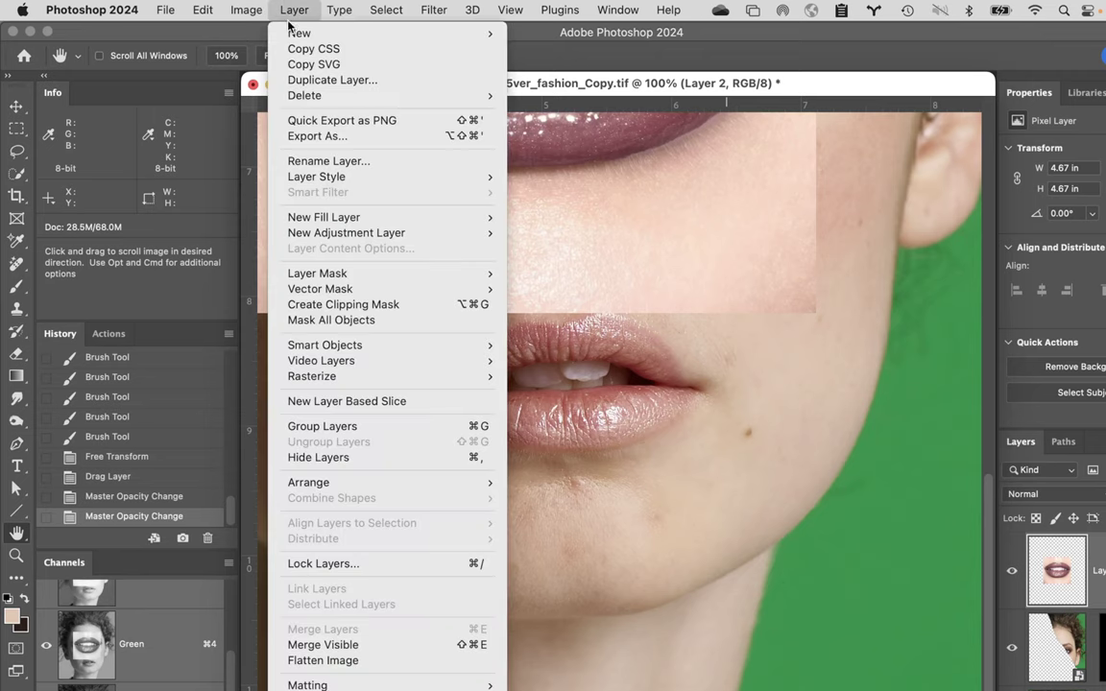
{"action": "mouse_move", "coordinate": [420, 344]}
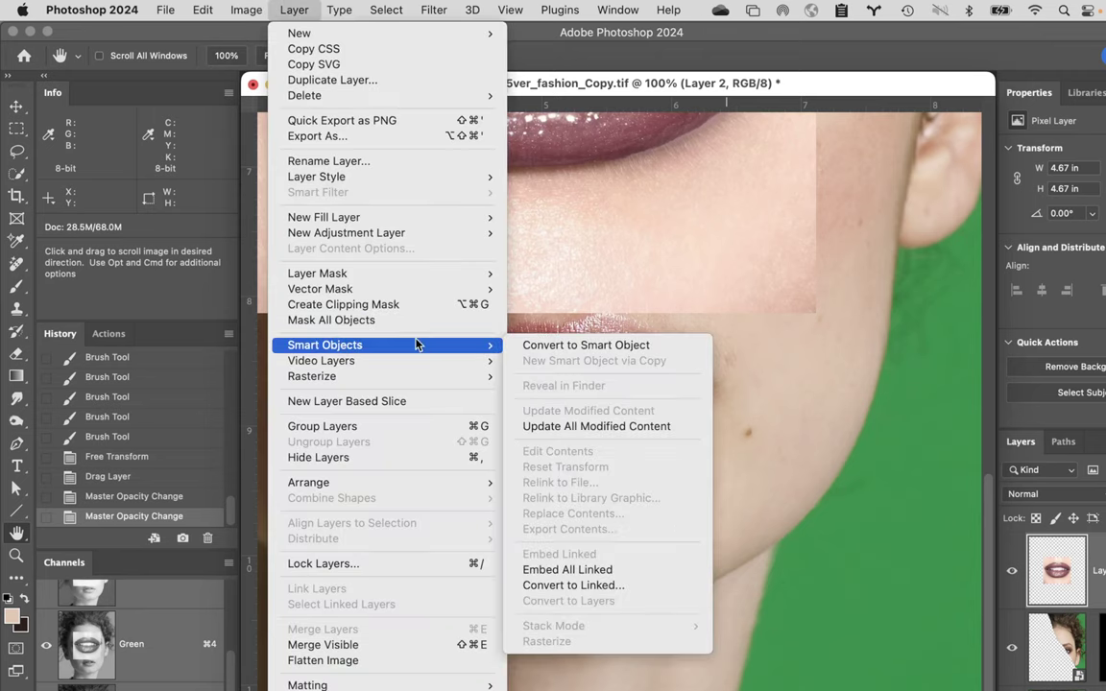
{"action": "left_click", "coordinate": [595, 346]}
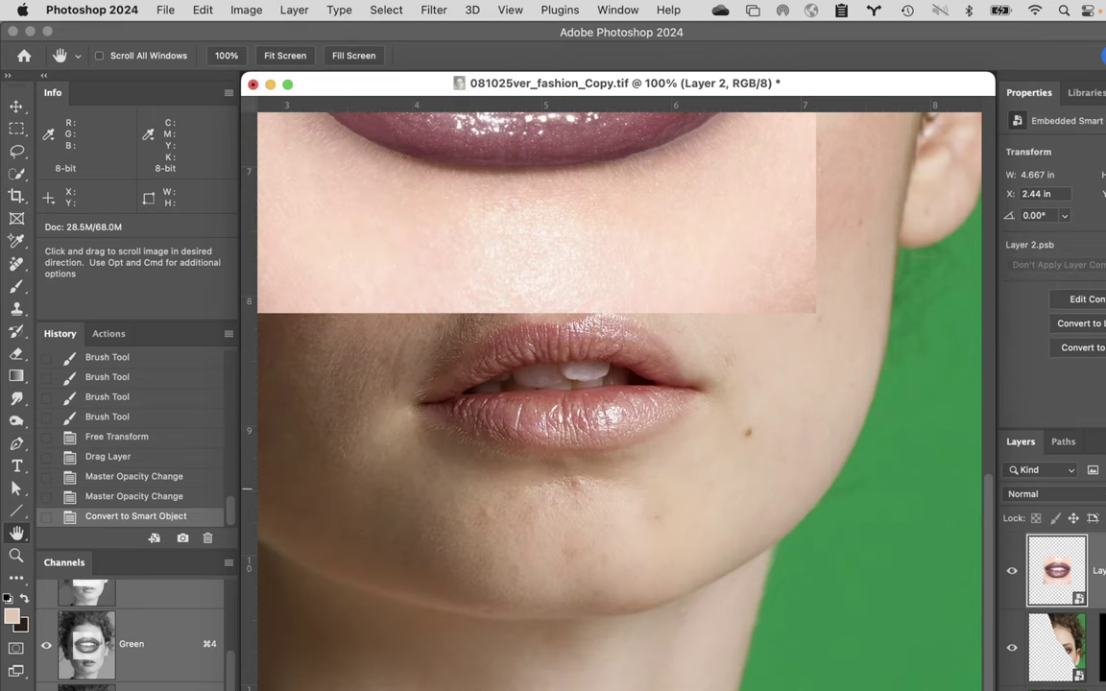
{"action": "left_click_drag", "start_coordinate": [1105, 500], "coordinate": [1105, 500]}
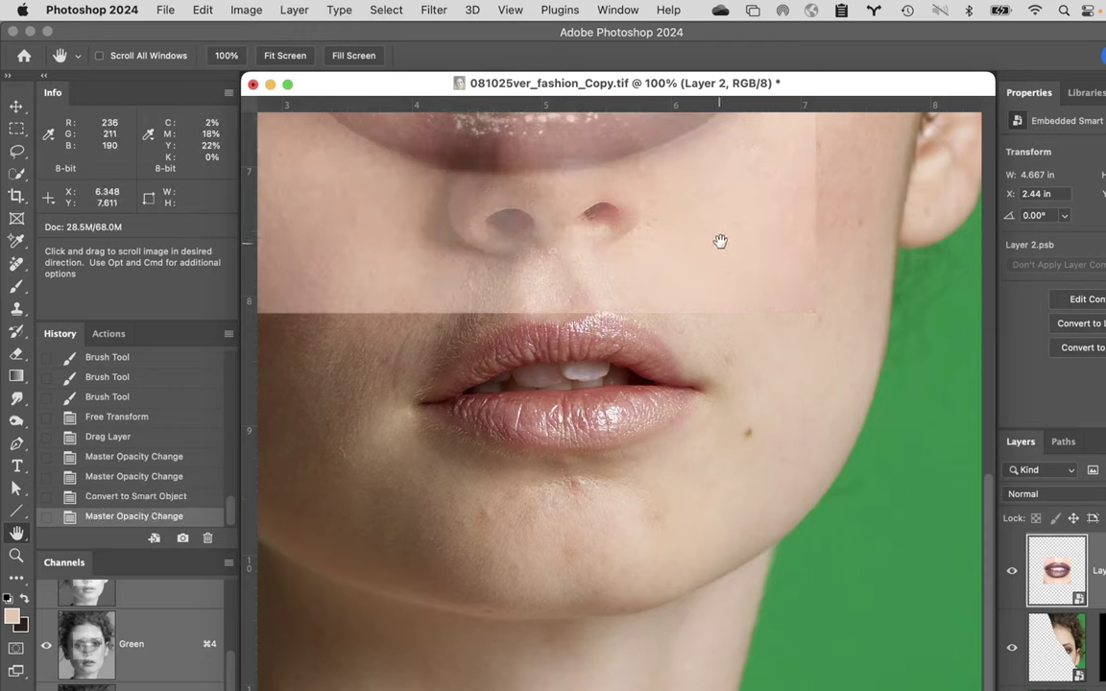
{"action": "key", "text": "super+t"}
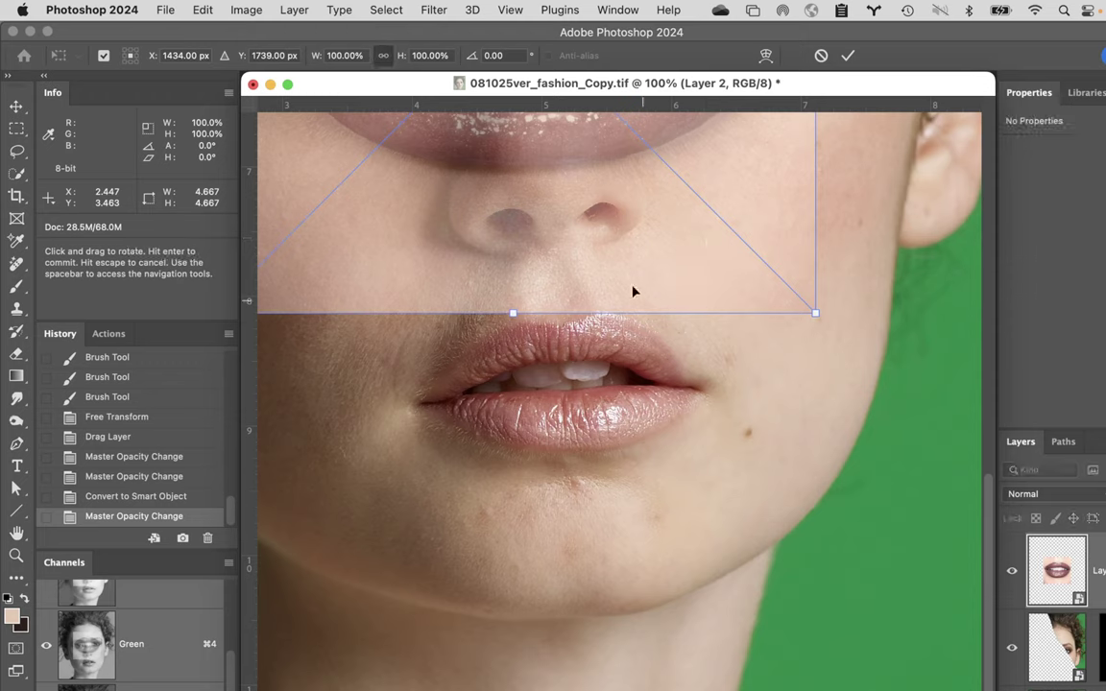
{"action": "left_click_drag", "start_coordinate": [398, 59], "coordinate": [446, 86]}
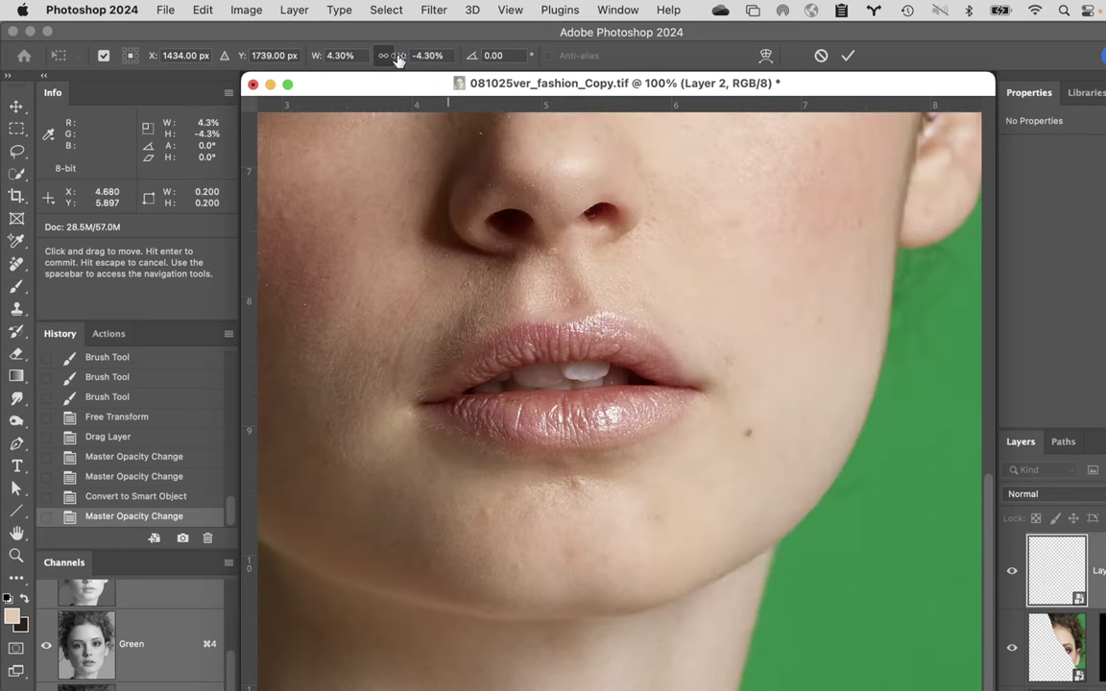
{"action": "left_click_drag", "start_coordinate": [387, 60], "coordinate": [403, 57]}
{"action": "left_click", "coordinate": [820, 56]}
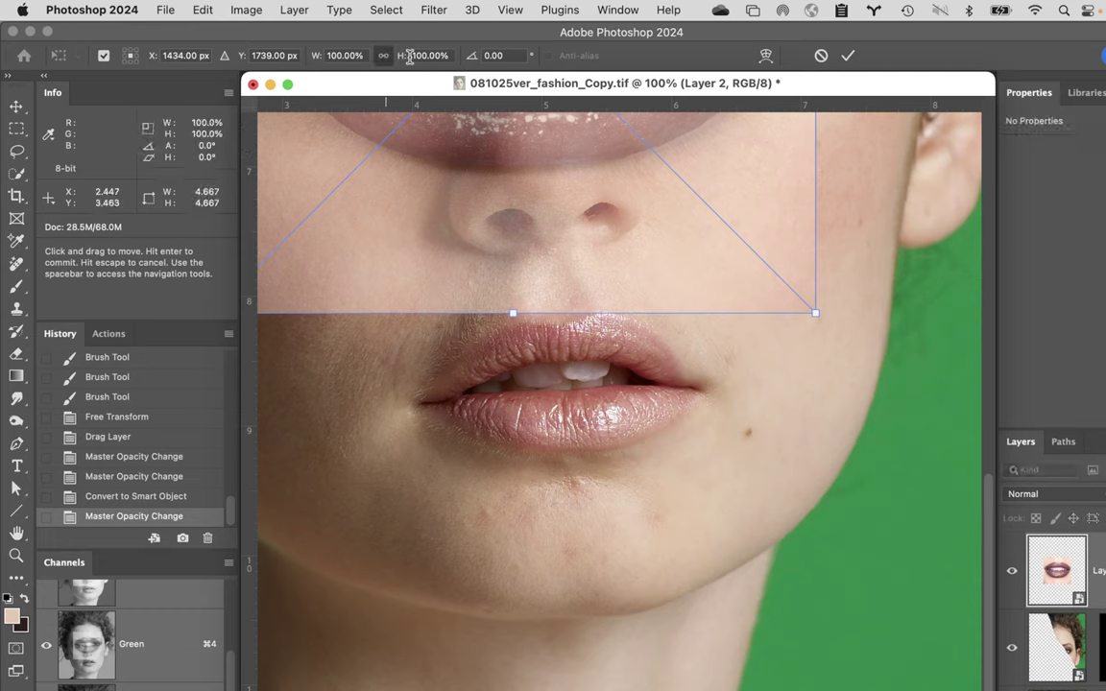
- Scale the mouth layer to about 56.6%, rotate it to about -3.3° and apply the transform over the model's lips
{"action": "mouse_move", "coordinate": [401, 59]}
{"action": "left_mouse_down"}
{"action": "mouse_move", "coordinate": [373, 60]}
{"action": "mouse_move", "coordinate": [382, 60]}
{"action": "left_mouse_up"}
{"action": "left_click_drag", "start_coordinate": [461, 158], "coordinate": [522, 583]}
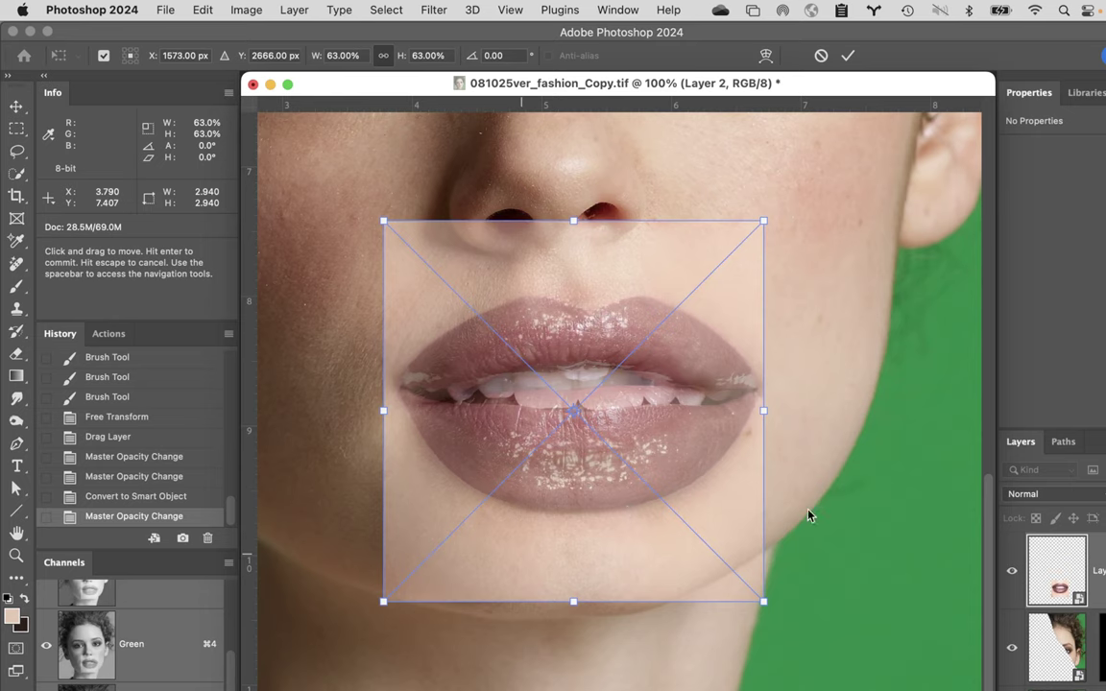
{"action": "left_click_drag", "start_coordinate": [808, 515], "coordinate": [821, 482]}
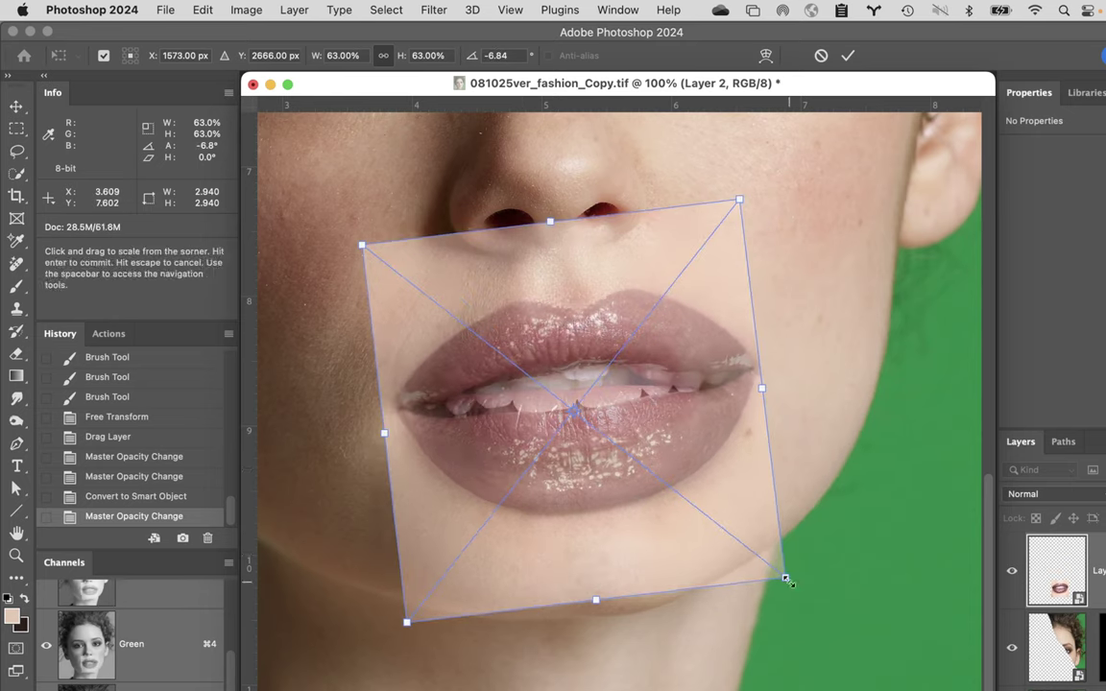
{"action": "left_click_drag", "start_coordinate": [785, 579], "coordinate": [773, 533]}
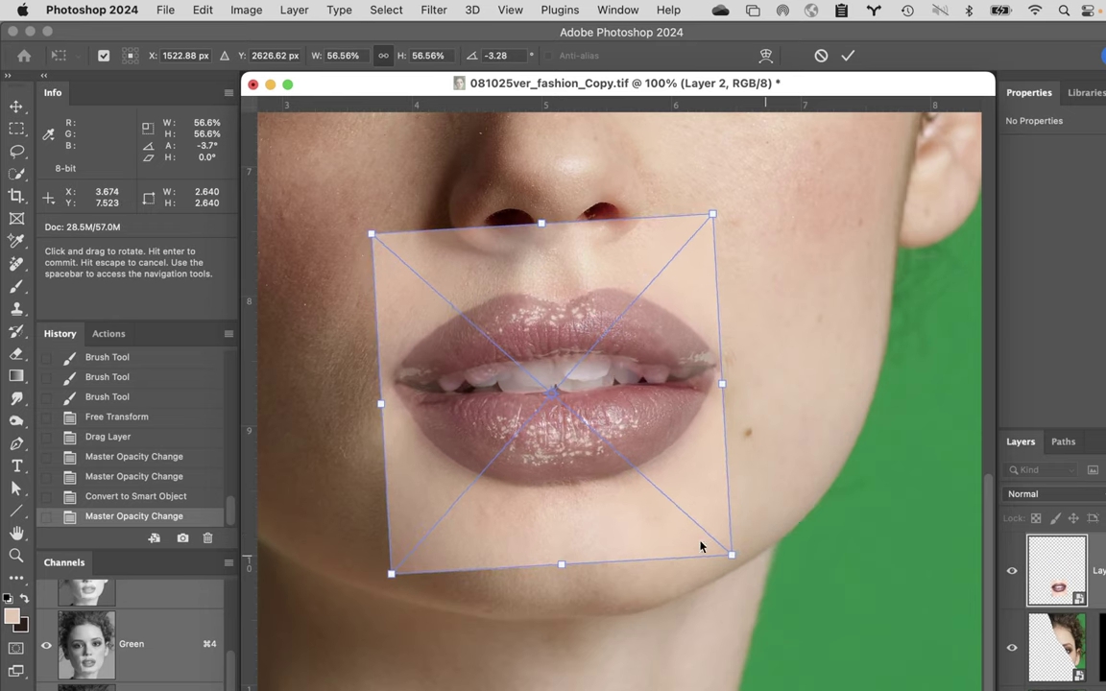
{"action": "mouse_move", "coordinate": [605, 530]}
{"action": "left_mouse_down"}
{"action": "mouse_move", "coordinate": [609, 541]}
{"action": "mouse_move", "coordinate": [607, 533]}
{"action": "left_mouse_up"}
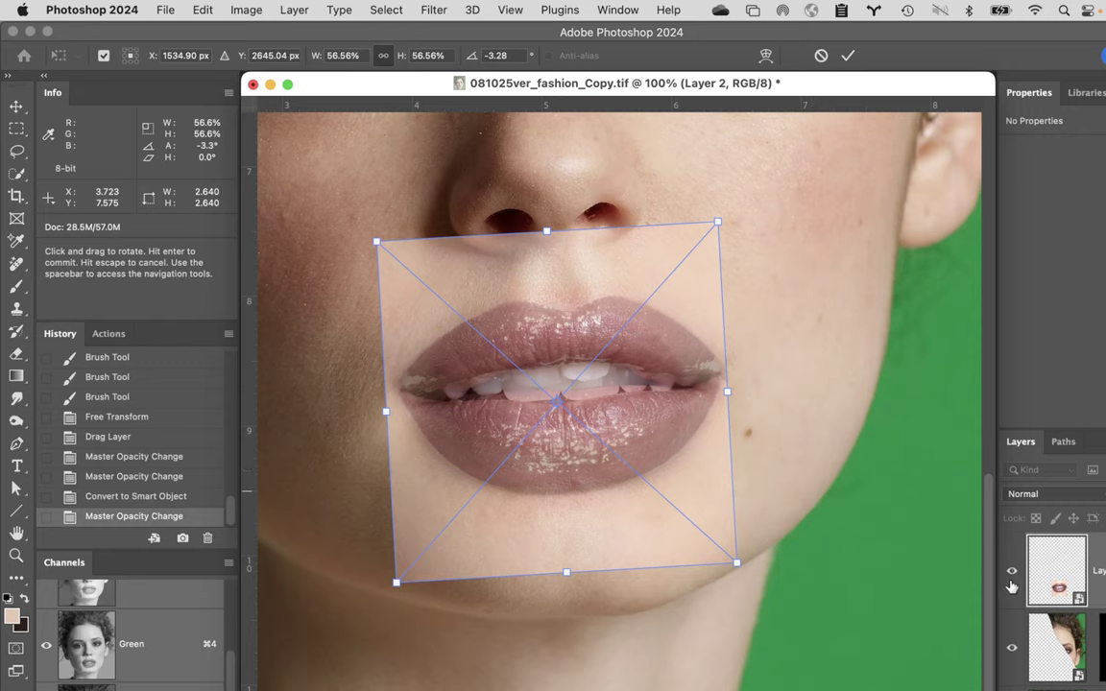
{"action": "left_click", "coordinate": [849, 57]}
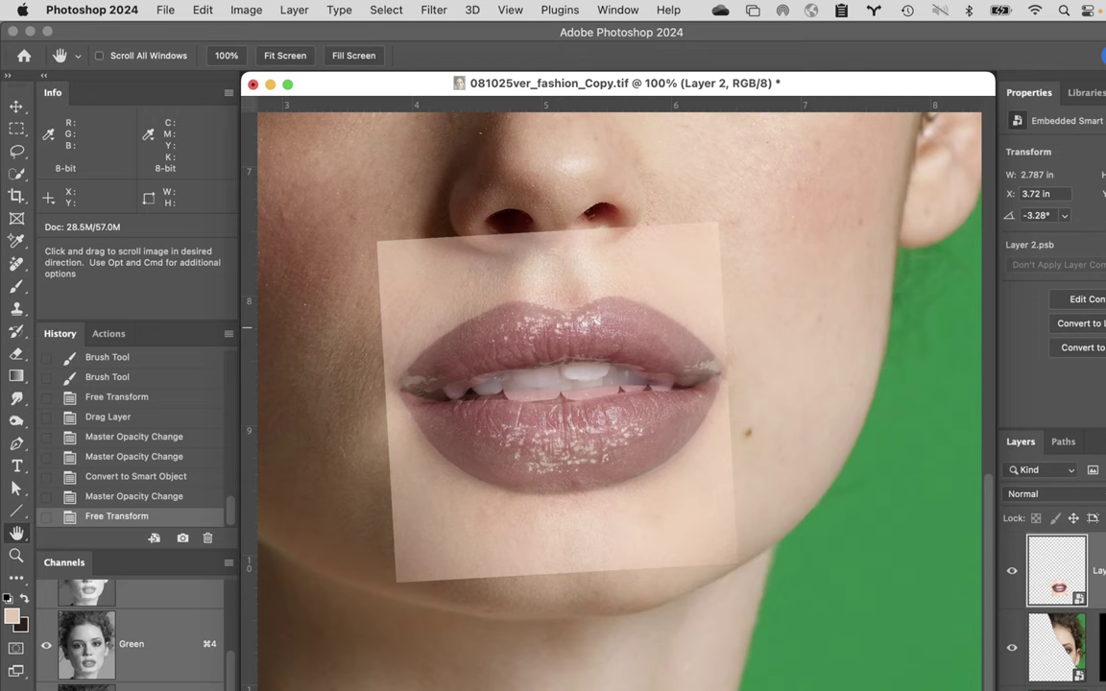
- Set the mouth layer's opacity to 100%, hide it and make the Background layer active
{"action": "key", "text": "0"}
{"action": "left_click", "coordinate": [1011, 574]}
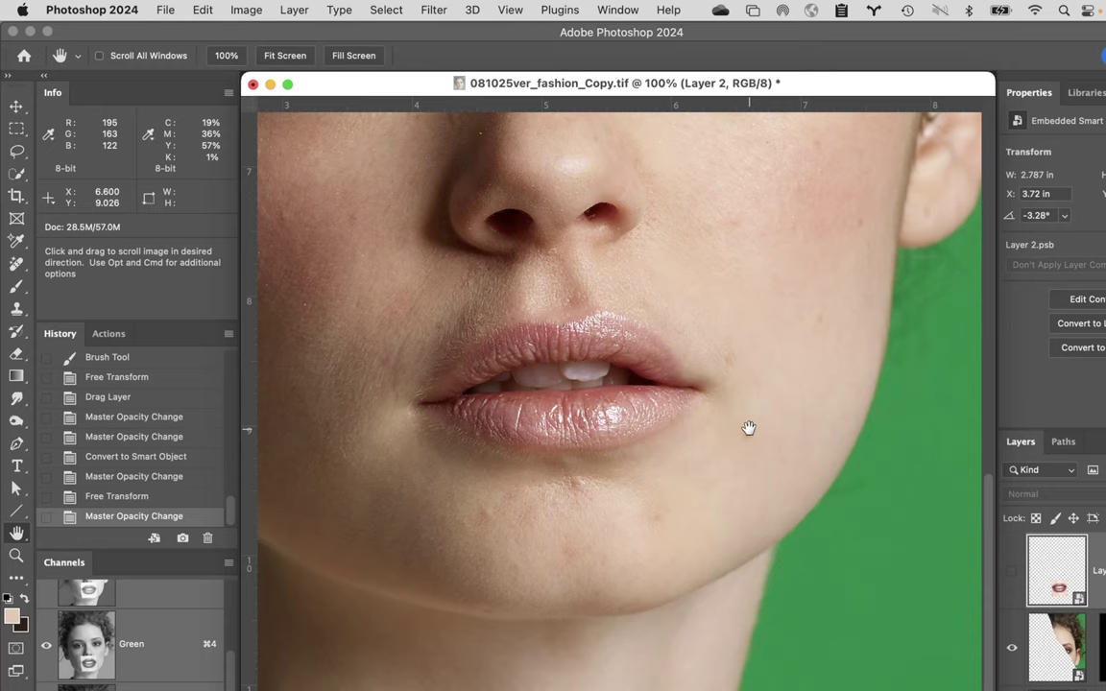
{"action": "key", "text": "alt+shift+bracketleft"}
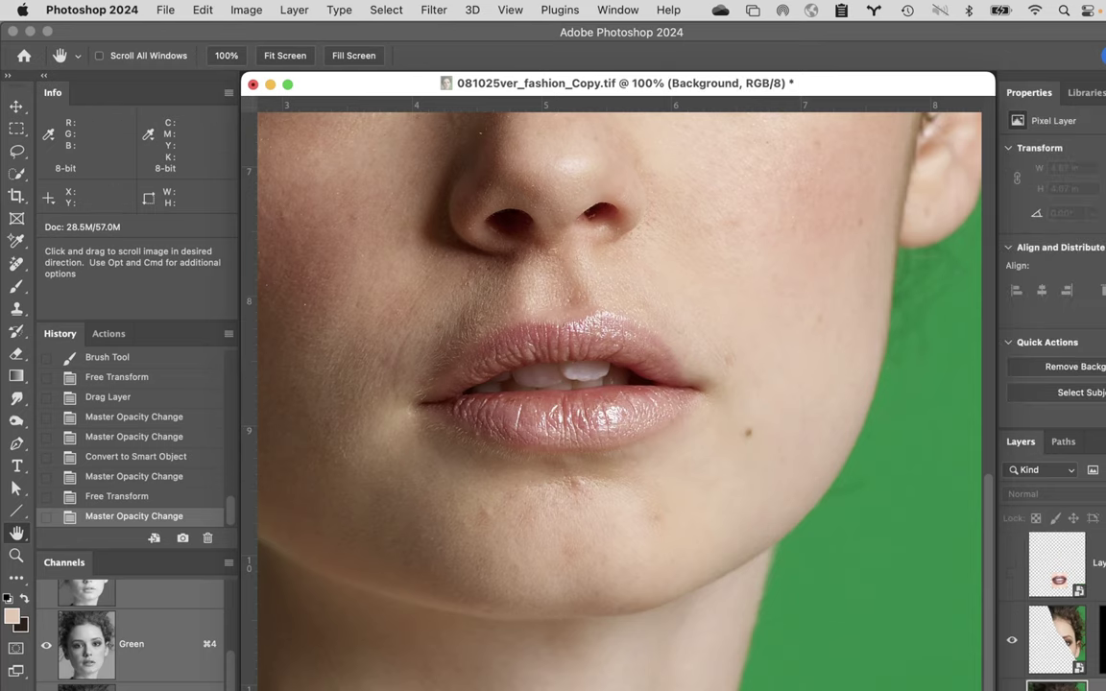
{"action": "left_click", "coordinate": [15, 174]}
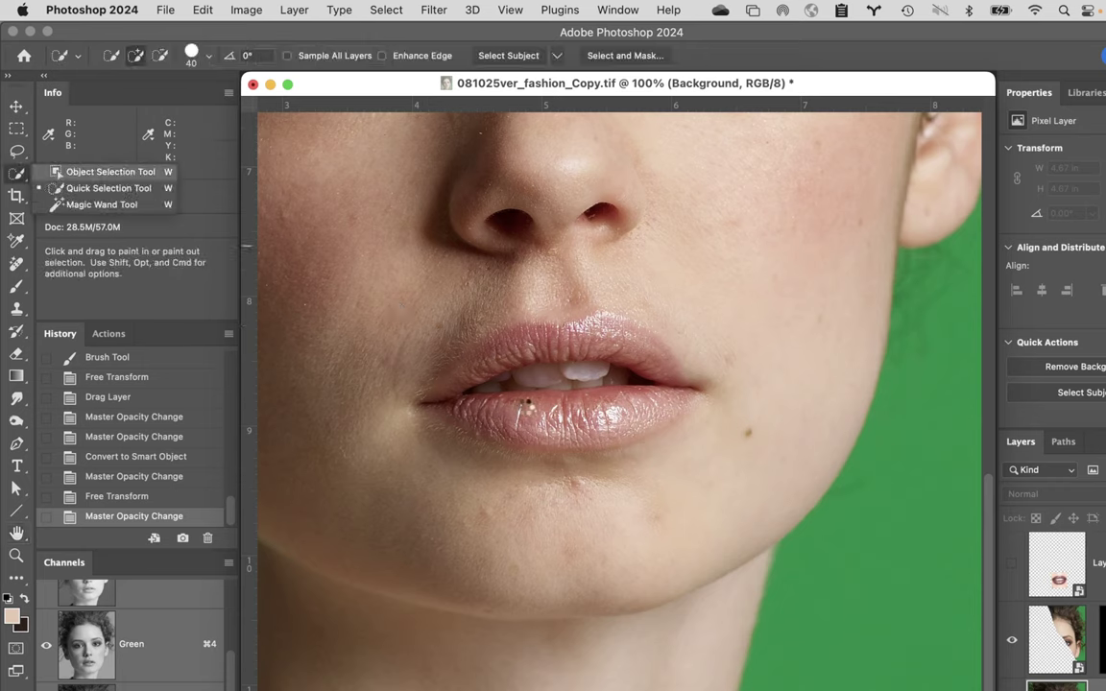
{"action": "left_click", "coordinate": [96, 172]}
{"action": "left_click", "coordinate": [510, 403]}
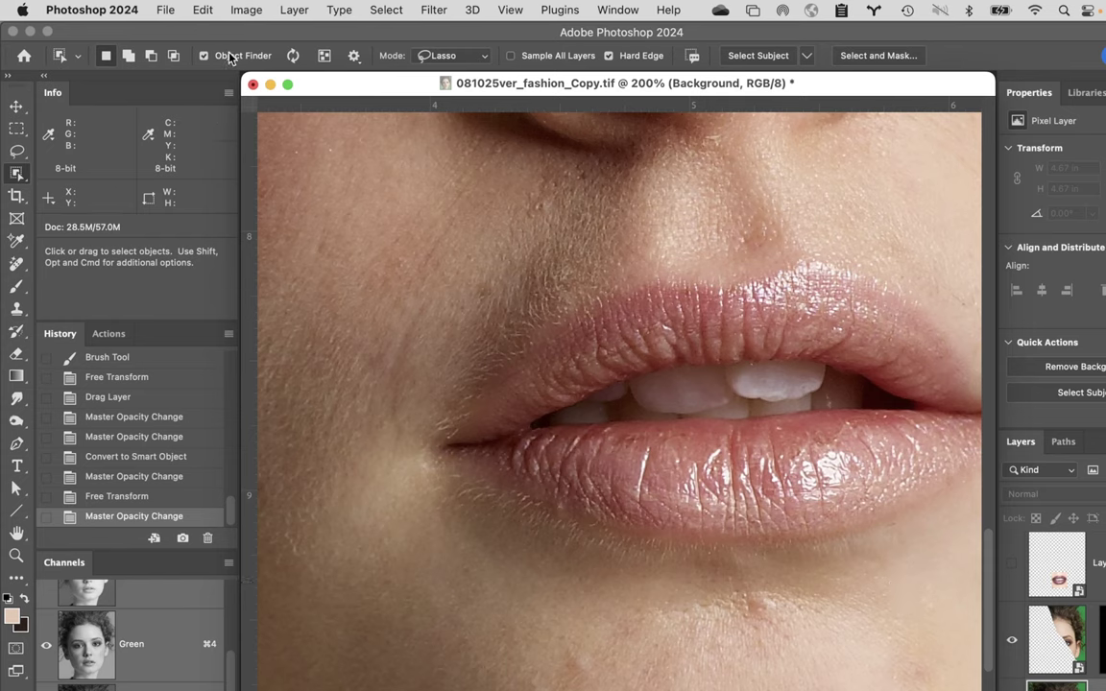
- Select the opening between the lips, including the teeth and both inner corners, with a 20 px Quick Selection brush
{"action": "left_click", "coordinate": [16, 173]}
{"action": "left_click", "coordinate": [107, 188]}
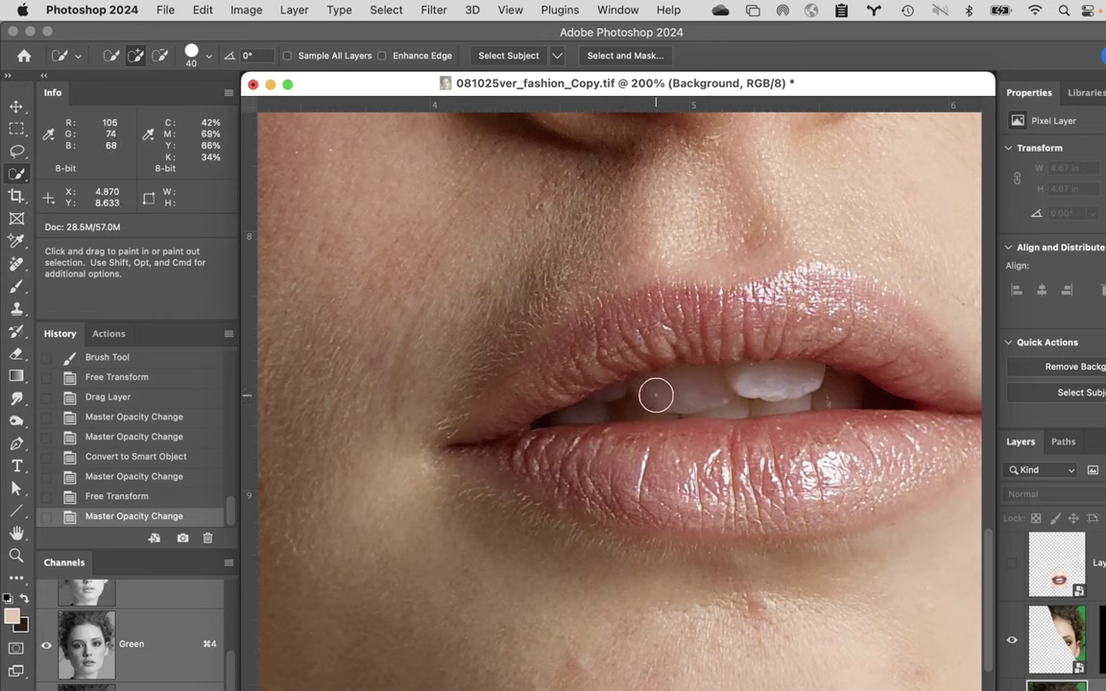
{"action": "key", "text": "bracketleft"}
{"action": "key", "text": "bracketleft"}
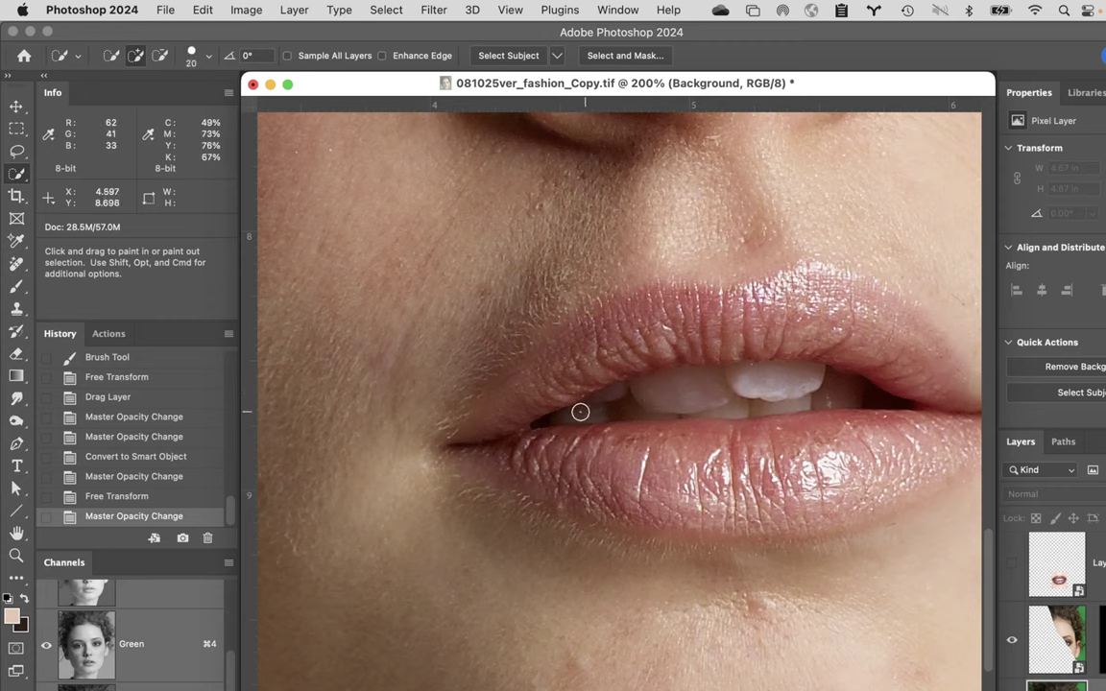
{"action": "mouse_move", "coordinate": [623, 402]}
{"action": "left_mouse_down"}
{"action": "mouse_move", "coordinate": [757, 385]}
{"action": "mouse_move", "coordinate": [851, 395]}
{"action": "mouse_move", "coordinate": [779, 376]}
{"action": "mouse_move", "coordinate": [681, 414]}
{"action": "mouse_move", "coordinate": [598, 425]}
{"action": "mouse_move", "coordinate": [632, 382]}
{"action": "mouse_move", "coordinate": [622, 413]}
{"action": "mouse_move", "coordinate": [742, 369]}
{"action": "left_mouse_up"}
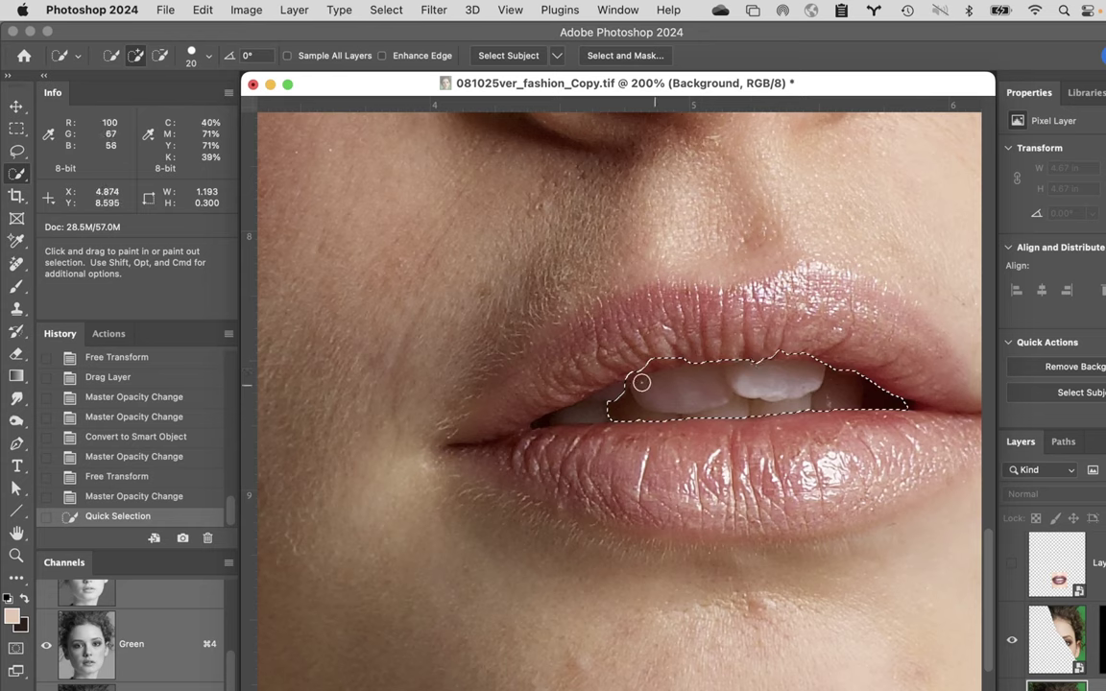
{"action": "mouse_move", "coordinate": [592, 414]}
{"action": "left_mouse_down"}
{"action": "mouse_move", "coordinate": [606, 401]}
{"action": "mouse_move", "coordinate": [553, 420]}
{"action": "mouse_move", "coordinate": [617, 427]}
{"action": "left_mouse_up"}
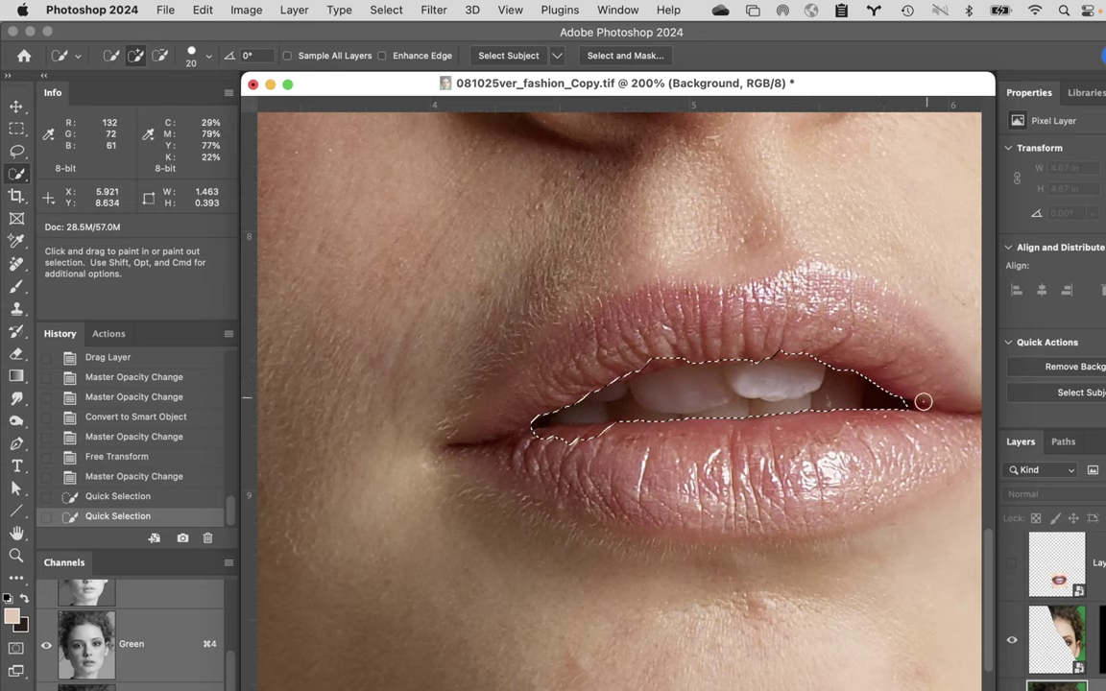
{"action": "left_click_drag", "start_coordinate": [923, 402], "coordinate": [851, 401]}
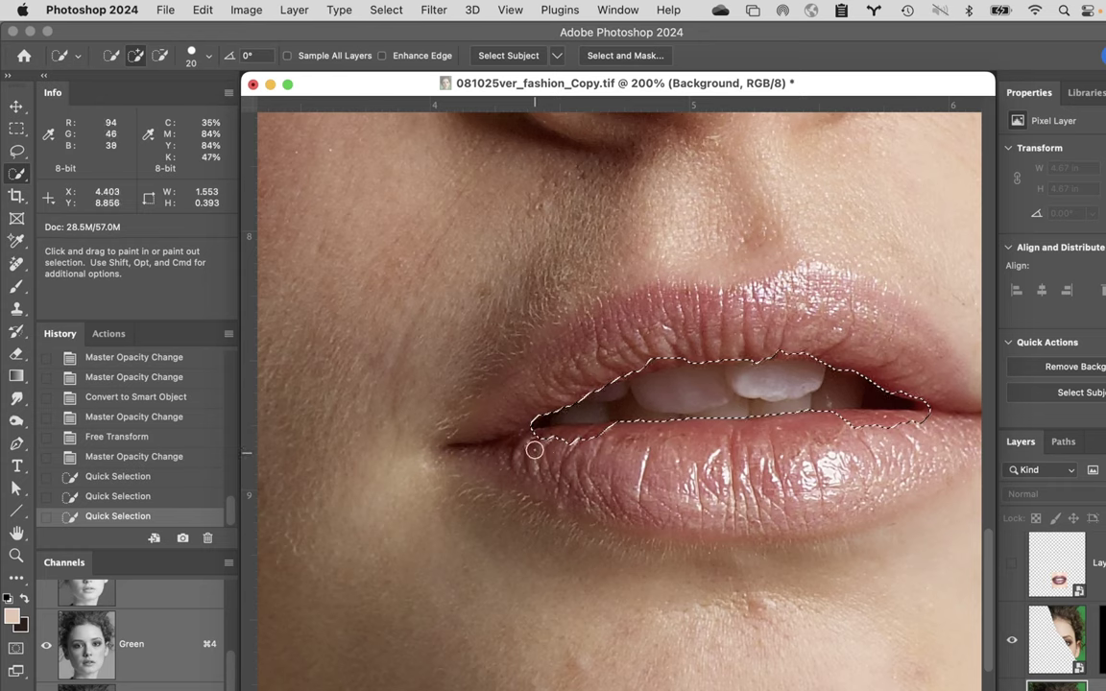
- Subtract the spilled lip areas along the lower and upper edges from the mouth-opening selection
{"action": "key", "text": "alt"}
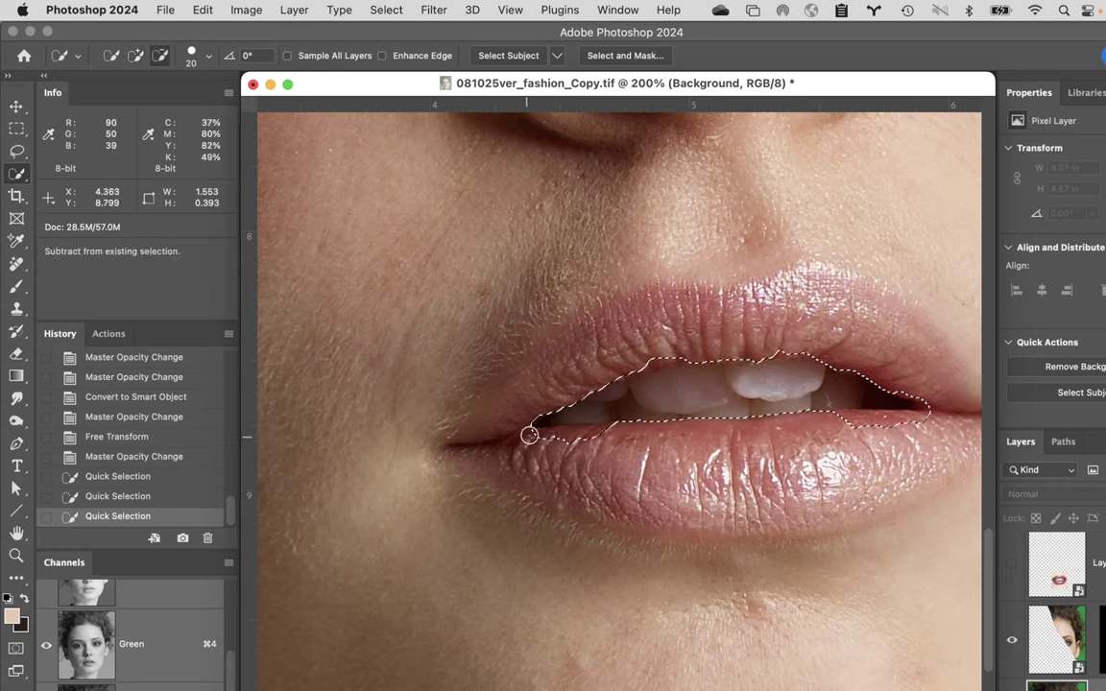
{"action": "left_click_drag", "start_coordinate": [523, 438], "coordinate": [677, 433]}
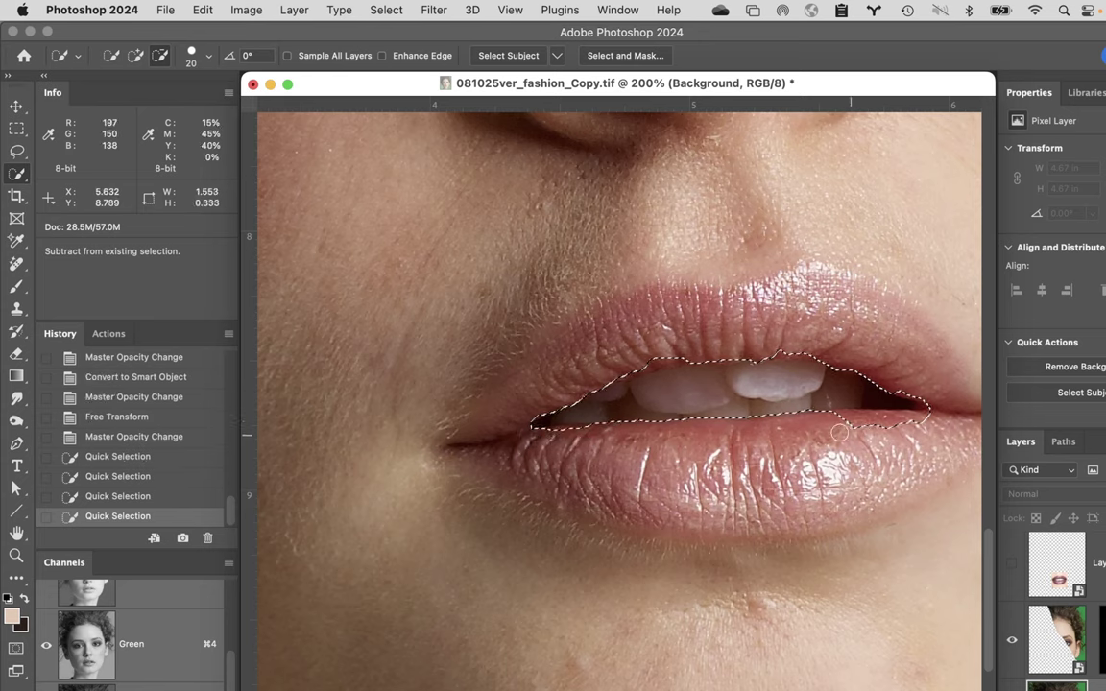
{"action": "mouse_move", "coordinate": [889, 423]}
{"action": "left_mouse_down"}
{"action": "mouse_move", "coordinate": [931, 420]}
{"action": "mouse_move", "coordinate": [906, 386]}
{"action": "left_mouse_up"}
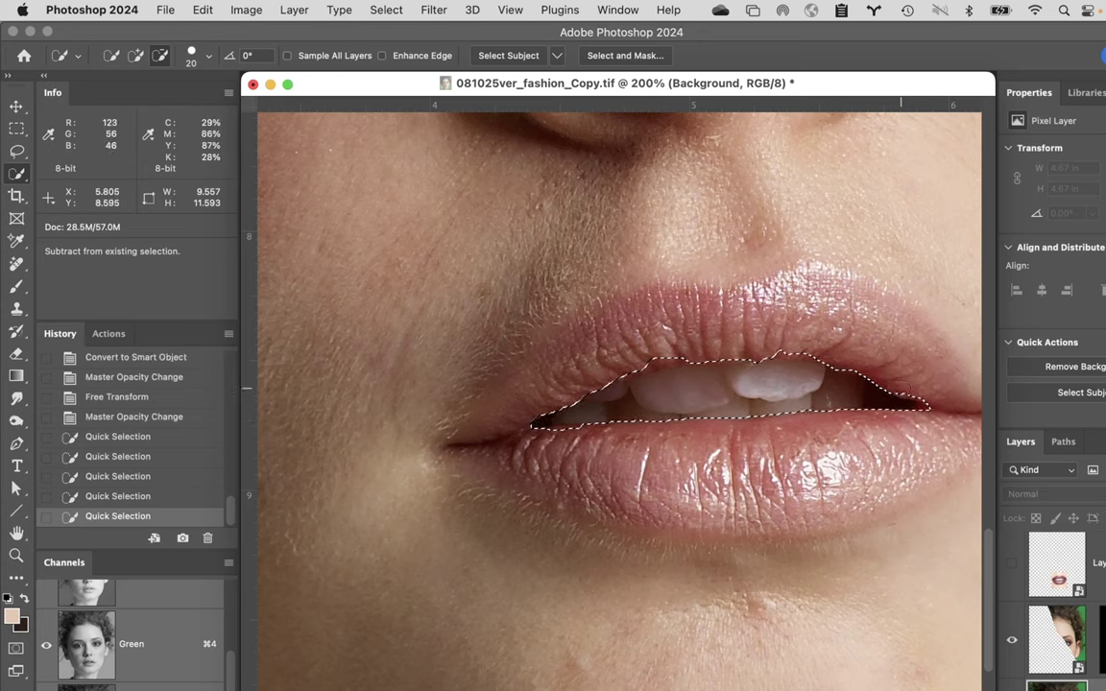
{"action": "left_click_drag", "start_coordinate": [811, 353], "coordinate": [715, 324]}
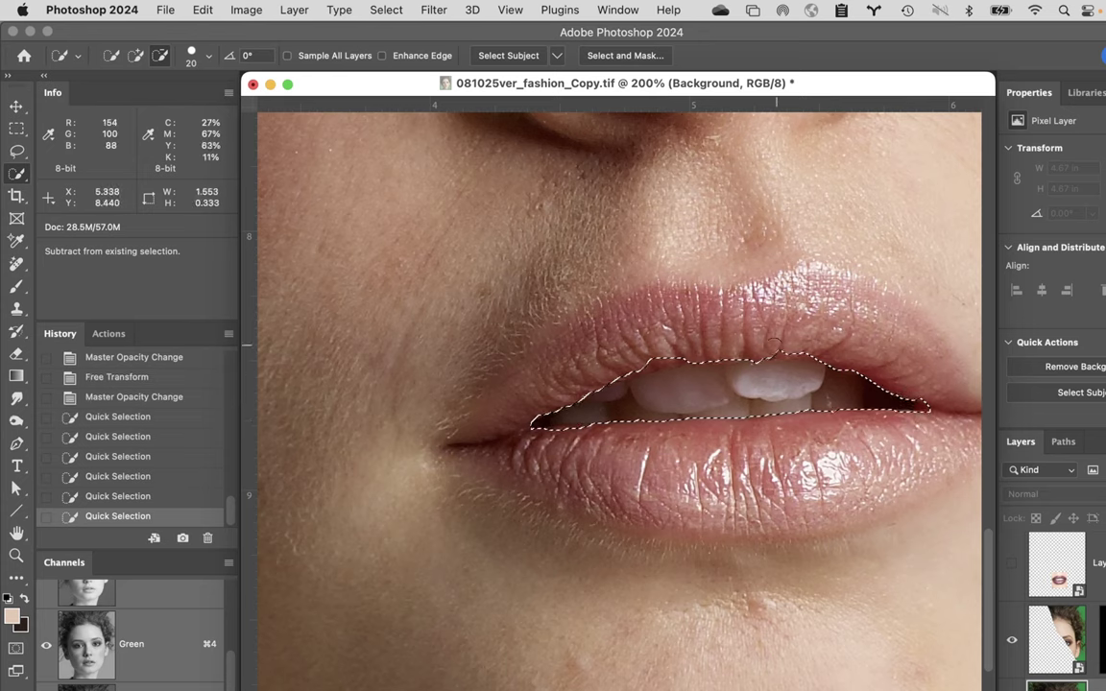
{"action": "mouse_move", "coordinate": [774, 347]}
{"action": "left_mouse_down"}
{"action": "mouse_move", "coordinate": [699, 324]}
{"action": "mouse_move", "coordinate": [754, 317]}
{"action": "left_mouse_up"}
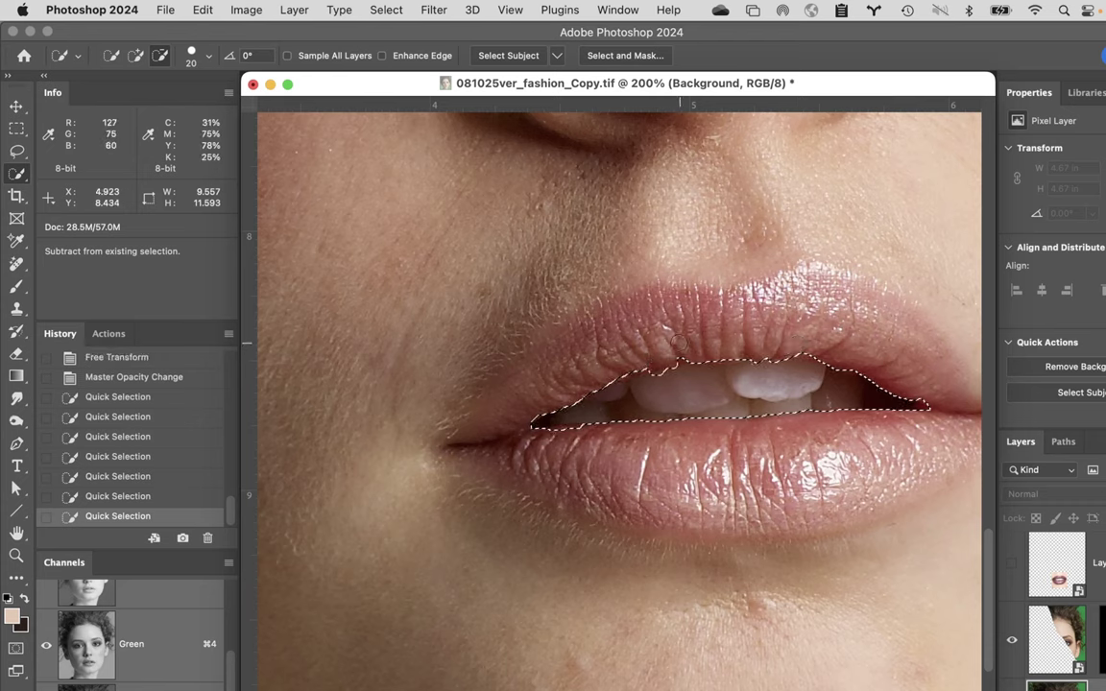
{"action": "left_click_drag", "start_coordinate": [677, 342], "coordinate": [672, 338]}
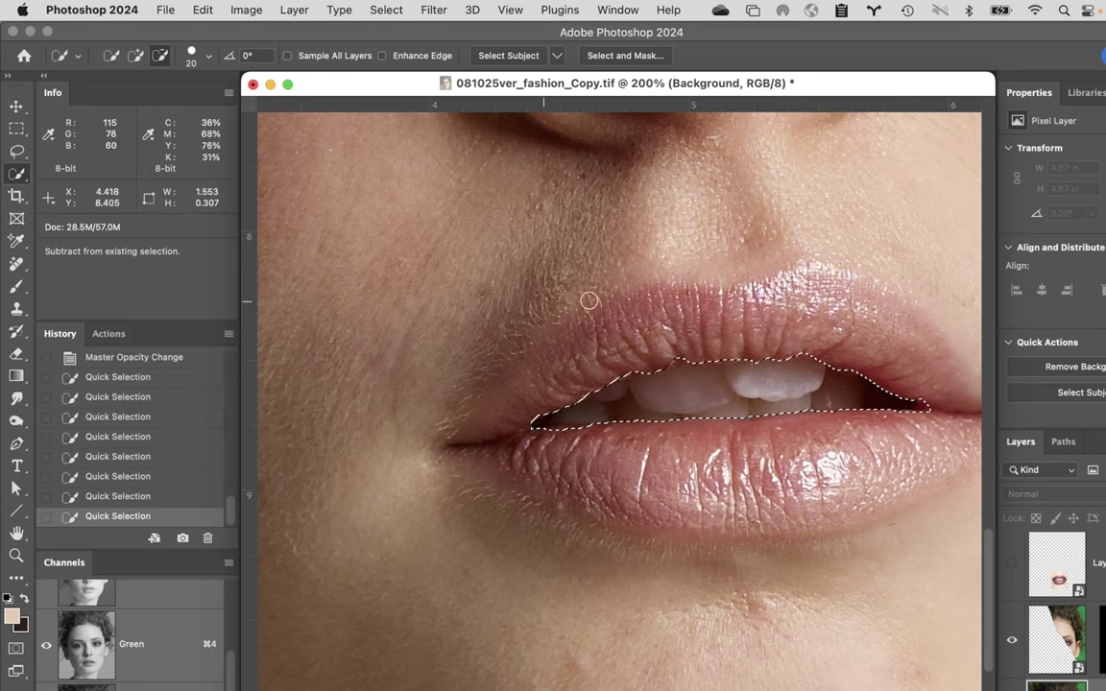
{"action": "key", "text": "alt"}
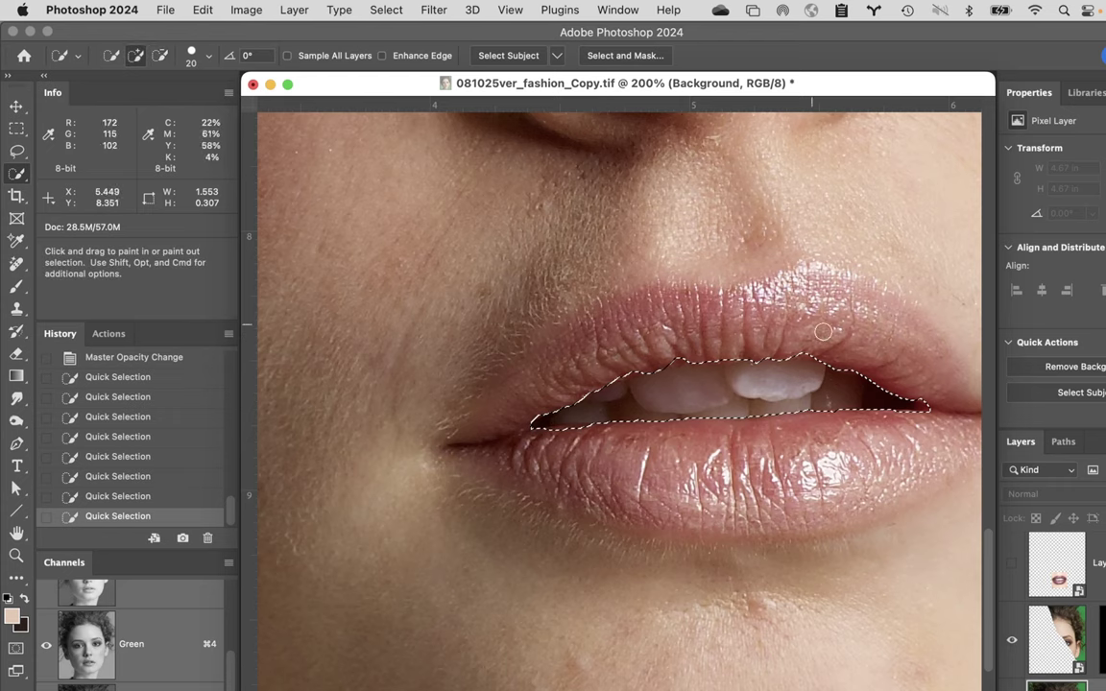
- Save the mouth-opening selection as a new channel named "mouth" and deselect it
{"action": "left_click", "coordinate": [385, 10]}
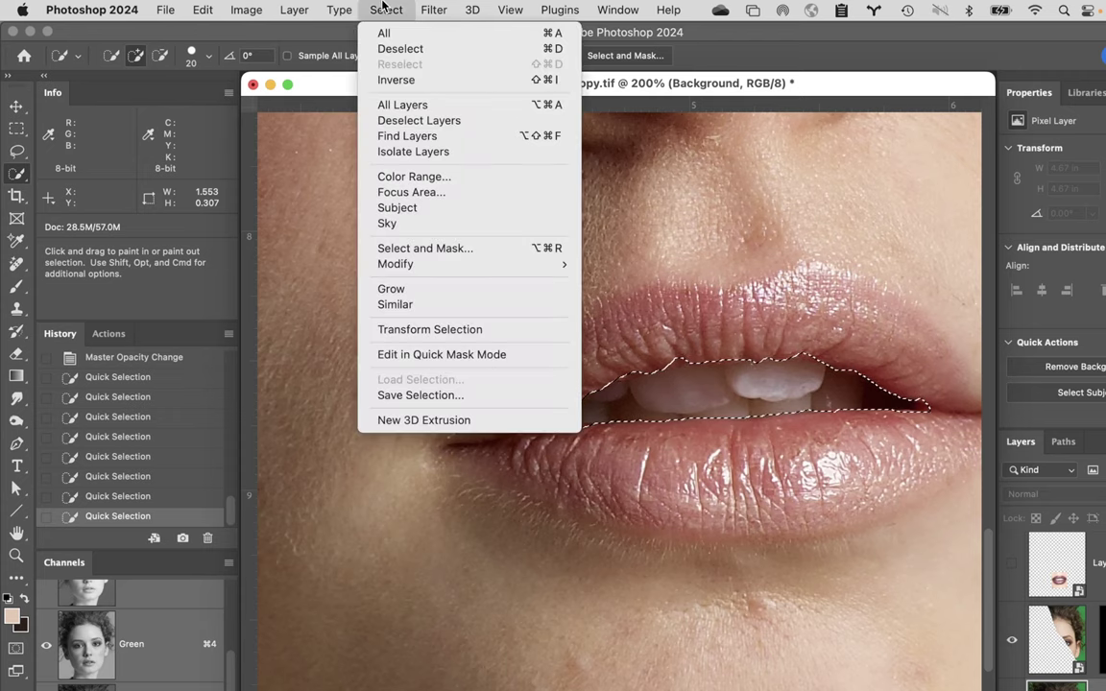
{"action": "left_click", "coordinate": [468, 396]}
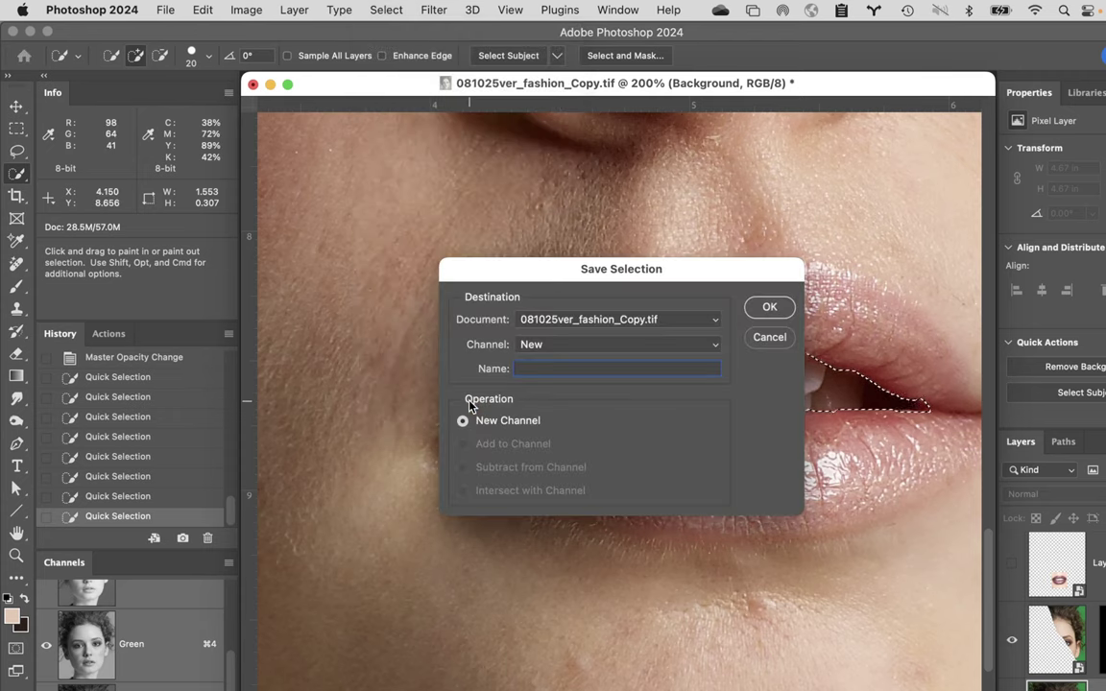
{"action": "type", "text": "mouth"}
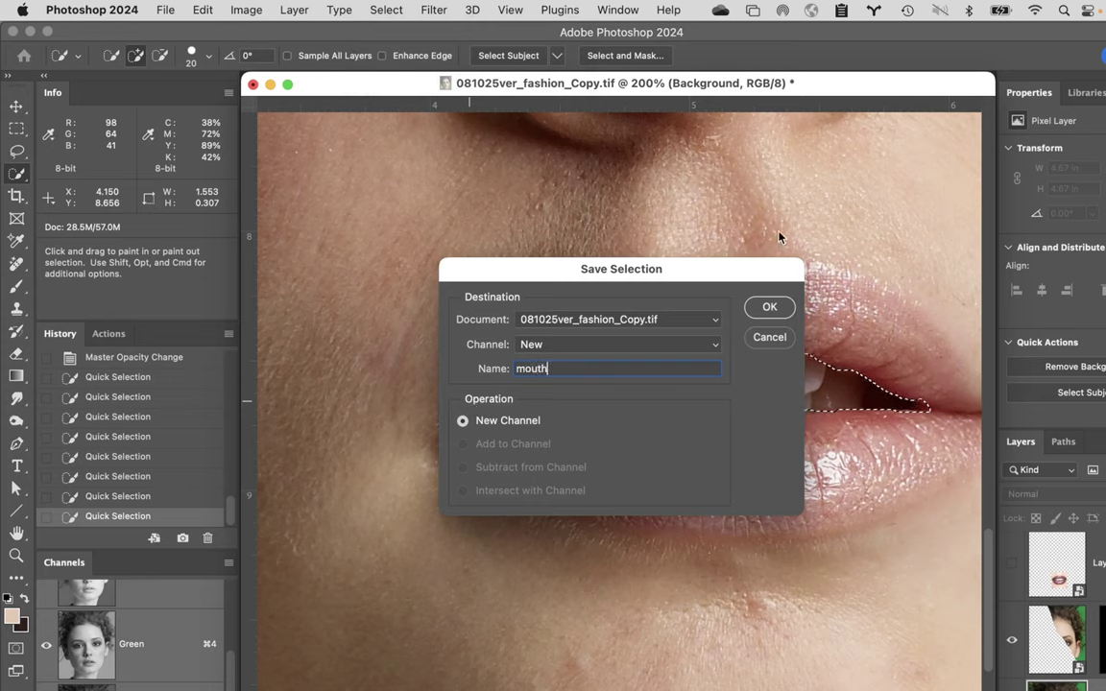
{"action": "left_click", "coordinate": [760, 304]}
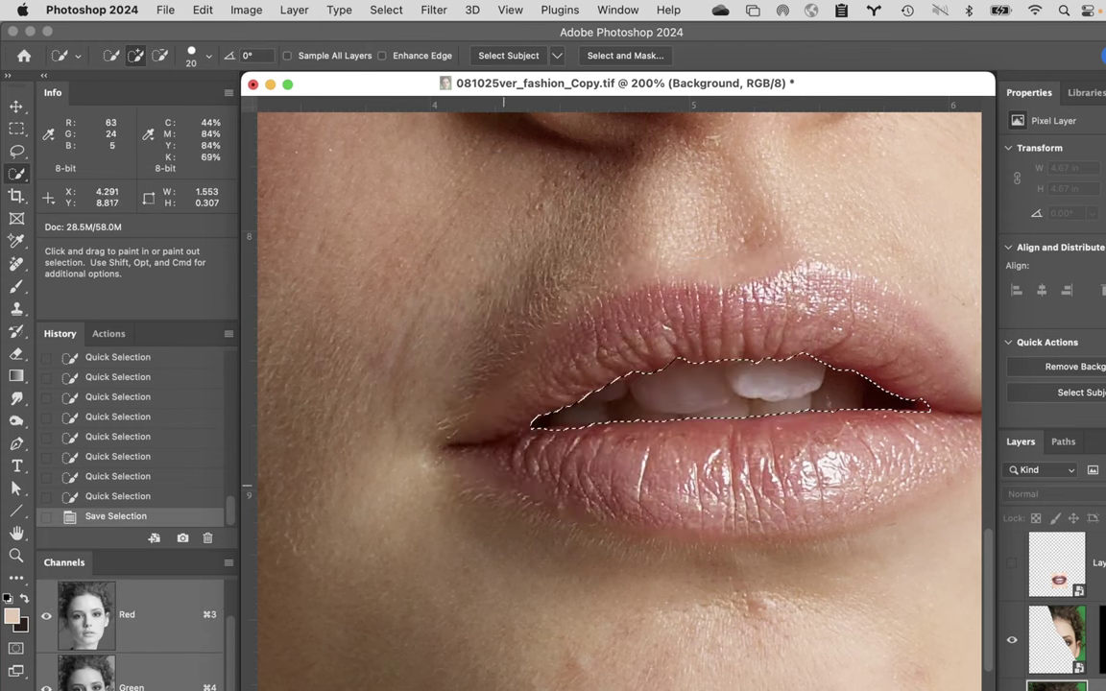
{"action": "scroll", "coordinate": [230, 674], "scroll_direction": "down", "scroll_amount": 3}
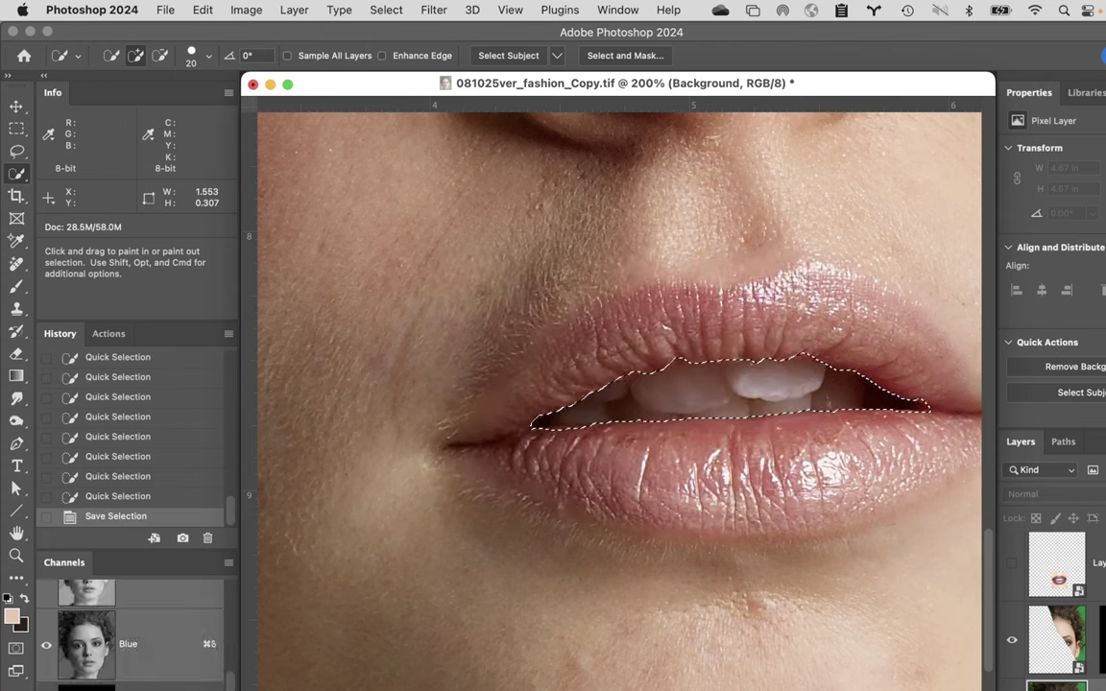
{"action": "key", "text": "super+d"}
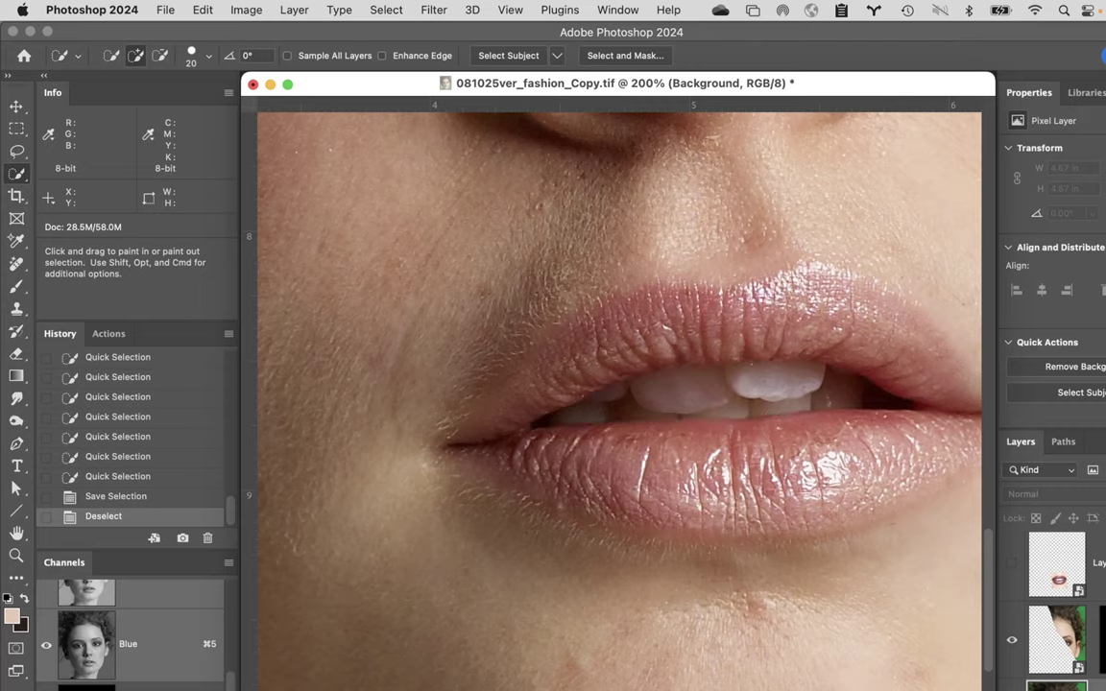
- Soften the mouth channel with a Gaussian Blur of 1.5 pixels radius
{"action": "key", "text": "super+6"}
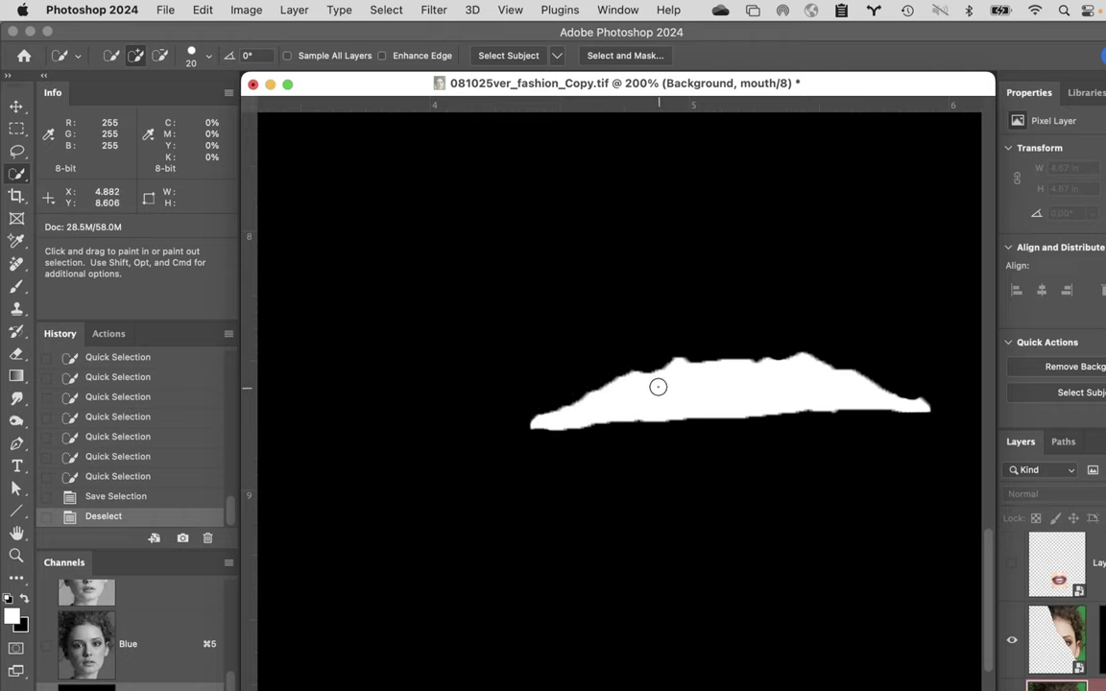
{"action": "left_click", "coordinate": [431, 9]}
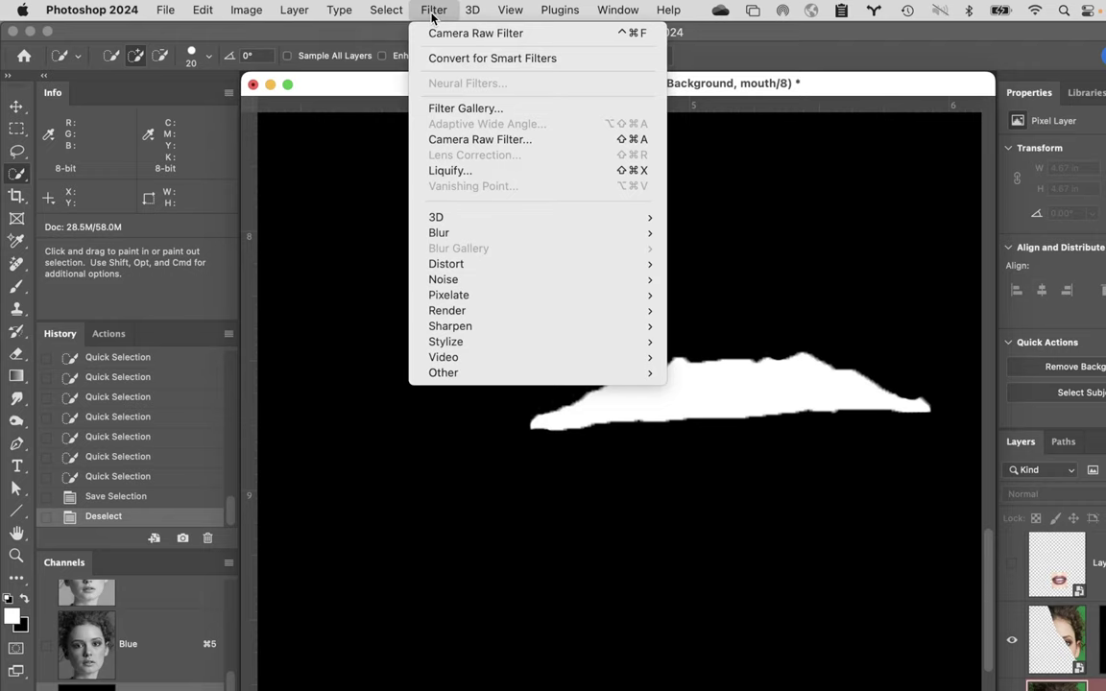
{"action": "mouse_move", "coordinate": [465, 235]}
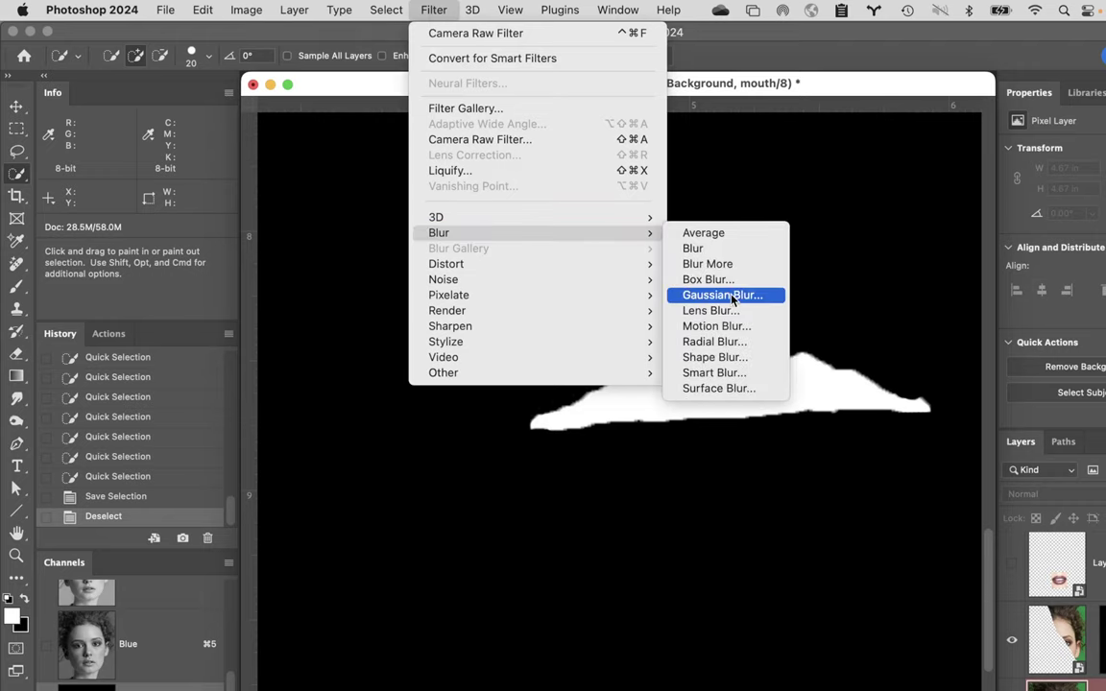
{"action": "left_click", "coordinate": [768, 294]}
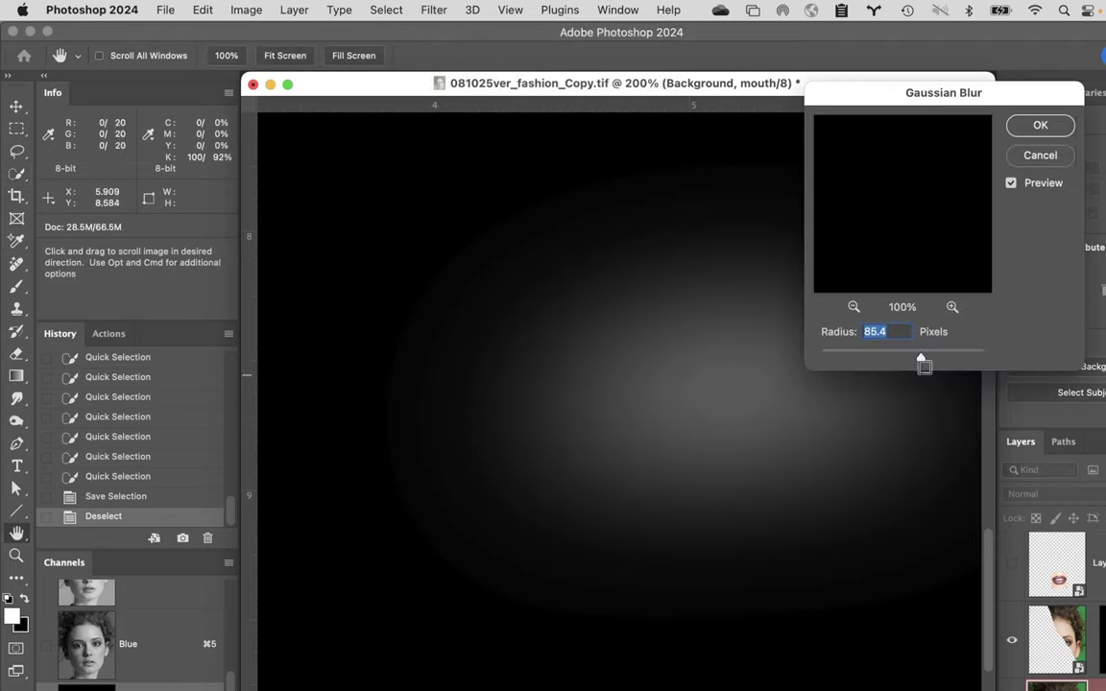
{"action": "left_click_drag", "start_coordinate": [921, 361], "coordinate": [834, 370]}
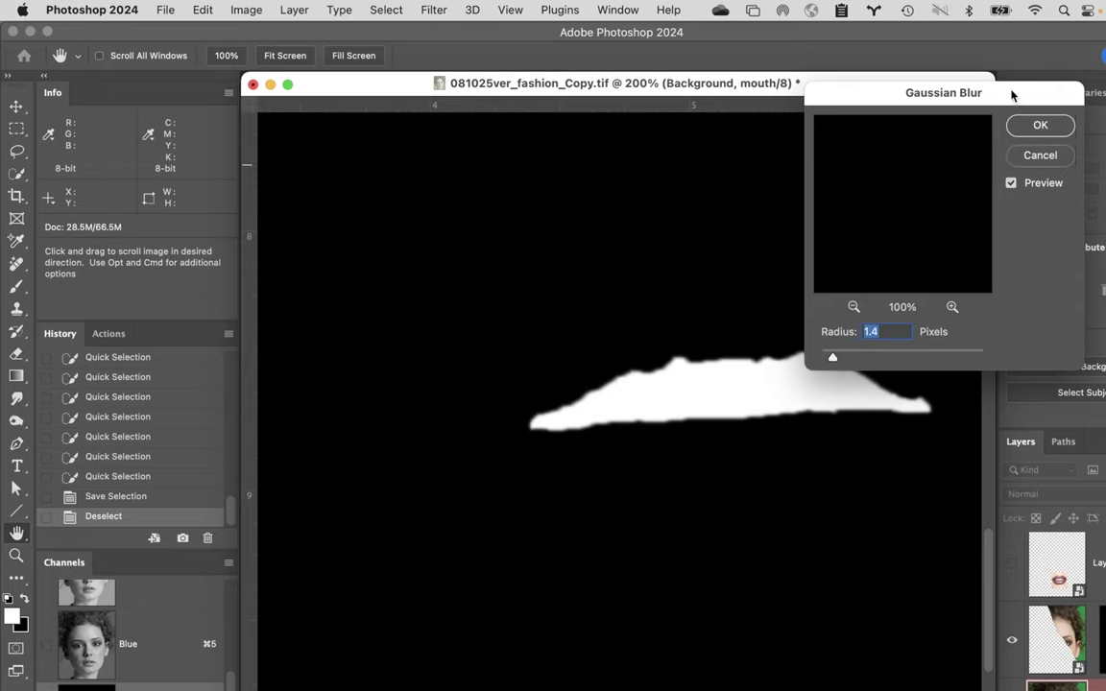
{"action": "left_click_drag", "start_coordinate": [1011, 93], "coordinate": [1105, 57]}
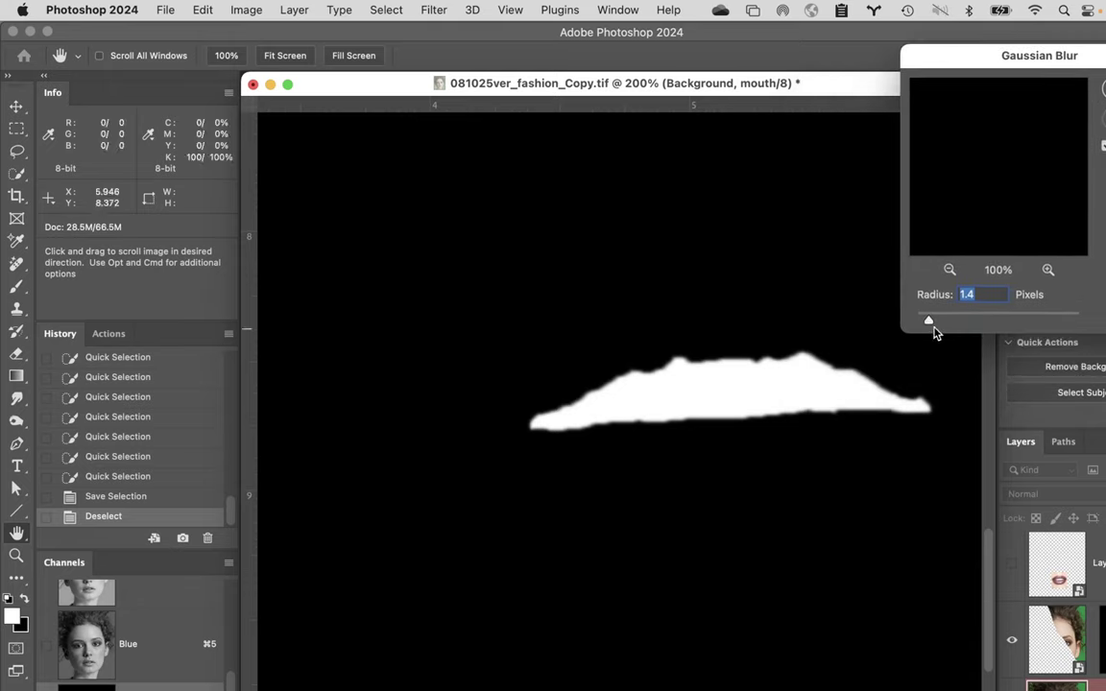
{"action": "type", "text": "1"}
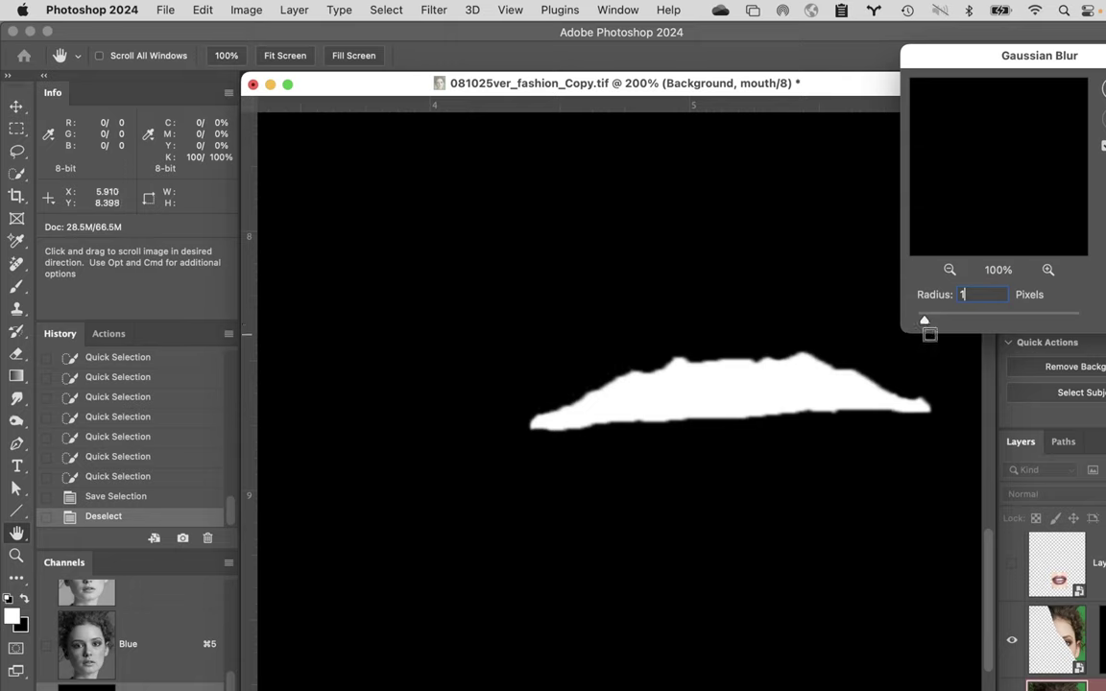
{"action": "left_click_drag", "start_coordinate": [922, 315], "coordinate": [933, 318]}
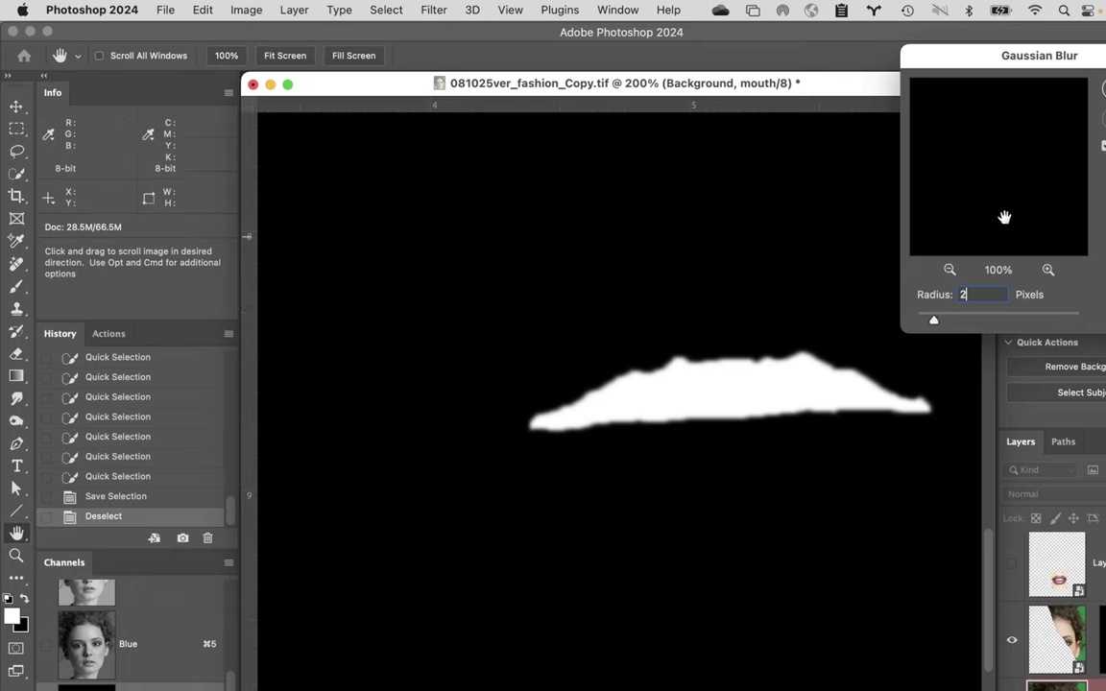
{"action": "type", "text": "1.5"}
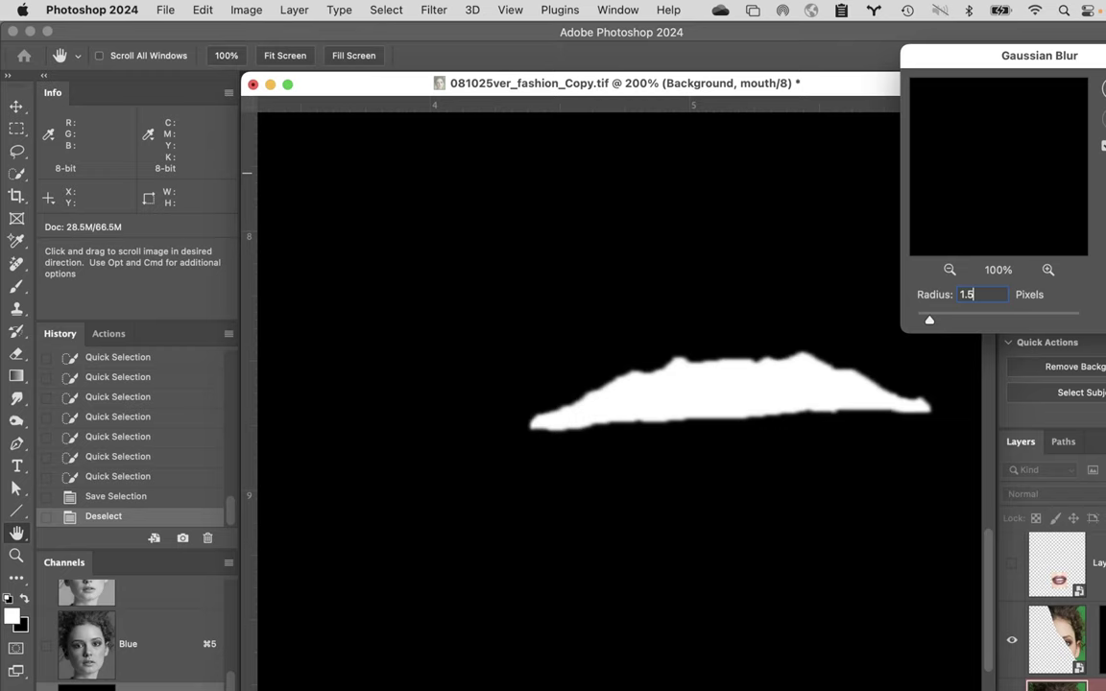
{"action": "key", "text": "Return"}
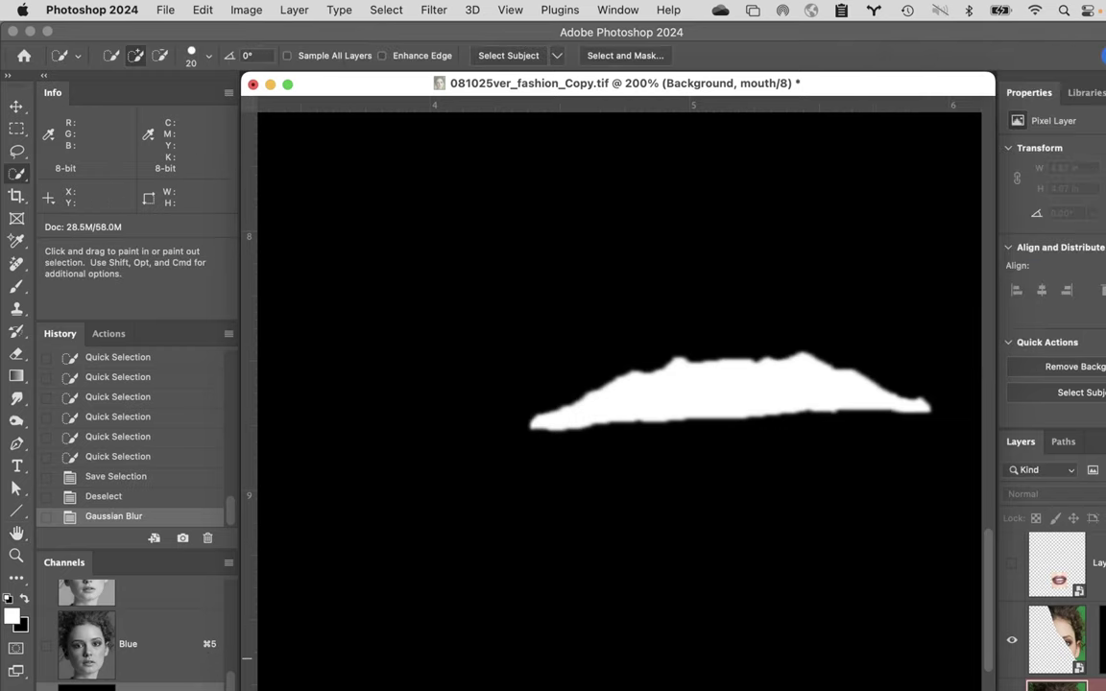
- Load the mouth channel as a selection, then show the mouth smart object layer and mask it with that selection
{"action": "left_click", "coordinate": [87, 685], "text": "super"}
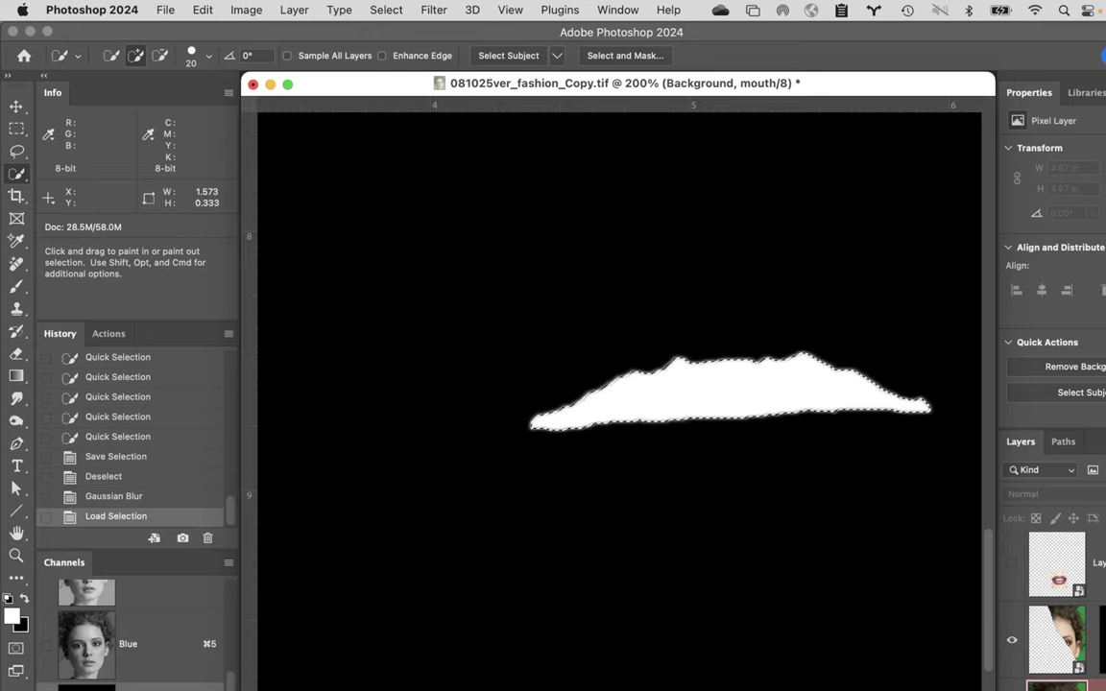
{"action": "scroll", "coordinate": [144, 624], "scroll_direction": "up", "scroll_amount": 5}
{"action": "left_click", "coordinate": [173, 614]}
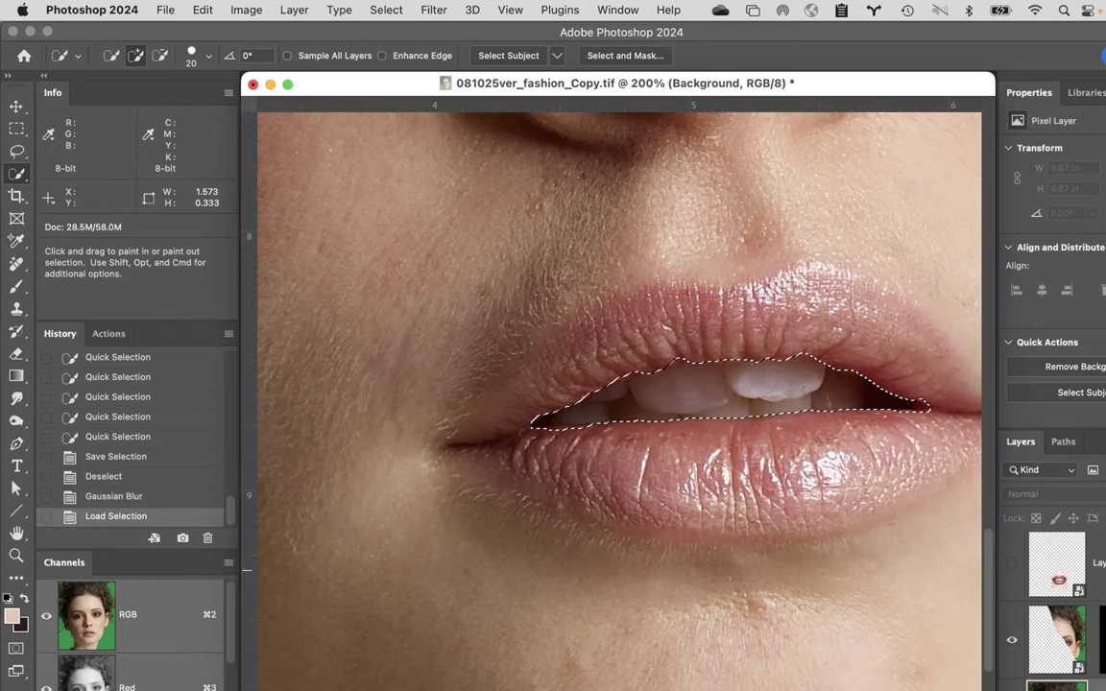
{"action": "left_click", "coordinate": [1056, 566]}
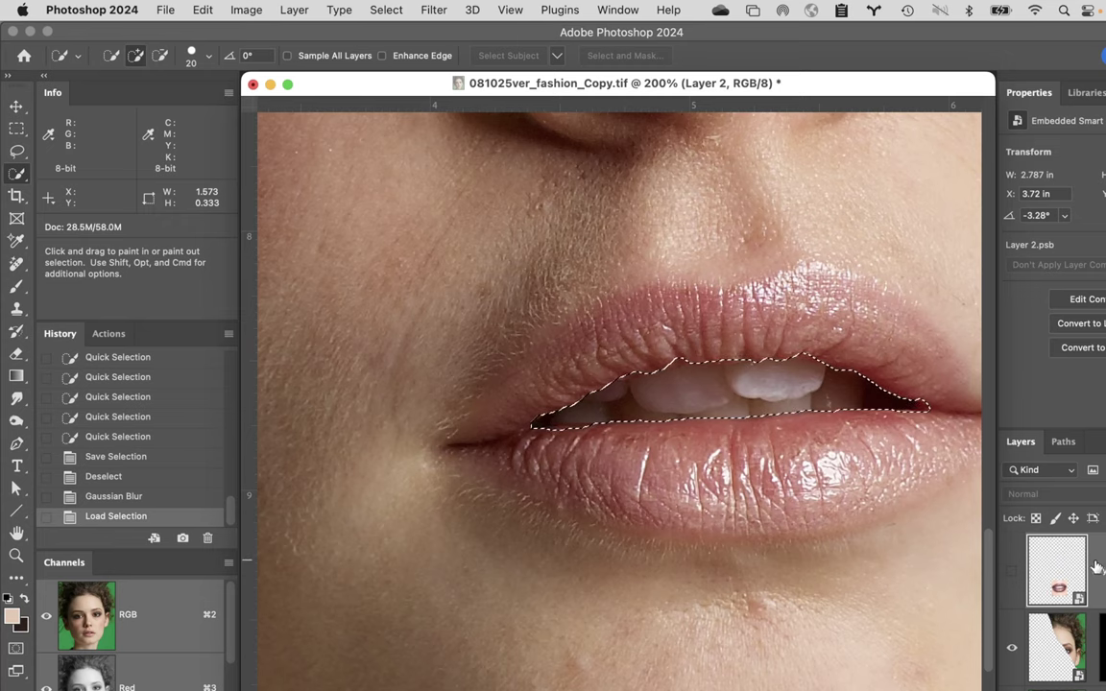
{"action": "left_click", "coordinate": [1012, 570]}
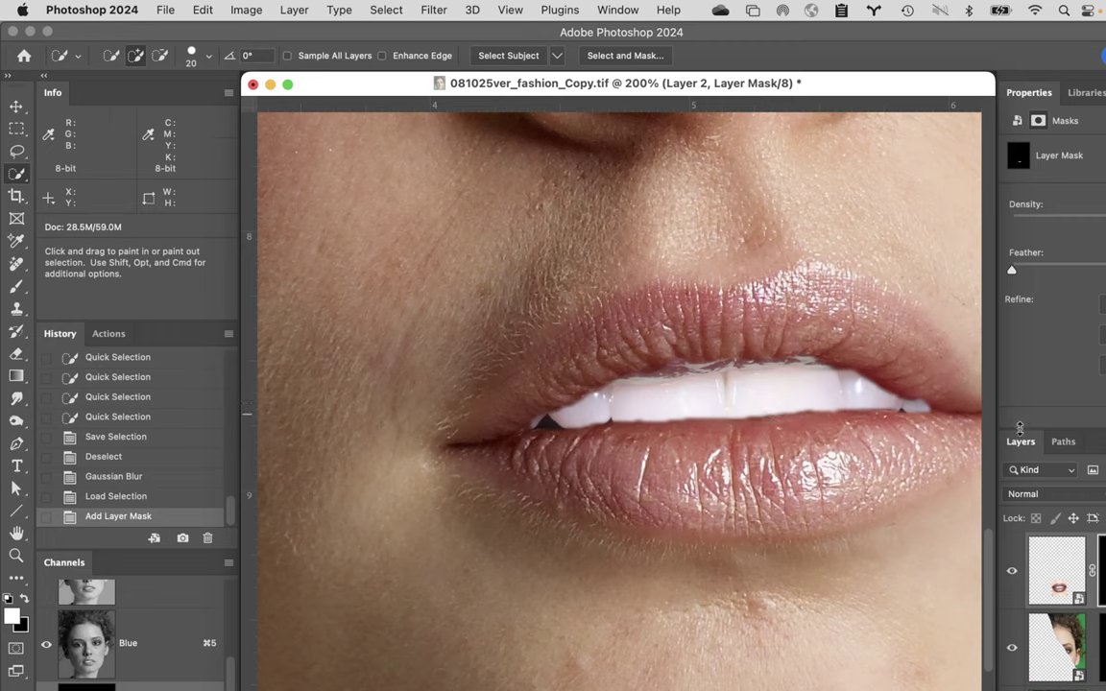
- Unlink the mouth layer's mask, then rotate the smart object to about -4.14° and reposition its teeth within the lip opening
{"action": "left_click", "coordinate": [1091, 573]}
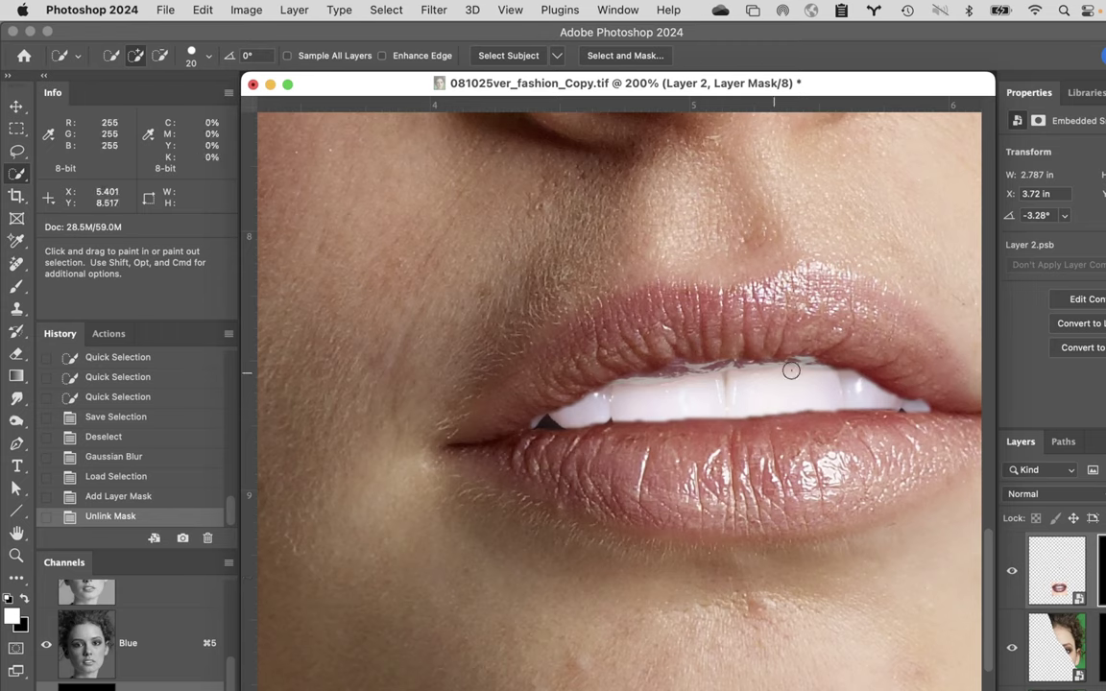
{"action": "left_click", "coordinate": [1054, 563]}
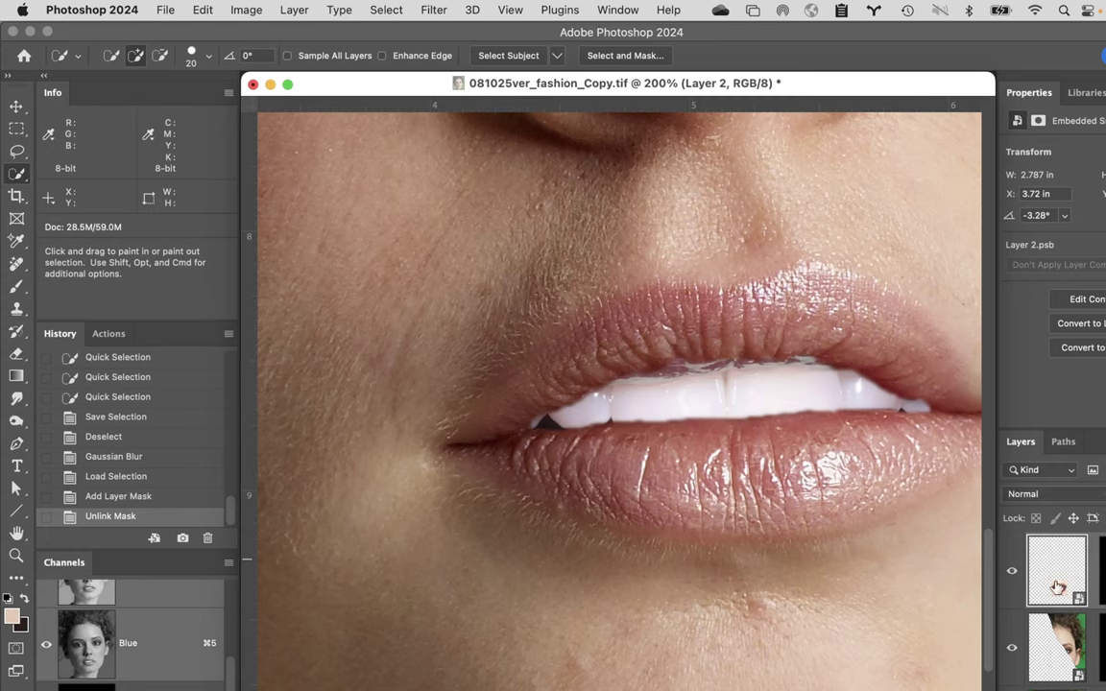
{"action": "key", "text": "super+t"}
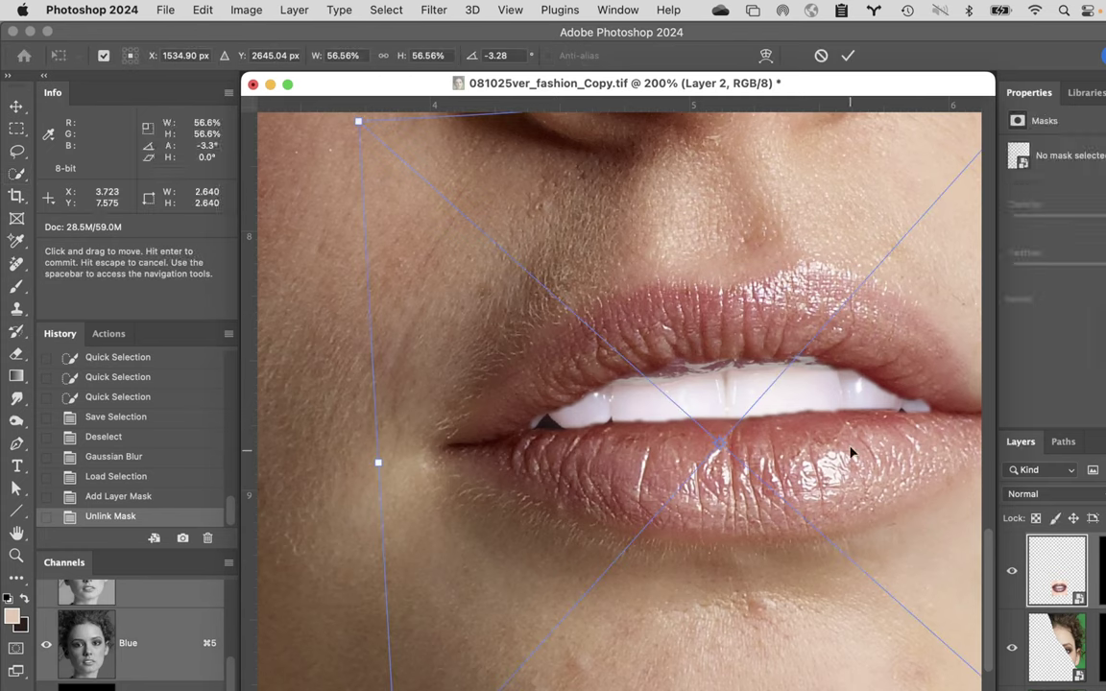
{"action": "left_click_drag", "start_coordinate": [873, 469], "coordinate": [870, 457]}
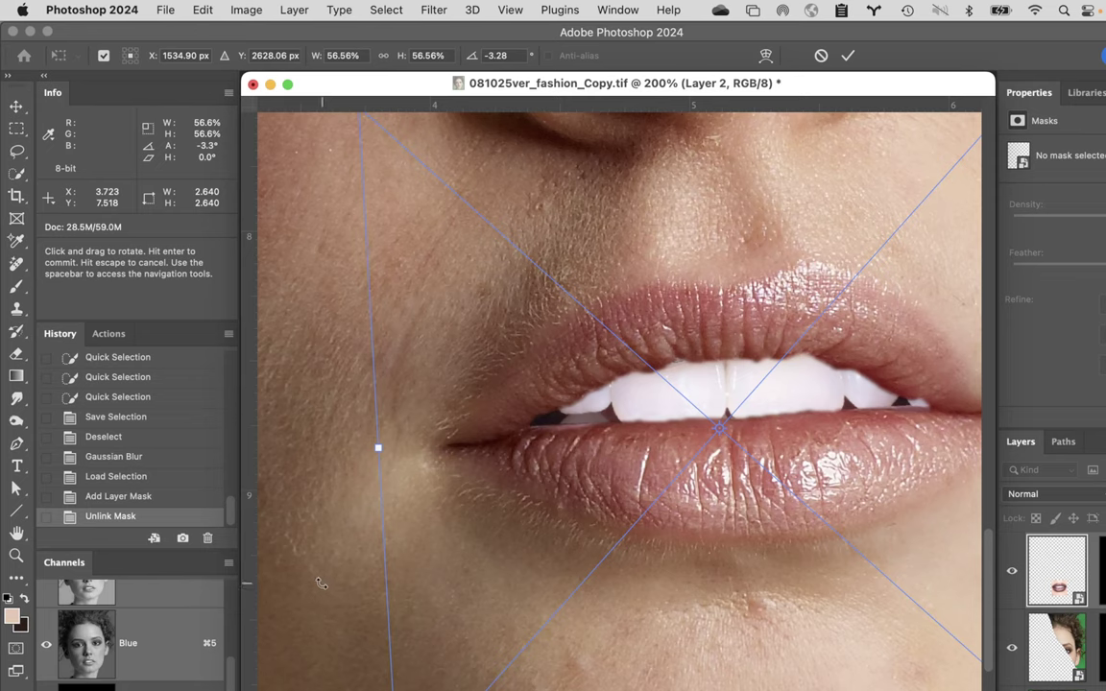
{"action": "mouse_move", "coordinate": [318, 581]}
{"action": "left_mouse_down"}
{"action": "mouse_move", "coordinate": [335, 592]}
{"action": "mouse_move", "coordinate": [322, 593]}
{"action": "left_mouse_up"}
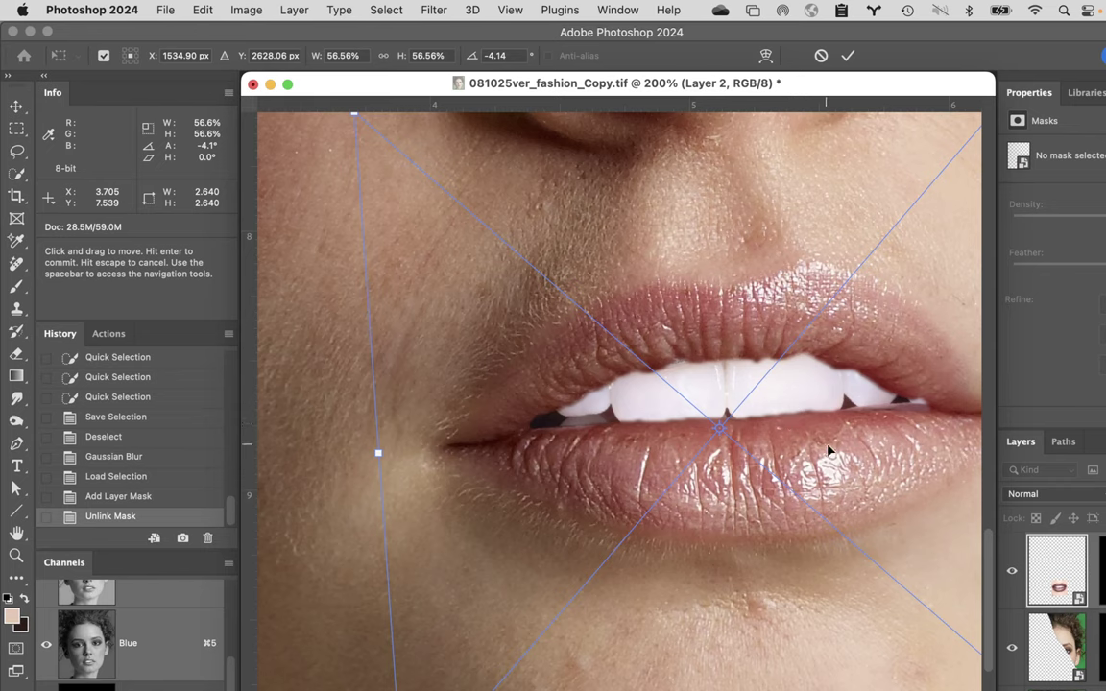
{"action": "left_click_drag", "start_coordinate": [740, 242], "coordinate": [739, 220]}
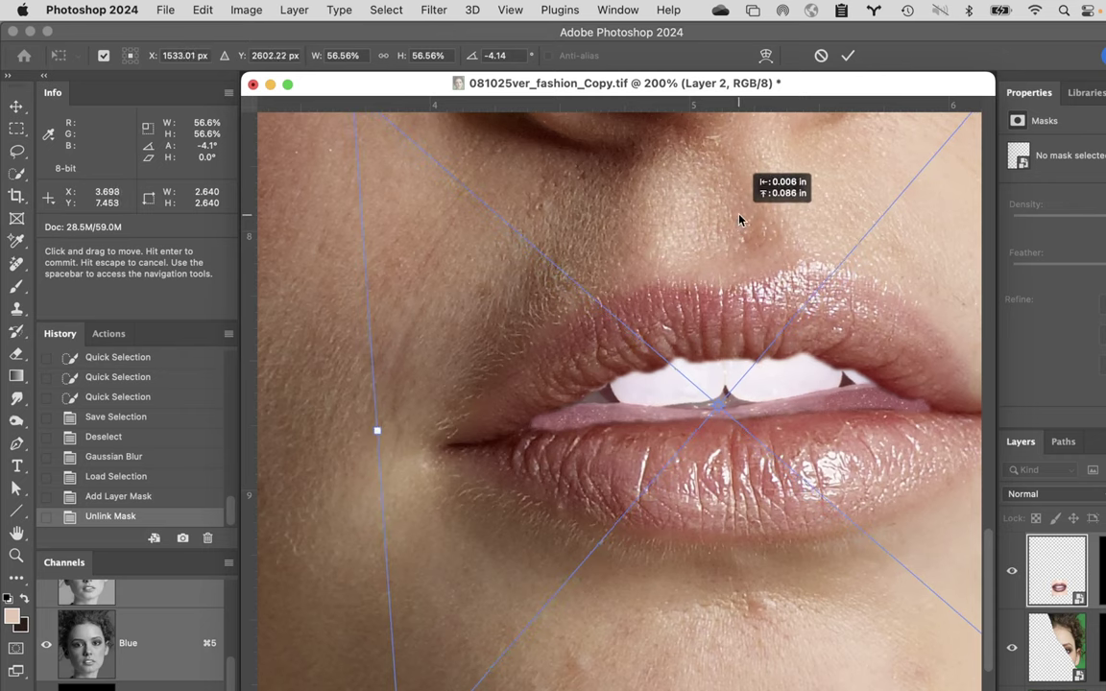
{"action": "left_click_drag", "start_coordinate": [739, 220], "coordinate": [721, 218]}
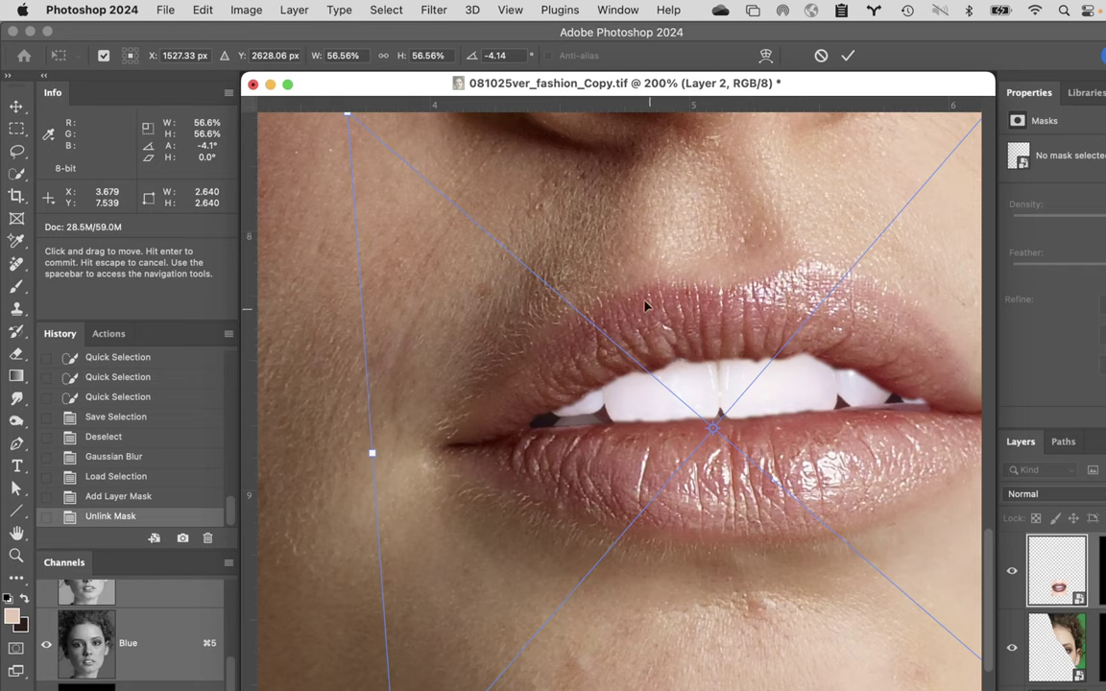
{"action": "left_click", "coordinate": [848, 55]}
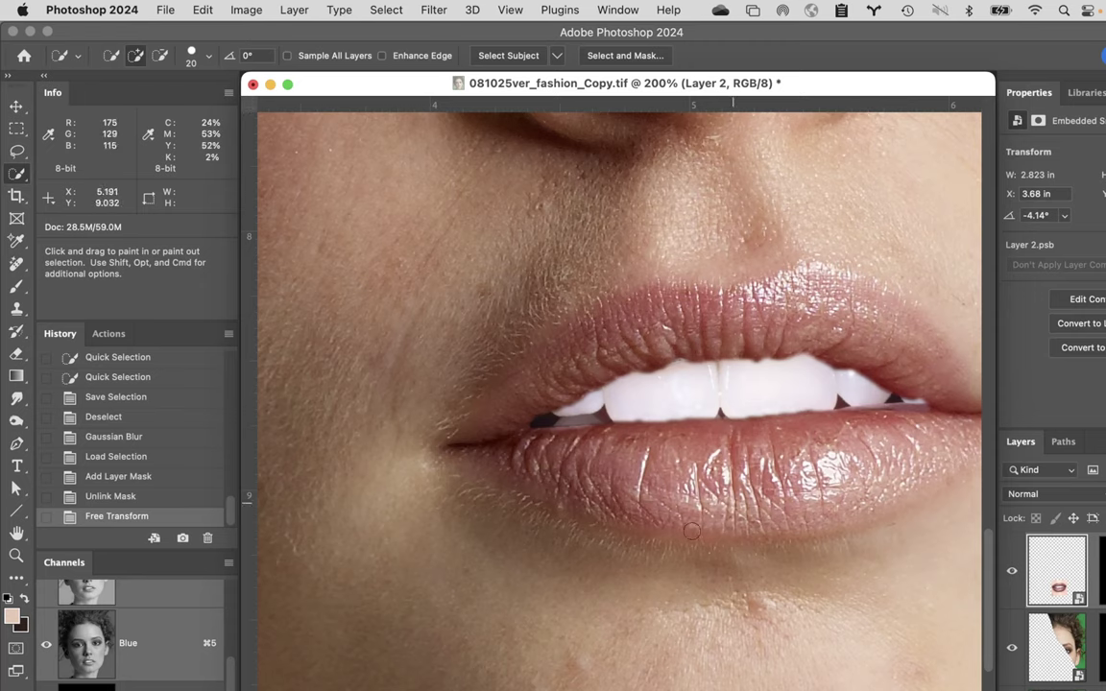
- Add a Curves adjustment layer above the mouth layer and set its blending mode to Multiply
{"action": "double_click", "coordinate": [16, 533]}
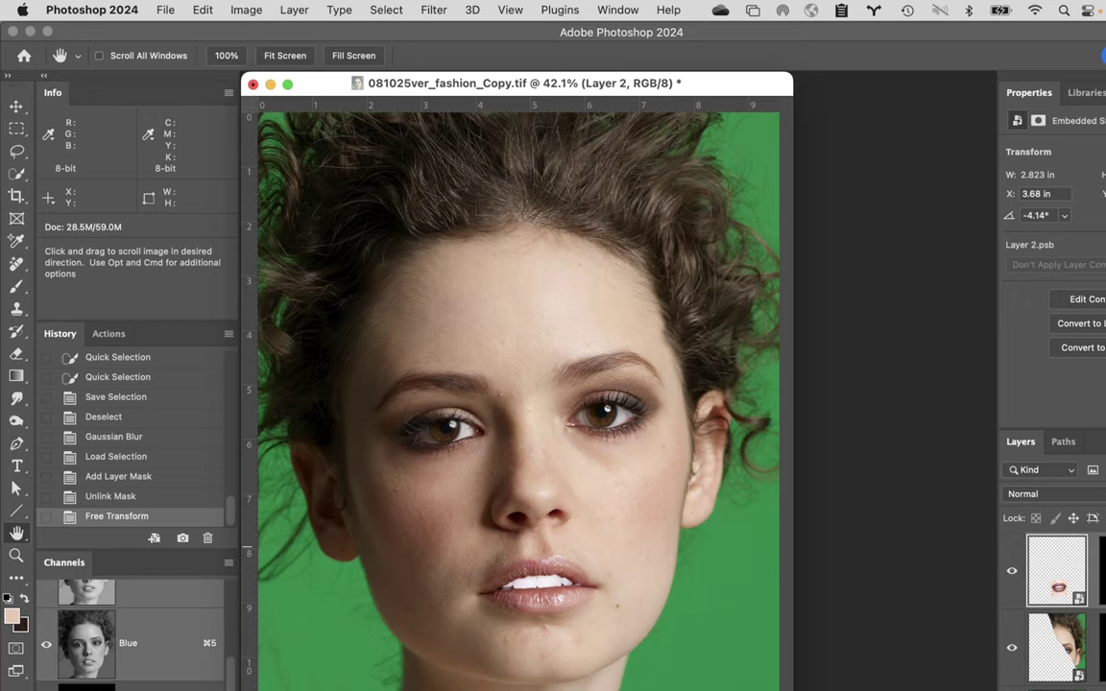
{"action": "left_click", "coordinate": [1073, 491]}
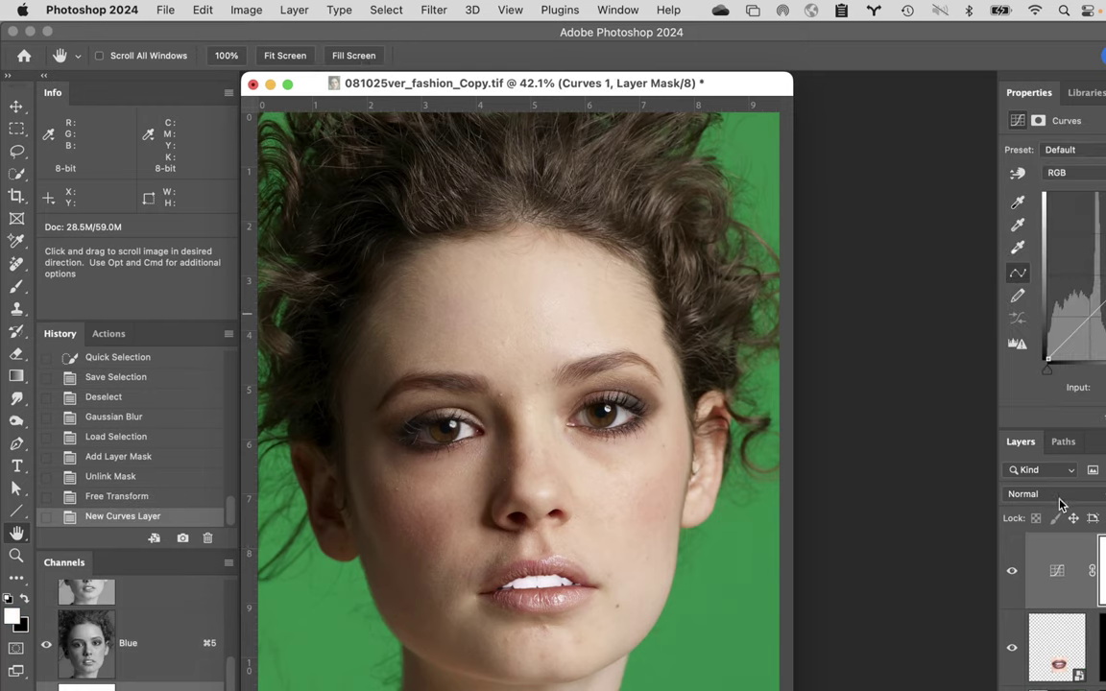
{"action": "left_click", "coordinate": [1056, 499]}
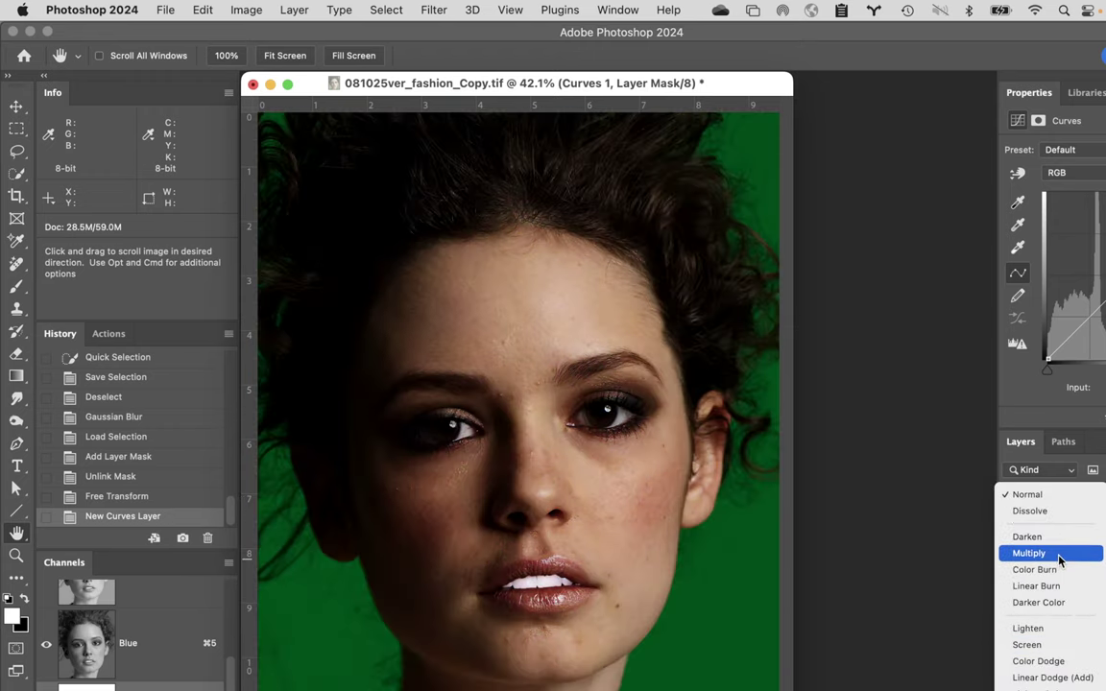
{"action": "left_click", "coordinate": [1029, 553]}
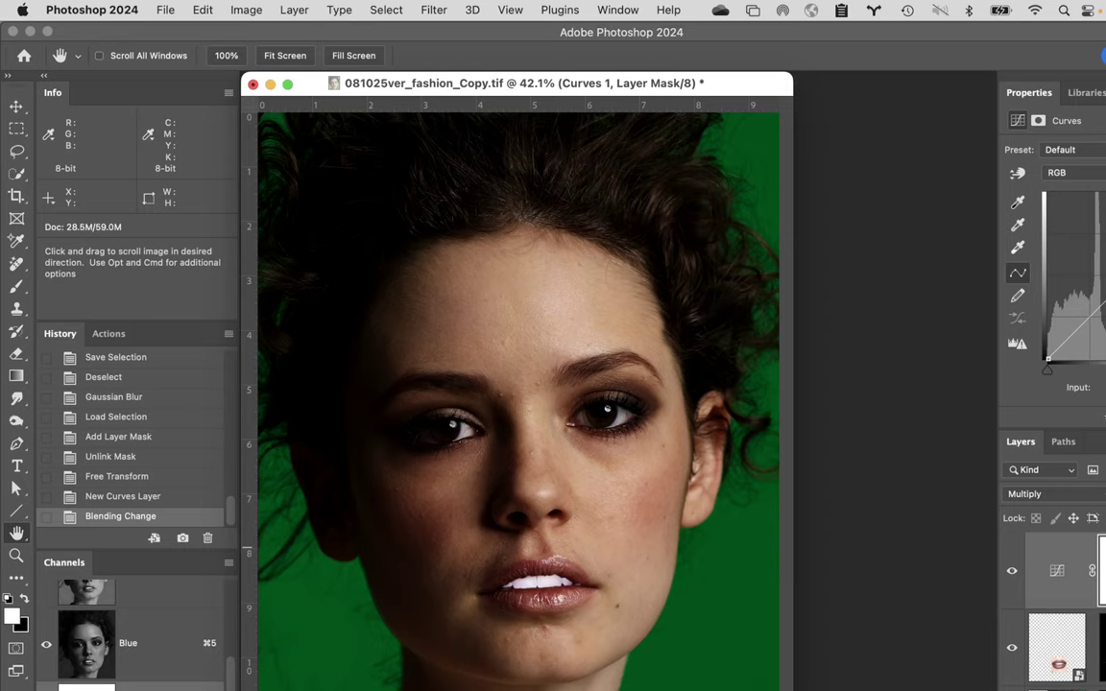
- Clip the Curves layer to the mouth layer and adjust its RGB curve to tone the teeth
{"action": "left_click", "coordinate": [1089, 613], "text": "alt"}
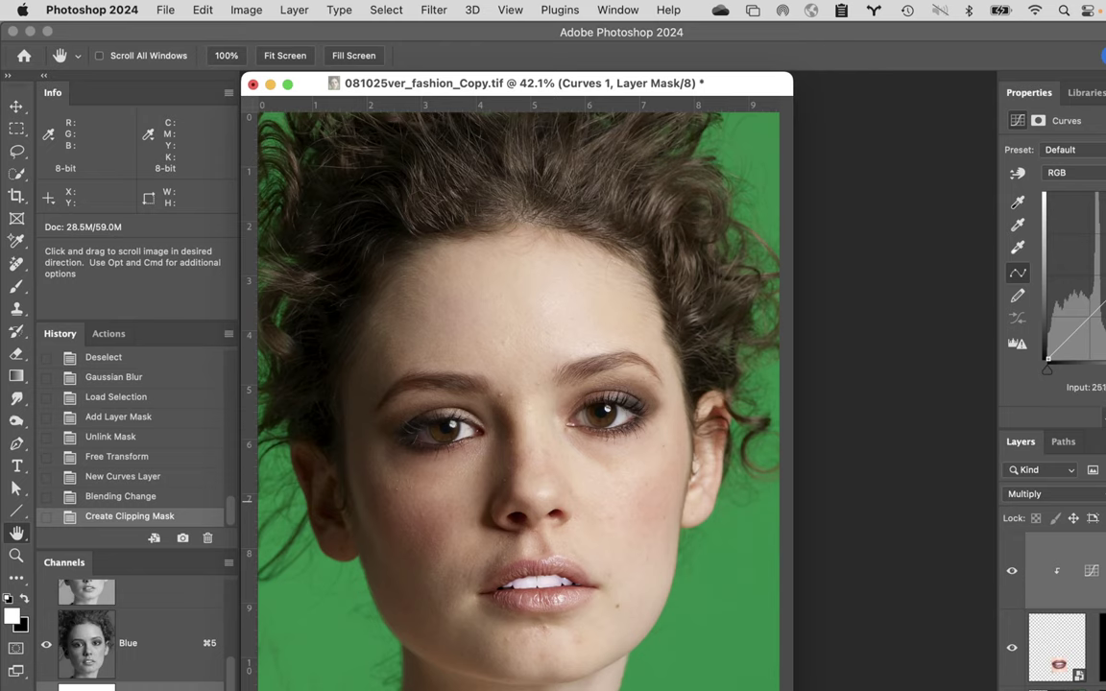
{"action": "mouse_move", "coordinate": [971, 288]}
{"action": "left_mouse_down"}
{"action": "mouse_move", "coordinate": [973, 300]}
{"action": "mouse_move", "coordinate": [968, 277]}
{"action": "mouse_move", "coordinate": [969, 307]}
{"action": "left_mouse_up"}
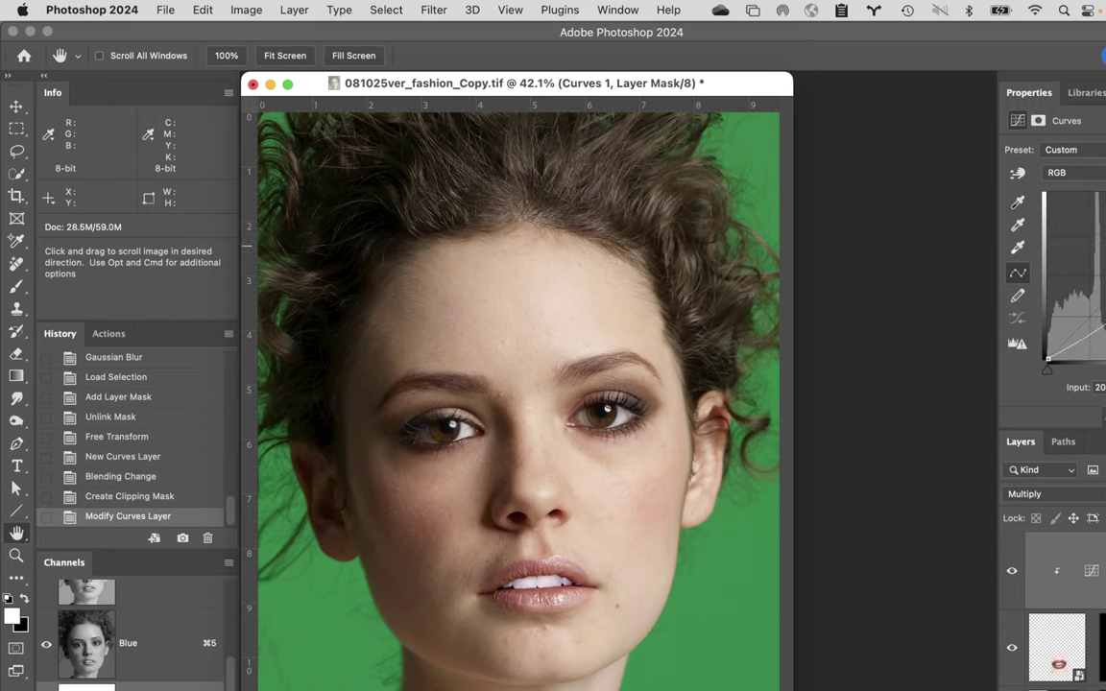
{"action": "left_click_drag", "start_coordinate": [970, 307], "coordinate": [973, 300]}
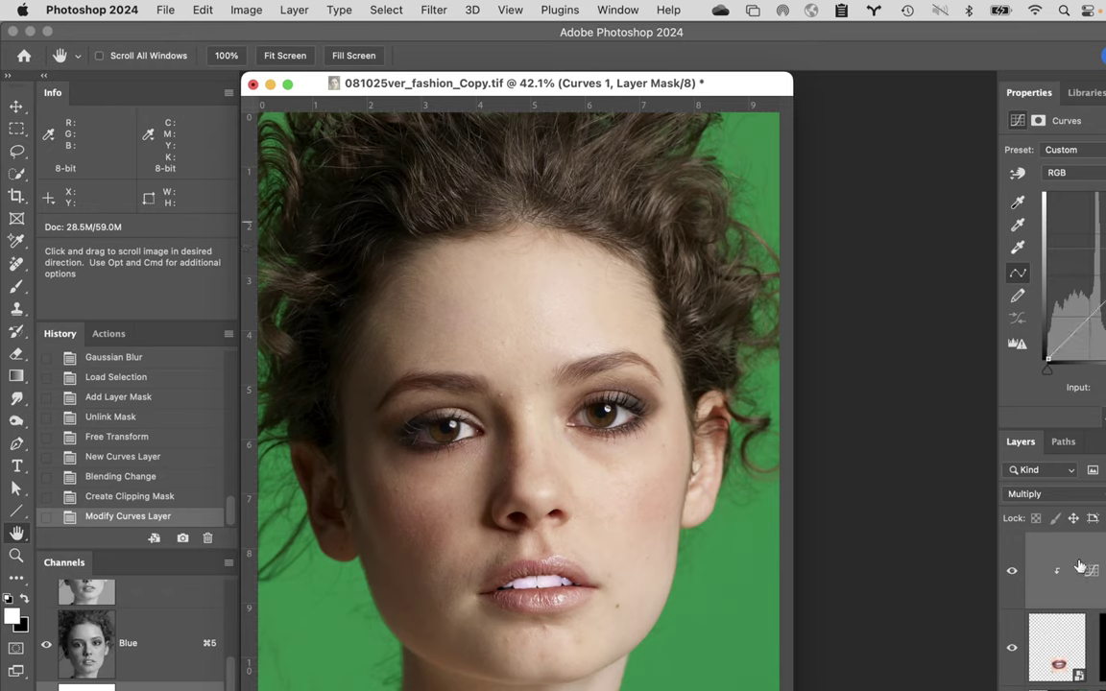
- Duplicate the Multiply Curves layer and clip the copy to the mouth layer as well
{"action": "key", "text": "super+j"}
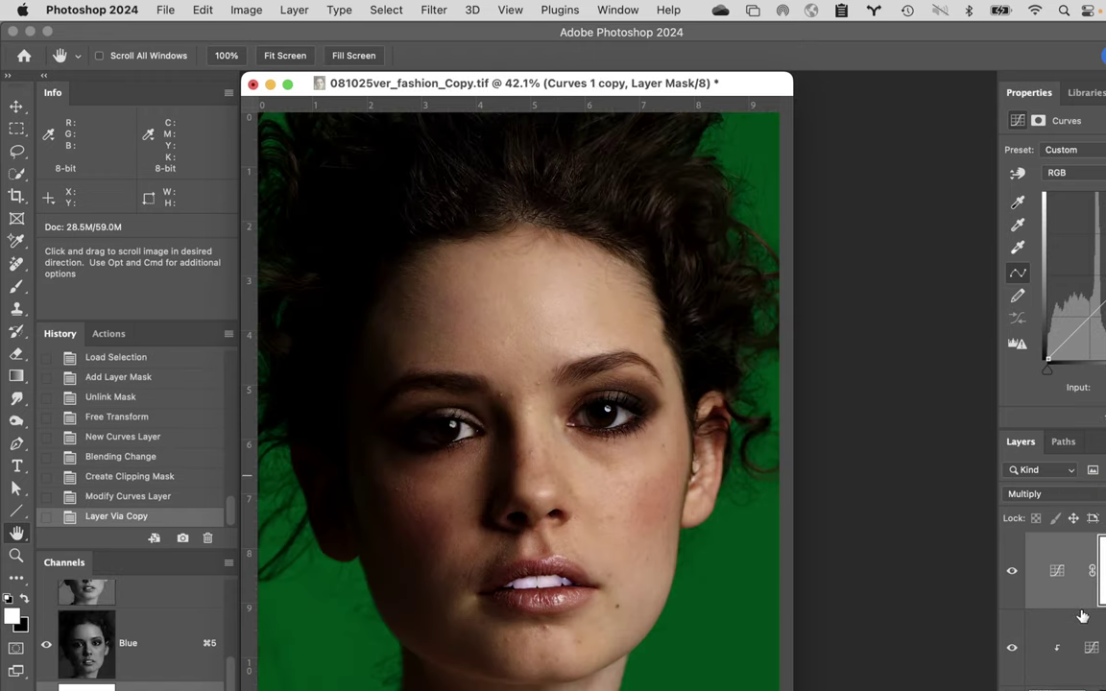
{"action": "mouse_move", "coordinate": [1083, 615]}
{"action": "left_mouse_down"}
{"action": "mouse_move", "coordinate": [1081, 604]}
{"action": "mouse_move", "coordinate": [1081, 614]}
{"action": "left_mouse_up"}
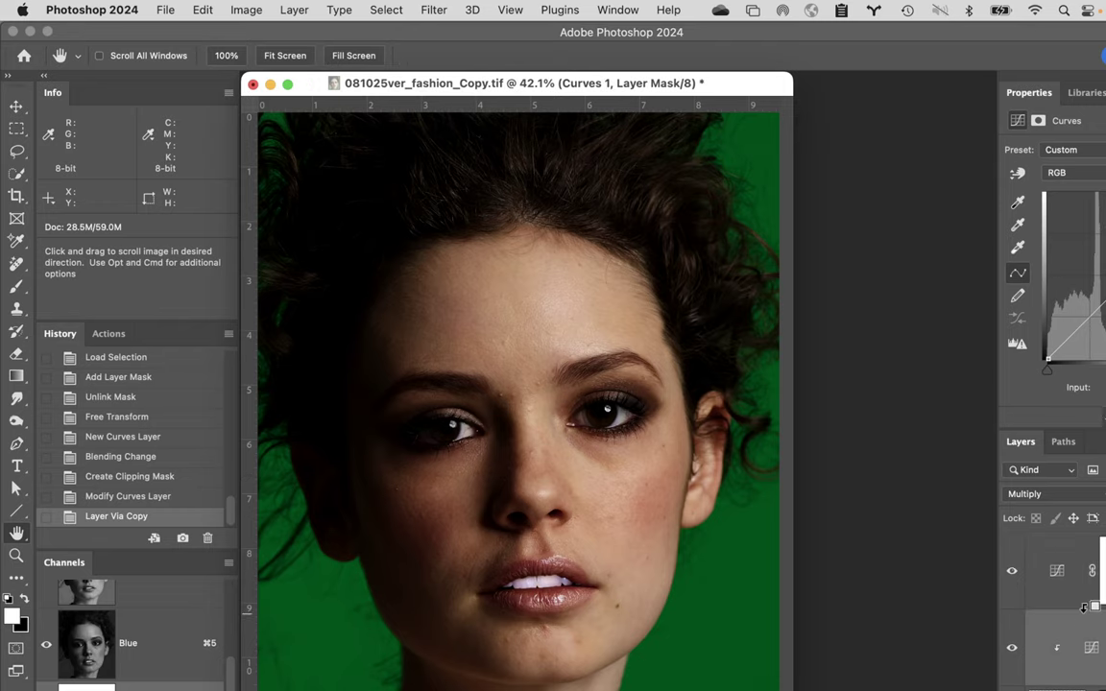
{"action": "left_click", "coordinate": [1083, 607], "text": "alt"}
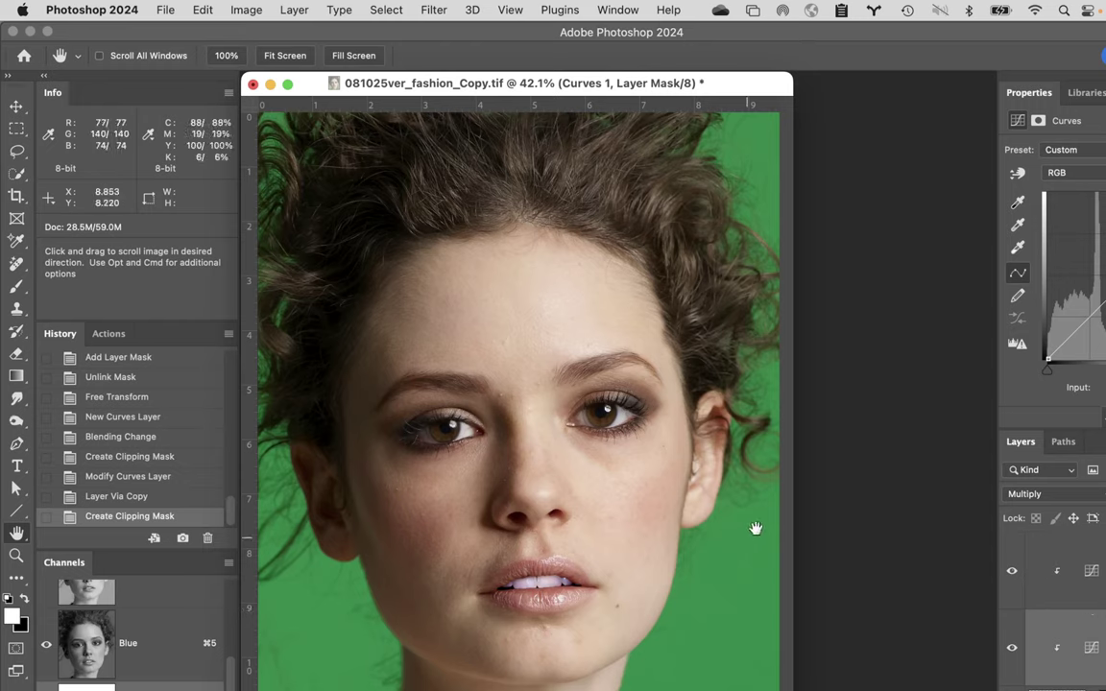
- Inspect the teeth at 100% zoom and delete the lower of the two clipped Curves layers
{"action": "left_click", "coordinate": [605, 583], "text": "super"}
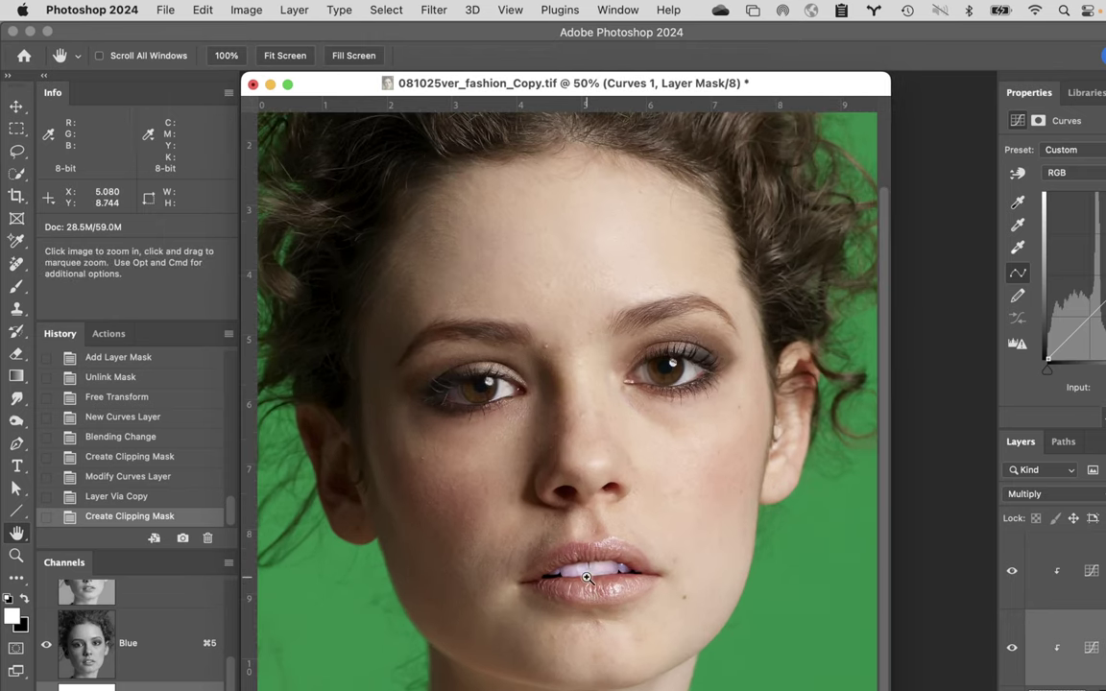
{"action": "left_click", "coordinate": [605, 583], "text": "super"}
{"action": "left_click", "coordinate": [637, 561], "text": "super"}
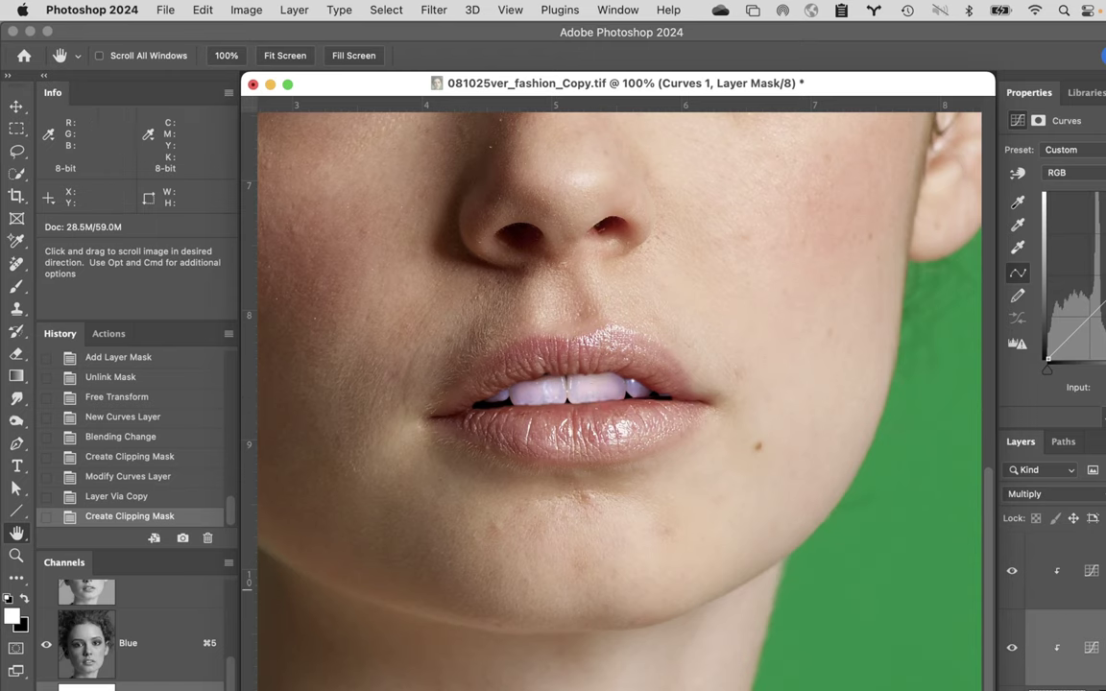
{"action": "key", "text": "Delete"}
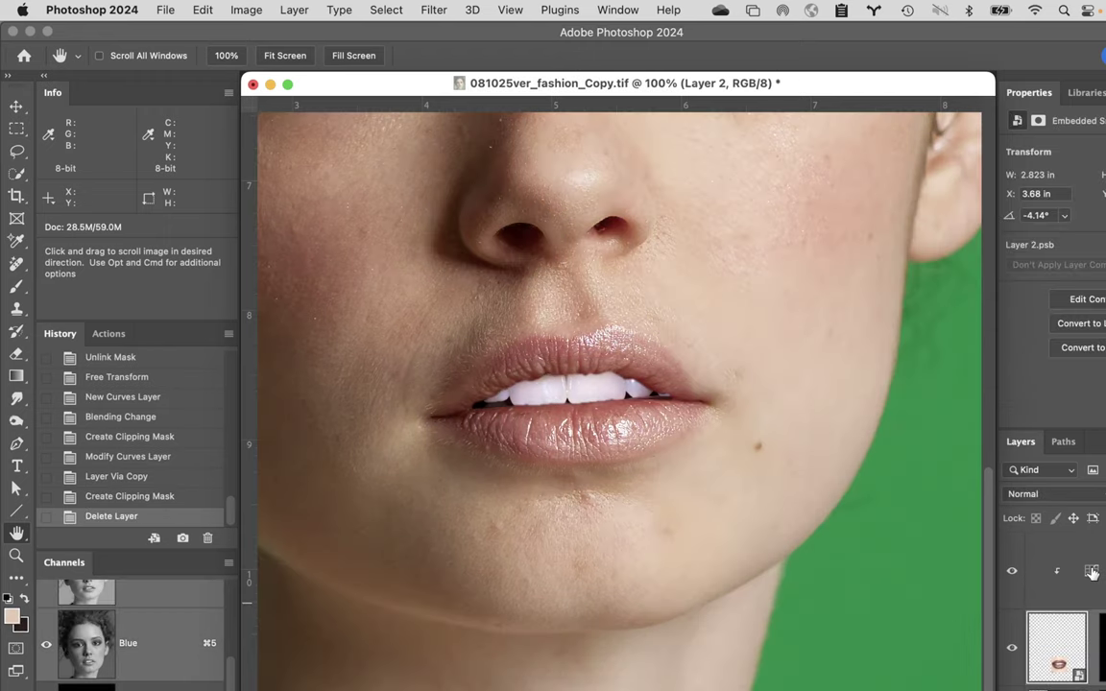
{"action": "left_click", "coordinate": [1091, 572]}
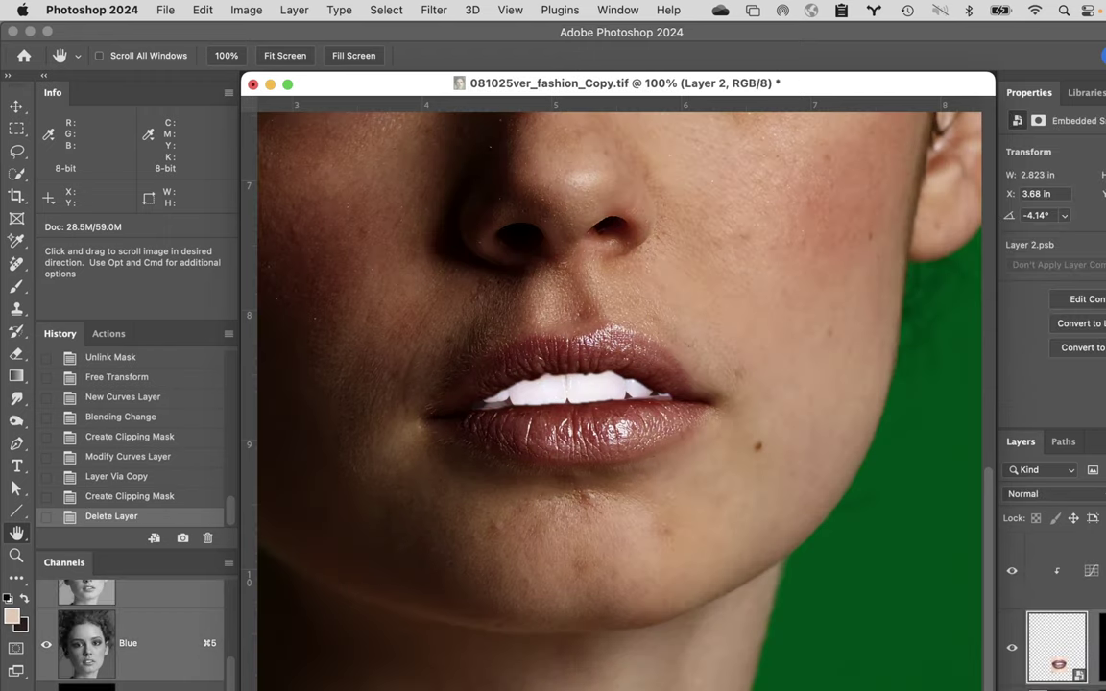
{"action": "key", "text": "Delete"}
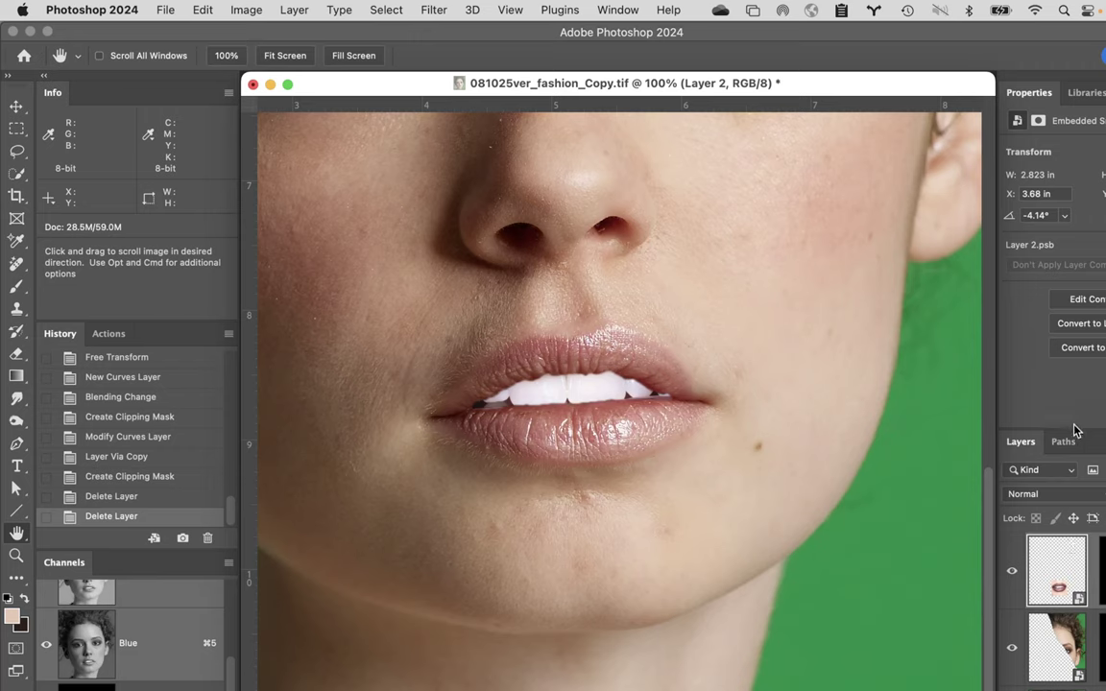
{"action": "left_click", "coordinate": [180, 497]}
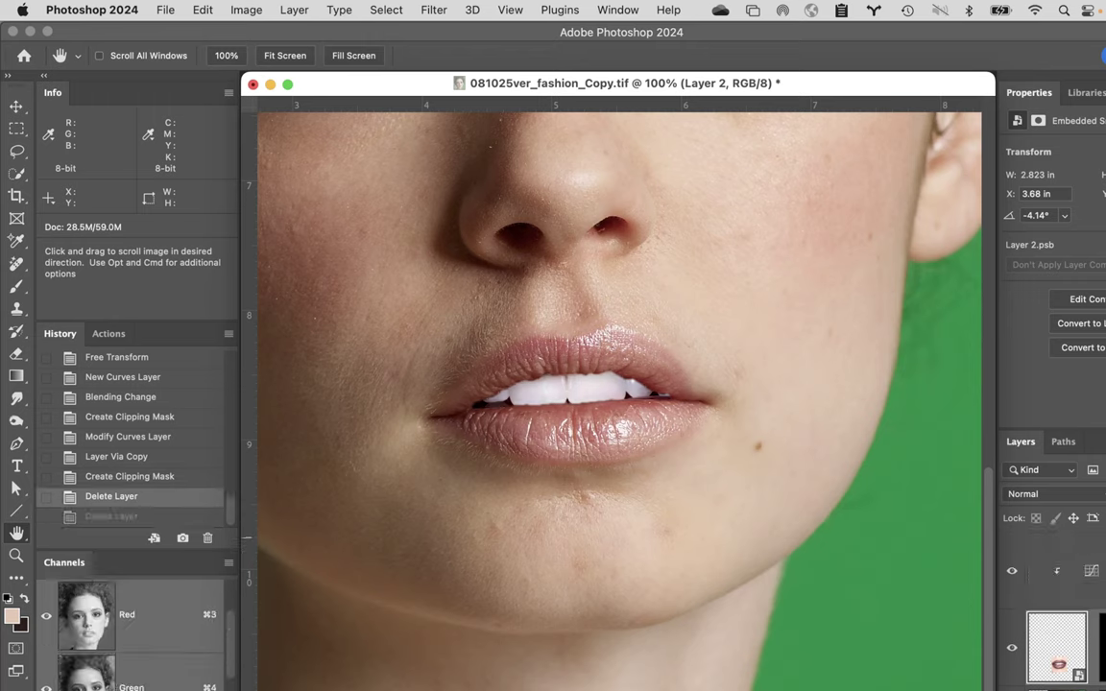
- Keep the clipped Curves layer in Multiply mode and readjust its RGB curve to tone the teeth
{"action": "left_click", "coordinate": [1089, 570]}
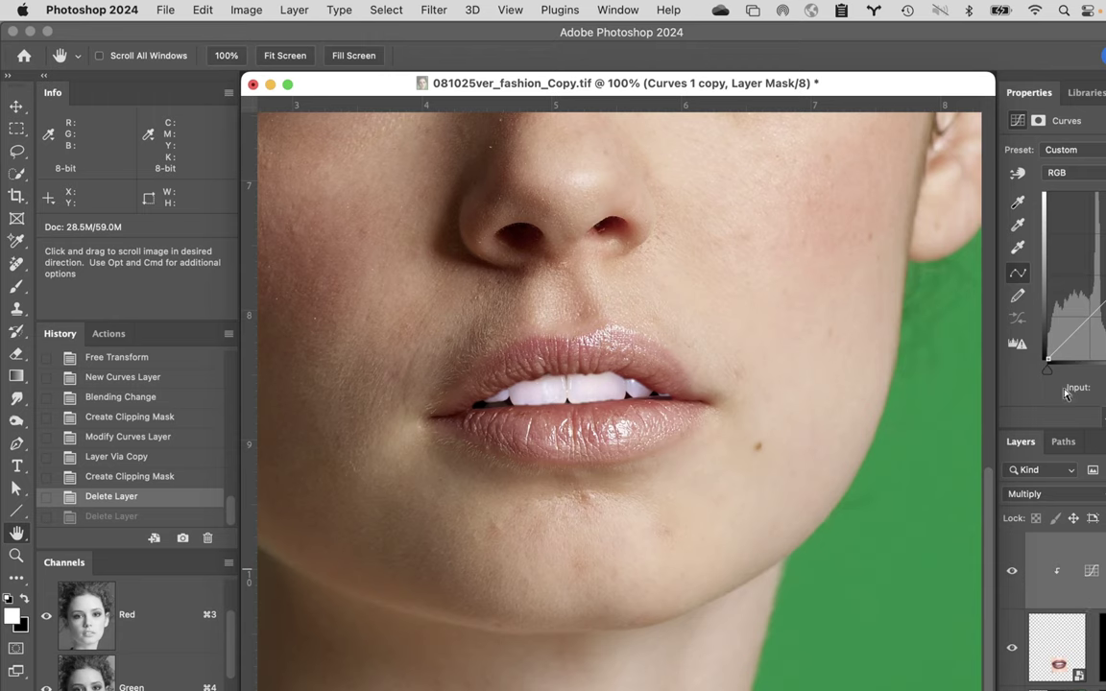
{"action": "left_click", "coordinate": [1071, 493]}
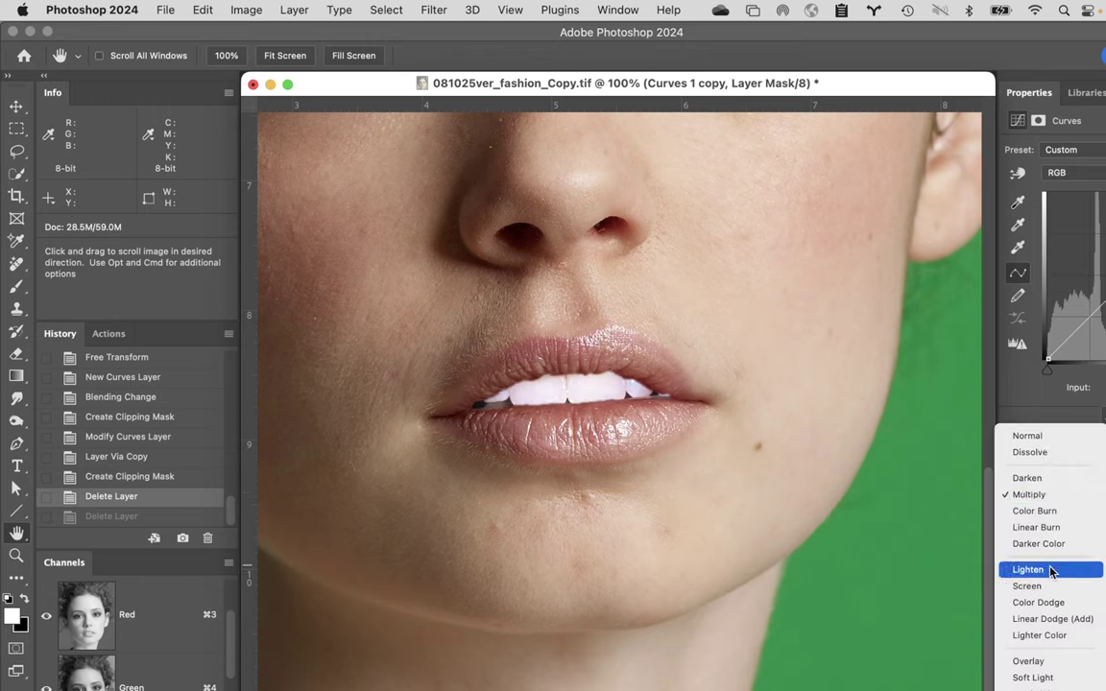
{"action": "left_click", "coordinate": [1059, 497]}
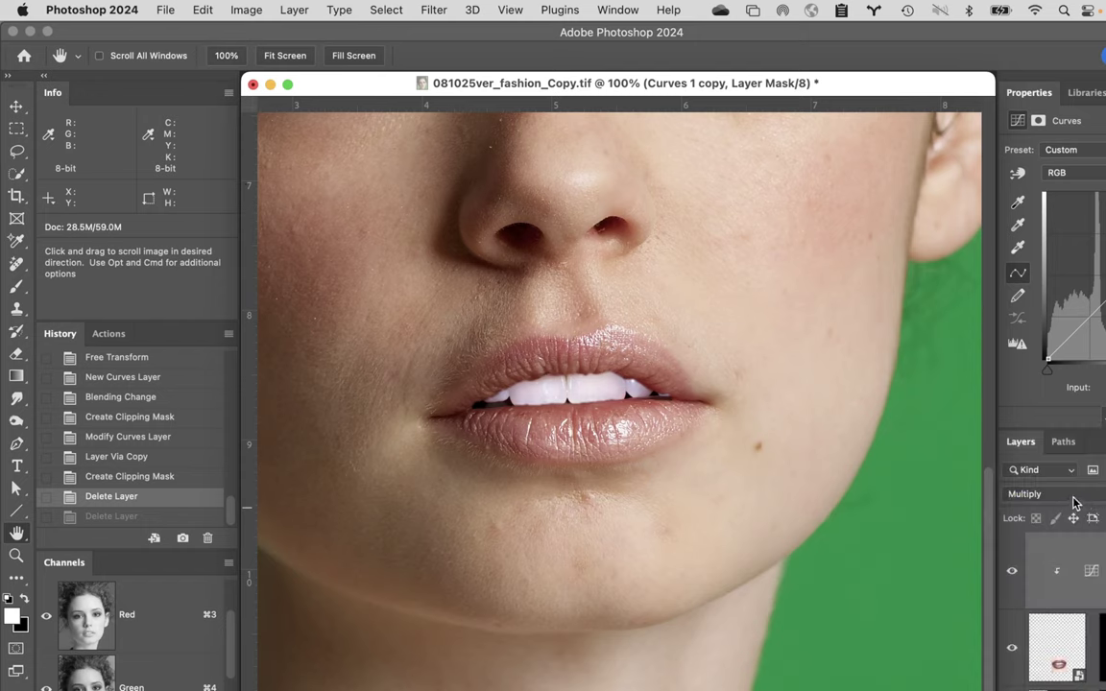
{"action": "left_click_drag", "start_coordinate": [1075, 287], "coordinate": [969, 287]}
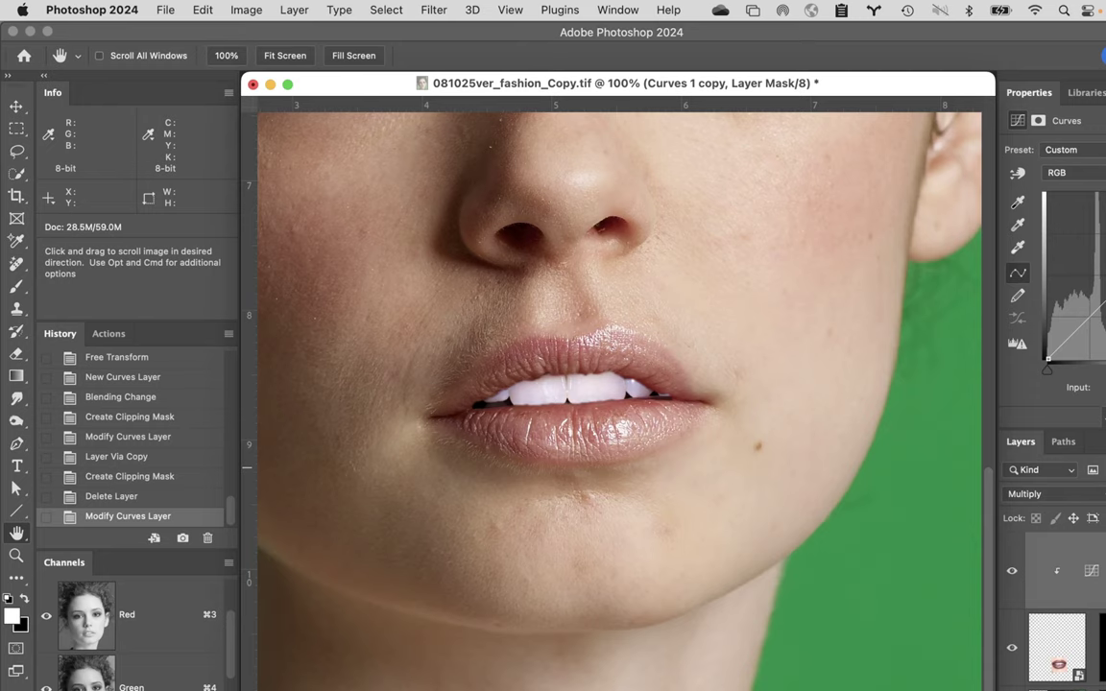
- Duplicate the Multiply Curves layer, clip the copy to the mouth layer, and compare the teeth with the Curves layers hidden and shown
{"action": "left_click", "coordinate": [1097, 559]}
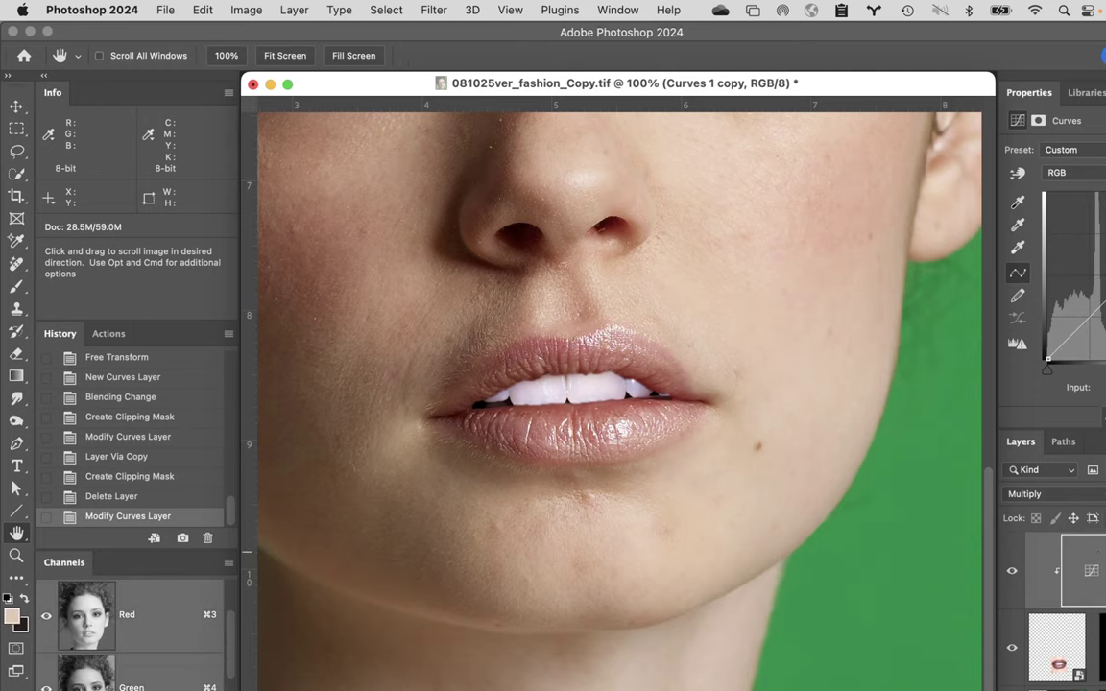
{"action": "key", "text": "super+j"}
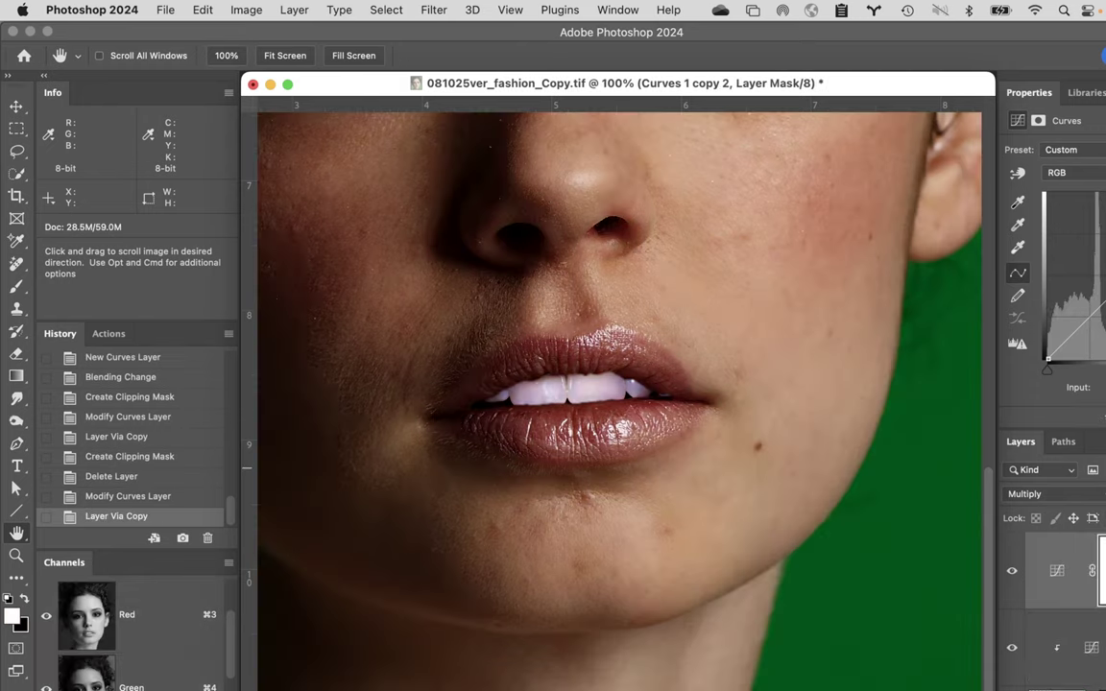
{"action": "key", "text": "alt+super+g"}
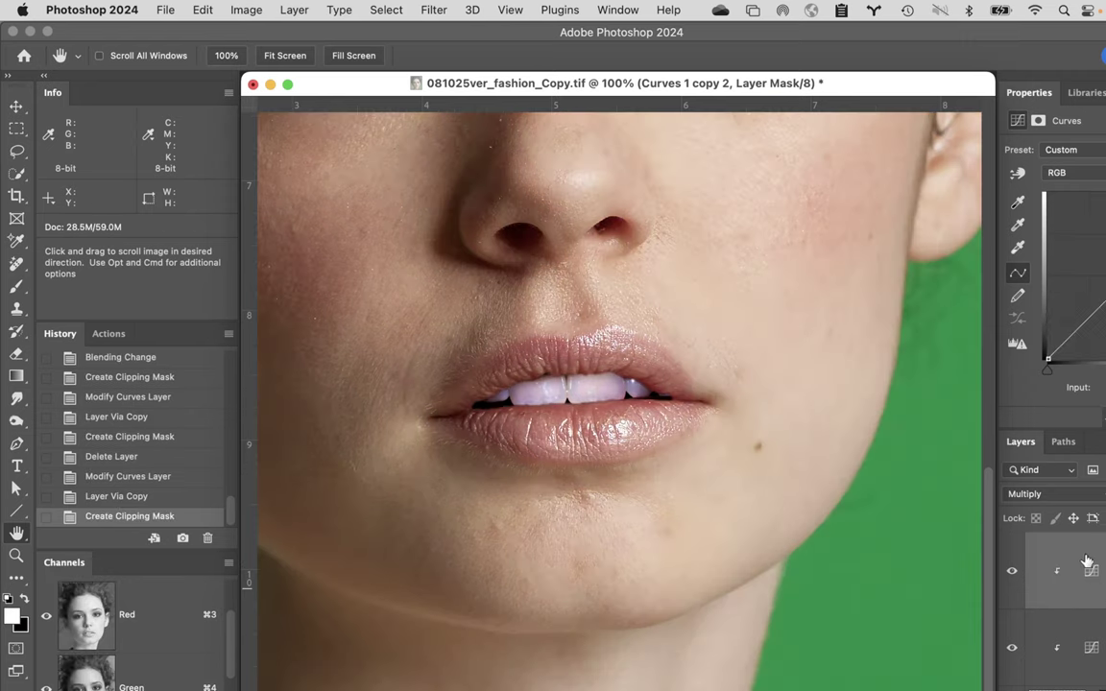
{"action": "left_click", "coordinate": [1012, 646]}
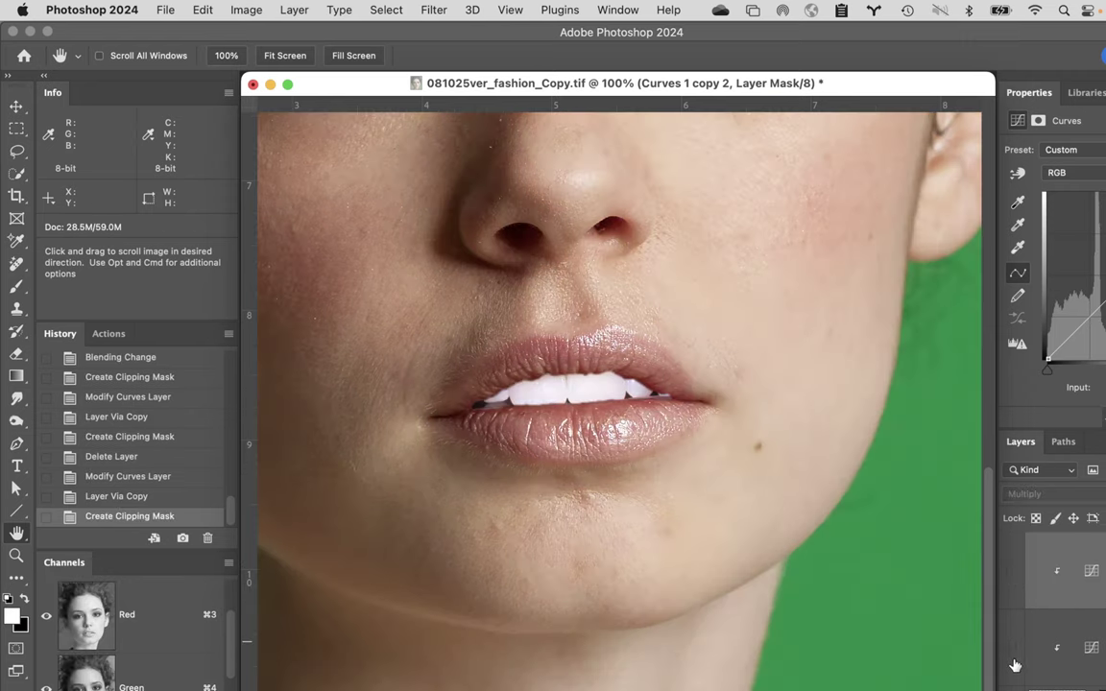
{"action": "left_click", "coordinate": [1013, 647]}
{"action": "left_click", "coordinate": [1012, 570]}
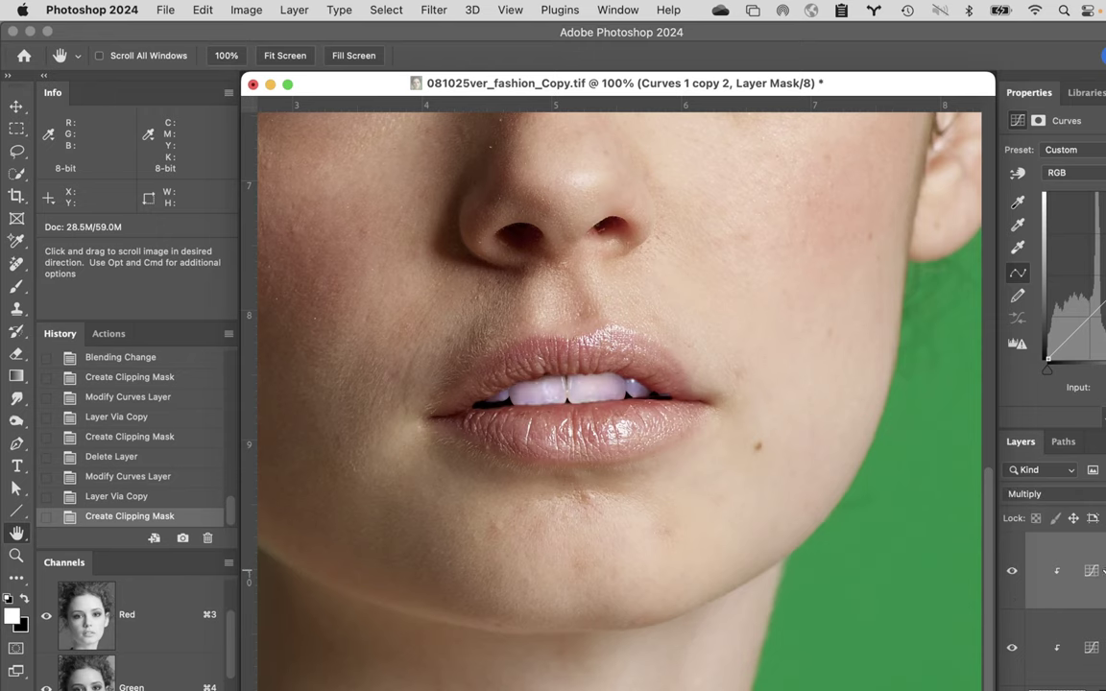
{"action": "key", "text": "super+2"}
{"action": "key", "text": "super+j"}
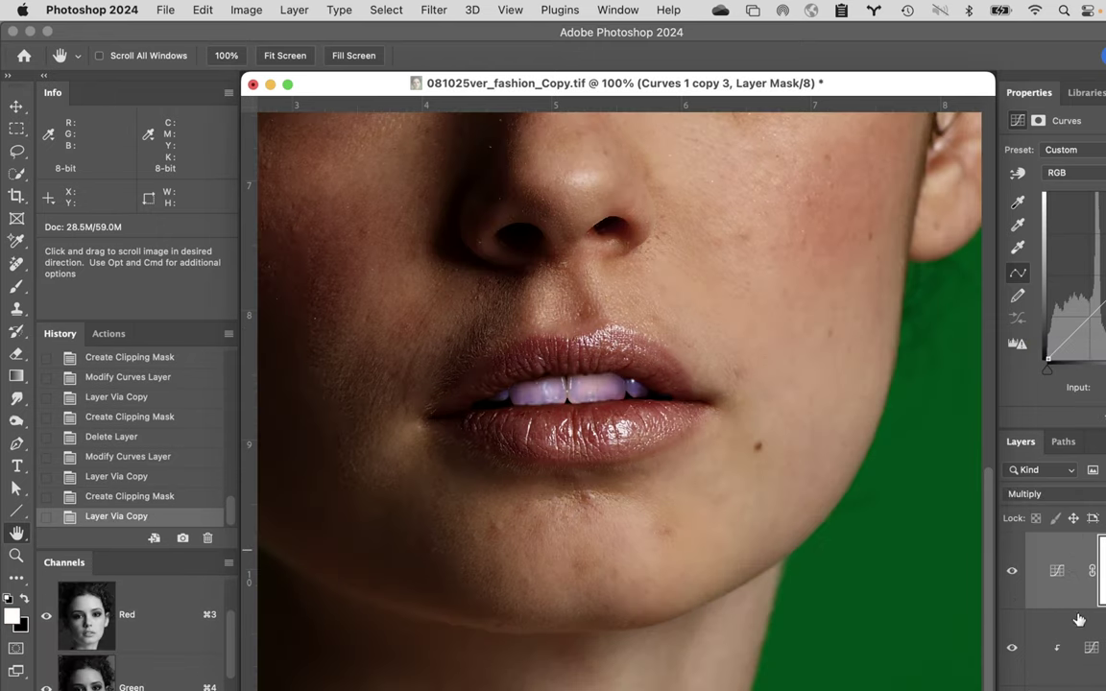
{"action": "left_click_drag", "start_coordinate": [1083, 603], "coordinate": [1085, 587]}
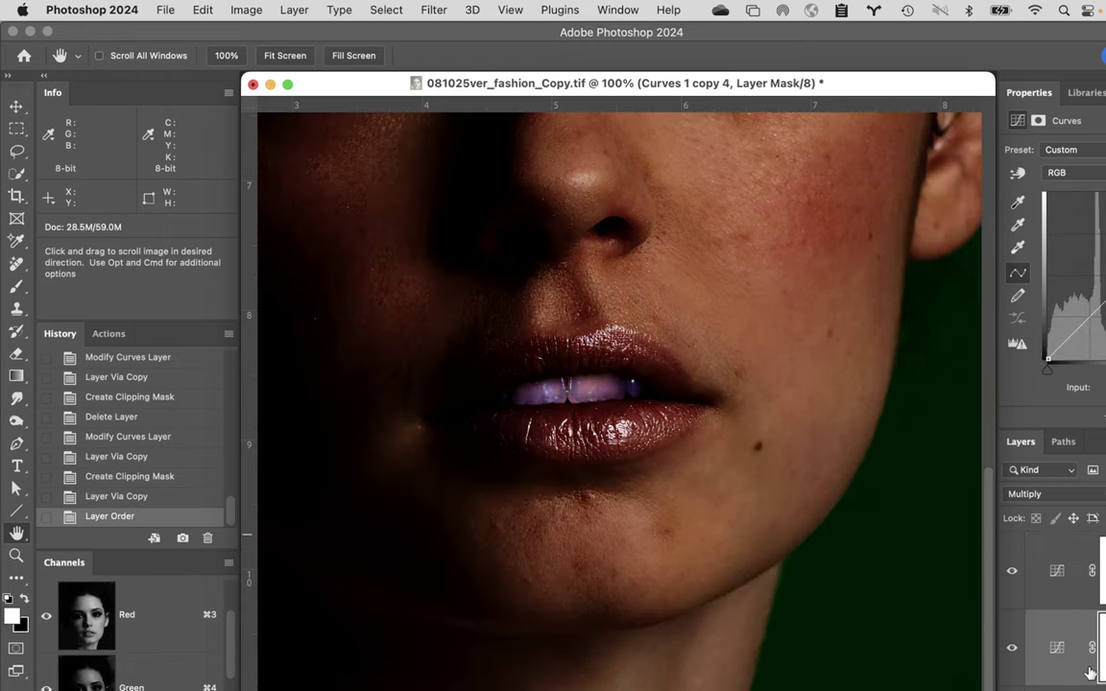
{"action": "left_click_drag", "start_coordinate": [1081, 680], "coordinate": [1069, 616]}
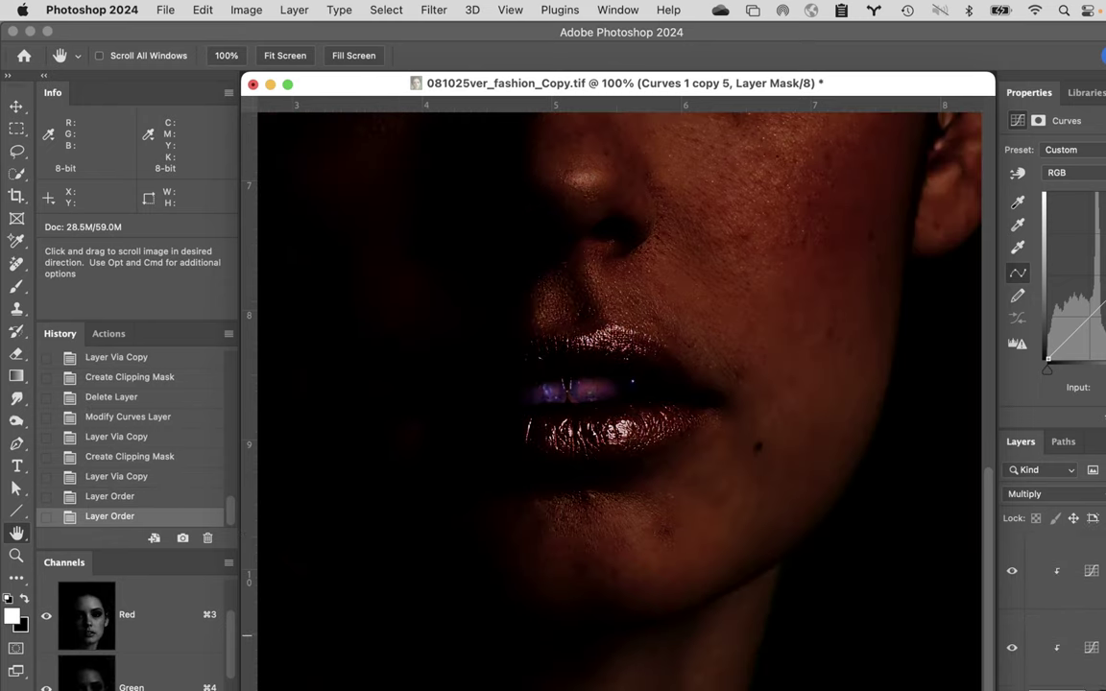
{"action": "left_click", "coordinate": [171, 477]}
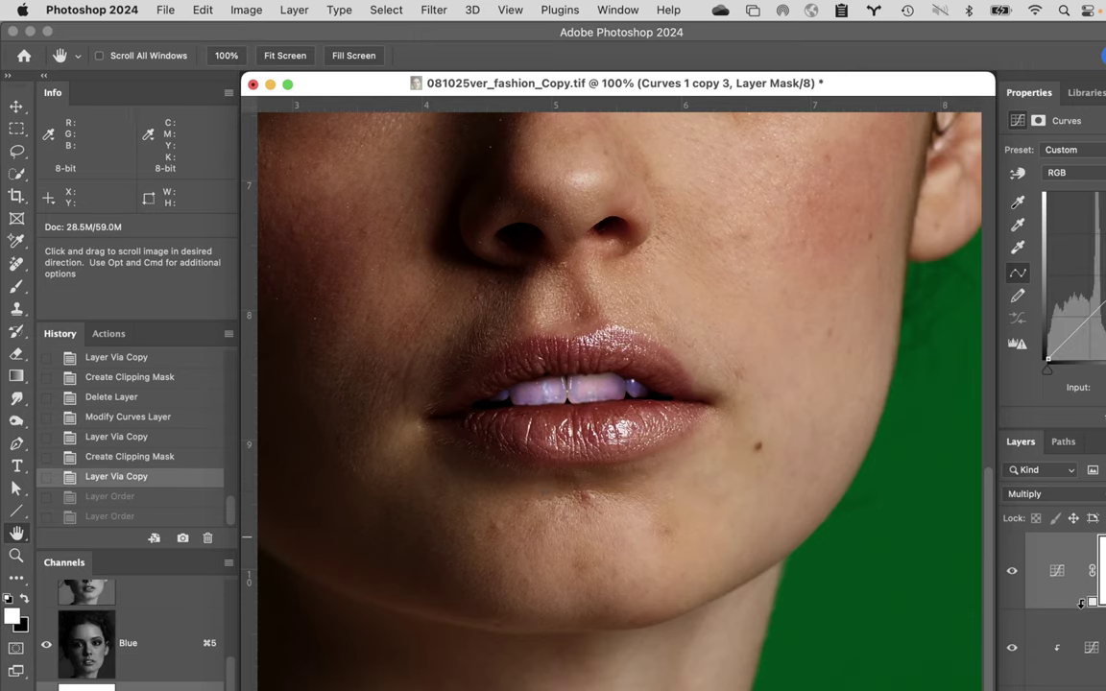
{"action": "left_click_drag", "start_coordinate": [1083, 604], "coordinate": [1101, 619]}
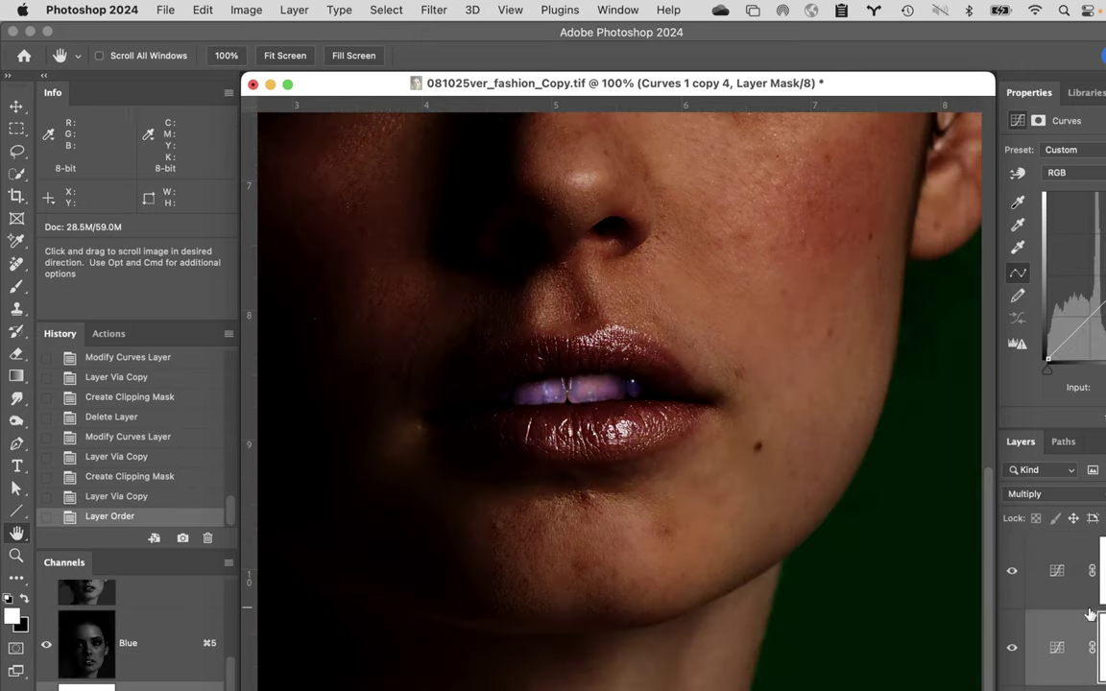
{"action": "left_click", "coordinate": [1092, 570]}
{"action": "key", "text": "super+0"}
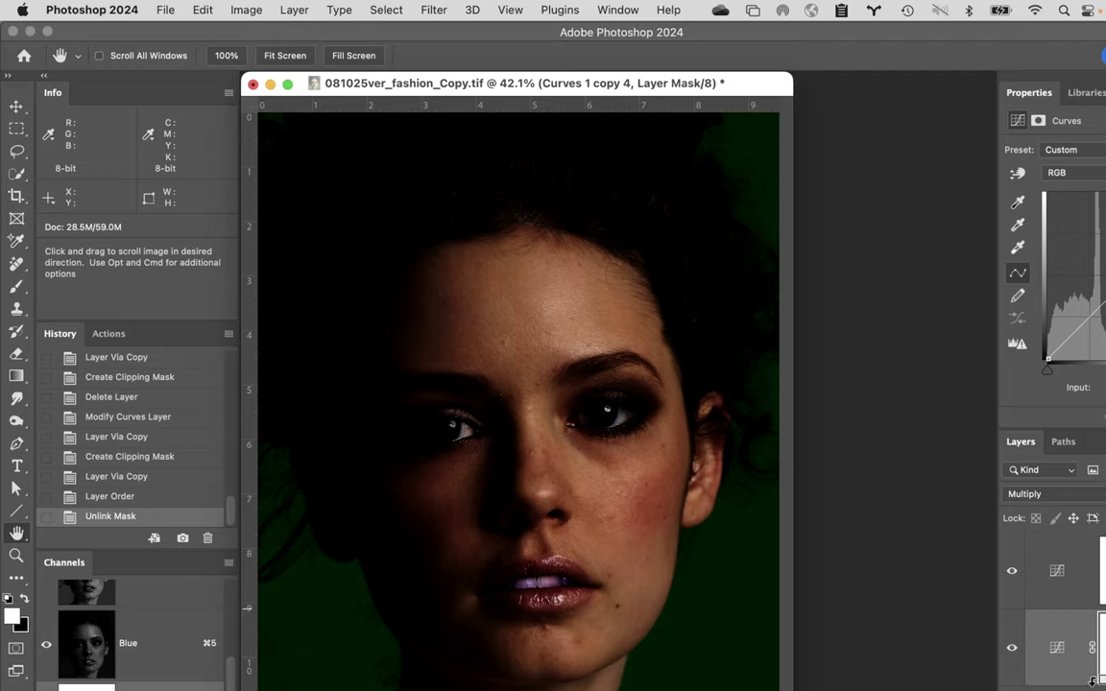
{"action": "left_click_drag", "start_coordinate": [1088, 683], "coordinate": [1101, 685]}
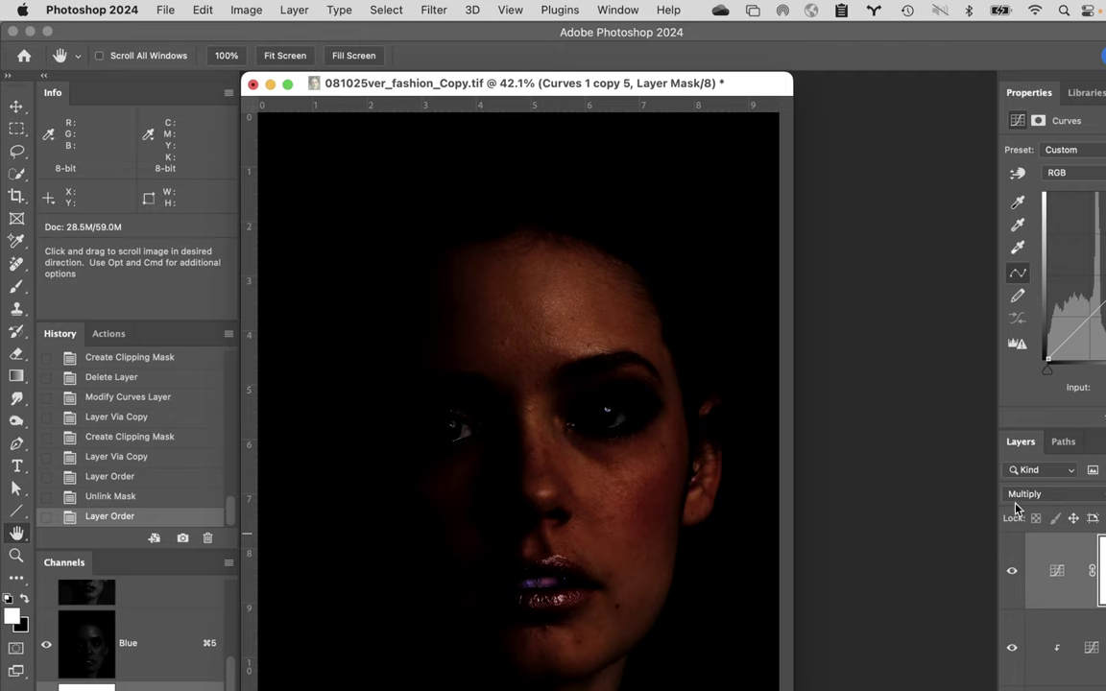
- Float the Layers panel and delete the three unclipped Curves copies above the clipped ones
{"action": "left_click_drag", "start_coordinate": [1021, 456], "coordinate": [793, 173]}
{"action": "left_click_drag", "start_coordinate": [967, 363], "coordinate": [1099, 686]}
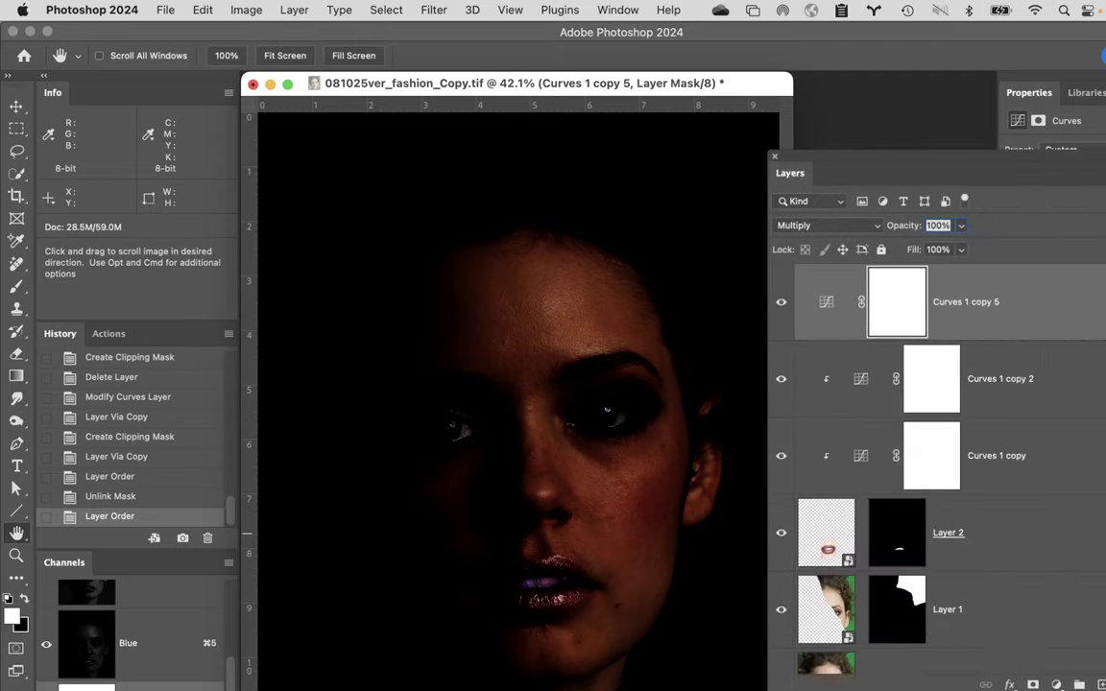
{"action": "left_click_drag", "start_coordinate": [1057, 304], "coordinate": [840, 672]}
{"action": "key", "text": "Delete"}
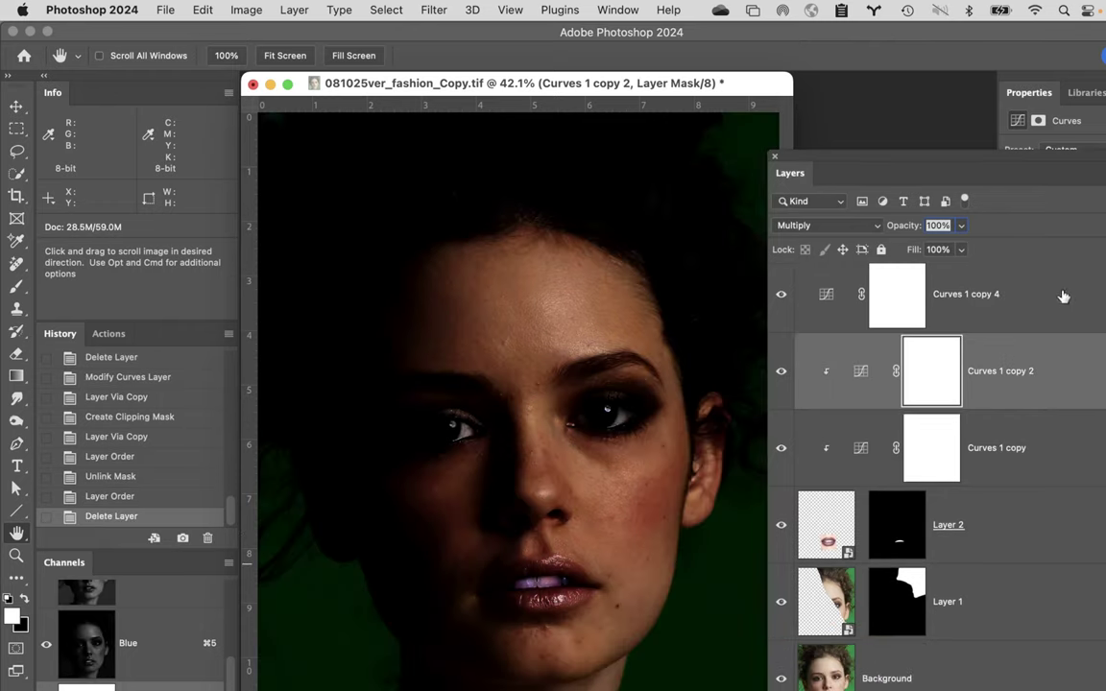
{"action": "left_click_drag", "start_coordinate": [970, 294], "coordinate": [910, 684]}
{"action": "key", "text": "Delete"}
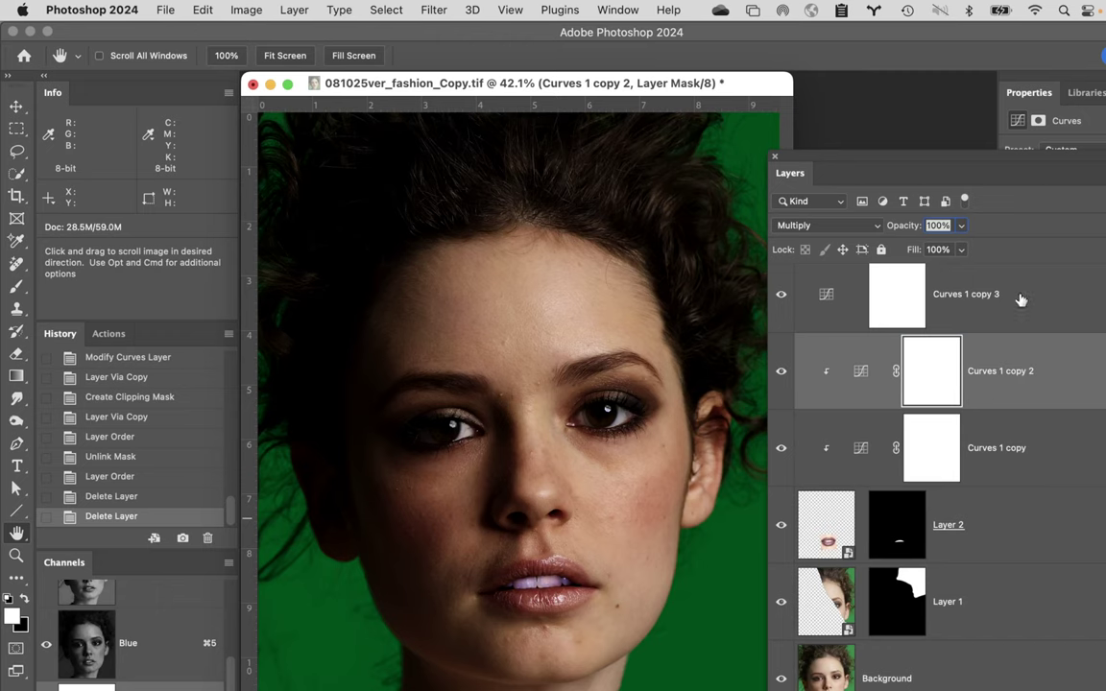
{"action": "left_click_drag", "start_coordinate": [1022, 297], "coordinate": [864, 686]}
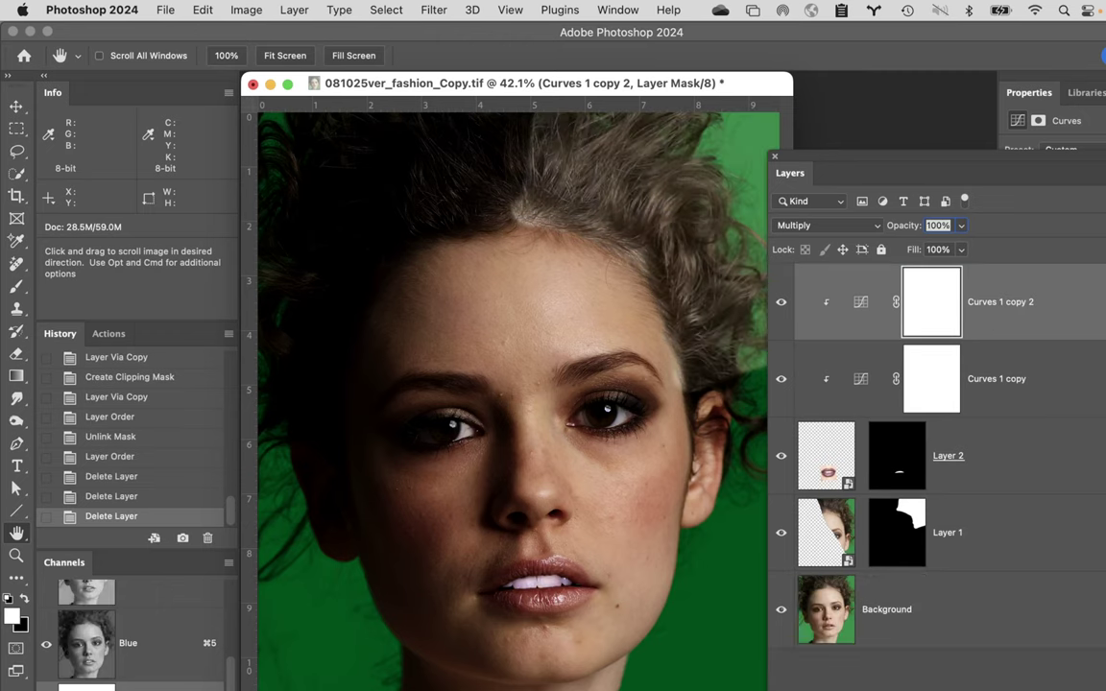
- Duplicate the top clipped Curves layer, clip the copy to the mouth layer as well, and zoom in to inspect the teeth
{"action": "left_click", "coordinate": [781, 302]}
{"action": "left_click", "coordinate": [781, 303]}
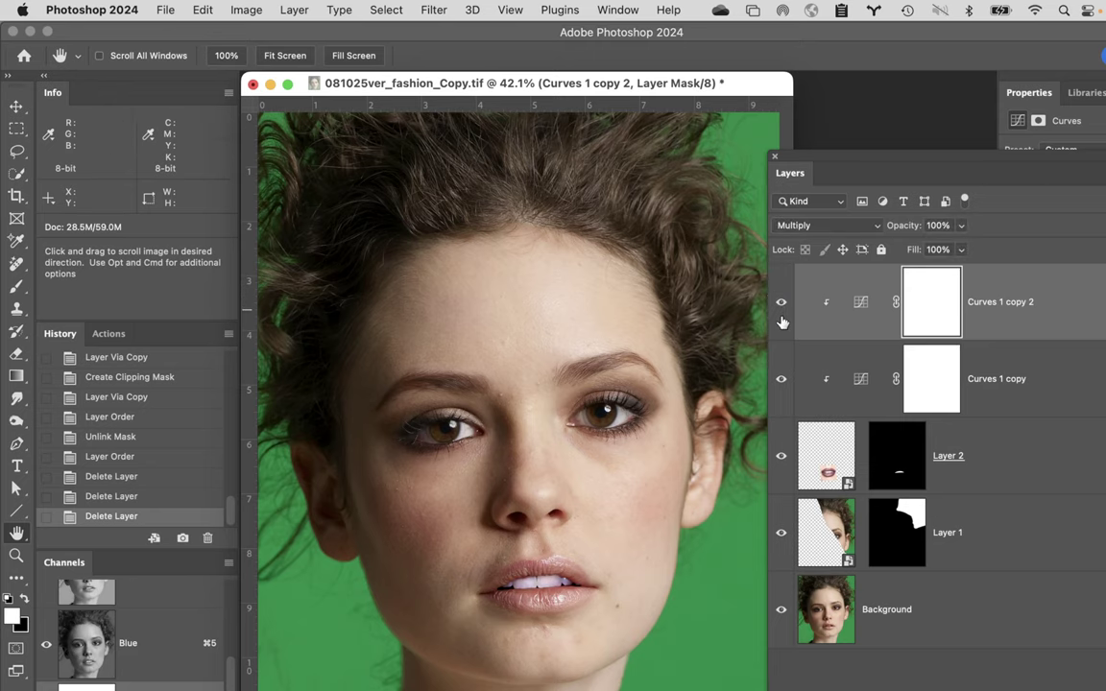
{"action": "left_click", "coordinate": [852, 317]}
{"action": "key", "text": "super+j"}
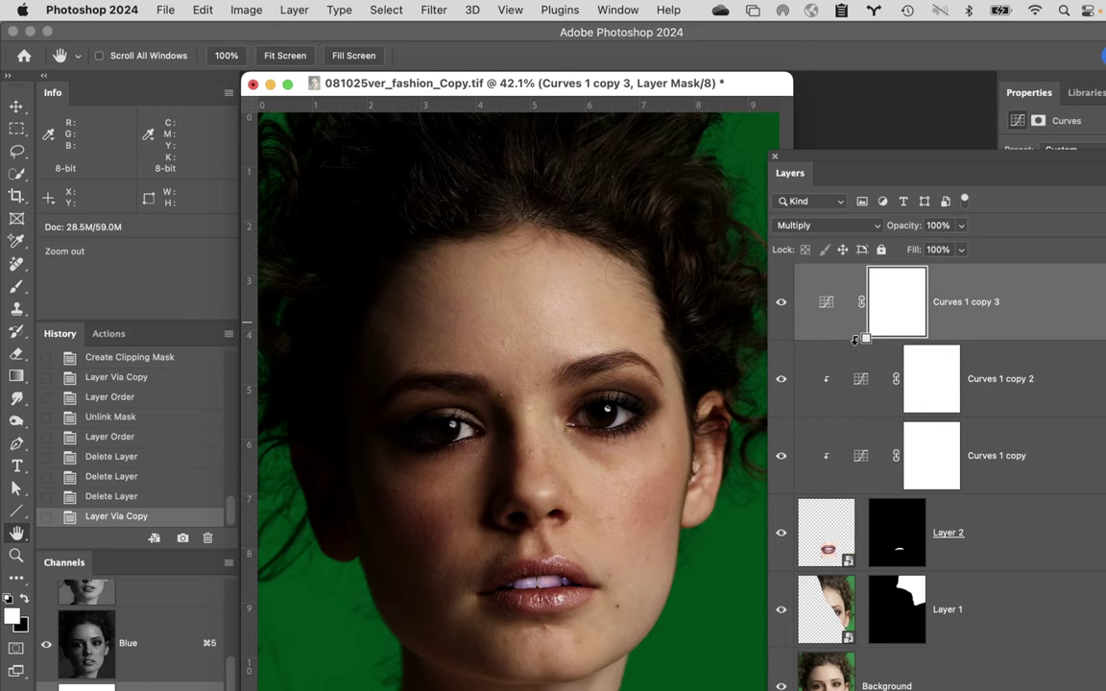
{"action": "left_click", "coordinate": [855, 339], "text": "alt"}
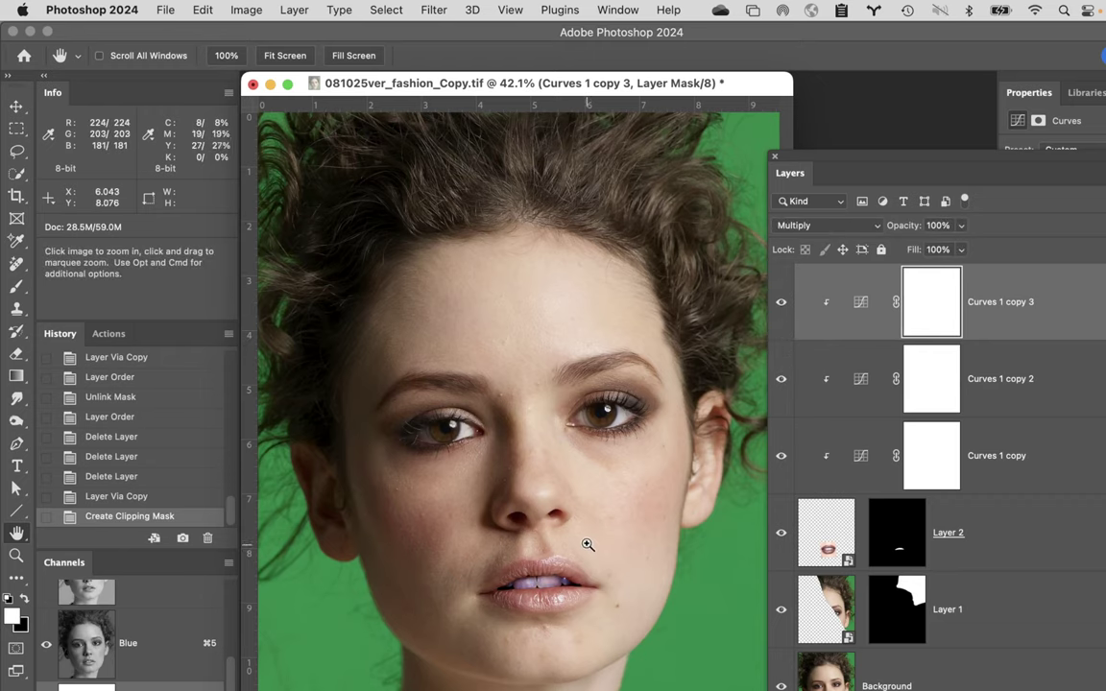
{"action": "left_click", "coordinate": [583, 604], "text": "super"}
{"action": "left_click", "coordinate": [579, 603]}
{"action": "left_click", "coordinate": [630, 584]}
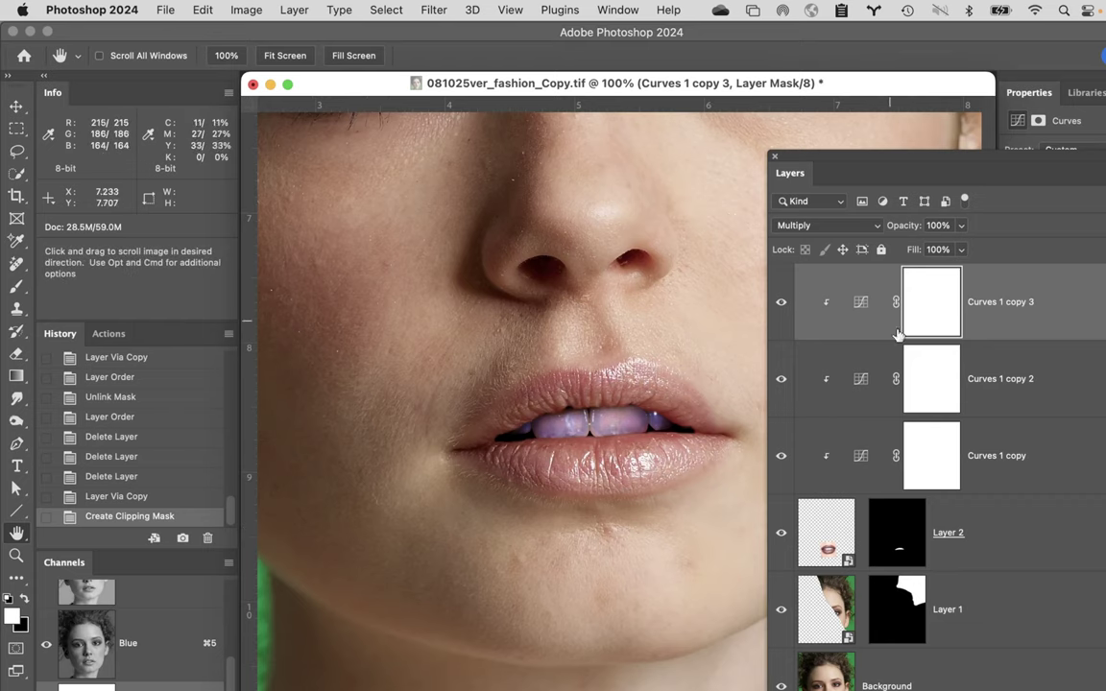
- Delete all three clipped Curves layers above the mouth layer
{"action": "left_click_drag", "start_coordinate": [1046, 305], "coordinate": [1018, 686]}
{"action": "left_click_drag", "start_coordinate": [1088, 339], "coordinate": [1018, 684]}
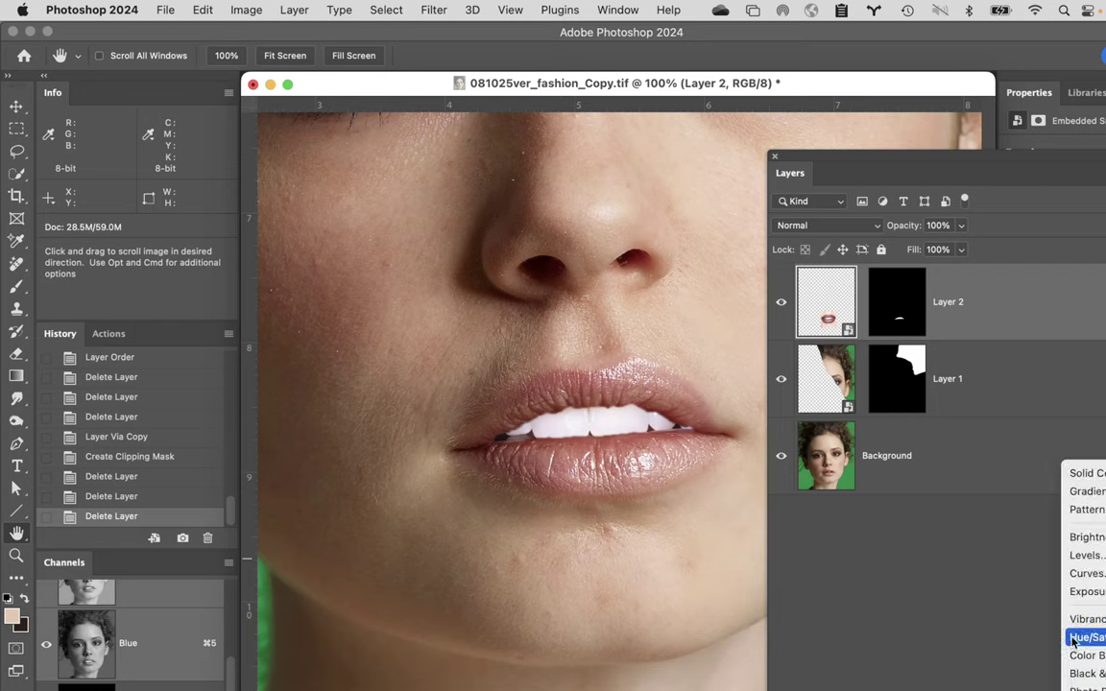
- Add a Hue/Saturation adjustment layer above the mouth layer and reset the Retouching 29 workspace
{"action": "left_click", "coordinate": [1084, 636]}
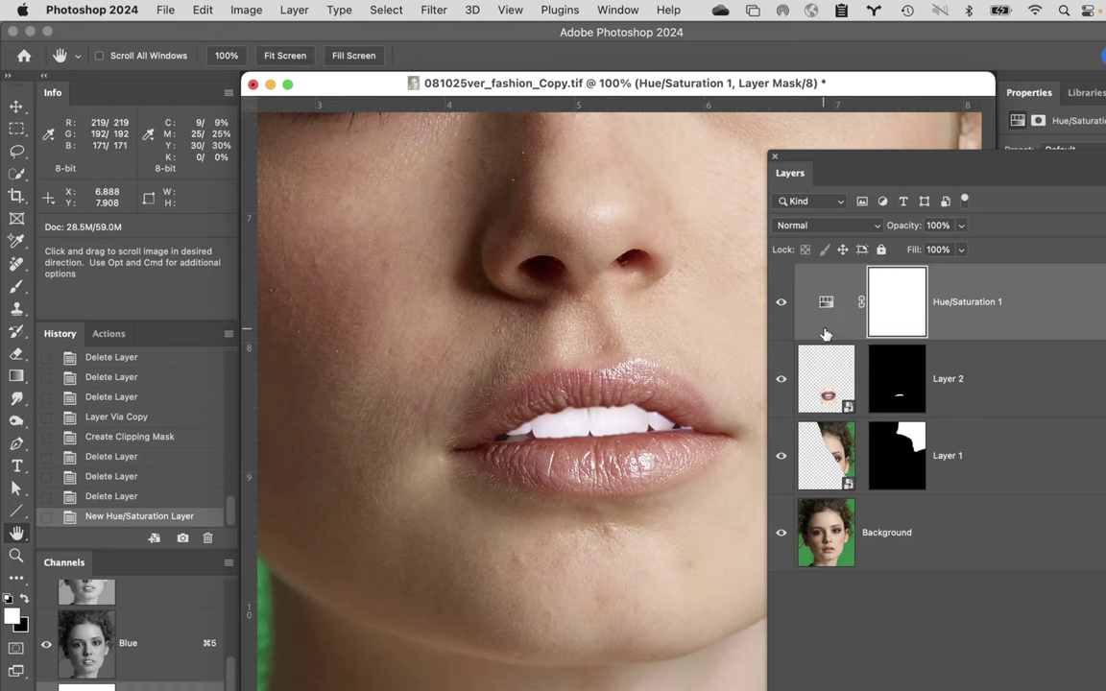
{"action": "left_click", "coordinate": [608, 8]}
{"action": "mouse_move", "coordinate": [643, 48]}
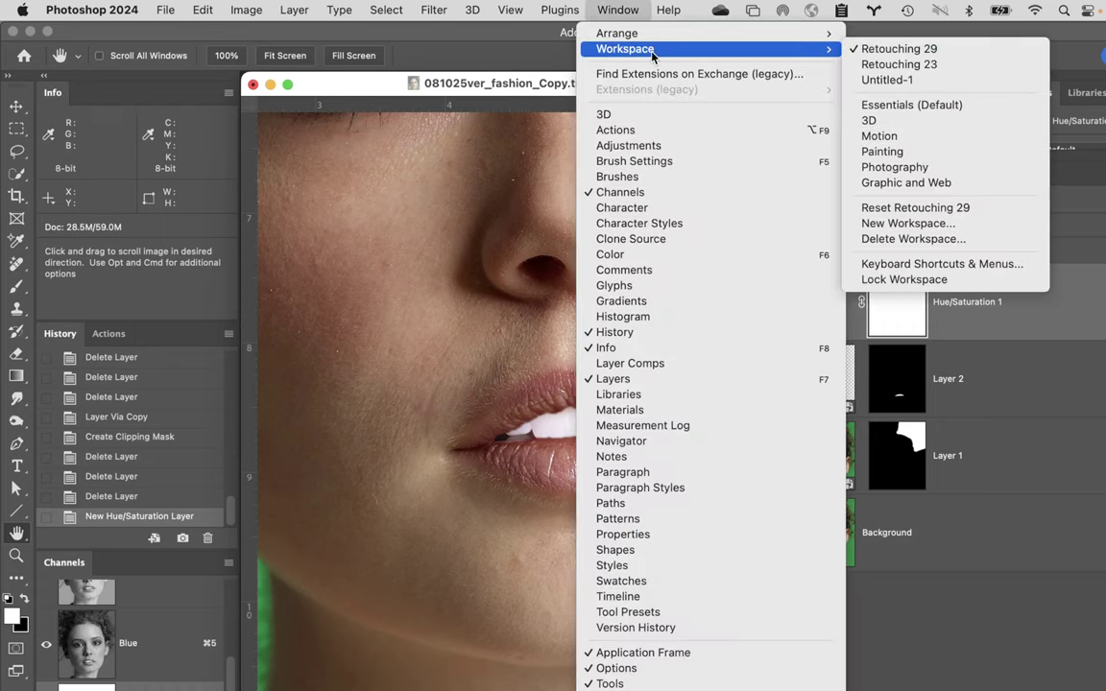
{"action": "left_click", "coordinate": [927, 209]}
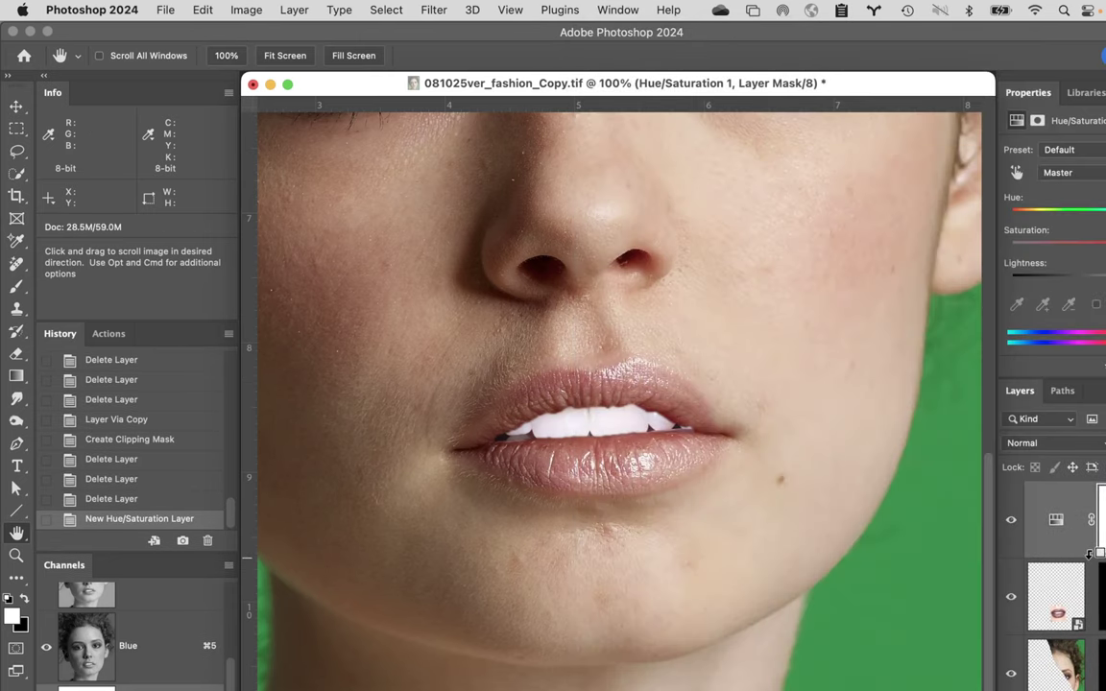
- Try clipping the Hue/Saturation layer to the mouth layer with reduced lightness and saturation, and delete that adjustment layer
{"action": "left_click", "coordinate": [1088, 557], "text": "alt"}
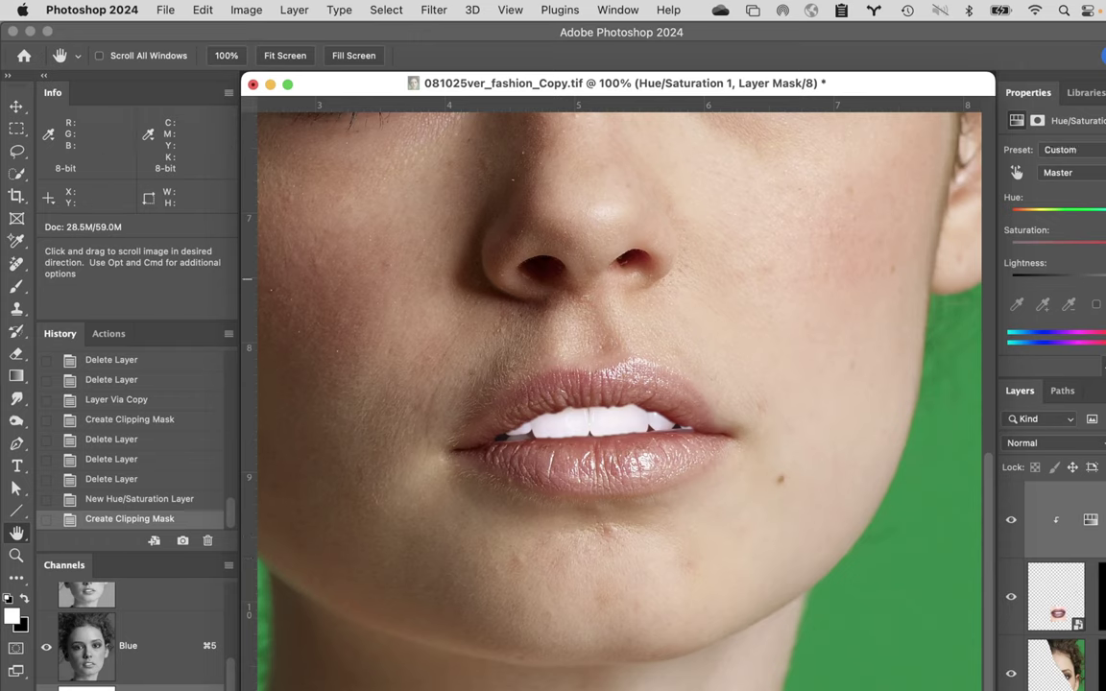
{"action": "left_click_drag", "start_coordinate": [1099, 280], "coordinate": [1075, 284]}
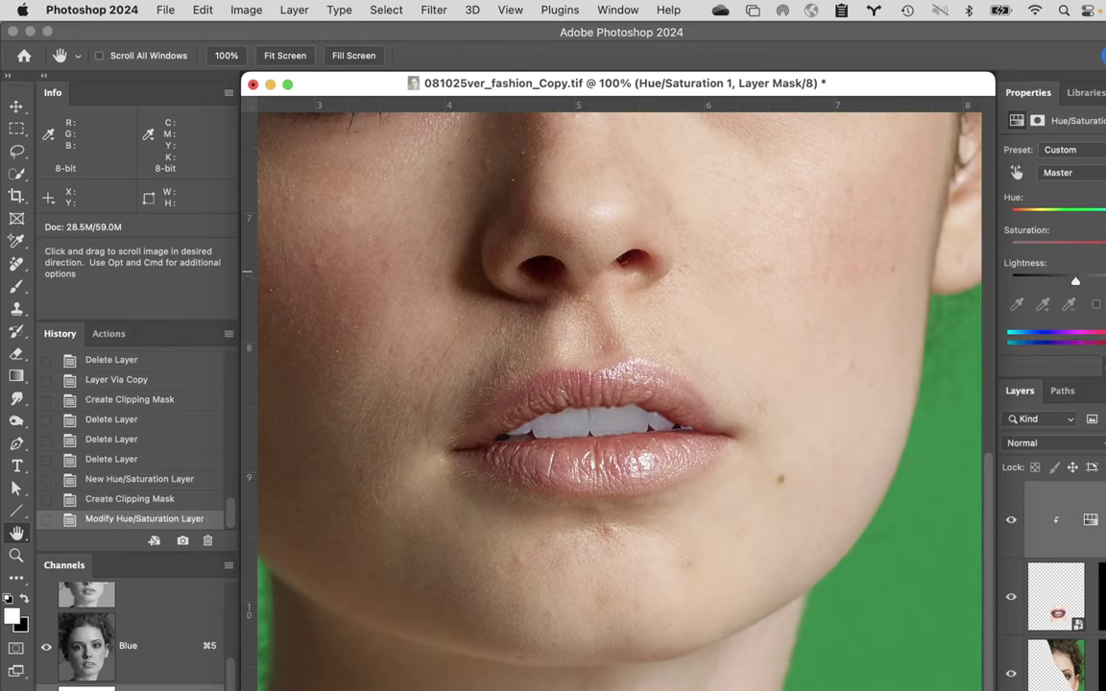
{"action": "left_click_drag", "start_coordinate": [1102, 246], "coordinate": [1074, 247]}
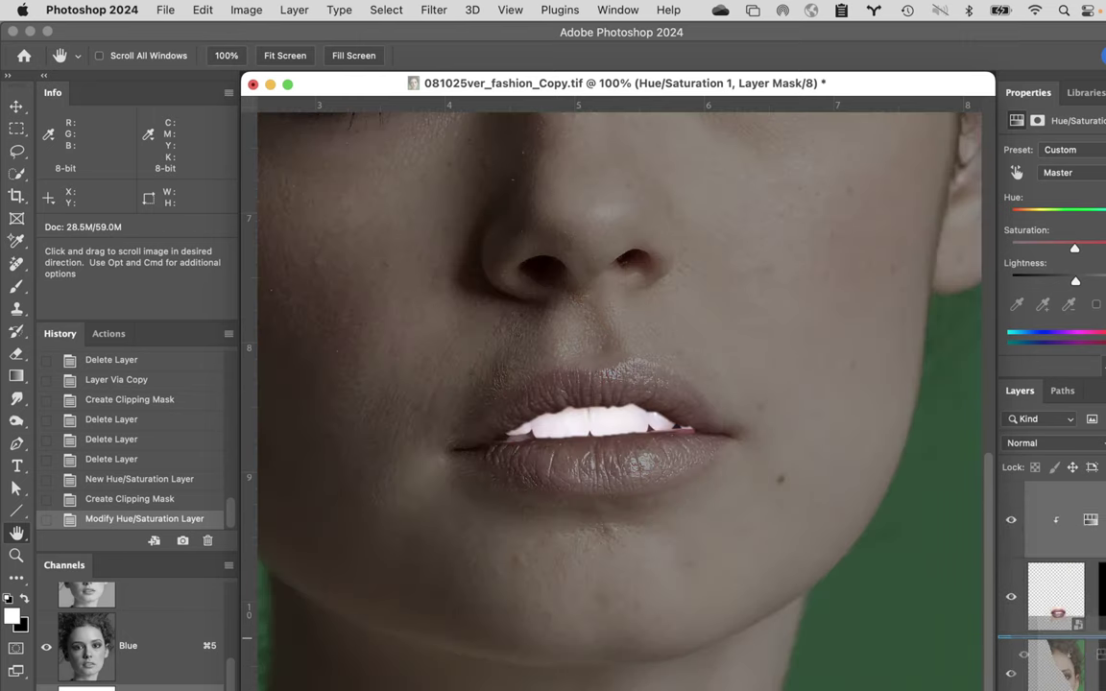
{"action": "key", "text": "Delete"}
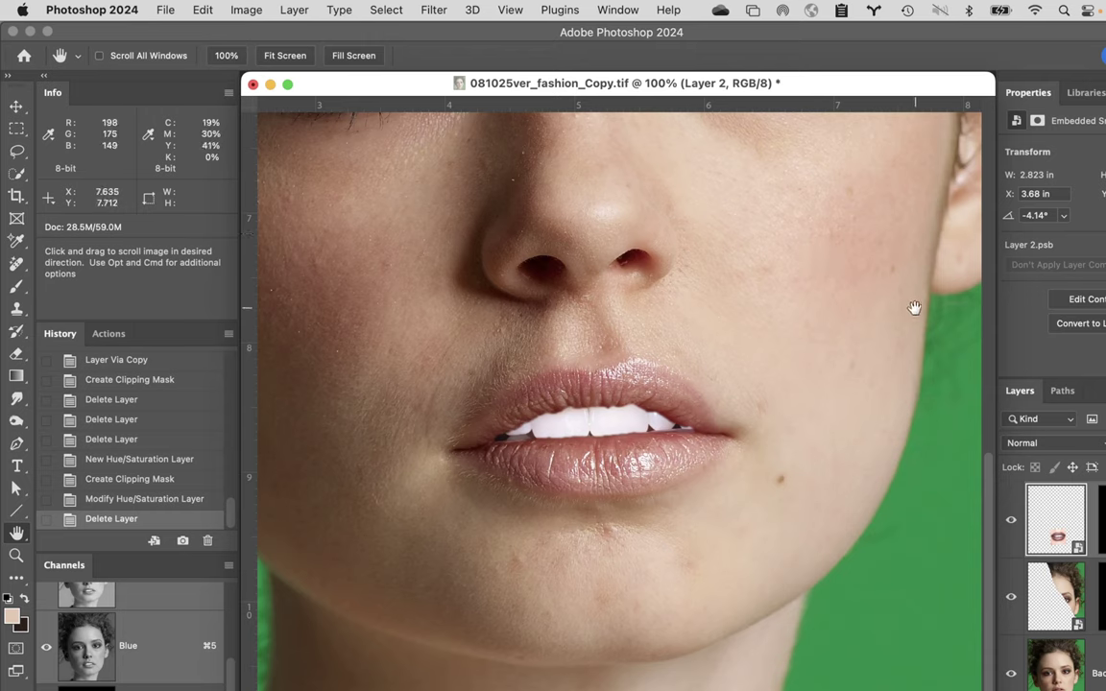
- Apply a Camera Raw smart filter to the mouth layer with Exposure set to -0.95
{"action": "left_click", "coordinate": [433, 9]}
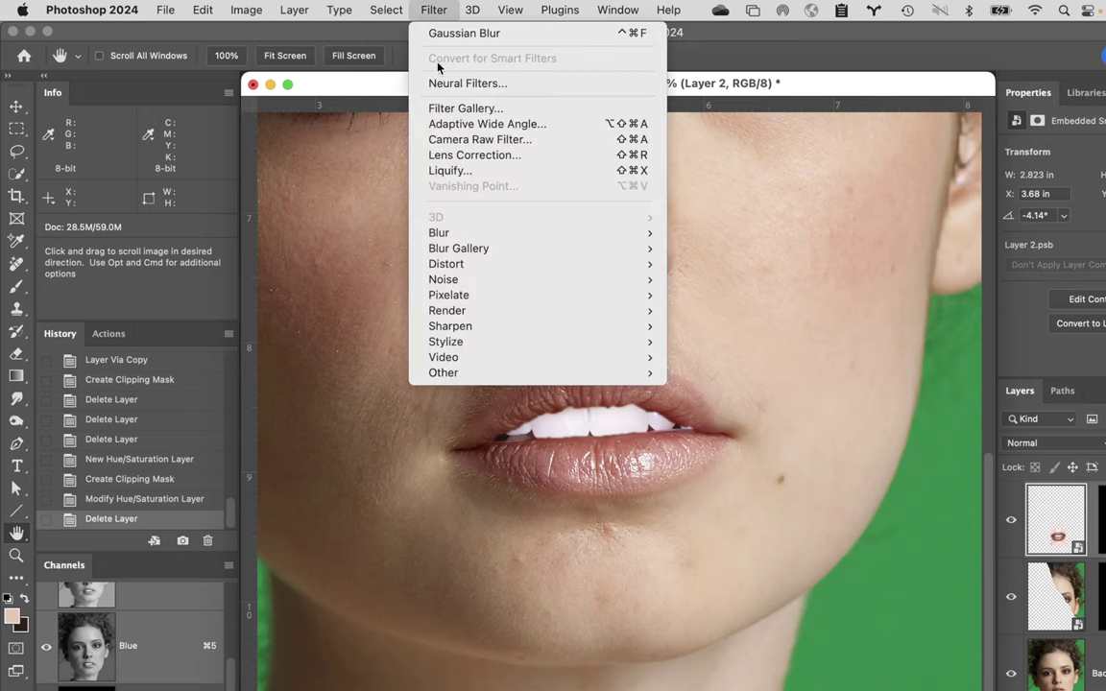
{"action": "left_click", "coordinate": [467, 143]}
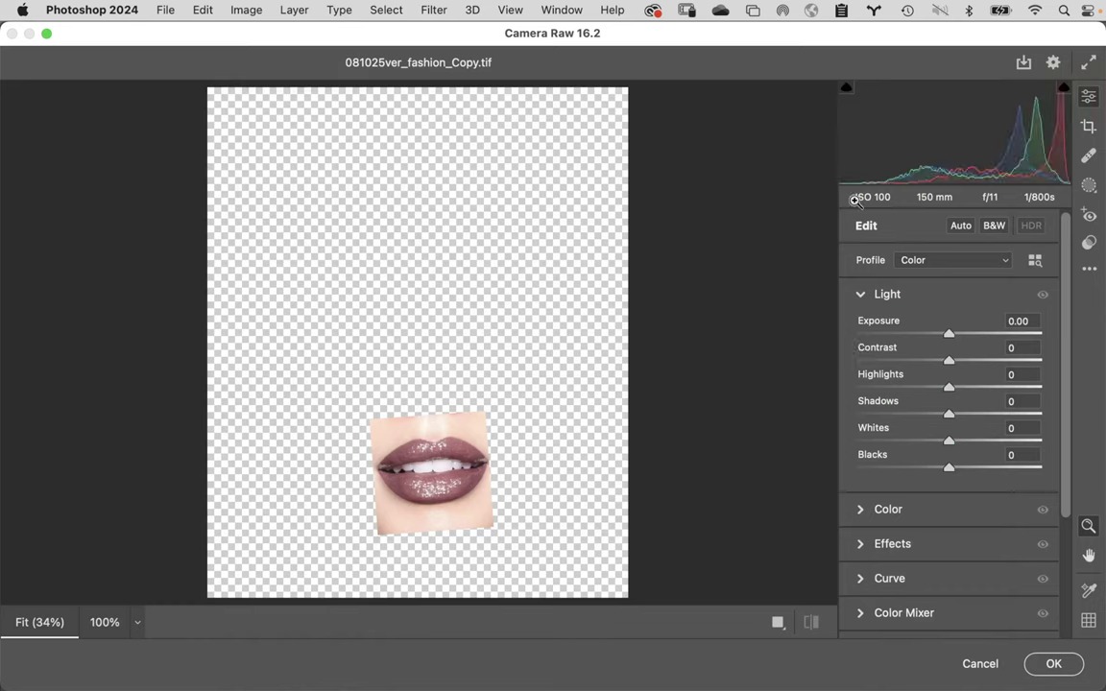
{"action": "left_click_drag", "start_coordinate": [949, 333], "coordinate": [933, 343]}
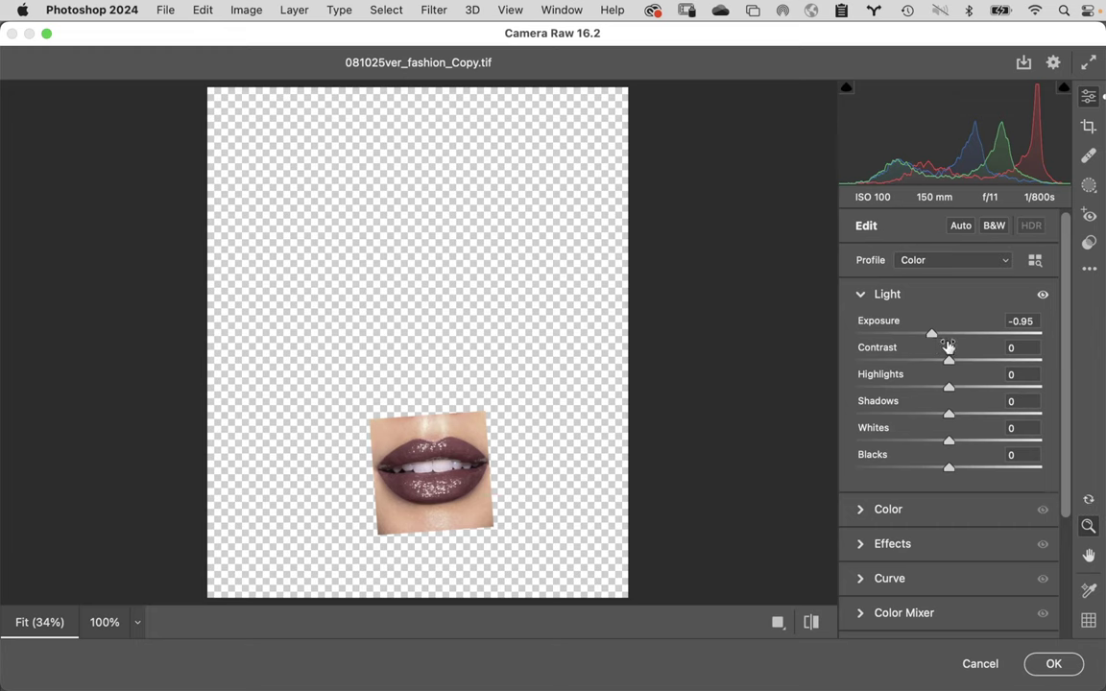
{"action": "left_click", "coordinate": [1053, 663]}
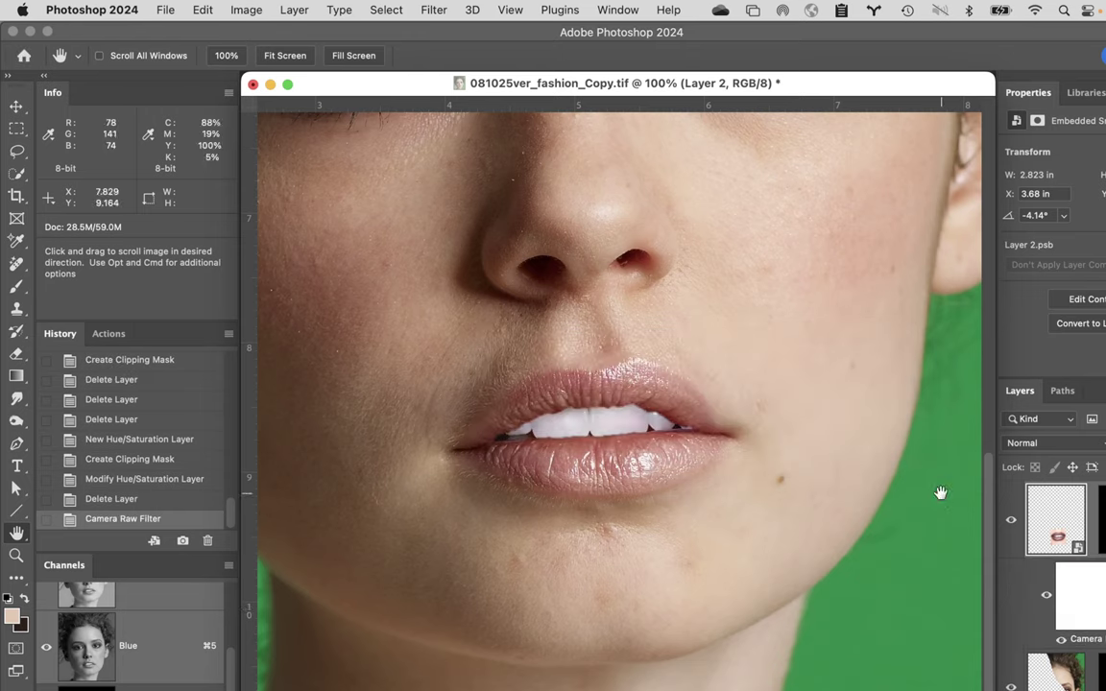
- Invert the mouth layer's filter mask back and forth to compare the teeth with and without the Camera Raw darkening
{"action": "left_click", "coordinate": [1079, 595]}
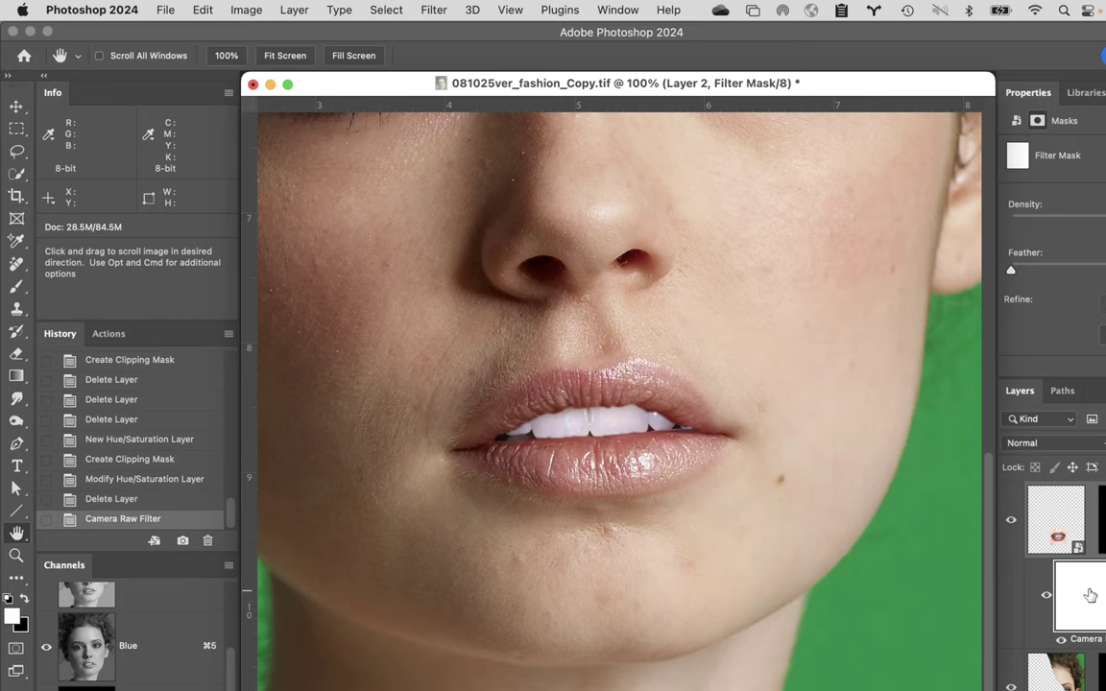
{"action": "key", "text": "super+i"}
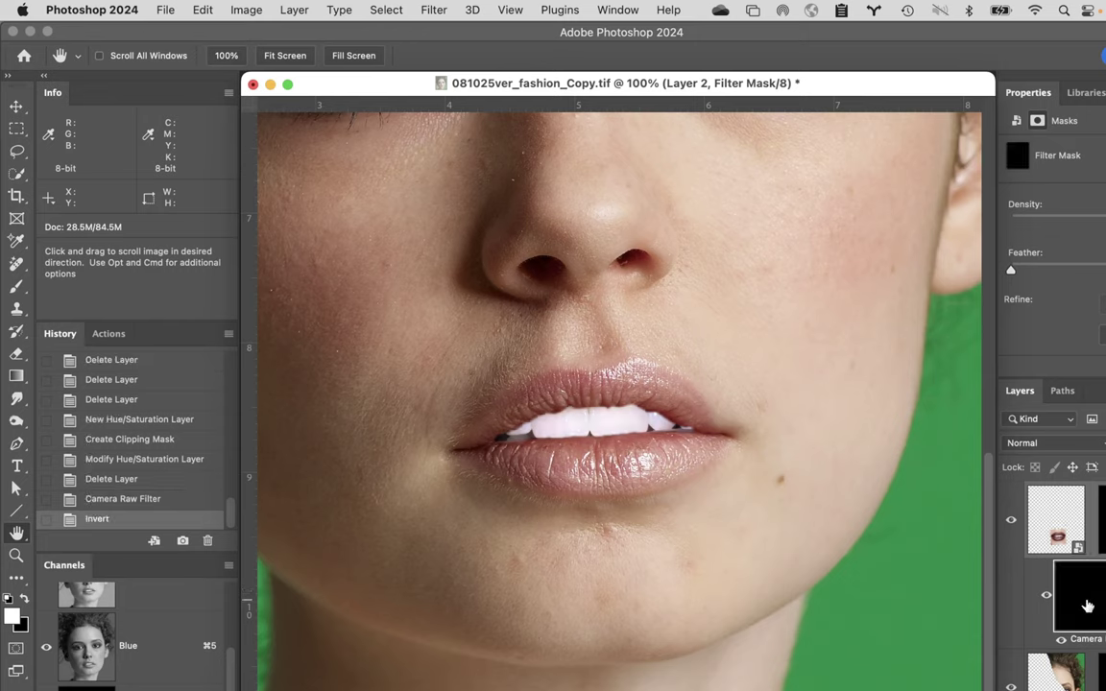
{"action": "key", "text": "super+i"}
{"action": "key", "text": "super+i"}
{"action": "key", "text": "super+i"}
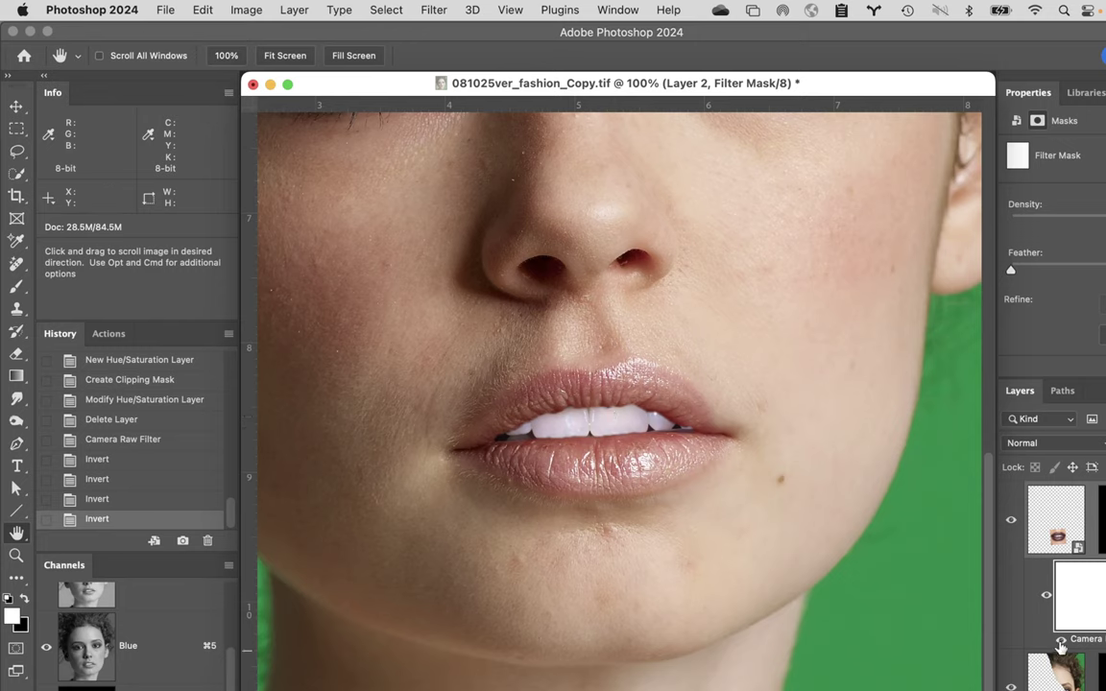
- Edit the mouth layer's Camera Raw smart filter and set Exposure to -2.00
{"action": "key", "text": "super+2"}
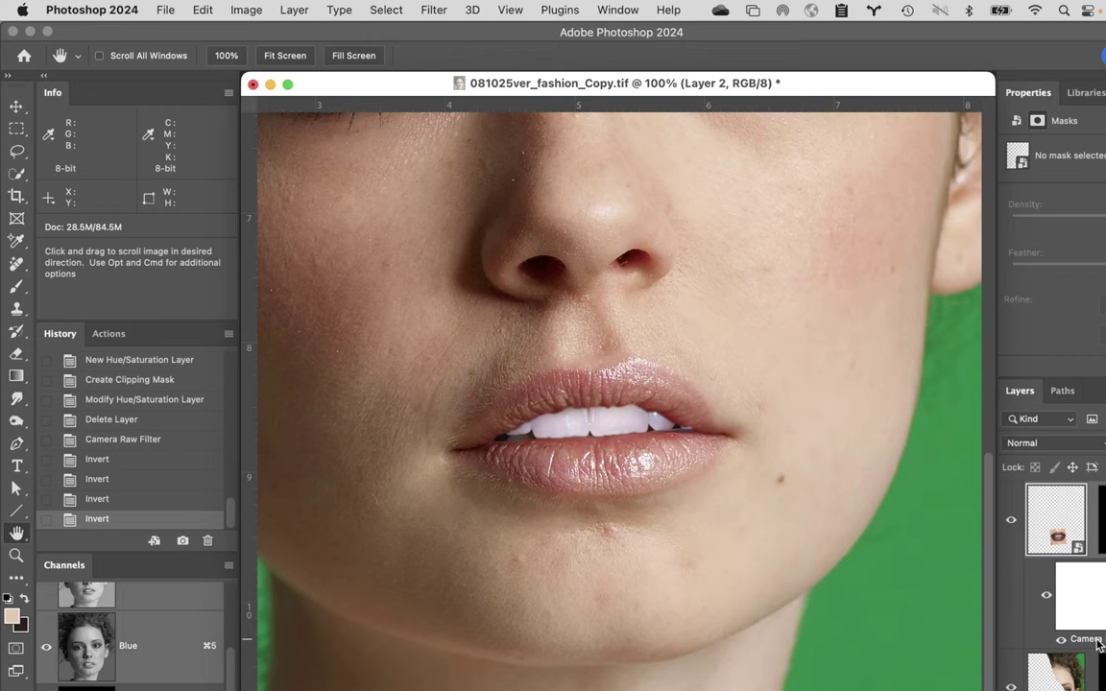
{"action": "double_click", "coordinate": [1094, 641]}
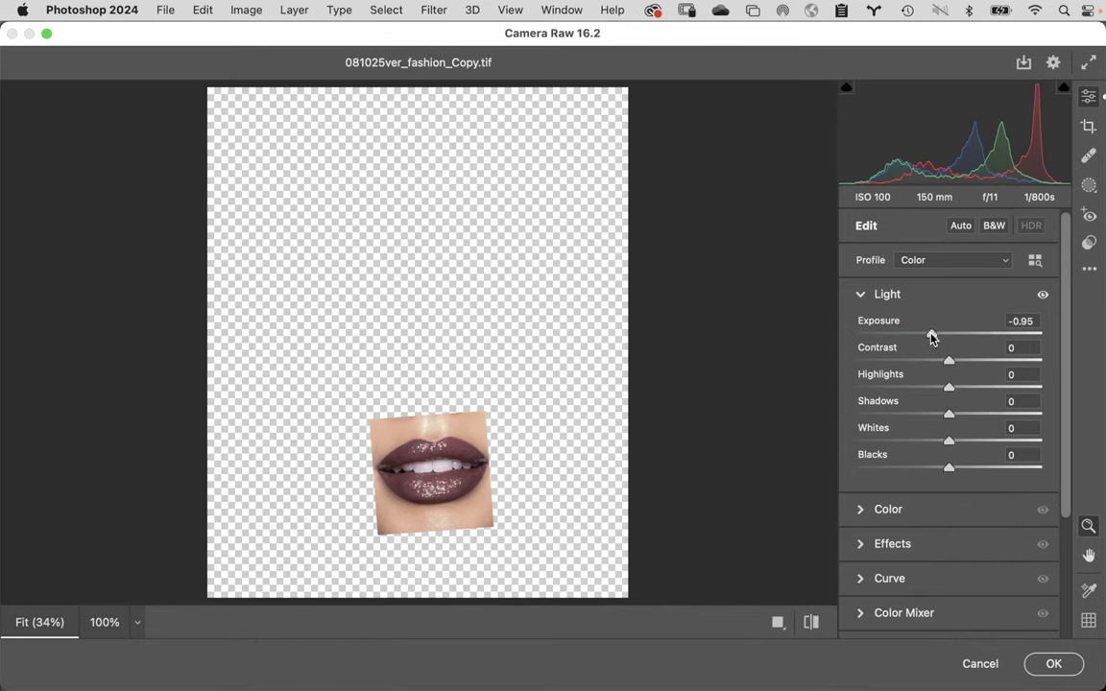
{"action": "left_click_drag", "start_coordinate": [929, 334], "coordinate": [912, 334]}
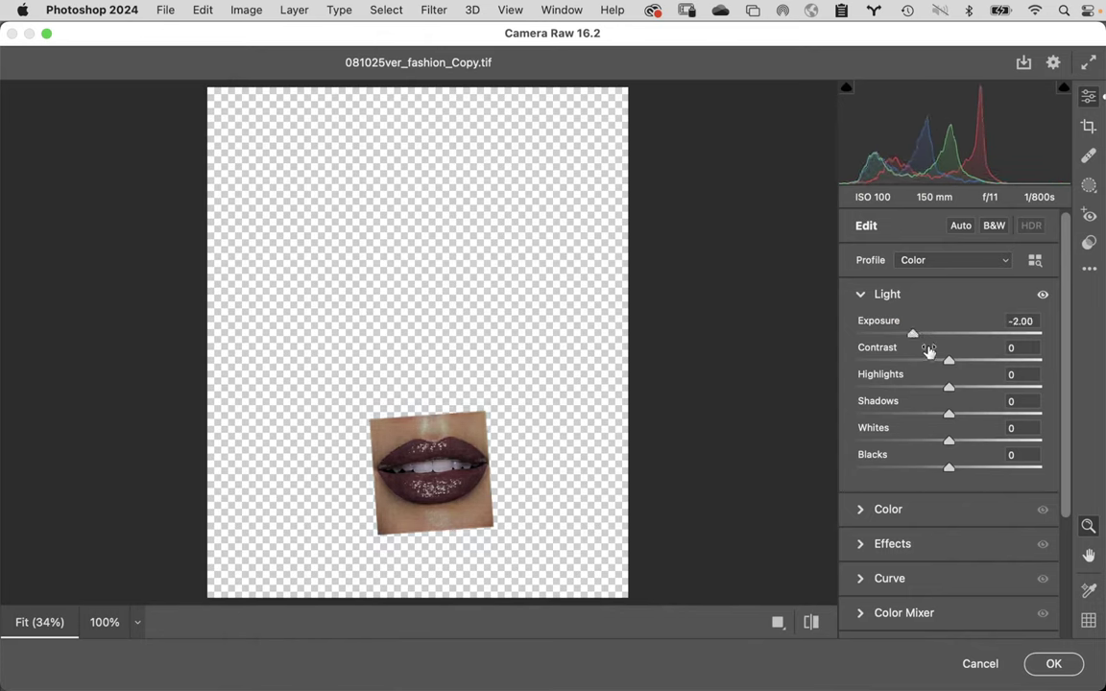
{"action": "left_click", "coordinate": [1055, 664]}
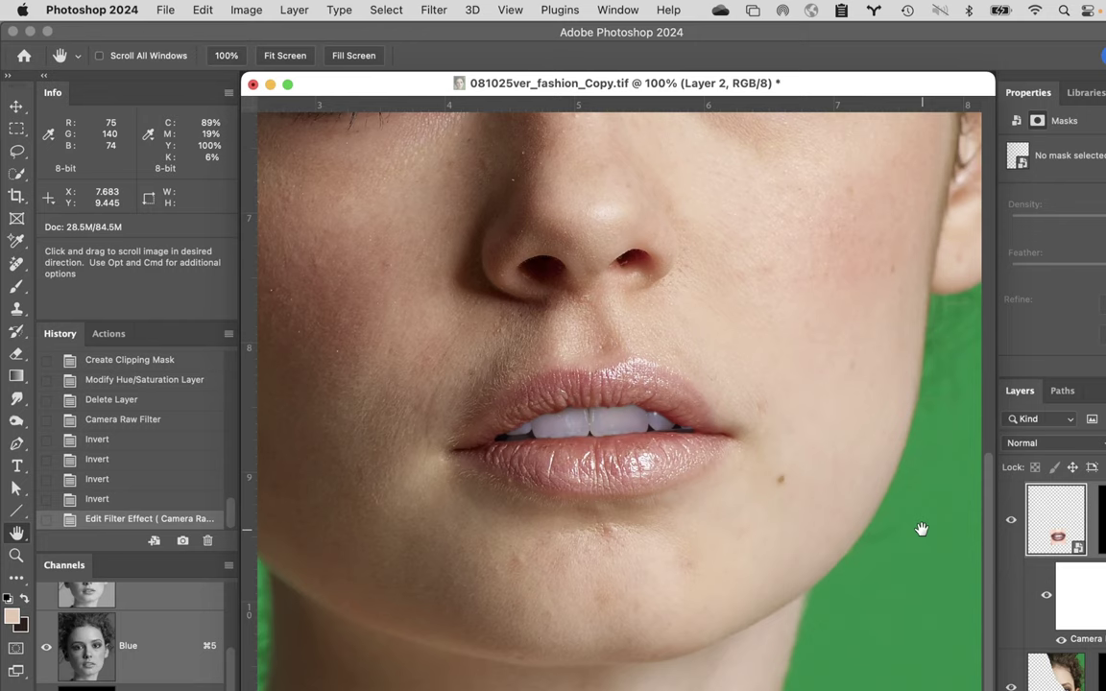
- Add a Hue/Saturation adjustment layer above the mouth layer and clip it to that layer
{"action": "left_click", "coordinate": [1064, 496]}
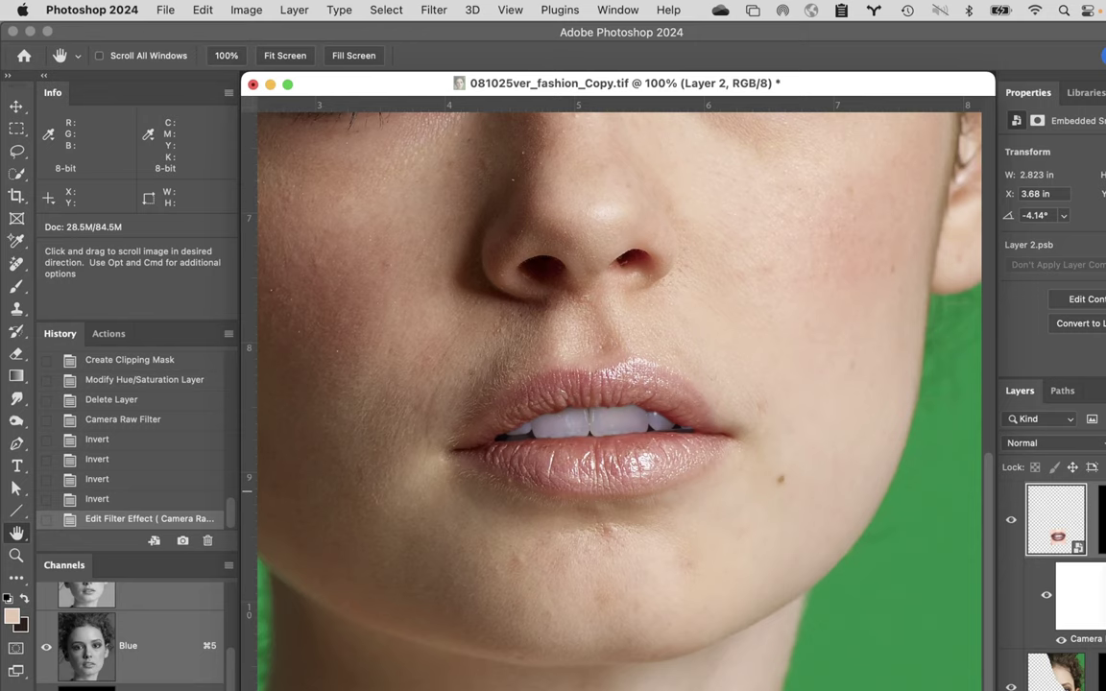
{"action": "left_click", "coordinate": [1102, 466]}
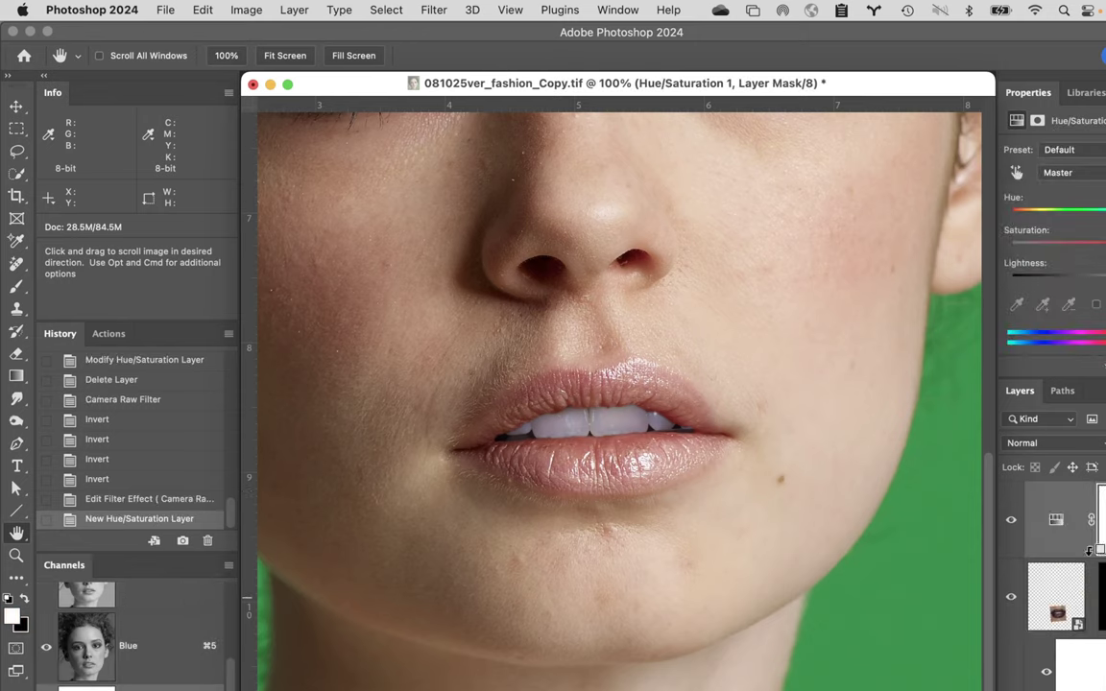
{"action": "left_click", "coordinate": [1090, 555], "text": "alt"}
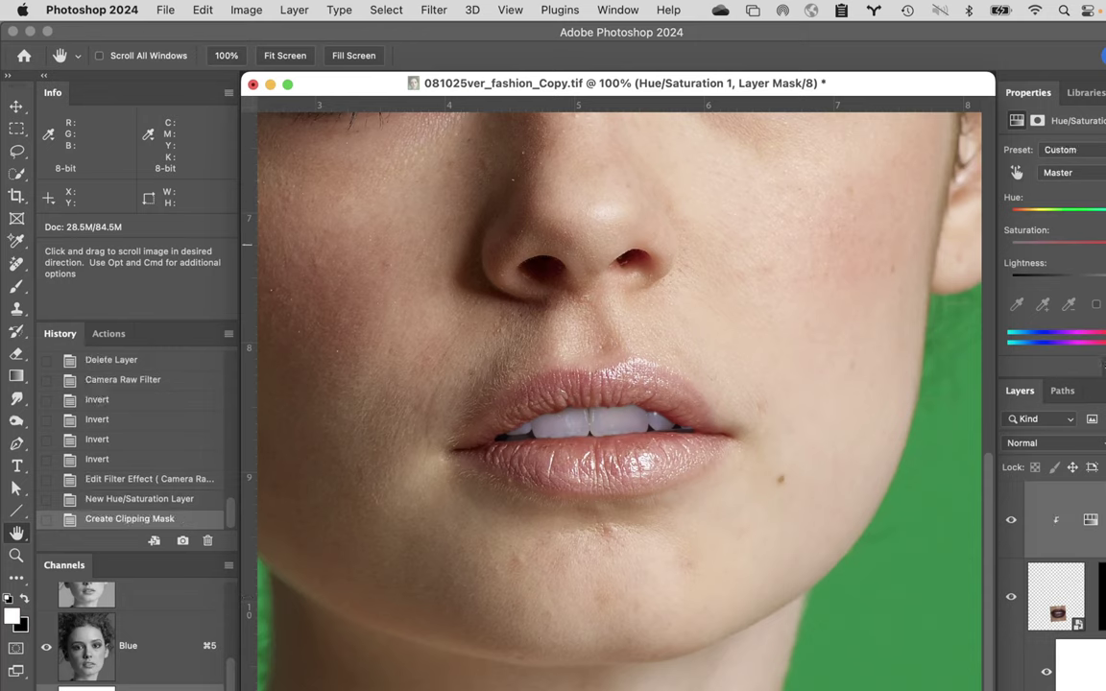
- Colorize the teeth with the clipped Hue/Saturation layer, using a warm orange hue and low saturation
{"action": "left_click_drag", "start_coordinate": [1104, 242], "coordinate": [1105, 213]}
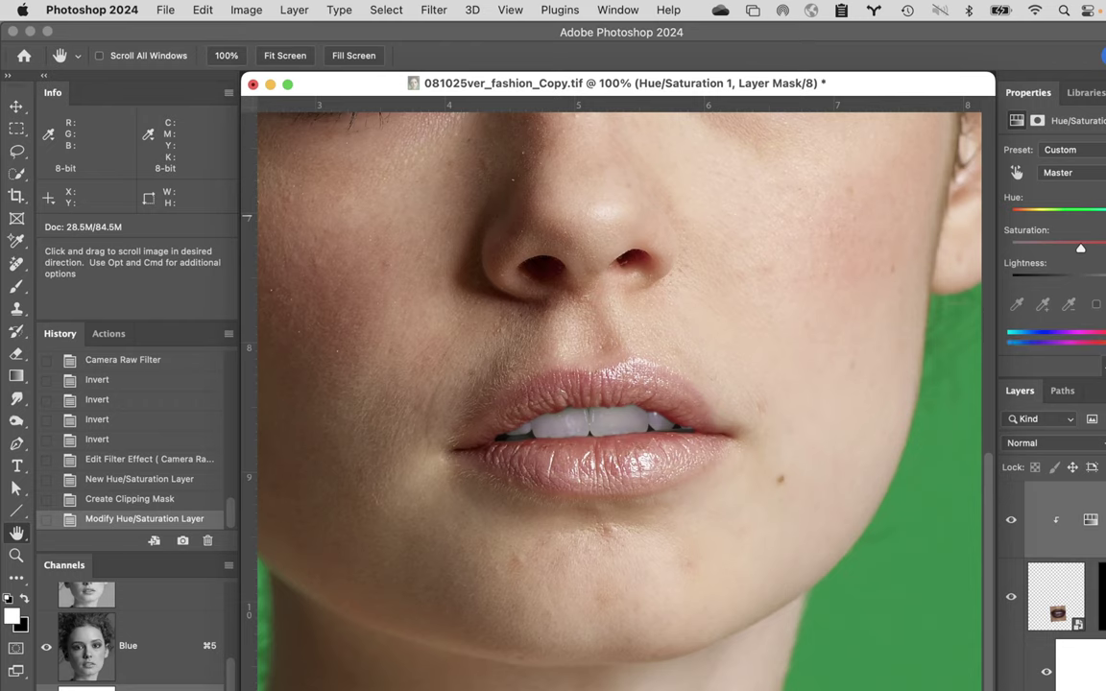
{"action": "left_click", "coordinate": [1096, 304]}
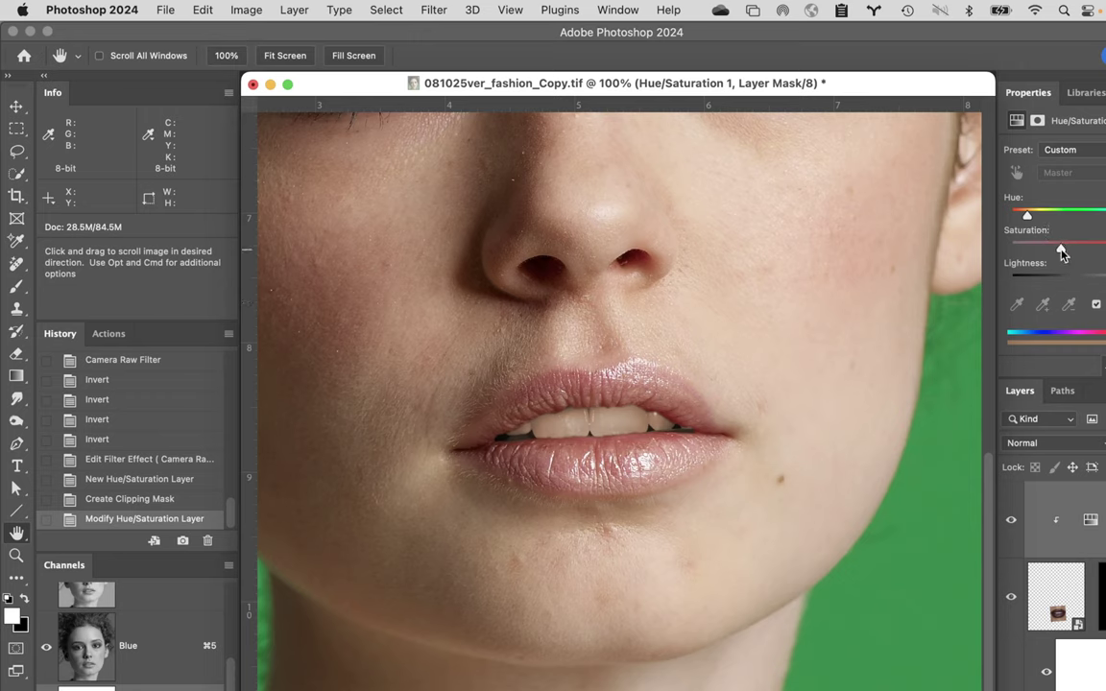
{"action": "left_click_drag", "start_coordinate": [1060, 247], "coordinate": [1029, 250]}
- Check the whole portrait and close 081025ver_fashion_Copy.tif without saving the changes
{"action": "key", "text": "super+0"}
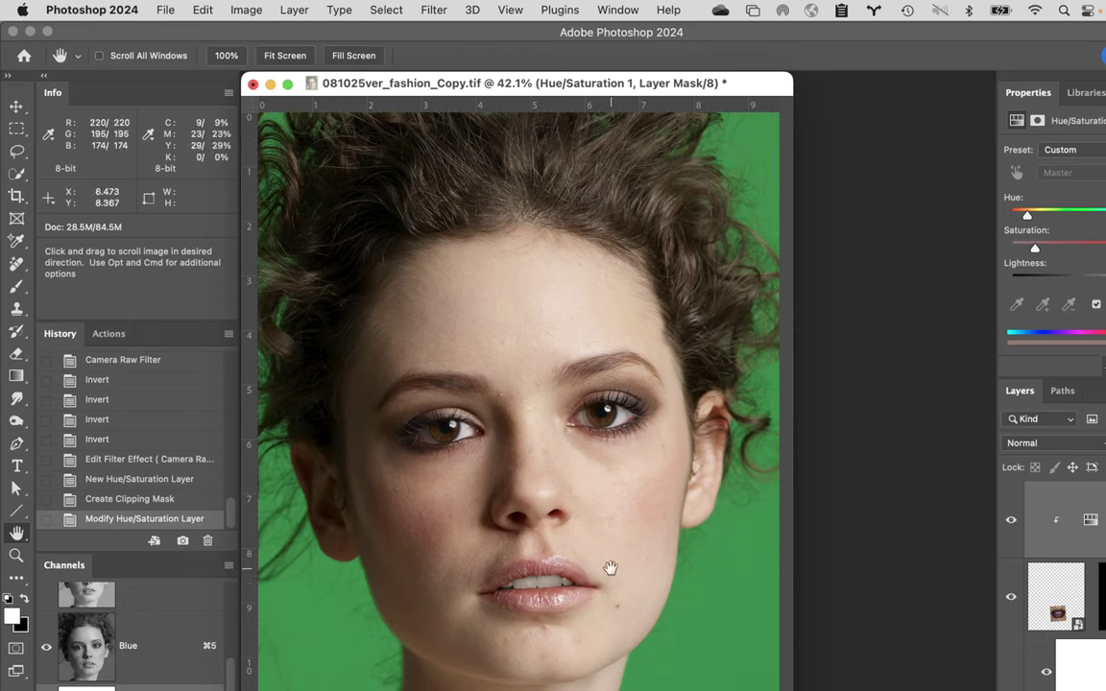
{"action": "left_click", "coordinate": [253, 84]}
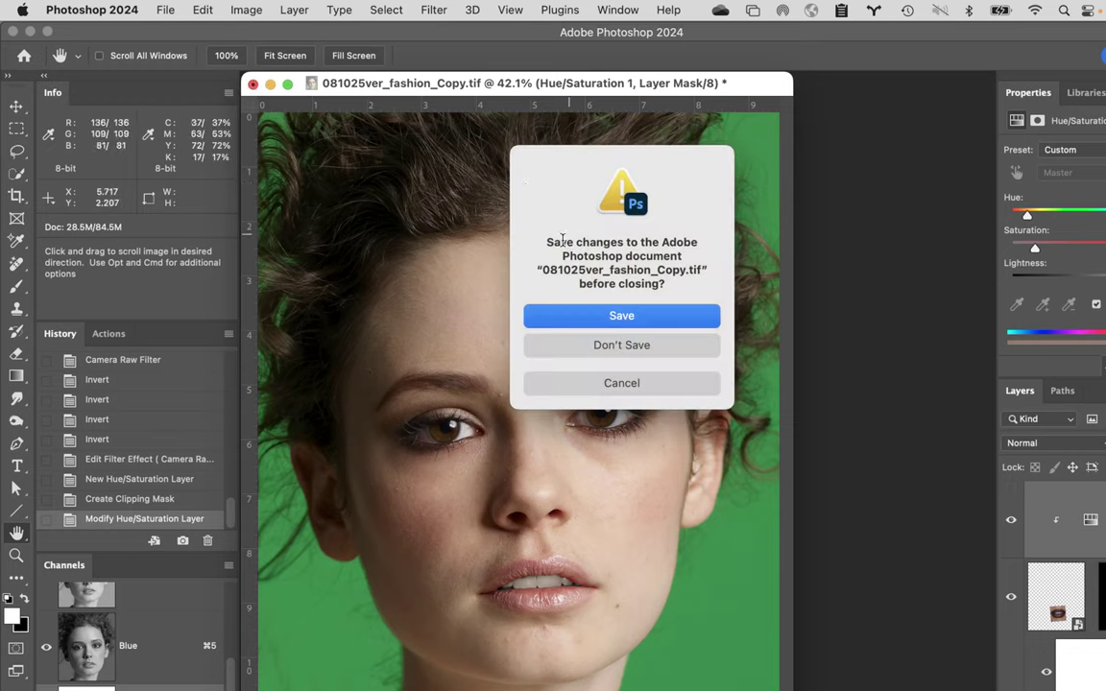
{"action": "left_click", "coordinate": [637, 345]}
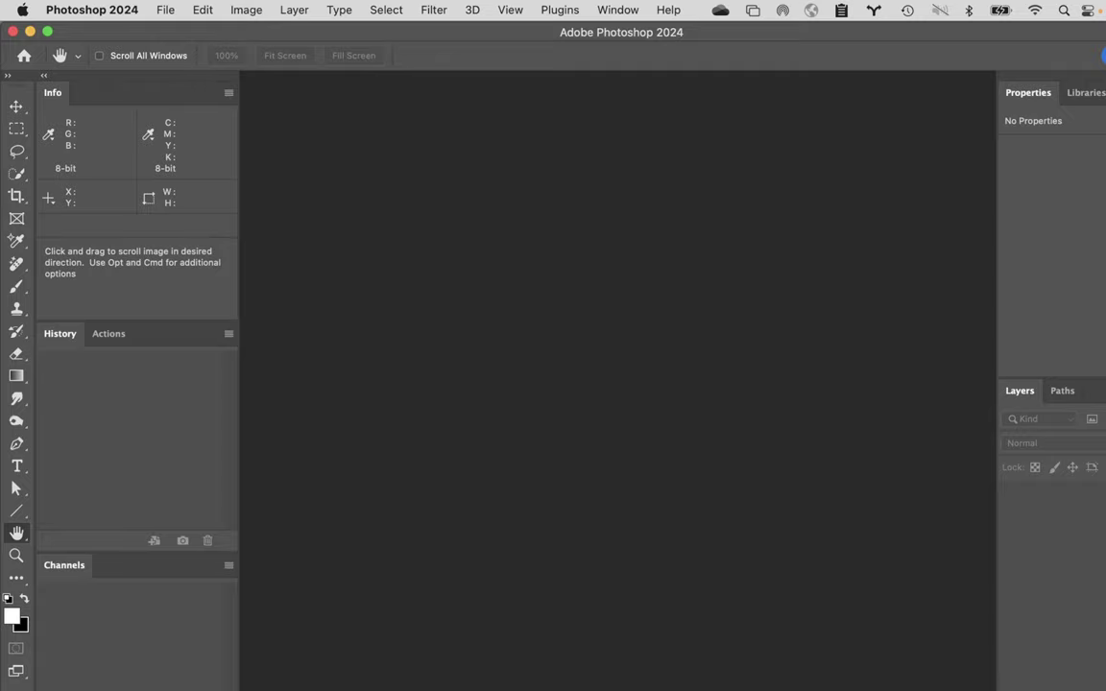
- Switch to Finder and open the instructor's folder inside Class Projects on the tikal server
{"action": "key", "text": "super+Tab"}
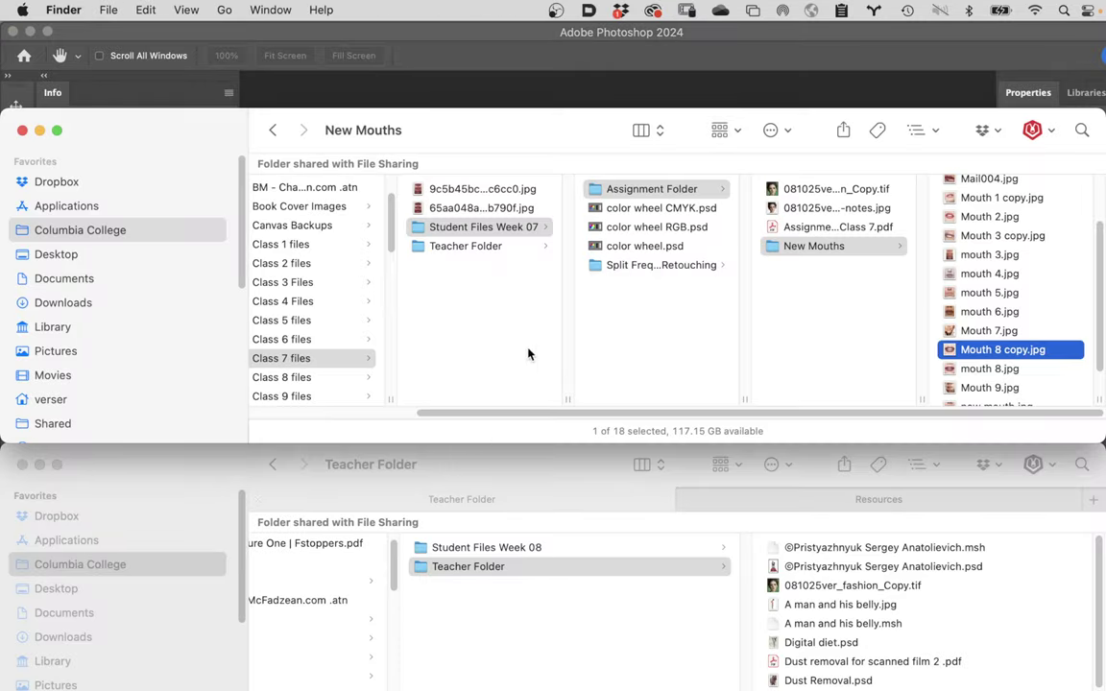
{"action": "left_click_drag", "start_coordinate": [528, 136], "coordinate": [526, 64]}
{"action": "left_click", "coordinate": [562, 481]}
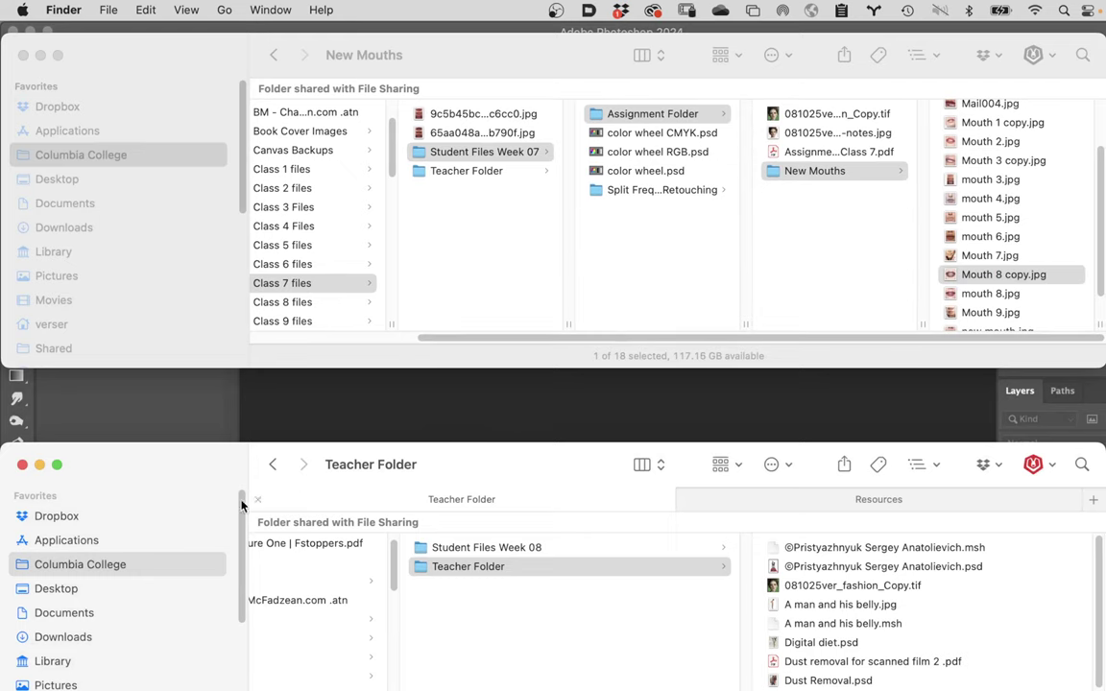
{"action": "scroll", "coordinate": [165, 263], "scroll_direction": "down", "scroll_amount": 10}
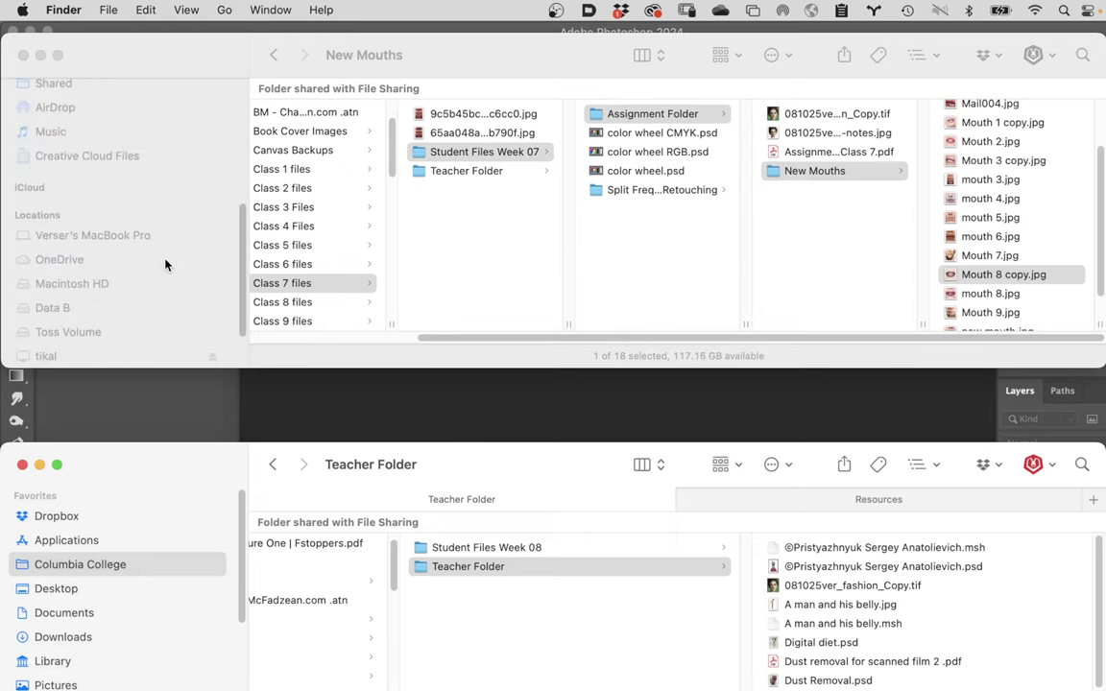
{"action": "scroll", "coordinate": [165, 265], "scroll_direction": "down", "scroll_amount": 3}
{"action": "left_click", "coordinate": [67, 295]}
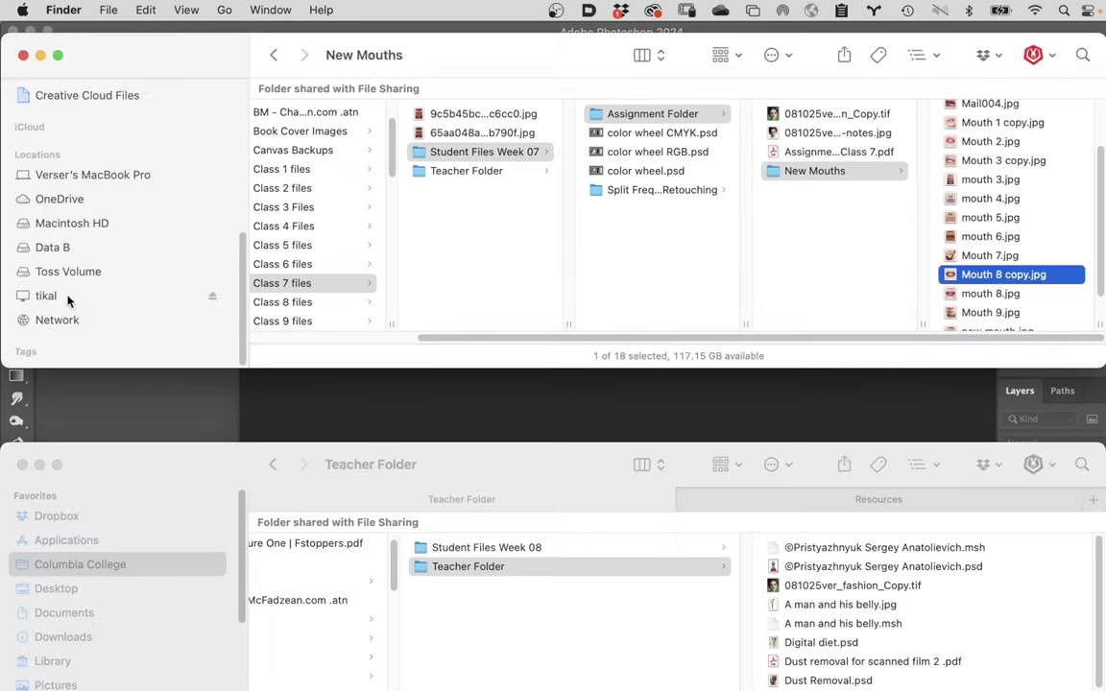
{"action": "left_click", "coordinate": [62, 297]}
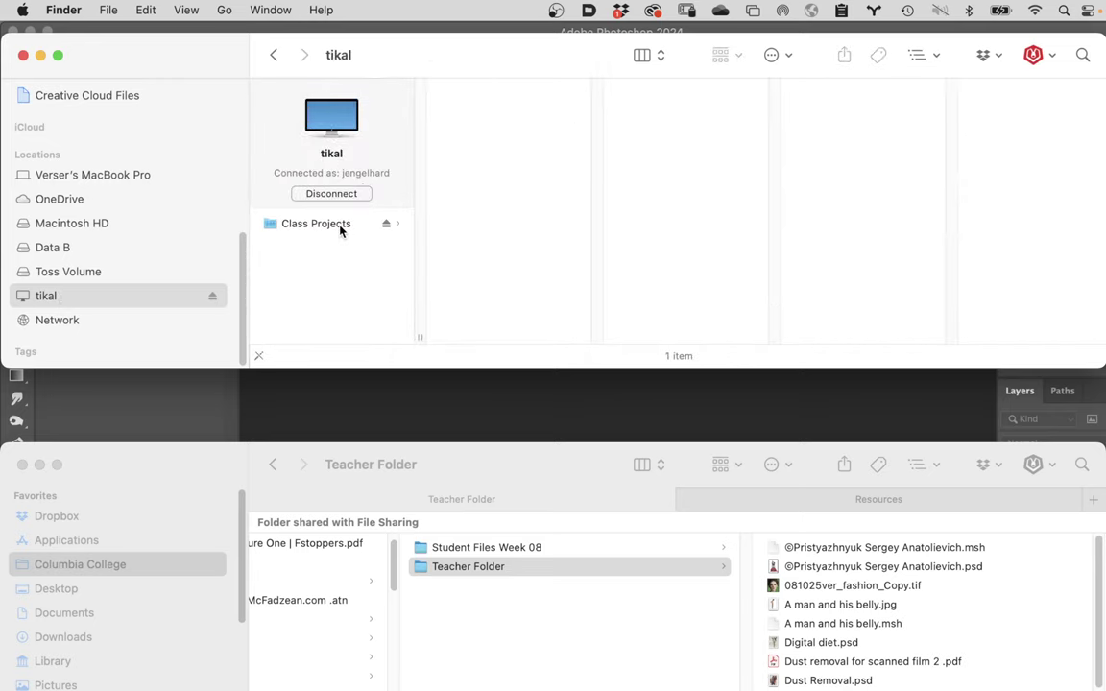
{"action": "left_click", "coordinate": [340, 227]}
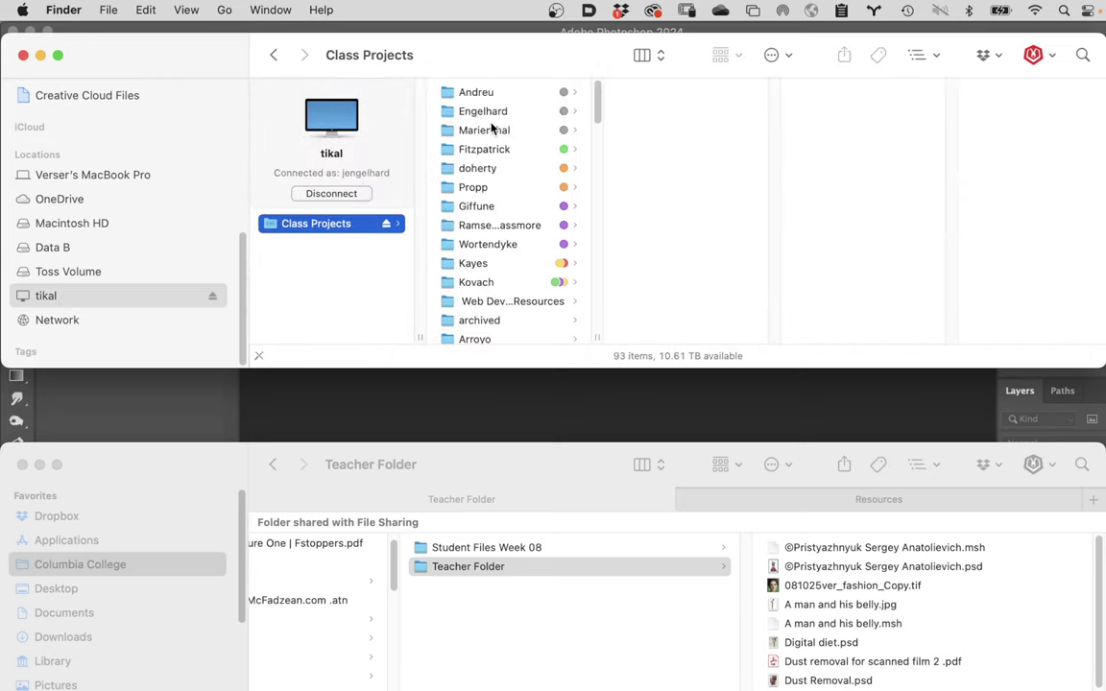
{"action": "left_click", "coordinate": [491, 111]}
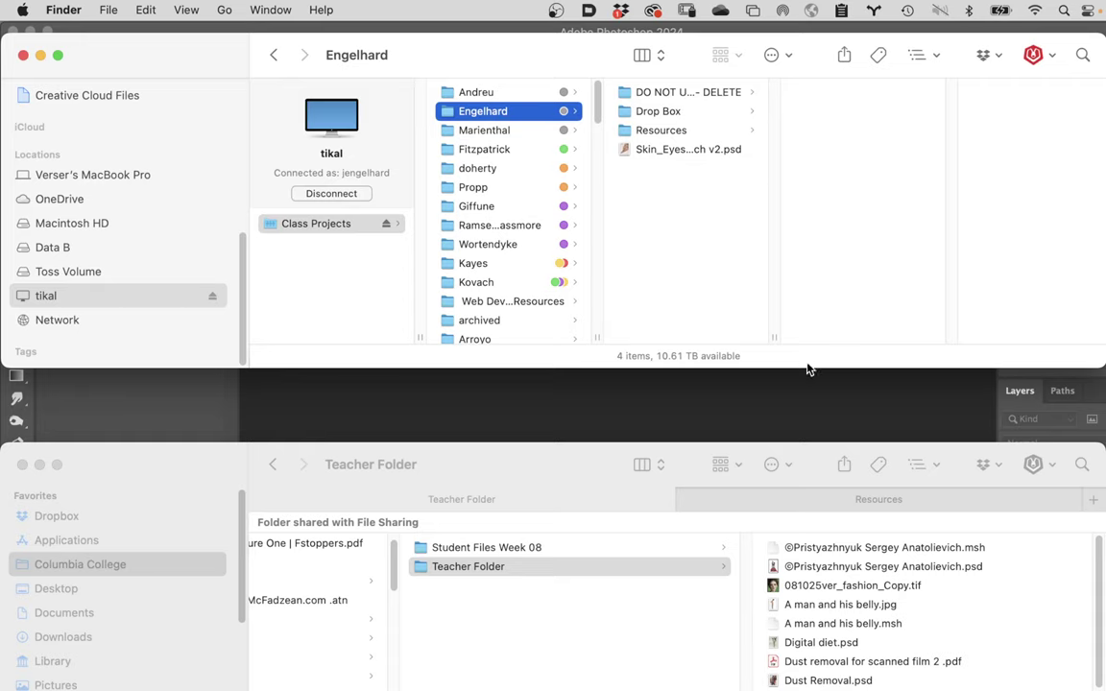
- Copy Skin_Eyes_Retouch v2.psd from the instructor's server folder to Toss Volume, replacing the existing file
{"action": "left_click_drag", "start_coordinate": [773, 331], "coordinate": [956, 317]}
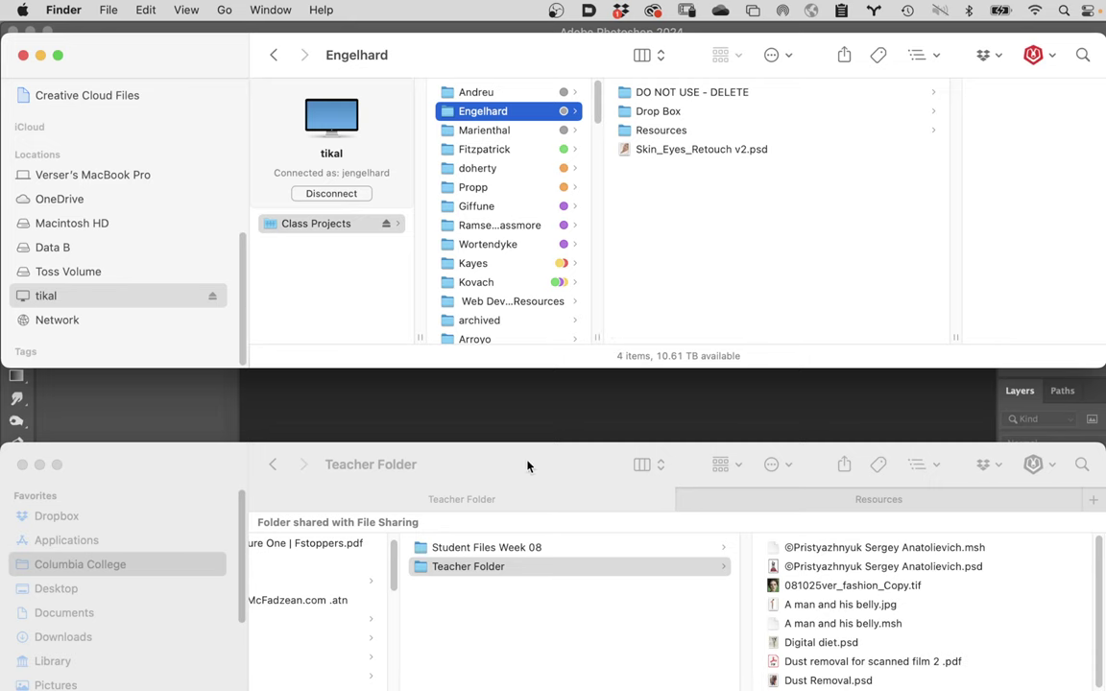
{"action": "left_click_drag", "start_coordinate": [559, 464], "coordinate": [597, 410]}
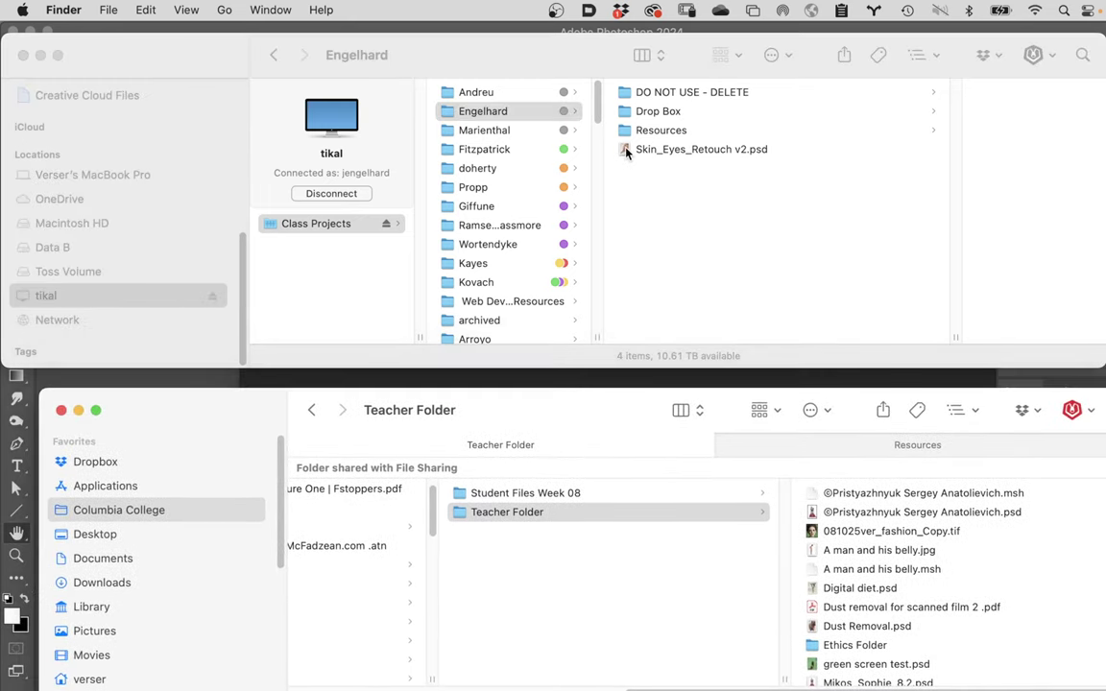
{"action": "left_click_drag", "start_coordinate": [626, 153], "coordinate": [119, 278]}
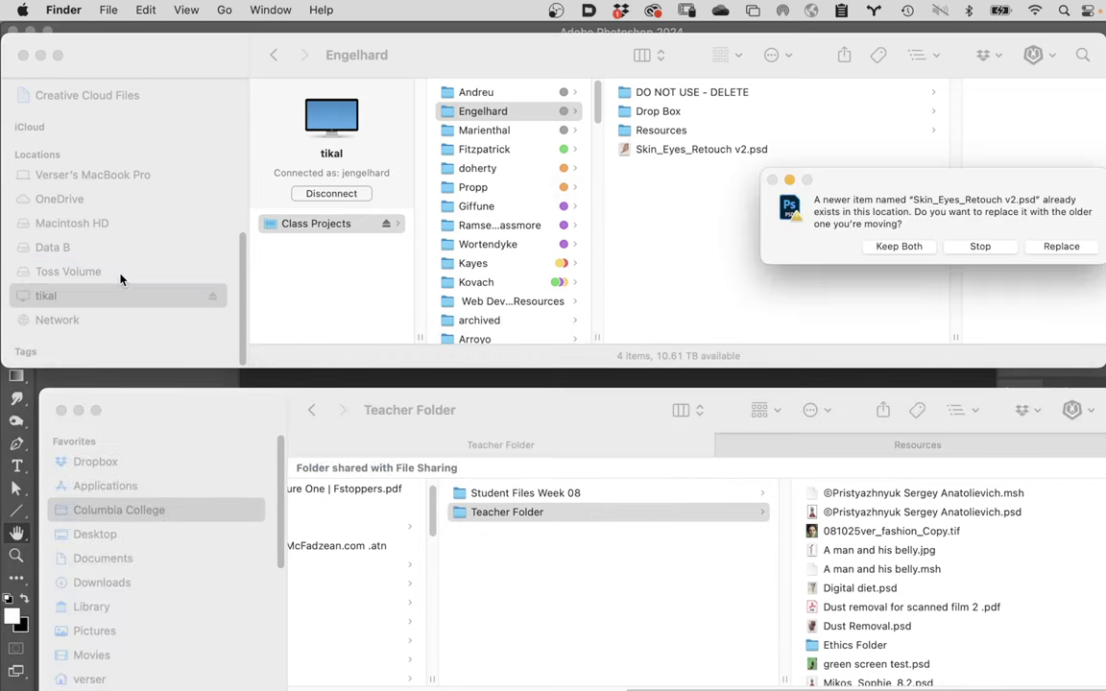
{"action": "left_click", "coordinate": [1060, 246]}
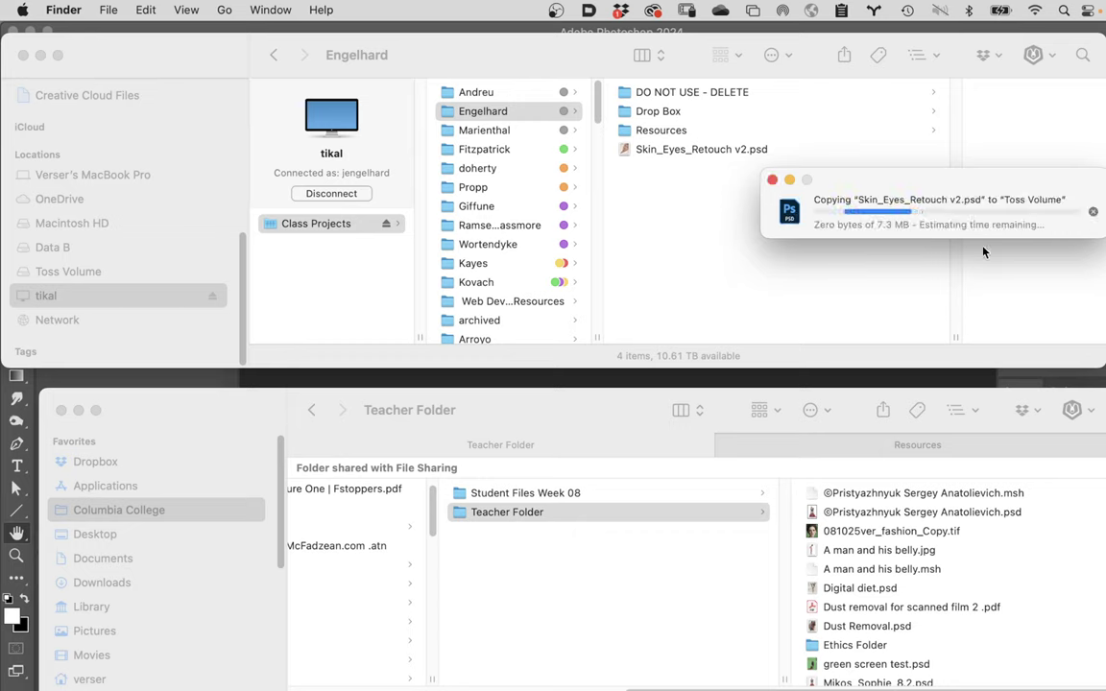
- Open Skin_Eyes_Retouch v2.psd from Toss Volume in Photoshop and inspect the cheek skin below the eye at 300%
{"action": "left_click", "coordinate": [89, 271]}
{"action": "left_click", "coordinate": [89, 271]}
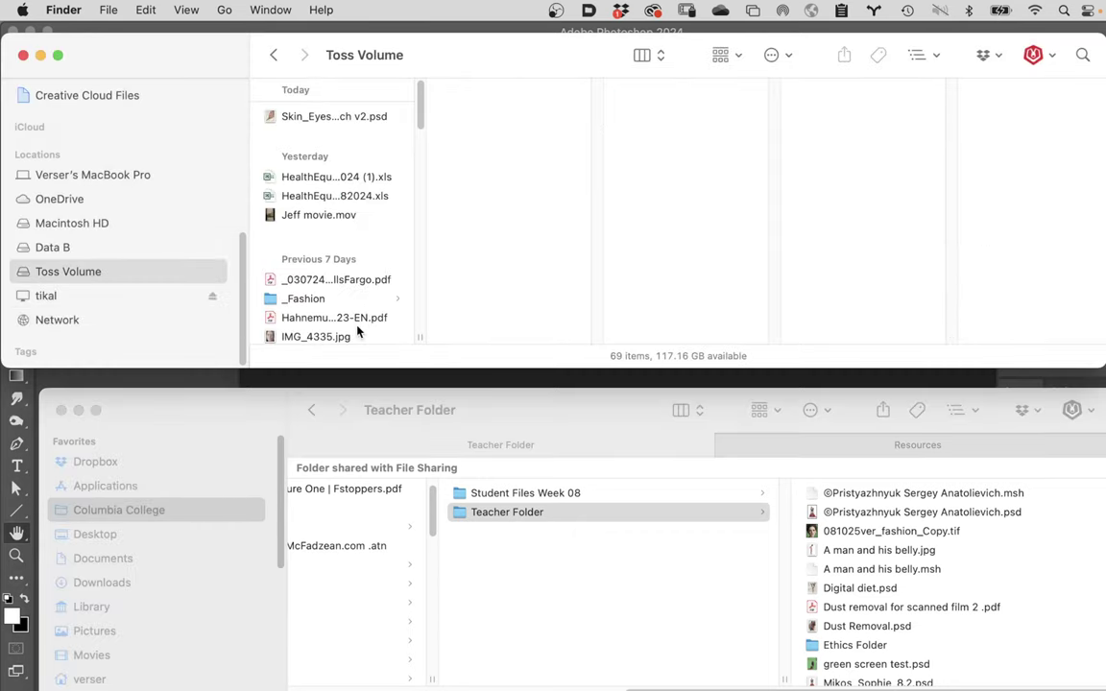
{"action": "double_click", "coordinate": [317, 118]}
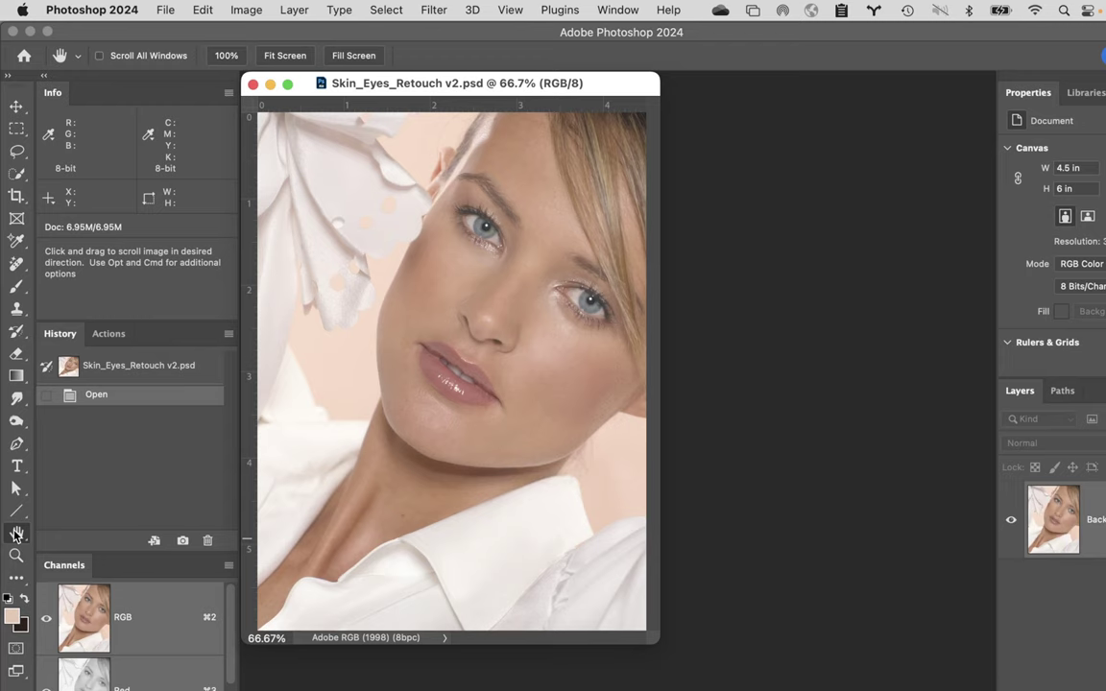
{"action": "scroll", "coordinate": [14, 533], "scroll_direction": "up", "scroll_amount": 2}
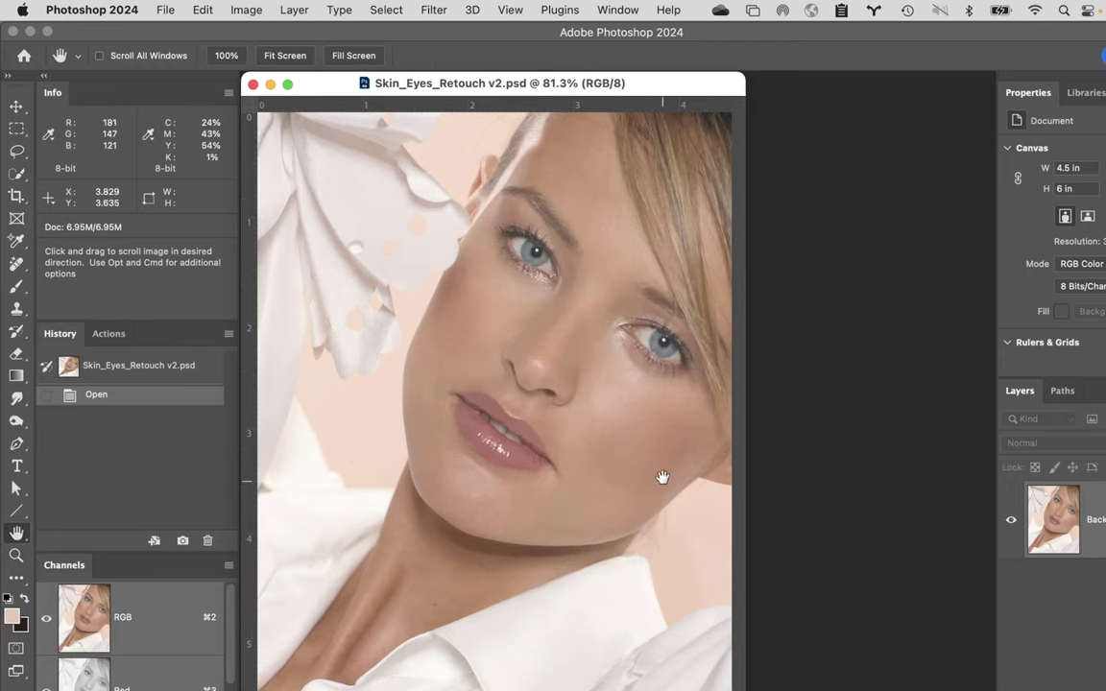
{"action": "left_click", "coordinate": [595, 371], "text": "super"}
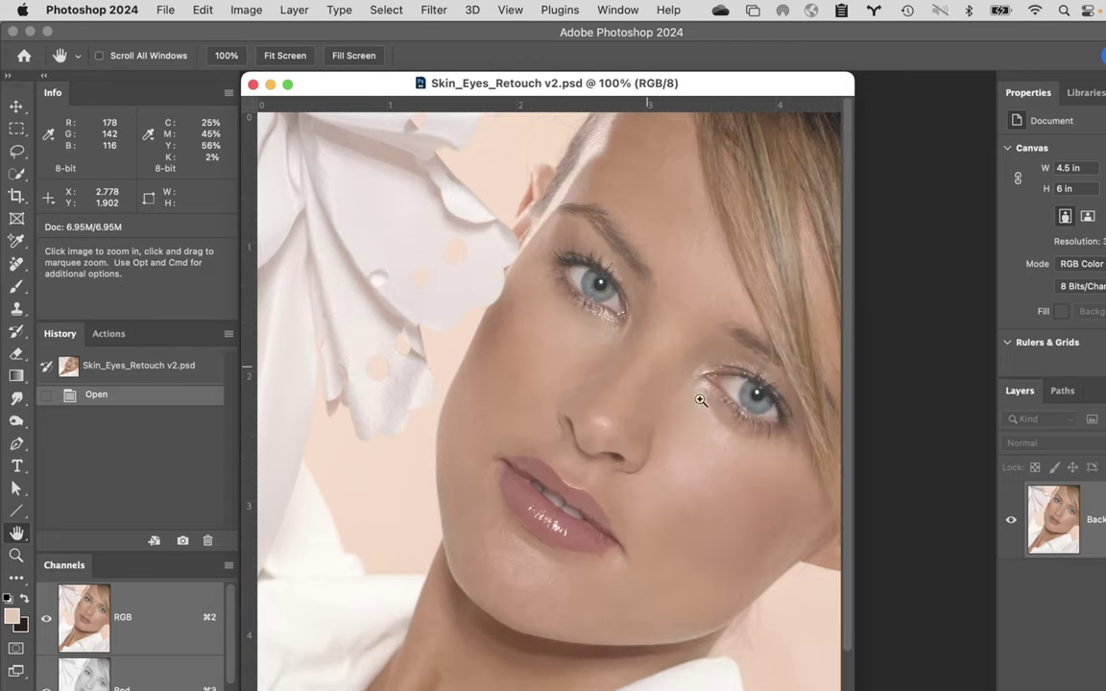
{"action": "left_click", "coordinate": [687, 469], "text": "super"}
{"action": "left_click", "coordinate": [671, 461], "text": "super"}
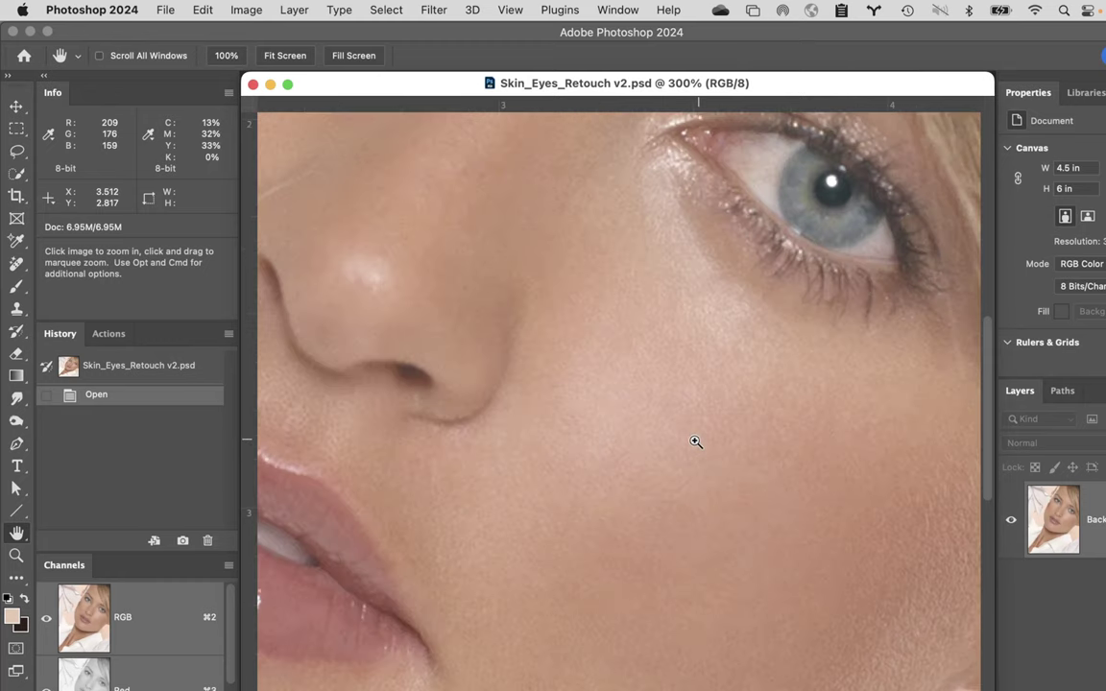
- Add a Curves adjustment layer above the portrait and apply the Medium Contrast preset
{"action": "left_click_drag", "start_coordinate": [623, 432], "coordinate": [750, 575]}
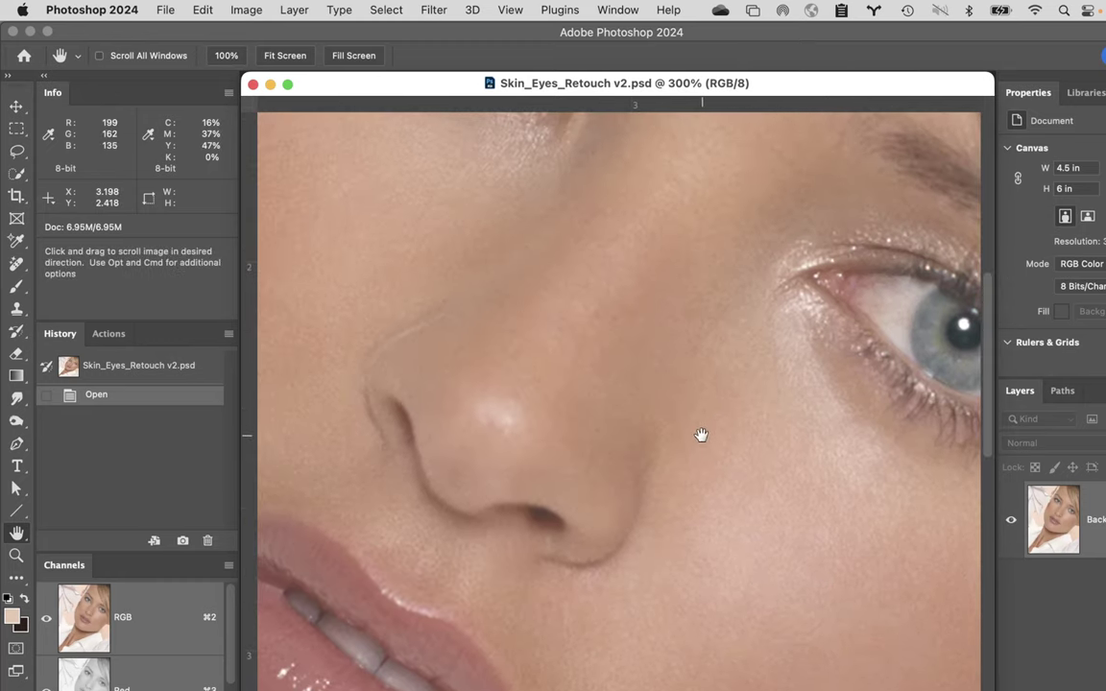
{"action": "left_click_drag", "start_coordinate": [701, 437], "coordinate": [755, 466]}
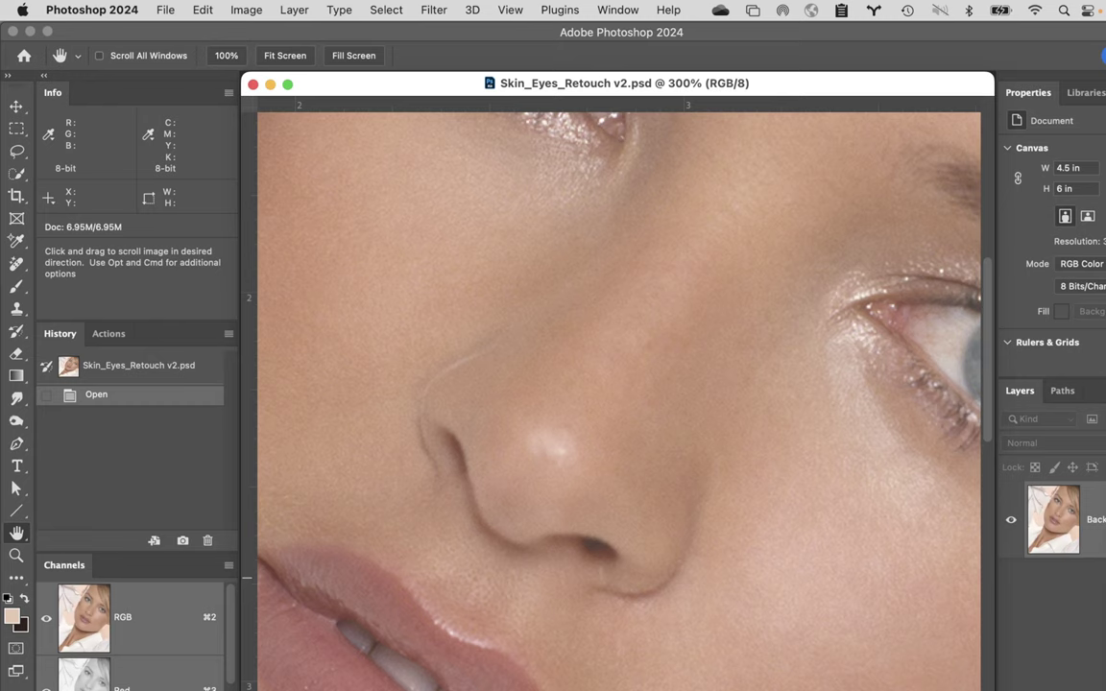
{"action": "key", "text": "super+m"}
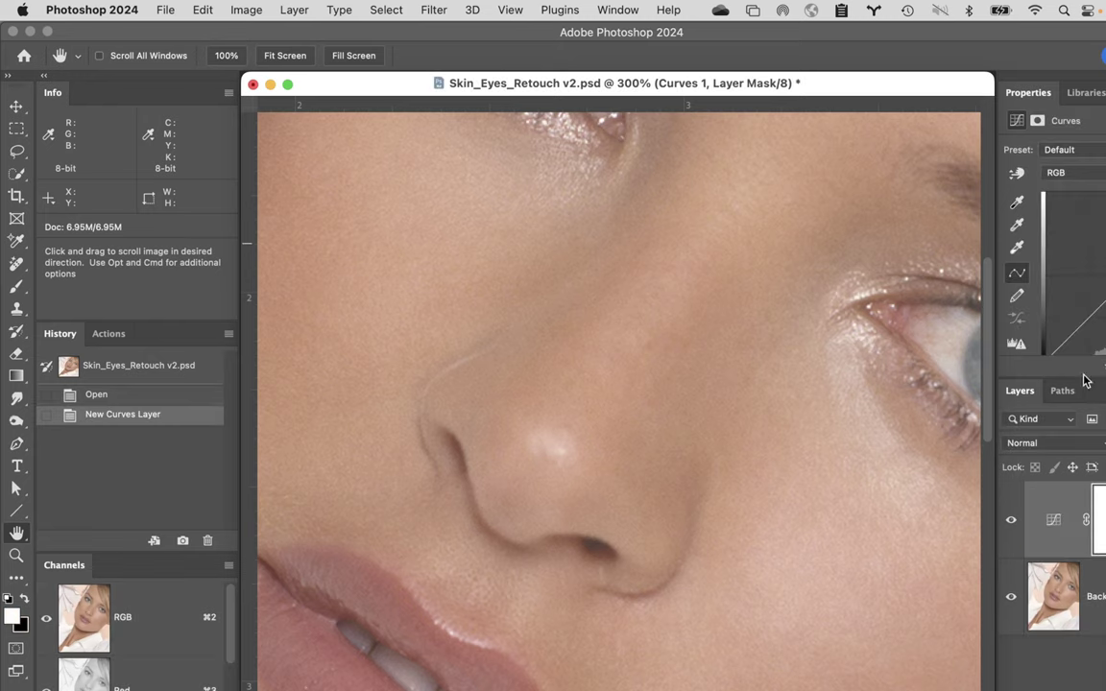
{"action": "left_click_drag", "start_coordinate": [1085, 376], "coordinate": [1085, 442]}
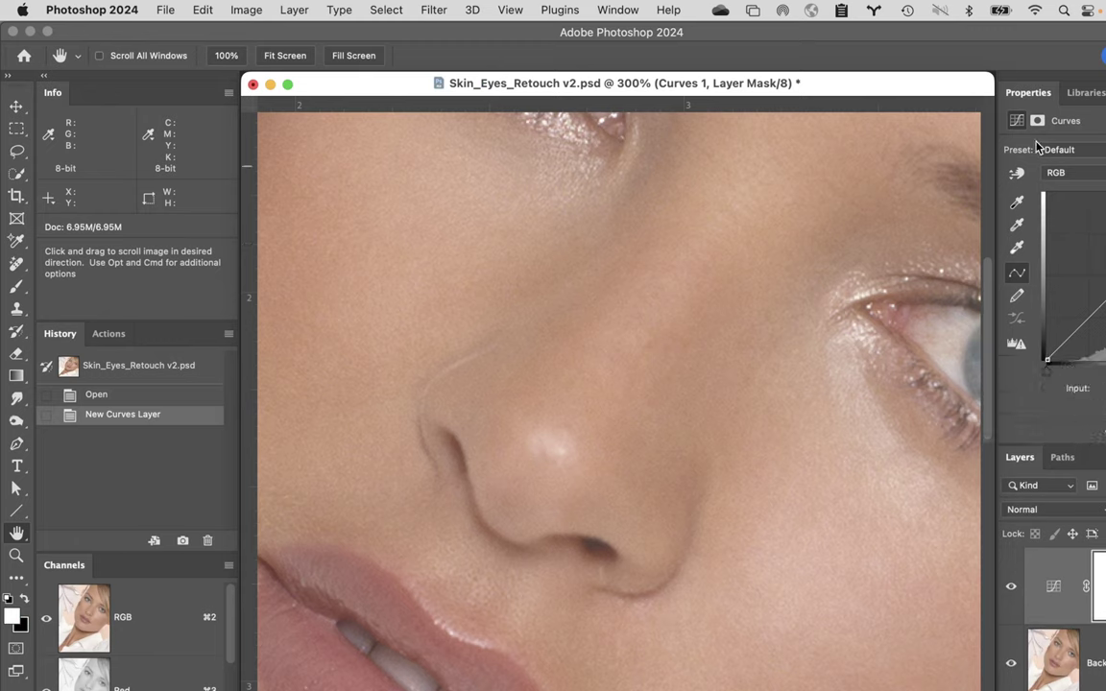
{"action": "left_click", "coordinate": [1099, 151]}
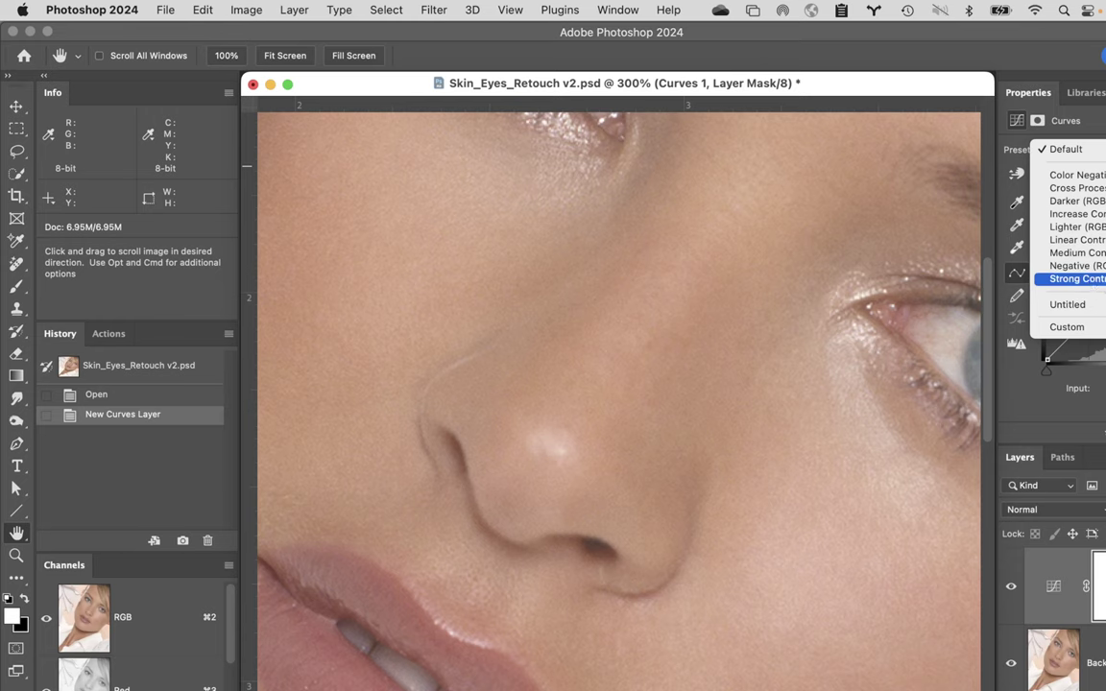
{"action": "left_click", "coordinate": [1075, 252]}
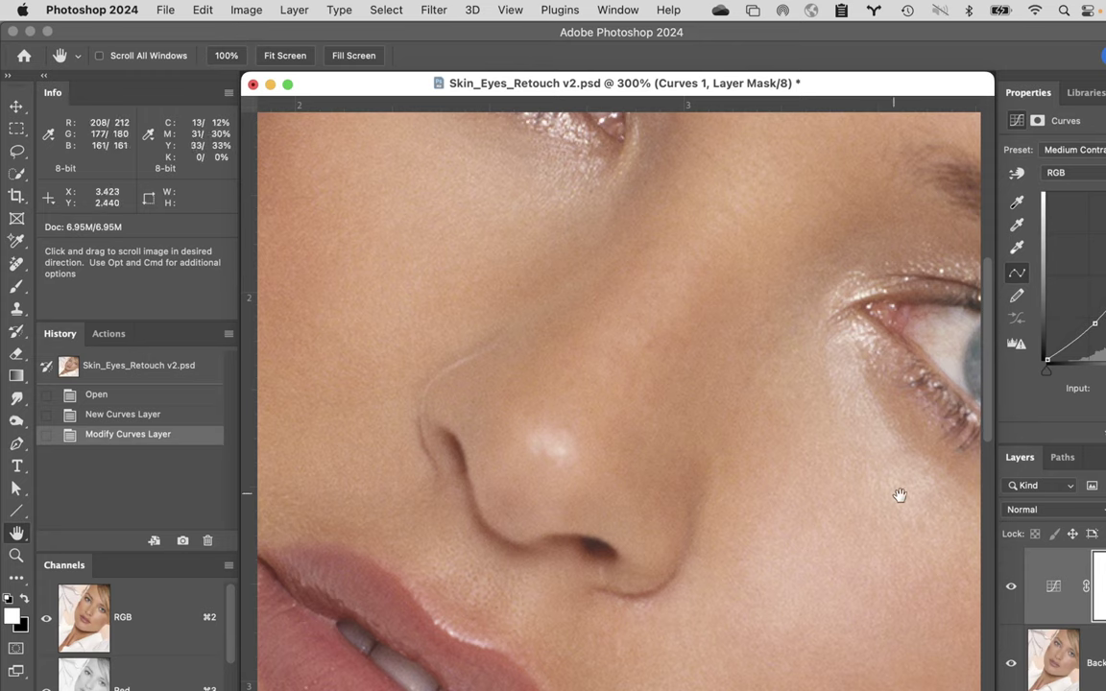
- Compare the portrait with and without the Curves adjustment, close up and with the whole face in view
{"action": "left_click", "coordinate": [1010, 588]}
{"action": "left_click", "coordinate": [1011, 587]}
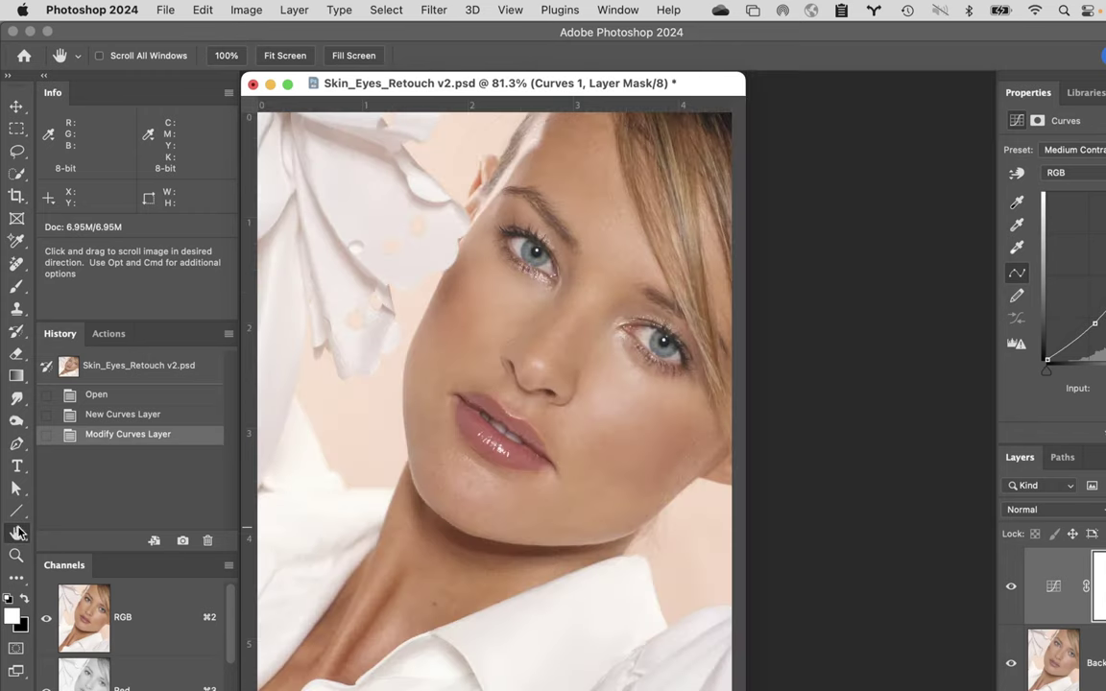
{"action": "double_click", "coordinate": [16, 533]}
{"action": "left_click", "coordinate": [1013, 594]}
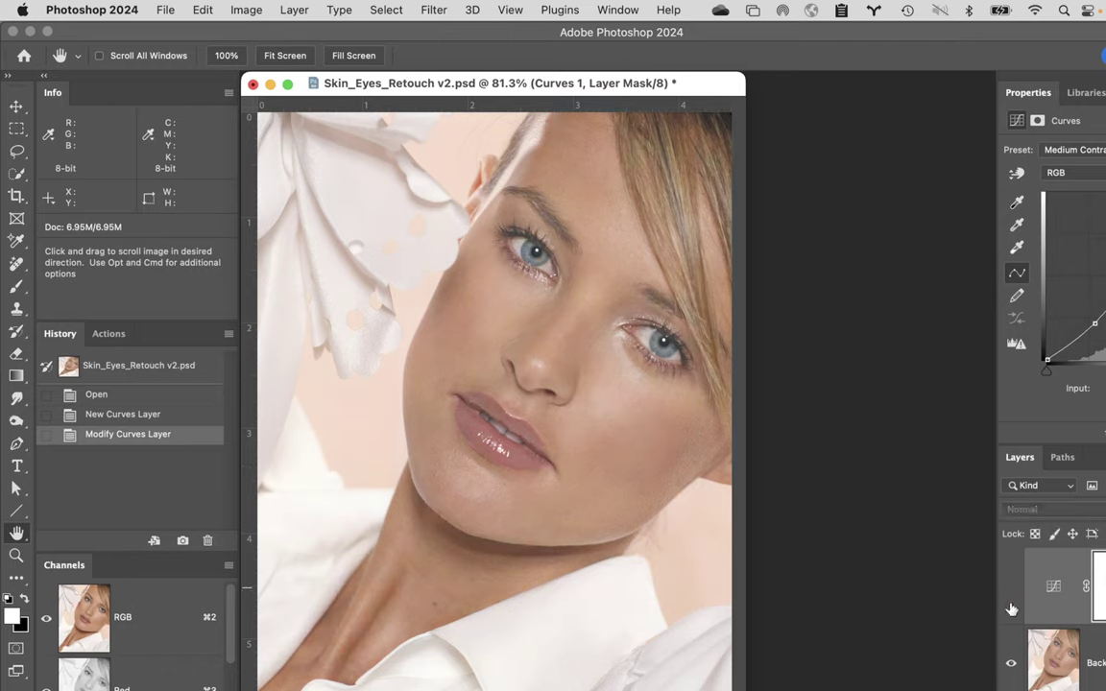
{"action": "left_click", "coordinate": [1012, 597]}
{"action": "left_click", "coordinate": [1013, 600]}
{"action": "left_click", "coordinate": [1012, 597]}
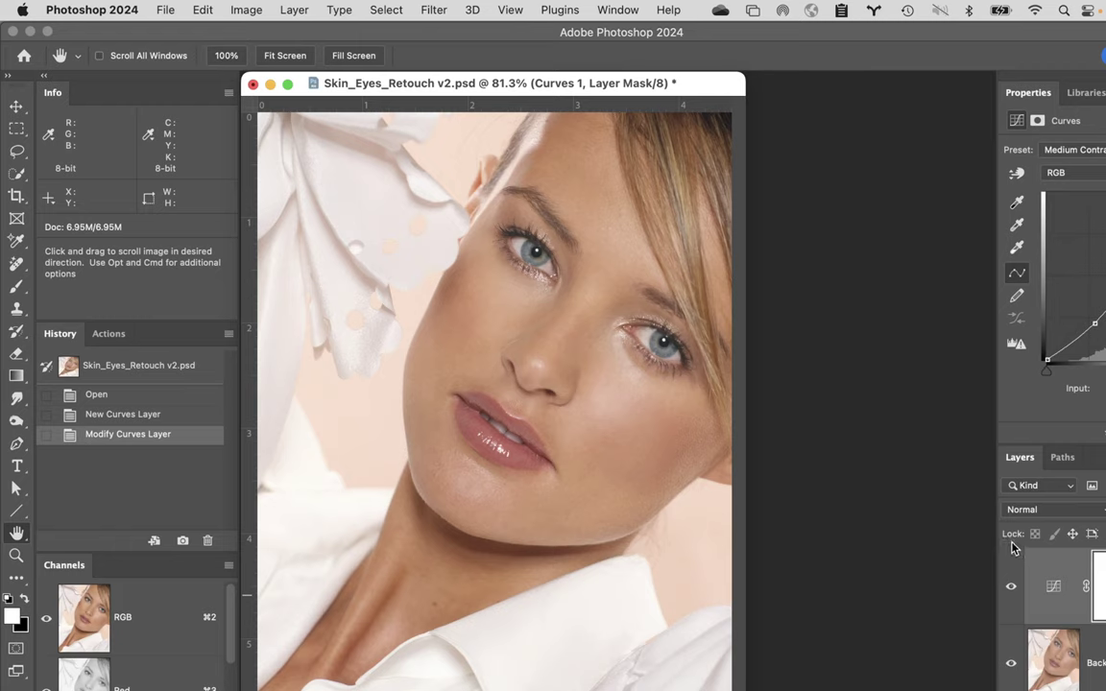
- Set the Curves layer's blend mode to Luminosity and compare the portrait with and without it
{"action": "left_click", "coordinate": [1054, 518]}
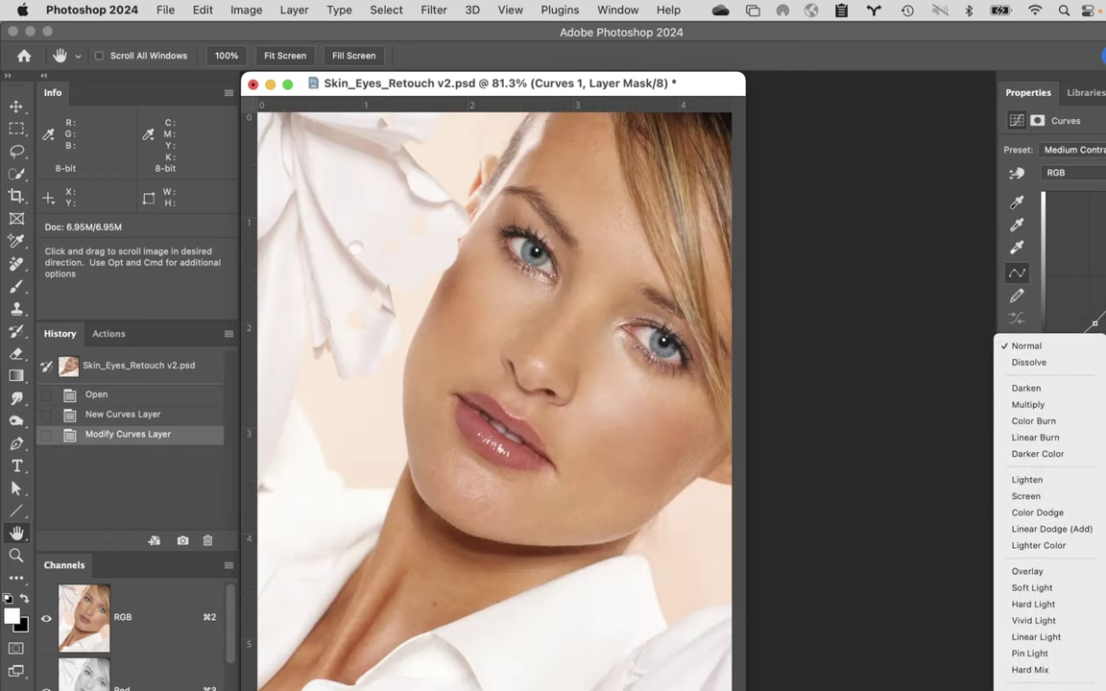
{"action": "left_click", "coordinate": [1036, 687]}
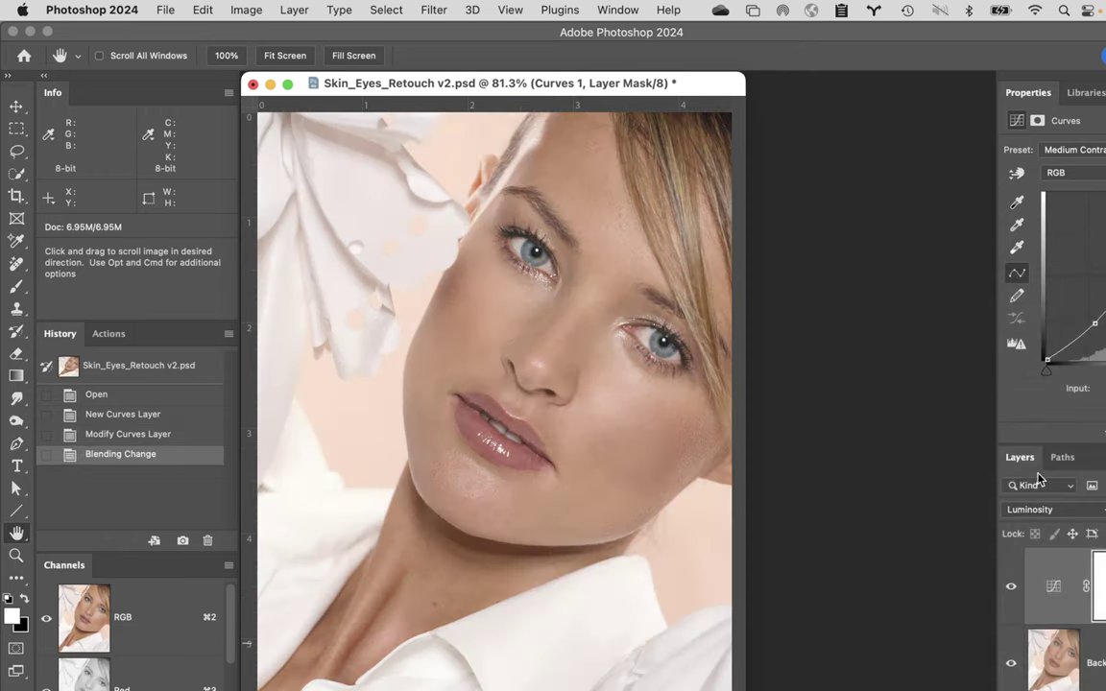
{"action": "left_click", "coordinate": [1012, 588]}
{"action": "left_click", "coordinate": [1012, 588]}
- Save a full-document history snapshot named "contrast curve"
{"action": "left_click", "coordinate": [182, 542]}
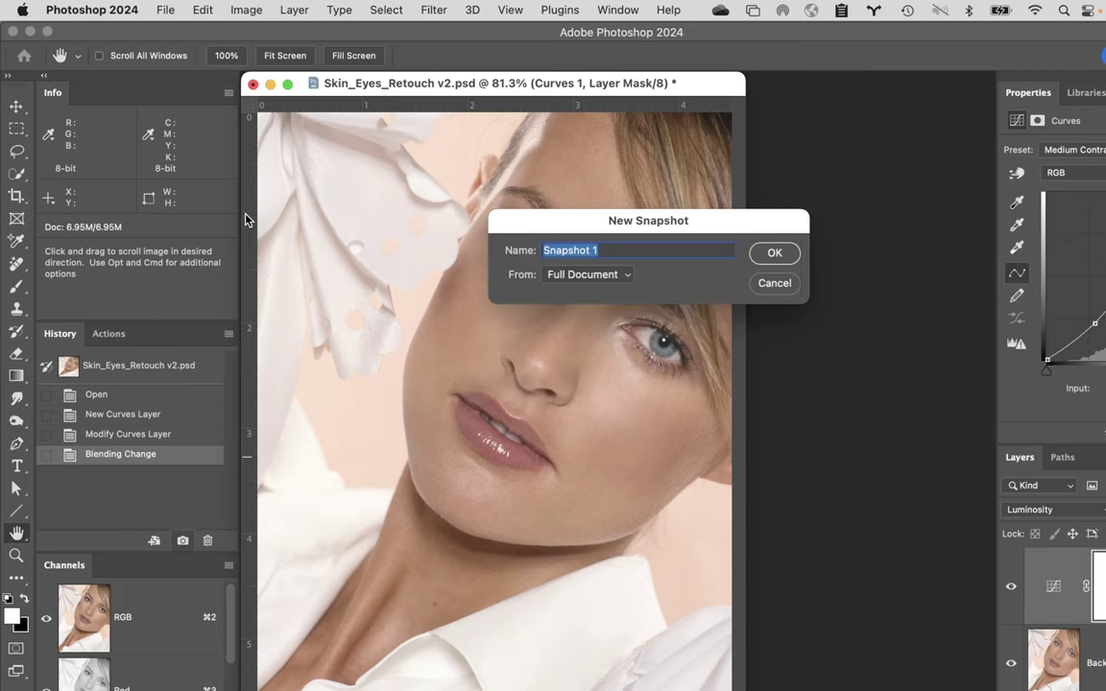
{"action": "type", "text": "contr"}
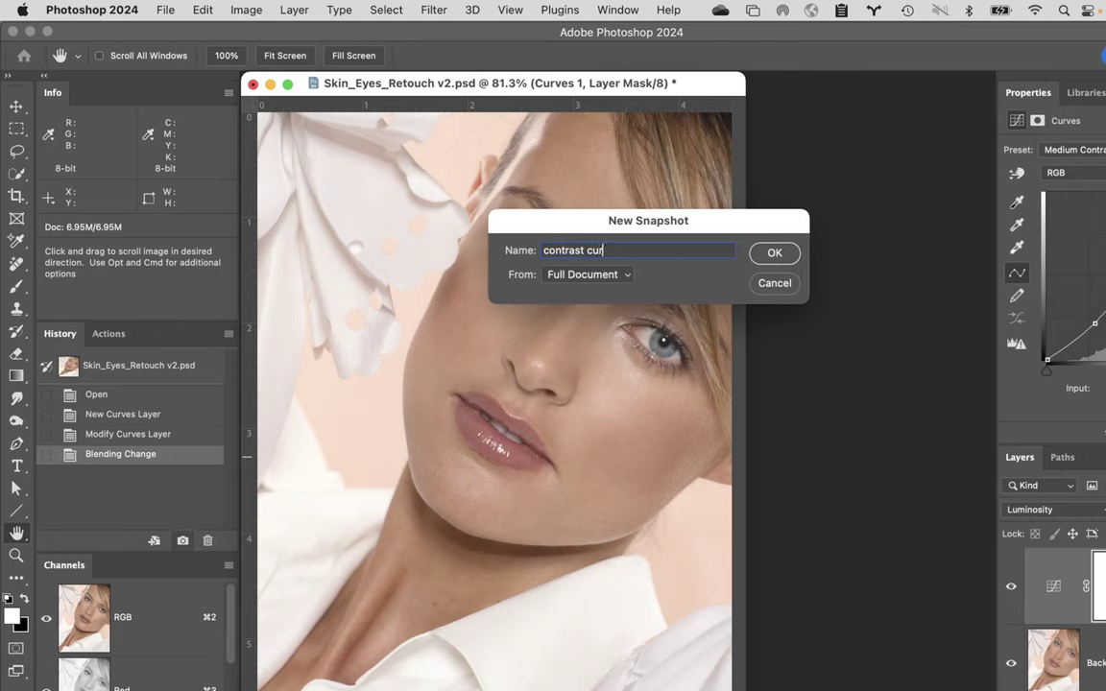
{"action": "key", "text": "Return"}
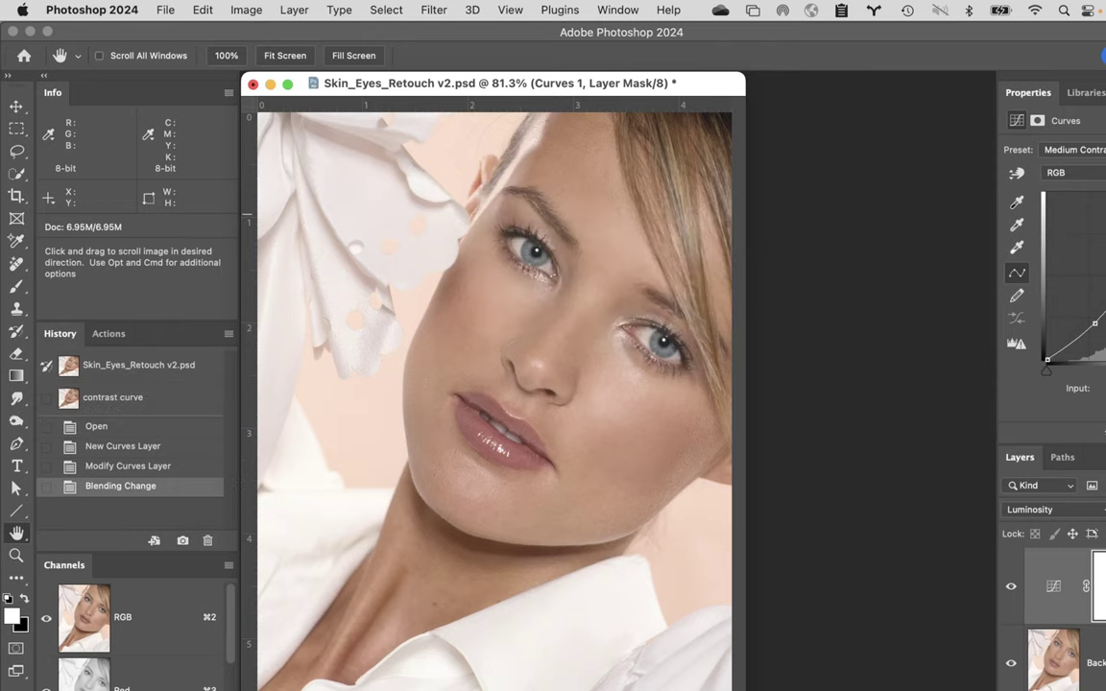
- Hide the Curves layer and copy the Background through its RGB luminosity selection to a new layer named highlights
{"action": "left_click", "coordinate": [1010, 585]}
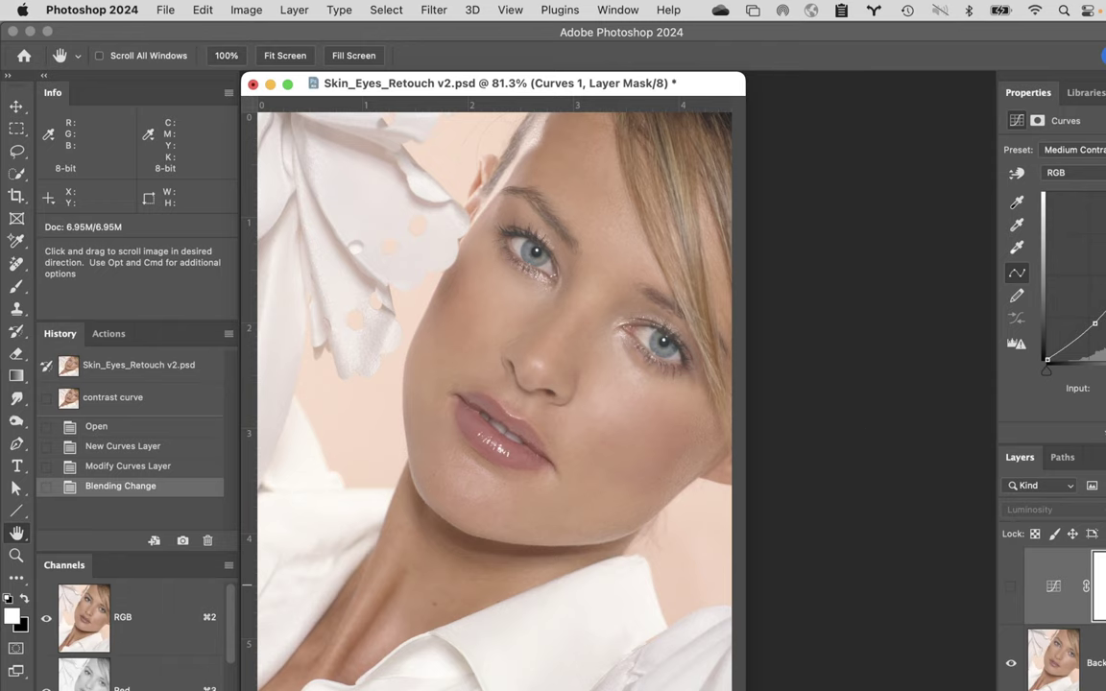
{"action": "left_click", "coordinate": [1078, 665]}
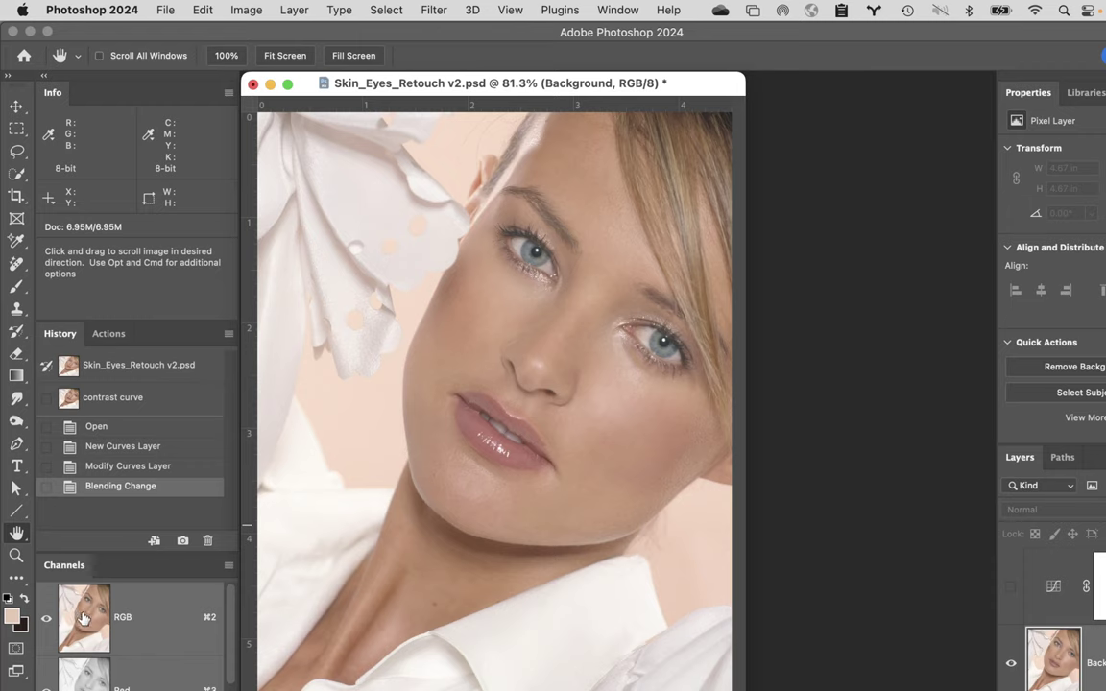
{"action": "scroll", "coordinate": [207, 595], "scroll_direction": "down", "scroll_amount": 2}
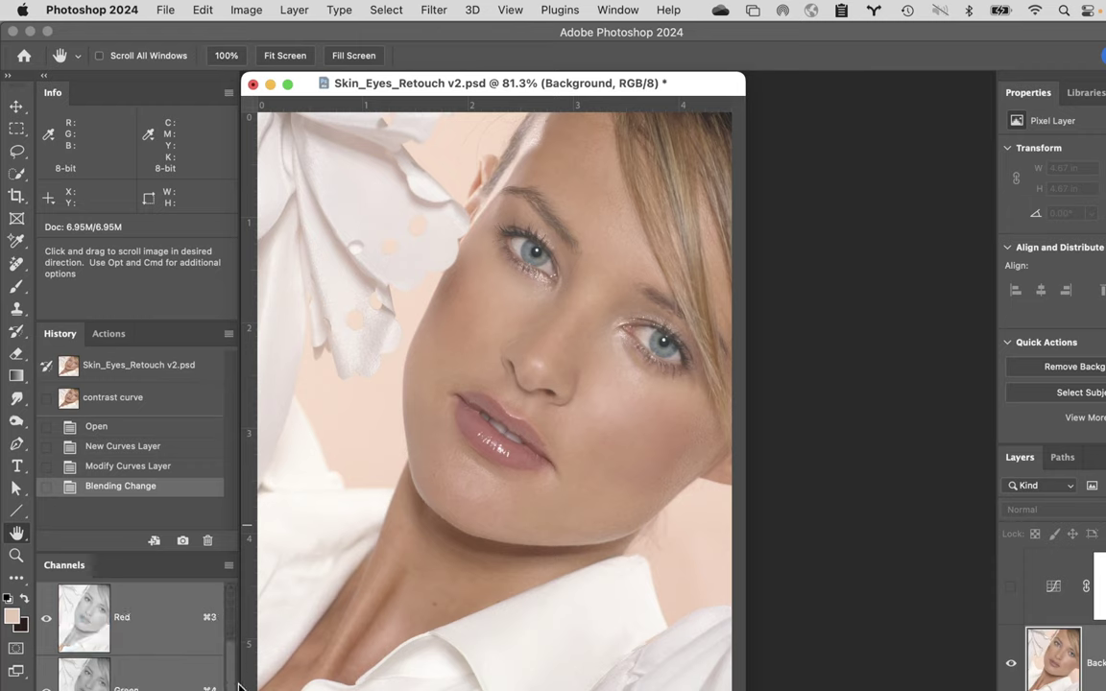
{"action": "scroll", "coordinate": [236, 687], "scroll_direction": "up", "scroll_amount": 1}
{"action": "scroll", "coordinate": [211, 600], "scroll_direction": "up", "scroll_amount": 1}
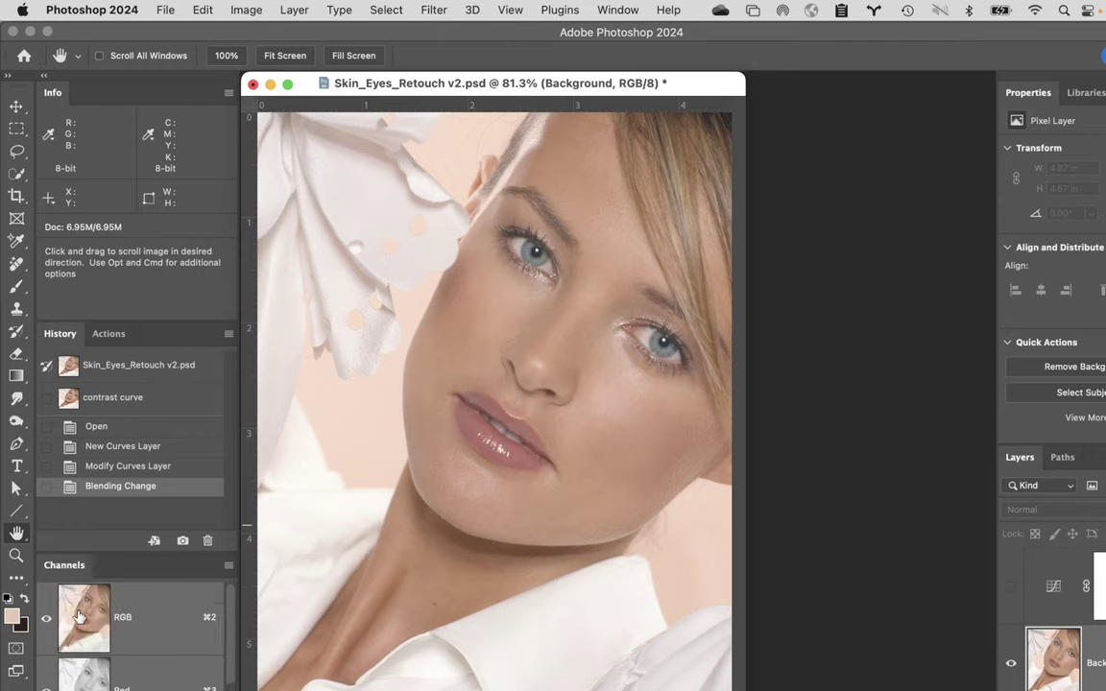
{"action": "left_click", "coordinate": [82, 615], "text": "super"}
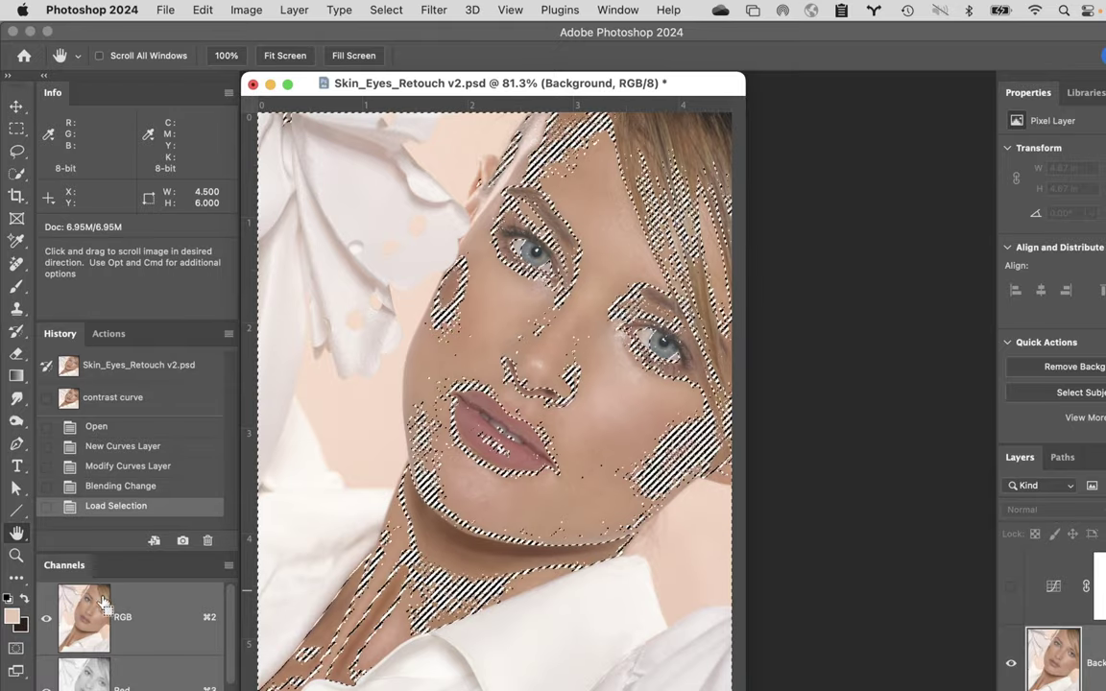
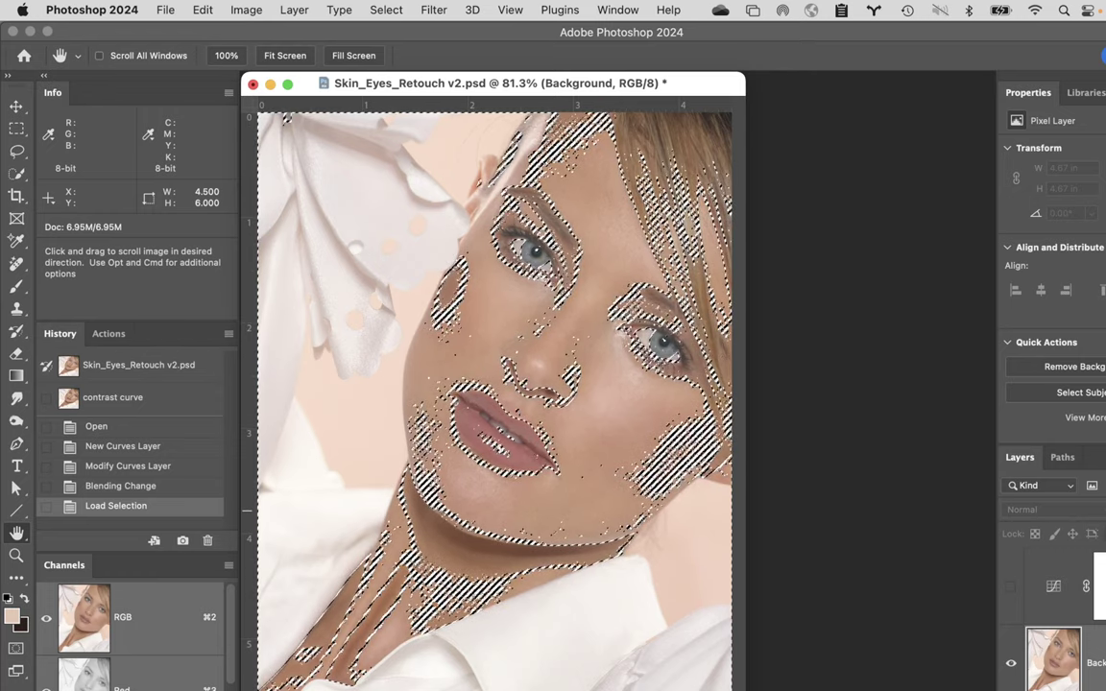
{"action": "key", "text": "super+j"}
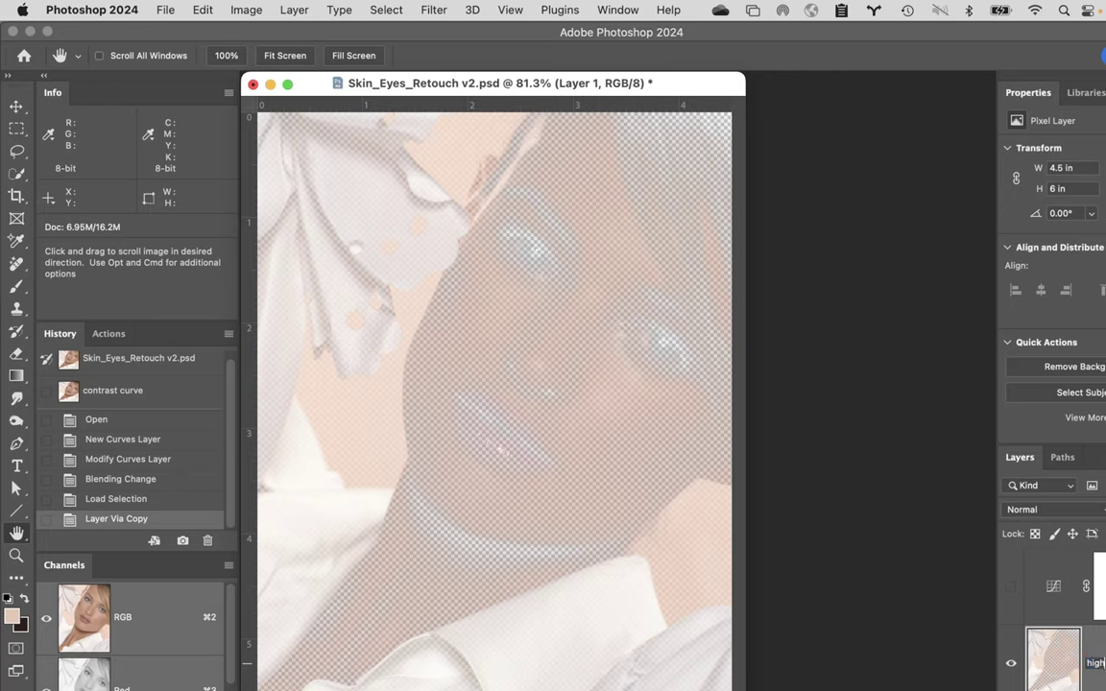
{"action": "key", "text": "Return"}
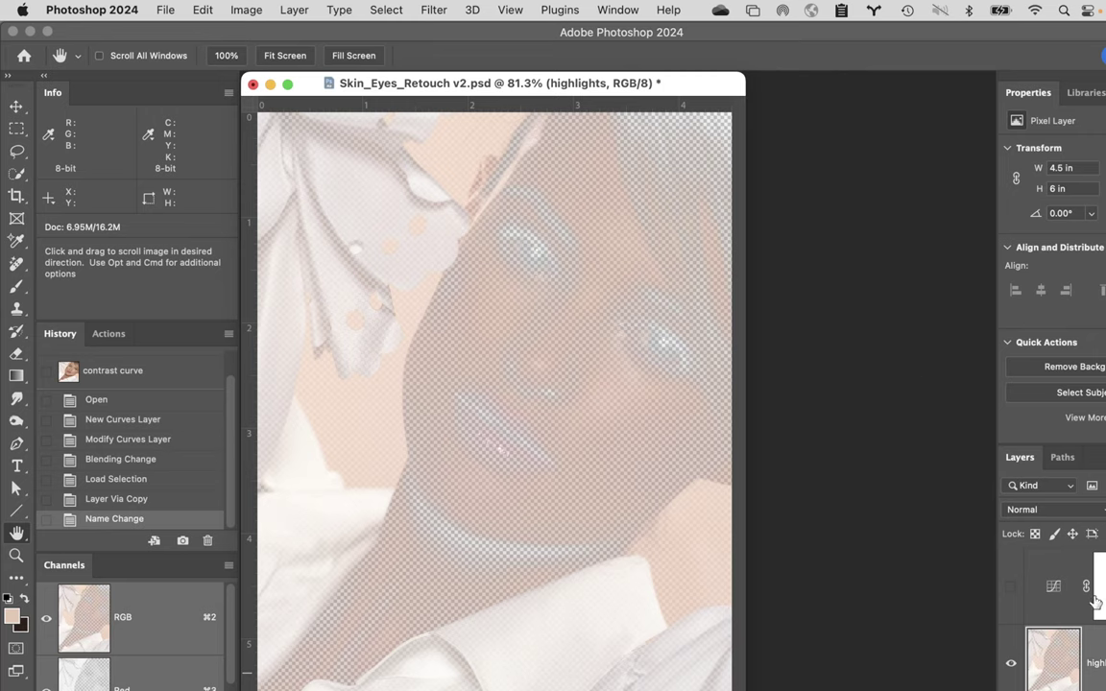
- Hide the highlights layer, show the Background, and load its RGB luminosity as a selection
{"action": "left_click", "coordinate": [1011, 665]}
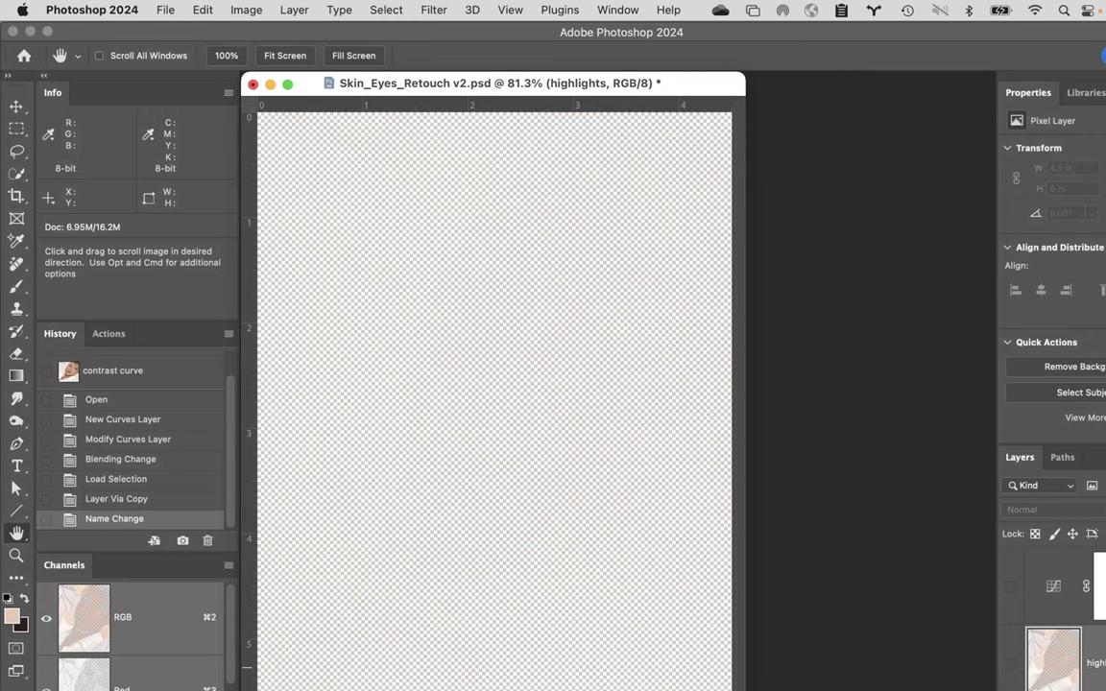
{"action": "key", "text": "alt+bracketleft"}
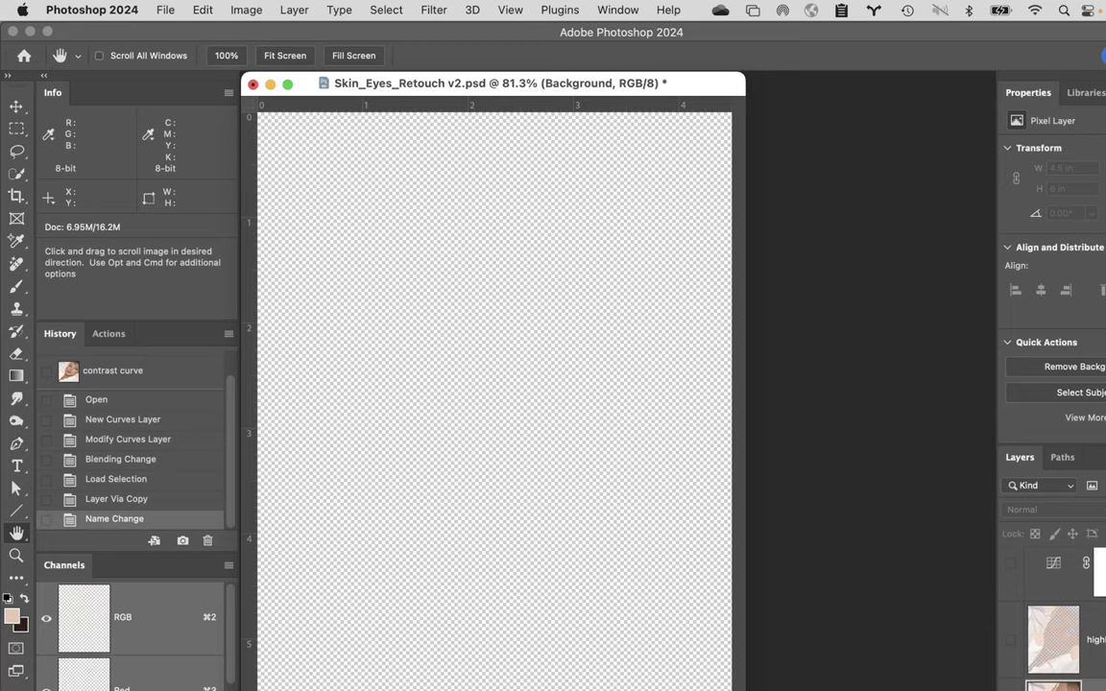
{"action": "key", "text": "super+comma"}
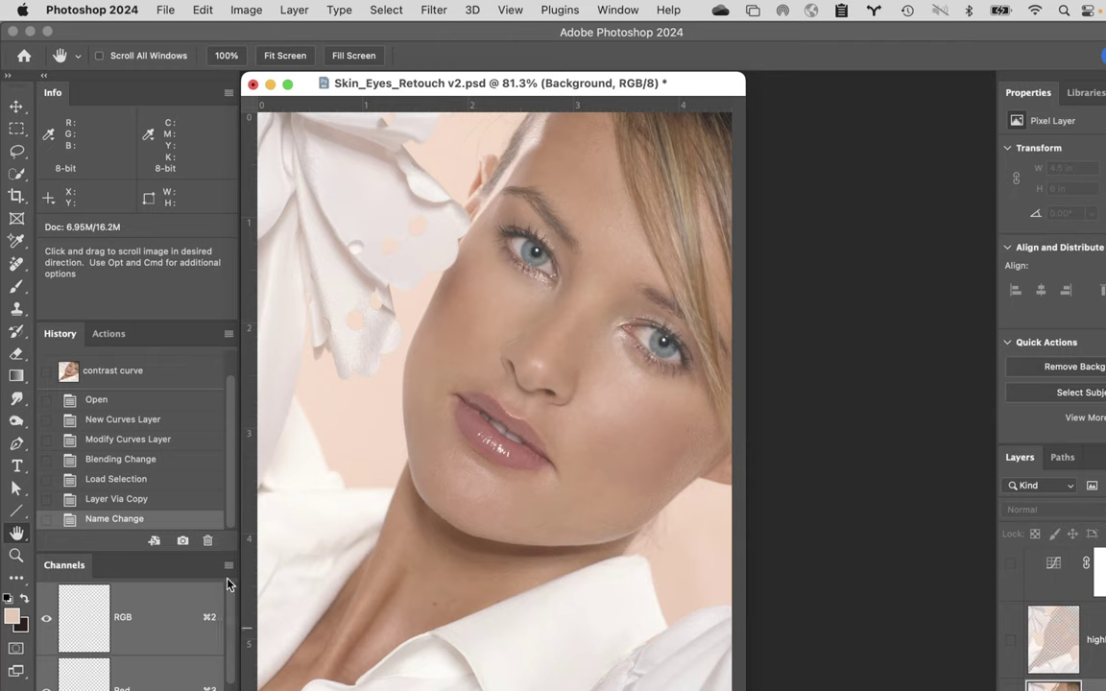
{"action": "left_click", "coordinate": [88, 613], "text": "super"}
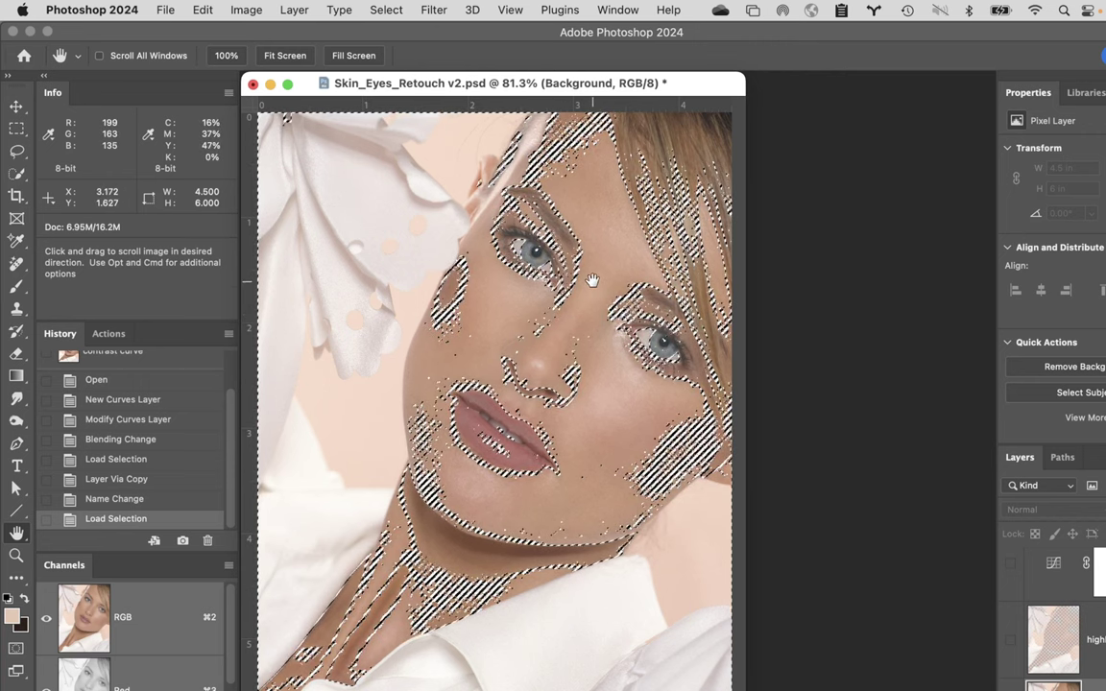
- Inverse the luminosity selection, copy the Background's darker tones to a new layer named shadows, and hide the Background
{"action": "key", "text": "super+i"}
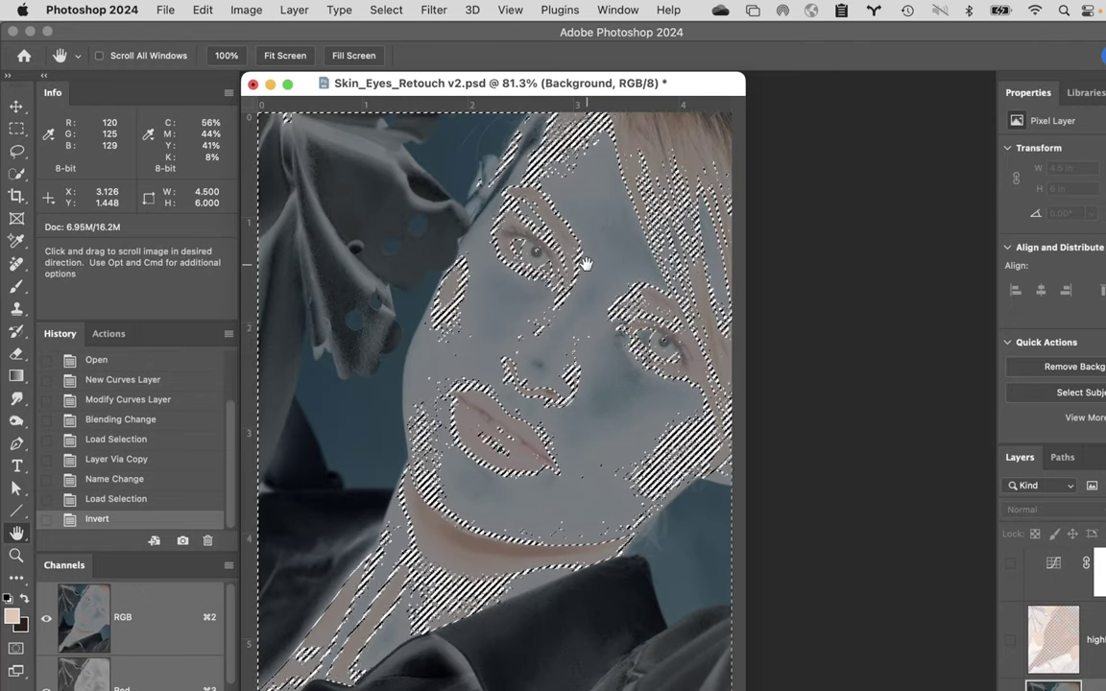
{"action": "key", "text": "super+z"}
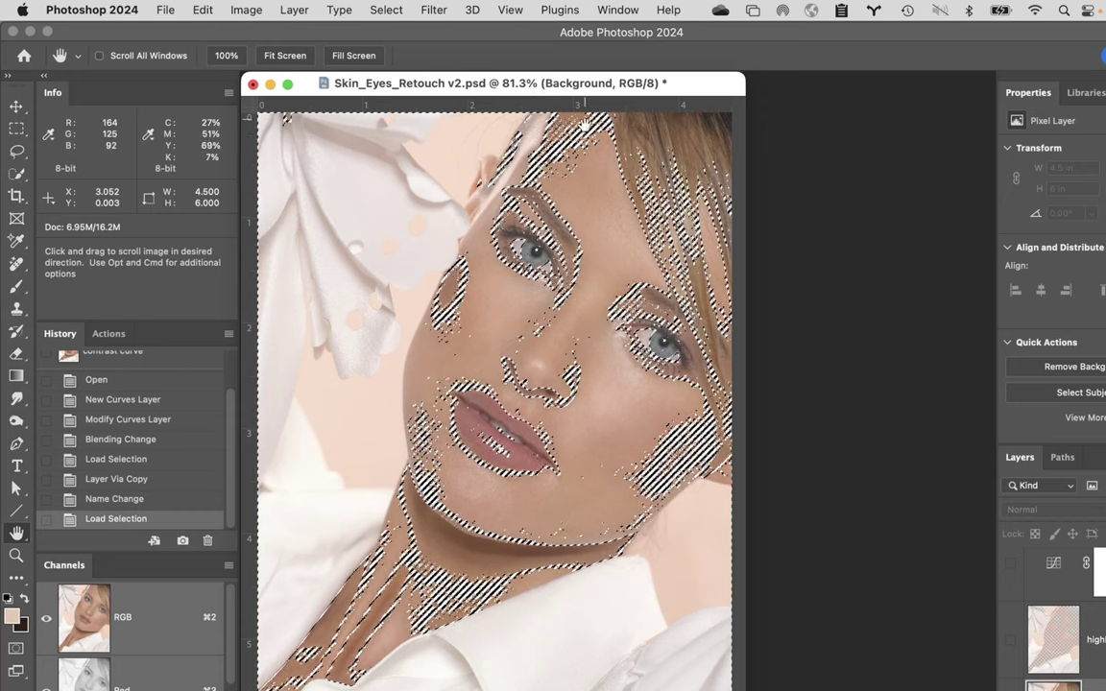
{"action": "left_click", "coordinate": [386, 10]}
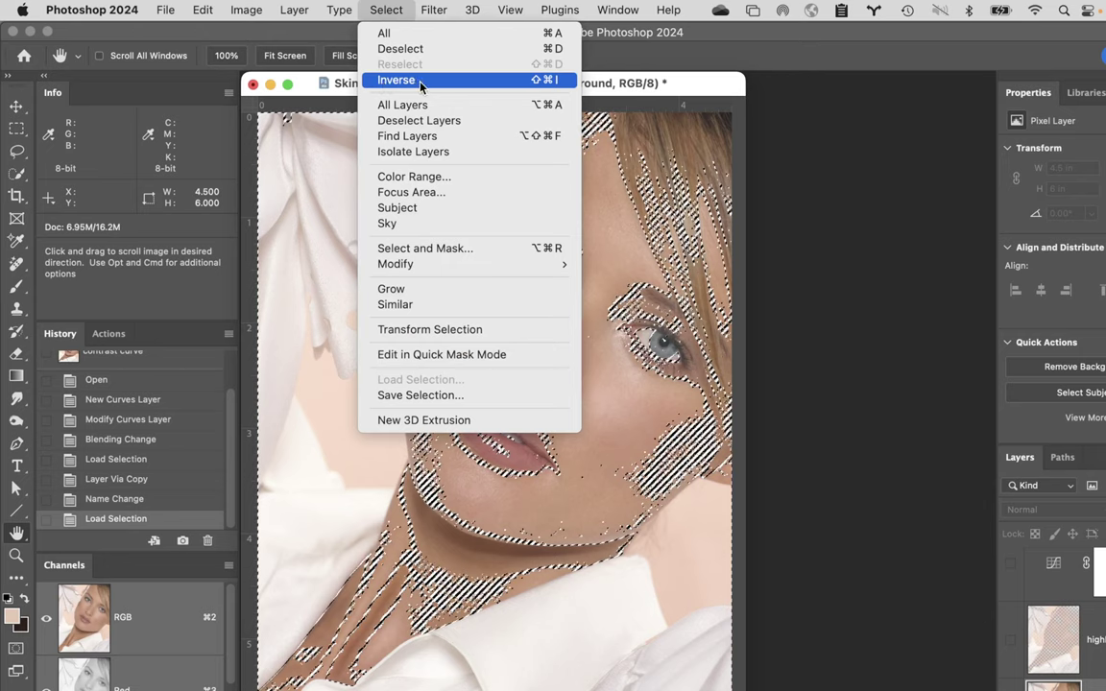
{"action": "left_click", "coordinate": [451, 81]}
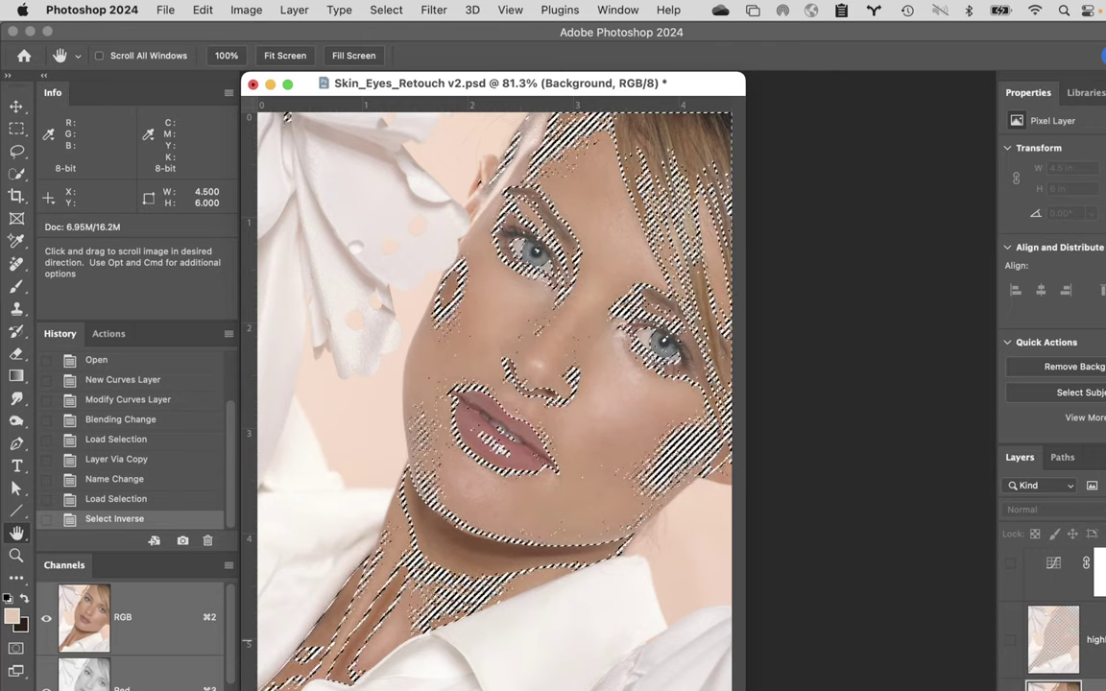
{"action": "key", "text": "super+j"}
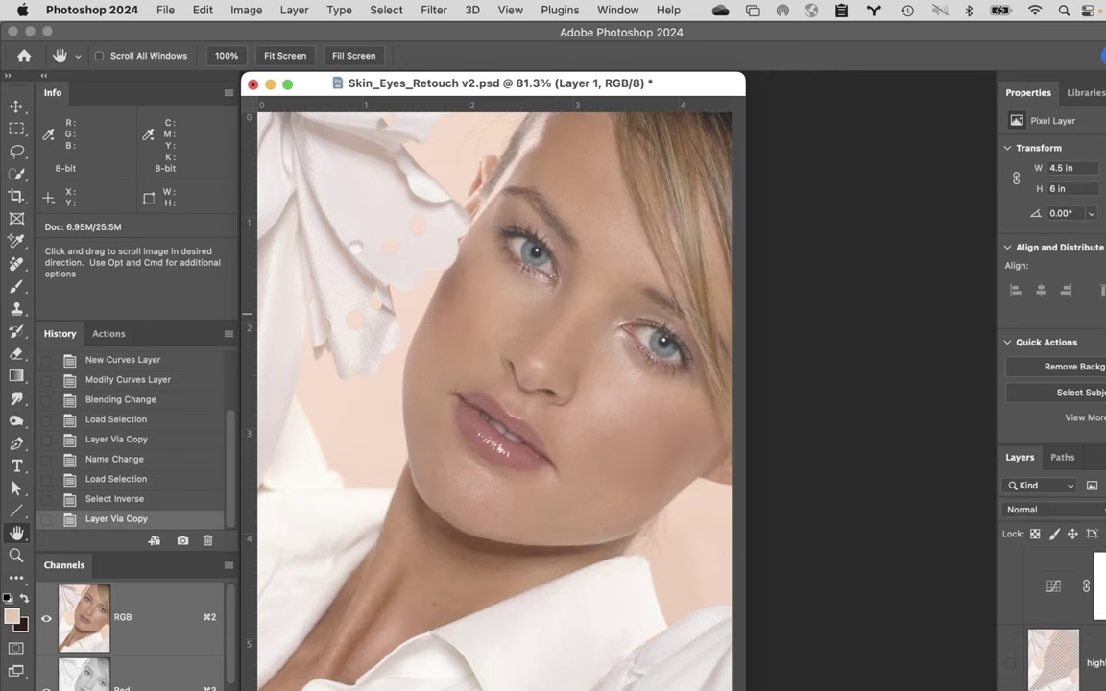
{"action": "scroll", "coordinate": [1056, 615], "scroll_direction": "down", "scroll_amount": 2}
{"action": "left_click", "coordinate": [1011, 687]}
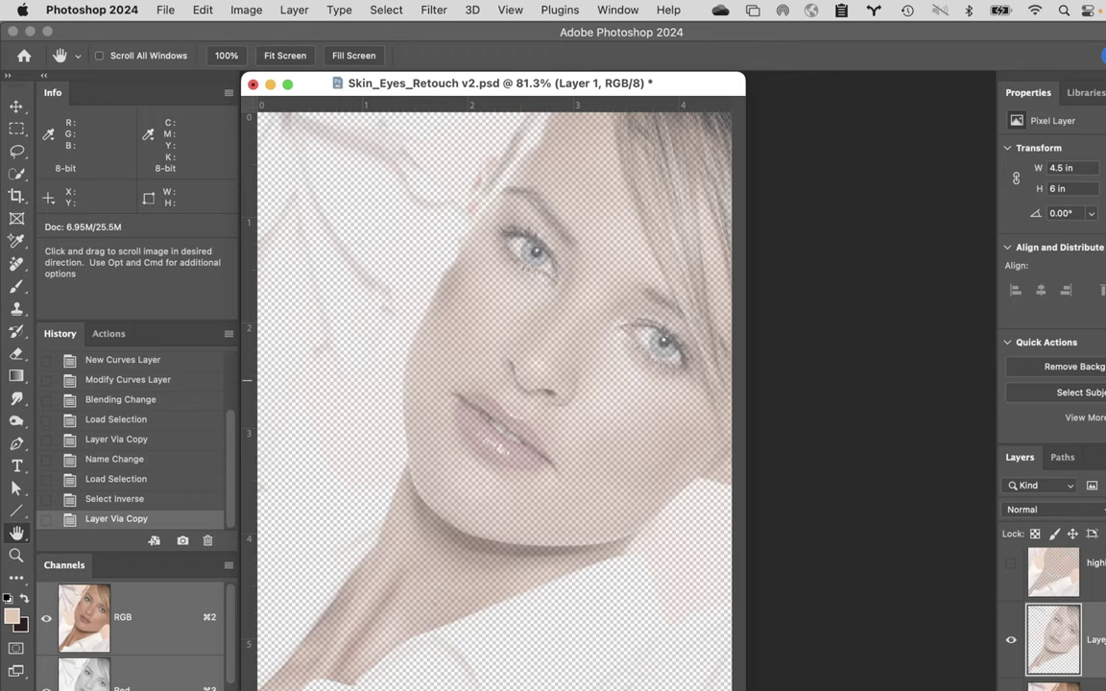
{"action": "type", "text": "shad"}
{"action": "key", "text": "Return"}
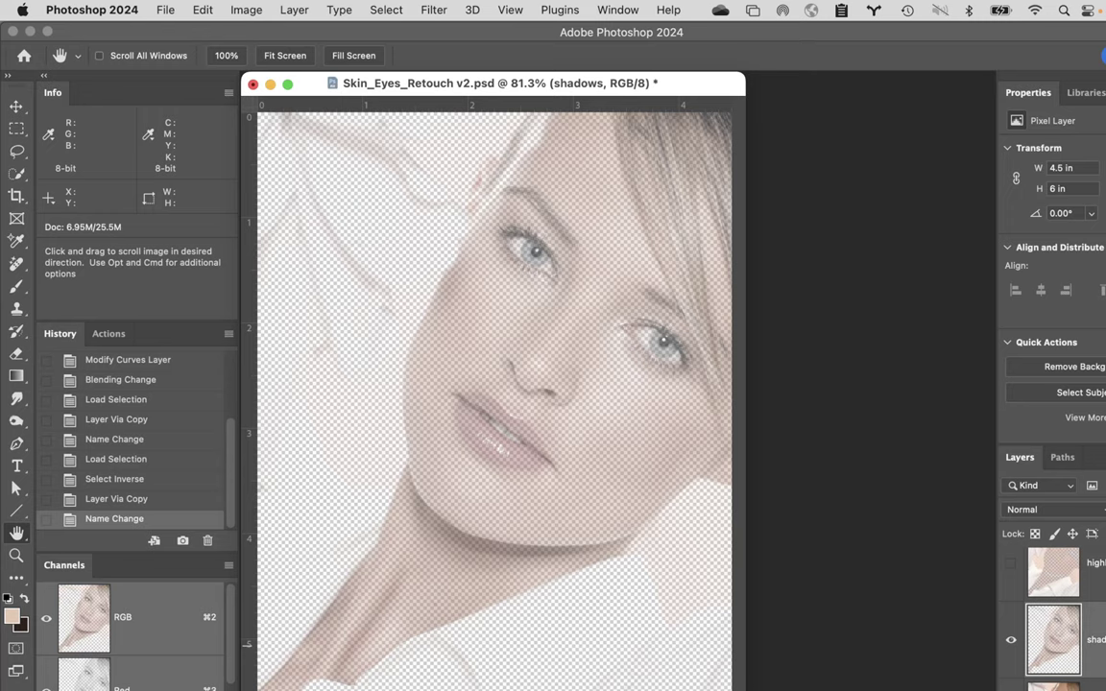
- Show the highlights layer together with the shadows layer and make highlights the active layer
{"action": "left_click", "coordinate": [1011, 564]}
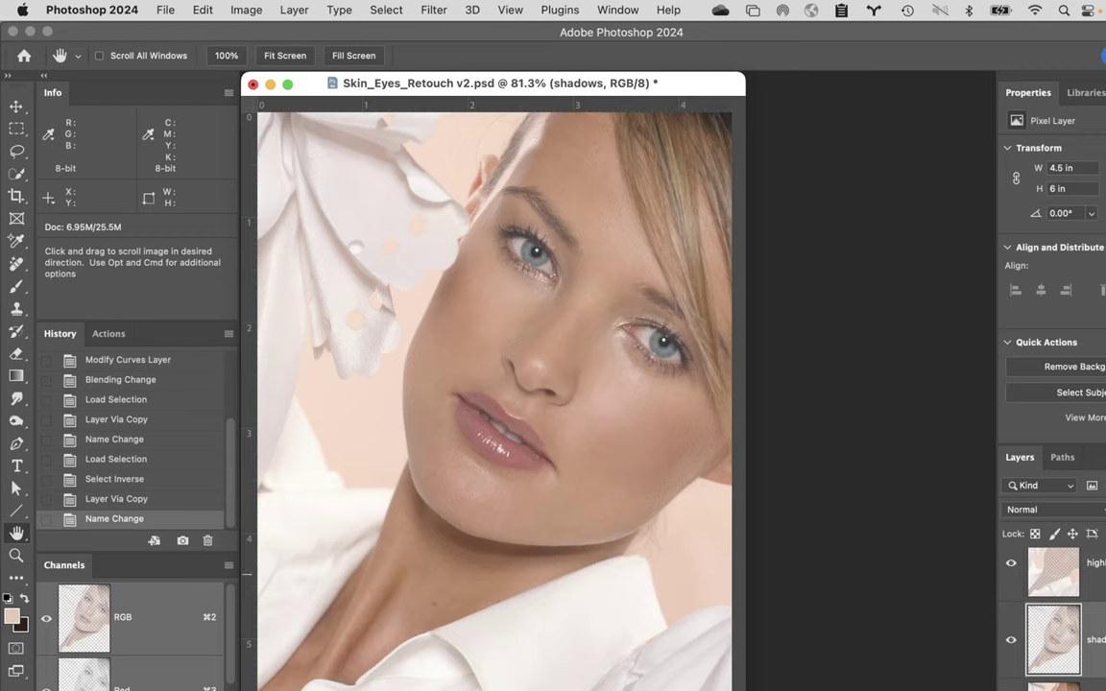
{"action": "left_click", "coordinate": [1053, 571]}
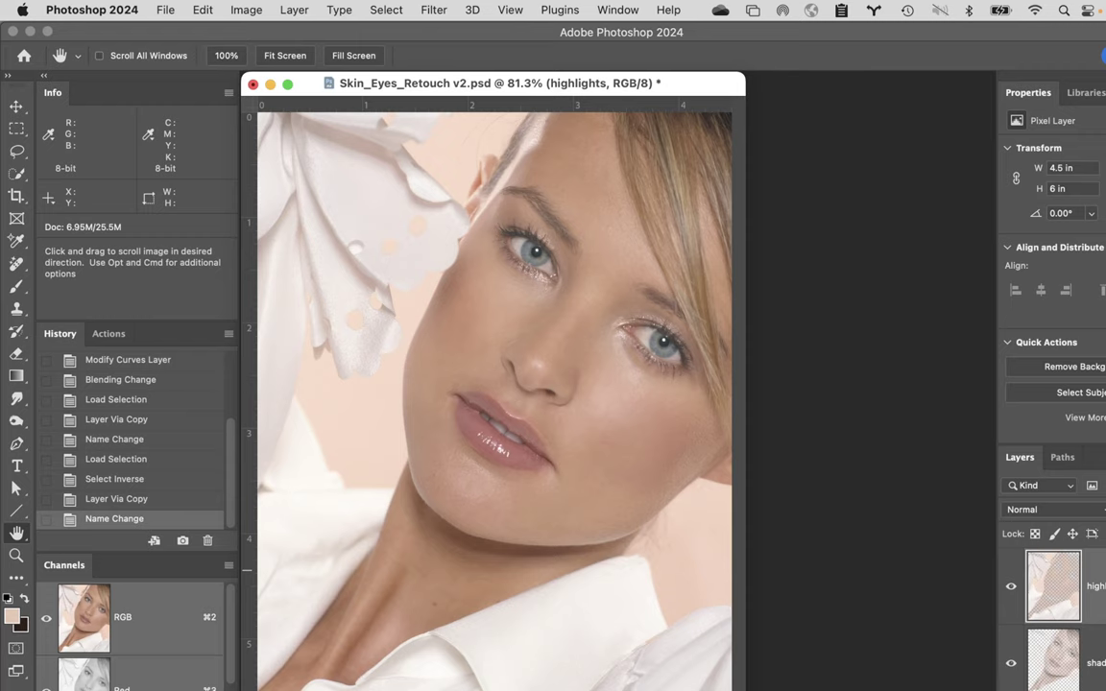
- Group the highlights and shadows layers into a new Pass Through group named Contrast
{"action": "left_click", "coordinate": [988, 615]}
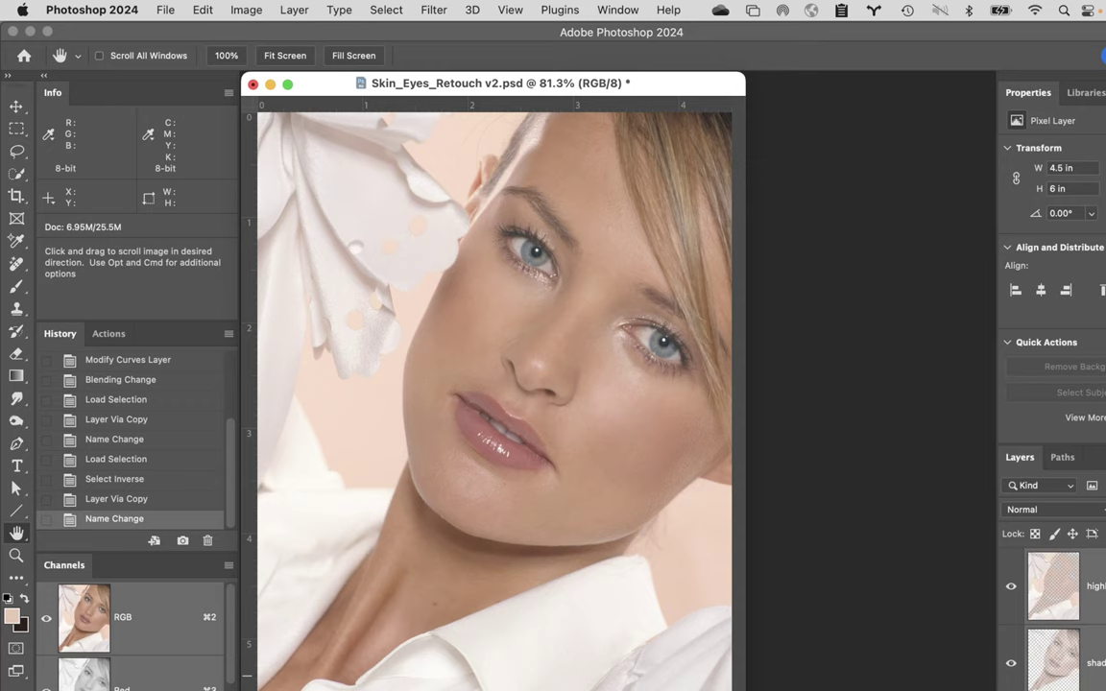
{"action": "left_click", "coordinate": [1104, 457]}
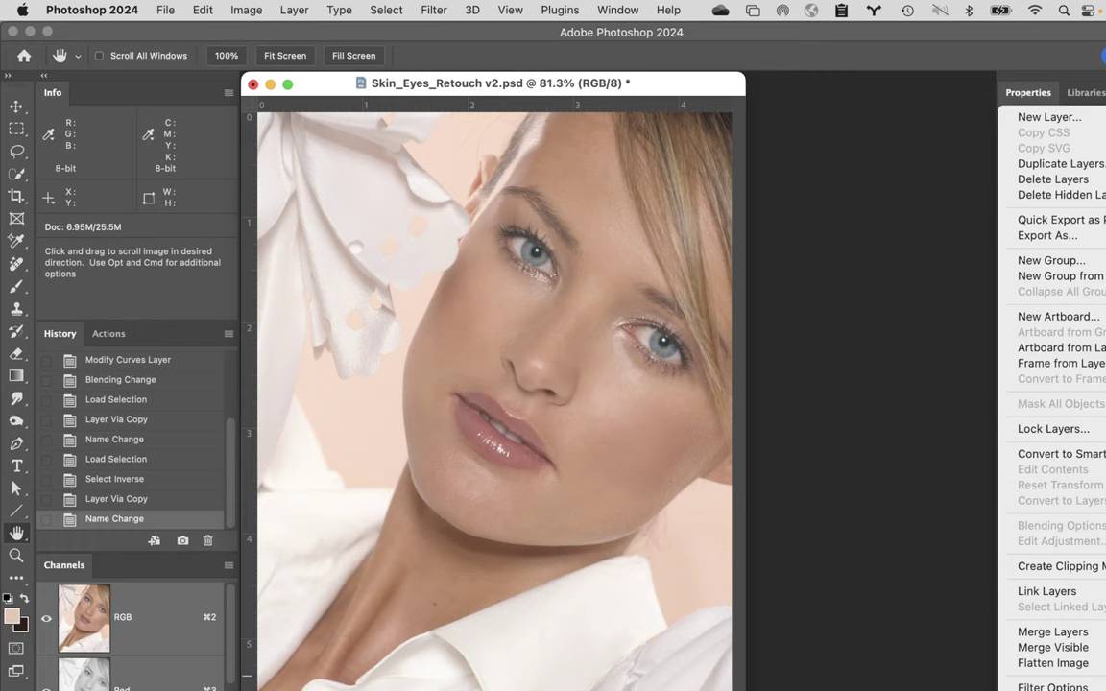
{"action": "left_click", "coordinate": [1090, 277]}
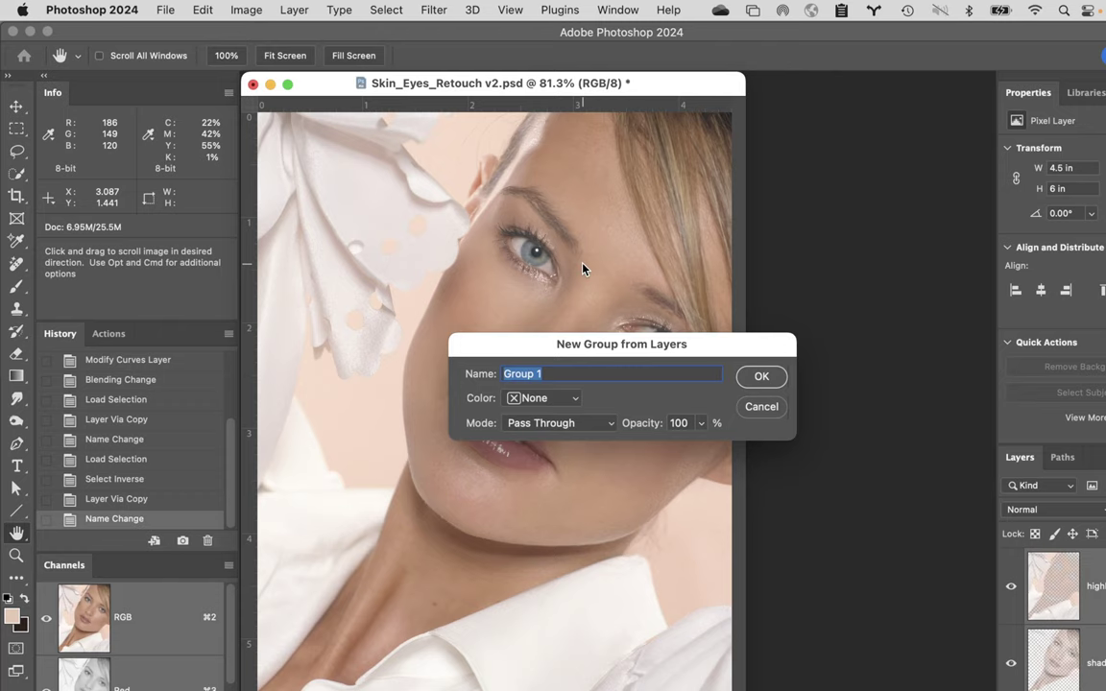
{"action": "type", "text": "Contrast"}
{"action": "key", "text": "Return"}
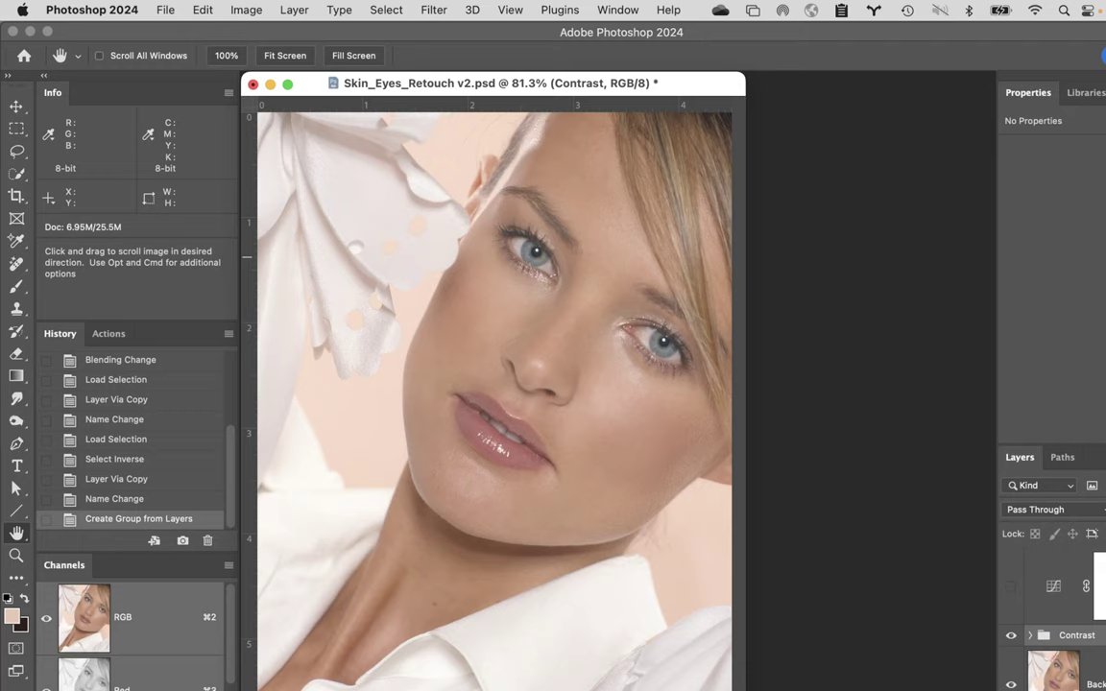
{"action": "left_click", "coordinate": [1104, 458]}
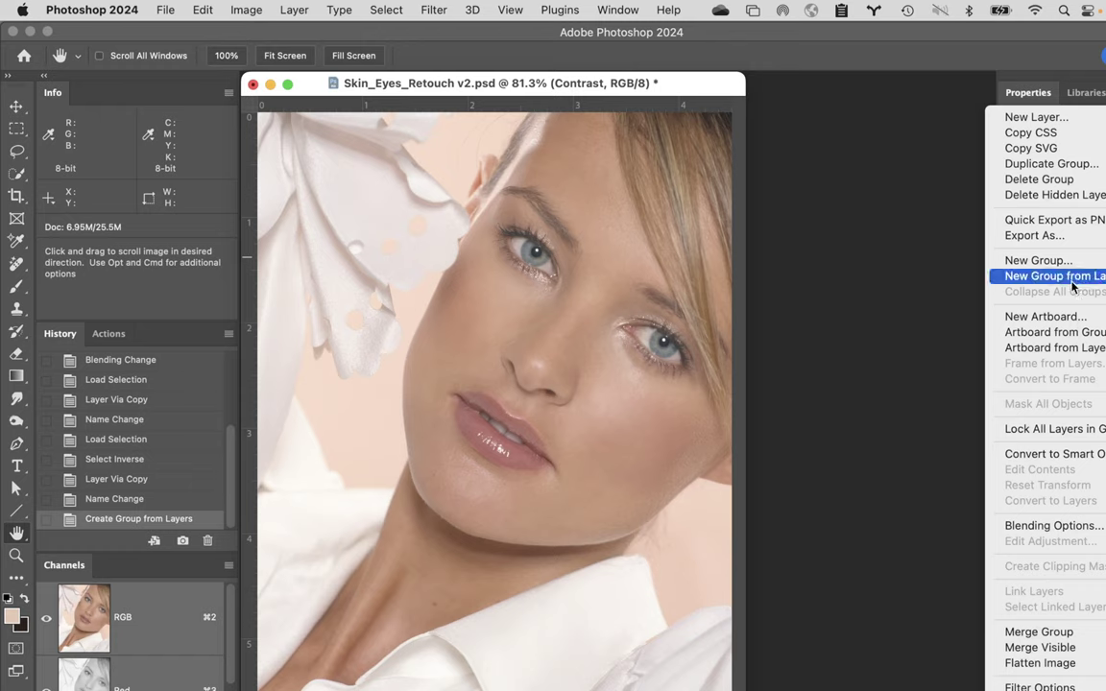
{"action": "left_click", "coordinate": [900, 338]}
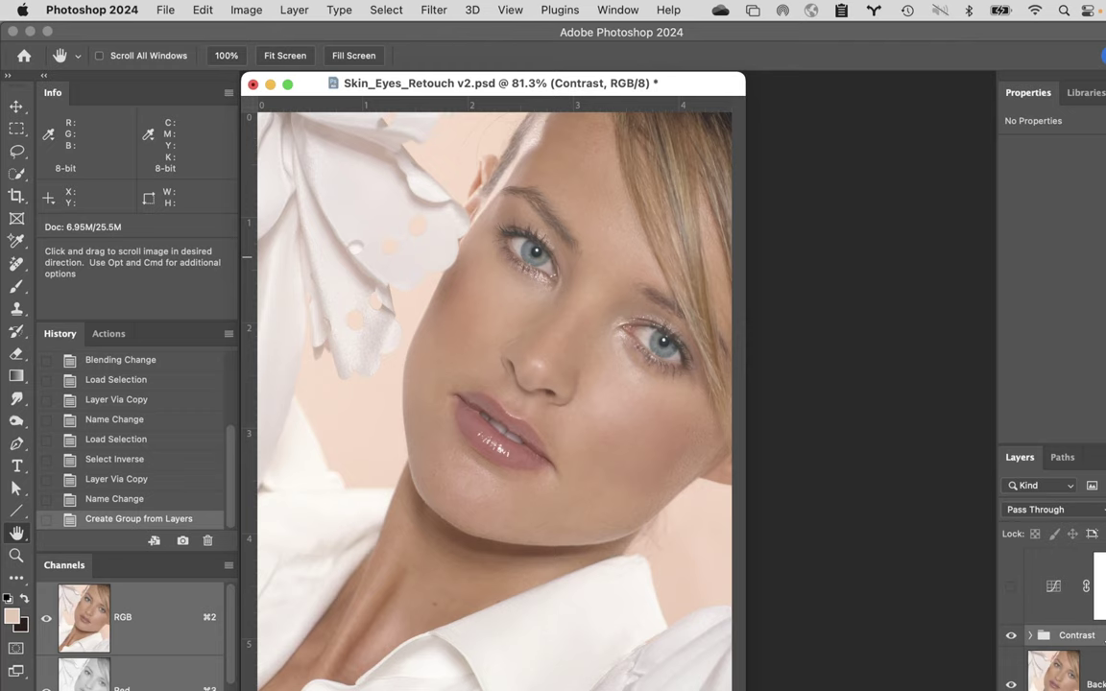
- Expand the Contrast group and set the highlights layer's blending mode to Screen
{"action": "left_click", "coordinate": [1031, 636]}
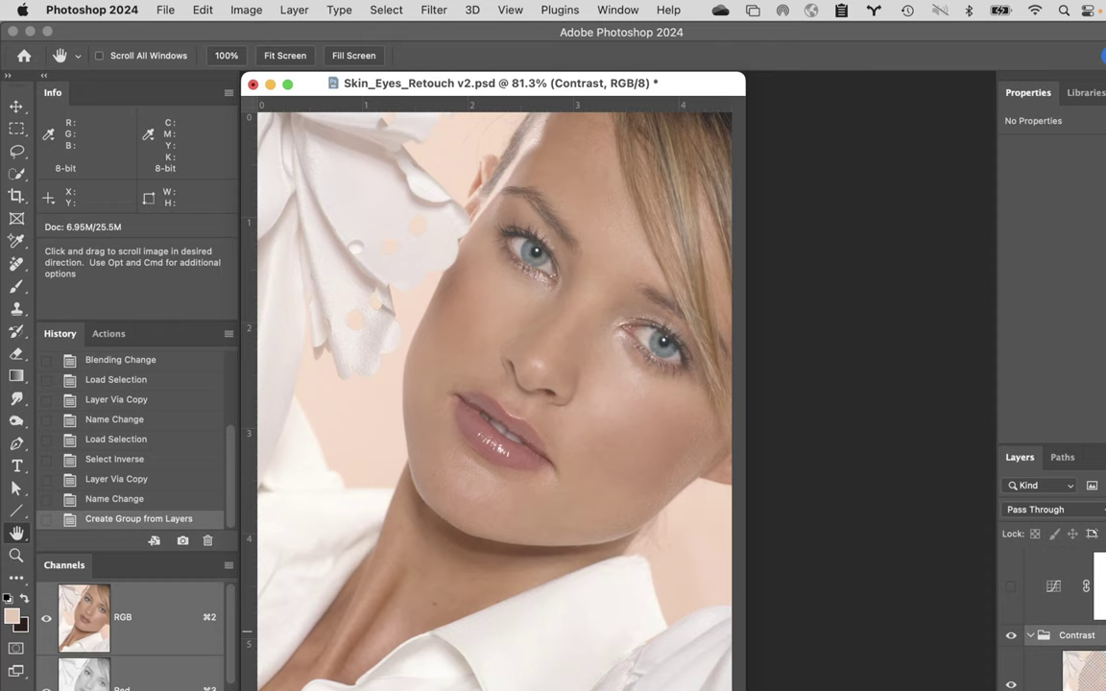
{"action": "scroll", "coordinate": [1051, 614], "scroll_direction": "down", "scroll_amount": 2}
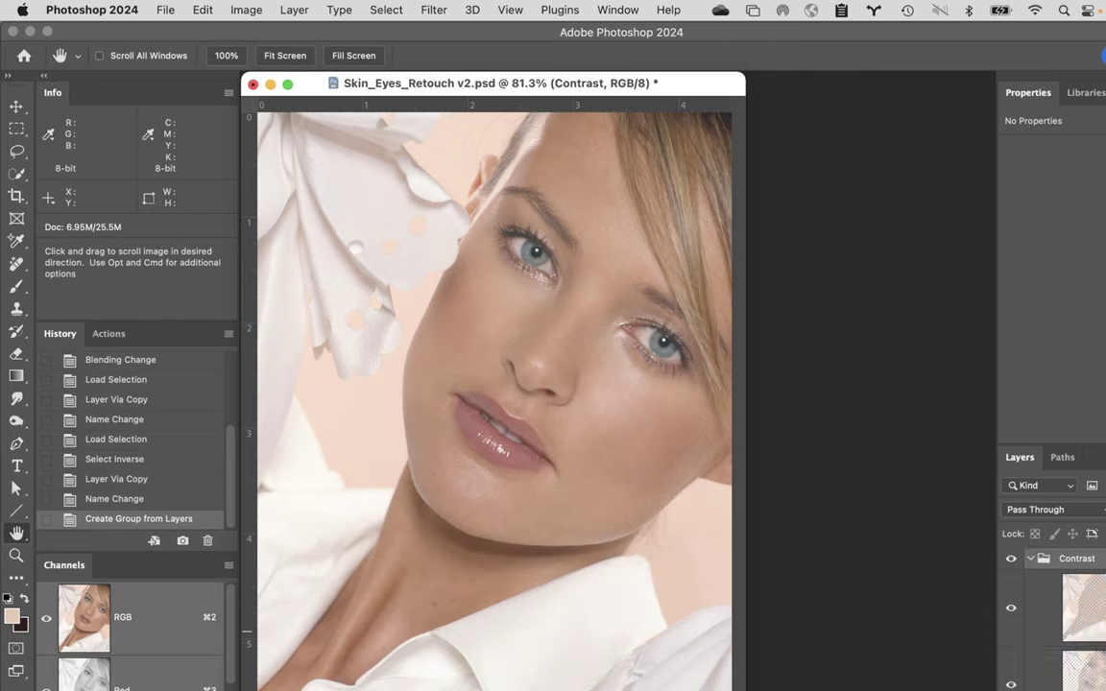
{"action": "left_click", "coordinate": [1083, 608]}
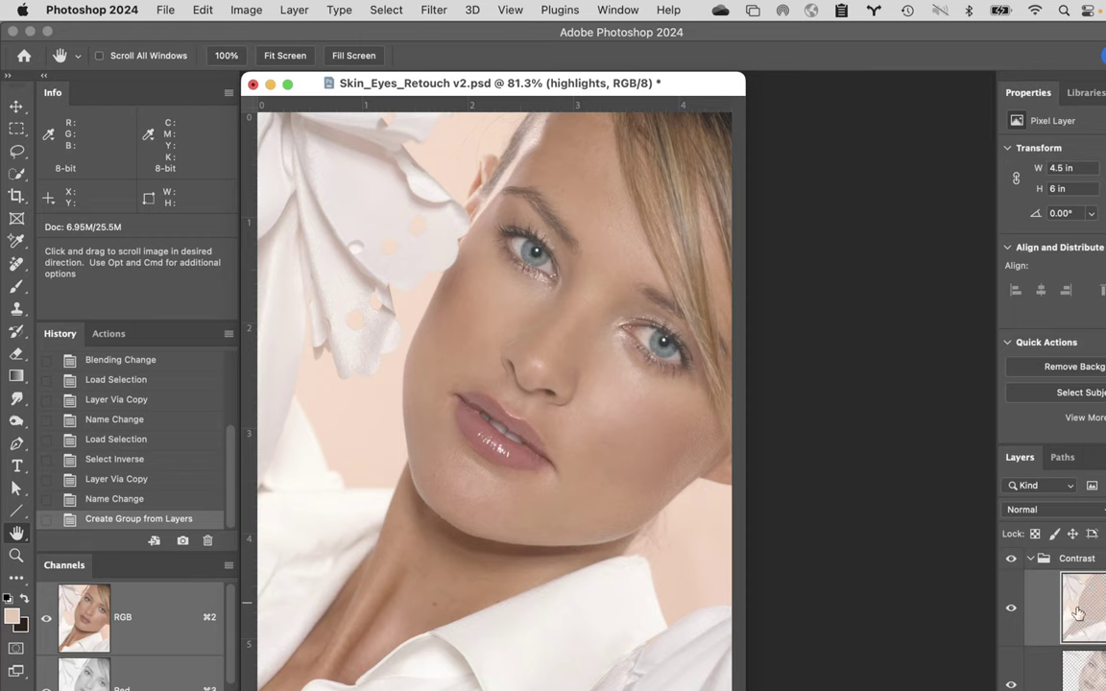
{"action": "left_click", "coordinate": [1059, 509]}
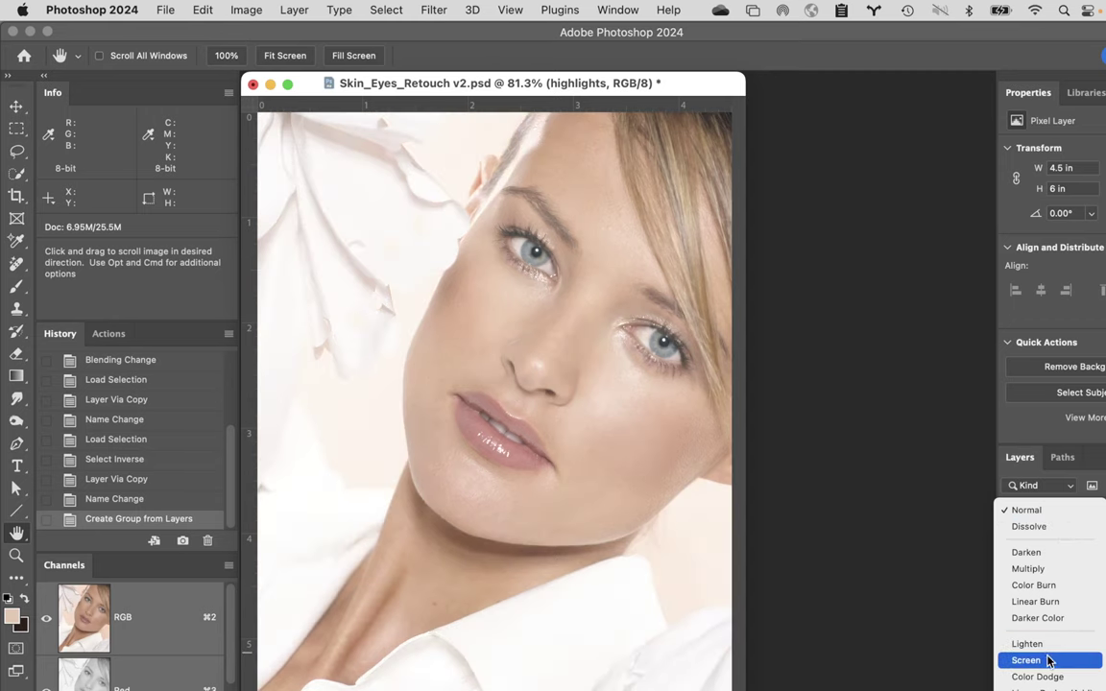
{"action": "left_click", "coordinate": [1048, 661]}
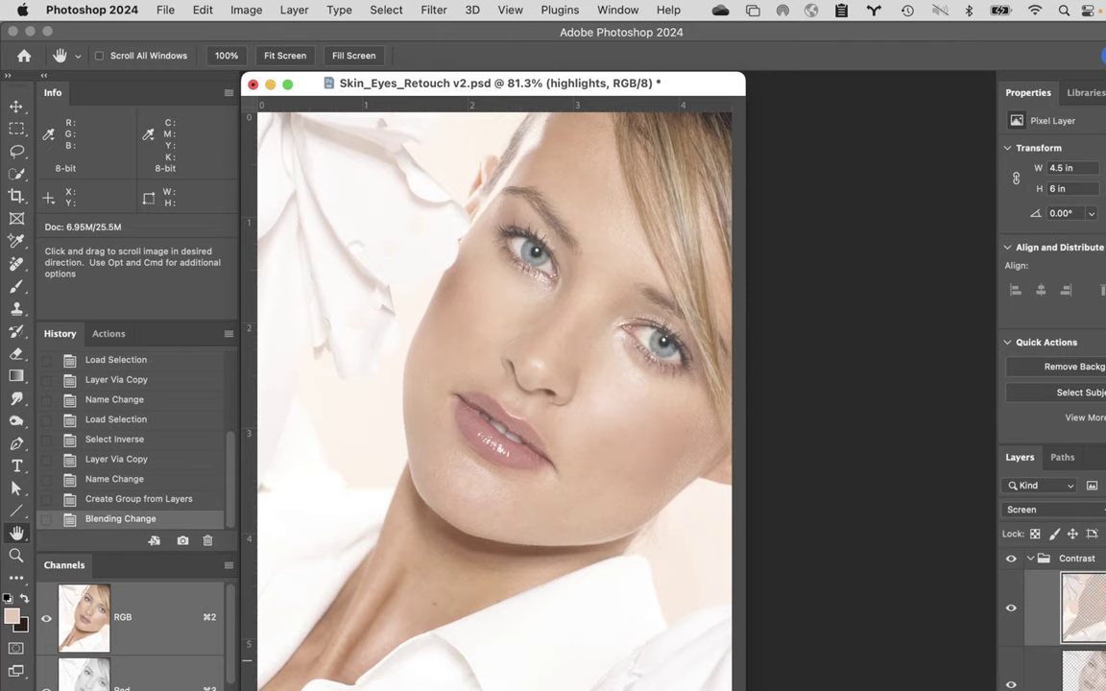
- Set the shadows layer's blending mode to Multiply and its opacity to 50%
{"action": "left_click", "coordinate": [1083, 672]}
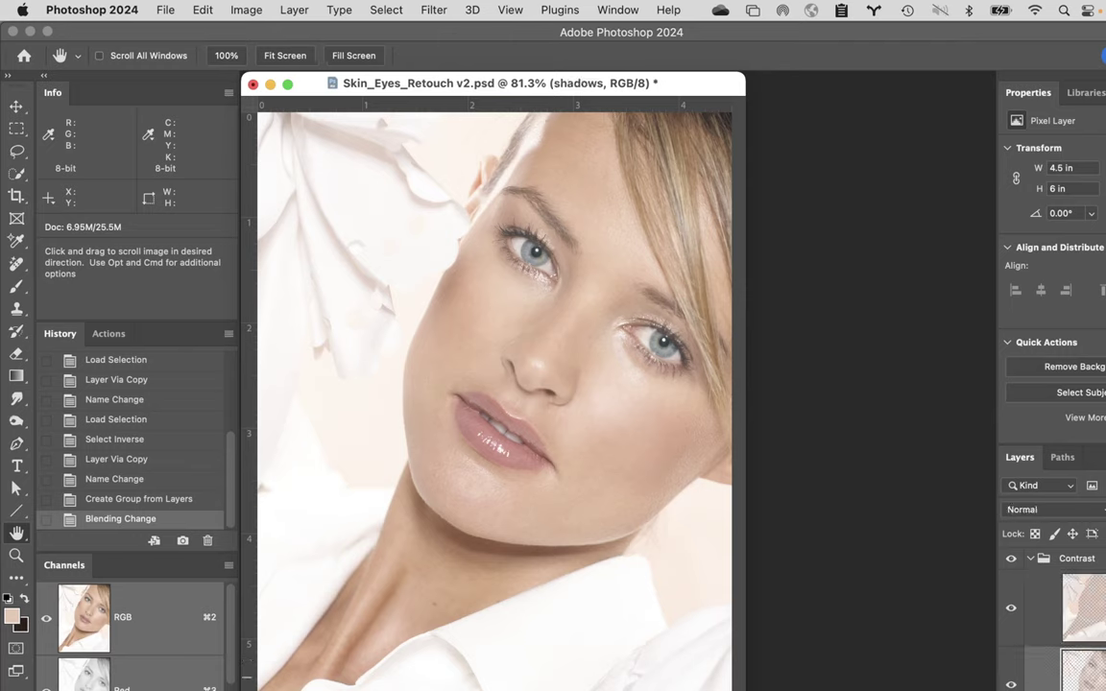
{"action": "left_click", "coordinate": [1063, 510]}
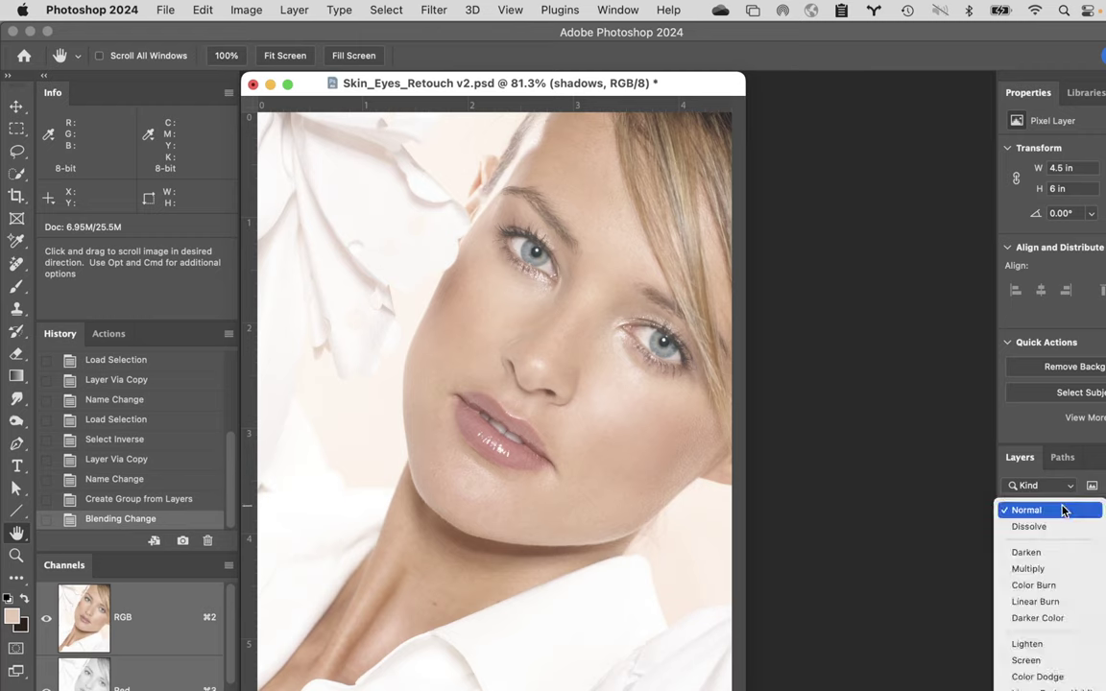
{"action": "left_click", "coordinate": [1054, 571]}
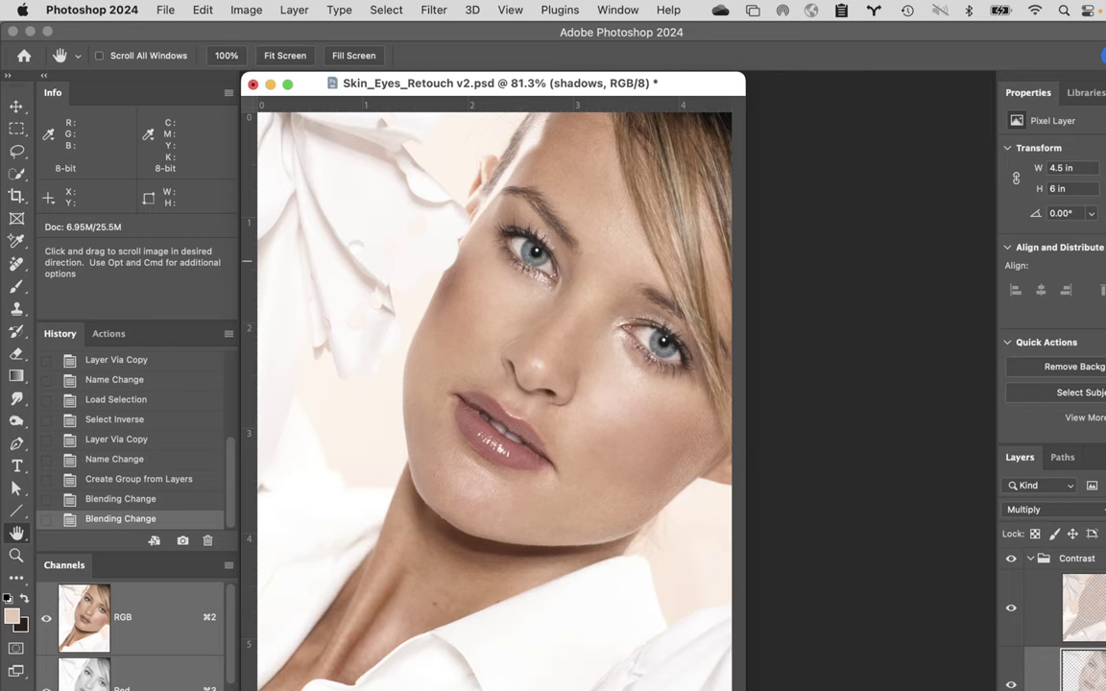
{"action": "key", "text": "5"}
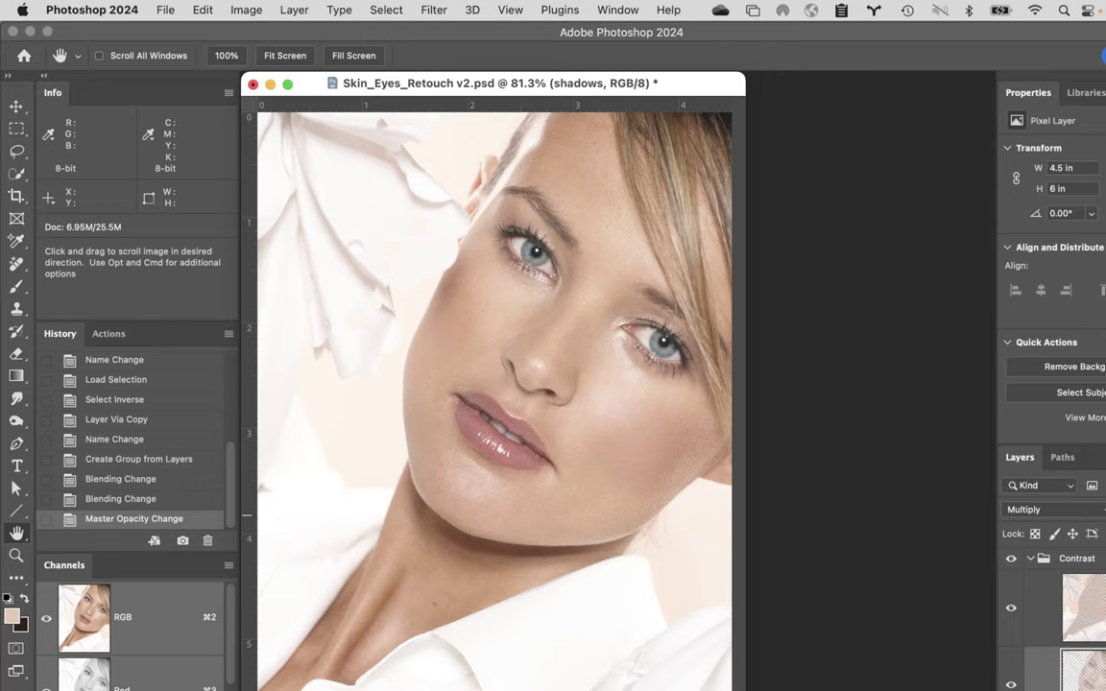
- Reduce the Contrast group's opacity to soften its effect, and toggle the group's visibility to compare before and after
{"action": "key", "text": "alt+bracketright"}
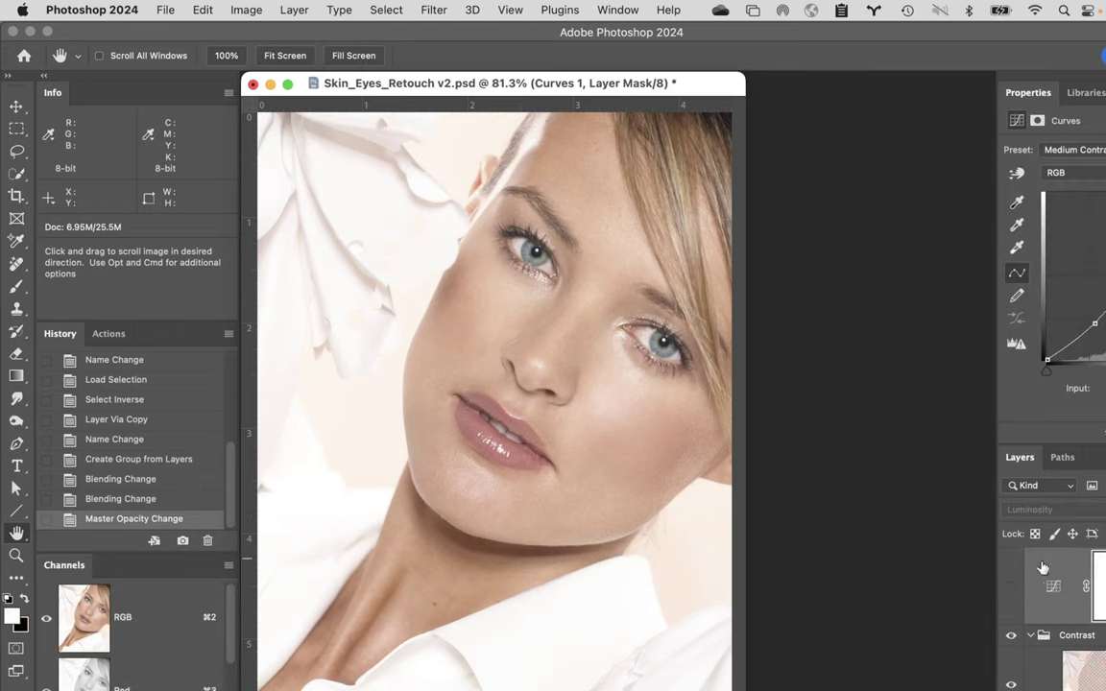
{"action": "key", "text": "alt+bracketleft"}
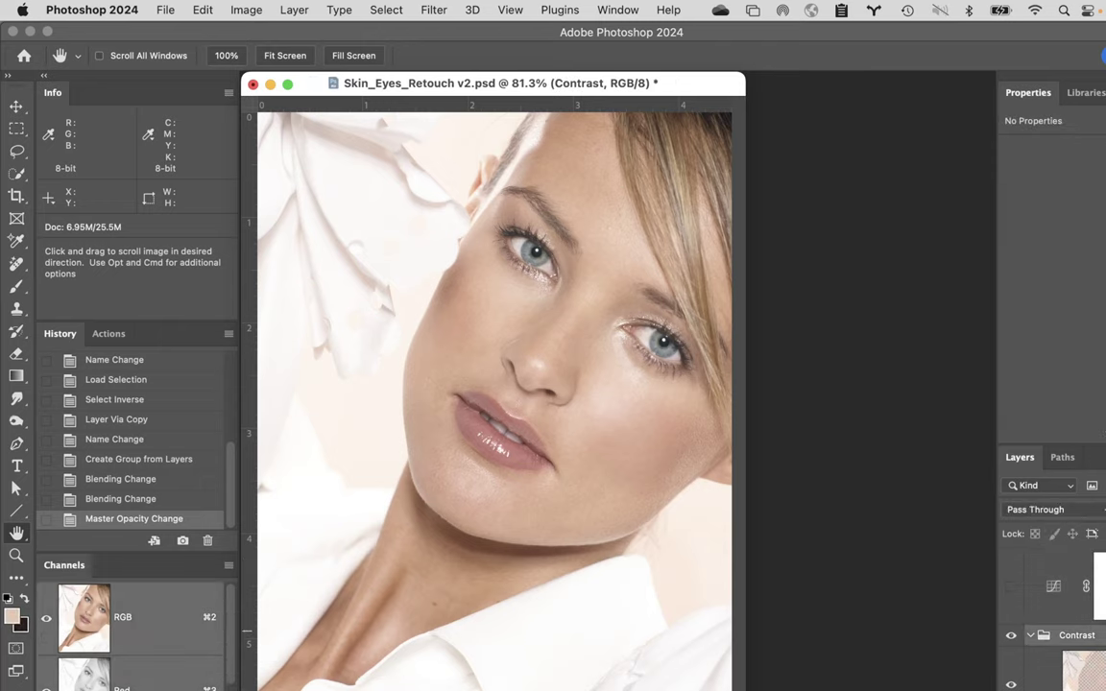
{"action": "key", "text": "0"}
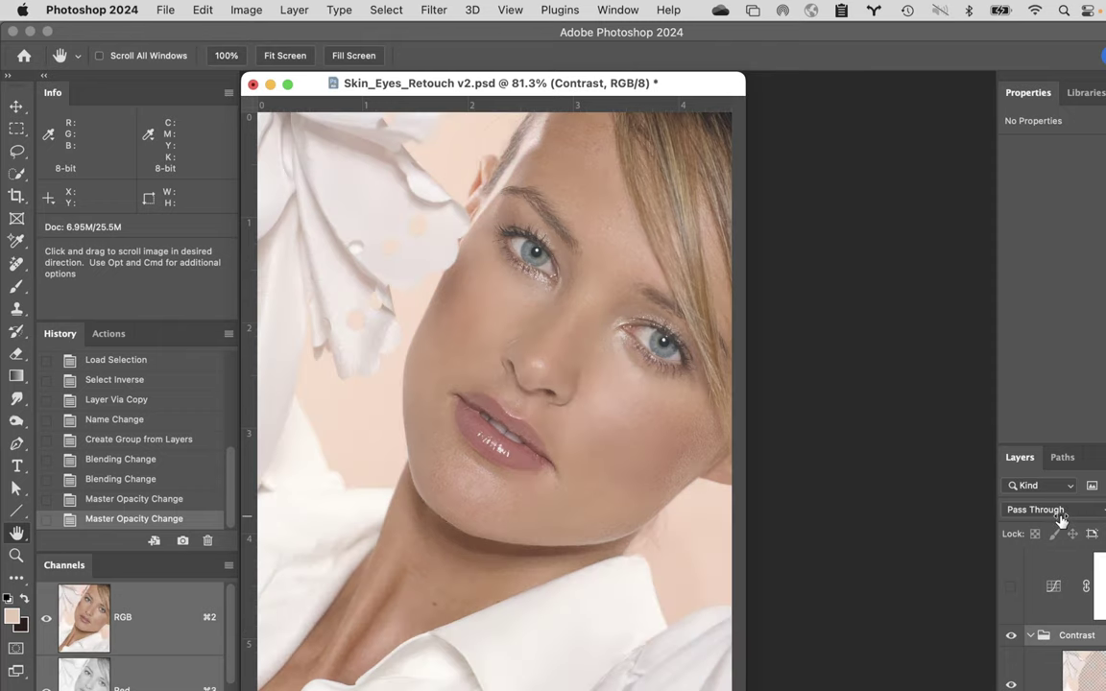
{"action": "key", "text": "super+comma"}
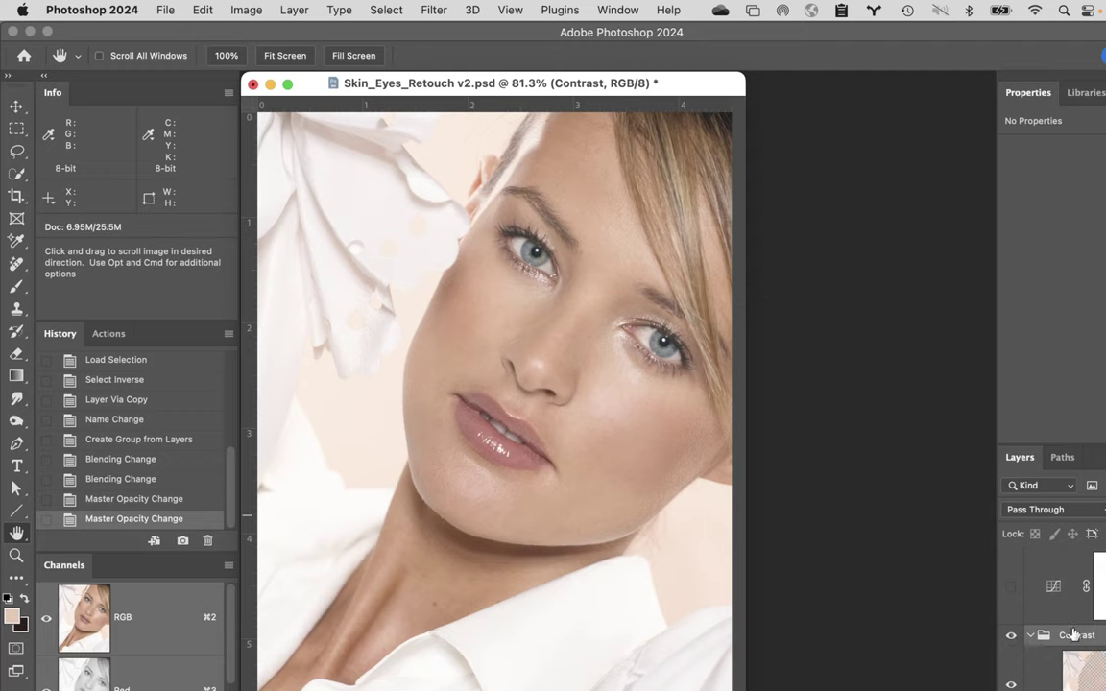
{"action": "left_click", "coordinate": [1010, 638]}
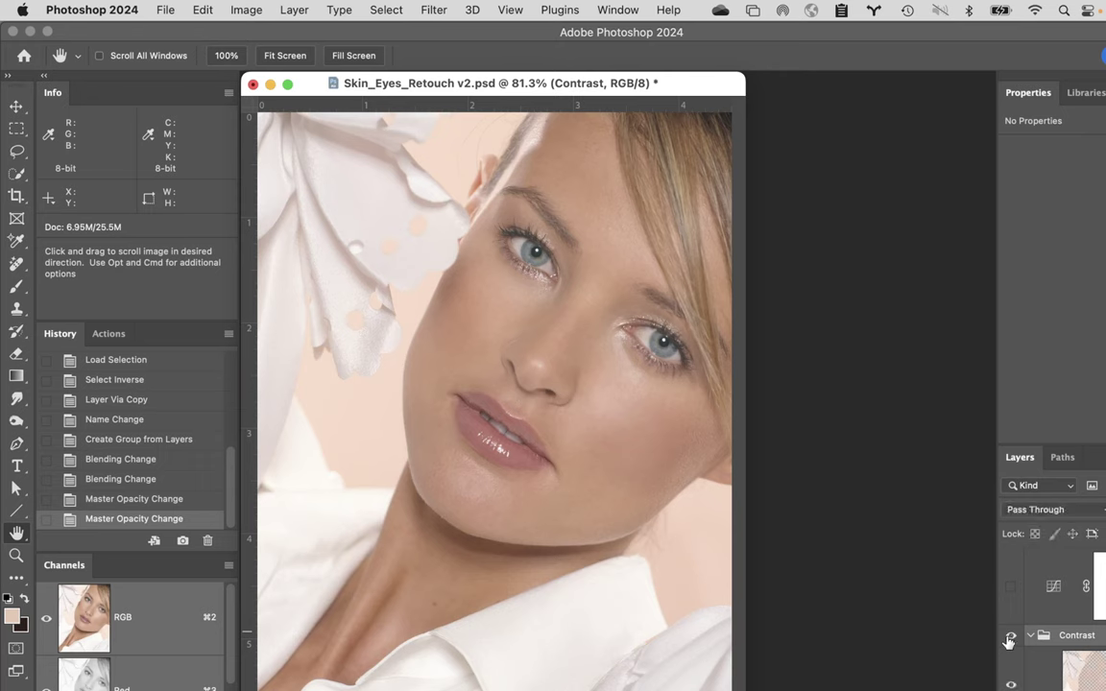
{"action": "left_click", "coordinate": [1010, 638]}
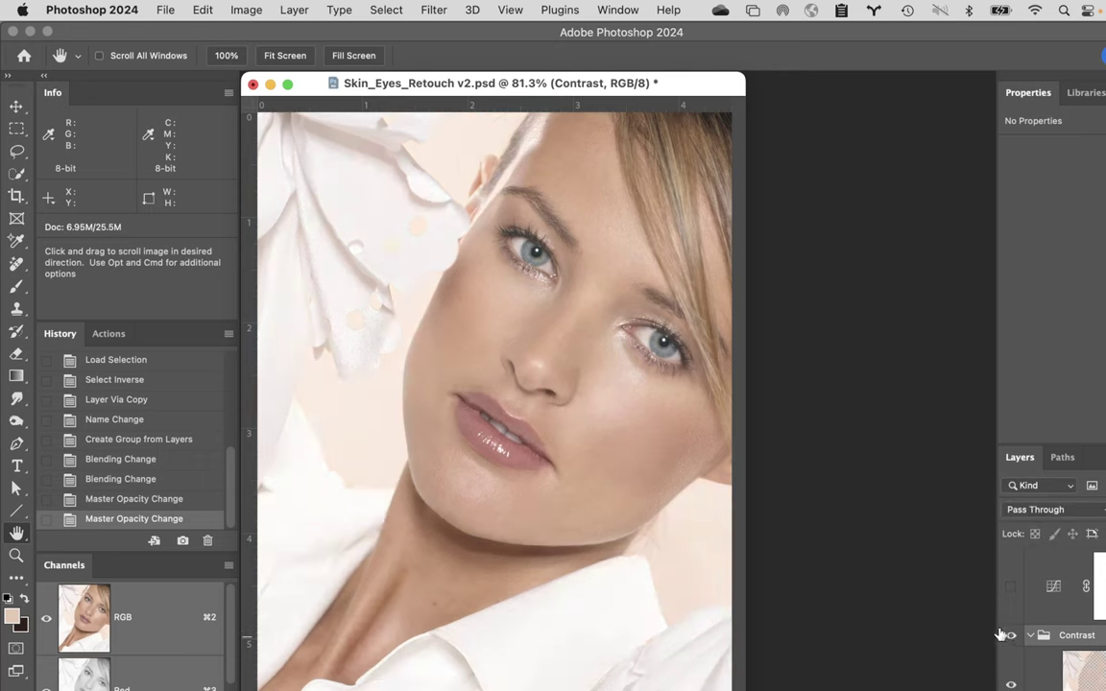
- Save a full-document history snapshot named luminosity contrast
{"action": "left_click", "coordinate": [183, 542], "text": "alt"}
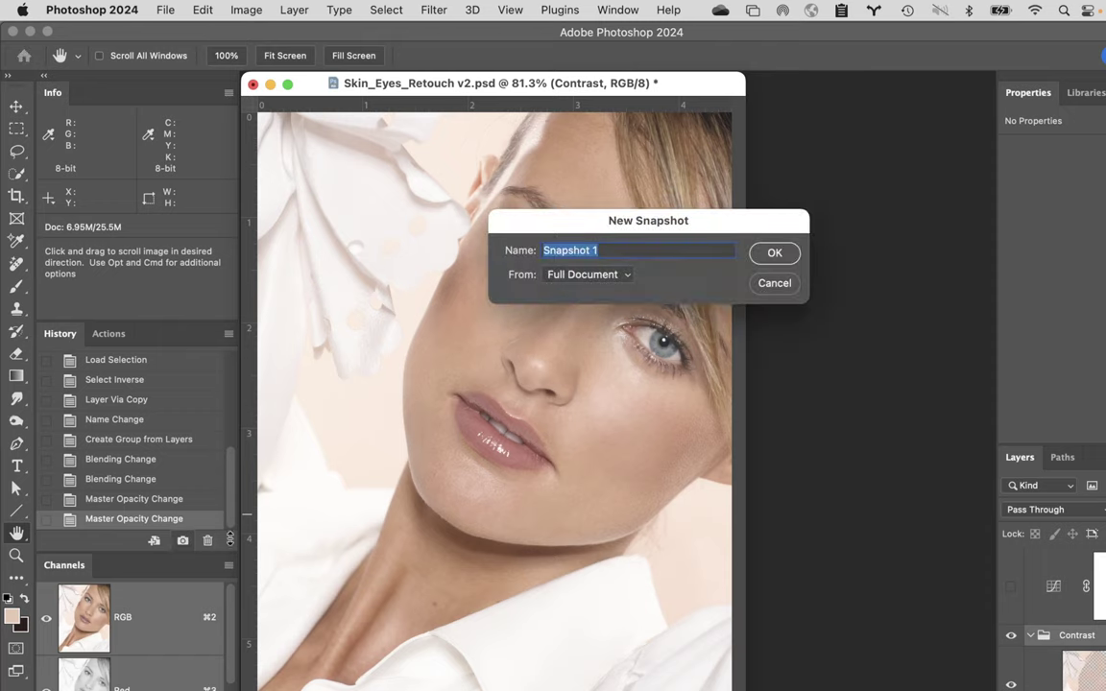
{"action": "type", "text": "l"}
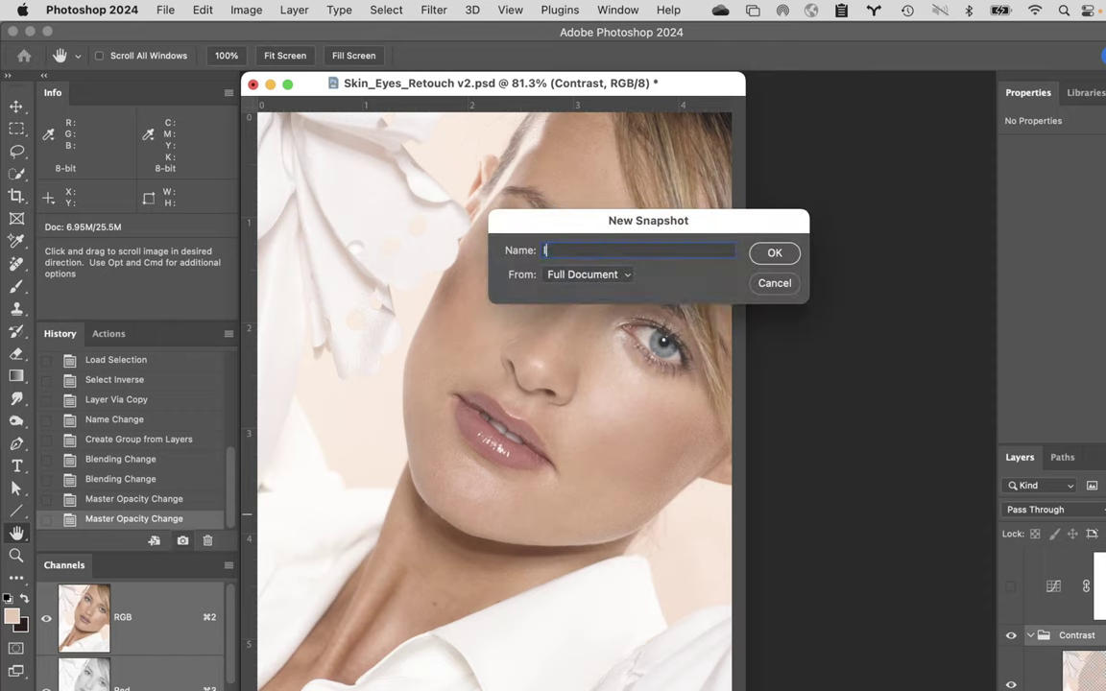
{"action": "type", "text": "uminosity contrast"}
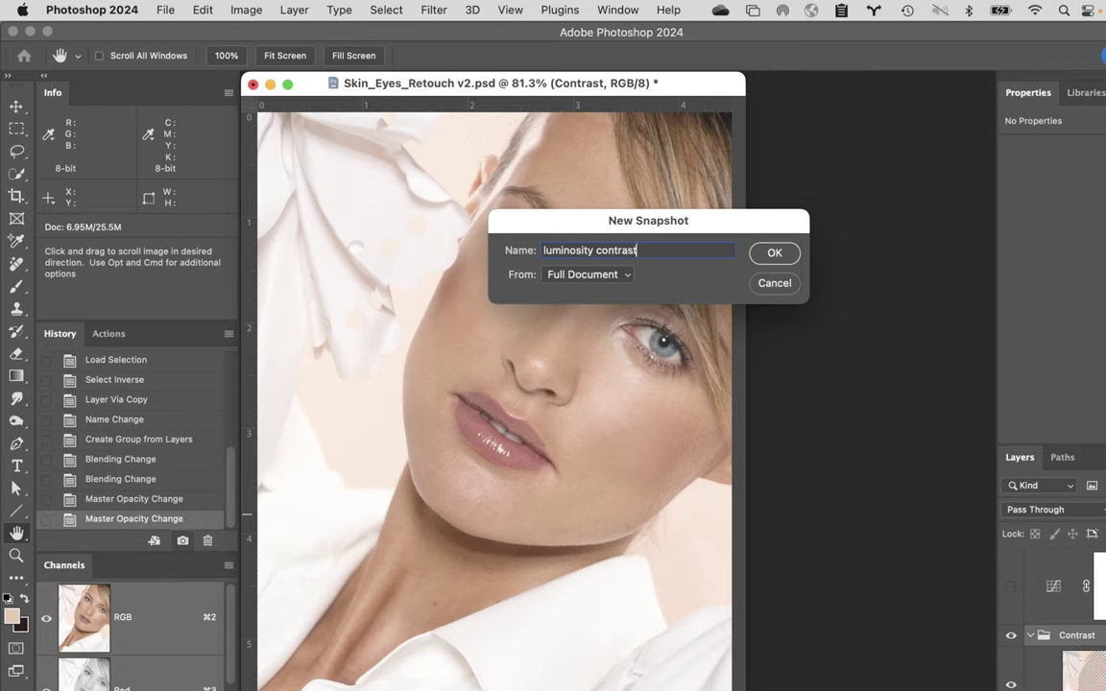
{"action": "key", "text": "Return"}
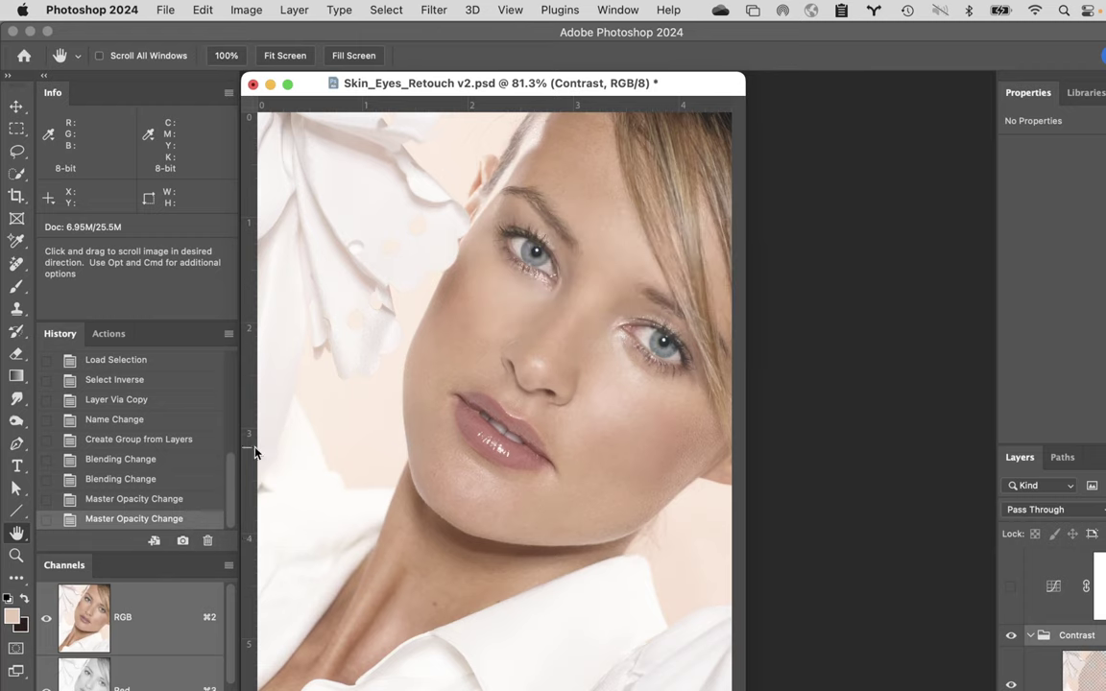
- Compare the contrast curve and luminosity contrast snapshots on the whole portrait and on facial detail at 200%, ending on luminosity contrast
{"action": "left_click_drag", "start_coordinate": [230, 468], "coordinate": [235, 311]}
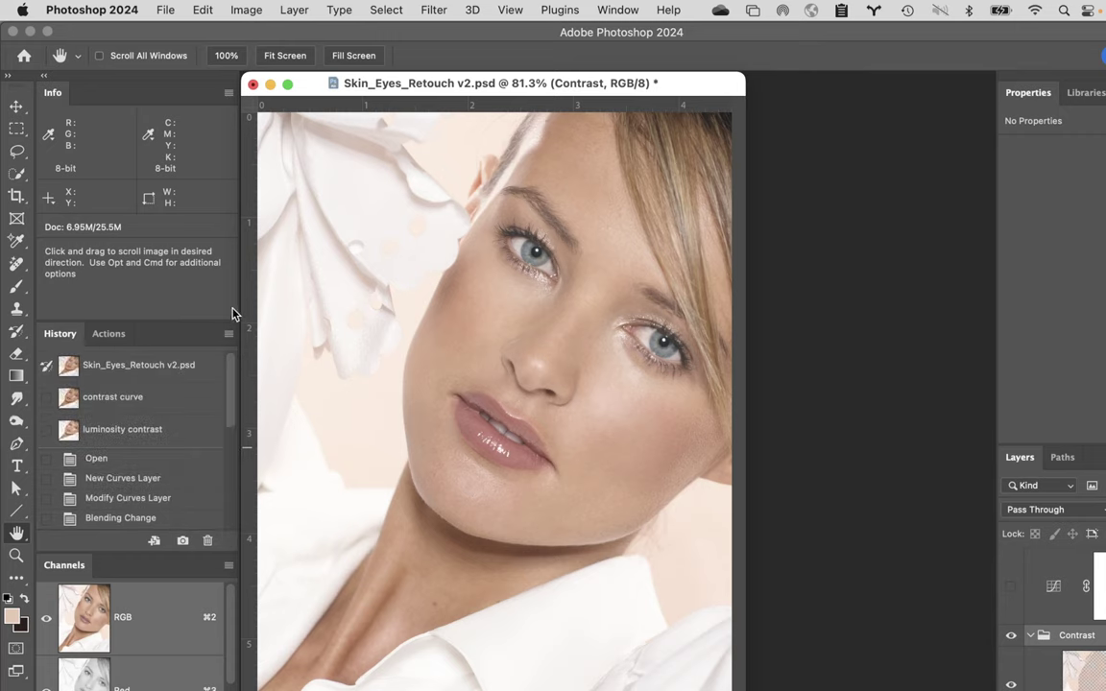
{"action": "left_click", "coordinate": [159, 399]}
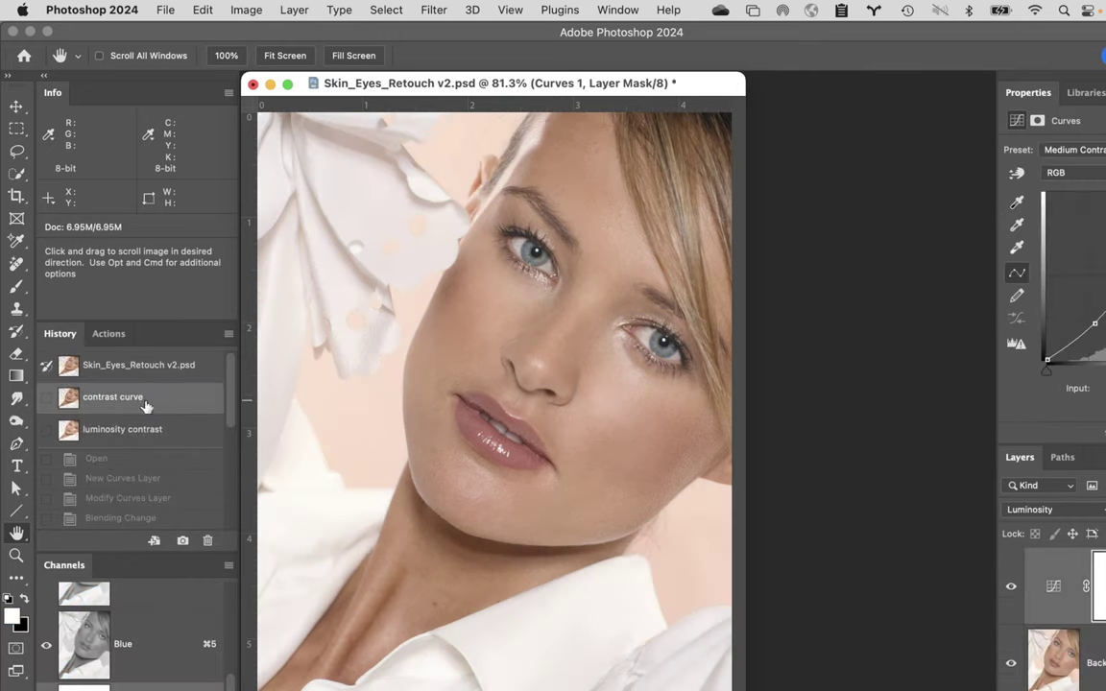
{"action": "left_click", "coordinate": [166, 433]}
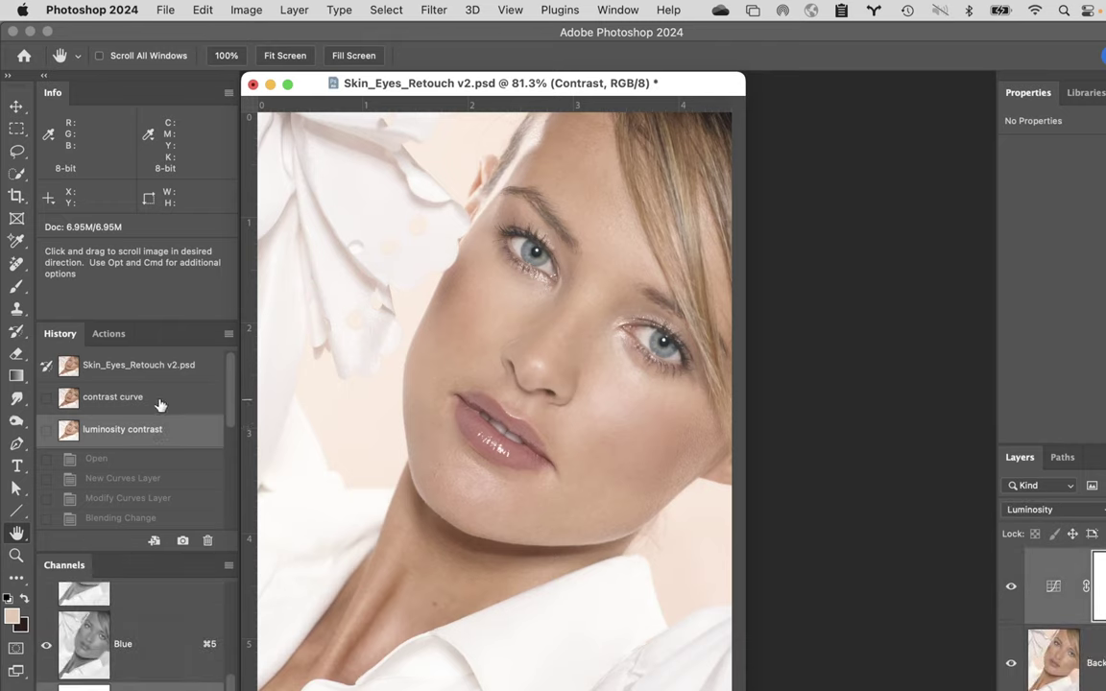
{"action": "left_click", "coordinate": [161, 402]}
{"action": "left_click", "coordinate": [177, 433]}
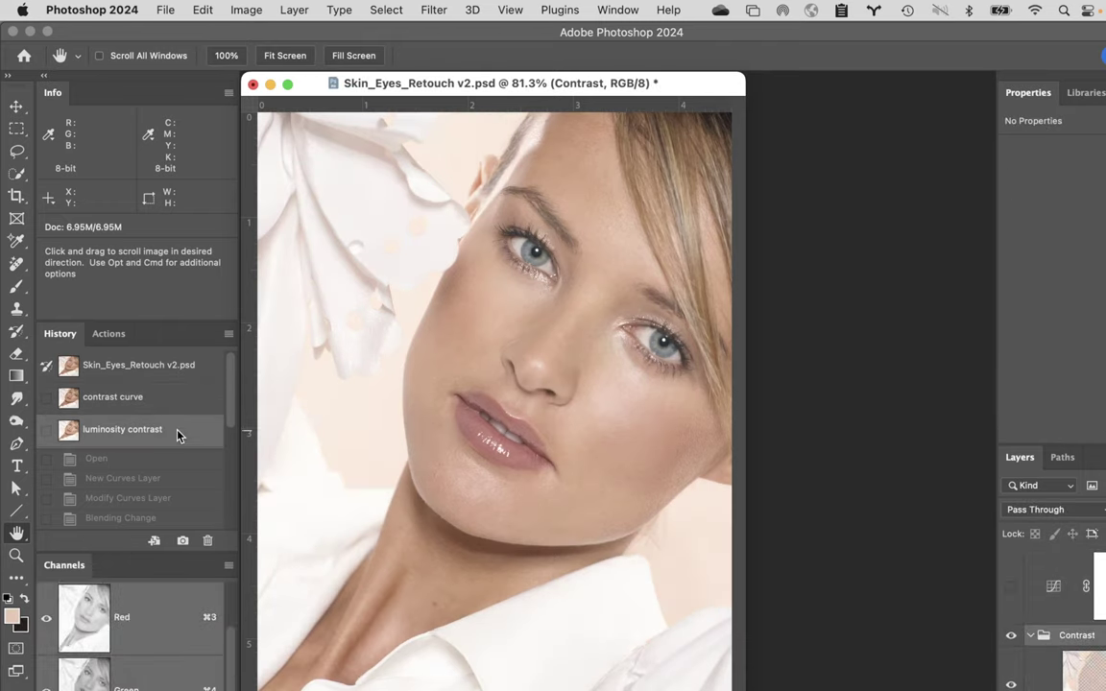
{"action": "left_click", "coordinate": [583, 415], "text": "super"}
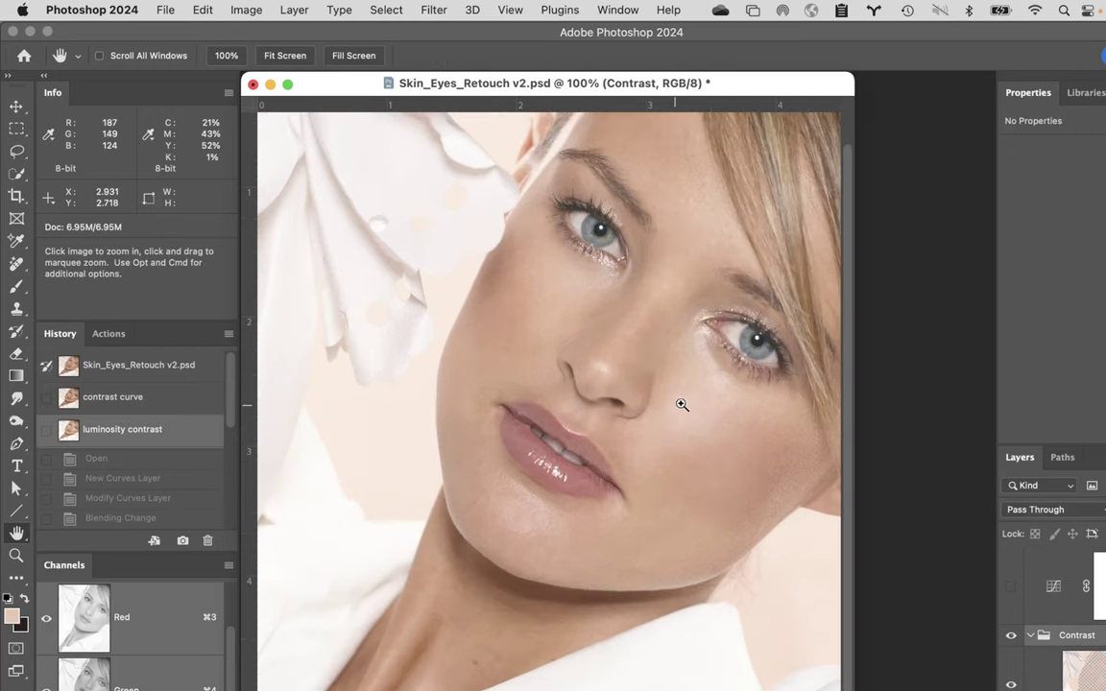
{"action": "left_click", "coordinate": [681, 404], "text": "super"}
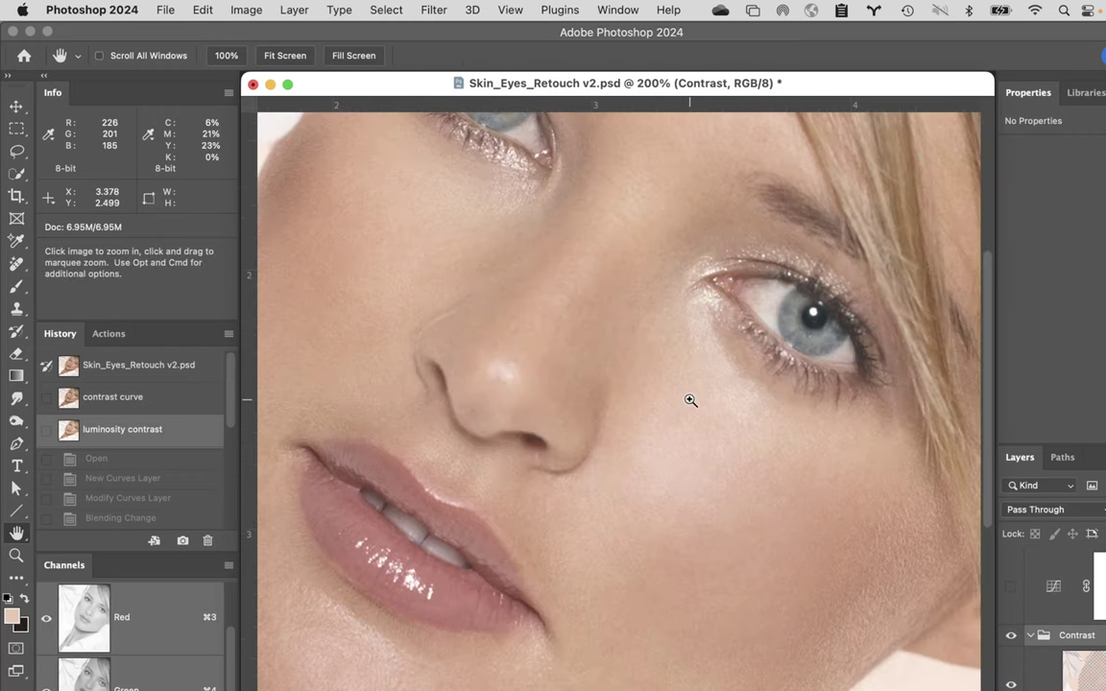
{"action": "left_click", "coordinate": [165, 400]}
{"action": "left_click", "coordinate": [163, 430]}
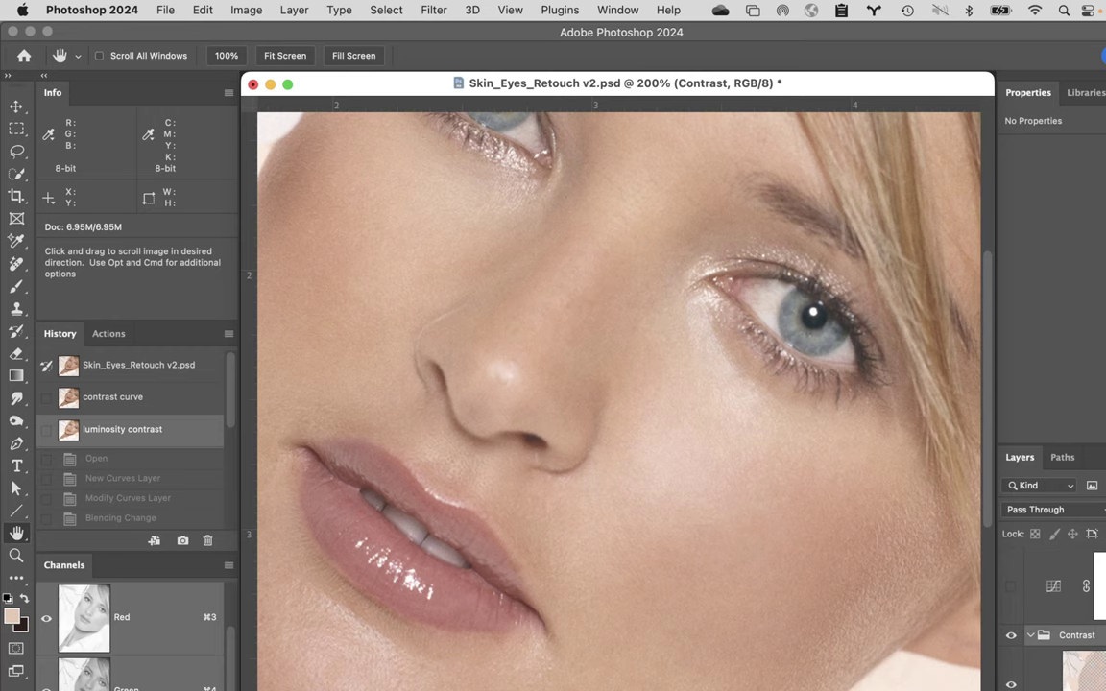
- Delete the hidden Curves adjustment layer above the Contrast group
{"action": "key", "text": "BackSpace"}
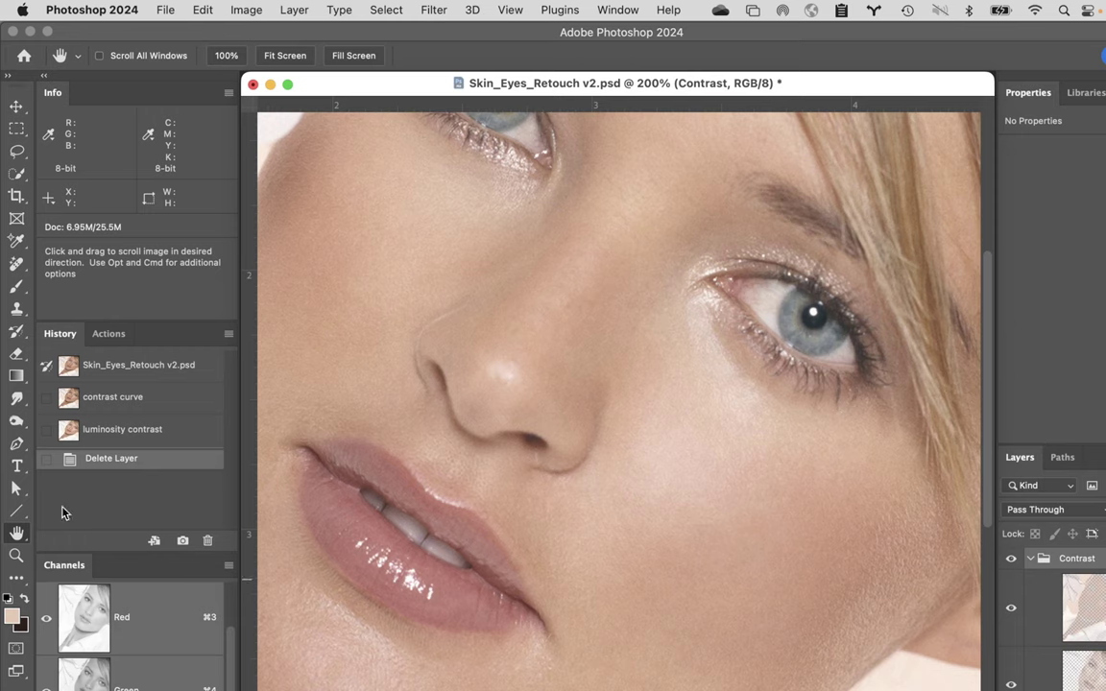
{"action": "double_click", "coordinate": [17, 534]}
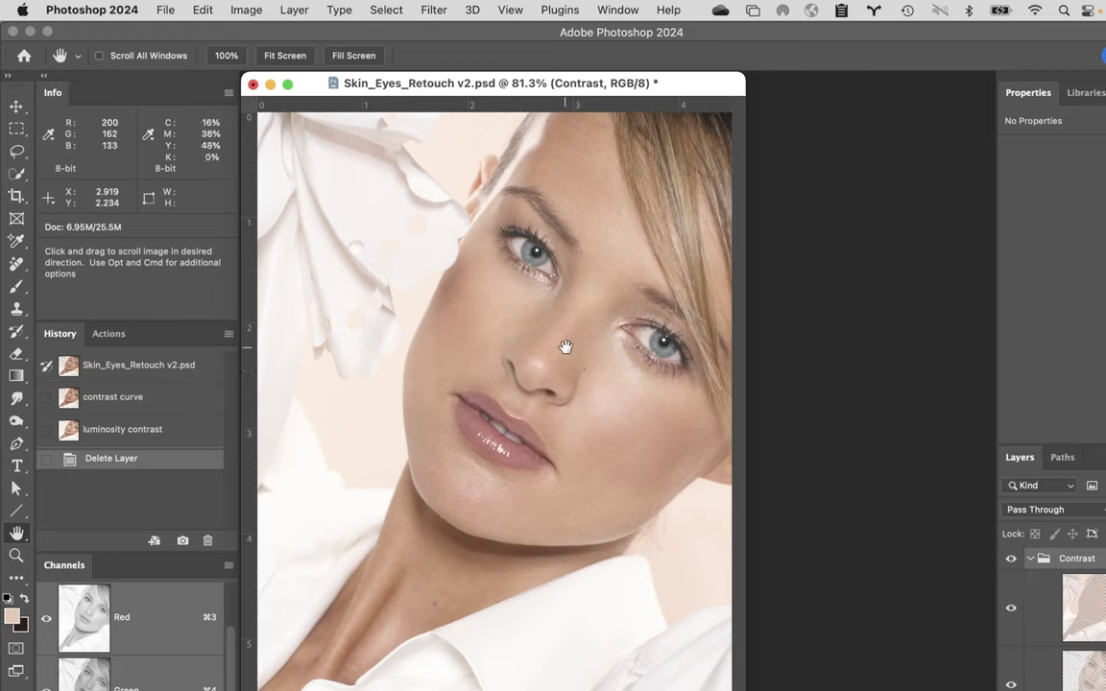
{"action": "key", "text": "alt"}
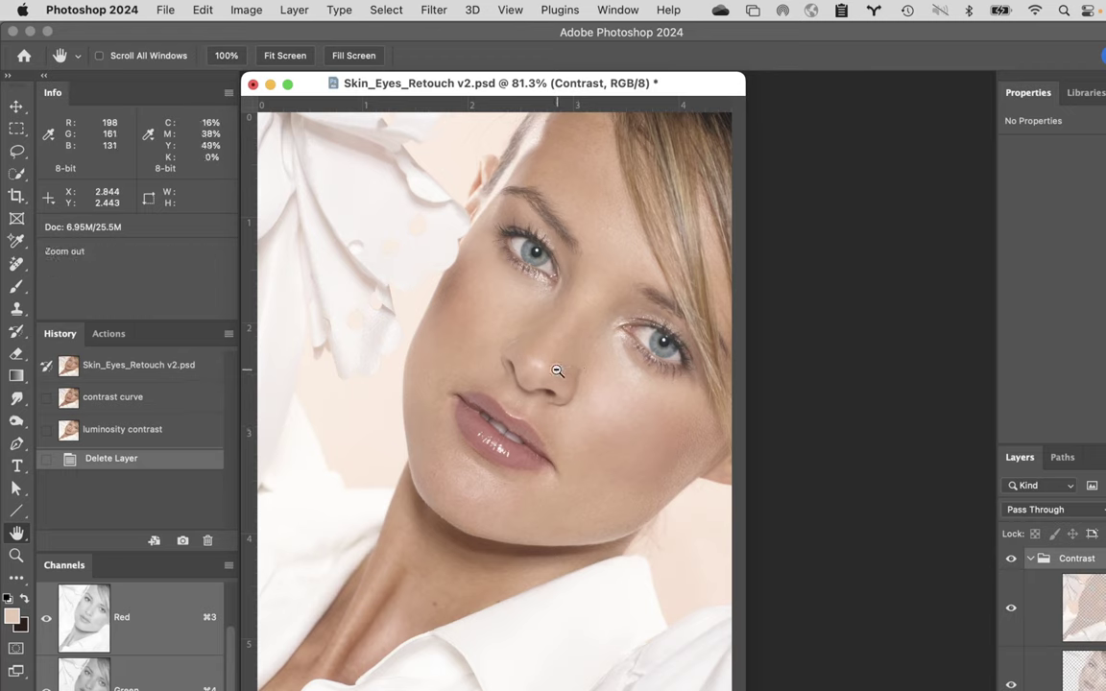
- Stamp all visible layers into a new layer above the Contrast group and name it sharpening
{"action": "key", "text": "super+alt+shift+e"}
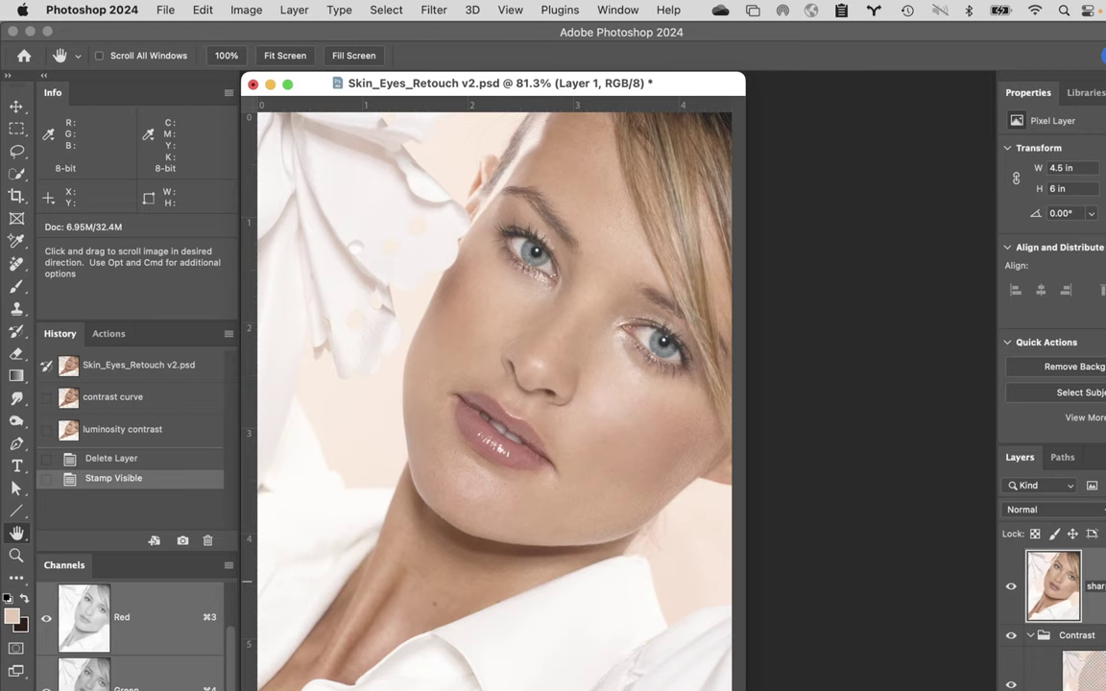
{"action": "key", "text": "Return"}
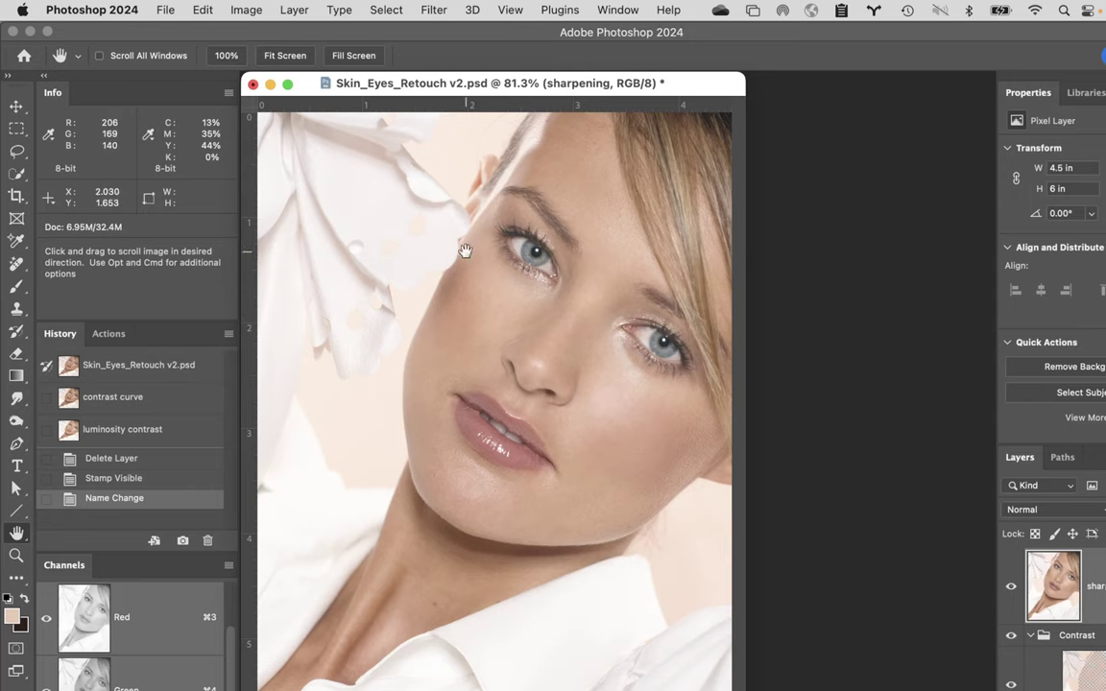
- Open Color Range for the sharpening layer and target Skin Tones with a fuzziness of 19
{"action": "left_click", "coordinate": [381, 10]}
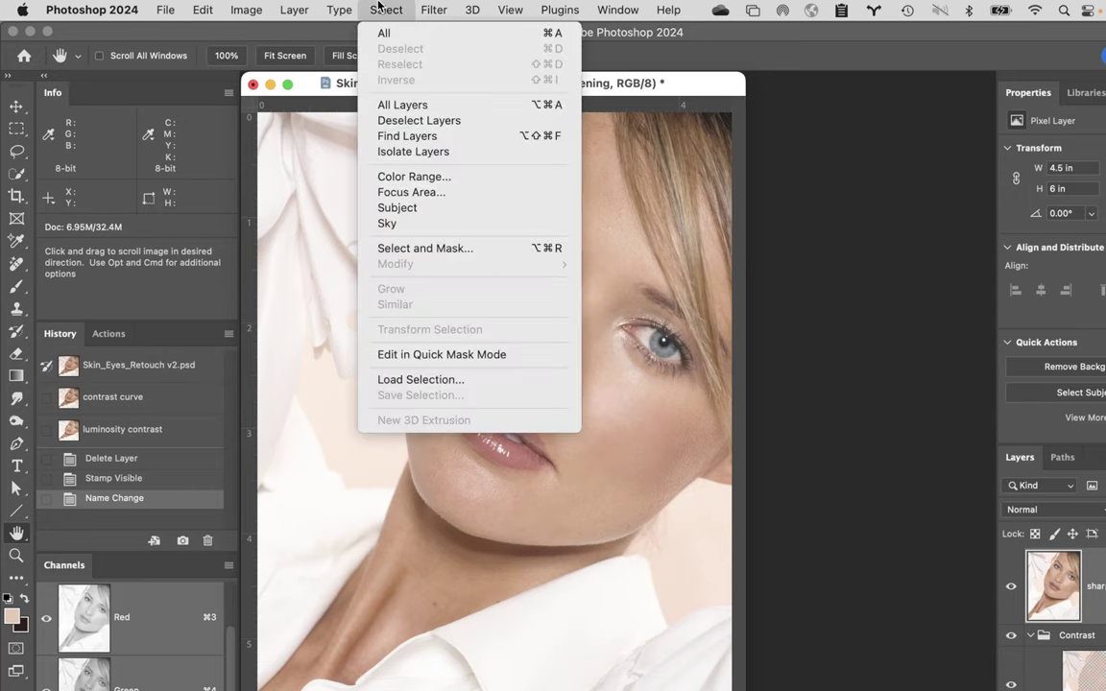
{"action": "left_click", "coordinate": [417, 176]}
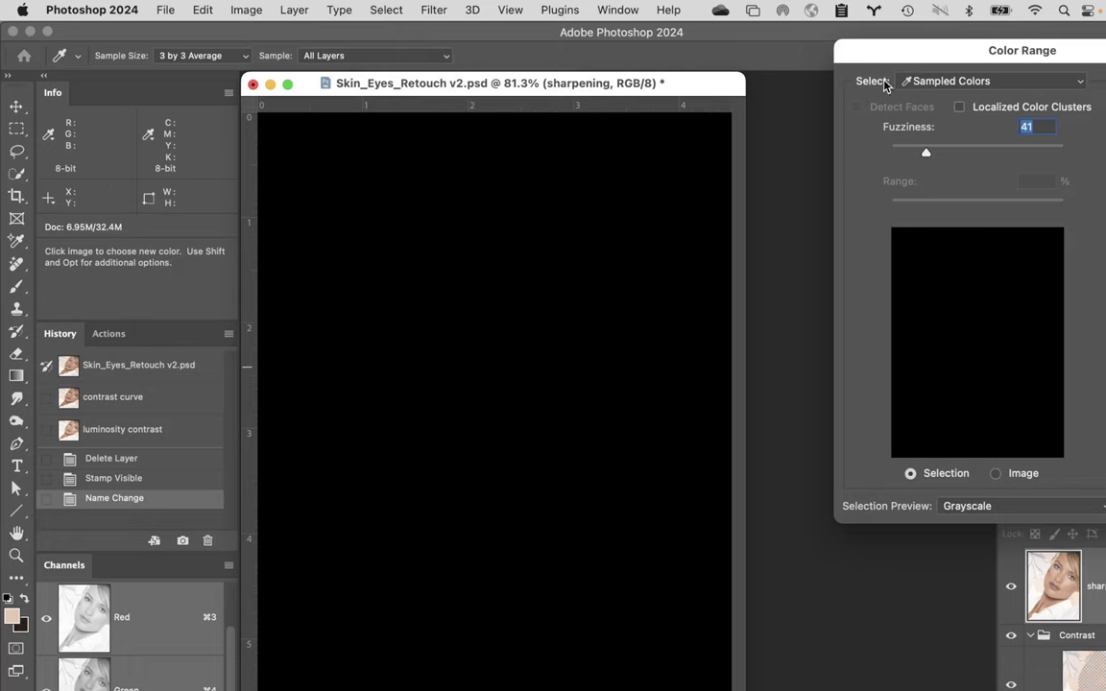
{"action": "left_click", "coordinate": [1005, 85]}
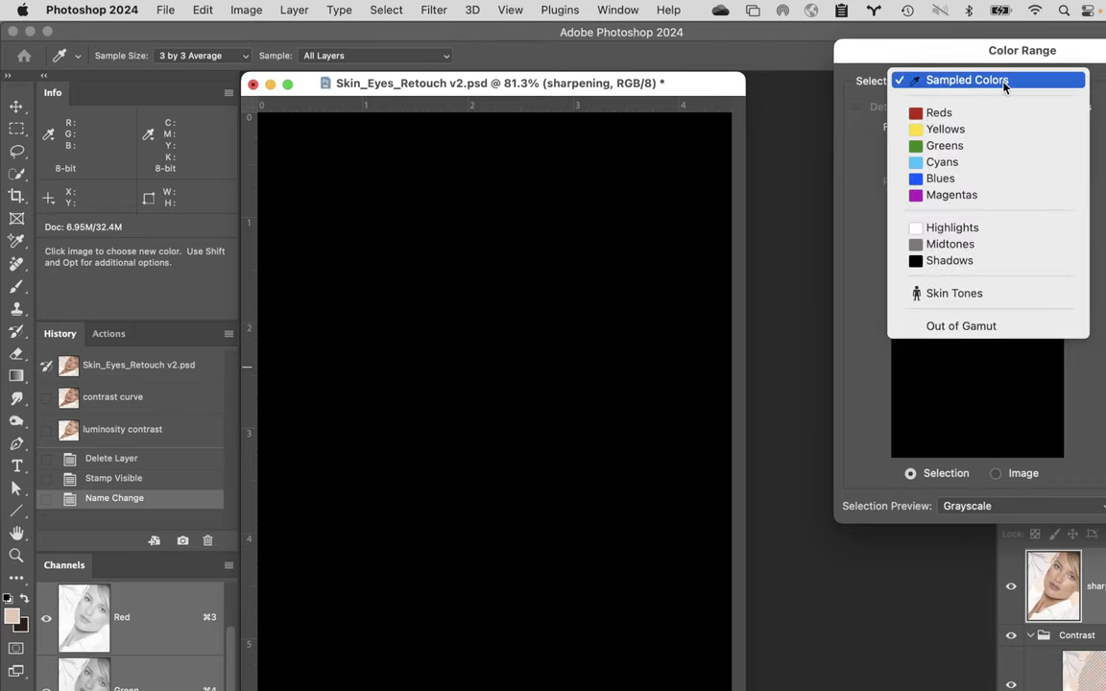
{"action": "left_click", "coordinate": [989, 300]}
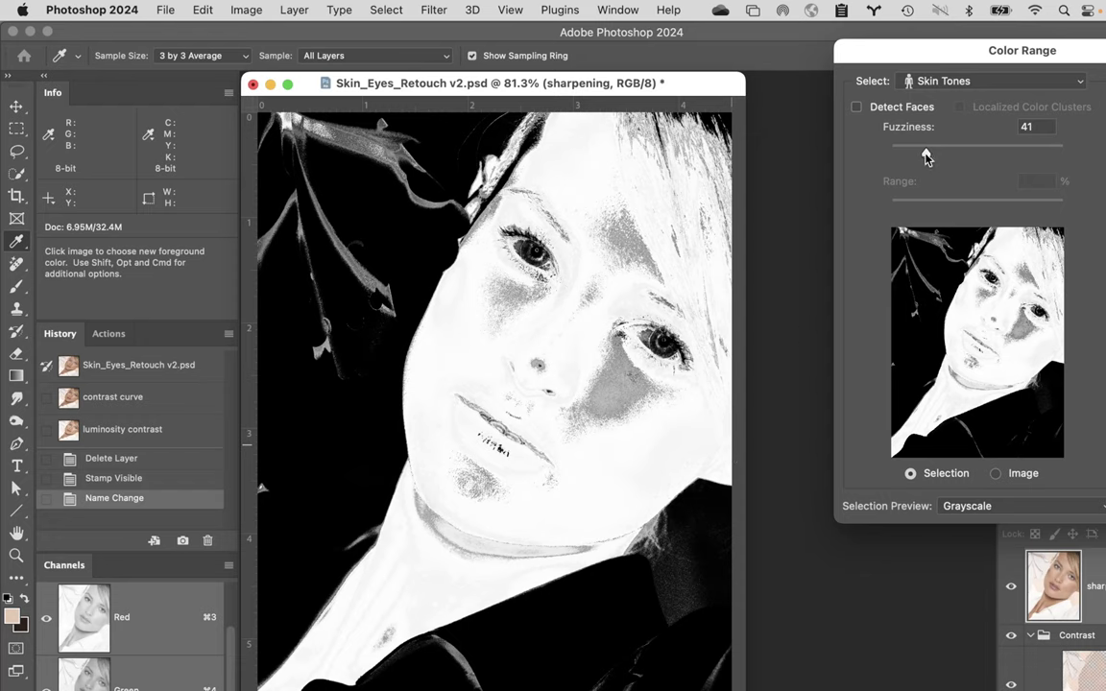
{"action": "mouse_move", "coordinate": [924, 153]}
{"action": "left_mouse_down"}
{"action": "mouse_move", "coordinate": [947, 154]}
{"action": "mouse_move", "coordinate": [907, 154]}
{"action": "left_mouse_up"}
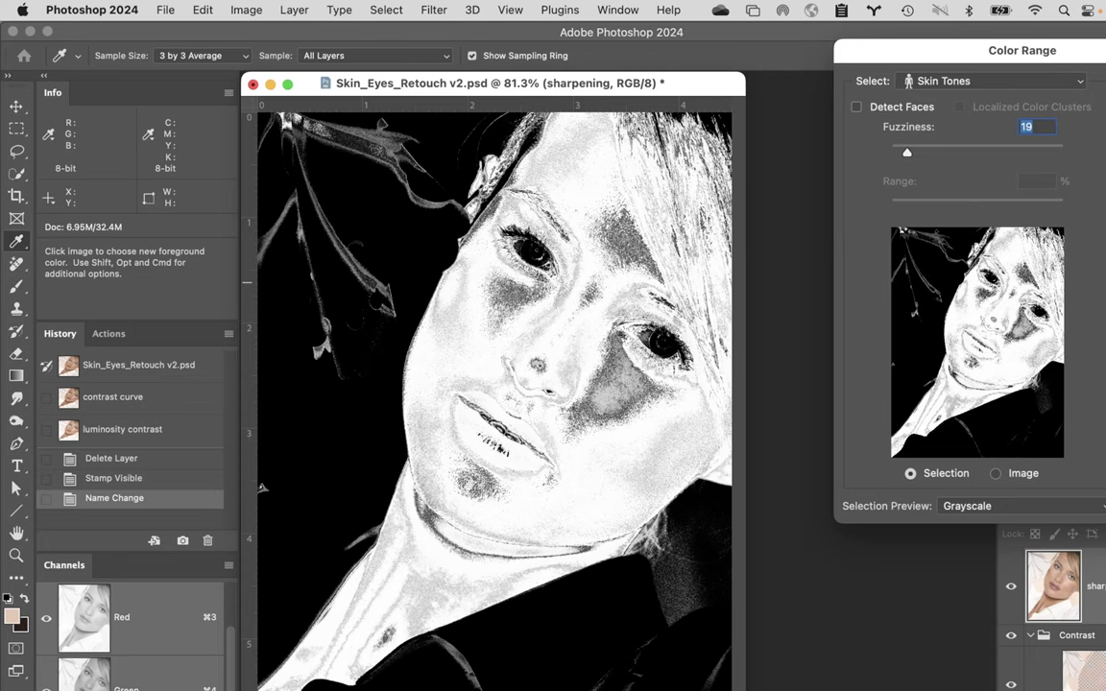
- Switch the Color Range selection to Sampled Colors and set its selection preview to None
{"action": "left_click", "coordinate": [1005, 84]}
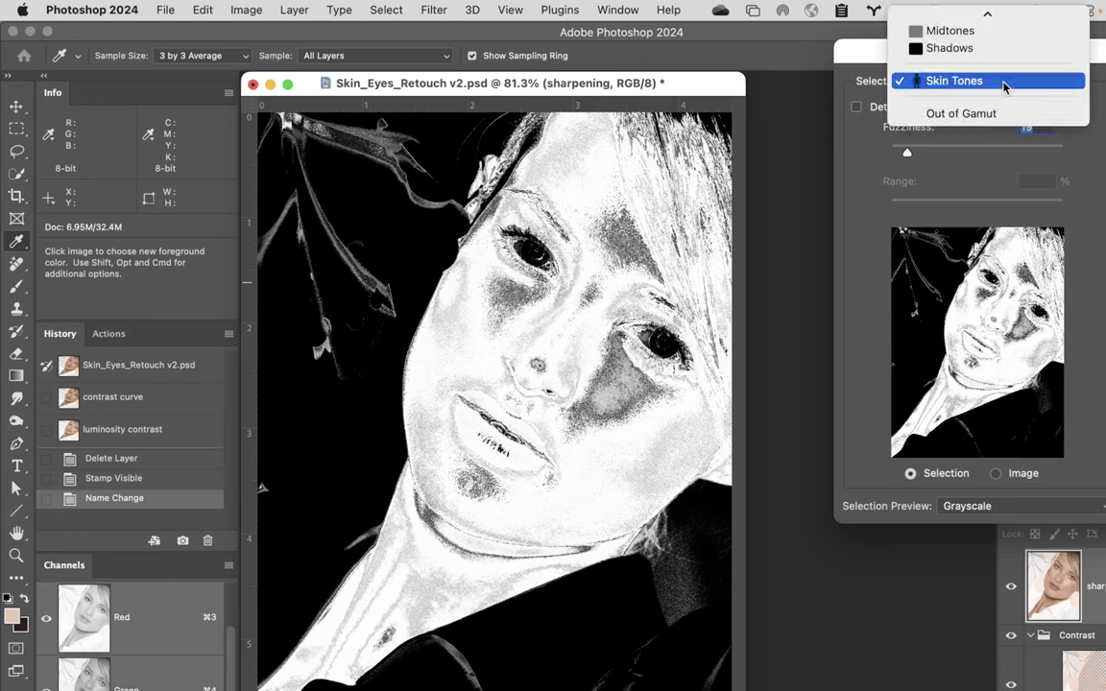
{"action": "mouse_move", "coordinate": [988, 13]}
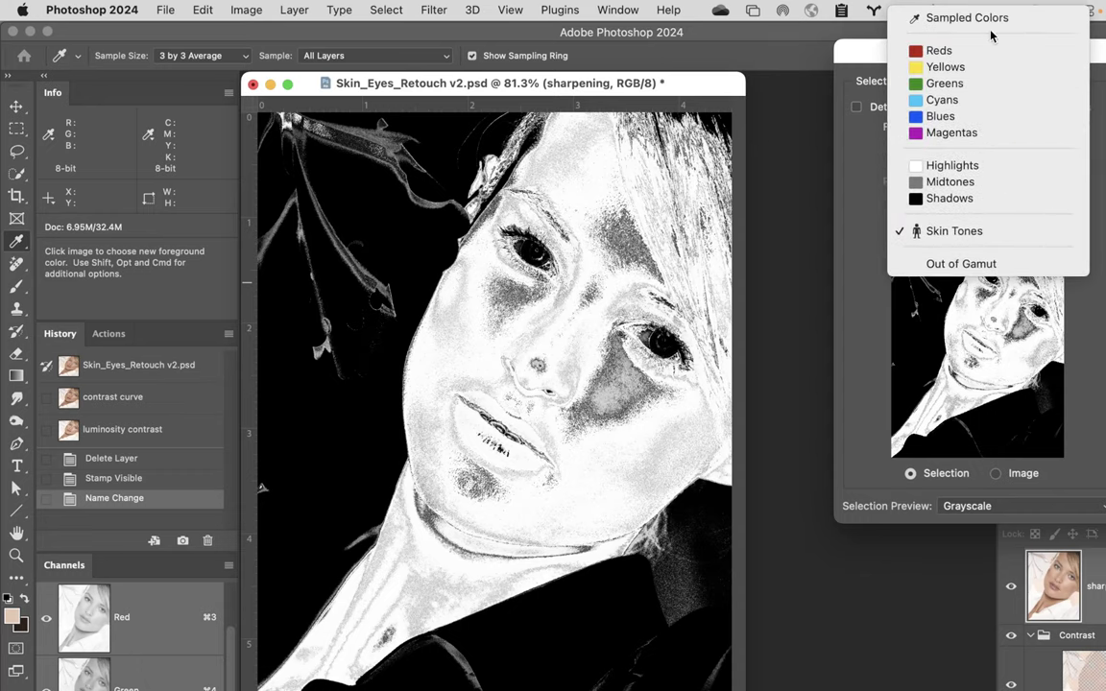
{"action": "left_click", "coordinate": [991, 21]}
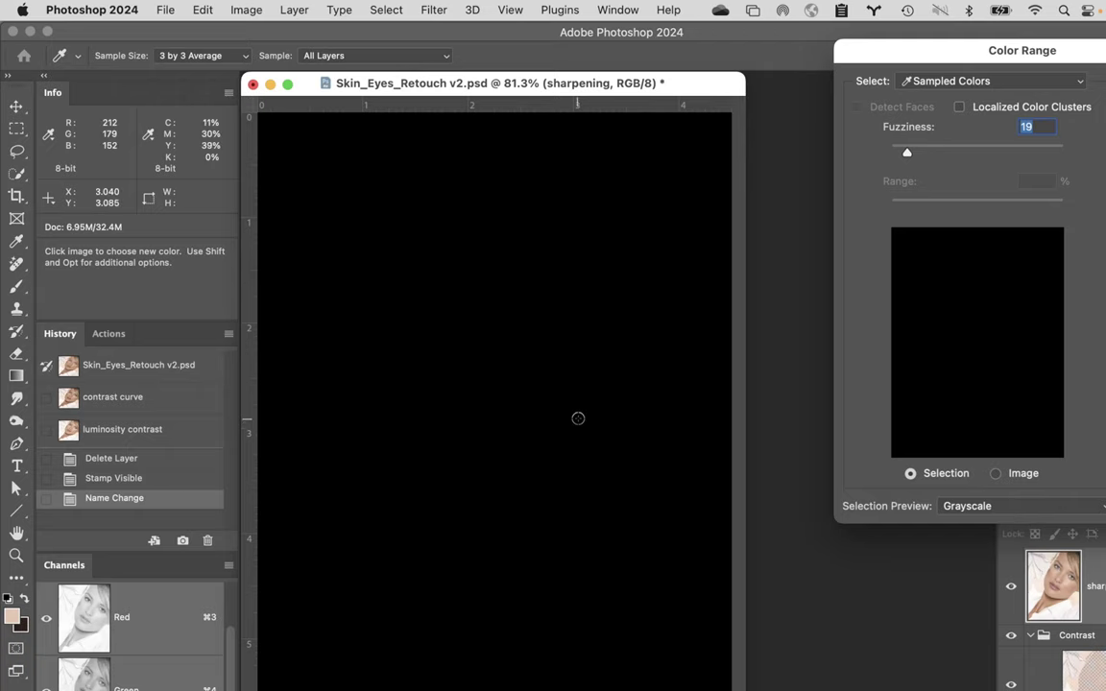
{"action": "left_click", "coordinate": [1023, 516]}
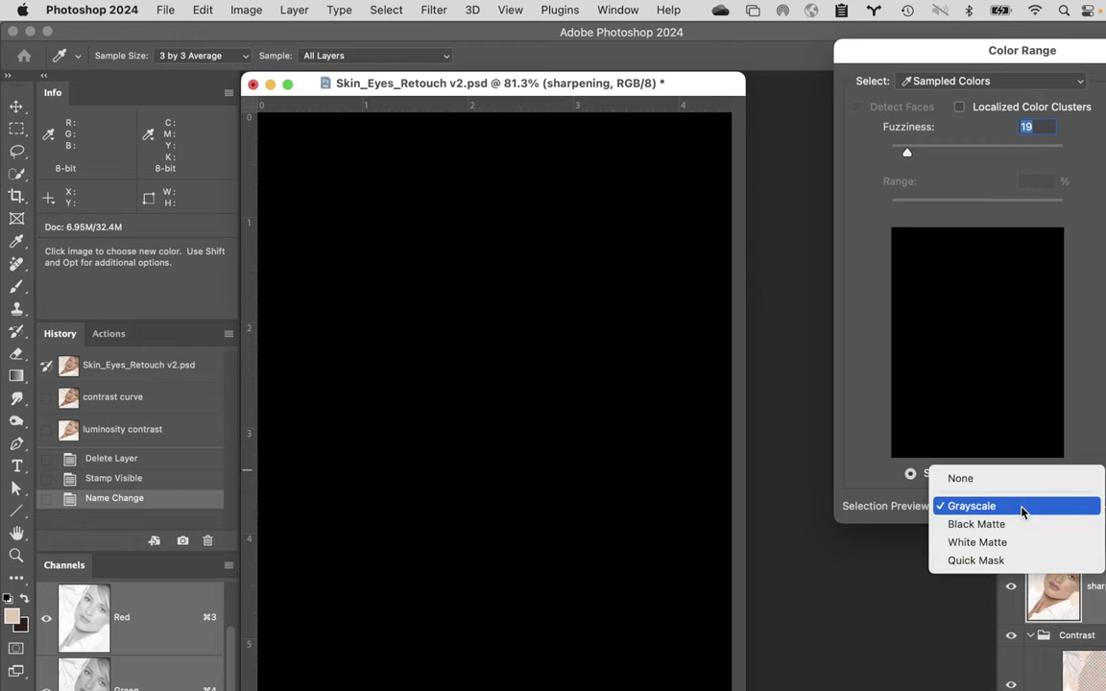
{"action": "left_click", "coordinate": [1020, 479]}
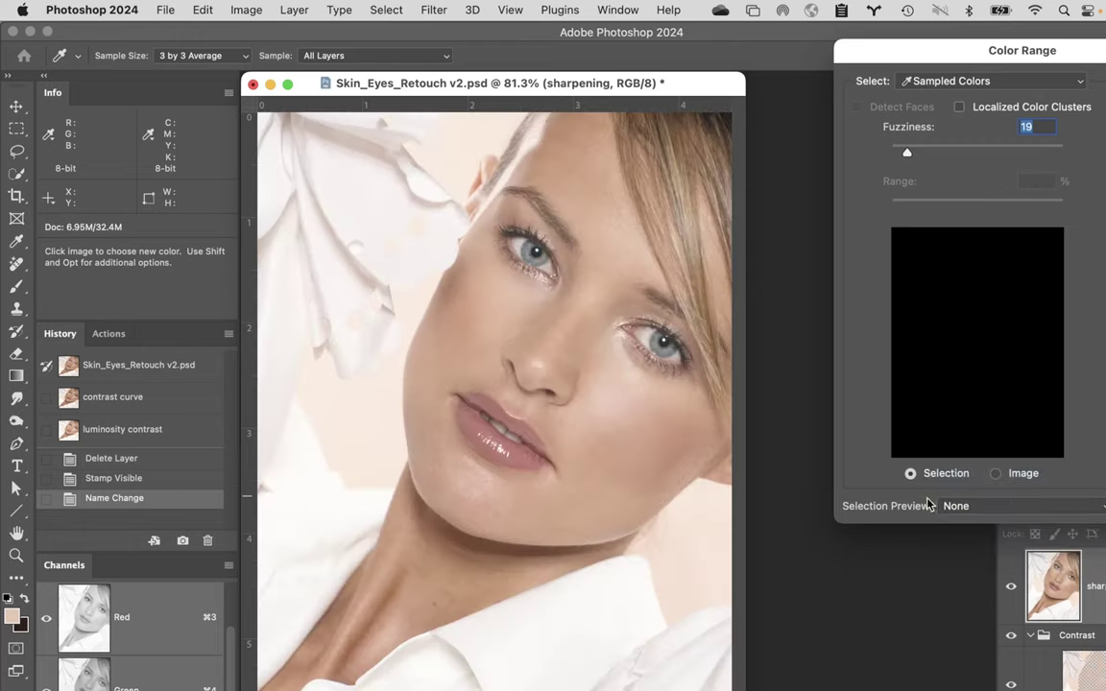
- Sample the bright cheek skin with fuzziness 29, and show the selection preview in Grayscale
{"action": "left_click", "coordinate": [619, 419]}
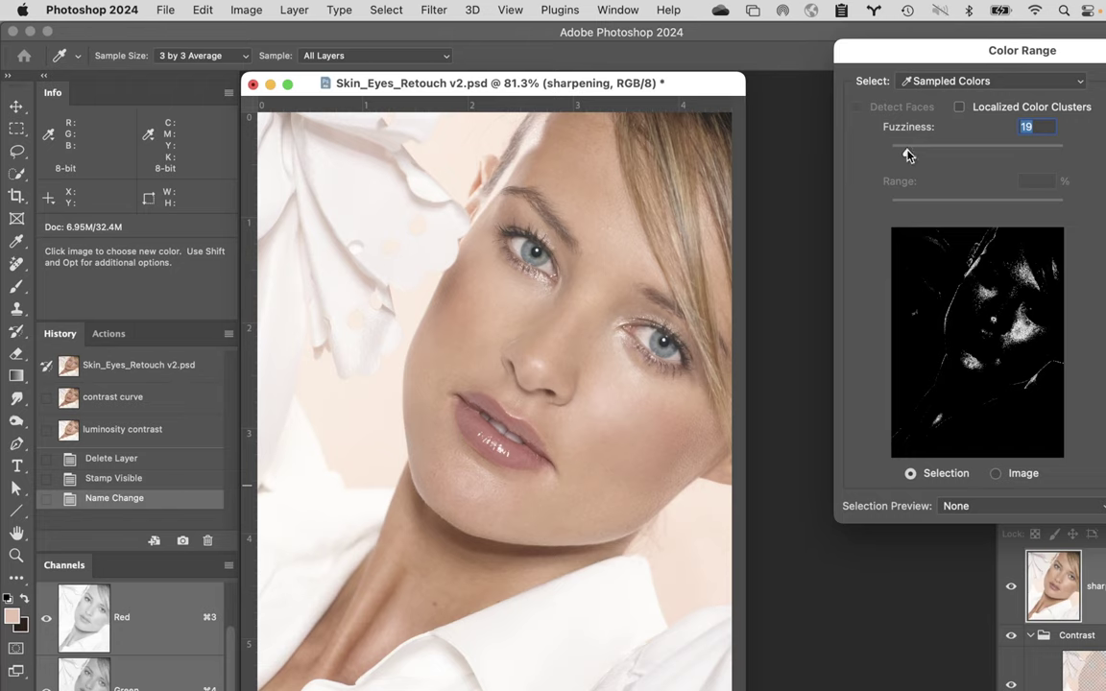
{"action": "left_click_drag", "start_coordinate": [917, 156], "coordinate": [914, 152]}
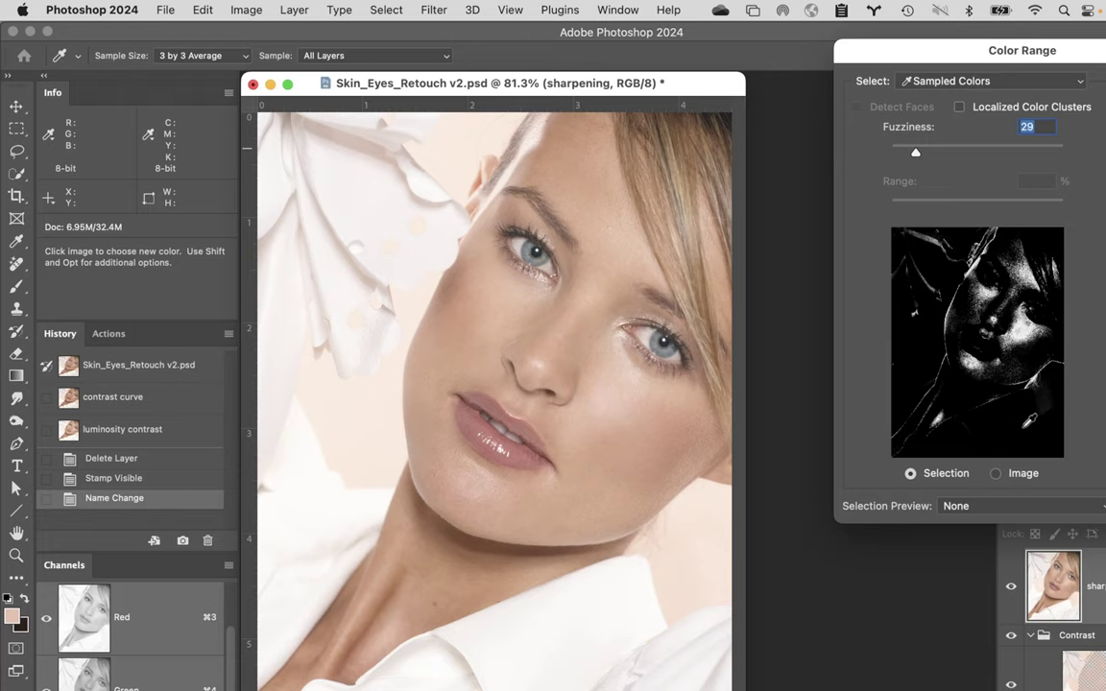
{"action": "left_click", "coordinate": [1002, 509]}
{"action": "left_click", "coordinate": [994, 531]}
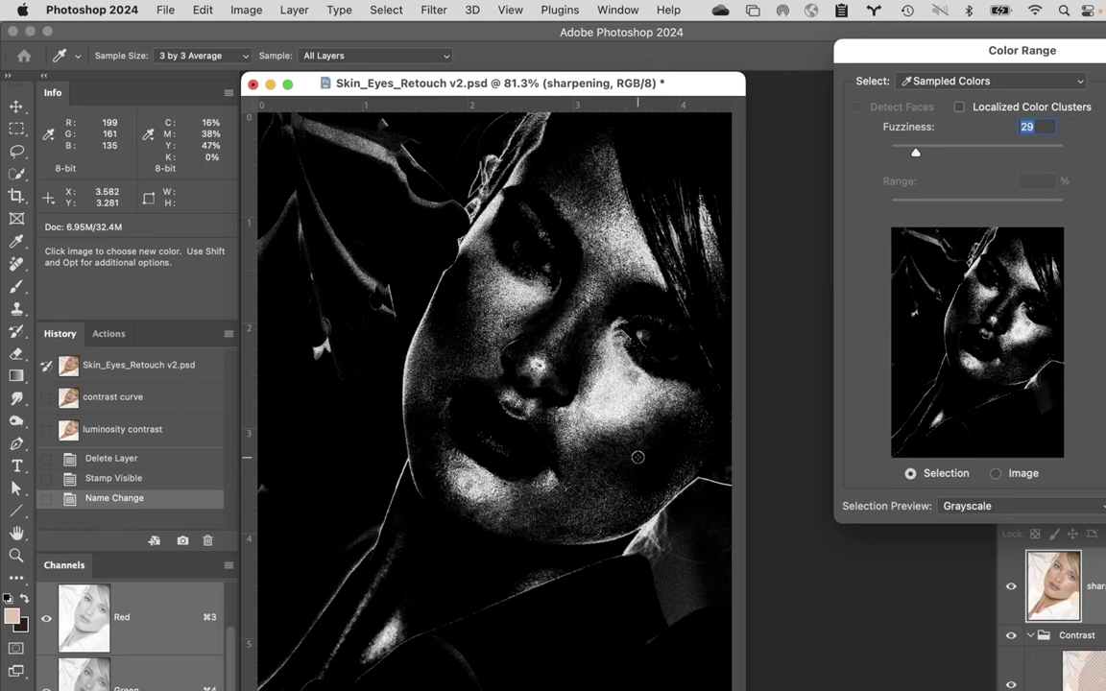
- Sample the cheek skin tone in Color Range and add further samples from the nose, forehead and under-eye skin
{"action": "left_click", "coordinate": [676, 442]}
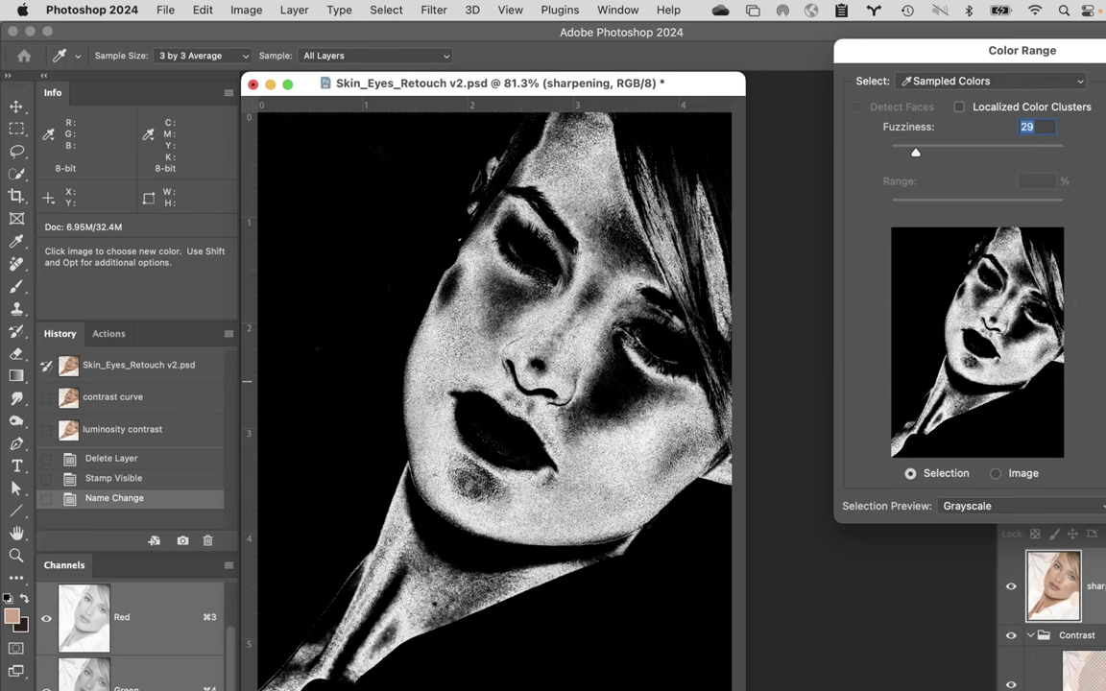
{"action": "key", "text": "shift"}
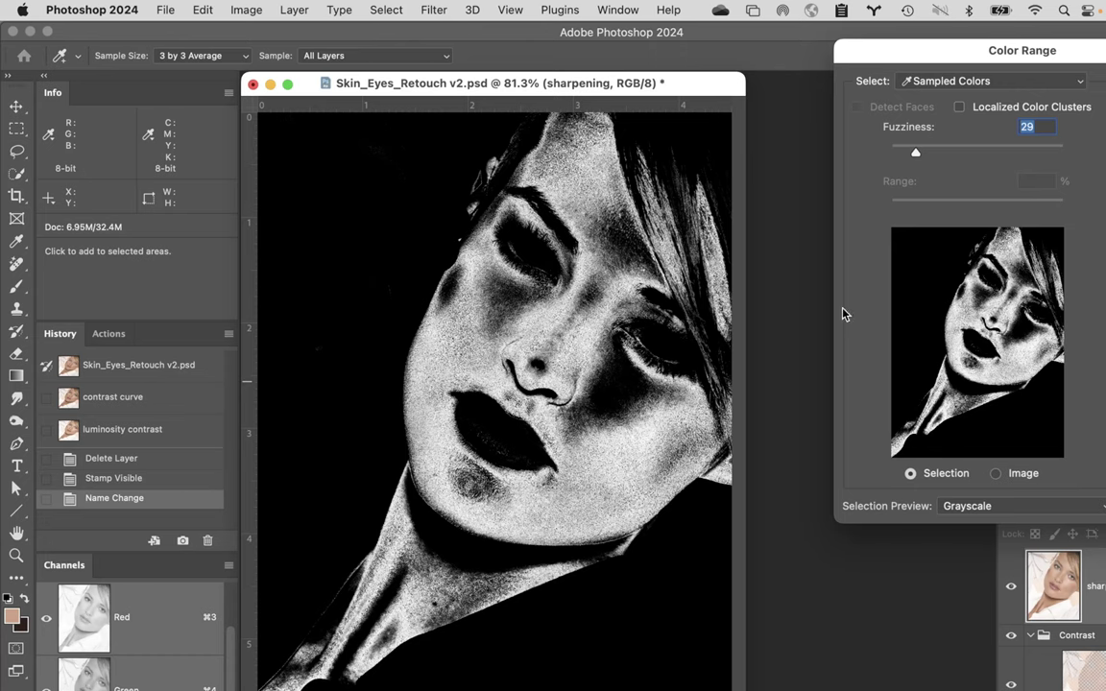
{"action": "left_click", "coordinate": [551, 352], "text": "shift"}
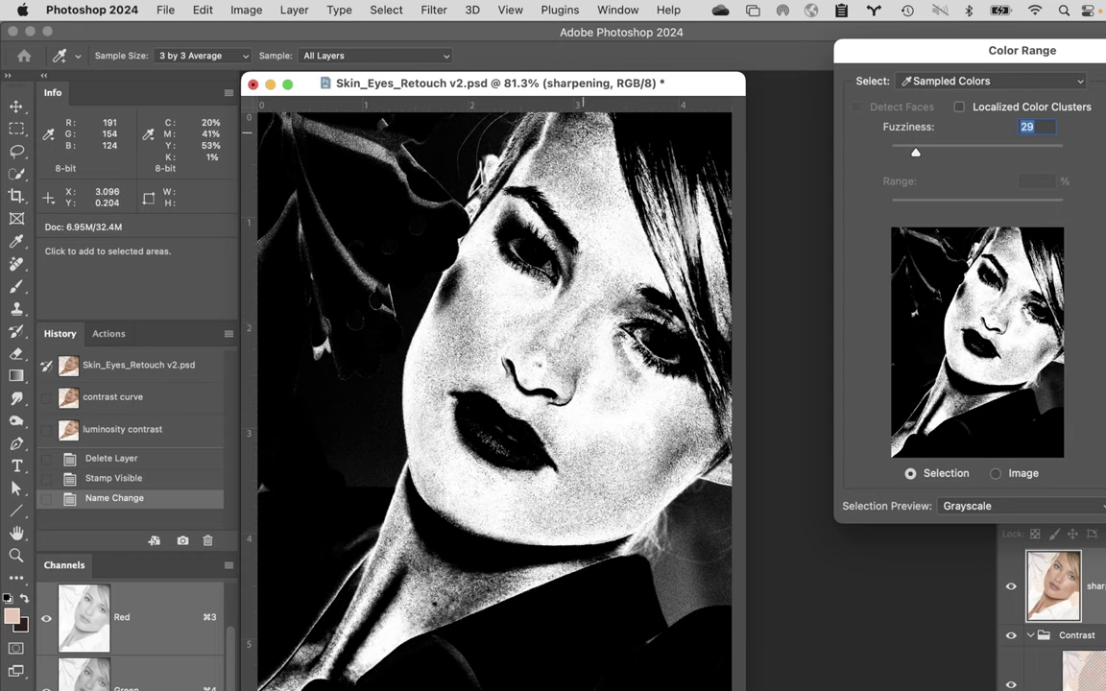
{"action": "left_click", "coordinate": [584, 149]}
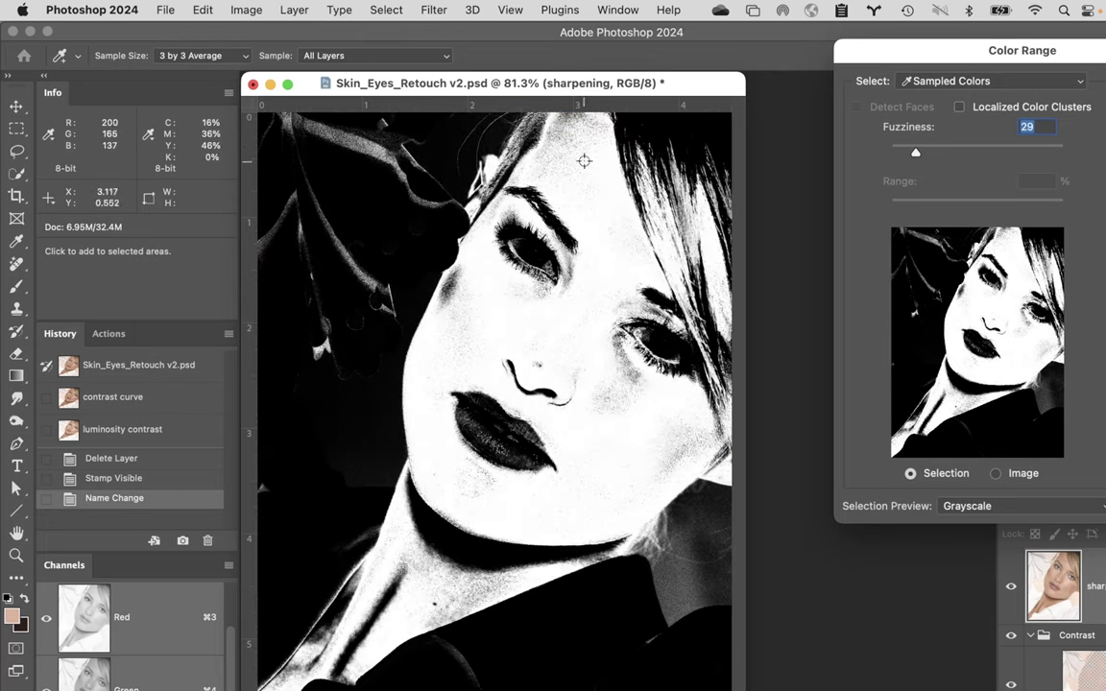
{"action": "left_click", "coordinate": [593, 122]}
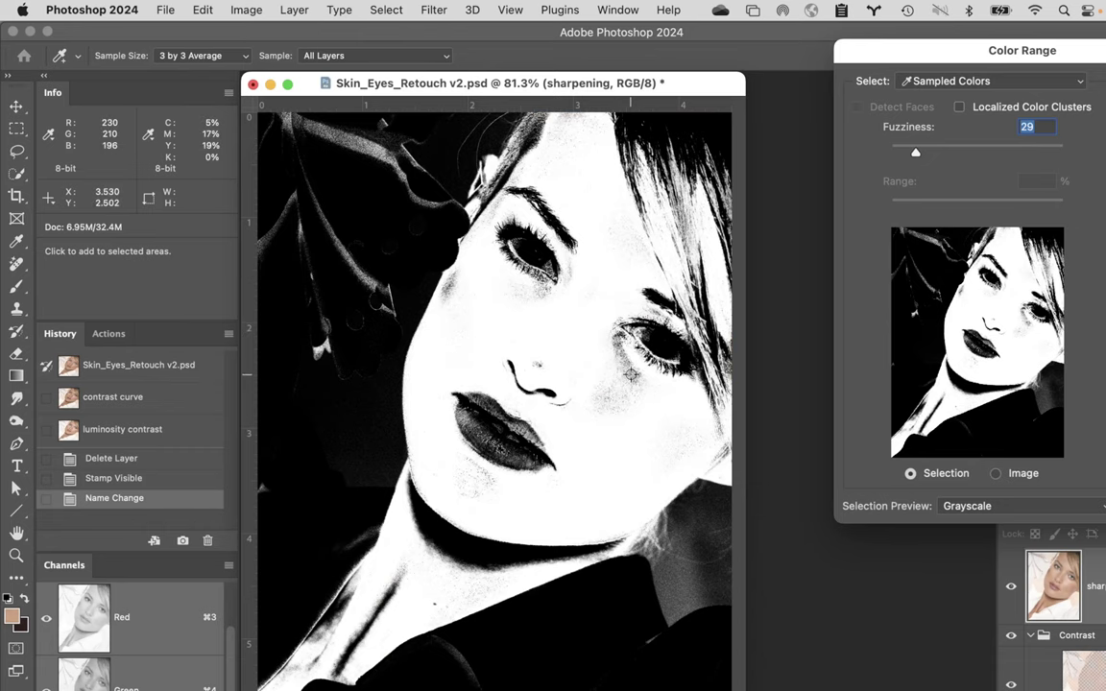
{"action": "left_click", "coordinate": [617, 407]}
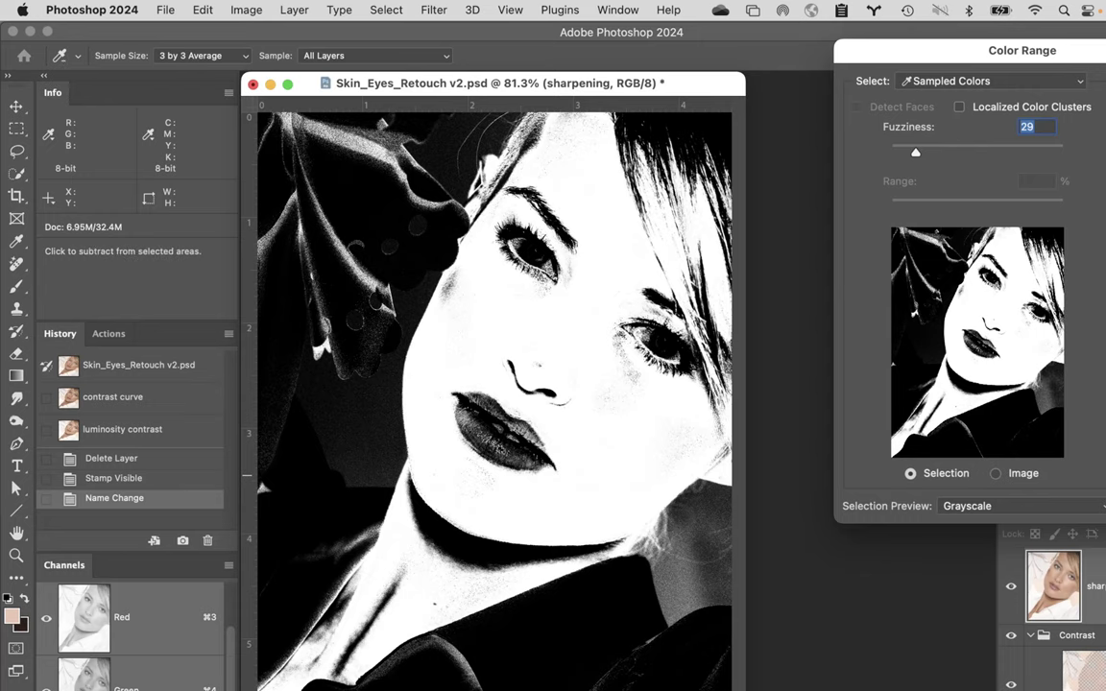
- Subtract the background tone beside the collar, set Fuzziness to 25, and apply the Color Range selection
{"action": "left_click", "coordinate": [682, 586]}
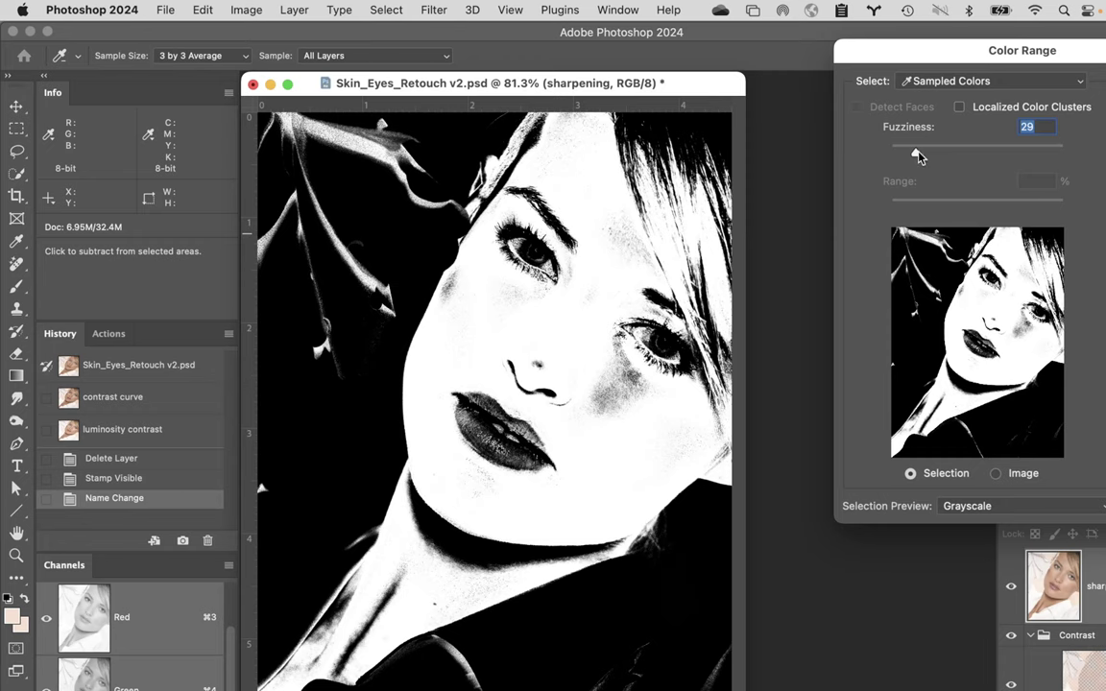
{"action": "mouse_move", "coordinate": [918, 148]}
{"action": "left_mouse_down"}
{"action": "mouse_move", "coordinate": [927, 151]}
{"action": "mouse_move", "coordinate": [912, 152]}
{"action": "left_mouse_up"}
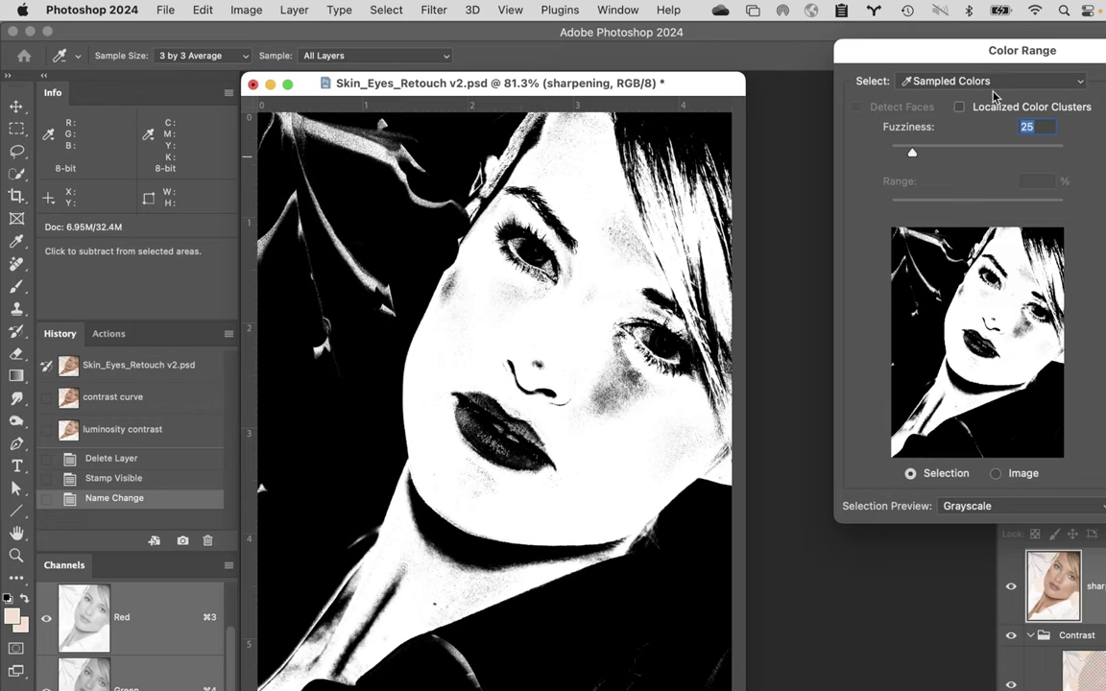
{"action": "key", "text": "Return"}
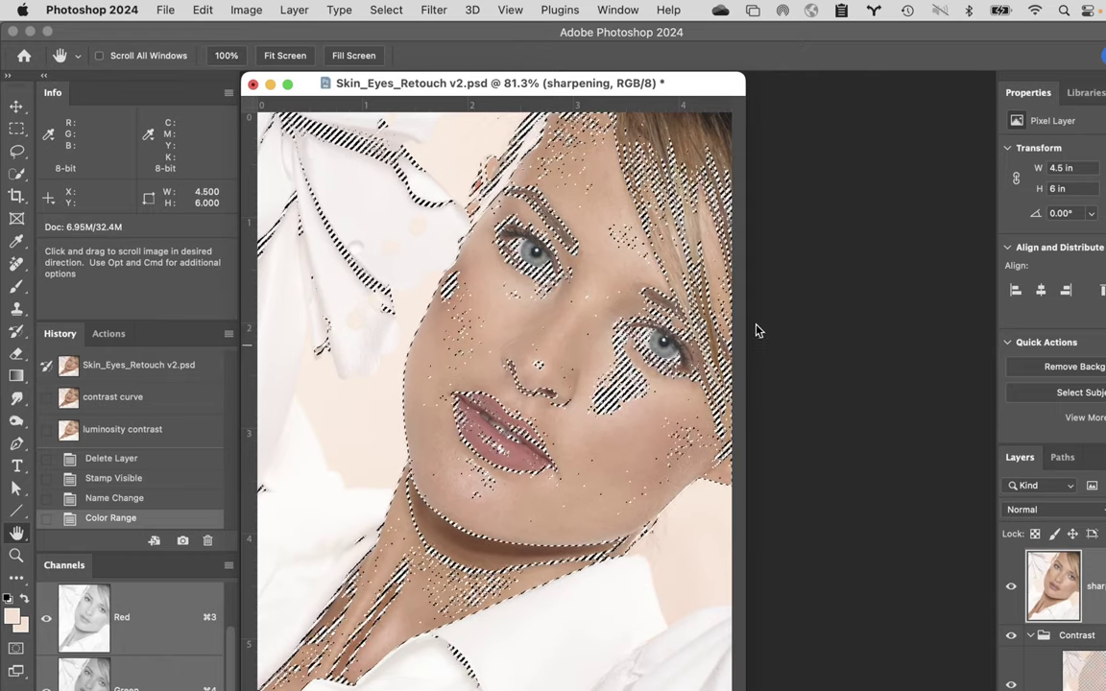
- Save the selection as a new channel named "skin" and deselect it
{"action": "left_click", "coordinate": [387, 10]}
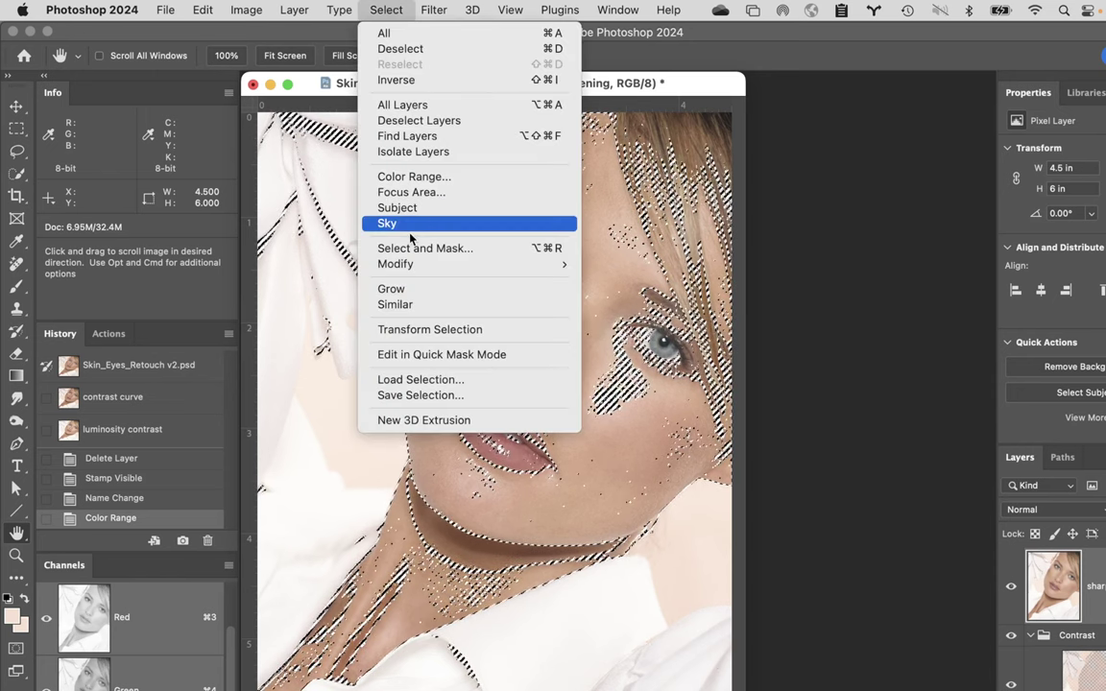
{"action": "left_click", "coordinate": [445, 395]}
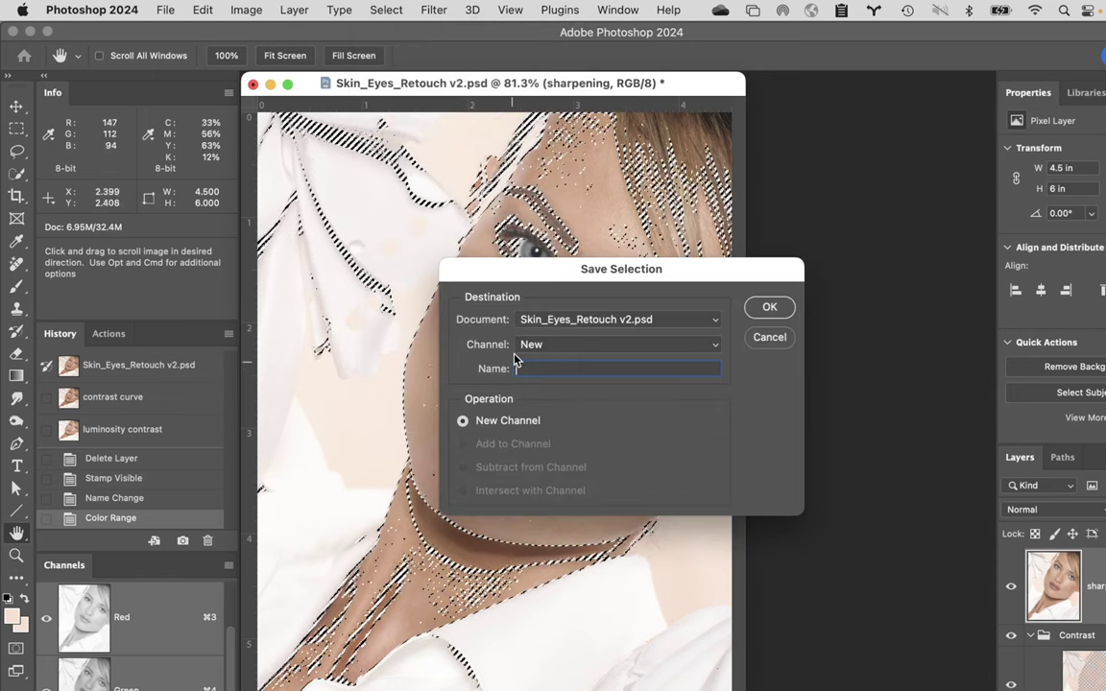
{"action": "type", "text": "ski"}
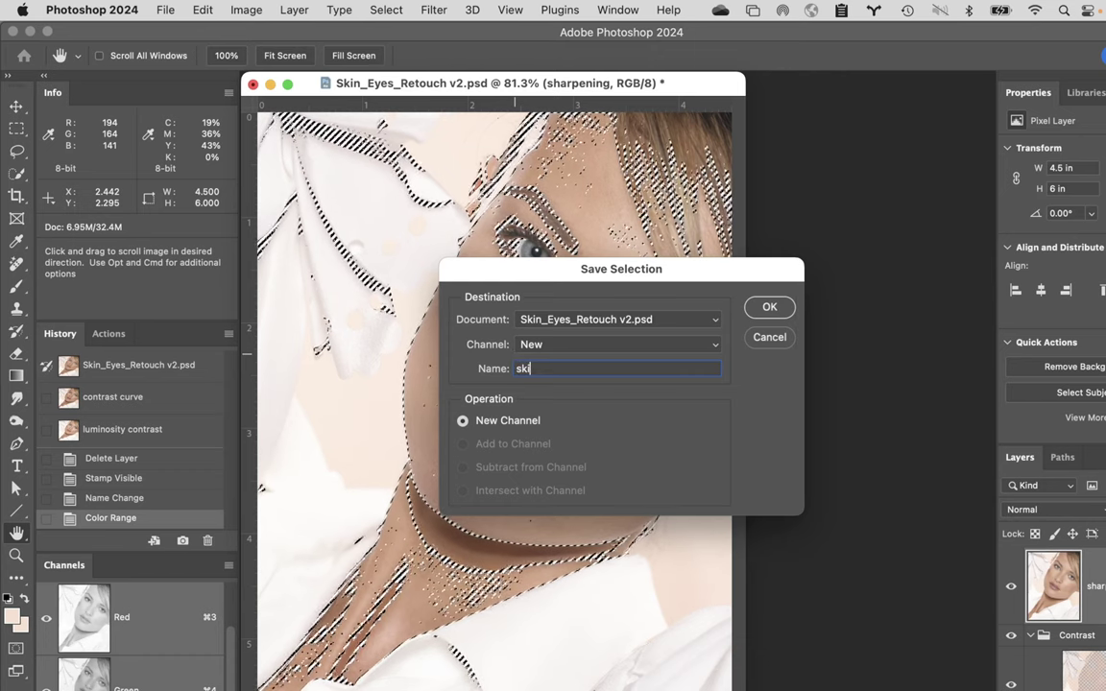
{"action": "type", "text": "n"}
{"action": "key", "text": "Return"}
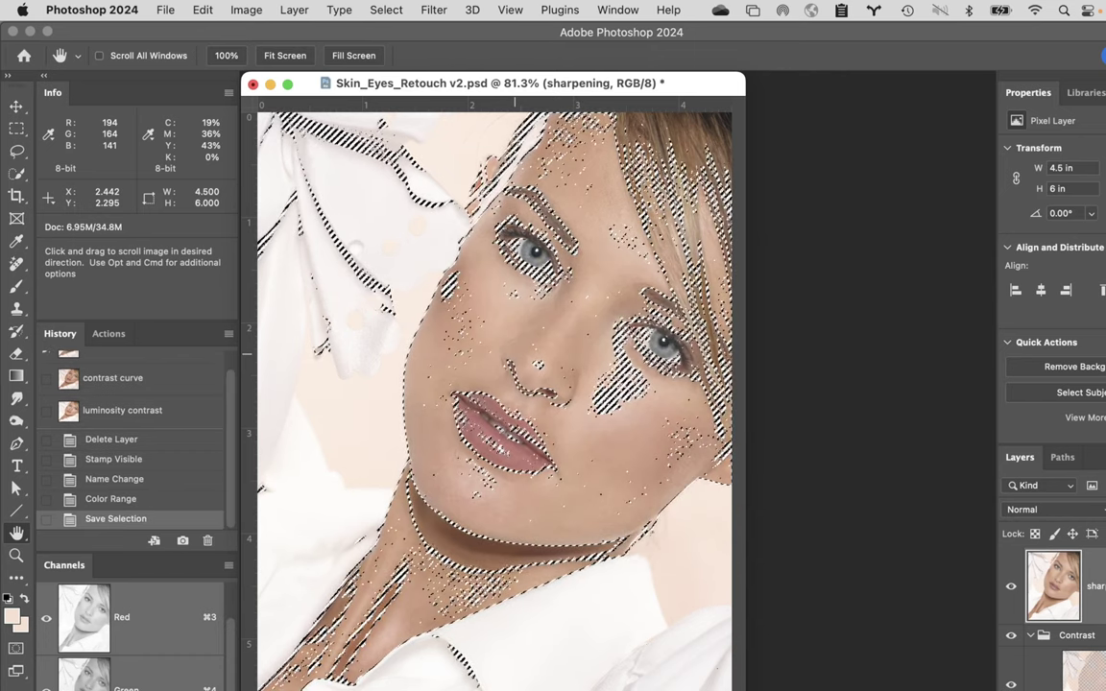
{"action": "key", "text": "super+d"}
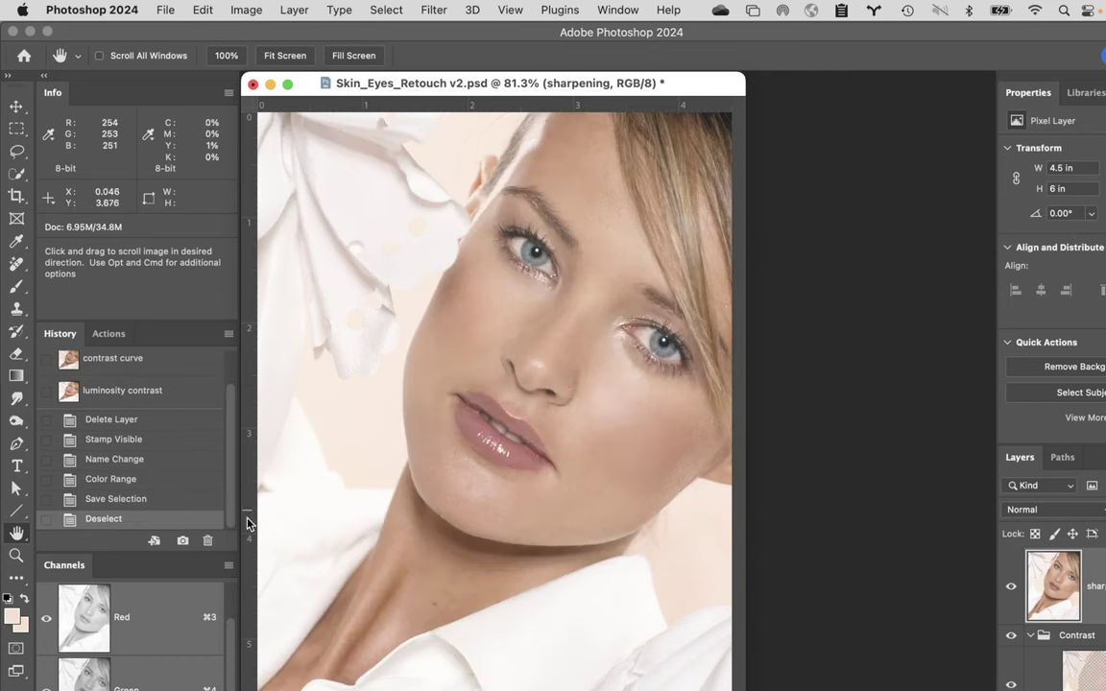
- Display the skin channel on its own and set up the Brush tool with a harder edge
{"action": "scroll", "coordinate": [207, 585], "scroll_direction": "down", "scroll_amount": 3}
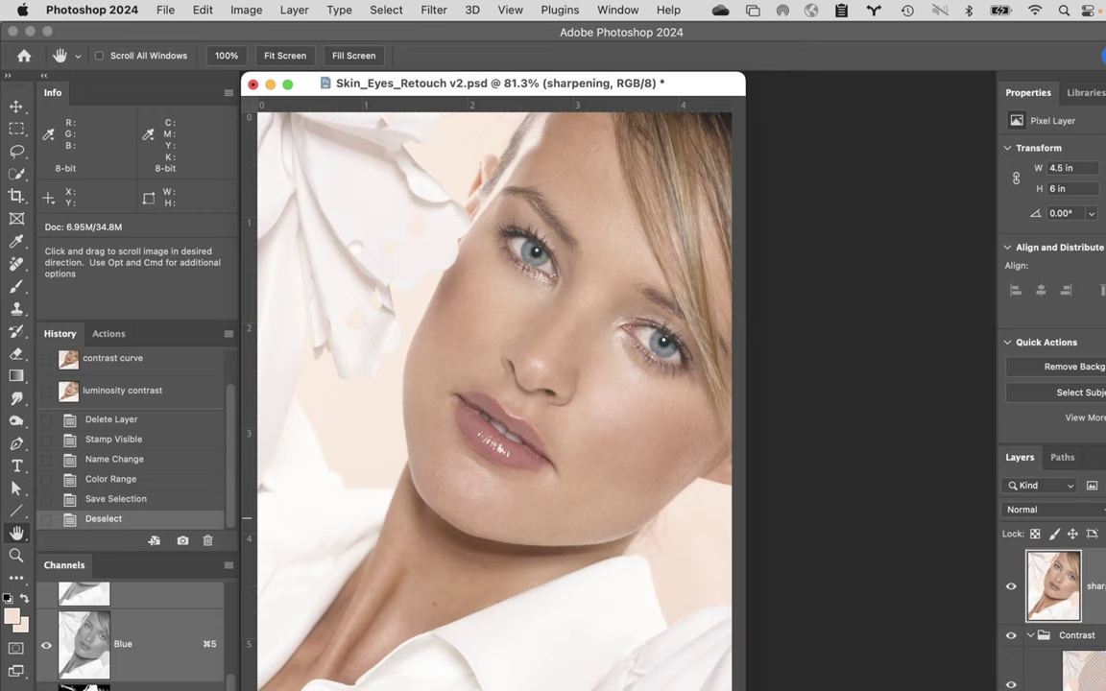
{"action": "key", "text": "super+6"}
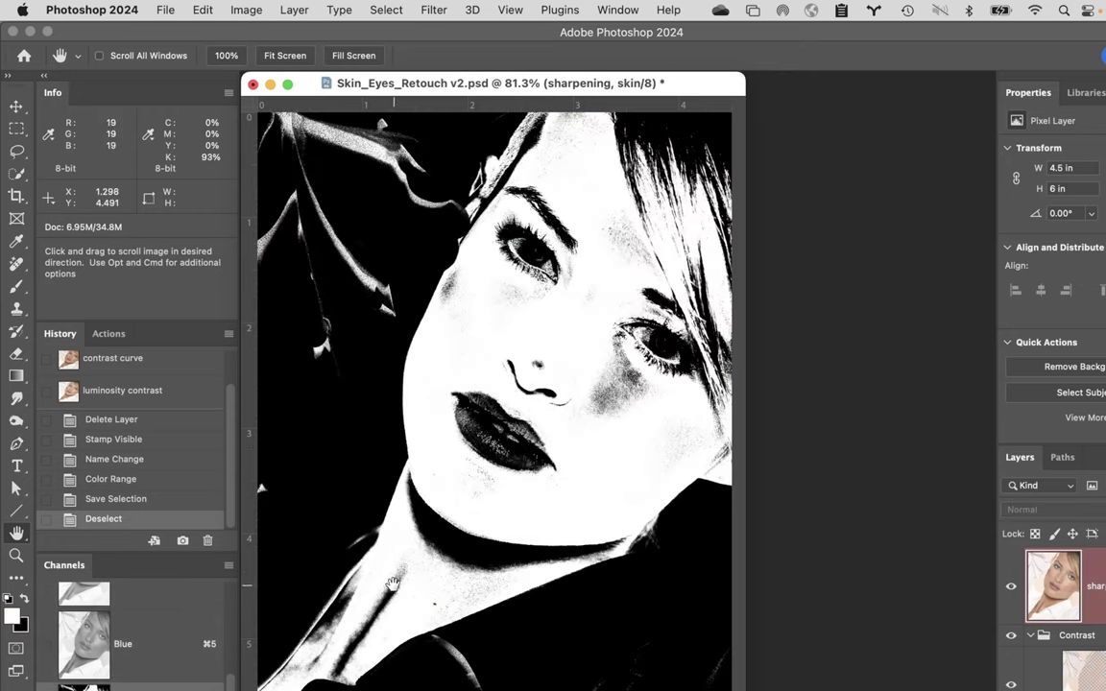
{"action": "key", "text": "b"}
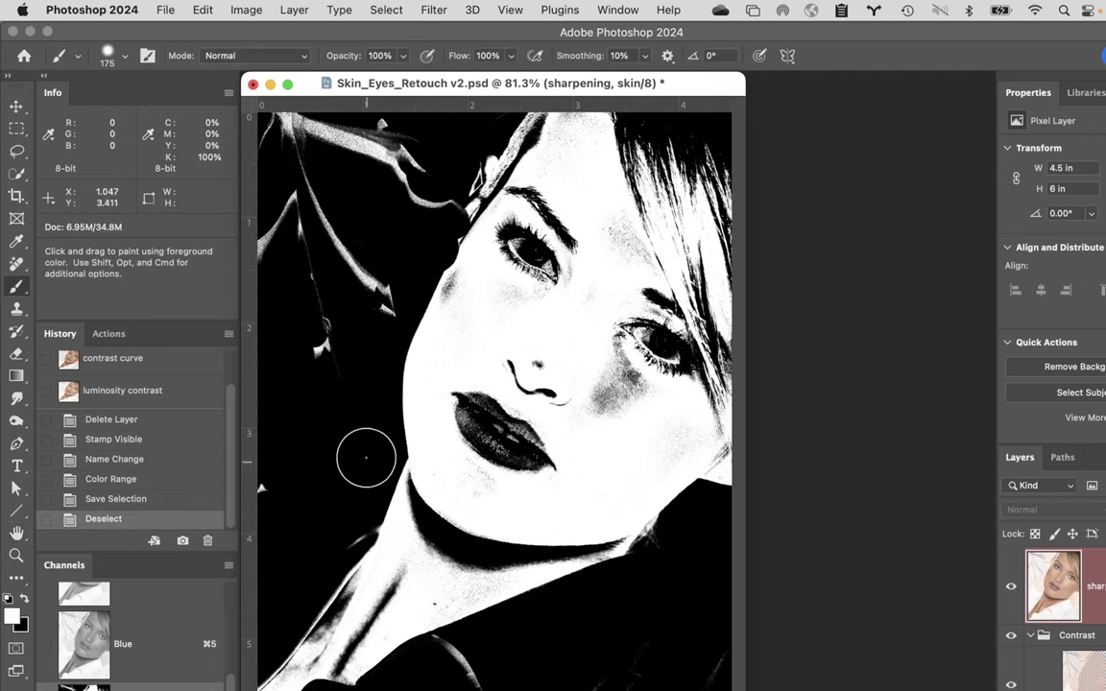
{"action": "left_click", "coordinate": [126, 57]}
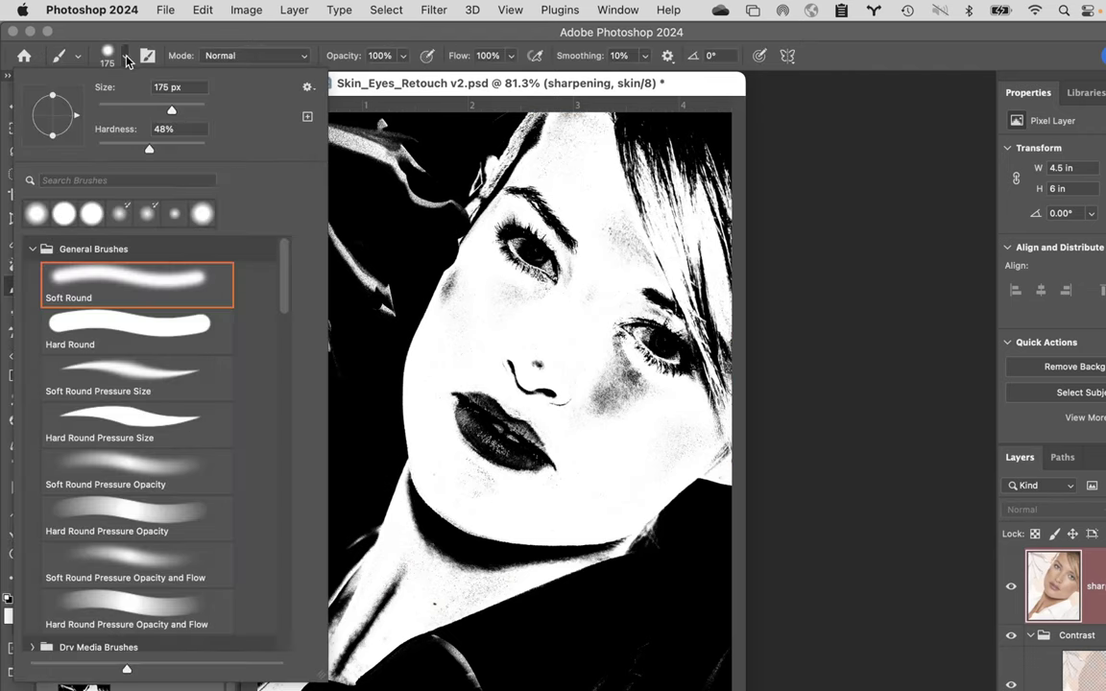
{"action": "left_click", "coordinate": [372, 34]}
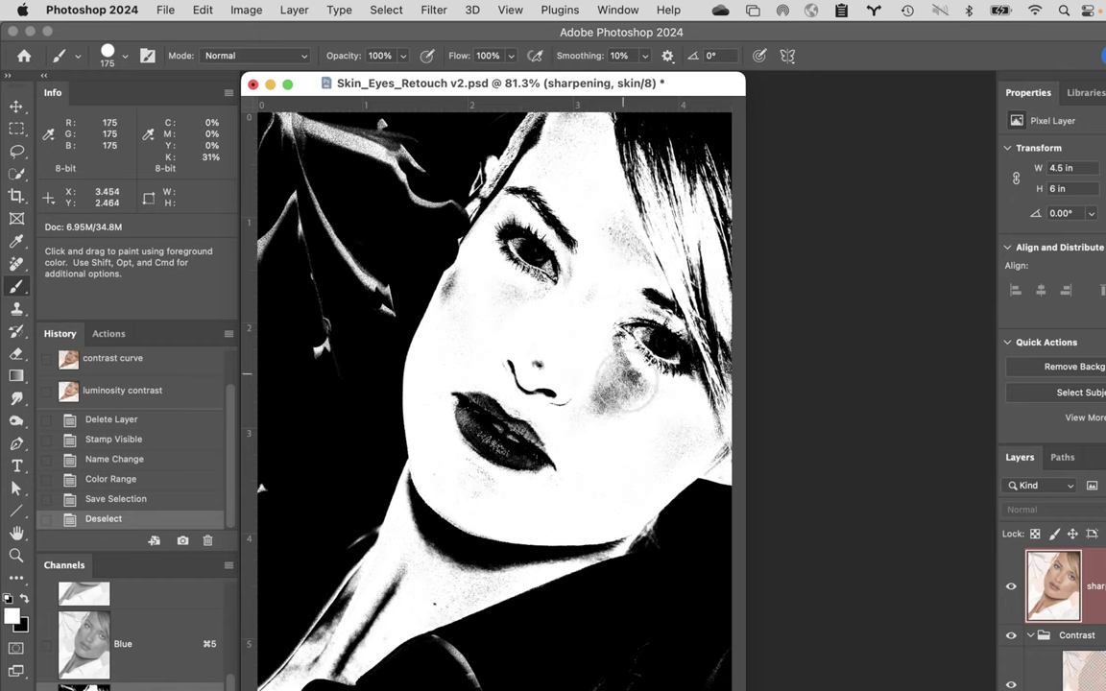
- Shrink the brush to 60 px and paint white over the grey patches below the eye nearest the hair and around the nose tip
{"action": "left_click", "coordinate": [652, 337]}
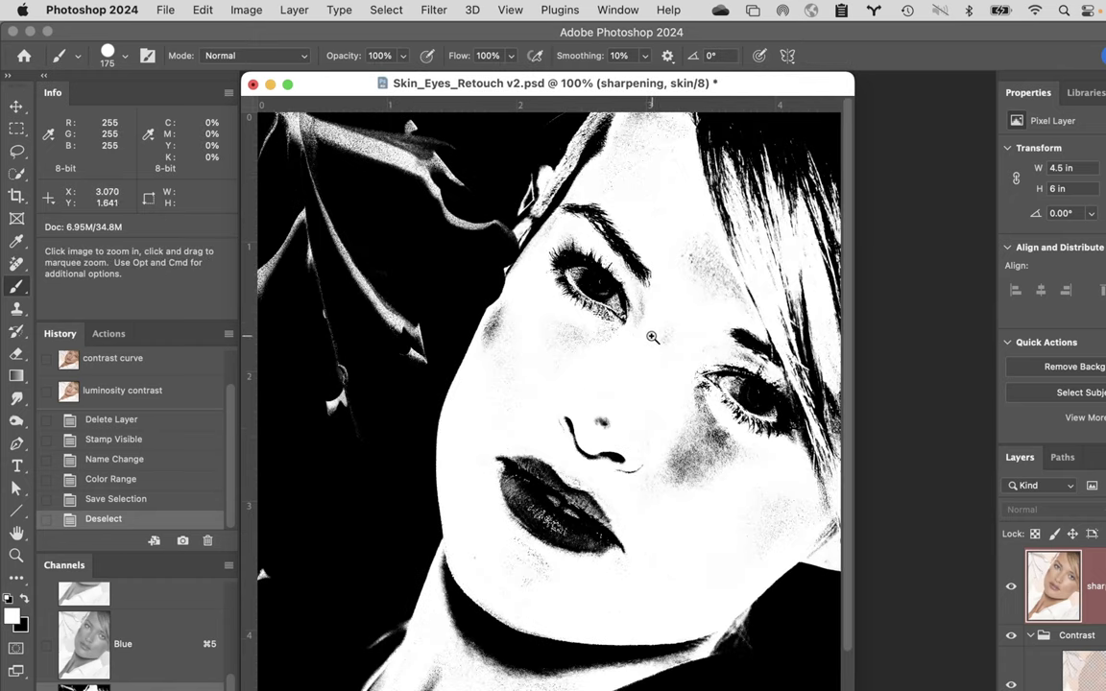
{"action": "left_click", "coordinate": [691, 357]}
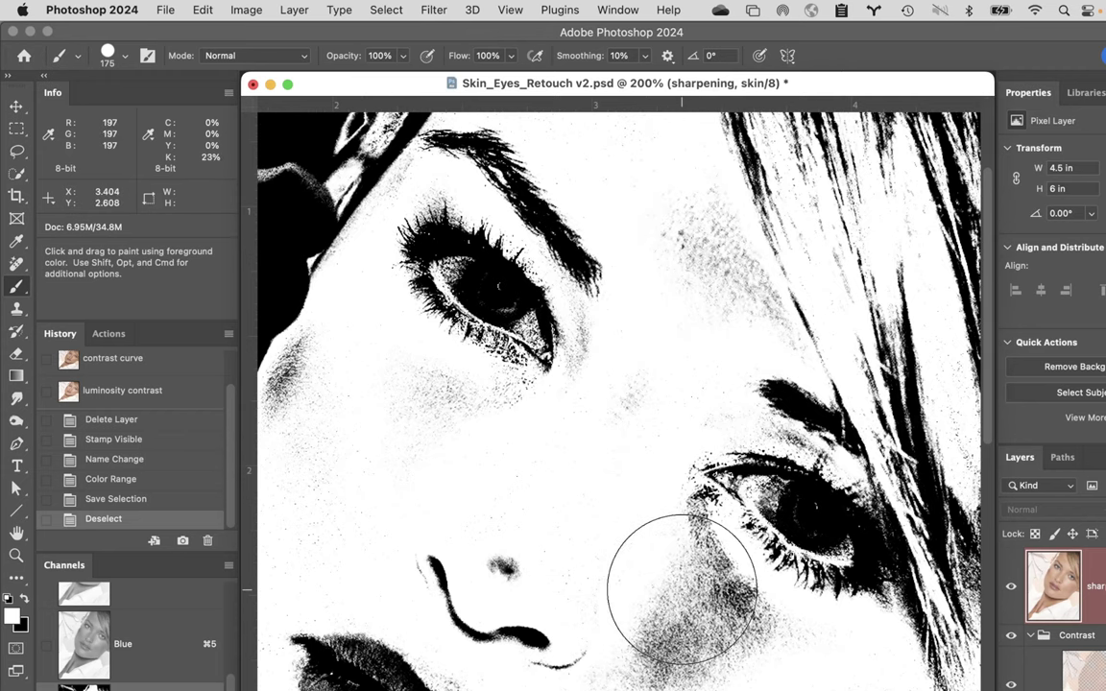
{"action": "key", "text": "bracketleft"}
{"action": "key", "text": "bracketleft"}
{"action": "key", "text": "bracketleft"}
{"action": "key", "text": "bracketleft"}
{"action": "key", "text": "bracketleft"}
{"action": "key", "text": "bracketleft"}
{"action": "key", "text": "bracketleft"}
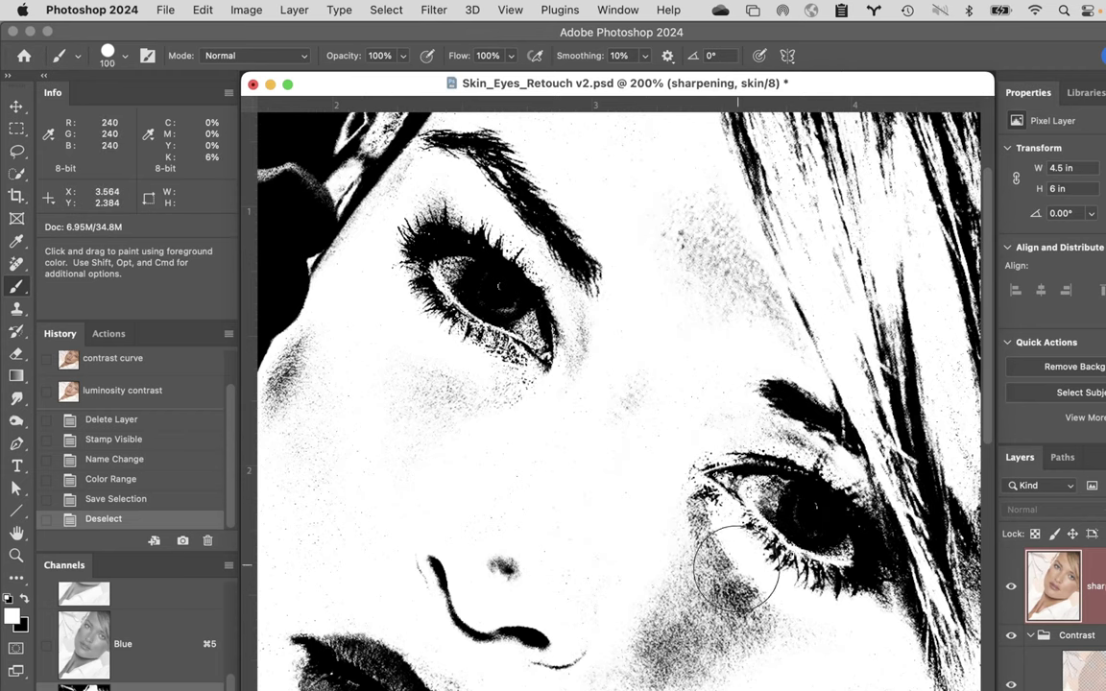
{"action": "mouse_move", "coordinate": [699, 549]}
{"action": "left_mouse_down"}
{"action": "mouse_move", "coordinate": [683, 519]}
{"action": "mouse_move", "coordinate": [774, 637]}
{"action": "mouse_move", "coordinate": [740, 625]}
{"action": "mouse_move", "coordinate": [635, 654]}
{"action": "mouse_move", "coordinate": [626, 641]}
{"action": "left_mouse_up"}
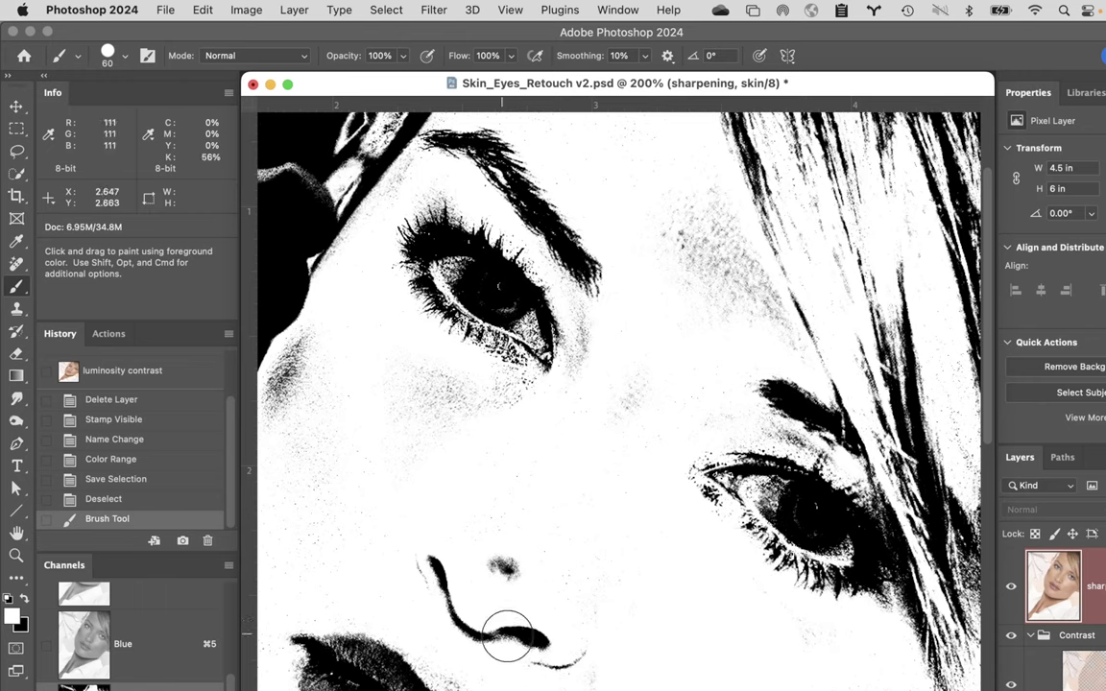
{"action": "mouse_move", "coordinate": [513, 587]}
{"action": "left_mouse_down"}
{"action": "mouse_move", "coordinate": [510, 548]}
{"action": "mouse_move", "coordinate": [501, 563]}
{"action": "mouse_move", "coordinate": [533, 526]}
{"action": "mouse_move", "coordinate": [537, 533]}
{"action": "left_mouse_up"}
{"action": "left_click_drag", "start_coordinate": [553, 575], "coordinate": [617, 641]}
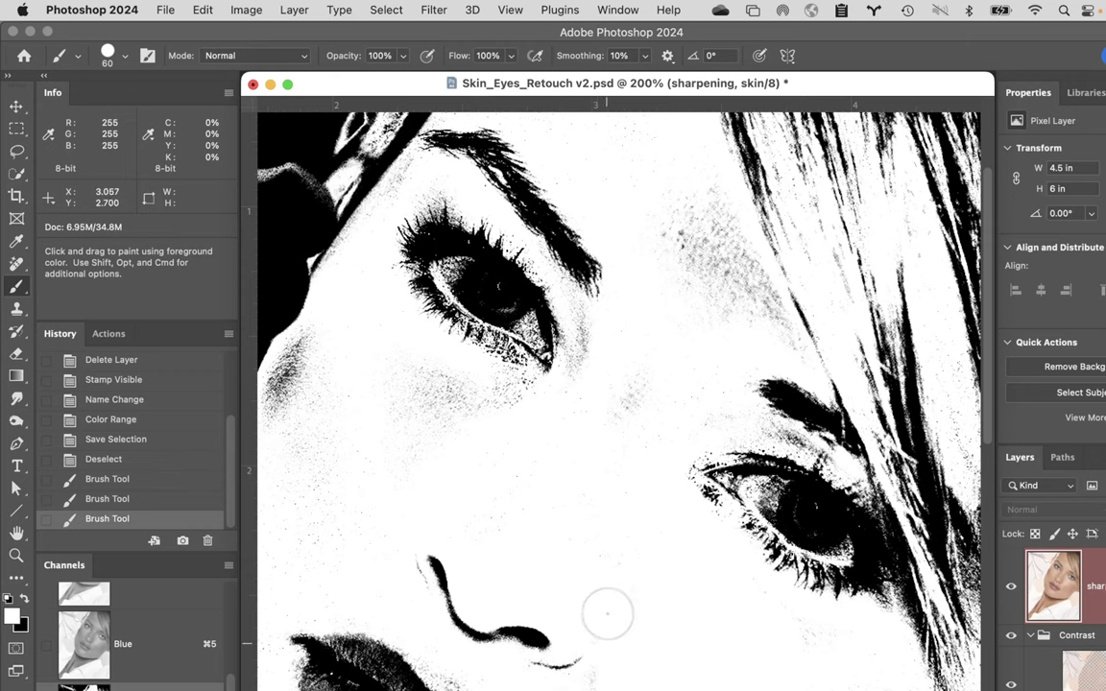
- Paint white over the grey patches on the outer cheek, beneath the other eye, between the eyes and on the forehead
{"action": "scroll", "coordinate": [607, 613], "scroll_direction": "down", "scroll_amount": 3}
{"action": "scroll", "coordinate": [606, 612], "scroll_direction": "left", "scroll_amount": 2}
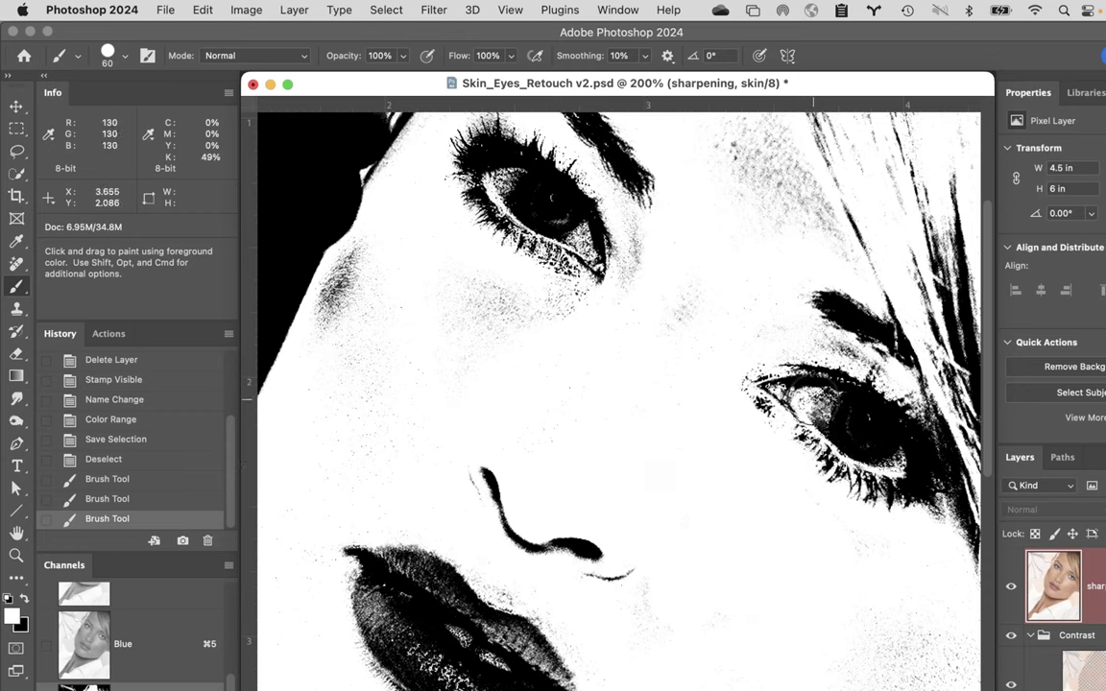
{"action": "mouse_move", "coordinate": [556, 342]}
{"action": "left_mouse_down"}
{"action": "mouse_move", "coordinate": [533, 316]}
{"action": "mouse_move", "coordinate": [472, 291]}
{"action": "mouse_move", "coordinate": [614, 326]}
{"action": "mouse_move", "coordinate": [669, 283]}
{"action": "mouse_move", "coordinate": [548, 366]}
{"action": "mouse_move", "coordinate": [384, 276]}
{"action": "mouse_move", "coordinate": [343, 311]}
{"action": "mouse_move", "coordinate": [333, 488]}
{"action": "mouse_move", "coordinate": [360, 415]}
{"action": "mouse_move", "coordinate": [331, 379]}
{"action": "left_mouse_up"}
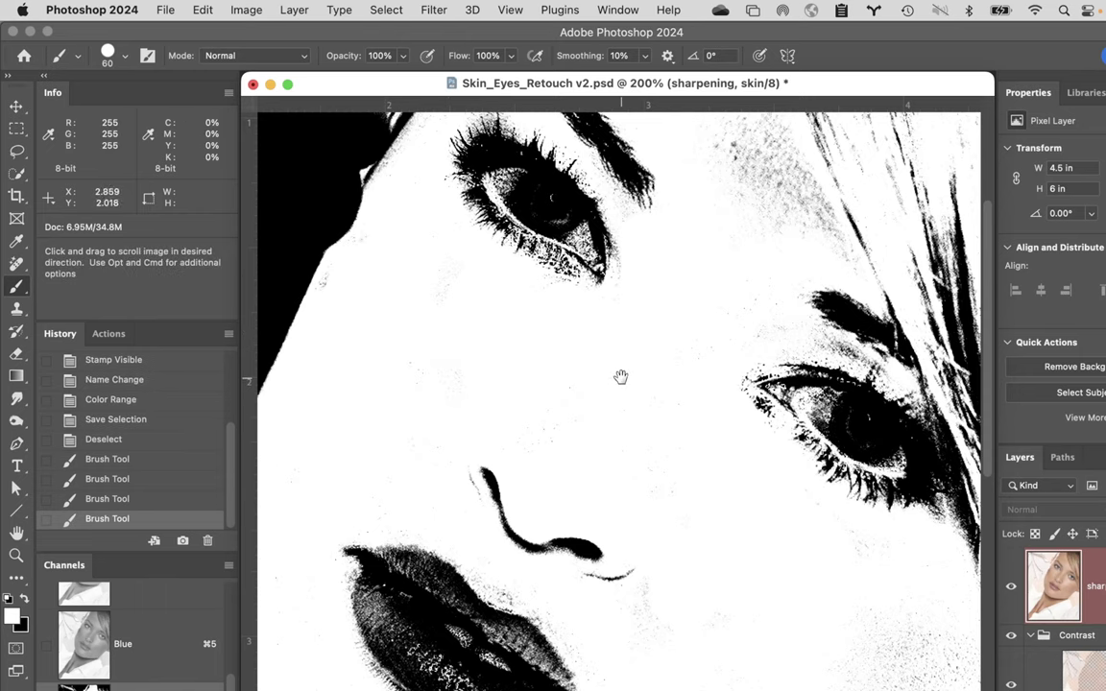
{"action": "mouse_move", "coordinate": [622, 377]}
{"action": "left_mouse_down"}
{"action": "mouse_move", "coordinate": [471, 584]}
{"action": "mouse_move", "coordinate": [490, 588]}
{"action": "left_mouse_up"}
{"action": "mouse_move", "coordinate": [730, 369]}
{"action": "left_mouse_down"}
{"action": "mouse_move", "coordinate": [794, 489]}
{"action": "mouse_move", "coordinate": [697, 428]}
{"action": "mouse_move", "coordinate": [712, 380]}
{"action": "mouse_move", "coordinate": [649, 368]}
{"action": "mouse_move", "coordinate": [640, 311]}
{"action": "left_mouse_up"}
{"action": "mouse_move", "coordinate": [640, 368]}
{"action": "left_mouse_down"}
{"action": "mouse_move", "coordinate": [644, 407]}
{"action": "mouse_move", "coordinate": [659, 411]}
{"action": "left_mouse_up"}
{"action": "mouse_move", "coordinate": [608, 143]}
{"action": "left_mouse_down"}
{"action": "mouse_move", "coordinate": [565, 148]}
{"action": "mouse_move", "coordinate": [478, 231]}
{"action": "left_mouse_up"}
{"action": "left_click_drag", "start_coordinate": [416, 351], "coordinate": [427, 336]}
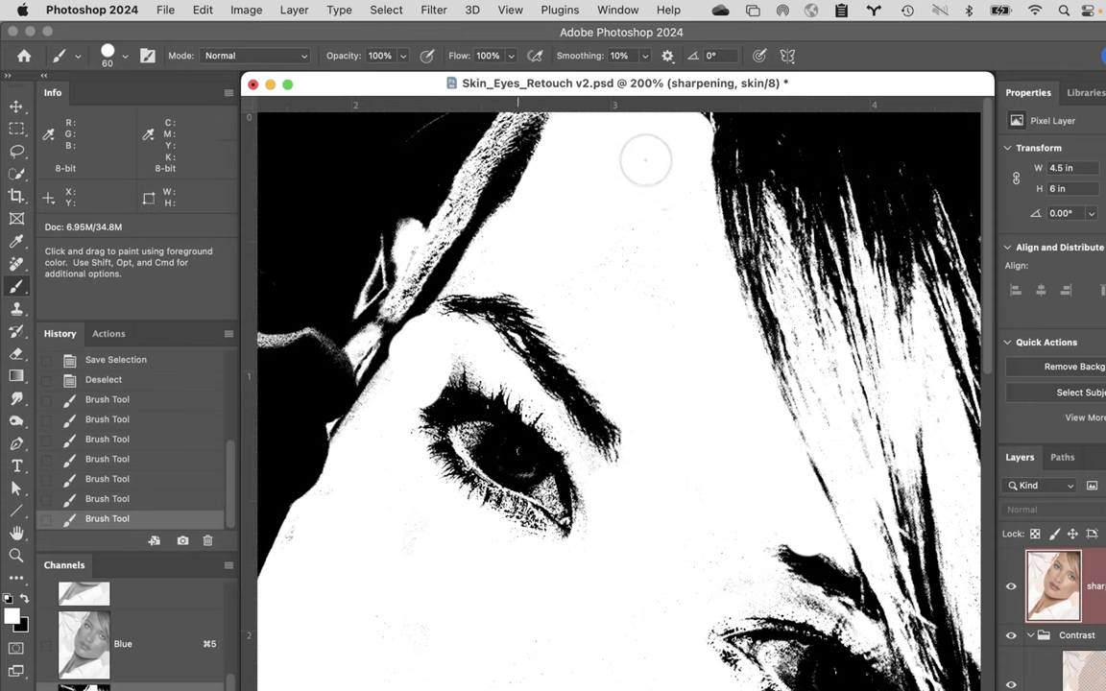
- Clean the remaining specks on the cheeks and chin around the lips in the skin channel with white
{"action": "left_click_drag", "start_coordinate": [669, 380], "coordinate": [622, 186]}
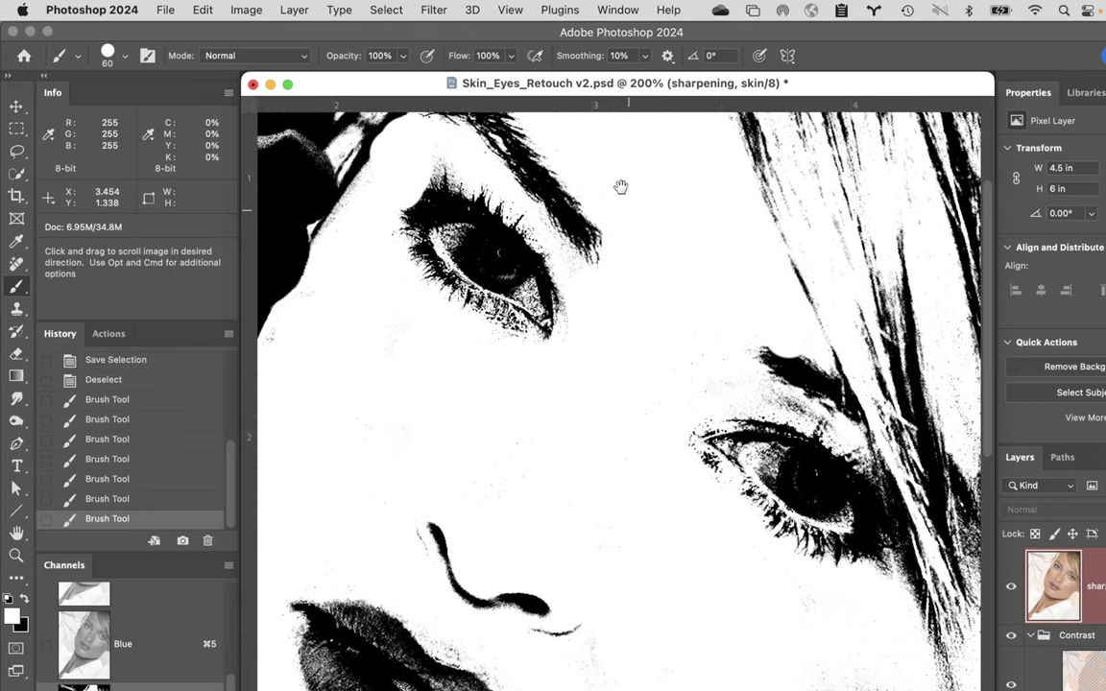
{"action": "left_click_drag", "start_coordinate": [669, 643], "coordinate": [669, 358]}
{"action": "mouse_move", "coordinate": [926, 429]}
{"action": "left_mouse_down"}
{"action": "mouse_move", "coordinate": [888, 459]}
{"action": "mouse_move", "coordinate": [873, 428]}
{"action": "mouse_move", "coordinate": [804, 424]}
{"action": "left_mouse_up"}
{"action": "left_click_drag", "start_coordinate": [501, 589], "coordinate": [641, 546]}
{"action": "mouse_move", "coordinate": [481, 471]}
{"action": "left_mouse_down"}
{"action": "mouse_move", "coordinate": [452, 498]}
{"action": "mouse_move", "coordinate": [412, 506]}
{"action": "mouse_move", "coordinate": [497, 600]}
{"action": "mouse_move", "coordinate": [564, 569]}
{"action": "mouse_move", "coordinate": [661, 320]}
{"action": "mouse_move", "coordinate": [735, 311]}
{"action": "mouse_move", "coordinate": [597, 306]}
{"action": "left_mouse_up"}
- Fill the black shadow under the jaw and the speckled upper neck with white
{"action": "key", "text": "space"}
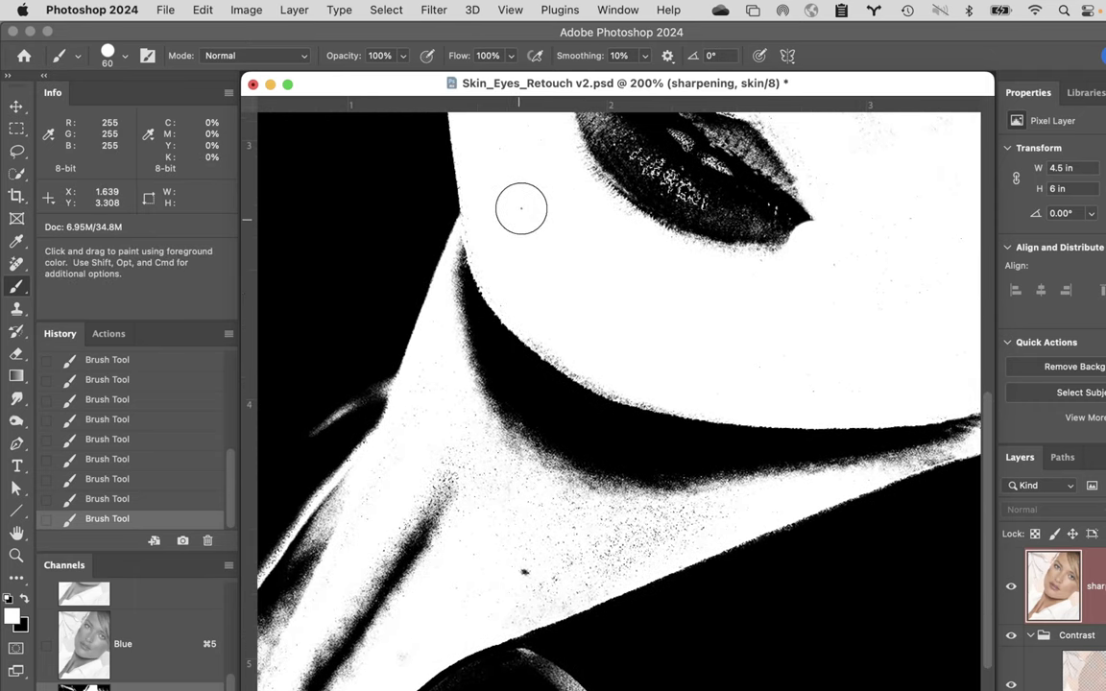
{"action": "mouse_move", "coordinate": [518, 208]}
{"action": "left_mouse_down"}
{"action": "mouse_move", "coordinate": [481, 242]}
{"action": "mouse_move", "coordinate": [456, 365]}
{"action": "mouse_move", "coordinate": [457, 278]}
{"action": "mouse_move", "coordinate": [501, 315]}
{"action": "mouse_move", "coordinate": [484, 454]}
{"action": "mouse_move", "coordinate": [612, 388]}
{"action": "mouse_move", "coordinate": [642, 440]}
{"action": "mouse_move", "coordinate": [594, 448]}
{"action": "left_mouse_up"}
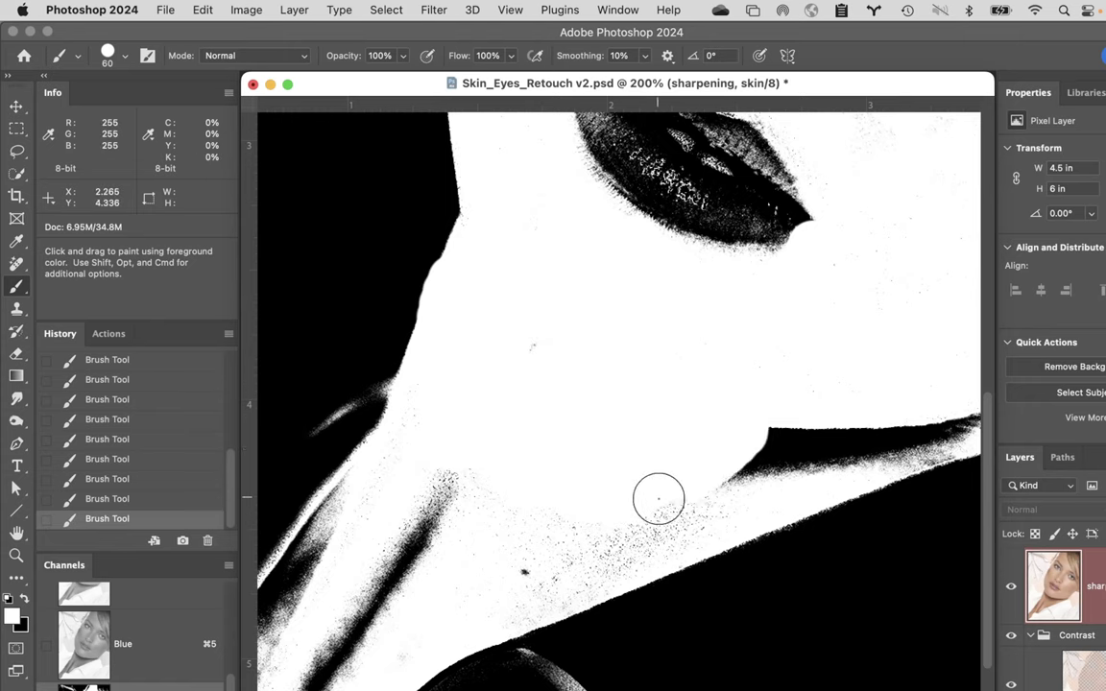
{"action": "mouse_move", "coordinate": [711, 427]}
{"action": "left_mouse_down"}
{"action": "mouse_move", "coordinate": [666, 454]}
{"action": "mouse_move", "coordinate": [557, 485]}
{"action": "left_mouse_up"}
{"action": "mouse_move", "coordinate": [737, 465]}
{"action": "left_mouse_down"}
{"action": "mouse_move", "coordinate": [695, 482]}
{"action": "mouse_move", "coordinate": [783, 450]}
{"action": "mouse_move", "coordinate": [786, 469]}
{"action": "mouse_move", "coordinate": [474, 578]}
{"action": "left_mouse_up"}
- Paint white over the dark streaks on the lower neck down to the collar
{"action": "key", "text": "space"}
{"action": "left_click_drag", "start_coordinate": [563, 469], "coordinate": [842, 256]}
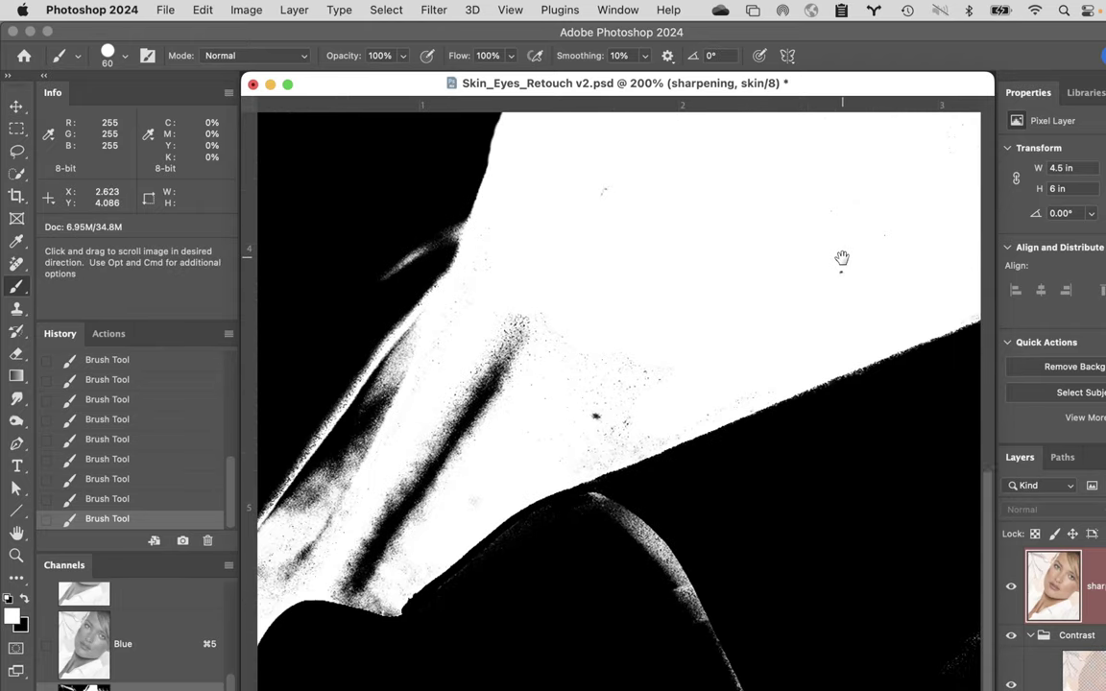
{"action": "mouse_move", "coordinate": [497, 414]}
{"action": "left_mouse_down"}
{"action": "mouse_move", "coordinate": [486, 366]}
{"action": "mouse_move", "coordinate": [405, 515]}
{"action": "left_mouse_up"}
{"action": "key", "text": "space"}
{"action": "left_click_drag", "start_coordinate": [608, 331], "coordinate": [703, 331]}
{"action": "mouse_move", "coordinate": [544, 338]}
{"action": "left_mouse_down"}
{"action": "mouse_move", "coordinate": [472, 418]}
{"action": "mouse_move", "coordinate": [386, 569]}
{"action": "mouse_move", "coordinate": [293, 662]}
{"action": "mouse_move", "coordinate": [323, 597]}
{"action": "mouse_move", "coordinate": [363, 551]}
{"action": "mouse_move", "coordinate": [456, 504]}
{"action": "mouse_move", "coordinate": [422, 562]}
{"action": "mouse_move", "coordinate": [446, 579]}
{"action": "mouse_move", "coordinate": [473, 542]}
{"action": "mouse_move", "coordinate": [473, 579]}
{"action": "mouse_move", "coordinate": [491, 580]}
{"action": "mouse_move", "coordinate": [393, 546]}
{"action": "mouse_move", "coordinate": [401, 499]}
{"action": "mouse_move", "coordinate": [441, 438]}
{"action": "mouse_move", "coordinate": [558, 331]}
{"action": "mouse_move", "coordinate": [457, 458]}
{"action": "mouse_move", "coordinate": [547, 436]}
{"action": "mouse_move", "coordinate": [645, 301]}
{"action": "mouse_move", "coordinate": [570, 440]}
{"action": "mouse_move", "coordinate": [616, 497]}
{"action": "mouse_move", "coordinate": [581, 505]}
{"action": "left_mouse_up"}
- Switch the brush to black and cover the light collar fold and the pale streak outside the neck edge
{"action": "key", "text": "x"}
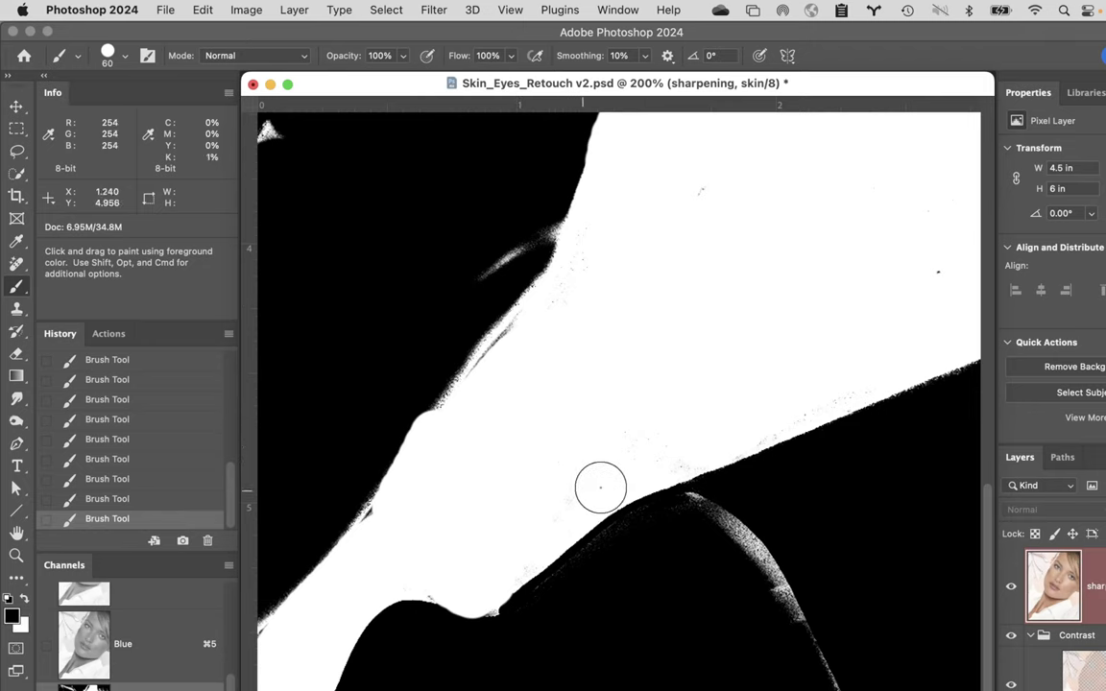
{"action": "mouse_move", "coordinate": [679, 493]}
{"action": "left_mouse_down"}
{"action": "mouse_move", "coordinate": [699, 520]}
{"action": "mouse_move", "coordinate": [731, 518]}
{"action": "mouse_move", "coordinate": [859, 687]}
{"action": "left_mouse_up"}
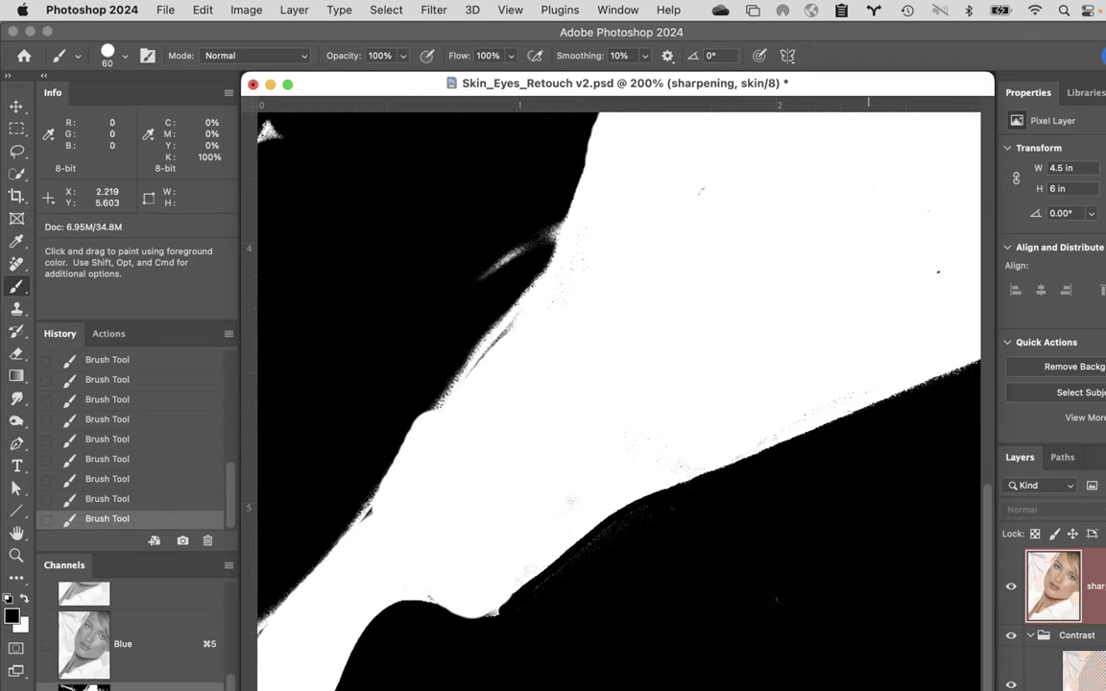
{"action": "key", "text": "space"}
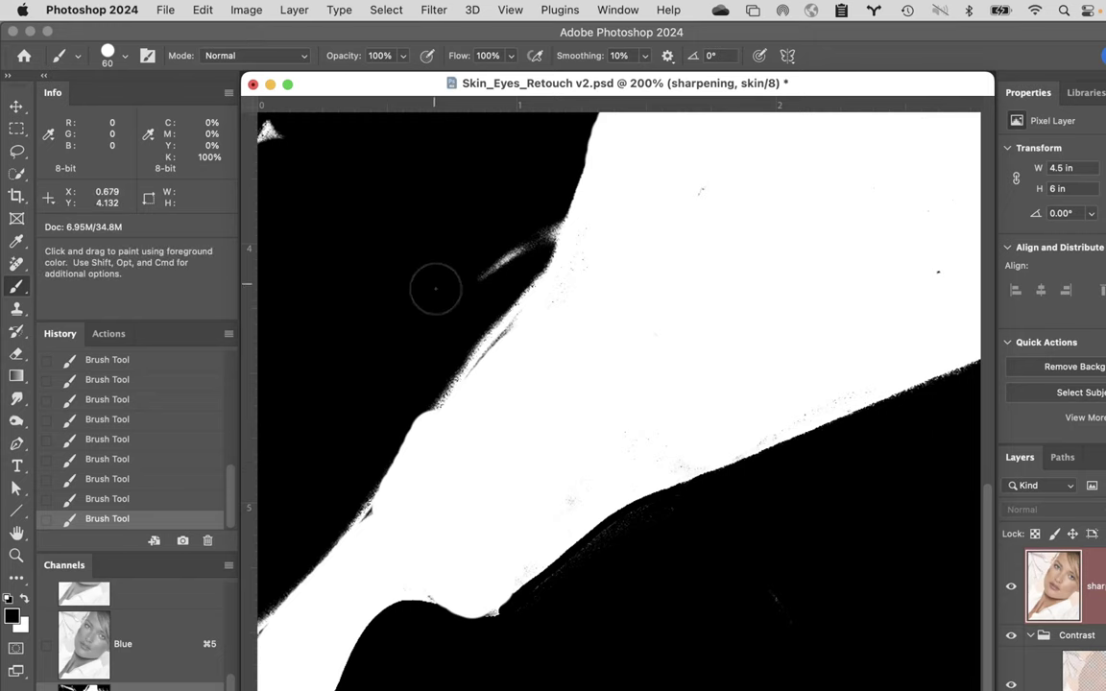
{"action": "mouse_move", "coordinate": [432, 289]}
{"action": "left_mouse_down"}
{"action": "mouse_move", "coordinate": [496, 251]}
{"action": "mouse_move", "coordinate": [537, 228]}
{"action": "left_mouse_up"}
{"action": "key", "text": "space"}
{"action": "left_click_drag", "start_coordinate": [423, 217], "coordinate": [612, 524]}
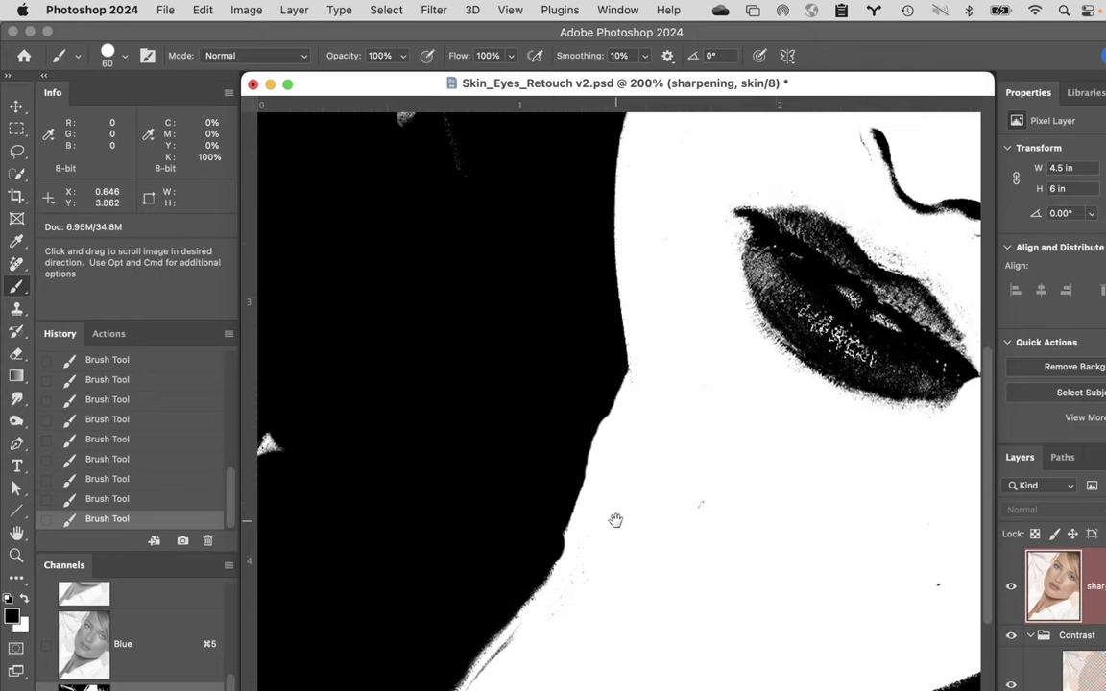
- Paint black over the light specks in the dark background along the image's left edge
{"action": "left_click_drag", "start_coordinate": [254, 432], "coordinate": [278, 438]}
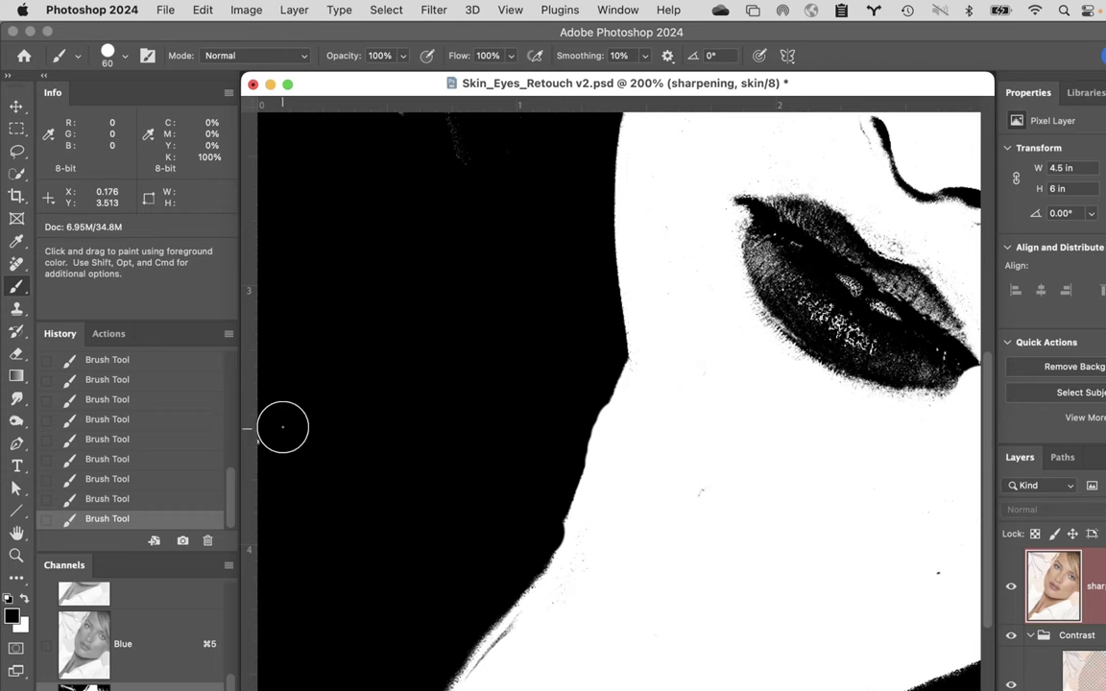
{"action": "key", "text": "space"}
{"action": "left_click_drag", "start_coordinate": [393, 343], "coordinate": [484, 668]}
{"action": "mouse_move", "coordinate": [447, 449]}
{"action": "left_mouse_down"}
{"action": "mouse_move", "coordinate": [401, 490]}
{"action": "mouse_move", "coordinate": [404, 443]}
{"action": "mouse_move", "coordinate": [447, 370]}
{"action": "mouse_move", "coordinate": [490, 368]}
{"action": "mouse_move", "coordinate": [579, 308]}
{"action": "mouse_move", "coordinate": [592, 270]}
{"action": "mouse_move", "coordinate": [553, 365]}
{"action": "mouse_move", "coordinate": [477, 316]}
{"action": "mouse_move", "coordinate": [529, 250]}
{"action": "mouse_move", "coordinate": [385, 343]}
{"action": "mouse_move", "coordinate": [482, 193]}
{"action": "mouse_move", "coordinate": [340, 247]}
{"action": "left_mouse_up"}
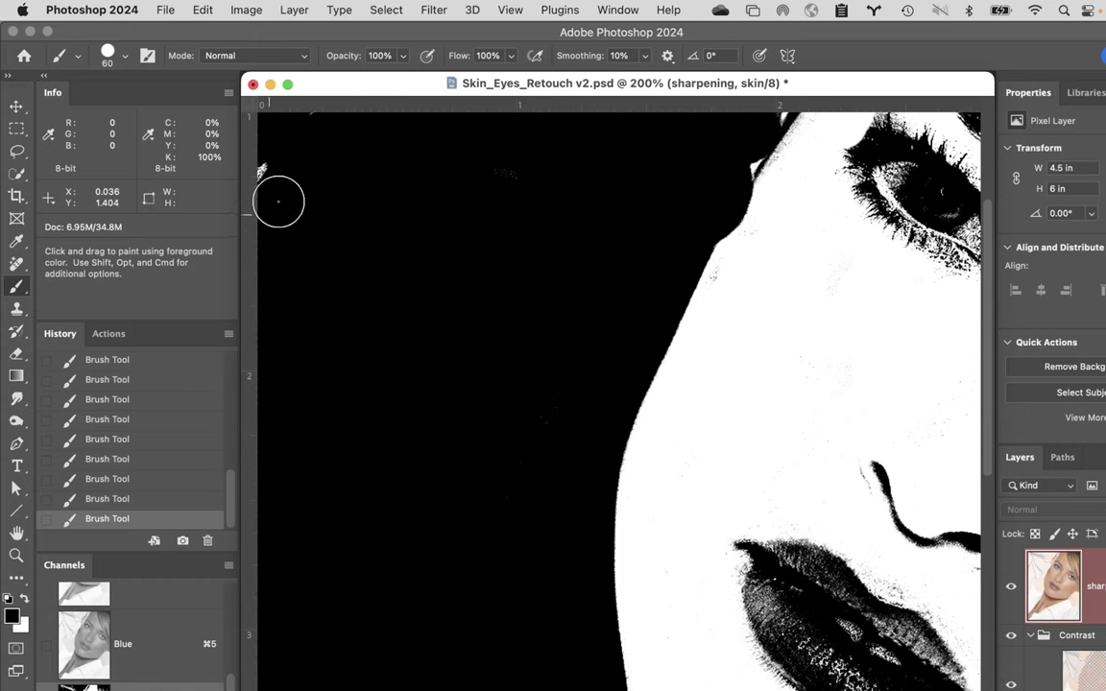
{"action": "left_click_drag", "start_coordinate": [271, 147], "coordinate": [472, 565]}
{"action": "mouse_move", "coordinate": [379, 288]}
{"action": "left_mouse_down"}
{"action": "mouse_move", "coordinate": [351, 325]}
{"action": "mouse_move", "coordinate": [355, 273]}
{"action": "left_mouse_up"}
{"action": "mouse_move", "coordinate": [686, 288]}
{"action": "left_mouse_down"}
{"action": "mouse_move", "coordinate": [765, 341]}
{"action": "mouse_move", "coordinate": [649, 264]}
{"action": "mouse_move", "coordinate": [531, 234]}
{"action": "mouse_move", "coordinate": [562, 152]}
{"action": "mouse_move", "coordinate": [264, 109]}
{"action": "mouse_move", "coordinate": [409, 163]}
{"action": "mouse_move", "coordinate": [395, 185]}
{"action": "mouse_move", "coordinate": [482, 201]}
{"action": "left_mouse_up"}
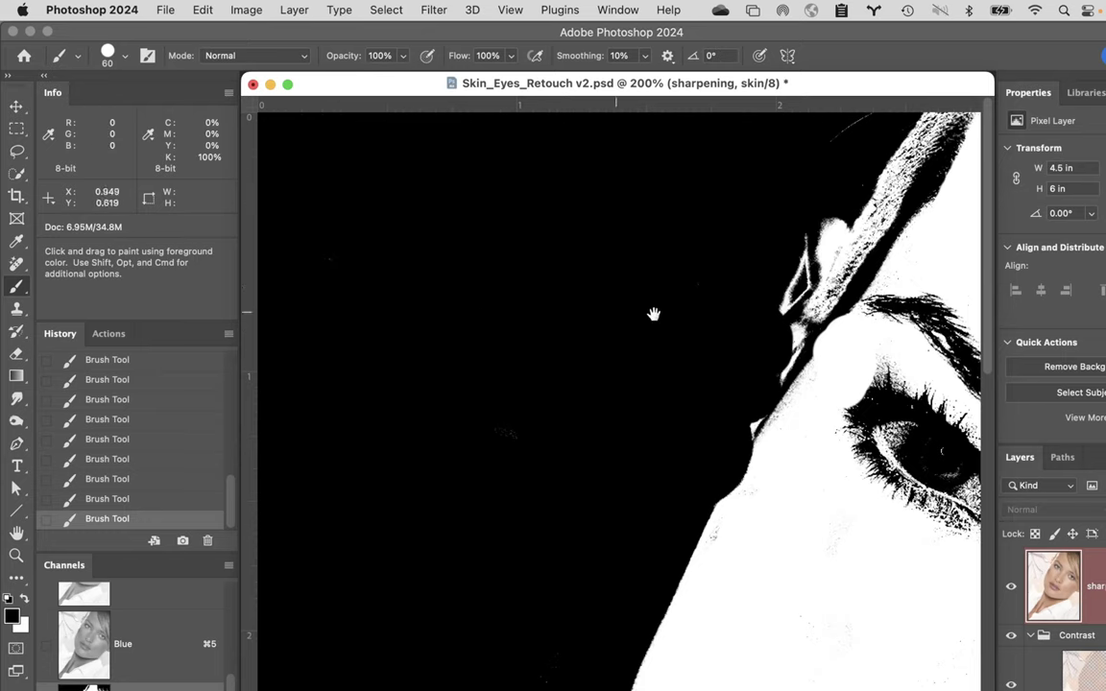
- Cover the ear and the pale hairline band beside the forehead and temple with black
{"action": "scroll", "coordinate": [651, 314], "scroll_direction": "right", "scroll_amount": 6}
{"action": "scroll", "coordinate": [720, 368], "scroll_direction": "right", "scroll_amount": 2}
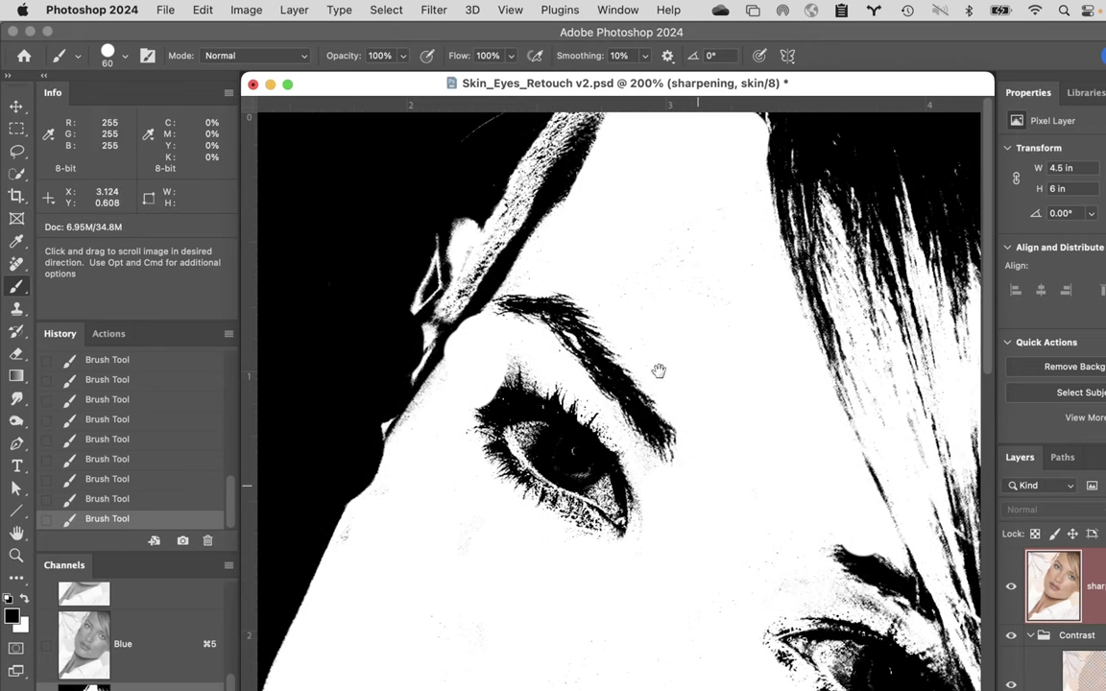
{"action": "mouse_move", "coordinate": [415, 340]}
{"action": "left_mouse_down"}
{"action": "mouse_move", "coordinate": [377, 376]}
{"action": "mouse_move", "coordinate": [459, 242]}
{"action": "mouse_move", "coordinate": [514, 192]}
{"action": "mouse_move", "coordinate": [538, 124]}
{"action": "mouse_move", "coordinate": [511, 96]}
{"action": "mouse_move", "coordinate": [462, 234]}
{"action": "mouse_move", "coordinate": [420, 300]}
{"action": "mouse_move", "coordinate": [457, 279]}
{"action": "mouse_move", "coordinate": [354, 436]}
{"action": "left_mouse_up"}
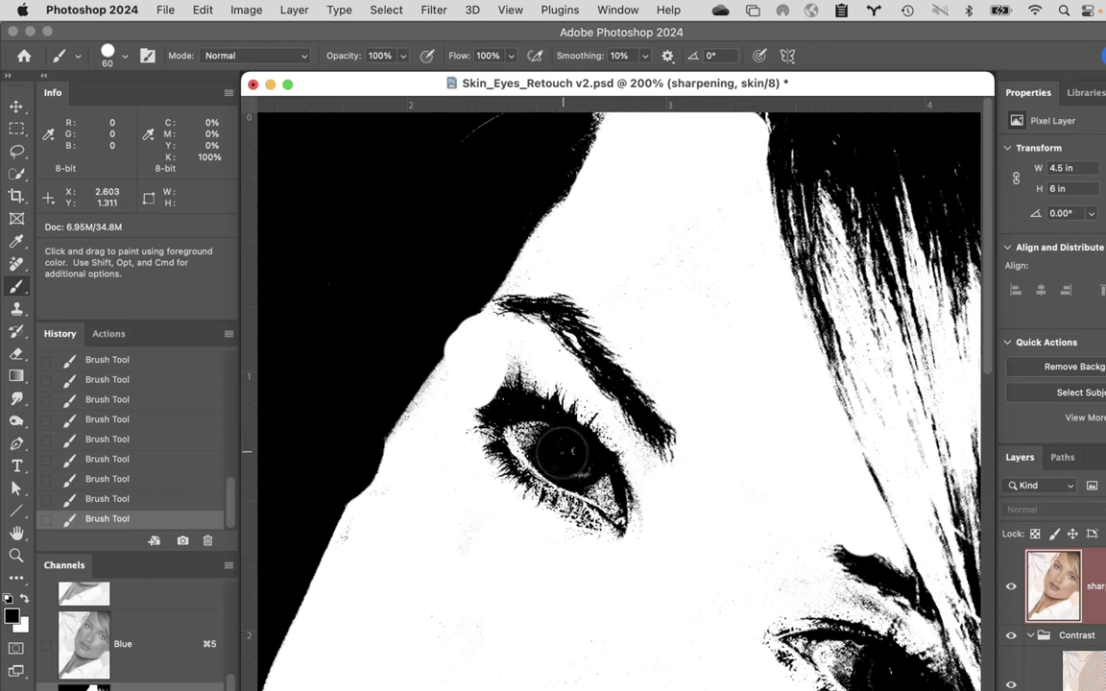
- Fill both eyes, including the irises, whites and lash areas, with solid black, using a size 40 brush for the second eye
{"action": "mouse_move", "coordinate": [550, 436]}
{"action": "left_mouse_down"}
{"action": "mouse_move", "coordinate": [506, 428]}
{"action": "mouse_move", "coordinate": [507, 418]}
{"action": "mouse_move", "coordinate": [562, 434]}
{"action": "mouse_move", "coordinate": [590, 458]}
{"action": "mouse_move", "coordinate": [620, 517]}
{"action": "mouse_move", "coordinate": [577, 509]}
{"action": "mouse_move", "coordinate": [495, 425]}
{"action": "mouse_move", "coordinate": [532, 457]}
{"action": "mouse_move", "coordinate": [522, 427]}
{"action": "mouse_move", "coordinate": [579, 473]}
{"action": "left_mouse_up"}
{"action": "left_click_drag", "start_coordinate": [580, 376], "coordinate": [505, 276]}
{"action": "left_click_drag", "start_coordinate": [706, 549], "coordinate": [780, 543]}
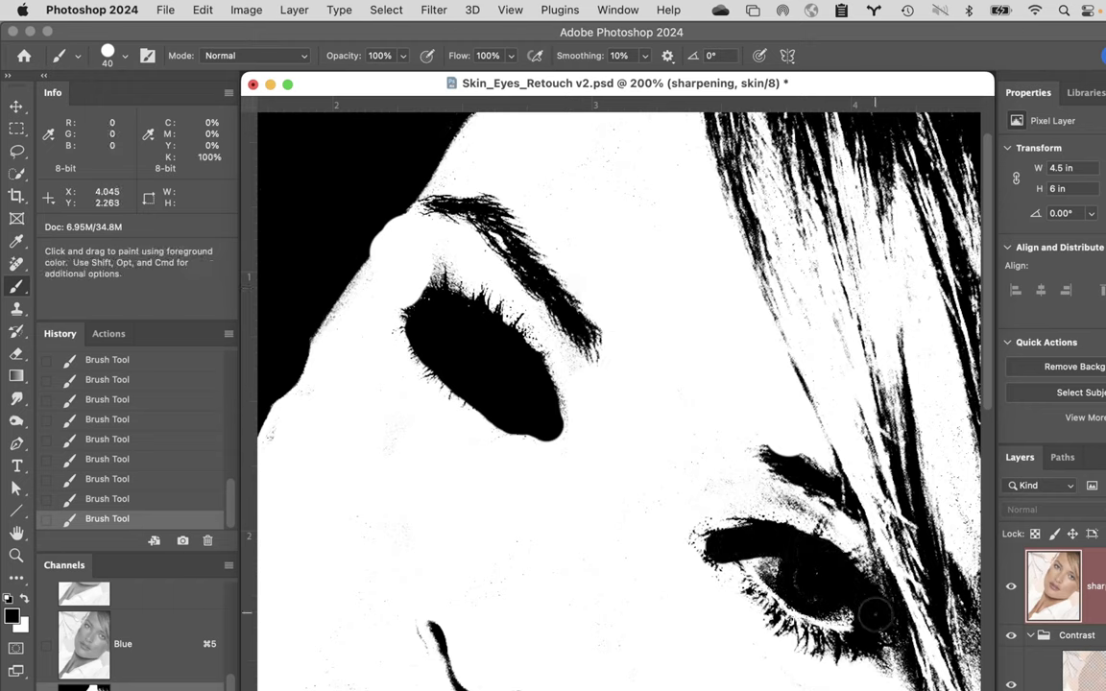
{"action": "mouse_move", "coordinate": [847, 630]}
{"action": "left_mouse_down"}
{"action": "mouse_move", "coordinate": [789, 605]}
{"action": "mouse_move", "coordinate": [746, 553]}
{"action": "left_mouse_up"}
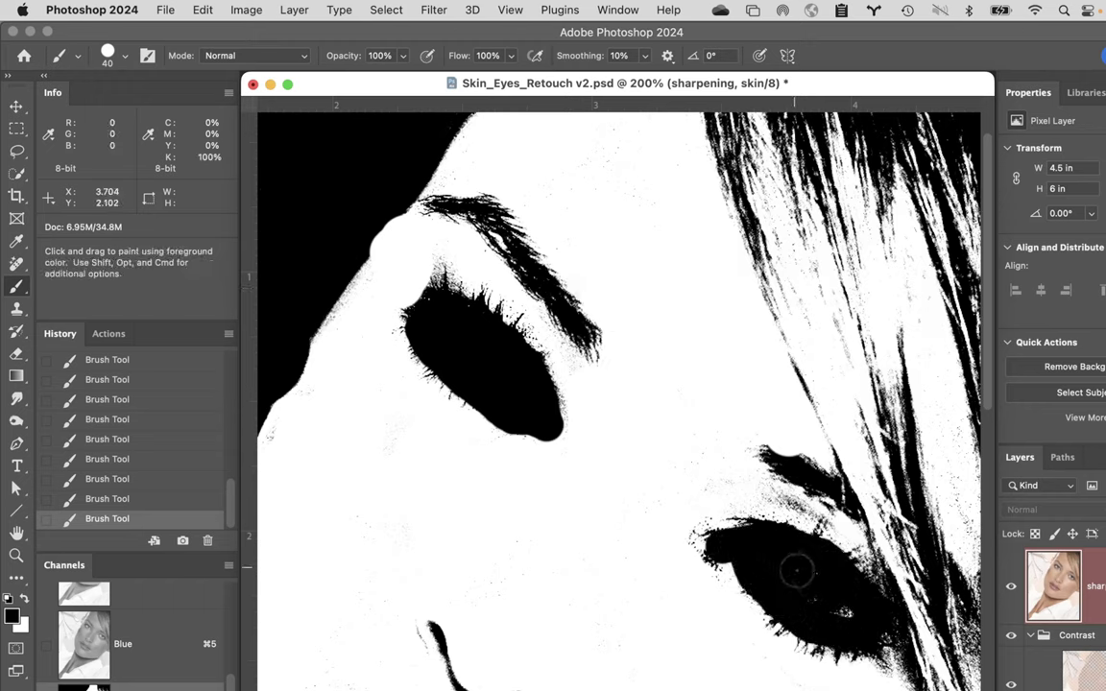
- Fill the speckled lips with solid black
{"action": "left_click_drag", "start_coordinate": [654, 684], "coordinate": [738, 366]}
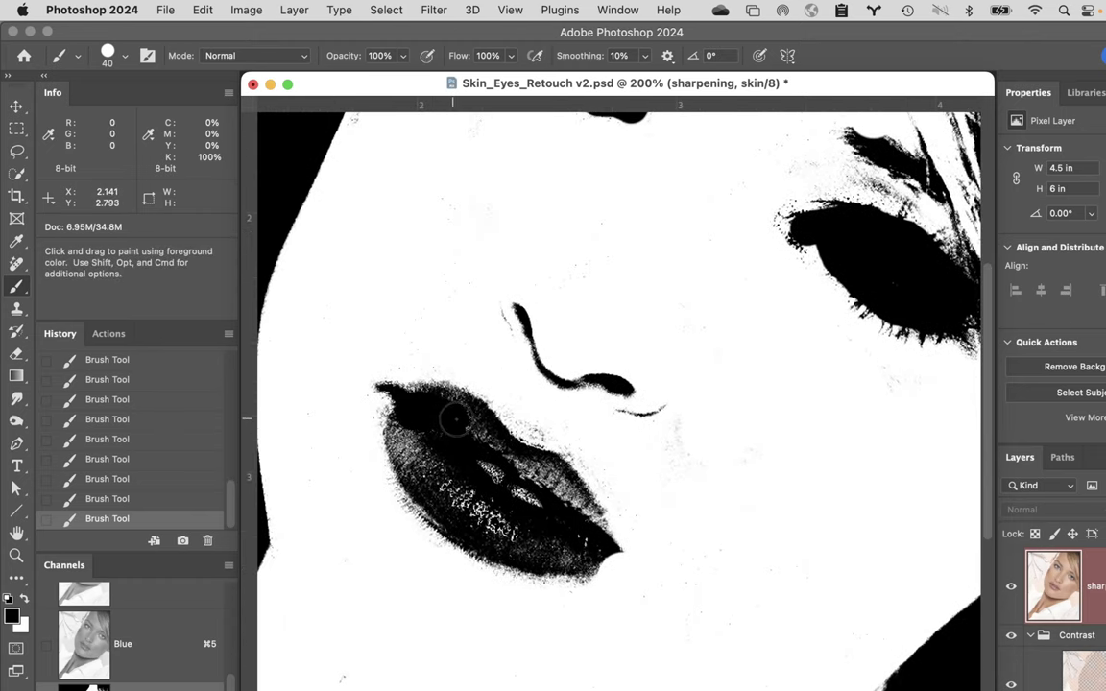
{"action": "mouse_move", "coordinate": [440, 404]}
{"action": "left_mouse_down"}
{"action": "mouse_move", "coordinate": [565, 500]}
{"action": "mouse_move", "coordinate": [590, 532]}
{"action": "mouse_move", "coordinate": [587, 549]}
{"action": "mouse_move", "coordinate": [526, 555]}
{"action": "mouse_move", "coordinate": [460, 521]}
{"action": "mouse_move", "coordinate": [412, 460]}
{"action": "mouse_move", "coordinate": [398, 419]}
{"action": "mouse_move", "coordinate": [497, 530]}
{"action": "mouse_move", "coordinate": [535, 536]}
{"action": "mouse_move", "coordinate": [546, 516]}
{"action": "mouse_move", "coordinate": [471, 483]}
{"action": "left_mouse_up"}
{"action": "left_click_drag", "start_coordinate": [689, 451], "coordinate": [670, 394]}
{"action": "key", "text": "v"}
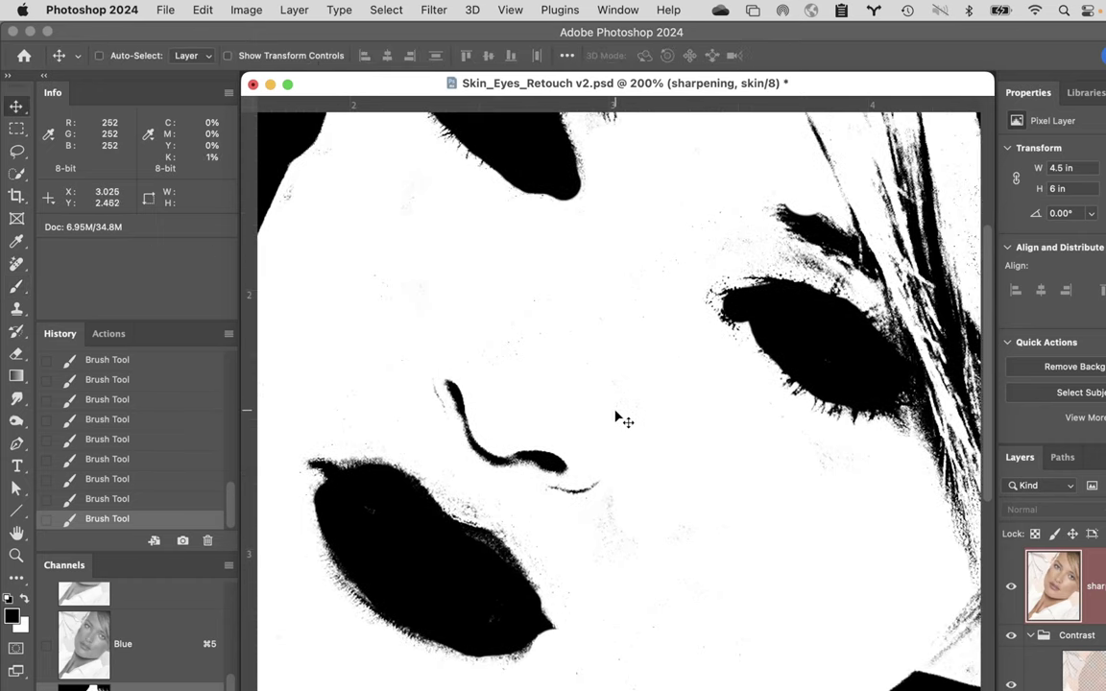
{"action": "key", "text": "b"}
{"action": "key", "text": "x"}
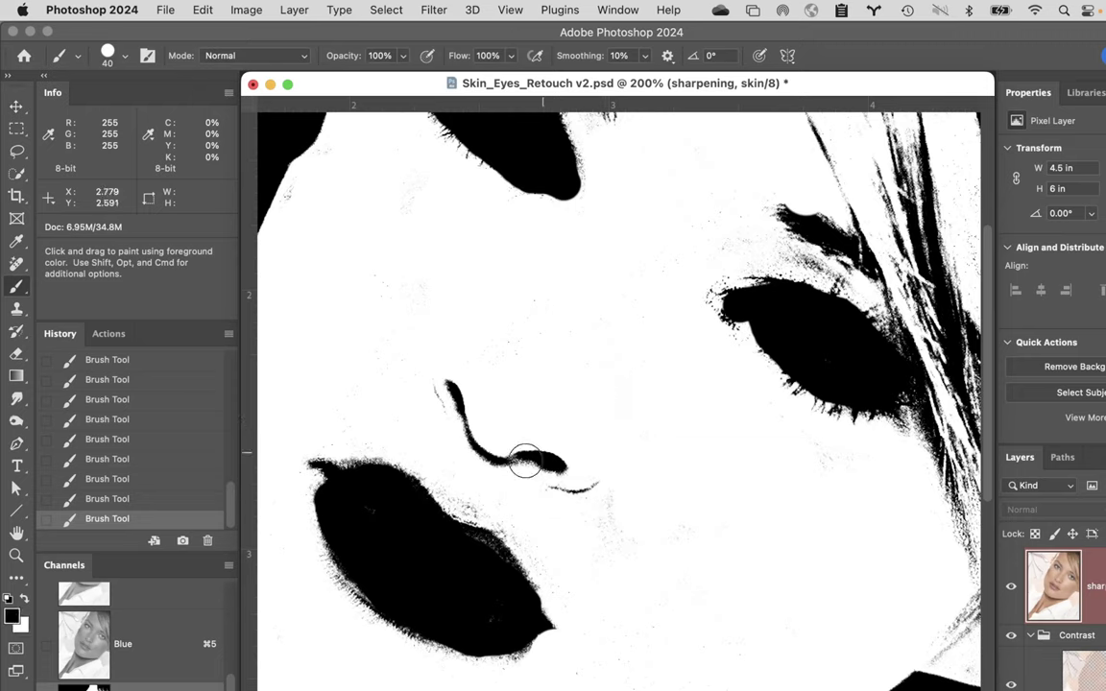
{"action": "left_click", "coordinate": [442, 470]}
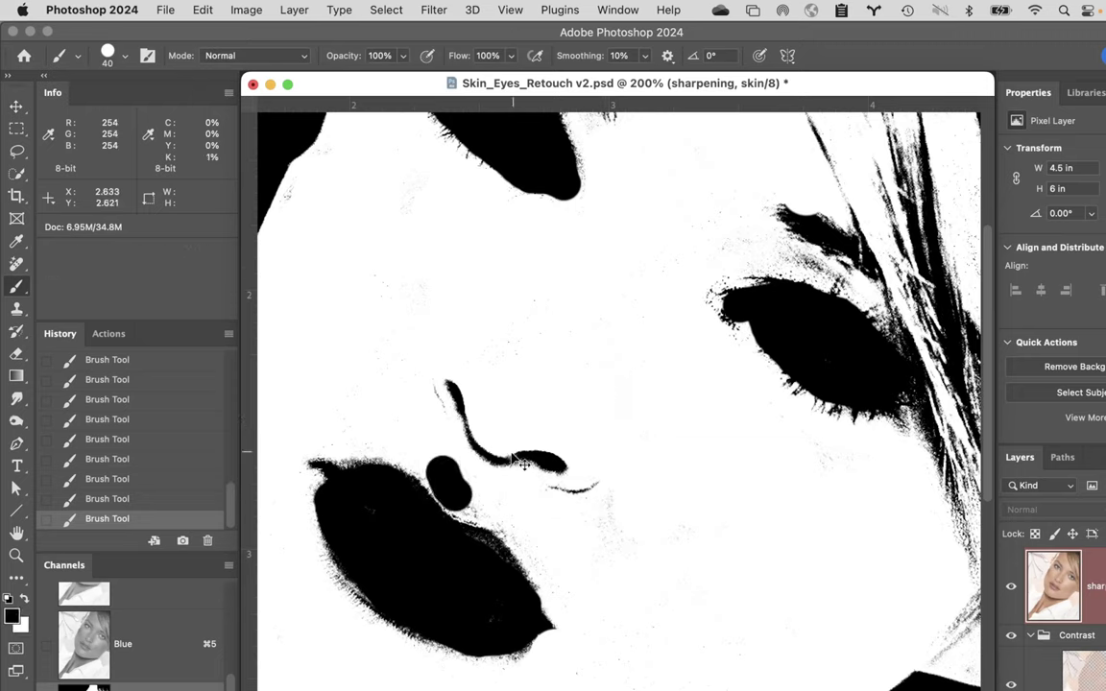
{"action": "key", "text": "super+z"}
{"action": "key", "text": "x"}
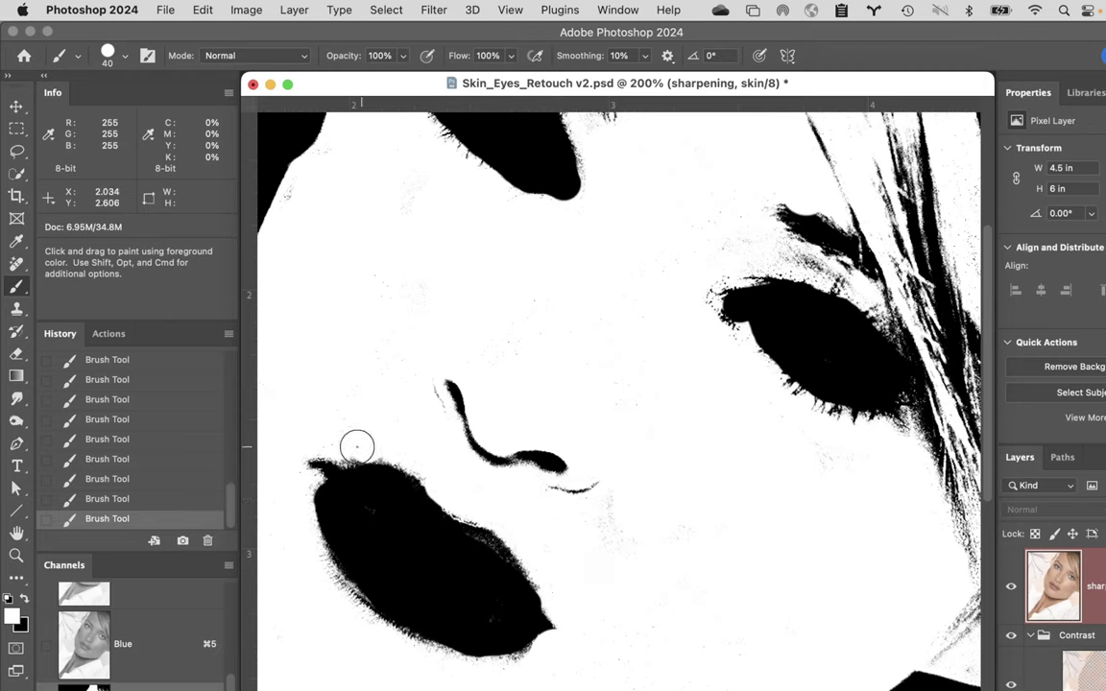
- Set the brush back to black and paint over the hair strands bordering the forehead and the eye beside them
{"action": "key", "text": "space"}
{"action": "mouse_move", "coordinate": [641, 432]}
{"action": "left_mouse_down"}
{"action": "mouse_move", "coordinate": [506, 491]}
{"action": "mouse_move", "coordinate": [476, 652]}
{"action": "left_mouse_up"}
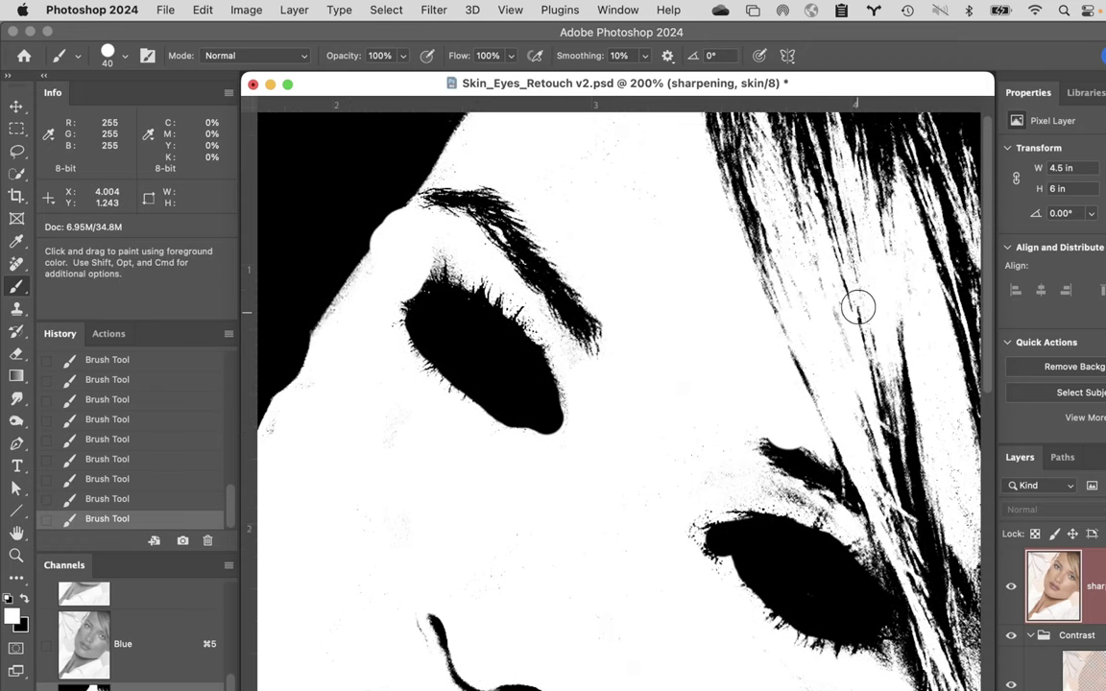
{"action": "key", "text": "x"}
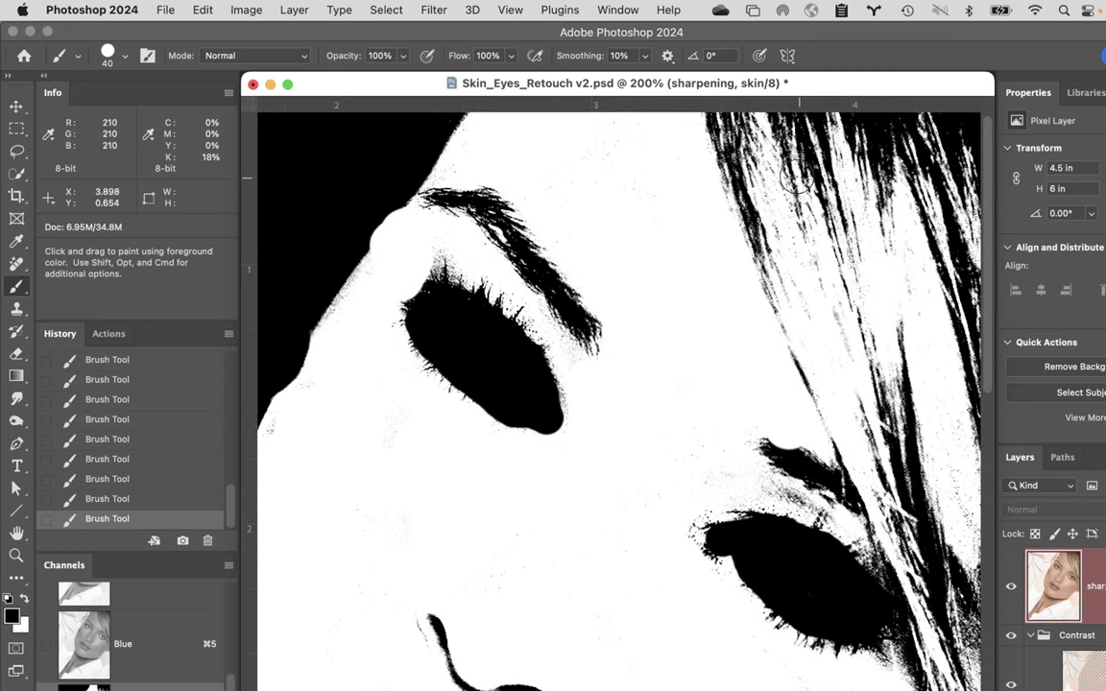
{"action": "mouse_move", "coordinate": [744, 133]}
{"action": "left_mouse_down"}
{"action": "mouse_move", "coordinate": [794, 328]}
{"action": "mouse_move", "coordinate": [917, 677]}
{"action": "left_mouse_up"}
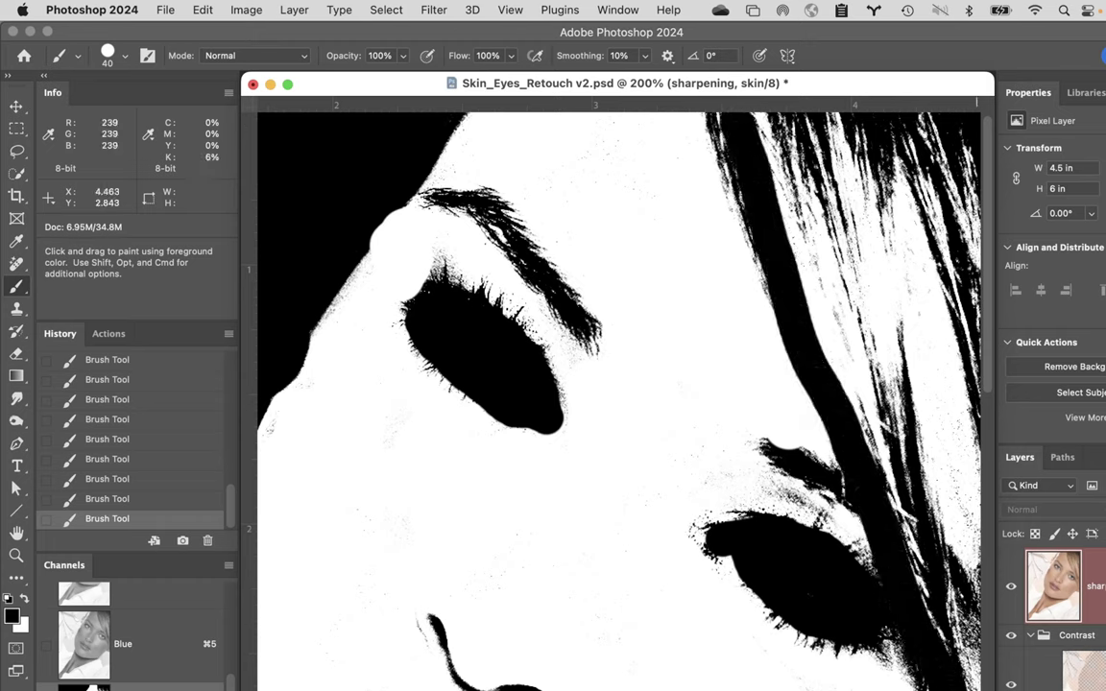
{"action": "left_click_drag", "start_coordinate": [898, 619], "coordinate": [838, 324]}
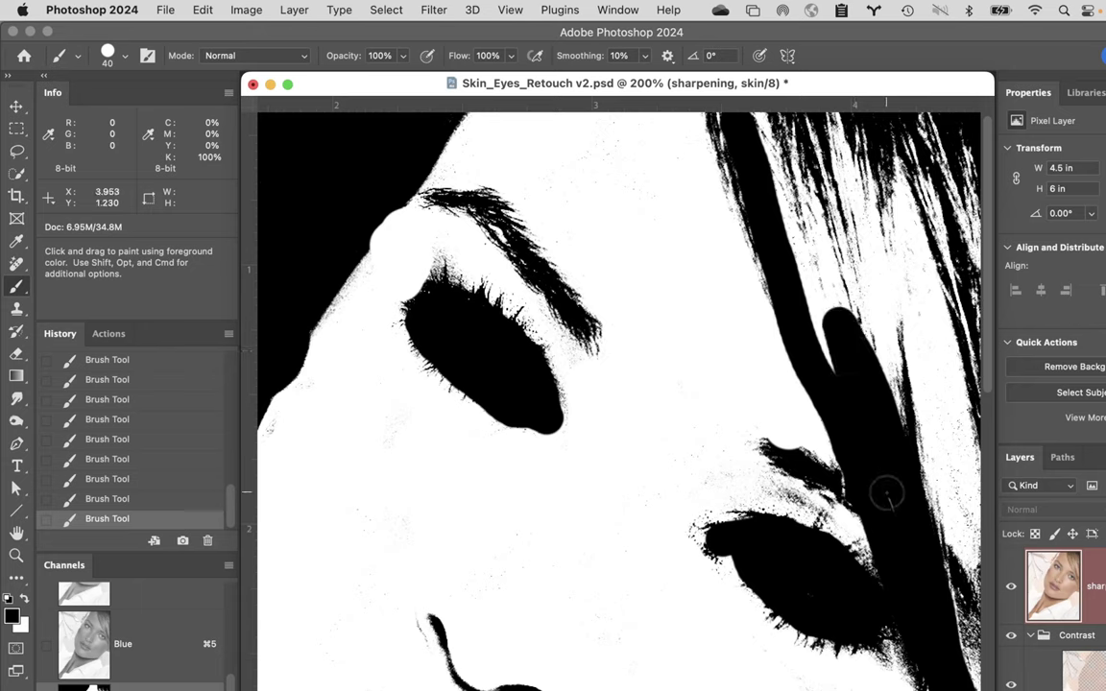
{"action": "mouse_move", "coordinate": [891, 510]}
{"action": "left_mouse_down"}
{"action": "mouse_move", "coordinate": [750, 104]}
{"action": "mouse_move", "coordinate": [809, 249]}
{"action": "mouse_move", "coordinate": [842, 150]}
{"action": "mouse_move", "coordinate": [841, 178]}
{"action": "mouse_move", "coordinate": [878, 194]}
{"action": "mouse_move", "coordinate": [842, 187]}
{"action": "mouse_move", "coordinate": [816, 140]}
{"action": "mouse_move", "coordinate": [867, 120]}
{"action": "mouse_move", "coordinate": [996, 139]}
{"action": "mouse_move", "coordinate": [965, 206]}
{"action": "mouse_move", "coordinate": [890, 197]}
{"action": "mouse_move", "coordinate": [907, 314]}
{"action": "mouse_move", "coordinate": [808, 177]}
{"action": "mouse_move", "coordinate": [977, 660]}
{"action": "mouse_move", "coordinate": [943, 511]}
{"action": "mouse_move", "coordinate": [939, 406]}
{"action": "mouse_move", "coordinate": [949, 366]}
{"action": "mouse_move", "coordinate": [988, 328]}
{"action": "left_mouse_up"}
- Enlarge the brush to 90 and black out the remaining light hair down beside the cheek
{"action": "key", "text": "bracketright"}
{"action": "key", "text": "bracketright"}
{"action": "key", "text": "bracketright"}
{"action": "key", "text": "bracketright"}
{"action": "key", "text": "bracketright"}
{"action": "key", "text": "space"}
{"action": "left_click_drag", "start_coordinate": [975, 395], "coordinate": [921, 221]}
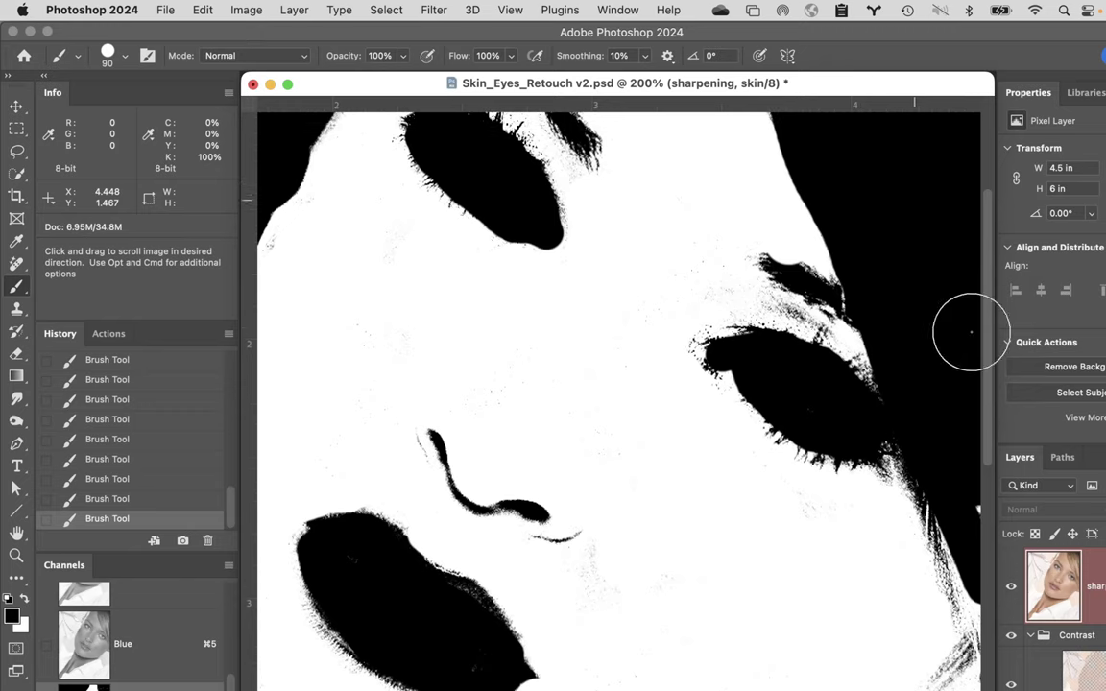
{"action": "mouse_move", "coordinate": [967, 494]}
{"action": "left_mouse_down"}
{"action": "mouse_move", "coordinate": [974, 595]}
{"action": "mouse_move", "coordinate": [960, 624]}
{"action": "left_mouse_up"}
- Paint black over the light patches outside the cheek and jaw, down along the jawline
{"action": "key", "text": "space"}
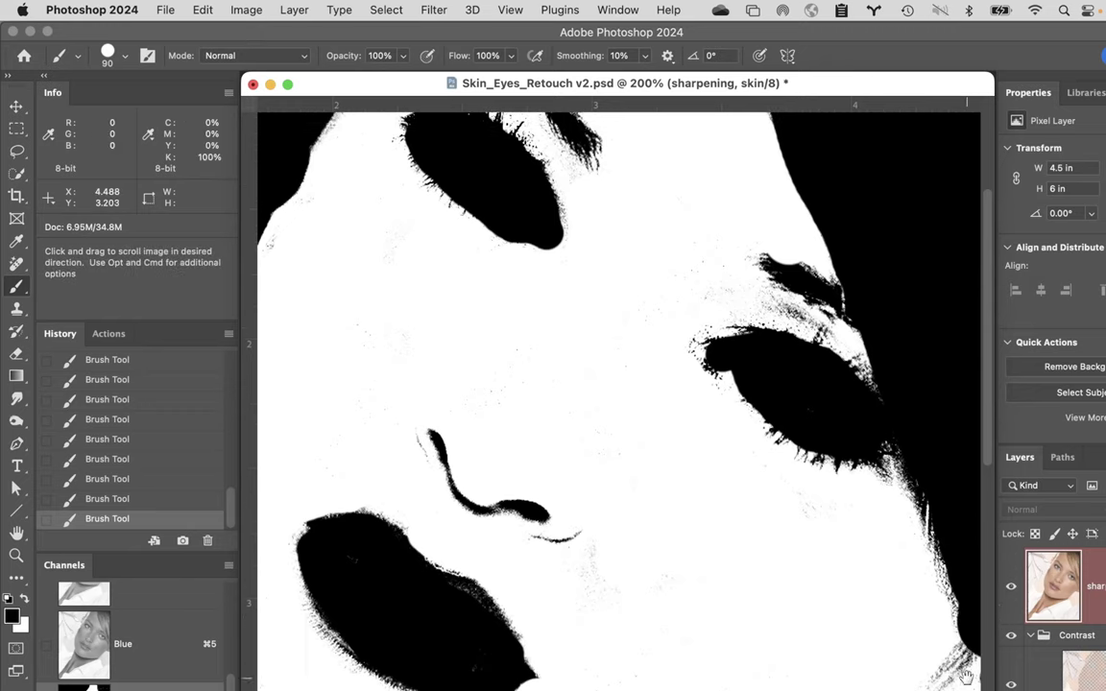
{"action": "mouse_move", "coordinate": [837, 590]}
{"action": "left_mouse_down"}
{"action": "mouse_move", "coordinate": [837, 399]}
{"action": "mouse_move", "coordinate": [773, 308]}
{"action": "left_mouse_up"}
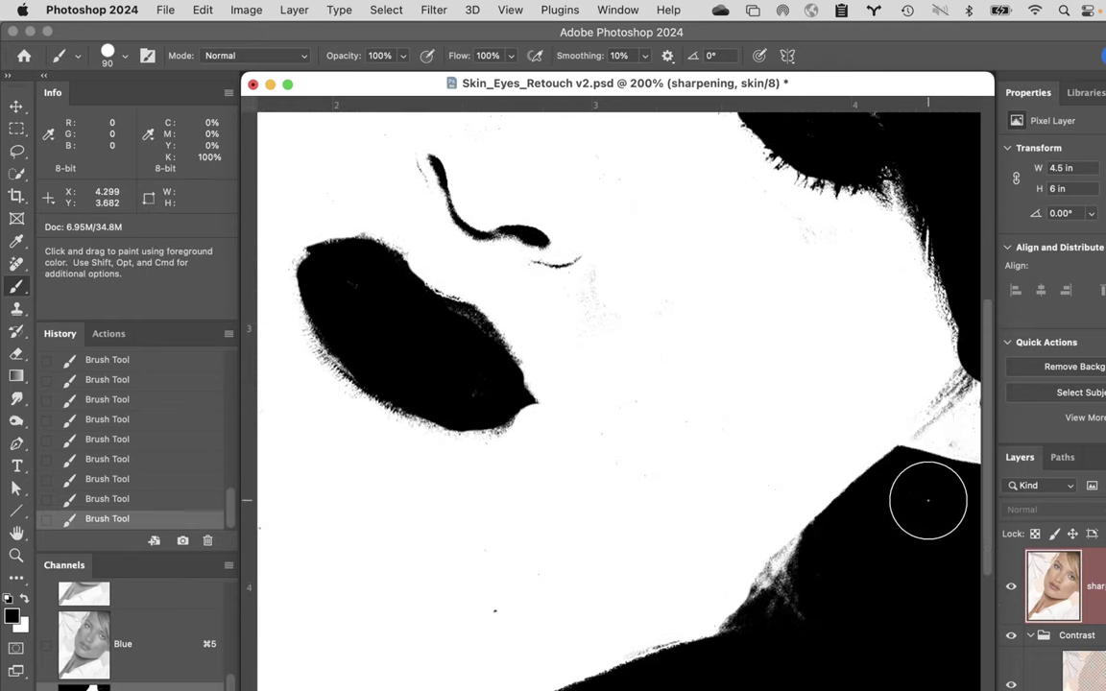
{"action": "mouse_move", "coordinate": [969, 424]}
{"action": "left_mouse_down"}
{"action": "mouse_move", "coordinate": [901, 533]}
{"action": "mouse_move", "coordinate": [829, 617]}
{"action": "mouse_move", "coordinate": [834, 565]}
{"action": "mouse_move", "coordinate": [802, 580]}
{"action": "left_mouse_up"}
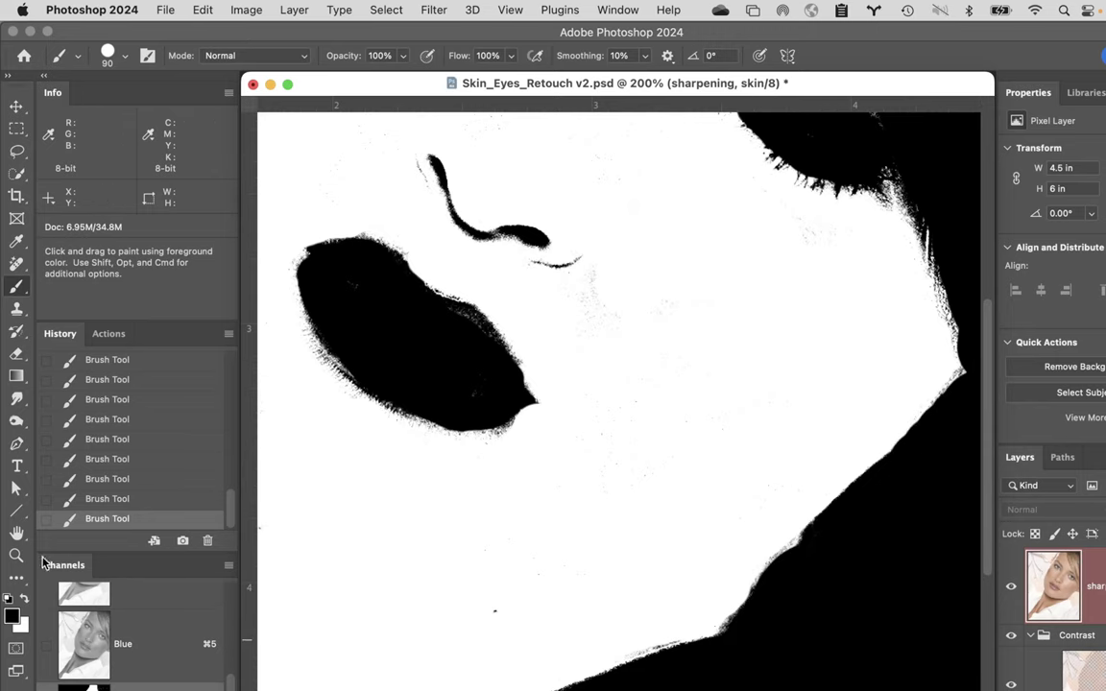
- Fit the image in view and cover the leftover light flecks in the hair beside the forehead with black
{"action": "double_click", "coordinate": [17, 535]}
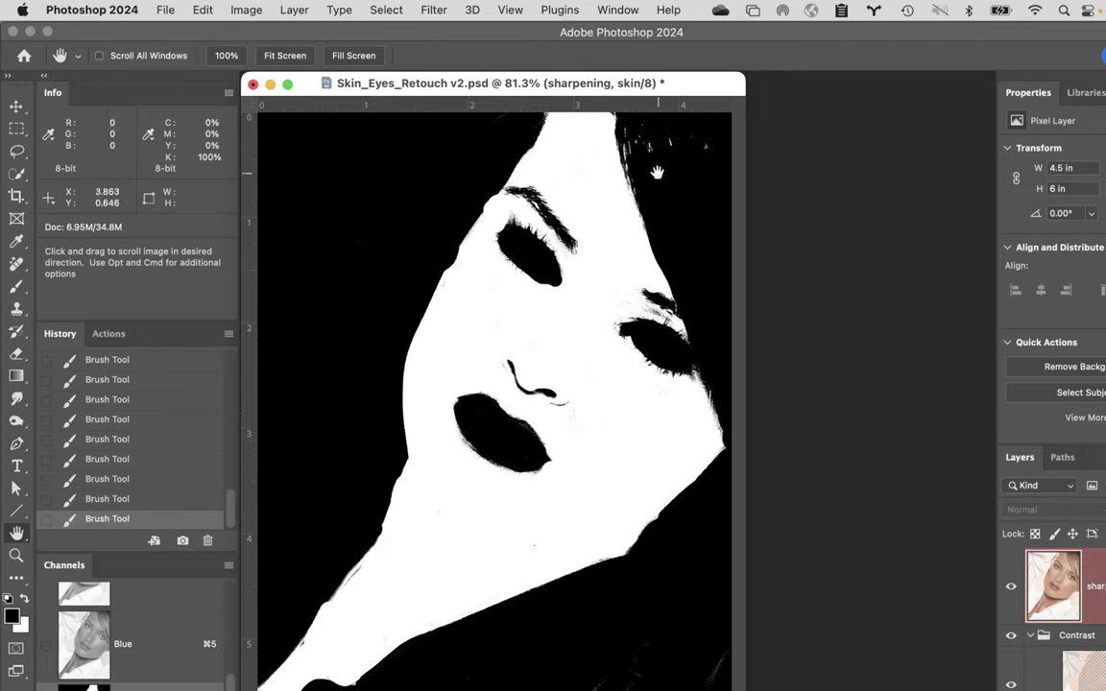
{"action": "key", "text": "b"}
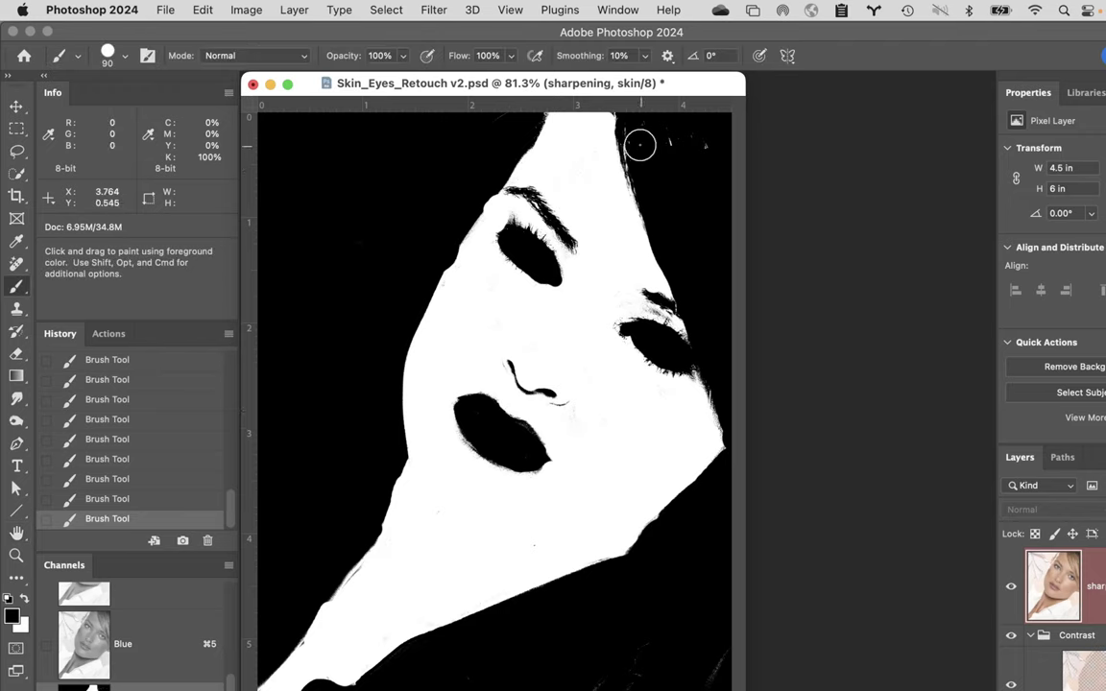
{"action": "left_click", "coordinate": [691, 148]}
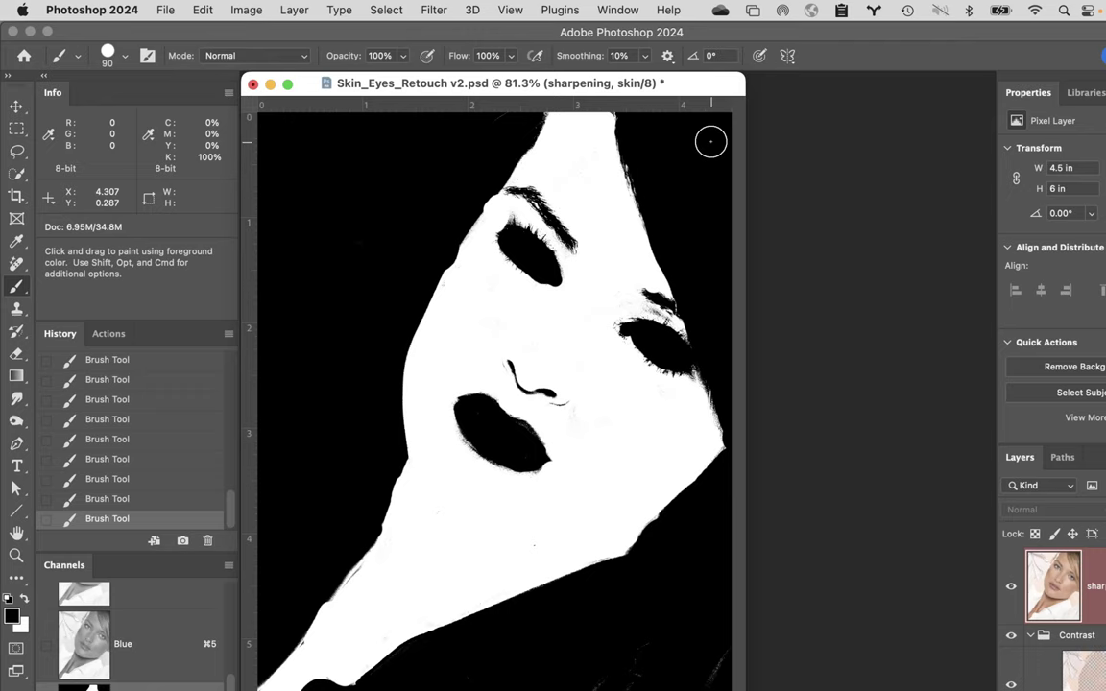
- Invert the skin channel and return to the RGB composite without an active selection
{"action": "key", "text": "super+i"}
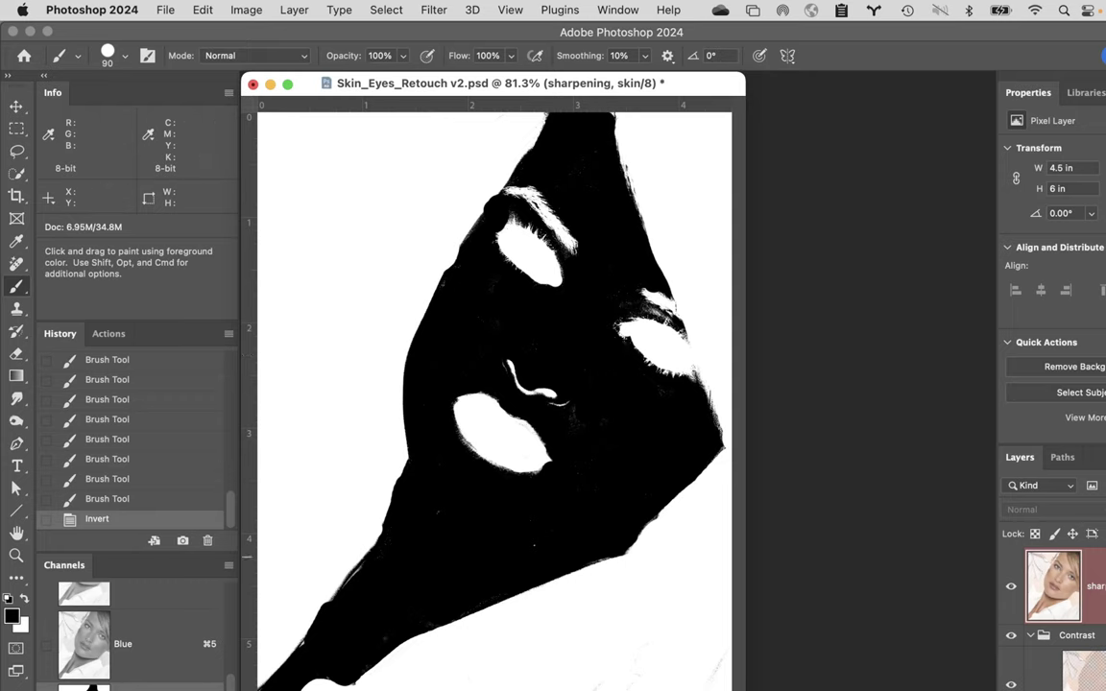
{"action": "key", "text": "super+alt+2"}
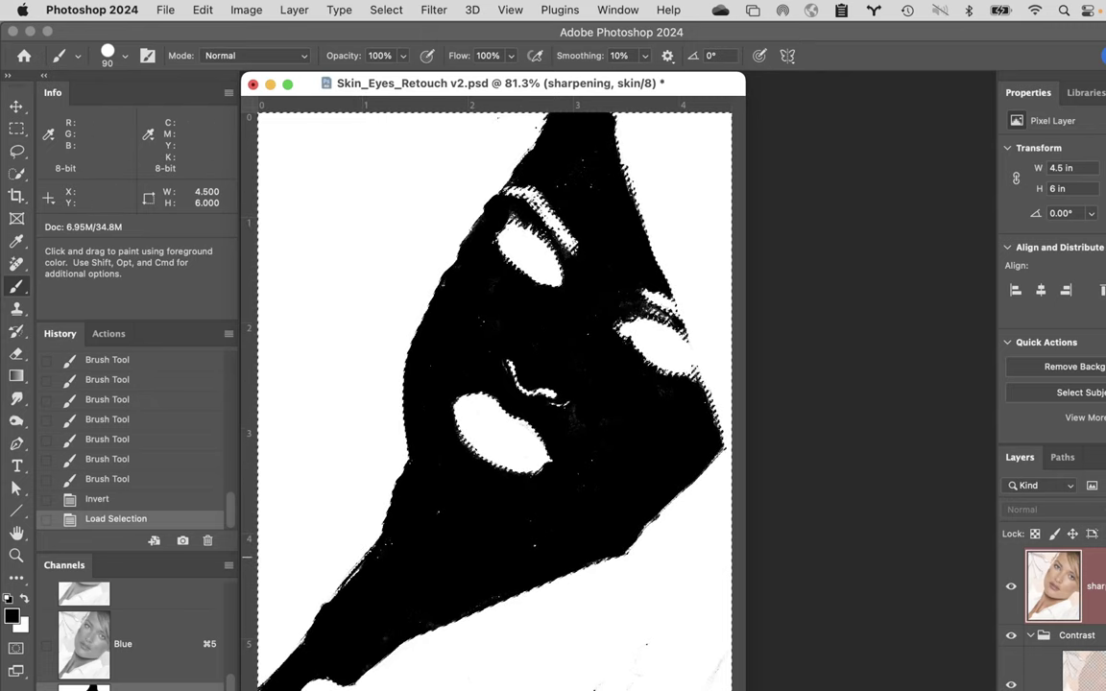
{"action": "key", "text": "super+2"}
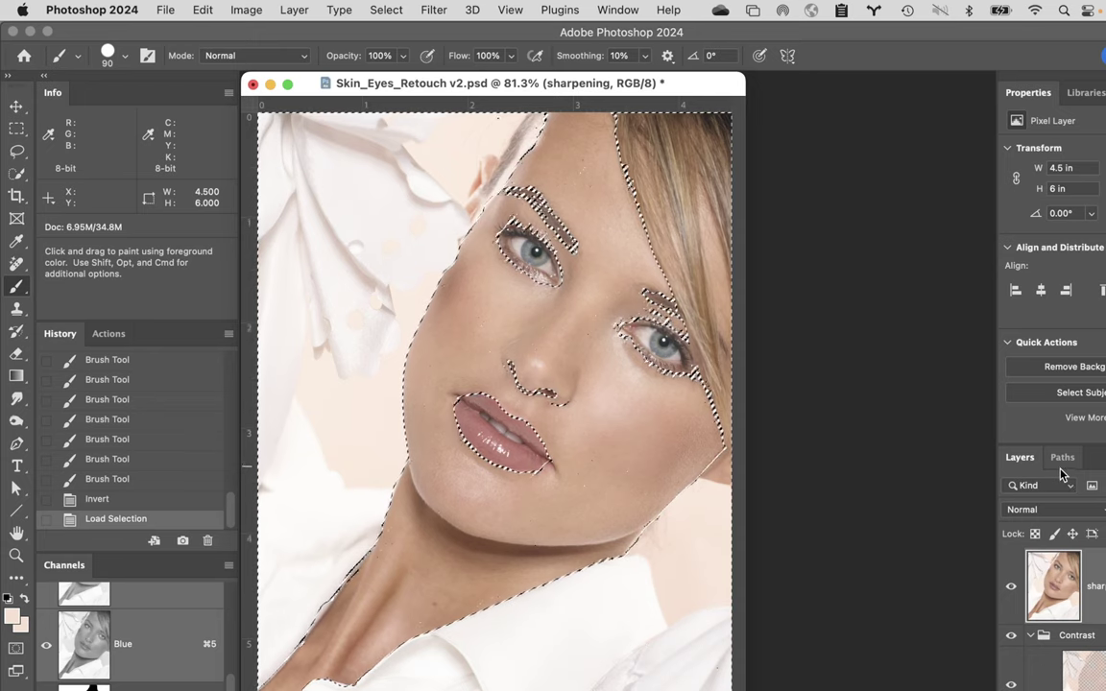
{"action": "key", "text": "super+d"}
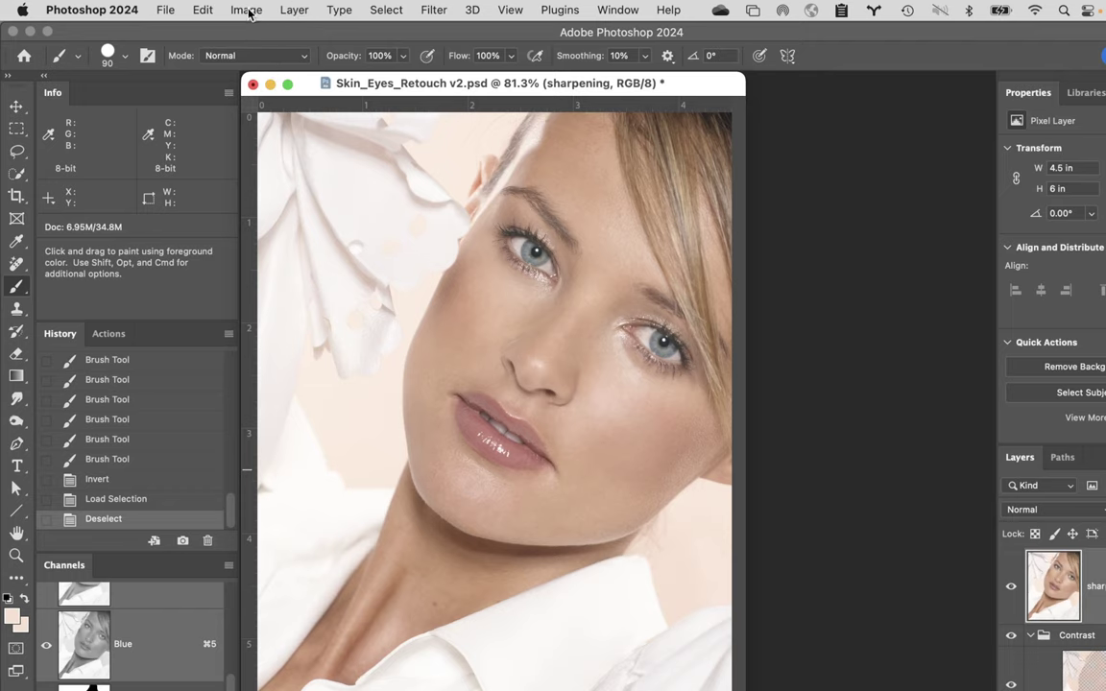
- Convert the sharpening layer to a Smart Object
{"action": "left_click", "coordinate": [293, 9]}
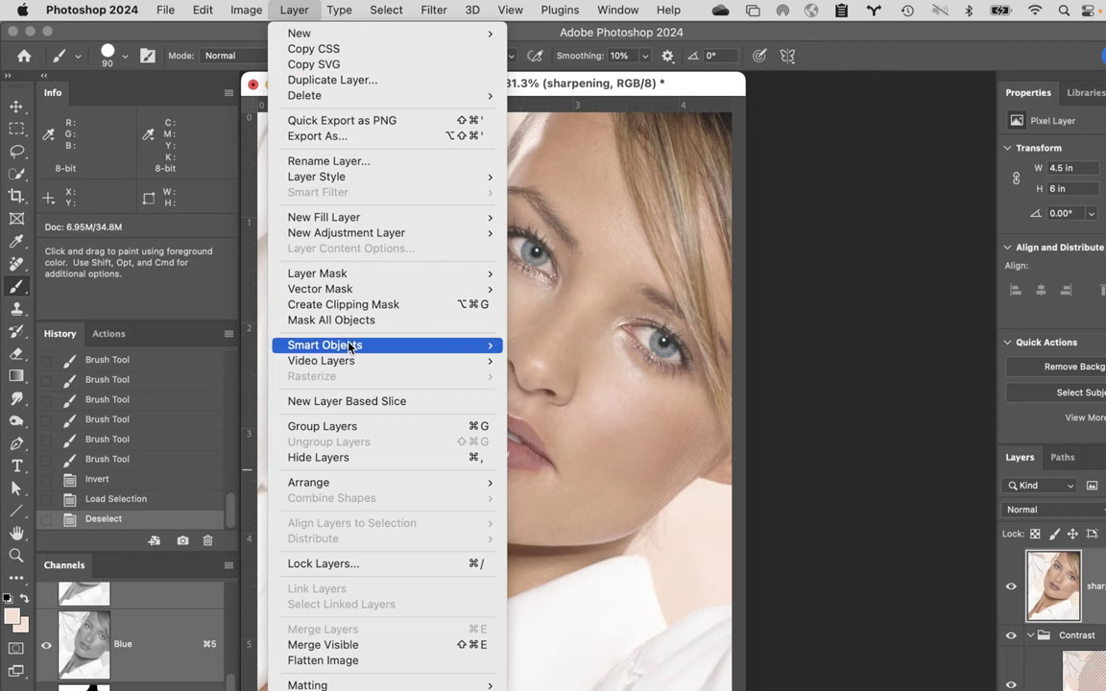
{"action": "mouse_move", "coordinate": [360, 345]}
{"action": "left_click", "coordinate": [591, 344]}
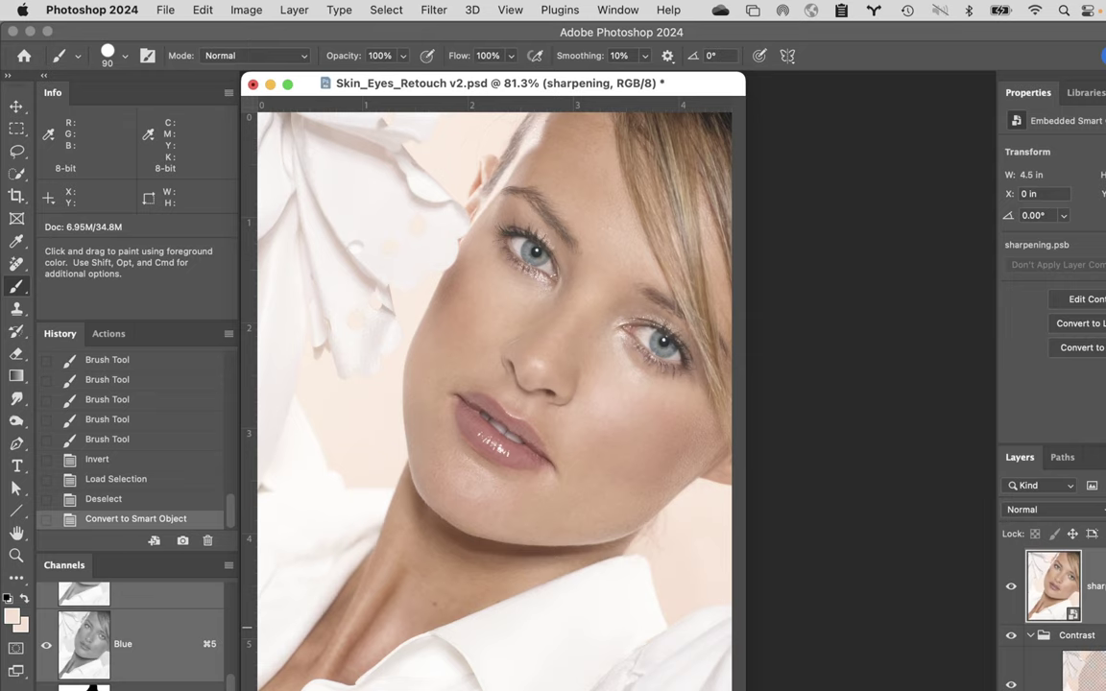
- Load the inverted skin channel as a selection and add it to the sharpening layer as a layer mask
{"action": "left_click", "coordinate": [91, 684], "text": "super"}
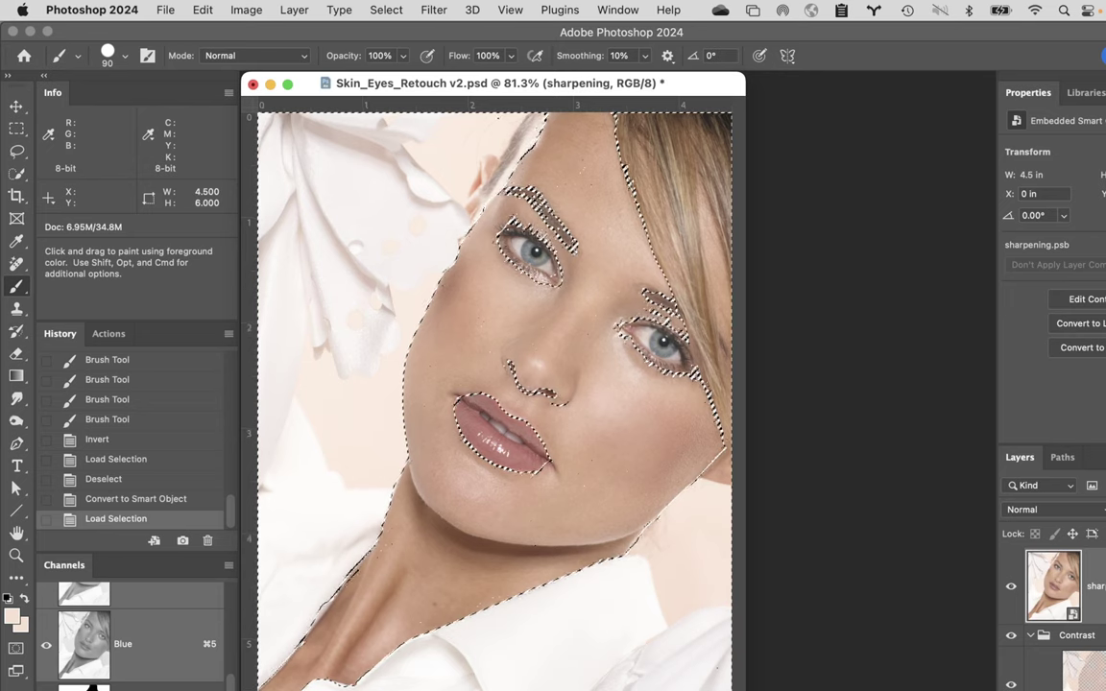
{"action": "key", "text": "super+shift+alt+n"}
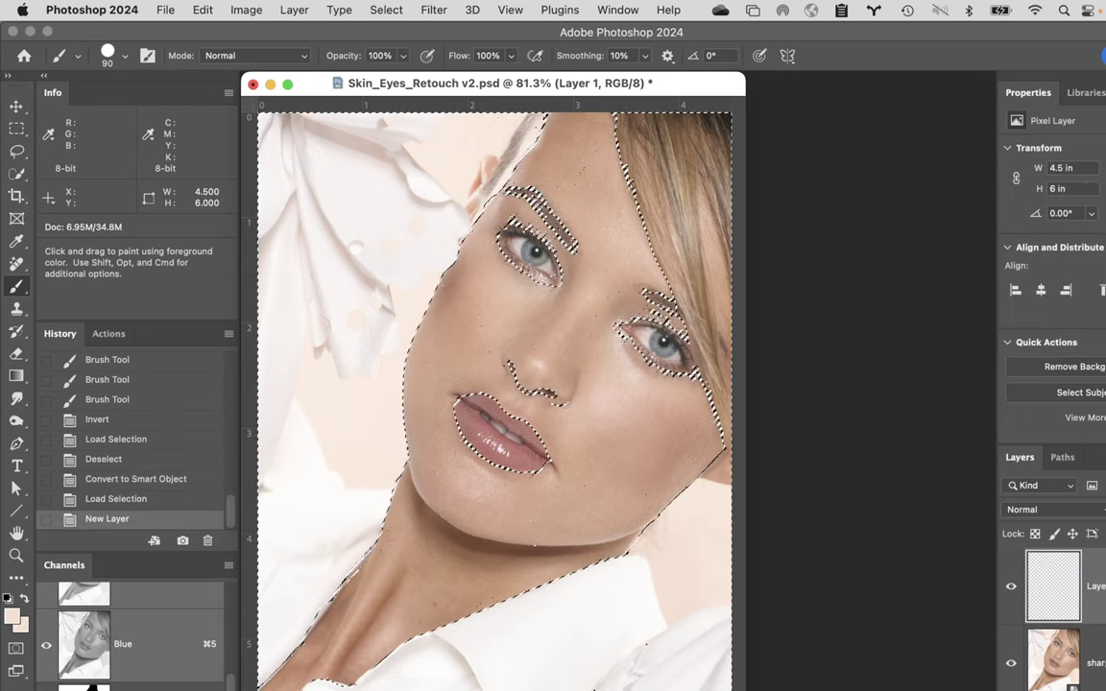
{"action": "key", "text": "super+z"}
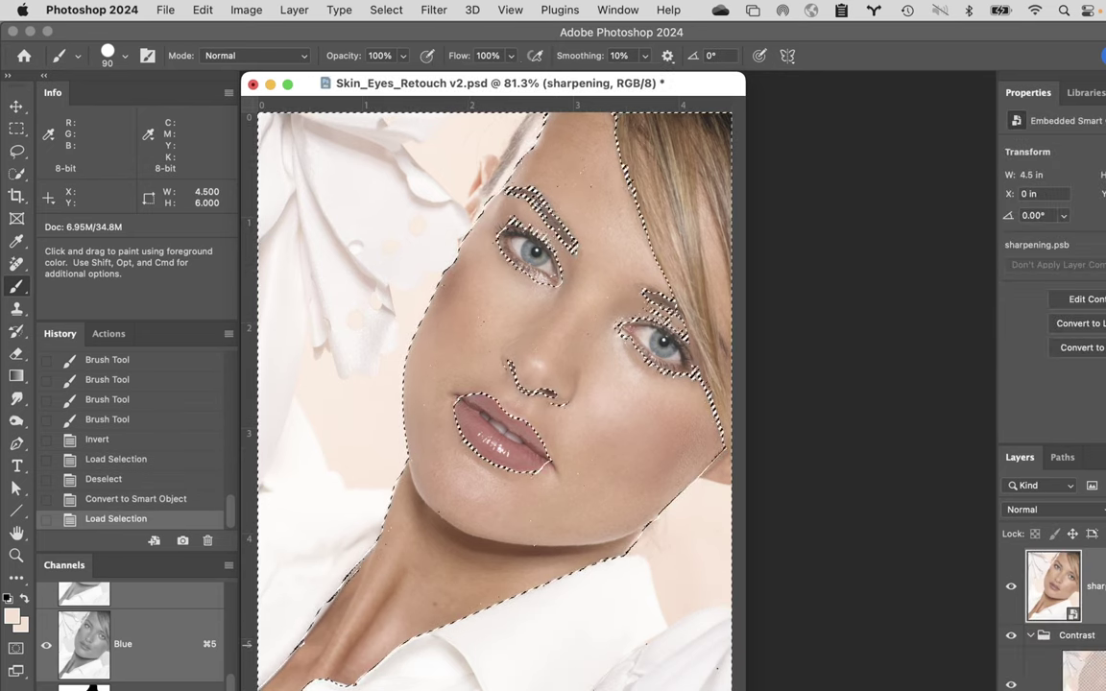
{"action": "key", "text": "super+shift+alt+m"}
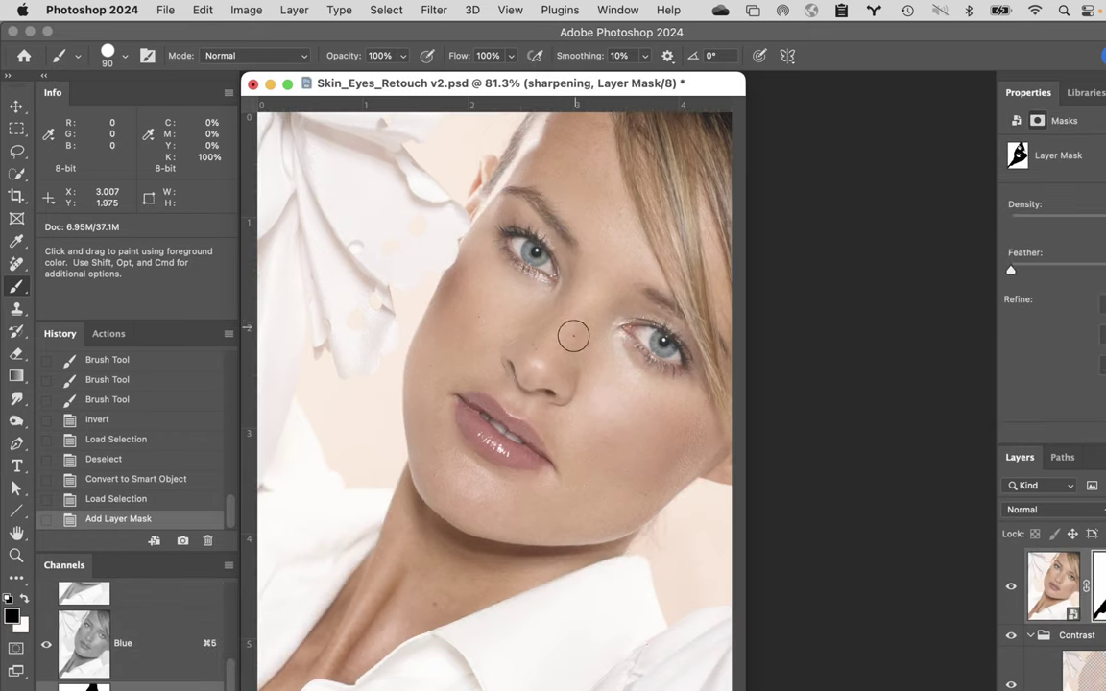
- Enlarge the eye area to 200% and target the sharpening Smart Object's image instead of its mask
{"action": "left_click", "coordinate": [526, 330], "text": "super"}
{"action": "left_click", "coordinate": [662, 392], "text": "super"}
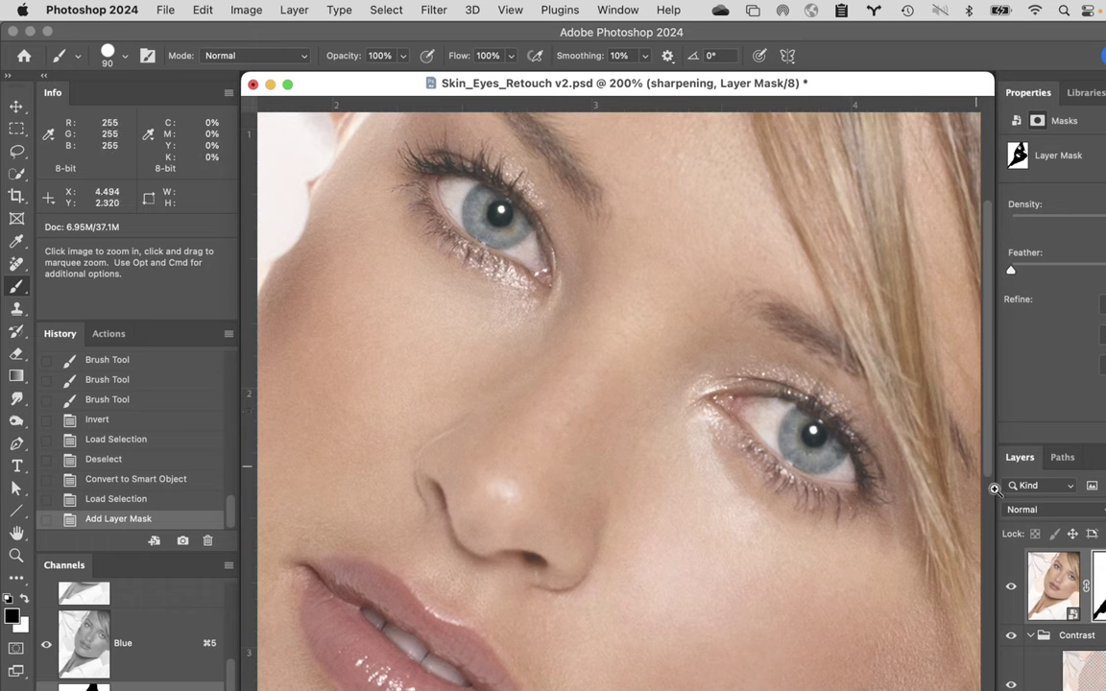
{"action": "left_click", "coordinate": [1056, 590]}
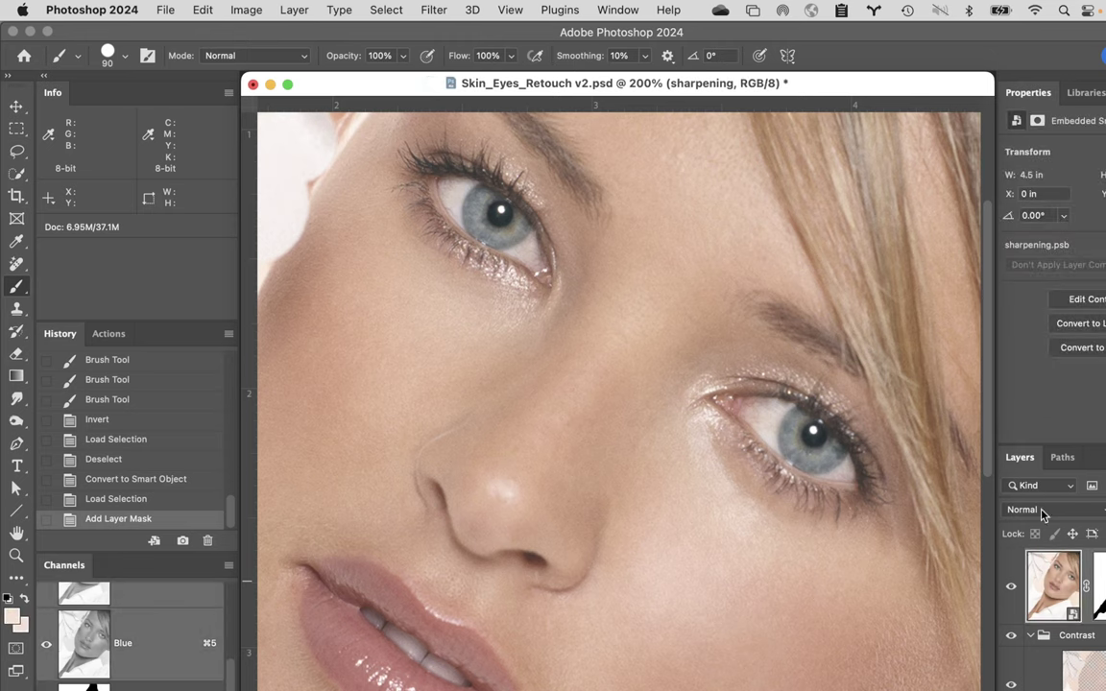
- Apply Smart Sharpen to the sharpening Smart Object with amount 500%, radius 1.0 px, reduce noise 10% and Lens Blur removal
{"action": "left_click", "coordinate": [434, 10]}
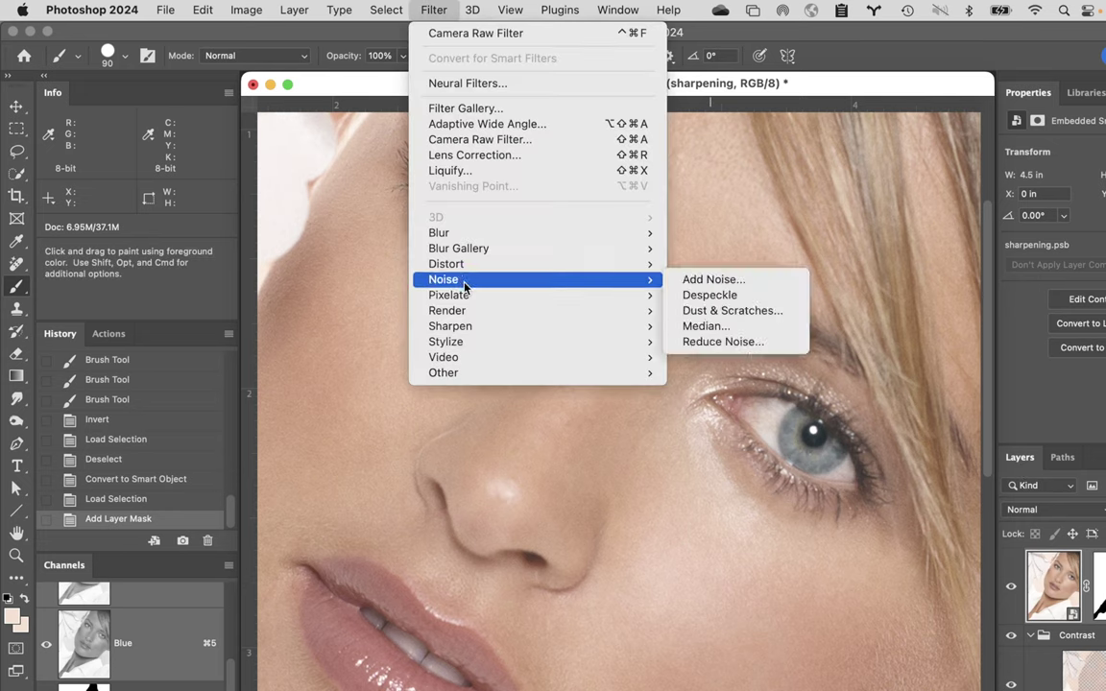
{"action": "mouse_move", "coordinate": [479, 333]}
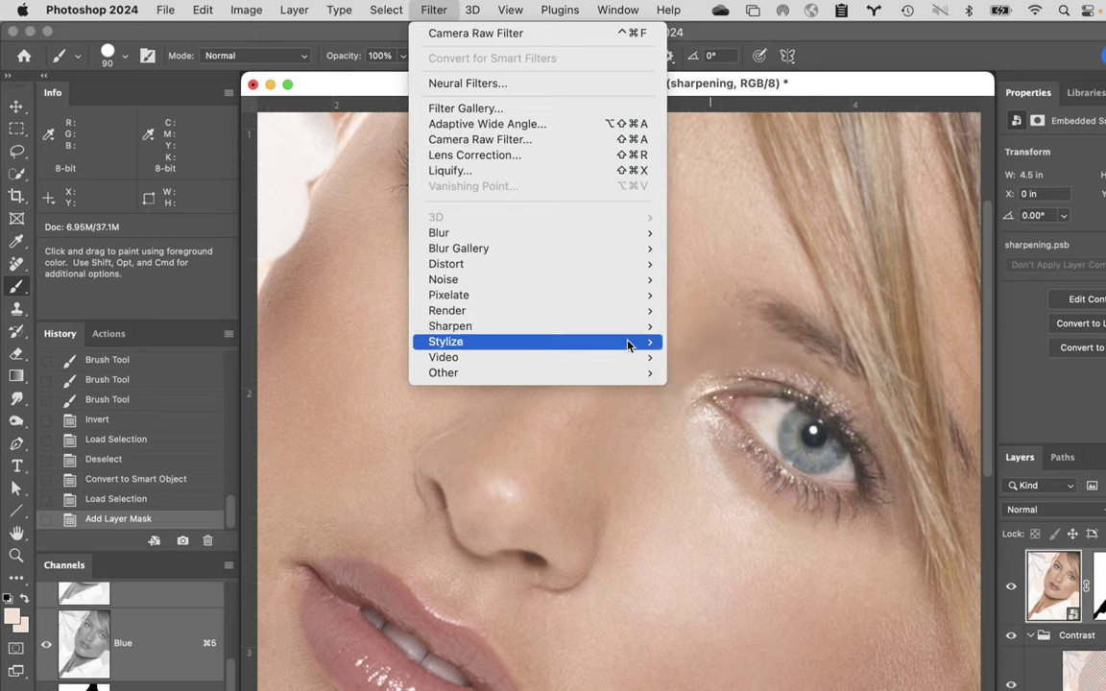
{"action": "mouse_move", "coordinate": [641, 340]}
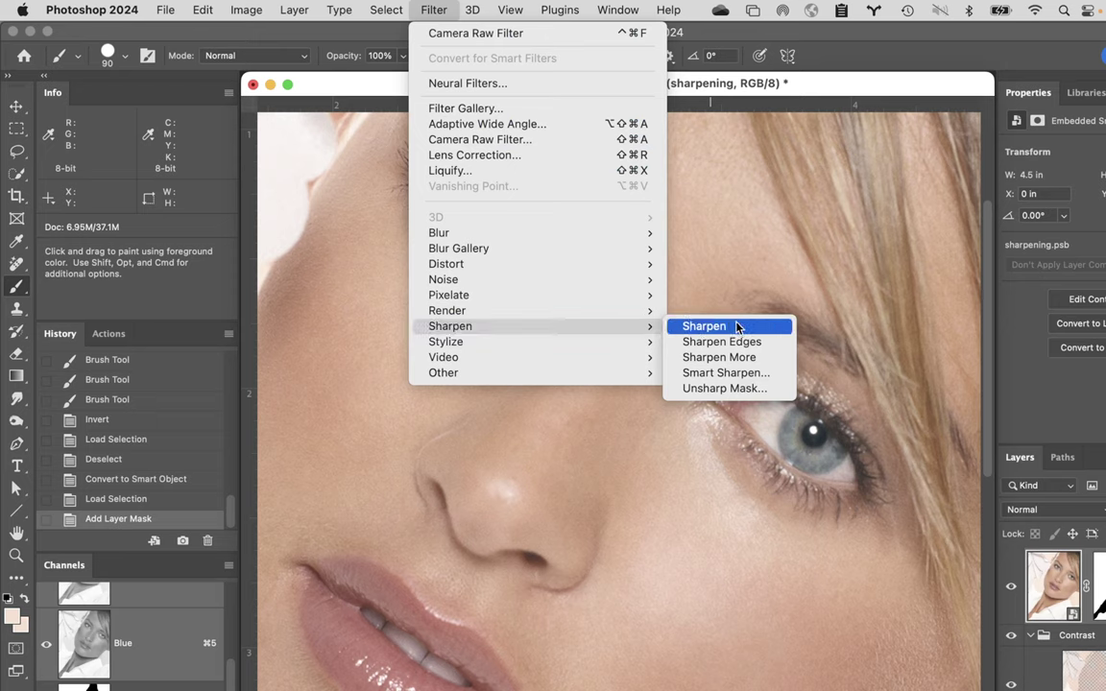
{"action": "left_click", "coordinate": [748, 374]}
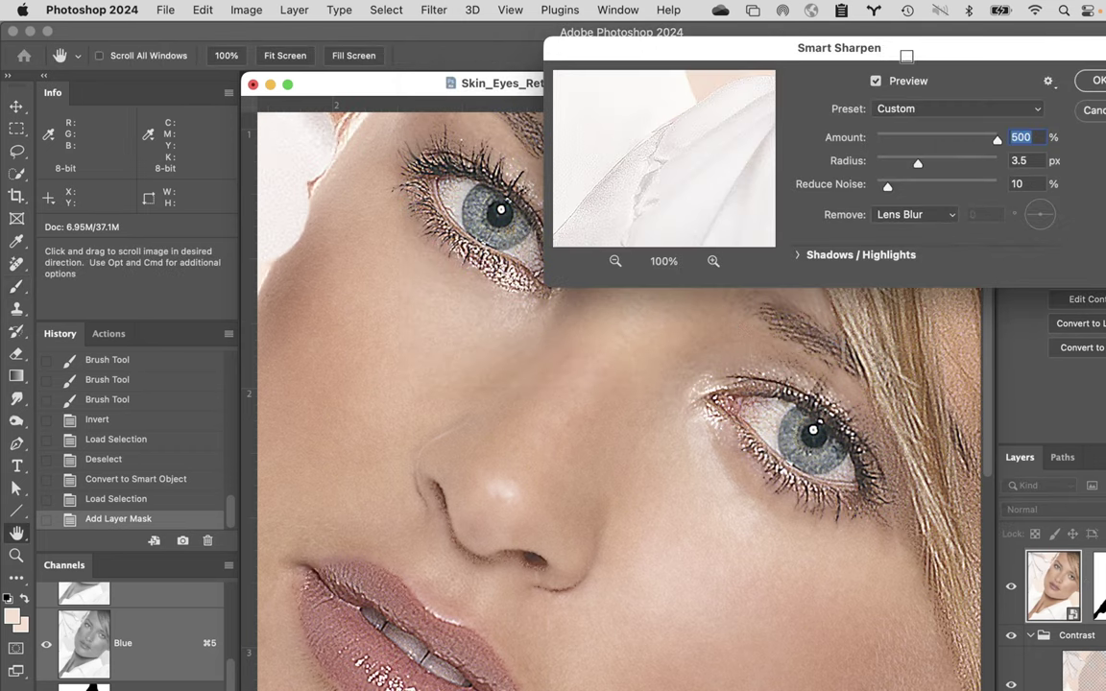
{"action": "left_click_drag", "start_coordinate": [931, 58], "coordinate": [994, 43]}
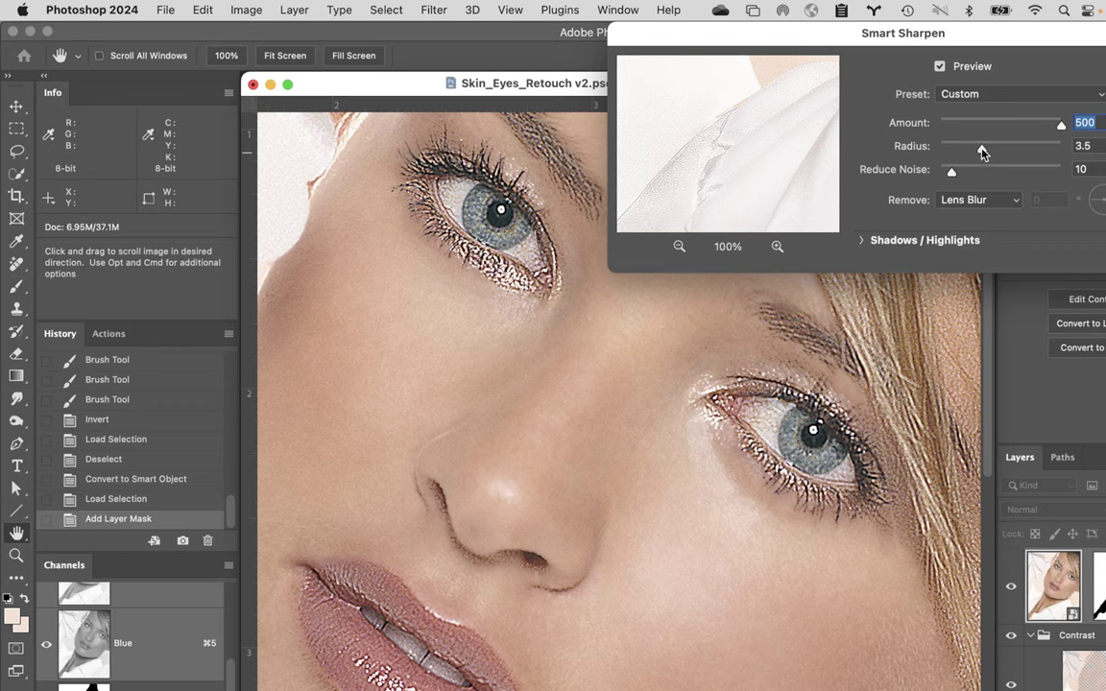
{"action": "left_click_drag", "start_coordinate": [981, 153], "coordinate": [960, 157]}
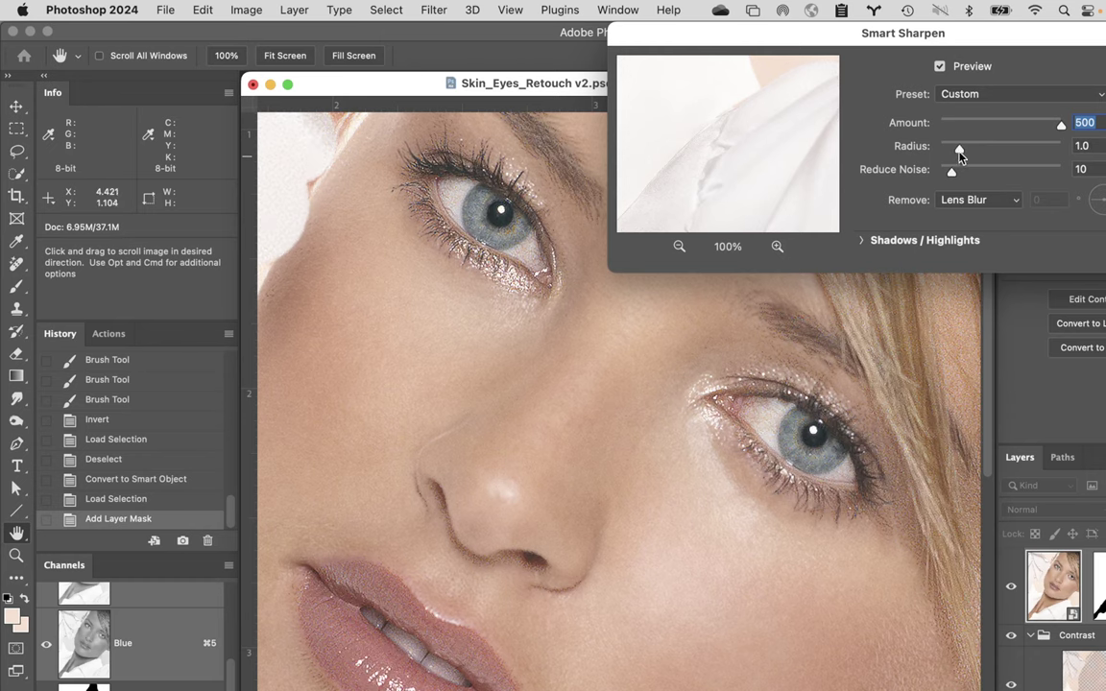
{"action": "key", "text": "Tab"}
{"action": "left_click", "coordinate": [1008, 203]}
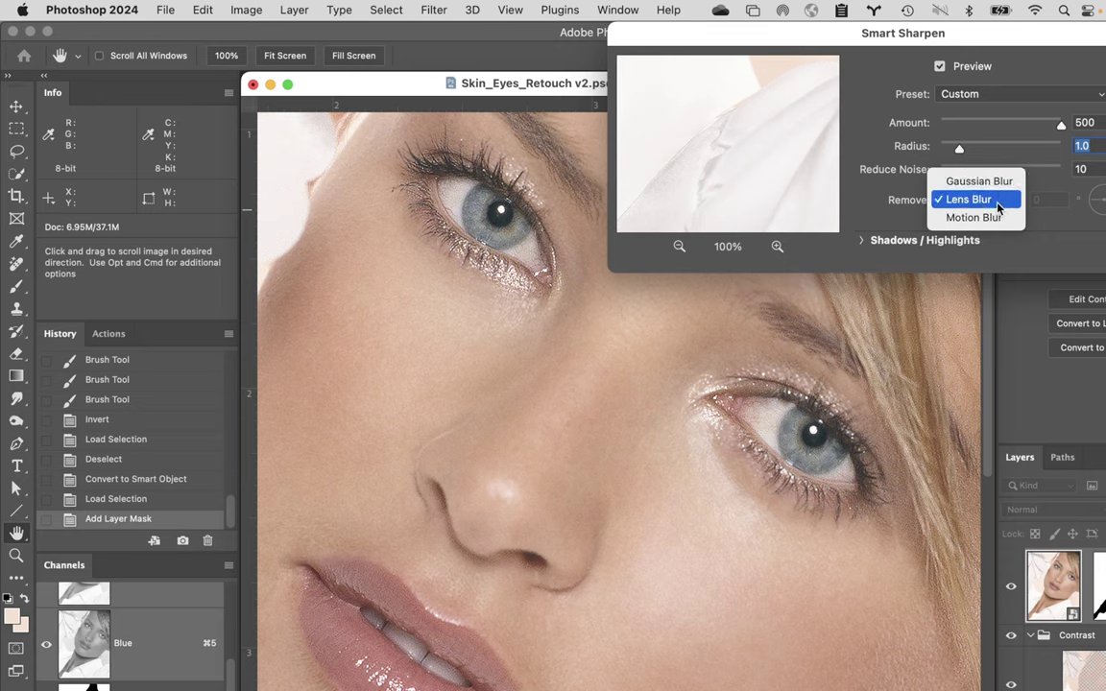
{"action": "left_click", "coordinate": [1089, 238]}
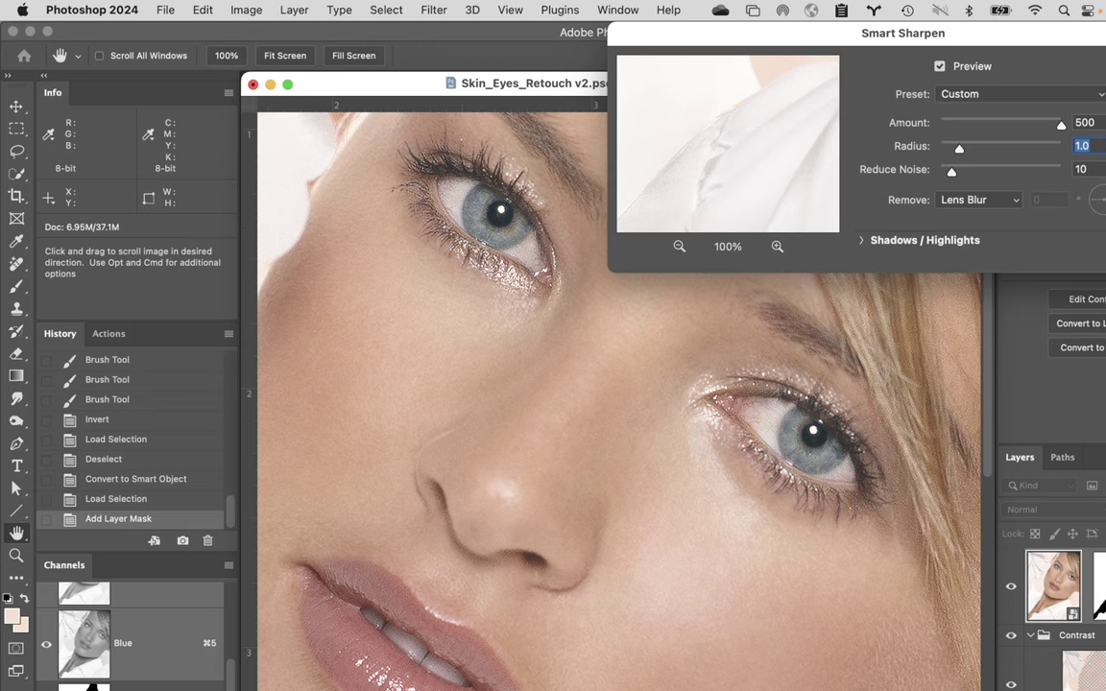
{"action": "key", "text": "Return"}
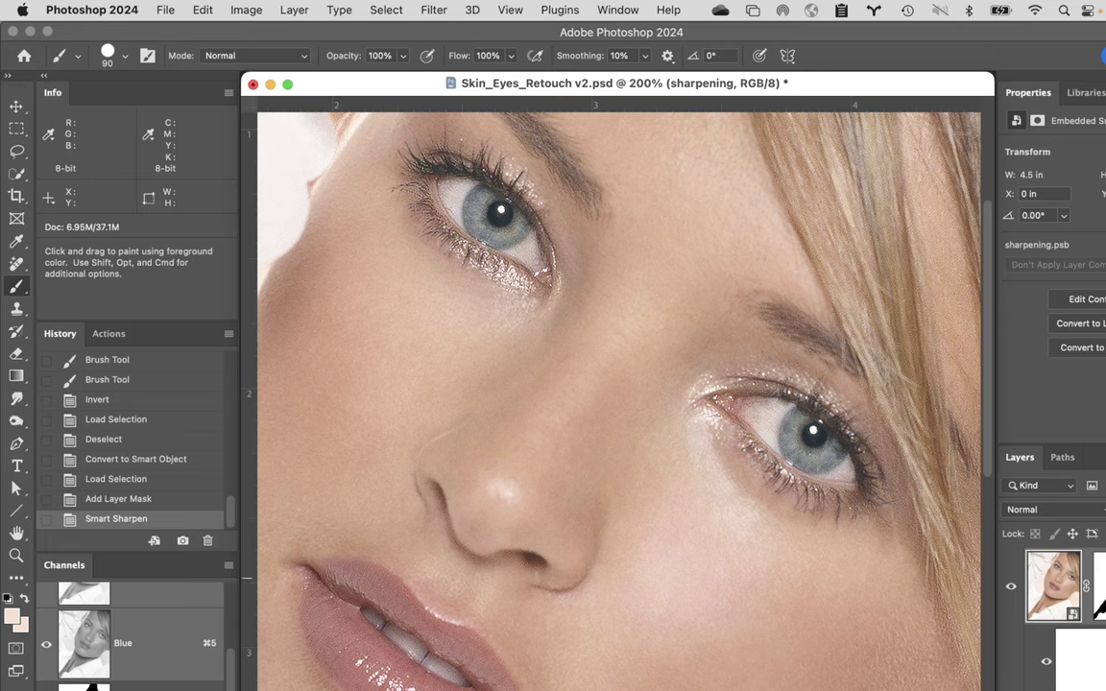
- Compare the cheek skin at 300% with the sharpening layer's mask disabled and re-enabled
{"action": "left_click", "coordinate": [1100, 586], "text": "shift"}
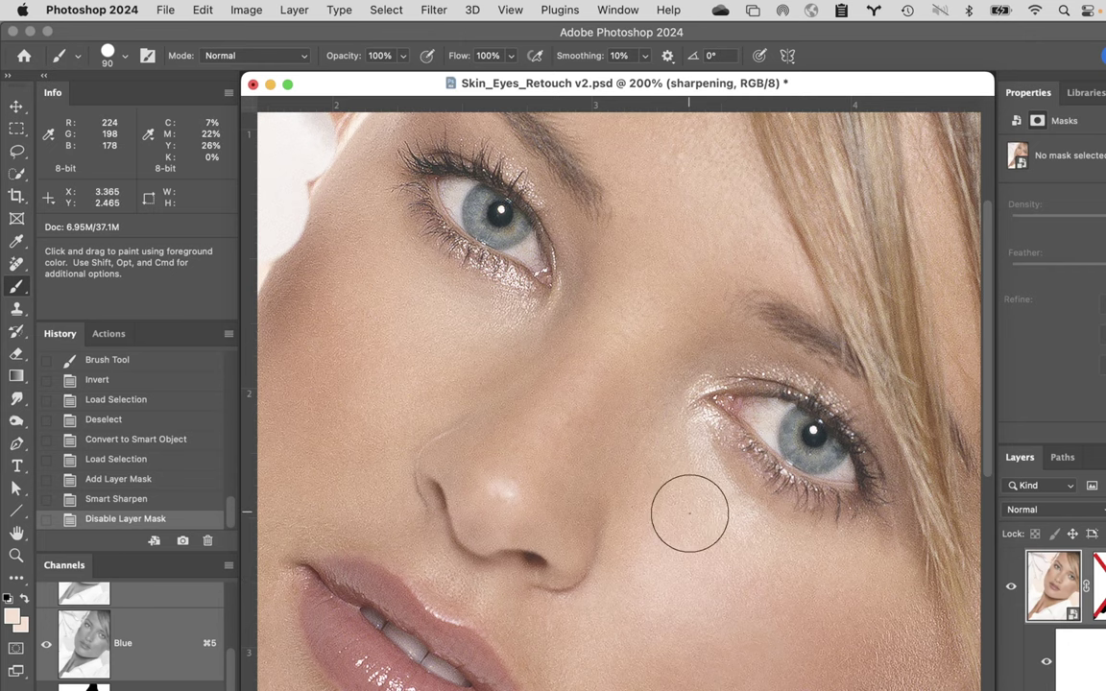
{"action": "key", "text": "z"}
{"action": "left_click", "coordinate": [723, 573]}
{"action": "key", "text": "b"}
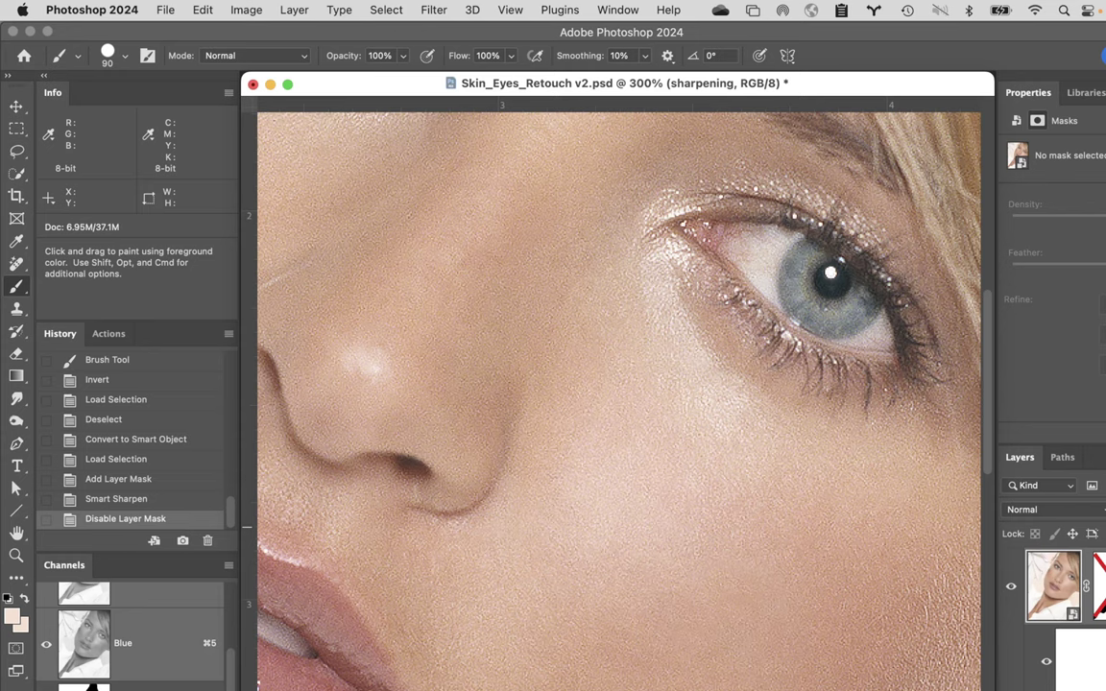
{"action": "left_click", "coordinate": [1100, 586], "text": "shift"}
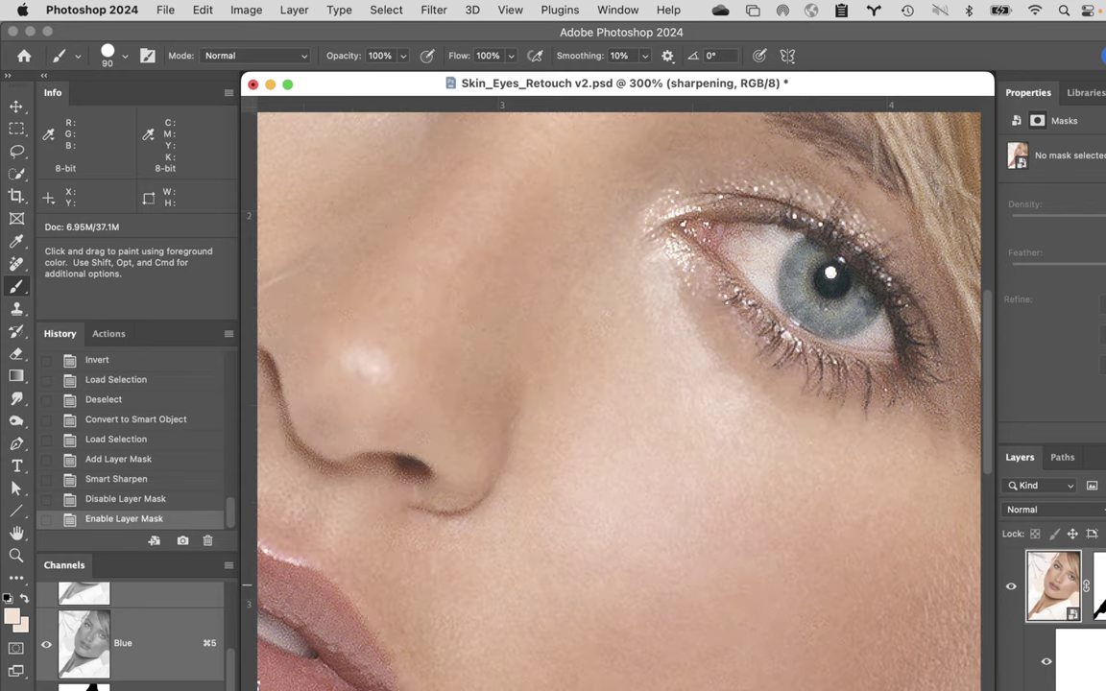
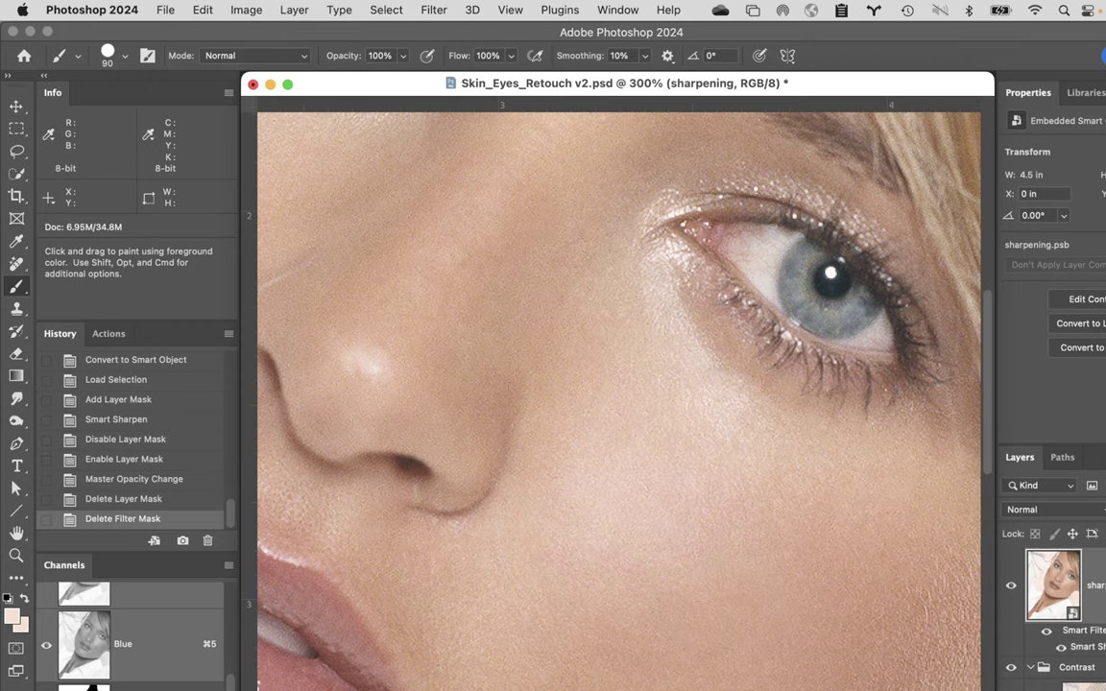
- Delete all smart filters from the sharpening layer
{"action": "scroll", "coordinate": [1056, 615], "scroll_direction": "down", "scroll_amount": 2}
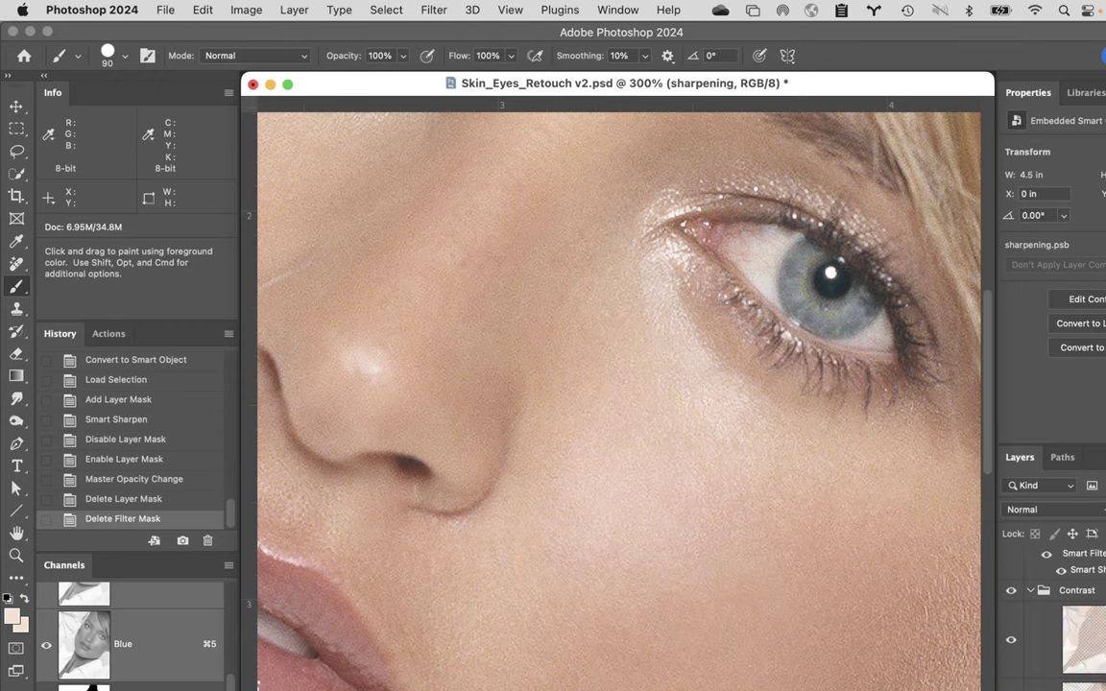
{"action": "key", "text": "BackSpace"}
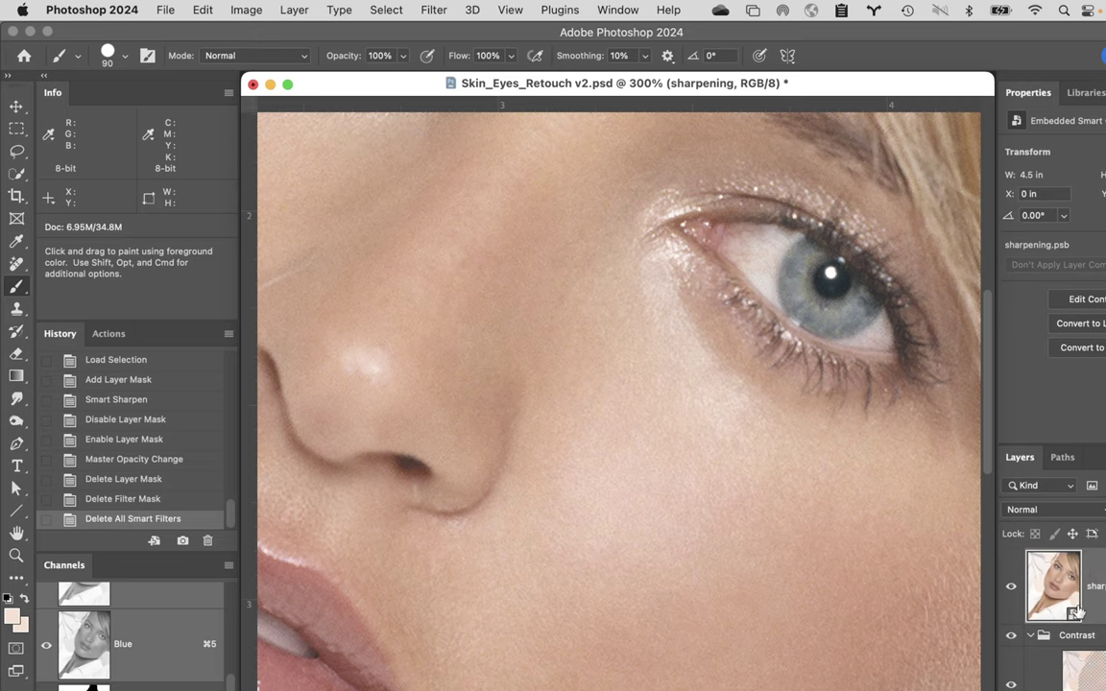
{"action": "left_click", "coordinate": [434, 10]}
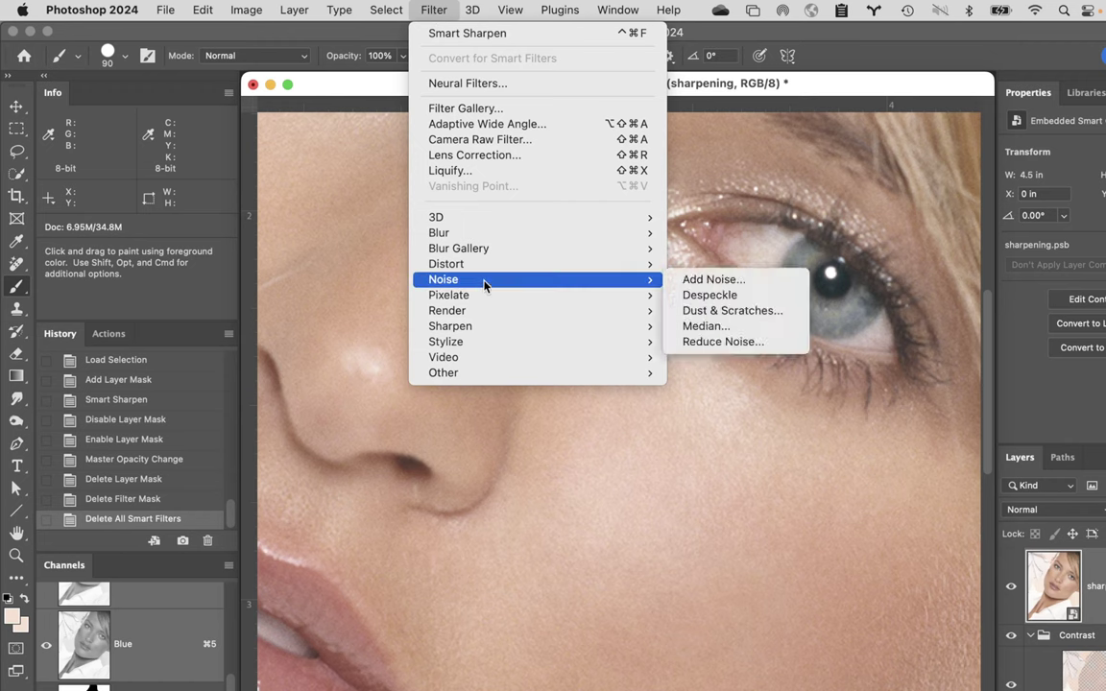
{"action": "mouse_move", "coordinate": [485, 375]}
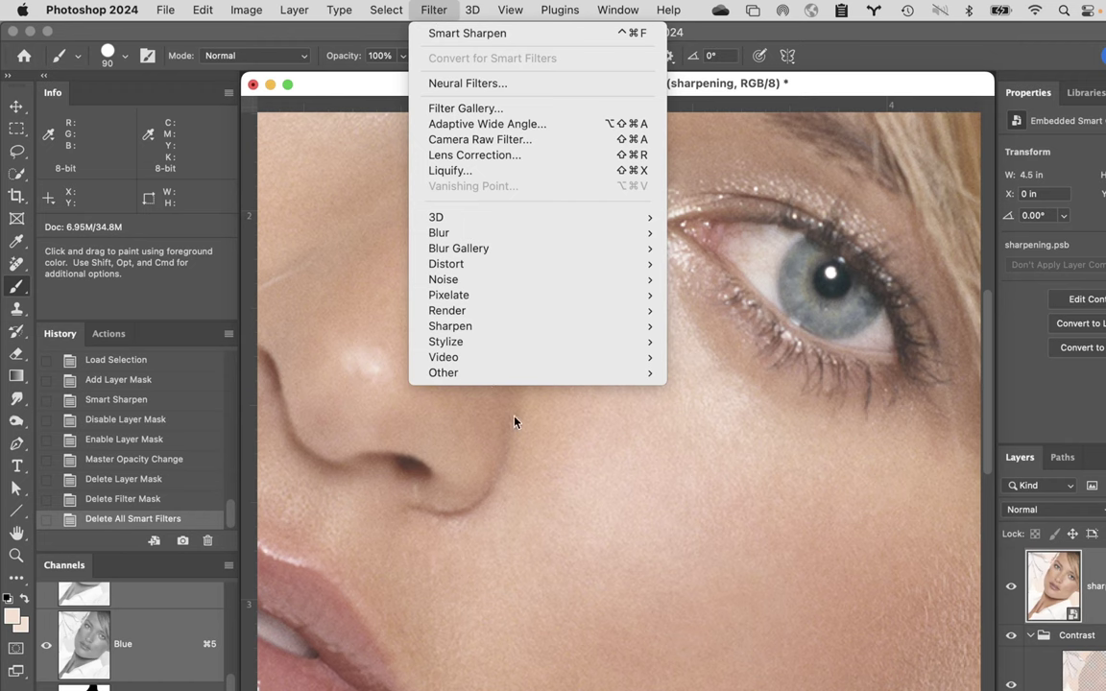
{"action": "left_click", "coordinate": [557, 443]}
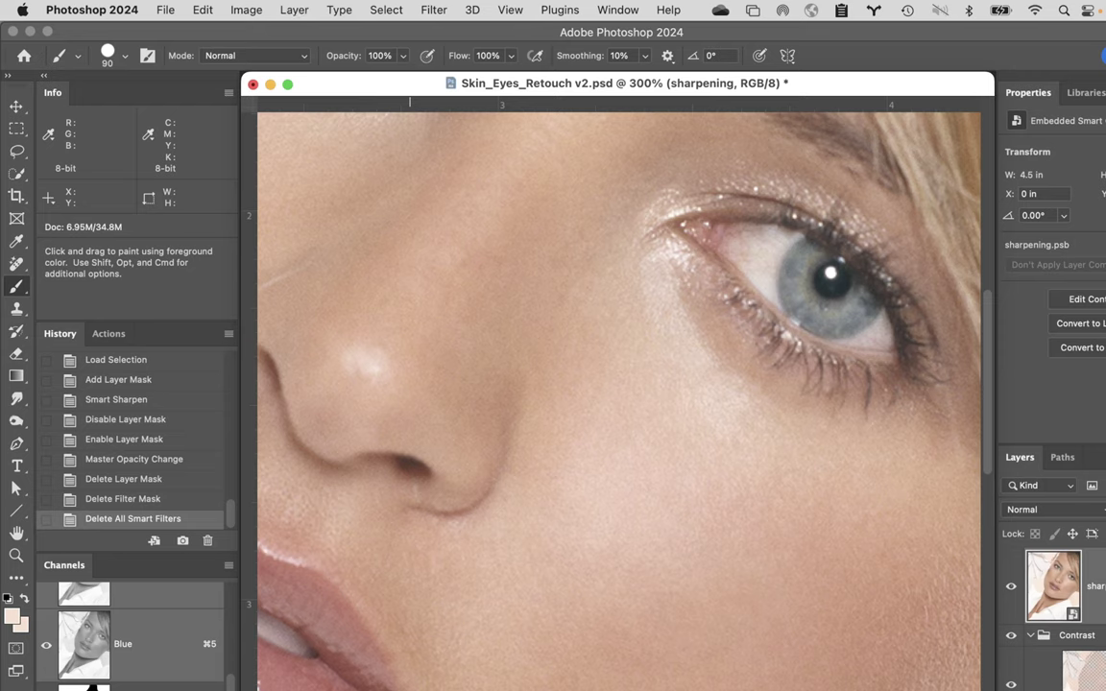
- Switch to Finder and open the instructor's Resources folder under Class Projects on the tikal server, widening its column to fit the file names
{"action": "key", "text": "super+Tab"}
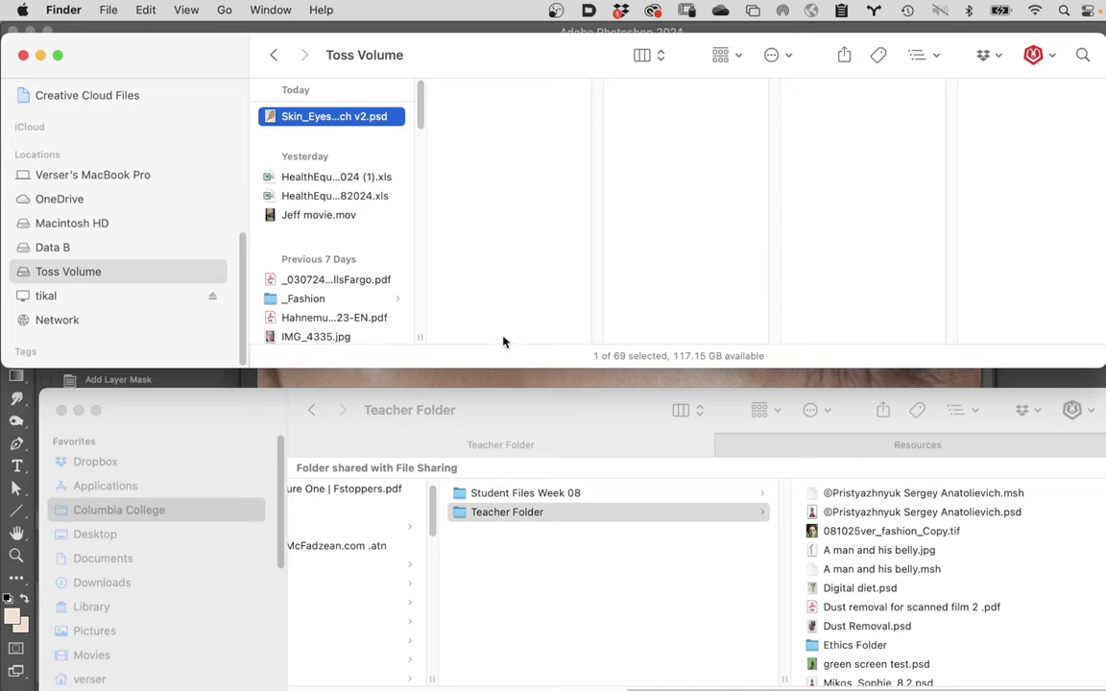
{"action": "left_click", "coordinate": [83, 297]}
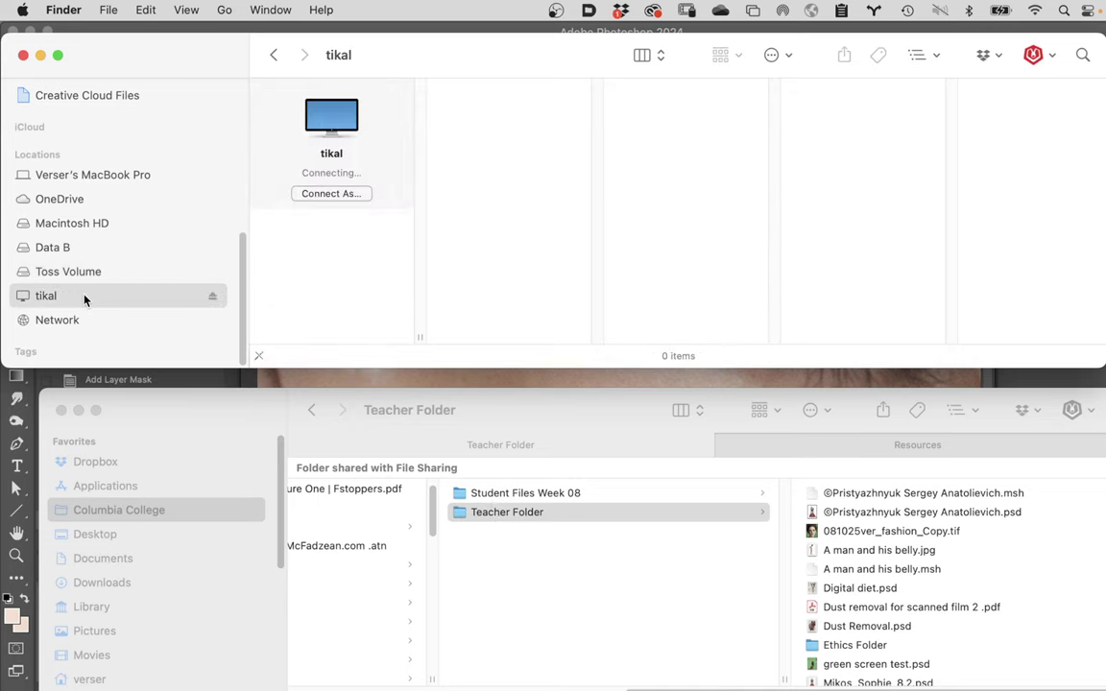
{"action": "left_click", "coordinate": [335, 223]}
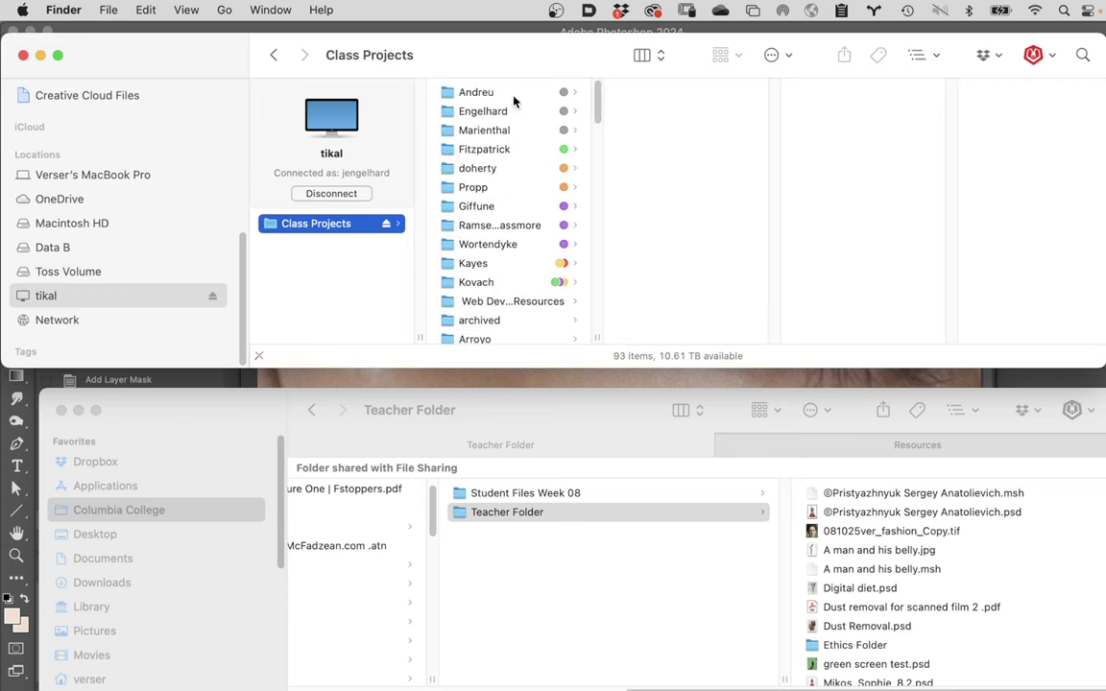
{"action": "left_click", "coordinate": [465, 111]}
{"action": "left_click", "coordinate": [671, 131]}
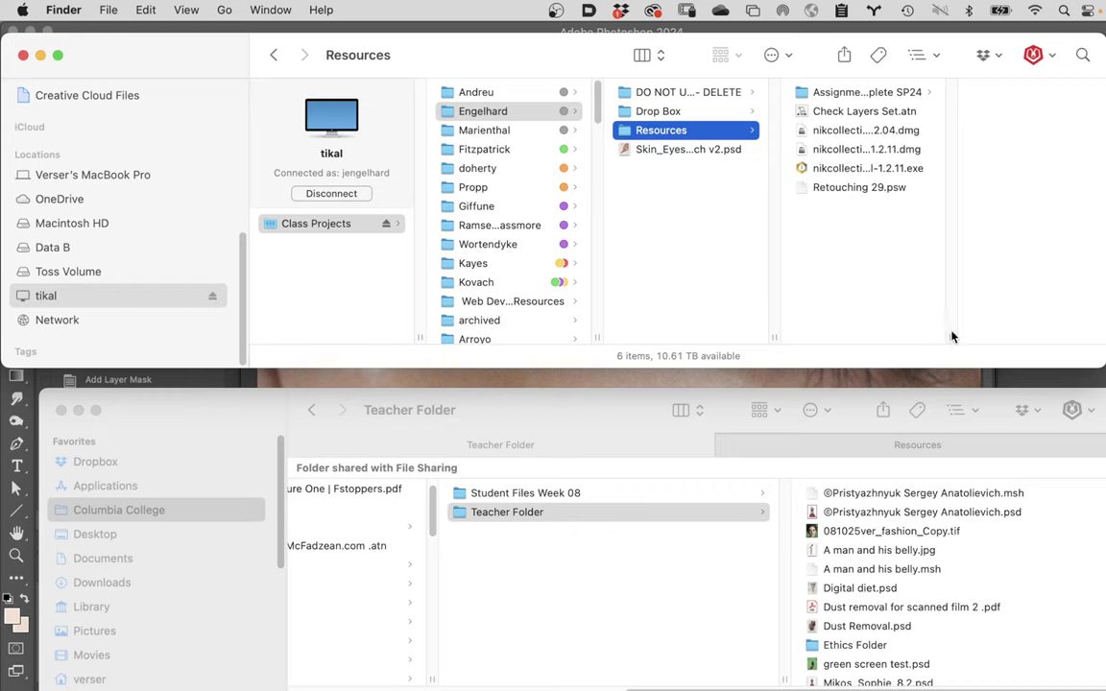
{"action": "double_click", "coordinate": [951, 336]}
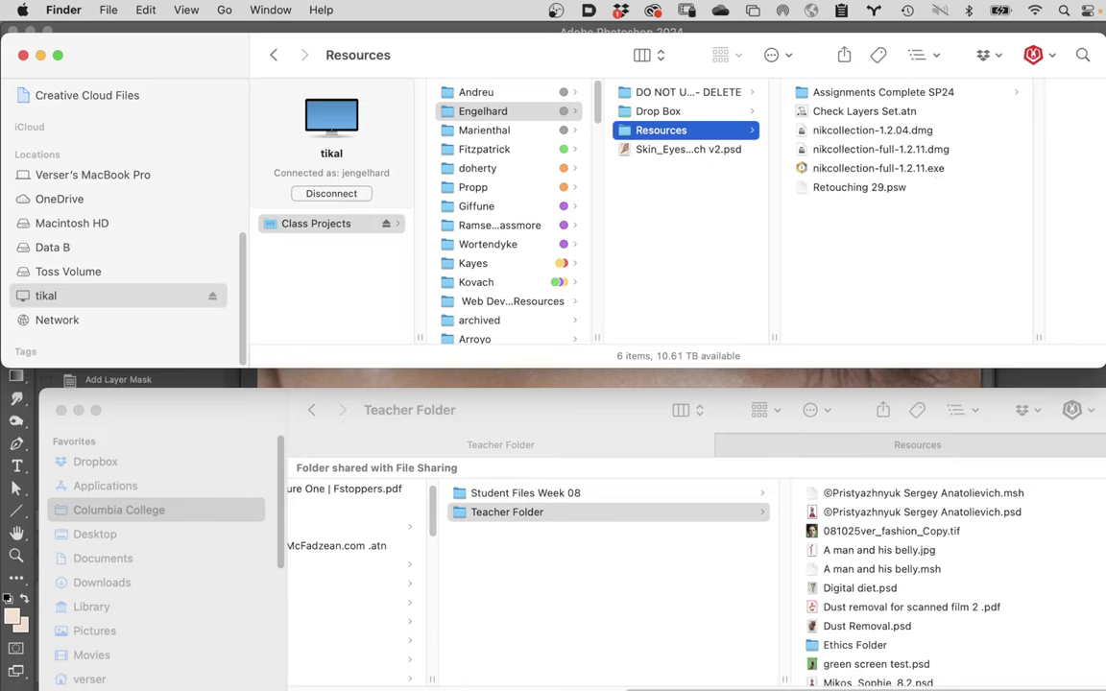
- Bring the Nik Collection installer window into full view and close it
{"action": "key", "text": "super+Tab"}
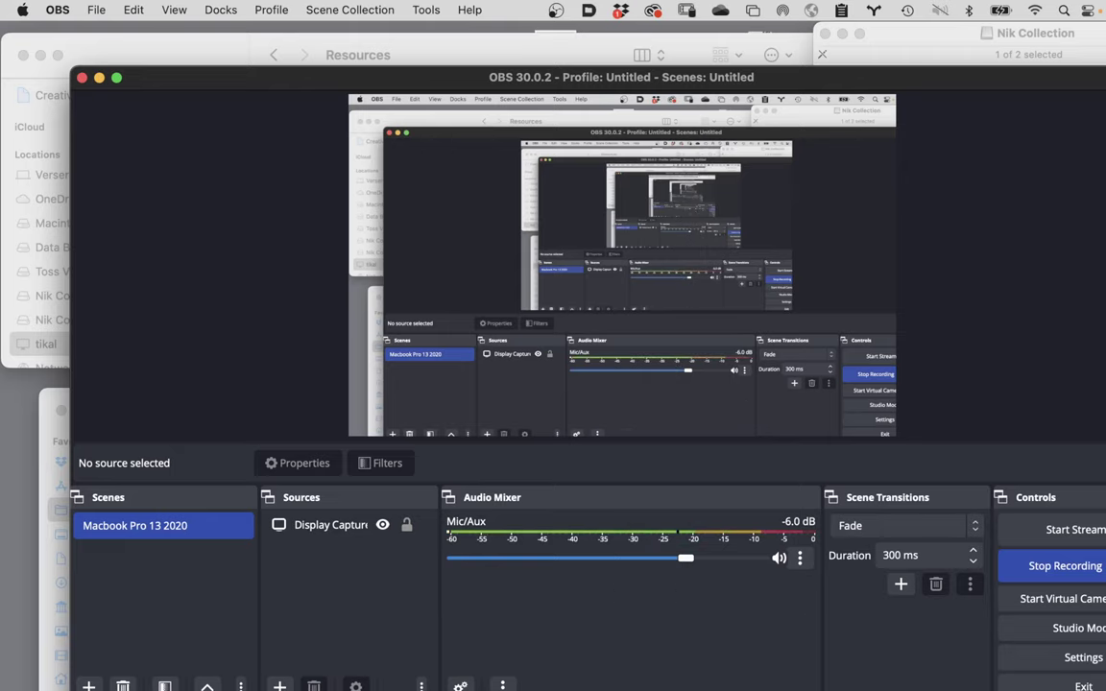
{"action": "key", "text": "super+Tab"}
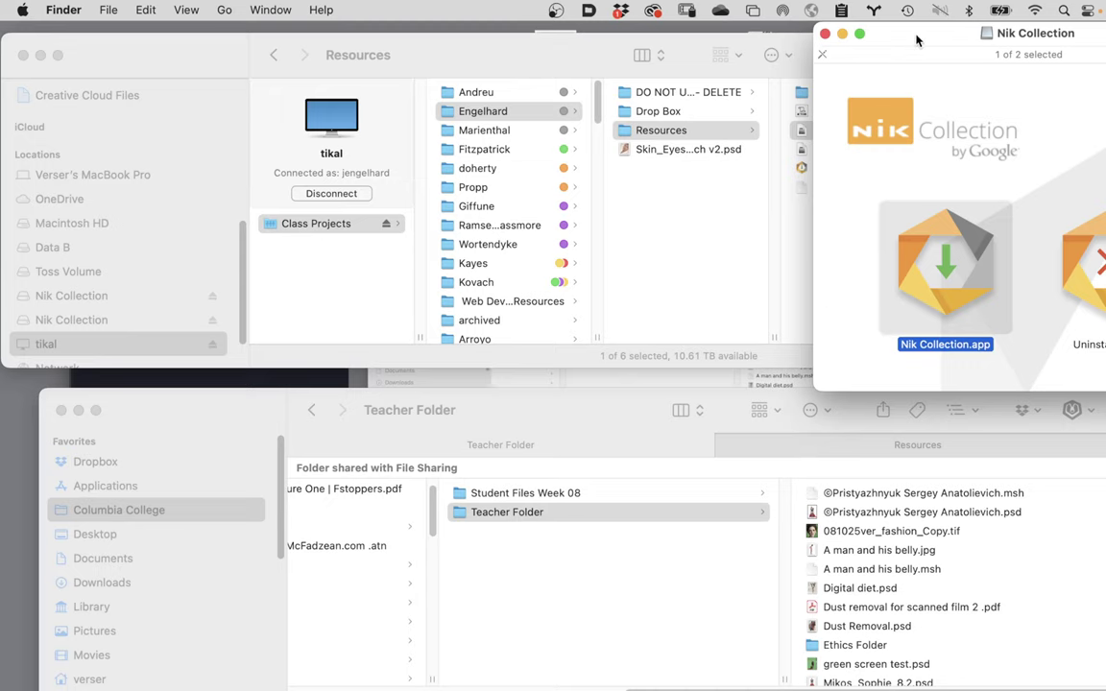
{"action": "left_click_drag", "start_coordinate": [919, 35], "coordinate": [250, 196]}
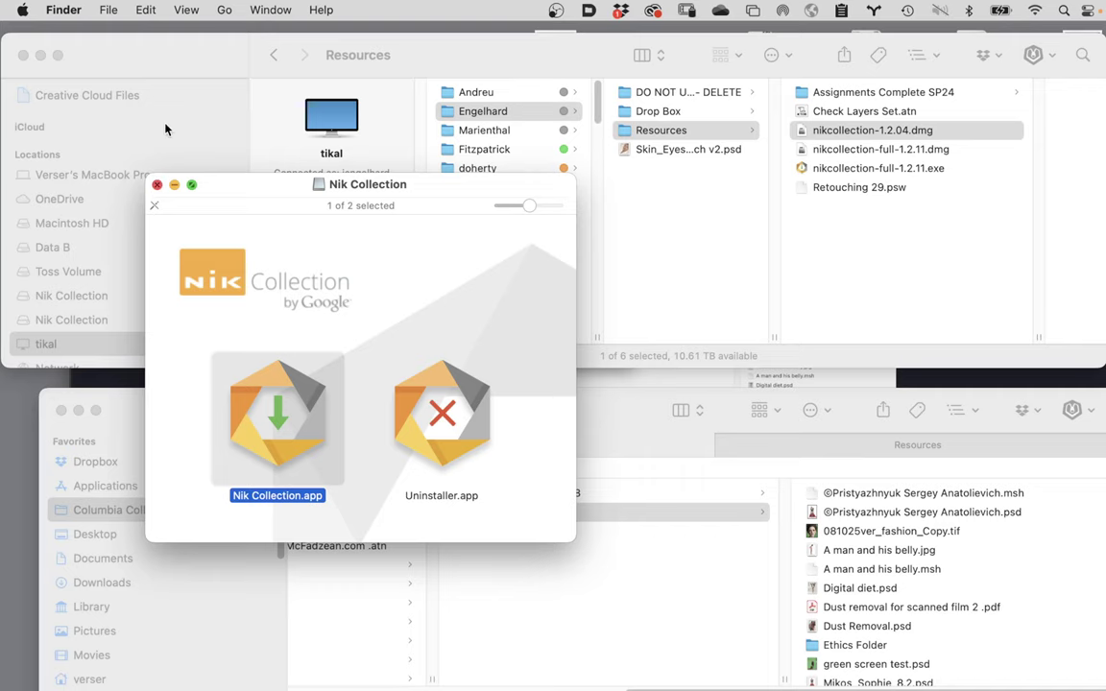
{"action": "left_click", "coordinate": [157, 183]}
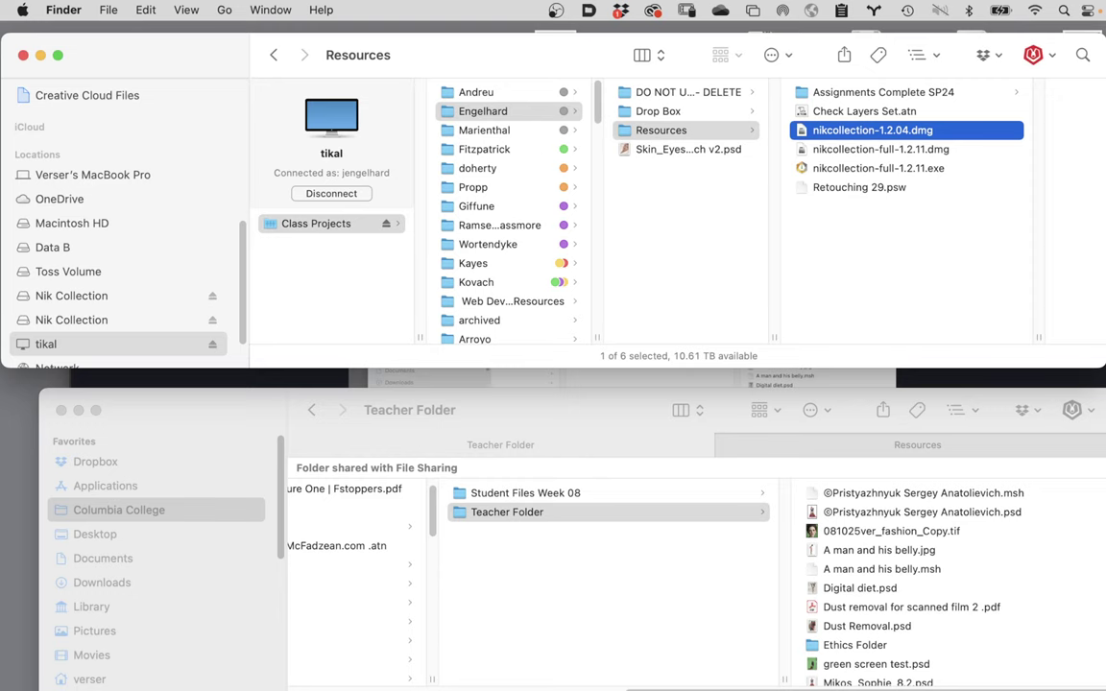
- Open the Perspective folder inside Student Files Week 09 of the Class 9 files folder
{"action": "key", "text": "super+Tab"}
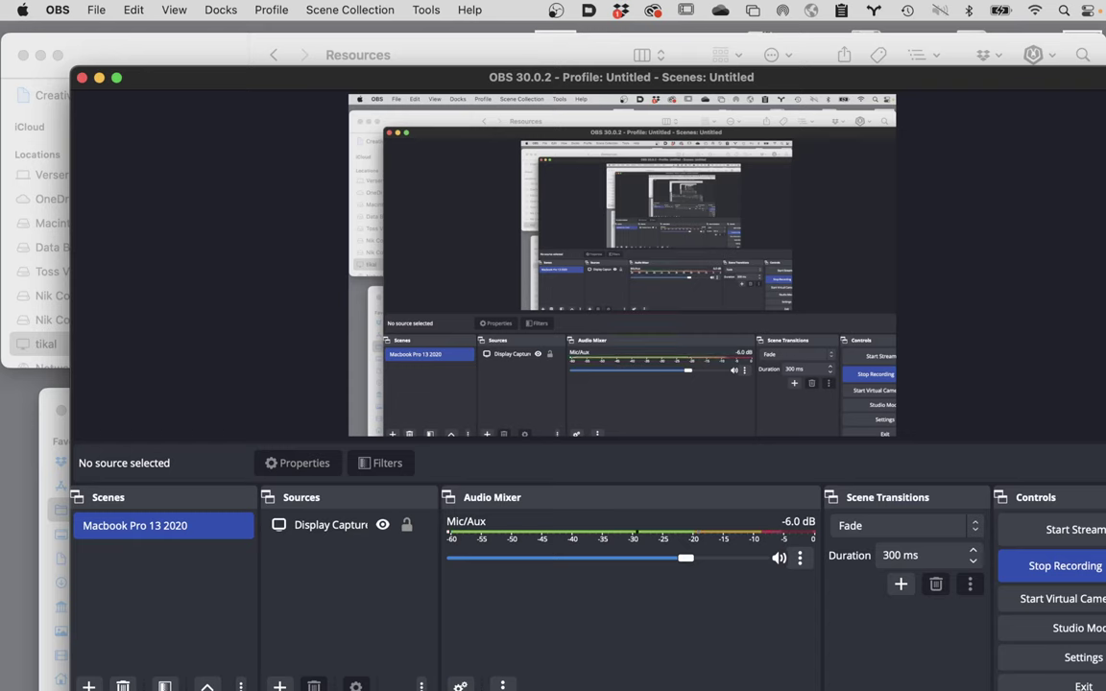
{"action": "key", "text": "super+Tab"}
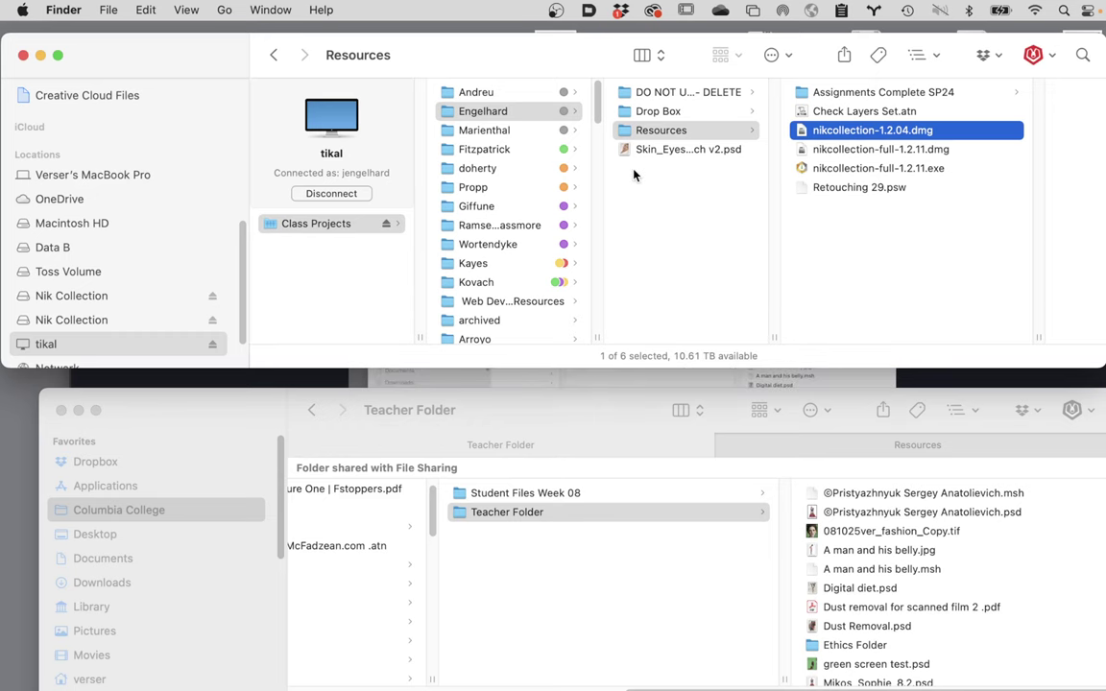
{"action": "scroll", "coordinate": [590, 531], "scroll_direction": "left", "scroll_amount": 3}
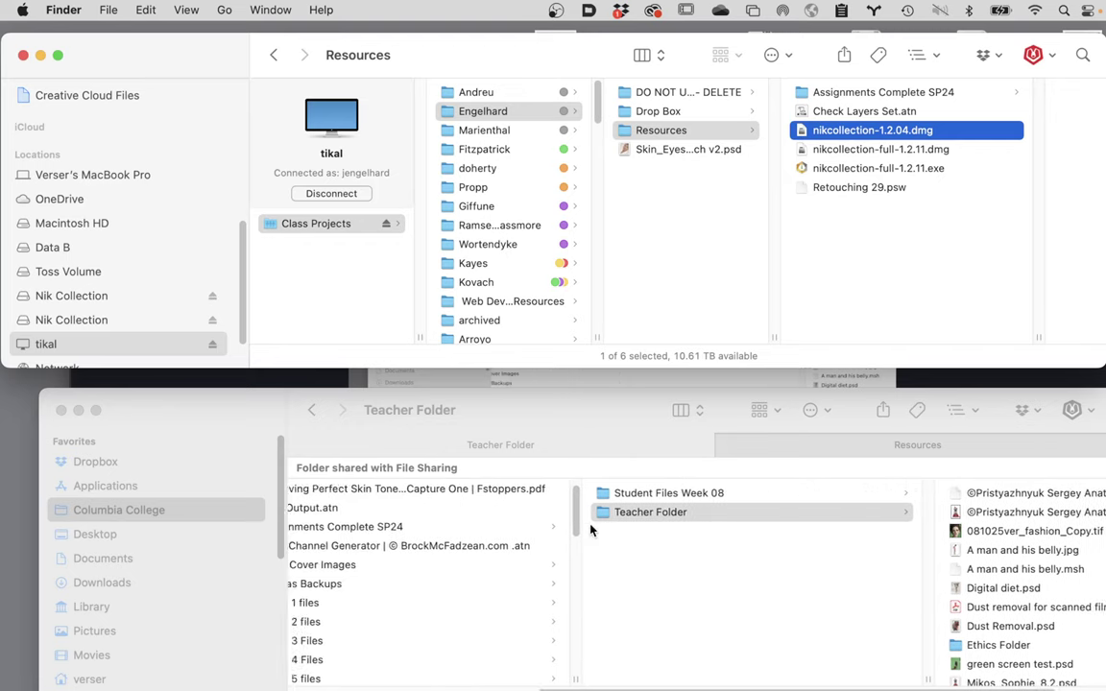
{"action": "scroll", "coordinate": [591, 531], "scroll_direction": "left", "scroll_amount": 4}
{"action": "scroll", "coordinate": [580, 624], "scroll_direction": "down", "scroll_amount": 3}
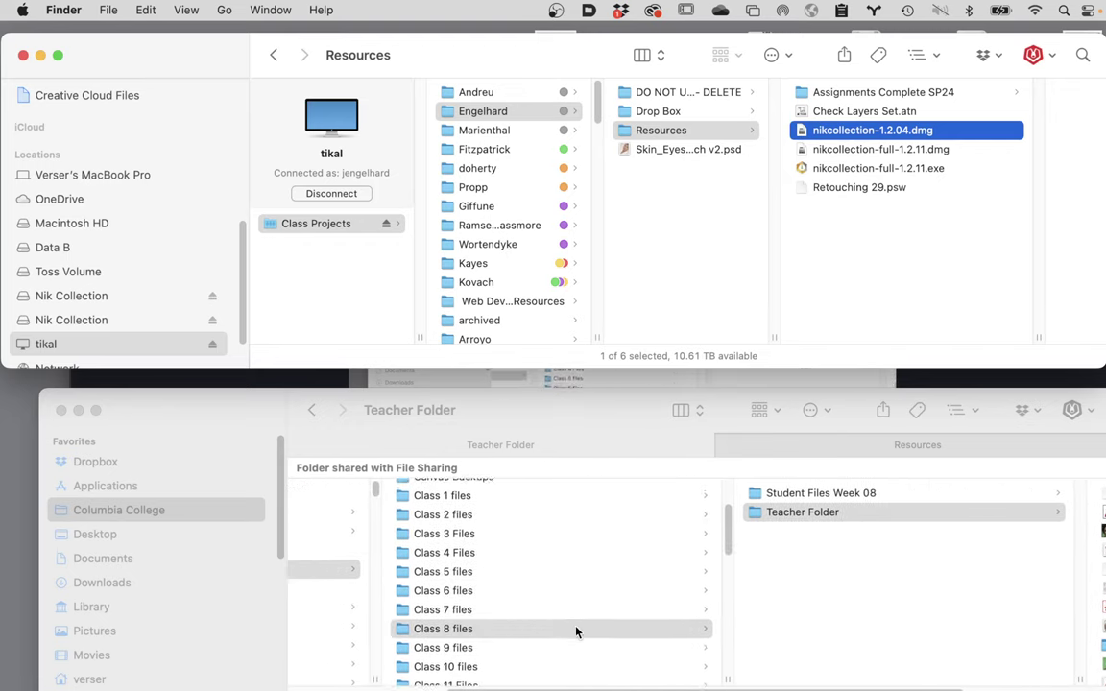
{"action": "left_click", "coordinate": [475, 648]}
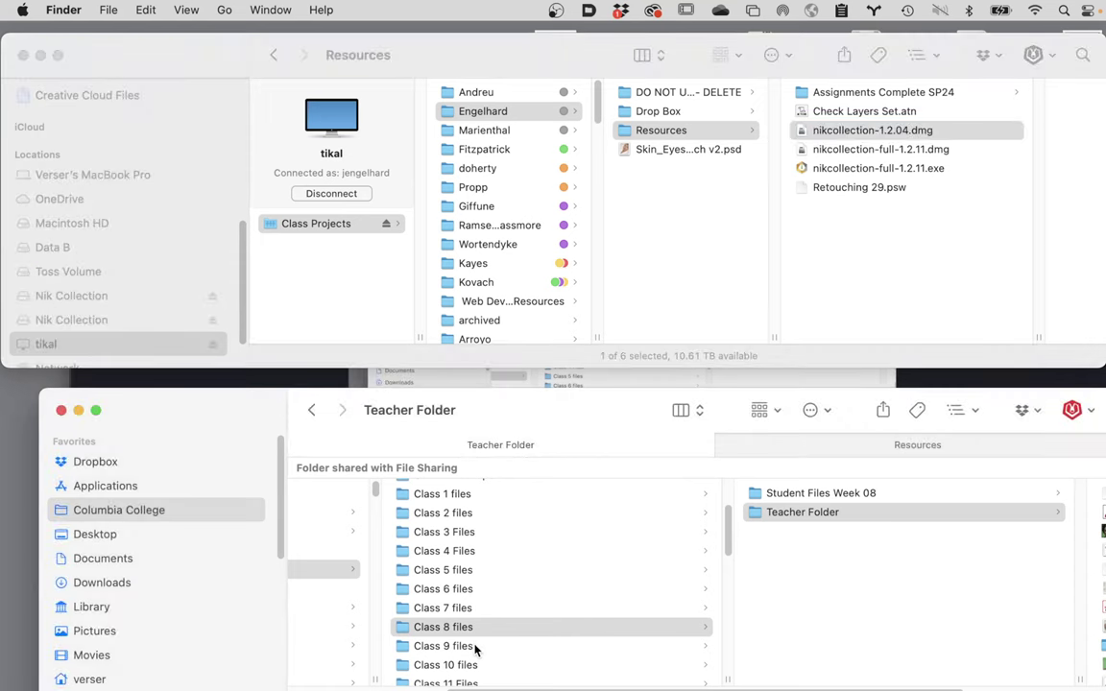
{"action": "left_click", "coordinate": [474, 648]}
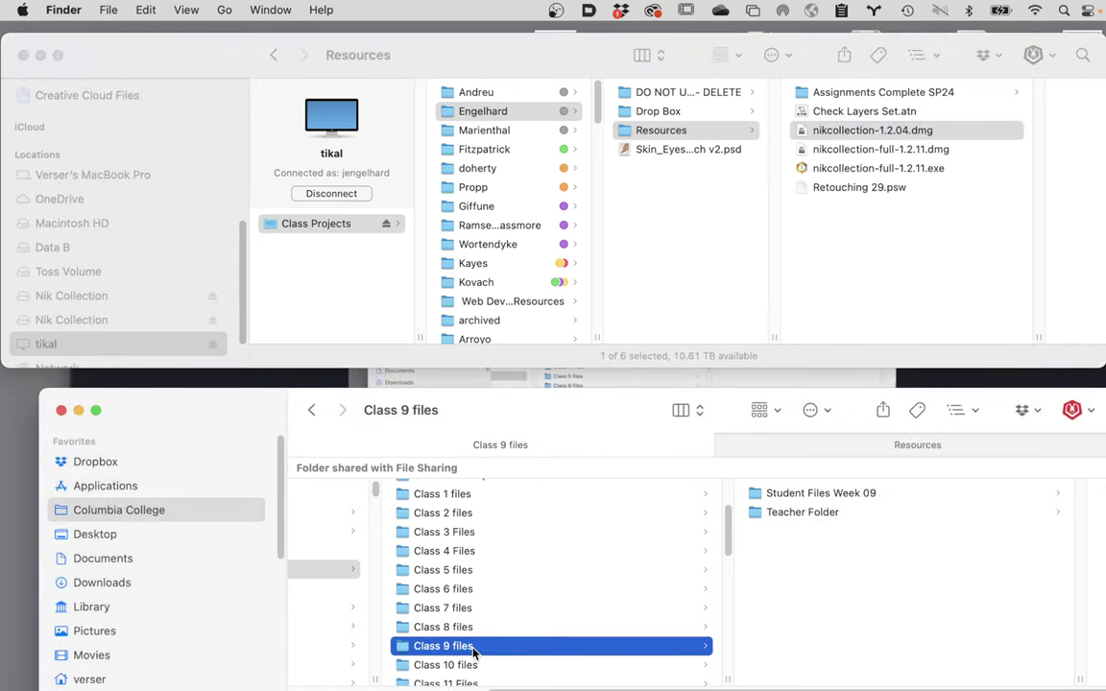
{"action": "left_click", "coordinate": [824, 493]}
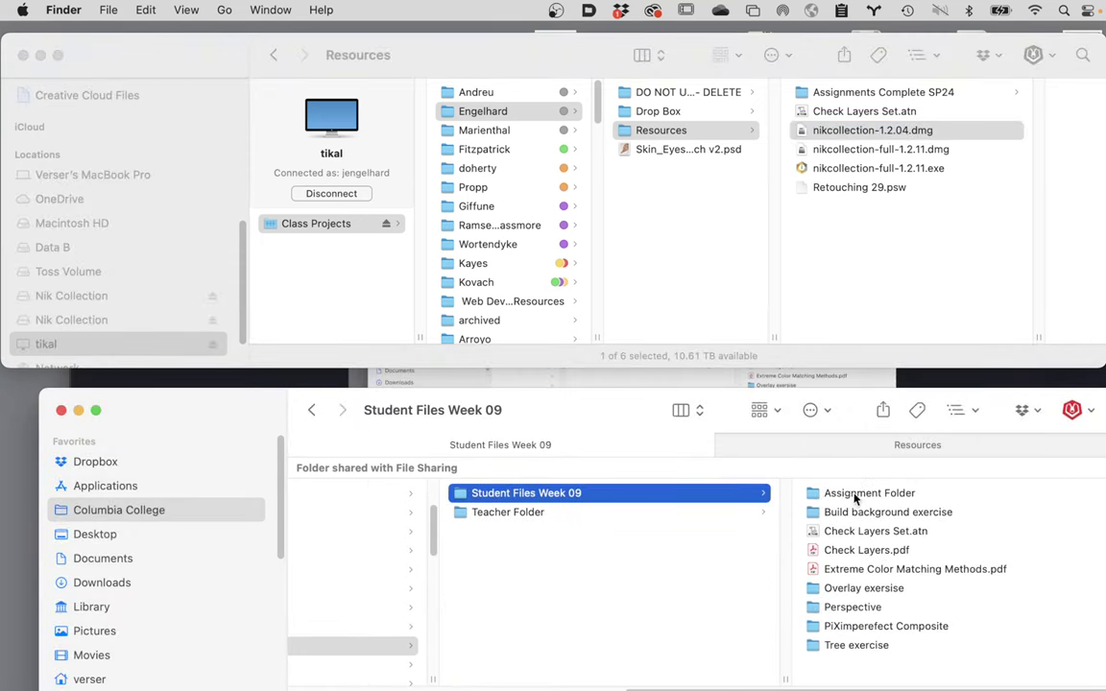
{"action": "left_click", "coordinate": [854, 610]}
{"action": "left_click", "coordinate": [854, 611]}
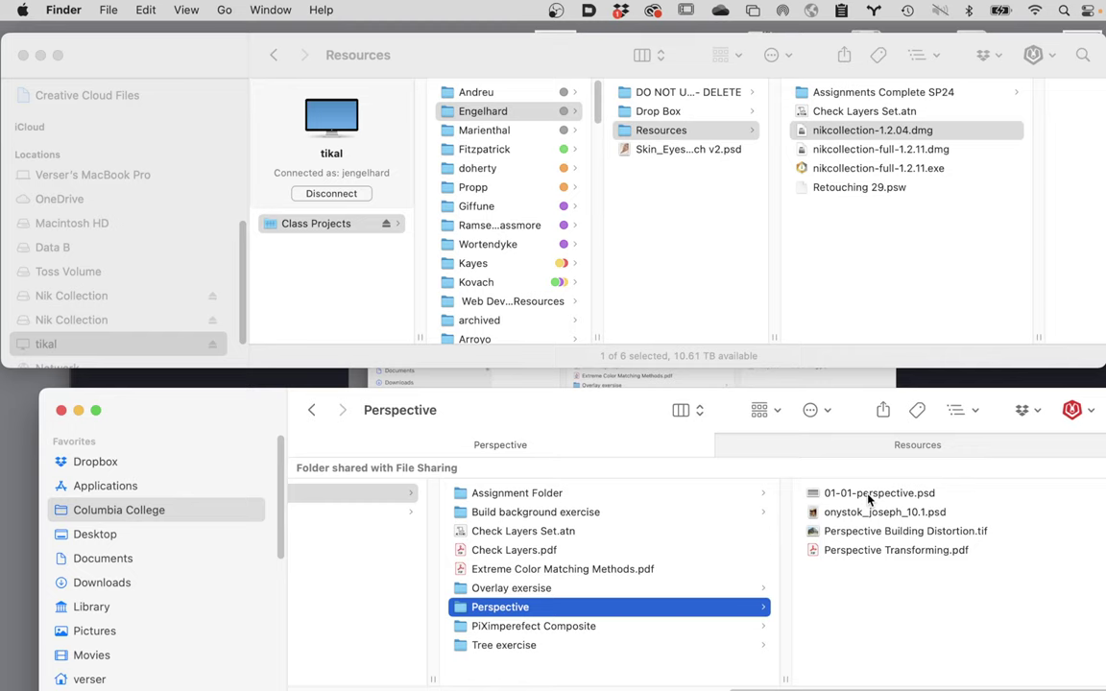
- Open 01-01-perspective.psd from the Perspective folder in Photoshop
{"action": "left_click", "coordinate": [815, 494]}
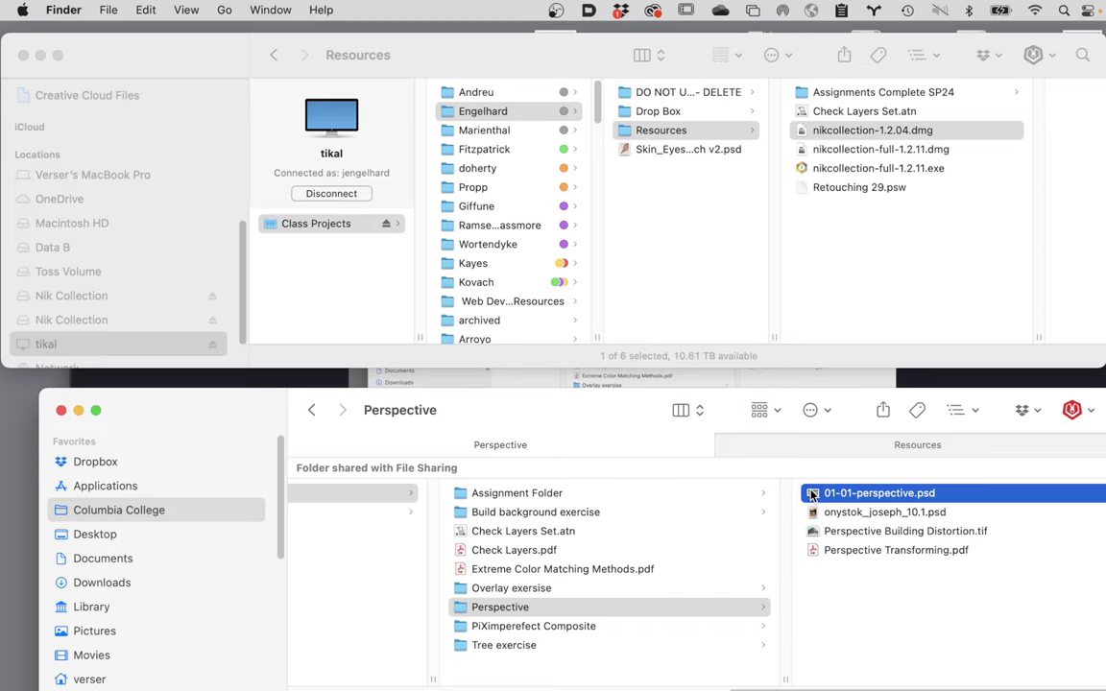
{"action": "double_click", "coordinate": [812, 494]}
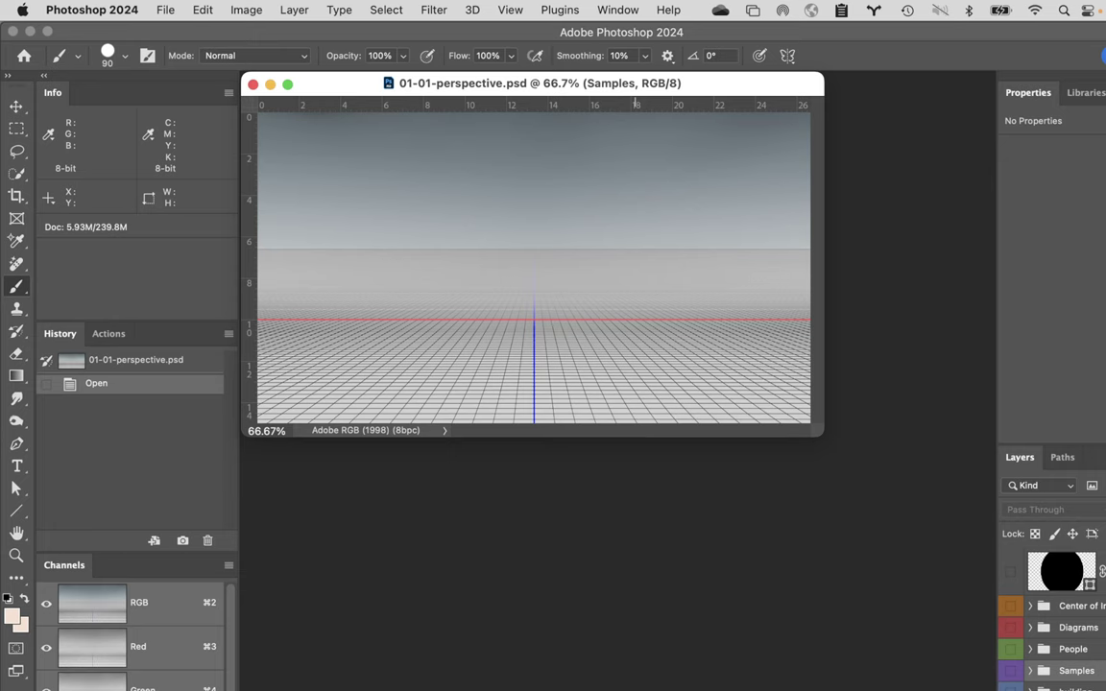
- Switch to Chrome, search YouTube for "photoshop training channel" and open the Photoshop Training Channel page
{"action": "key", "text": "super+Tab"}
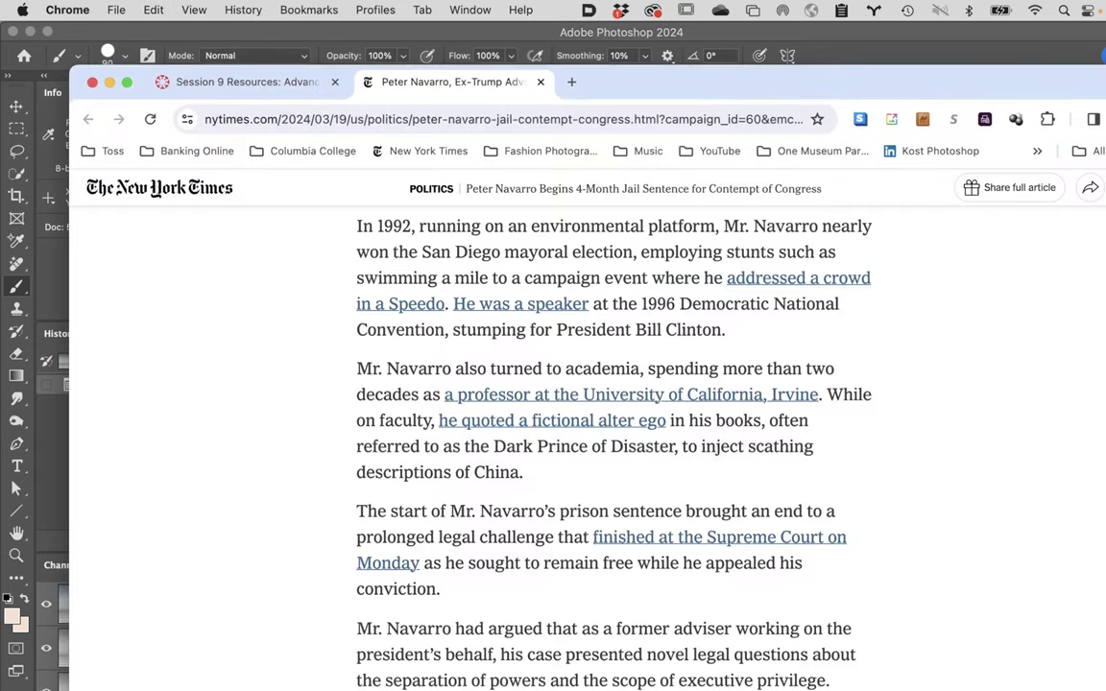
{"action": "left_click", "coordinate": [718, 151]}
{"action": "left_click", "coordinate": [737, 206]}
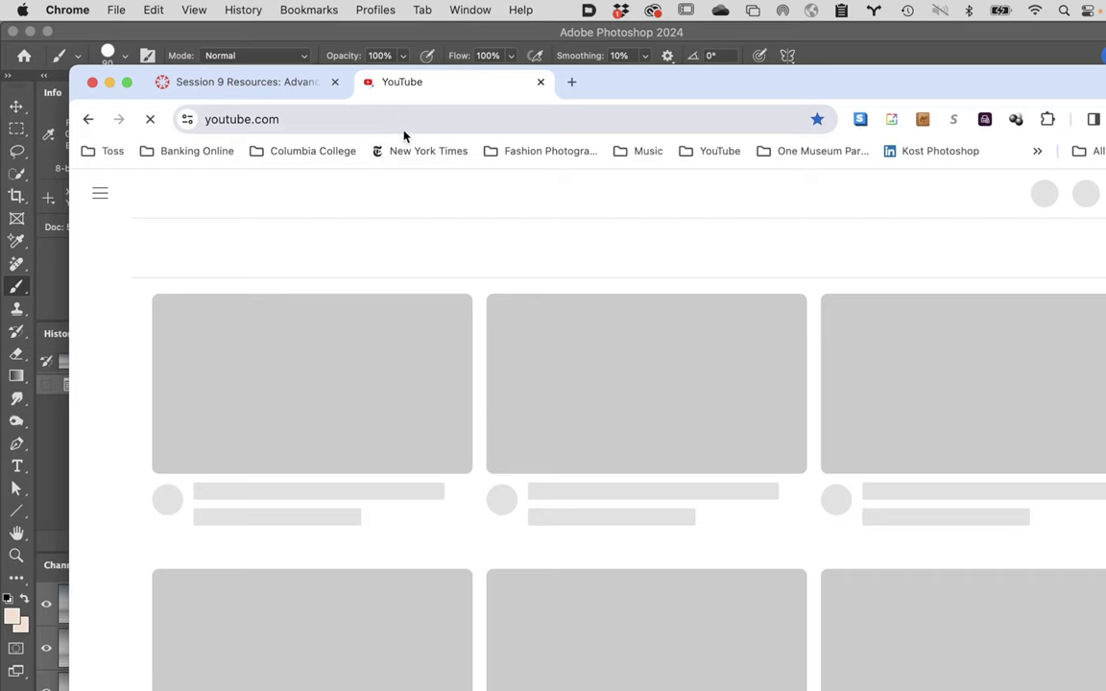
{"action": "left_click", "coordinate": [440, 191]}
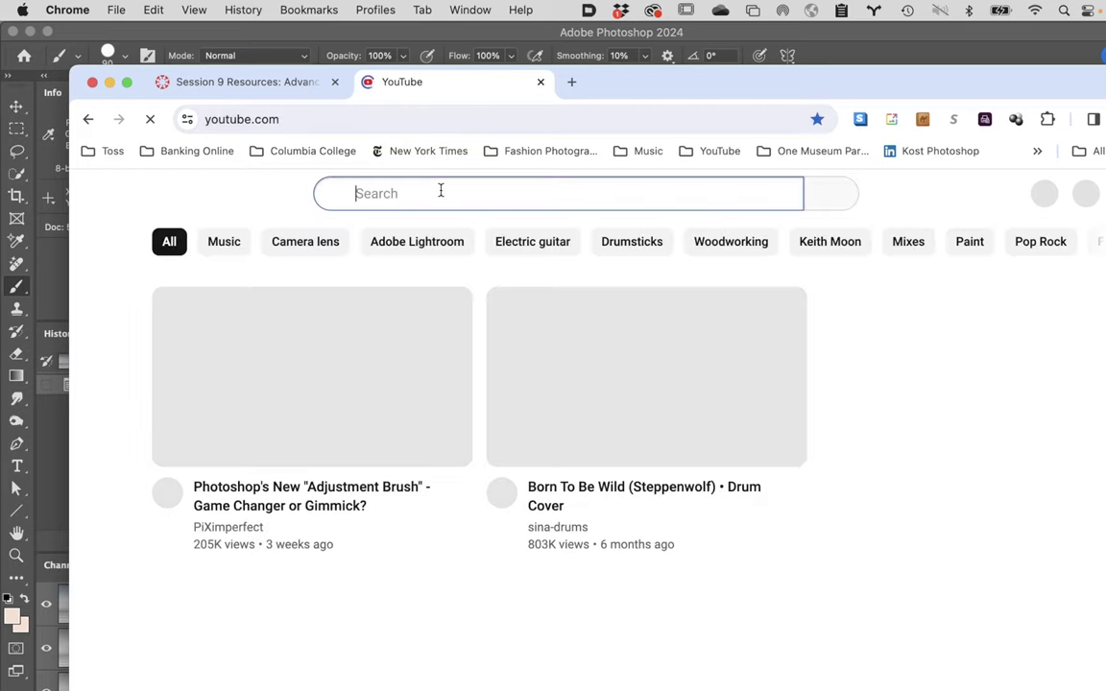
{"action": "type", "text": "p"}
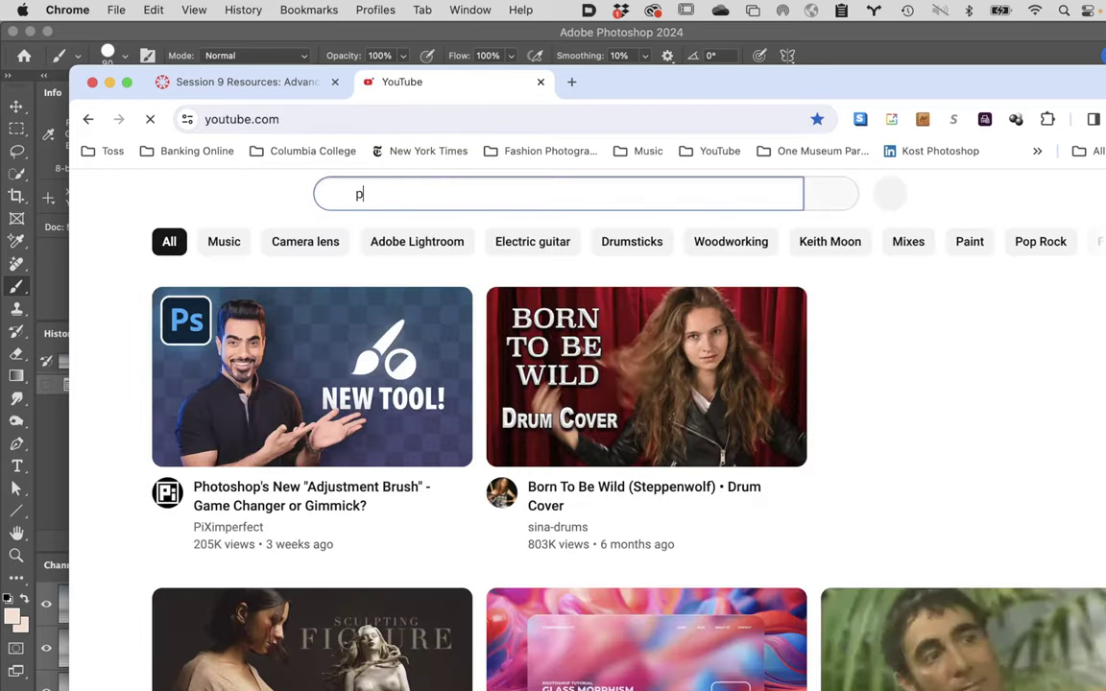
{"action": "type", "text": "hotosho"}
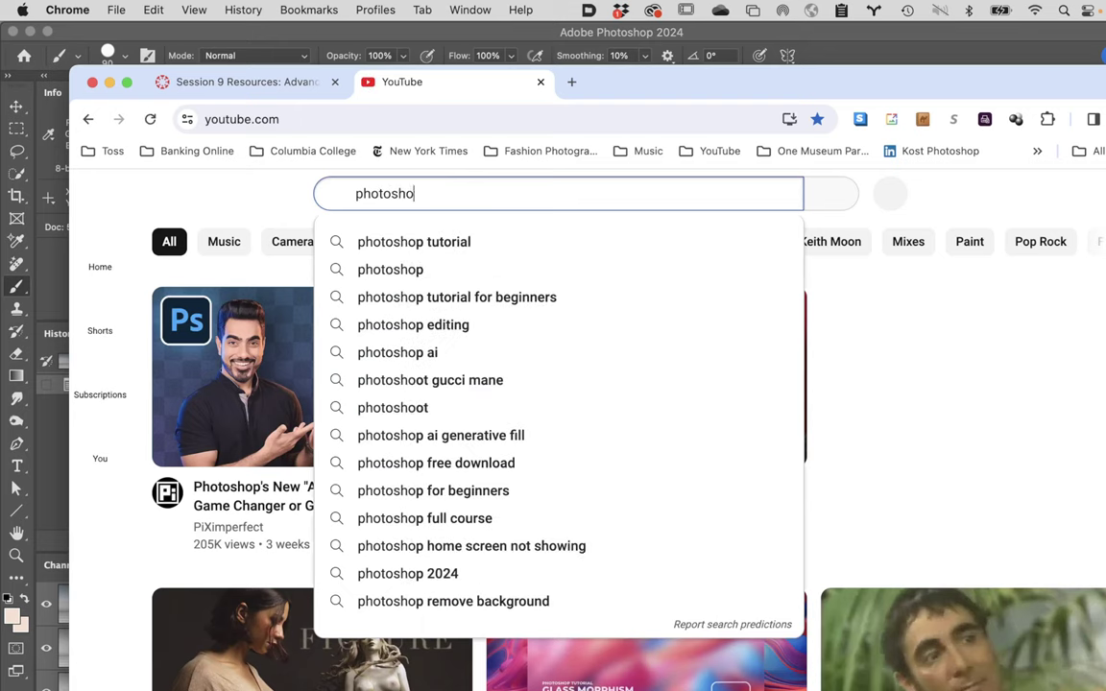
{"action": "type", "text": "p trainin"}
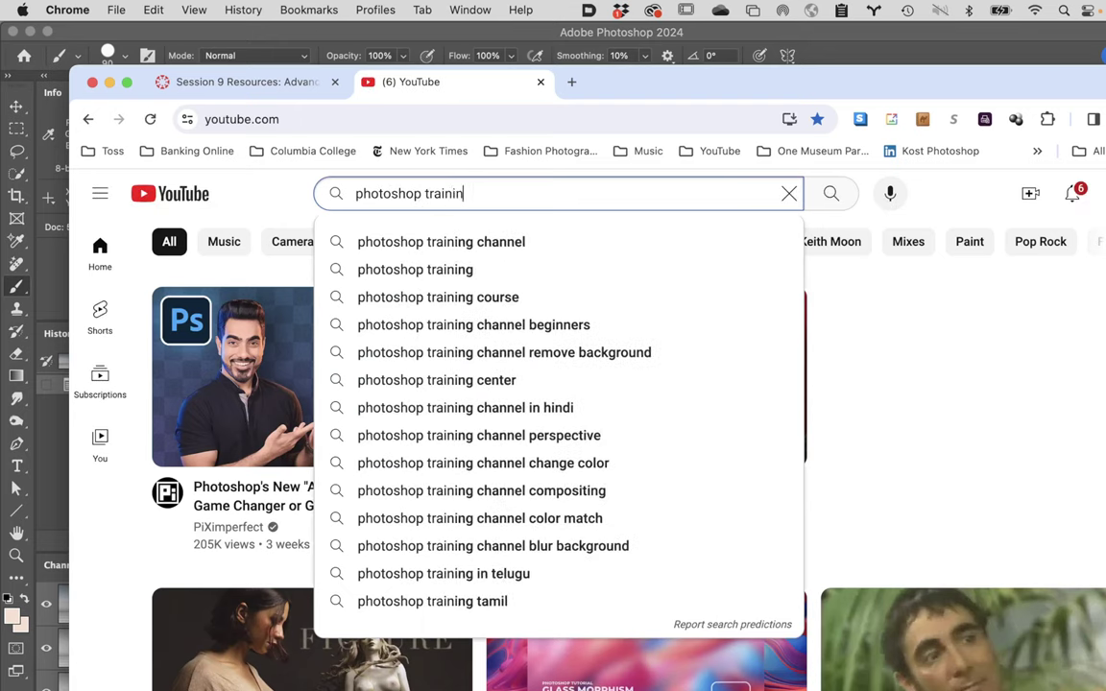
{"action": "type", "text": "g channel"}
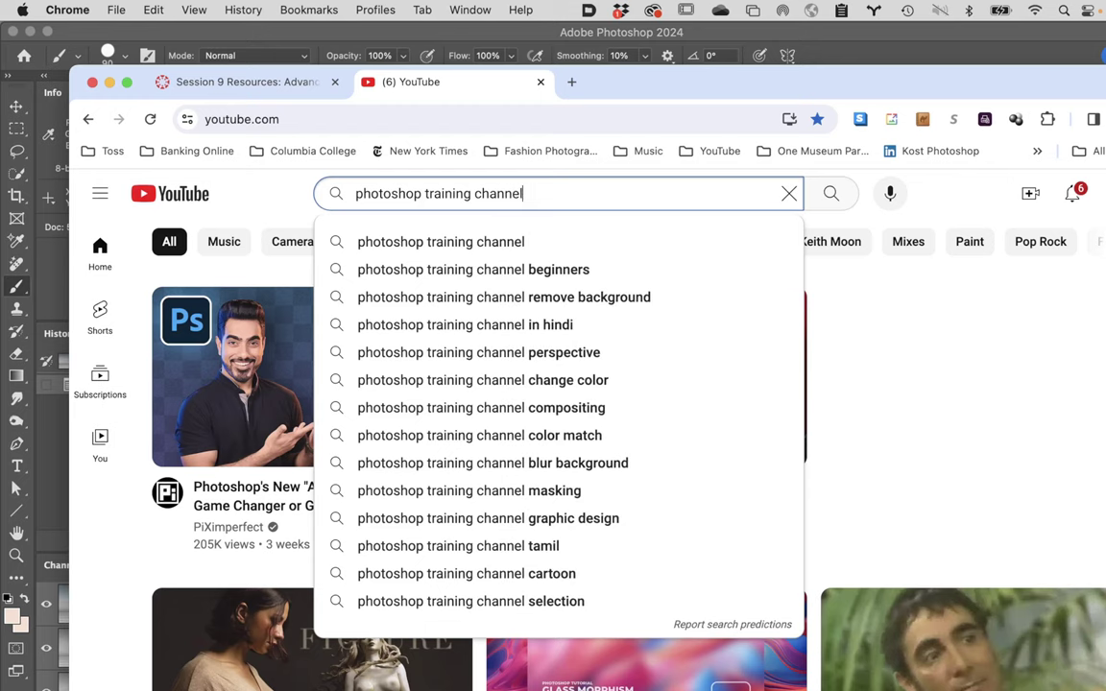
{"action": "key", "text": "Return"}
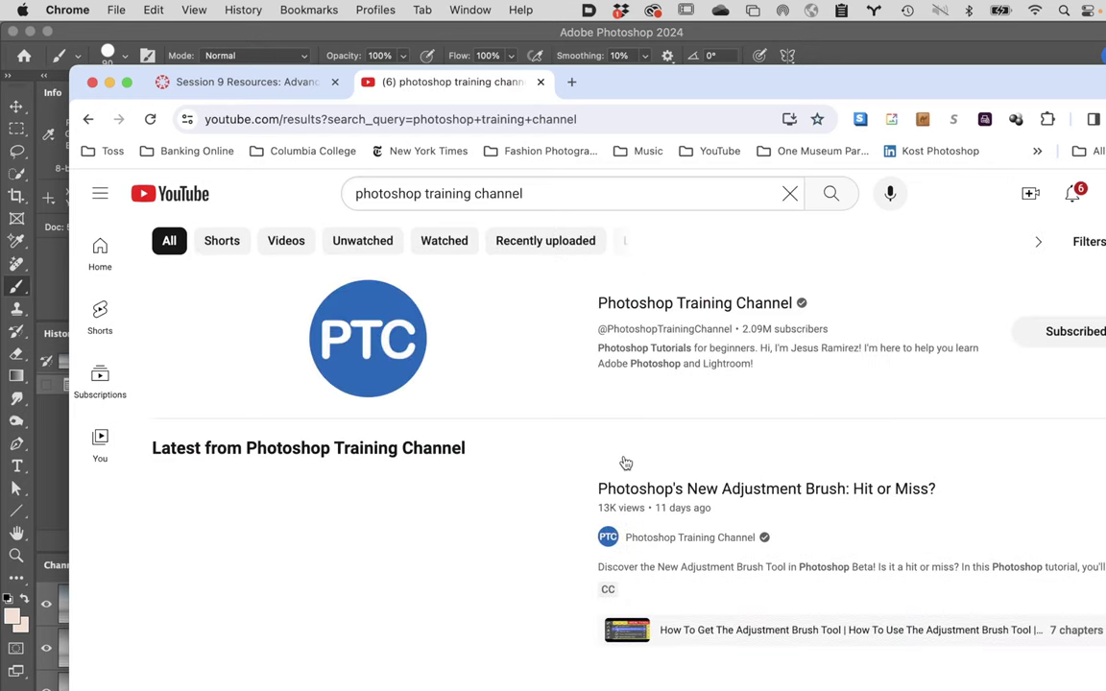
{"action": "left_click", "coordinate": [672, 305]}
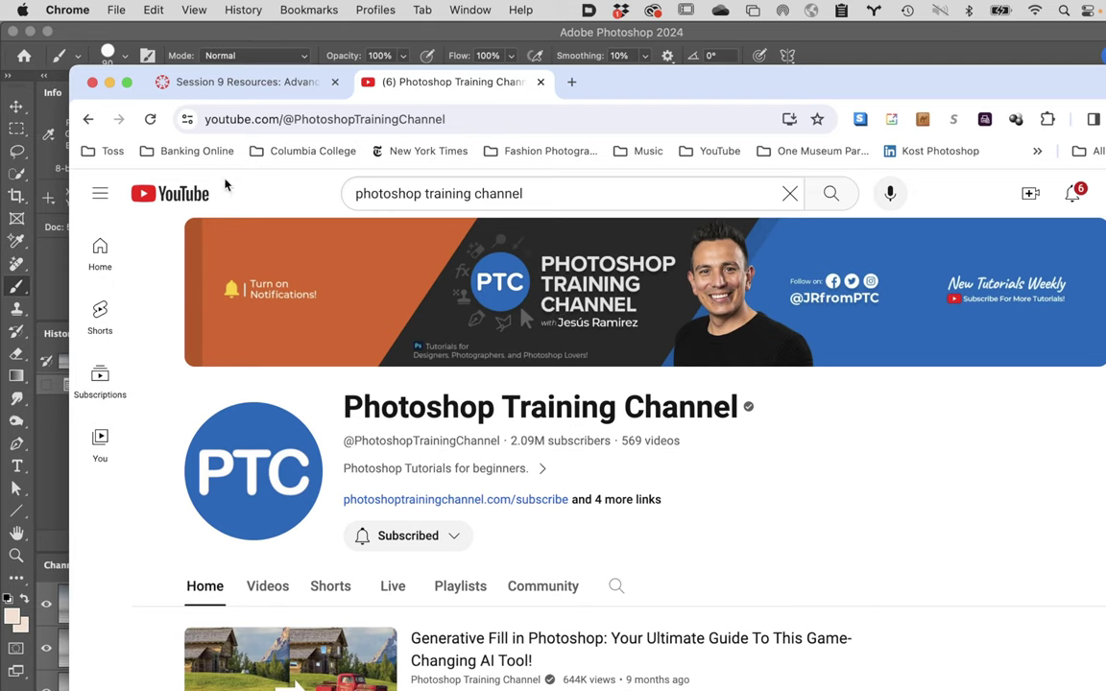
- Return to the YouTube home page and open the PiXimperfect channel through its Photoshop "Adjustment Brush" video, then look over the channel page
{"action": "left_click", "coordinate": [88, 119]}
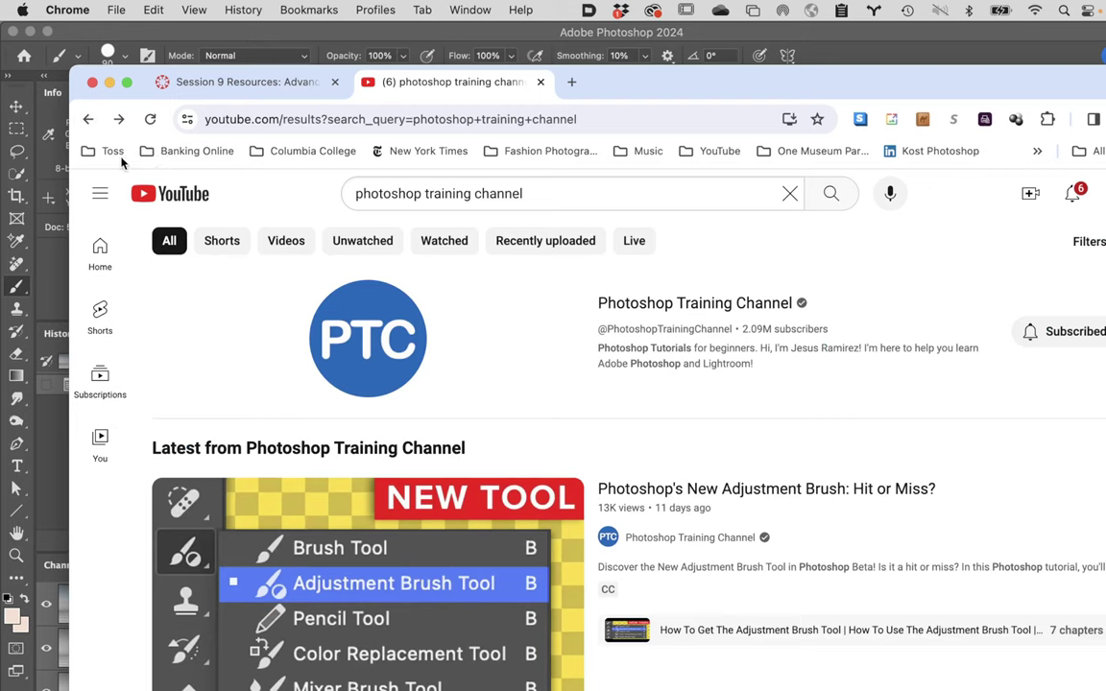
{"action": "left_click", "coordinate": [87, 118]}
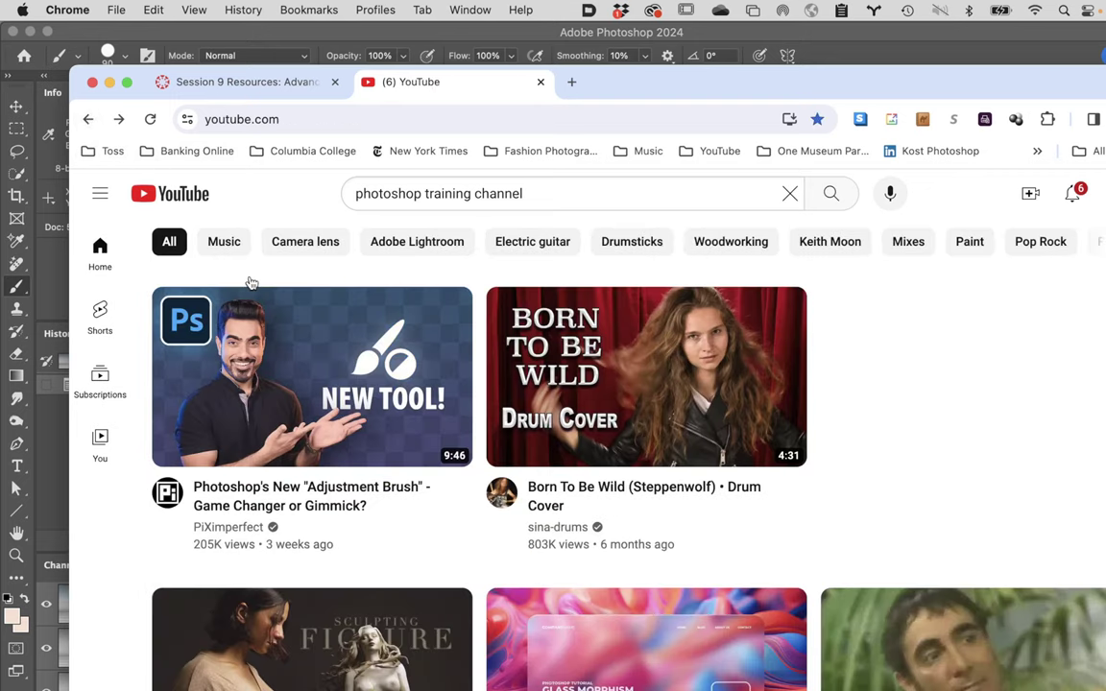
{"action": "left_click", "coordinate": [273, 365]}
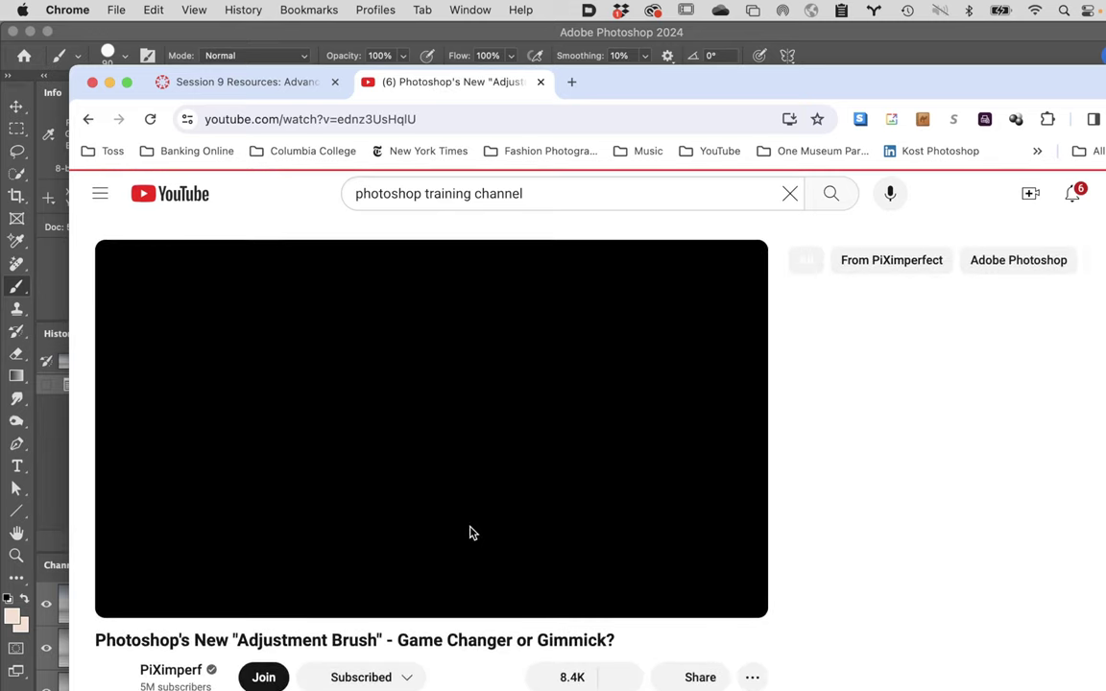
{"action": "scroll", "coordinate": [470, 533], "scroll_direction": "down", "scroll_amount": 1}
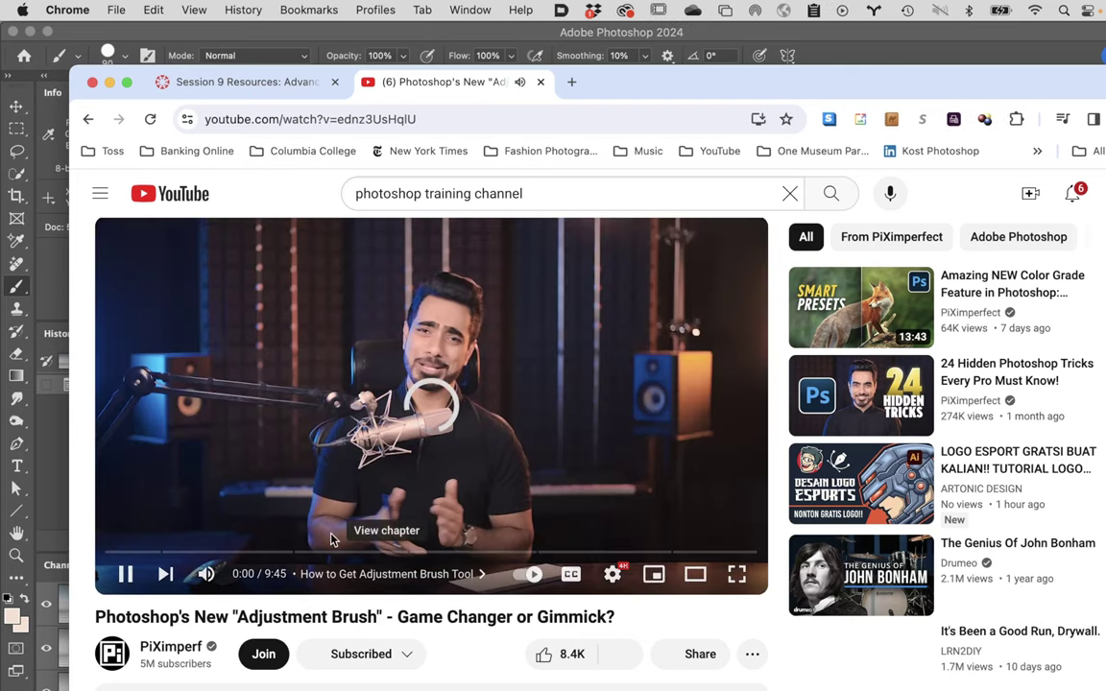
{"action": "scroll", "coordinate": [330, 547], "scroll_direction": "down", "scroll_amount": 1}
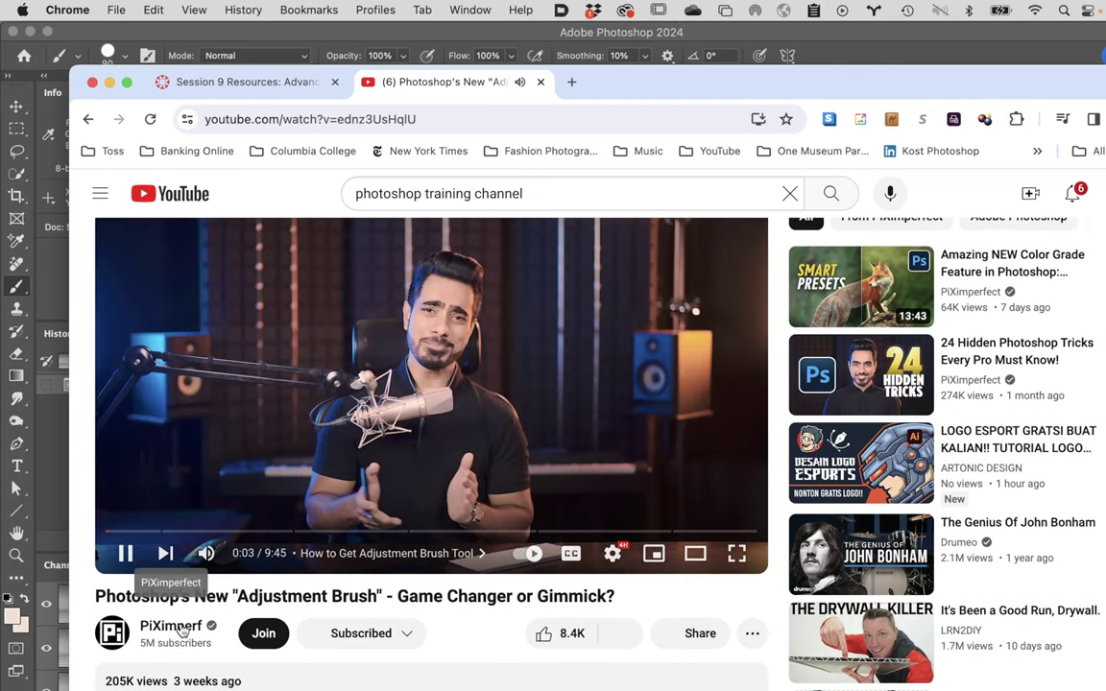
{"action": "left_click", "coordinate": [181, 630]}
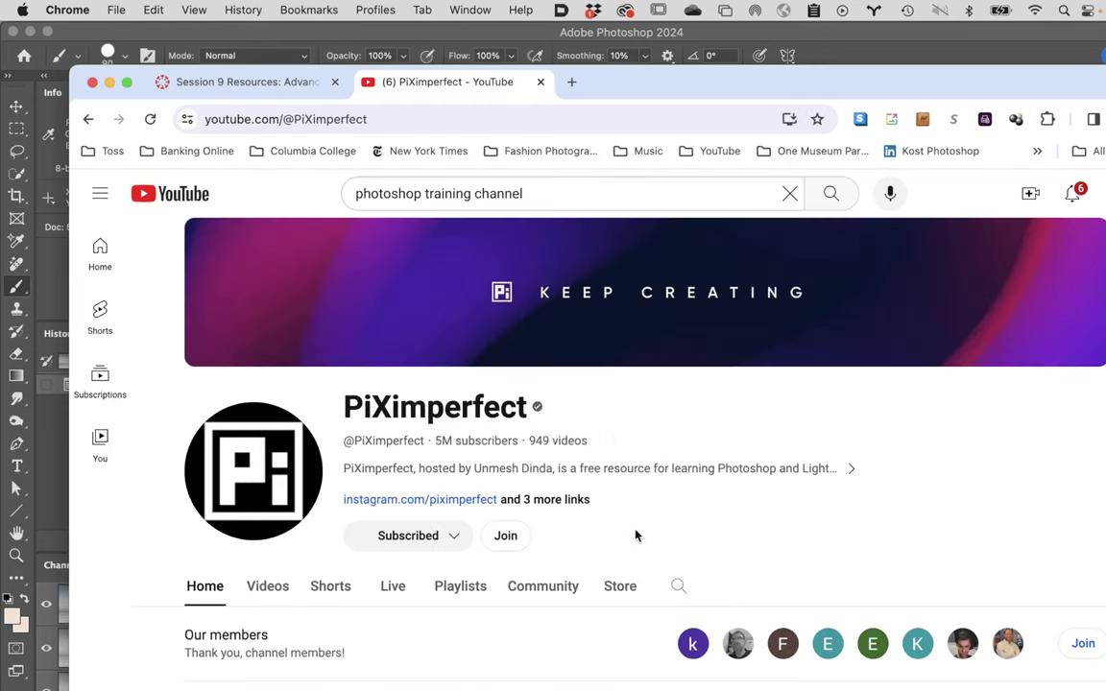
{"action": "scroll", "coordinate": [635, 533], "scroll_direction": "down", "scroll_amount": 1}
{"action": "scroll", "coordinate": [647, 550], "scroll_direction": "up", "scroll_amount": 1}
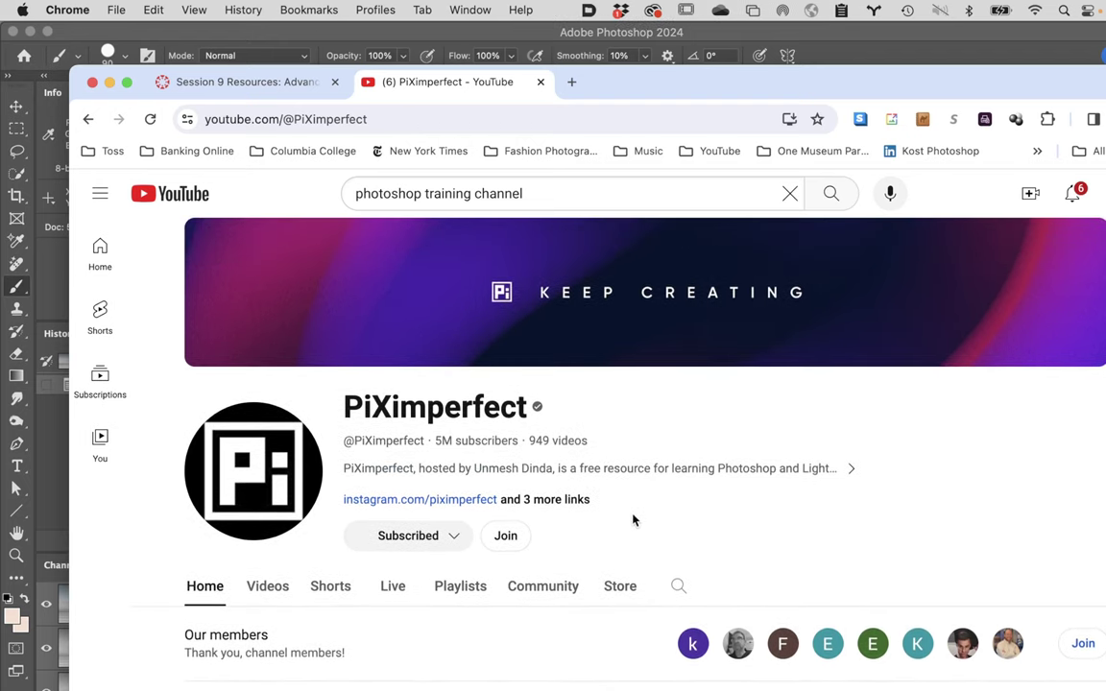
{"action": "scroll", "coordinate": [633, 520], "scroll_direction": "down", "scroll_amount": 2}
{"action": "scroll", "coordinate": [633, 523], "scroll_direction": "down", "scroll_amount": 5}
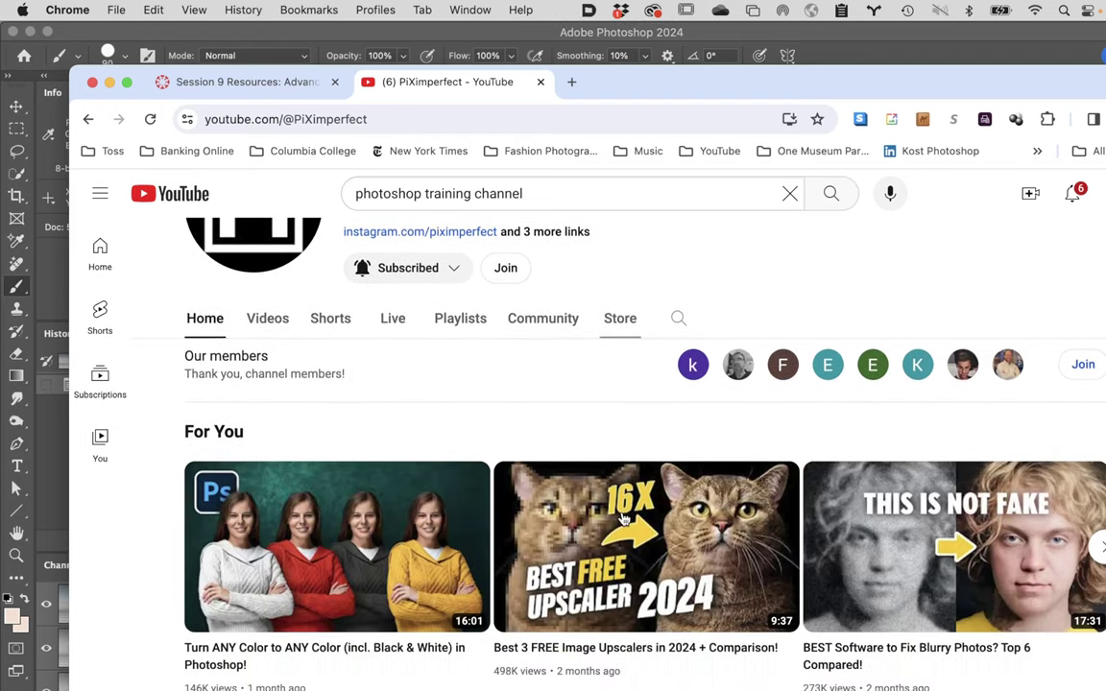
{"action": "scroll", "coordinate": [615, 559], "scroll_direction": "down", "scroll_amount": 1}
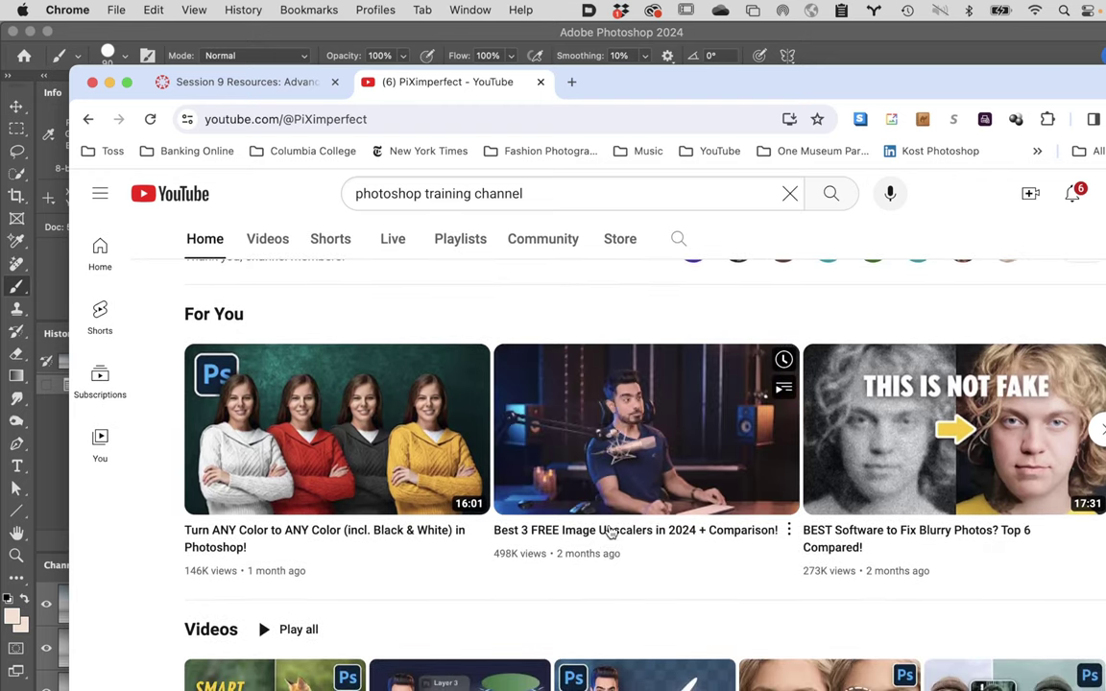
{"action": "scroll", "coordinate": [609, 532], "scroll_direction": "up", "scroll_amount": 5}
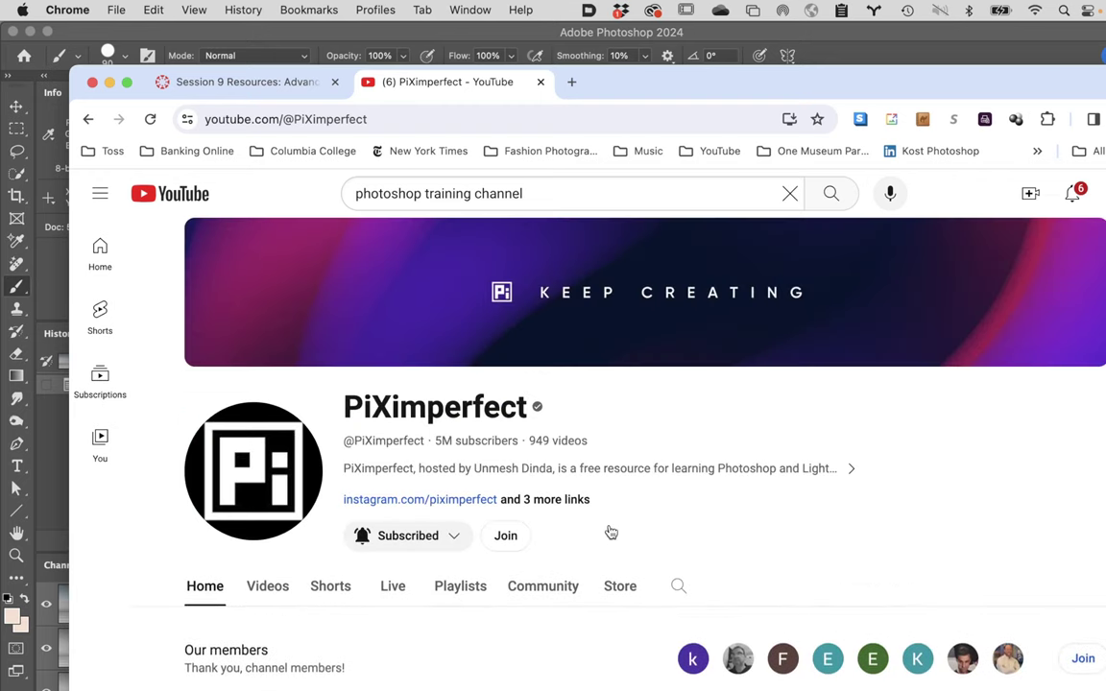
- Search YouTube for "phlearn", open the PHLEARN channel and look over its page
{"action": "left_click", "coordinate": [538, 192]}
{"action": "left_click_drag", "start_coordinate": [493, 190], "coordinate": [308, 185]}
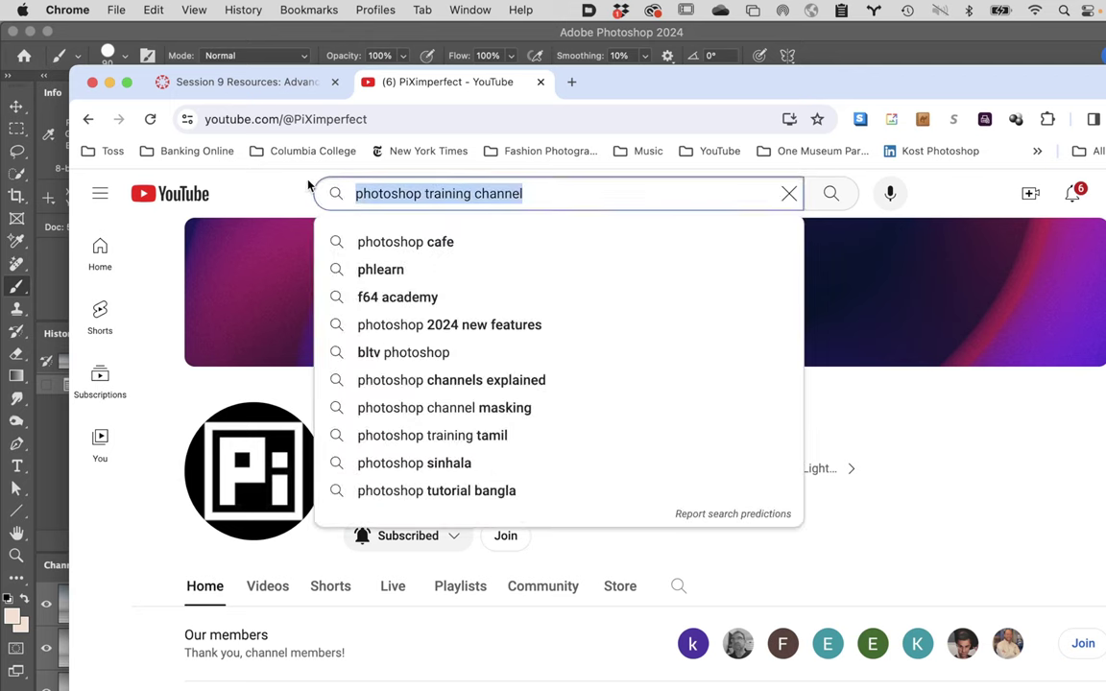
{"action": "type", "text": "ph"}
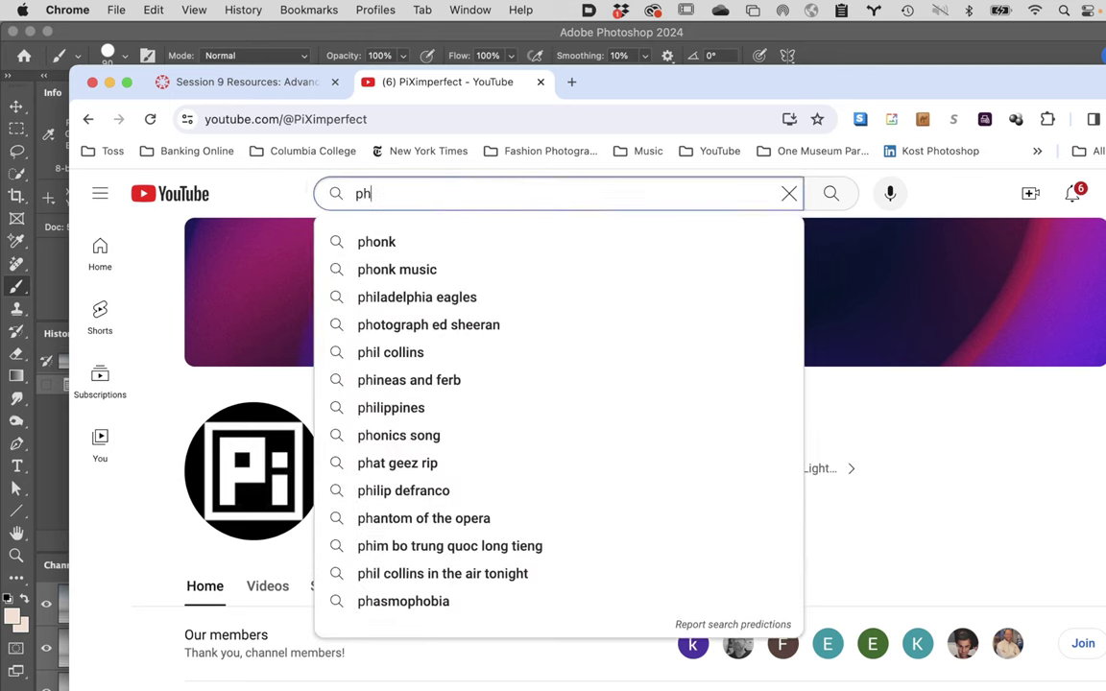
{"action": "type", "text": "learn"}
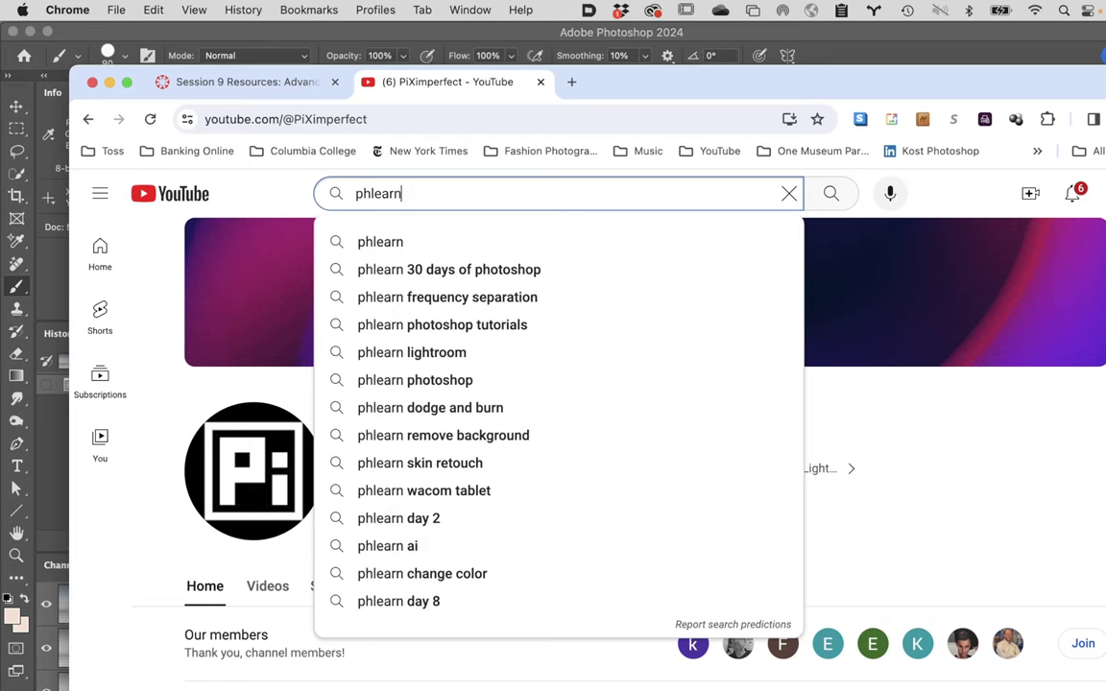
{"action": "key", "text": "Return"}
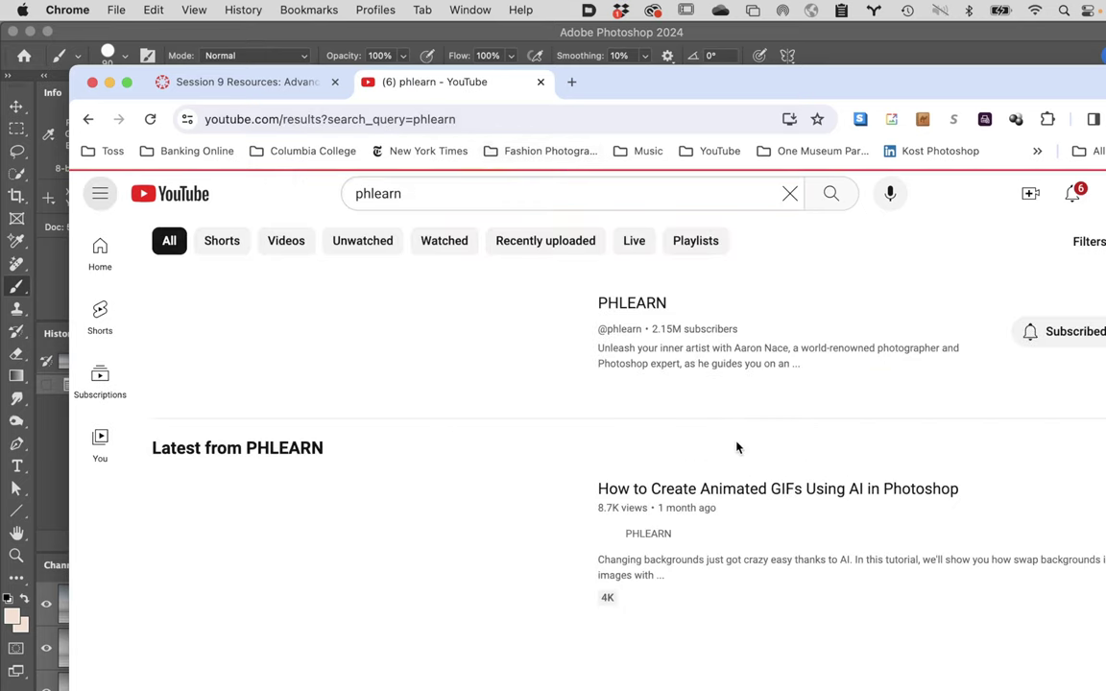
{"action": "left_click", "coordinate": [632, 306]}
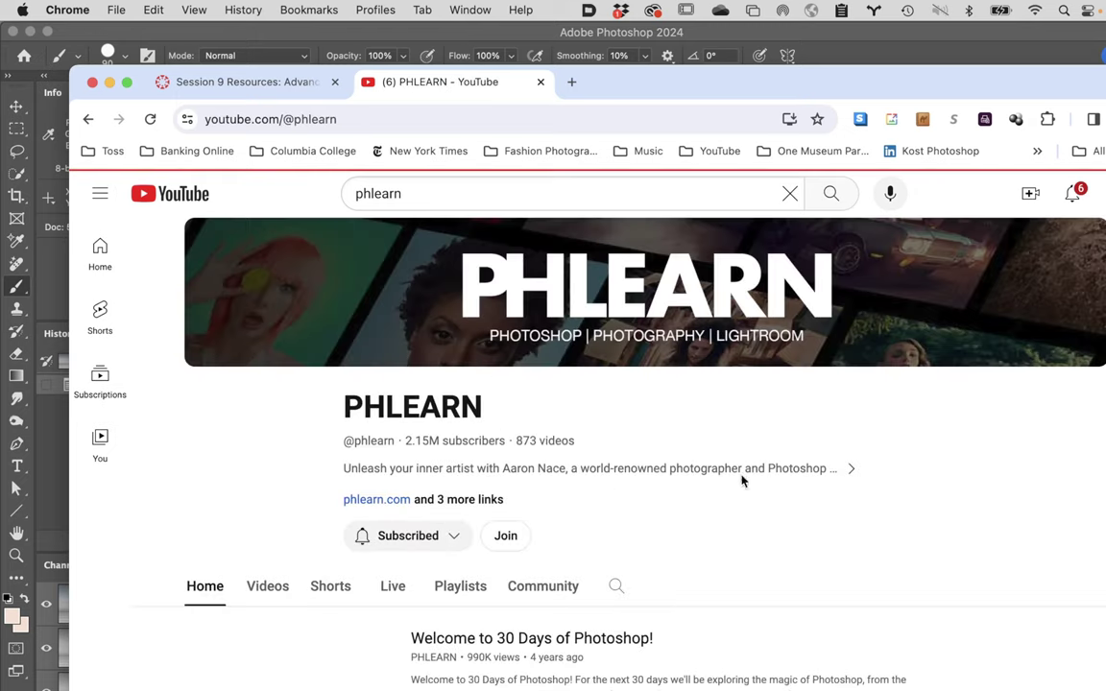
{"action": "scroll", "coordinate": [800, 566], "scroll_direction": "down", "scroll_amount": 2}
{"action": "scroll", "coordinate": [801, 566], "scroll_direction": "up", "scroll_amount": 1}
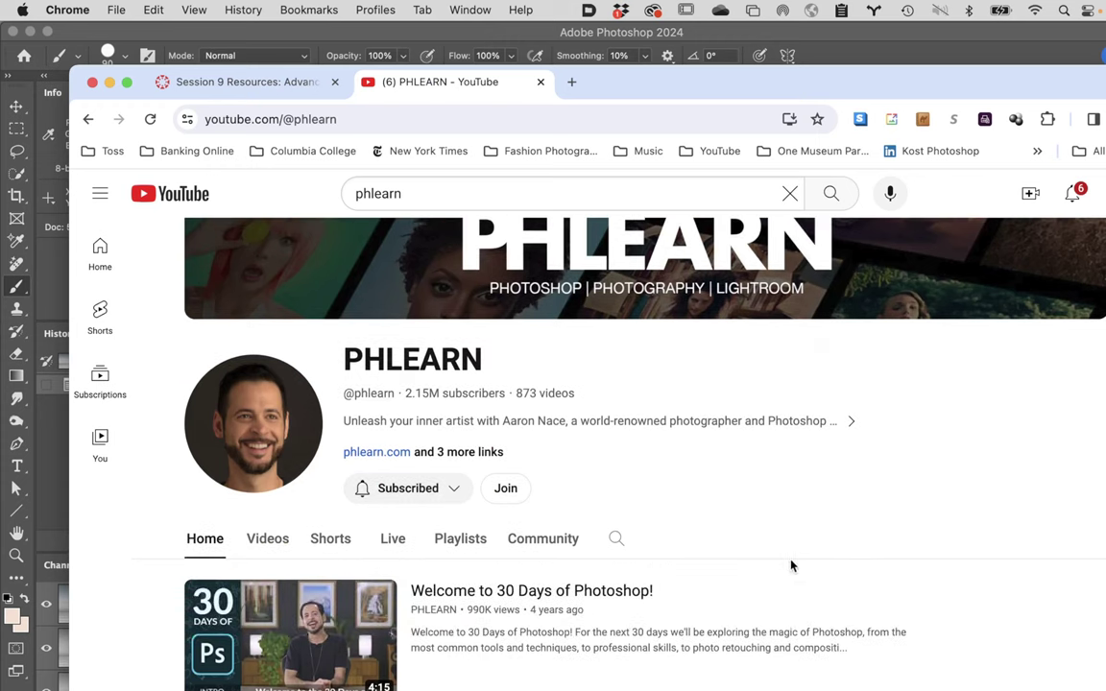
{"action": "scroll", "coordinate": [730, 510], "scroll_direction": "down", "scroll_amount": 2}
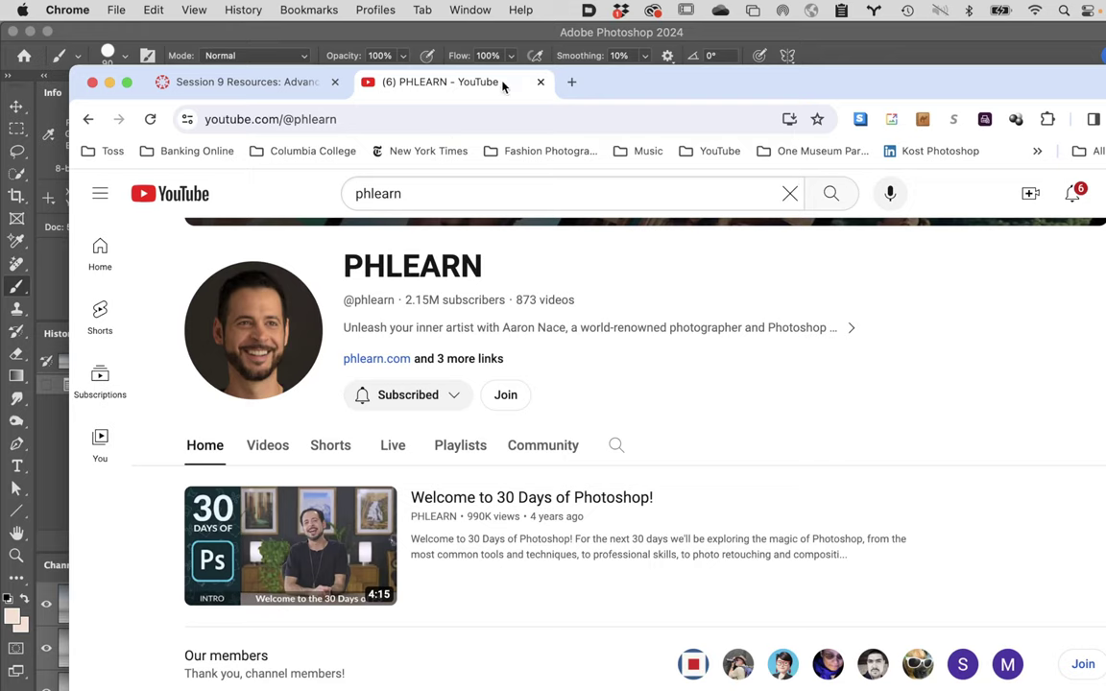
- Close the YouTube page, switch back to Photoshop and fit the perspective image to the screen
{"action": "left_click", "coordinate": [540, 82]}
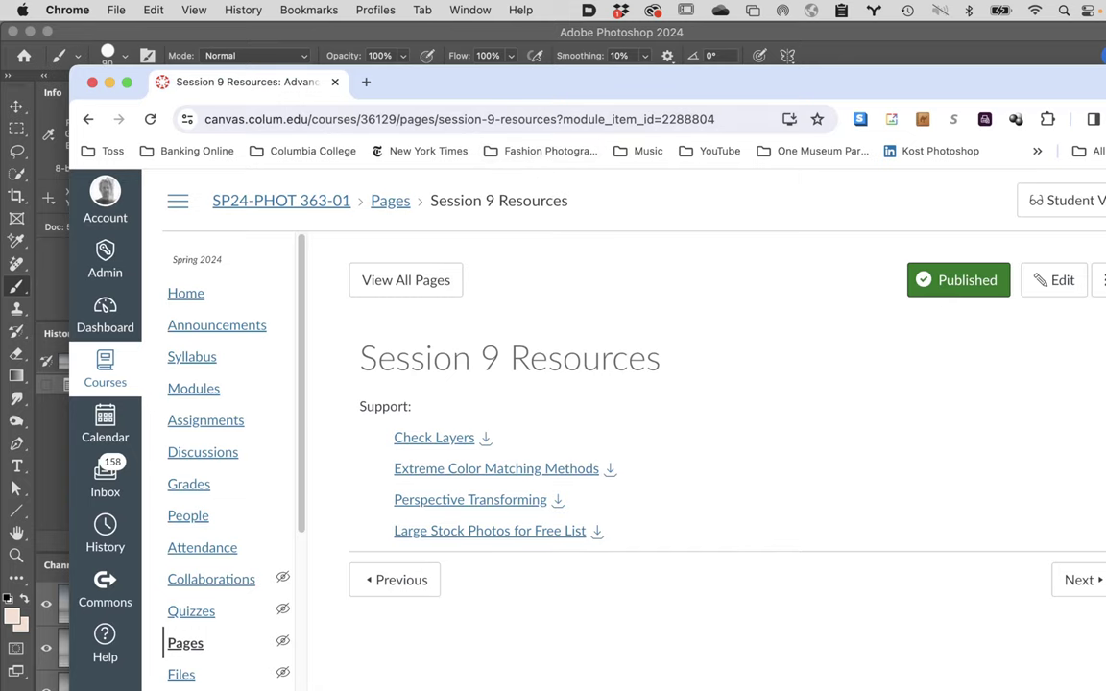
{"action": "key", "text": "super+Tab"}
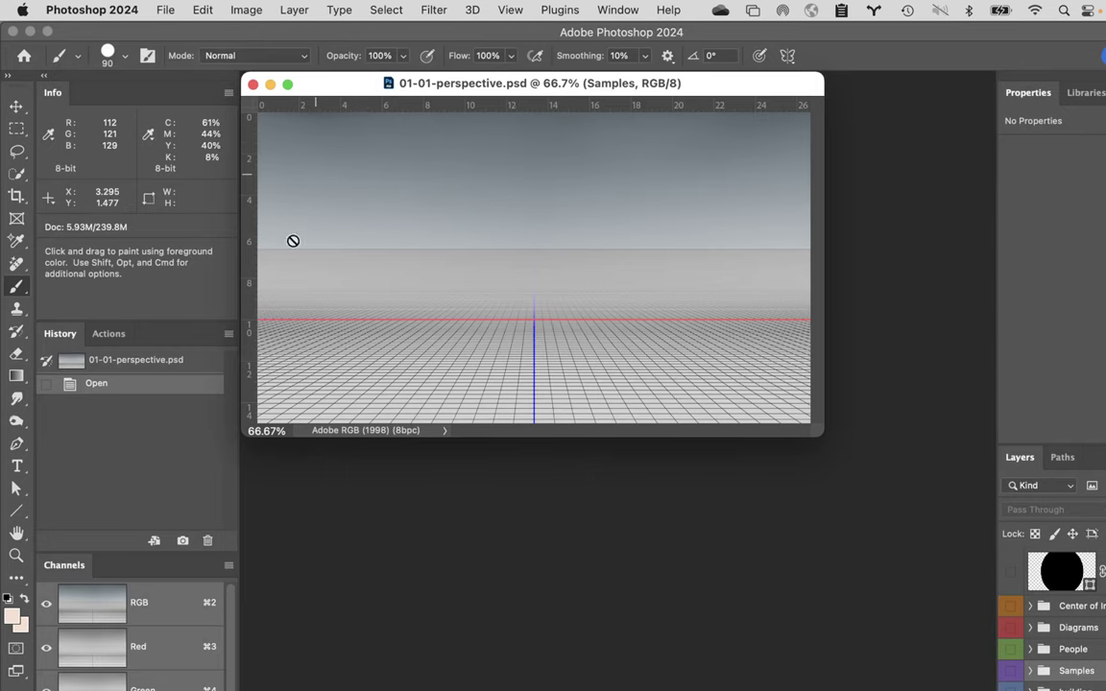
{"action": "double_click", "coordinate": [17, 533]}
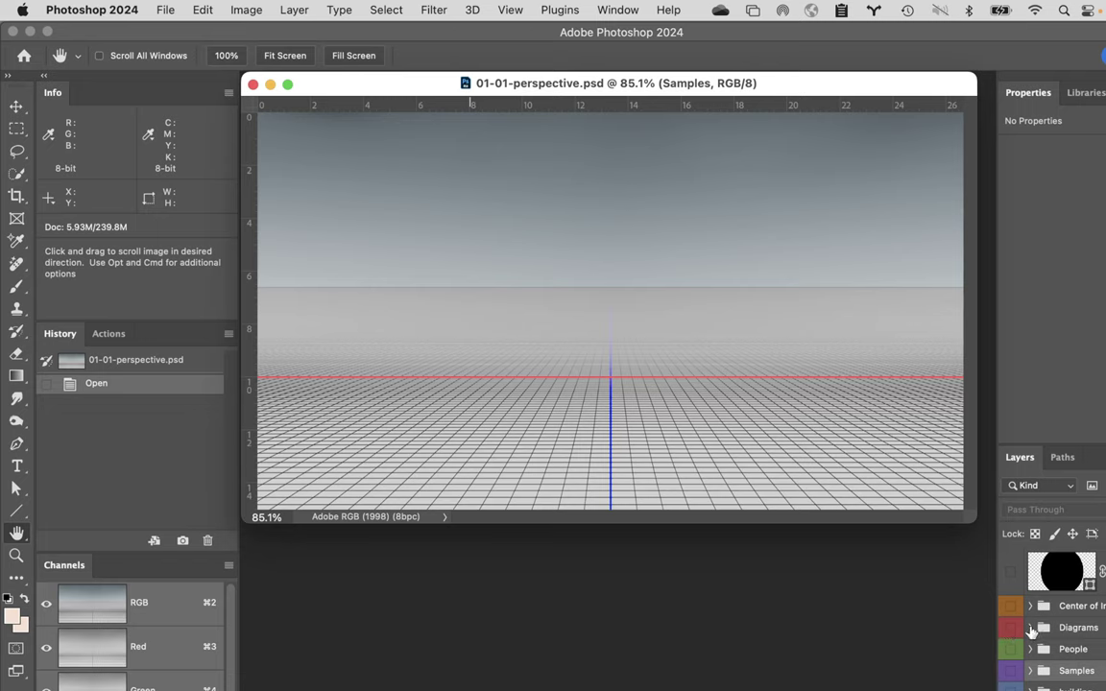
- Make the Diagrams group, its first nested group and the extra box near the perspective drawing's right edge visible
{"action": "left_click", "coordinate": [1010, 629]}
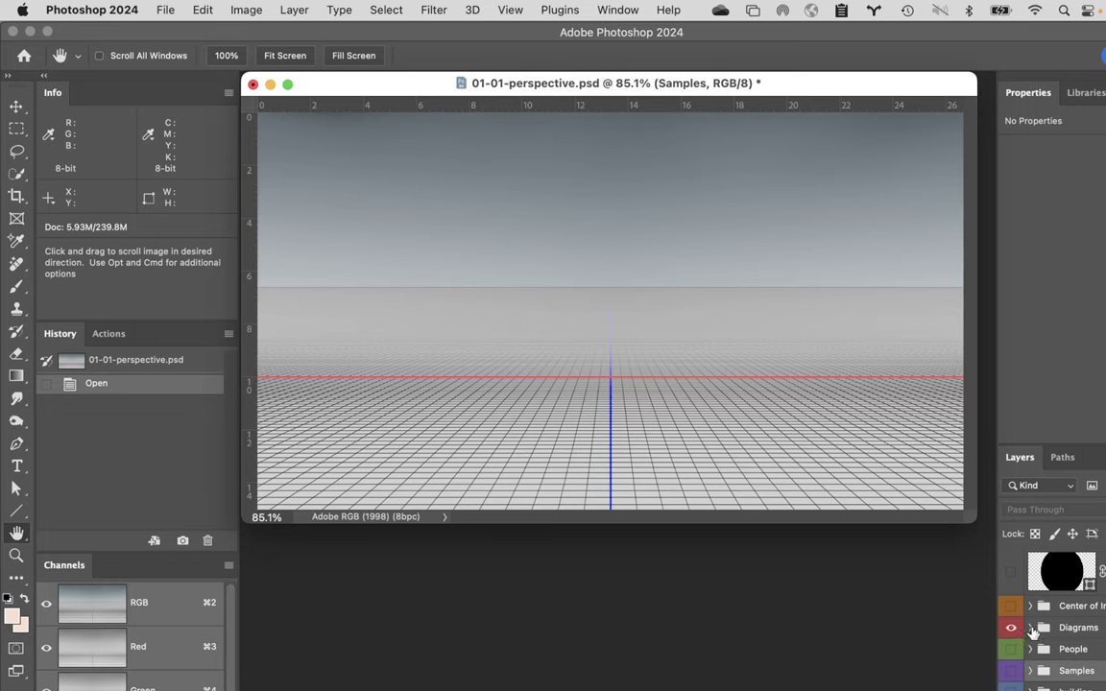
{"action": "left_click", "coordinate": [1030, 628]}
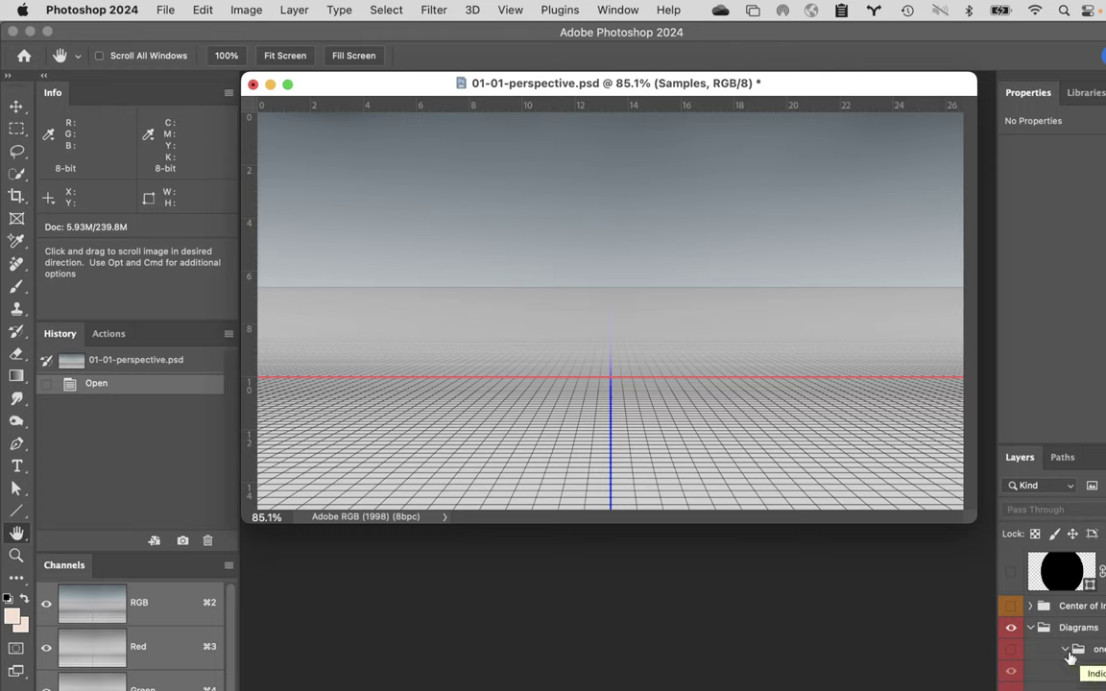
{"action": "left_click", "coordinate": [1013, 651]}
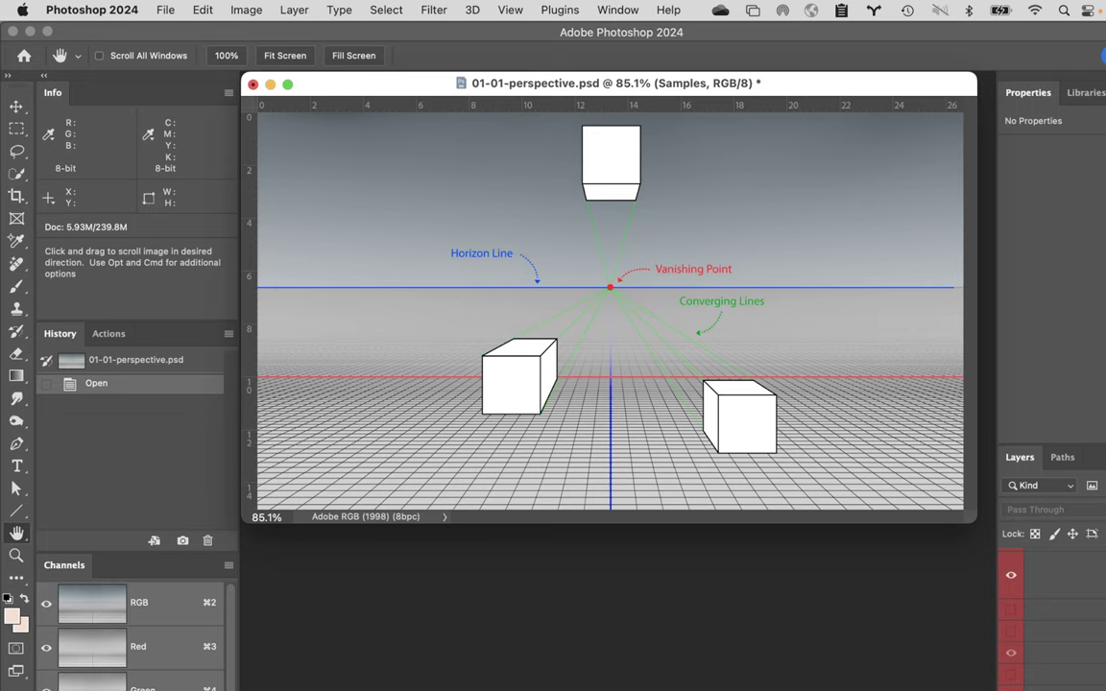
{"action": "left_click", "coordinate": [1010, 614]}
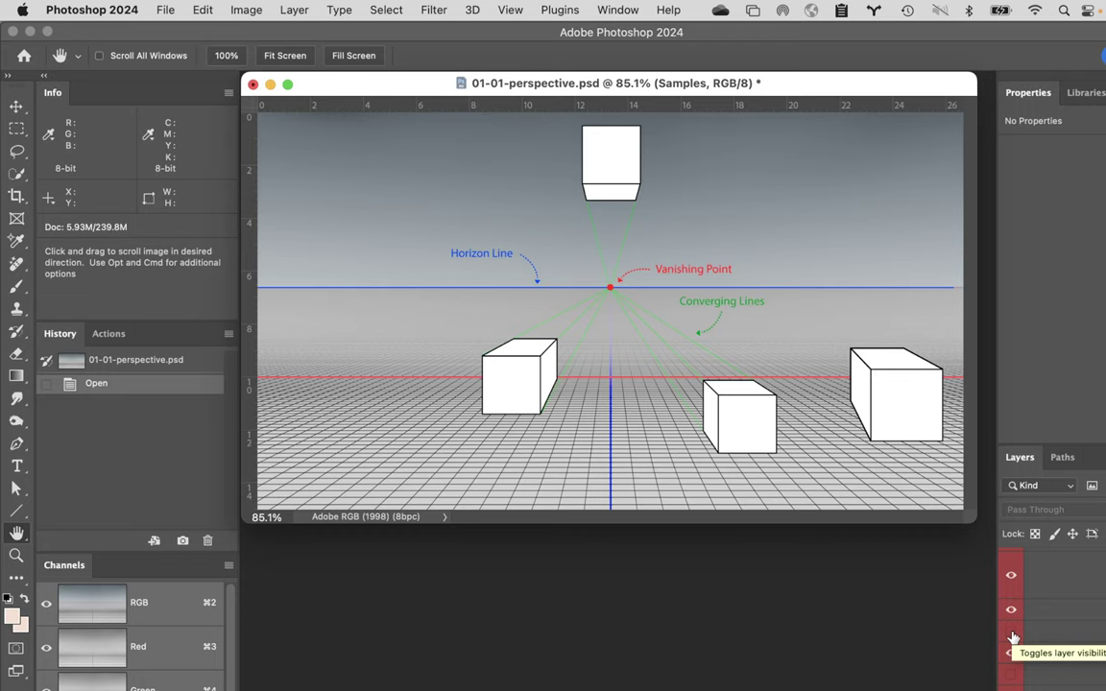
- Preview the free cube's converging lines, move the Free Cube group above the horizon line, and show its converging lines there
{"action": "left_click", "coordinate": [1011, 635]}
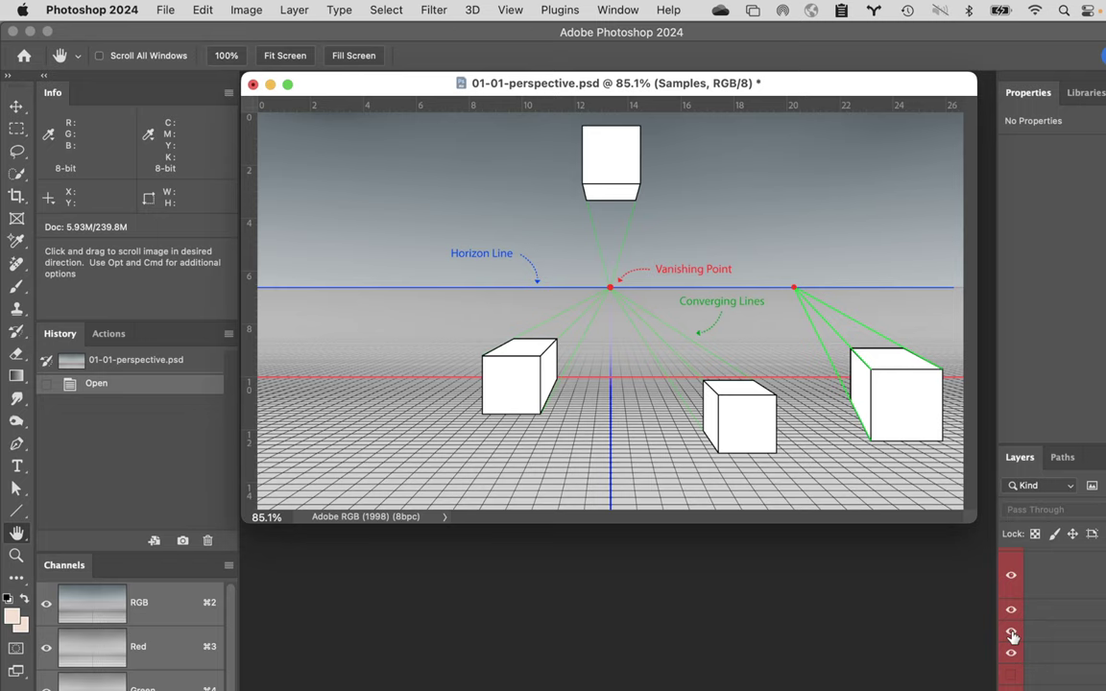
{"action": "left_click", "coordinate": [1012, 635]}
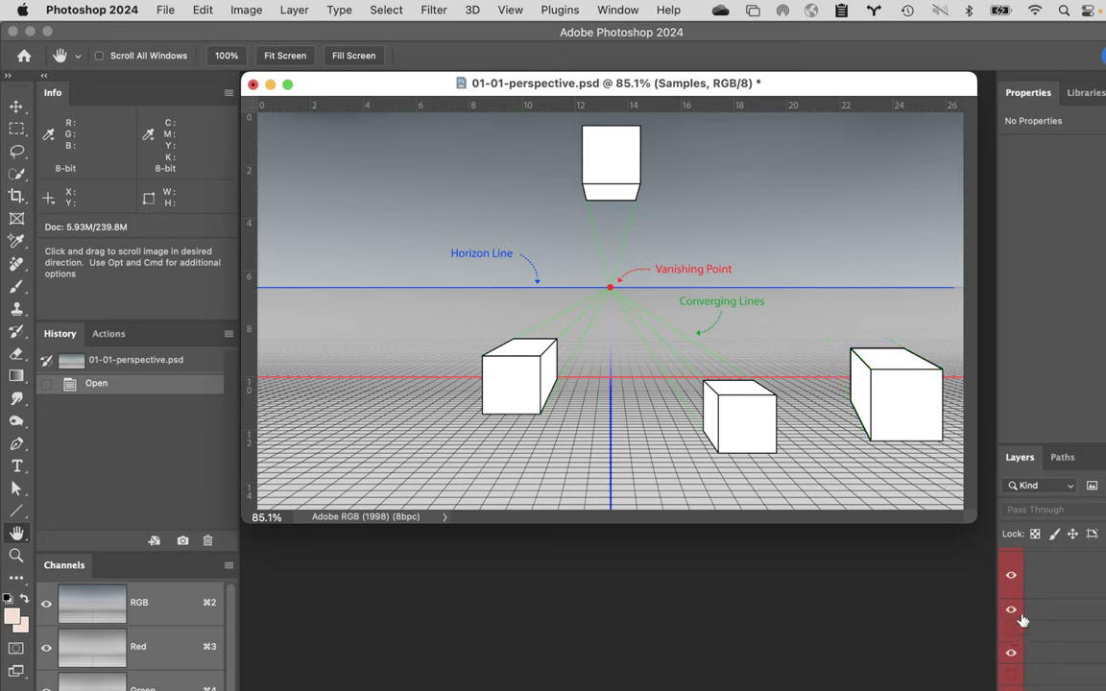
{"action": "left_click", "coordinate": [1070, 600]}
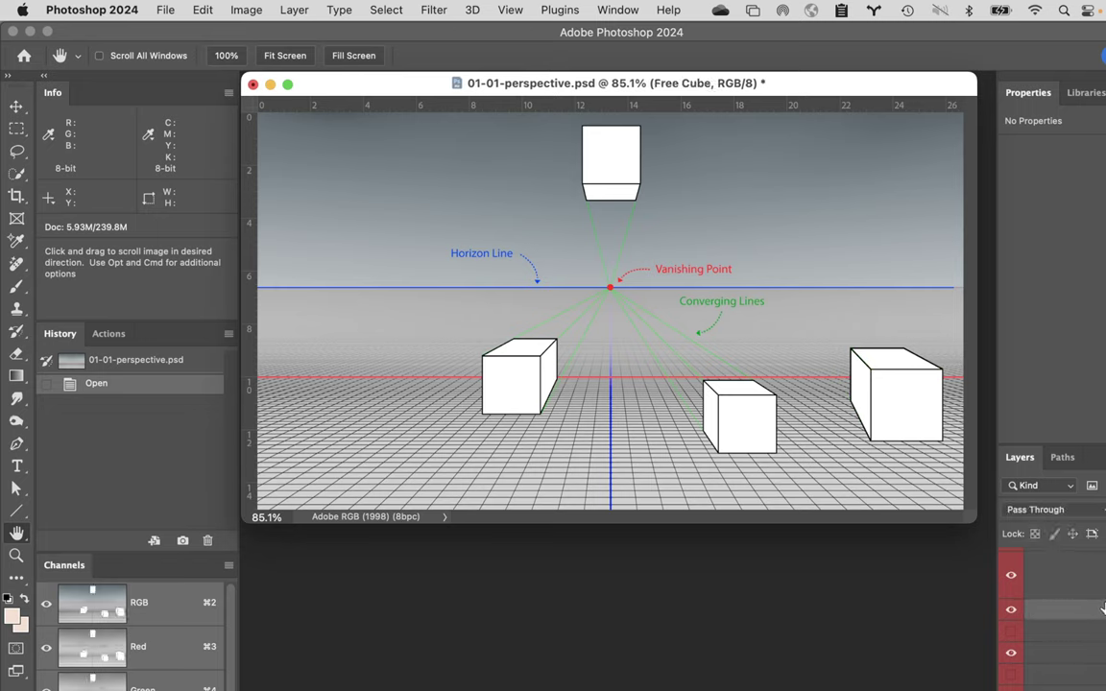
{"action": "key", "text": "v"}
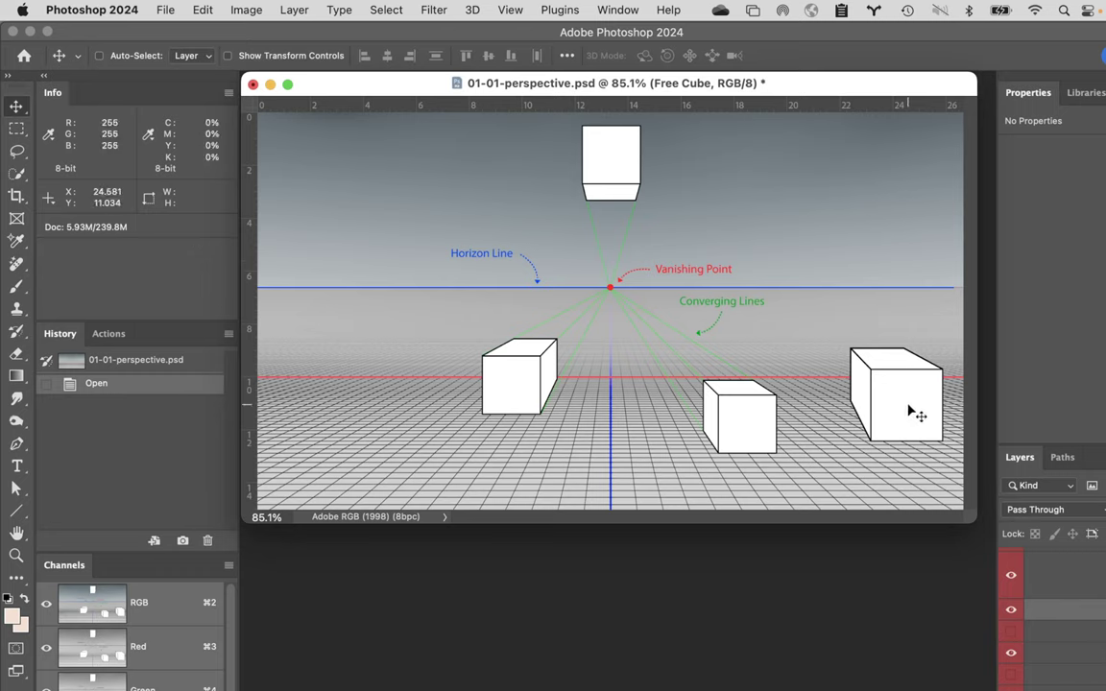
{"action": "left_click_drag", "start_coordinate": [912, 414], "coordinate": [899, 241]}
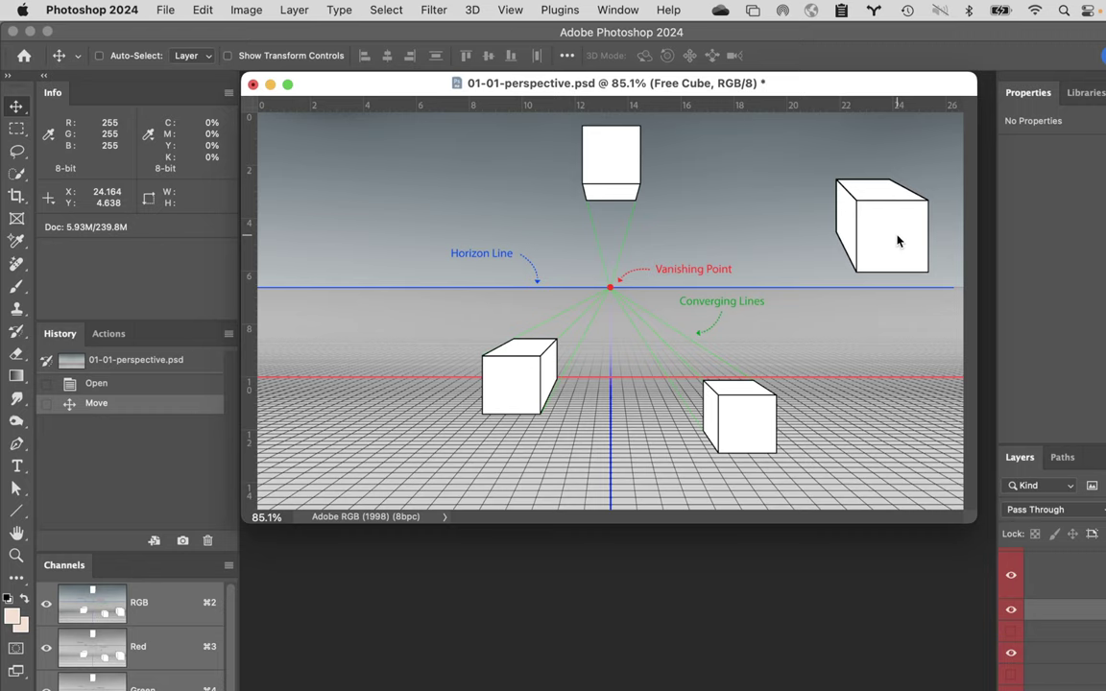
{"action": "left_click", "coordinate": [1012, 632]}
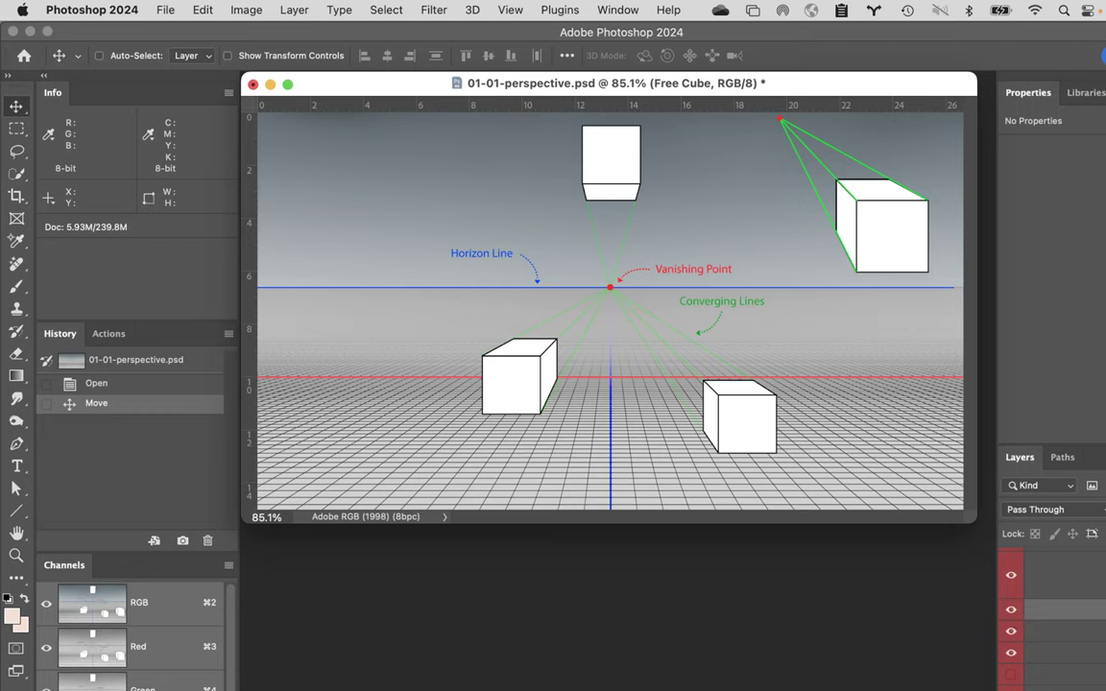
- Hide the one-point perspective group inside the Diagrams group
{"action": "scroll", "coordinate": [1060, 641], "scroll_direction": "down", "scroll_amount": 1}
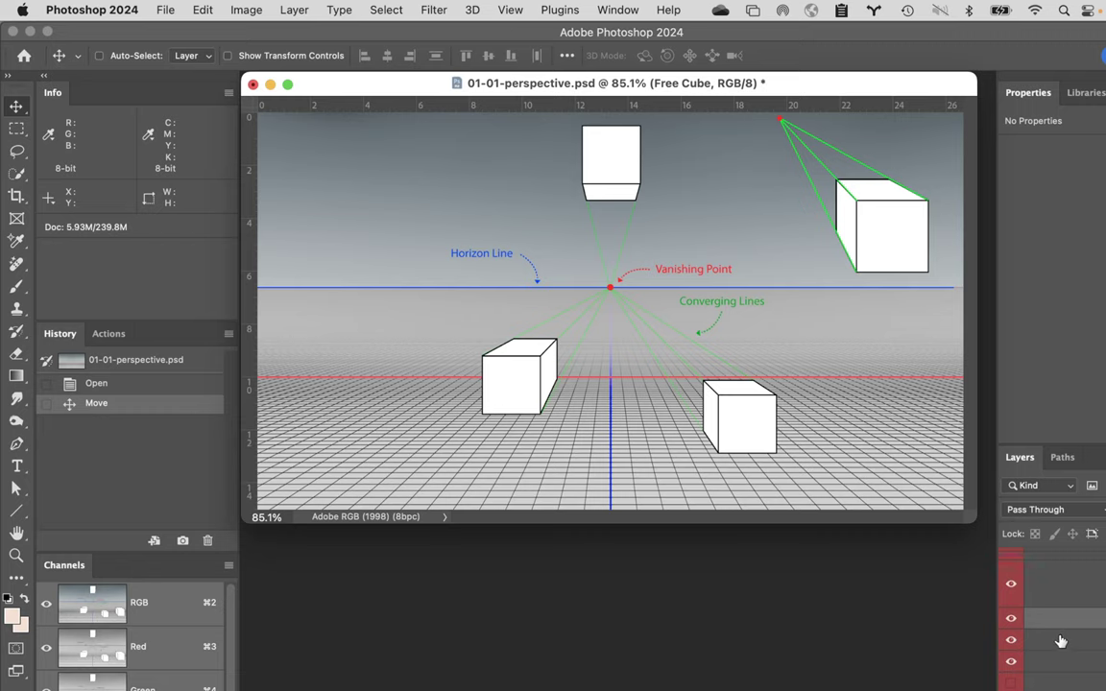
{"action": "scroll", "coordinate": [1056, 641], "scroll_direction": "up", "scroll_amount": 1}
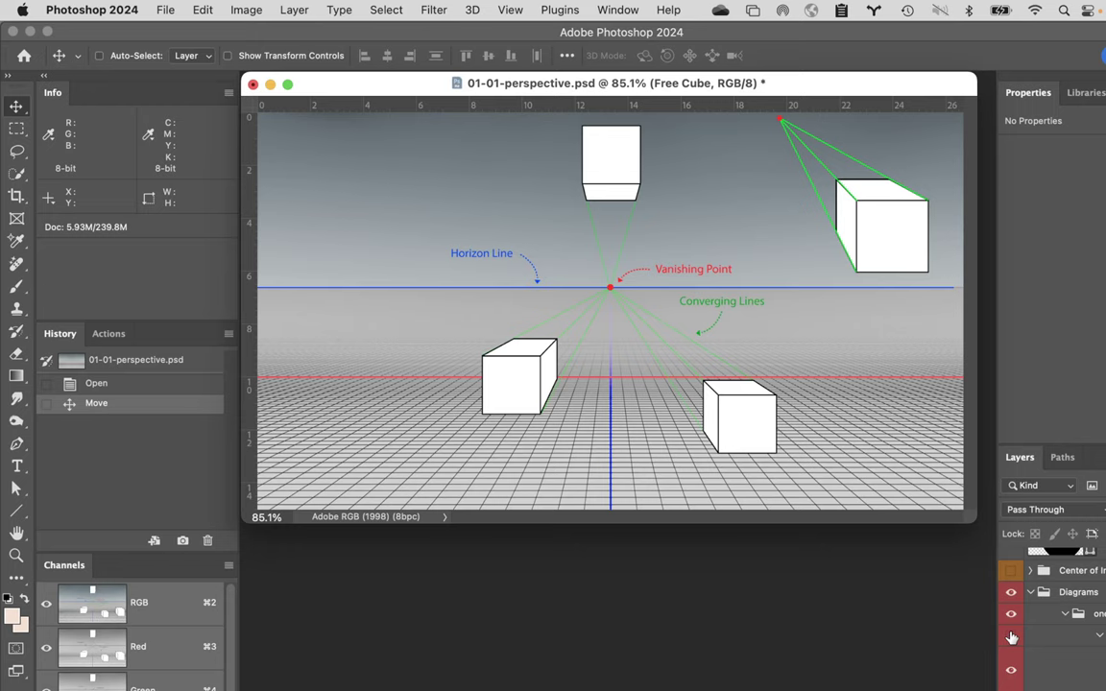
{"action": "left_click", "coordinate": [1011, 637]}
{"action": "left_click", "coordinate": [1011, 619]}
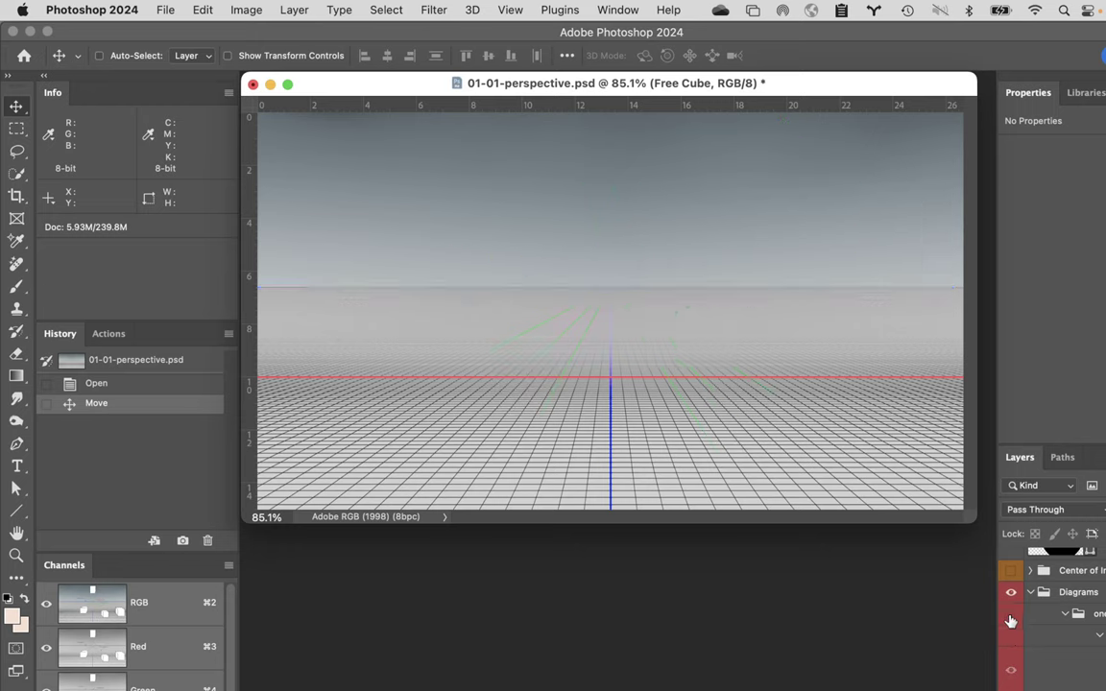
{"action": "scroll", "coordinate": [1055, 671], "scroll_direction": "down", "scroll_amount": 2}
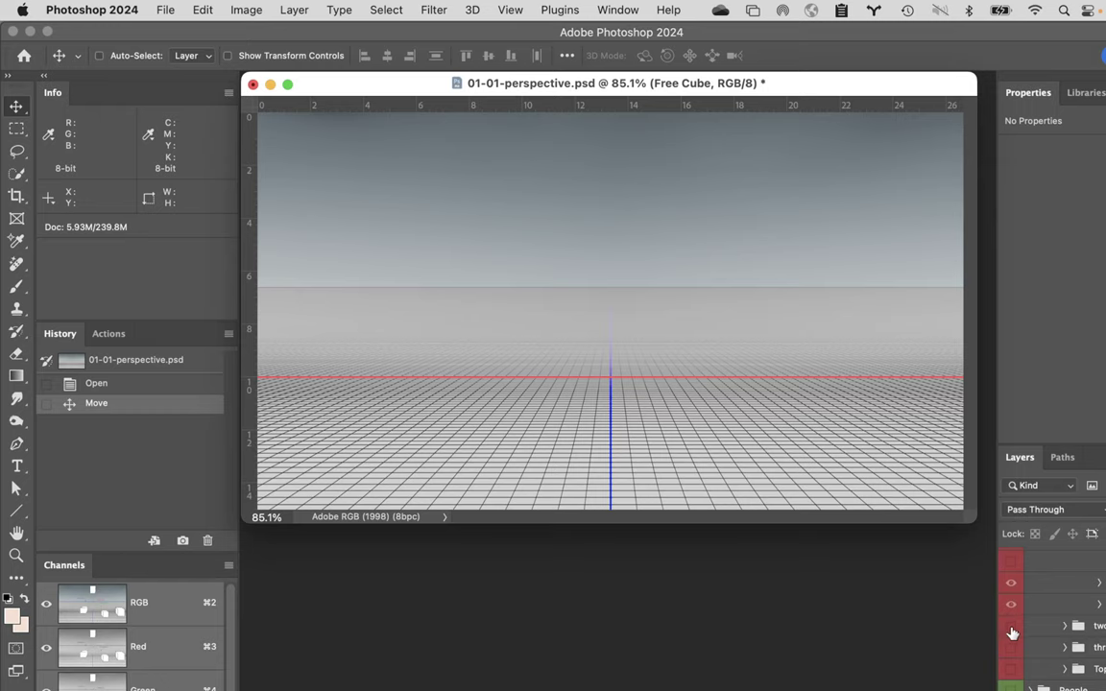
- Show and expand the two-point perspective group, making its vanishing-point lines and horizon line visible
{"action": "left_click", "coordinate": [1011, 629]}
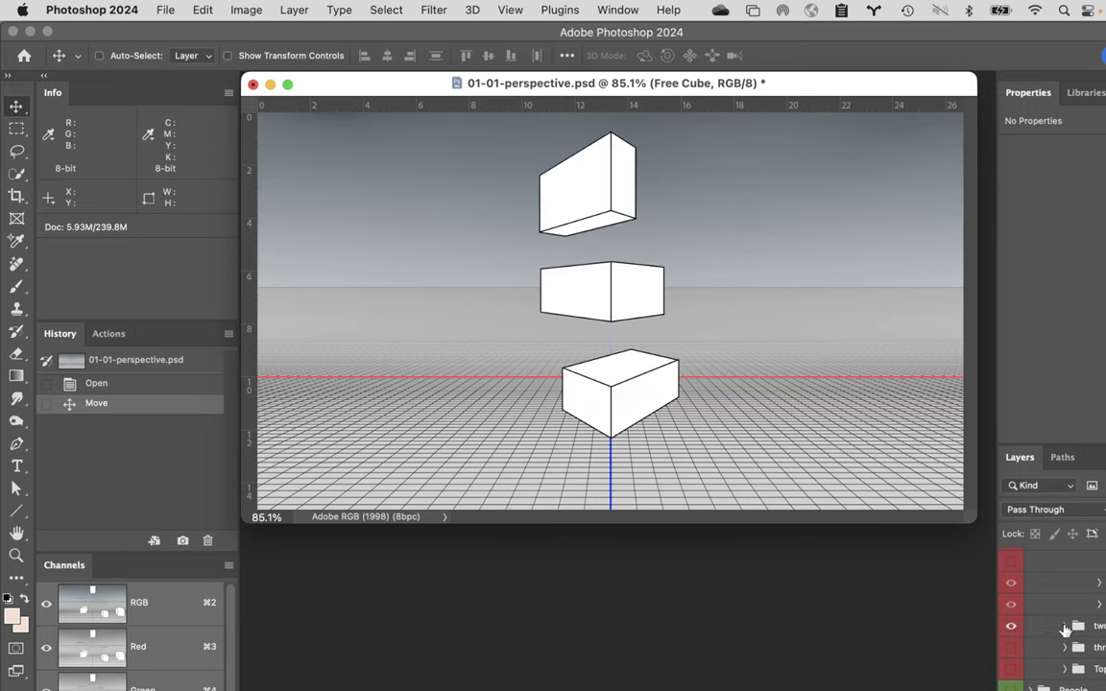
{"action": "left_click", "coordinate": [1065, 626]}
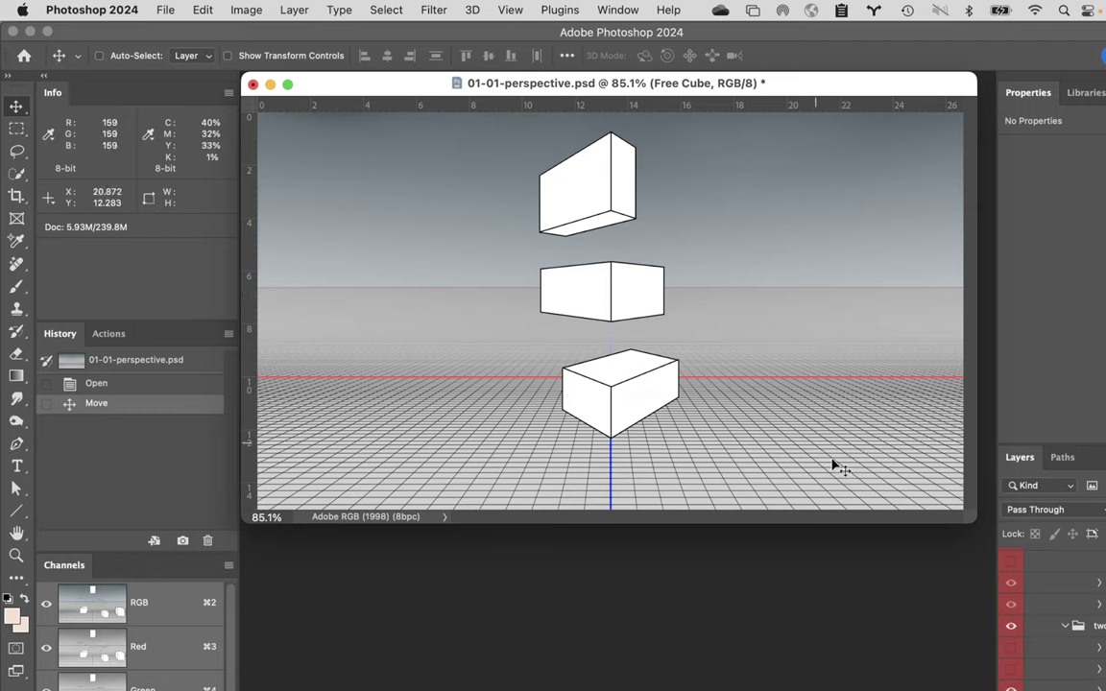
{"action": "left_click", "coordinate": [1010, 651]}
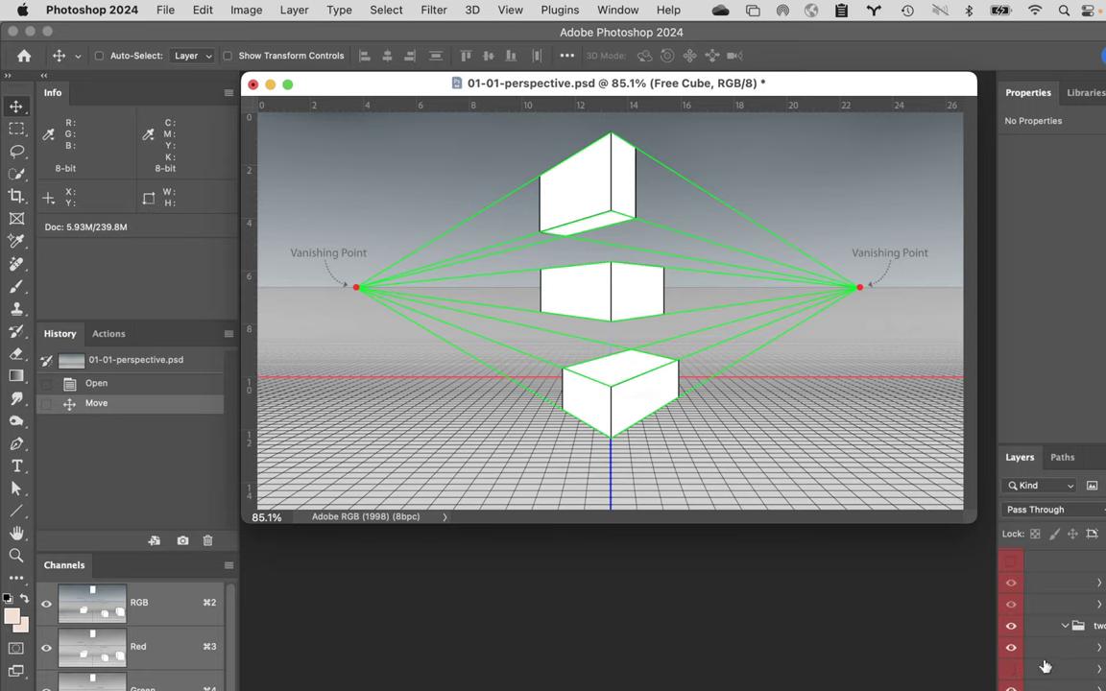
{"action": "left_click", "coordinate": [1010, 670]}
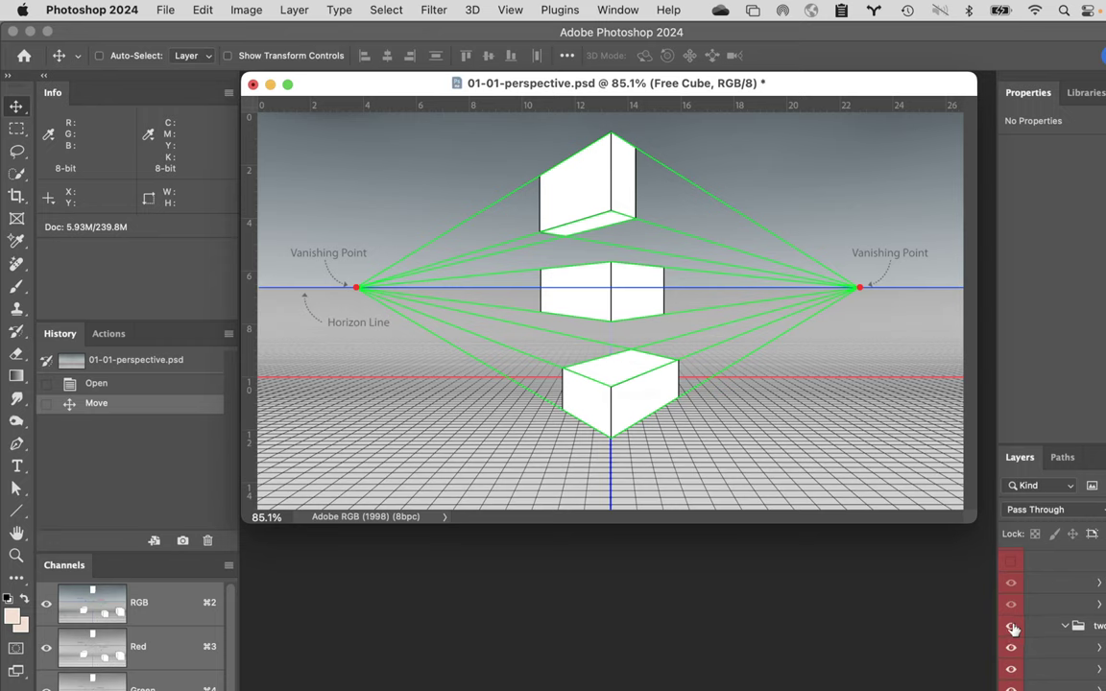
- Replace the two-point diagram with the three-point perspective group, expand it and show its converging lines with the vanishing points
{"action": "left_click", "coordinate": [1010, 627]}
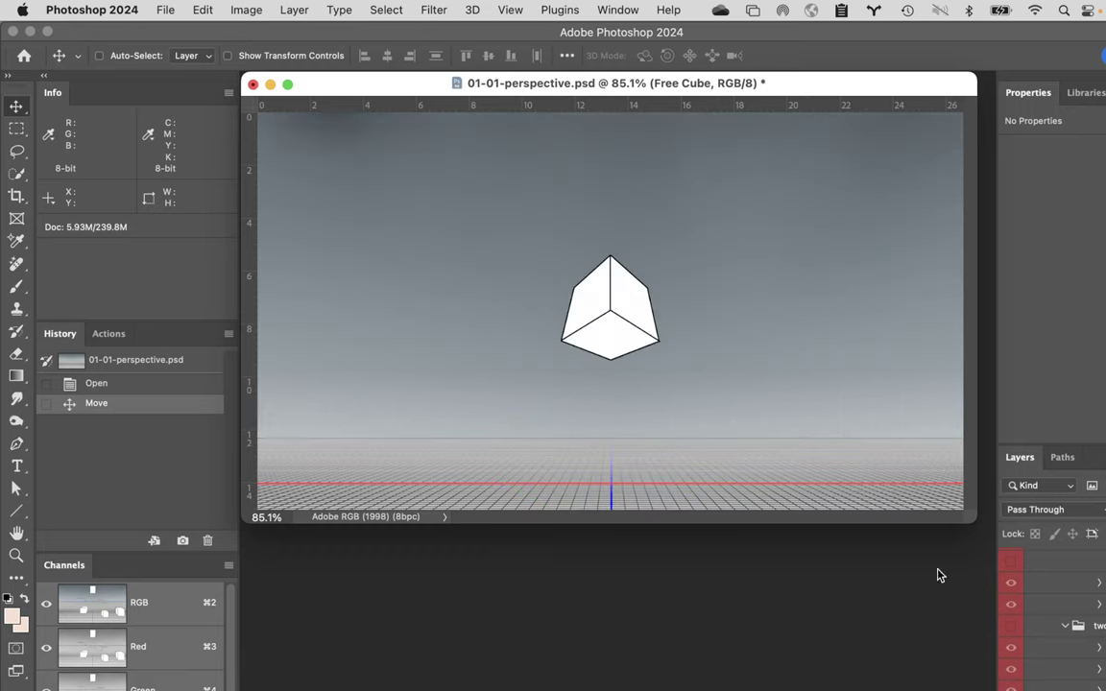
{"action": "left_click", "coordinate": [1064, 615]}
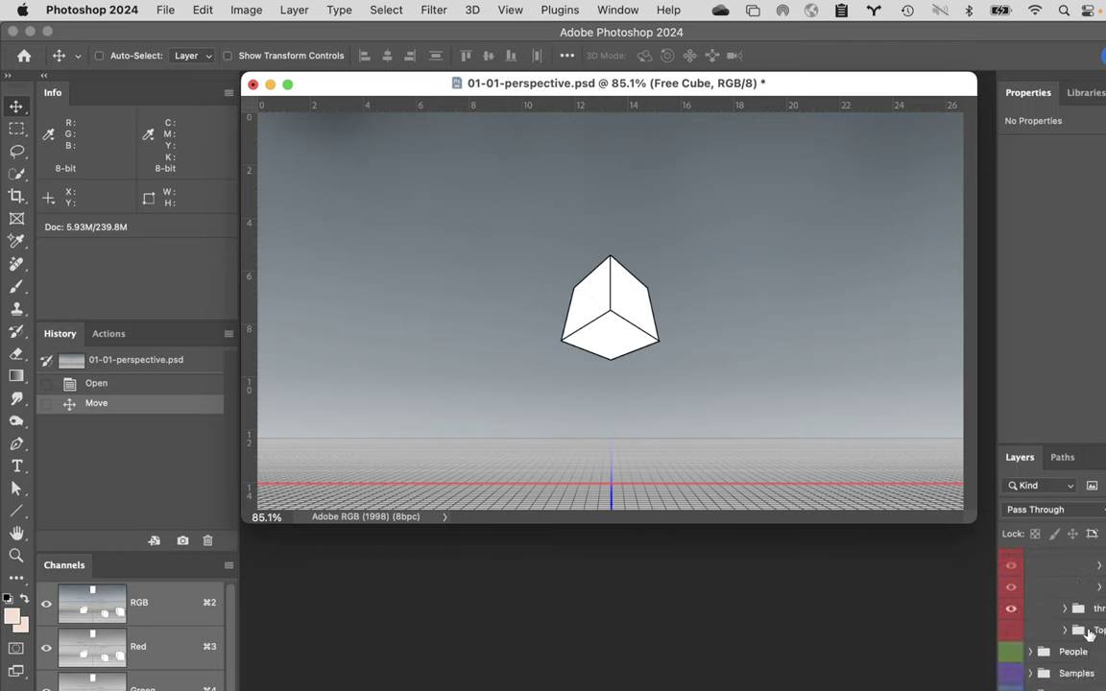
{"action": "left_click", "coordinate": [1064, 611]}
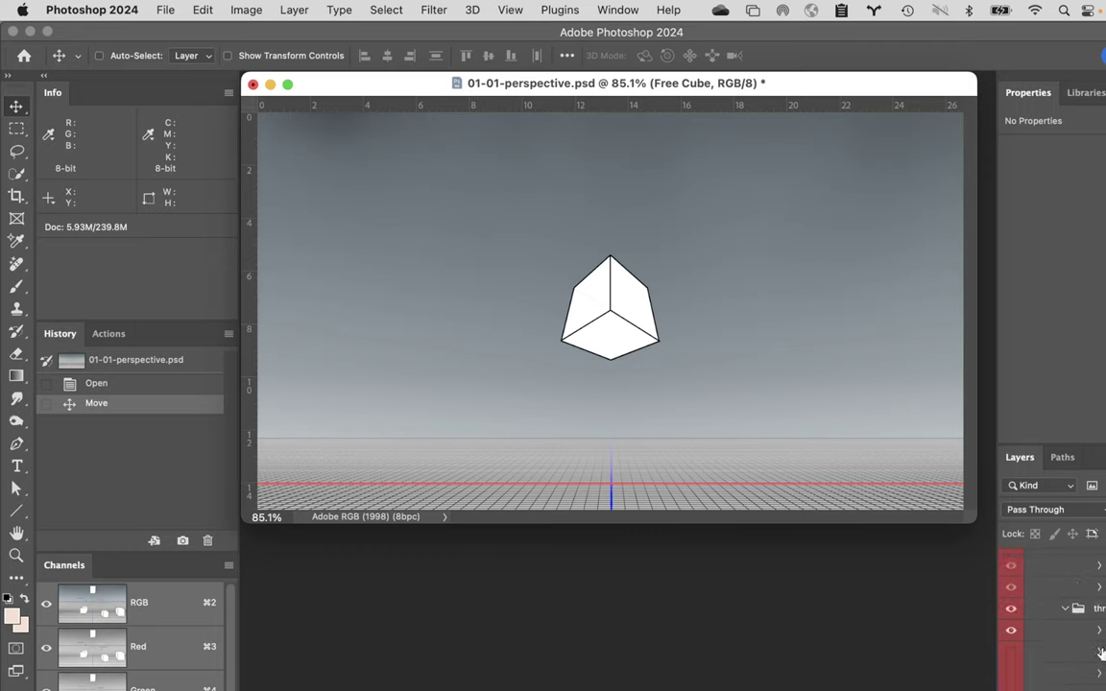
{"action": "left_click", "coordinate": [1011, 653]}
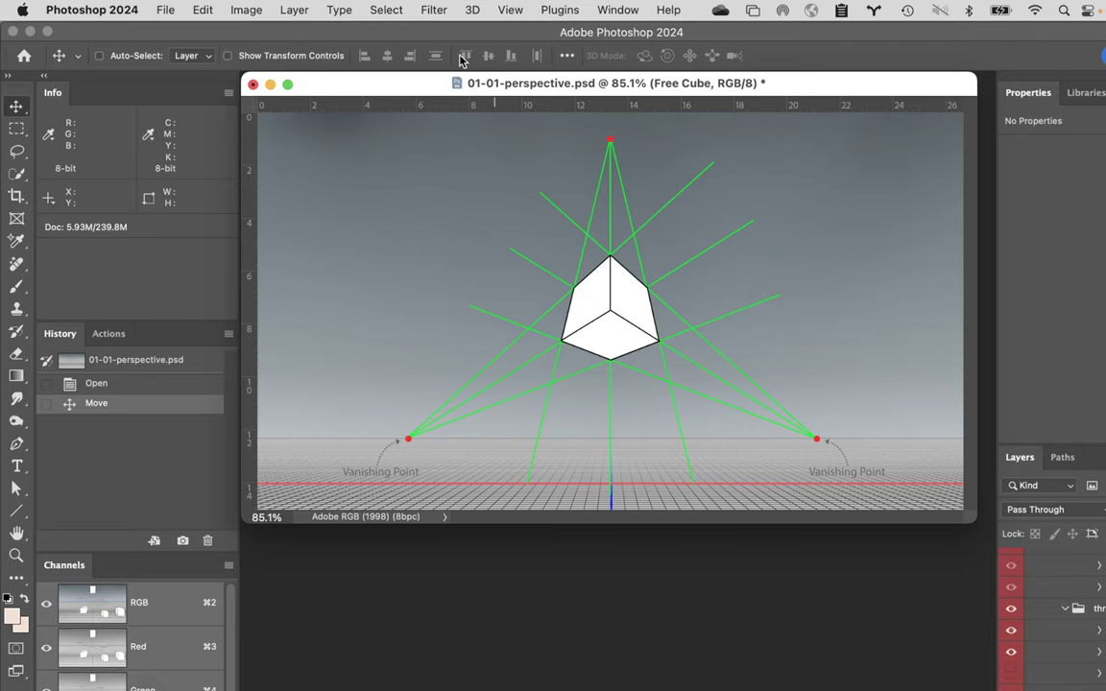
- Rotate the image 180° to view the three-point diagram inverted, and return to the Move history state
{"action": "left_click", "coordinate": [245, 11]}
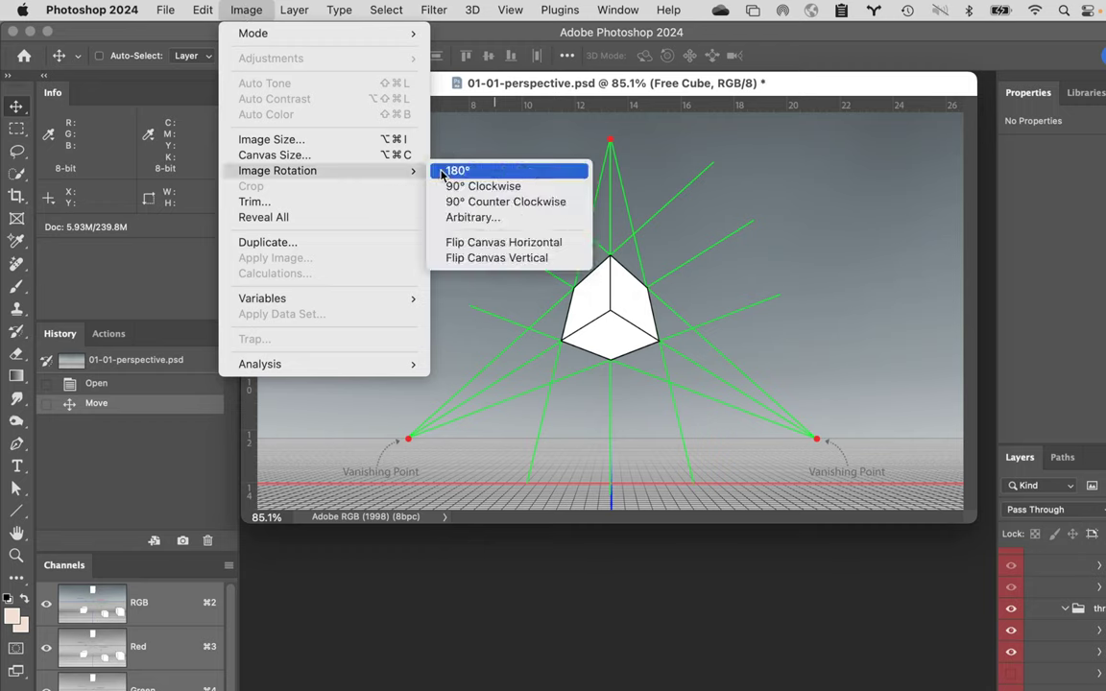
{"action": "left_click", "coordinate": [457, 173]}
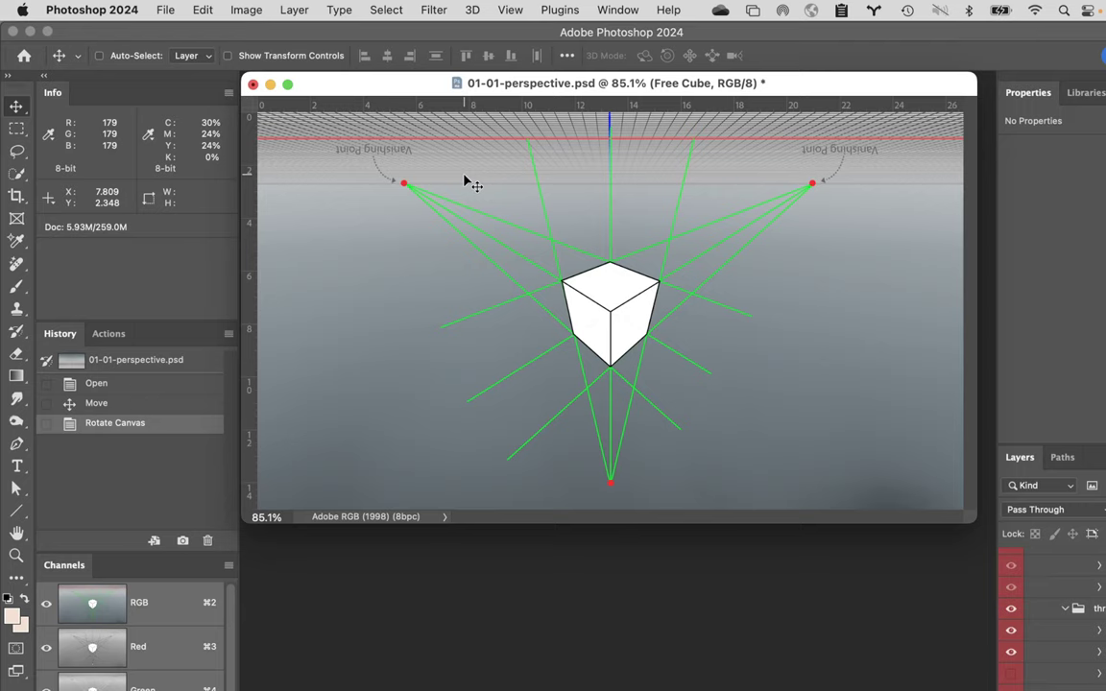
{"action": "left_click", "coordinate": [1012, 609]}
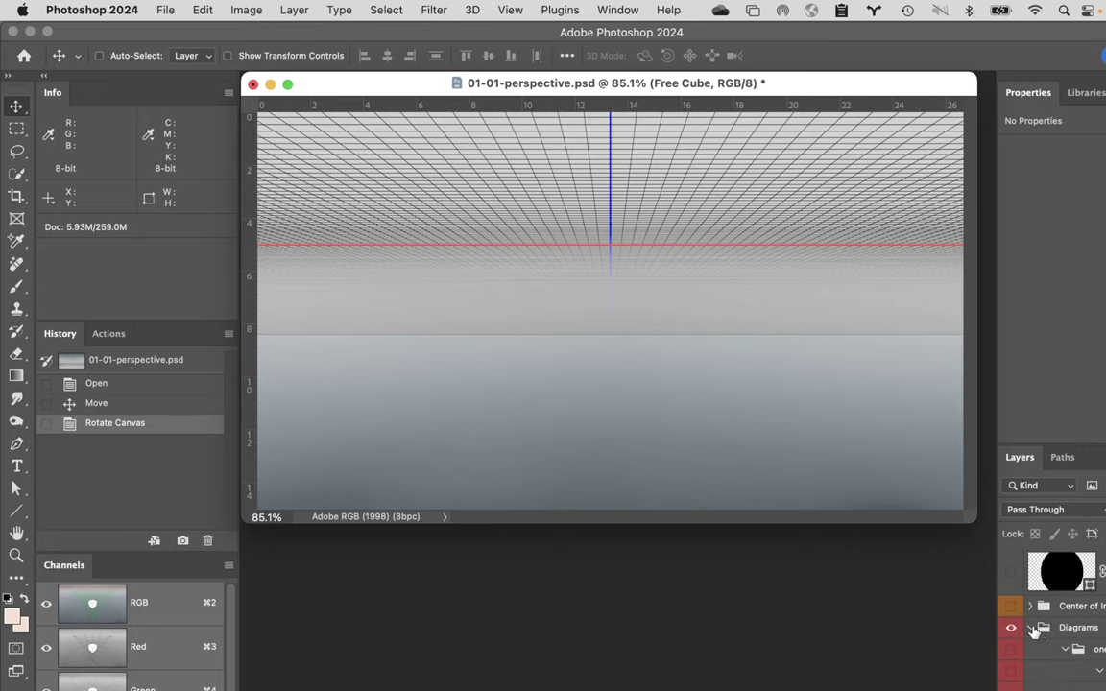
{"action": "left_click", "coordinate": [1031, 628]}
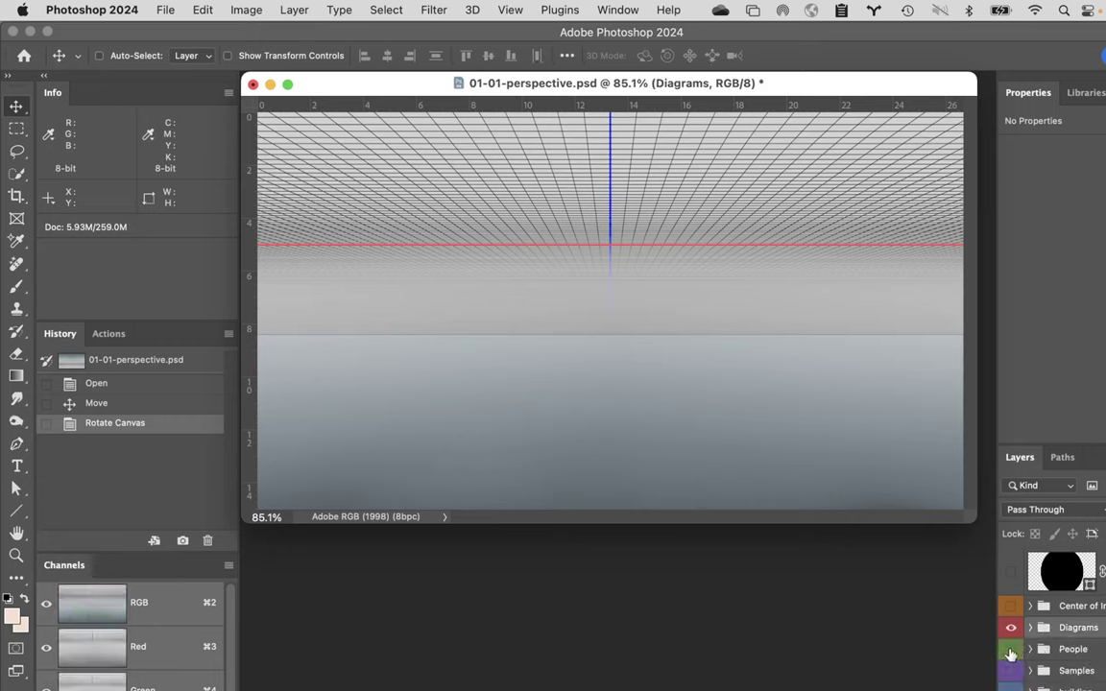
{"action": "left_click", "coordinate": [1010, 631]}
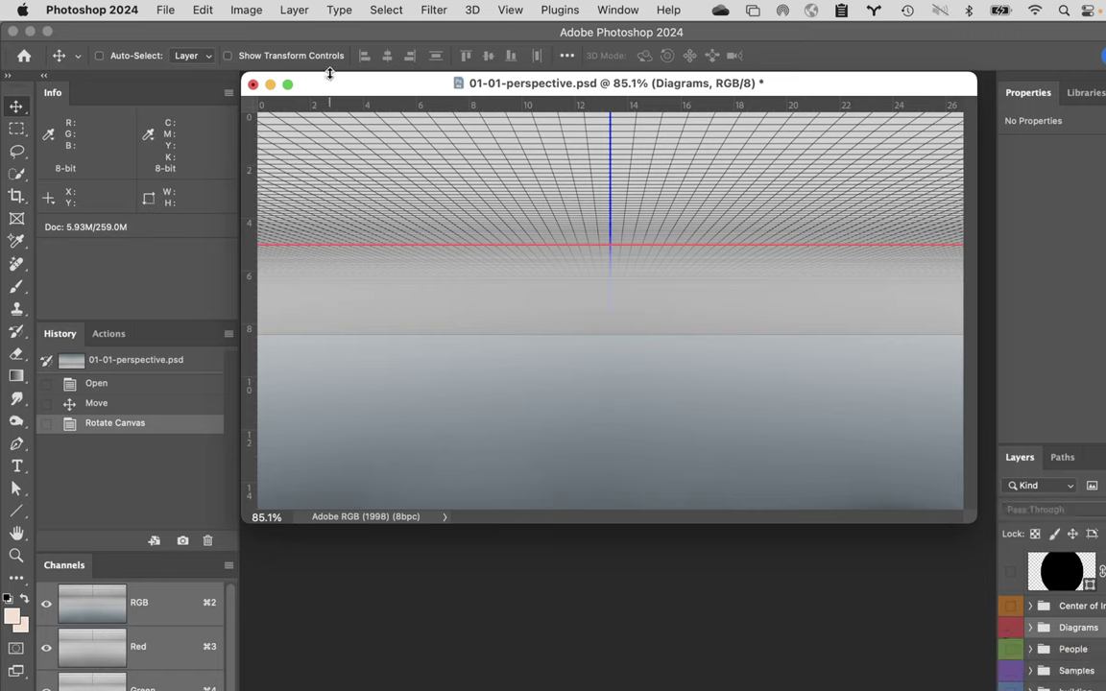
{"action": "left_click", "coordinate": [147, 406]}
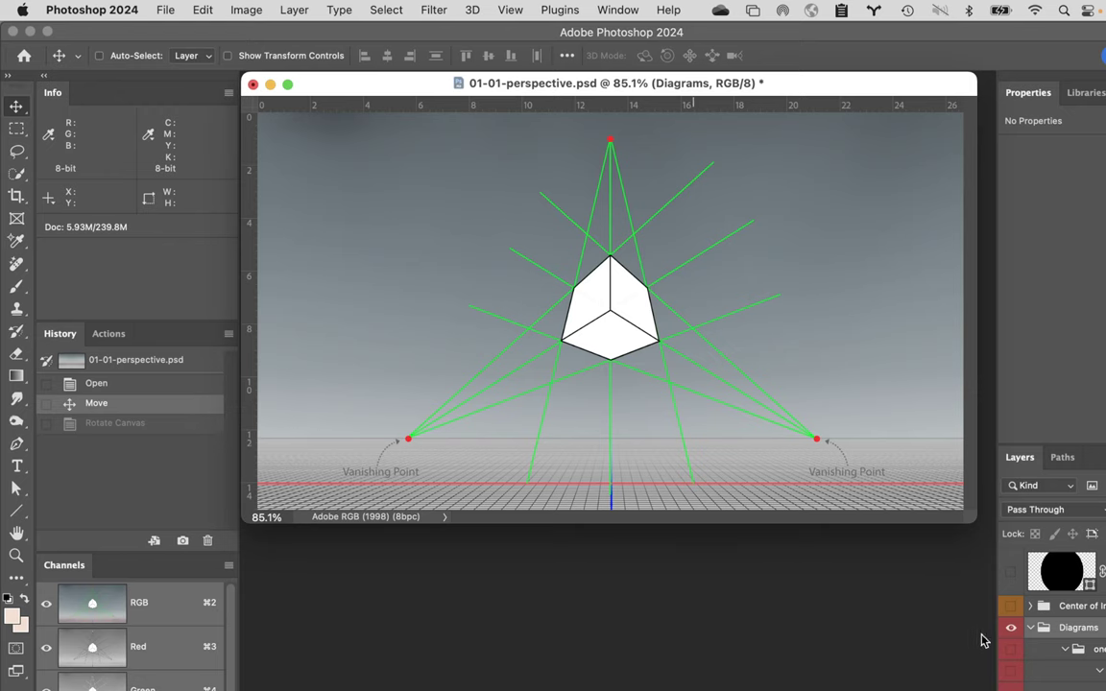
- Hide and collapse the Diagrams group, show the People group with the walking man, and expand it to check its layers
{"action": "left_click", "coordinate": [1011, 627]}
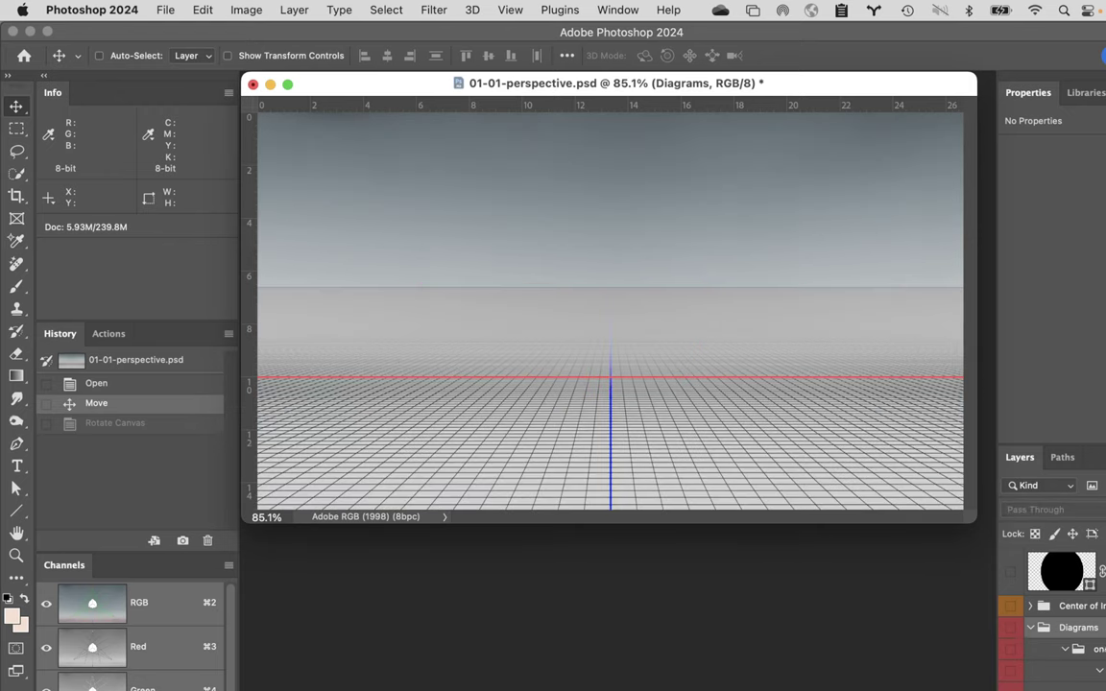
{"action": "left_click", "coordinate": [1032, 627]}
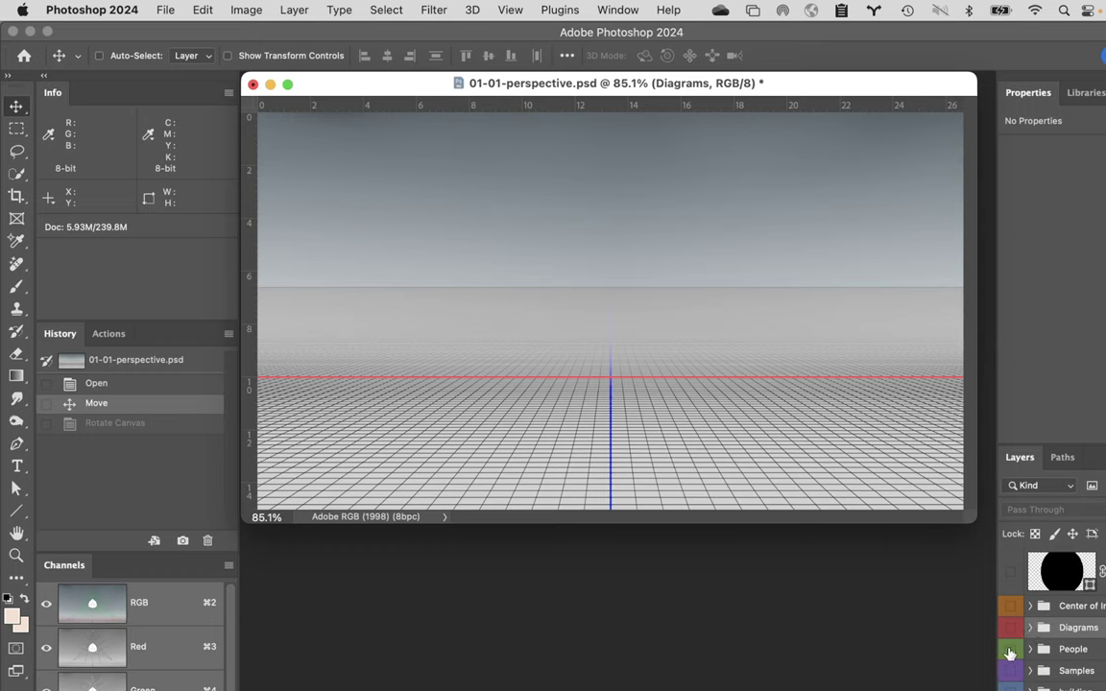
{"action": "left_click", "coordinate": [1011, 650]}
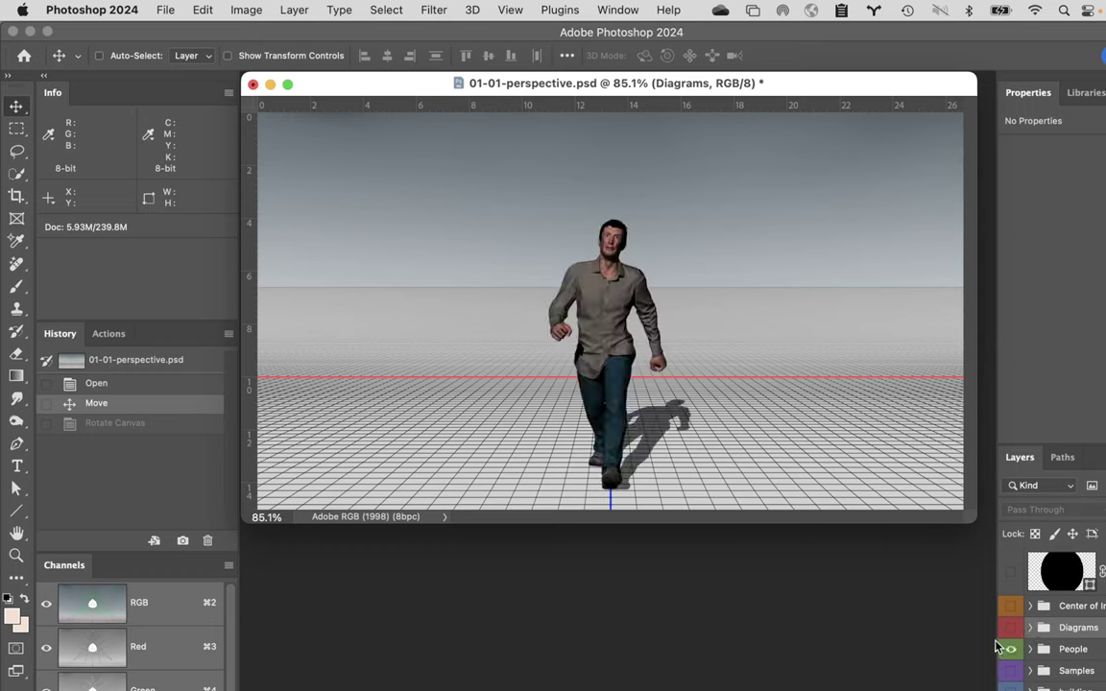
{"action": "left_click", "coordinate": [1030, 649]}
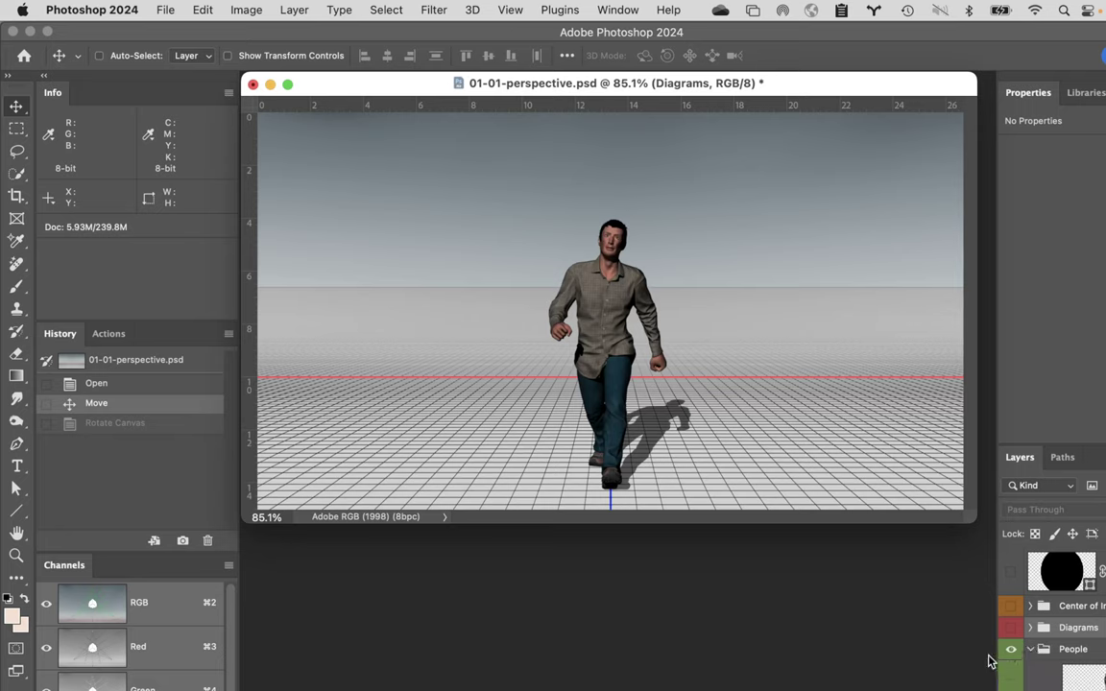
{"action": "scroll", "coordinate": [1056, 624], "scroll_direction": "down", "scroll_amount": 5}
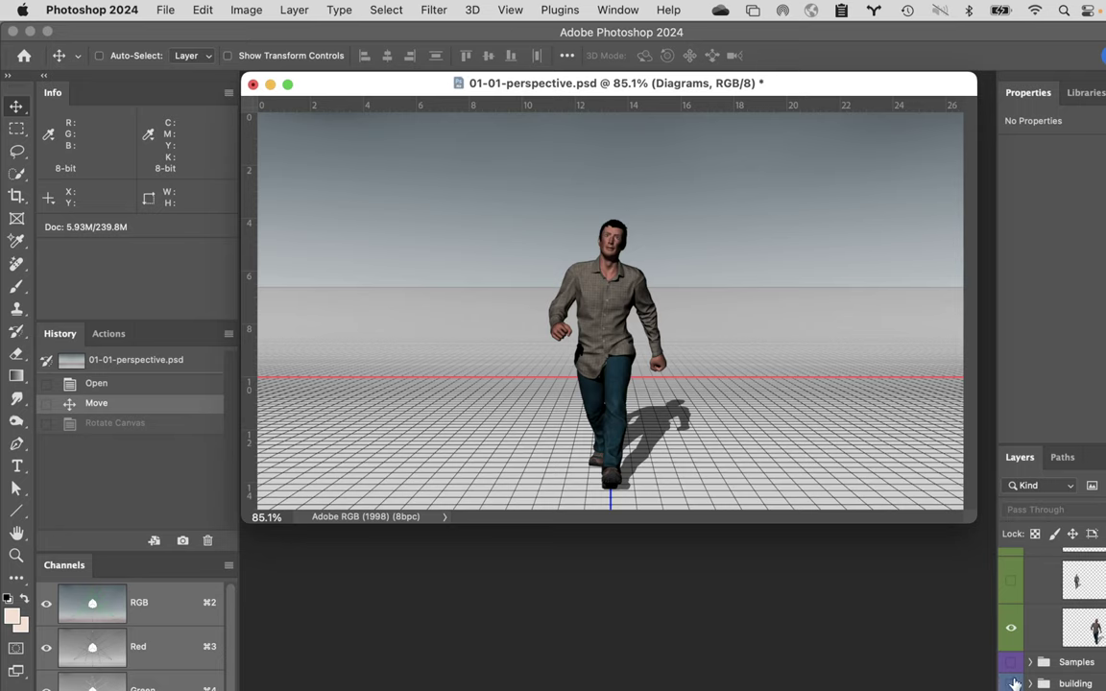
{"action": "scroll", "coordinate": [1011, 666], "scroll_direction": "up", "scroll_amount": 3}
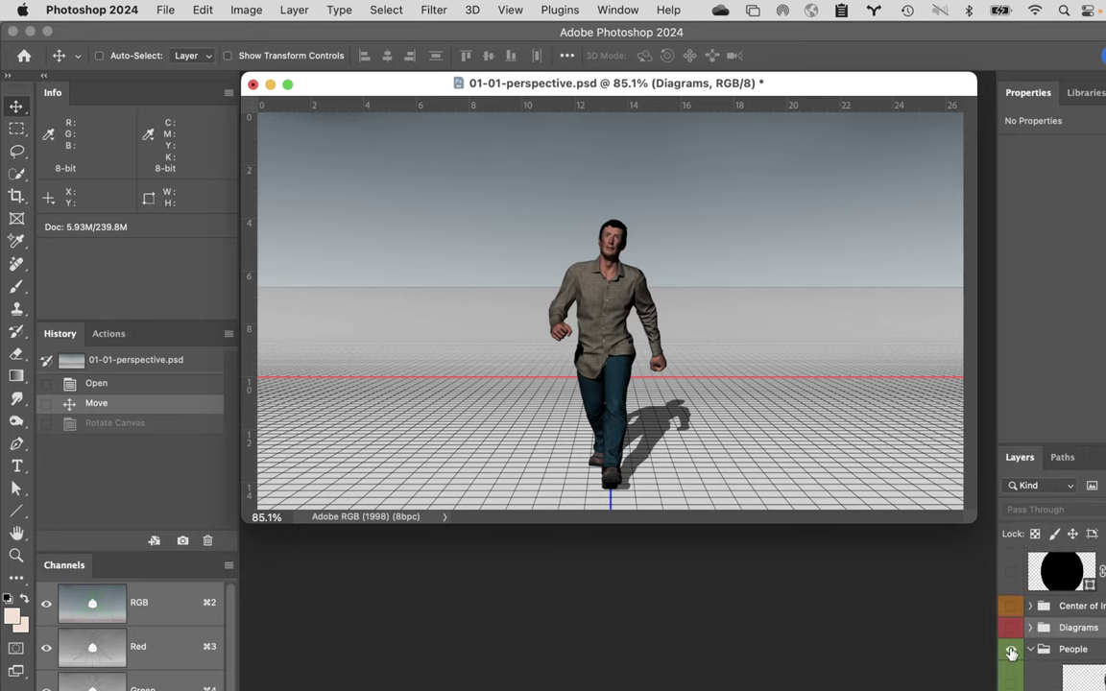
- Hide the People group, bring back the expanded Diagrams group and locate the three-point perspective group inside it
{"action": "left_click", "coordinate": [1011, 648]}
{"action": "left_click", "coordinate": [1011, 627]}
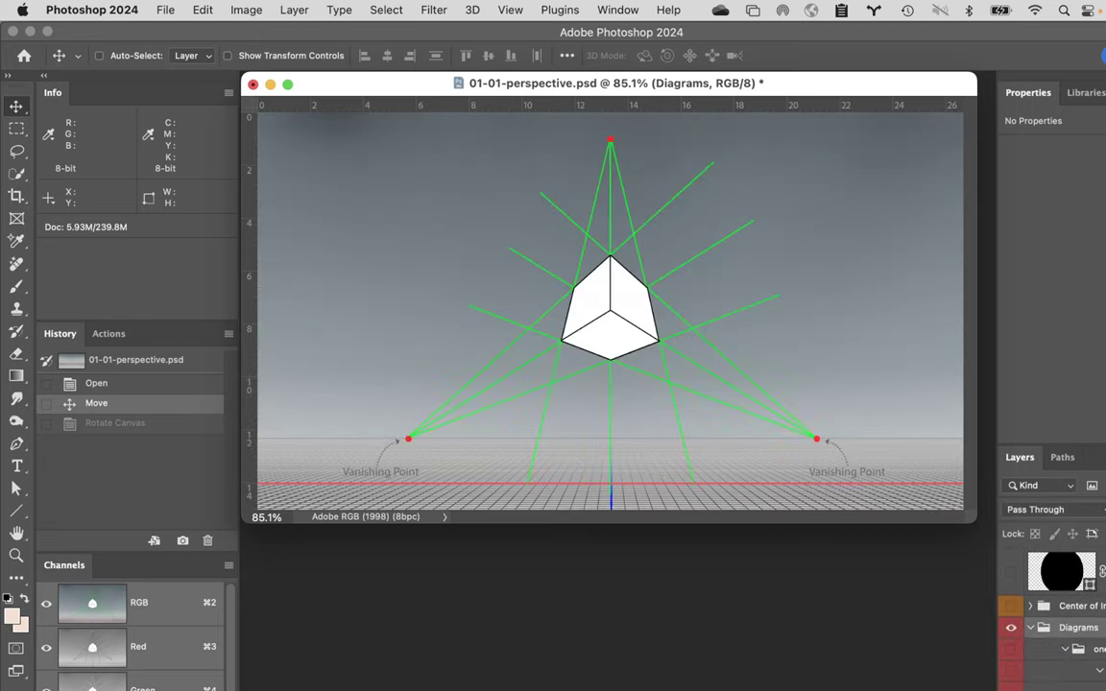
{"action": "scroll", "coordinate": [1046, 634], "scroll_direction": "down", "scroll_amount": 3}
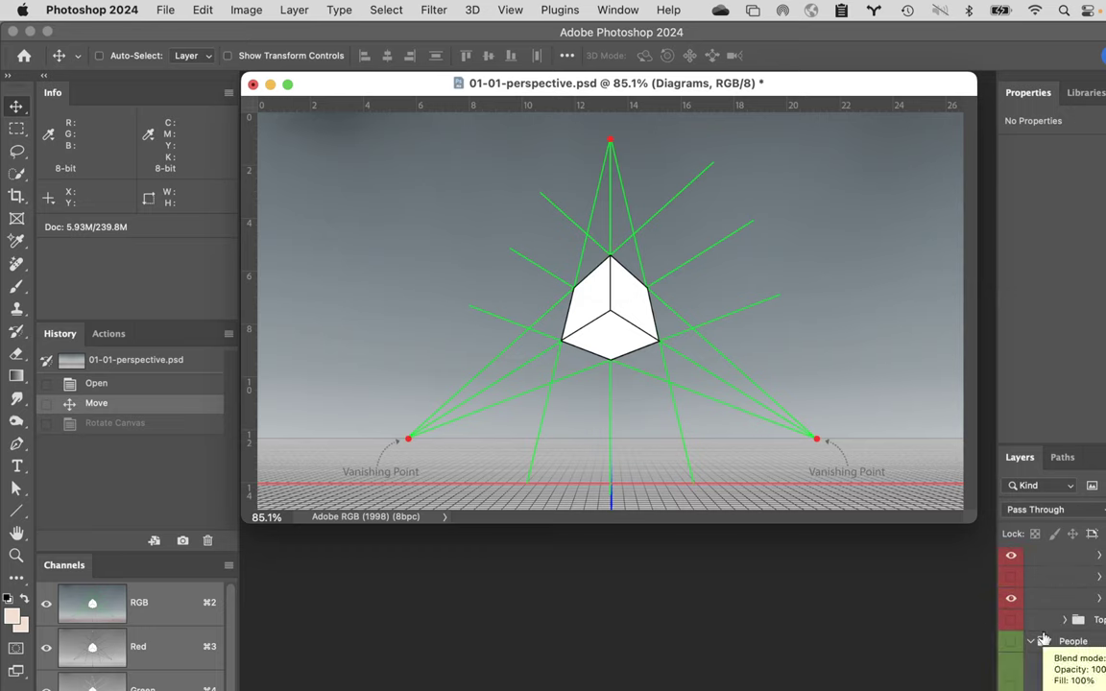
{"action": "scroll", "coordinate": [1021, 643], "scroll_direction": "up", "scroll_amount": 3}
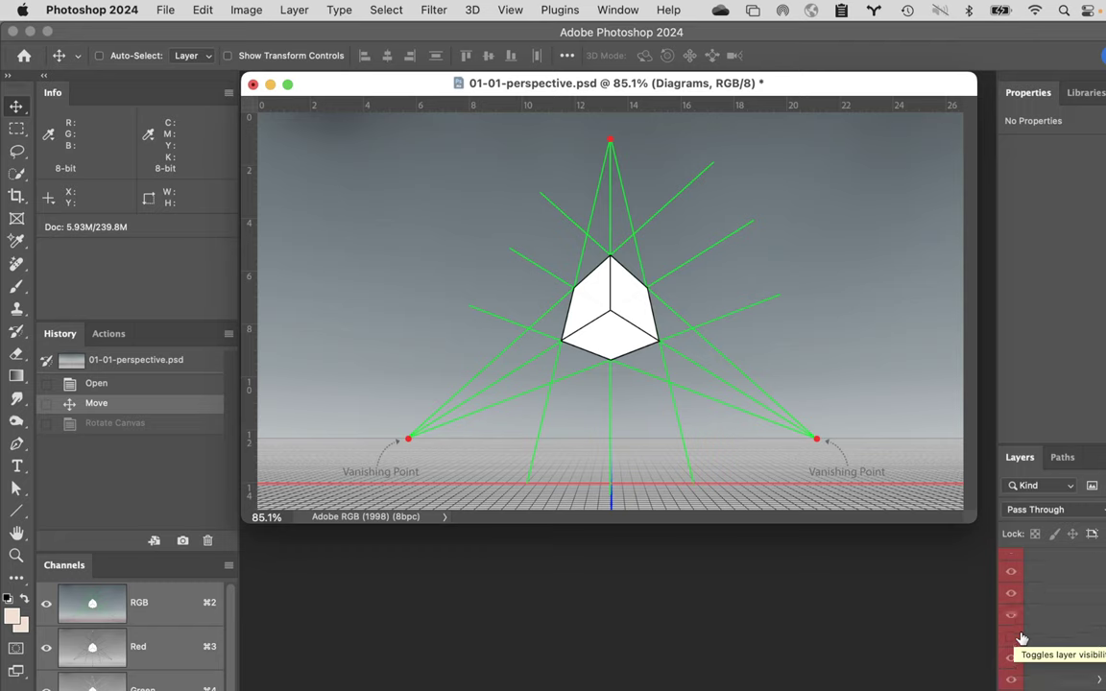
{"action": "scroll", "coordinate": [1020, 638], "scroll_direction": "up", "scroll_amount": 3}
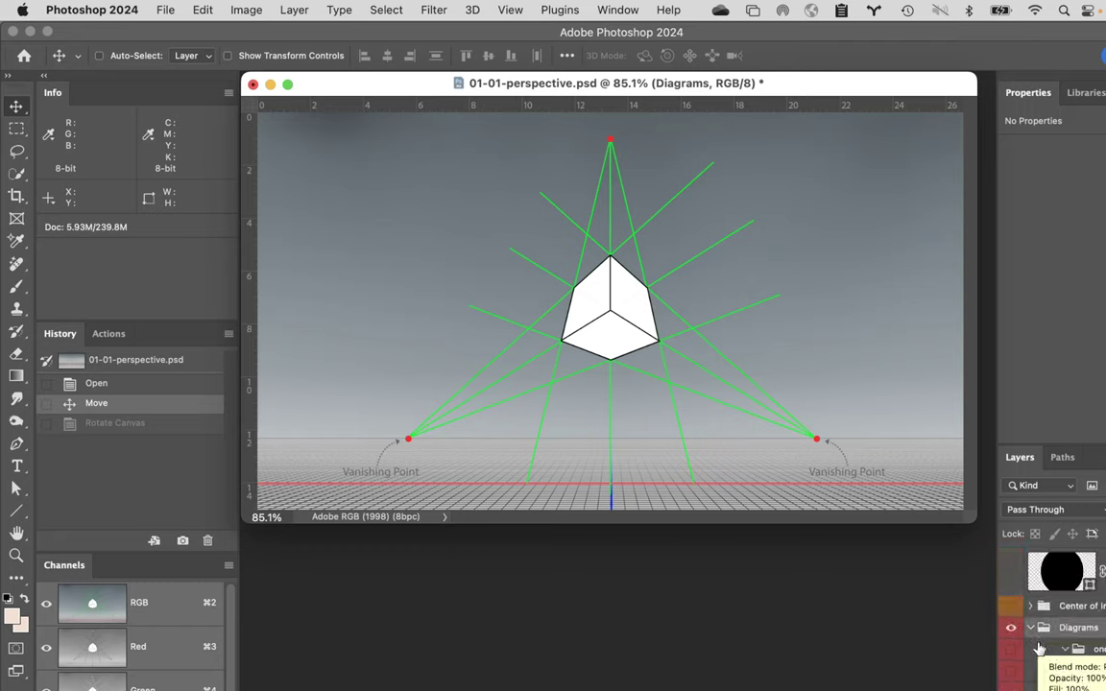
{"action": "scroll", "coordinate": [1039, 653], "scroll_direction": "down", "scroll_amount": 4}
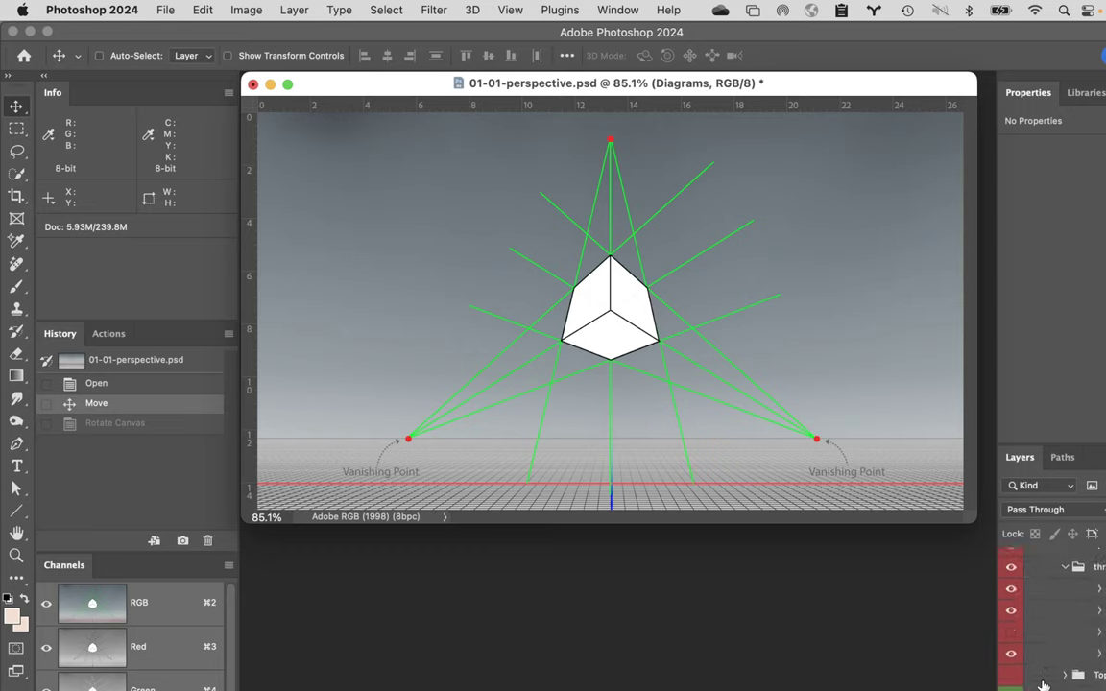
{"action": "scroll", "coordinate": [1056, 671], "scroll_direction": "down", "scroll_amount": 2}
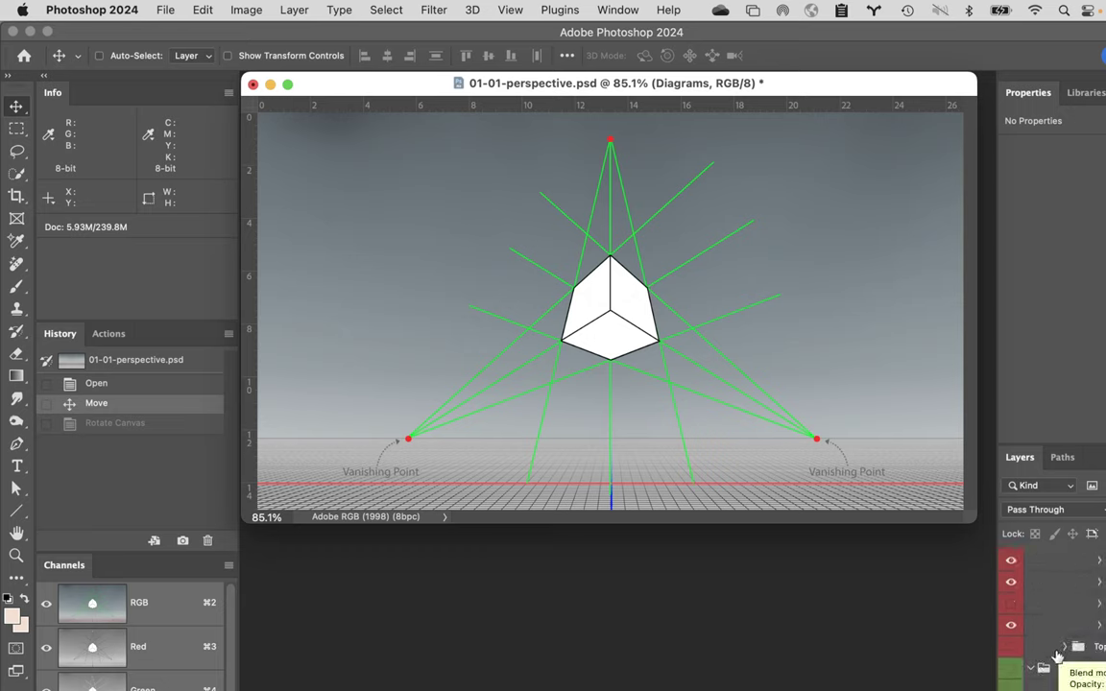
{"action": "scroll", "coordinate": [1079, 660], "scroll_direction": "up", "scroll_amount": 2}
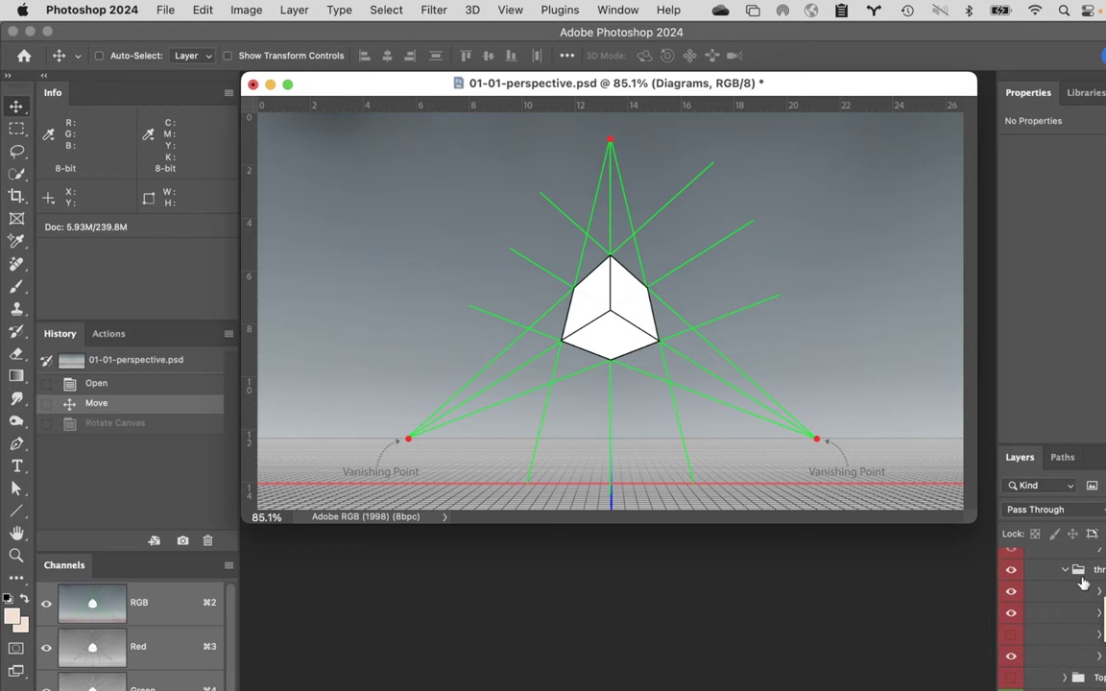
- Replace the three-point diagram with the group of stacked boxes below it and expand that group to reach its layers
{"action": "left_click", "coordinate": [1011, 573]}
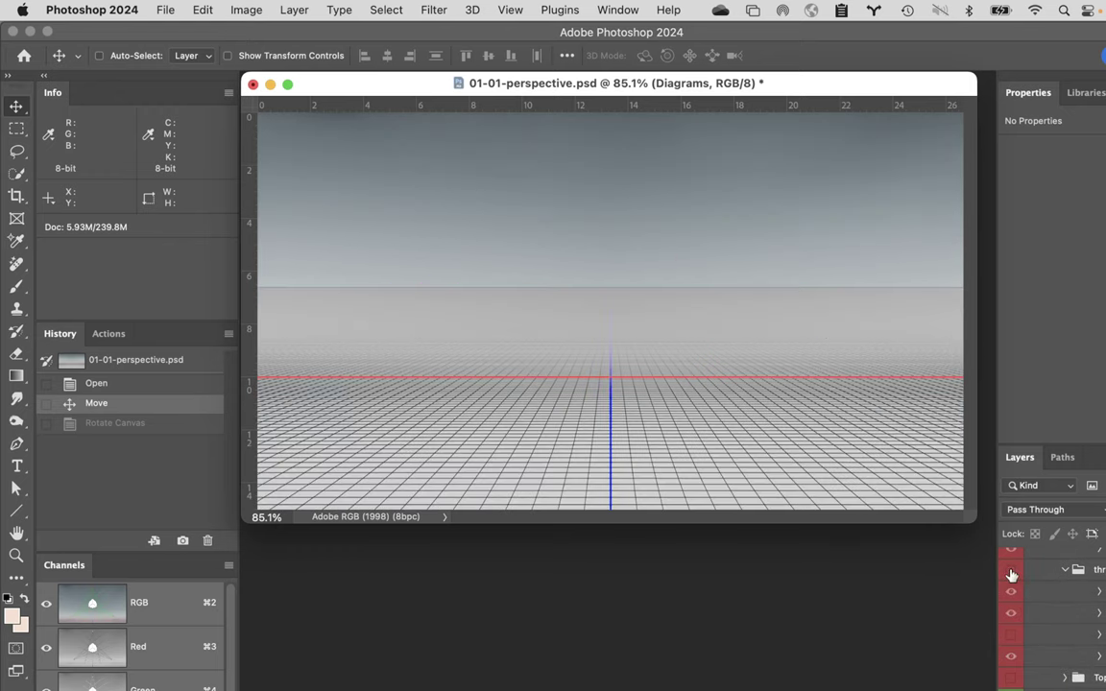
{"action": "left_click", "coordinate": [1011, 680]}
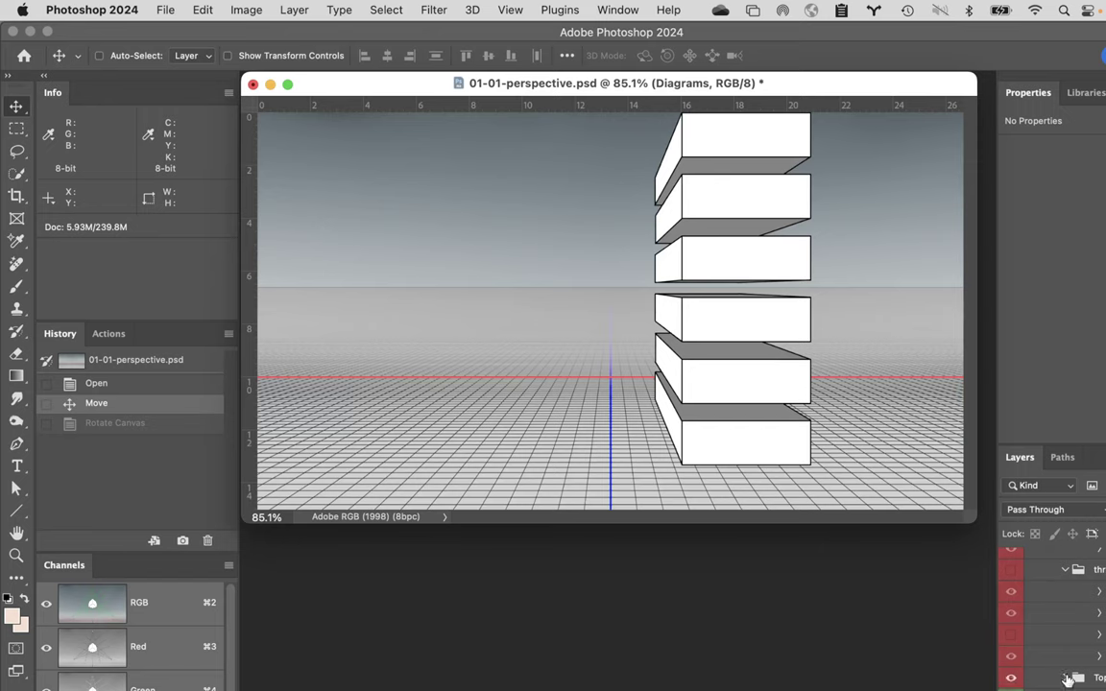
{"action": "left_click", "coordinate": [1066, 677]}
{"action": "scroll", "coordinate": [1037, 663], "scroll_direction": "down", "scroll_amount": 2}
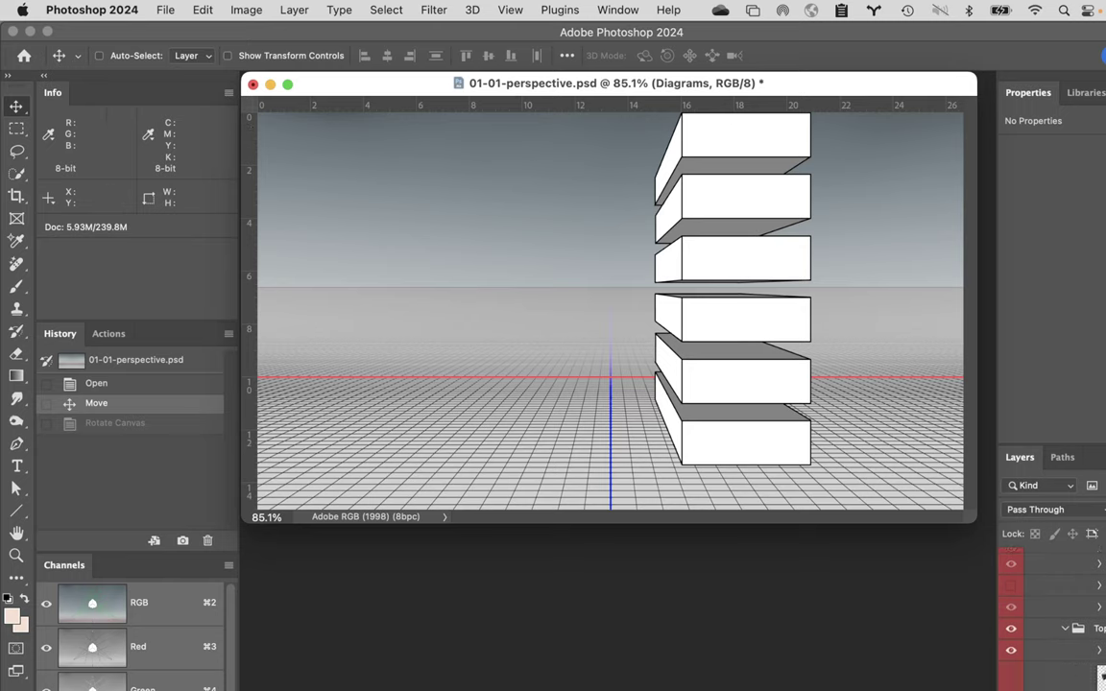
- Show the car layer in the stacked-boxes group and move the car straight down from the sky onto the grid, just below the horizon
{"action": "left_click", "coordinate": [1010, 685]}
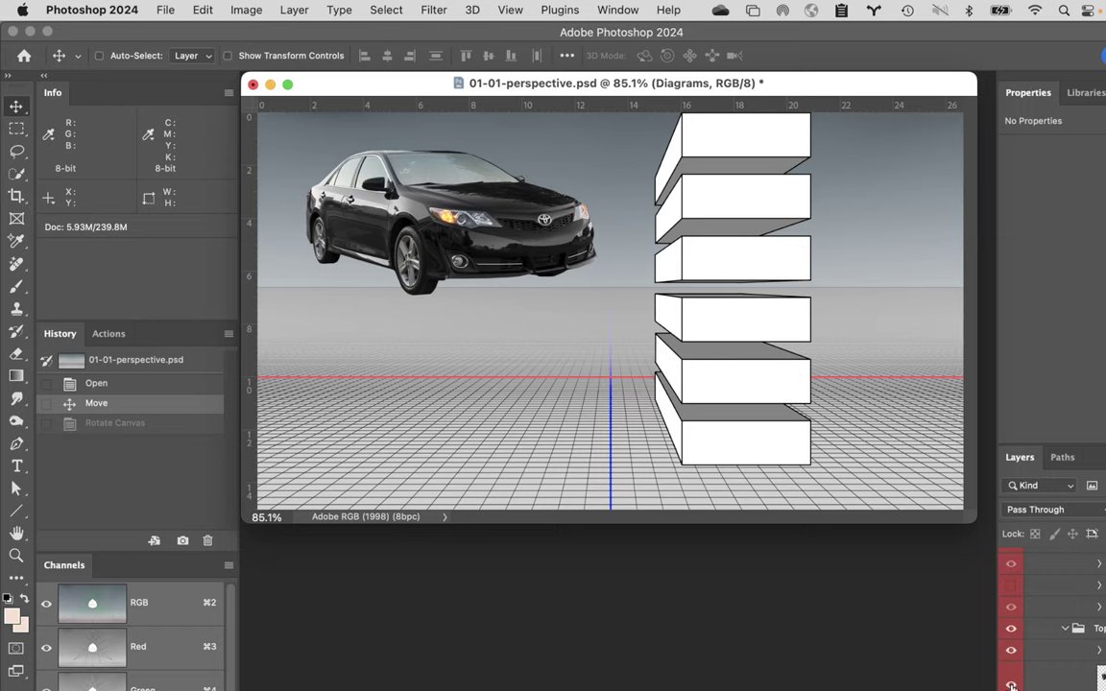
{"action": "left_click", "coordinate": [1056, 672]}
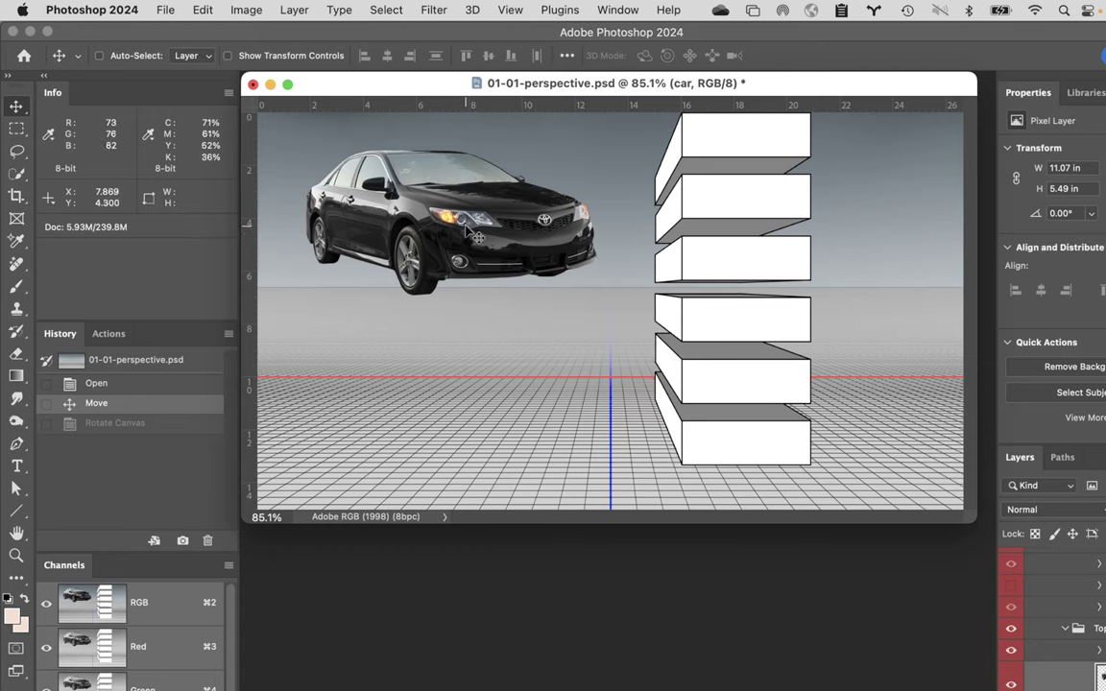
{"action": "left_click_drag", "start_coordinate": [464, 233], "coordinate": [465, 376]}
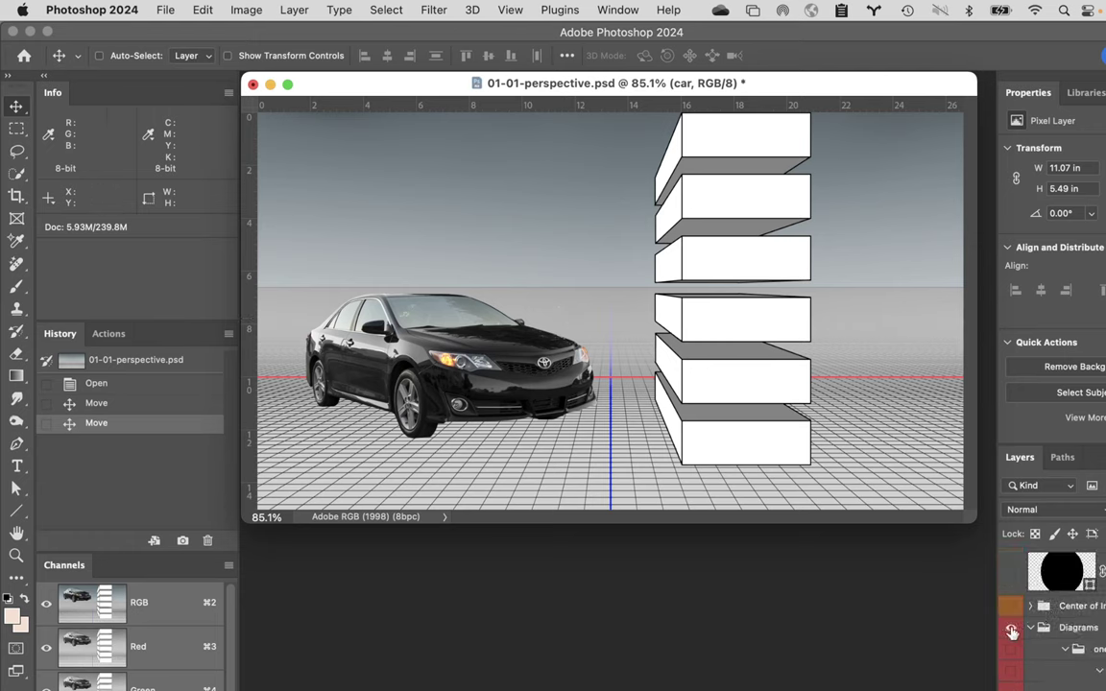
- Hide and collapse the Diagrams group and show the People group with the large walking man
{"action": "left_click", "coordinate": [1011, 631]}
{"action": "left_click", "coordinate": [1029, 627]}
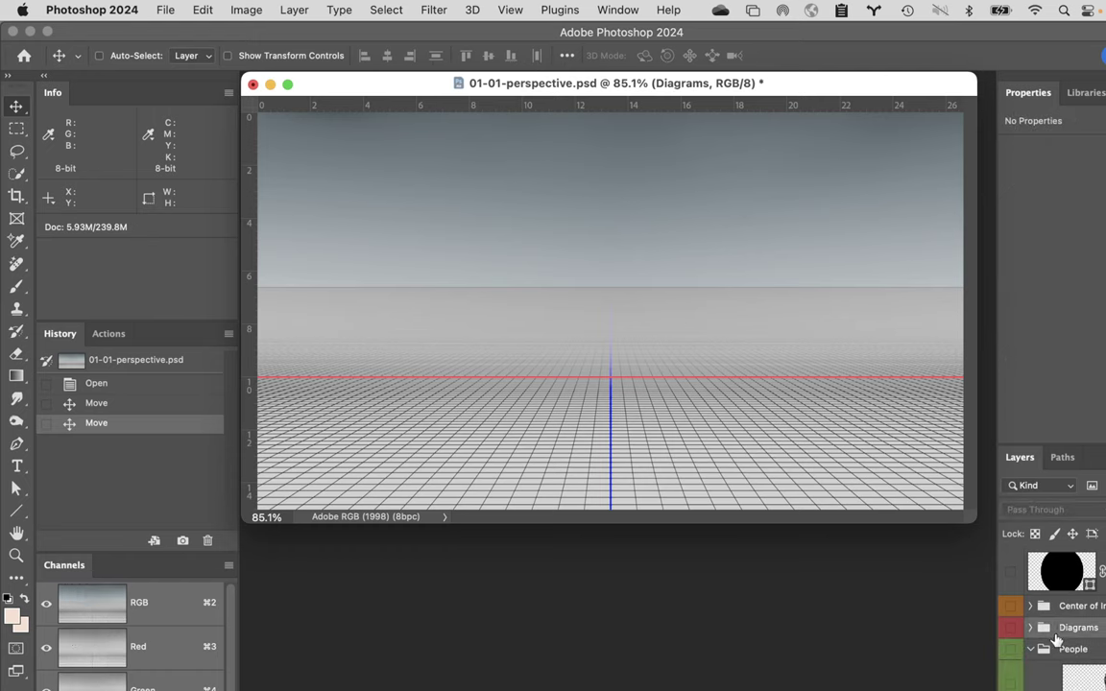
{"action": "left_click", "coordinate": [1011, 649]}
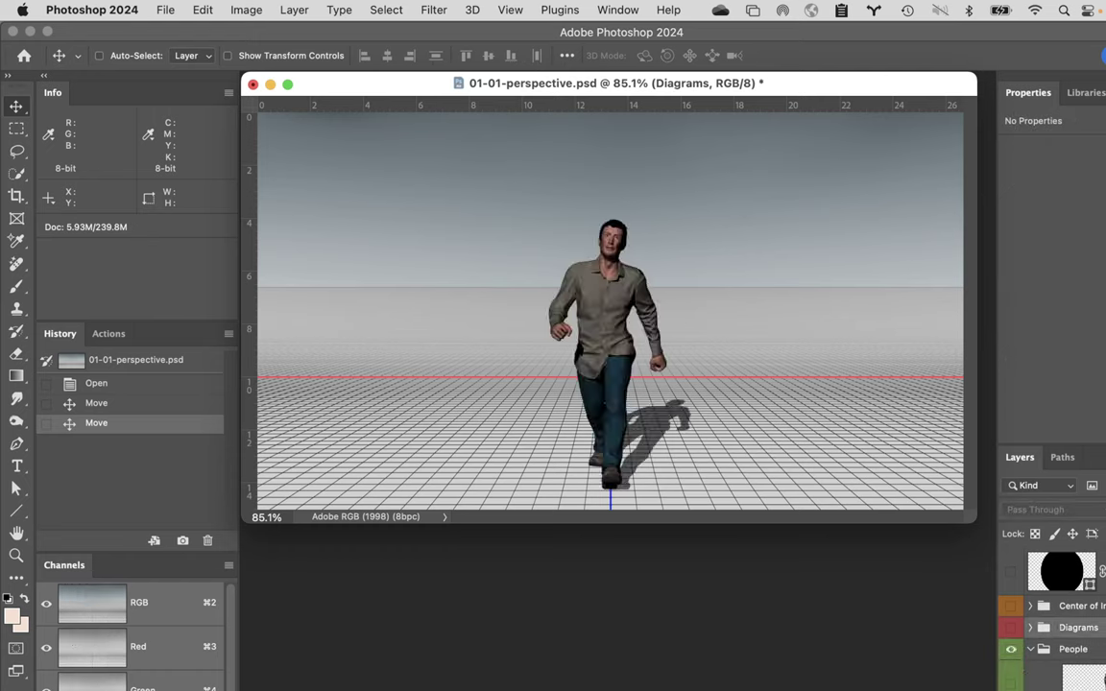
- Show the People layers with the smaller walking man and the tiny distant walker on the horizon
{"action": "scroll", "coordinate": [1056, 624], "scroll_direction": "down", "scroll_amount": 5}
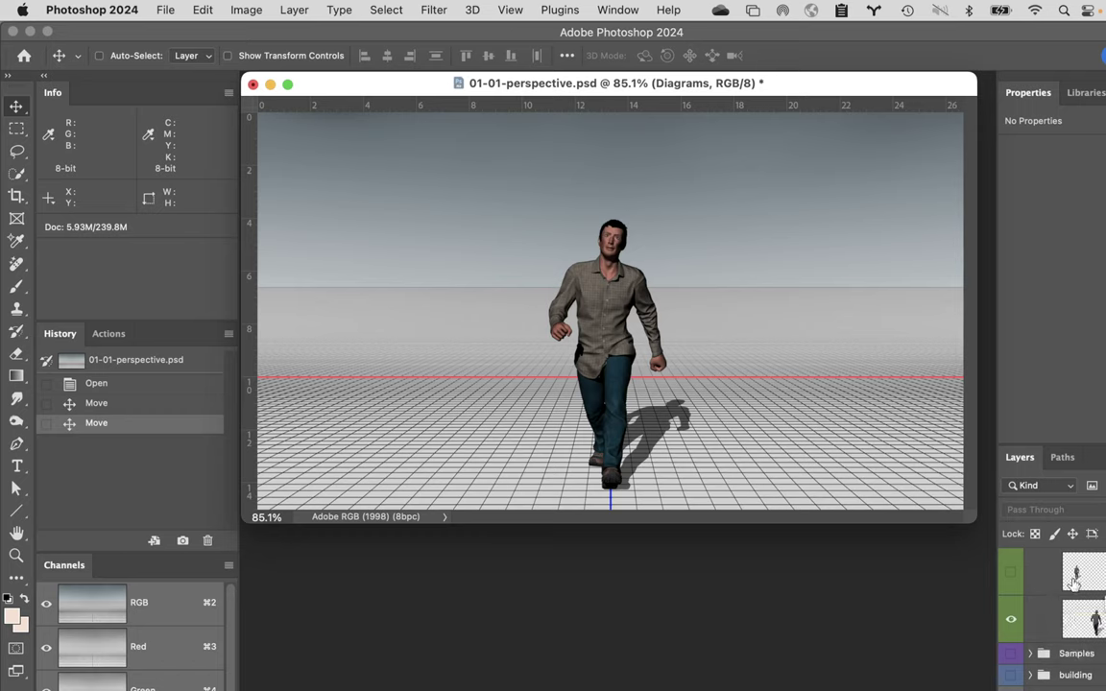
{"action": "left_click", "coordinate": [1010, 576]}
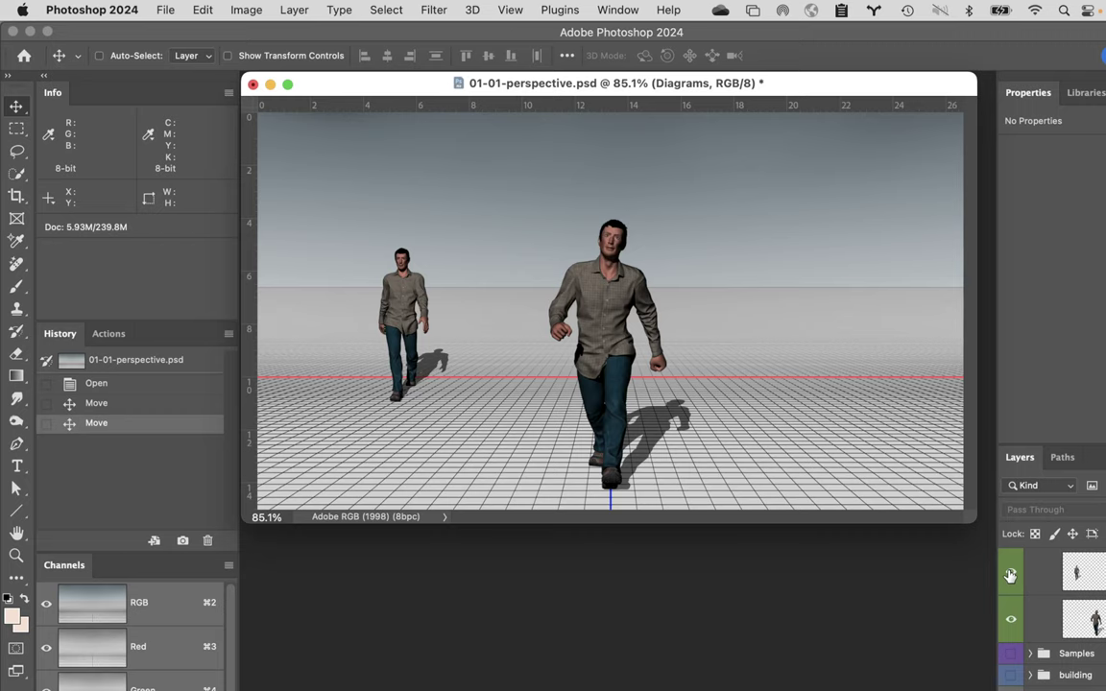
{"action": "key", "text": "alt+shift+super+n"}
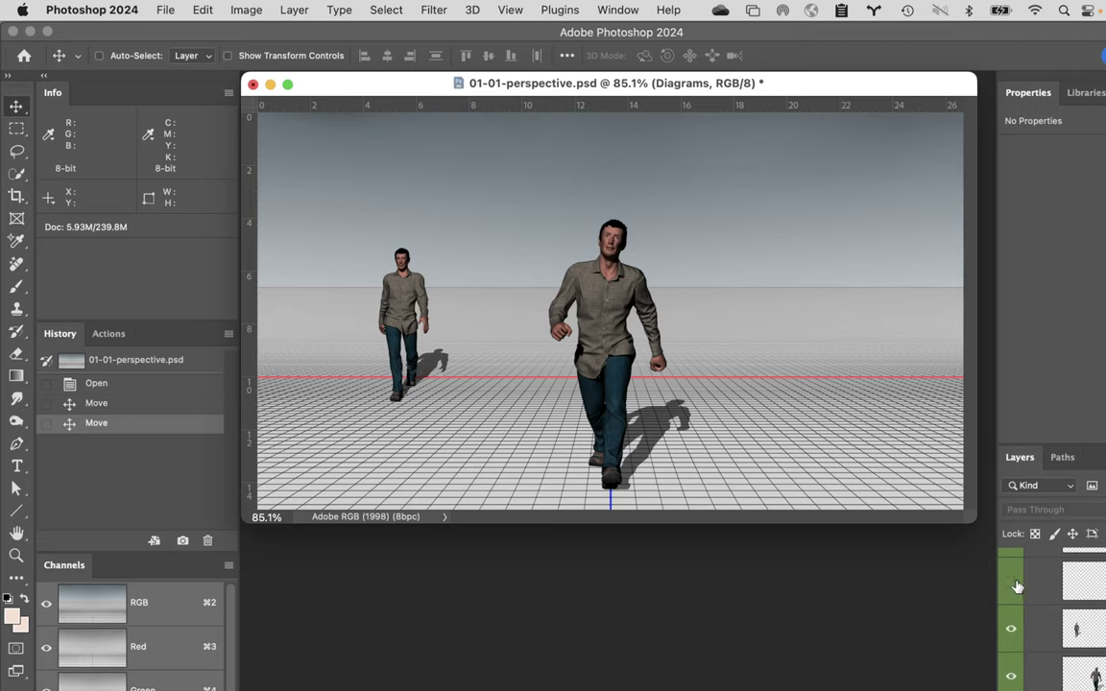
{"action": "key", "text": "super+v"}
{"action": "scroll", "coordinate": [1028, 600], "scroll_direction": "up", "scroll_amount": 1}
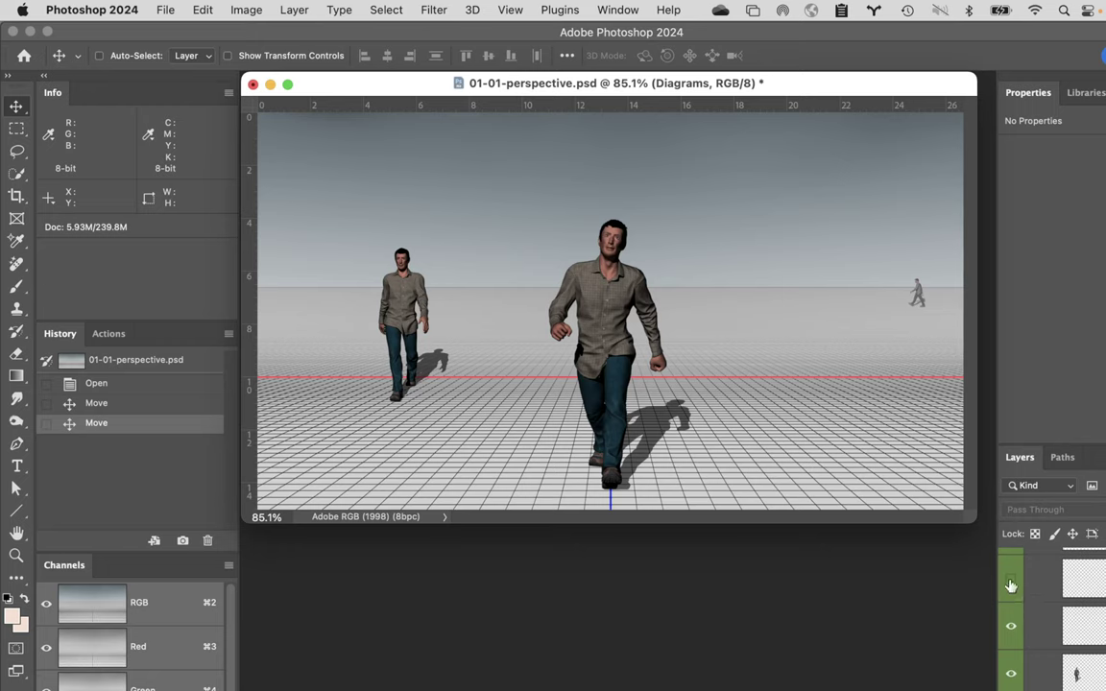
- Show the three crouching-man layers in the People group: the foreground, mid-distance and far-distance figures
{"action": "left_click", "coordinate": [1011, 585]}
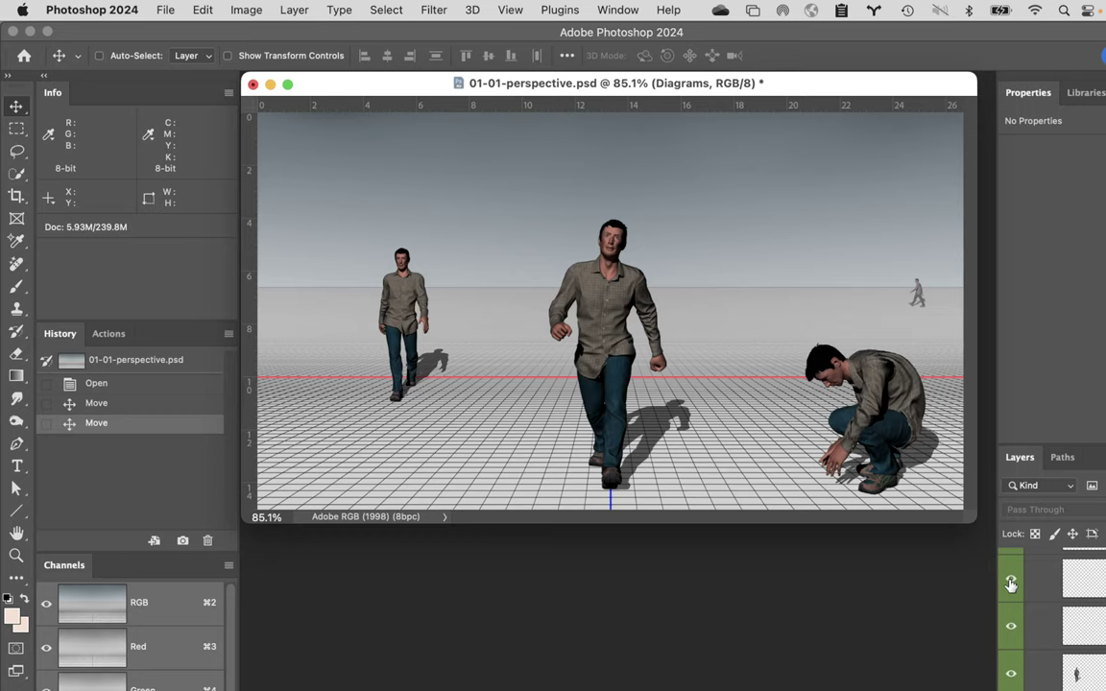
{"action": "left_click_drag", "start_coordinate": [1010, 582], "coordinate": [1011, 629]}
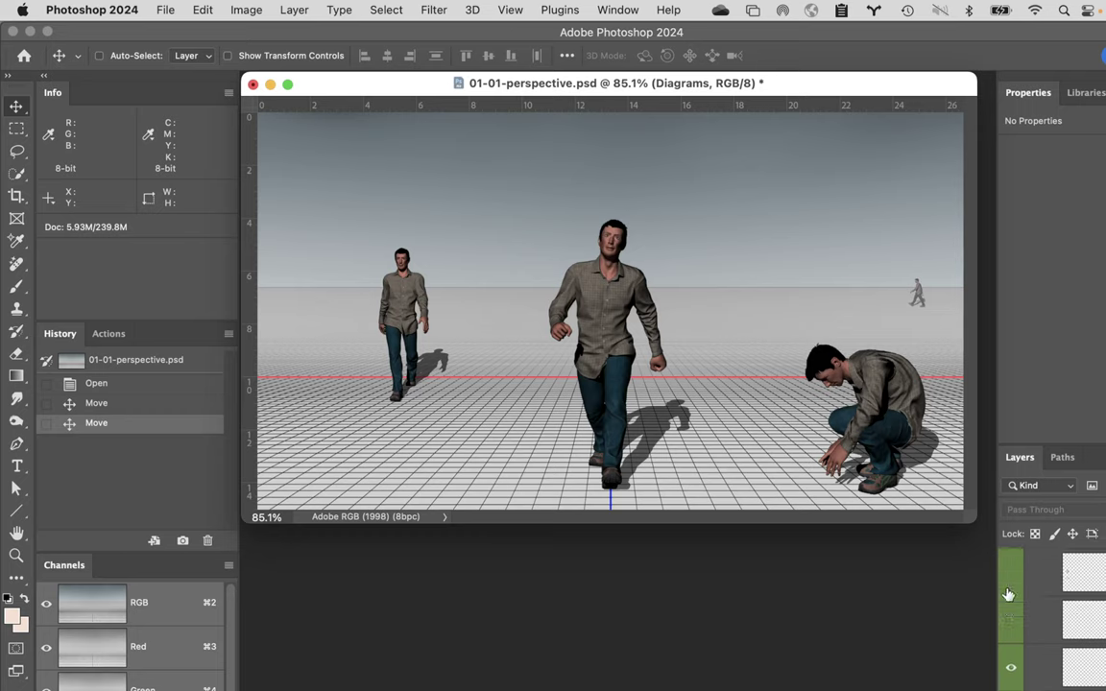
{"action": "left_click", "coordinate": [1010, 627]}
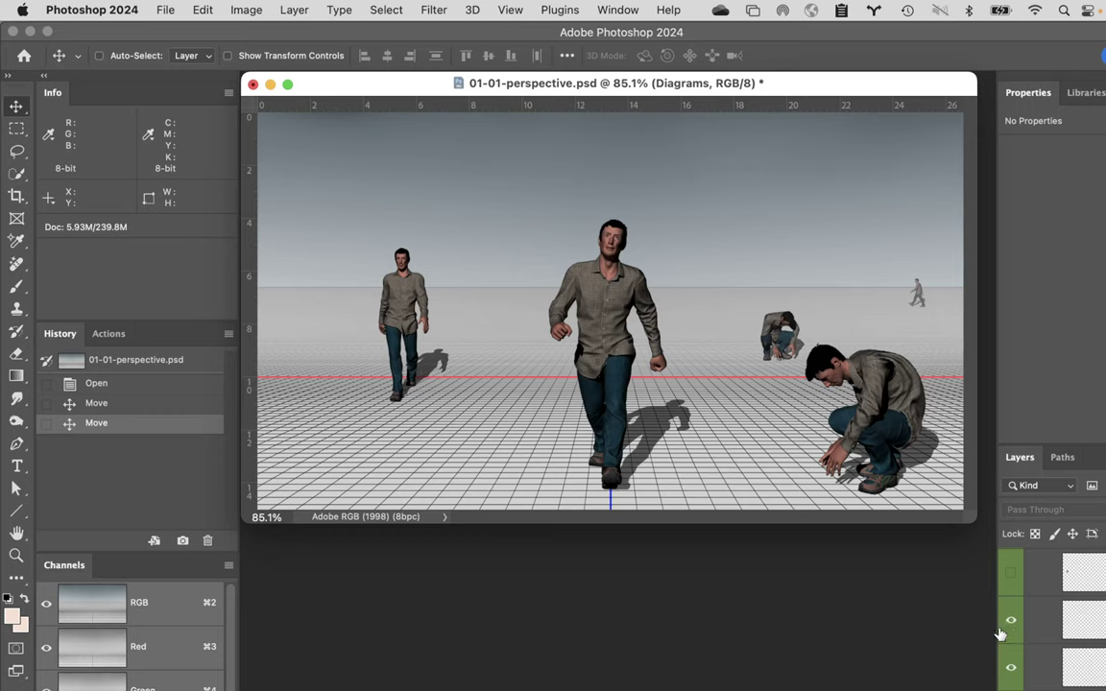
{"action": "left_click", "coordinate": [1011, 574]}
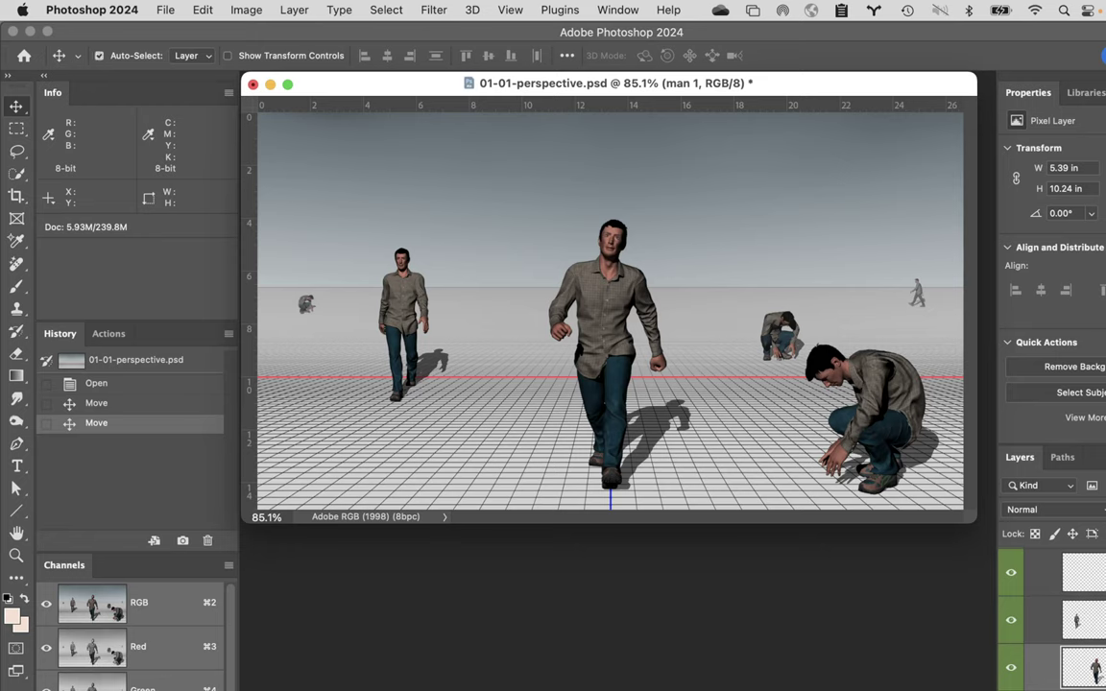
- Scale man 1 to 15.22% around a reference point on the horizon at X 1488.68 px, Y 475.71 px, and undo the transform
{"action": "key", "text": "super+t"}
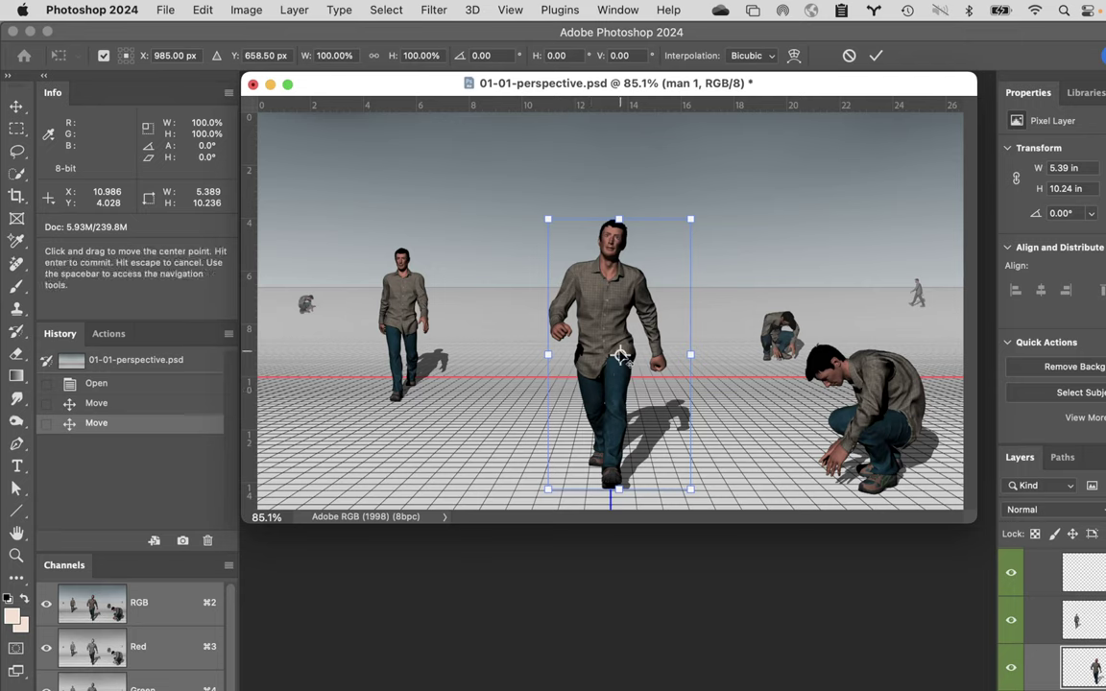
{"action": "left_click_drag", "start_coordinate": [619, 355], "coordinate": [804, 288]}
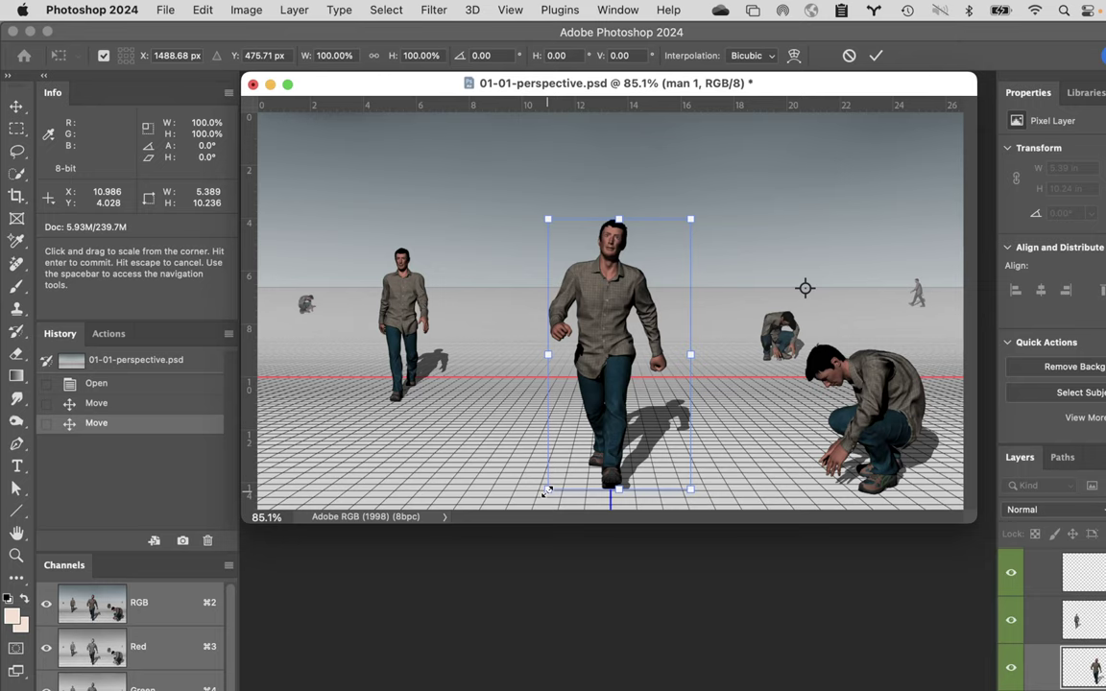
{"action": "left_click_drag", "start_coordinate": [547, 491], "coordinate": [780, 341]}
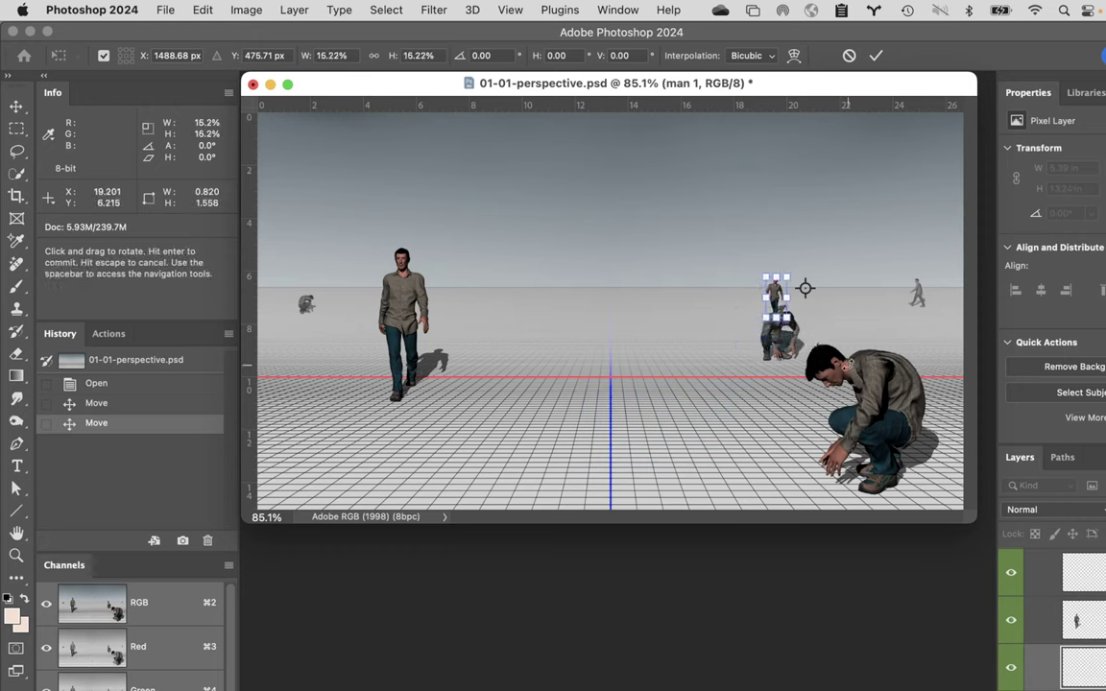
{"action": "left_click", "coordinate": [875, 54]}
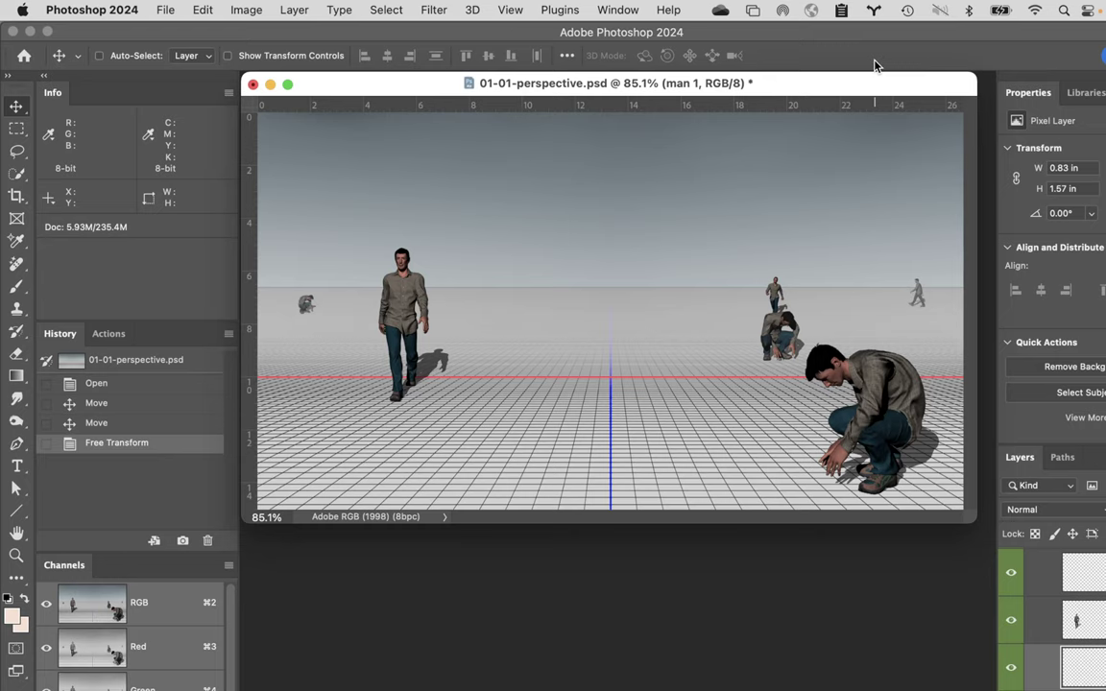
{"action": "key", "text": "super+z"}
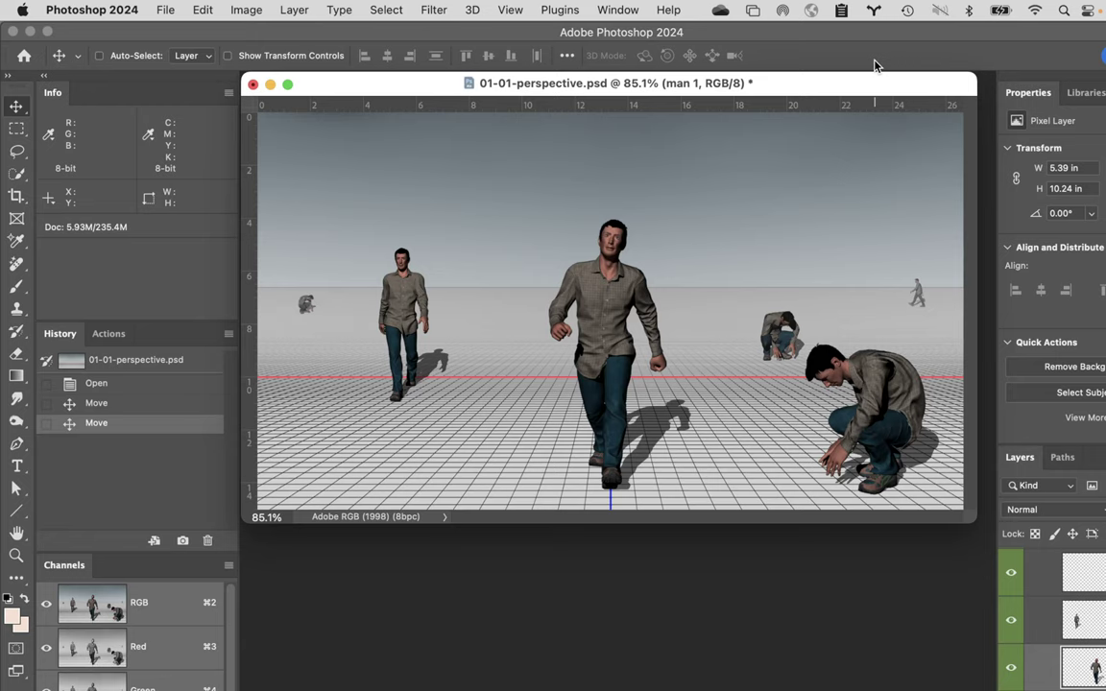
- Scale man 1 to 22.98% around a reference point on the horizon at X 489.18 px, Y 470.62 px, and undo the transform
{"action": "key", "text": "super+t"}
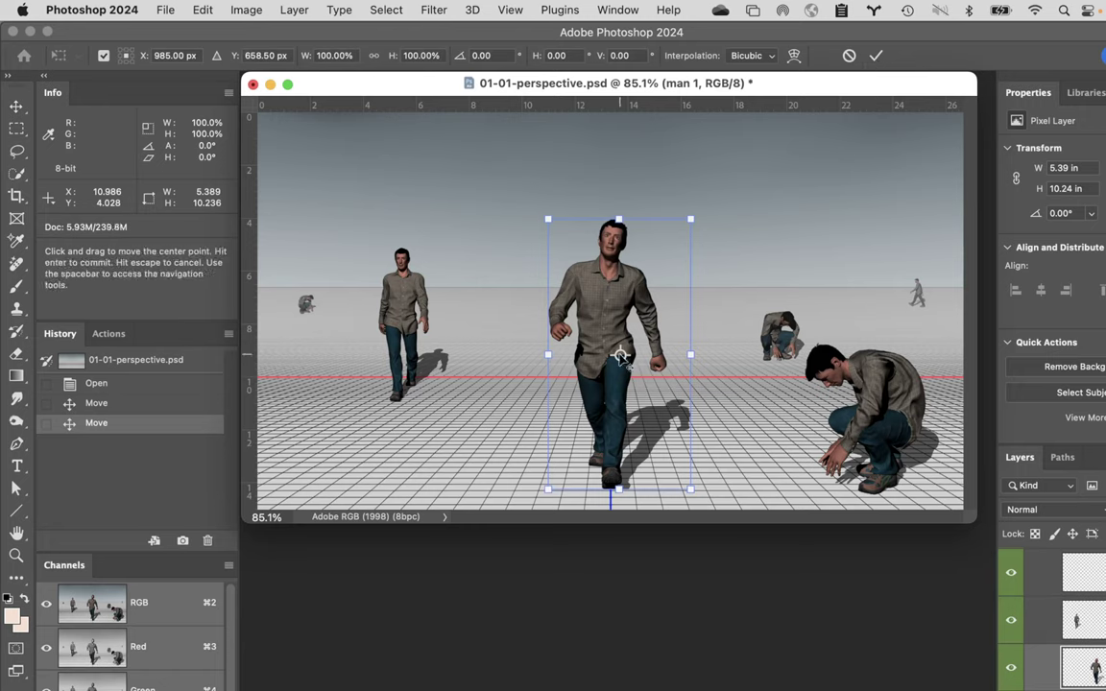
{"action": "left_click_drag", "start_coordinate": [620, 354], "coordinate": [438, 285]}
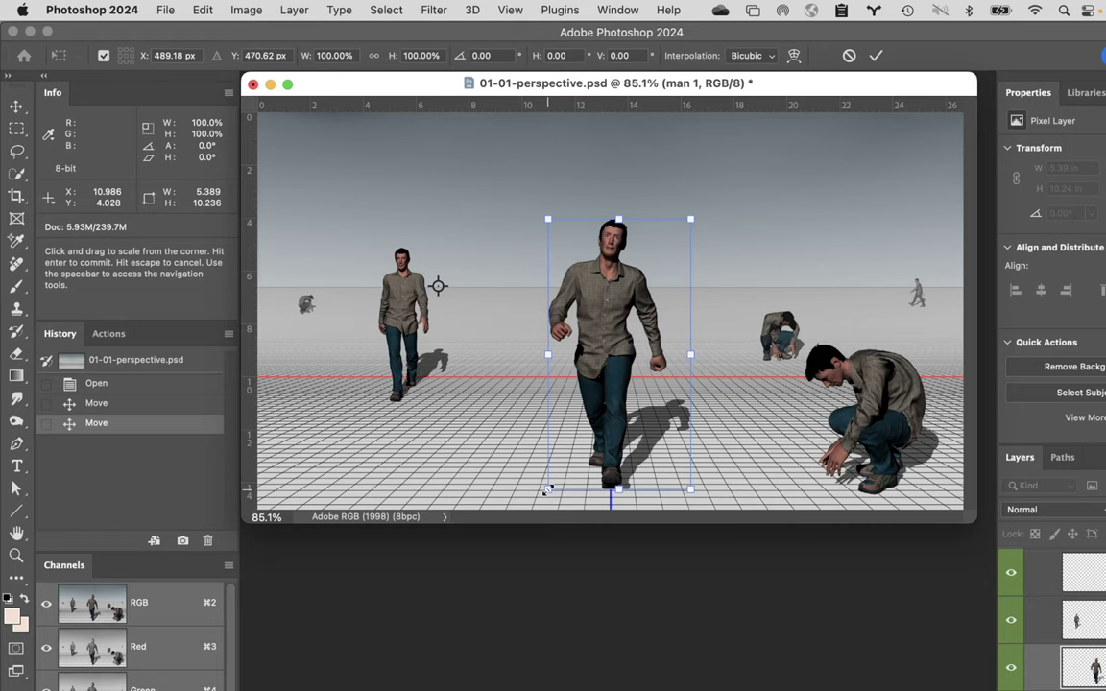
{"action": "left_click_drag", "start_coordinate": [547, 490], "coordinate": [606, 255]}
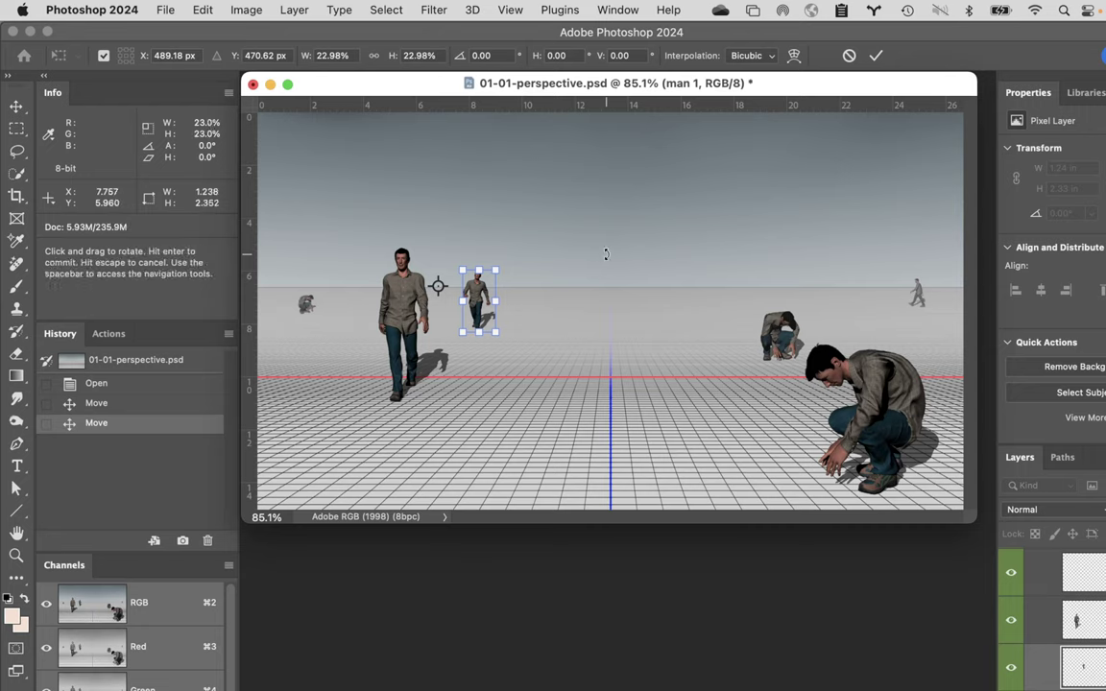
{"action": "left_click", "coordinate": [876, 58]}
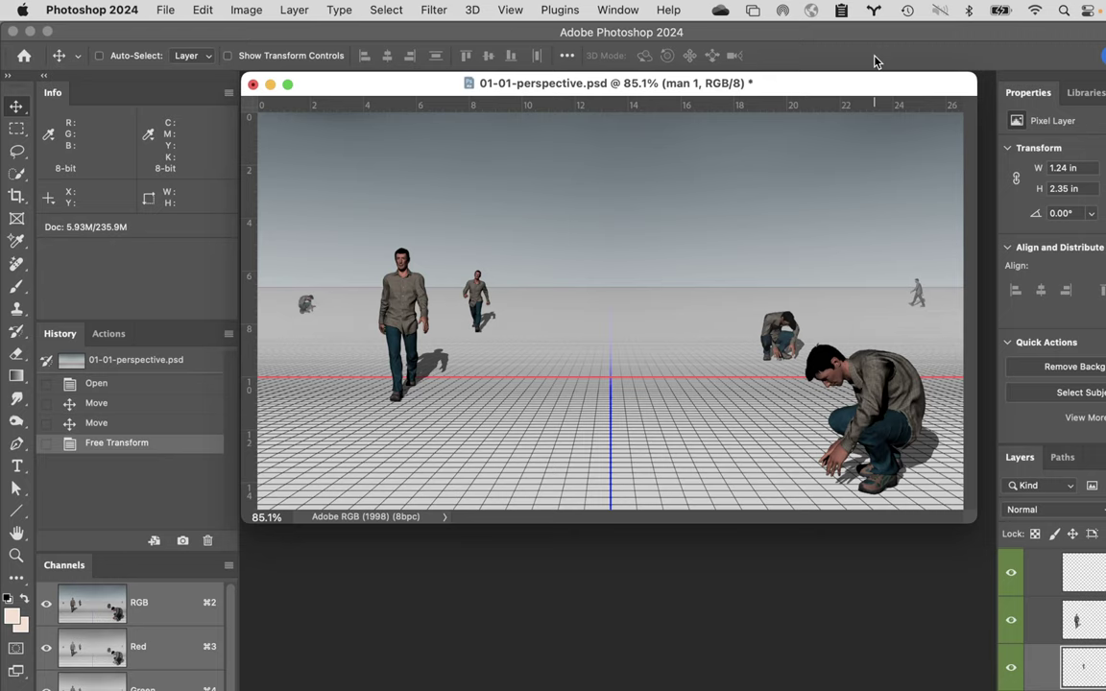
{"action": "key", "text": "super"}
{"action": "key", "text": "super+z"}
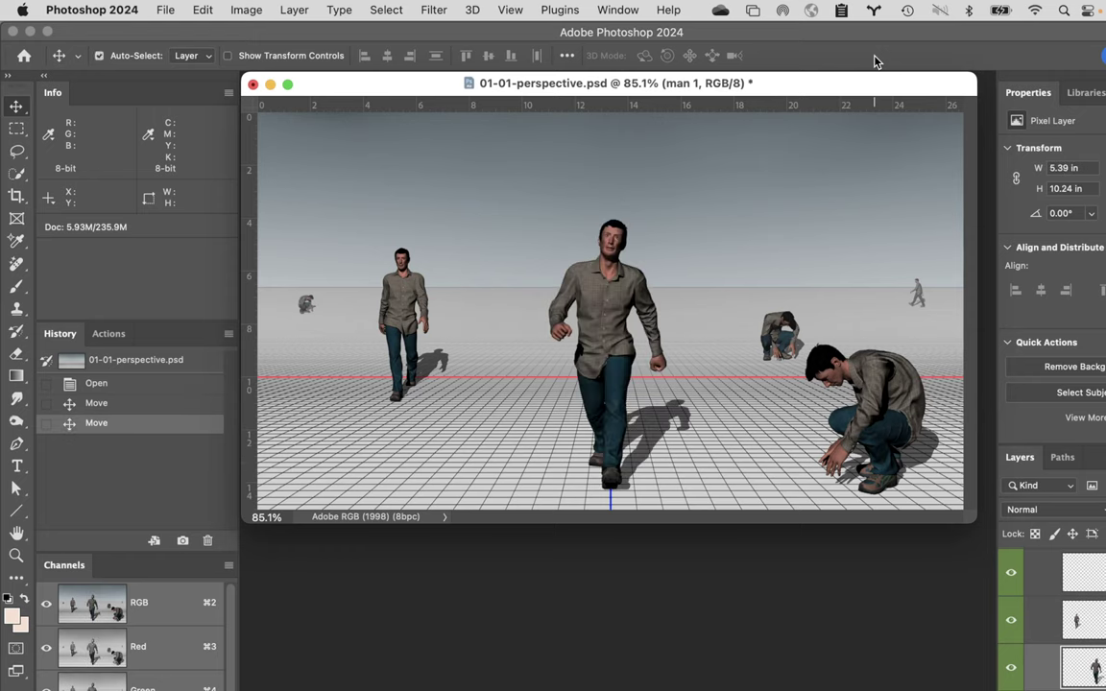
{"action": "key", "text": "super+t"}
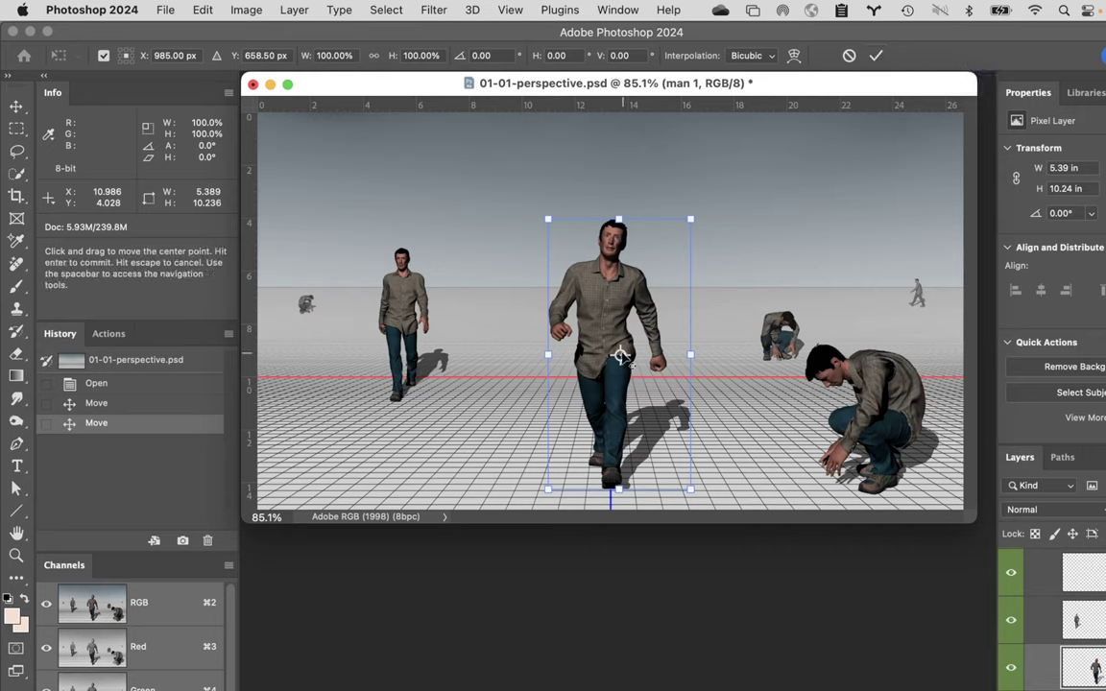
{"action": "left_click_drag", "start_coordinate": [620, 355], "coordinate": [452, 289]}
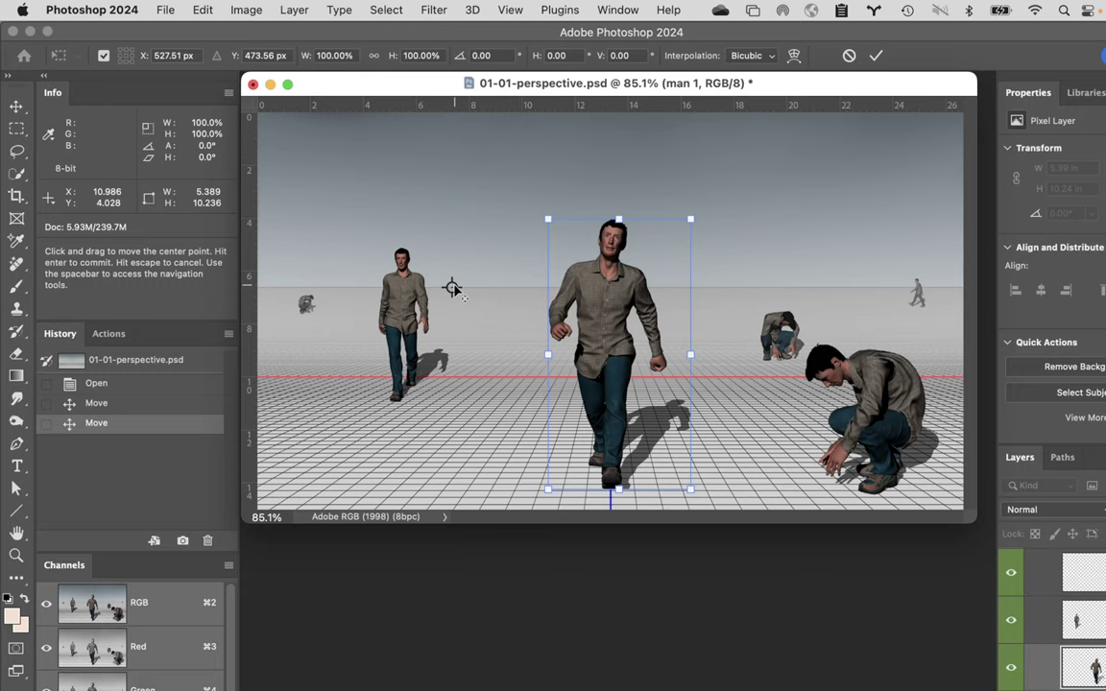
{"action": "left_click", "coordinate": [849, 55]}
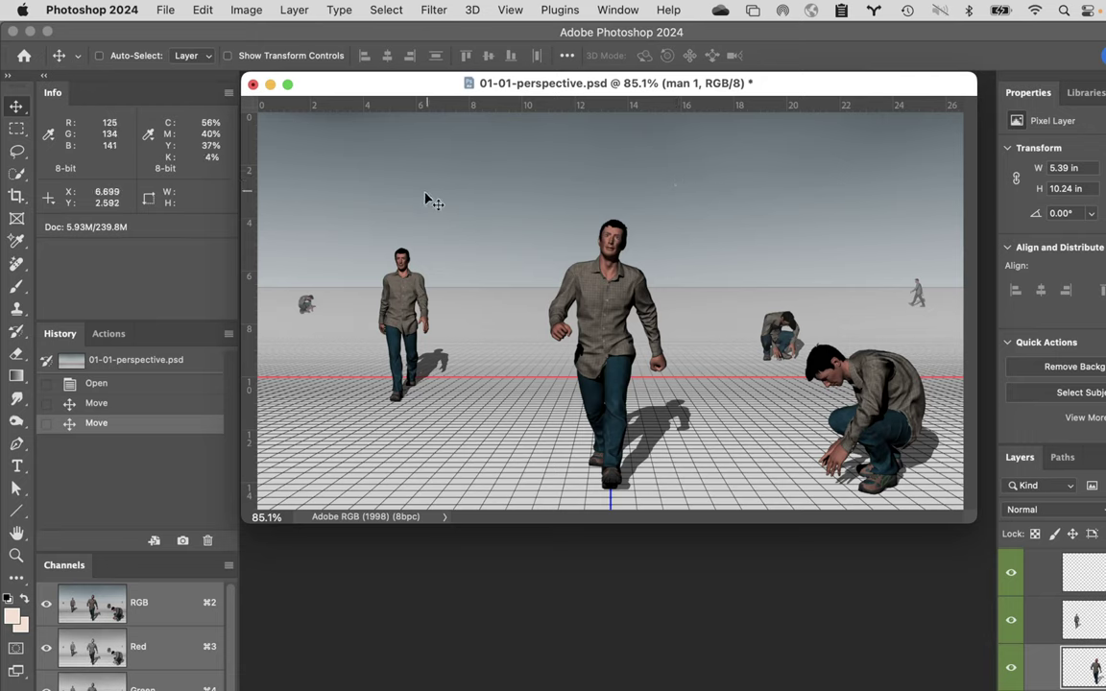
- Start a Free Transform on man 1 with its reference point at X 946.58 px, Y 472.13 px, and place a horizontal guide along the horizon
{"action": "key", "text": "super+t"}
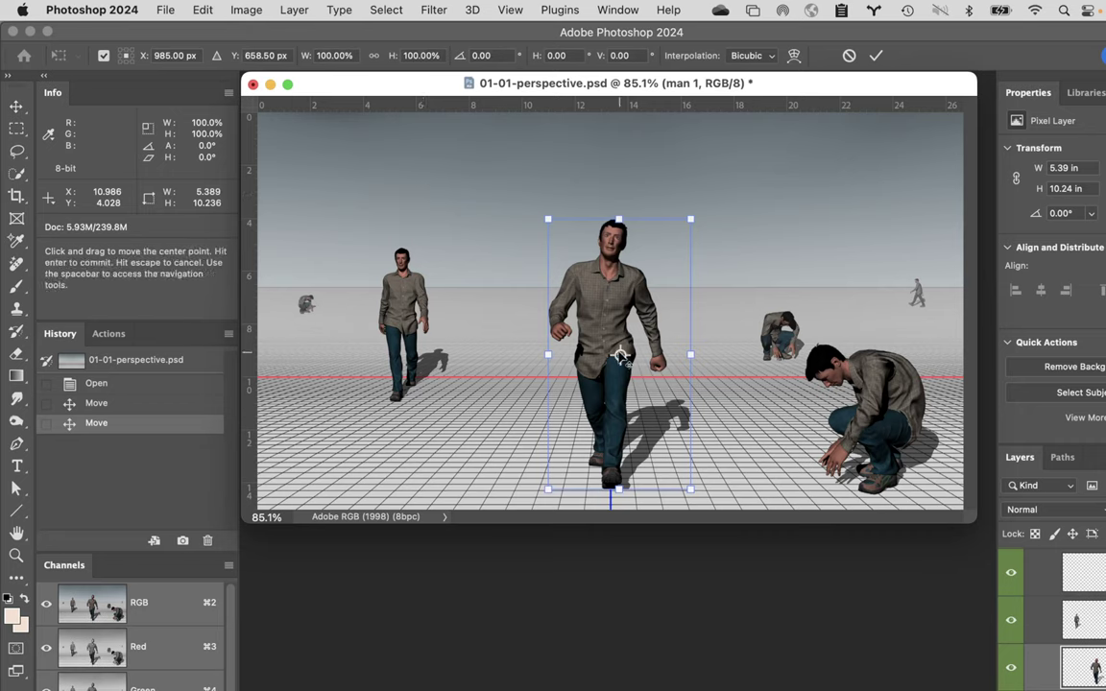
{"action": "left_click_drag", "start_coordinate": [620, 356], "coordinate": [606, 286]}
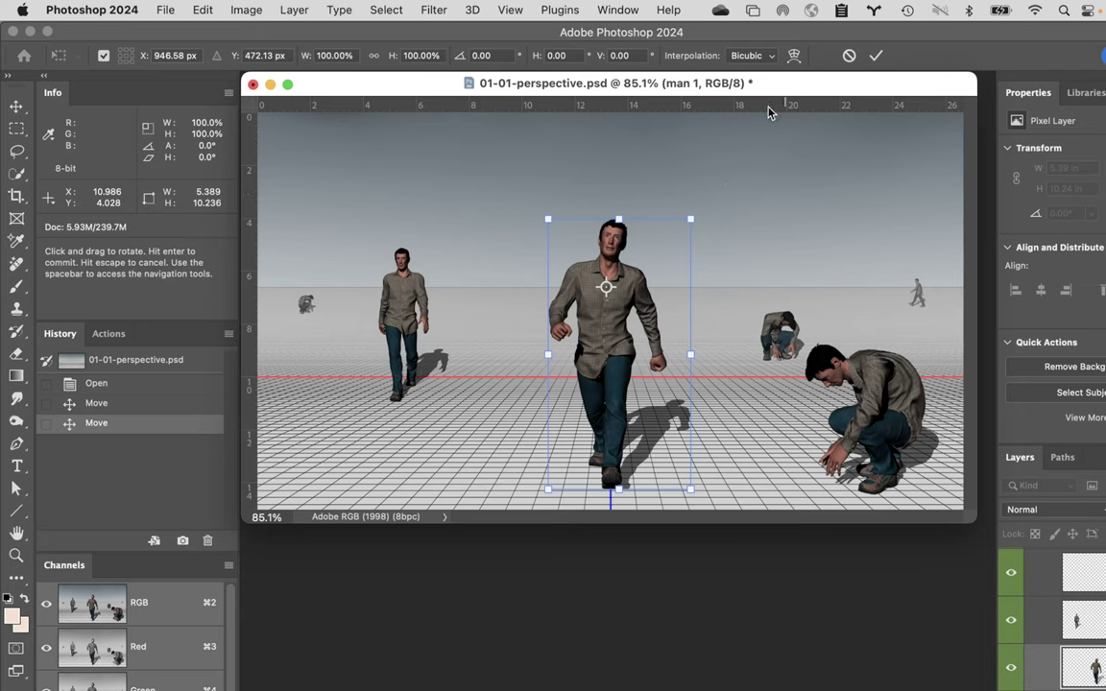
{"action": "left_click", "coordinate": [508, 10]}
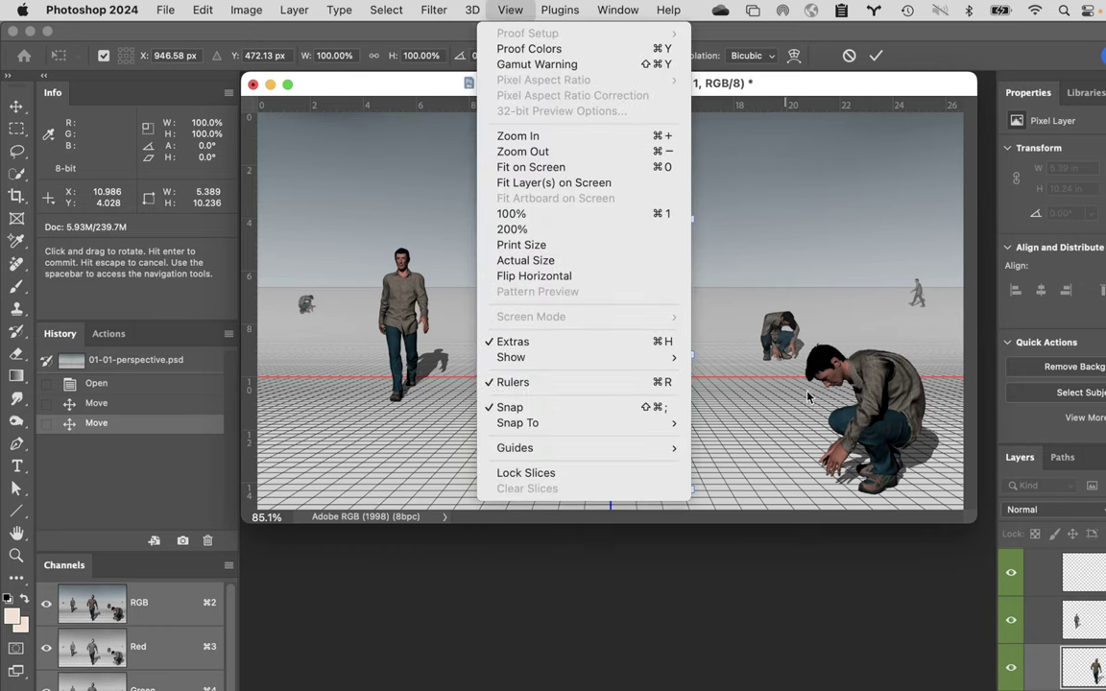
{"action": "left_click", "coordinate": [785, 582]}
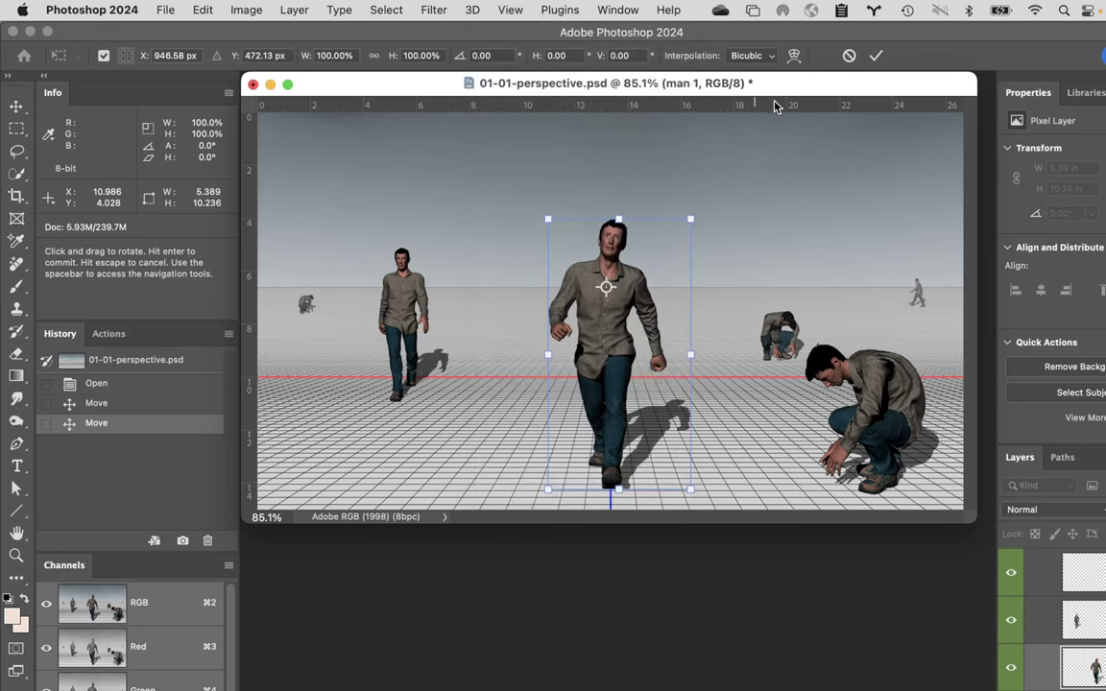
{"action": "left_click_drag", "start_coordinate": [776, 105], "coordinate": [769, 283]}
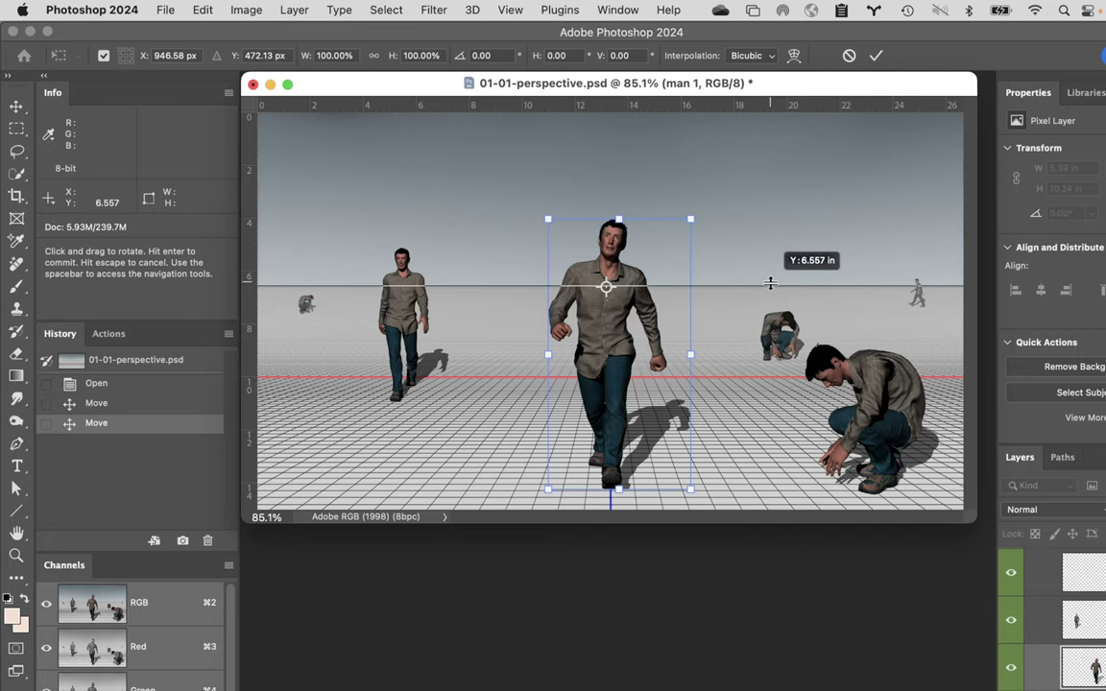
{"action": "left_click_drag", "start_coordinate": [770, 284], "coordinate": [770, 284]}
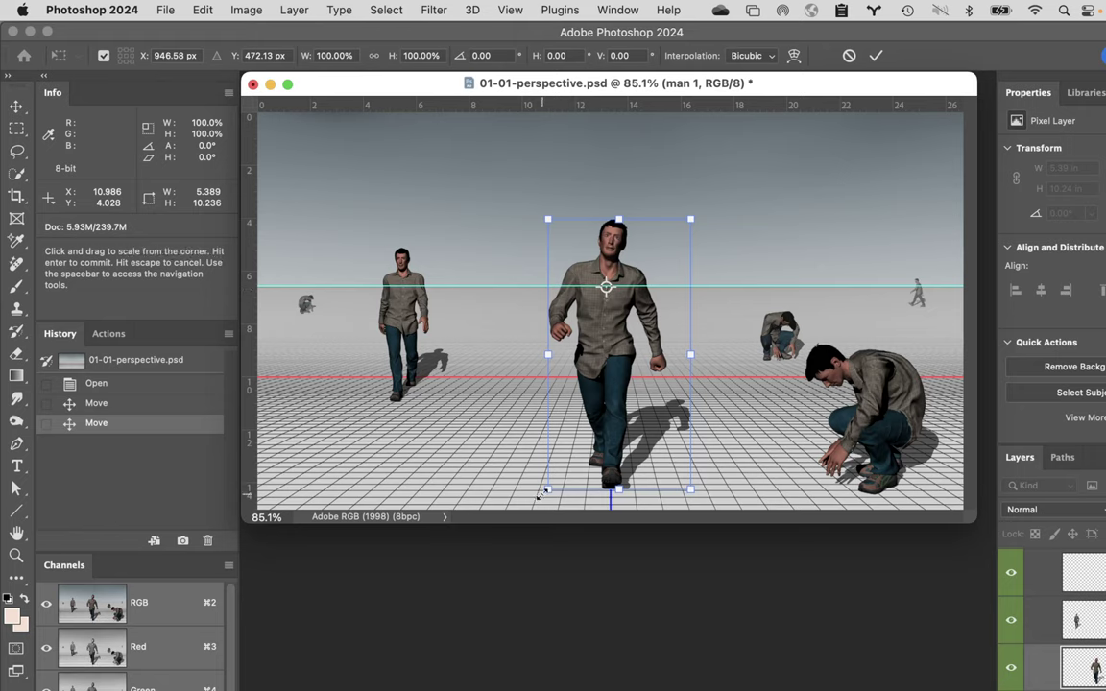
- Scale man 1 around the horizon reference point down to 30.98% and up to 200.68%, and cancel the transform
{"action": "left_click_drag", "start_coordinate": [544, 493], "coordinate": [609, 360]}
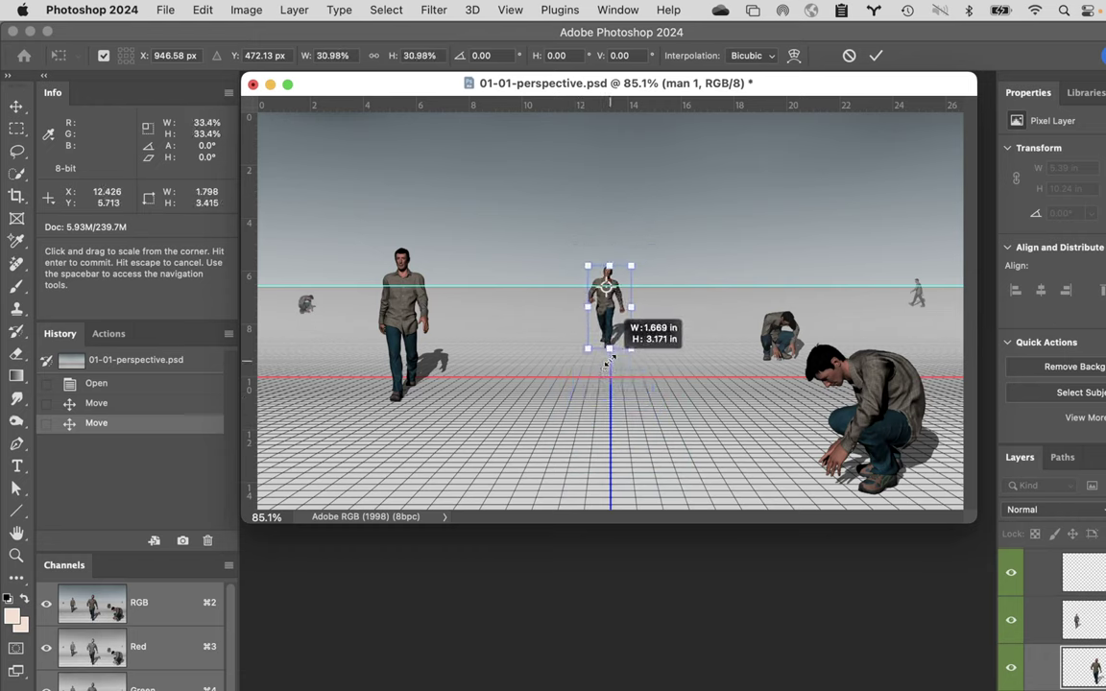
{"action": "left_click_drag", "start_coordinate": [609, 360], "coordinate": [398, 676]}
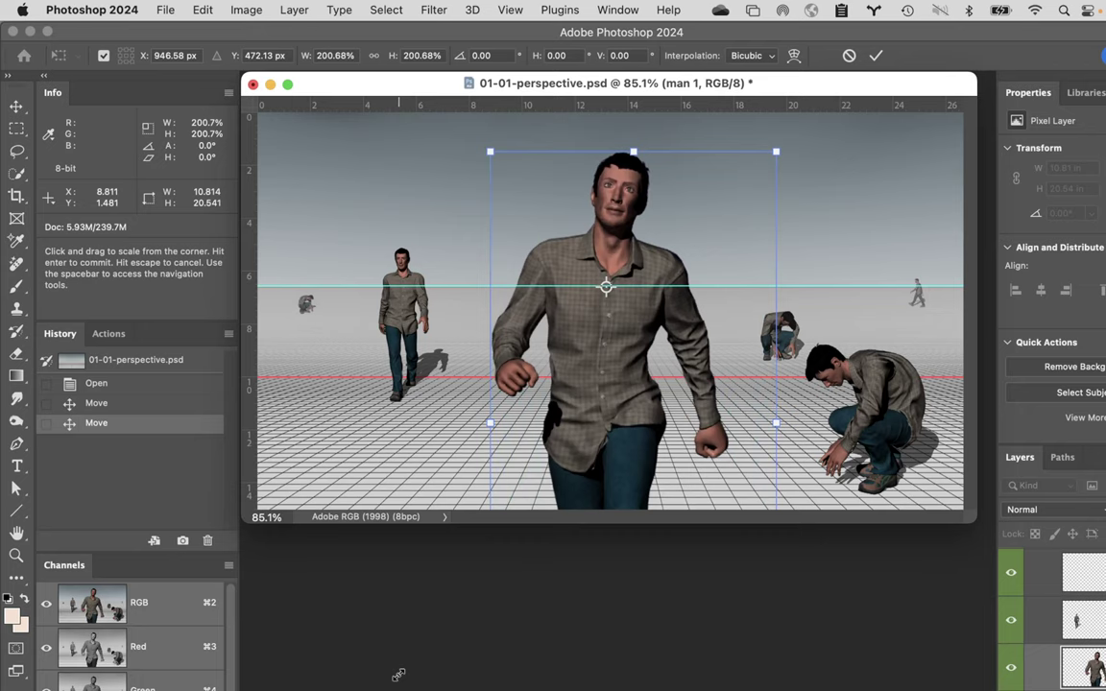
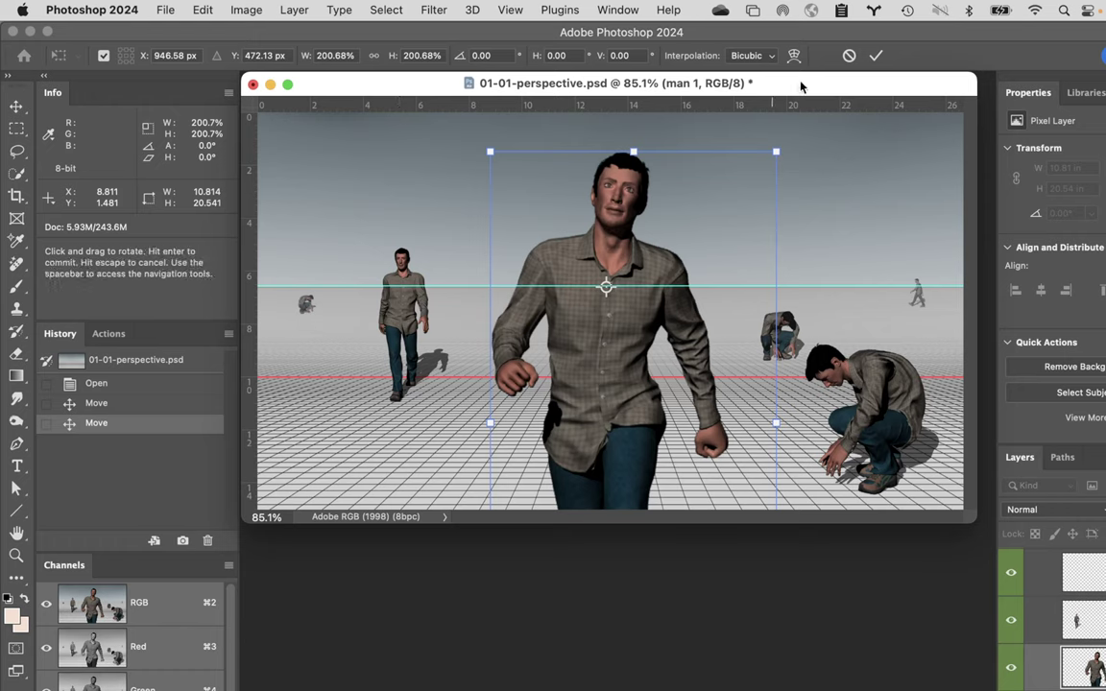
{"action": "left_click", "coordinate": [848, 56]}
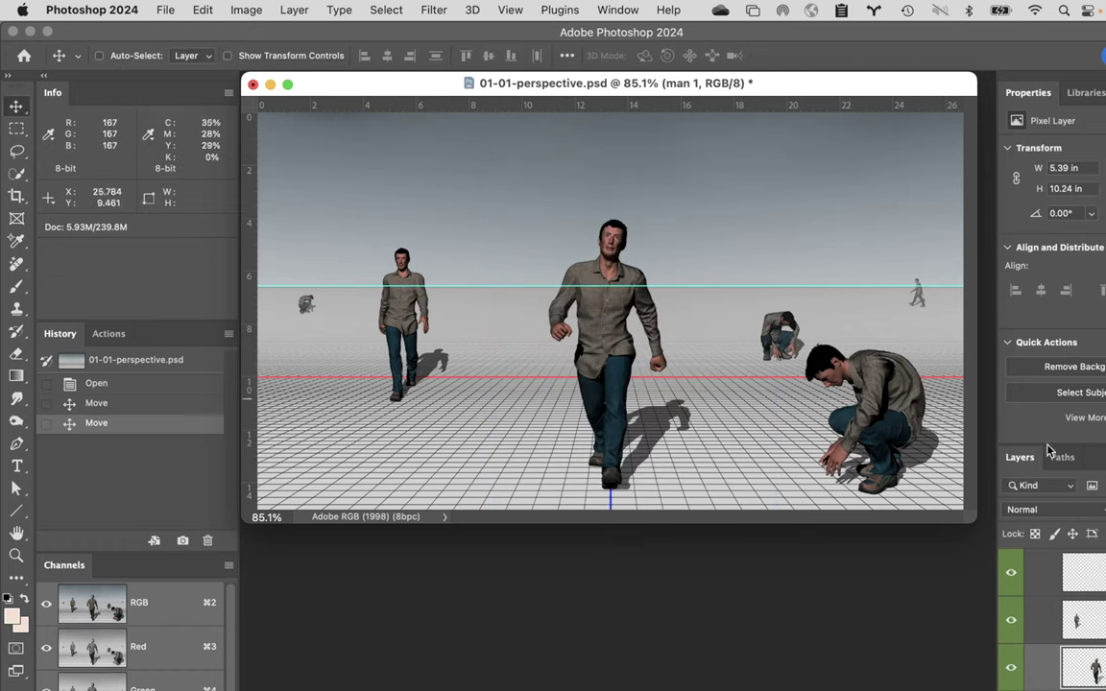
- Show the foreground woman layer in the People group and remove the horizon guide
{"action": "scroll", "coordinate": [1051, 614], "scroll_direction": "up", "scroll_amount": 3}
{"action": "scroll", "coordinate": [1066, 615], "scroll_direction": "down", "scroll_amount": 3}
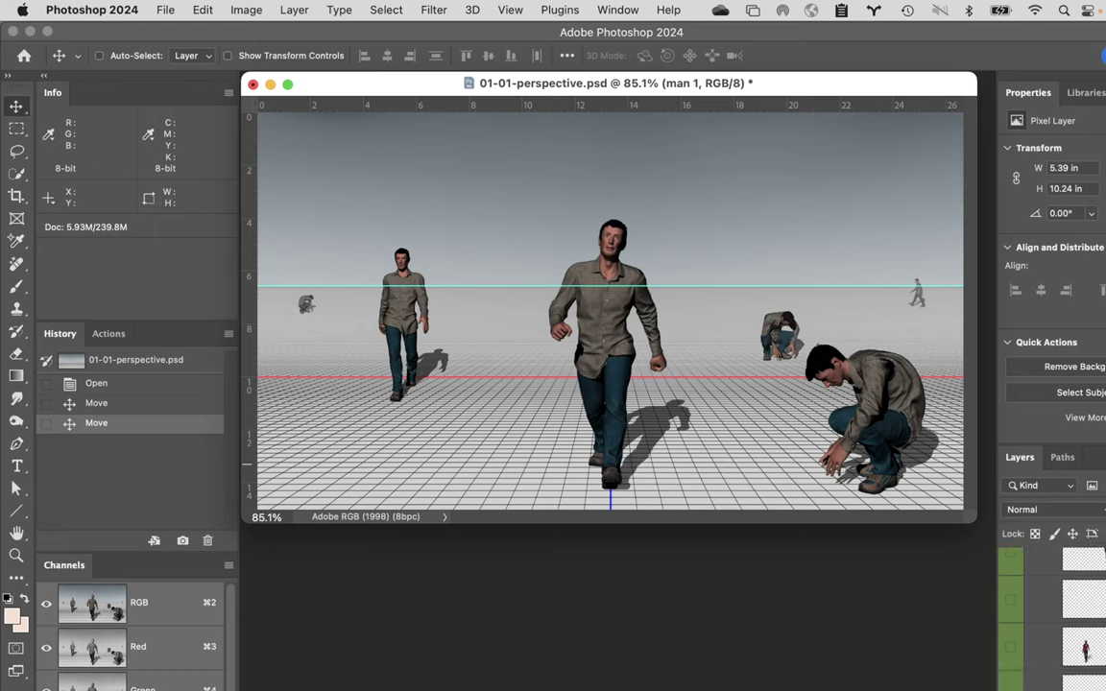
{"action": "left_click", "coordinate": [1009, 652]}
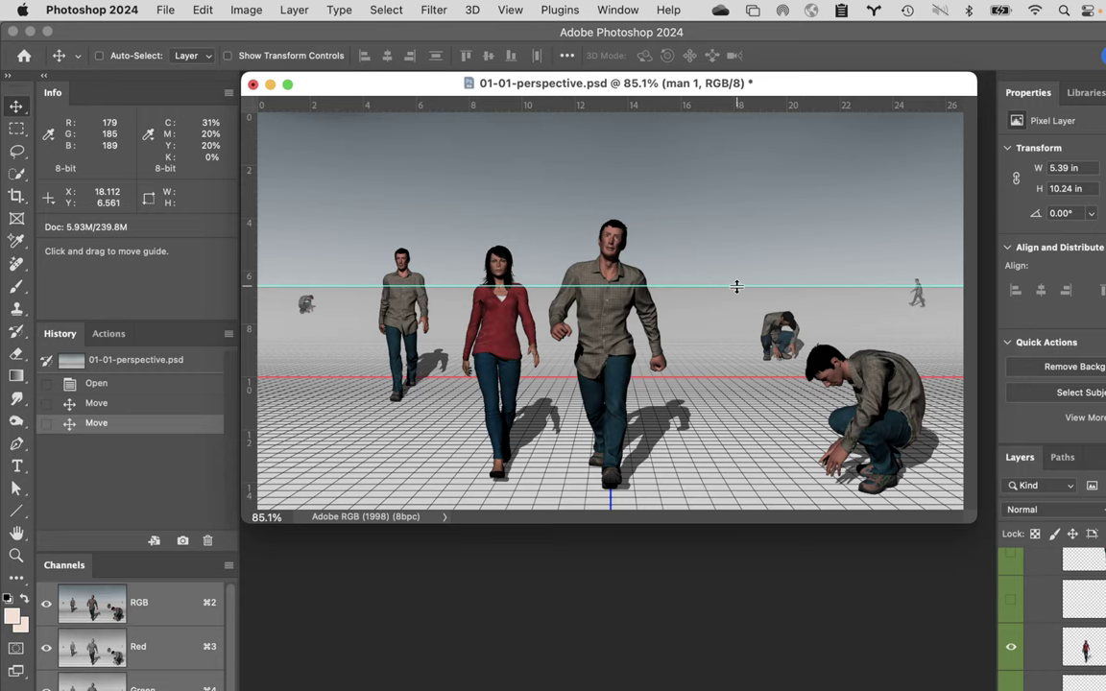
{"action": "left_click_drag", "start_coordinate": [736, 286], "coordinate": [771, 32]}
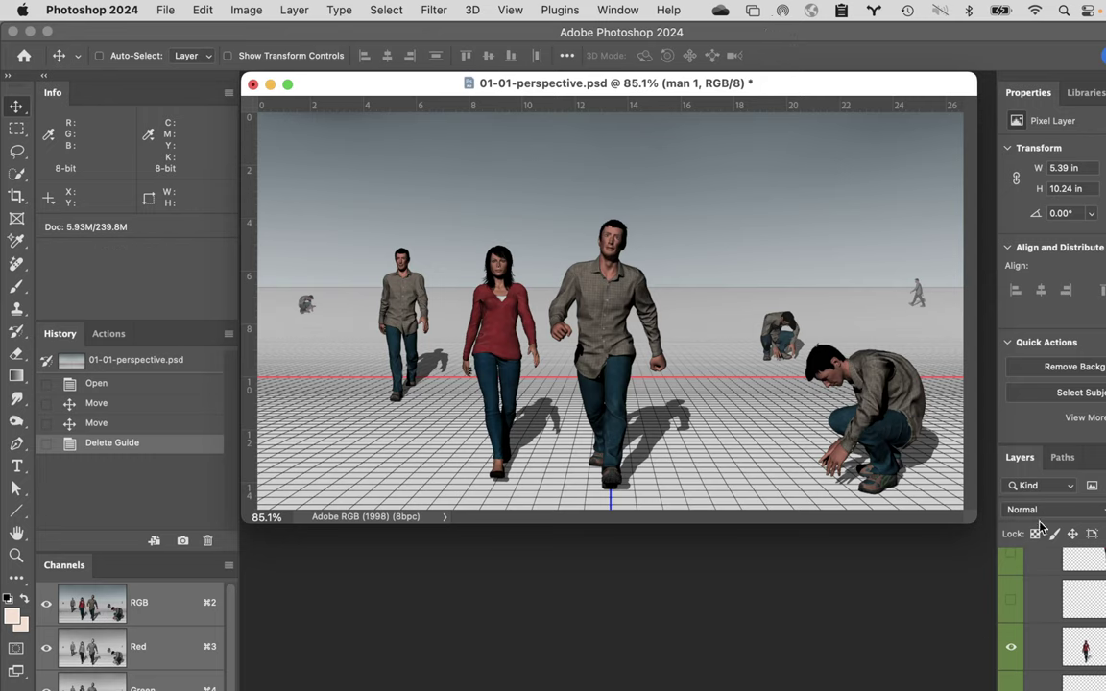
- Show the distant walking woman and the woman standing on the white box
{"action": "left_click", "coordinate": [1009, 599]}
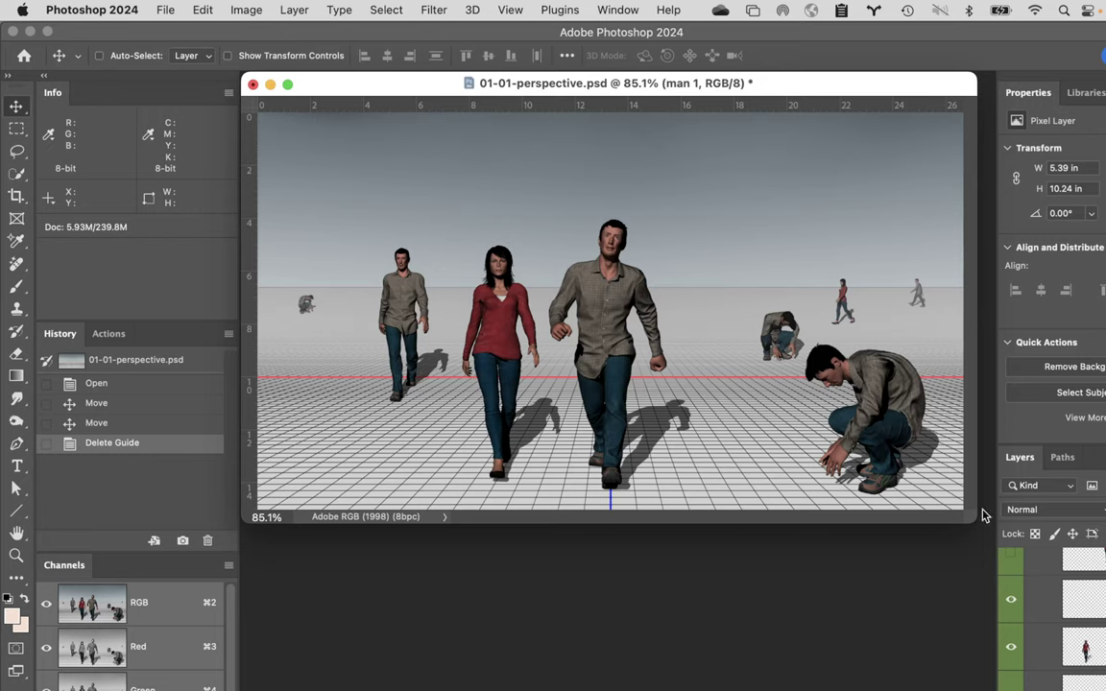
{"action": "scroll", "coordinate": [1051, 614], "scroll_direction": "up", "scroll_amount": 2}
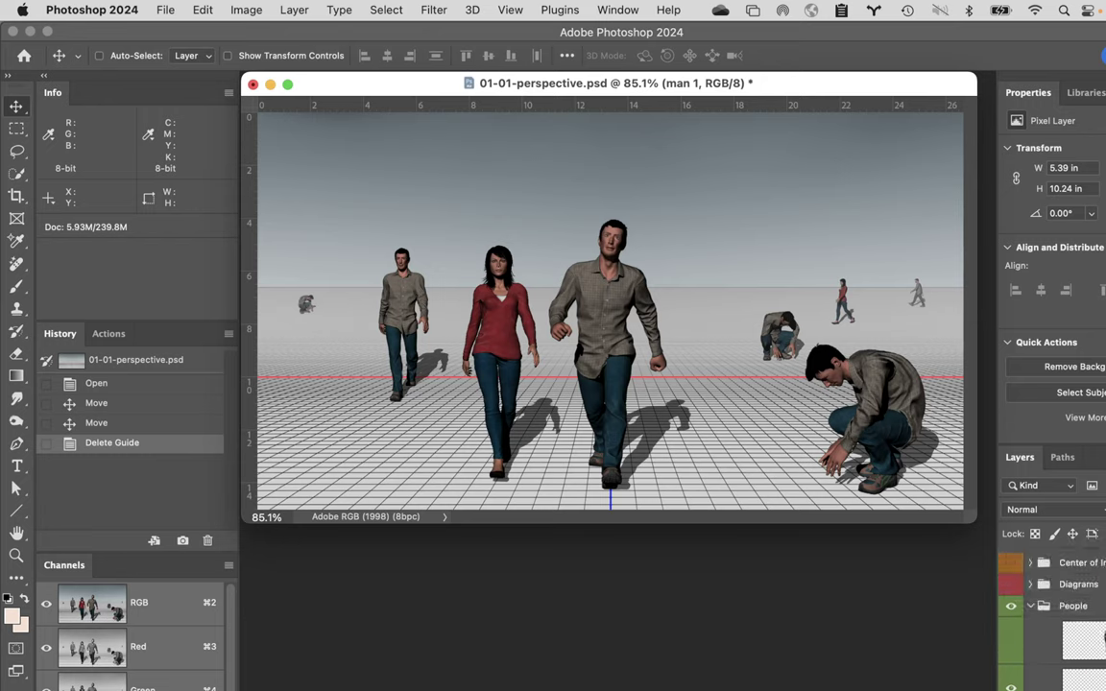
{"action": "left_click", "coordinate": [1010, 643]}
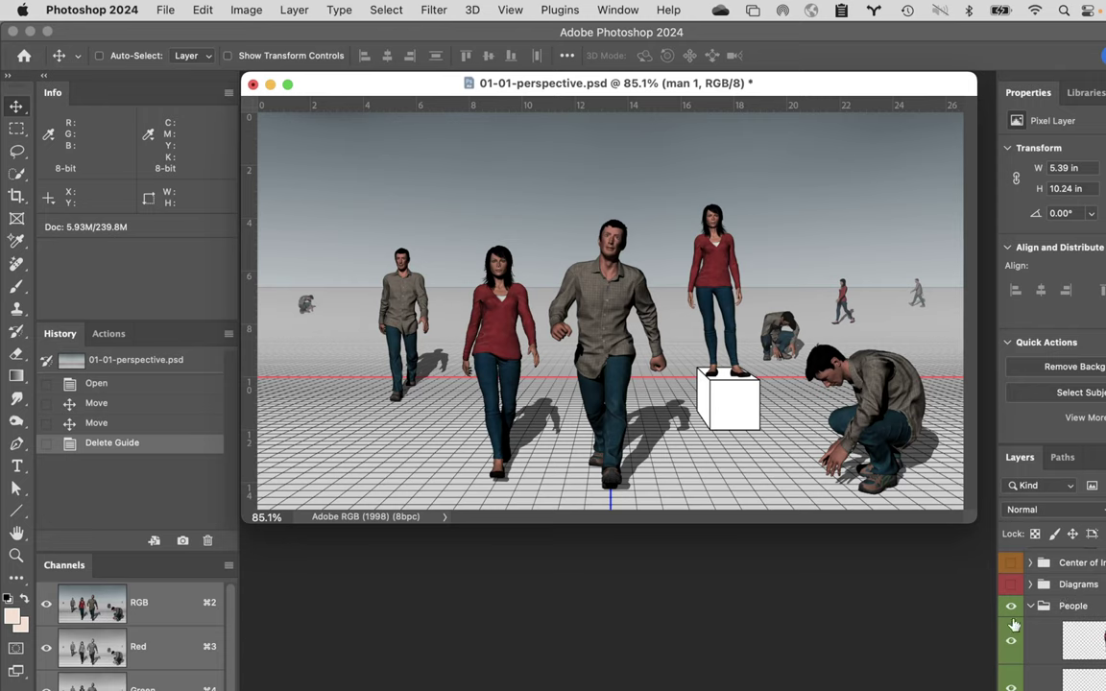
- Hide and collapse the People group, and show and expand the Samples group
{"action": "left_click", "coordinate": [1011, 606]}
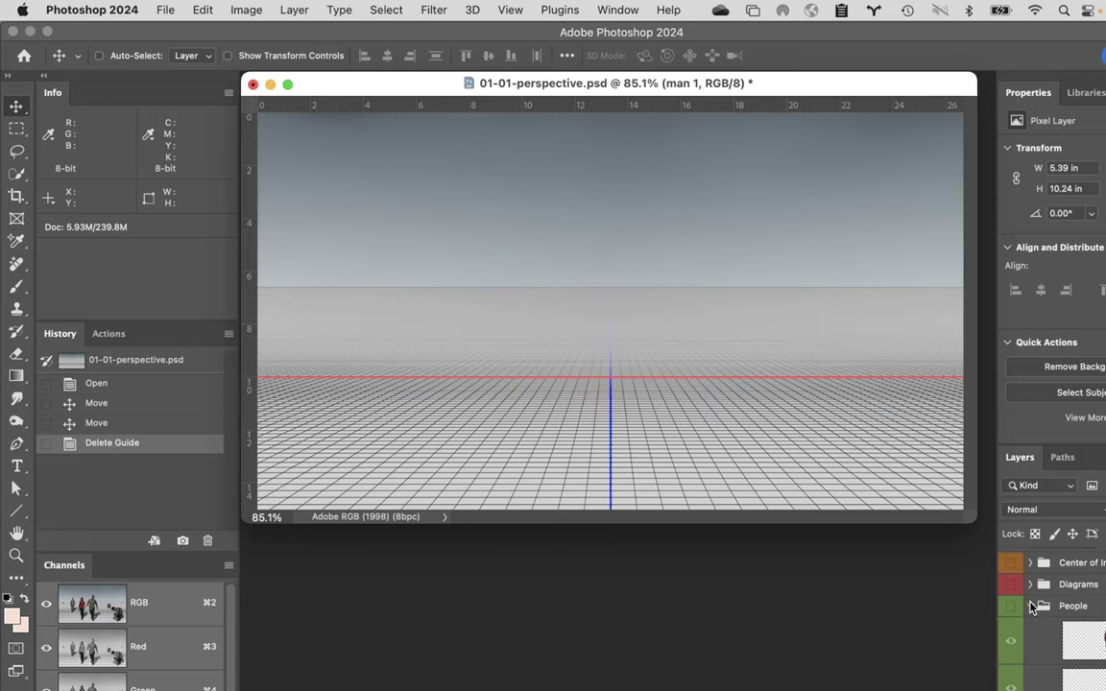
{"action": "left_click", "coordinate": [1031, 606]}
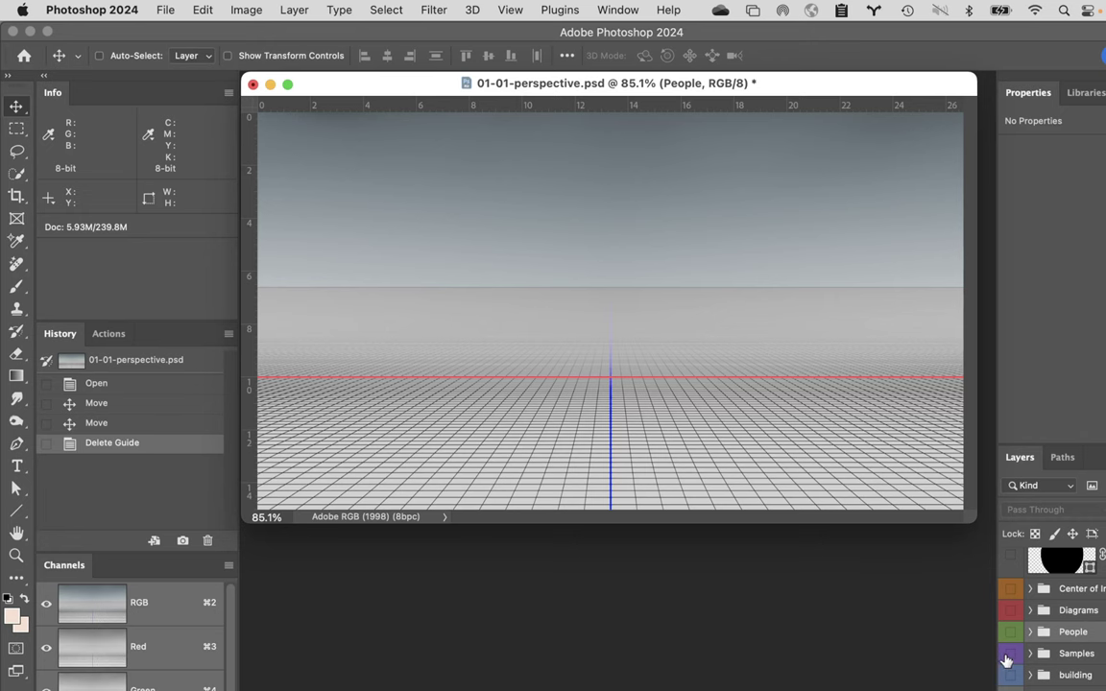
{"action": "left_click", "coordinate": [1010, 655]}
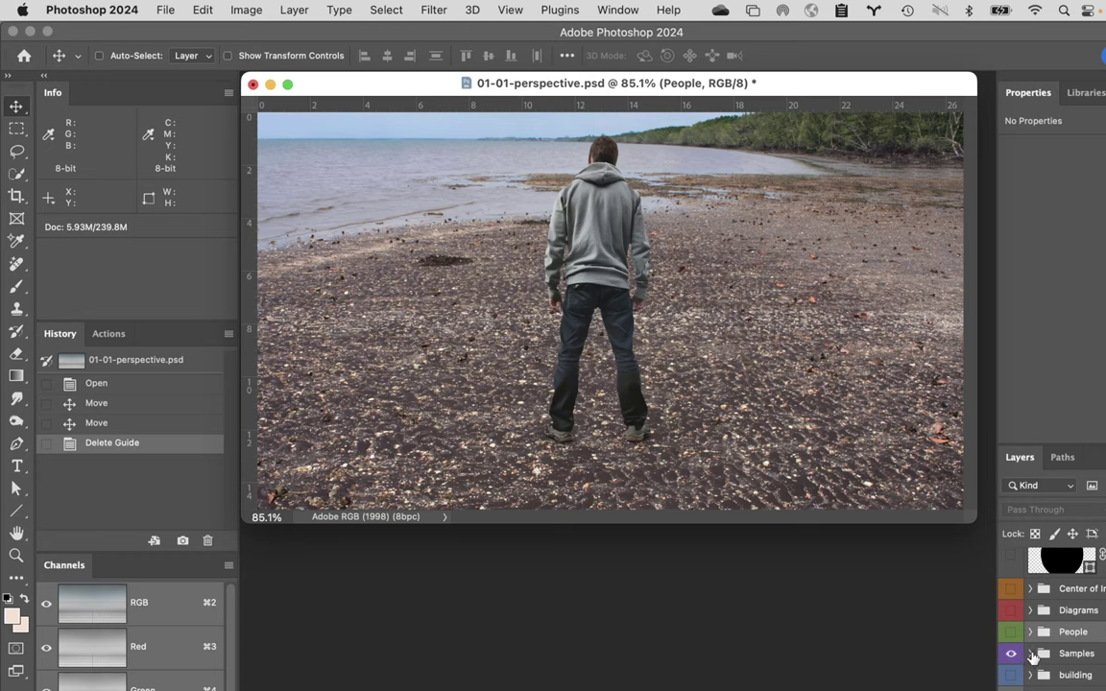
{"action": "left_click", "coordinate": [1031, 654]}
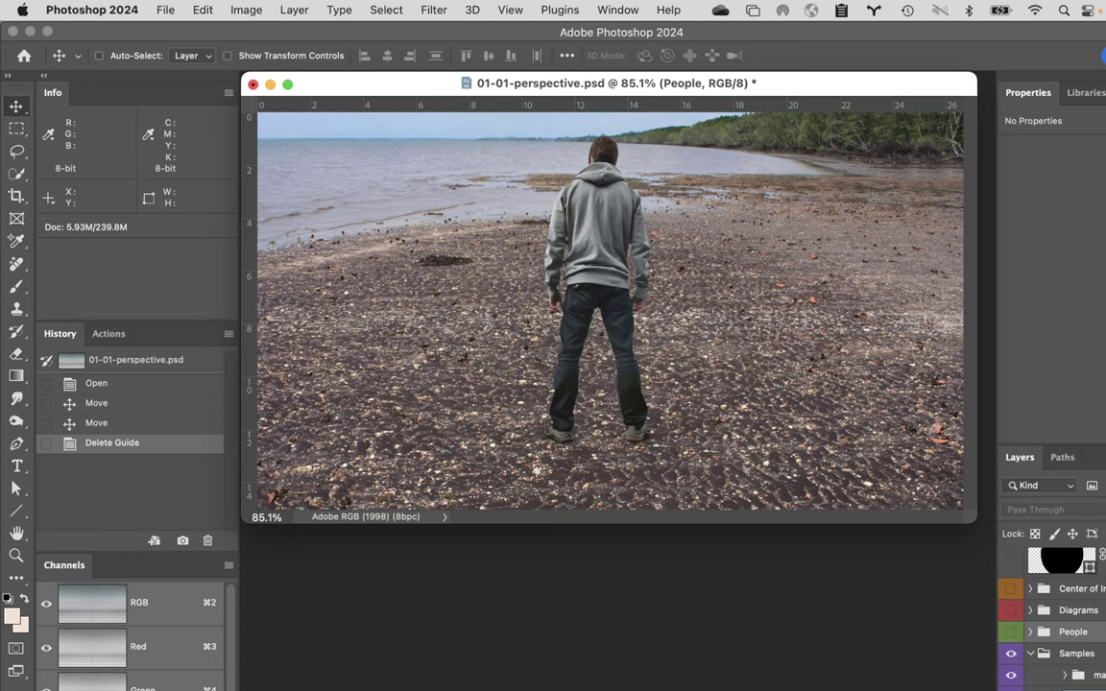
- Disable the mask on the man layer to view his original lakeside photo, and enable the mask again
{"action": "scroll", "coordinate": [1051, 615], "scroll_direction": "down", "scroll_amount": 1}
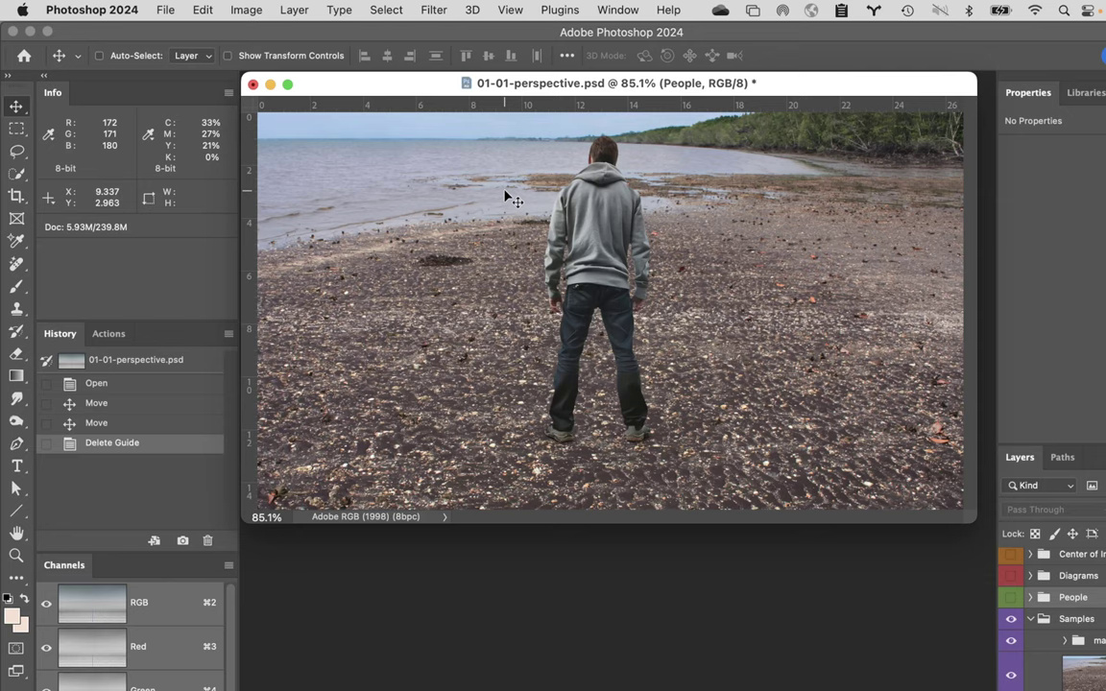
{"action": "left_click", "coordinate": [1063, 640]}
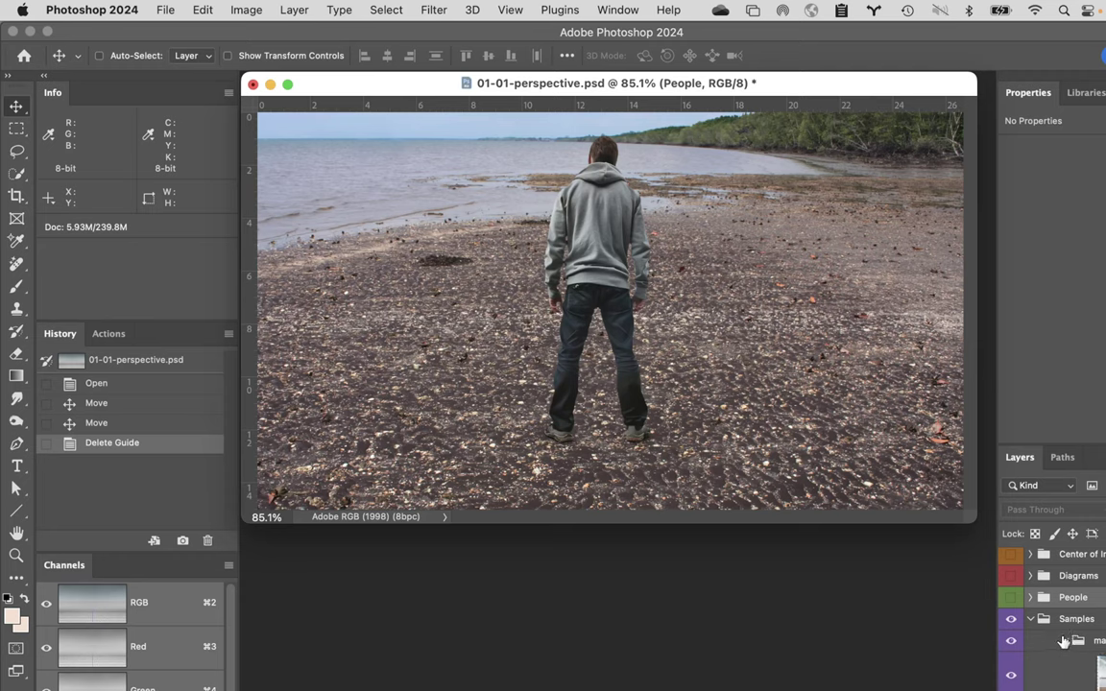
{"action": "left_click", "coordinate": [1076, 674]}
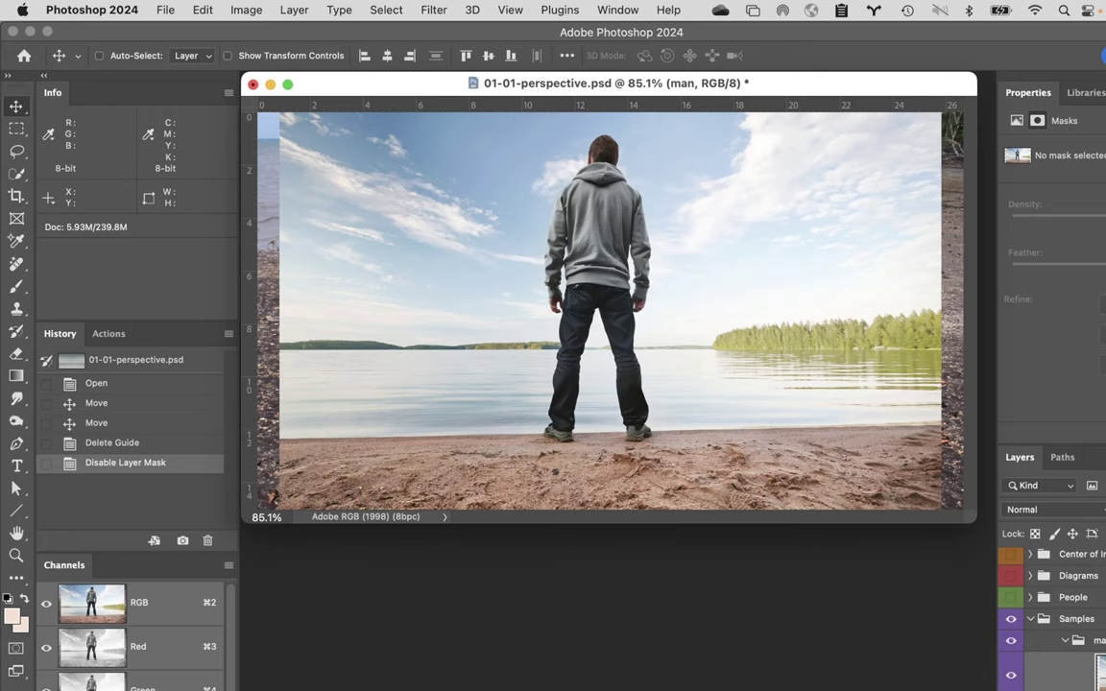
{"action": "left_click", "coordinate": [1101, 669], "text": "shift"}
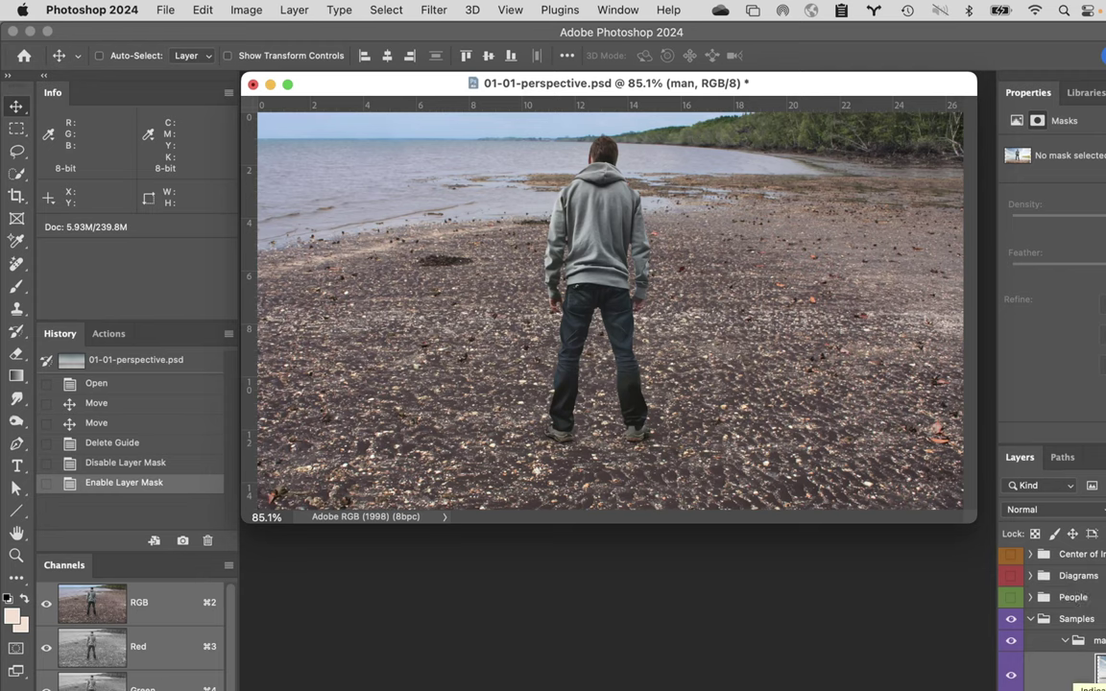
- Move the beach layer down until its horizon sits at the man's knee height, comparing before and after with undo and redo
{"action": "scroll", "coordinate": [1051, 614], "scroll_direction": "down", "scroll_amount": 5}
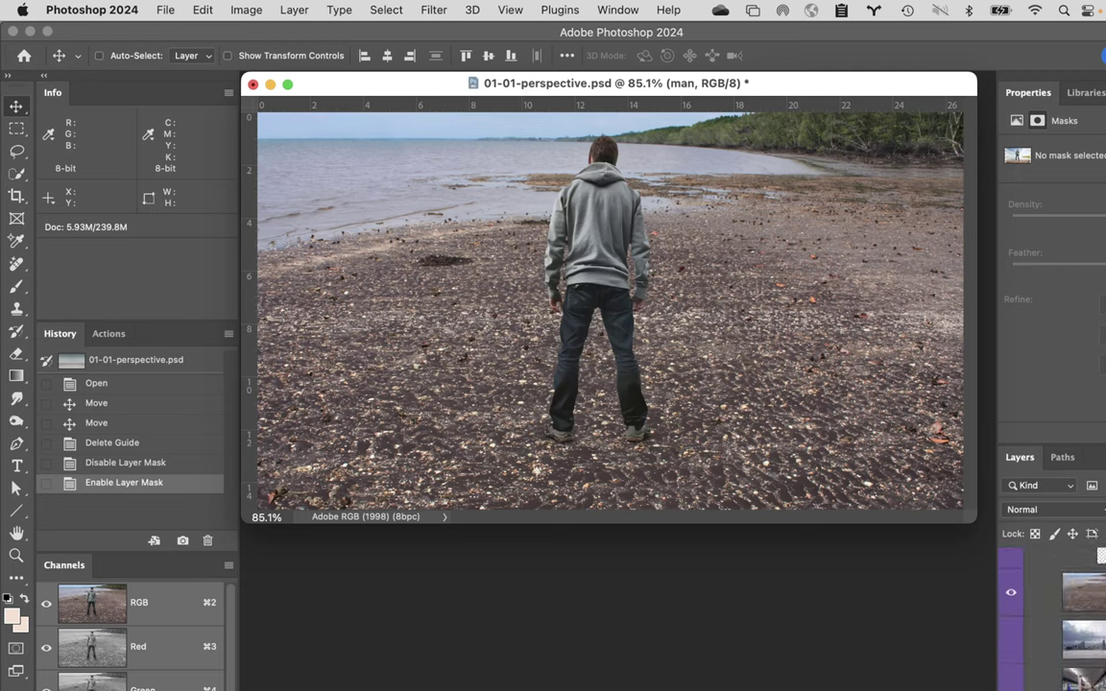
{"action": "left_click", "coordinate": [1041, 592]}
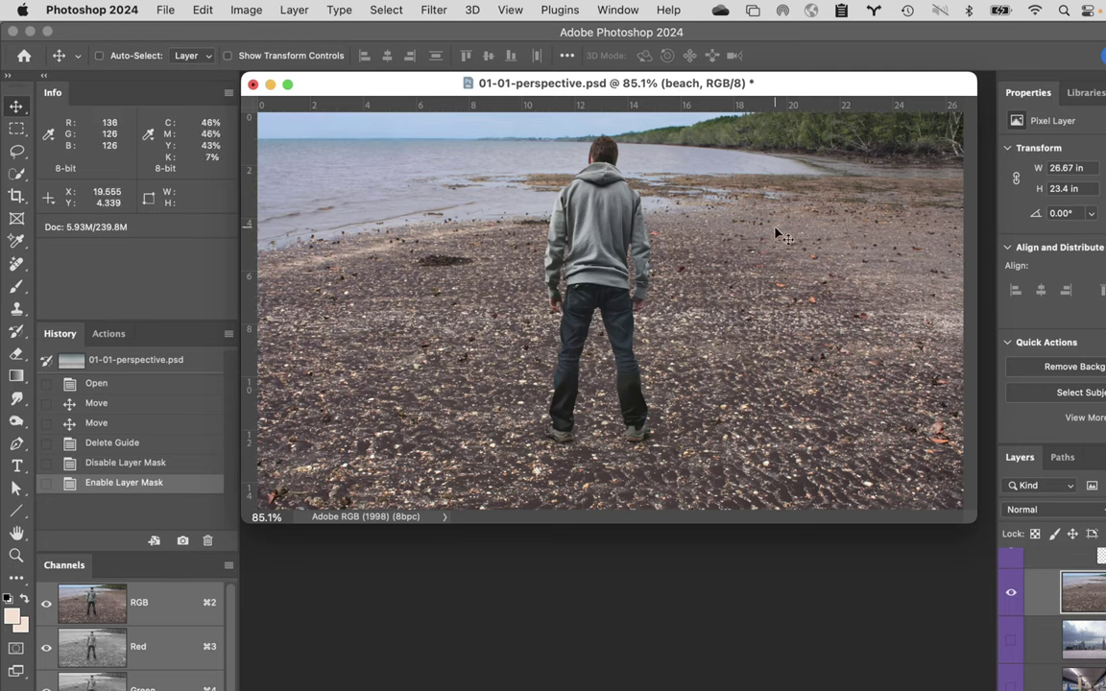
{"action": "left_click_drag", "start_coordinate": [775, 222], "coordinate": [778, 429]}
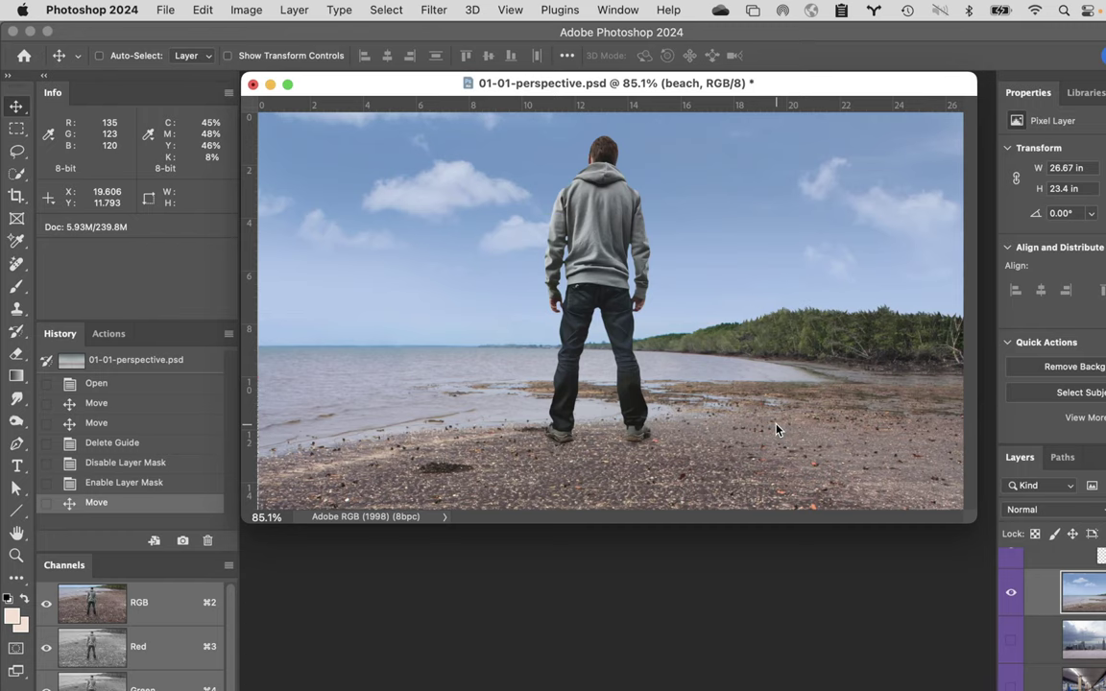
{"action": "key", "text": "super+z"}
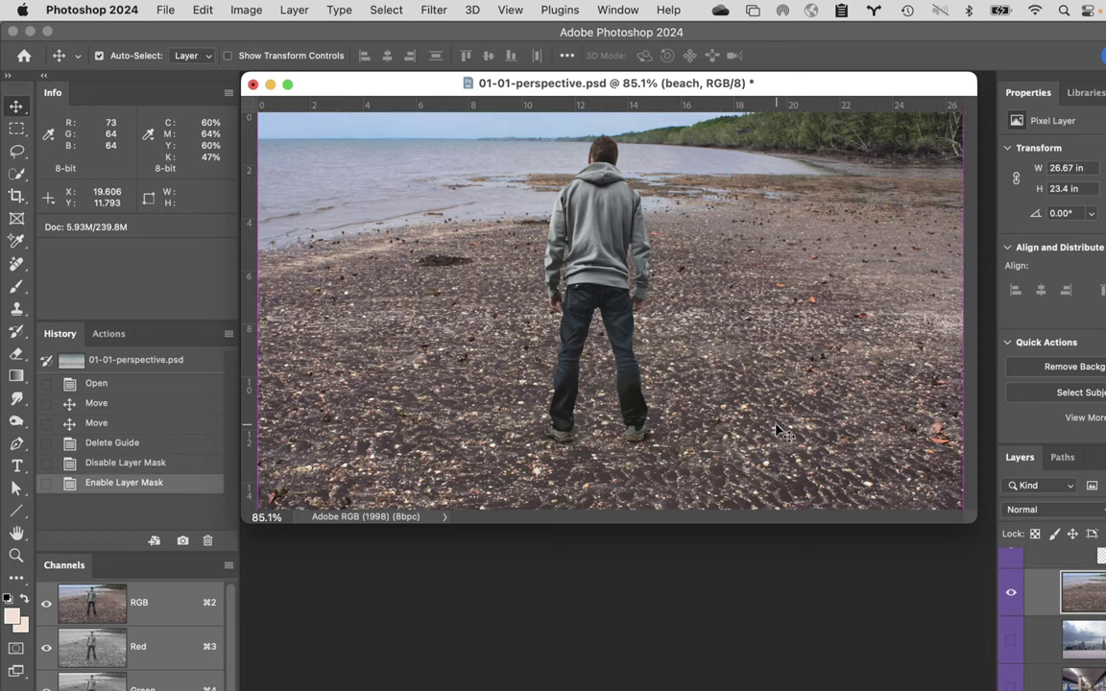
{"action": "key", "text": "super+shift+z"}
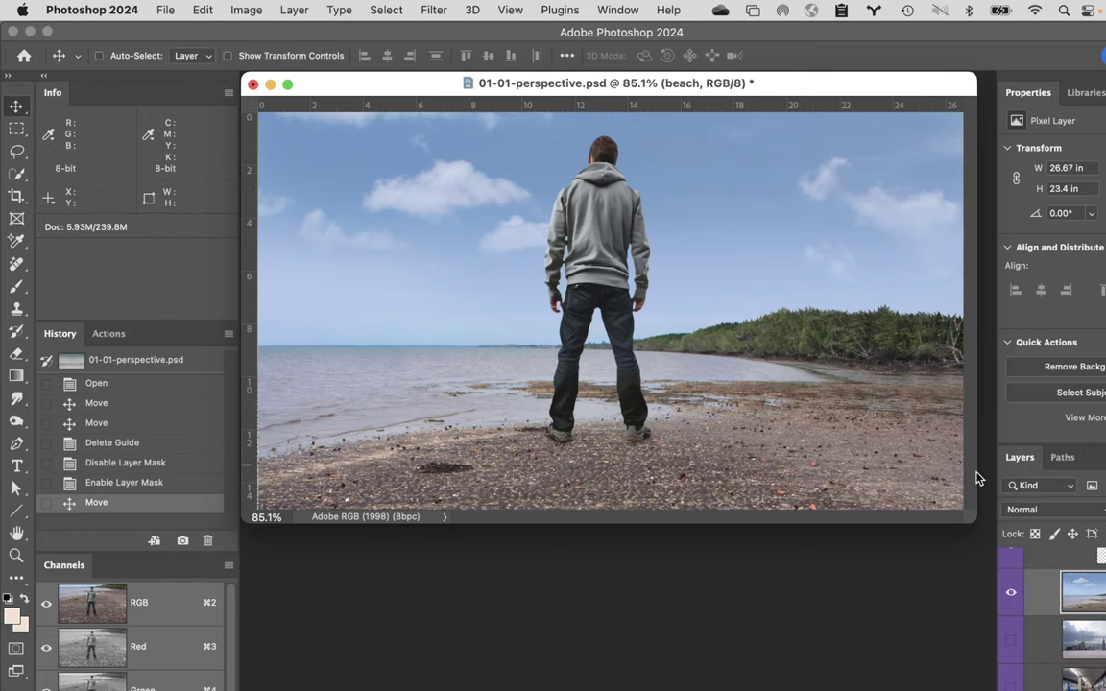
- Hide the beach layer and show the city skyline background with the wooden deck behind the man
{"action": "left_click", "coordinate": [1011, 597]}
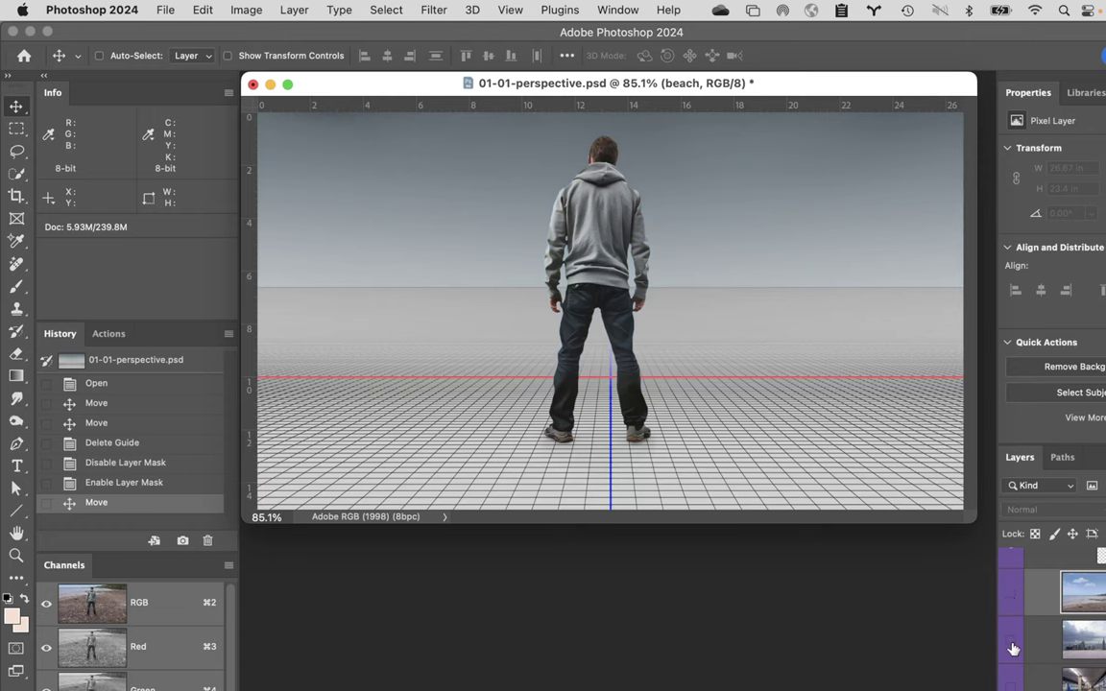
{"action": "left_click", "coordinate": [1011, 645]}
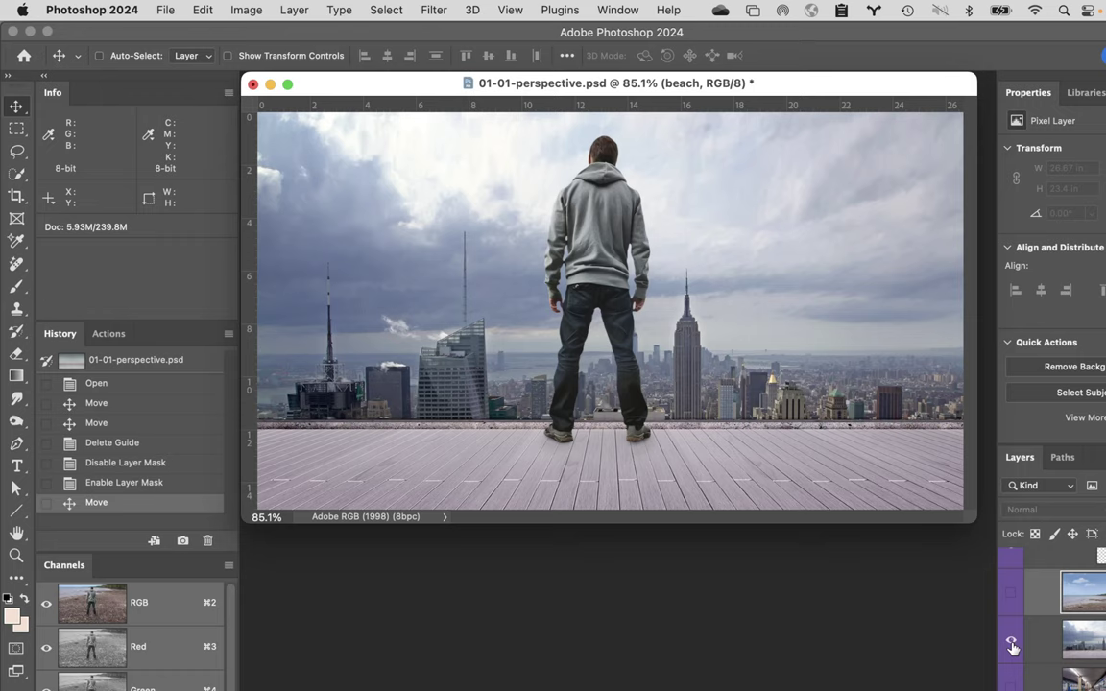
{"action": "scroll", "coordinate": [1092, 615], "scroll_direction": "up", "scroll_amount": 3}
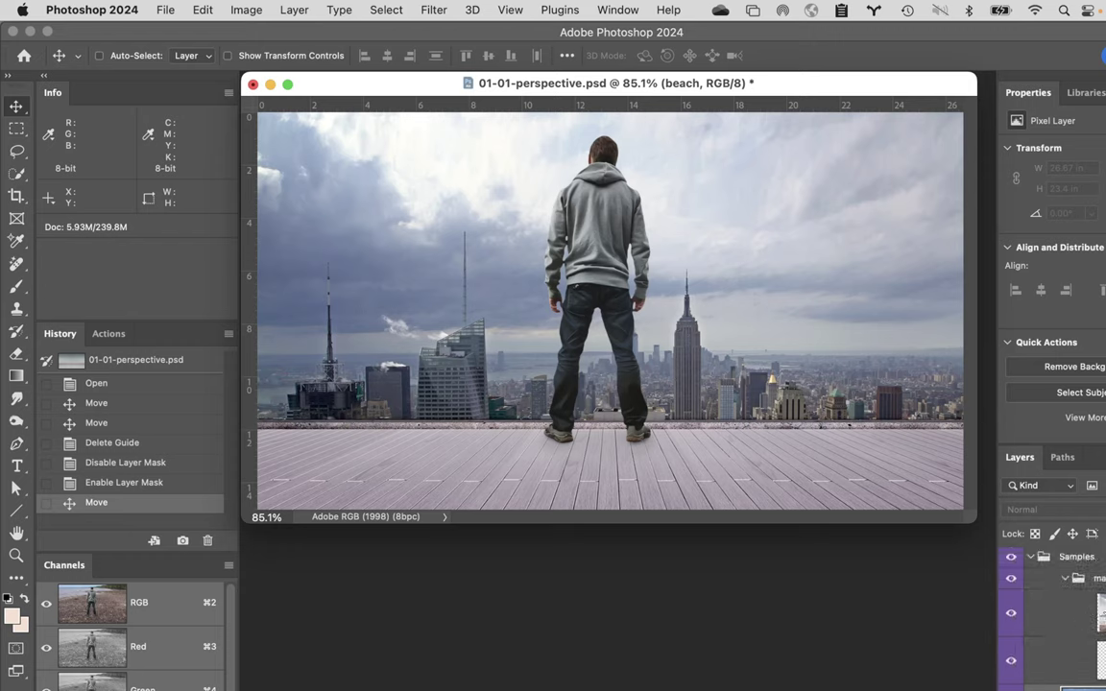
- Select the man layer and switch the document window to full screen mode with the menu bar
{"action": "left_click", "coordinate": [1091, 614]}
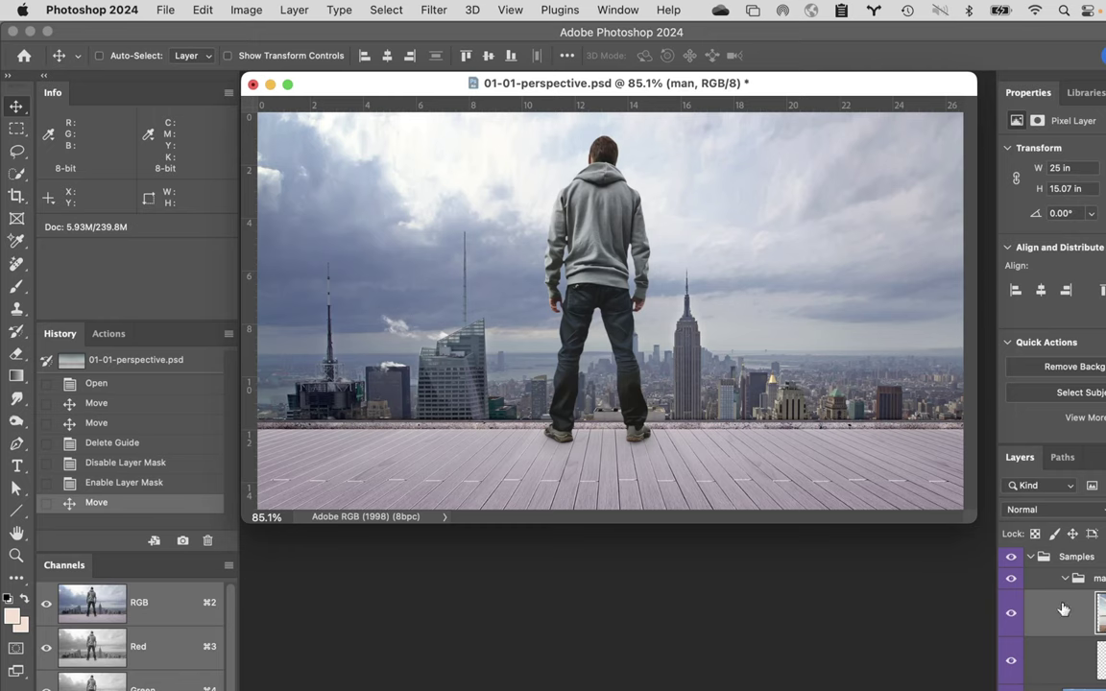
{"action": "key", "text": "super+t"}
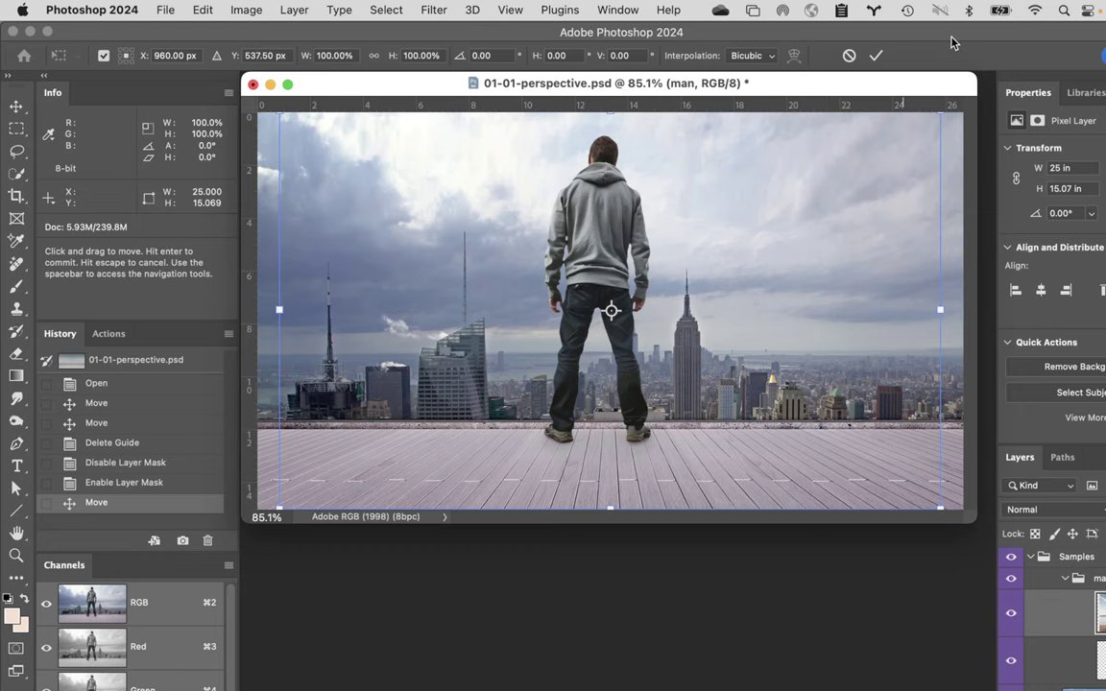
{"action": "left_click", "coordinate": [849, 56]}
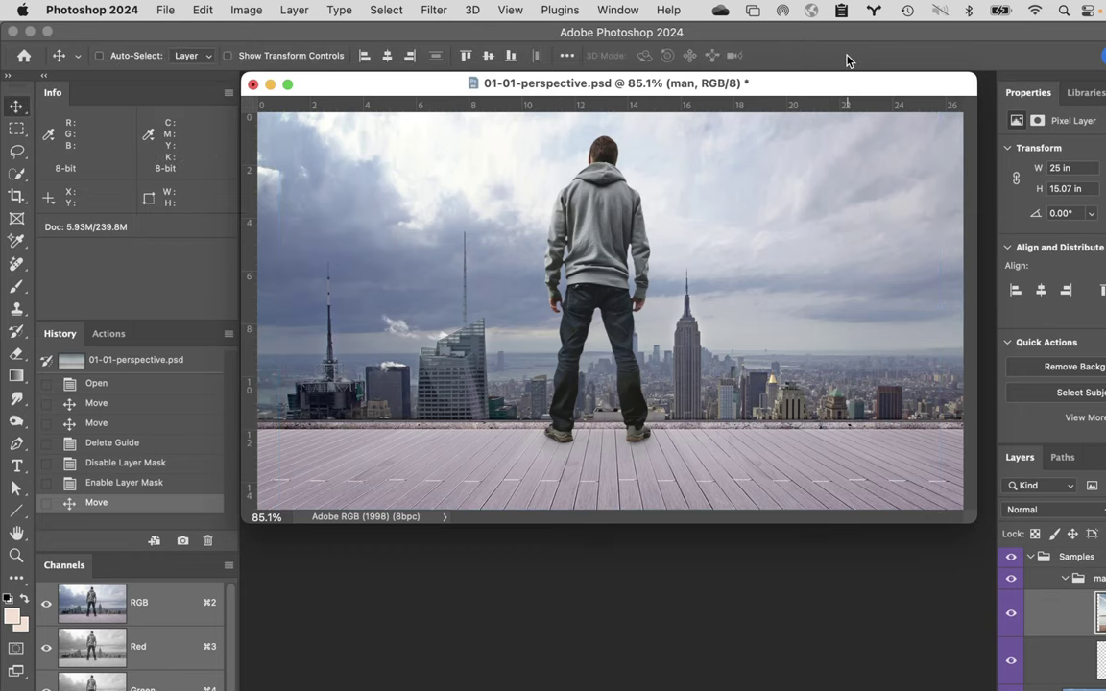
{"action": "key", "text": "f"}
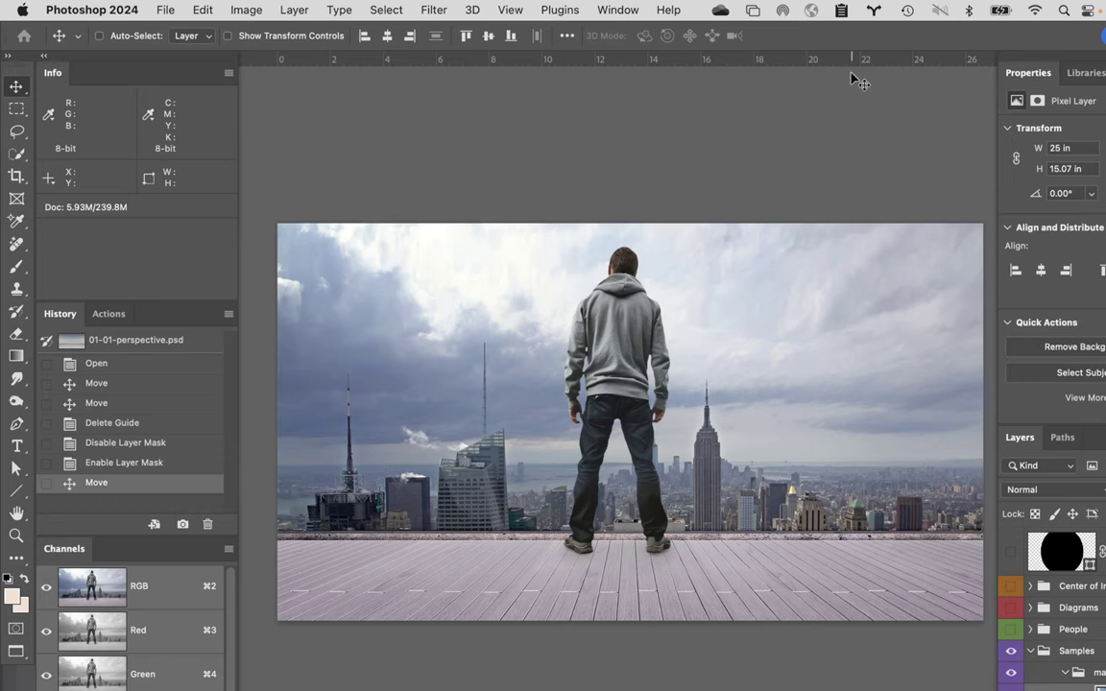
- Try scaling the man to about 36% around a reference point on the city horizon beside him, and undo the scaling
{"action": "key", "text": "super+t"}
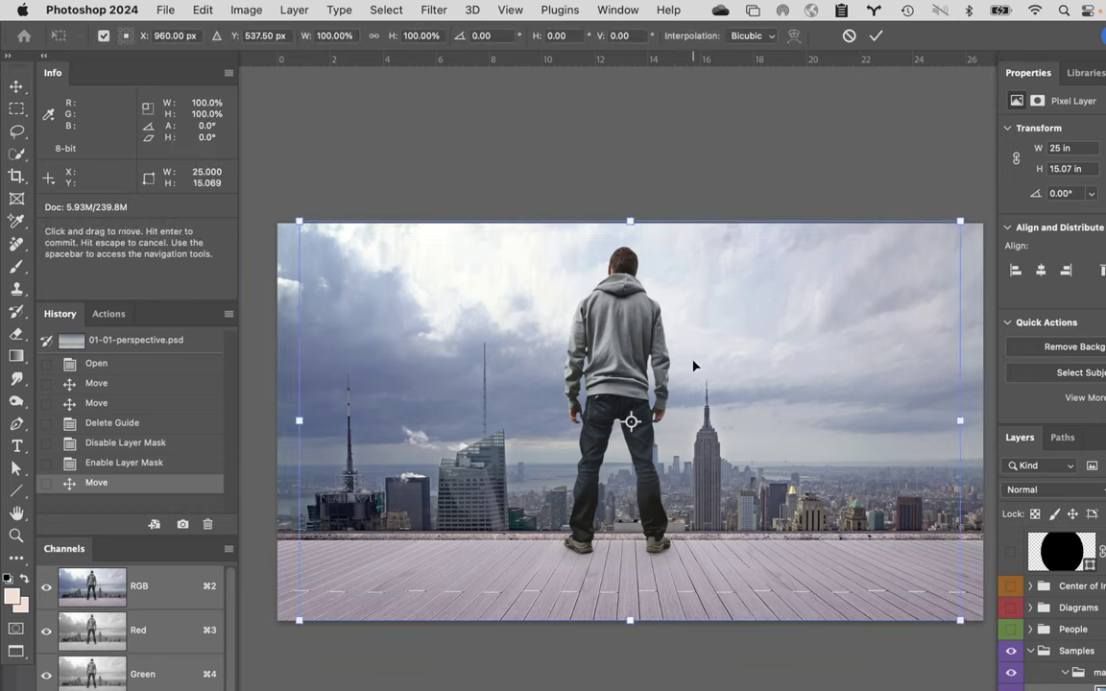
{"action": "left_click_drag", "start_coordinate": [631, 420], "coordinate": [838, 464]}
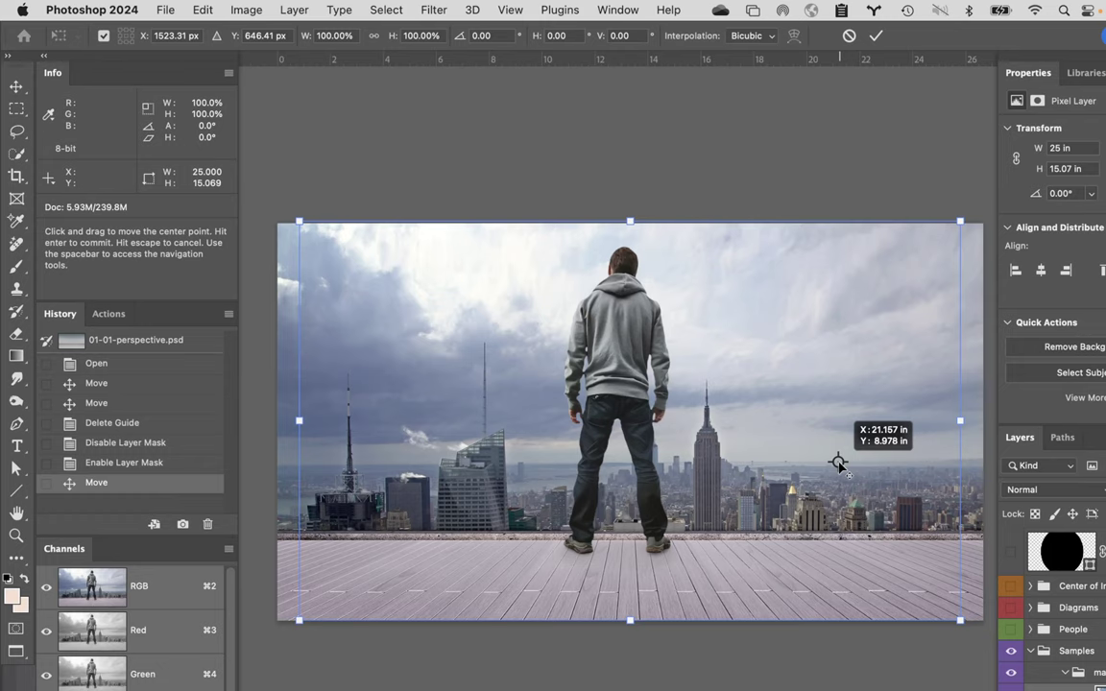
{"action": "left_click_drag", "start_coordinate": [837, 463], "coordinate": [838, 462]}
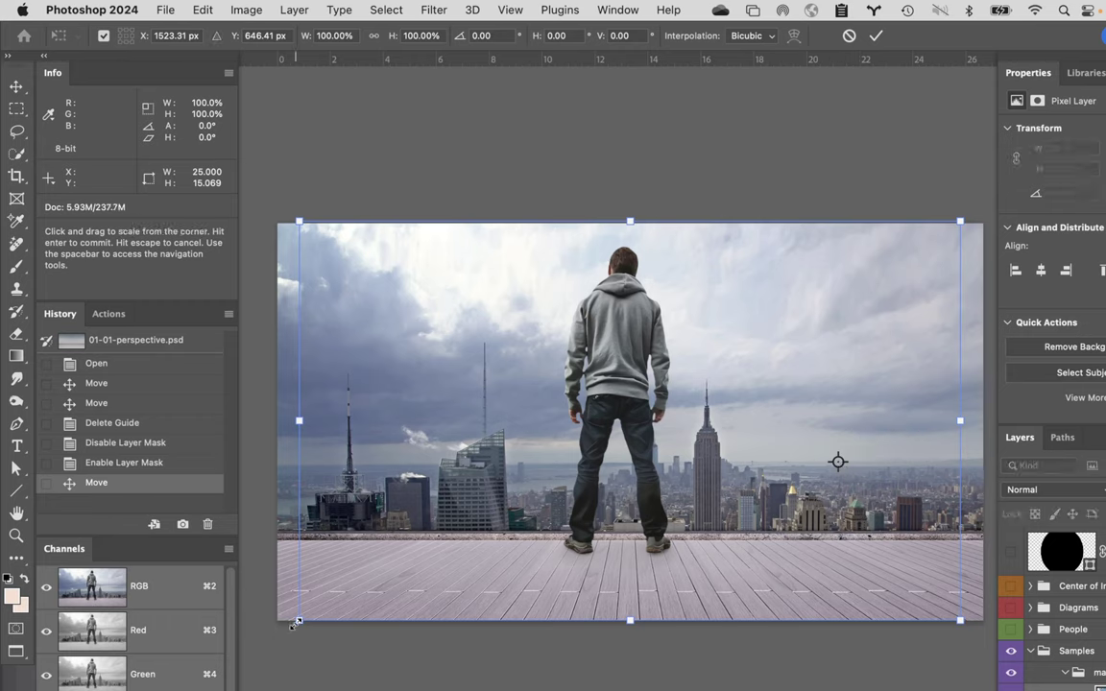
{"action": "left_click_drag", "start_coordinate": [298, 622], "coordinate": [637, 515]}
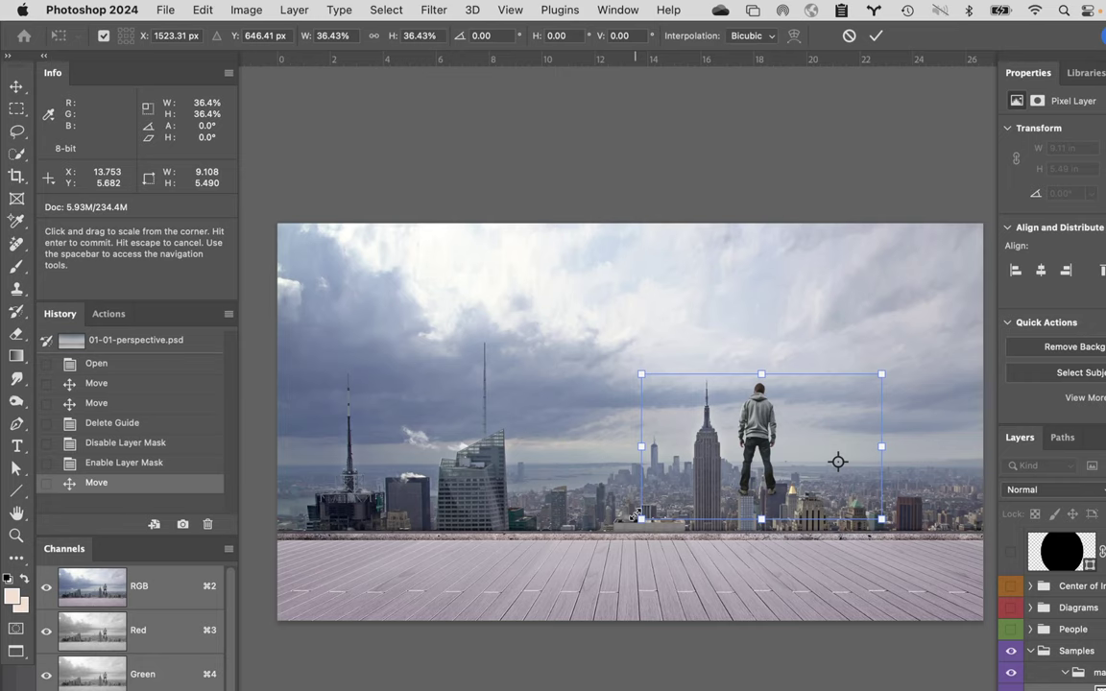
{"action": "key", "text": "super+z"}
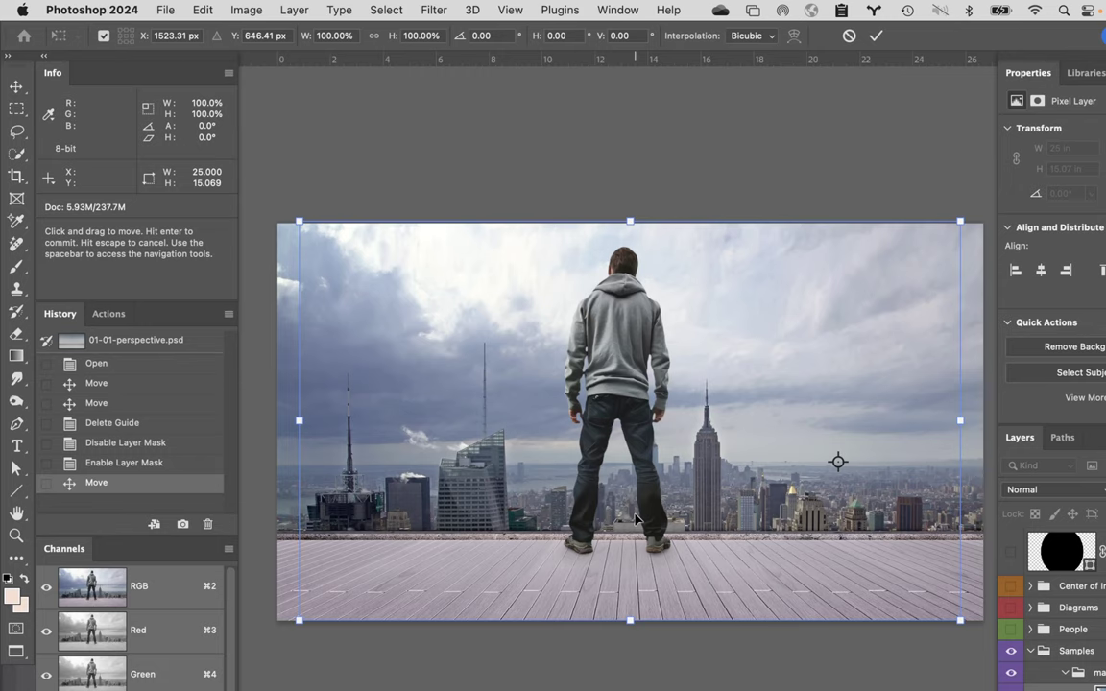
- Try enlarging the man to about 185% around a reference point on the horizon between his legs, and cancel the transform
{"action": "left_click_drag", "start_coordinate": [837, 463], "coordinate": [618, 464]}
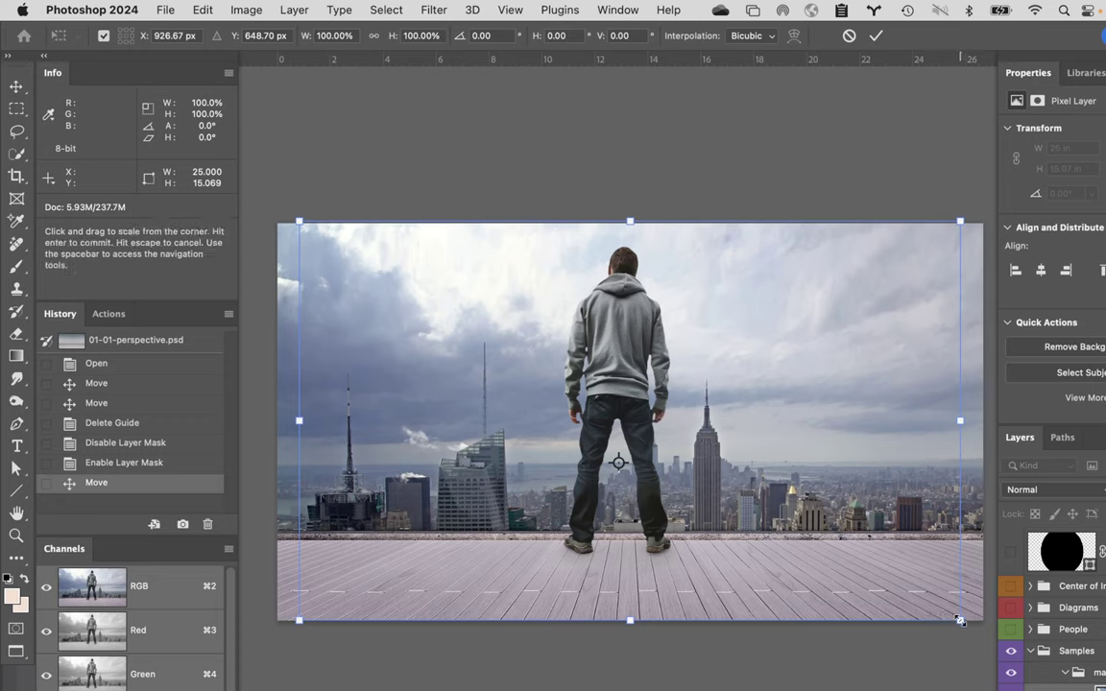
{"action": "left_click_drag", "start_coordinate": [960, 620], "coordinate": [1073, 672]}
{"action": "scroll", "coordinate": [735, 575], "scroll_direction": "up", "scroll_amount": 5}
{"action": "scroll", "coordinate": [738, 582], "scroll_direction": "down", "scroll_amount": 3}
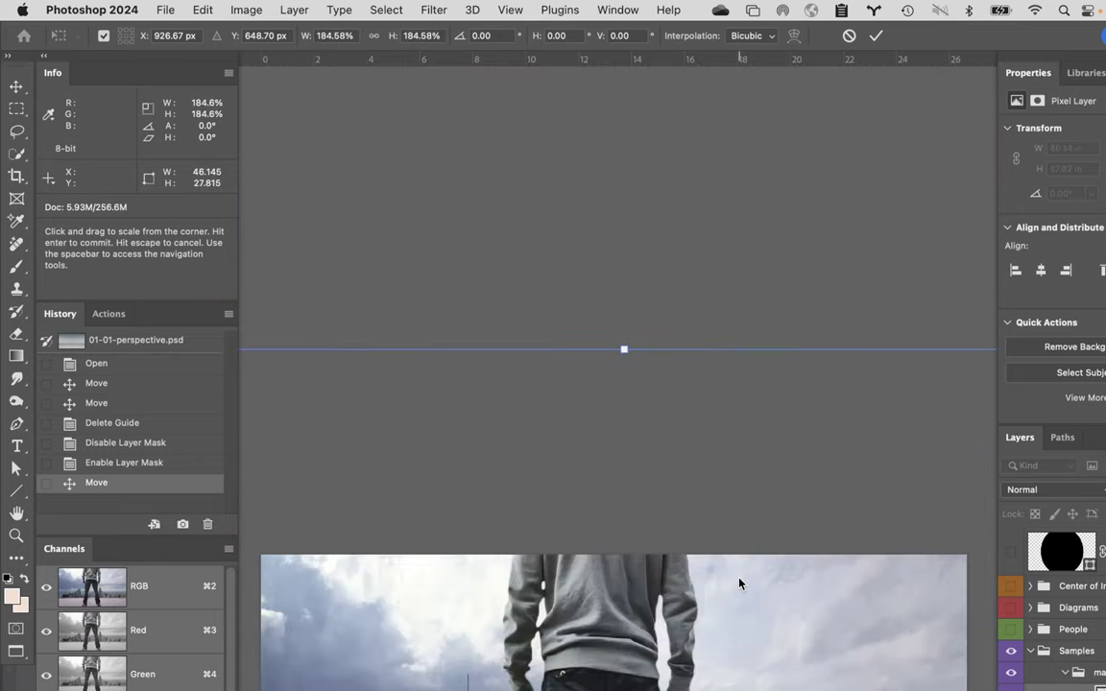
{"action": "scroll", "coordinate": [740, 583], "scroll_direction": "down", "scroll_amount": 5}
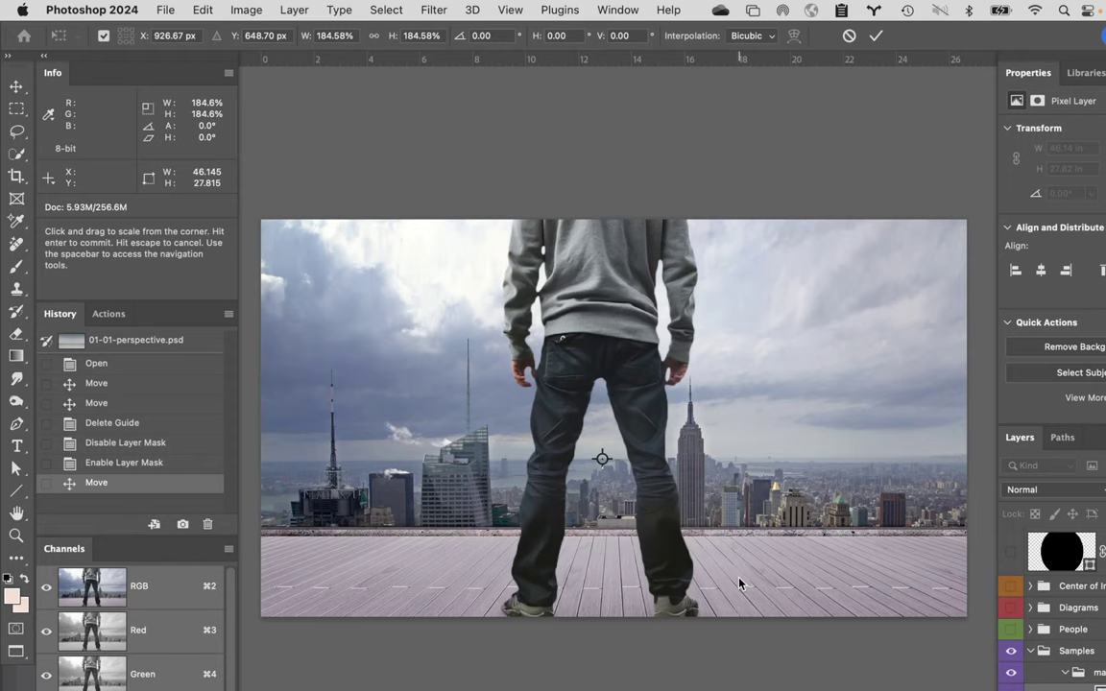
{"action": "left_click", "coordinate": [848, 37]}
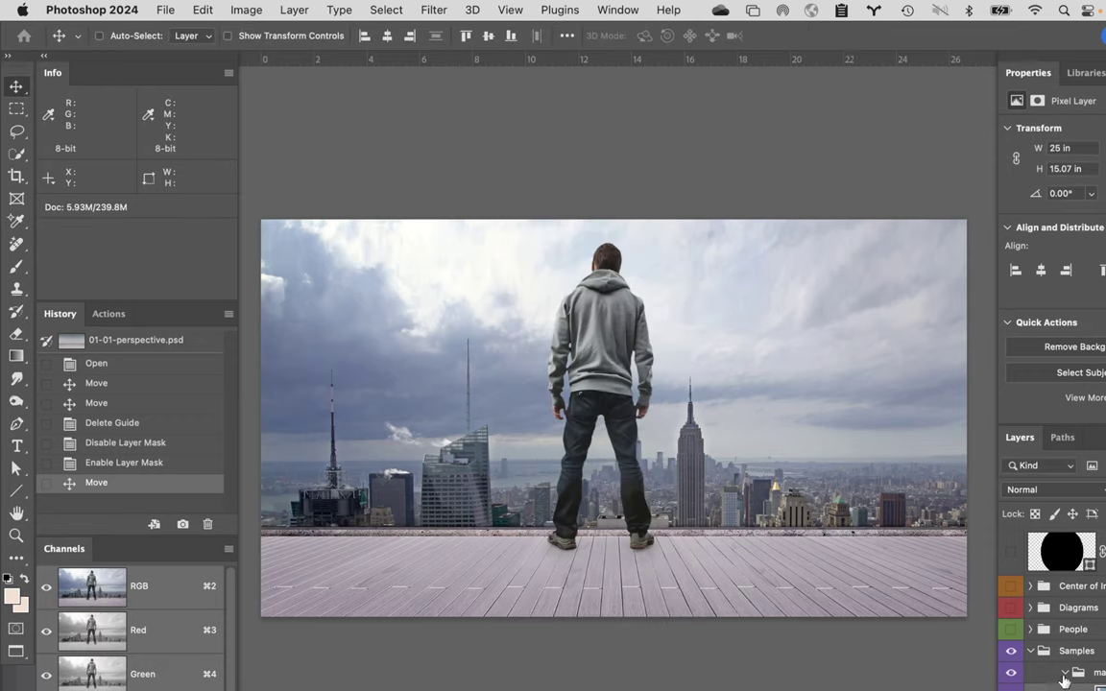
- Replace the city skyline with the train station background and hide the man layer
{"action": "scroll", "coordinate": [1051, 614], "scroll_direction": "down", "scroll_amount": 5}
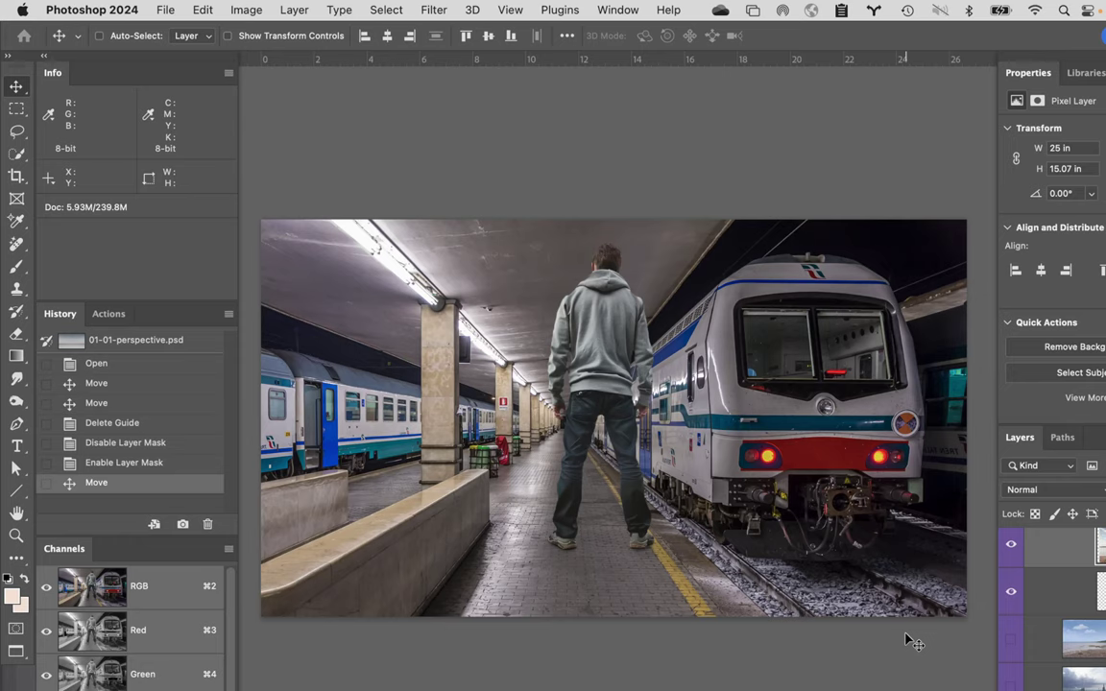
{"action": "left_click", "coordinate": [1010, 546]}
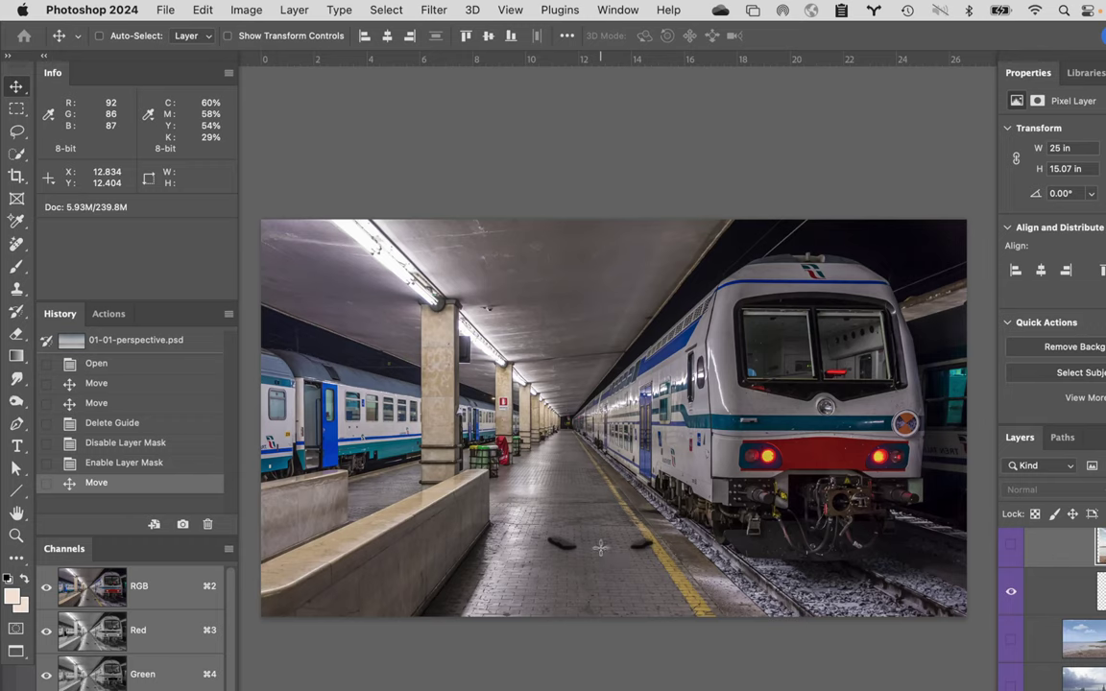
- Draw straight Pen tool path lines along the stone wall's top edge, the platform edge and the ceiling lights to cross at the vanishing point
{"action": "key", "text": "p"}
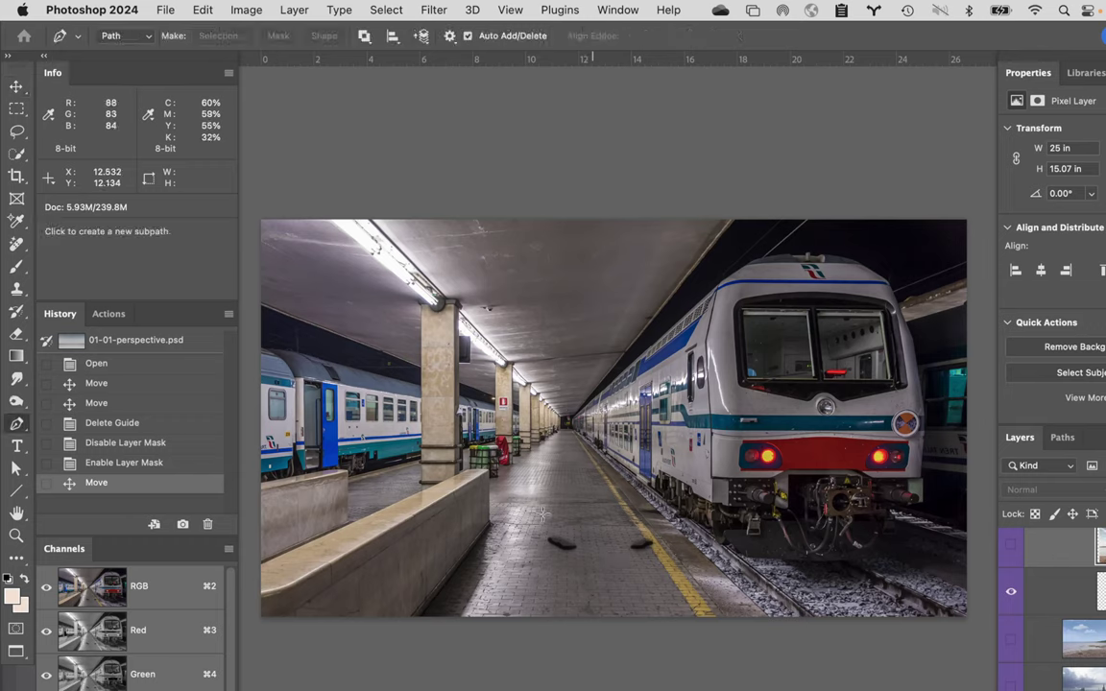
{"action": "left_click", "coordinate": [452, 39]}
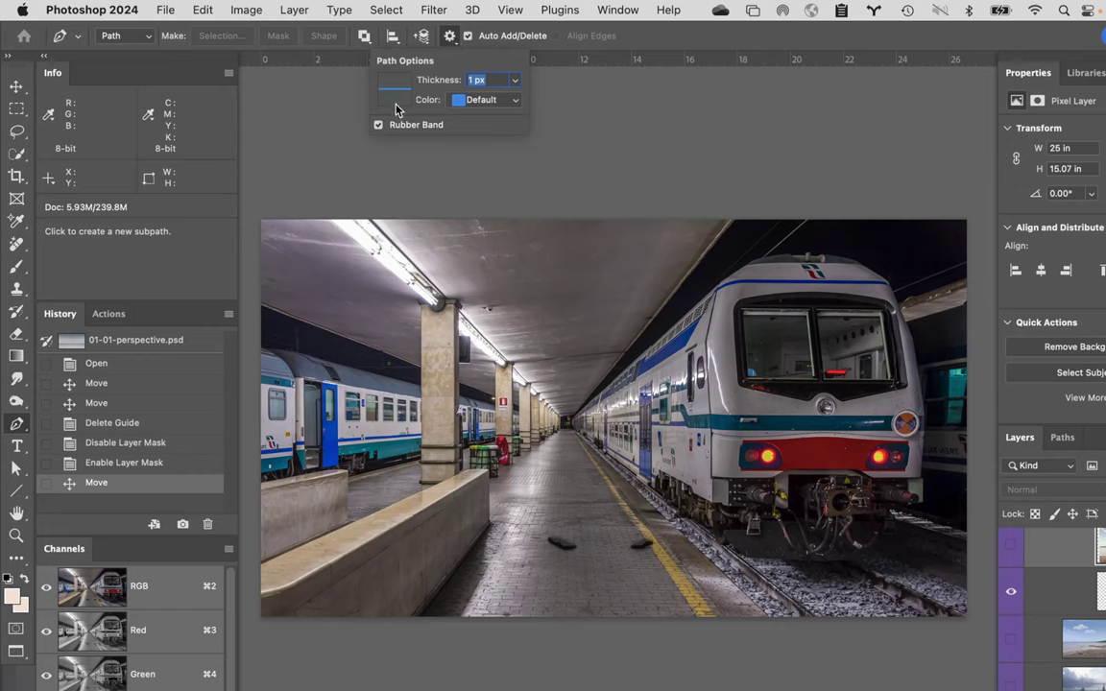
{"action": "left_click", "coordinate": [672, 35]}
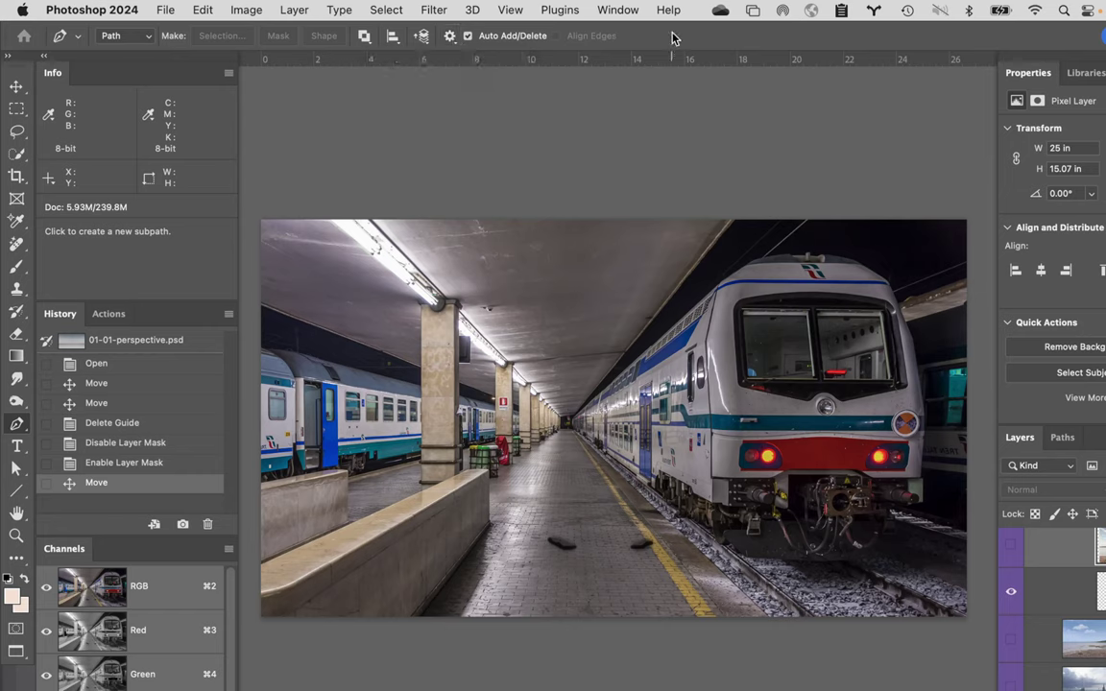
{"action": "left_click", "coordinate": [327, 561]}
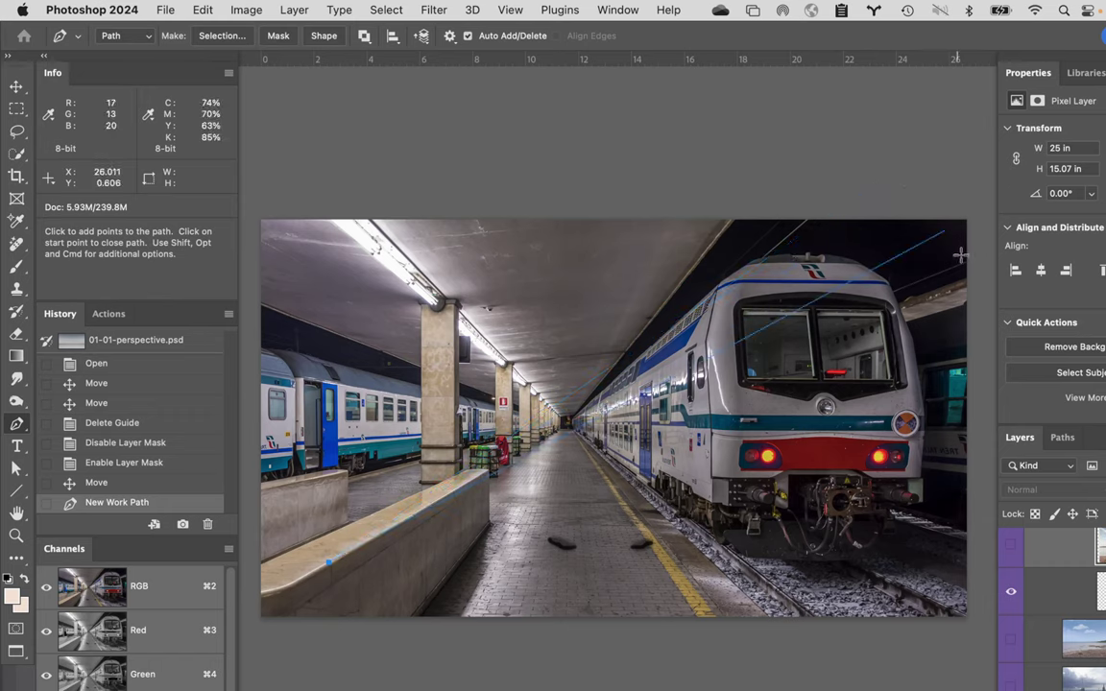
{"action": "left_click", "coordinate": [945, 204]}
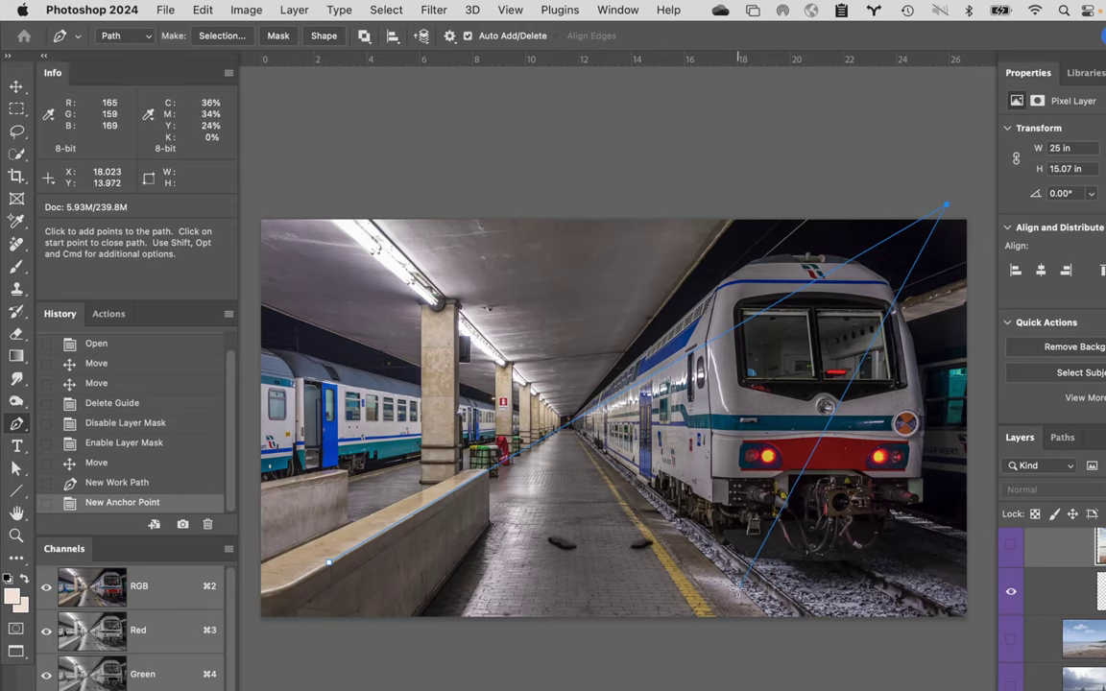
{"action": "left_click", "coordinate": [740, 587]}
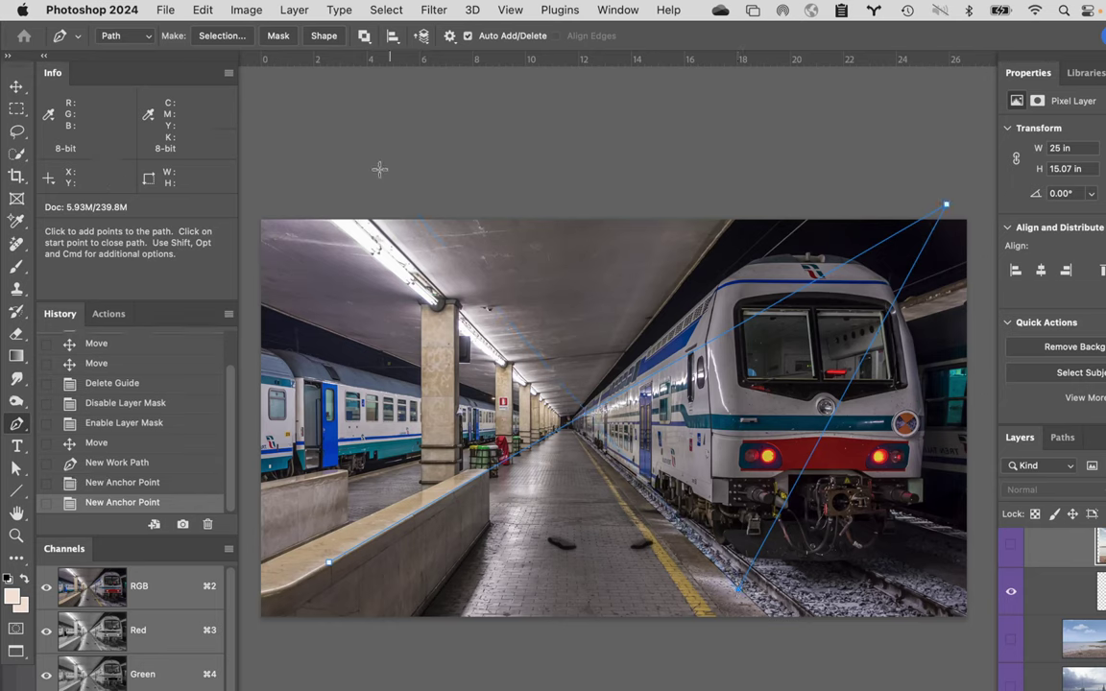
{"action": "left_click", "coordinate": [313, 172]}
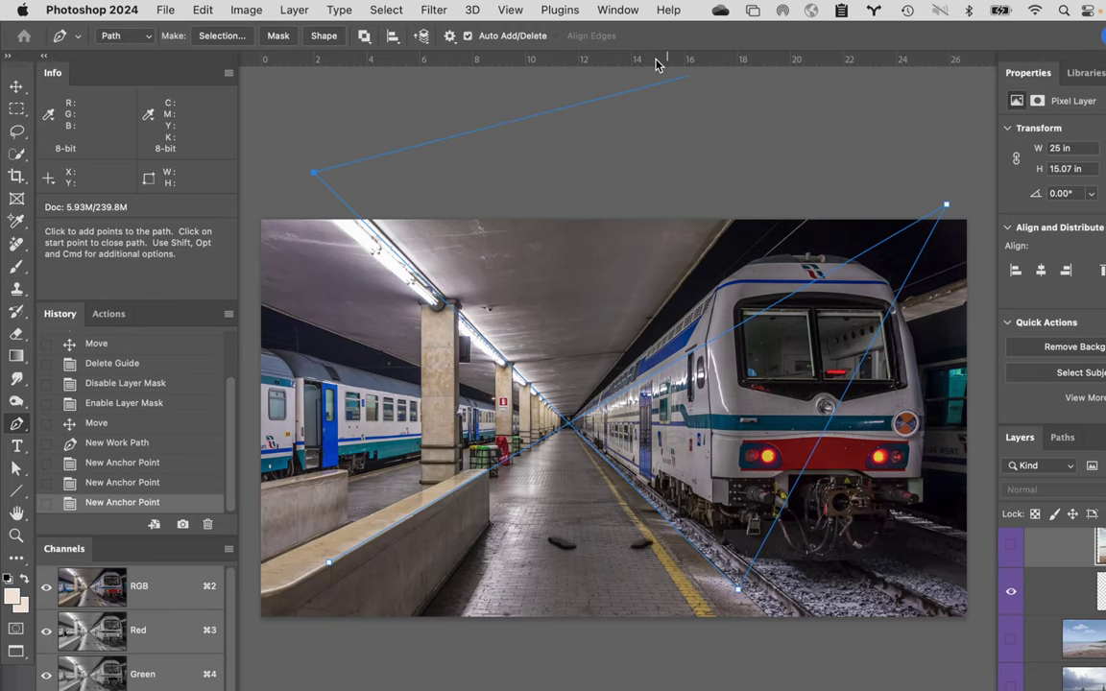
- Place a horizontal guide through the vanishing point at about 7.68 in and delete the work path
{"action": "left_click_drag", "start_coordinate": [656, 62], "coordinate": [664, 423]}
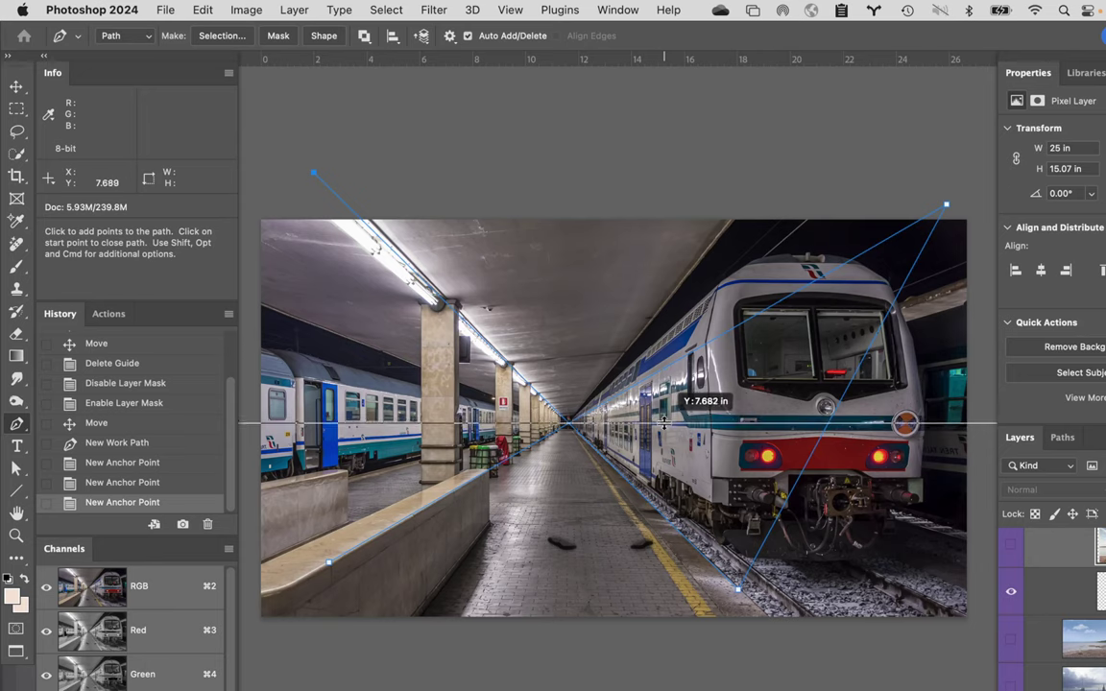
{"action": "left_click_drag", "start_coordinate": [663, 420], "coordinate": [663, 420]}
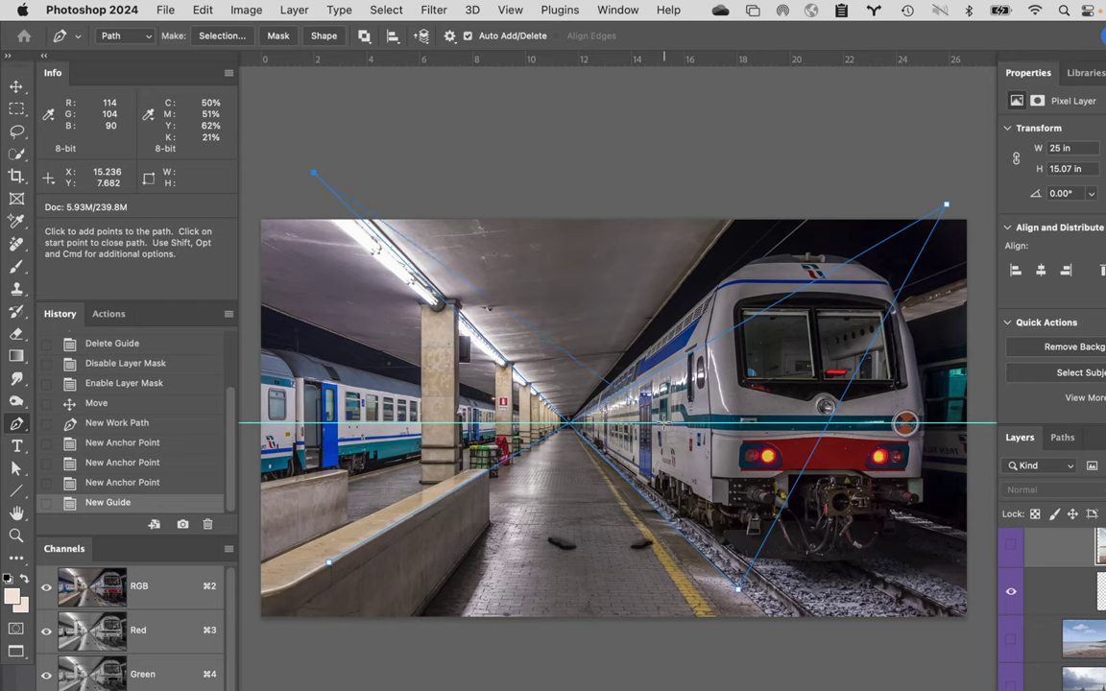
{"action": "left_click", "coordinate": [1062, 438]}
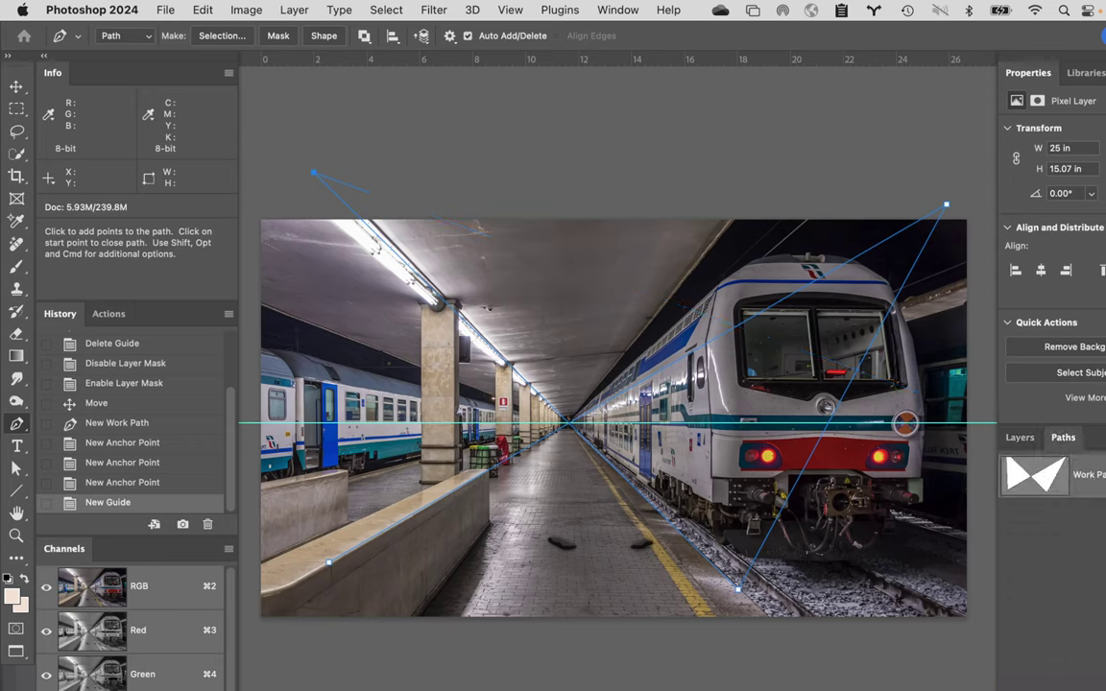
{"action": "key", "text": "BackSpace"}
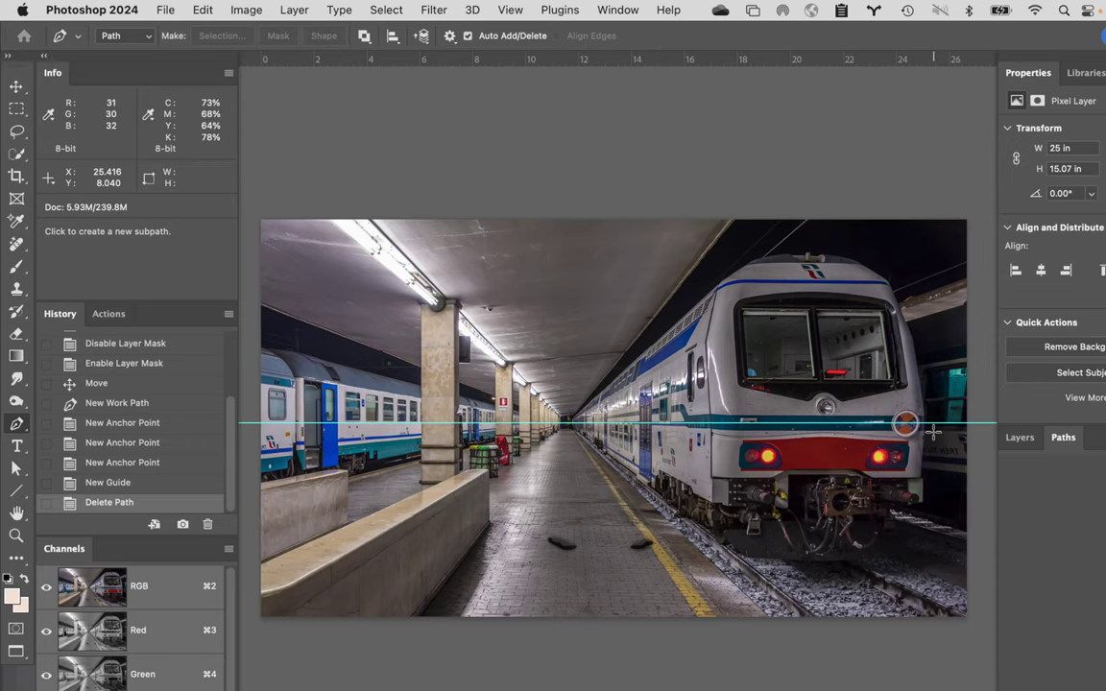
- Show the man layer and move him up until the horizon guide crosses his legs just above the knees
{"action": "left_click", "coordinate": [1017, 438]}
{"action": "scroll", "coordinate": [1051, 595], "scroll_direction": "up", "scroll_amount": 2}
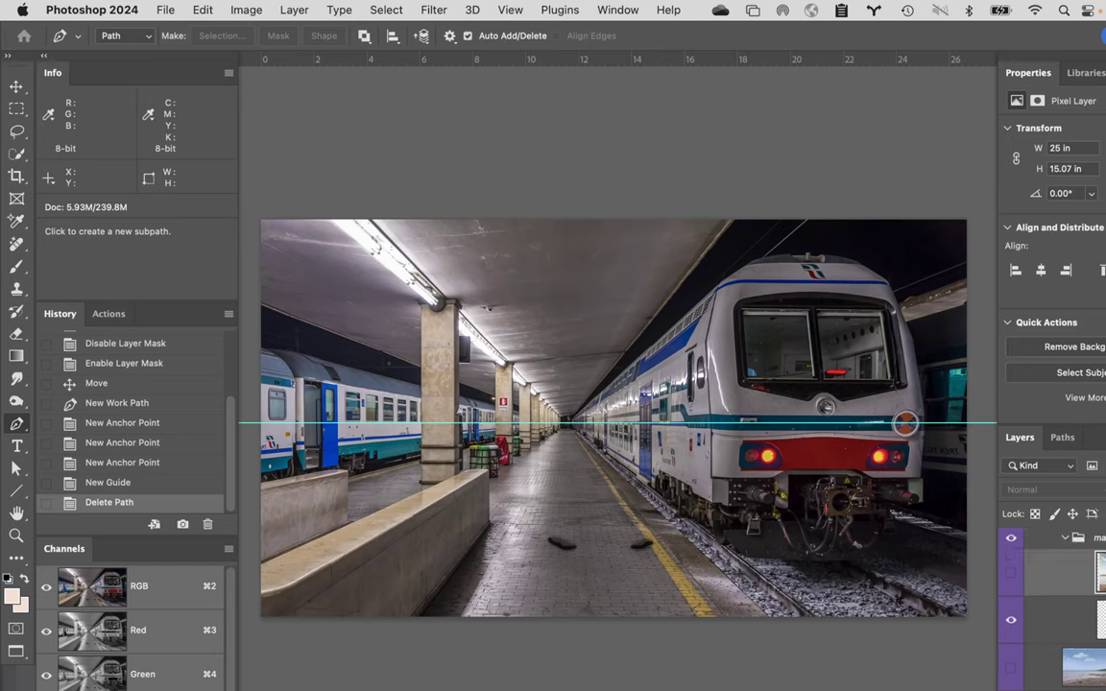
{"action": "left_click", "coordinate": [1011, 605]}
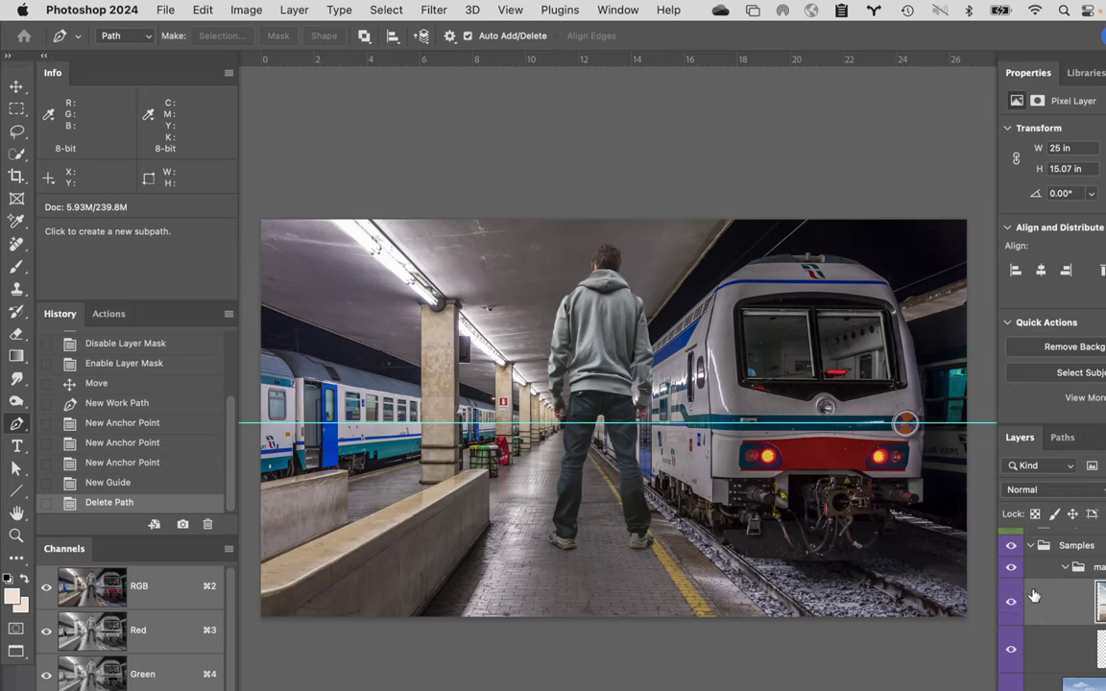
{"action": "key", "text": "v"}
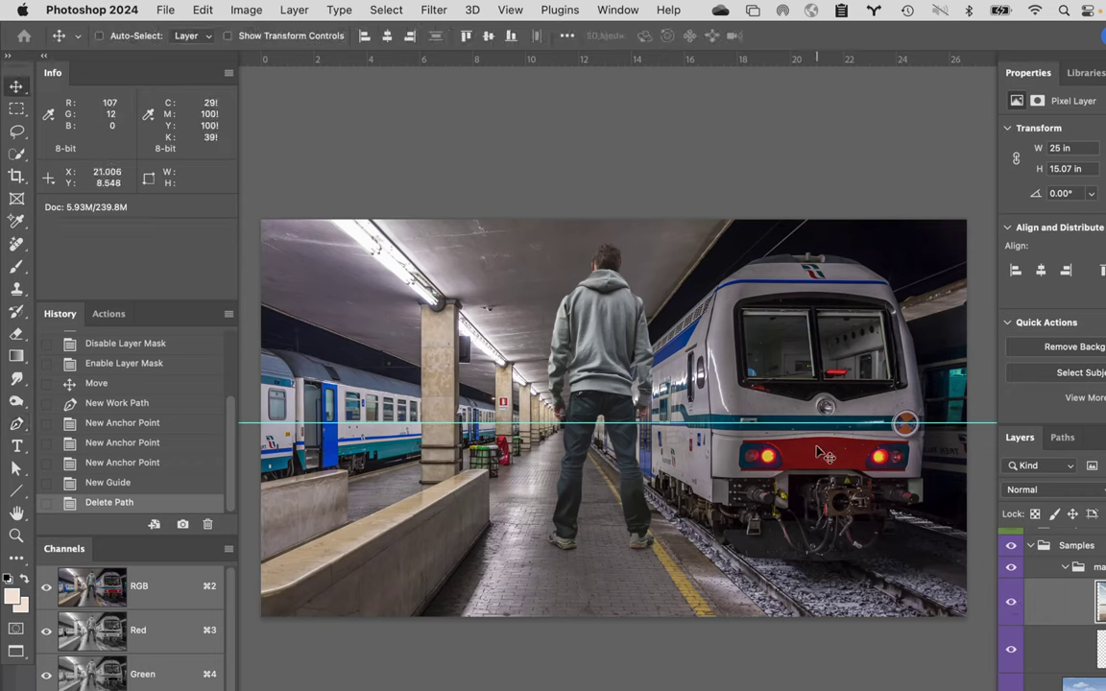
{"action": "left_click_drag", "start_coordinate": [600, 408], "coordinate": [599, 387]}
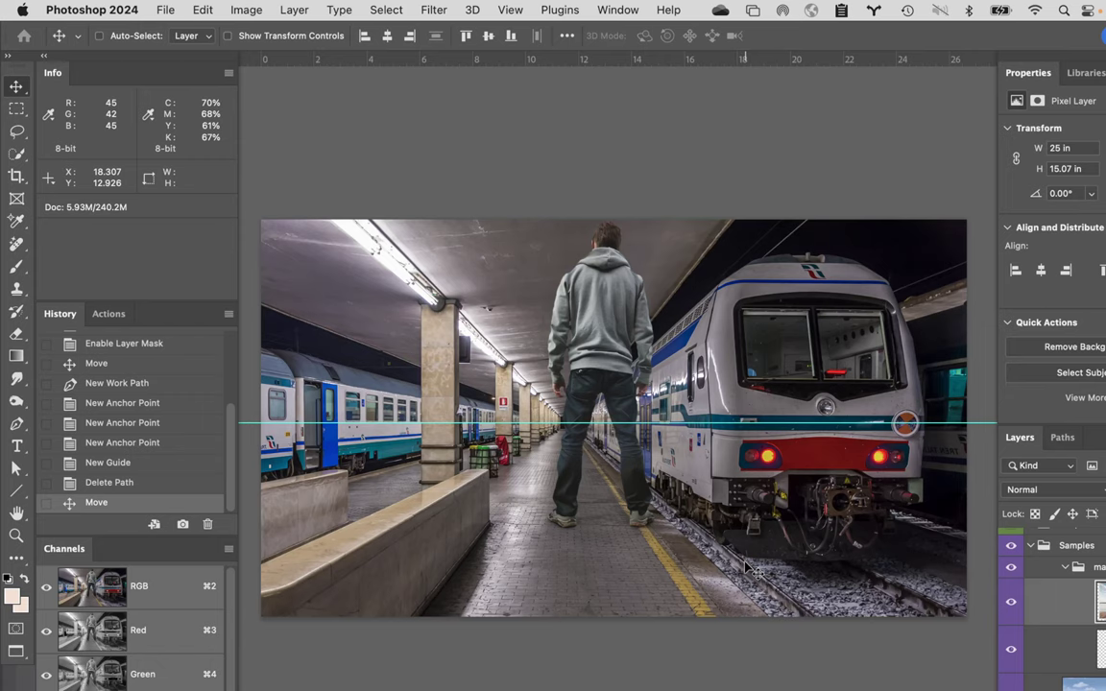
- Try scaling the man to about 36% around a reference point on the guide between his legs, and cancel the transform
{"action": "key", "text": "super+t"}
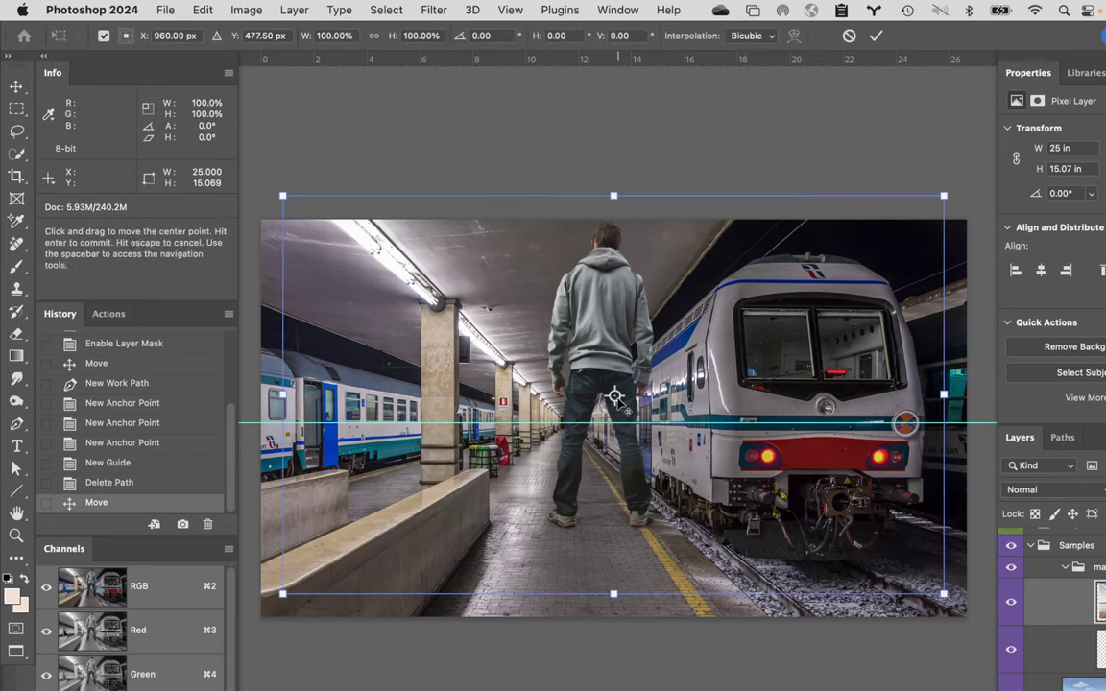
{"action": "left_click_drag", "start_coordinate": [614, 395], "coordinate": [595, 423]}
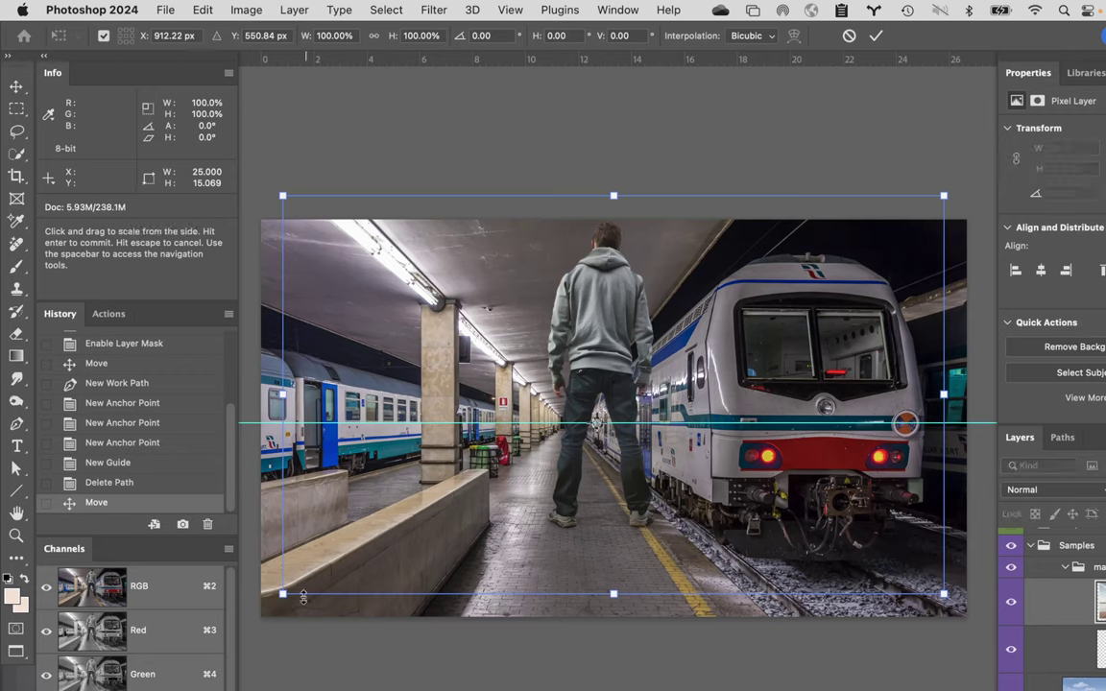
{"action": "left_click_drag", "start_coordinate": [283, 593], "coordinate": [481, 474]}
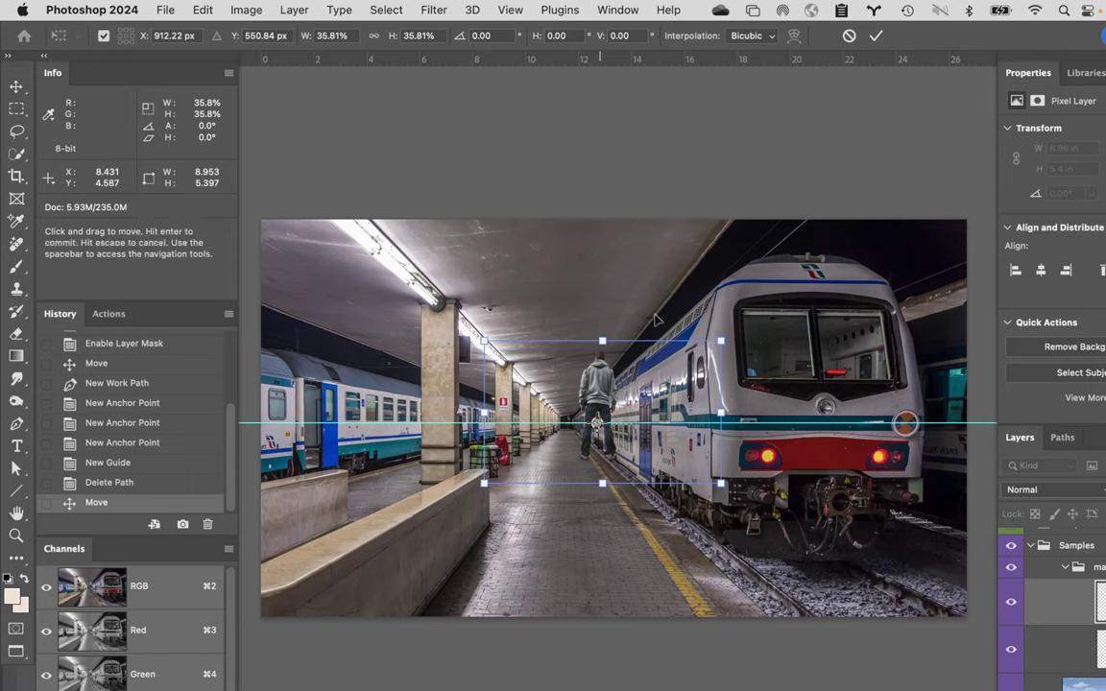
{"action": "left_click", "coordinate": [848, 37]}
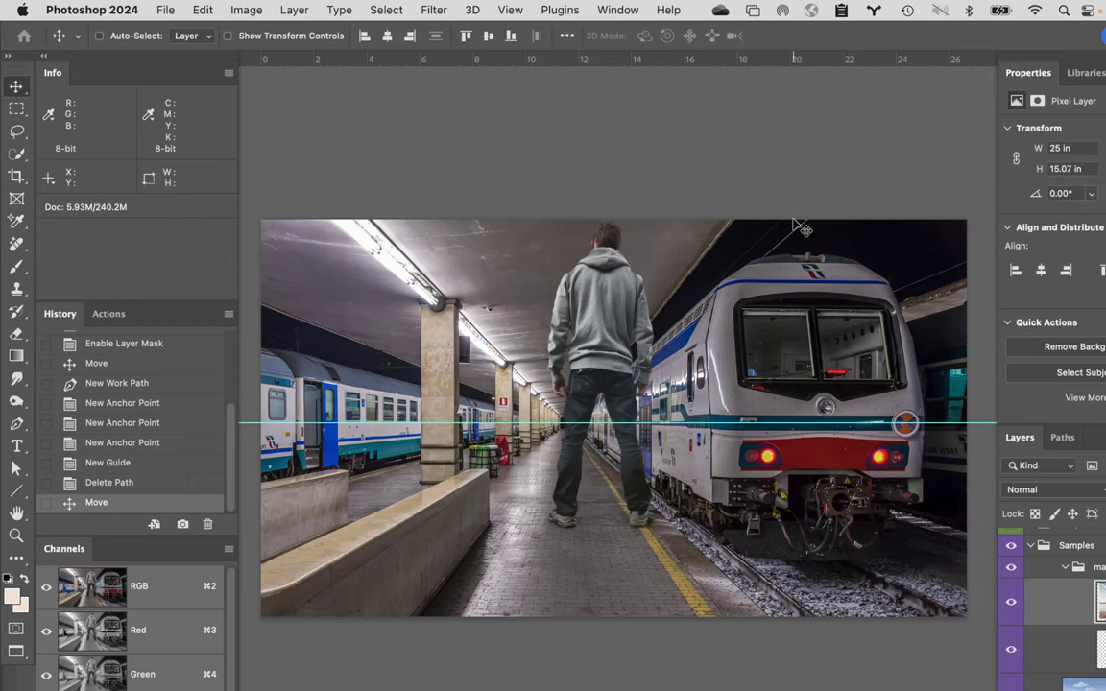
- Hide the man group to leave only the train station background showing
{"action": "left_click", "coordinate": [1010, 573]}
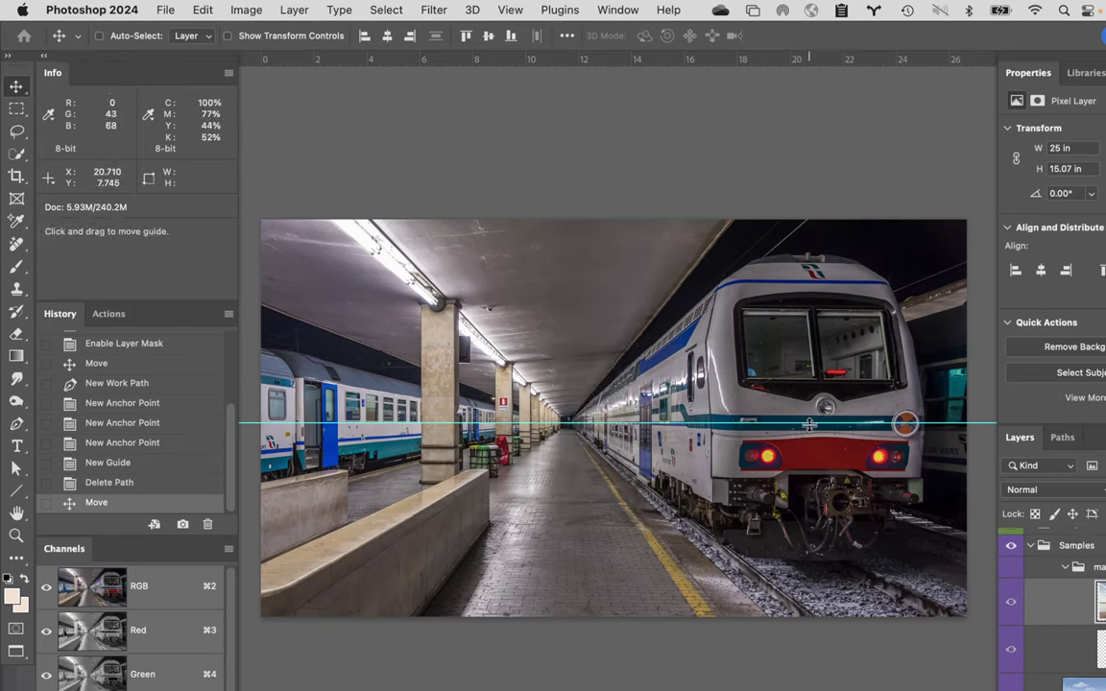
- Remove the horizon guide from the train station image and show the man group again
{"action": "left_click_drag", "start_coordinate": [809, 423], "coordinate": [758, 53]}
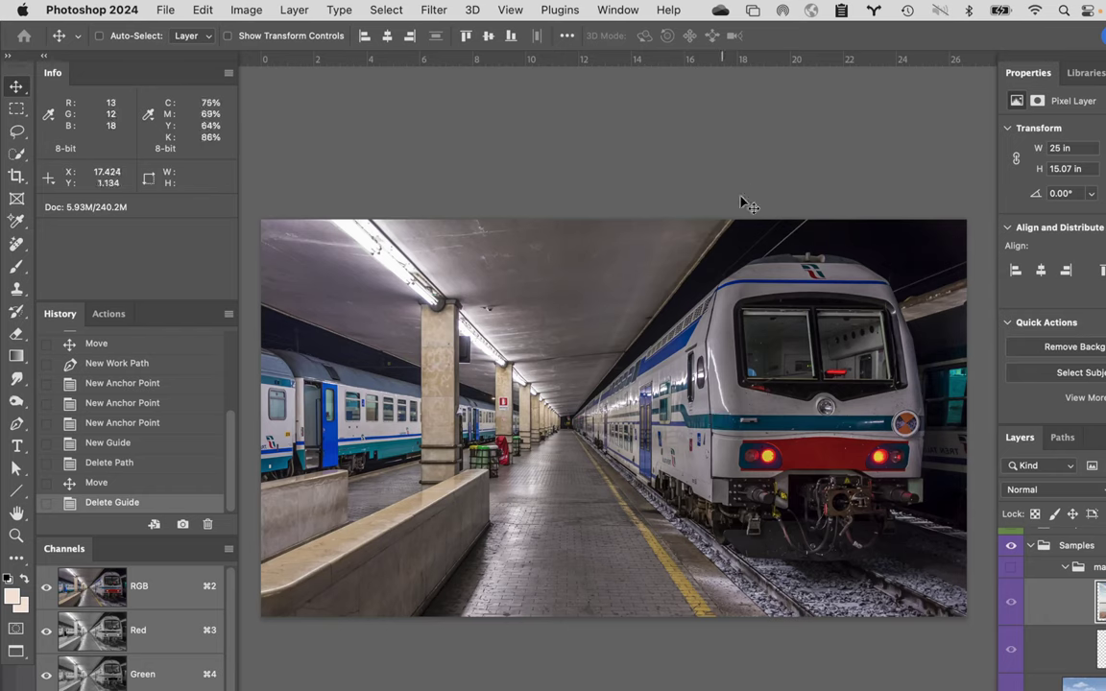
{"action": "left_click", "coordinate": [1011, 605]}
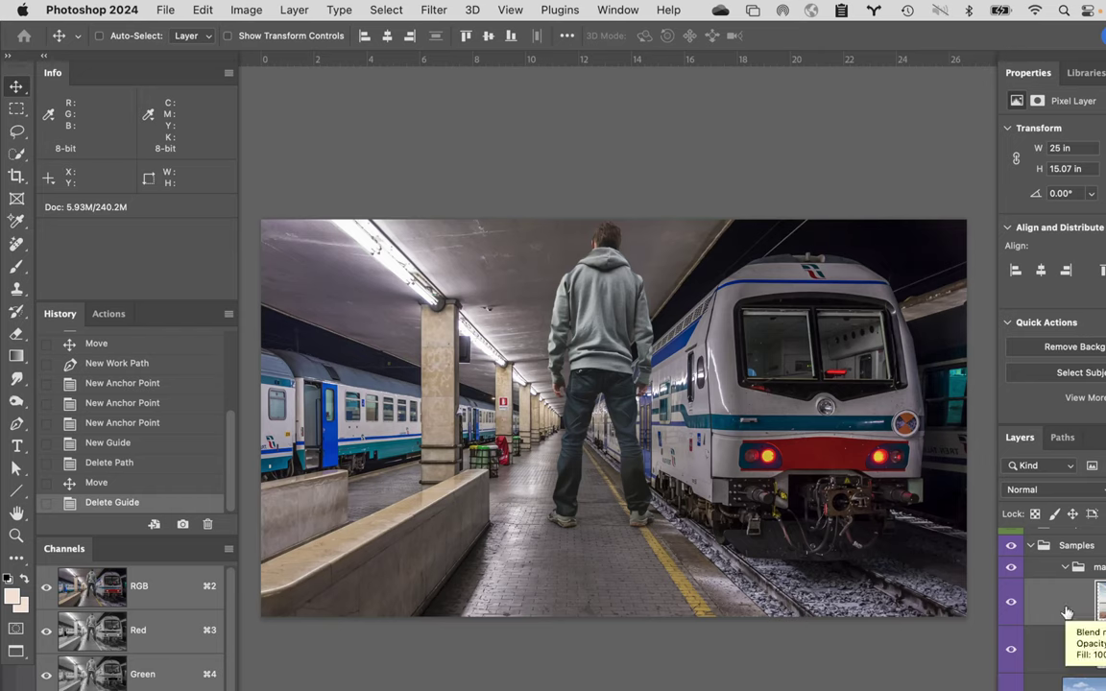
- Try scaling the man proportionally to about 49% and standing him on the platform's yellow line beside the train
{"action": "key", "text": "super+t"}
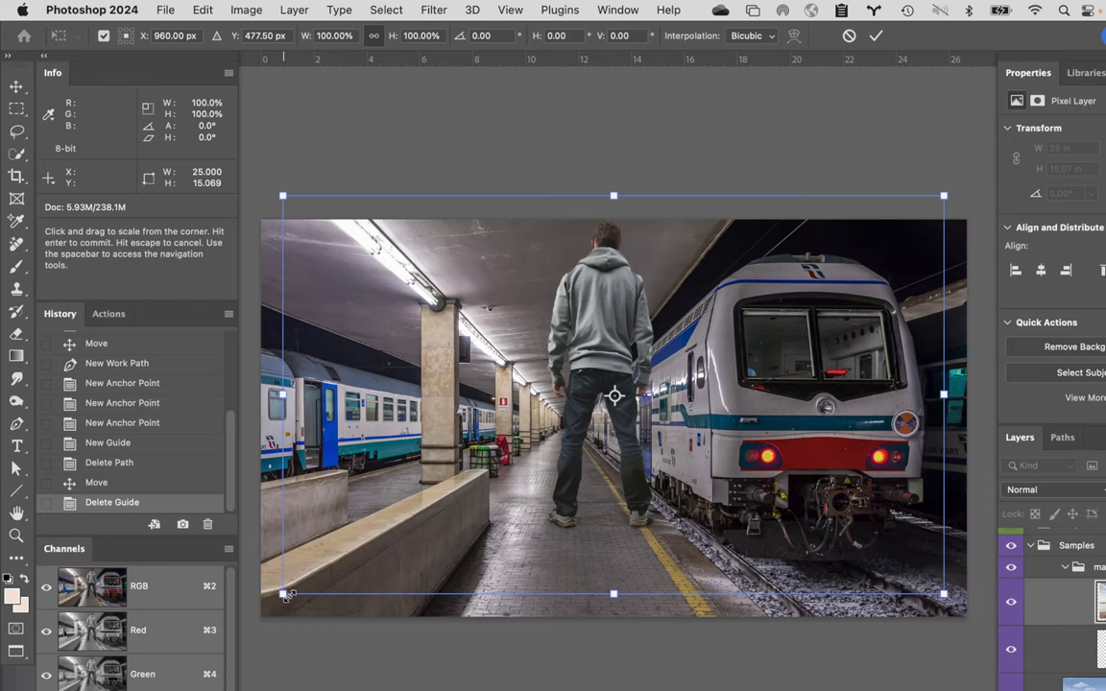
{"action": "left_click_drag", "start_coordinate": [282, 593], "coordinate": [528, 444]}
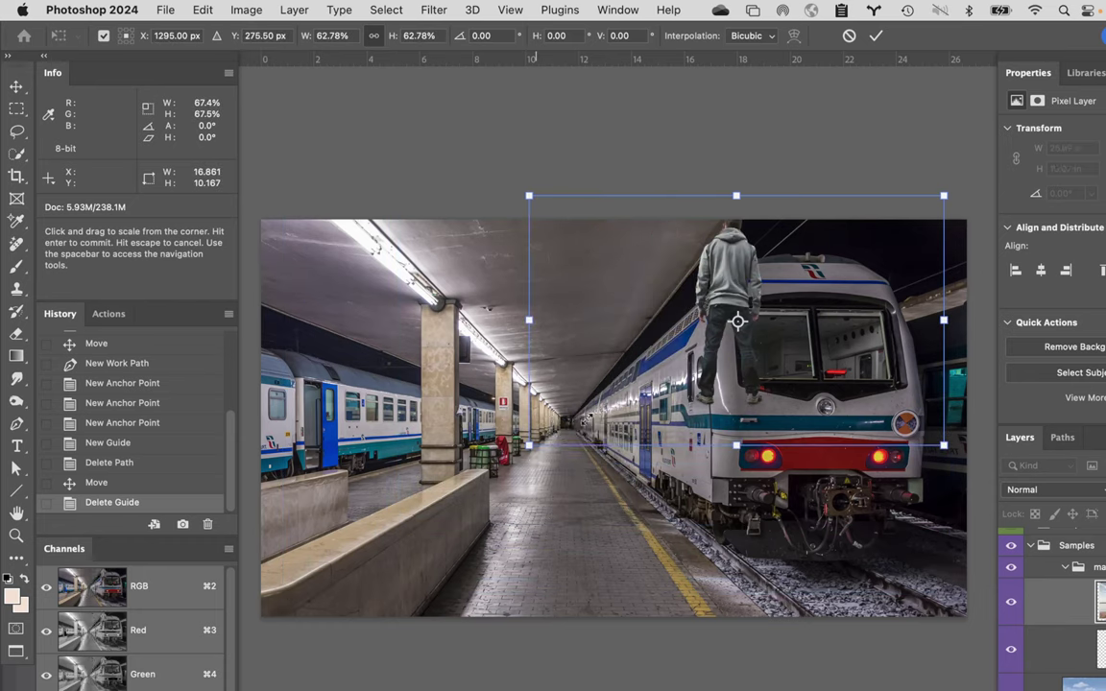
{"action": "left_click_drag", "start_coordinate": [812, 322], "coordinate": [652, 413]}
{"action": "left_click", "coordinate": [653, 413], "text": "super"}
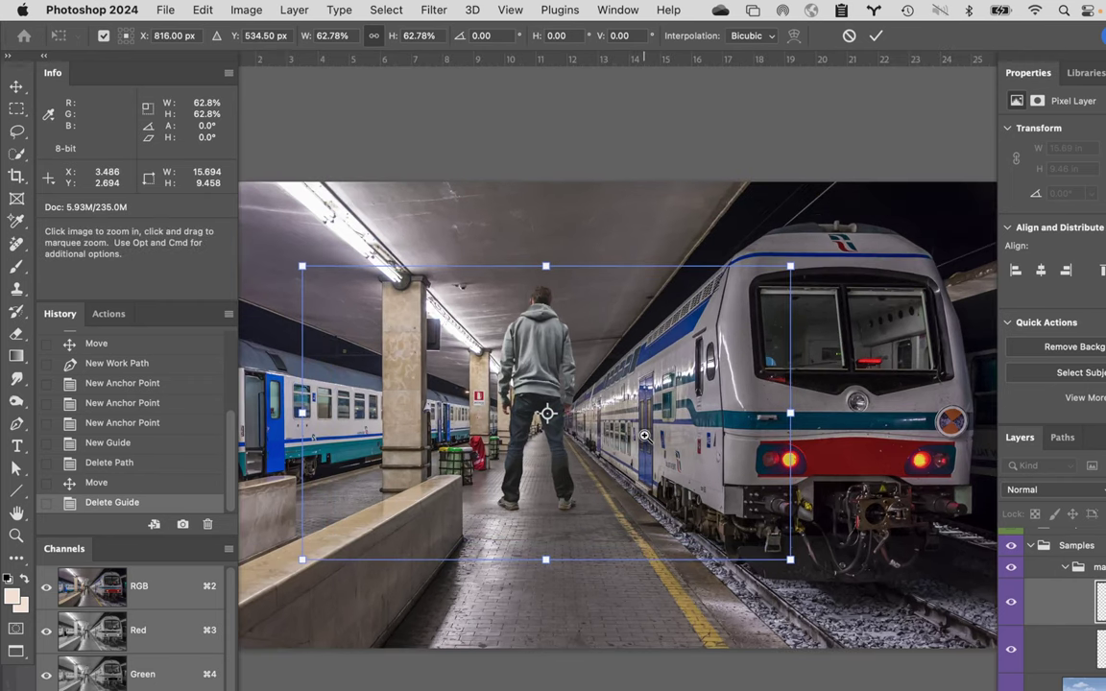
{"action": "left_click", "coordinate": [668, 470], "text": "super"}
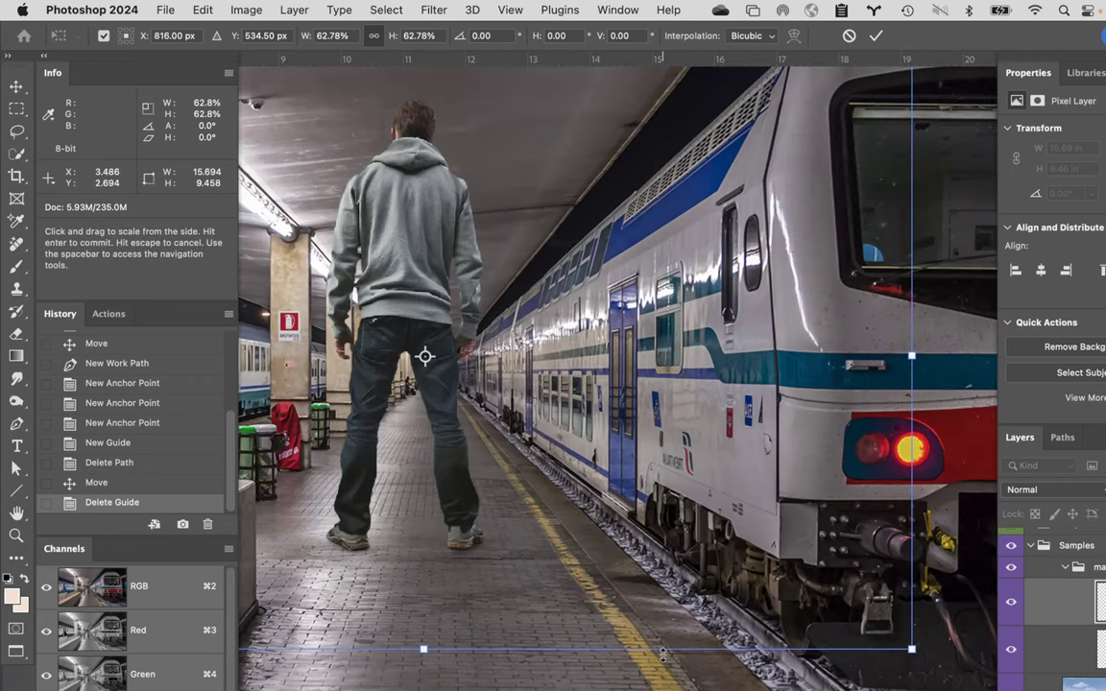
{"action": "left_click_drag", "start_coordinate": [912, 650], "coordinate": [691, 609]}
{"action": "left_click_drag", "start_coordinate": [422, 403], "coordinate": [658, 521]}
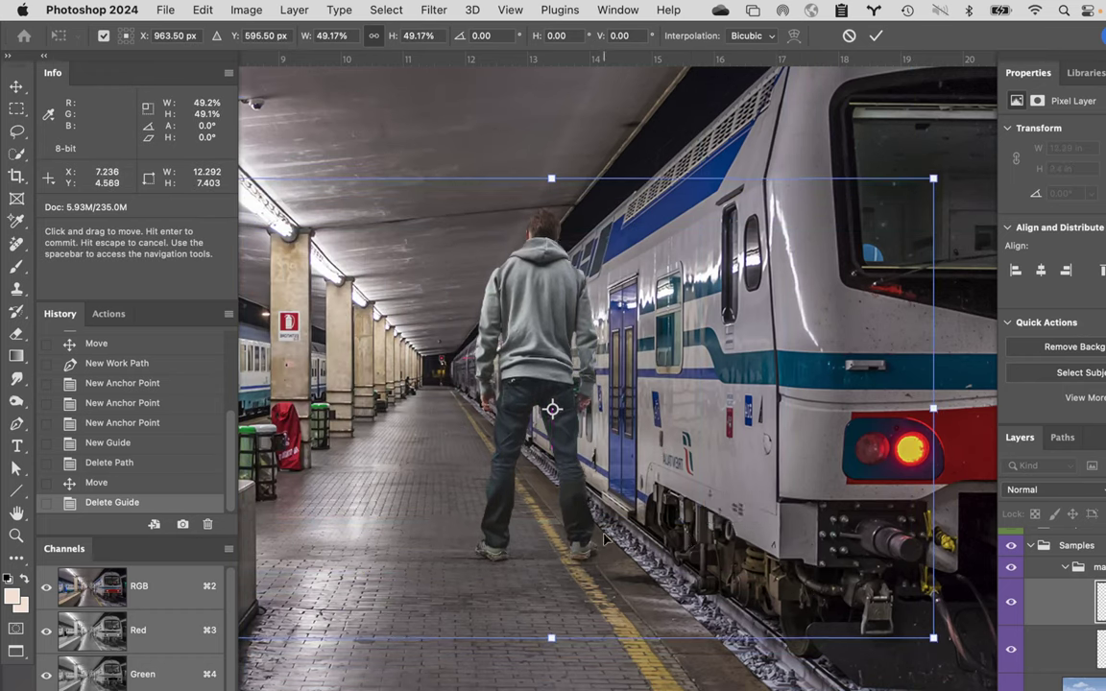
{"action": "key", "text": "space"}
{"action": "left_click_drag", "start_coordinate": [626, 587], "coordinate": [751, 581]}
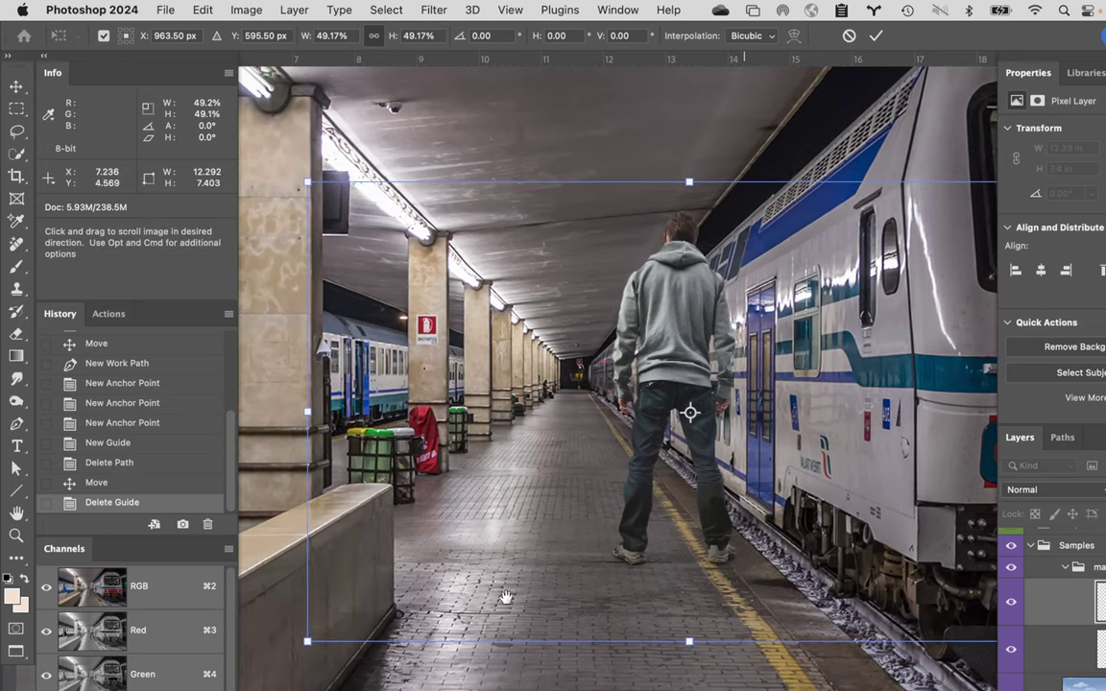
- Try reducing the man further to about 26% and placing him next to the train's blue door
{"action": "left_click_drag", "start_coordinate": [308, 639], "coordinate": [631, 433]}
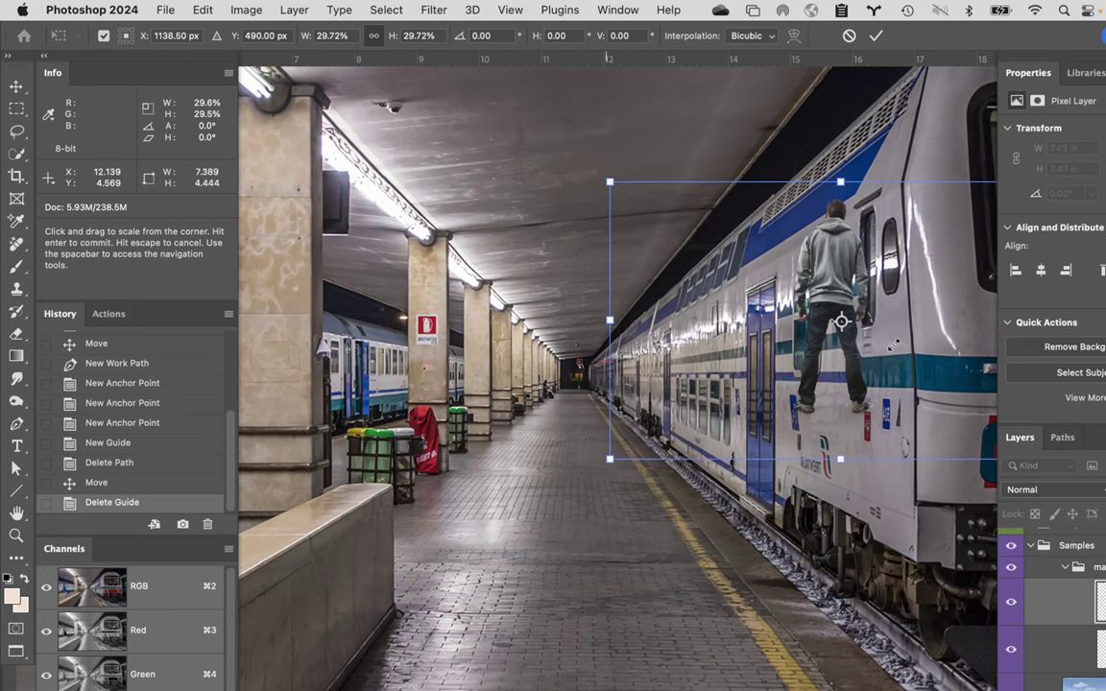
{"action": "left_click_drag", "start_coordinate": [892, 344], "coordinate": [802, 436]}
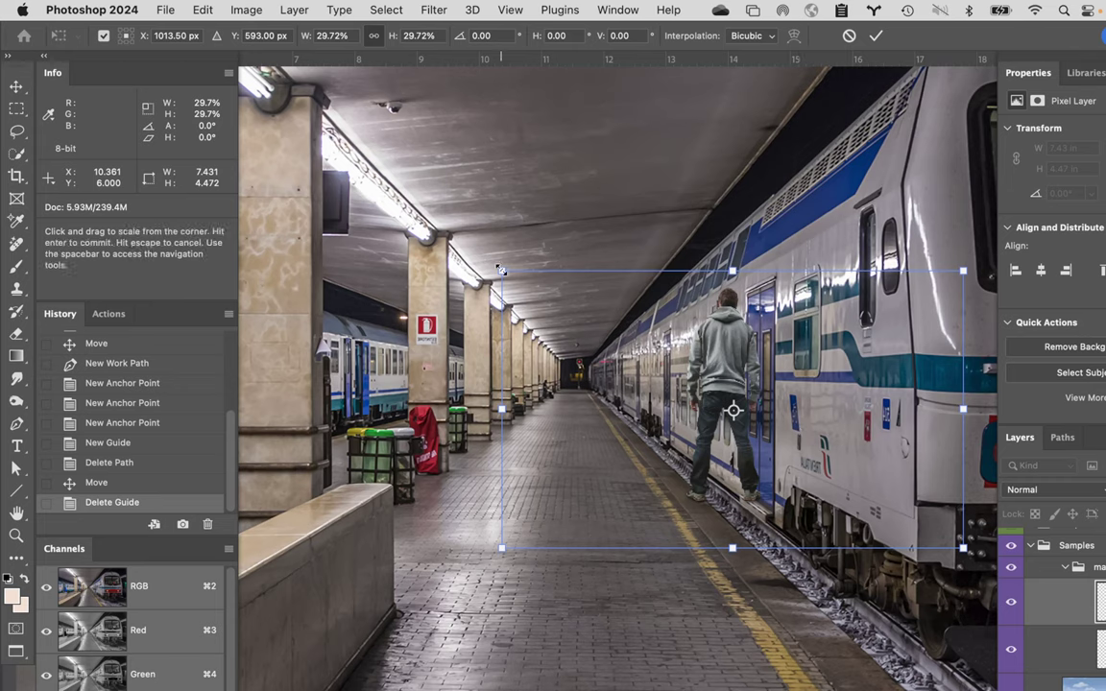
{"action": "left_click_drag", "start_coordinate": [501, 271], "coordinate": [564, 308]}
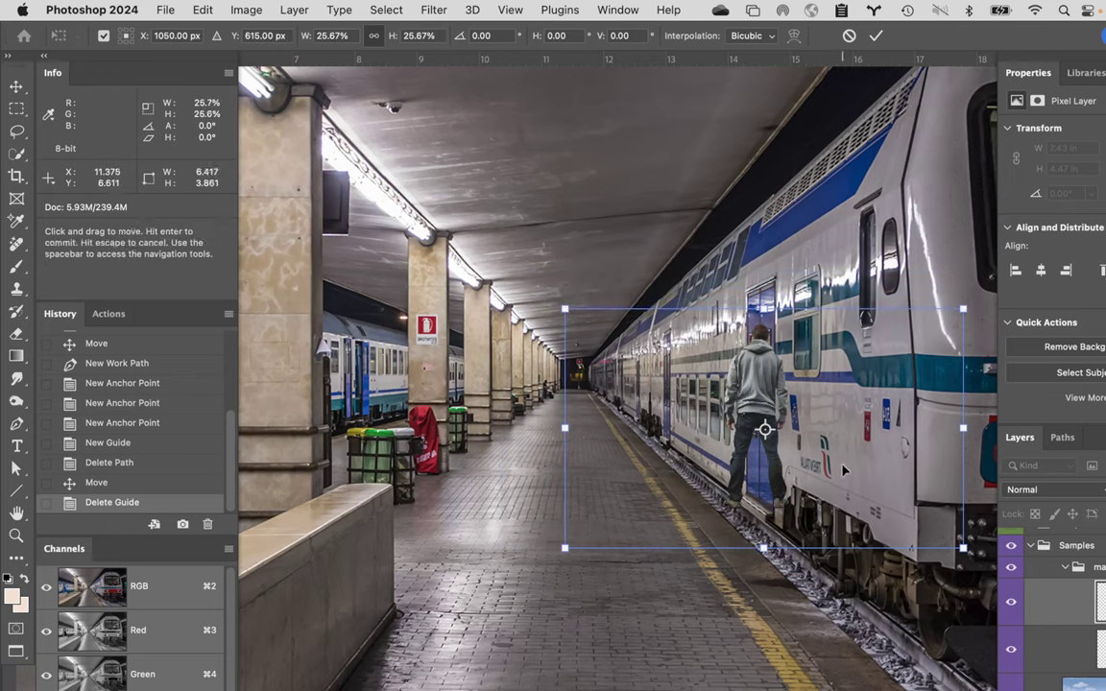
{"action": "left_click_drag", "start_coordinate": [845, 470], "coordinate": [811, 468]}
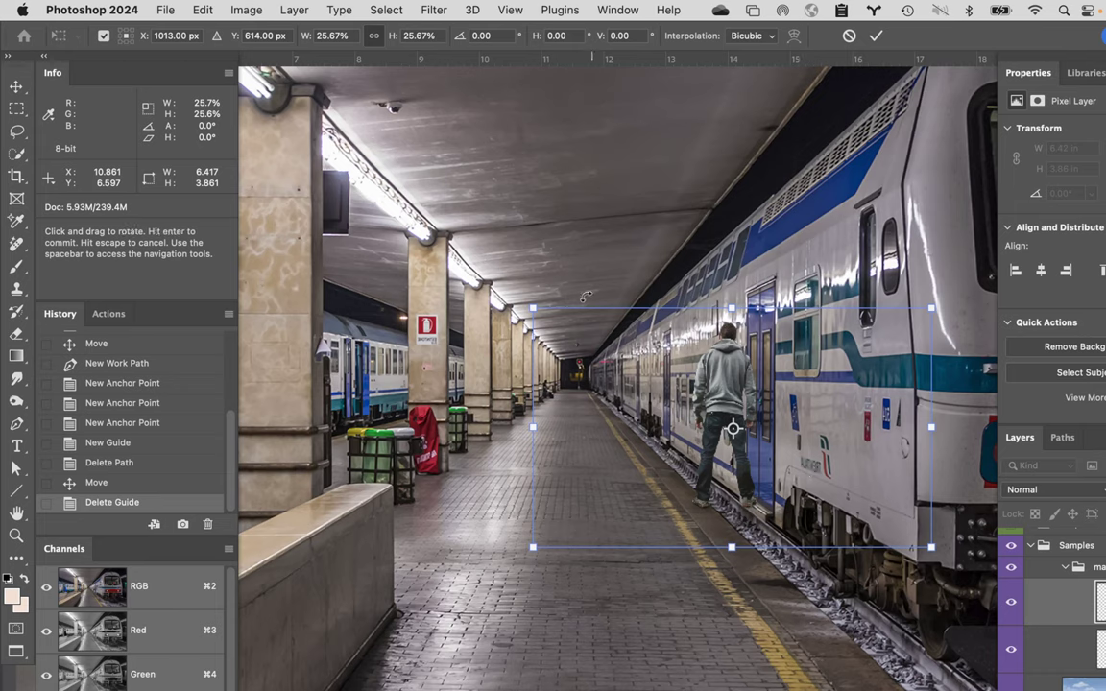
- Try shrinking the man to about 17% and enlarging him to about 25% beside the blue door, and cancel the transform
{"action": "left_click_drag", "start_coordinate": [533, 308], "coordinate": [663, 386]}
{"action": "left_click_drag", "start_coordinate": [718, 478], "coordinate": [677, 468]}
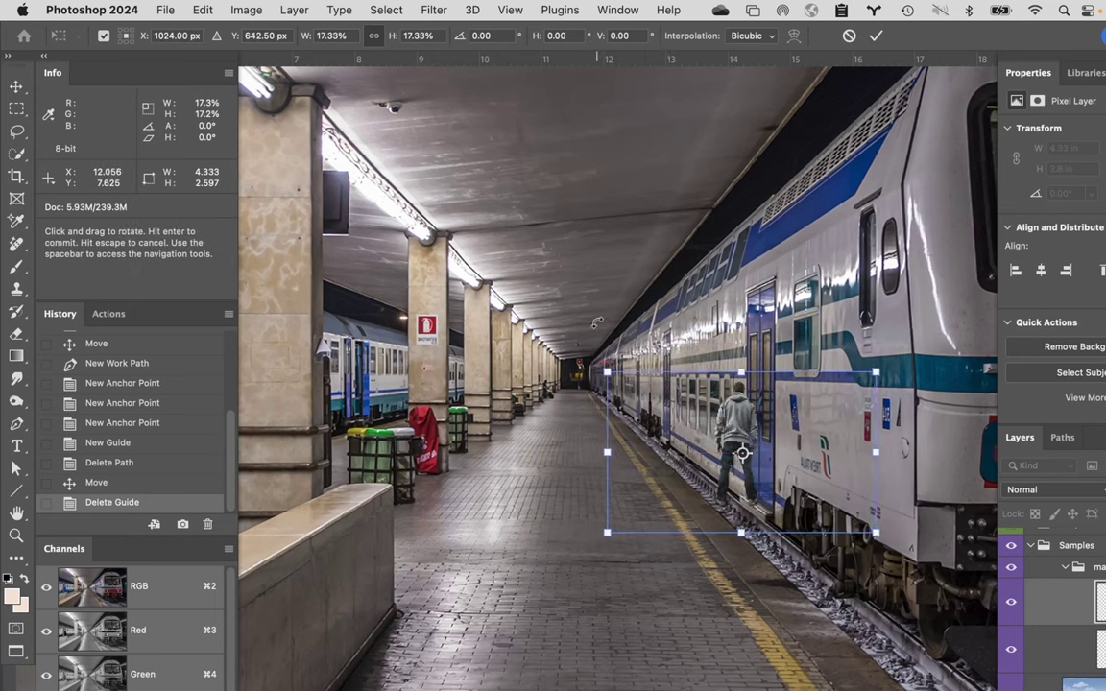
{"action": "left_click_drag", "start_coordinate": [549, 332], "coordinate": [476, 258]}
{"action": "left_click_drag", "start_coordinate": [657, 451], "coordinate": [701, 460]}
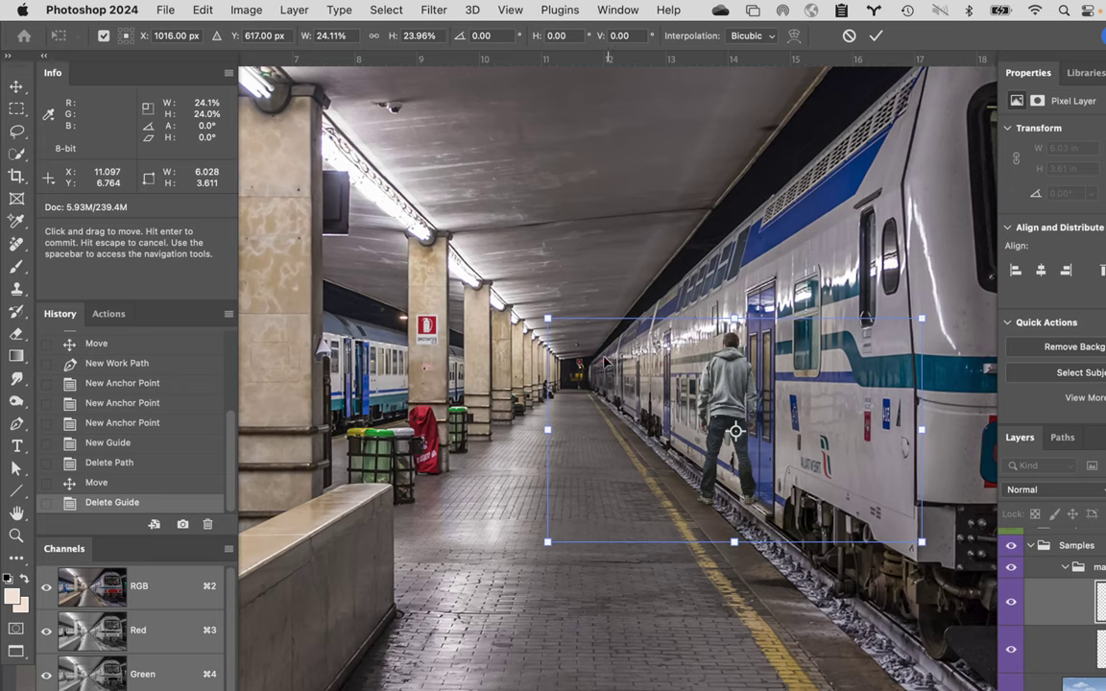
{"action": "left_click_drag", "start_coordinate": [534, 311], "coordinate": [519, 295]}
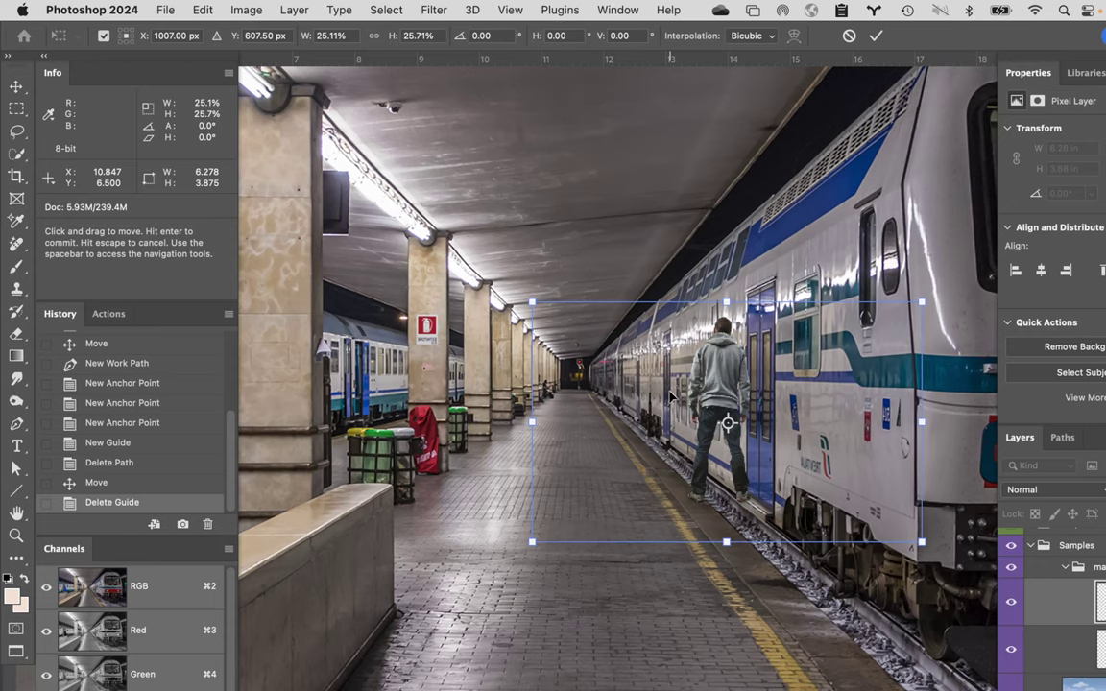
{"action": "left_click", "coordinate": [848, 35]}
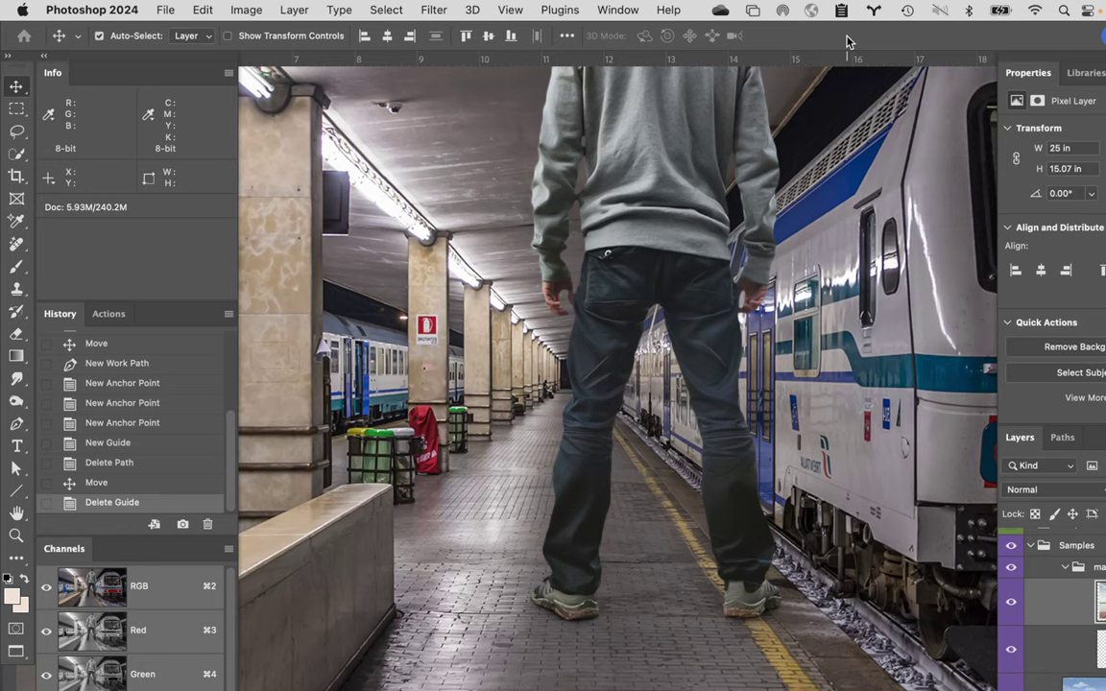
- Scale the man to about 27.6% with linked width and height, standing him at the platform edge by the train's blue door
{"action": "key", "text": "super+t"}
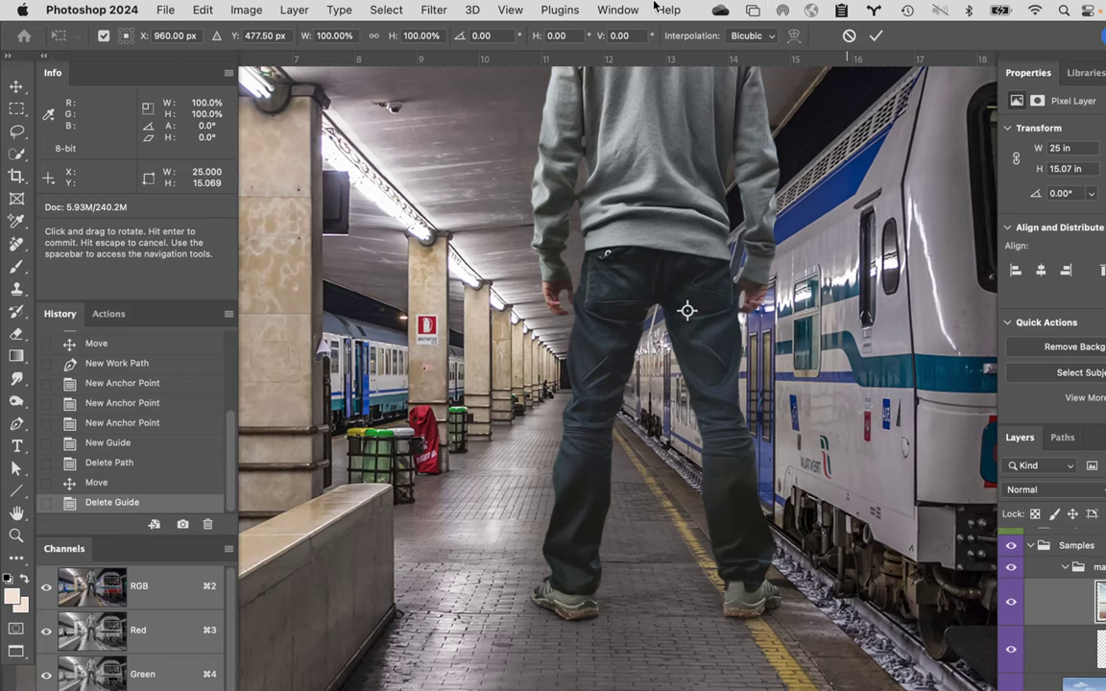
{"action": "left_click", "coordinate": [389, 38]}
{"action": "double_click", "coordinate": [334, 36]}
{"action": "type", "text": "58"}
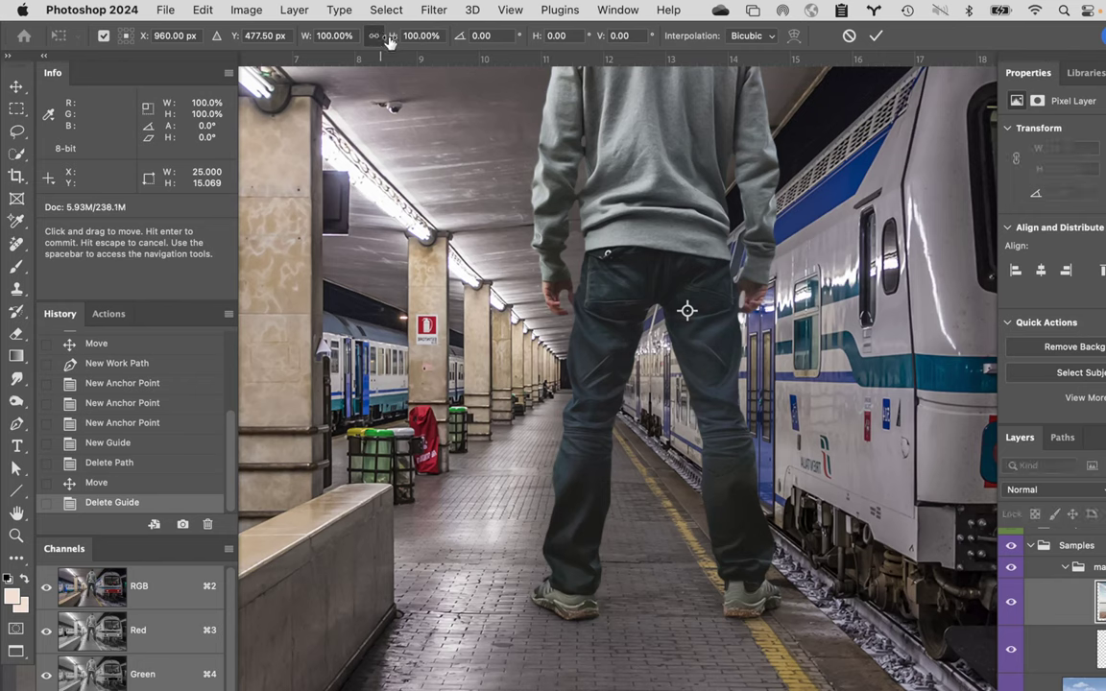
{"action": "key", "text": "Tab"}
{"action": "left_click_drag", "start_coordinate": [335, 45], "coordinate": [259, 49]}
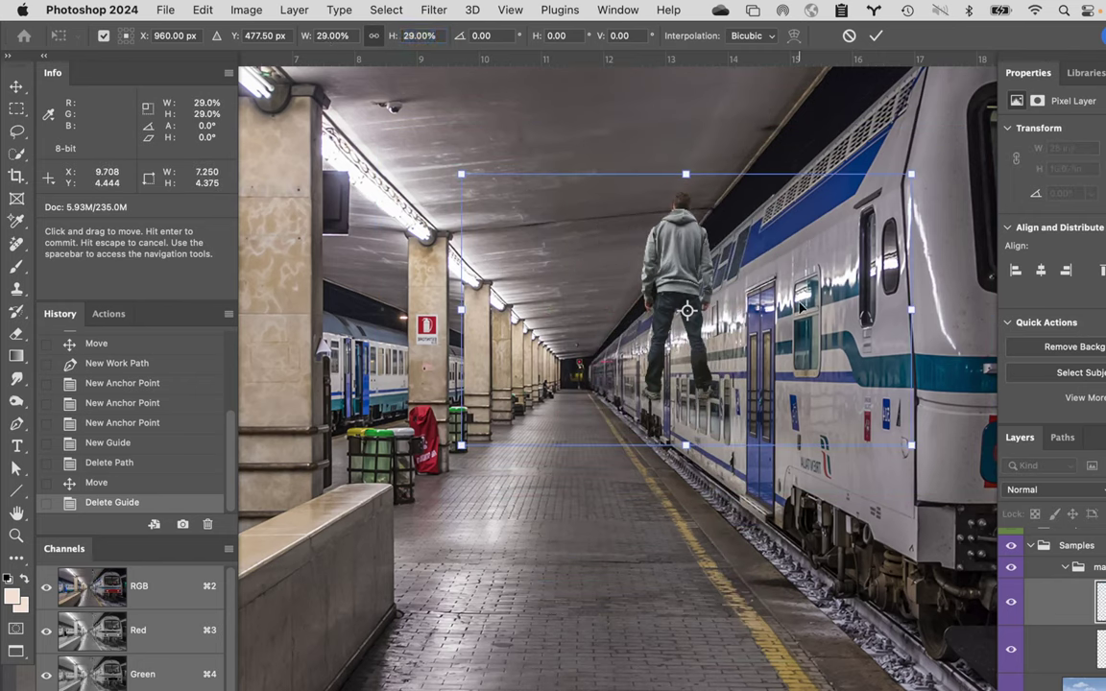
{"action": "left_click_drag", "start_coordinate": [811, 336], "coordinate": [855, 445]}
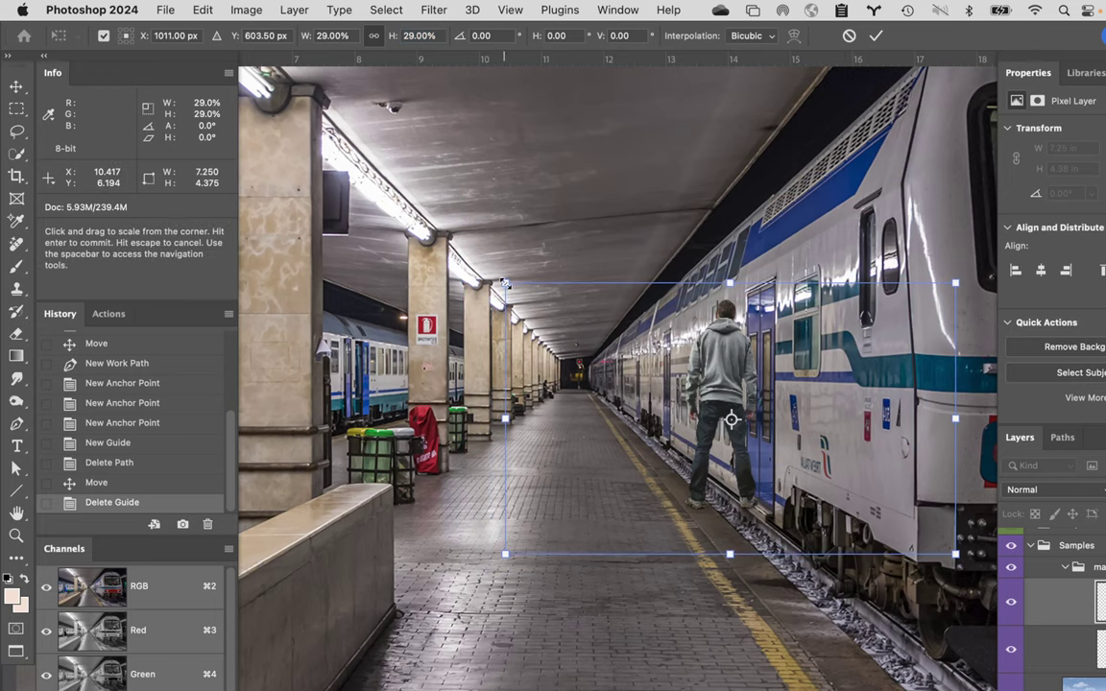
{"action": "left_click_drag", "start_coordinate": [505, 282], "coordinate": [527, 294]}
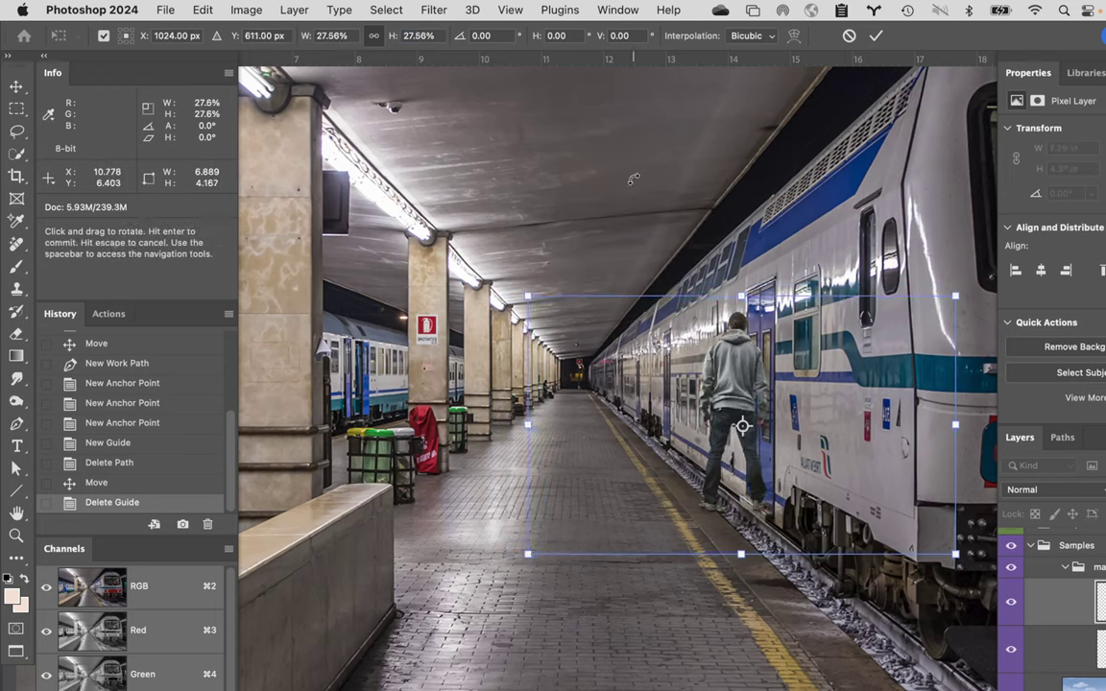
{"action": "left_click", "coordinate": [876, 35]}
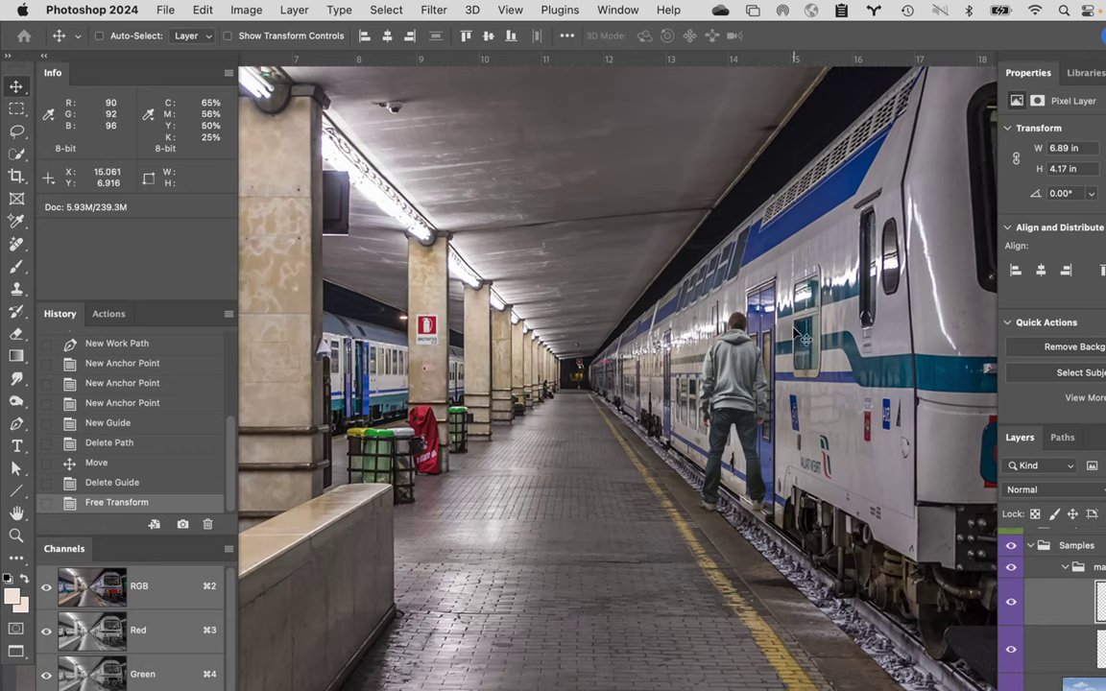
- Move the man down slightly and across the platform to stand beside the green bins, and view the composite full screen
{"action": "left_click_drag", "start_coordinate": [737, 379], "coordinate": [700, 397]}
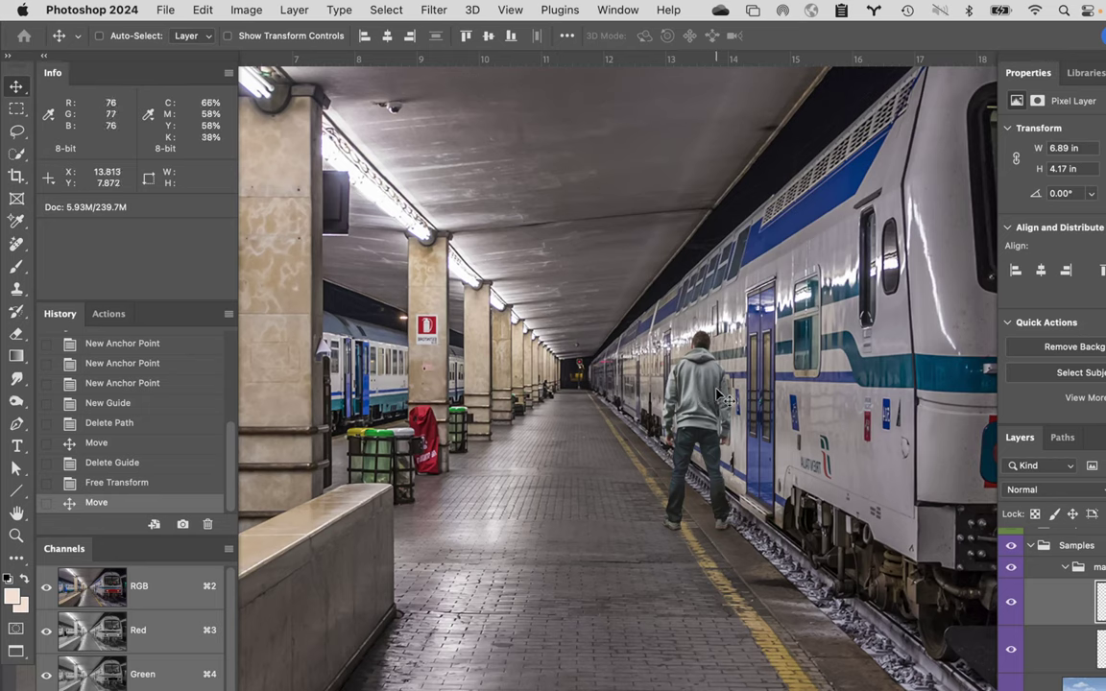
{"action": "left_click_drag", "start_coordinate": [699, 400], "coordinate": [446, 393]}
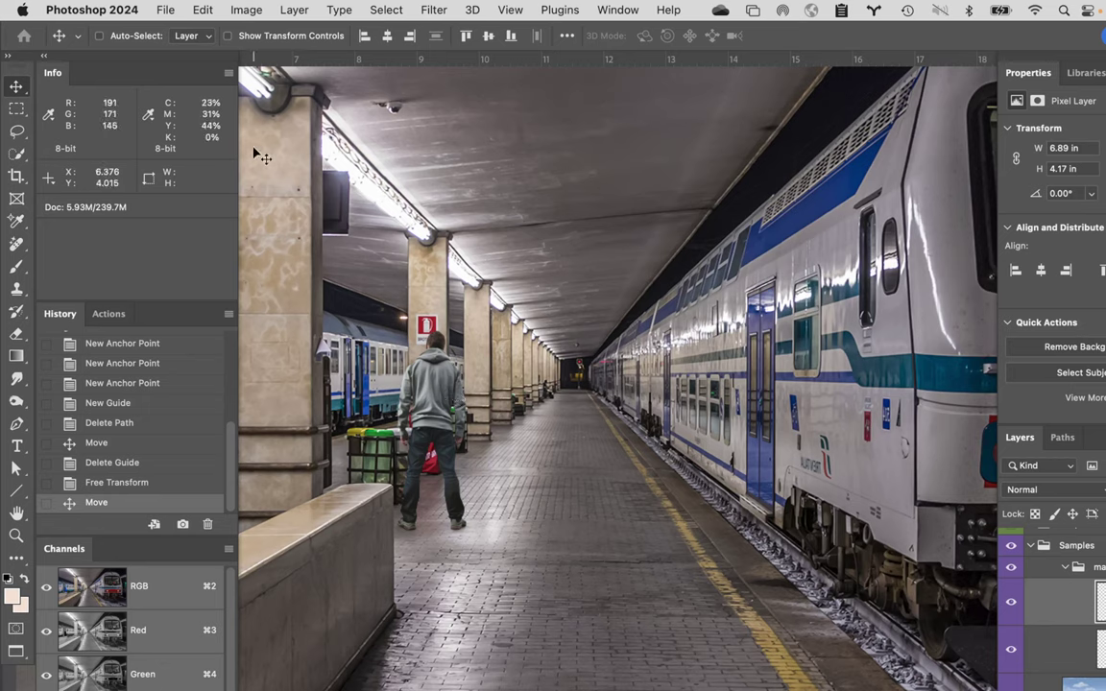
{"action": "key", "text": "f"}
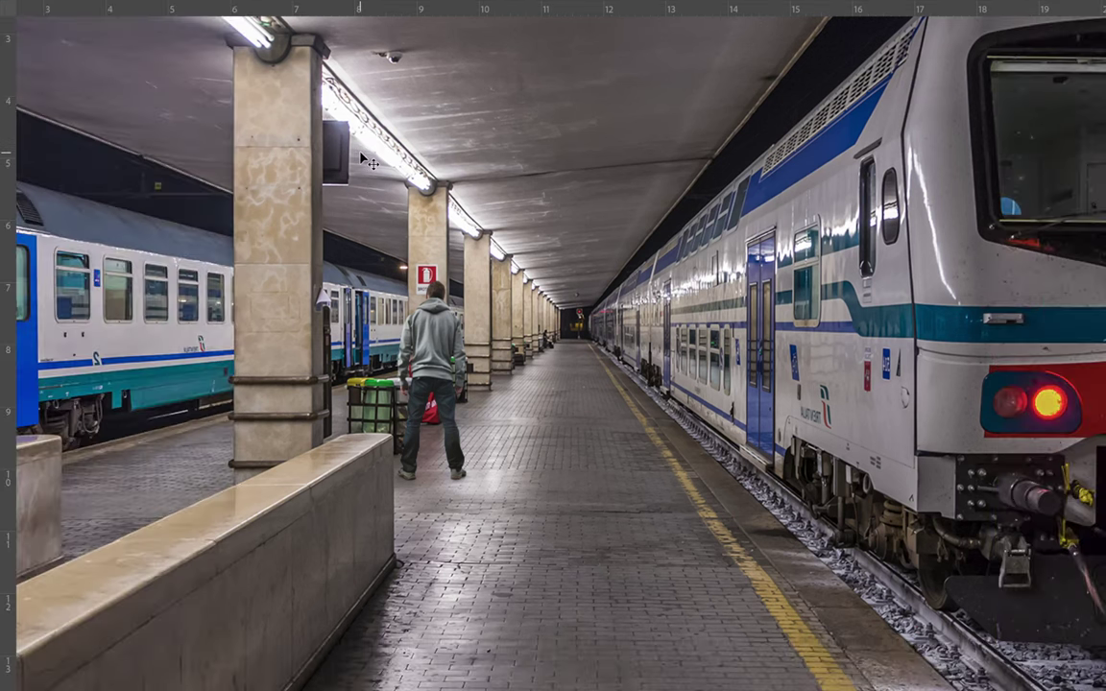
- Return to the standard window view and close 01-01-perspective.psd without saving the changes
{"action": "key", "text": "f"}
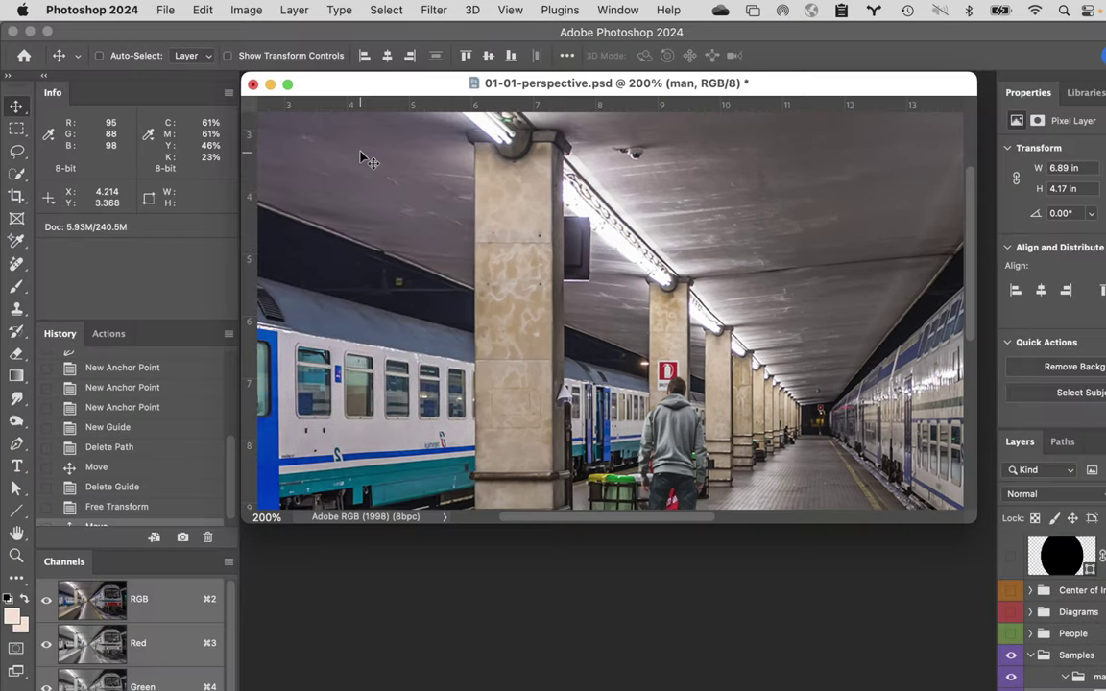
{"action": "left_click", "coordinate": [254, 85]}
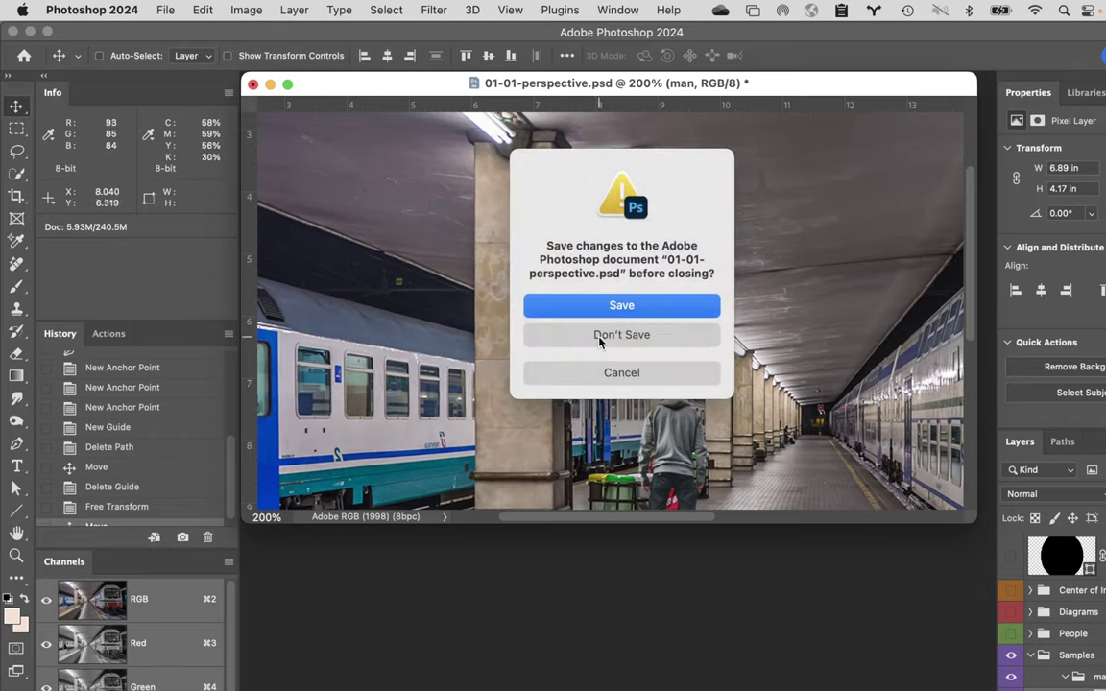
{"action": "left_click", "coordinate": [600, 340]}
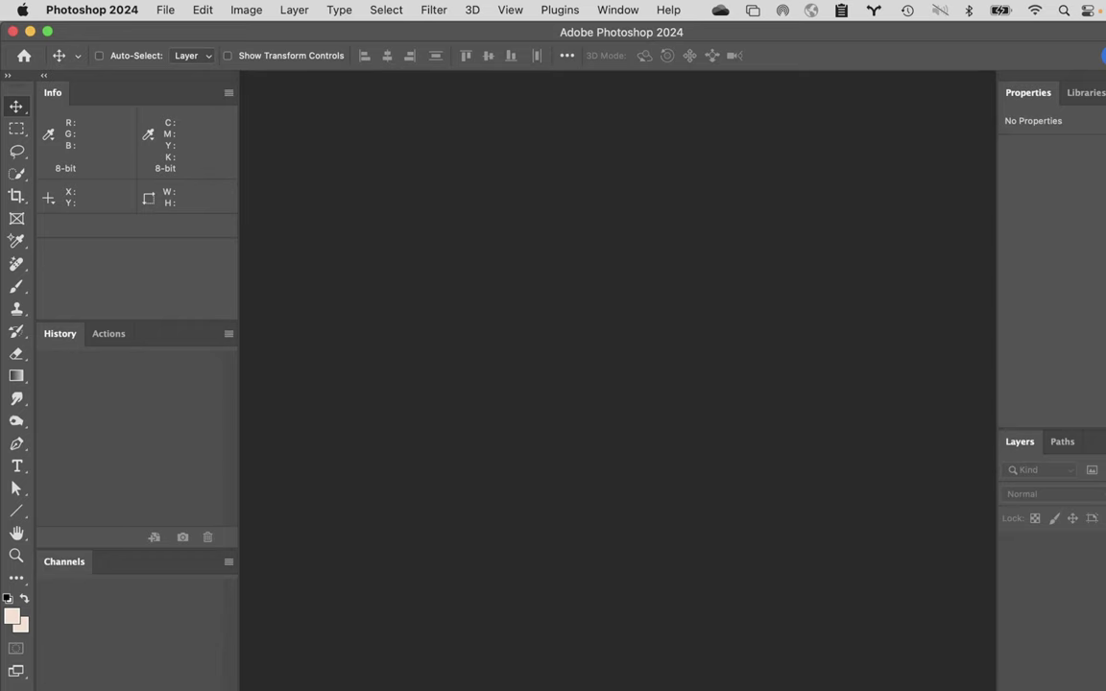
- Switch to Finder and open Overlay Session.cosessiondb from the Overlay Session folder inside Overlay exersise
{"action": "key", "text": "super+Tab"}
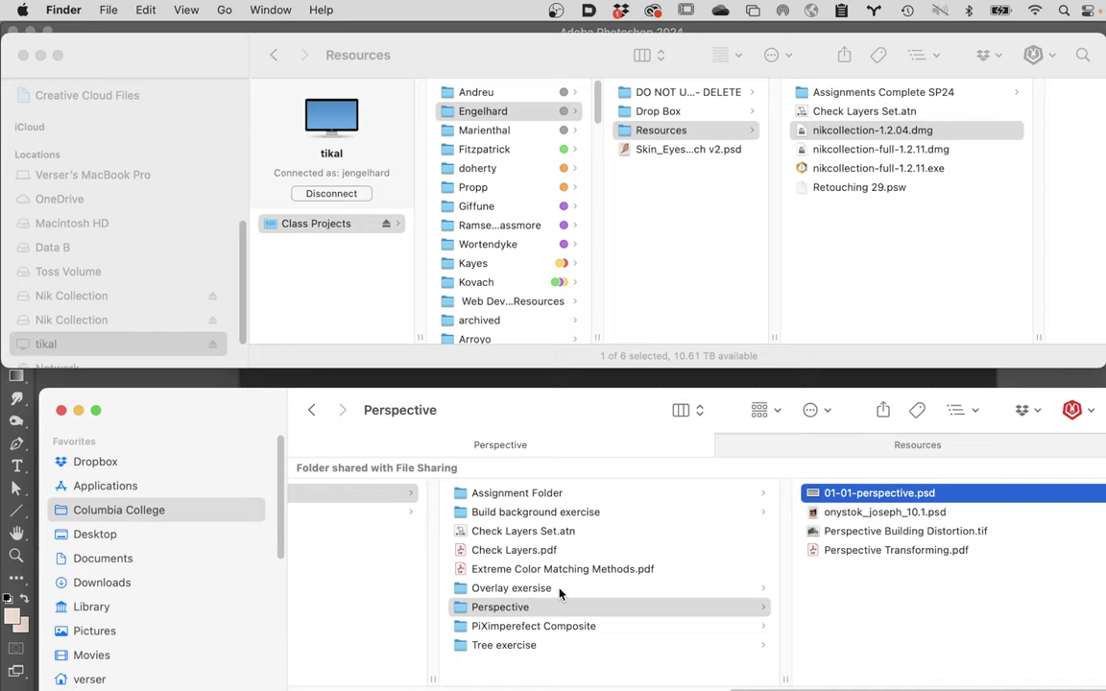
{"action": "left_click", "coordinate": [642, 589]}
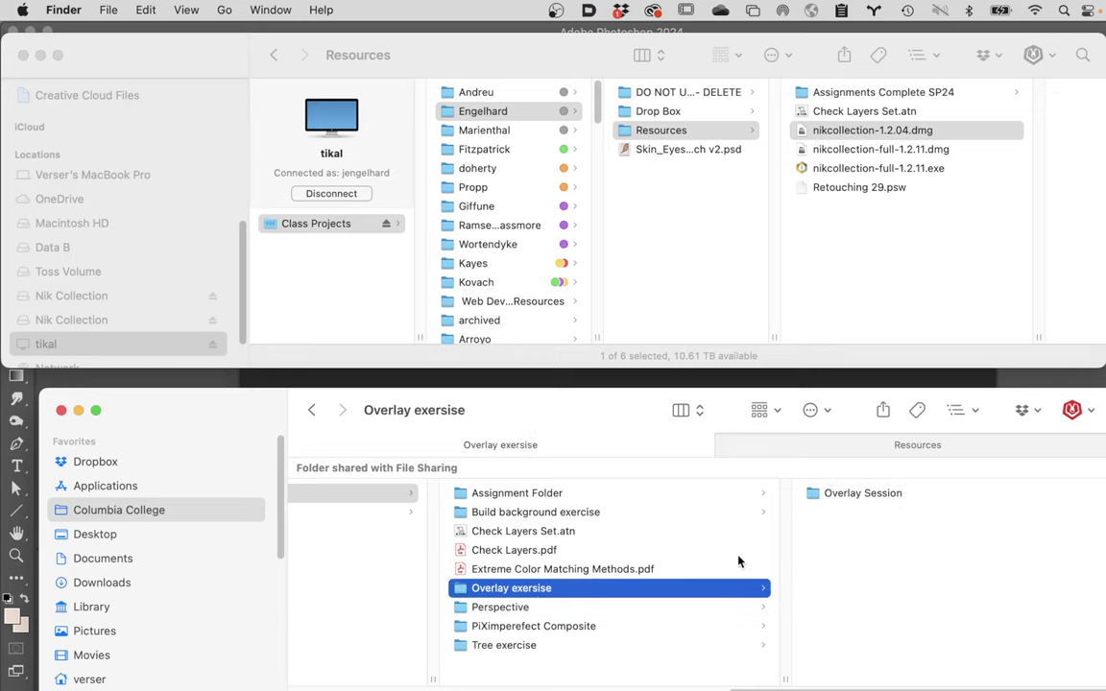
{"action": "left_click", "coordinate": [868, 494]}
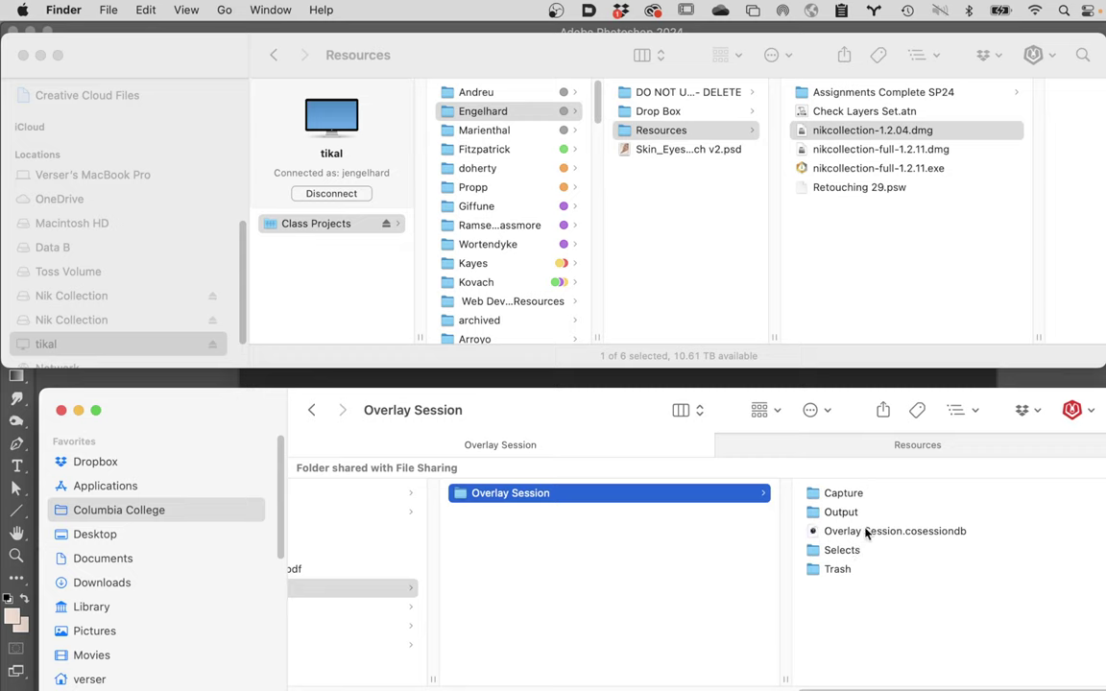
{"action": "left_click", "coordinate": [866, 533]}
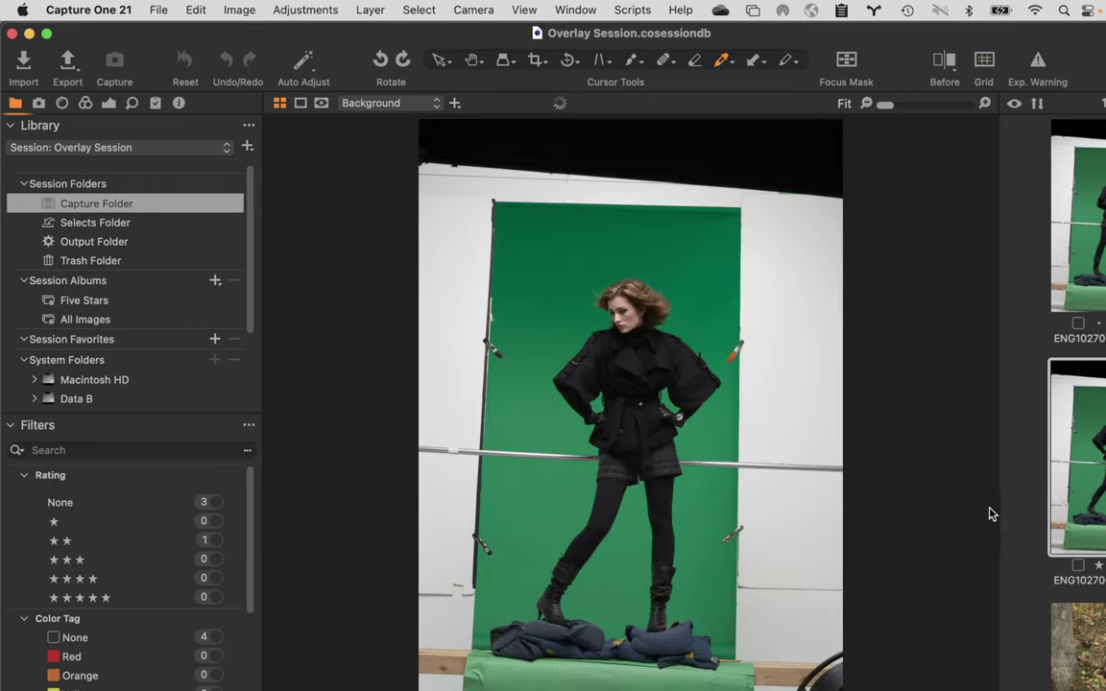
- Browse the session's captures and display the forest photo of the woman holding a colour chart
{"action": "scroll", "coordinate": [1032, 582], "scroll_direction": "down", "scroll_amount": 1}
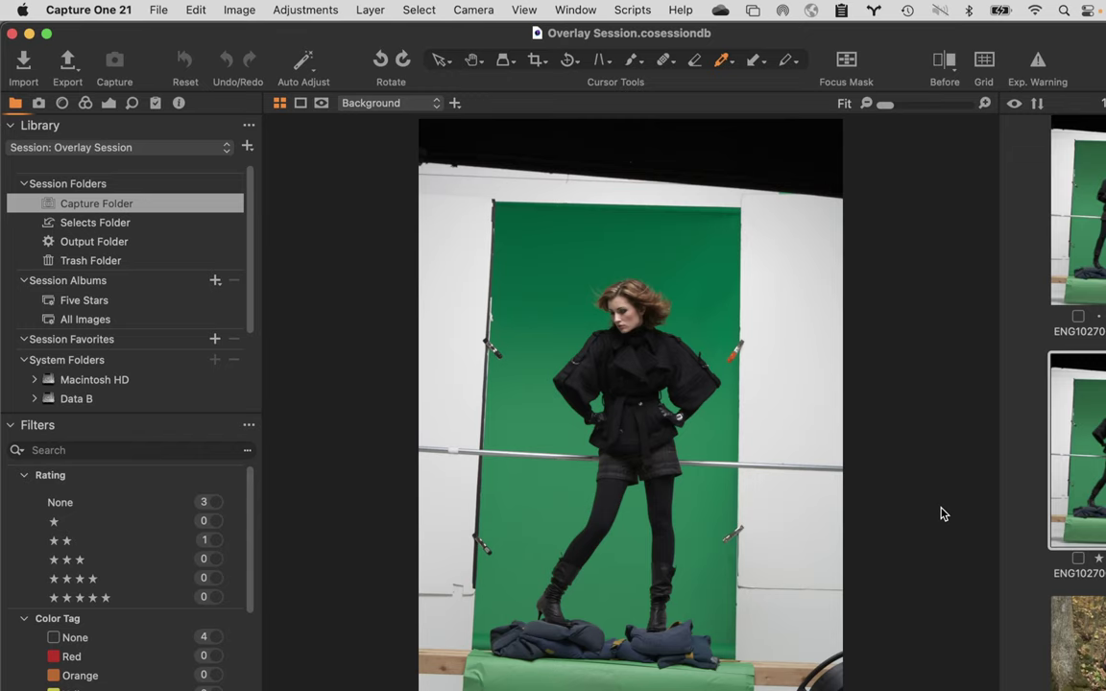
{"action": "scroll", "coordinate": [1075, 576], "scroll_direction": "down", "scroll_amount": 3}
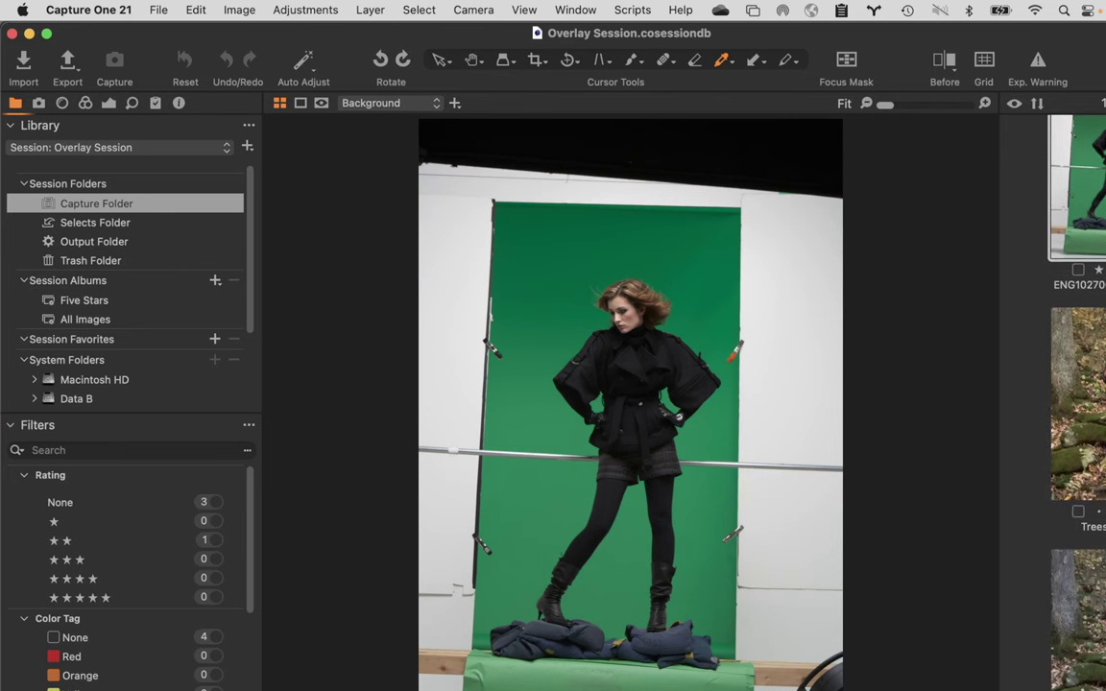
{"action": "left_click", "coordinate": [1076, 403]}
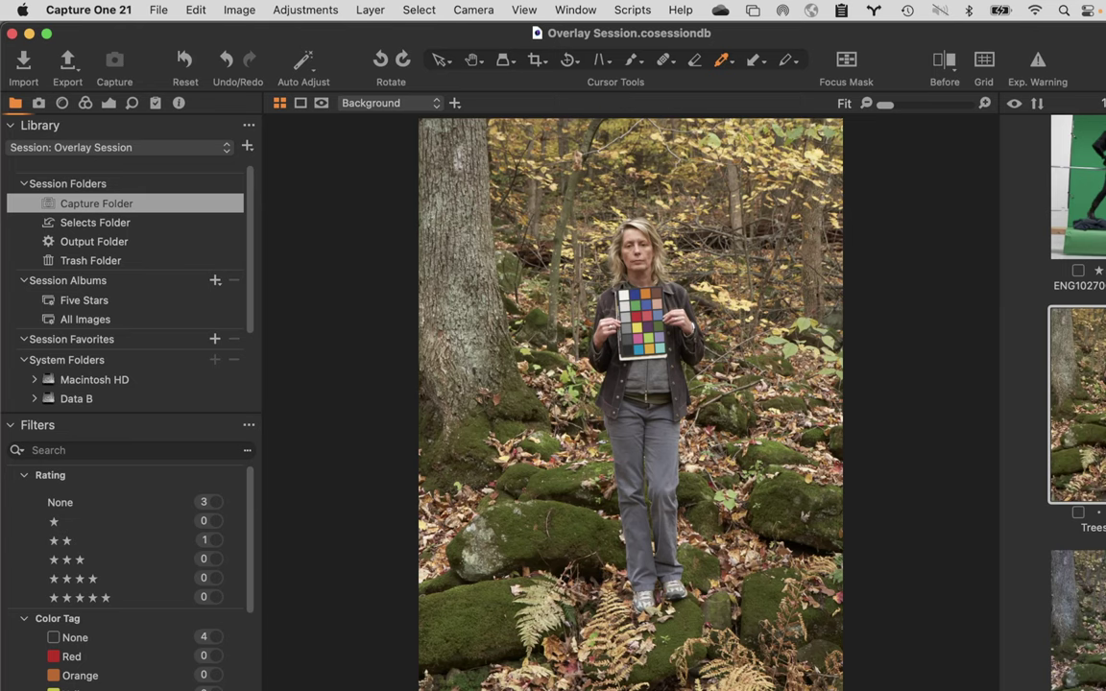
- Compare the forest photos with and without the woman, and load the colour-chart photo Trees_013 as the capture overlay in place of the Vogue layout
{"action": "left_click", "coordinate": [1076, 619]}
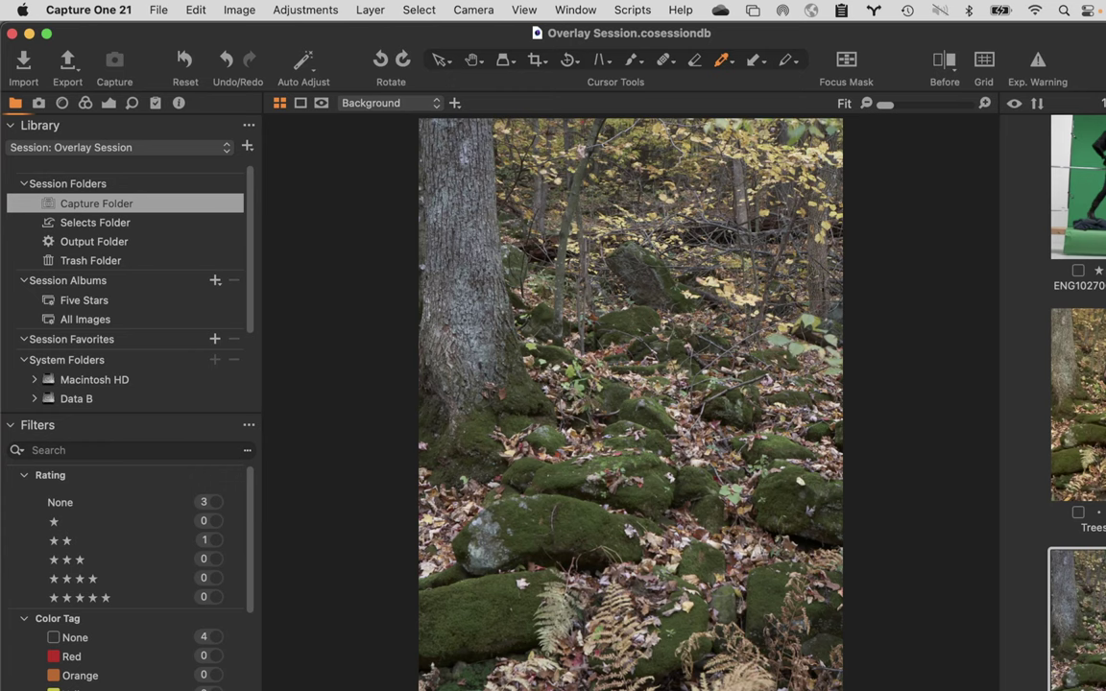
{"action": "left_click", "coordinate": [1076, 403]}
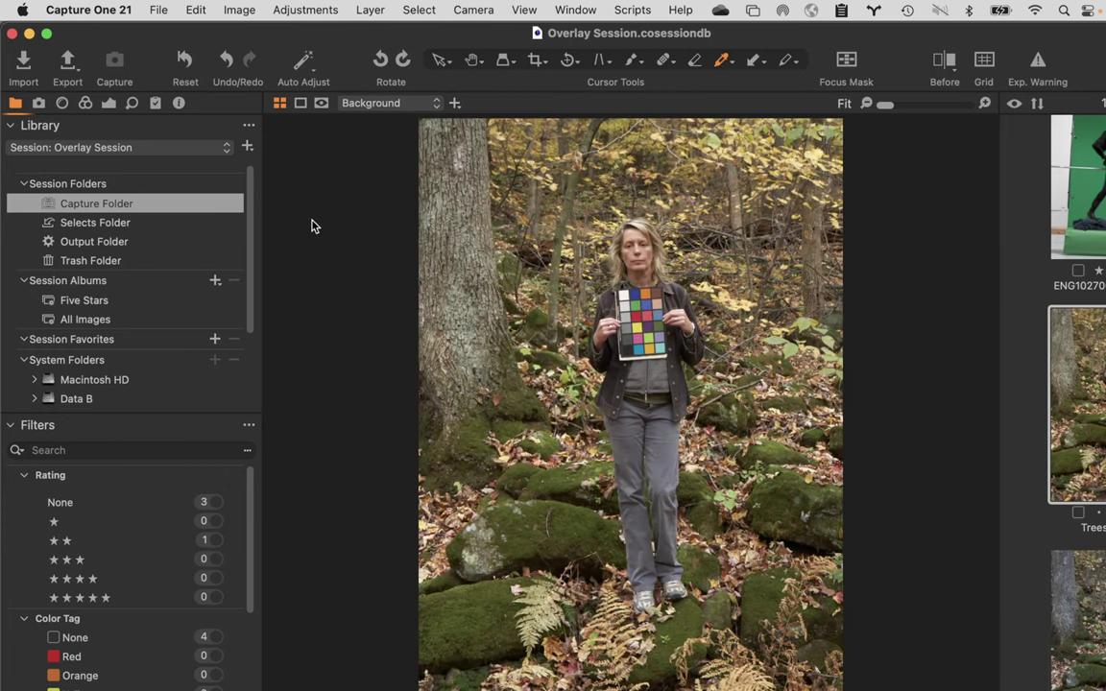
{"action": "left_click", "coordinate": [38, 104]}
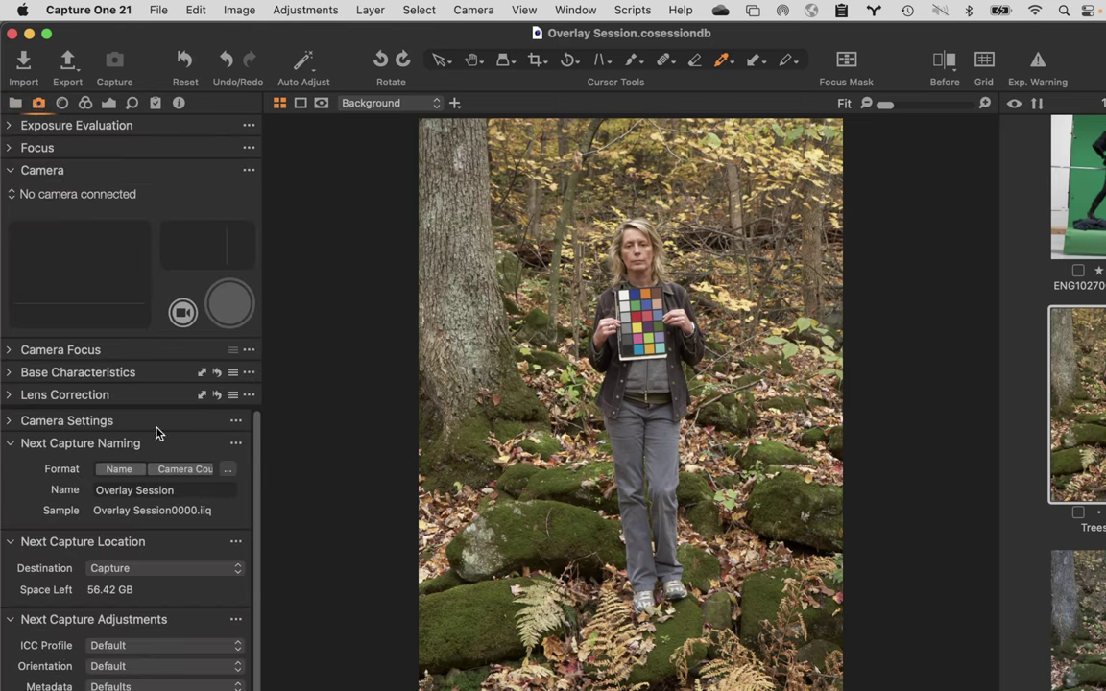
{"action": "scroll", "coordinate": [159, 432], "scroll_direction": "down", "scroll_amount": 2}
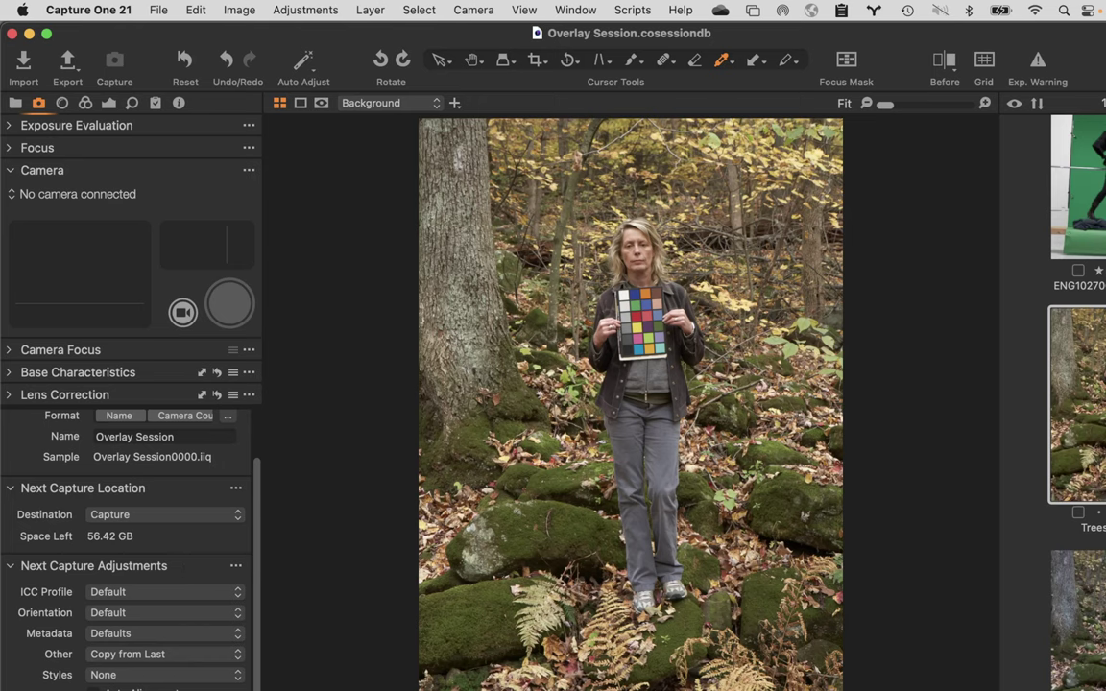
{"action": "scroll", "coordinate": [186, 626], "scroll_direction": "down", "scroll_amount": 5}
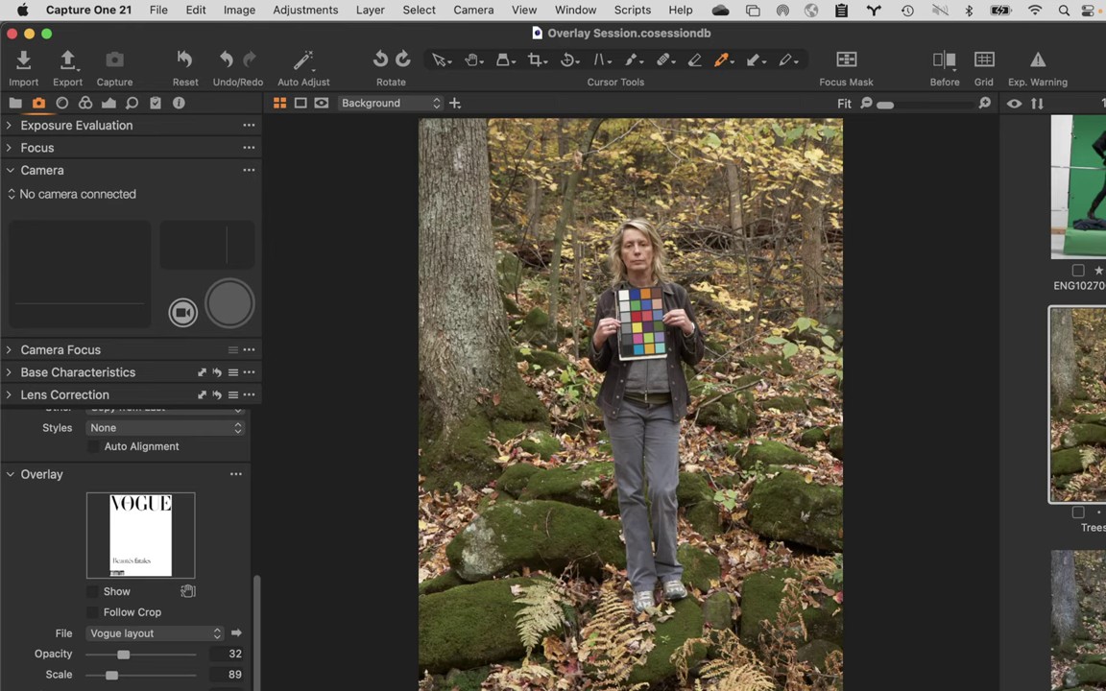
{"action": "left_click_drag", "start_coordinate": [1080, 403], "coordinate": [211, 499]}
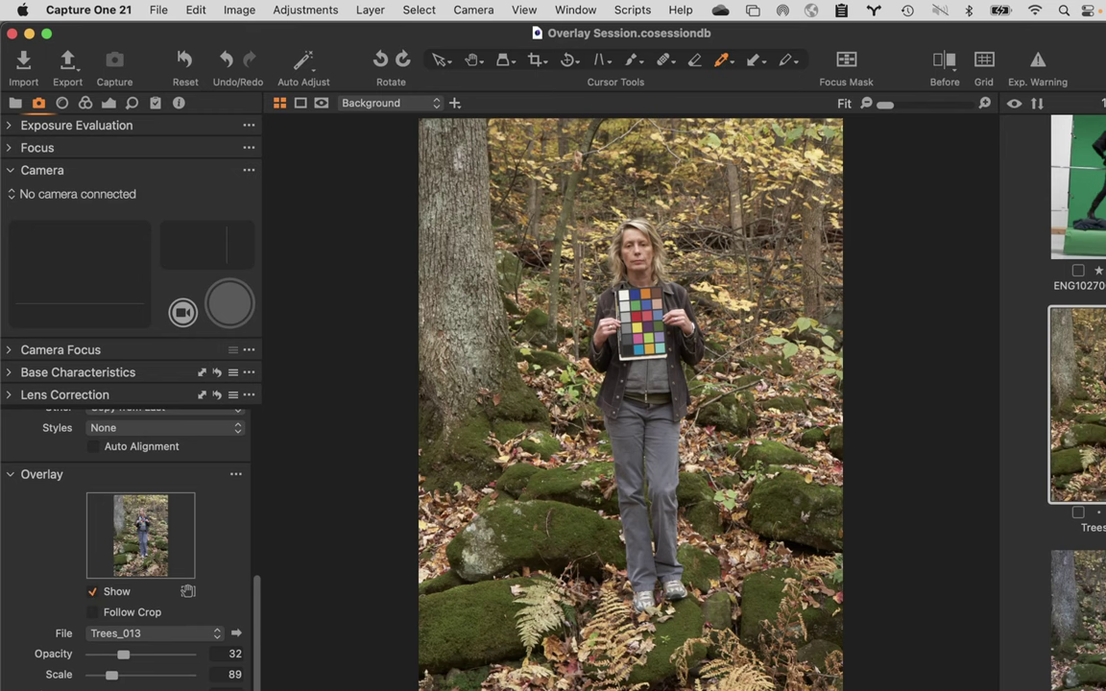
- Show the green-screen photo, toggle its Trees_013 overlay off and back on, and set the overlay opacity to 51
{"action": "left_click", "coordinate": [1075, 187]}
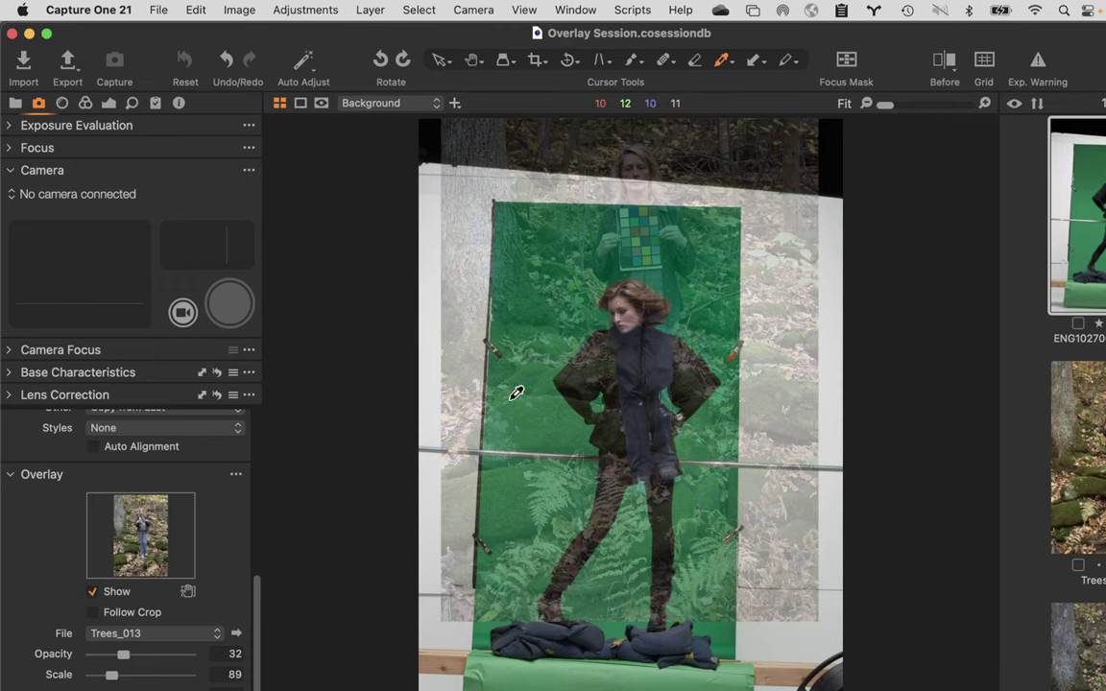
{"action": "left_click", "coordinate": [94, 592]}
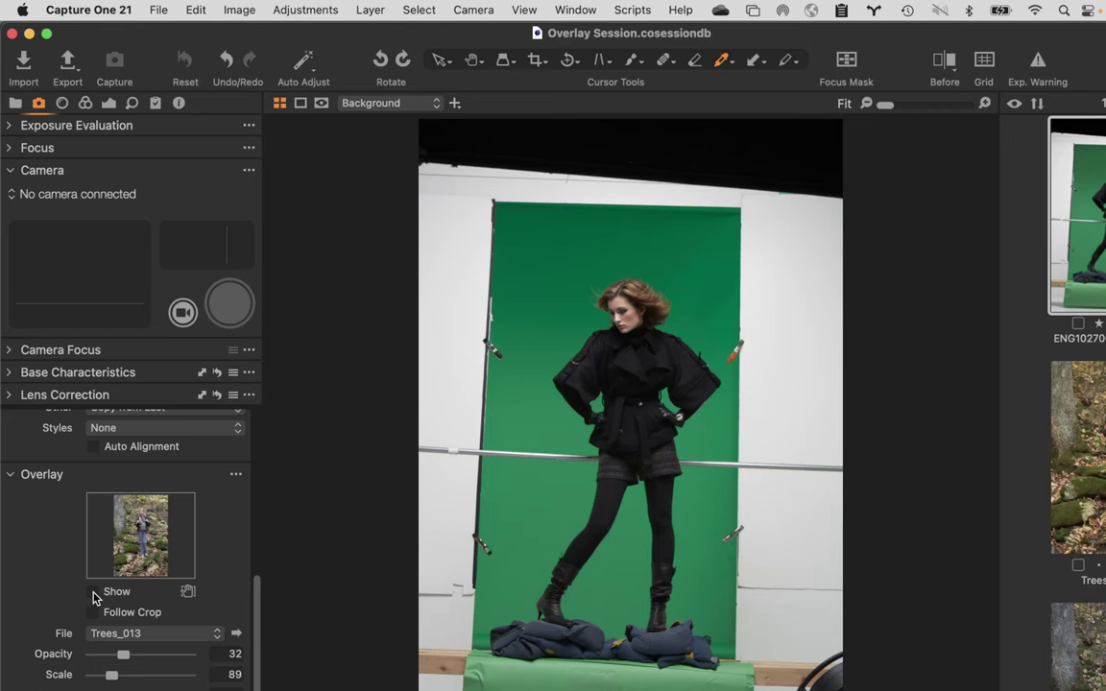
{"action": "left_click", "coordinate": [94, 593]}
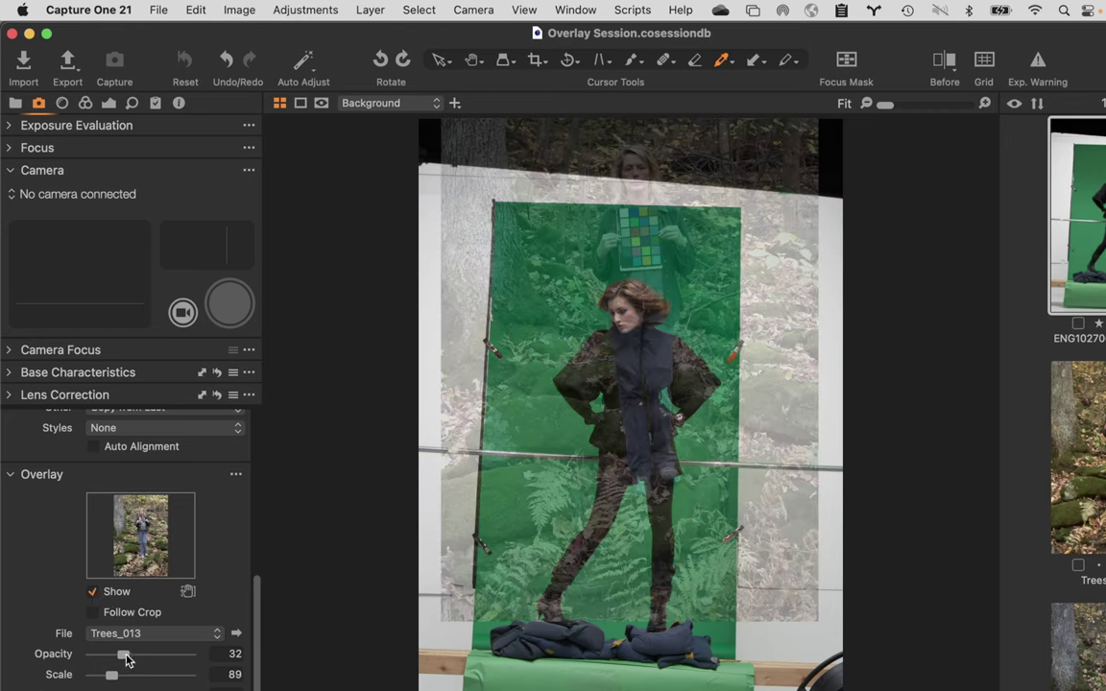
{"action": "mouse_move", "coordinate": [123, 653]}
{"action": "left_mouse_down"}
{"action": "mouse_move", "coordinate": [195, 657]}
{"action": "mouse_move", "coordinate": [103, 654]}
{"action": "mouse_move", "coordinate": [144, 657]}
{"action": "left_mouse_up"}
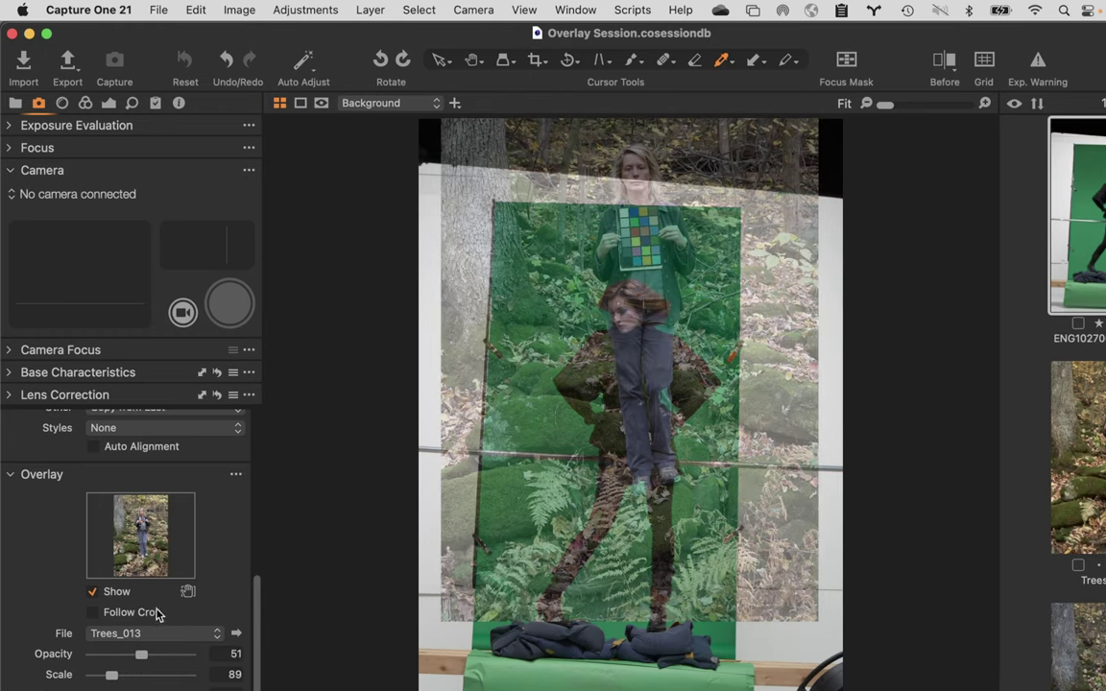
- Move the Trees_013 overlay down so the woman stands over the green-screen model, and set its scale to 90
{"action": "left_click", "coordinate": [187, 592]}
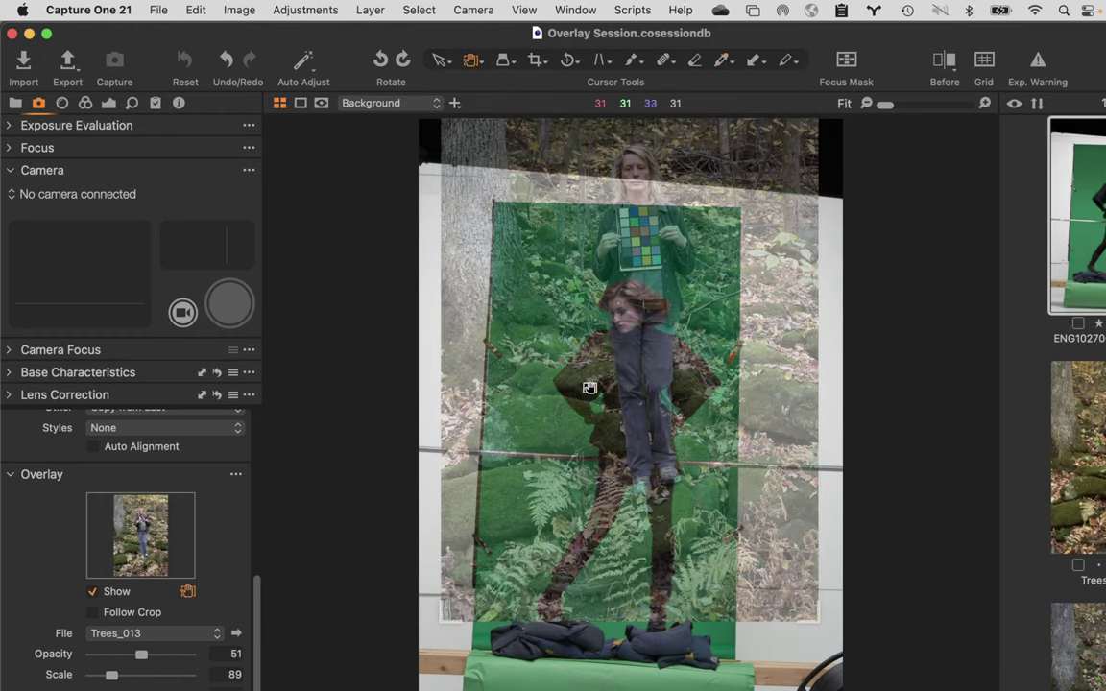
{"action": "left_click_drag", "start_coordinate": [595, 278], "coordinate": [632, 441]}
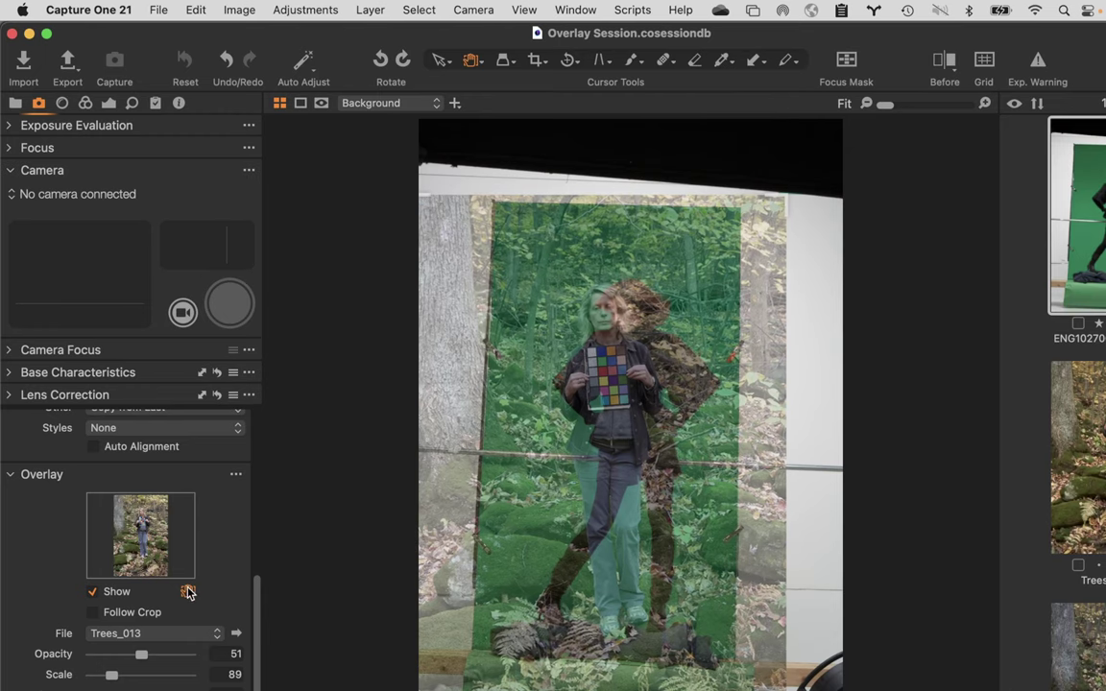
{"action": "mouse_move", "coordinate": [110, 677]}
{"action": "left_mouse_down"}
{"action": "mouse_move", "coordinate": [122, 677]}
{"action": "mouse_move", "coordinate": [111, 680]}
{"action": "left_mouse_up"}
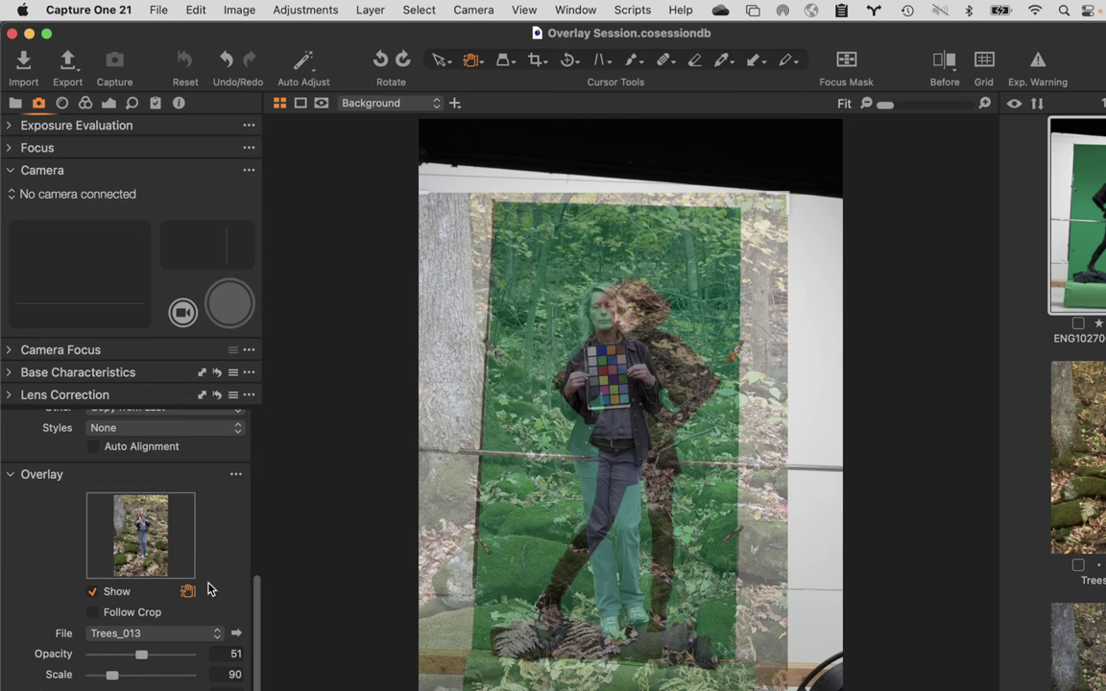
- Compare the overlay with the photo underneath by setting its opacity to 100 and then 0
{"action": "left_click_drag", "start_coordinate": [141, 653], "coordinate": [217, 653]}
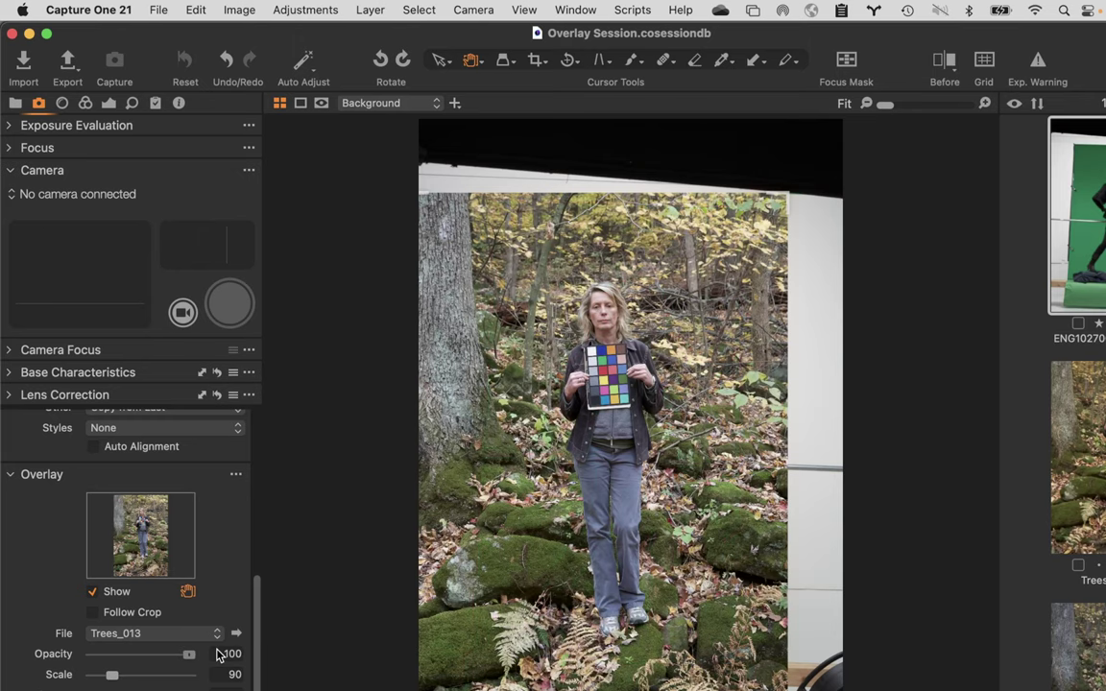
{"action": "left_click_drag", "start_coordinate": [217, 654], "coordinate": [59, 649]}
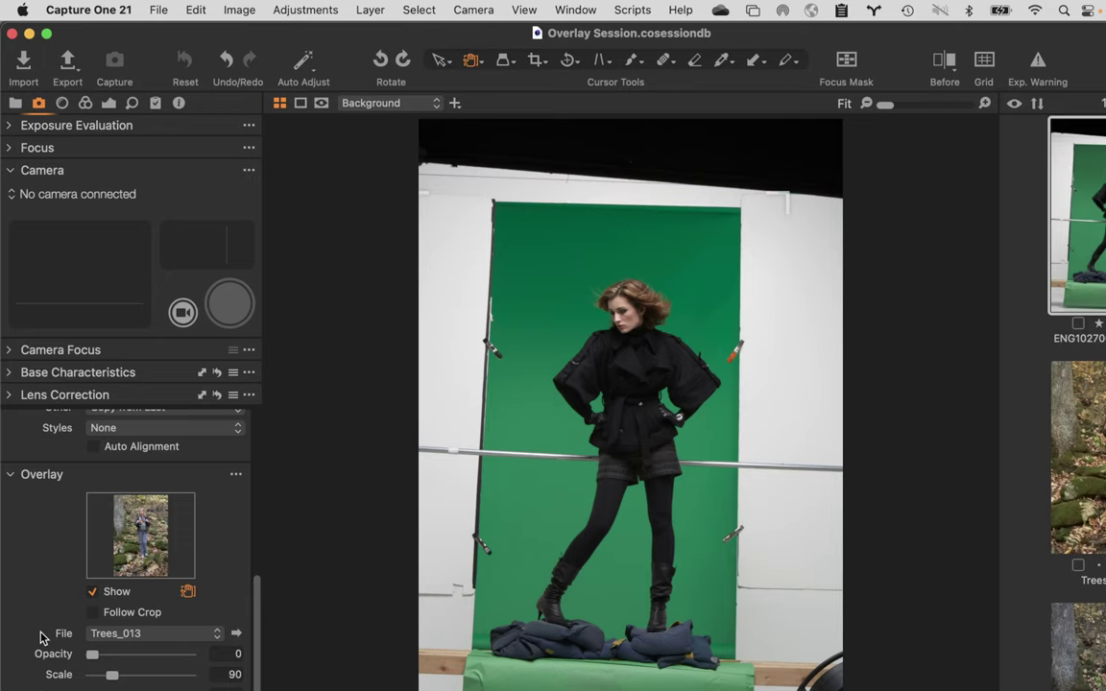
- Quit Capture One and show the contents of the Tree exercise folder in Finder
{"action": "left_click", "coordinate": [56, 9]}
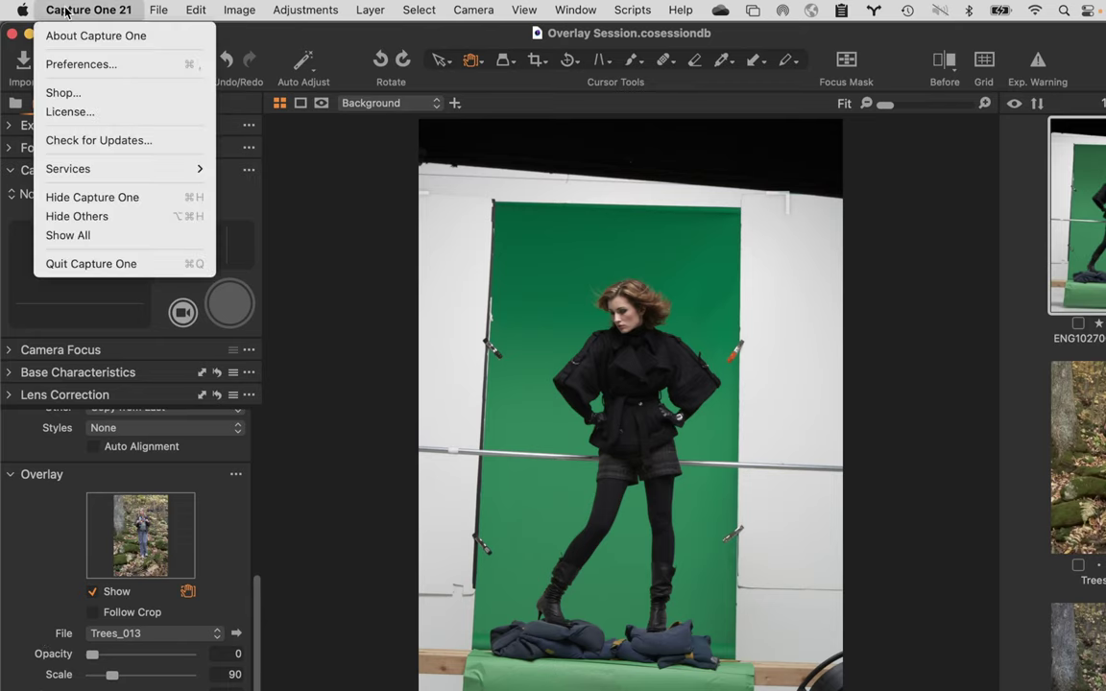
{"action": "left_click", "coordinate": [124, 263]}
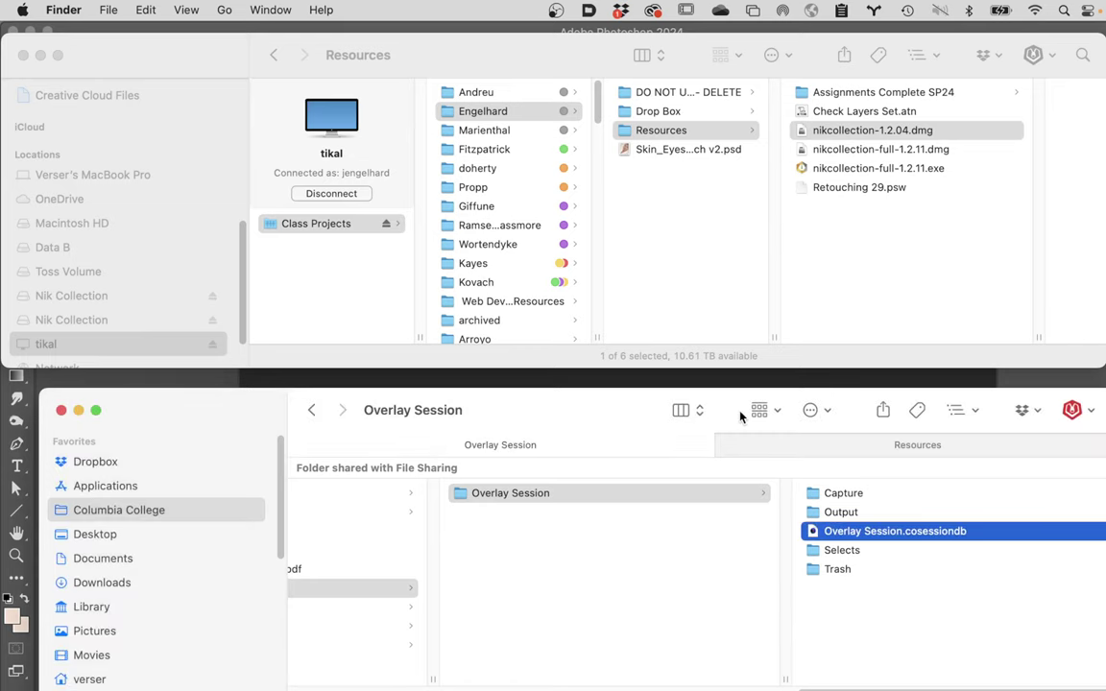
{"action": "scroll", "coordinate": [675, 531], "scroll_direction": "left", "scroll_amount": 8}
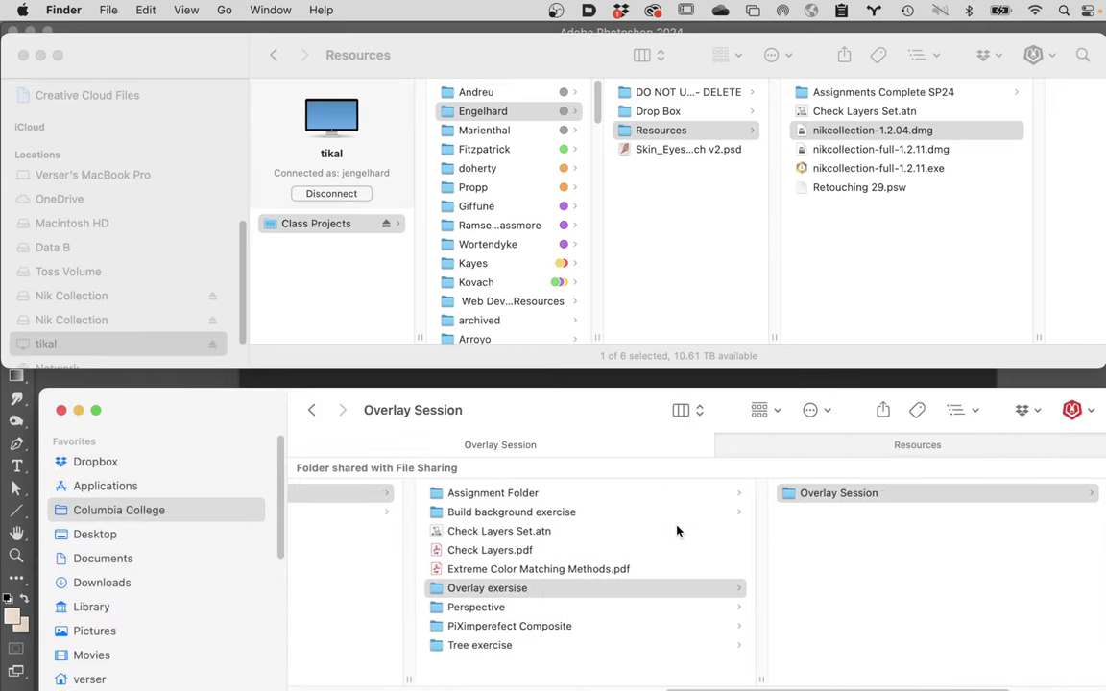
{"action": "scroll", "coordinate": [681, 538], "scroll_direction": "left", "scroll_amount": 2}
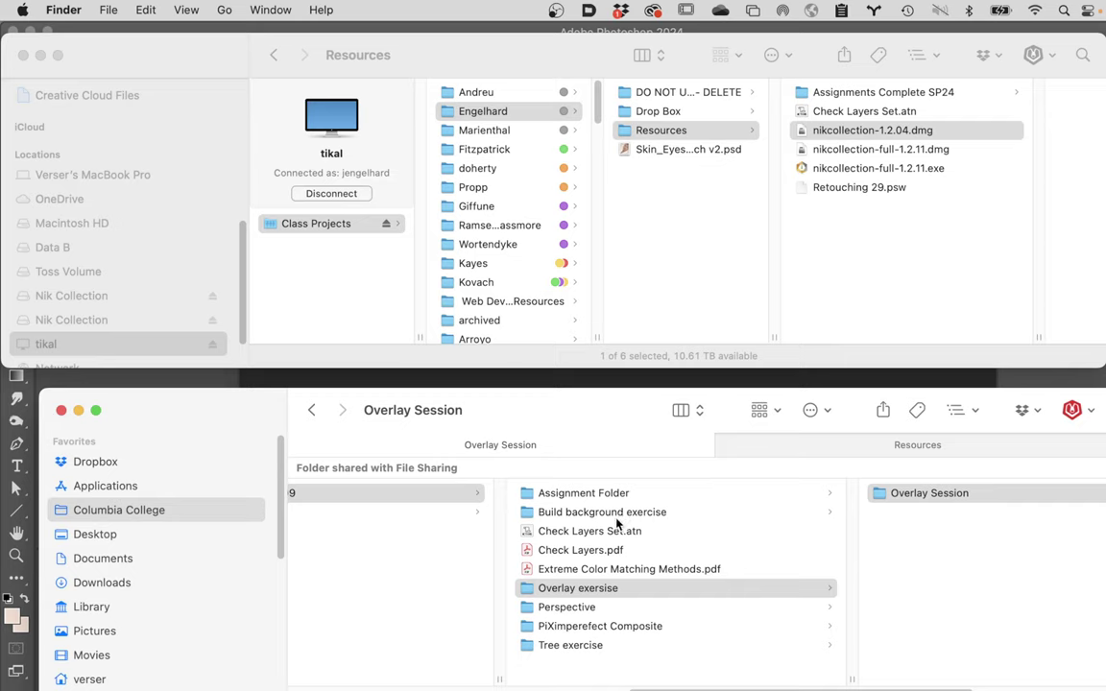
{"action": "left_click", "coordinate": [592, 646]}
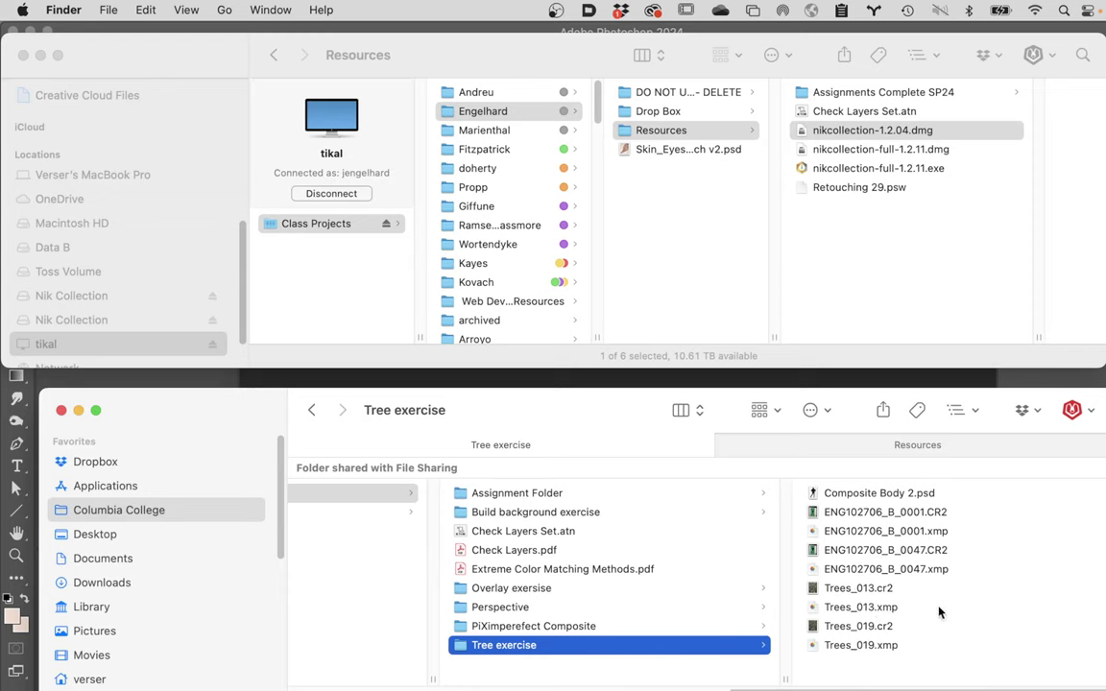
- Open Trees_013.cr2 and Trees_019.cr2 together in Photoshop's Camera Raw
{"action": "scroll", "coordinate": [531, 634], "scroll_direction": "left", "scroll_amount": 5}
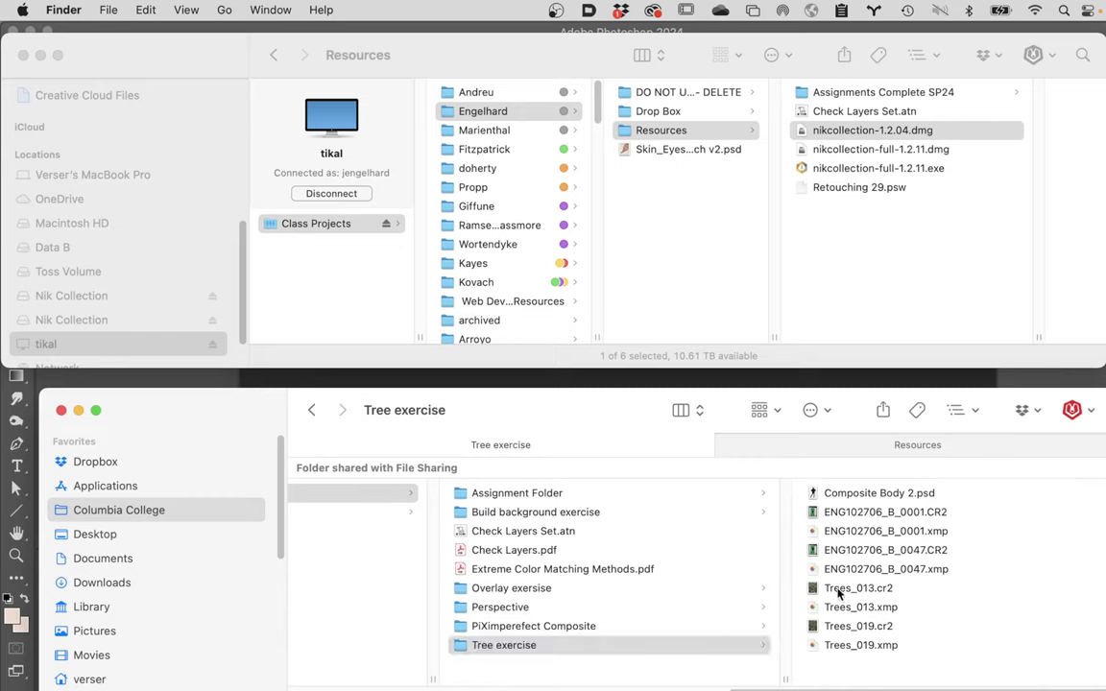
{"action": "left_click", "coordinate": [869, 589]}
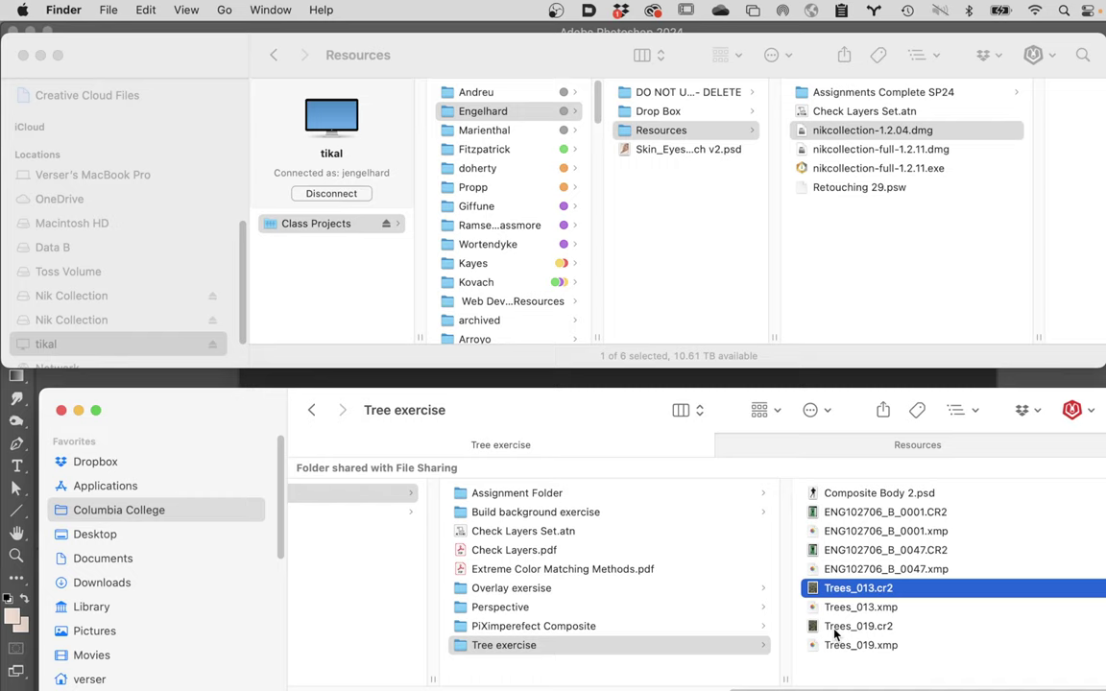
{"action": "left_click", "coordinate": [834, 629], "text": "super"}
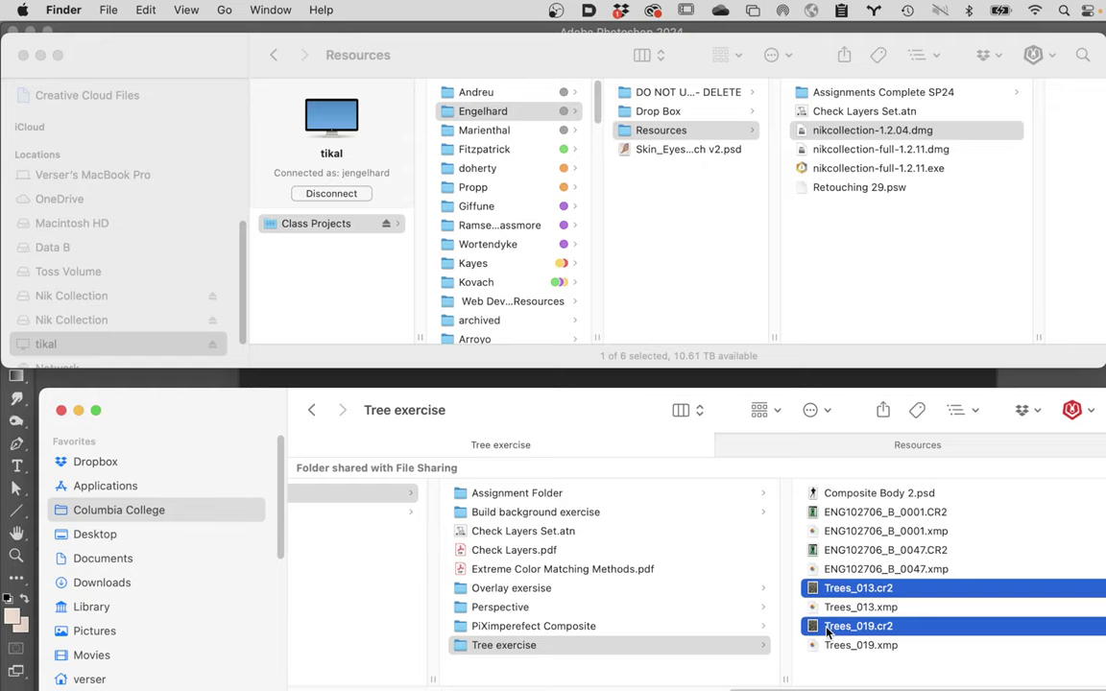
{"action": "double_click", "coordinate": [827, 631]}
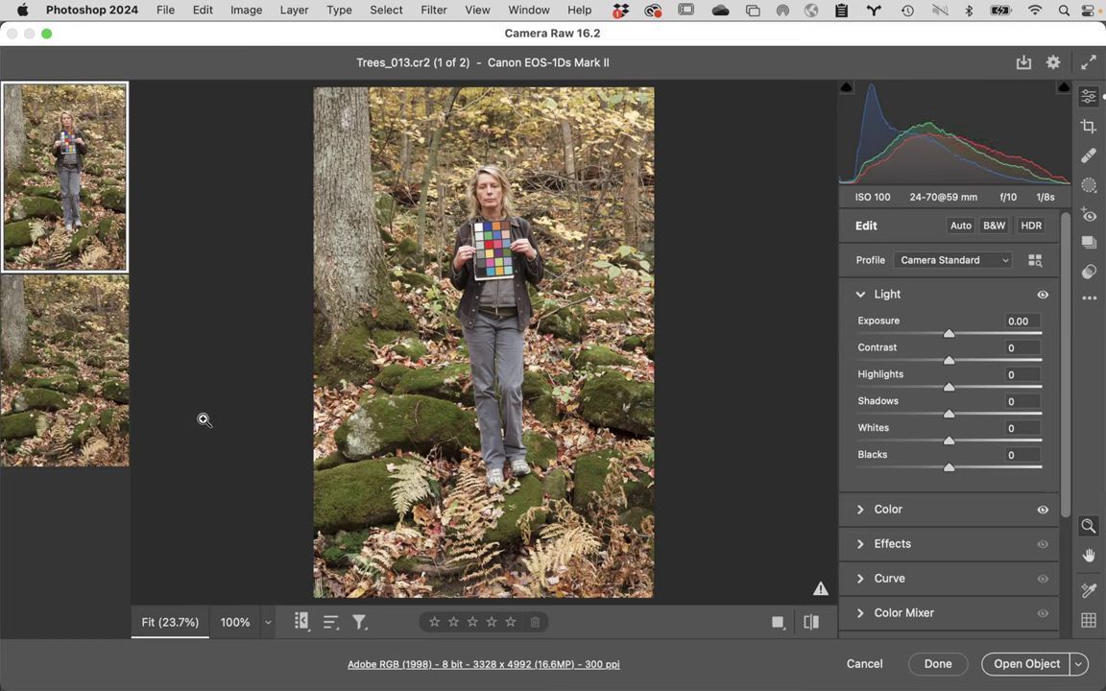
- Examine the color chart in Trees_013.cr2 at 100% along with its Color adjustments in an enlarged window
{"action": "left_click", "coordinate": [495, 257]}
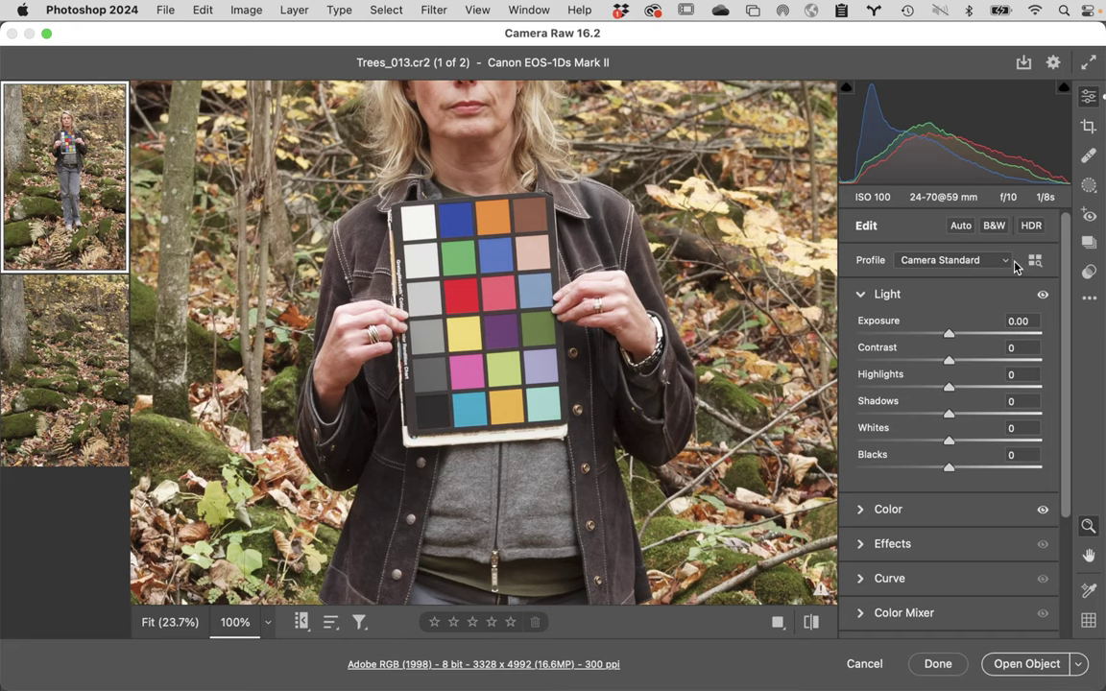
{"action": "left_click", "coordinate": [860, 508]}
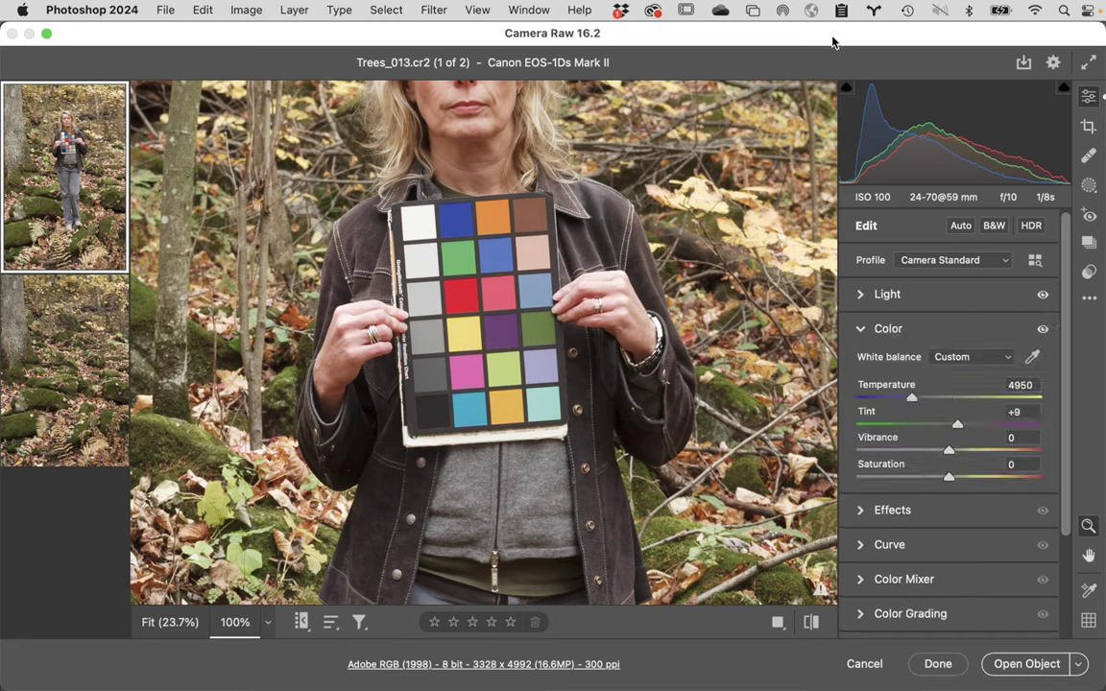
{"action": "double_click", "coordinate": [833, 38]}
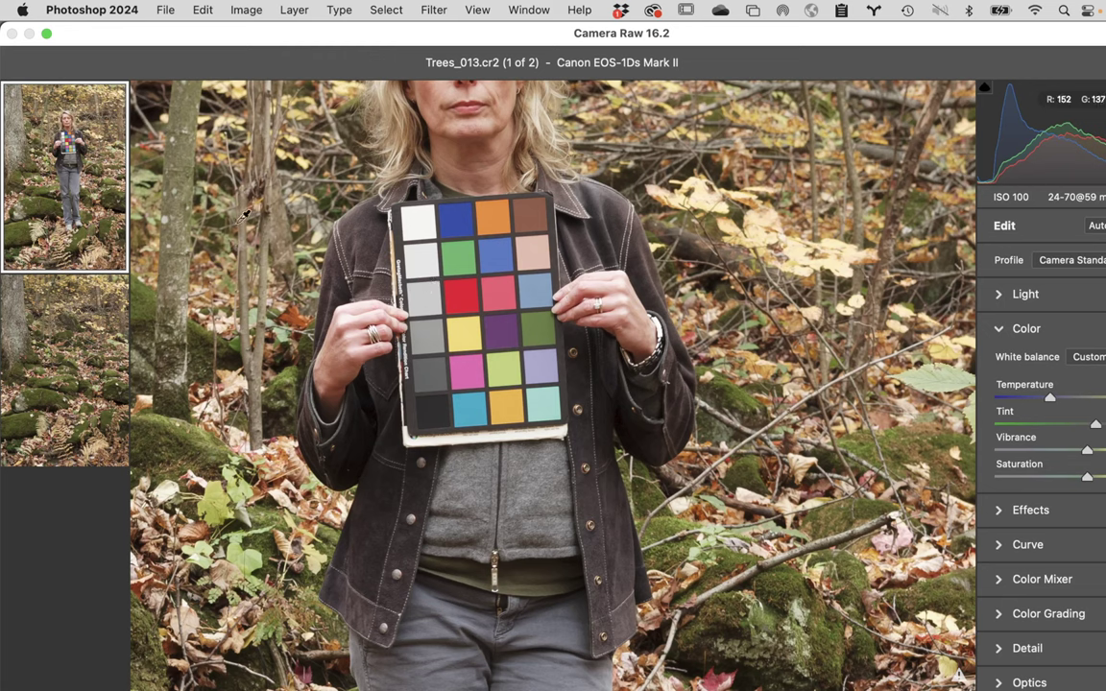
- Select both tree photos and synchronize their edit settings from Trees_013.cr2 using the Default subset
{"action": "mouse_move", "coordinate": [109, 134]}
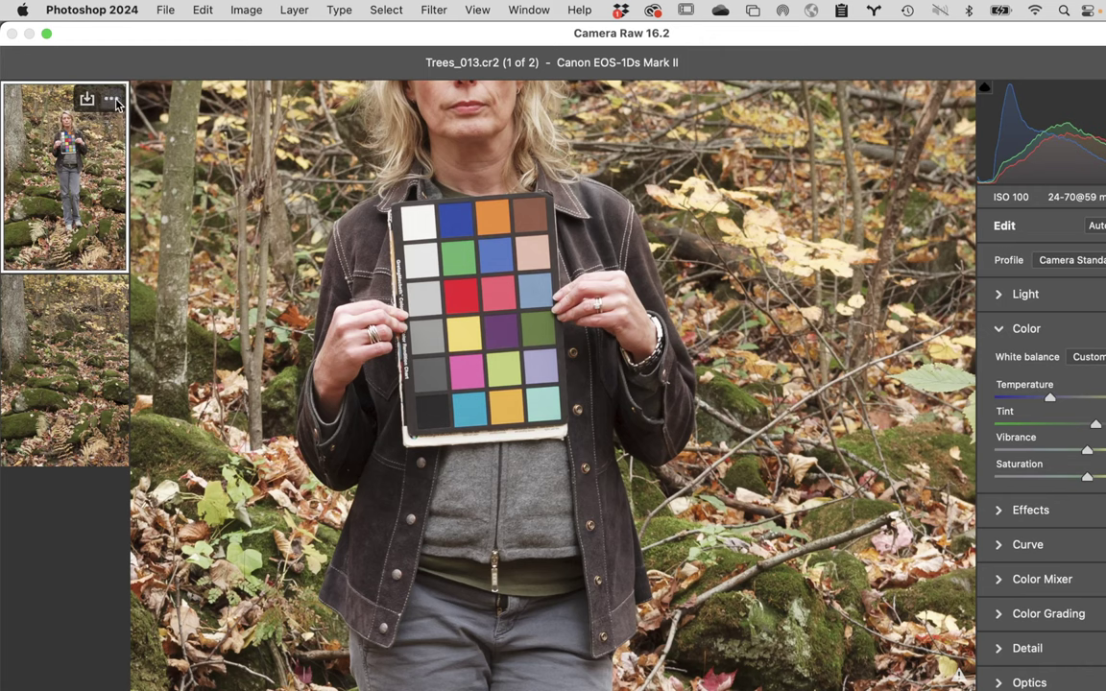
{"action": "left_click", "coordinate": [115, 101]}
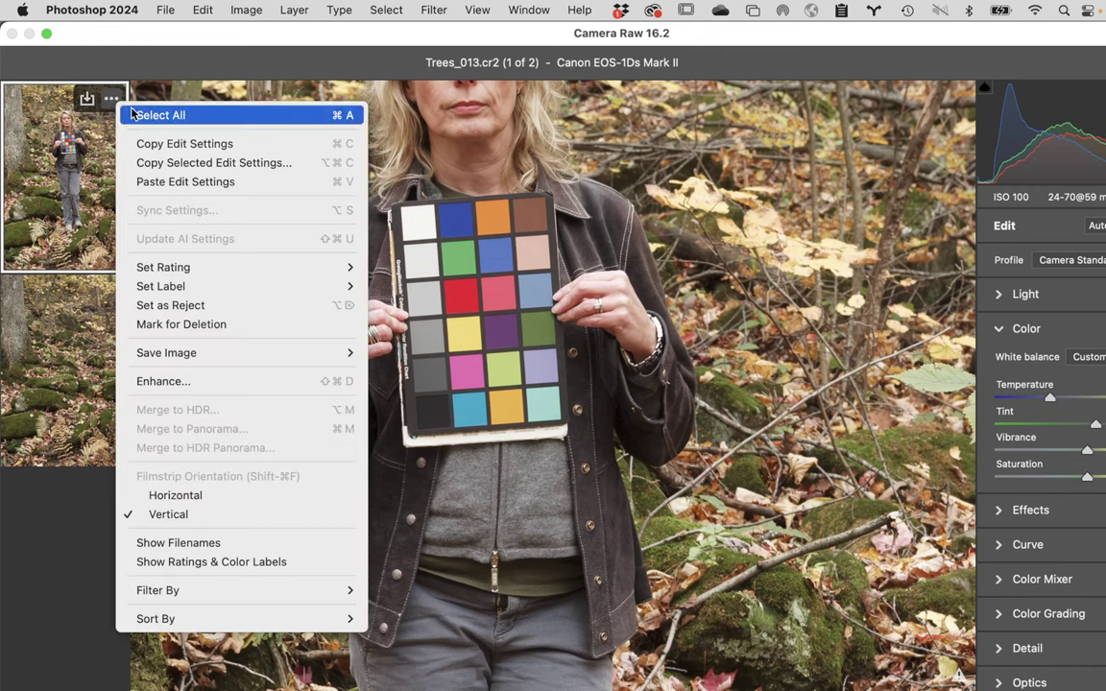
{"action": "left_click", "coordinate": [161, 116]}
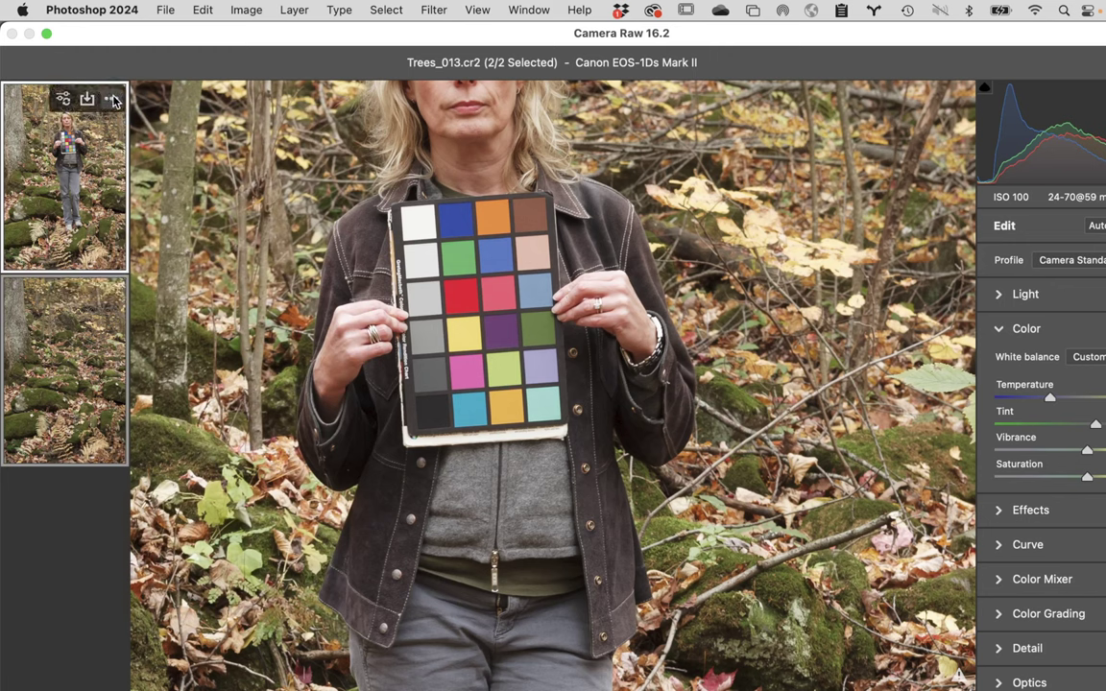
{"action": "left_click", "coordinate": [112, 100]}
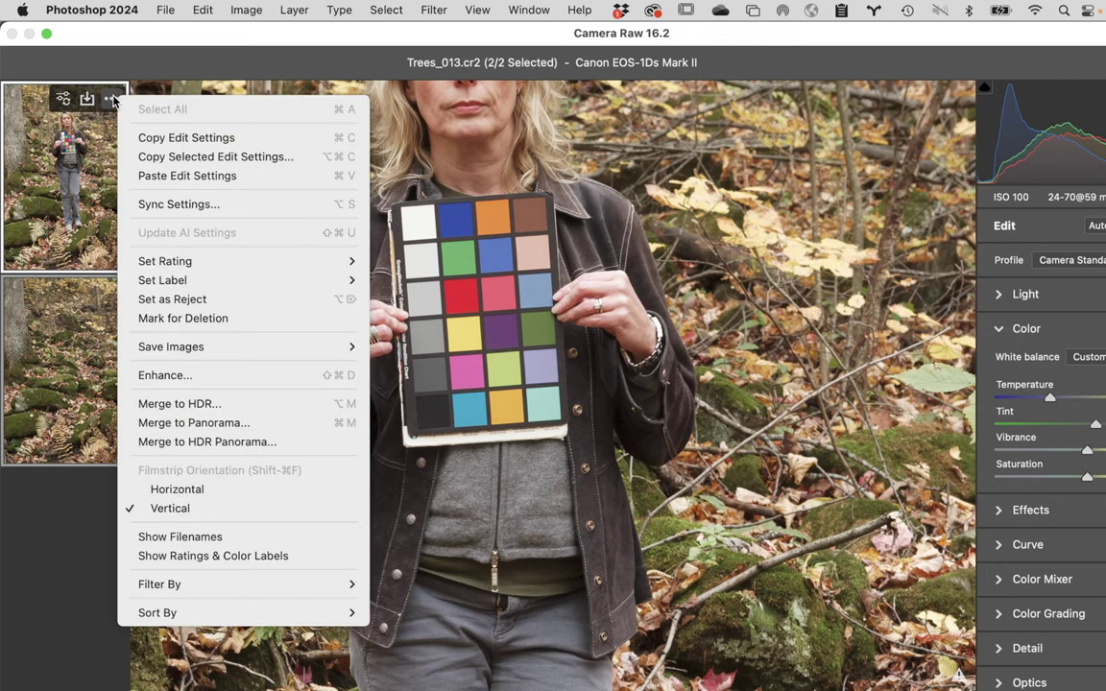
{"action": "left_click", "coordinate": [208, 205]}
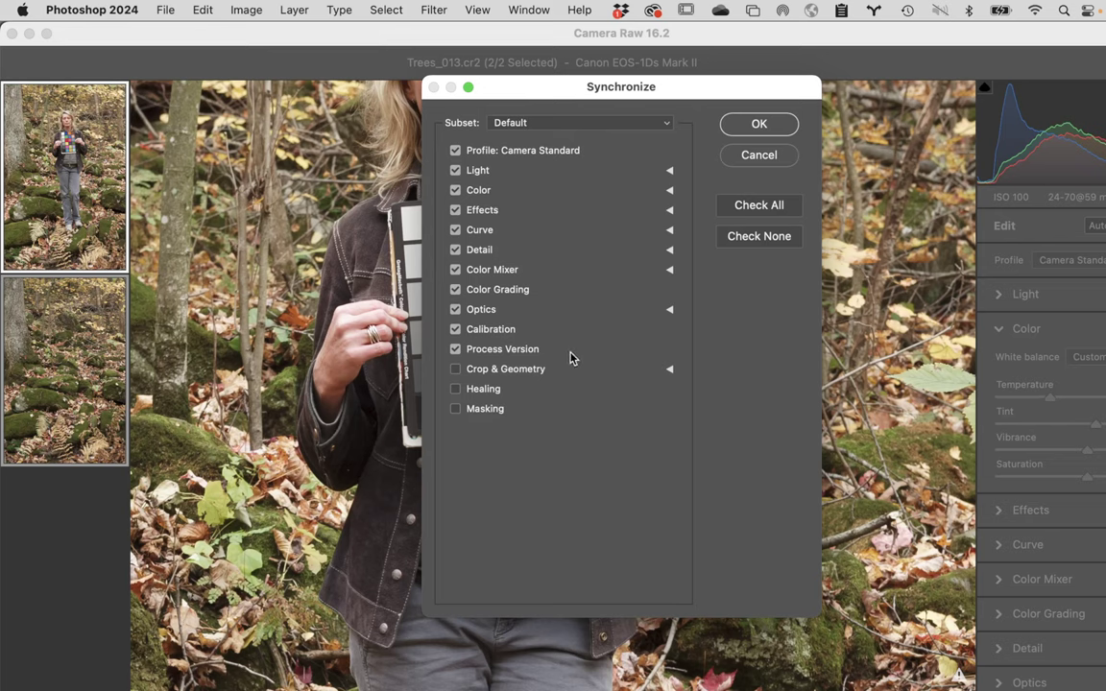
{"action": "left_click", "coordinate": [781, 124]}
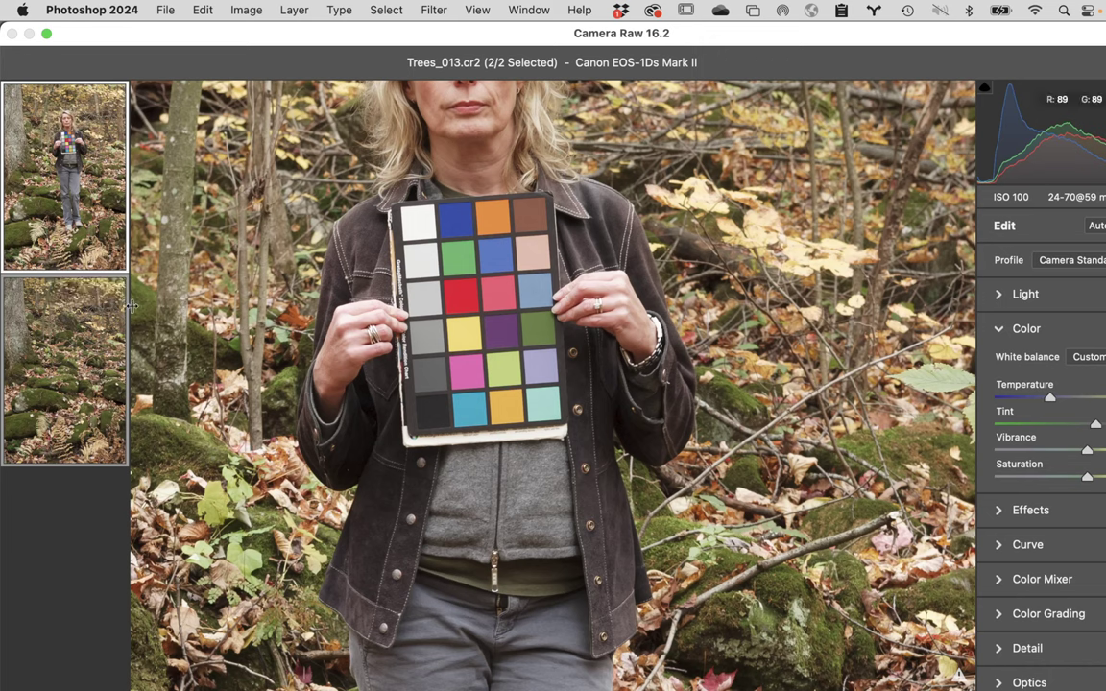
- Open both photos as smart objects and copy the Trees_013 layer into the Trees_019-1 document
{"action": "mouse_move", "coordinate": [86, 305]}
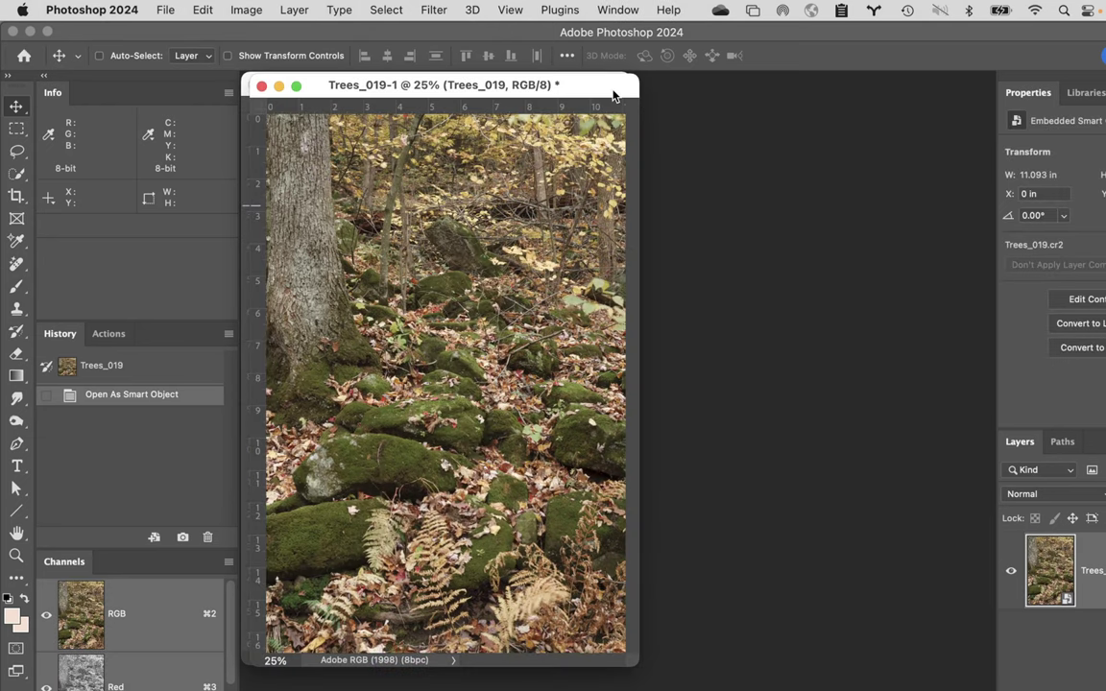
{"action": "left_click_drag", "start_coordinate": [779, 122], "coordinate": [874, 120]}
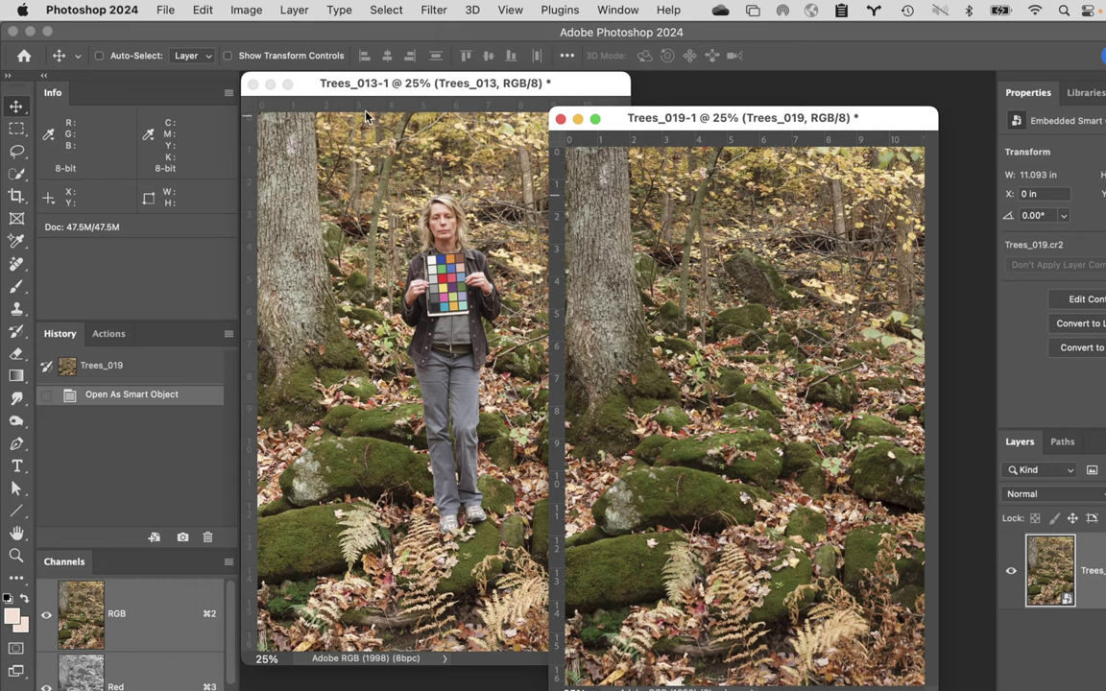
{"action": "left_click", "coordinate": [312, 84]}
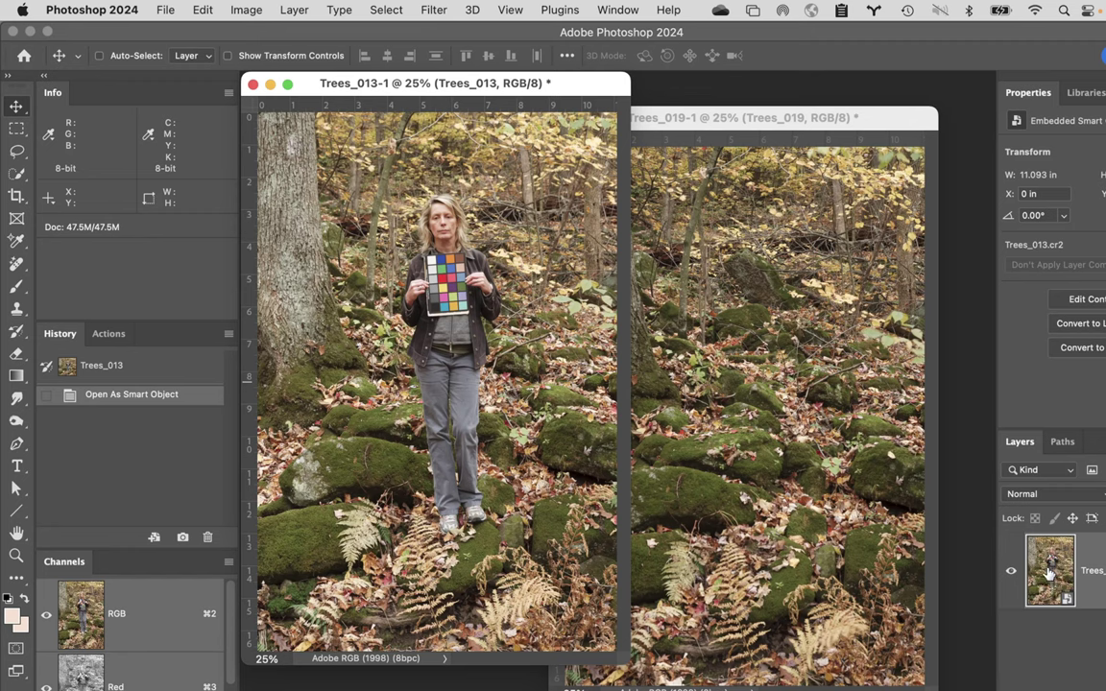
{"action": "left_click_drag", "start_coordinate": [1051, 574], "coordinate": [722, 462]}
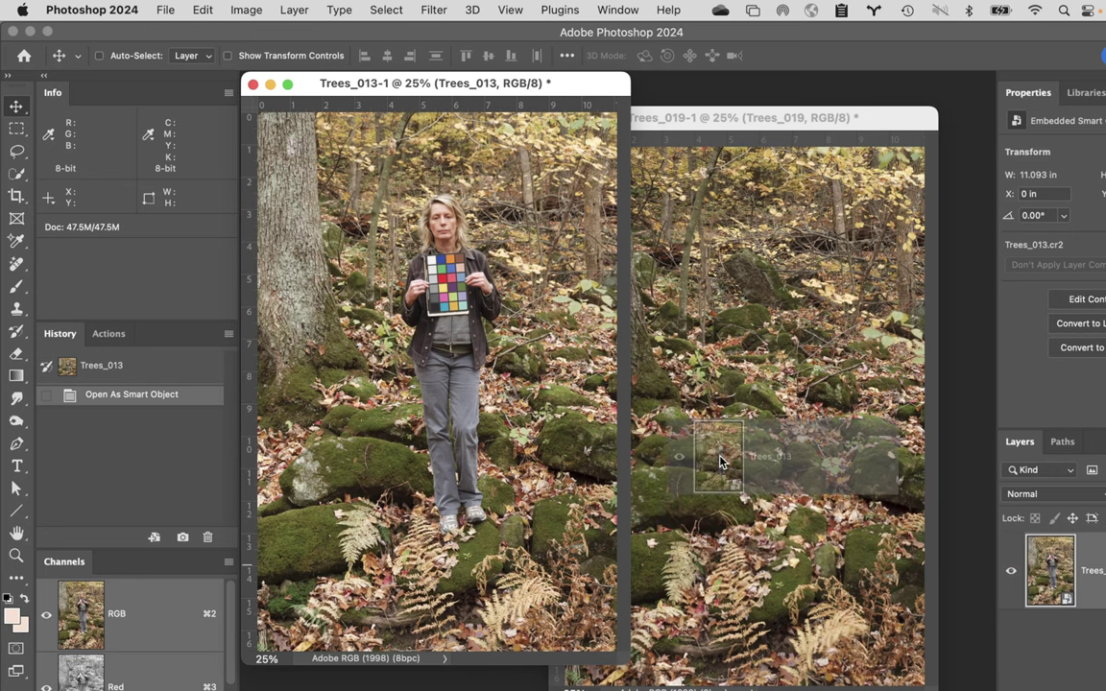
{"action": "left_click_drag", "start_coordinate": [722, 462], "coordinate": [720, 459]}
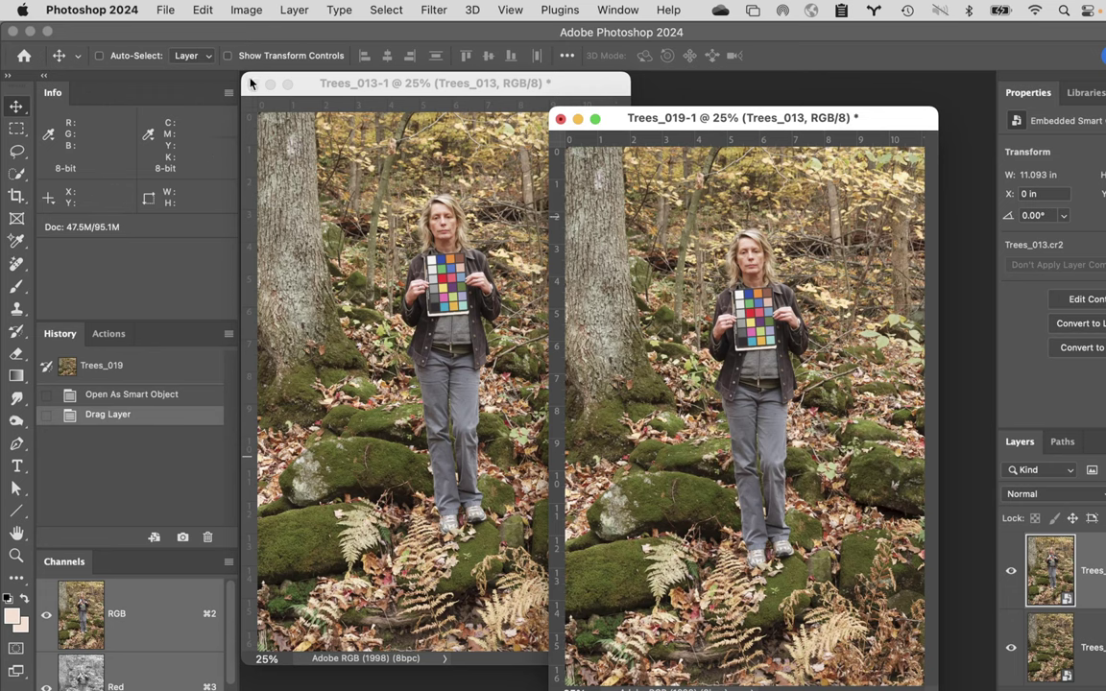
- Close the Trees_013-1 document without saving it
{"action": "left_click", "coordinate": [325, 189]}
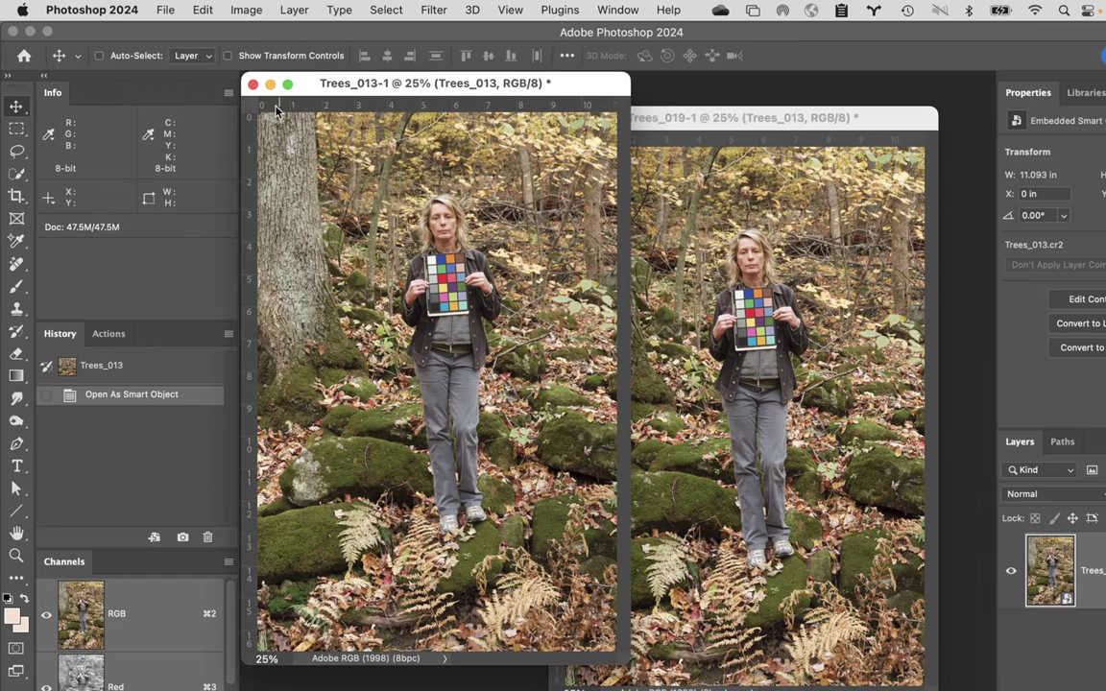
{"action": "left_click", "coordinate": [252, 86]}
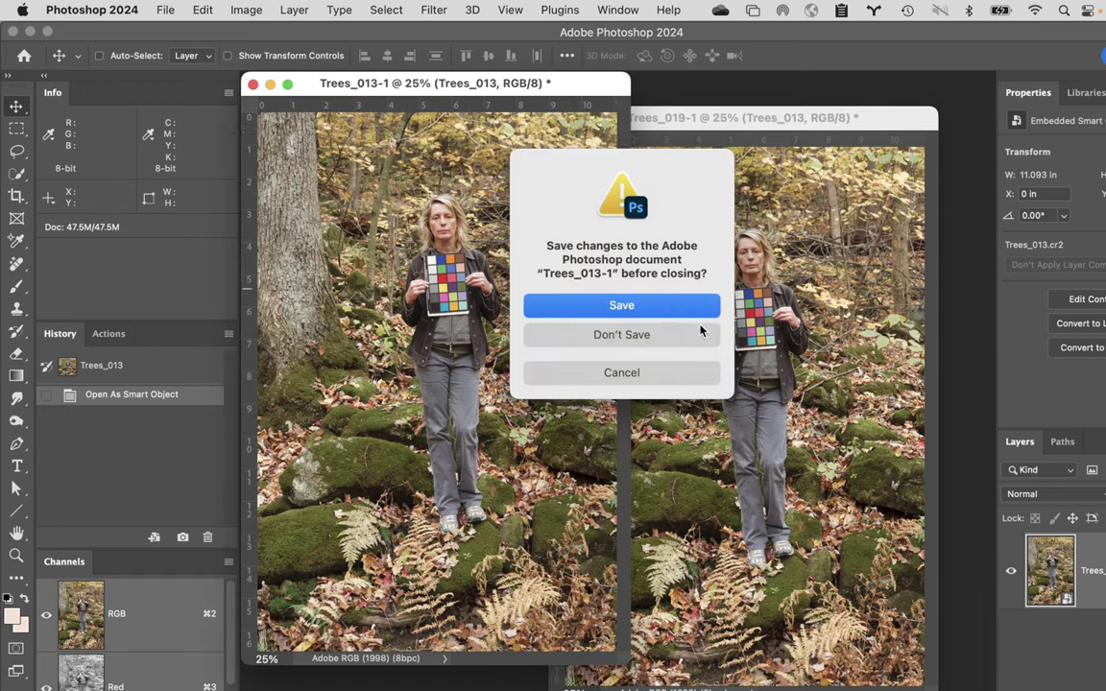
{"action": "left_click", "coordinate": [646, 336]}
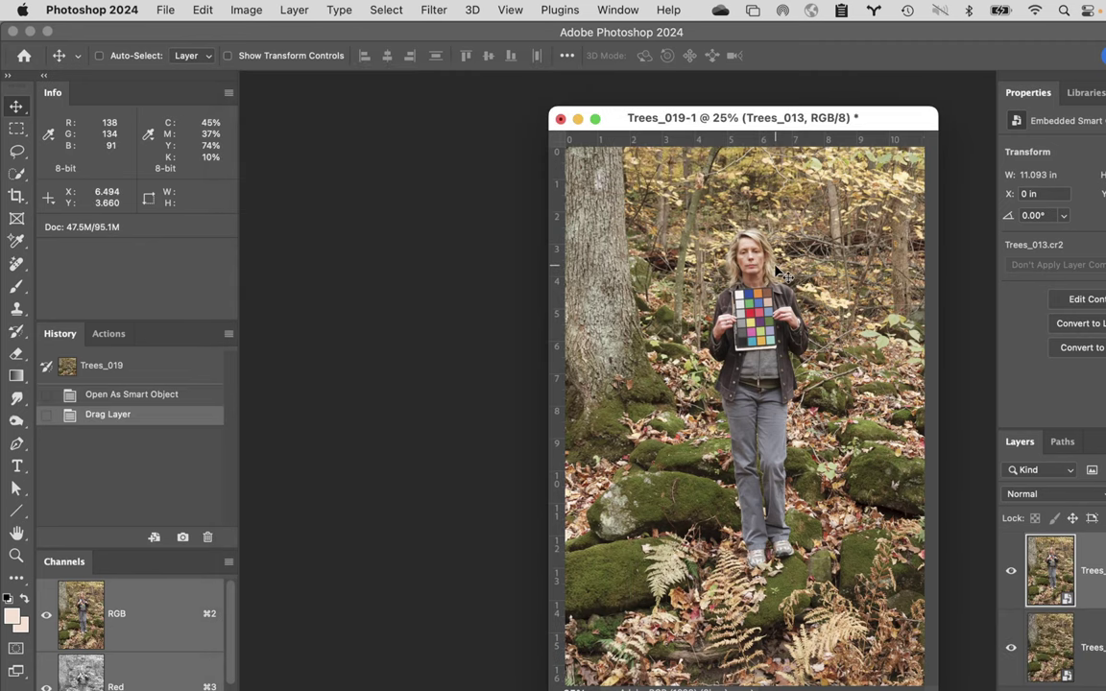
- Compare the two tree photos in Trees_019-1 by toggling the visibility of the Trees_013 layer several times
{"action": "left_click_drag", "start_coordinate": [890, 113], "coordinate": [693, 93]}
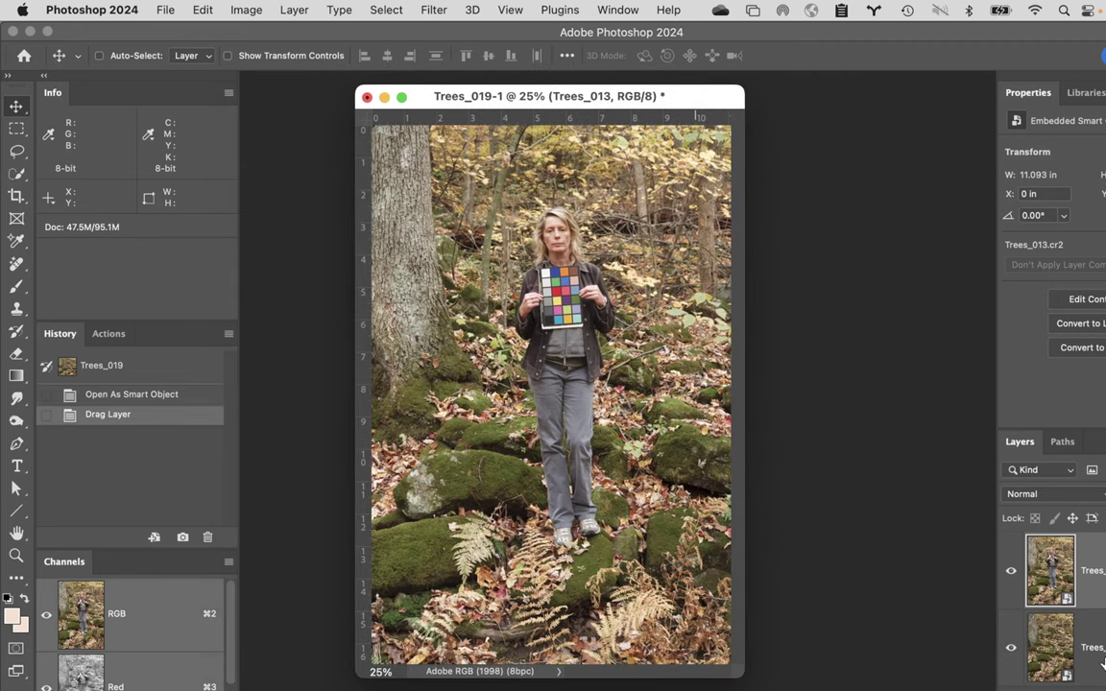
{"action": "left_click", "coordinate": [1011, 572]}
{"action": "left_click", "coordinate": [1011, 574]}
{"action": "left_click", "coordinate": [1011, 573]}
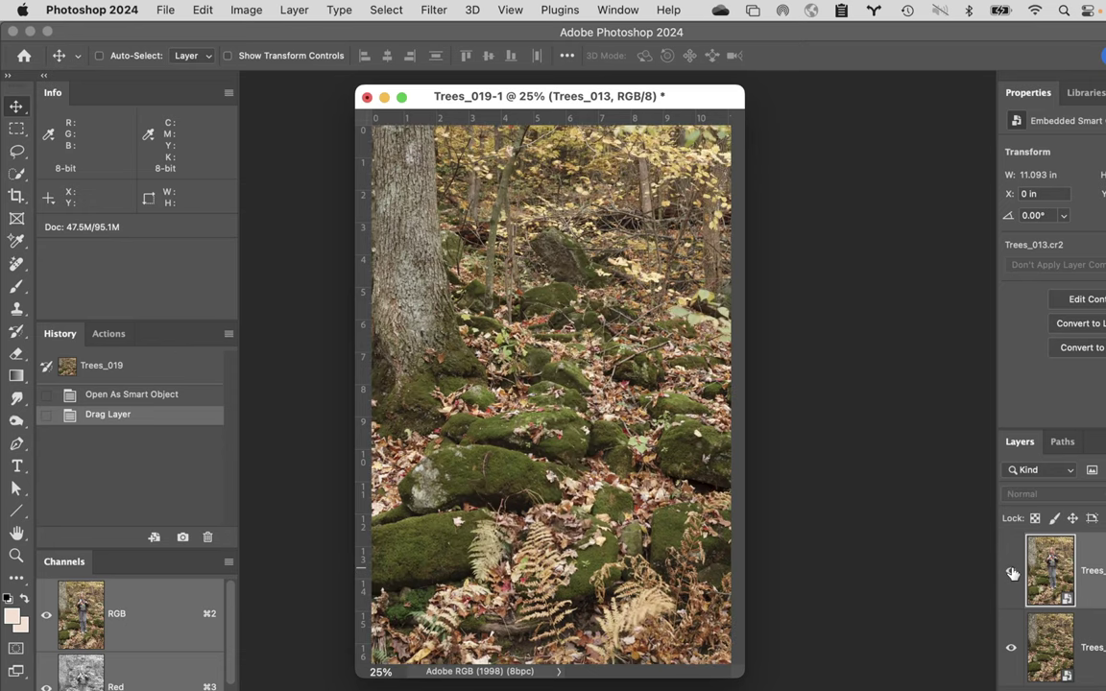
{"action": "left_click", "coordinate": [1011, 573]}
{"action": "left_click", "coordinate": [1012, 573]}
{"action": "left_click", "coordinate": [1012, 573]}
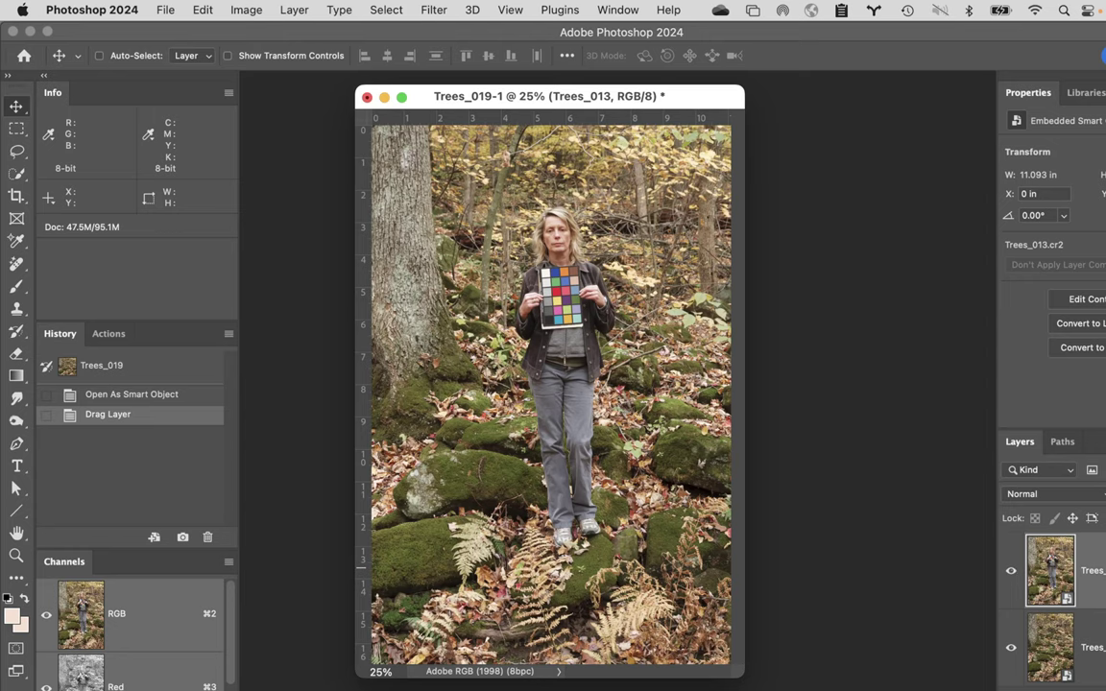
- Select both tree layers and check whether Auto-Align Layers is available for them
{"action": "key", "text": "alt+super+a"}
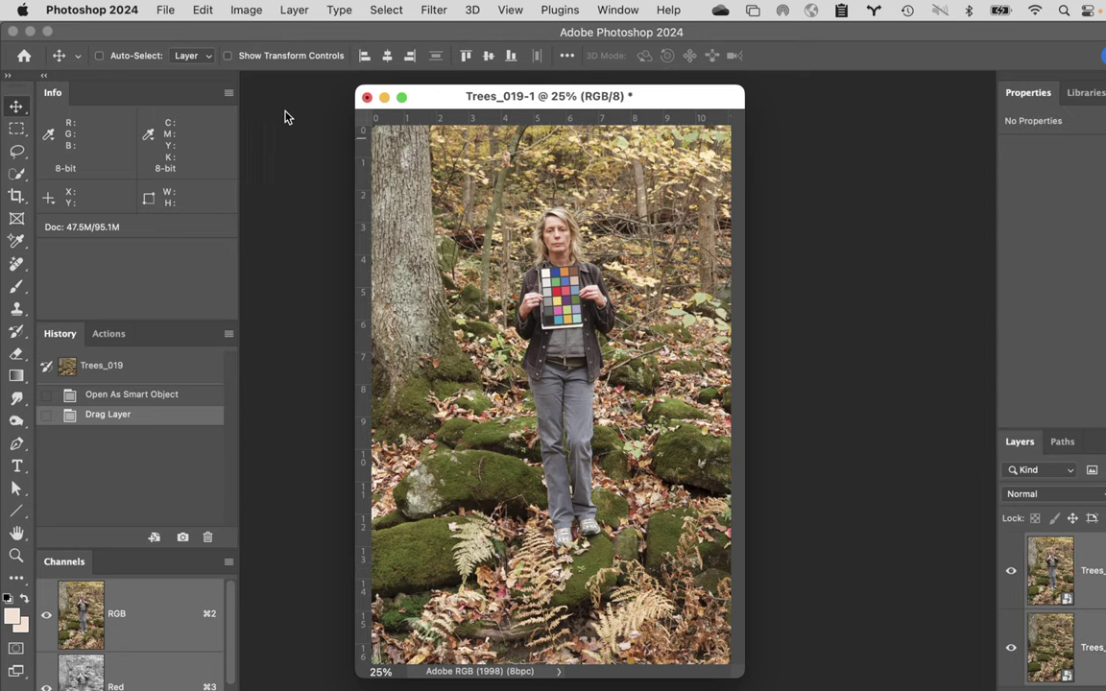
{"action": "left_click", "coordinate": [198, 10]}
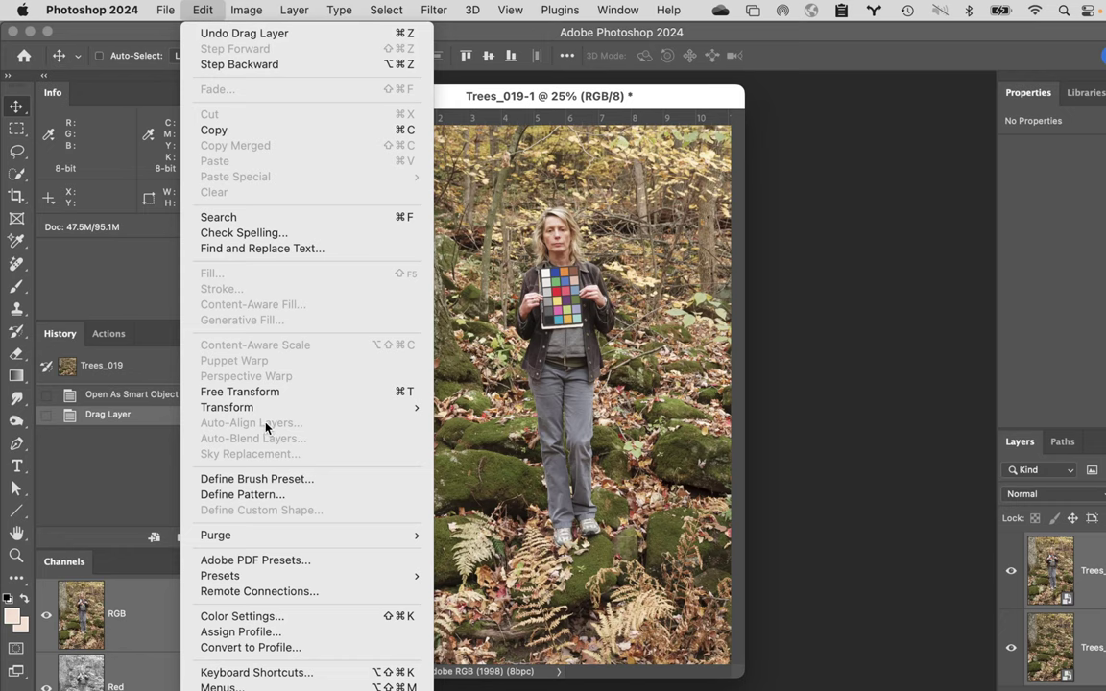
{"action": "key", "text": "Escape"}
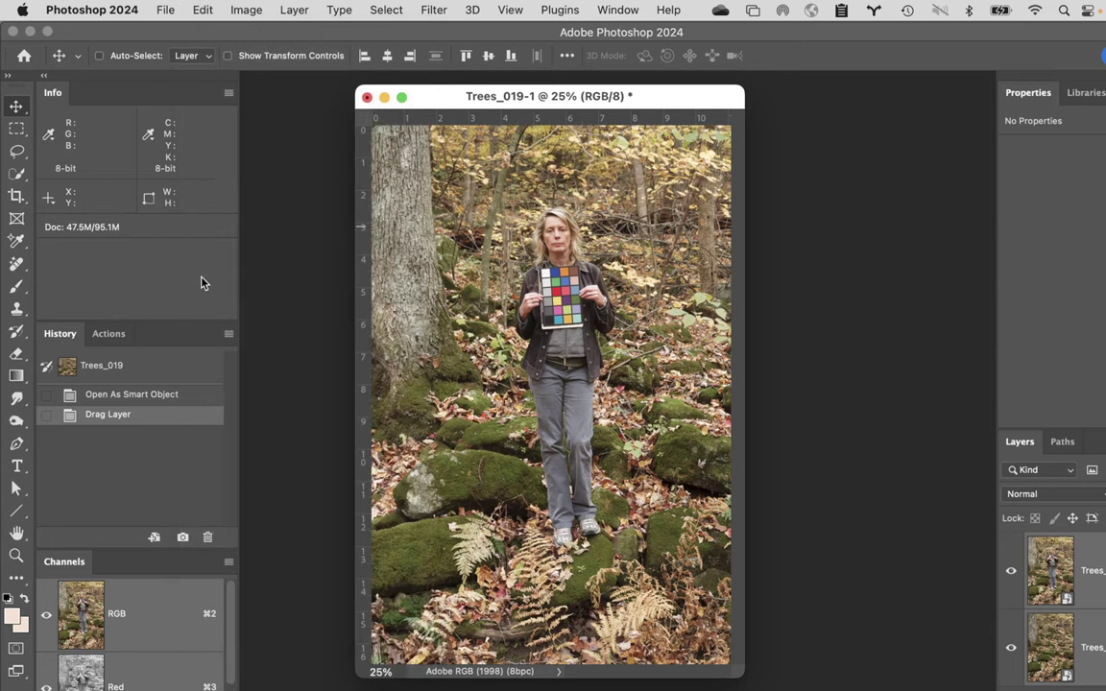
- Align the Trees_013 layer with the tree photo beneath it using the Difference blend mode, and restore its blend mode to Normal
{"action": "double_click", "coordinate": [17, 533]}
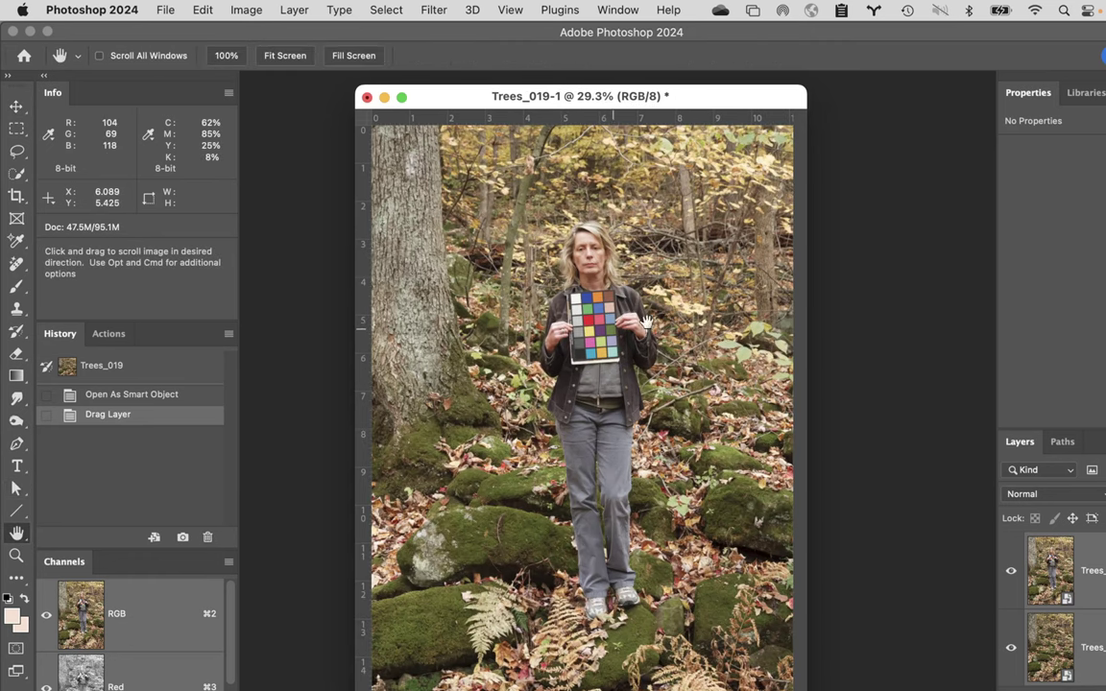
{"action": "left_click", "coordinate": [1050, 570]}
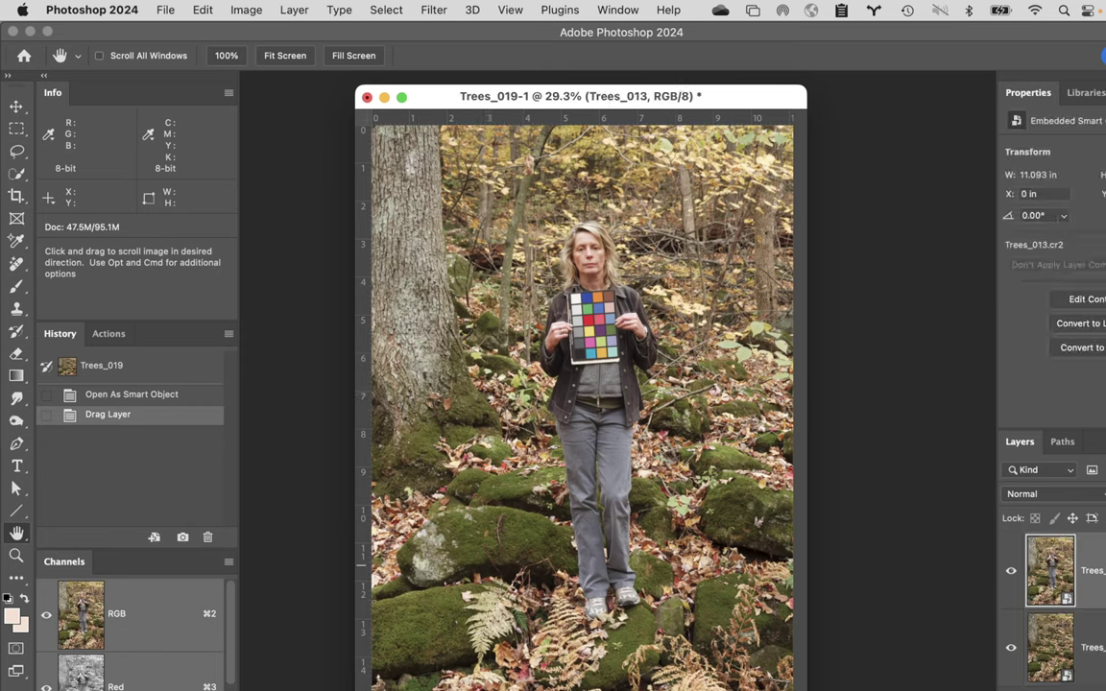
{"action": "left_click", "coordinate": [1077, 494]}
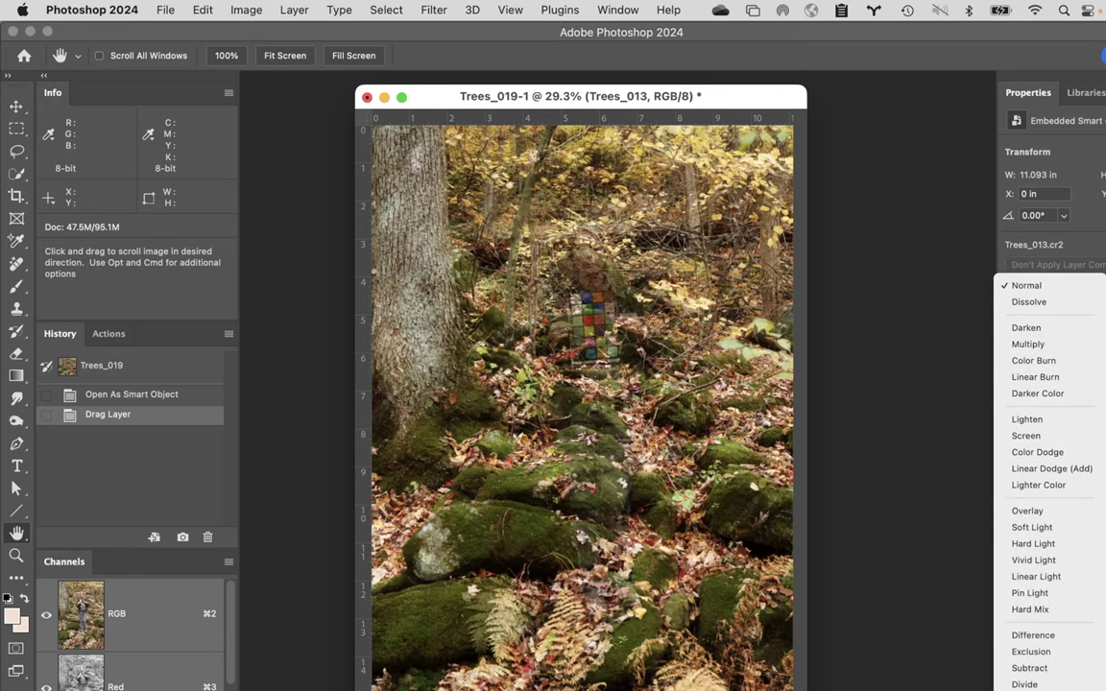
{"action": "left_click", "coordinate": [1039, 635]}
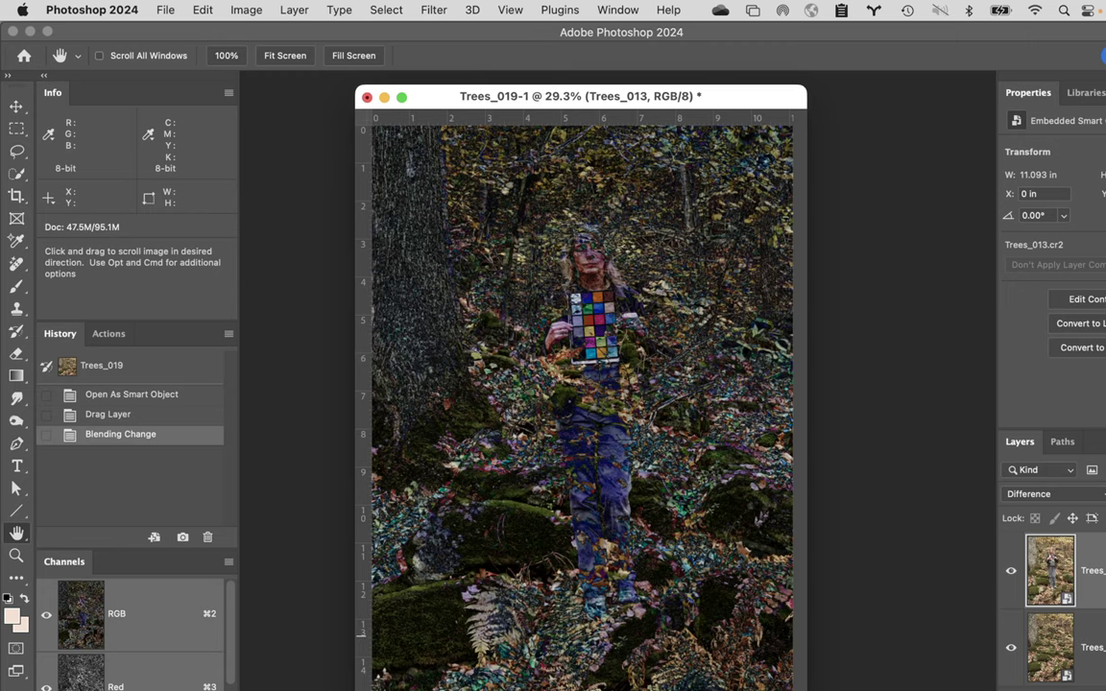
{"action": "key", "text": "v"}
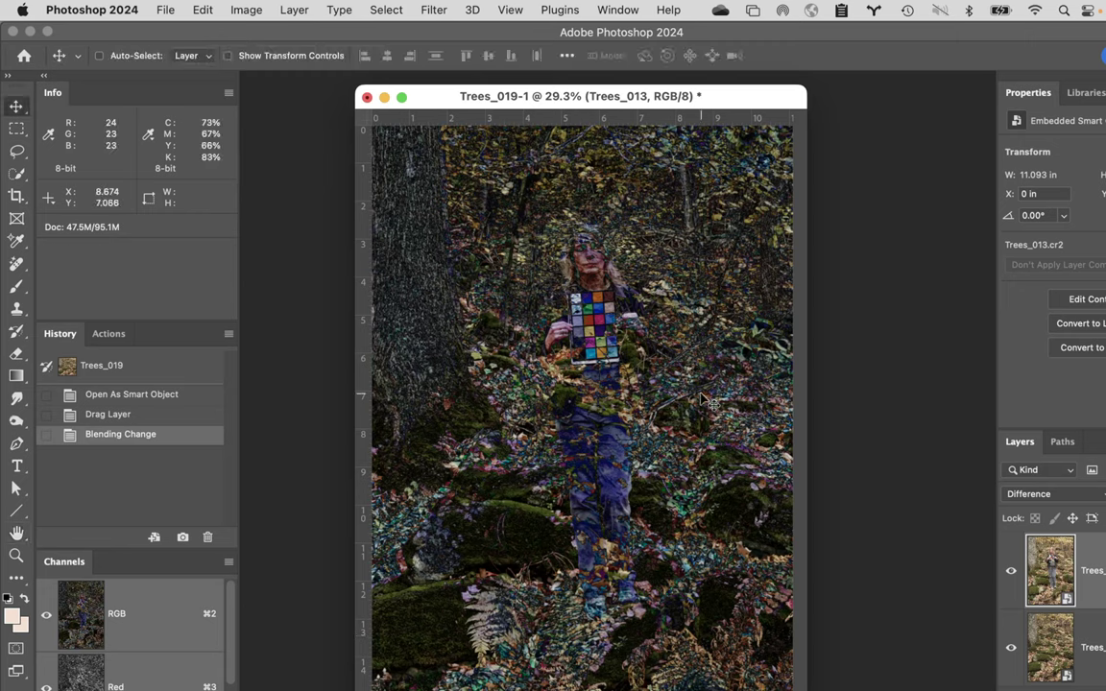
{"action": "mouse_move", "coordinate": [698, 400]}
{"action": "left_mouse_down"}
{"action": "mouse_move", "coordinate": [681, 407]}
{"action": "mouse_move", "coordinate": [709, 438]}
{"action": "mouse_move", "coordinate": [711, 471]}
{"action": "mouse_move", "coordinate": [698, 355]}
{"action": "mouse_move", "coordinate": [733, 377]}
{"action": "mouse_move", "coordinate": [704, 395]}
{"action": "mouse_move", "coordinate": [706, 416]}
{"action": "mouse_move", "coordinate": [705, 392]}
{"action": "mouse_move", "coordinate": [715, 393]}
{"action": "mouse_move", "coordinate": [705, 385]}
{"action": "left_mouse_up"}
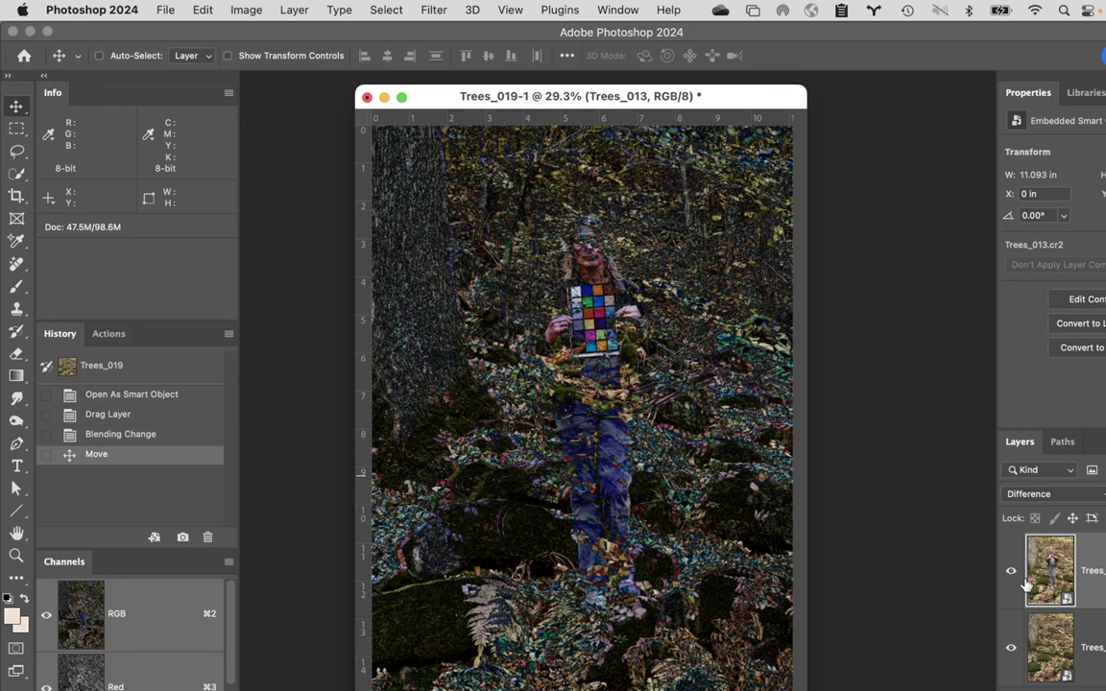
{"action": "left_click", "coordinate": [1046, 494]}
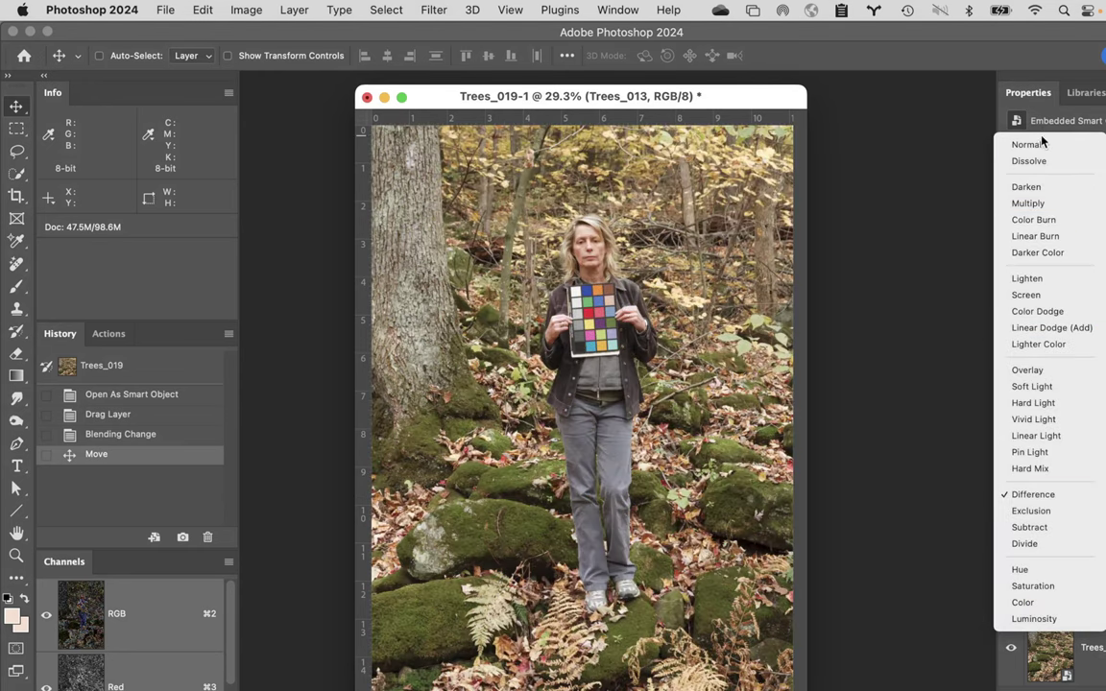
{"action": "left_click", "coordinate": [1037, 144]}
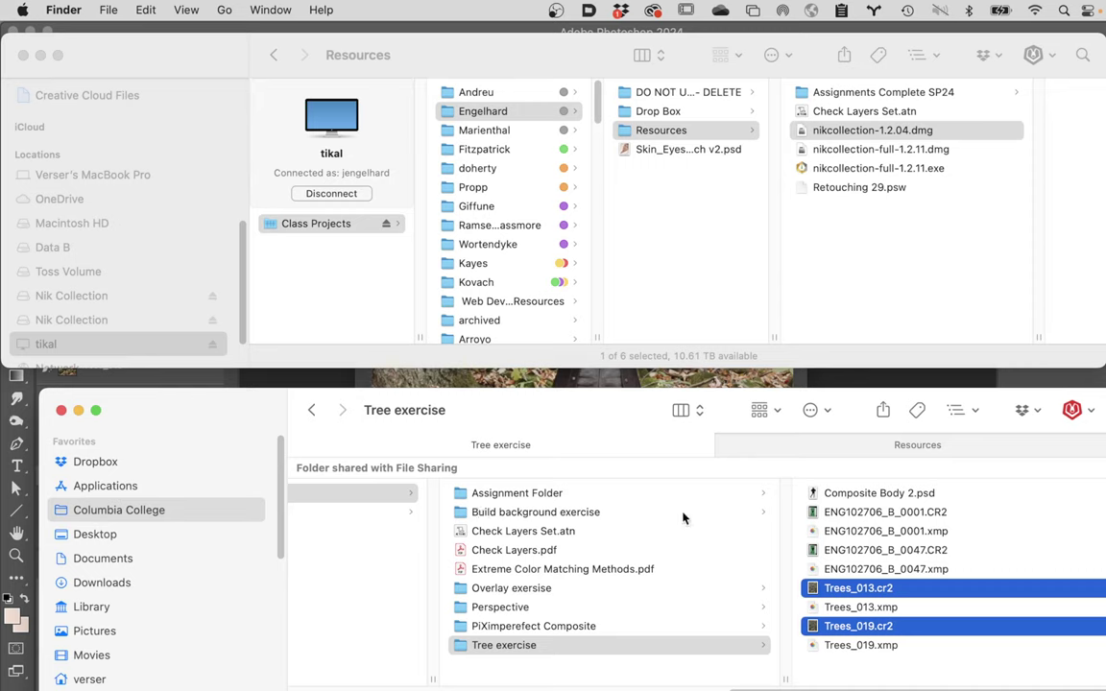
- Open ENG102706_B_0001.CR2 and ENG102706_B_0047.CR2 from the Tree exercise folder together in Camera Raw
{"action": "left_click", "coordinate": [841, 516]}
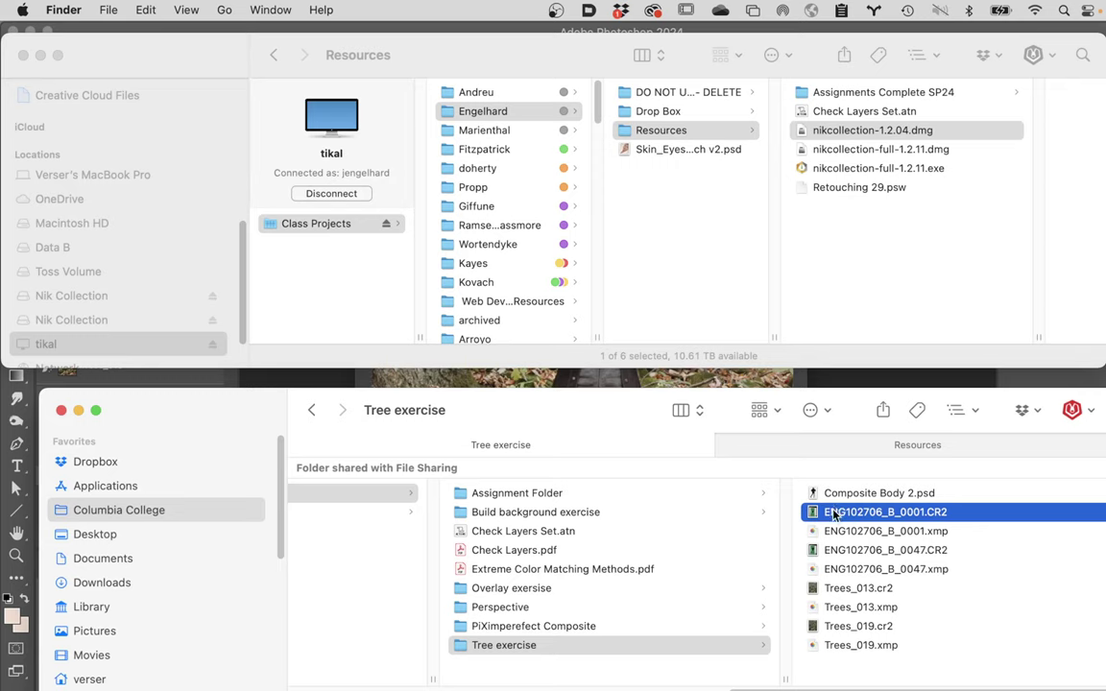
{"action": "left_click", "coordinate": [861, 552], "text": "super"}
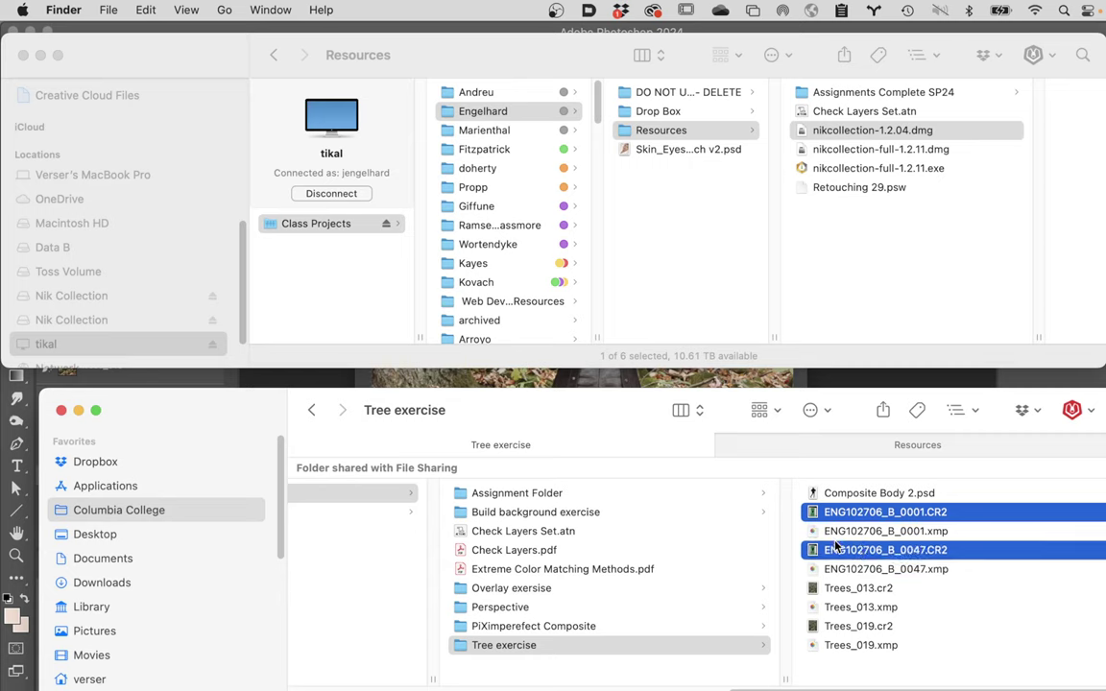
{"action": "left_click_drag", "start_coordinate": [815, 552], "coordinate": [501, 690]}
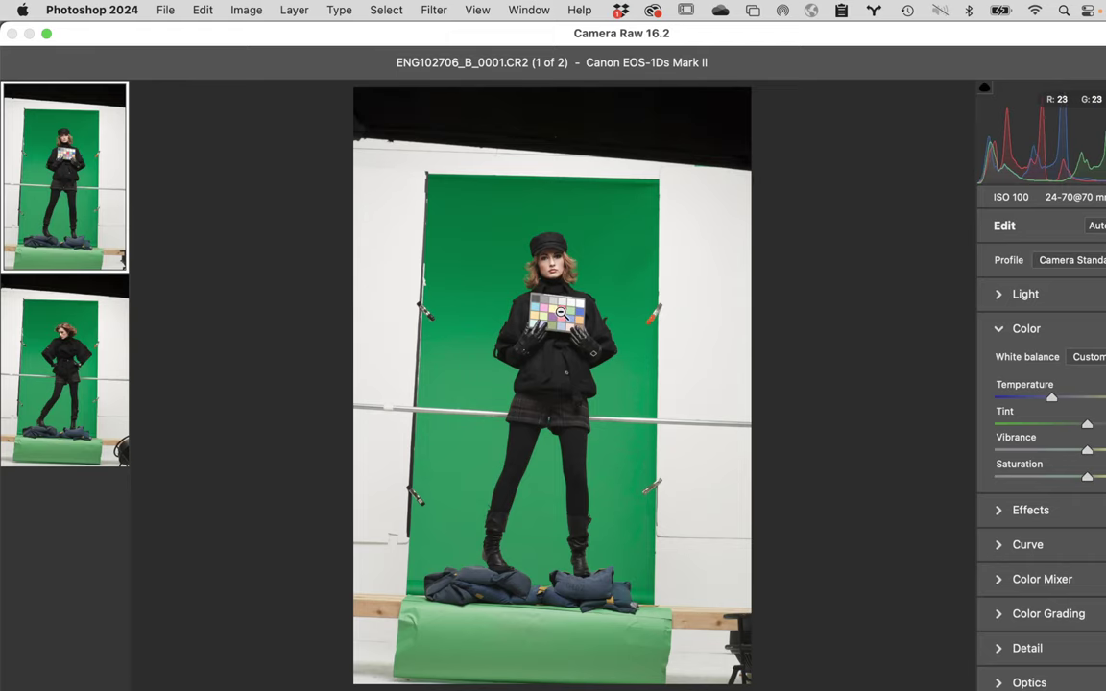
- Inspect the color chart in ENG102706_B_0001.CR2 up close and synchronize both green-screen photos to its settings using the Default subset
{"action": "left_click", "coordinate": [561, 312]}
{"action": "left_click", "coordinate": [561, 312], "text": "alt"}
{"action": "left_click", "coordinate": [561, 312]}
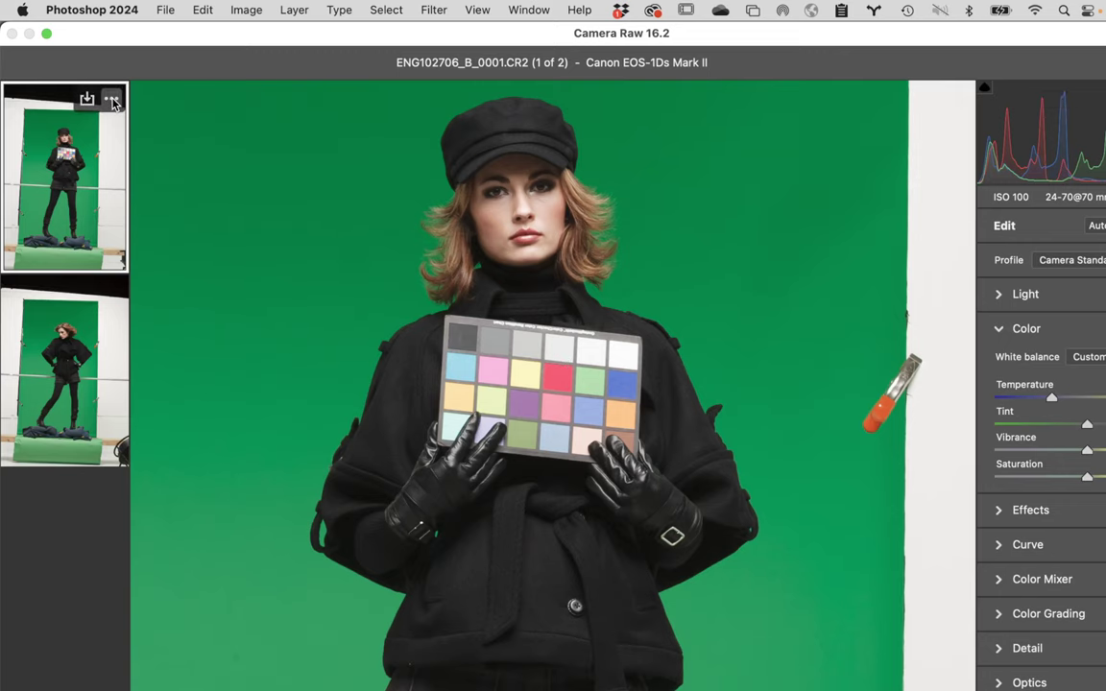
{"action": "left_click", "coordinate": [112, 101]}
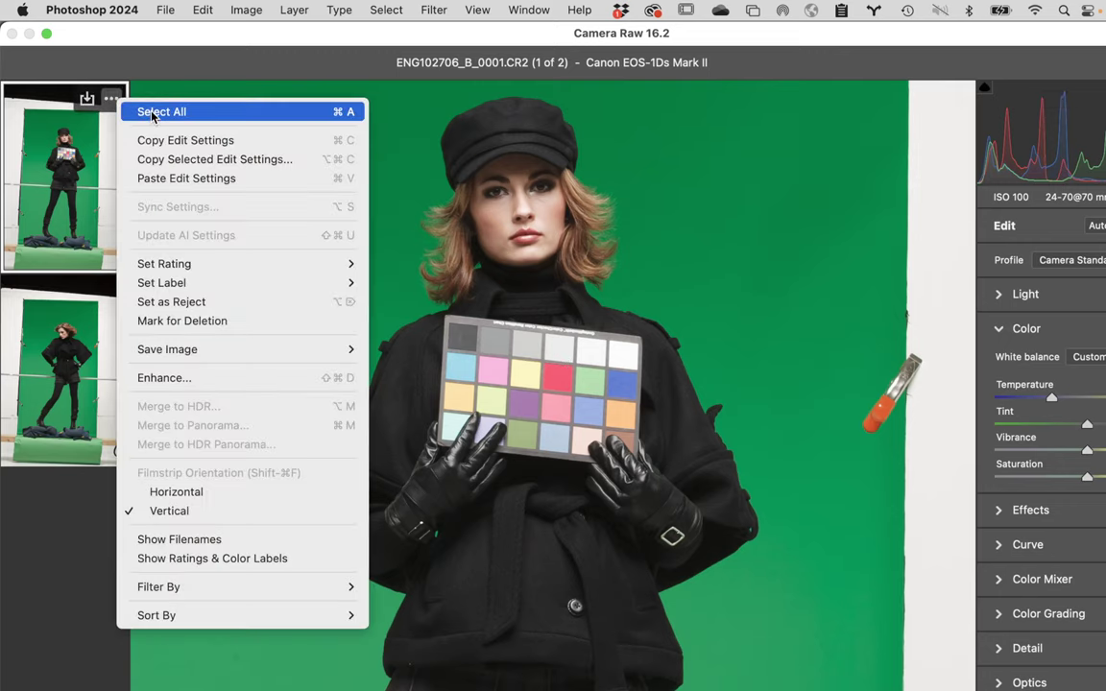
{"action": "left_click", "coordinate": [152, 114]}
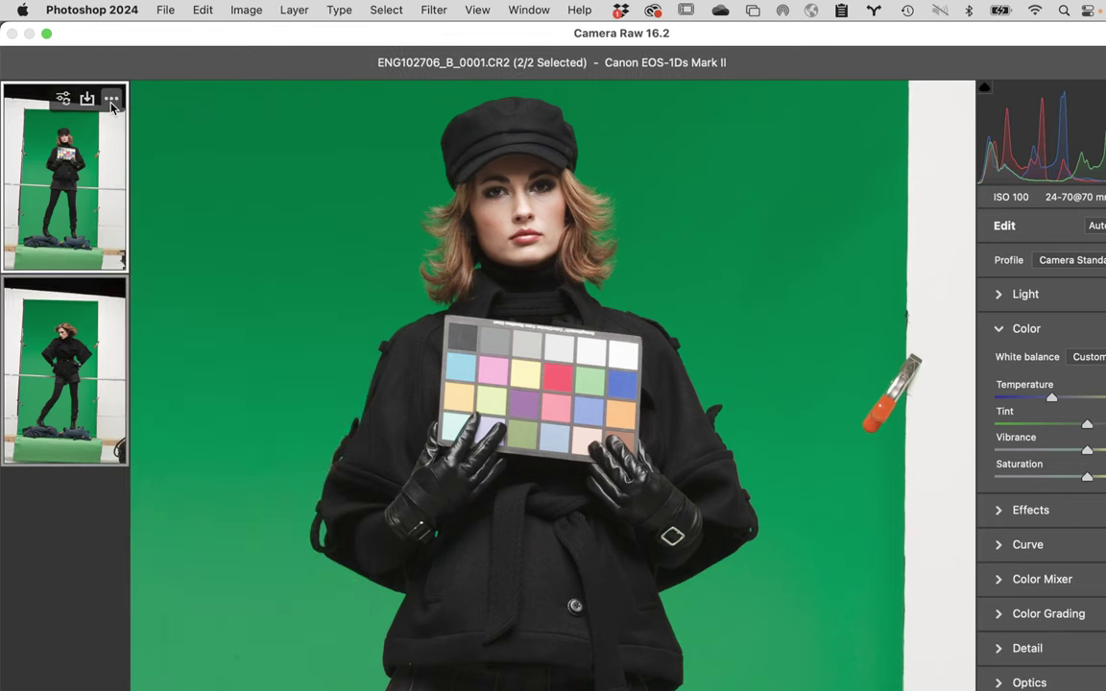
{"action": "left_click", "coordinate": [111, 101]}
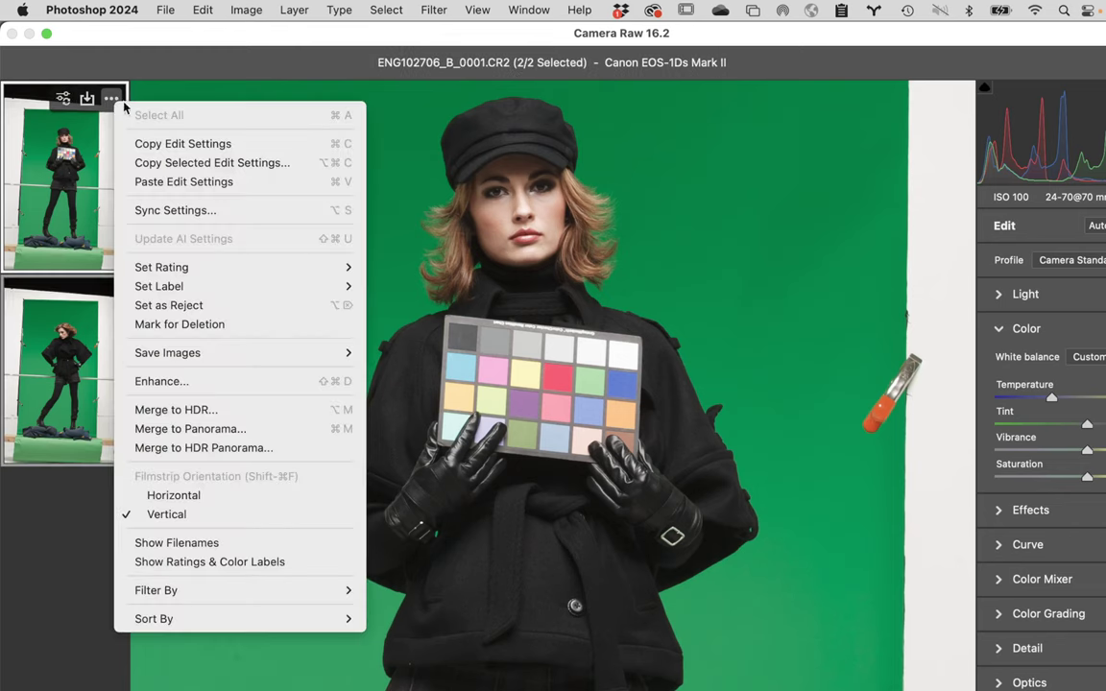
{"action": "left_click", "coordinate": [205, 211]}
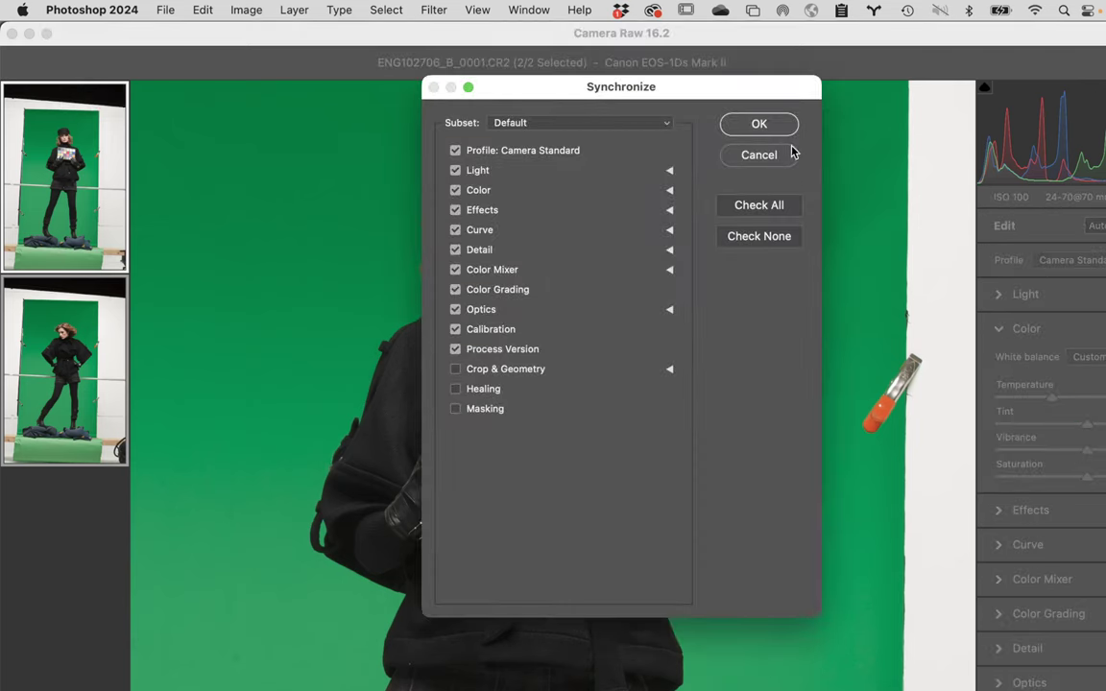
{"action": "left_click", "coordinate": [773, 127]}
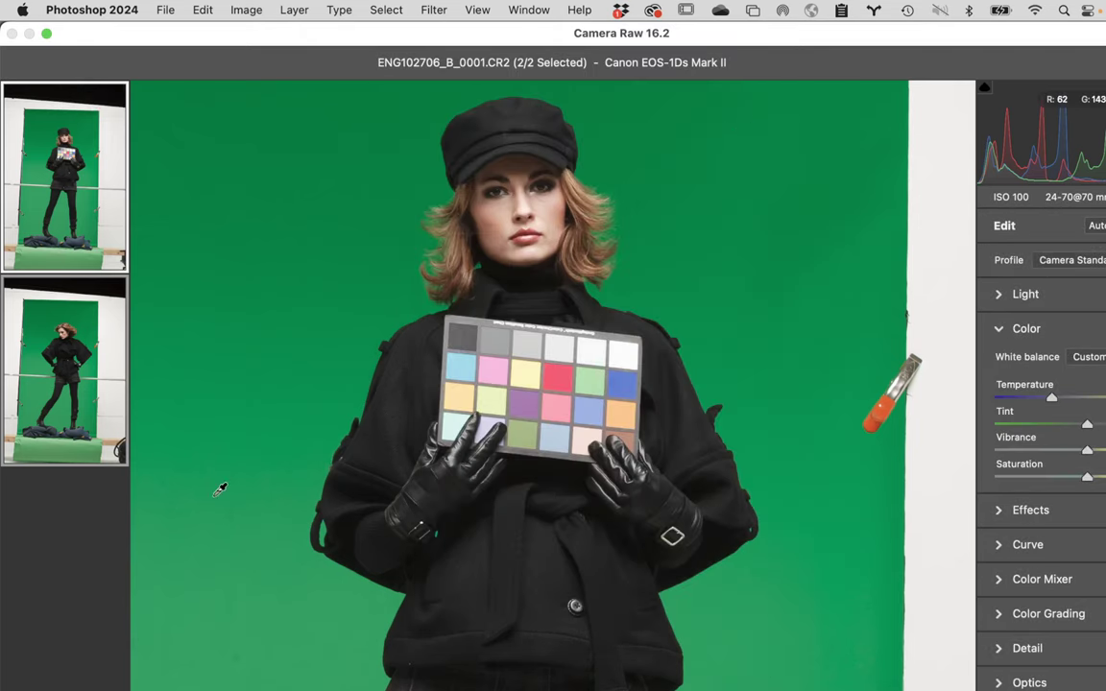
- Open only ENG102706_B_0047.CR2 as a smart object in Photoshop and hide all other applications
{"action": "left_click", "coordinate": [58, 422]}
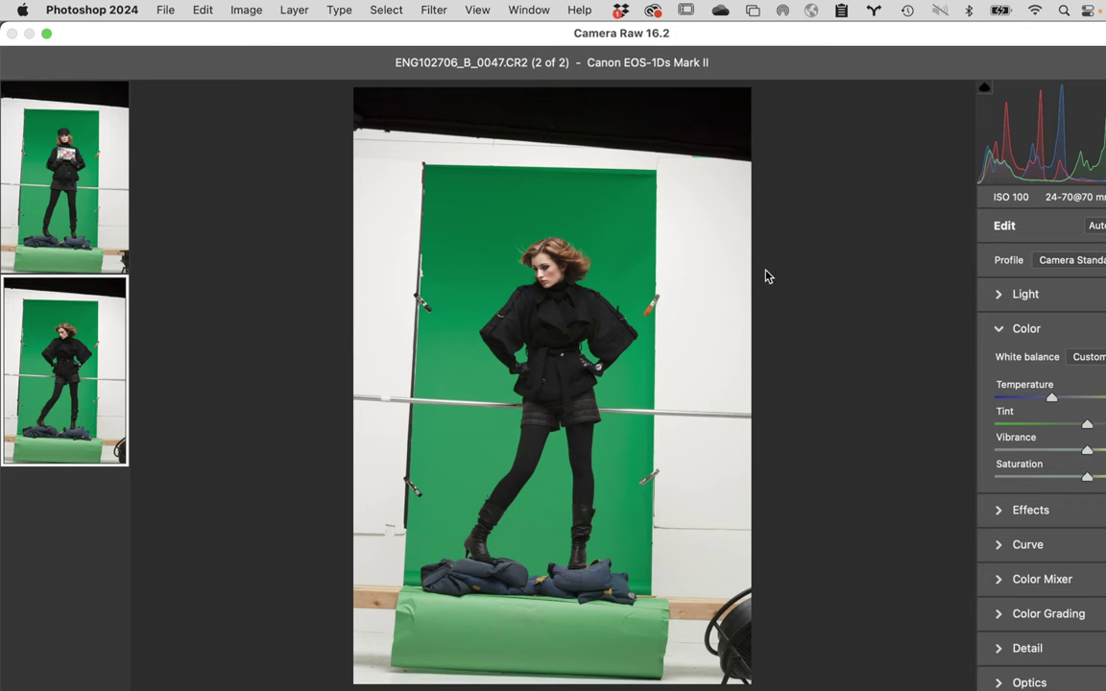
{"action": "key", "text": "Return"}
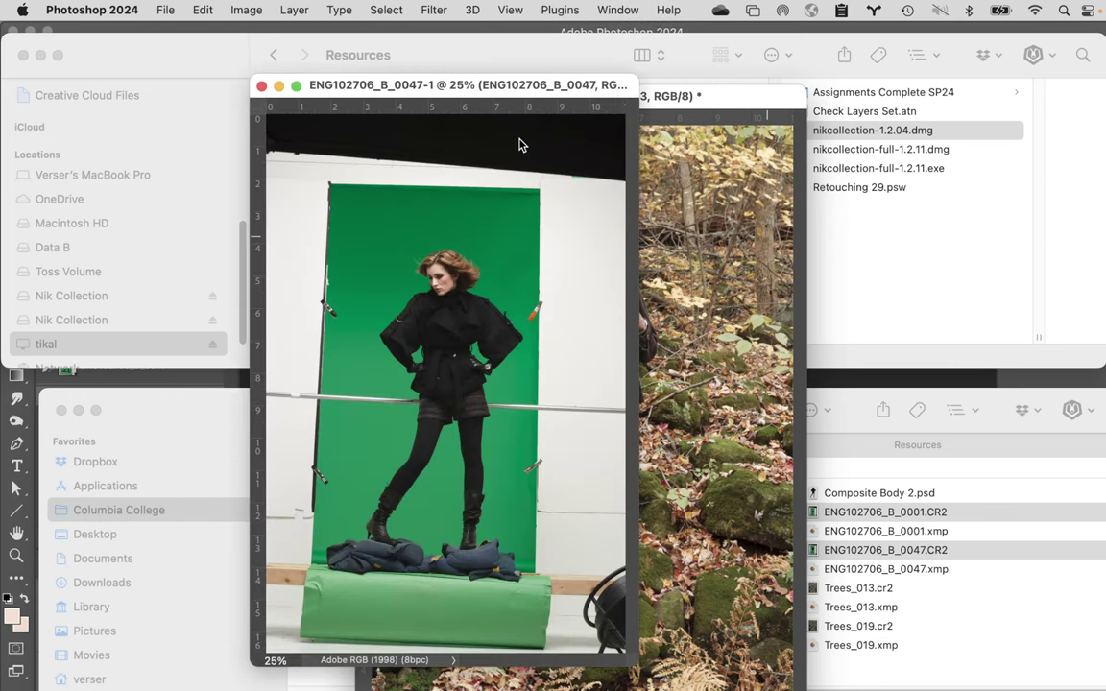
{"action": "left_click", "coordinate": [89, 10]}
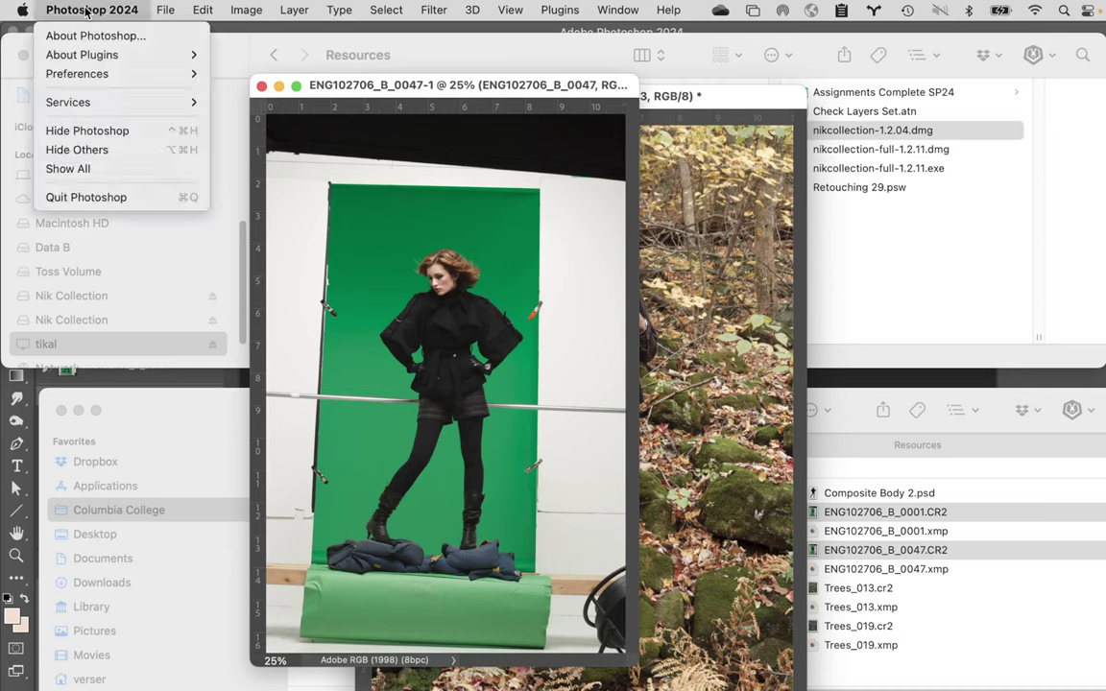
{"action": "left_click", "coordinate": [85, 10]}
{"action": "left_click", "coordinate": [86, 10]}
{"action": "left_click", "coordinate": [103, 151]}
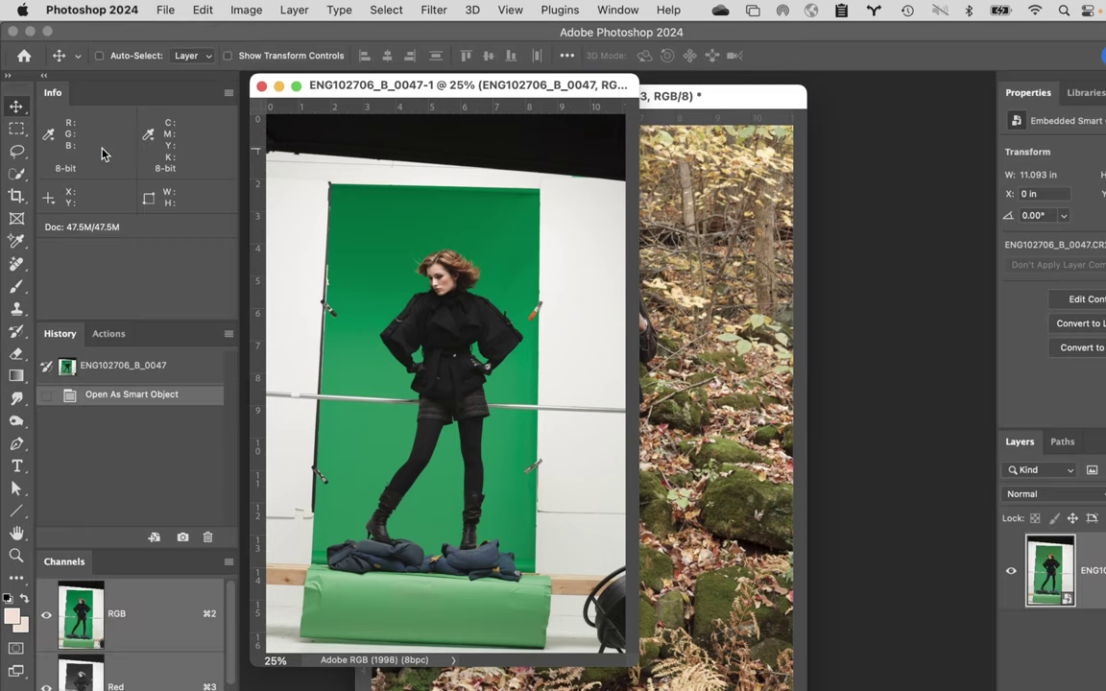
- Copy the ENG102706_B_0047 green-screen layer into the Trees_019-1 document above the tree layers
{"action": "left_click", "coordinate": [729, 512]}
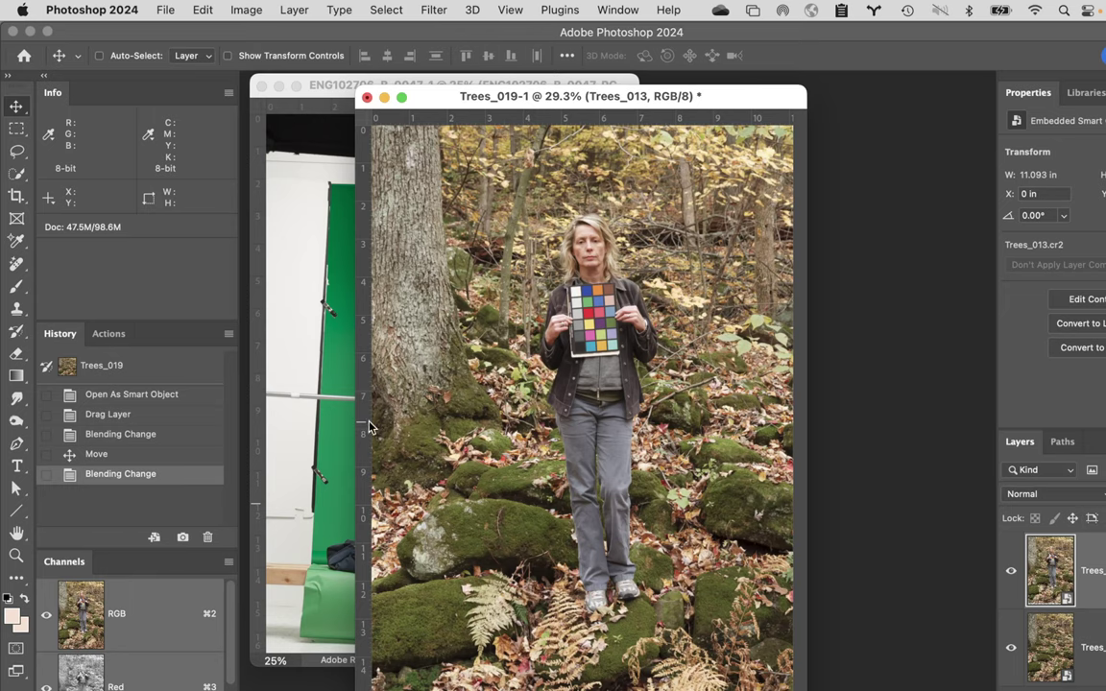
{"action": "left_click", "coordinate": [277, 388]}
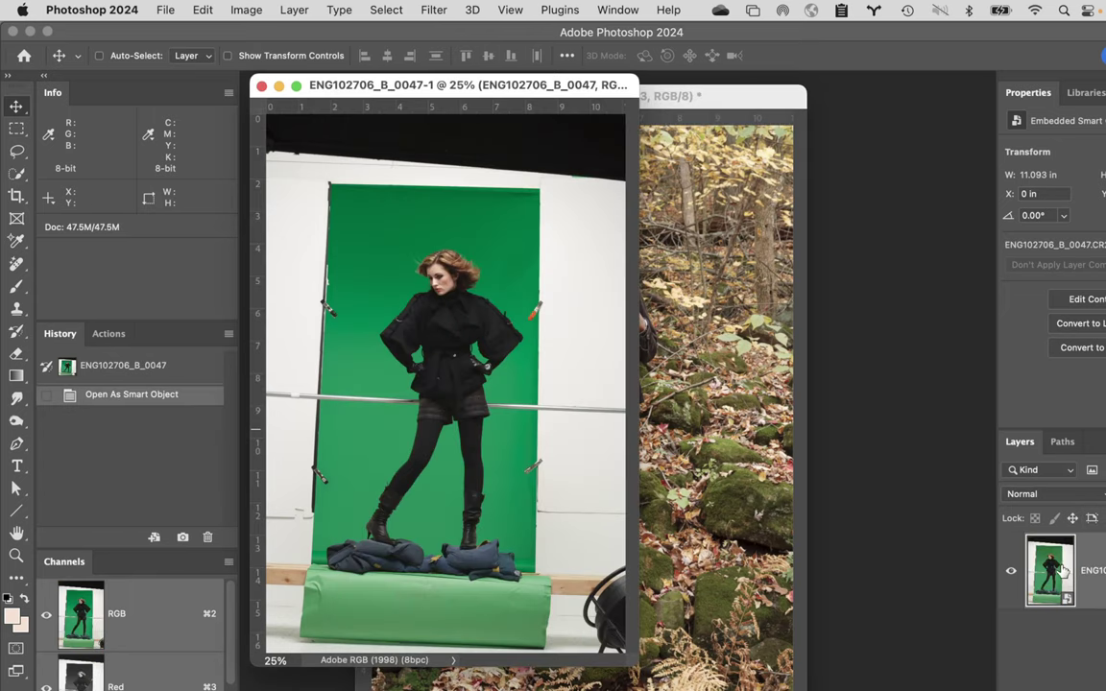
{"action": "left_click_drag", "start_coordinate": [1049, 570], "coordinate": [686, 432]}
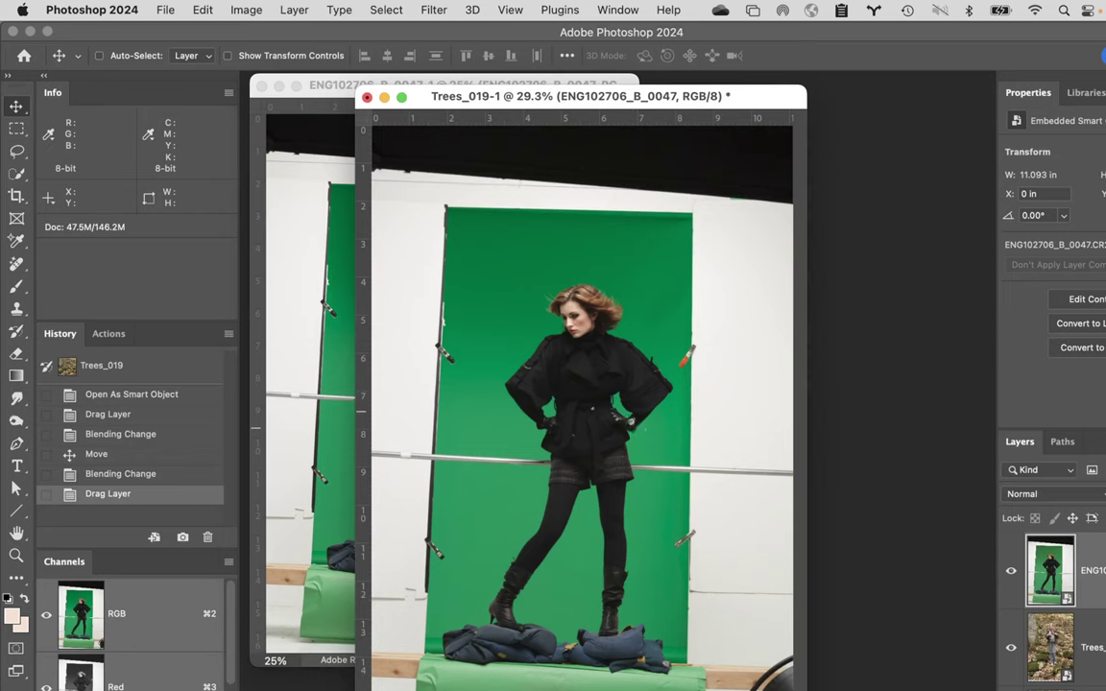
- Lower the green-screen layer's opacity and shift the model up and sideways to line up with the woman holding the chart
{"action": "key", "text": "5"}
{"action": "key", "text": "4"}
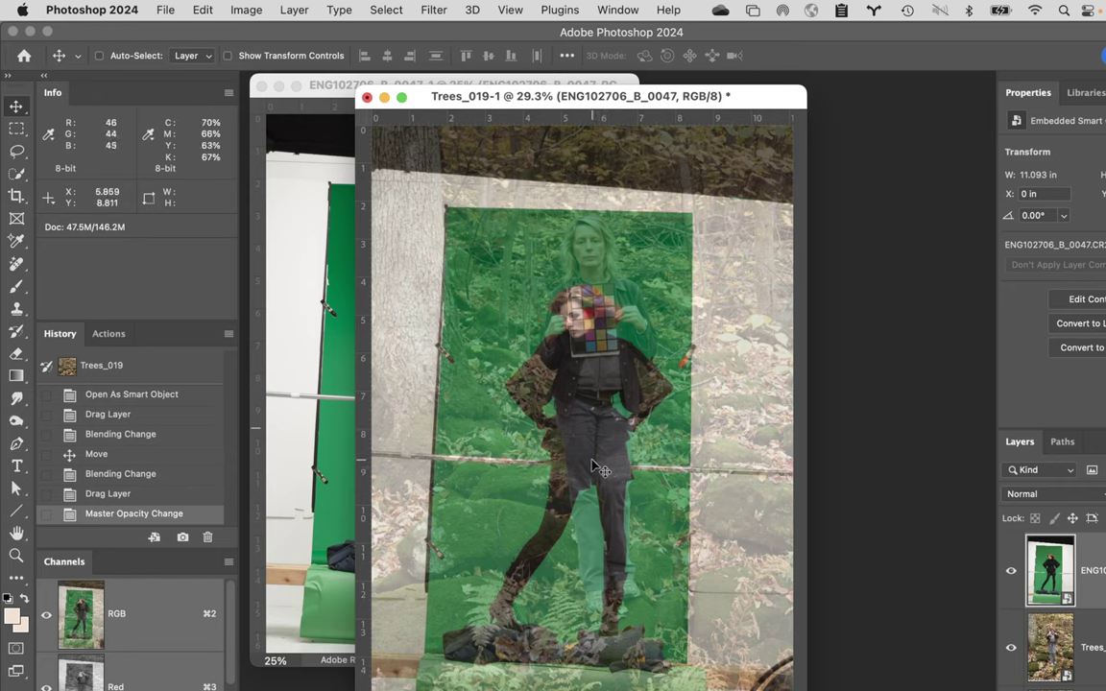
{"action": "left_click_drag", "start_coordinate": [591, 459], "coordinate": [612, 427]}
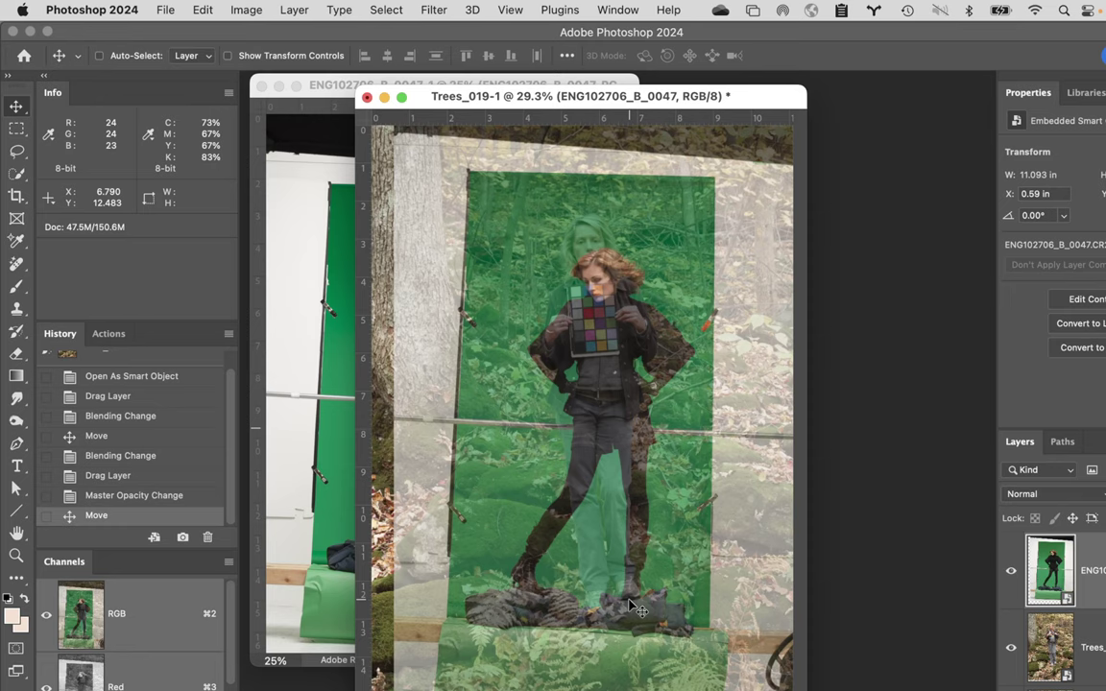
- Scale the ENG102706_B_0047 layer proportionally to 118% around the model's standing boot and restore the layer to full opacity
{"action": "key", "text": "super+t"}
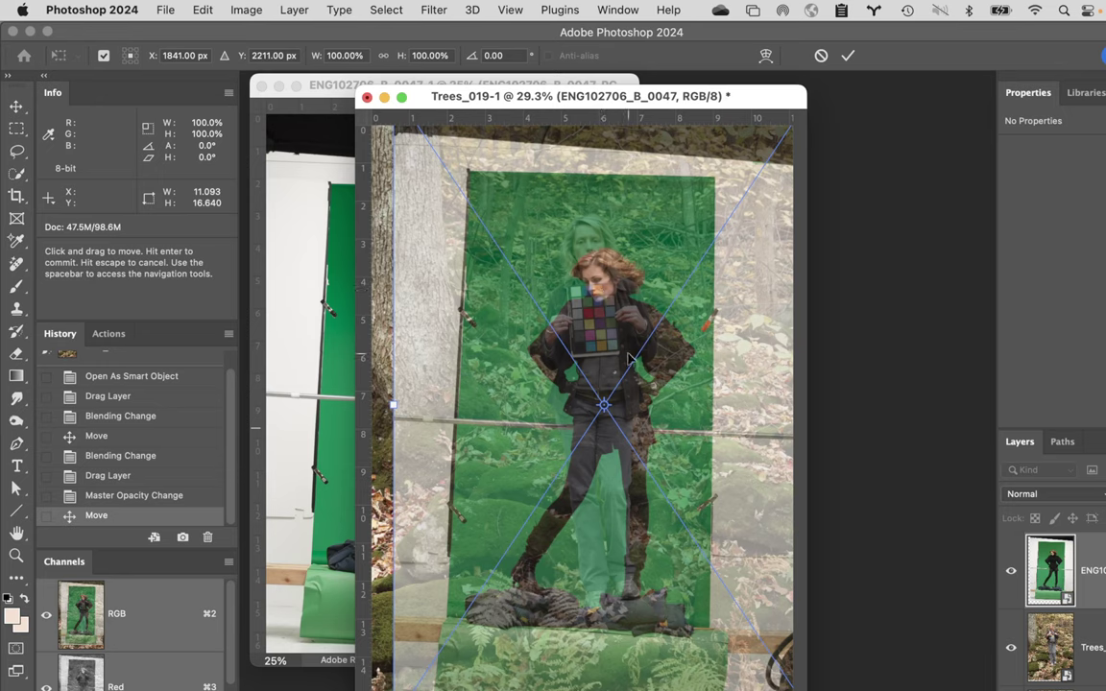
{"action": "left_click_drag", "start_coordinate": [605, 406], "coordinate": [632, 597]}
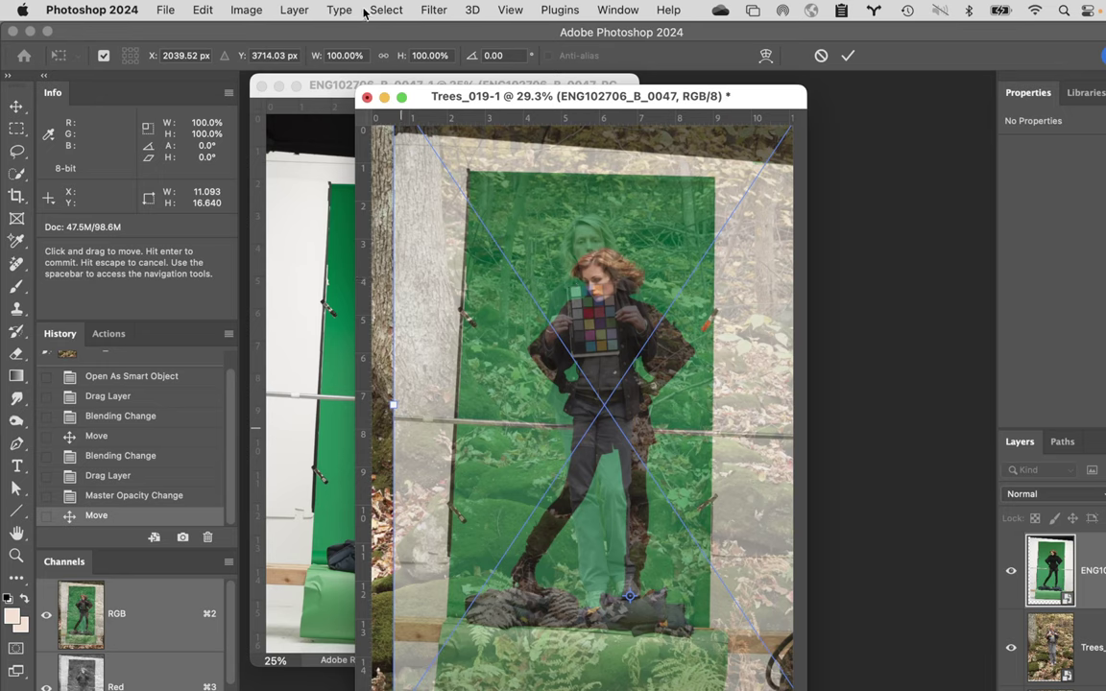
{"action": "left_click", "coordinate": [383, 59]}
{"action": "left_click_drag", "start_coordinate": [400, 57], "coordinate": [407, 60]}
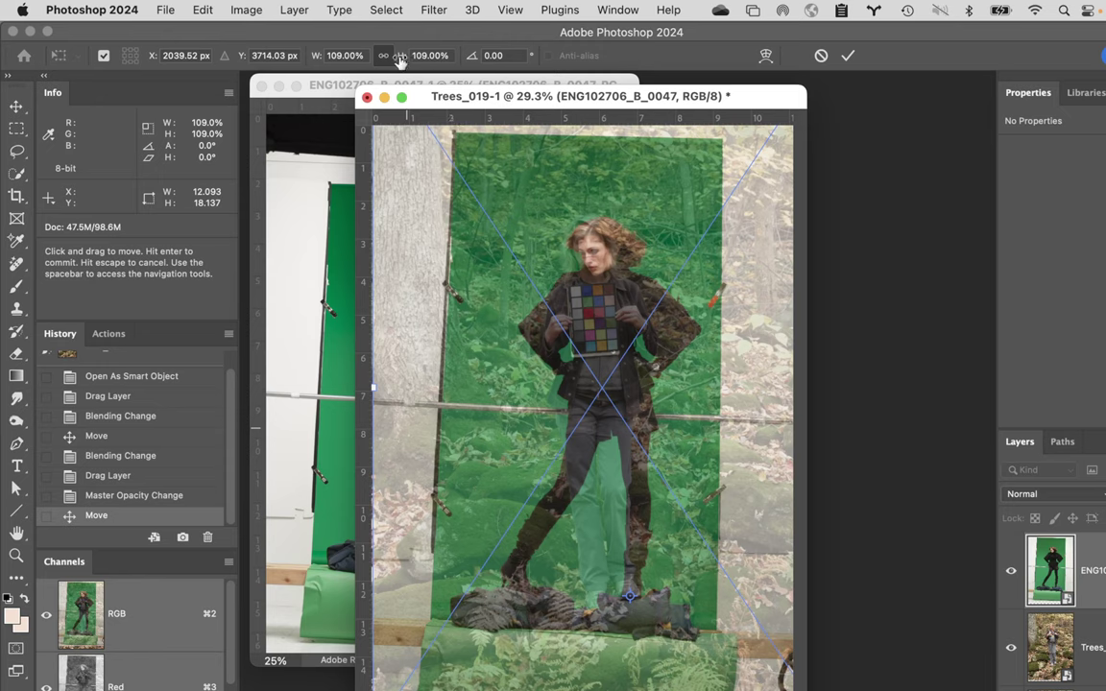
{"action": "left_click_drag", "start_coordinate": [399, 61], "coordinate": [408, 64]}
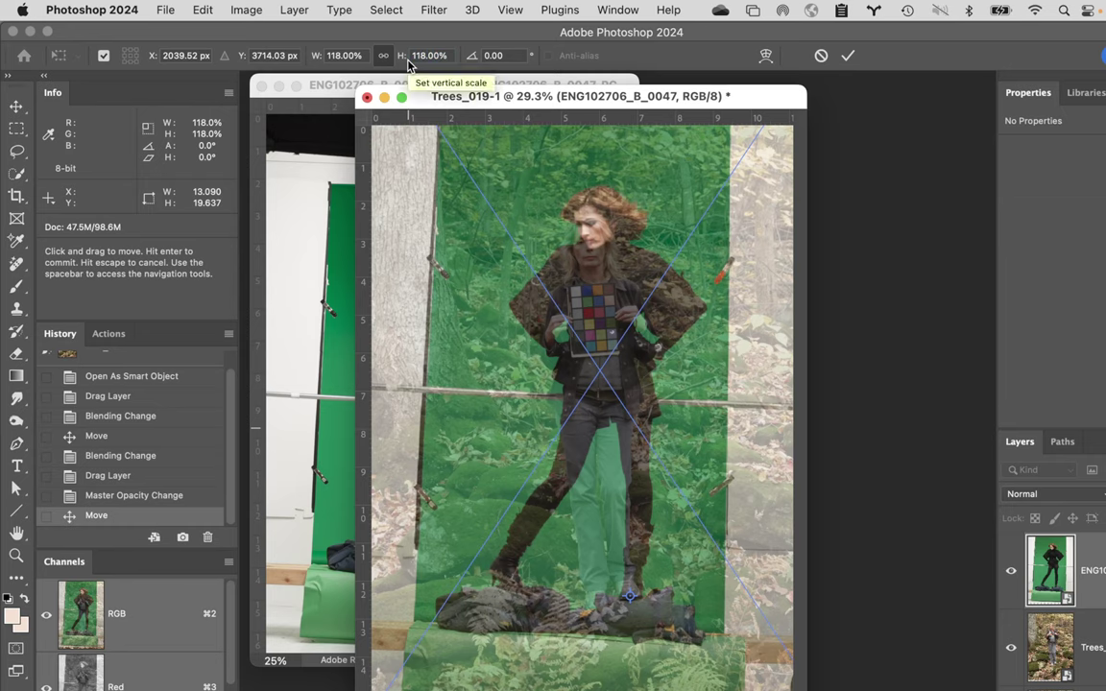
{"action": "left_click", "coordinate": [850, 57]}
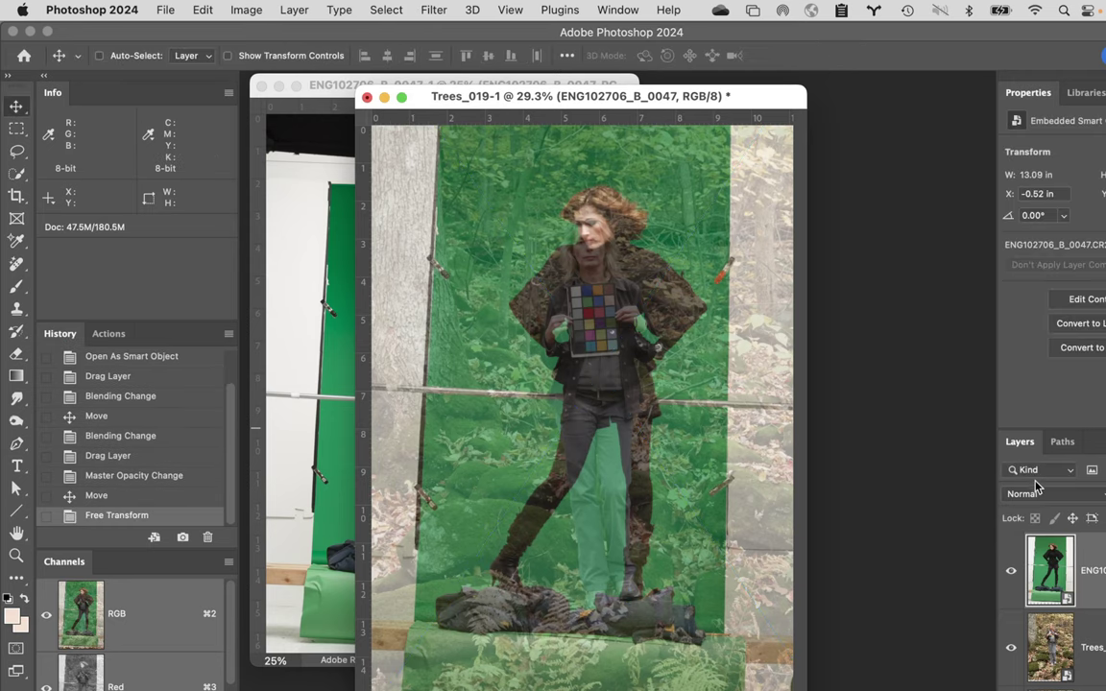
{"action": "key", "text": "0"}
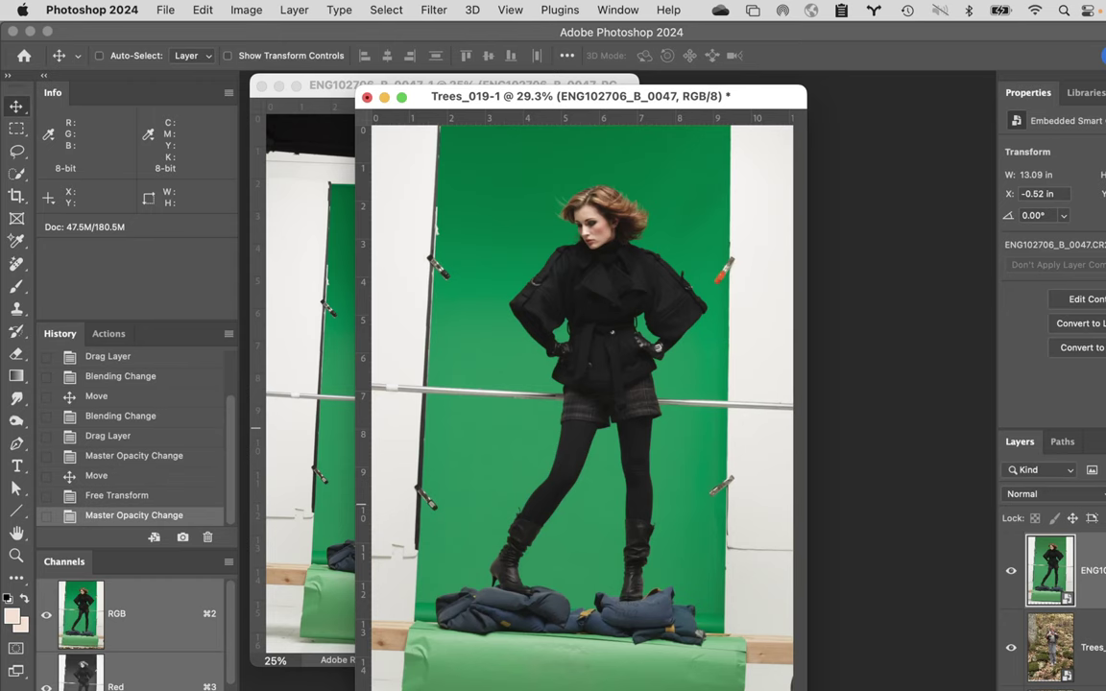
- Delete the Trees_013 layer of the woman with the color chart, hiding the green-screen layer only while doing so
{"action": "key", "text": "alt+bracketleft"}
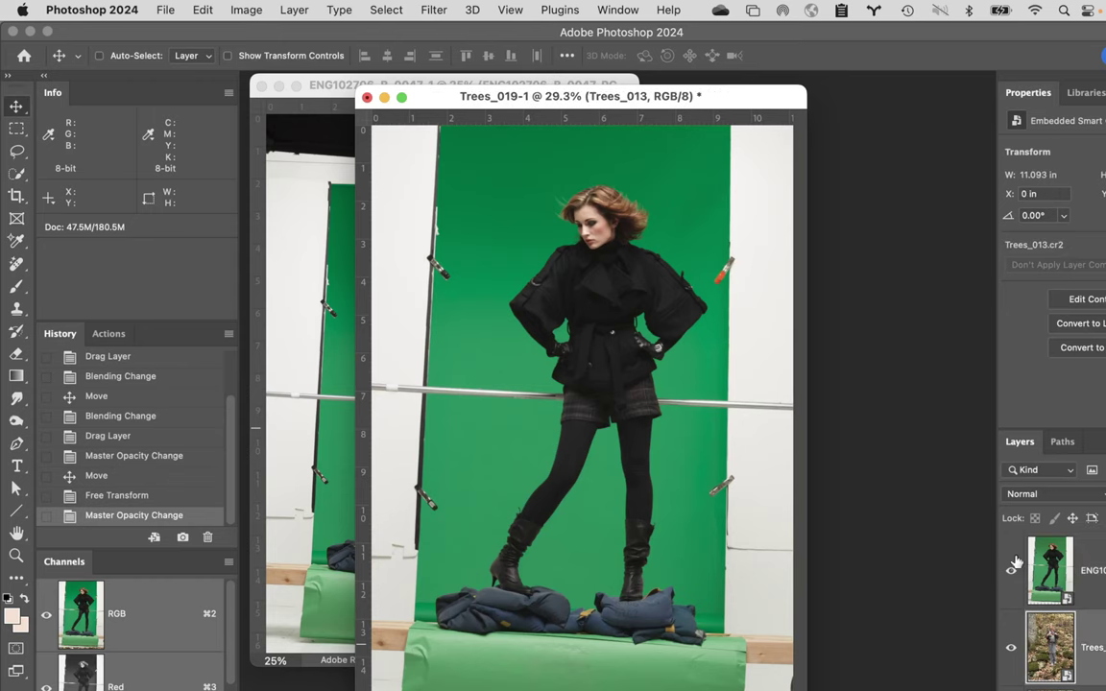
{"action": "left_click", "coordinate": [1009, 571]}
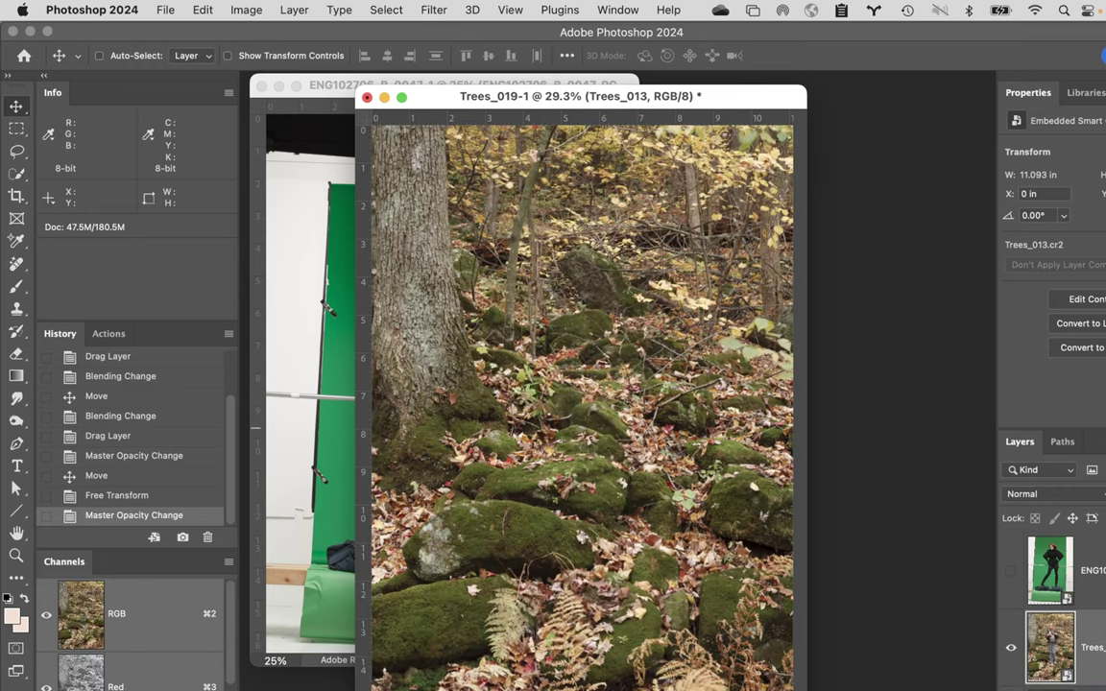
{"action": "key", "text": "BackSpace"}
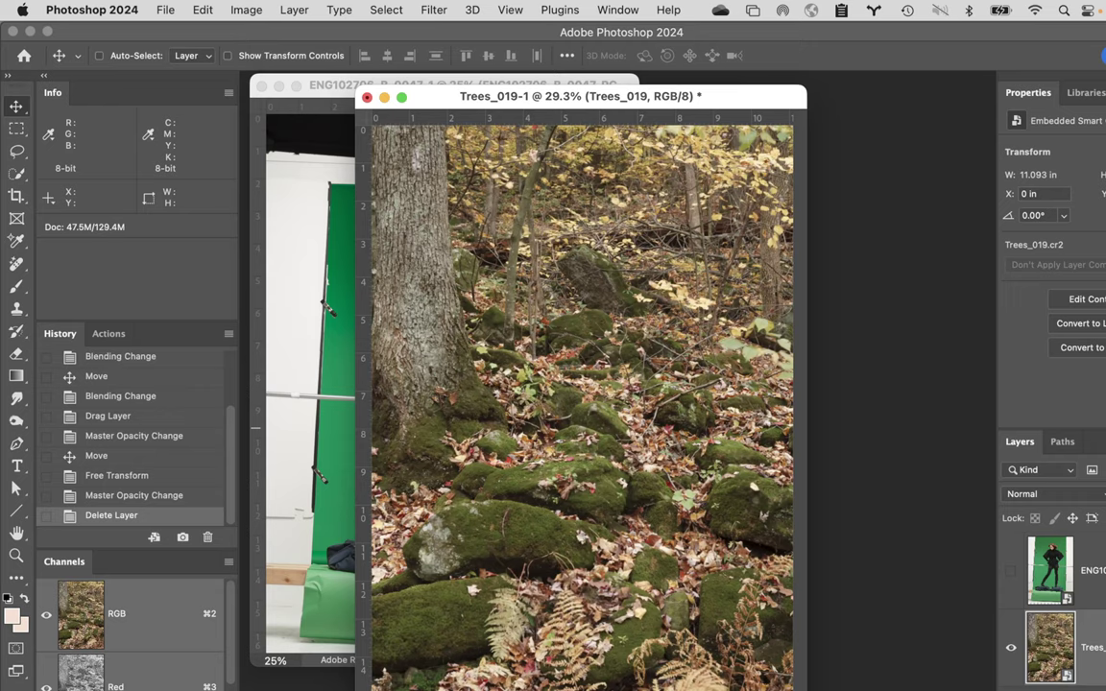
{"action": "left_click", "coordinate": [1011, 573]}
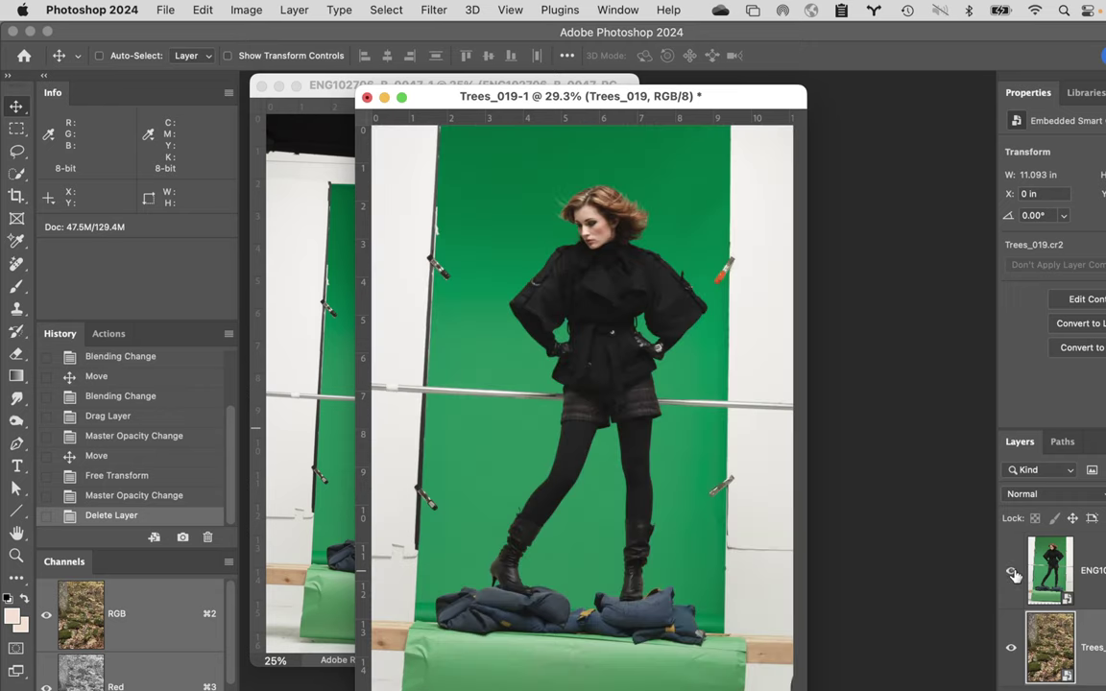
- Close the ENG102706_B_0047-1 document without saving and briefly check the forest background beneath the green-screen layer
{"action": "left_click", "coordinate": [282, 117]}
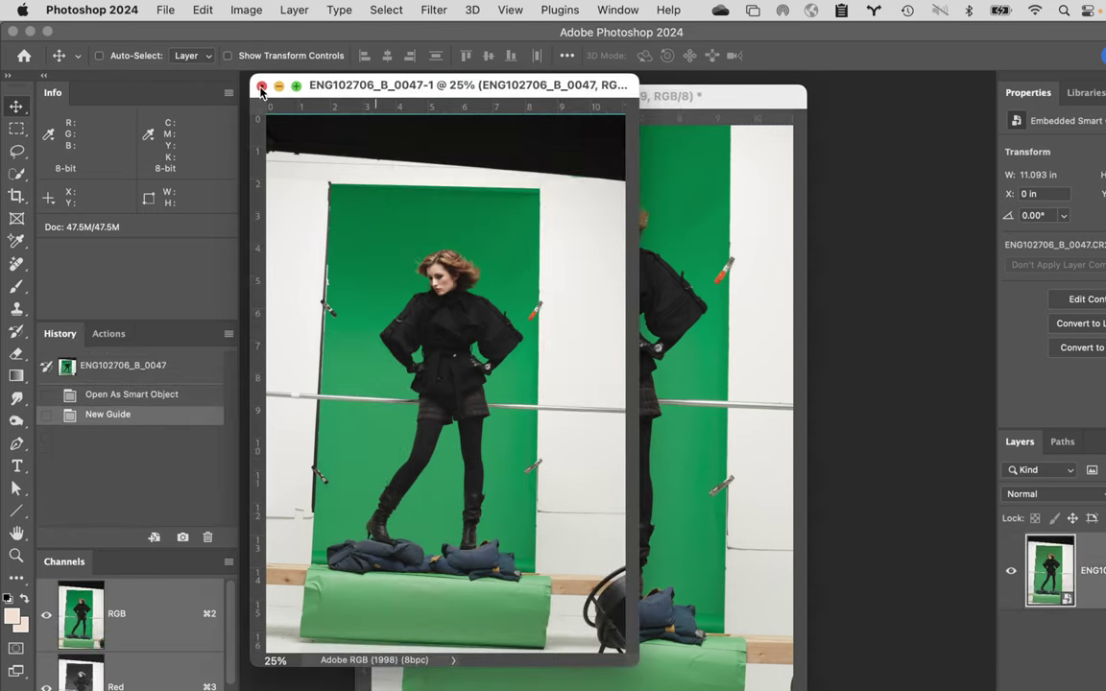
{"action": "left_click", "coordinate": [261, 86]}
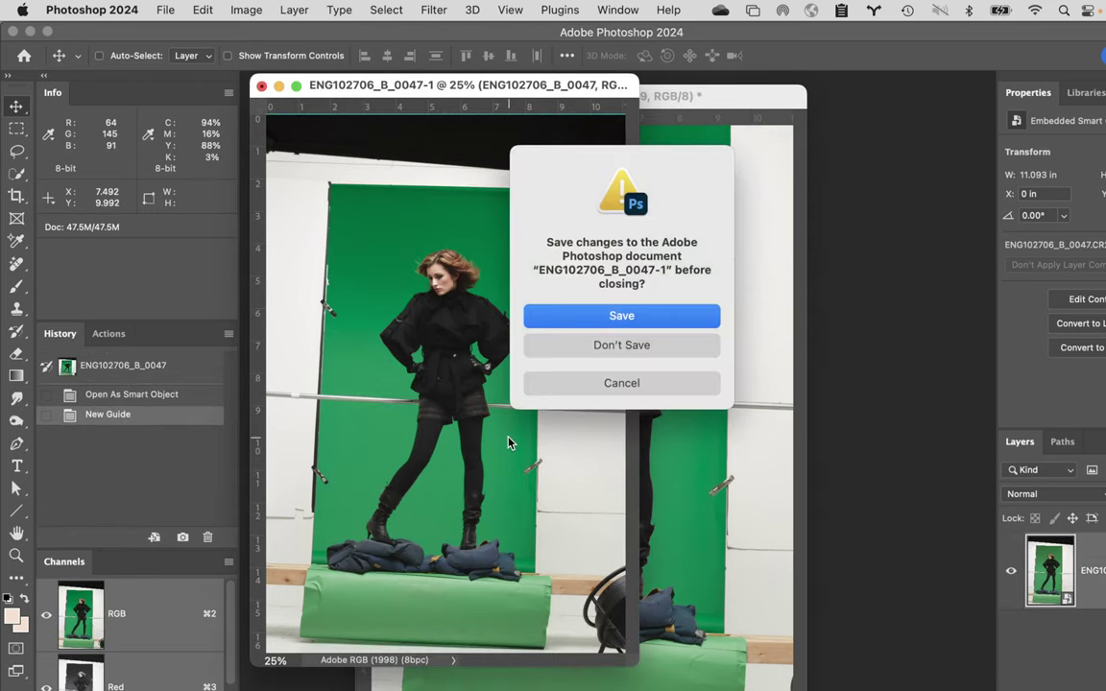
{"action": "left_click", "coordinate": [659, 347]}
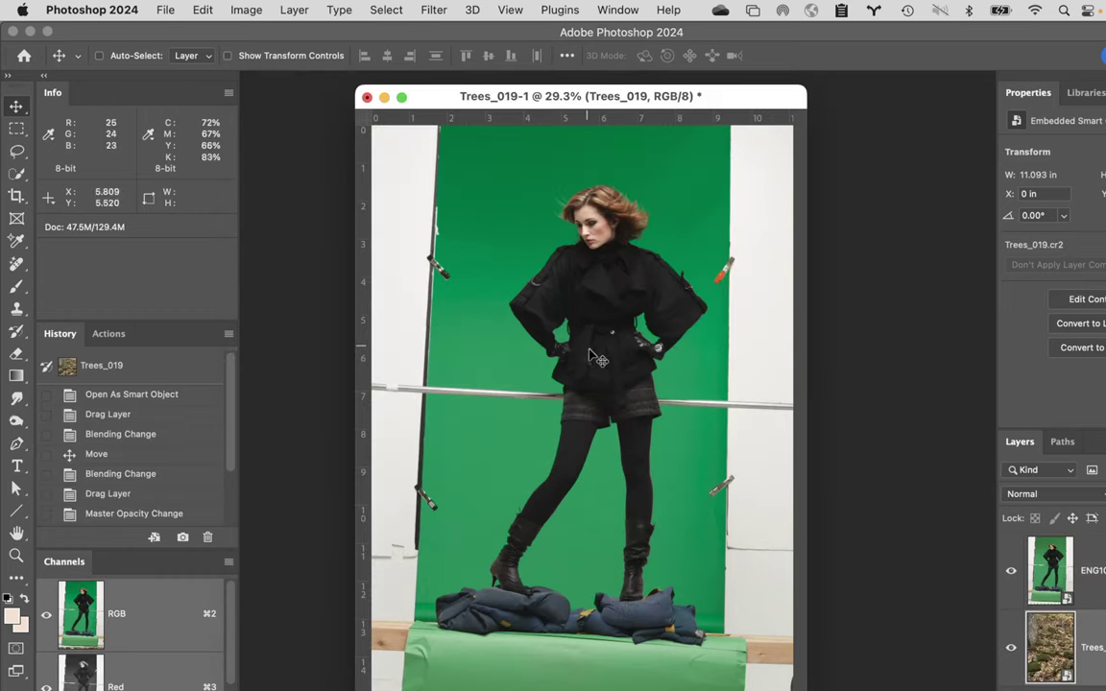
{"action": "left_click", "coordinate": [1011, 571]}
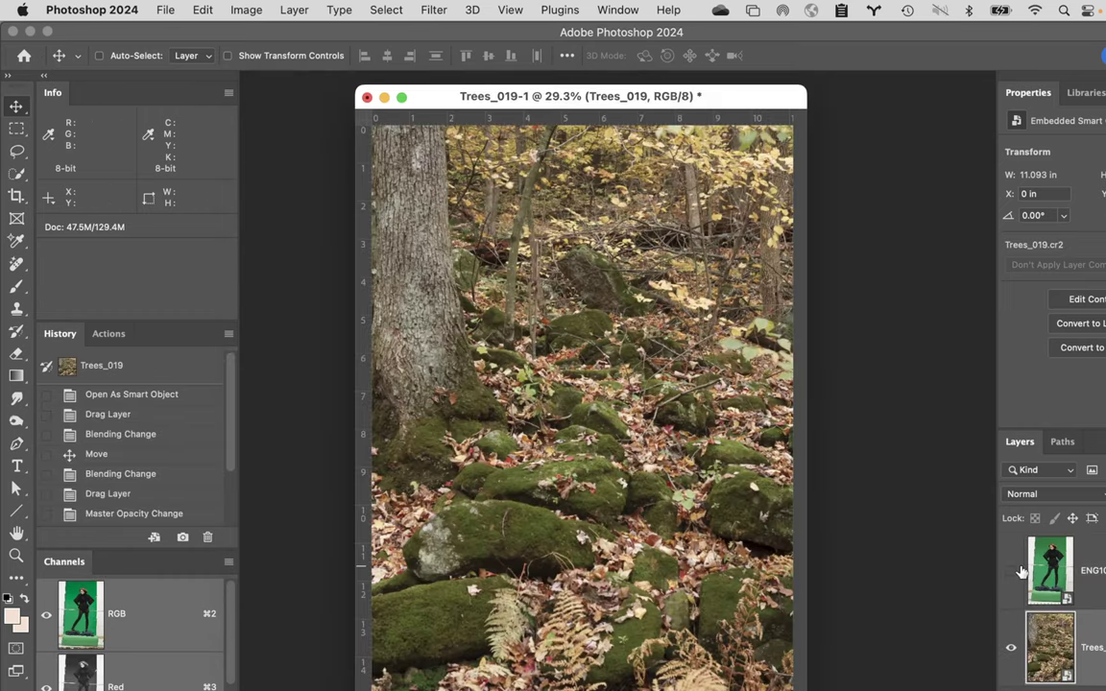
{"action": "left_click", "coordinate": [1014, 572]}
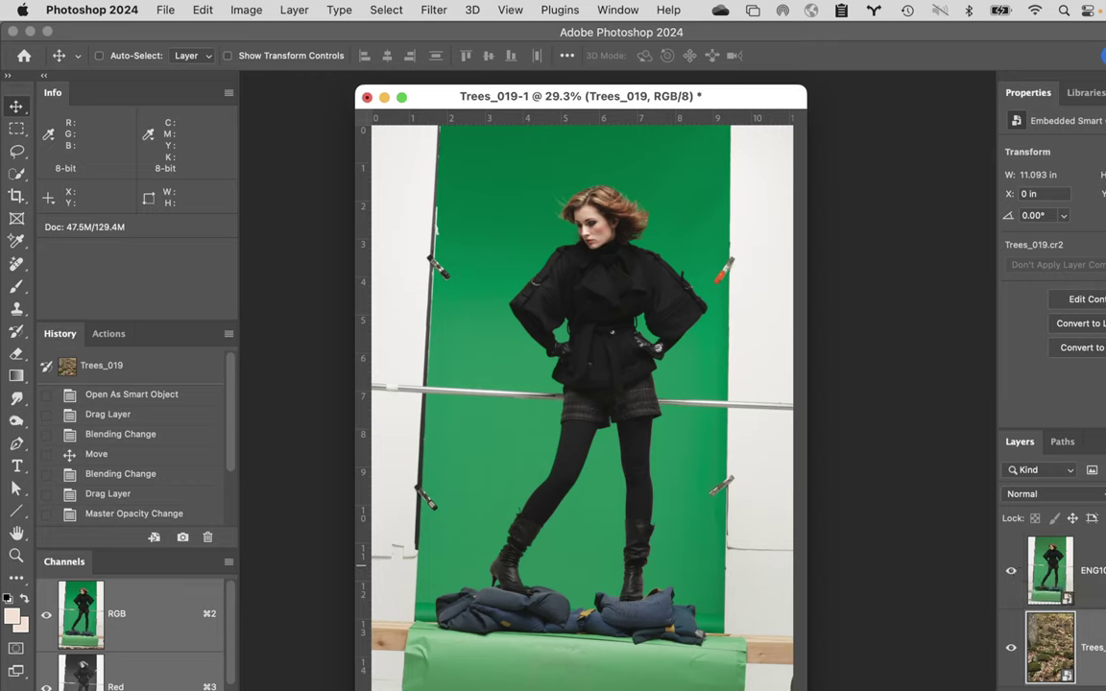
- Open Composite Body 2.psd from the Tree exercise folder in Finder and hide all applications other than Photoshop
{"action": "key", "text": "super+Tab"}
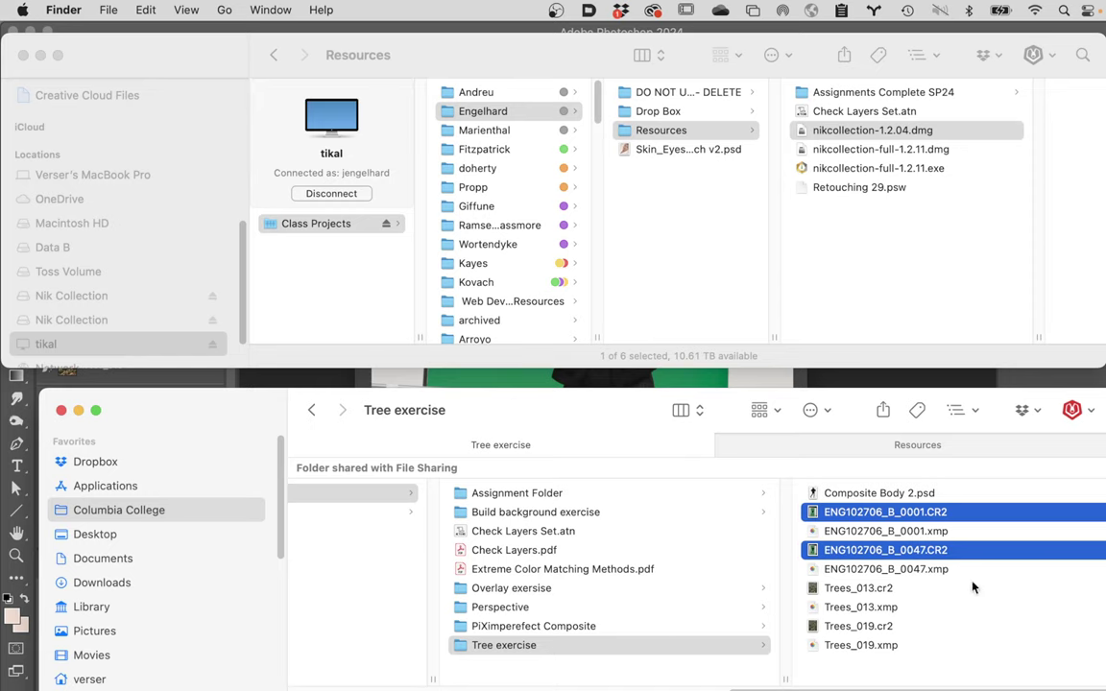
{"action": "left_click", "coordinate": [970, 492]}
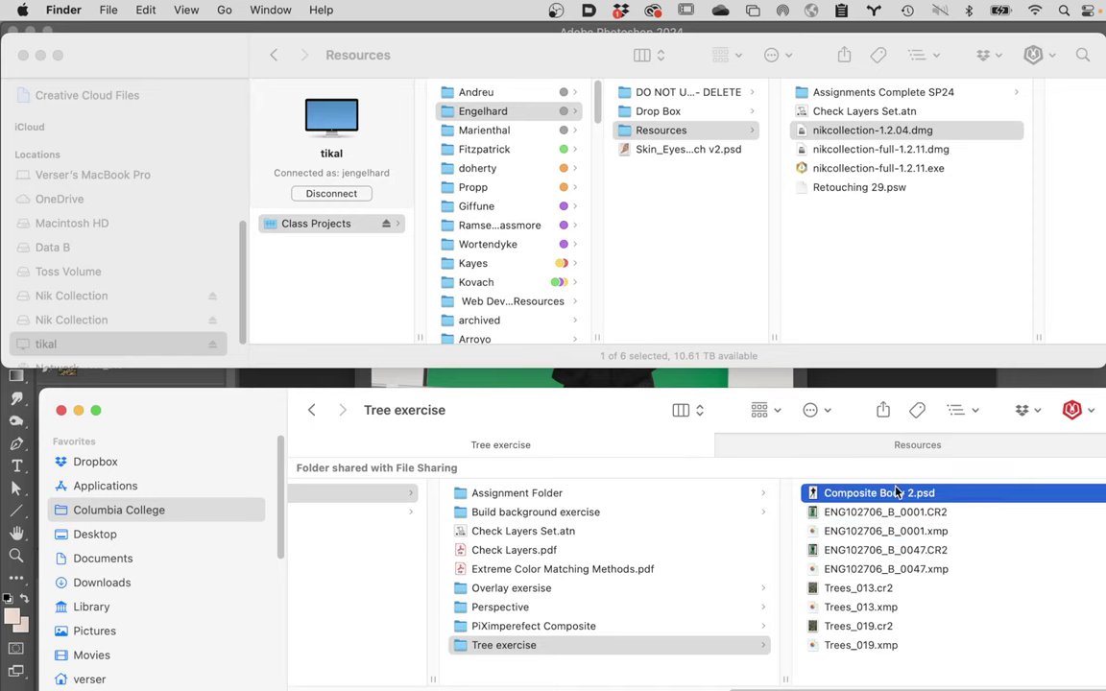
{"action": "double_click", "coordinate": [814, 493]}
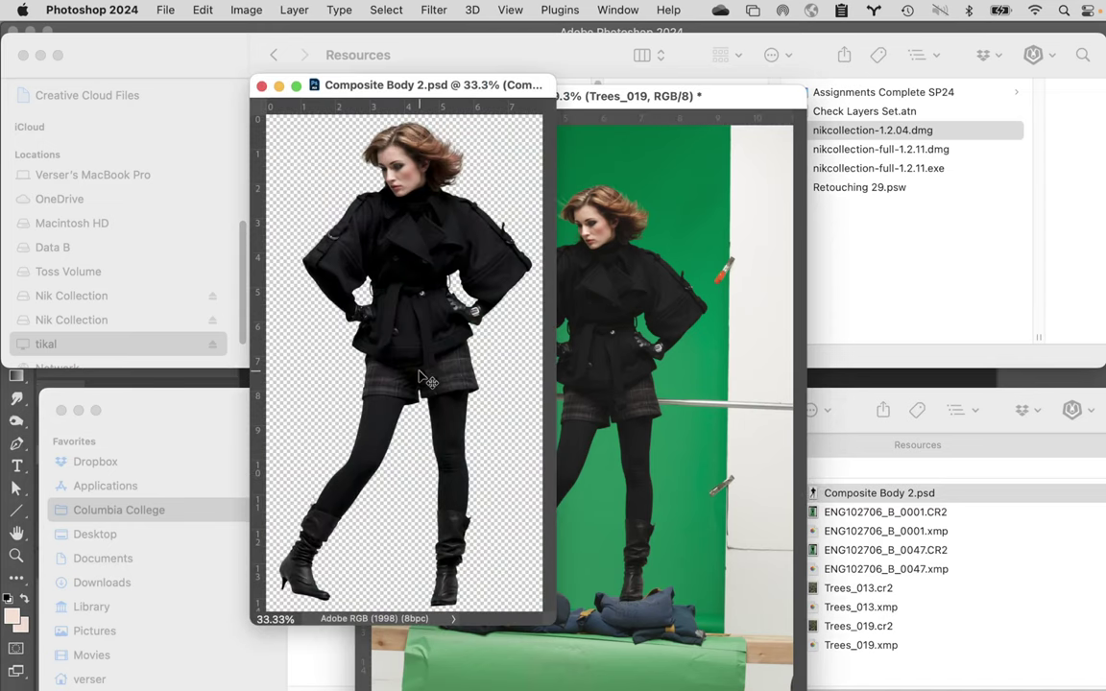
{"action": "left_click", "coordinate": [79, 8]}
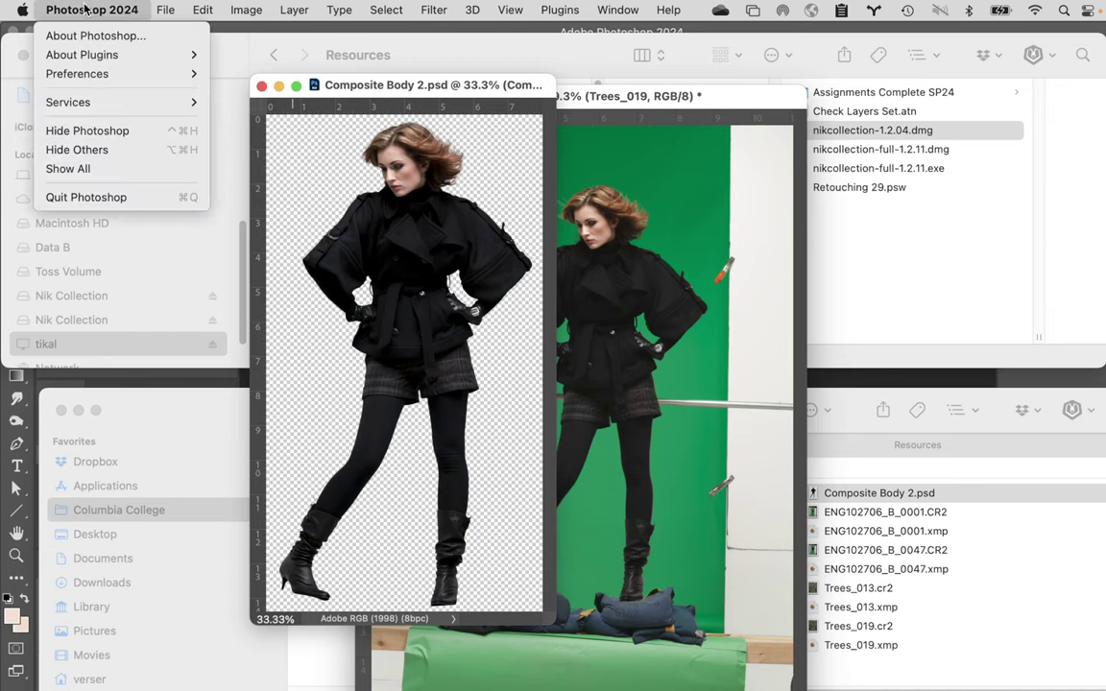
{"action": "left_click", "coordinate": [85, 150]}
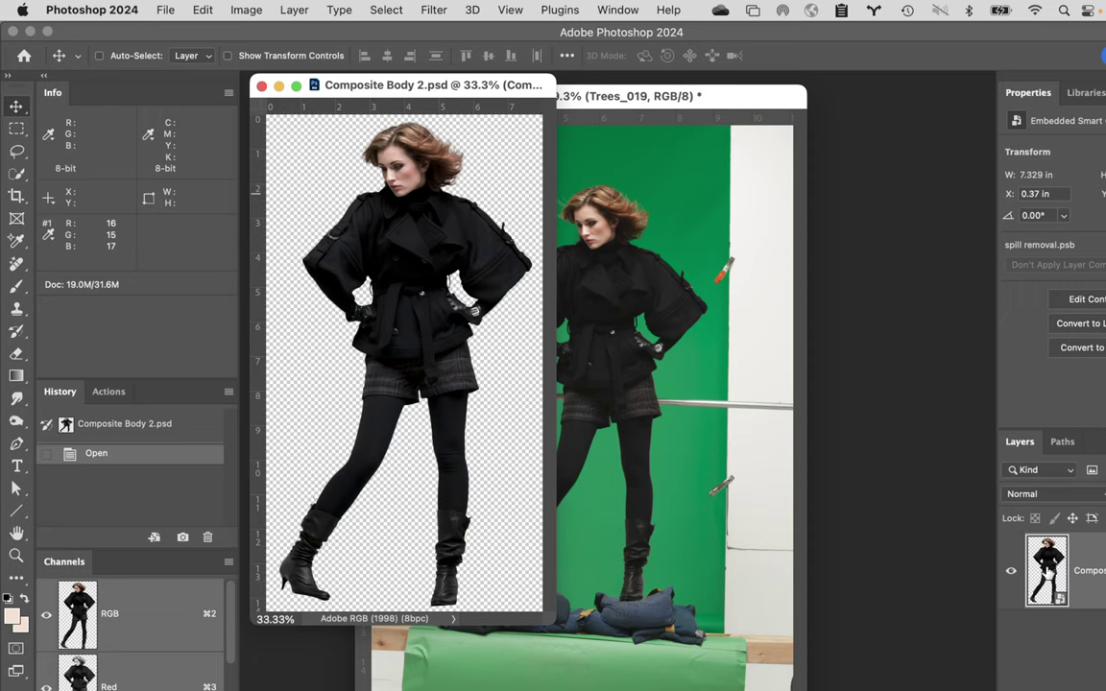
- Copy the Composite Body 2 layer into Trees_019-1 above the green-screen layer and align the cutout figure over the model
{"action": "left_click_drag", "start_coordinate": [1044, 567], "coordinate": [616, 439]}
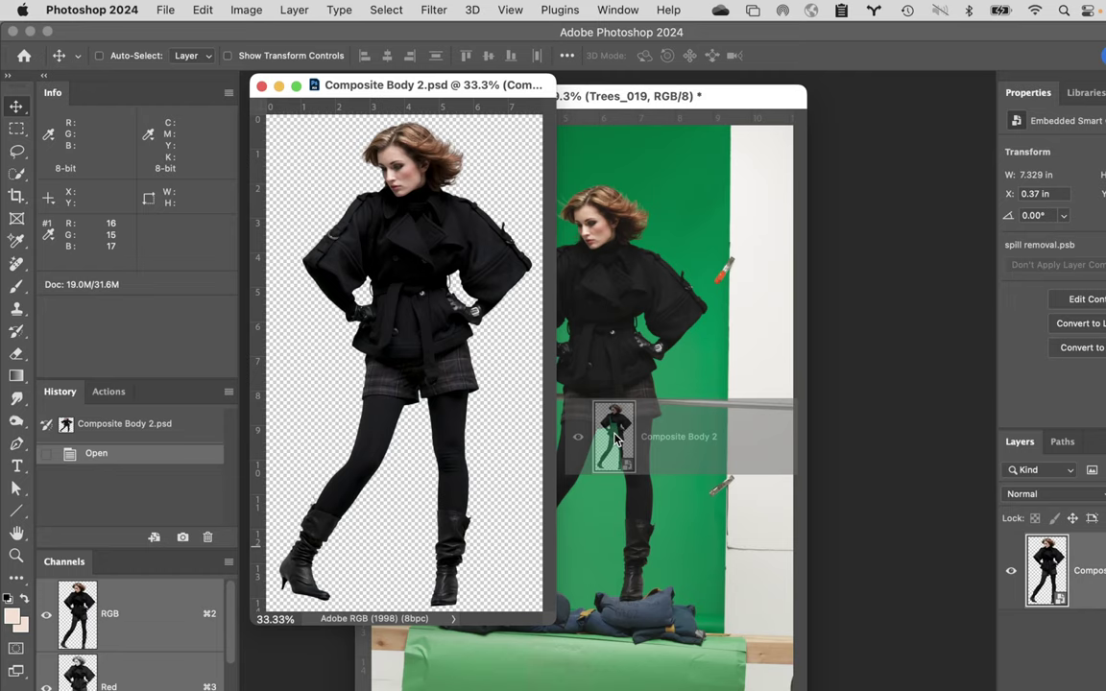
{"action": "left_click_drag", "start_coordinate": [616, 438], "coordinate": [615, 440]}
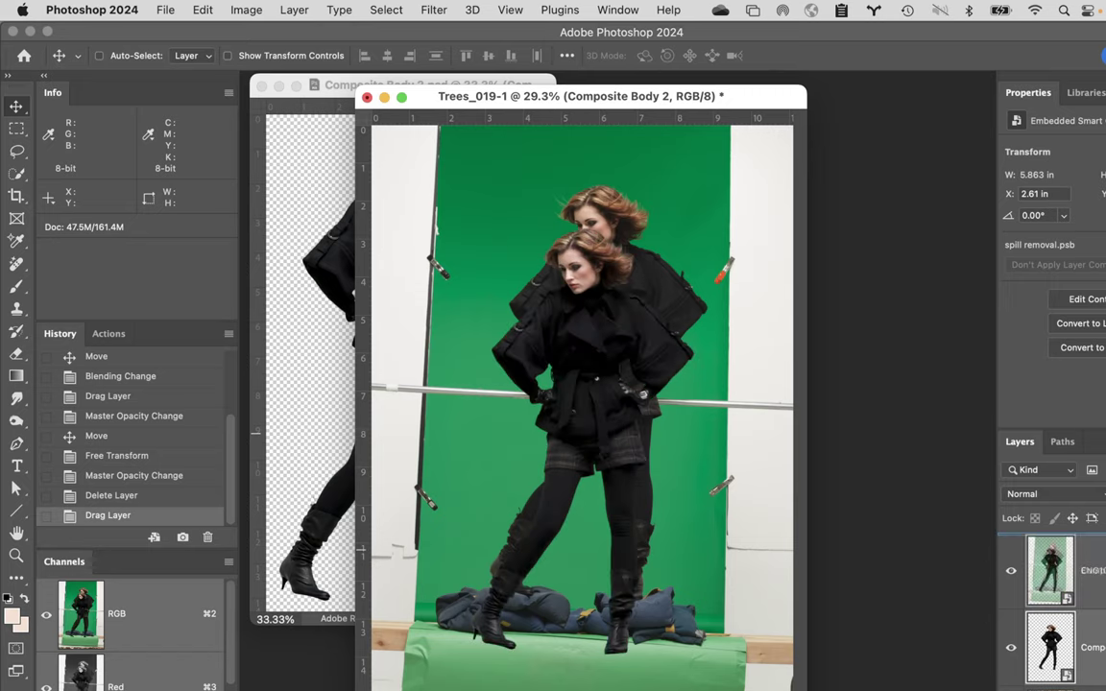
{"action": "key", "text": "super+bracketright"}
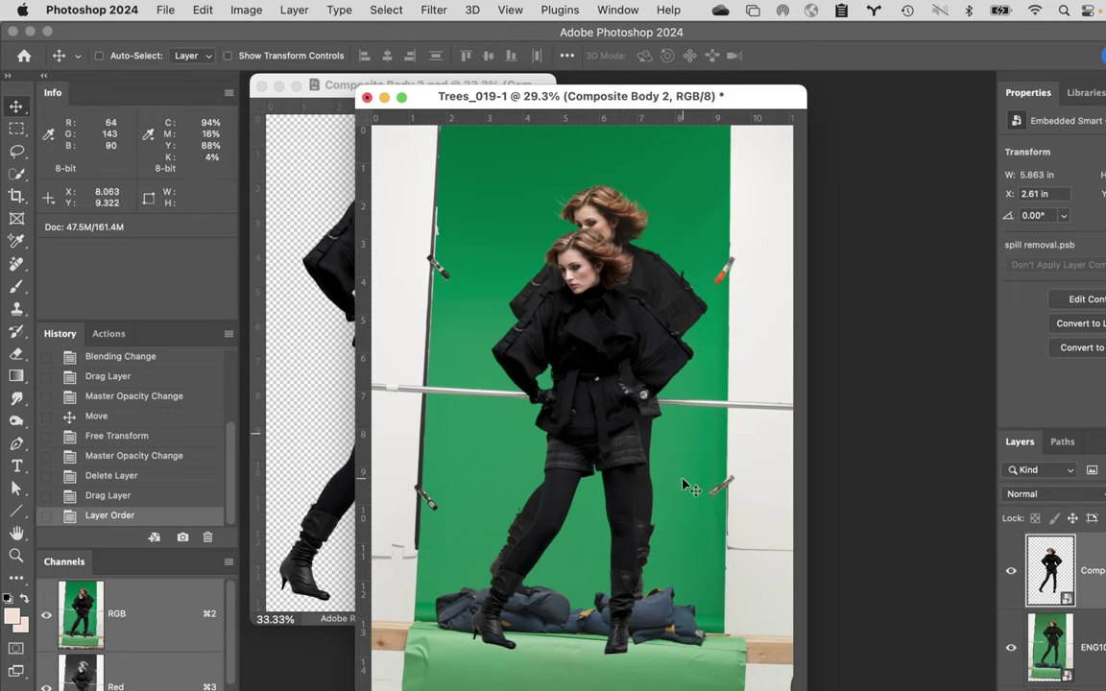
{"action": "left_click_drag", "start_coordinate": [622, 473], "coordinate": [634, 419]}
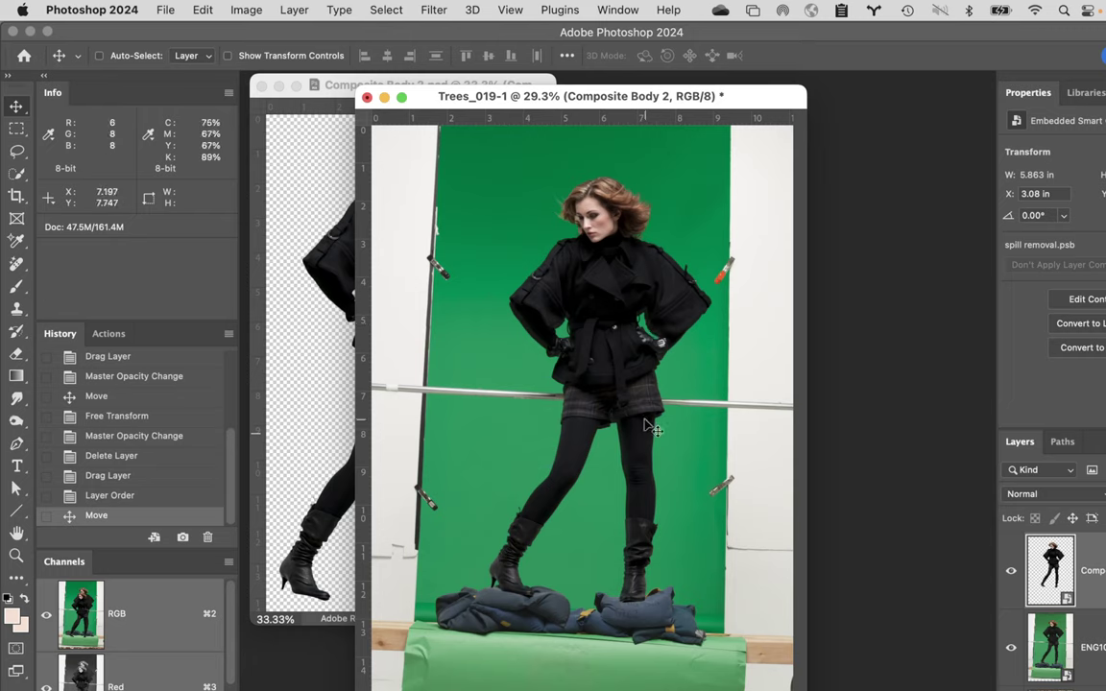
- Compare the cutout's fit by toggling its visibility and delete the ENG102706_B_0047 green-screen layer
{"action": "left_click", "coordinate": [1011, 571]}
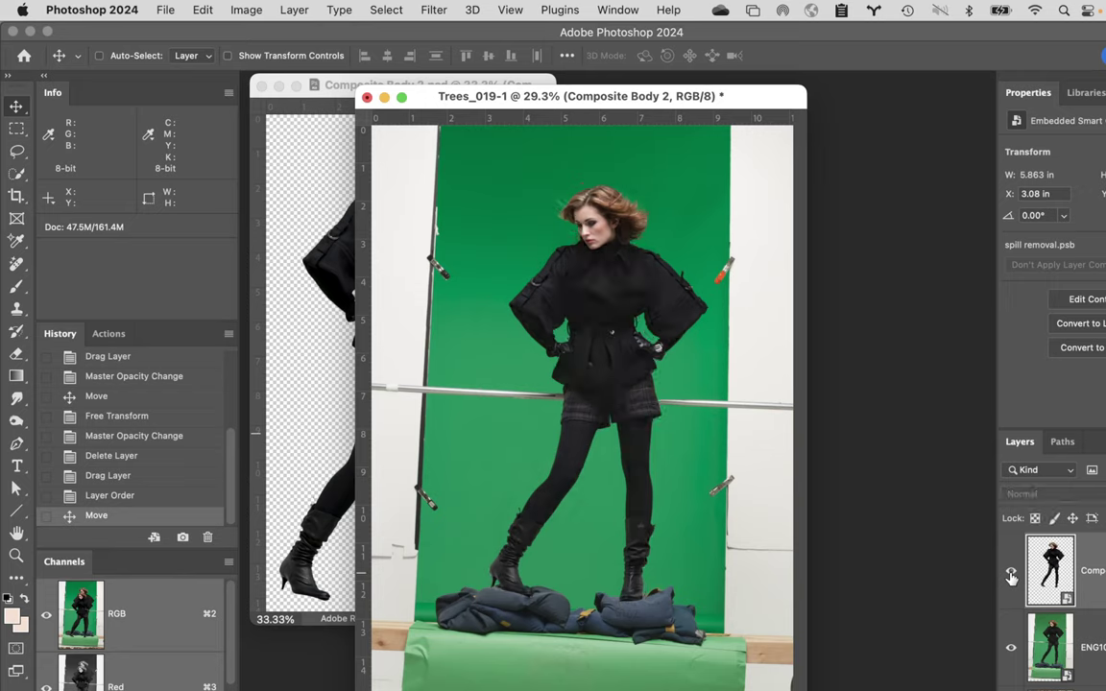
{"action": "left_click", "coordinate": [1011, 573]}
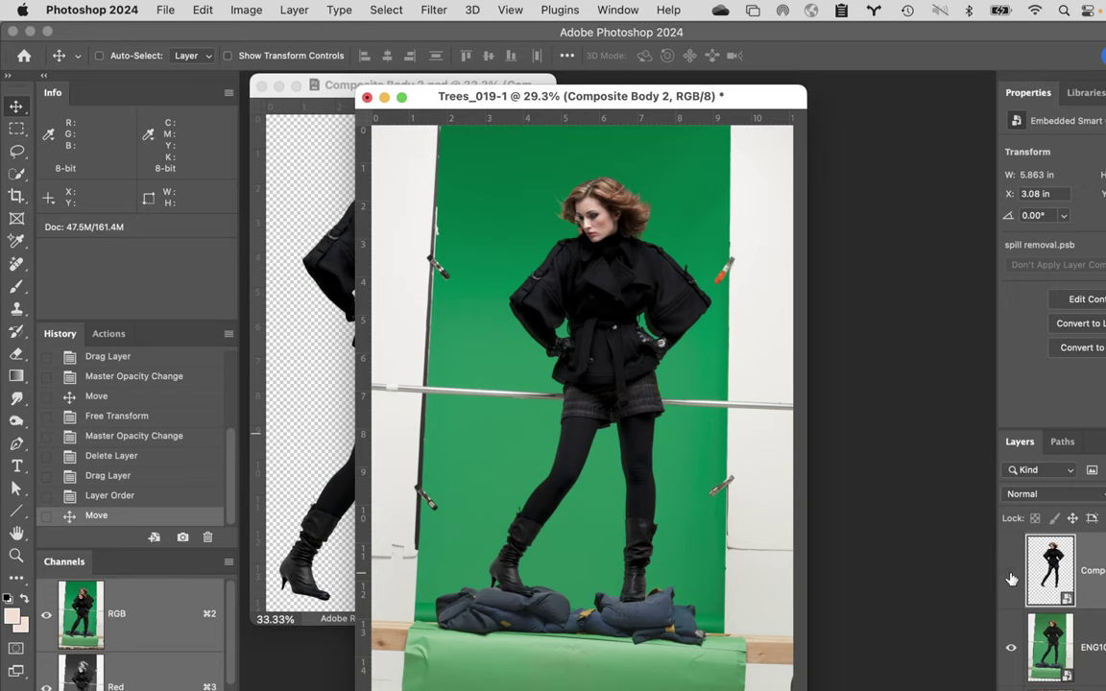
{"action": "left_click", "coordinate": [1010, 574]}
{"action": "left_click", "coordinate": [1011, 574]}
{"action": "left_click_drag", "start_coordinate": [1016, 646], "coordinate": [960, 614]}
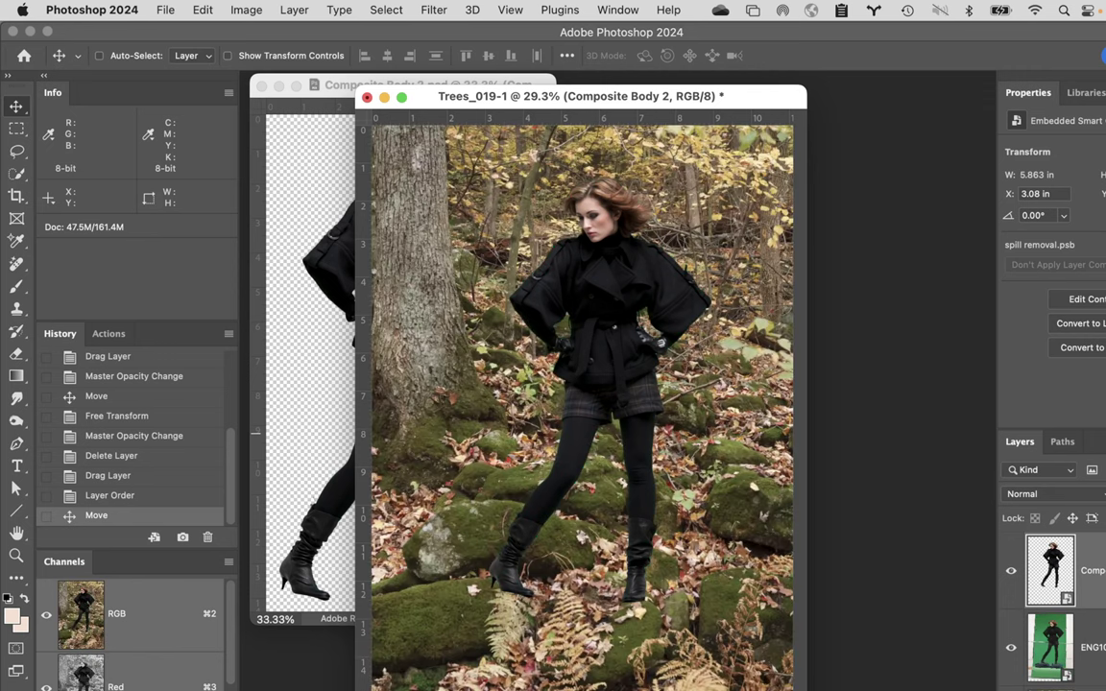
{"action": "key", "text": "Delete"}
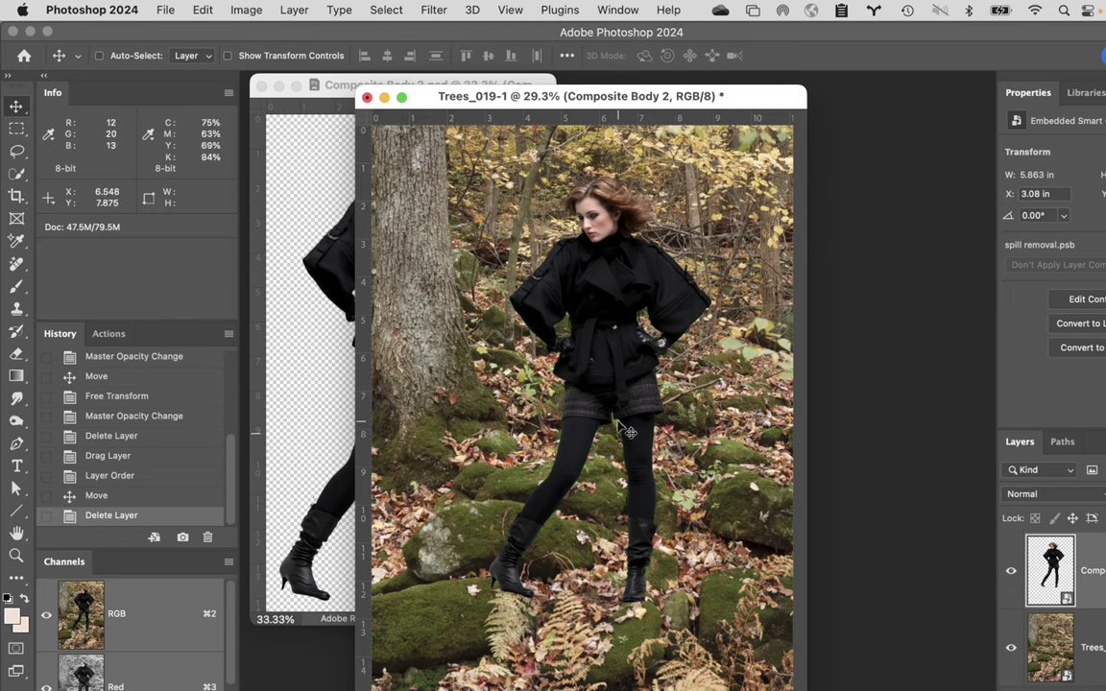
- Close the Composite Body 2.psd document and reposition the Trees_019-1 window in the workspace
{"action": "left_click", "coordinate": [284, 184]}
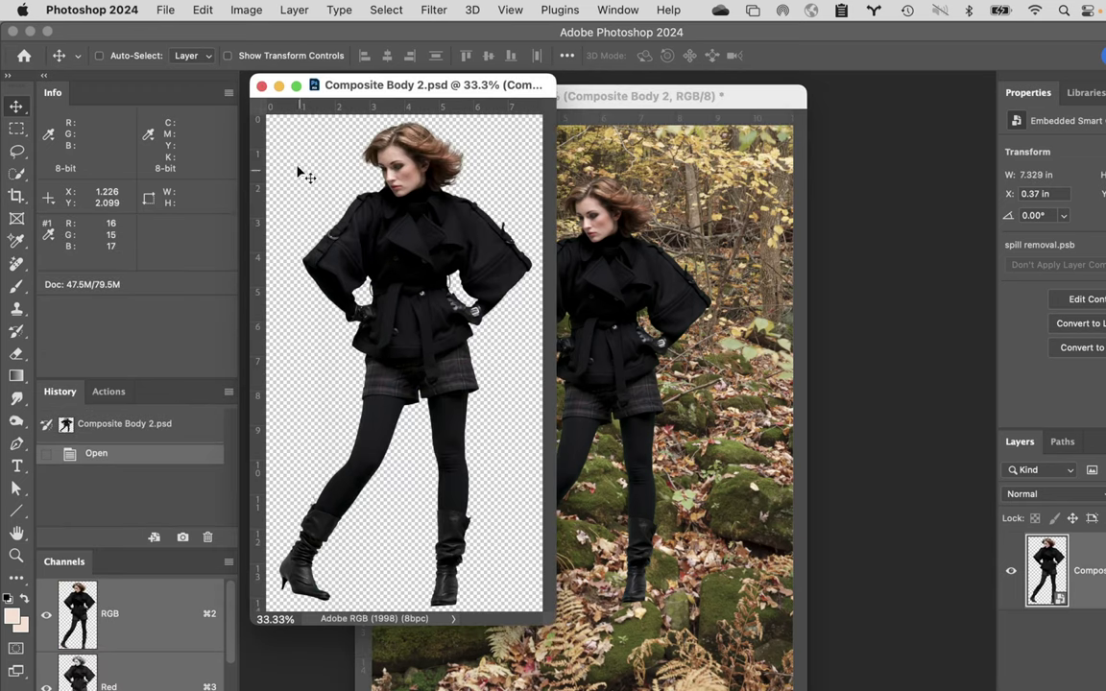
{"action": "left_click", "coordinate": [262, 87]}
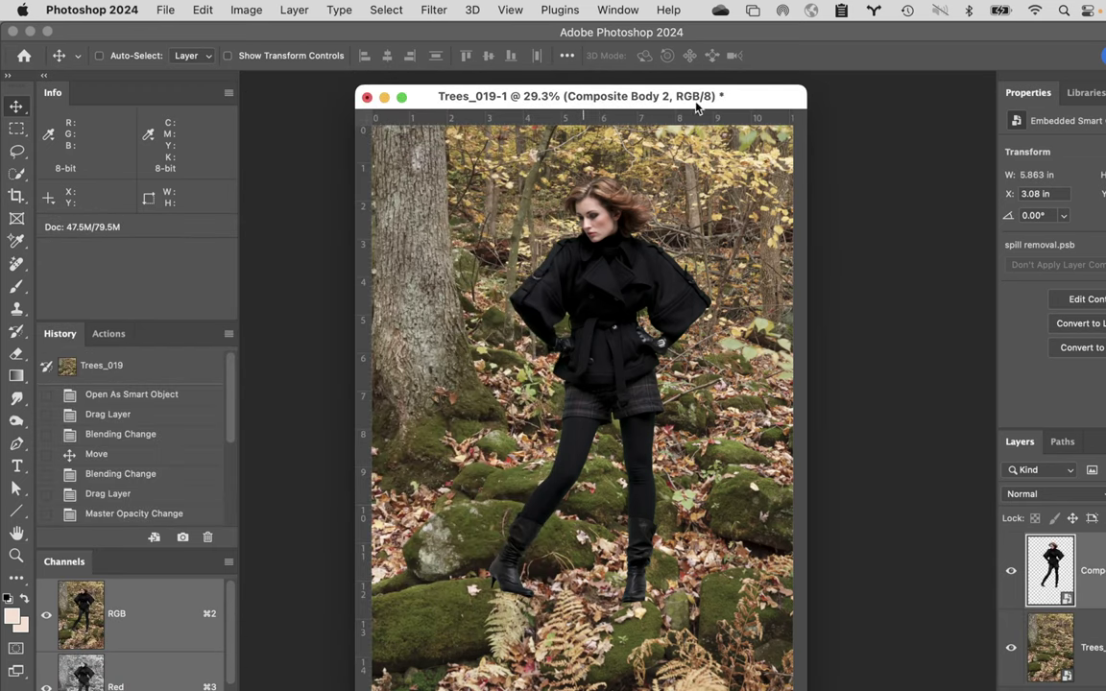
{"action": "left_click_drag", "start_coordinate": [745, 99], "coordinate": [665, 84]}
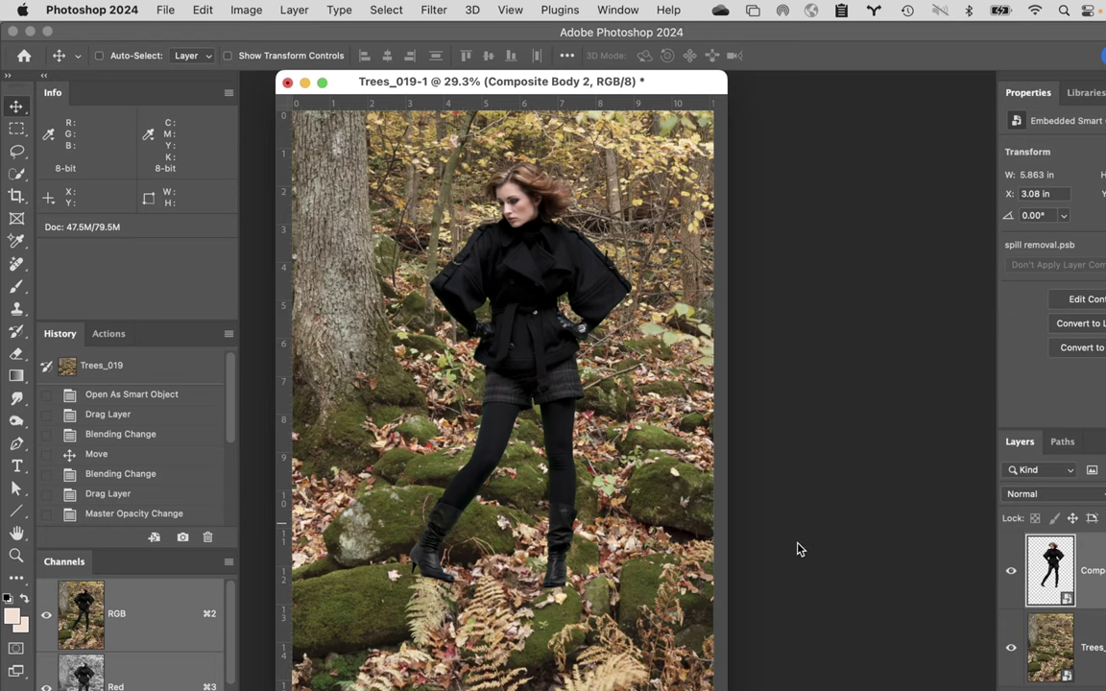
- Create a 10 by 8 inch RGB document at 300 pixels/inch and place a vertical guide at the 5-inch mark
{"action": "key", "text": "super+n"}
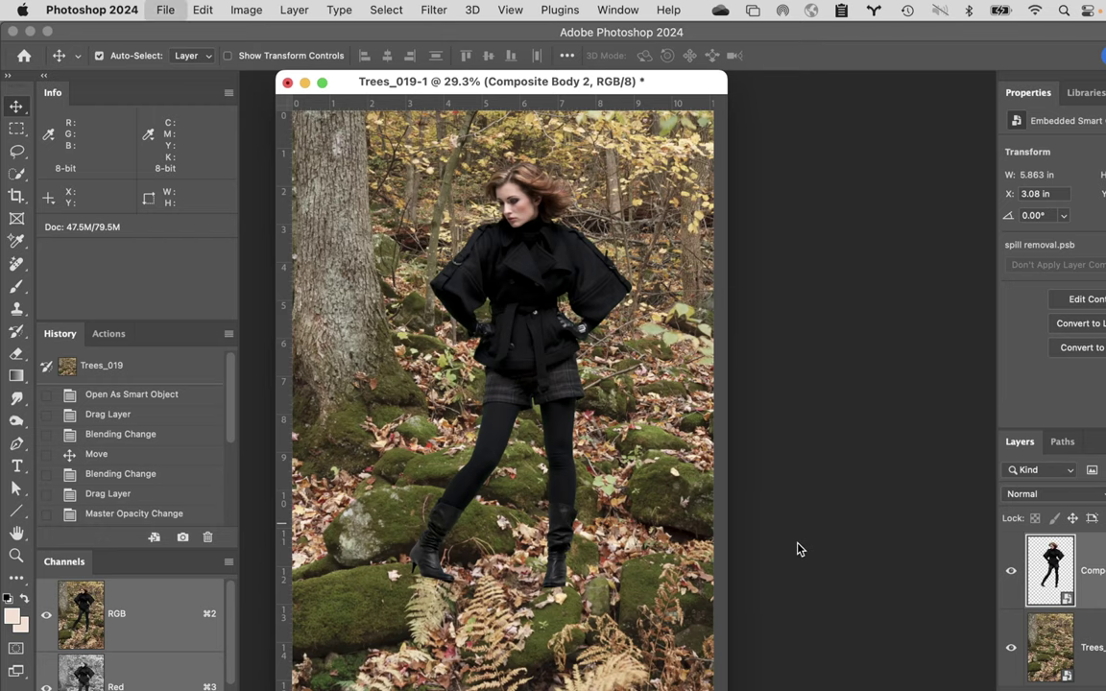
{"action": "left_click", "coordinate": [897, 145]}
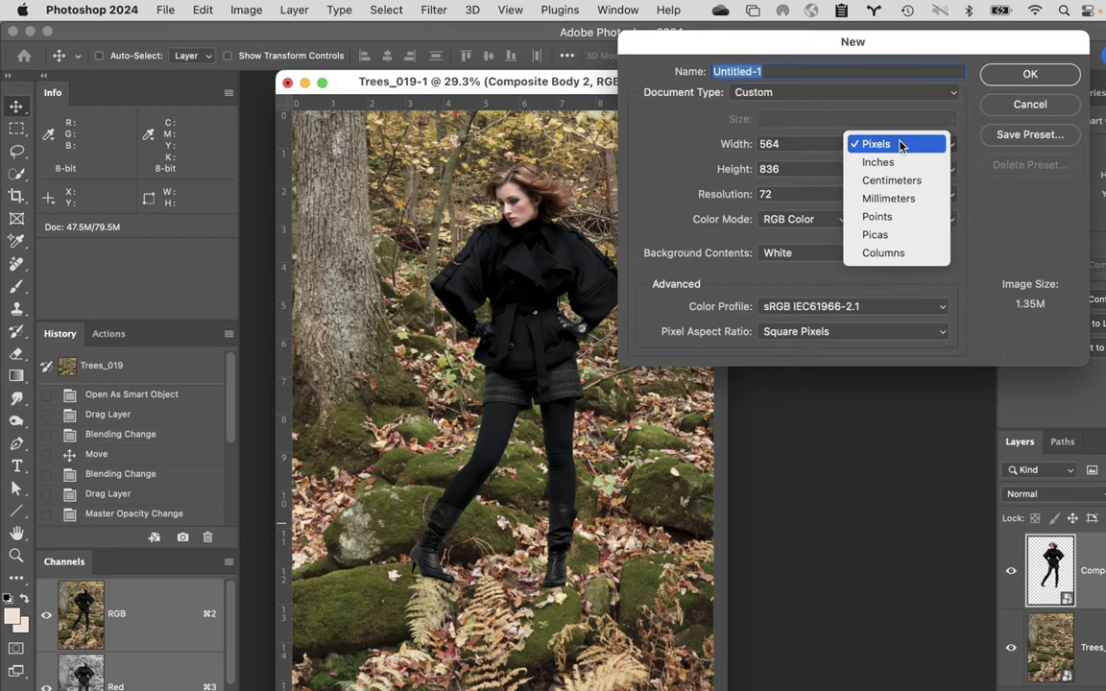
{"action": "left_click", "coordinate": [888, 163]}
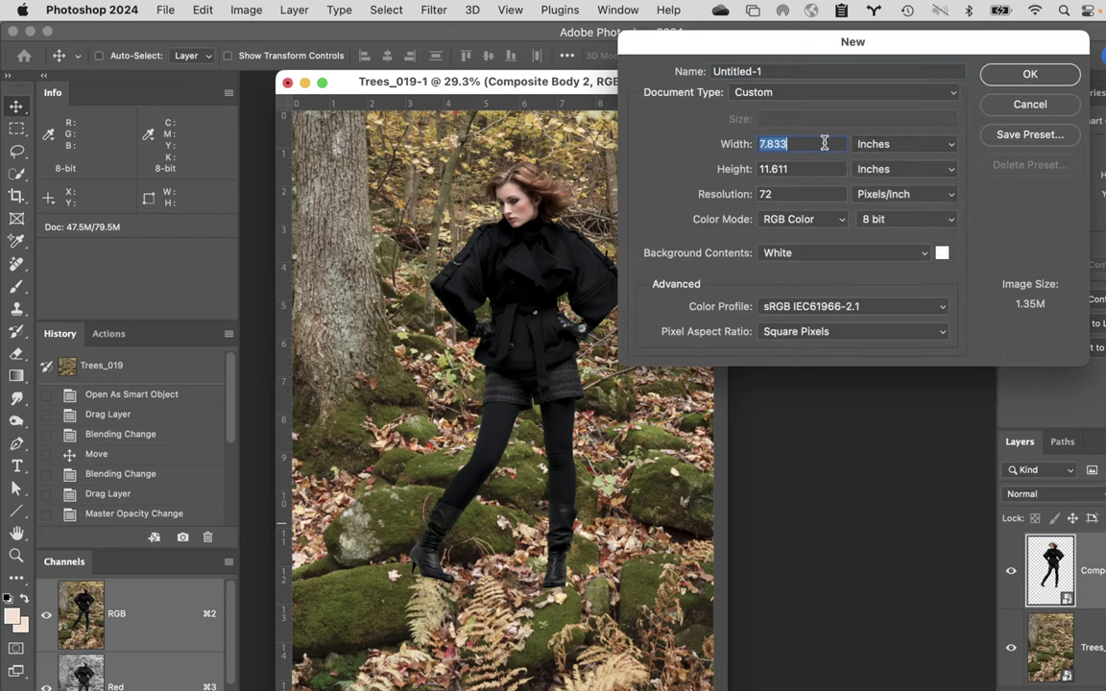
{"action": "type", "text": "10"}
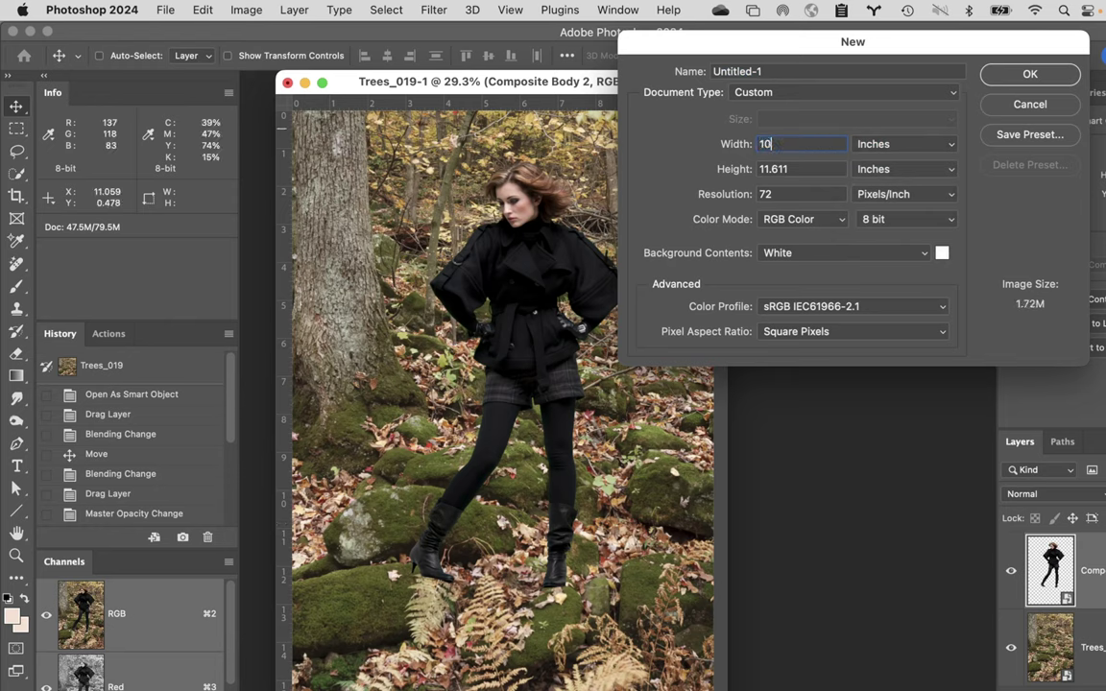
{"action": "key", "text": "Tab"}
{"action": "type", "text": "8"}
{"action": "key", "text": "Tab"}
{"action": "type", "text": "300"}
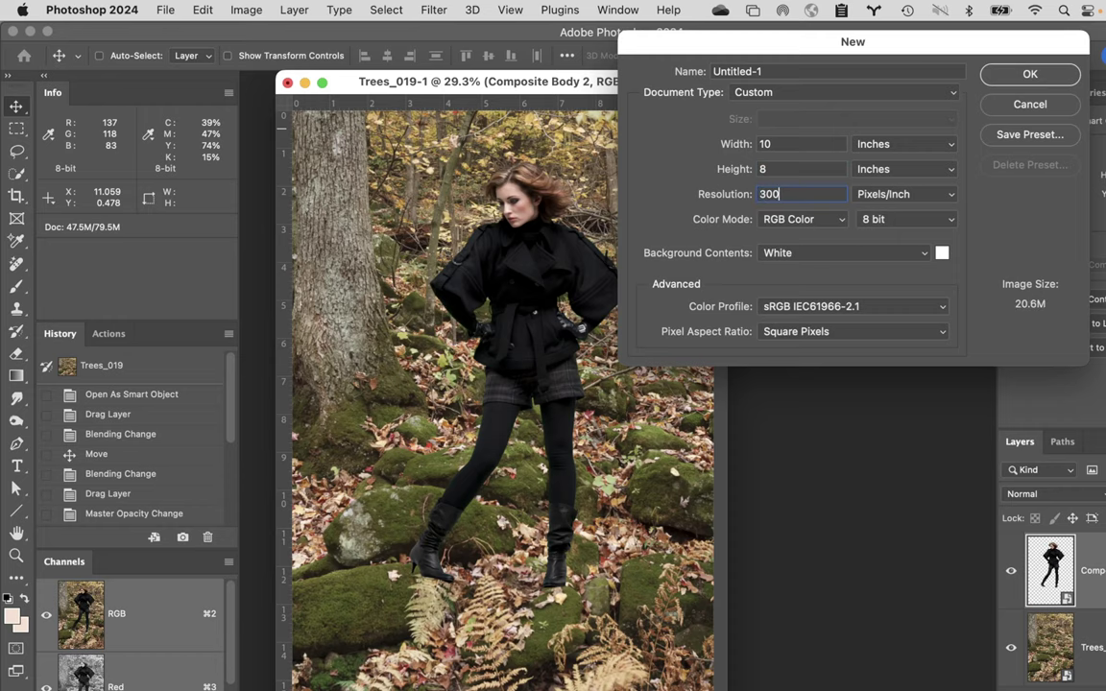
{"action": "left_click", "coordinate": [1060, 81]}
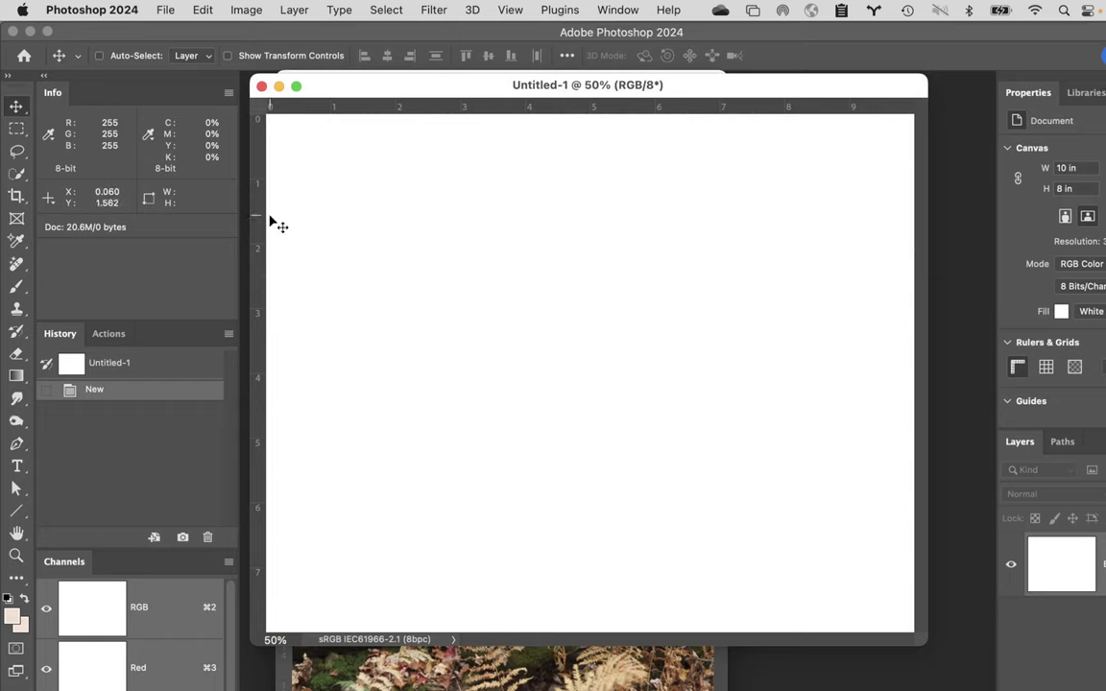
{"action": "left_click_drag", "start_coordinate": [258, 247], "coordinate": [591, 236]}
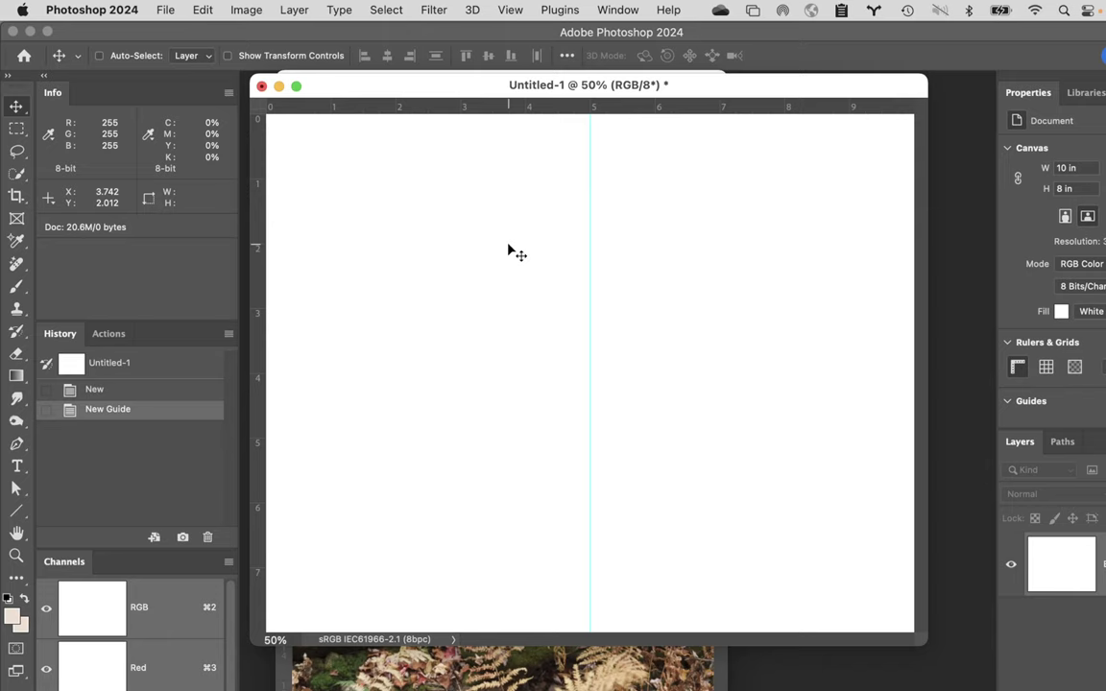
- Set the foreground color to yellow with RGB values 255, 255, 0
{"action": "left_click", "coordinate": [12, 614]}
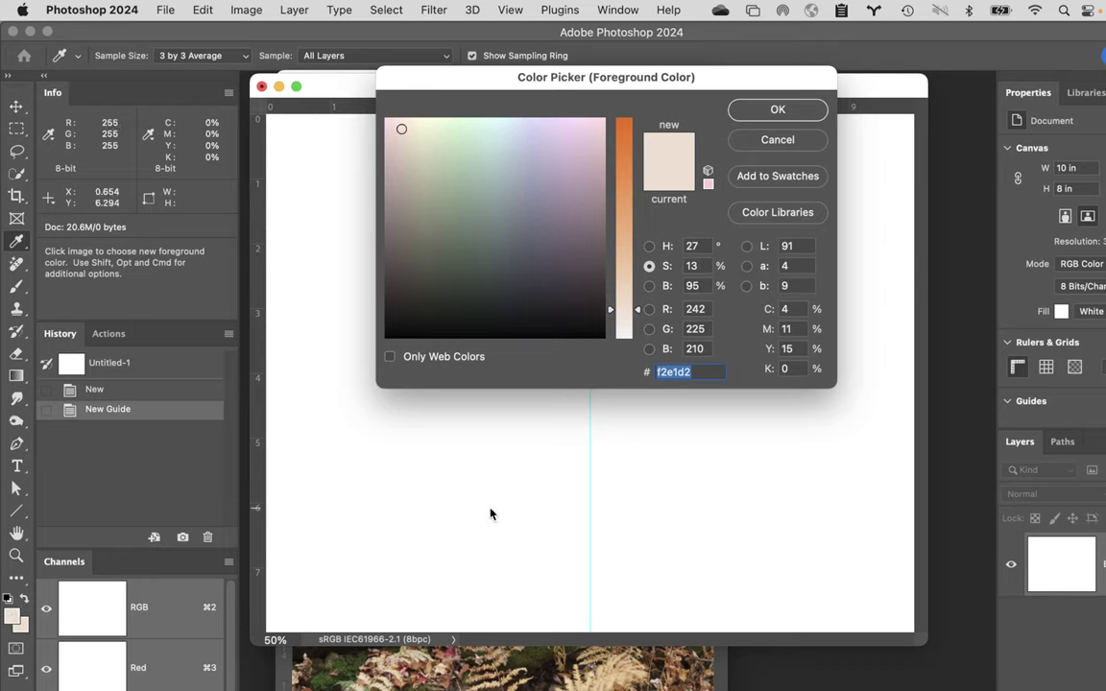
{"action": "left_click", "coordinate": [650, 310]}
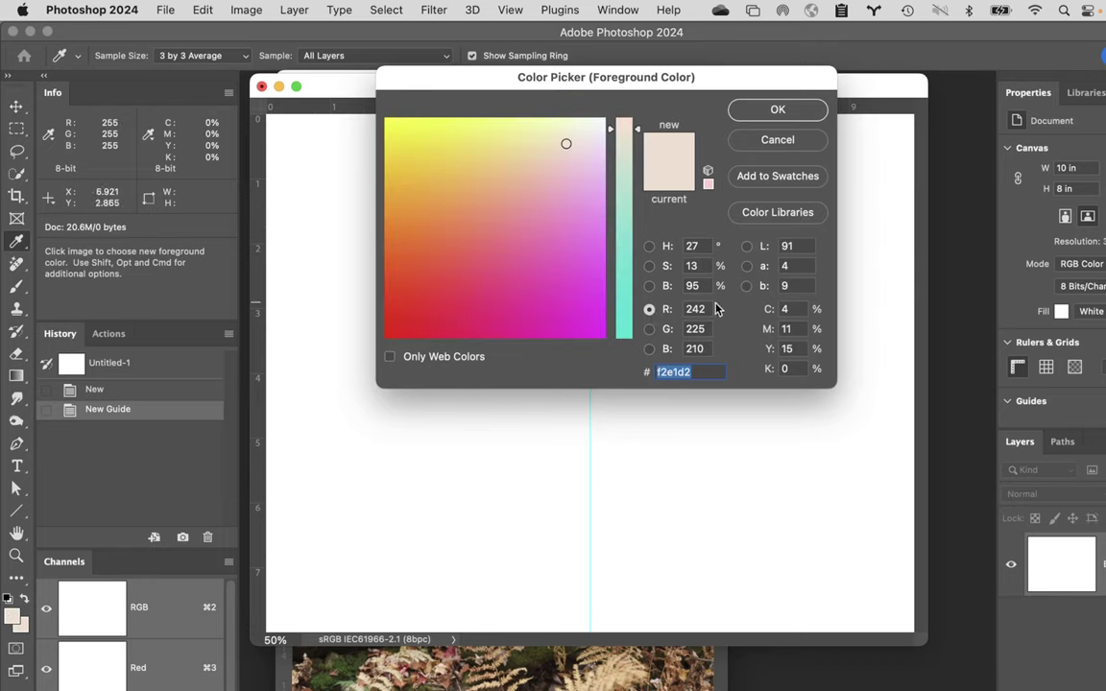
{"action": "double_click", "coordinate": [697, 308]}
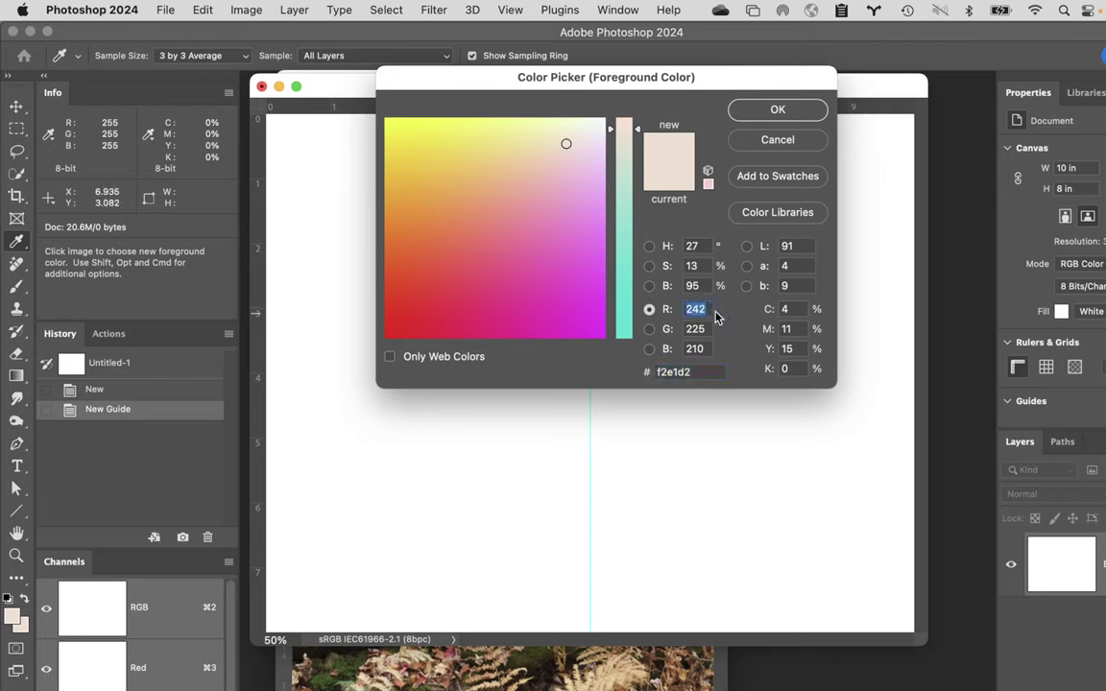
{"action": "type", "text": "255"}
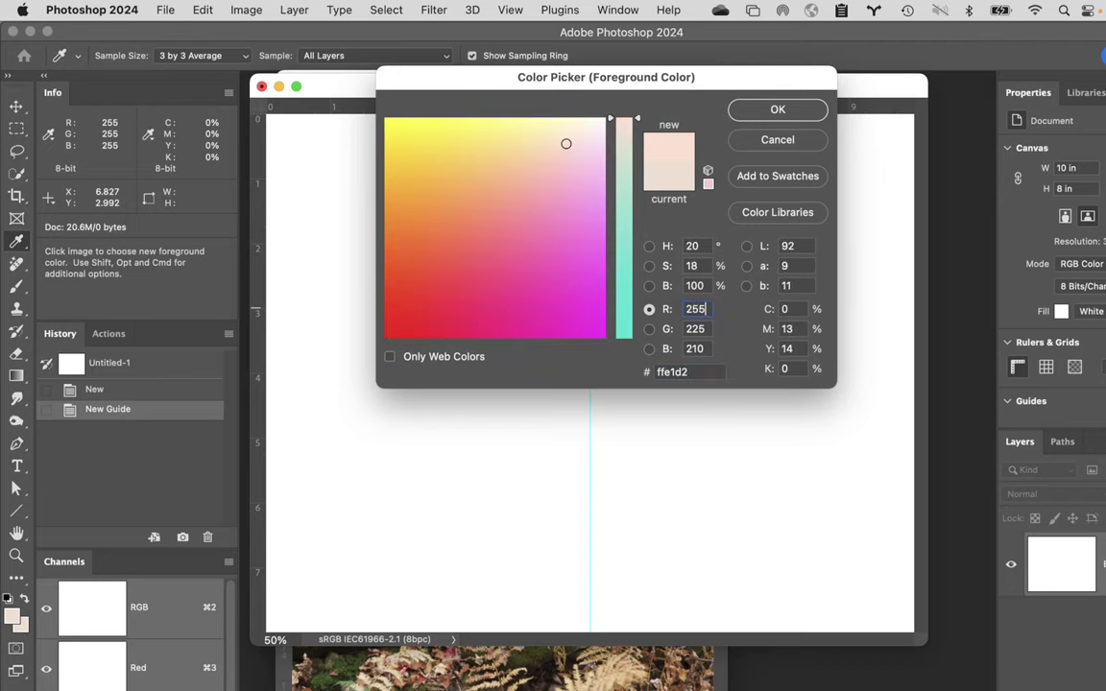
{"action": "key", "text": "Tab"}
{"action": "type", "text": "255"}
{"action": "key", "text": "Tab"}
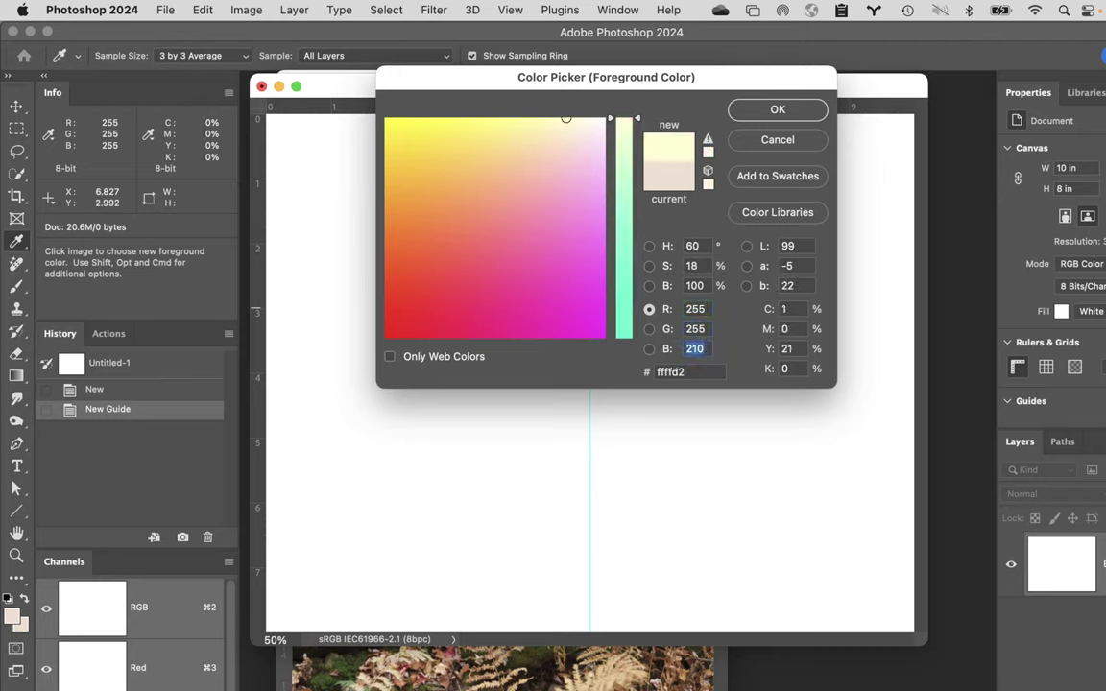
{"action": "type", "text": "0"}
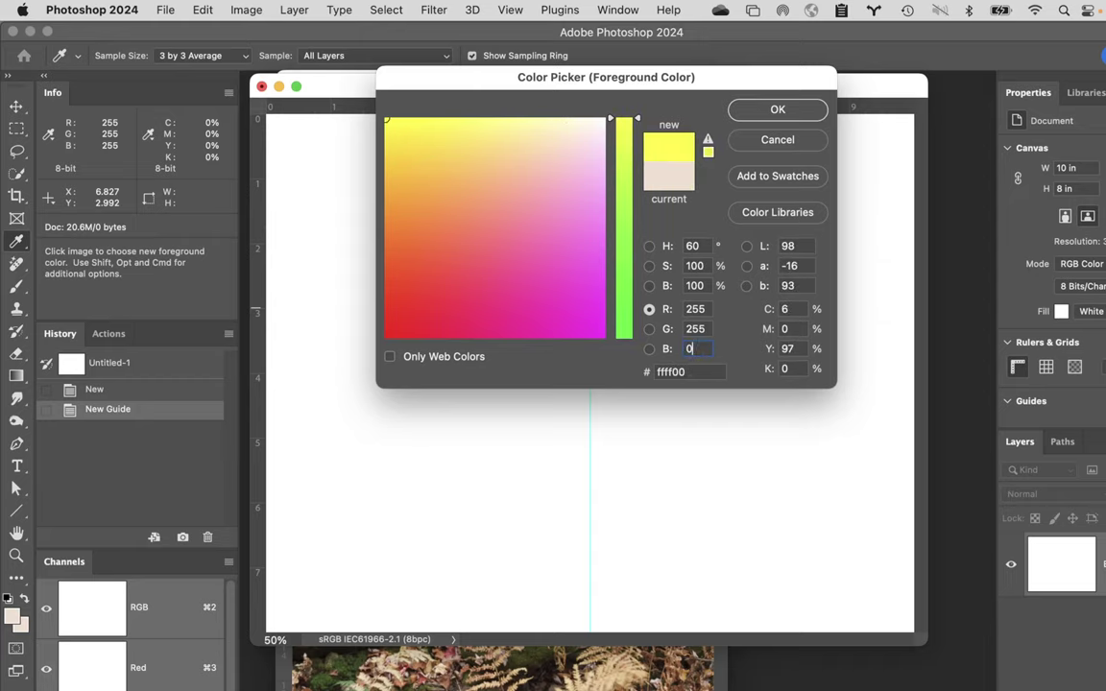
{"action": "left_click", "coordinate": [779, 111]}
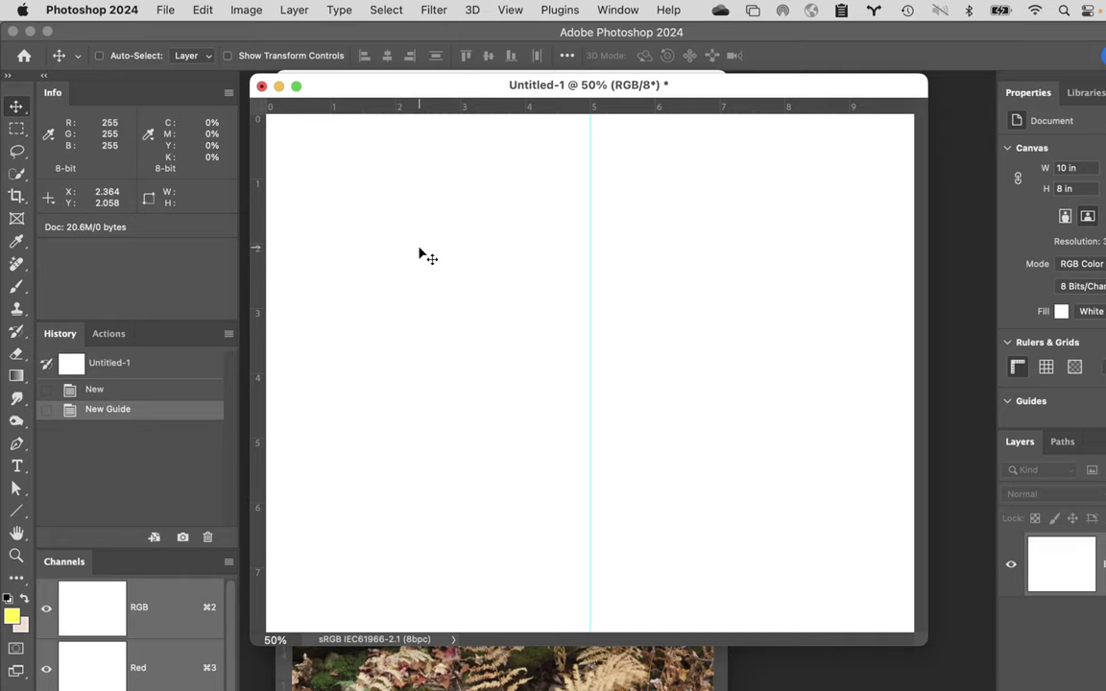
- Select the canvas half before the guide with the Rectangular Marquee and fill it with the foreground yellow on a new layer
{"action": "key", "text": "m"}
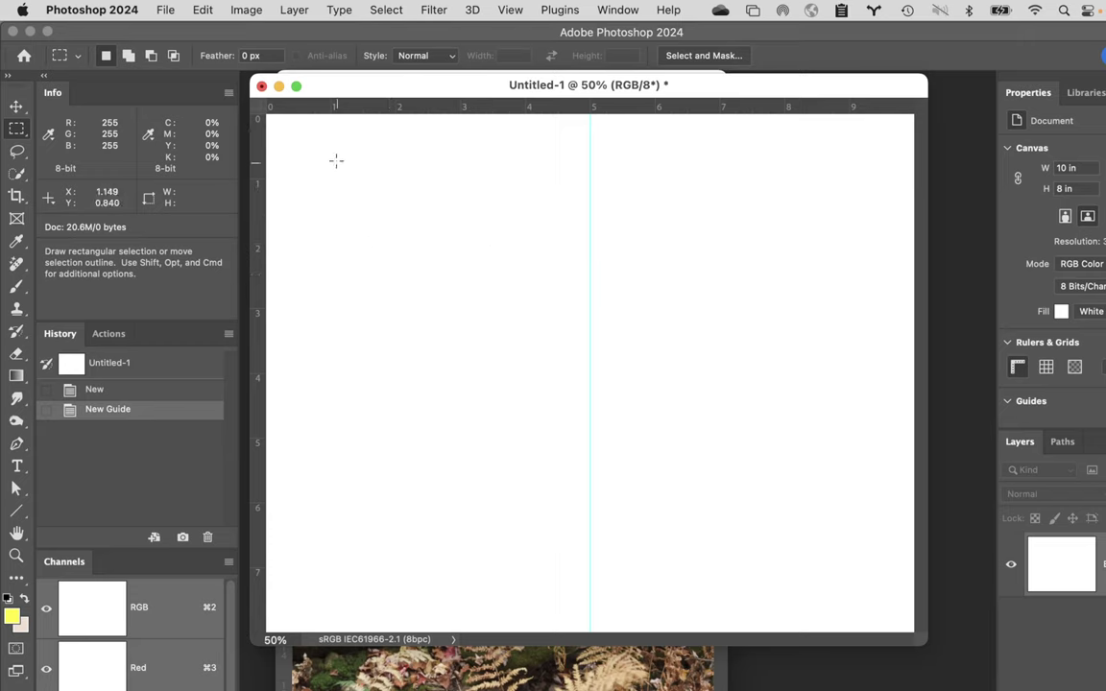
{"action": "left_click_drag", "start_coordinate": [302, 164], "coordinate": [593, 635]}
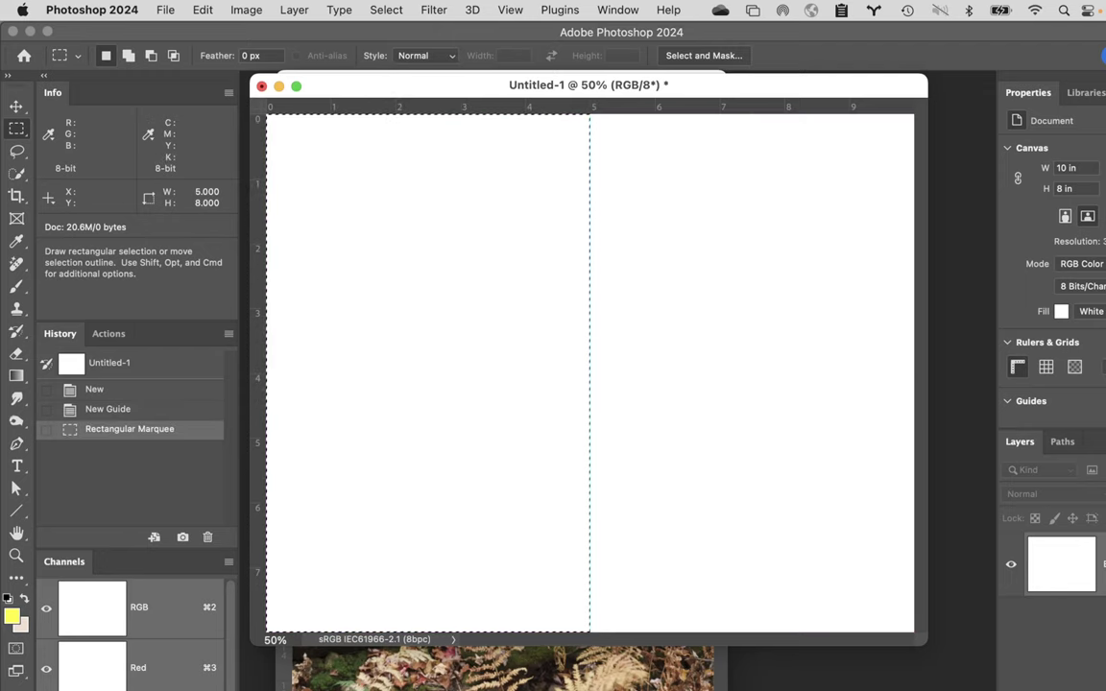
{"action": "key", "text": "super+shift+alt+n"}
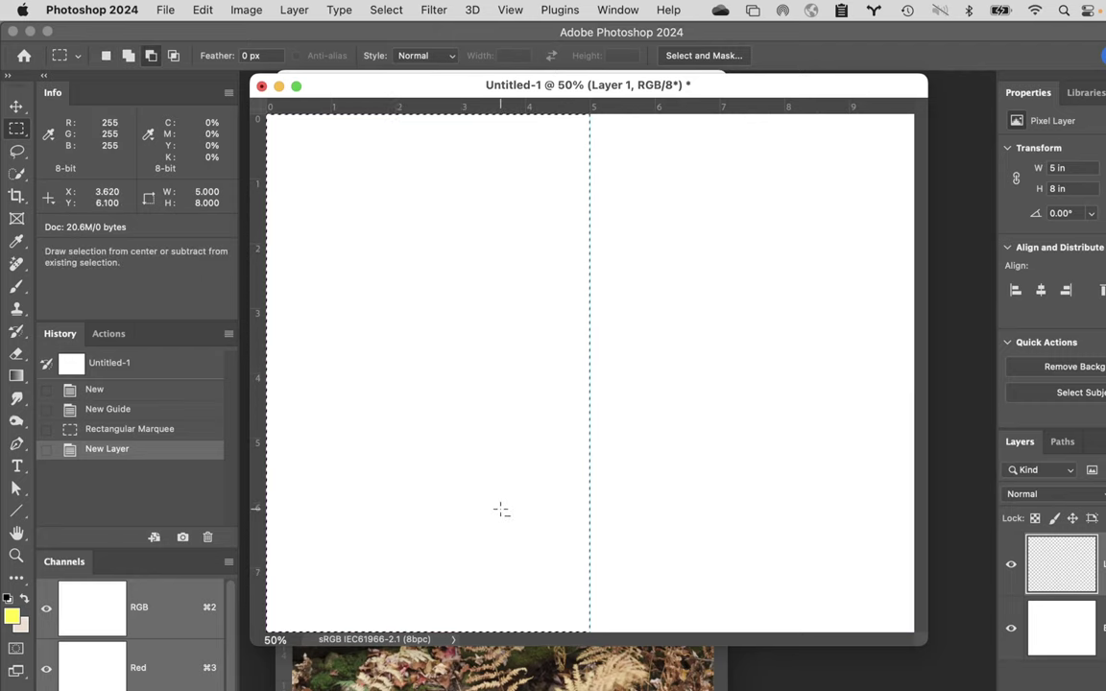
{"action": "key", "text": "alt+Delete"}
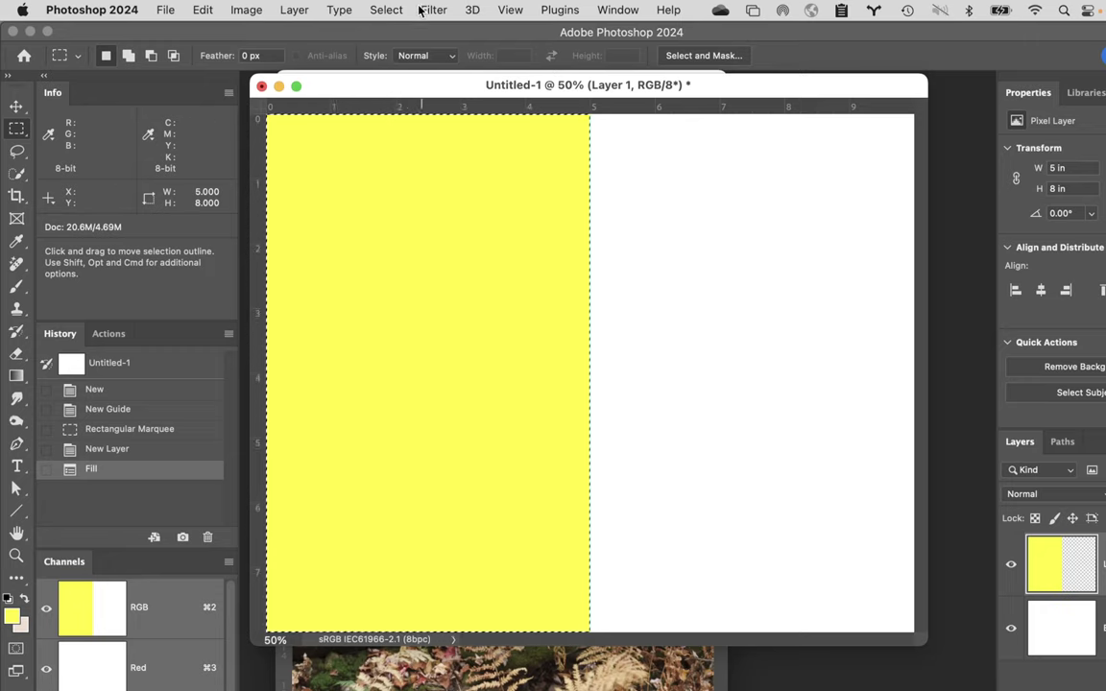
- Invert the selection, fill the other half of the layer with blue, RGB 0, 0, 255, and deselect
{"action": "left_click", "coordinate": [384, 10]}
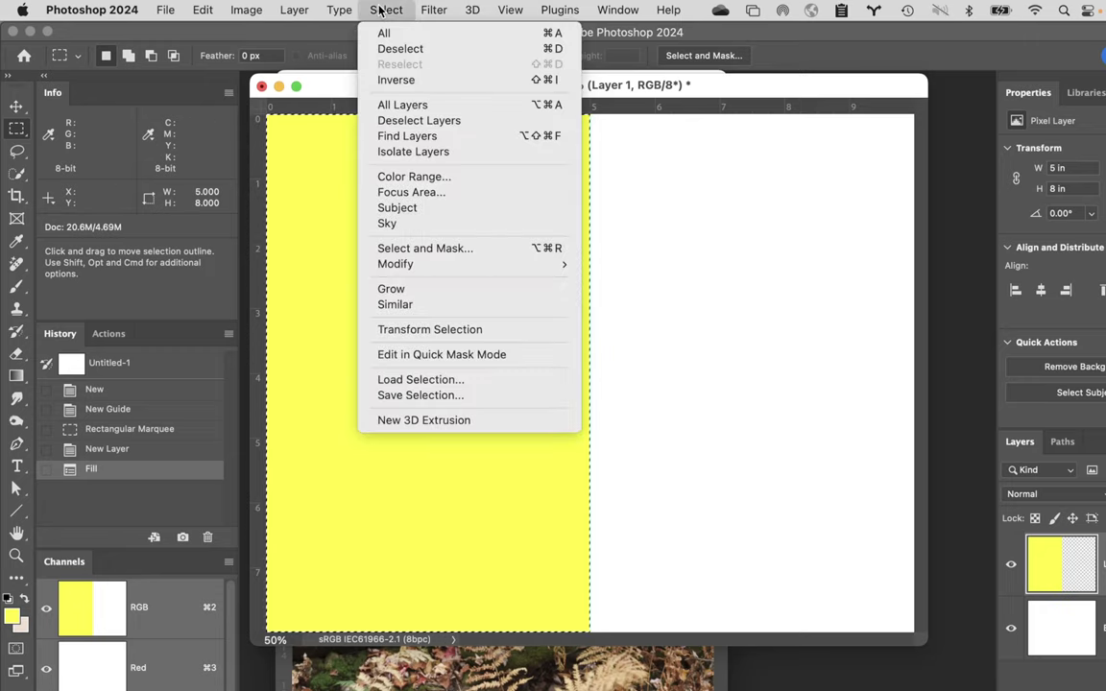
{"action": "left_click", "coordinate": [393, 80]}
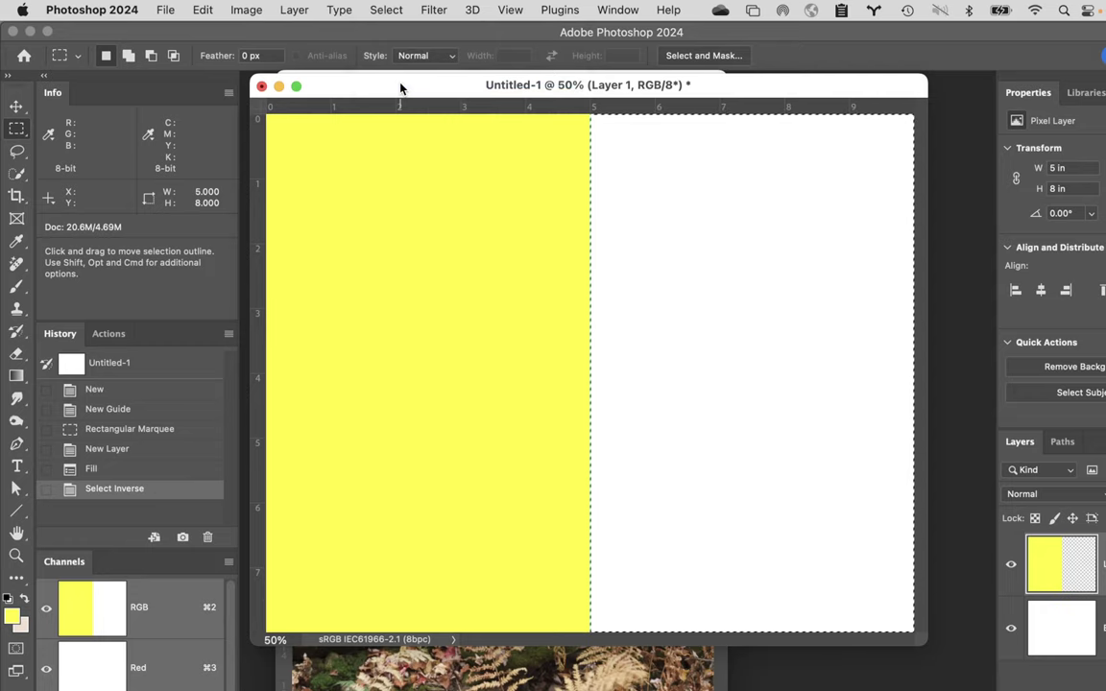
{"action": "left_click", "coordinate": [12, 617]}
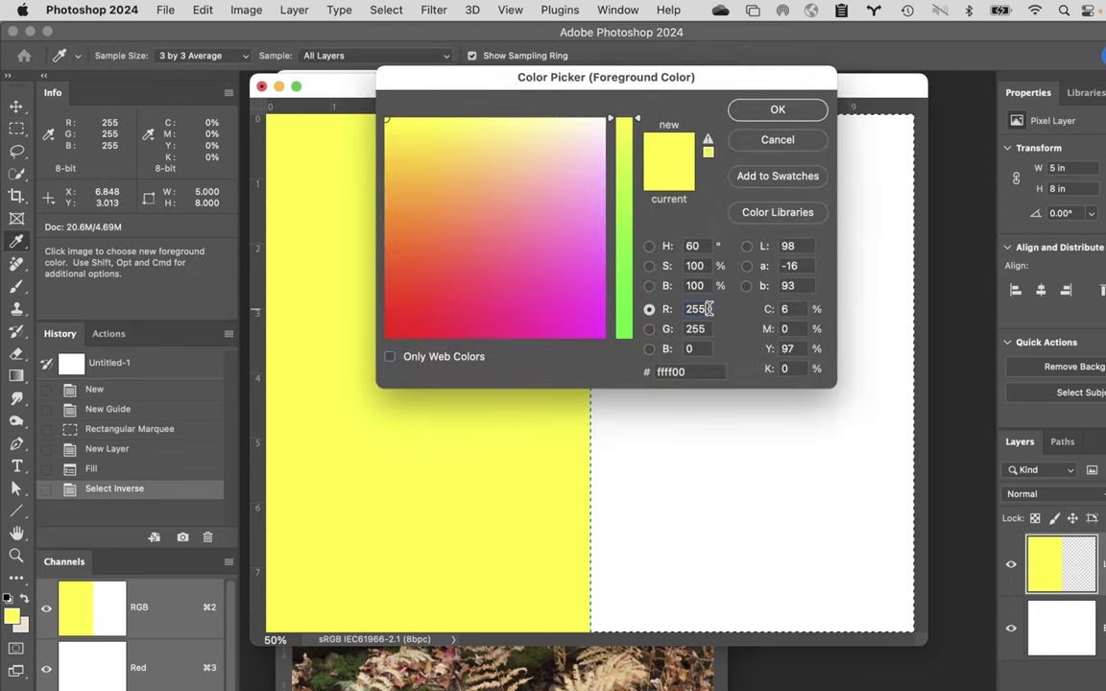
{"action": "left_click", "coordinate": [641, 308]}
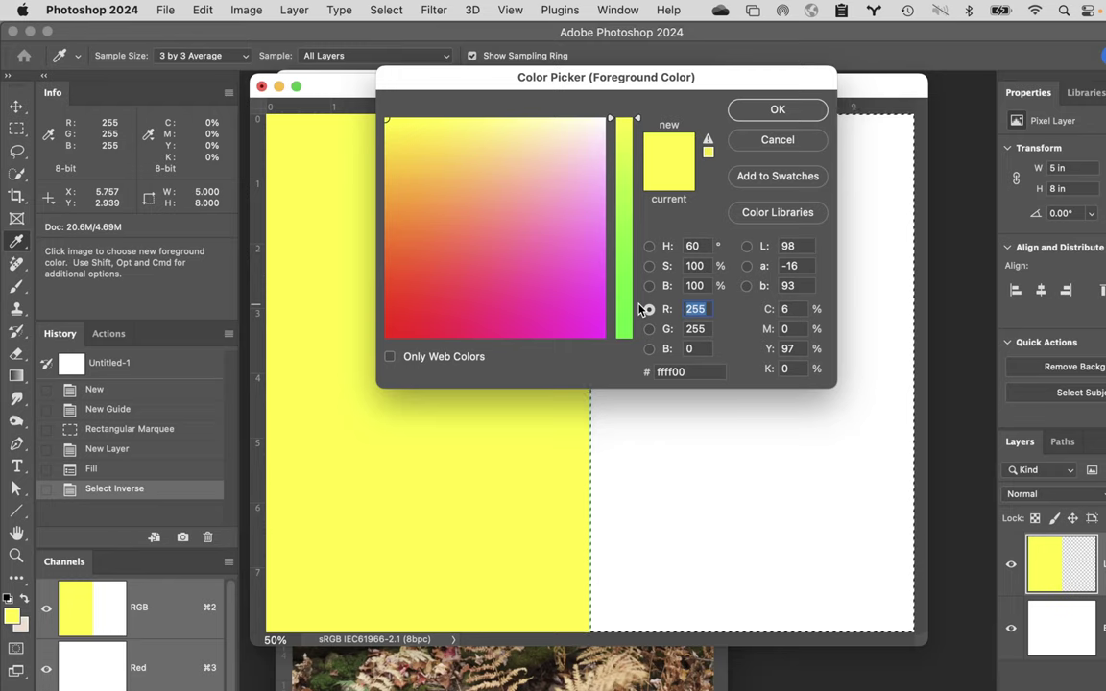
{"action": "type", "text": "0"}
{"action": "key", "text": "Tab"}
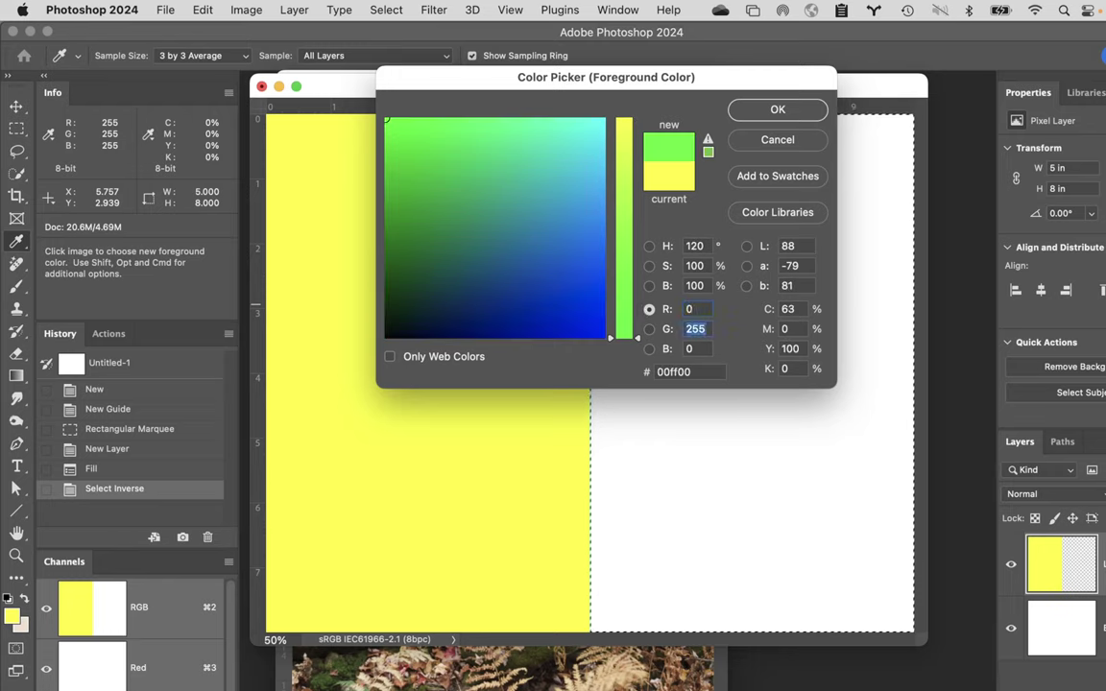
{"action": "type", "text": "0"}
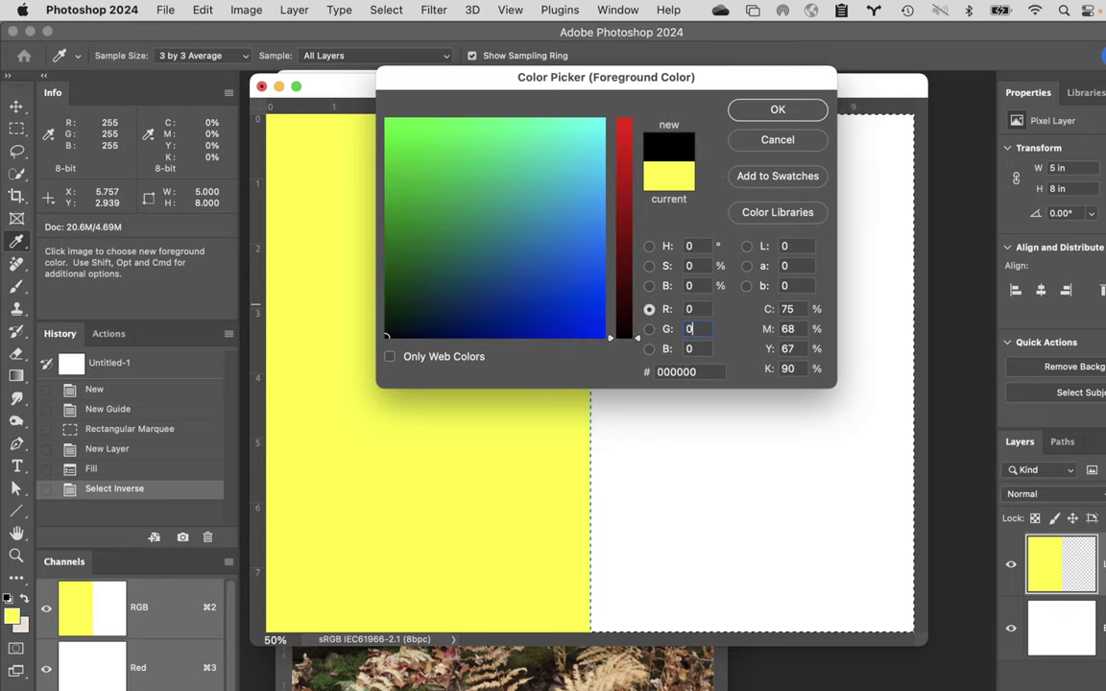
{"action": "key", "text": "Tab"}
{"action": "type", "text": "255"}
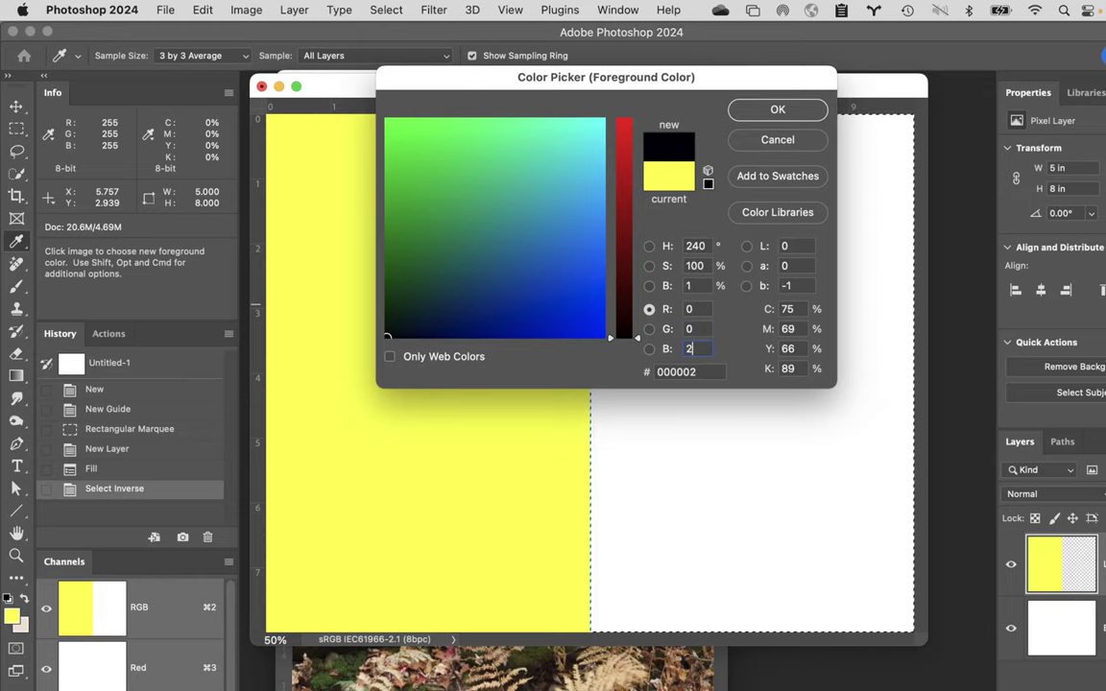
{"action": "left_click", "coordinate": [792, 109]}
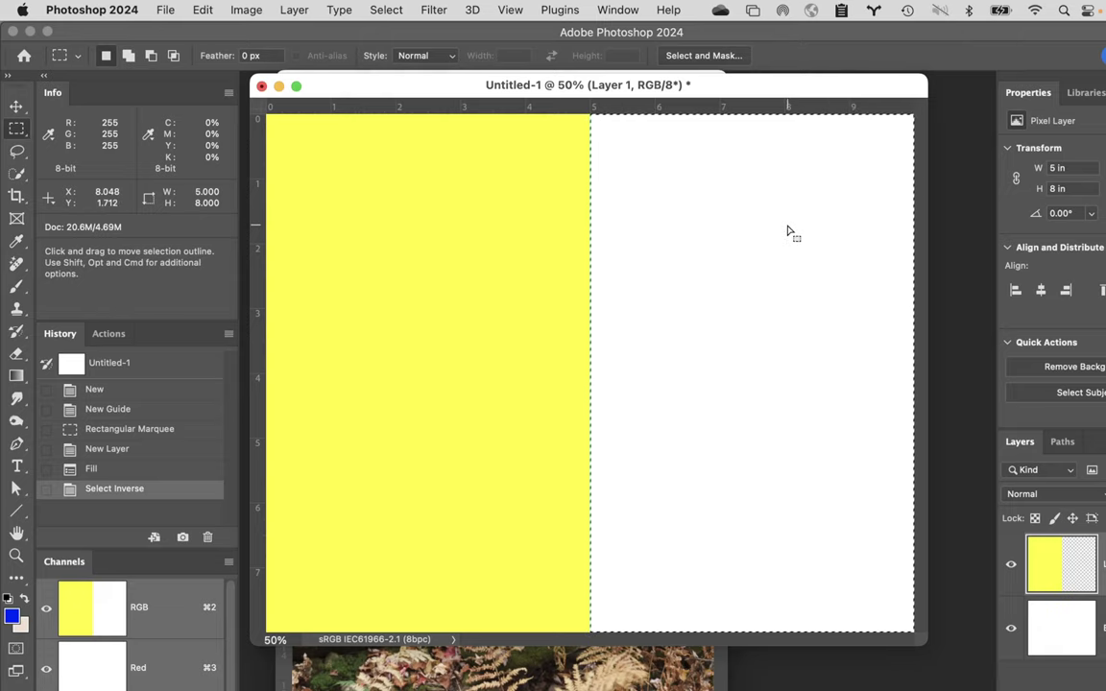
{"action": "key", "text": "alt+BackSpace"}
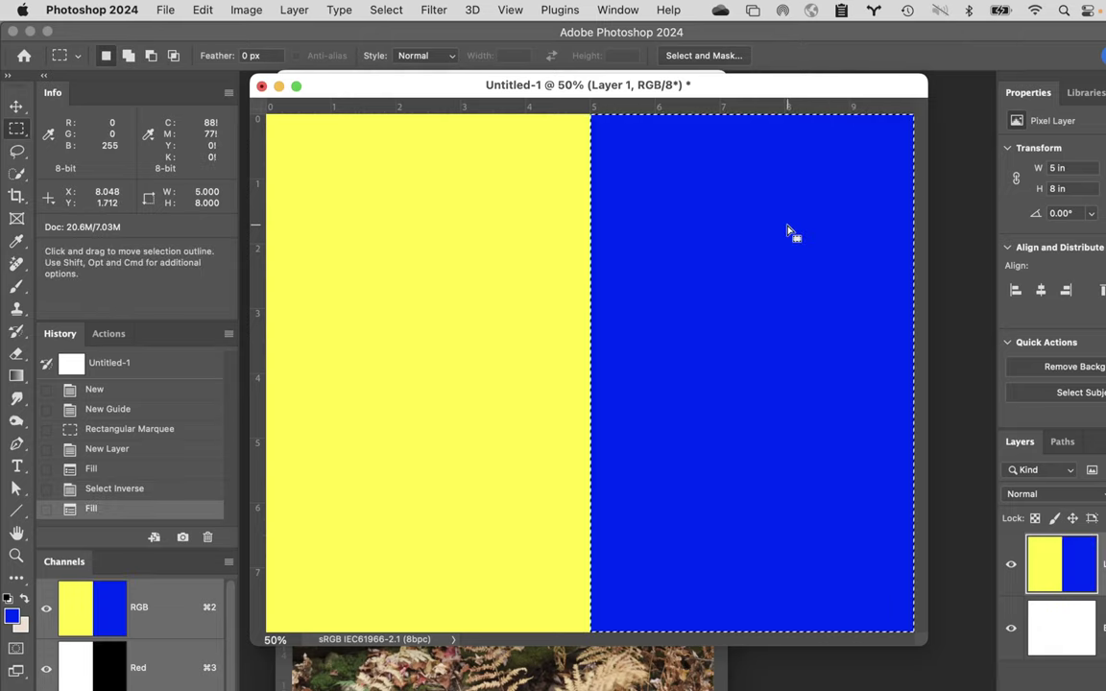
{"action": "key", "text": "super+d"}
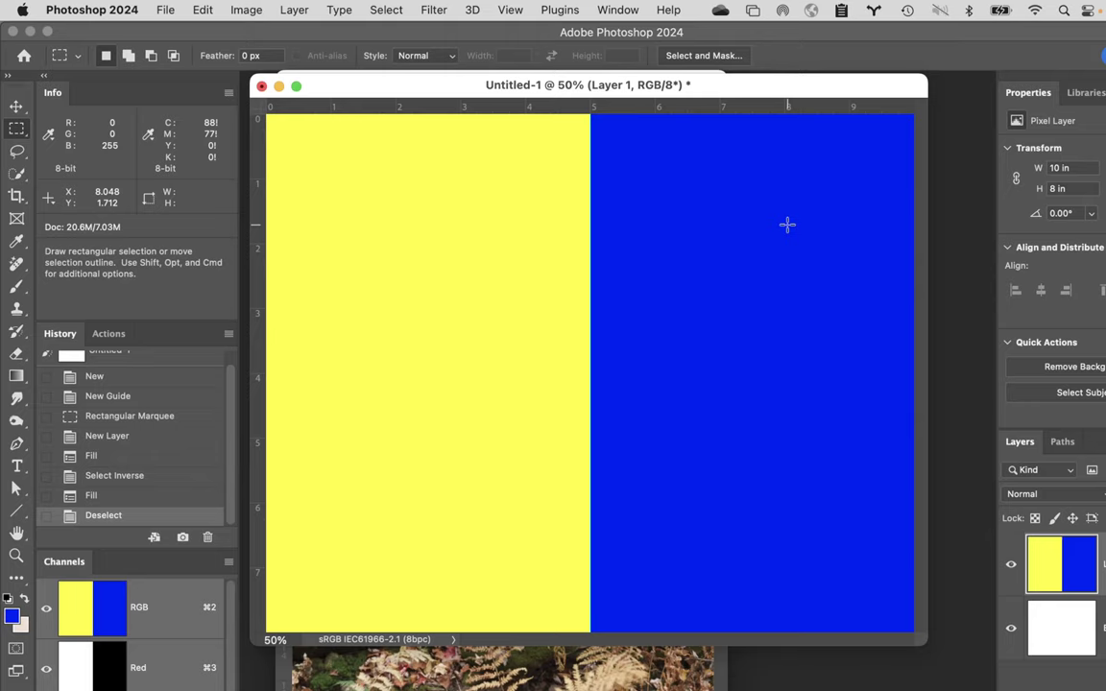
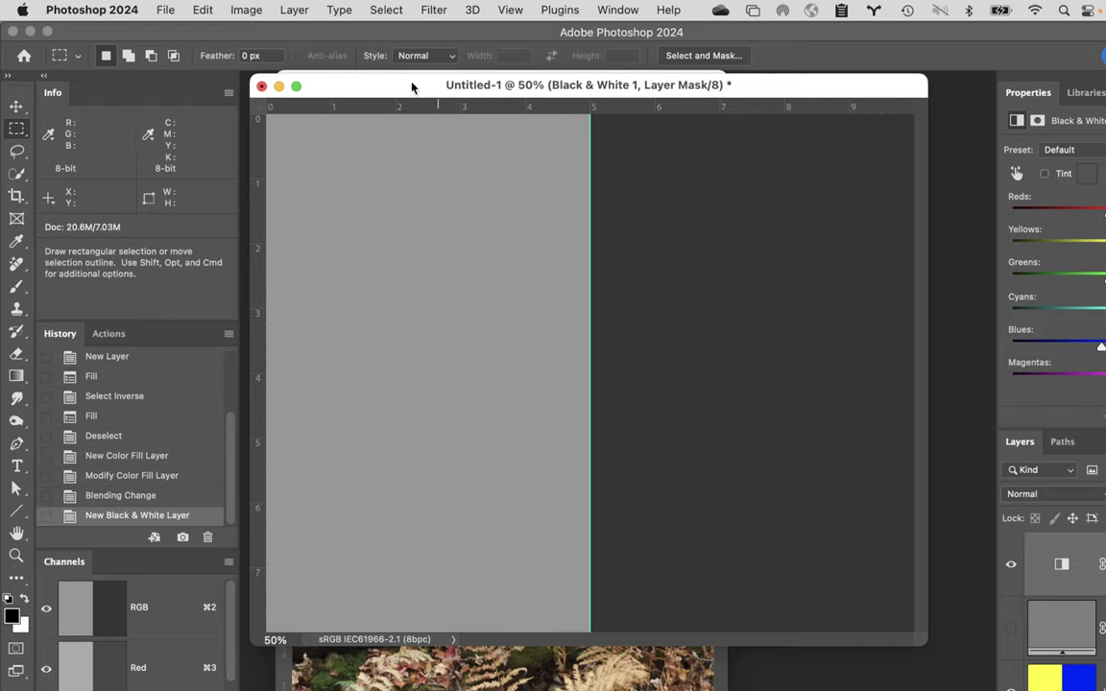
- Close the Untitled-1 document without saving its changes
{"action": "left_click", "coordinate": [261, 86]}
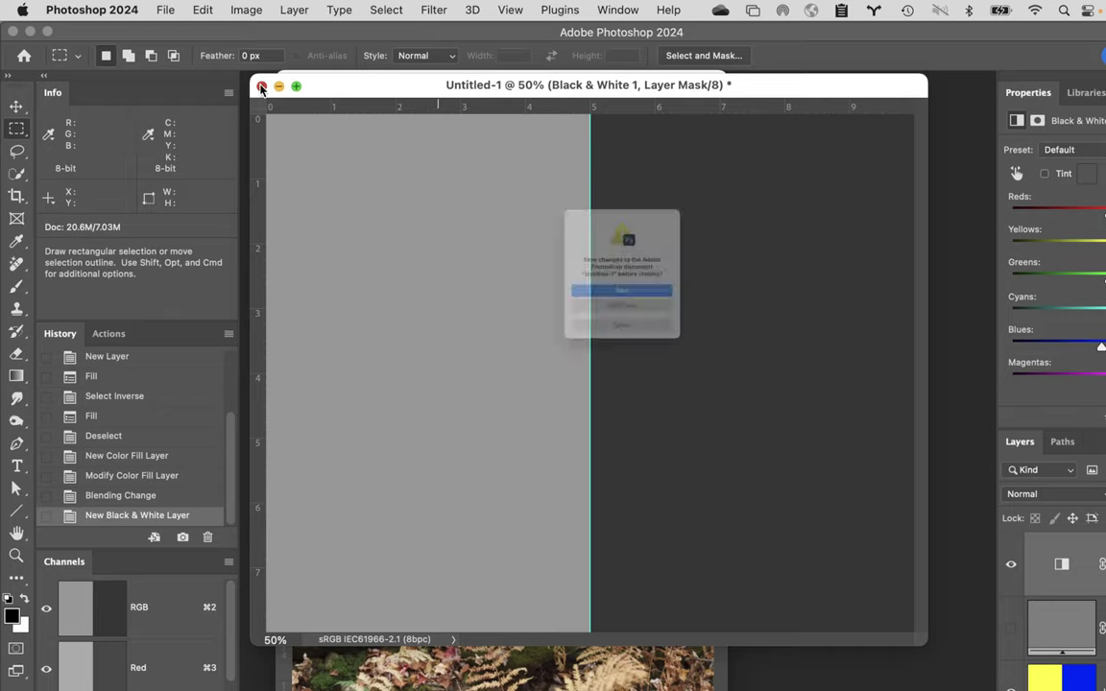
{"action": "left_click", "coordinate": [659, 336]}
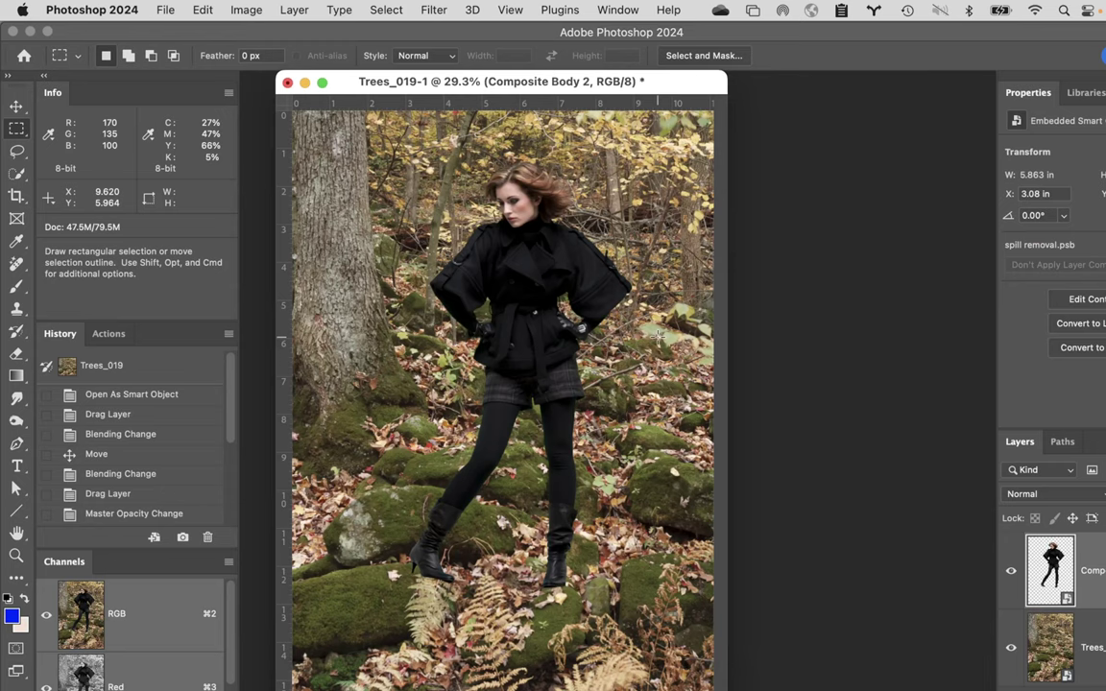
- Browse for actions to load, select Check Layers Set.atn in the Class 9 files' Student Files Week 09 folder, and cancel without loading it
{"action": "left_click", "coordinate": [106, 335]}
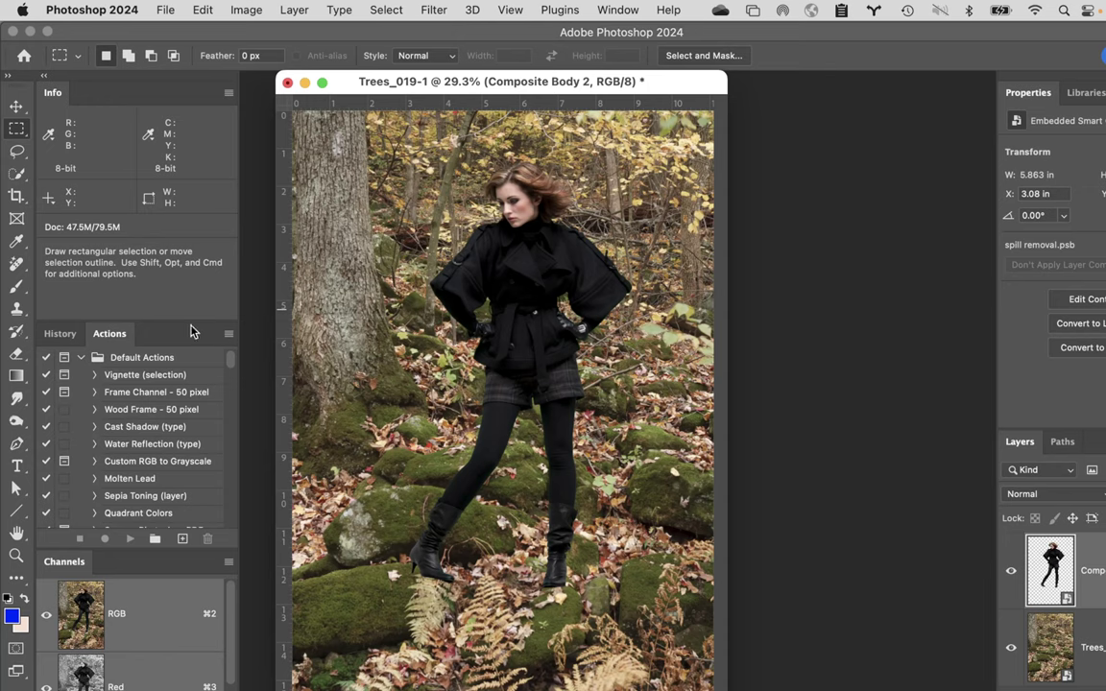
{"action": "left_click", "coordinate": [229, 334]}
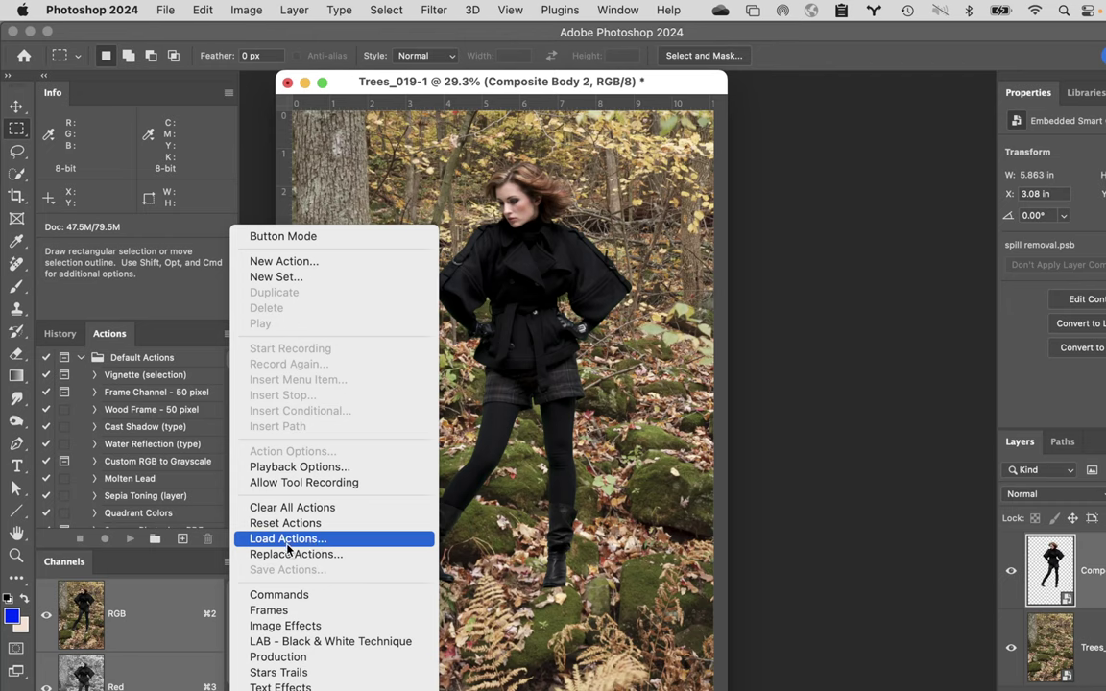
{"action": "left_click", "coordinate": [294, 543]}
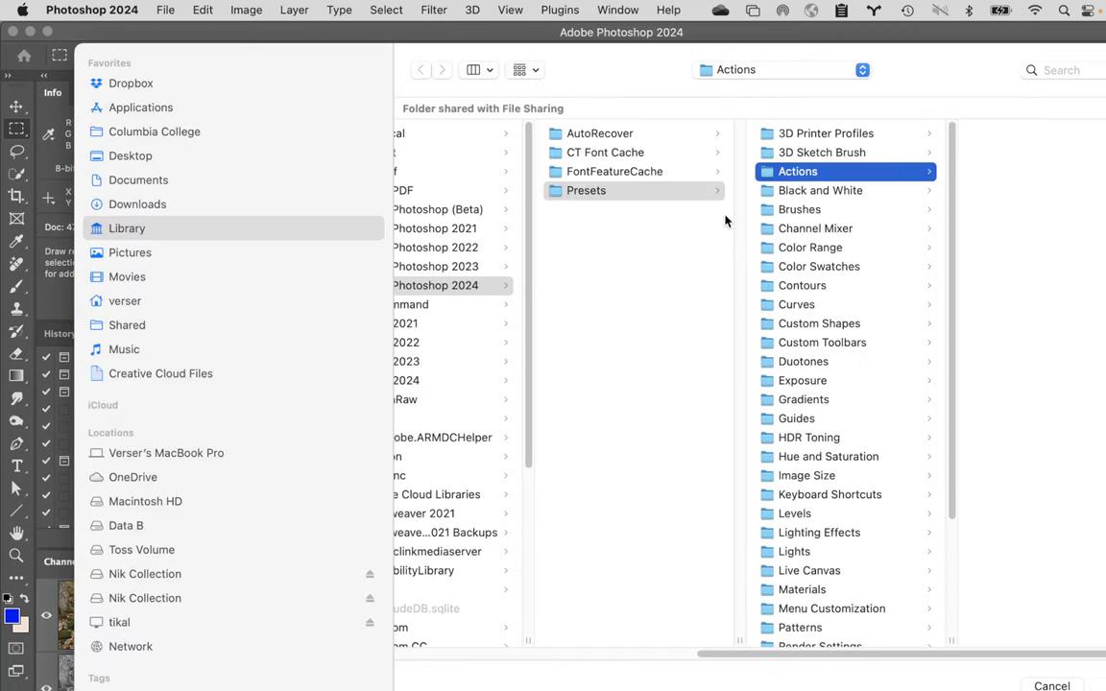
{"action": "scroll", "coordinate": [726, 198], "scroll_direction": "left", "scroll_amount": 10}
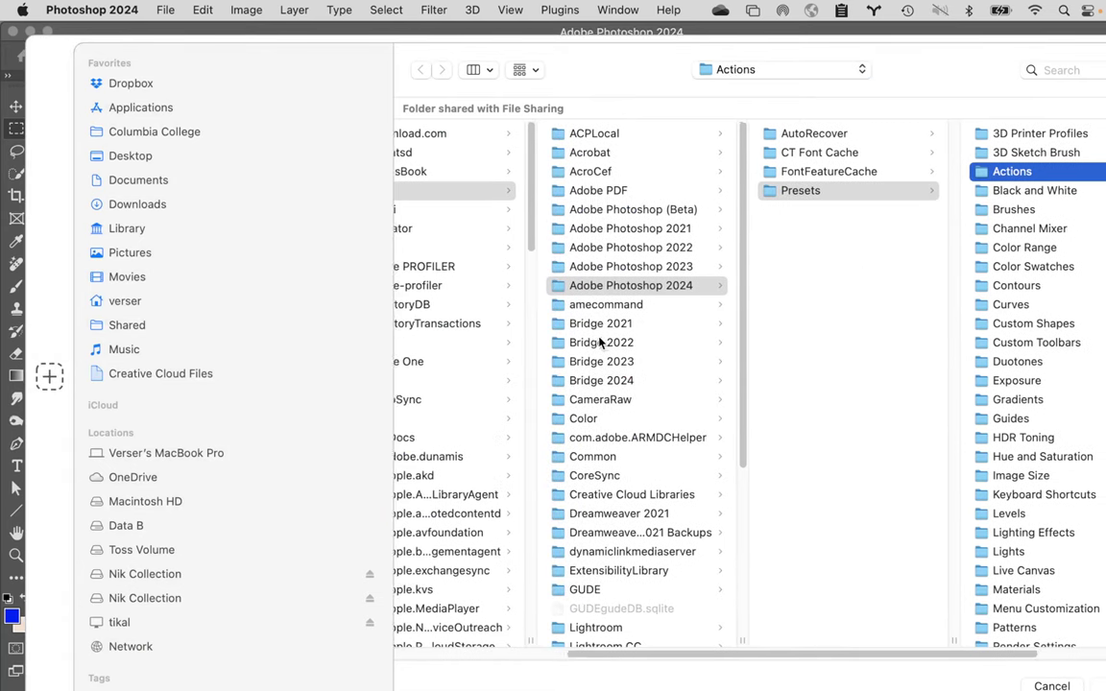
{"action": "scroll", "coordinate": [599, 341], "scroll_direction": "left", "scroll_amount": 2}
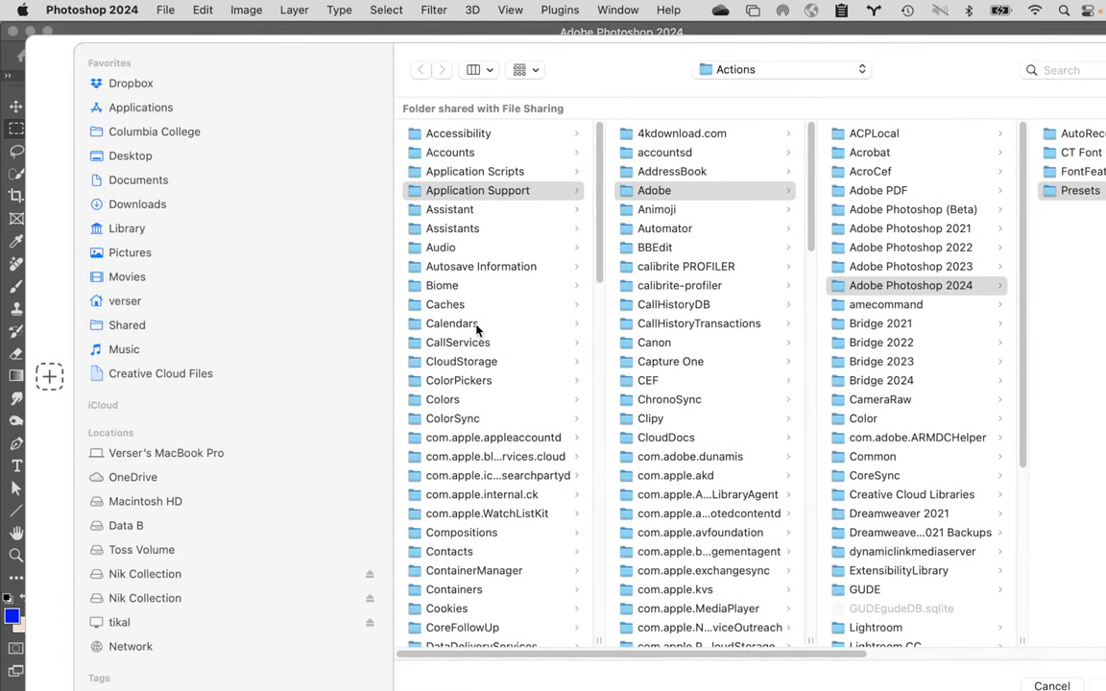
{"action": "left_click", "coordinate": [173, 132]}
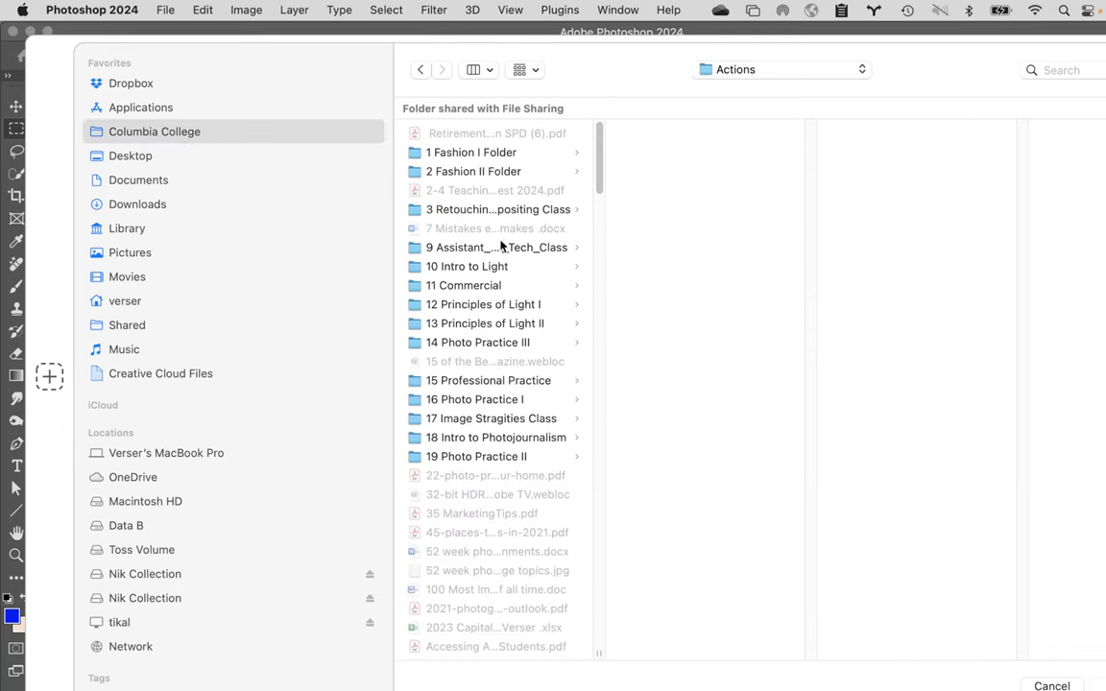
{"action": "left_click", "coordinate": [497, 211]}
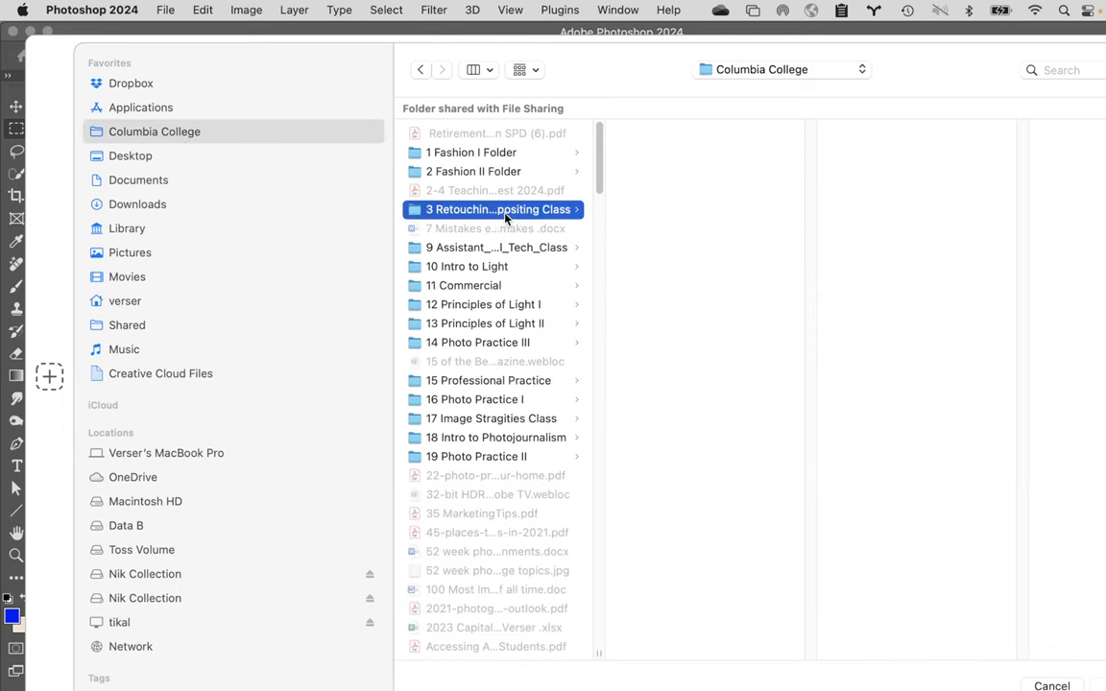
{"action": "left_click", "coordinate": [676, 419]}
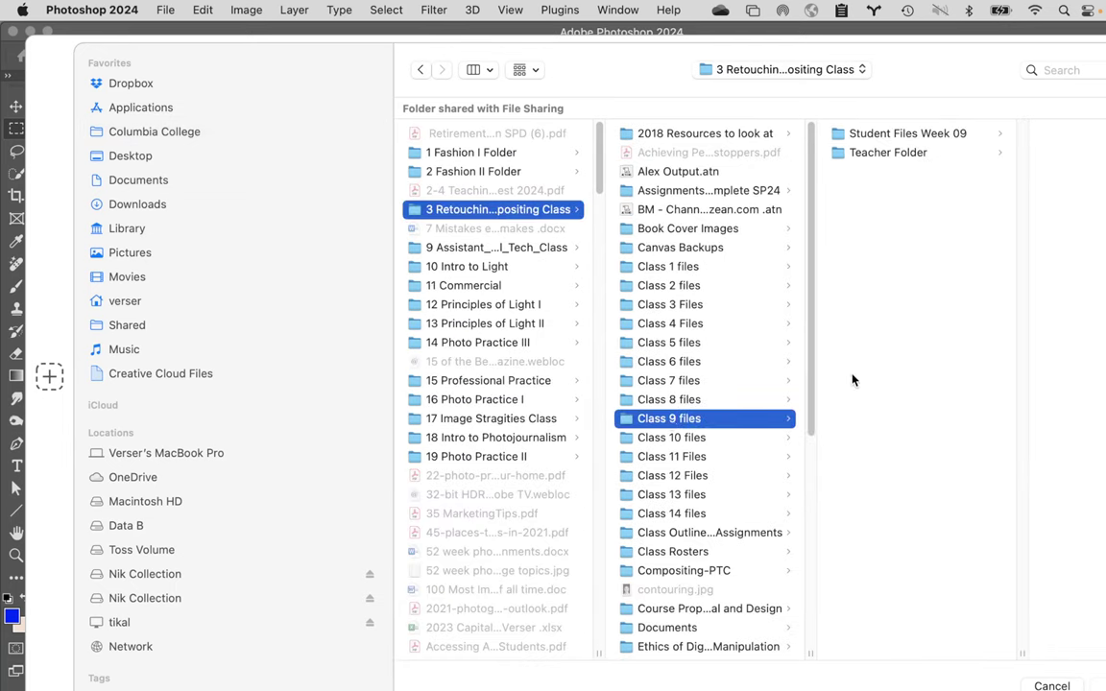
{"action": "left_click", "coordinate": [907, 134]}
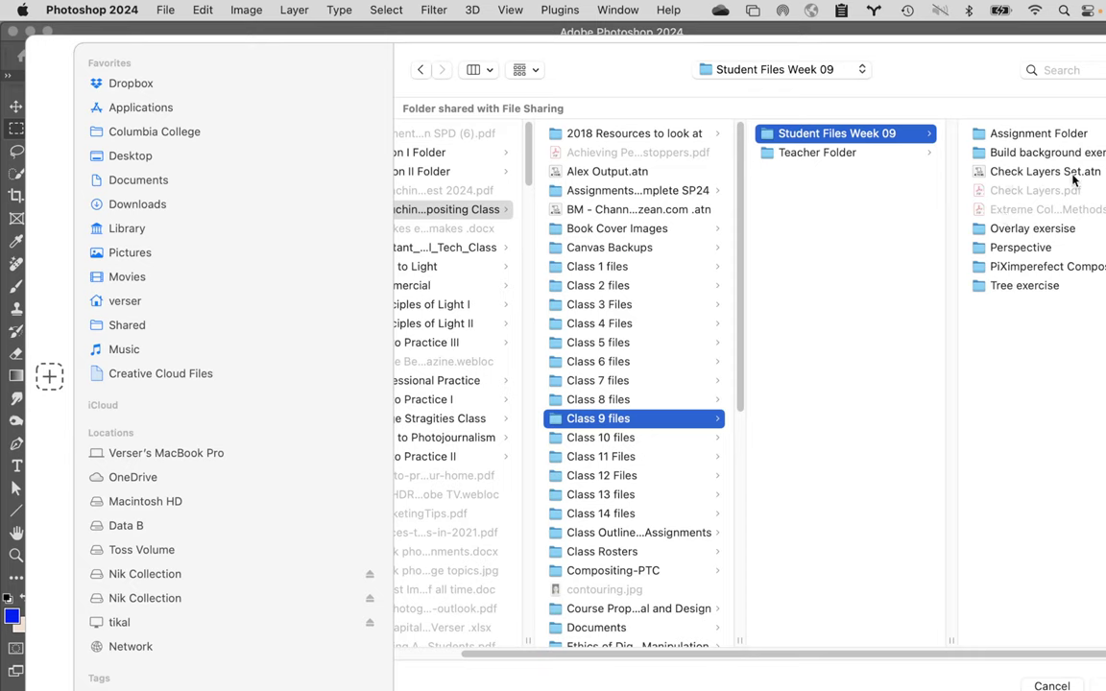
{"action": "left_click", "coordinate": [985, 170]}
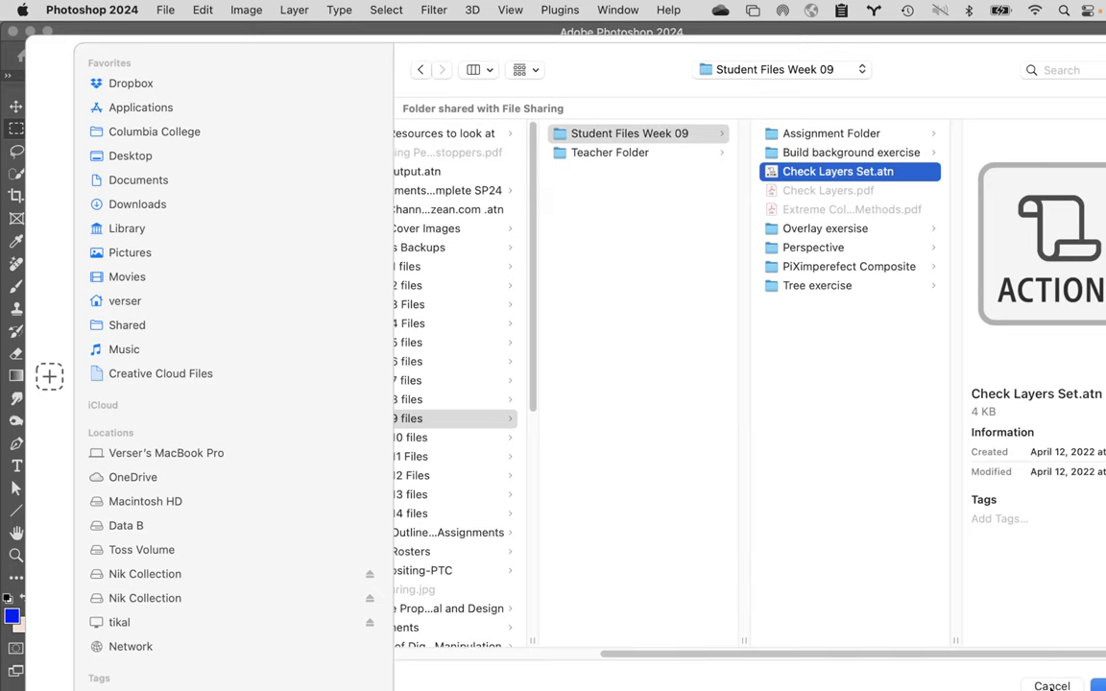
{"action": "left_click", "coordinate": [1051, 686]}
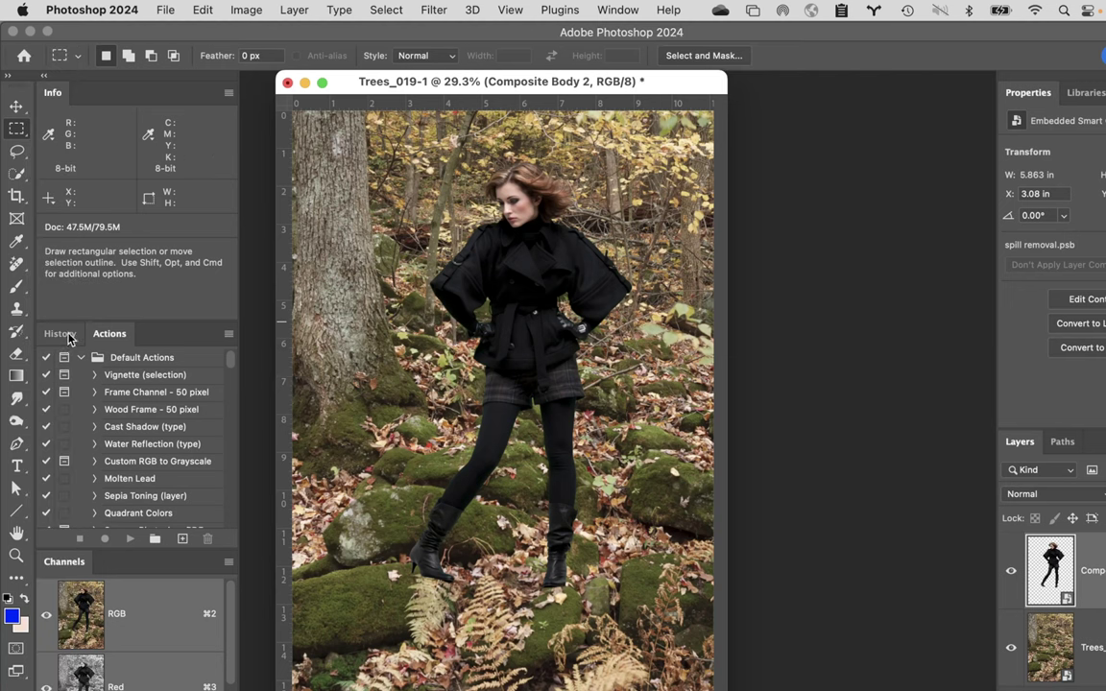
- Collapse the Zero sel color action and select the Check Layers action in the Default Actions set
{"action": "scroll", "coordinate": [96, 409], "scroll_direction": "down", "scroll_amount": 8}
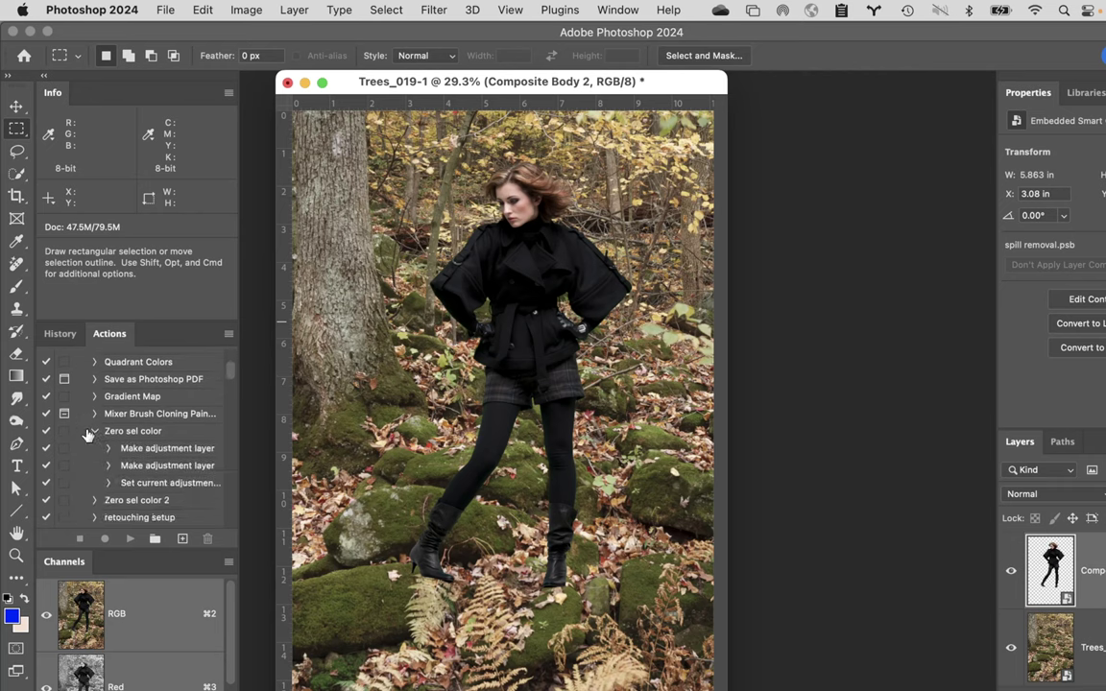
{"action": "left_click", "coordinate": [95, 432]}
{"action": "scroll", "coordinate": [96, 442], "scroll_direction": "down", "scroll_amount": 3}
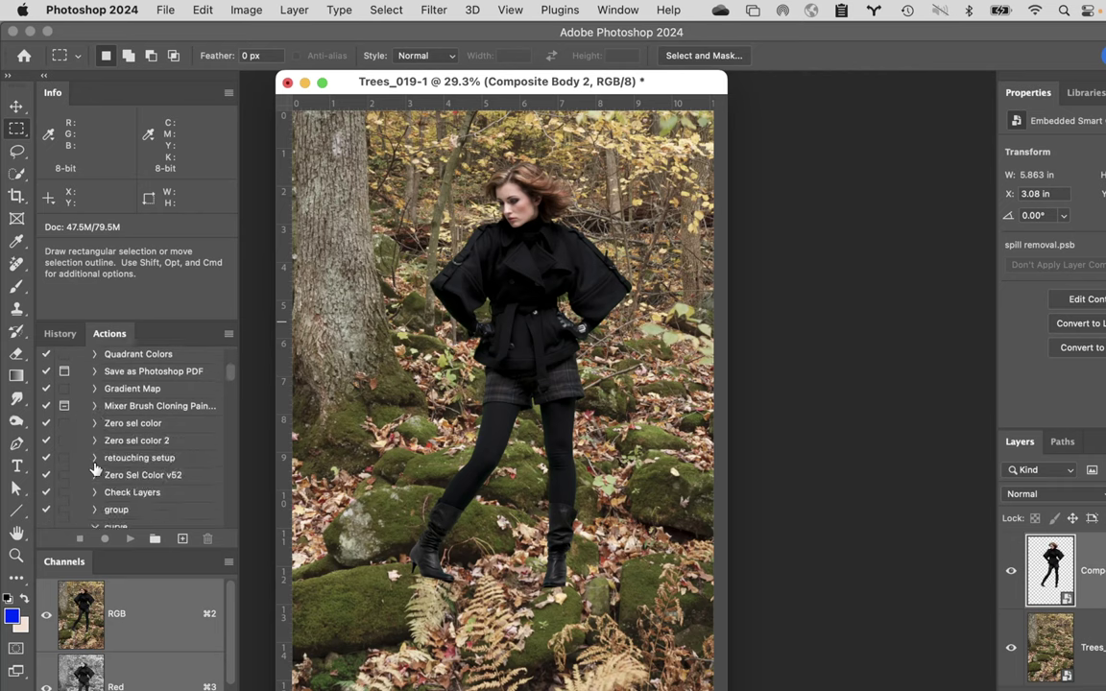
{"action": "left_click", "coordinate": [113, 457]}
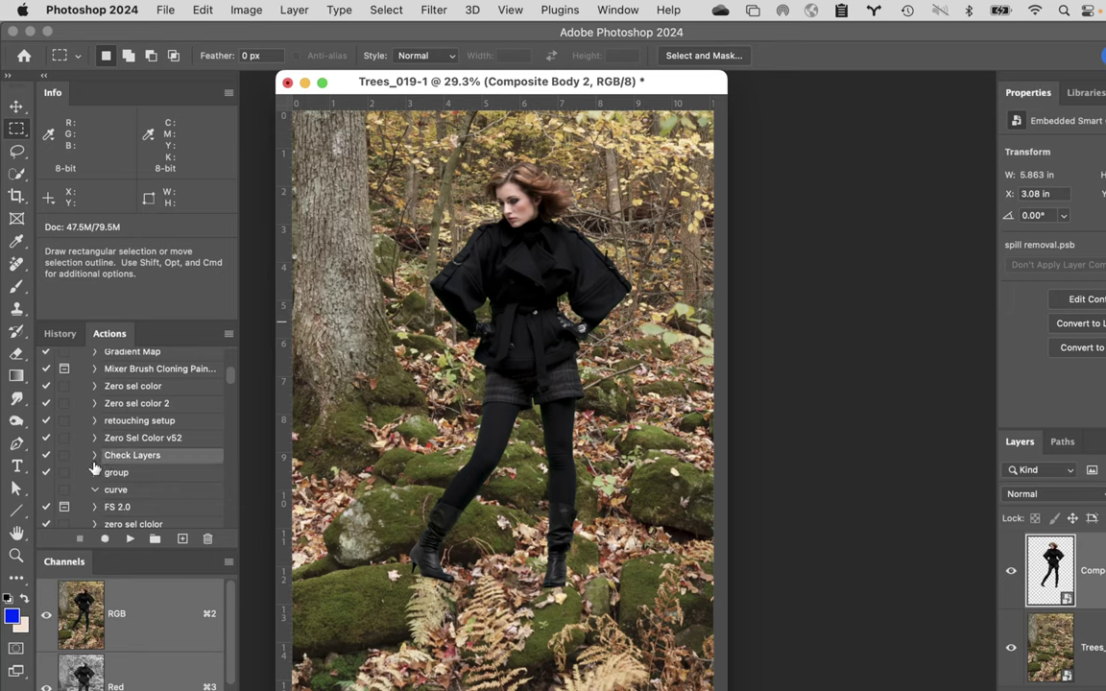
- Repeat the Load Actions browsing to Check Layers Set.atn in Student Files Week 09, and dismiss the file browser
{"action": "left_click", "coordinate": [229, 334]}
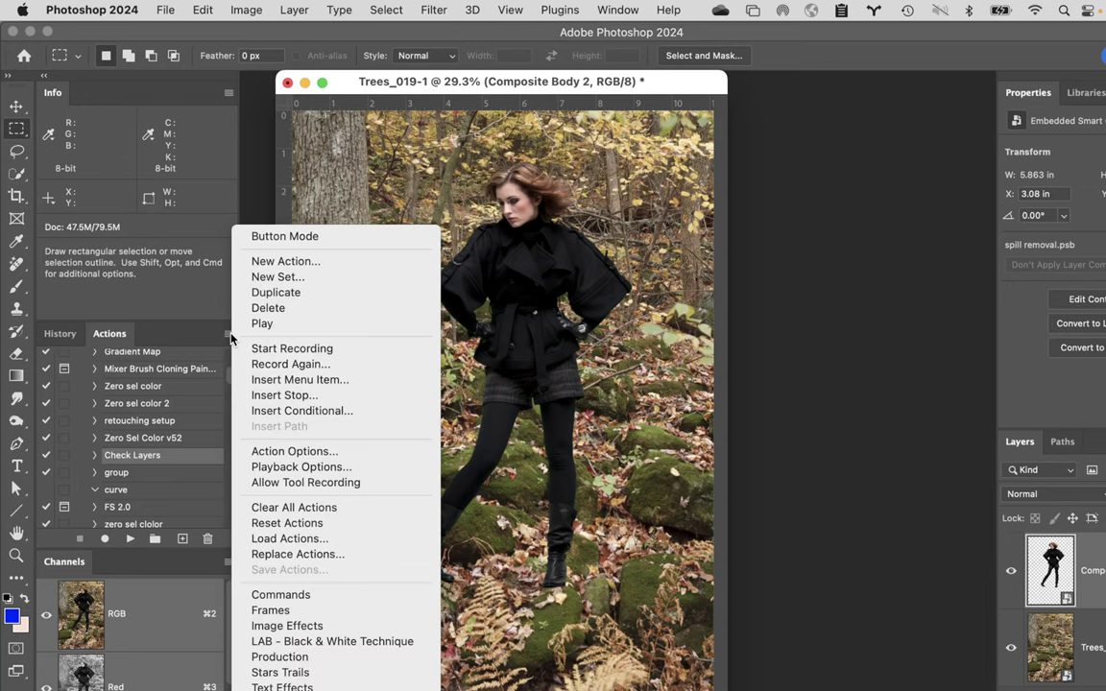
{"action": "left_click", "coordinate": [287, 538]}
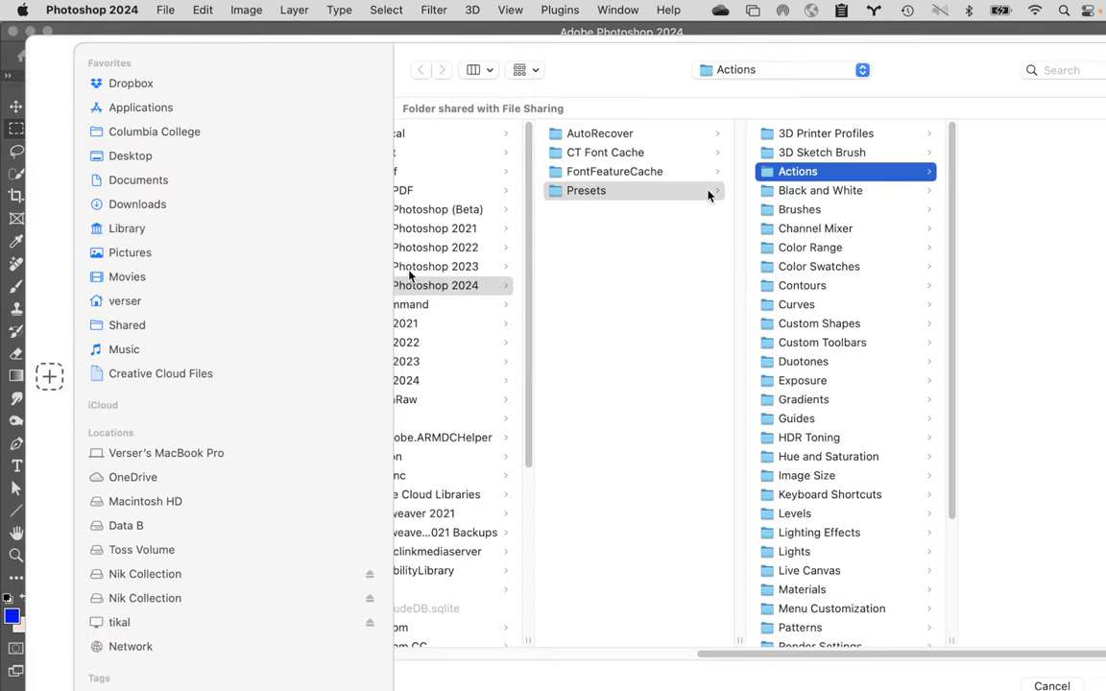
{"action": "left_click", "coordinate": [173, 133]}
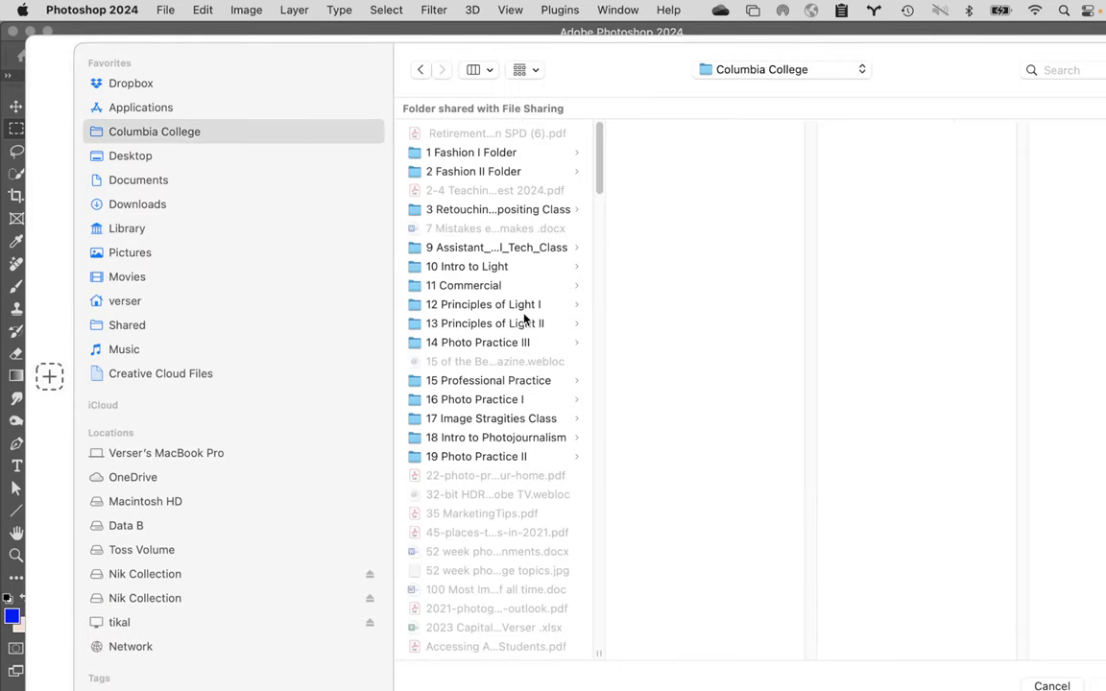
{"action": "left_click", "coordinate": [494, 212]}
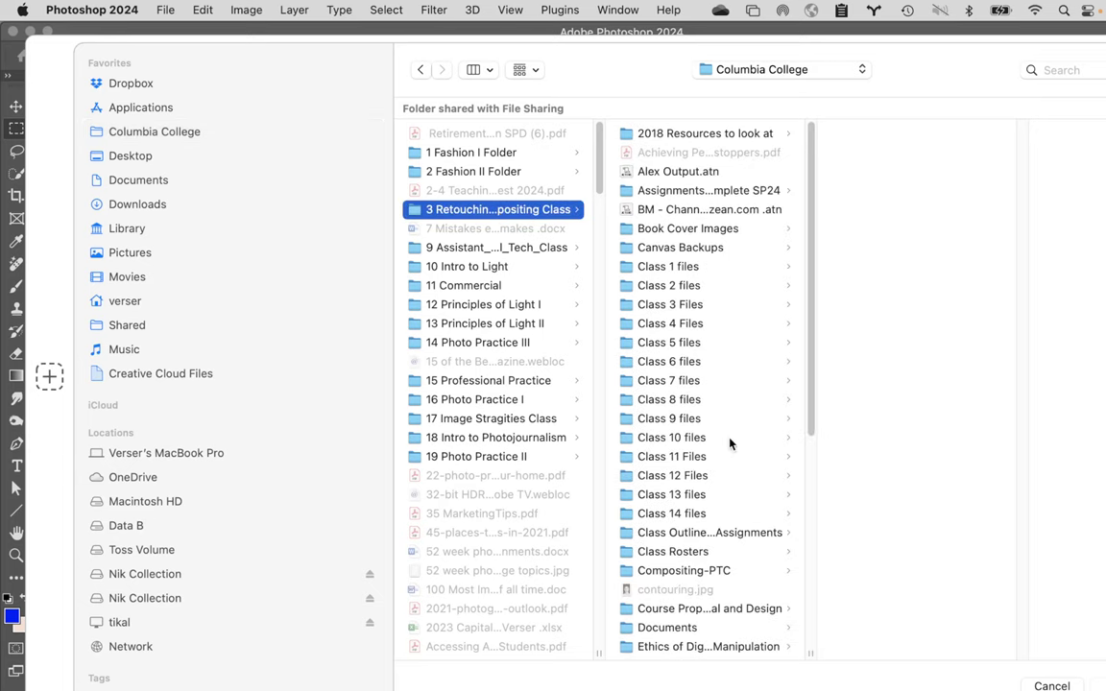
{"action": "left_click", "coordinate": [686, 423]}
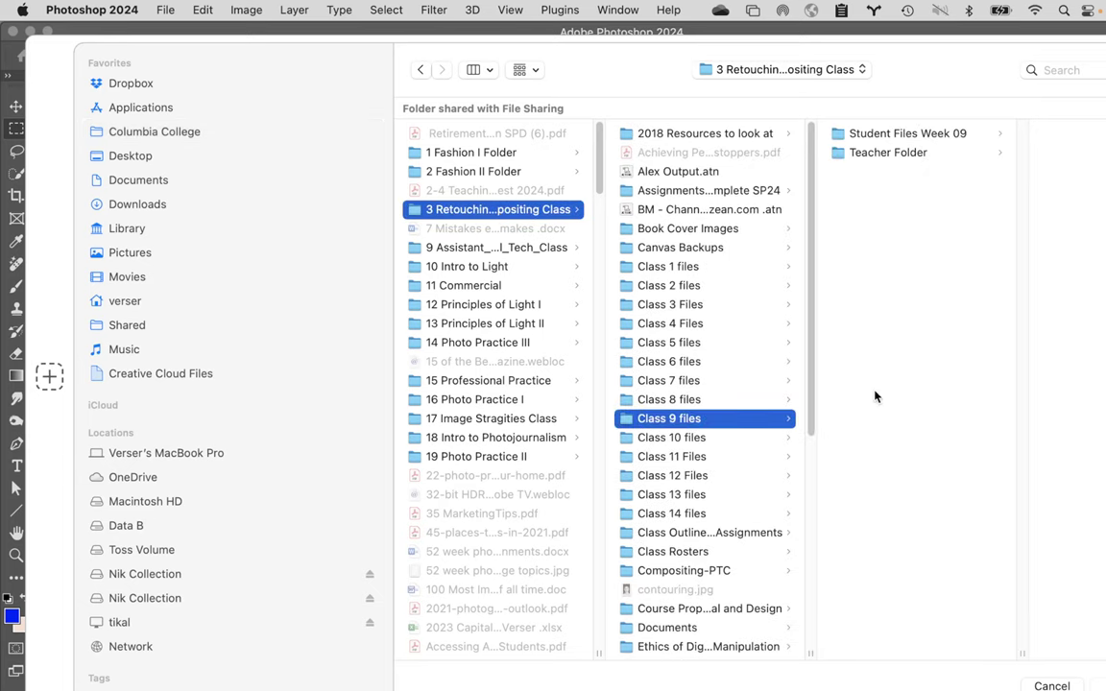
{"action": "left_click", "coordinate": [922, 135]}
{"action": "left_click", "coordinate": [1008, 176]}
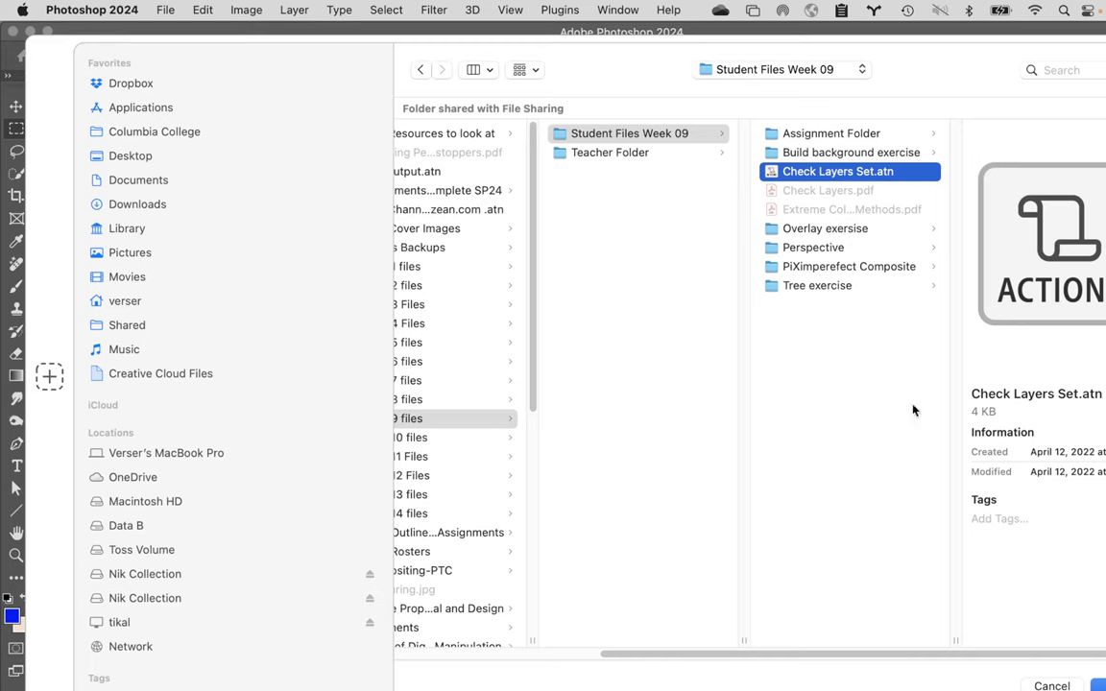
{"action": "left_click", "coordinate": [1056, 684]}
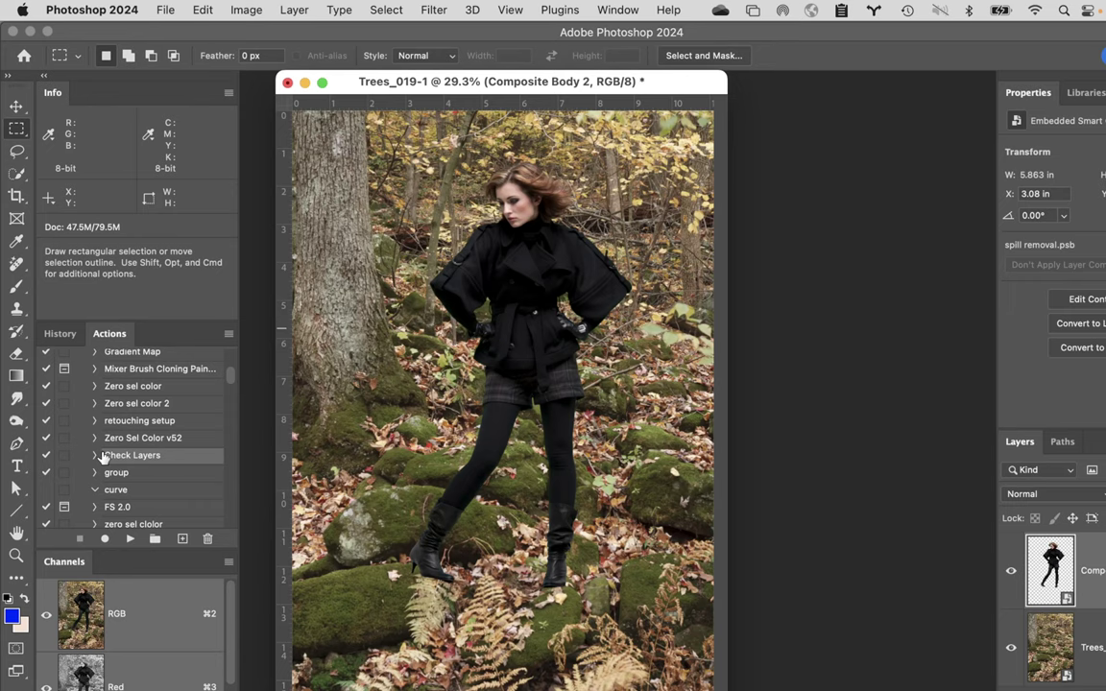
- Play the Check Layers action on the composite and review the check layers it adds above the model
{"action": "left_click", "coordinate": [128, 541]}
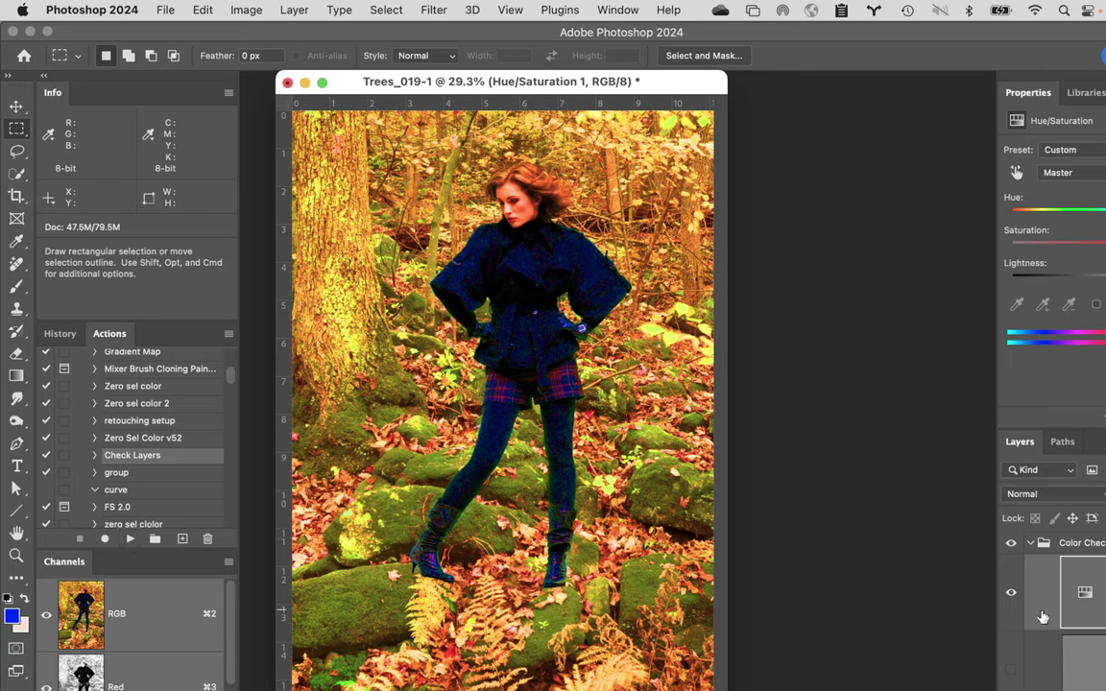
{"action": "scroll", "coordinate": [1042, 615], "scroll_direction": "down", "scroll_amount": 2}
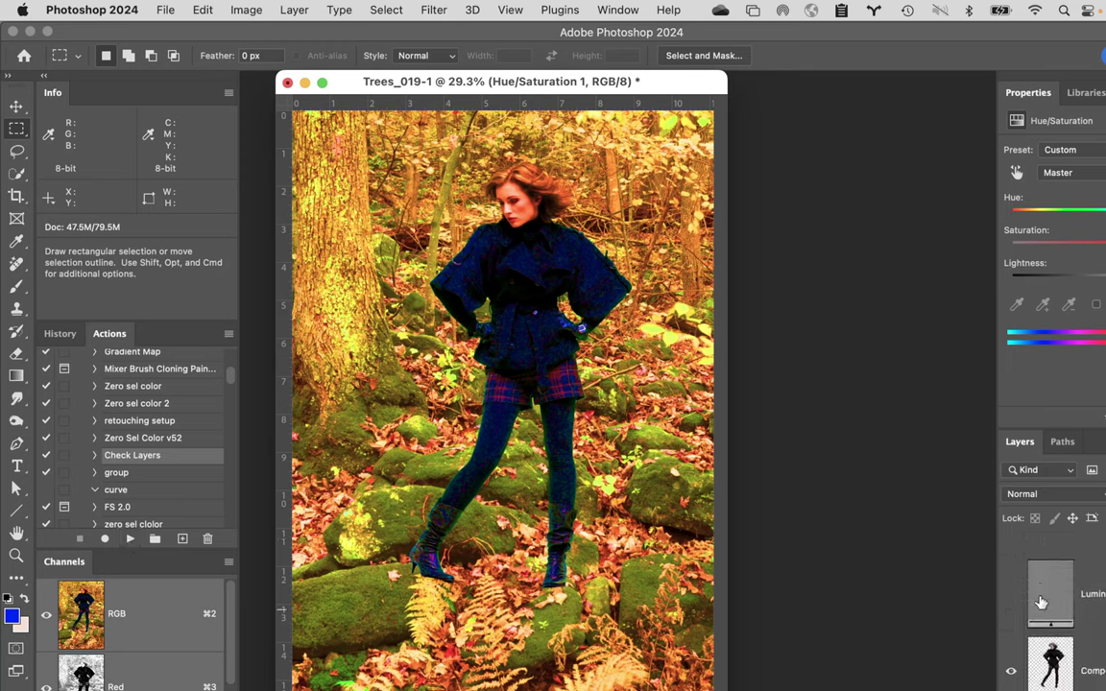
{"action": "scroll", "coordinate": [1076, 623], "scroll_direction": "up", "scroll_amount": 2}
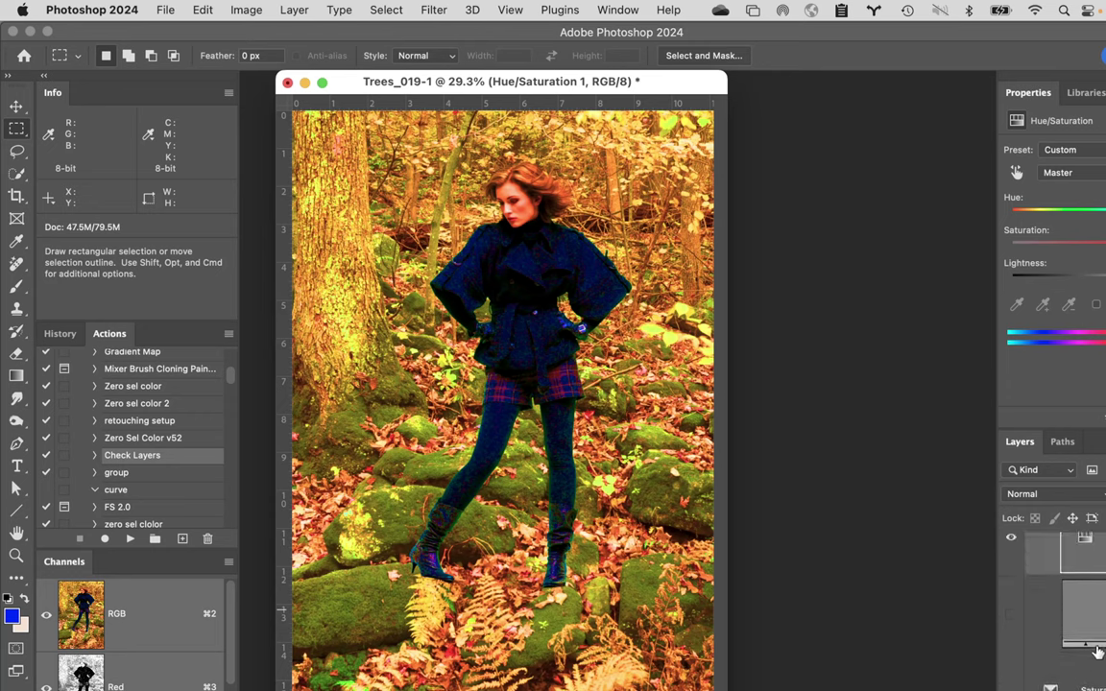
{"action": "scroll", "coordinate": [1097, 653], "scroll_direction": "up", "scroll_amount": 2}
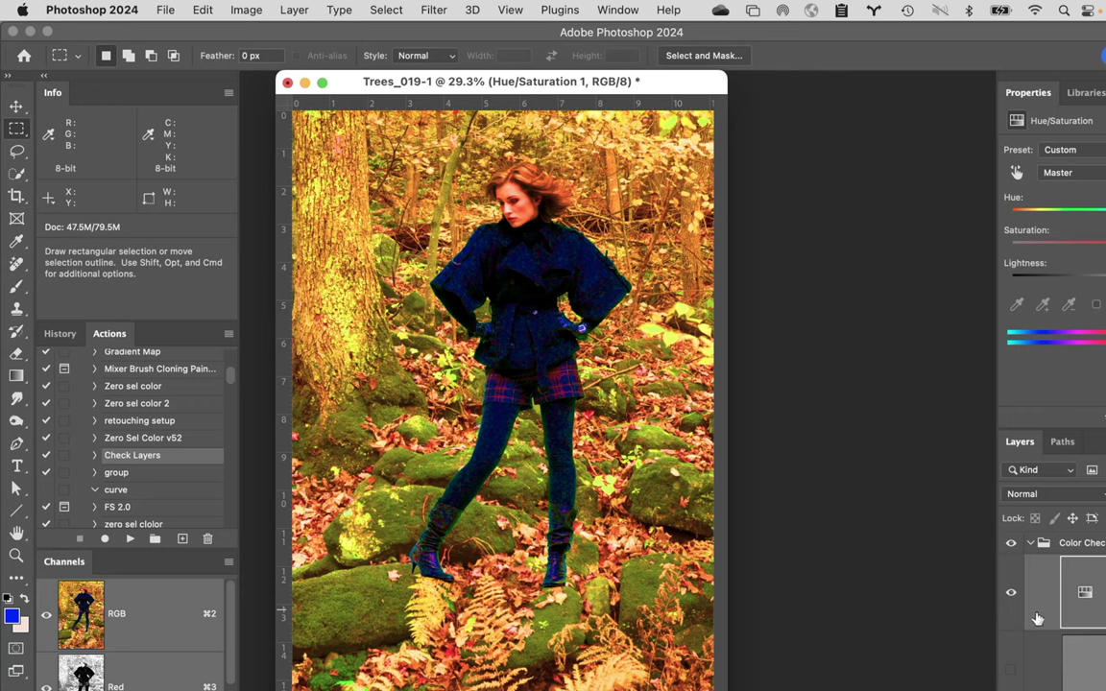
- Hide the Hue/Saturation check layer and show the luminosity check layer to view the composite in black and white
{"action": "left_click", "coordinate": [1010, 592]}
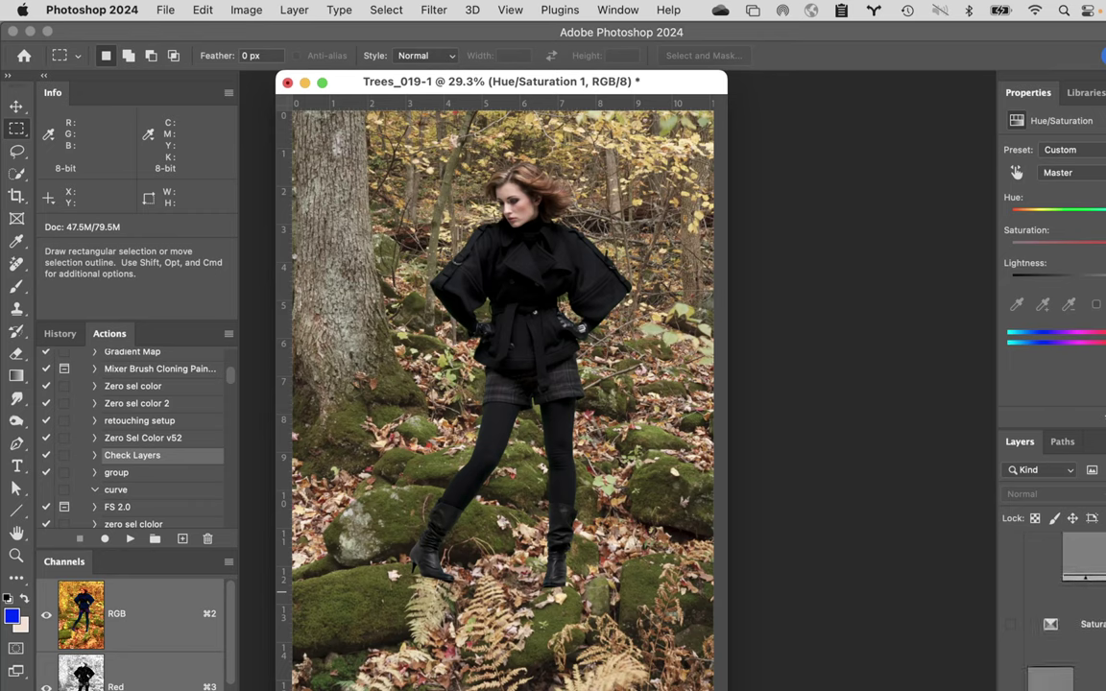
{"action": "scroll", "coordinate": [1078, 641], "scroll_direction": "down", "scroll_amount": 2}
{"action": "scroll", "coordinate": [1056, 595], "scroll_direction": "down", "scroll_amount": 2}
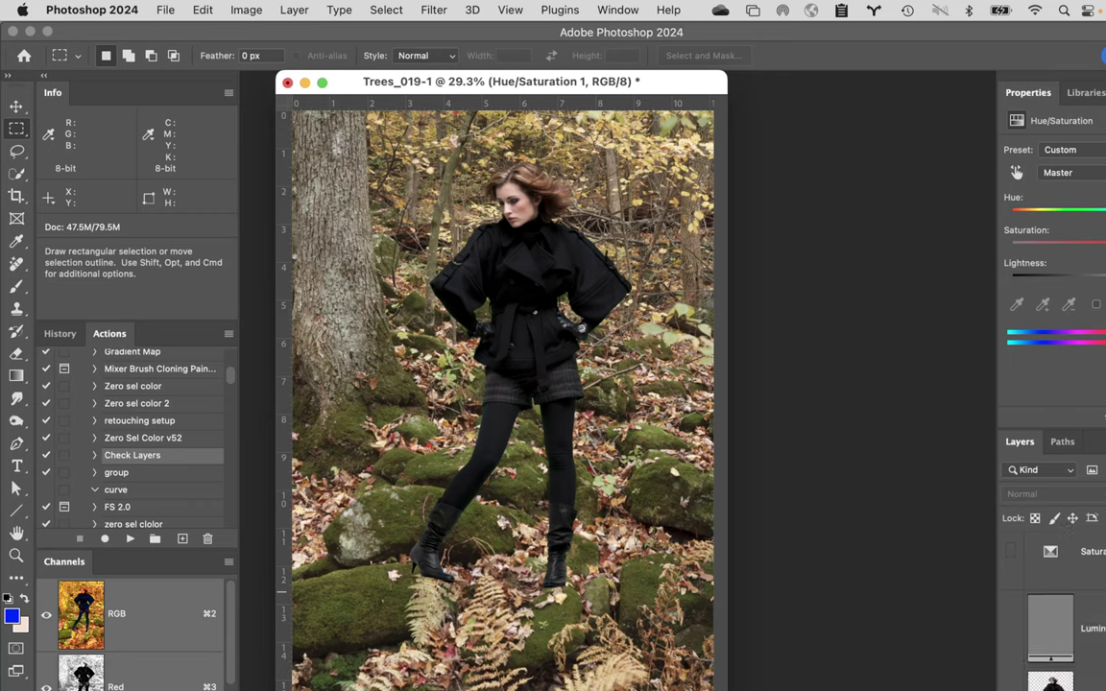
{"action": "left_click", "coordinate": [1012, 631]}
{"action": "left_click", "coordinate": [1012, 631]}
- Select the Composite Body 2 layer, open the Shadows/Highlights adjustment for it, and move the dialog clear of the image
{"action": "key", "text": "alt+bracketleft"}
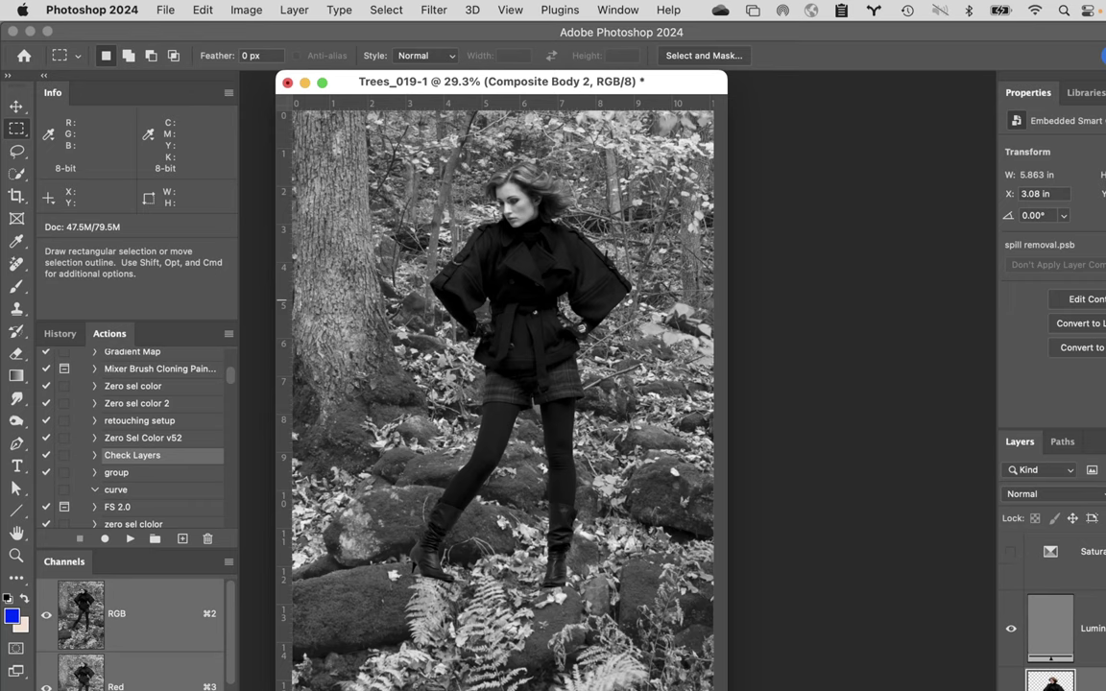
{"action": "left_click", "coordinate": [247, 9]}
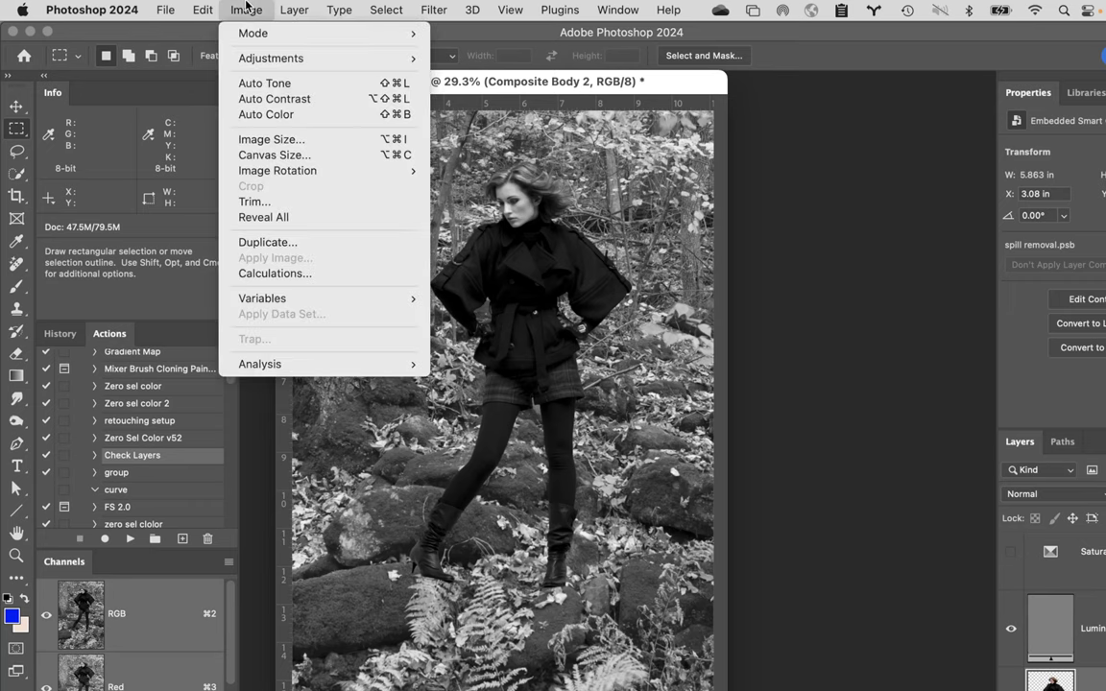
{"action": "mouse_move", "coordinate": [271, 58]}
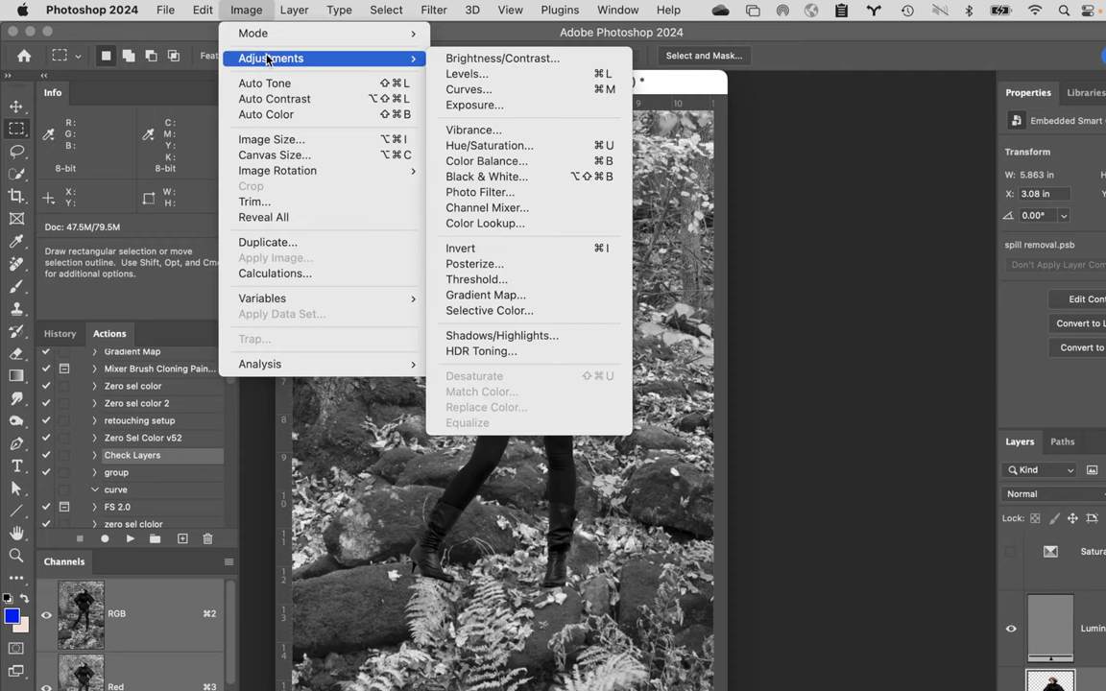
{"action": "left_click", "coordinate": [535, 336]}
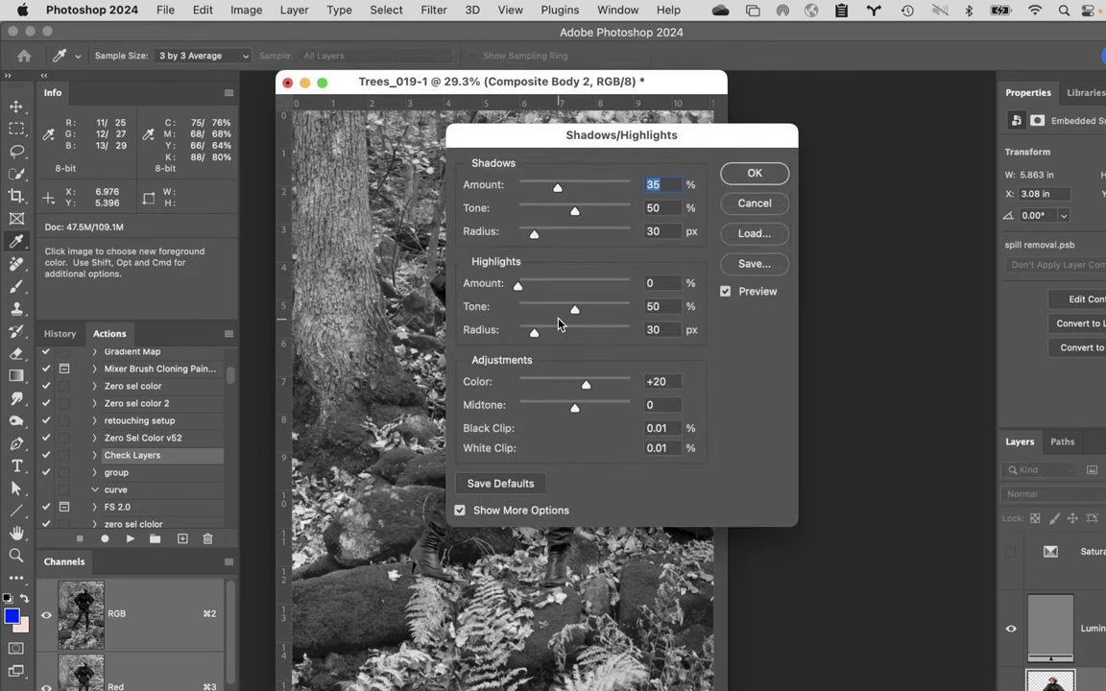
{"action": "left_click_drag", "start_coordinate": [549, 142], "coordinate": [851, 92]}
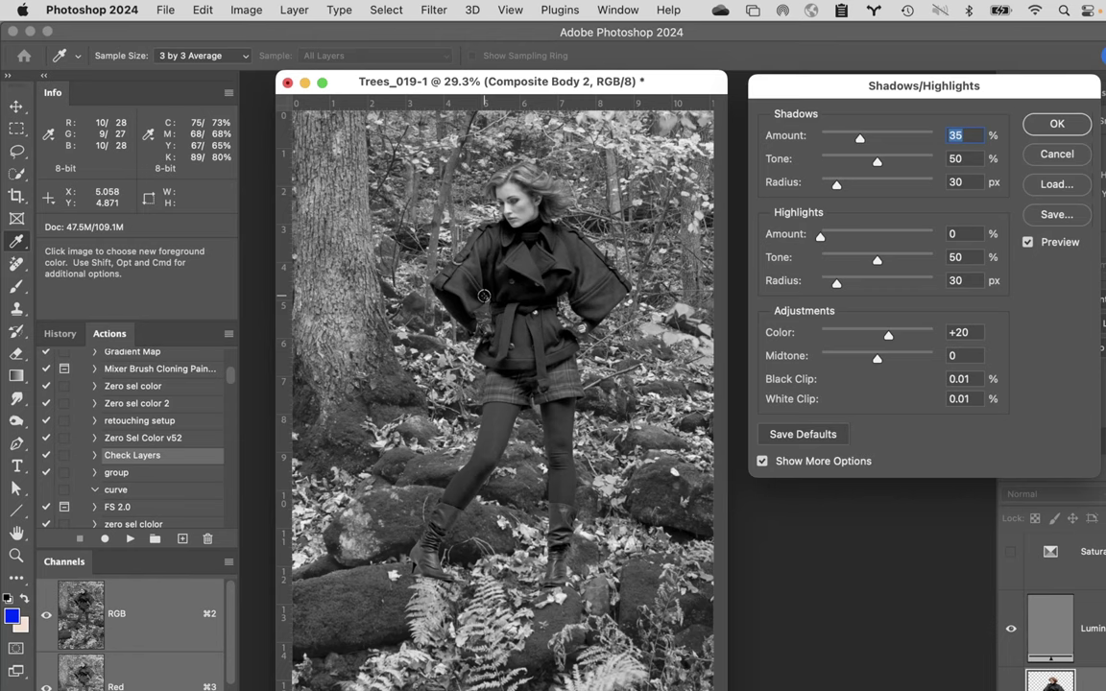
- Compare the Shadows/Highlights preview on and off, set the shadows Amount to 29%, and apply the adjustment
{"action": "left_click", "coordinate": [1028, 243]}
{"action": "left_click", "coordinate": [1028, 243]}
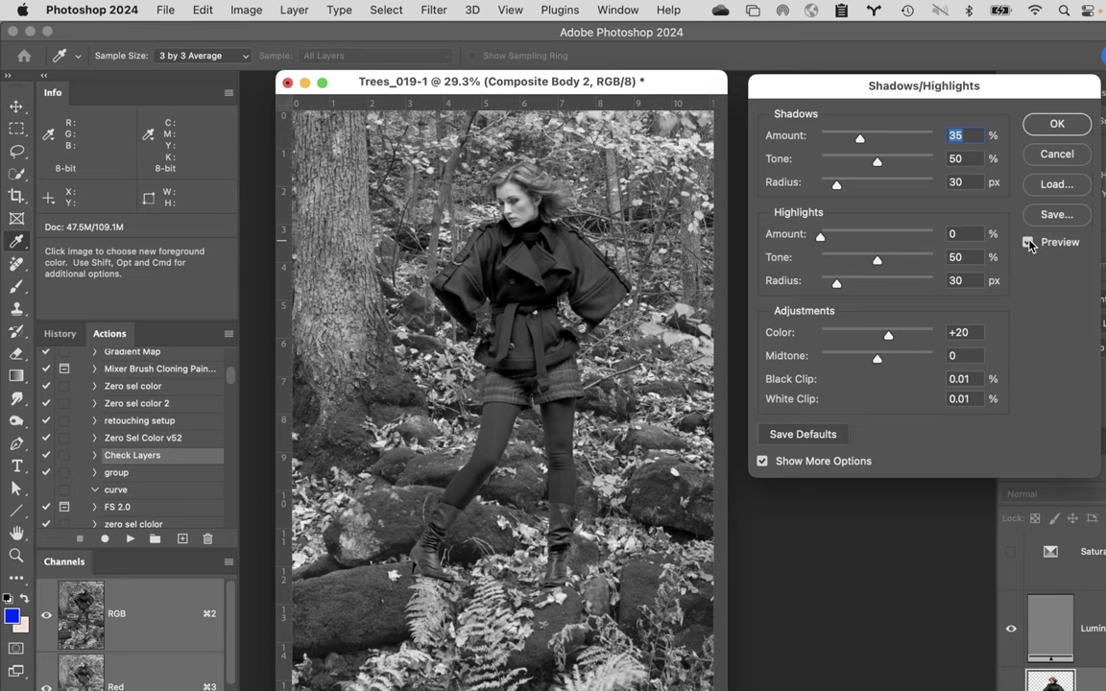
{"action": "left_click", "coordinate": [1028, 243]}
{"action": "left_click", "coordinate": [1028, 243]}
{"action": "left_click_drag", "start_coordinate": [859, 142], "coordinate": [885, 144]}
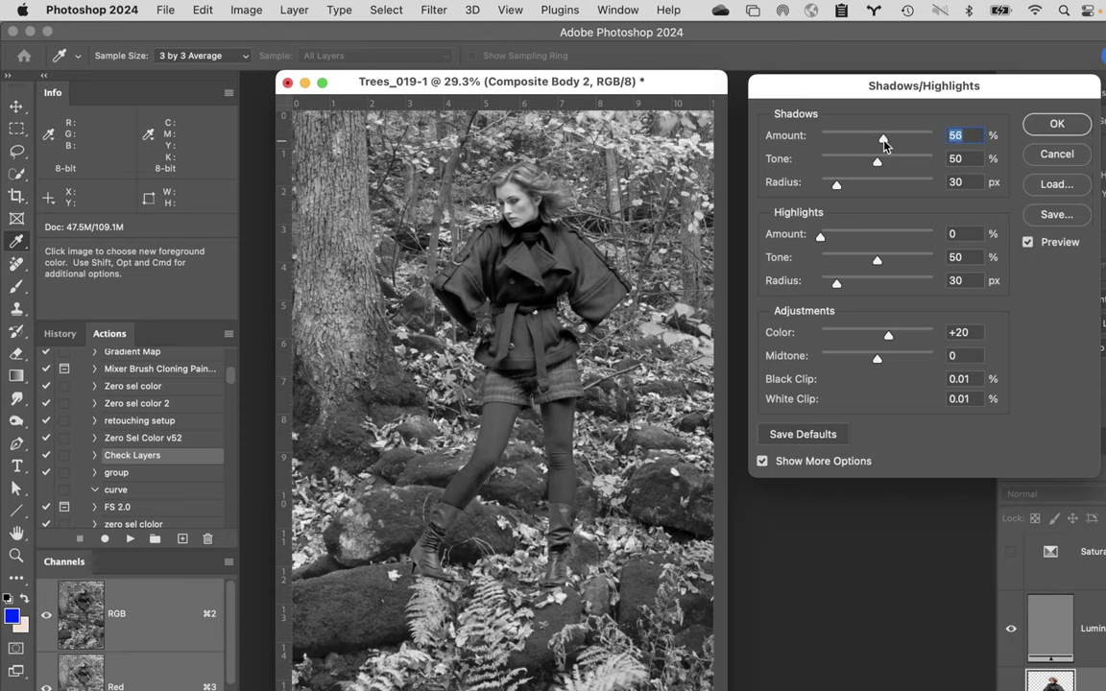
{"action": "left_click_drag", "start_coordinate": [884, 142], "coordinate": [856, 140]}
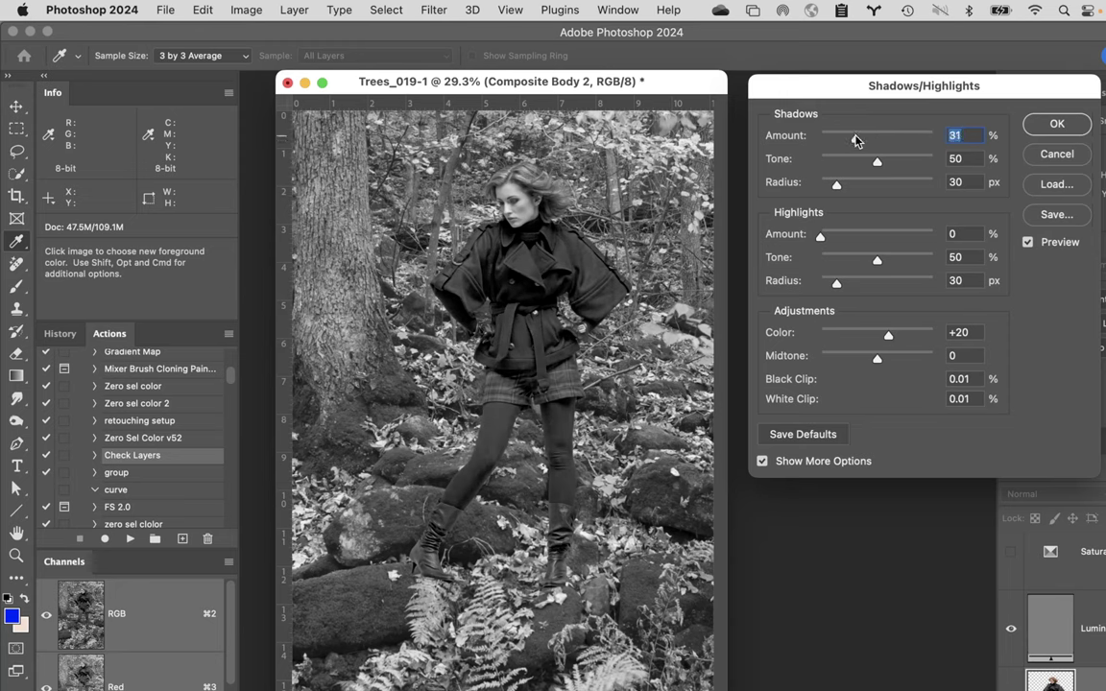
{"action": "left_click_drag", "start_coordinate": [854, 140], "coordinate": [853, 142]}
{"action": "left_click", "coordinate": [1058, 124]}
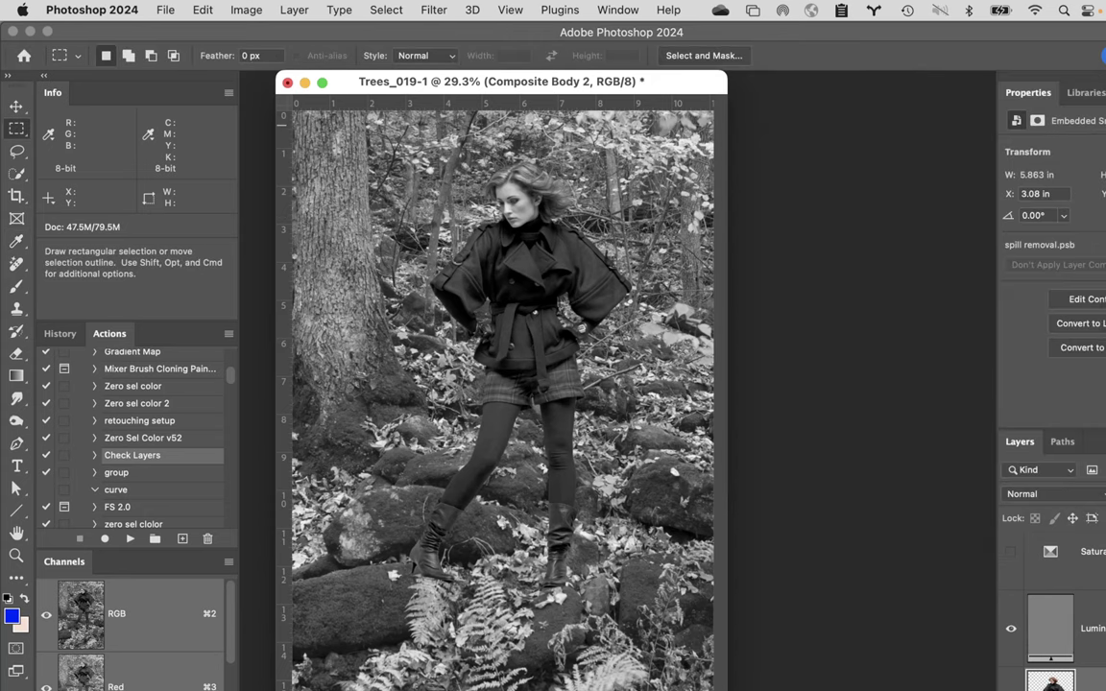
- Reopen the Shadows/Highlights settings of the Composite Body 2 layer to review them and accept them as they are
{"action": "scroll", "coordinate": [1051, 595], "scroll_direction": "down", "scroll_amount": 2}
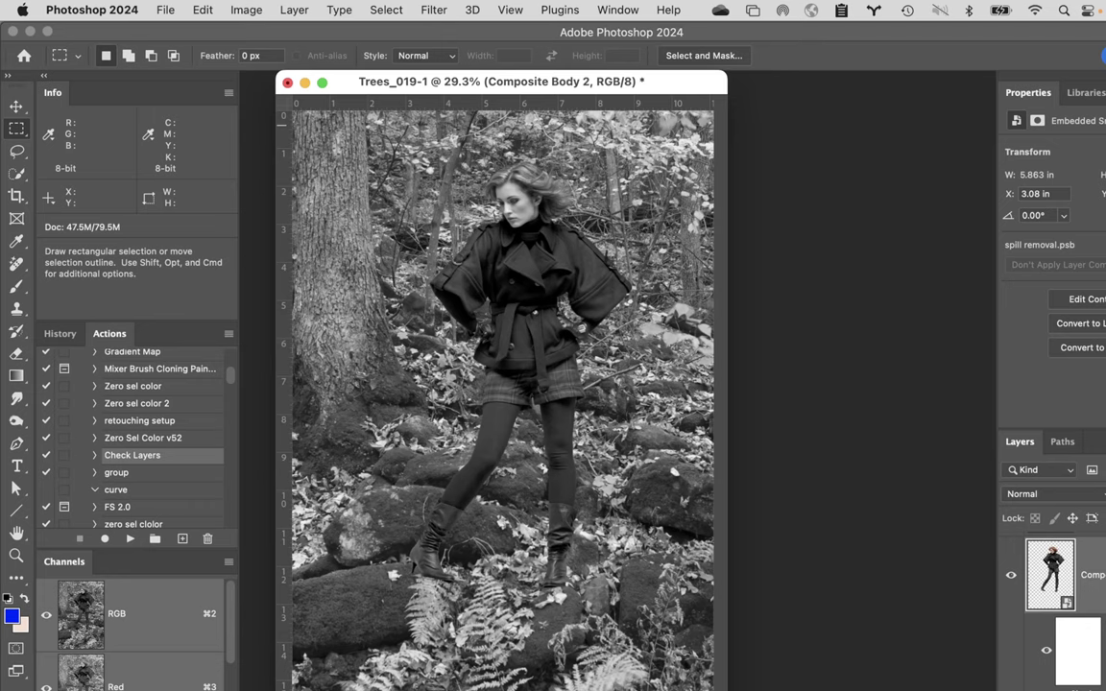
{"action": "key", "text": "super+alt+shift+h"}
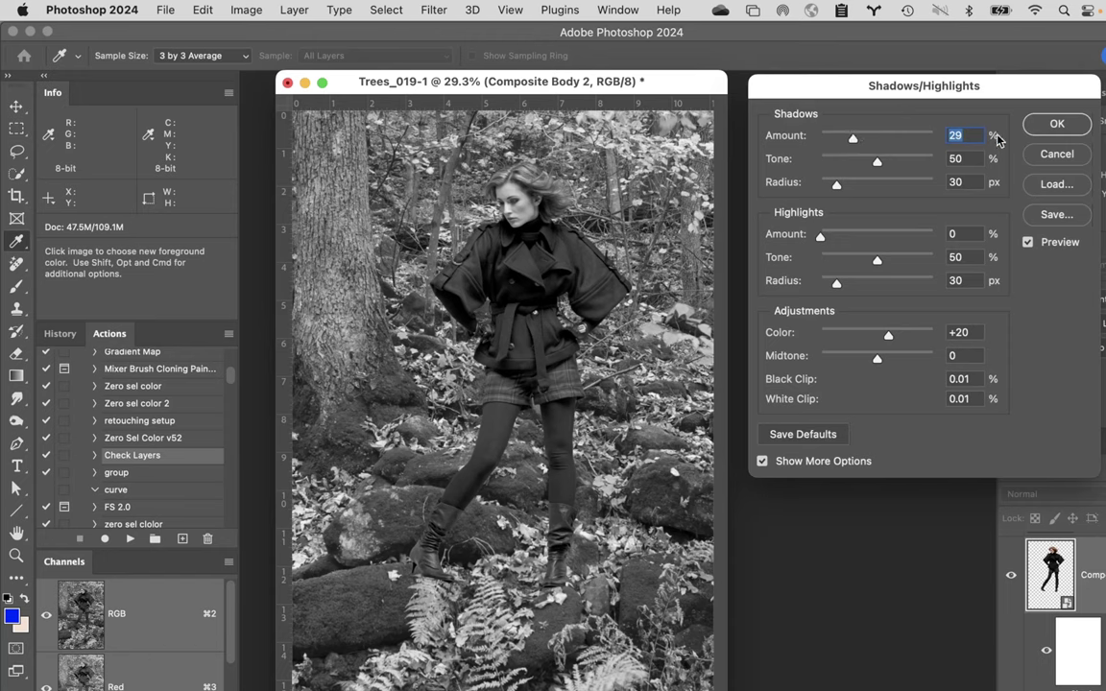
{"action": "left_click", "coordinate": [1055, 125]}
{"action": "key", "text": "m"}
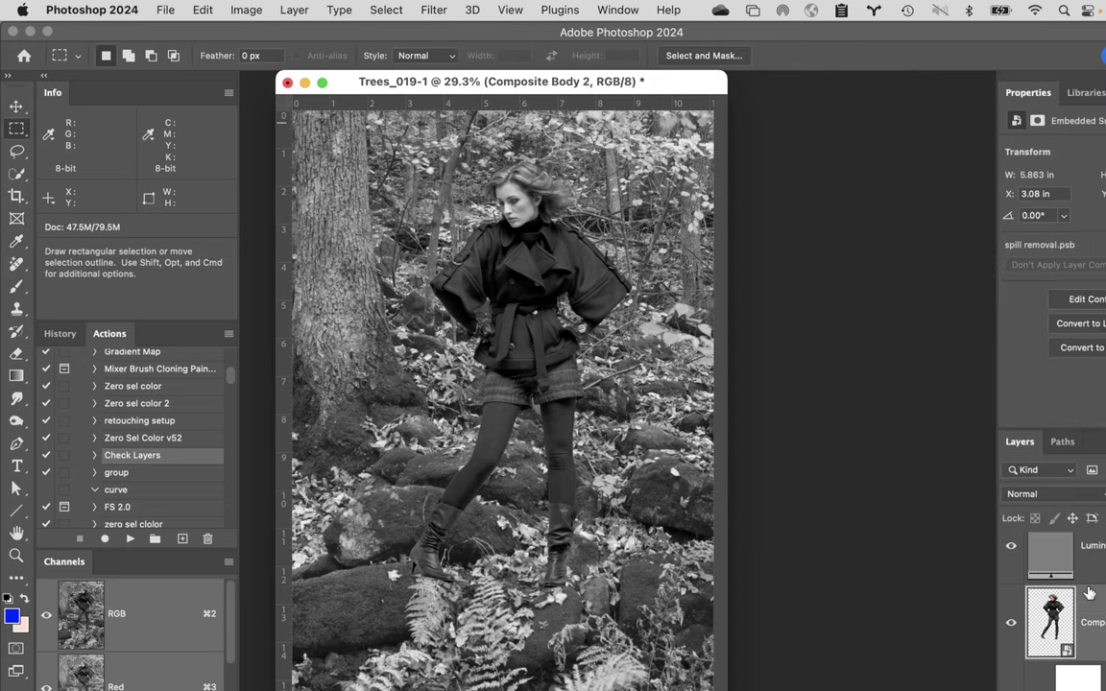
- Hide the luminosity check layer and add a Curves adjustment layer above Composite Body 2
{"action": "key", "text": "F2"}
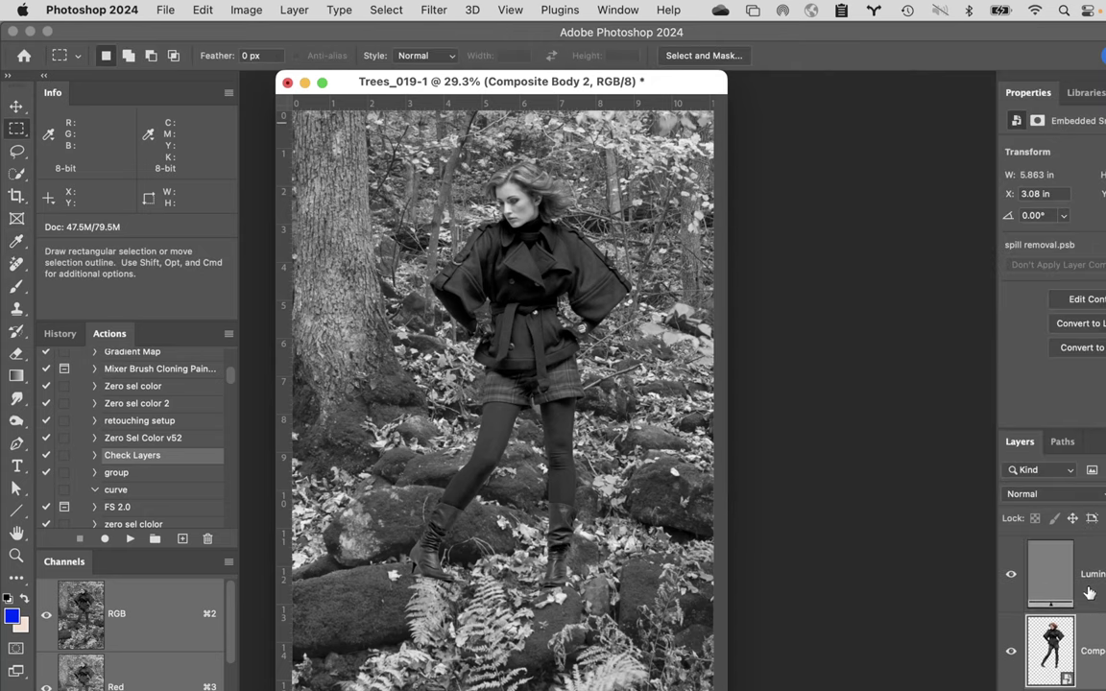
{"action": "left_click", "coordinate": [1010, 578]}
{"action": "key", "text": "F2"}
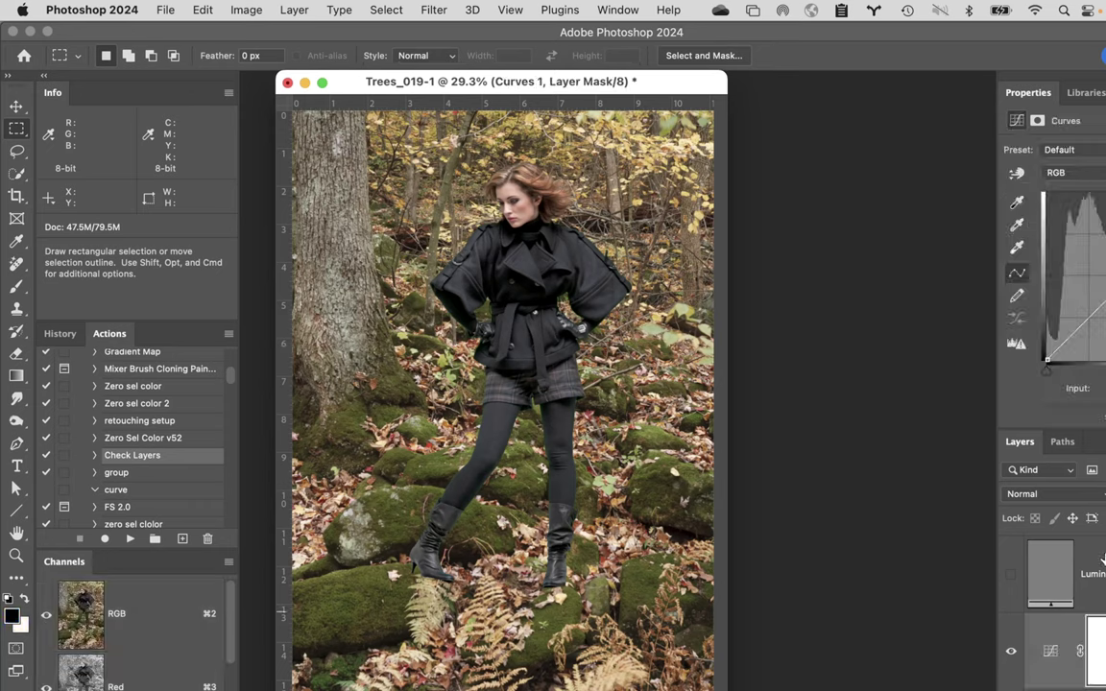
- Set the Curves 1 layer to Screen mode, clip it to the model layer, and invert its mask to black
{"action": "left_click", "coordinate": [1063, 501]}
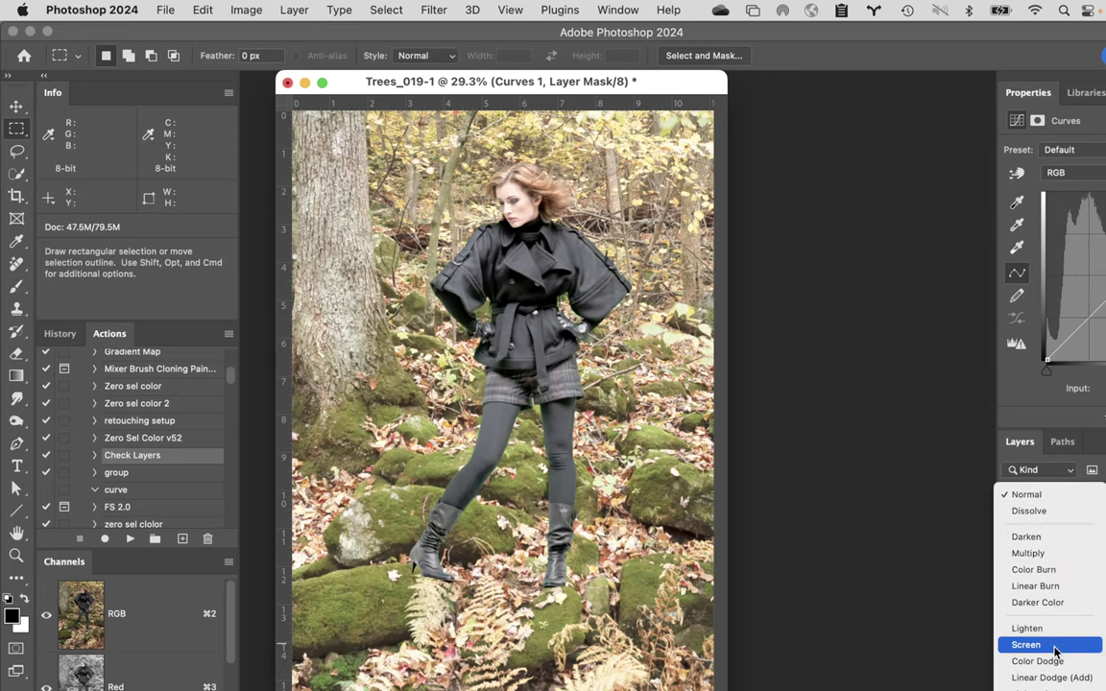
{"action": "left_click", "coordinate": [1049, 646]}
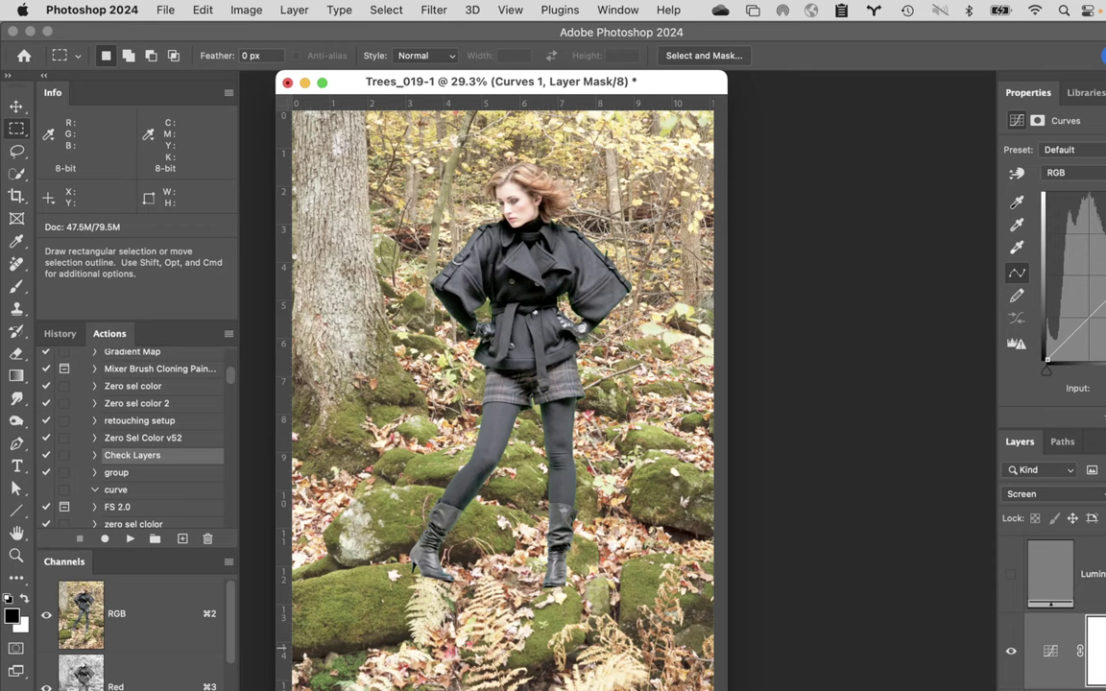
{"action": "key", "text": "super+alt+g"}
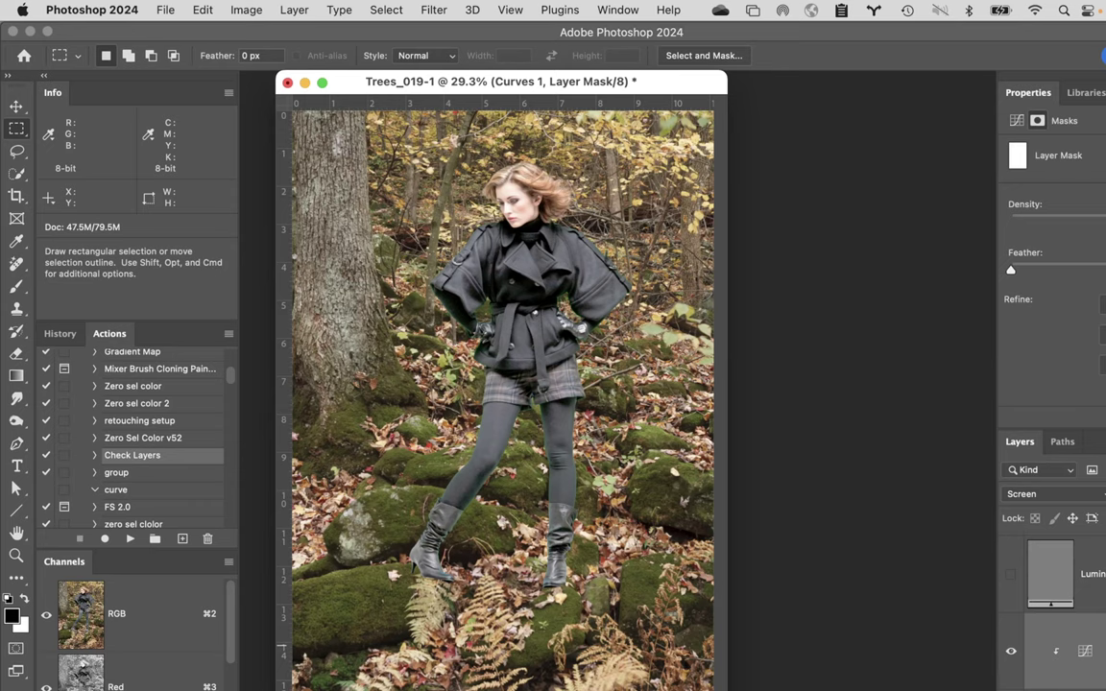
{"action": "key", "text": "super+i"}
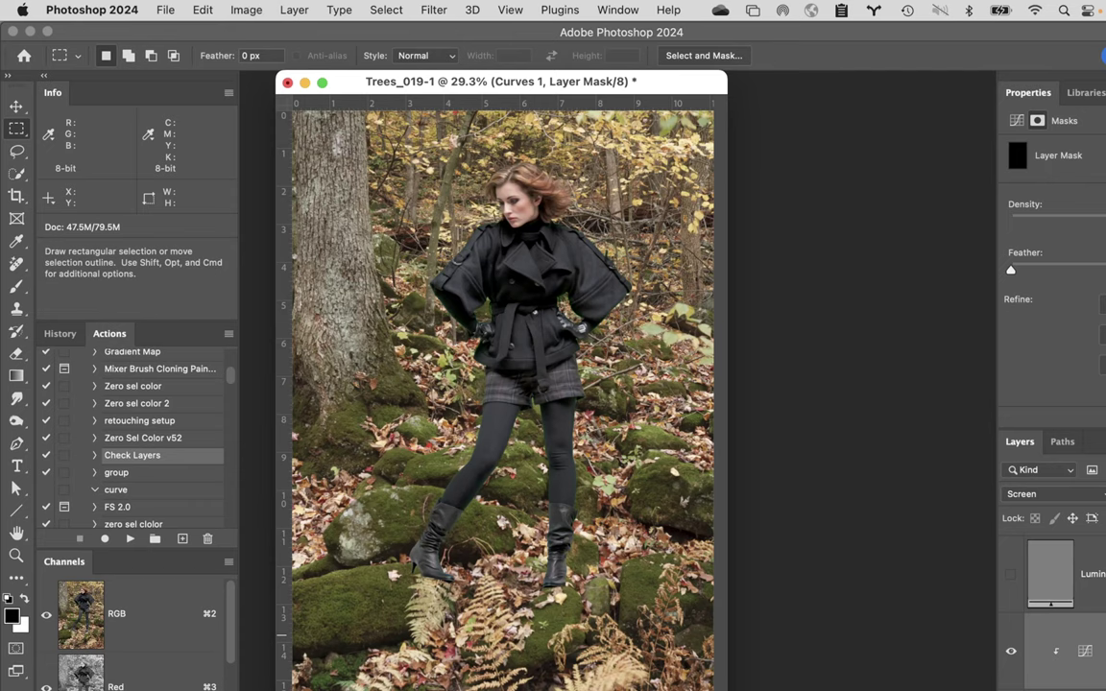
- Set up the Brush tool with a very soft edge, 4% flow, and white as the foreground color
{"action": "key", "text": "b"}
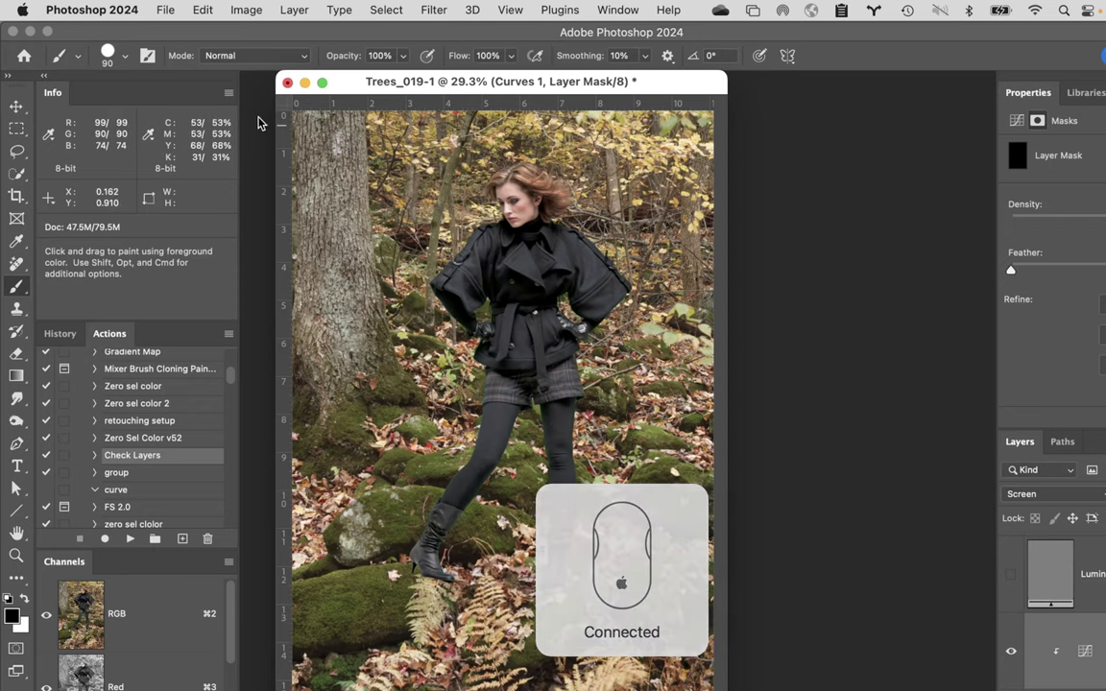
{"action": "left_click", "coordinate": [124, 55]}
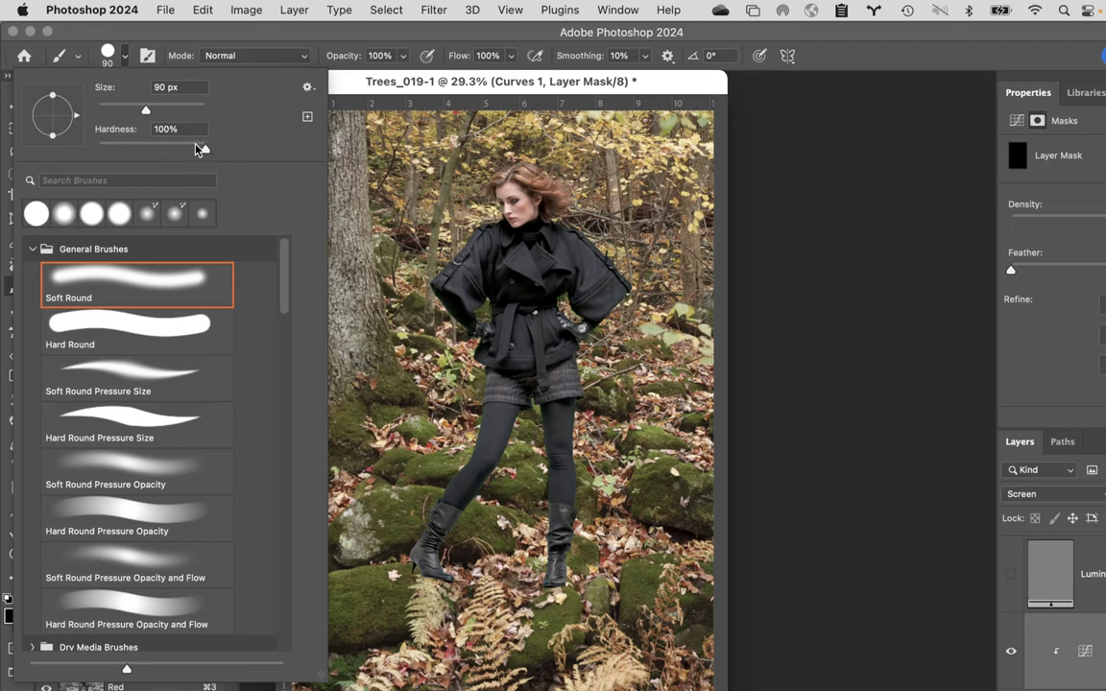
{"action": "left_click_drag", "start_coordinate": [202, 145], "coordinate": [98, 149]}
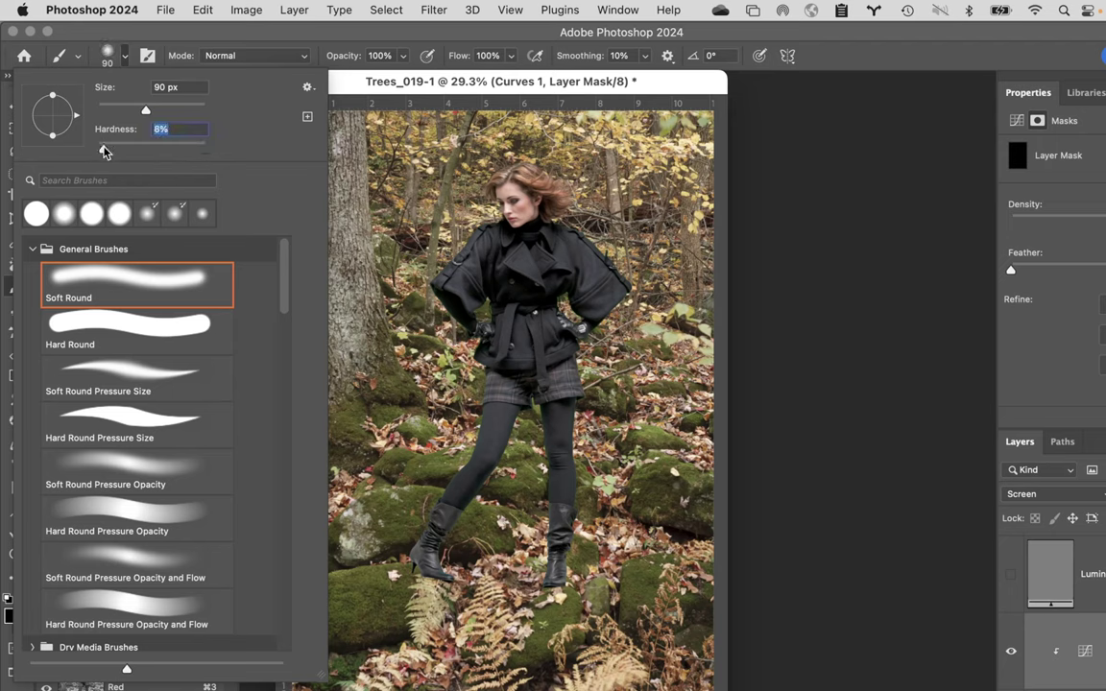
{"action": "left_click", "coordinate": [264, 33]}
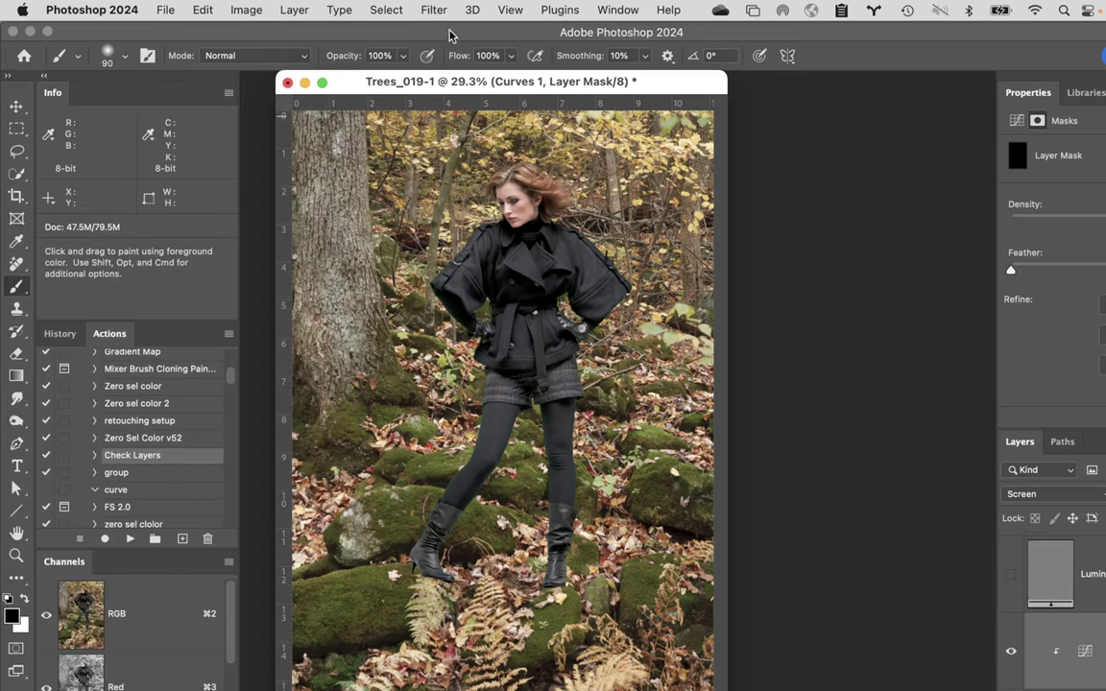
{"action": "left_click_drag", "start_coordinate": [464, 60], "coordinate": [402, 82]}
{"action": "key", "text": "x"}
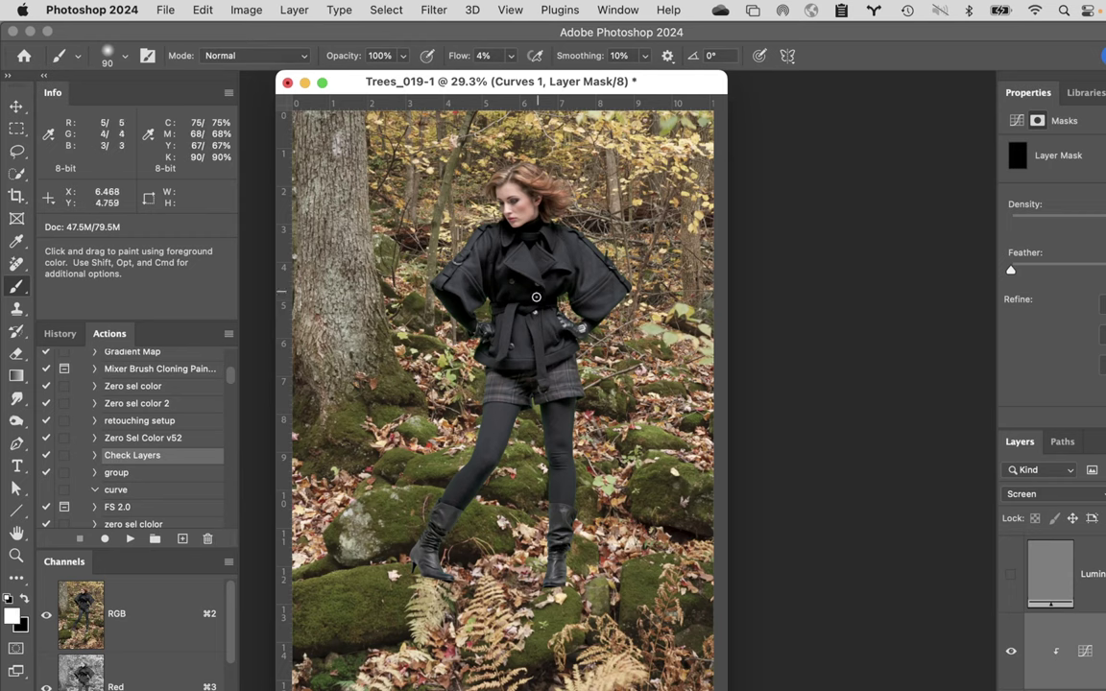
- Paint white on the Curves 1 mask over the collar and upper coat to lighten them, and compare the result
{"action": "left_click", "coordinate": [538, 322], "text": "super"}
{"action": "left_click", "coordinate": [538, 322], "text": "super"}
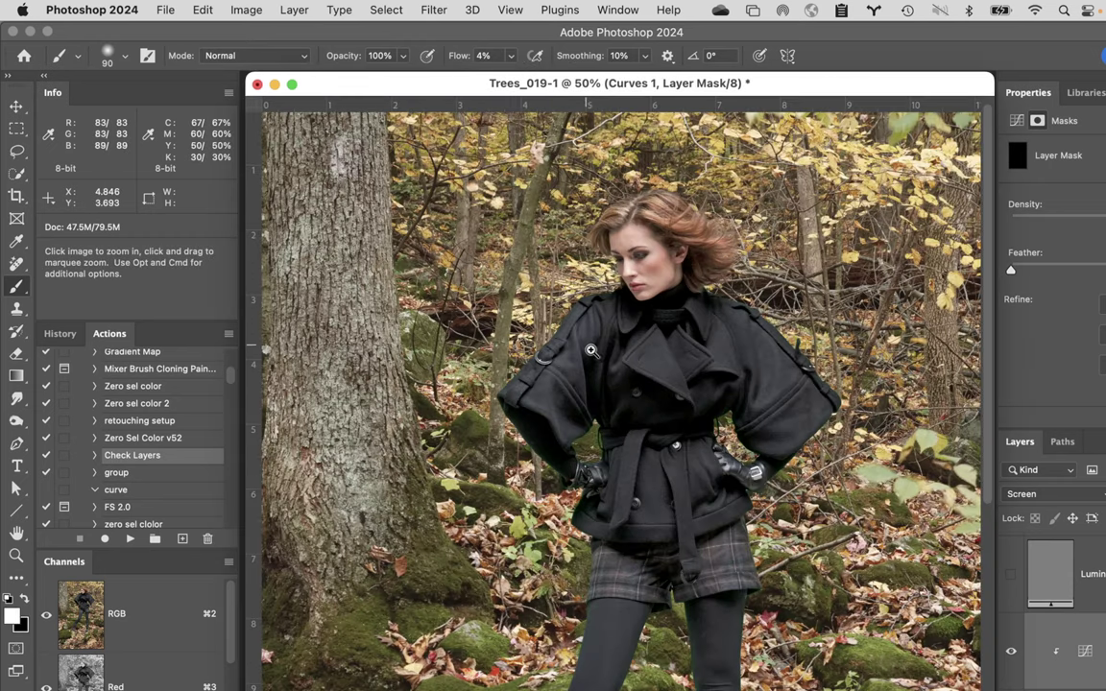
{"action": "left_click", "coordinate": [590, 384], "text": "super"}
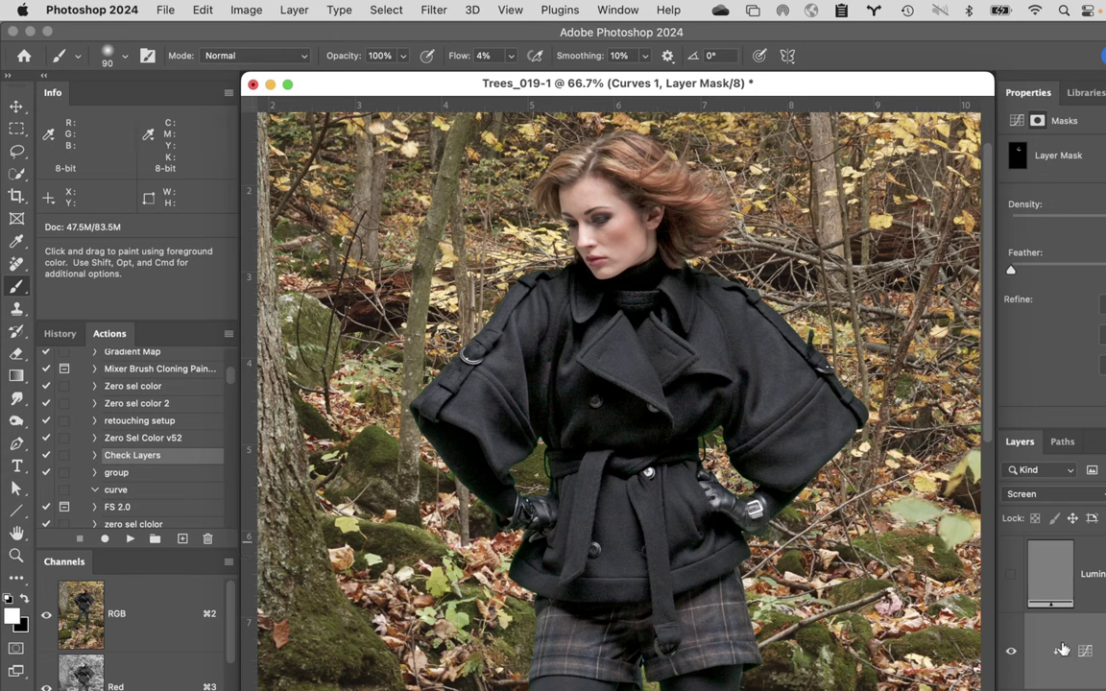
{"action": "left_click", "coordinate": [1009, 652]}
- Try strengthening the lightening with a clipped duplicate of the Curves 1 layer, and delete the duplicate
{"action": "key", "text": "super+j"}
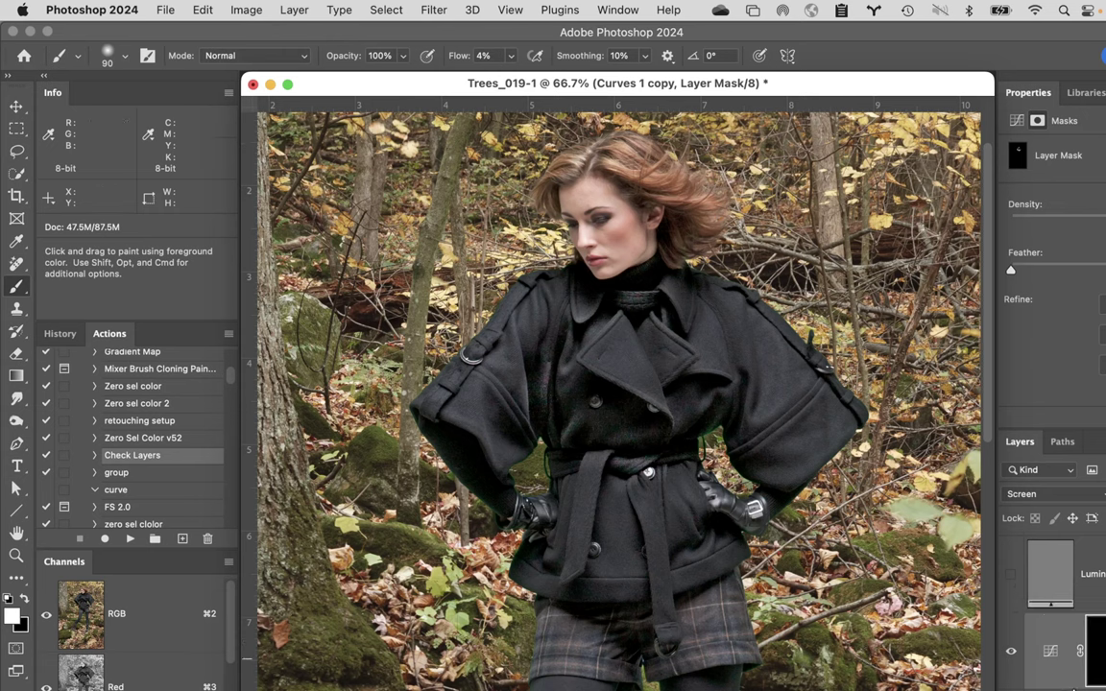
{"action": "left_click", "coordinate": [1051, 651]}
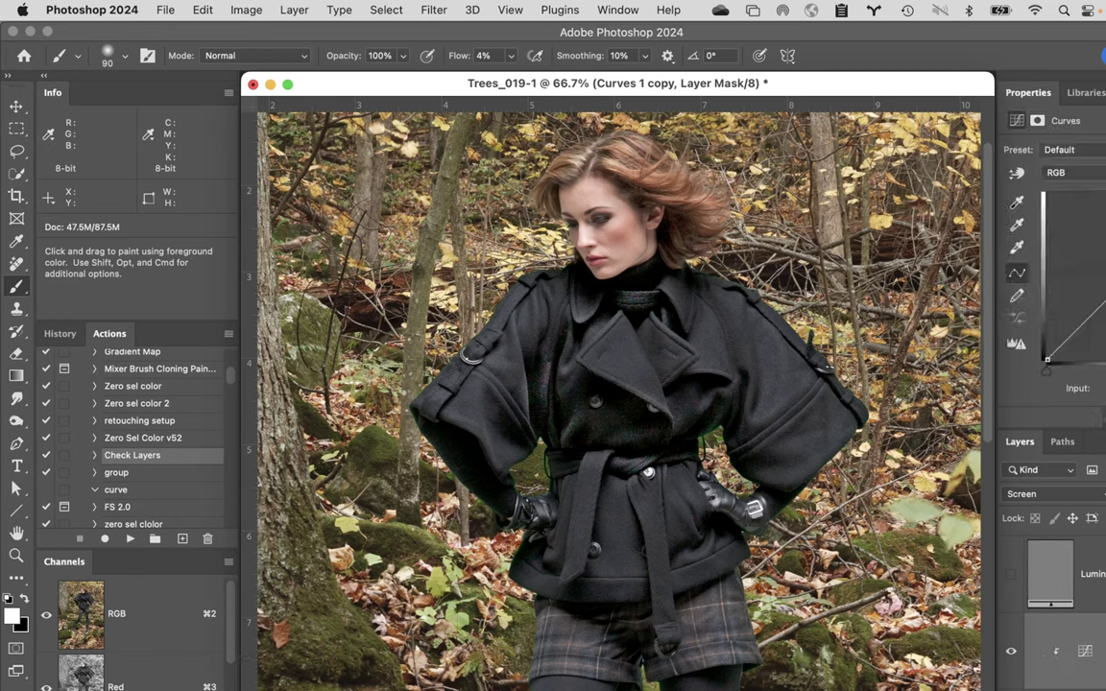
{"action": "left_click", "coordinate": [1011, 653]}
{"action": "left_click", "coordinate": [1010, 653]}
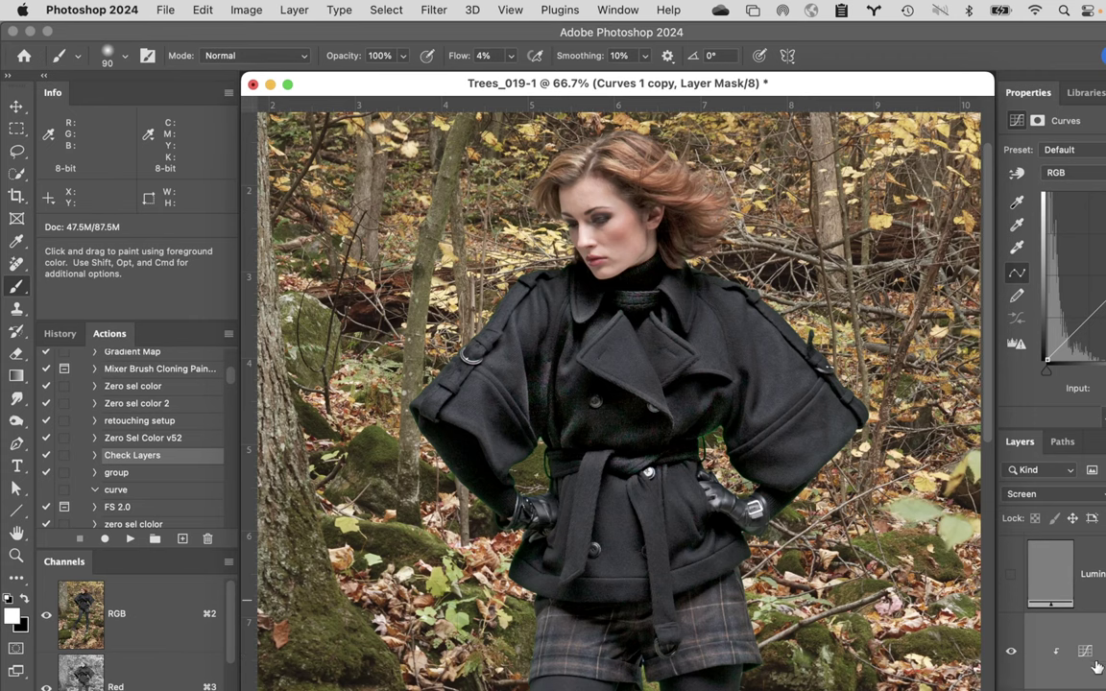
{"action": "key", "text": "BackSpace"}
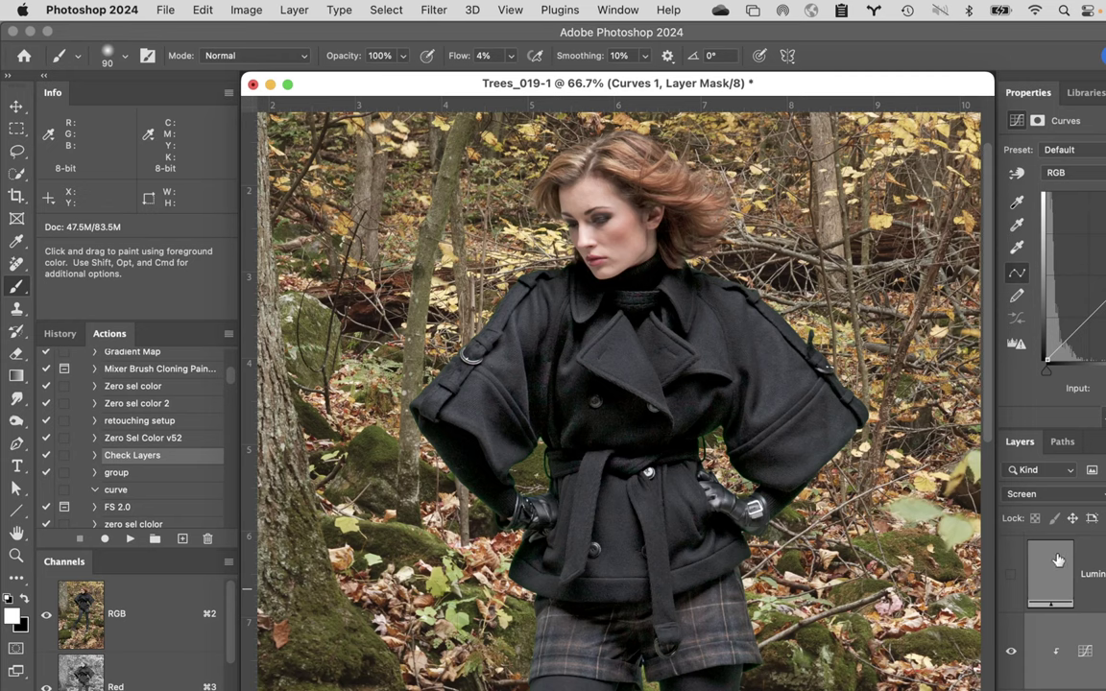
- Set the Curves 1 layer to Normal mode, raise the curve's black point, and compare before and after
{"action": "left_click", "coordinate": [1059, 494]}
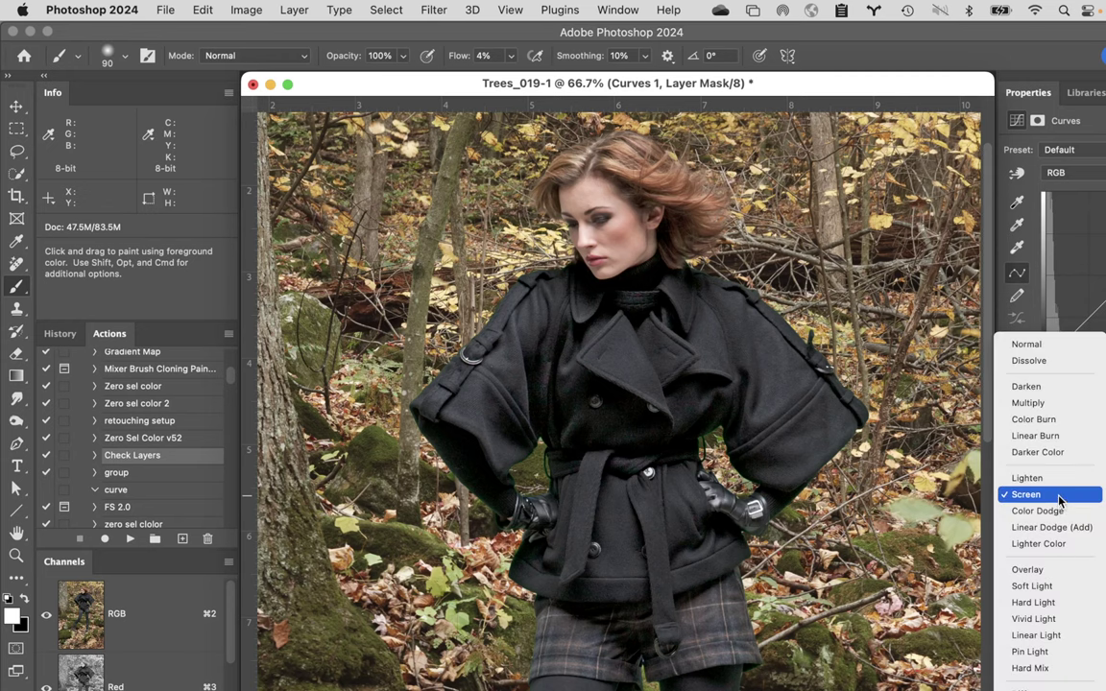
{"action": "left_click", "coordinate": [1025, 344]}
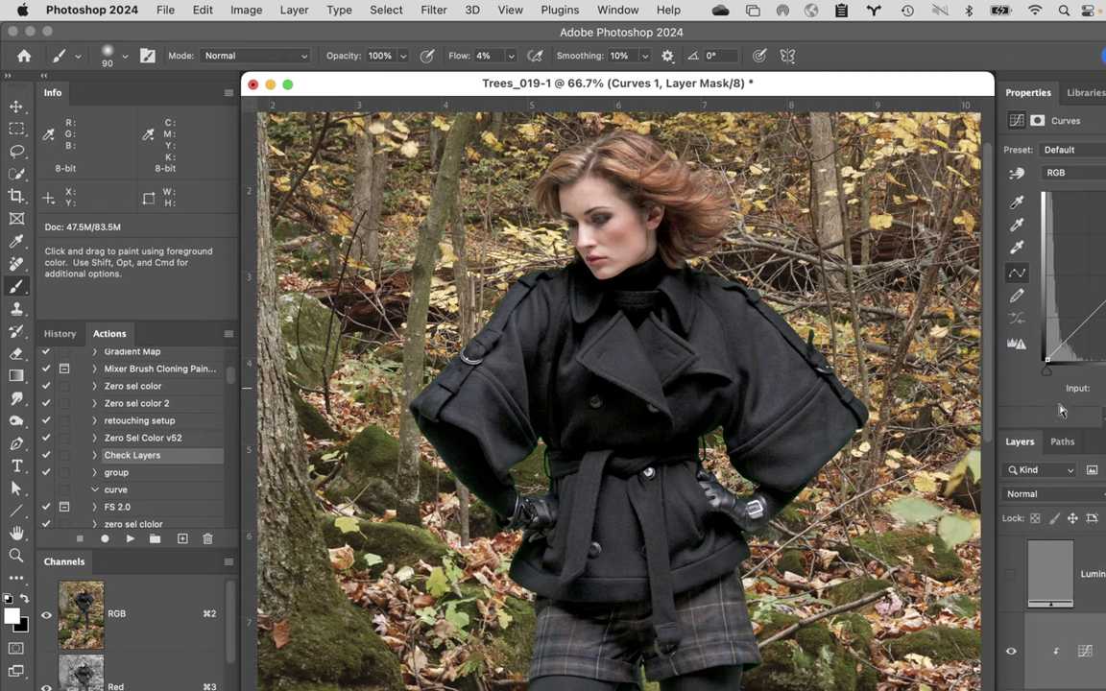
{"action": "left_click", "coordinate": [1044, 356]}
{"action": "left_click_drag", "start_coordinate": [1046, 358], "coordinate": [1029, 322]}
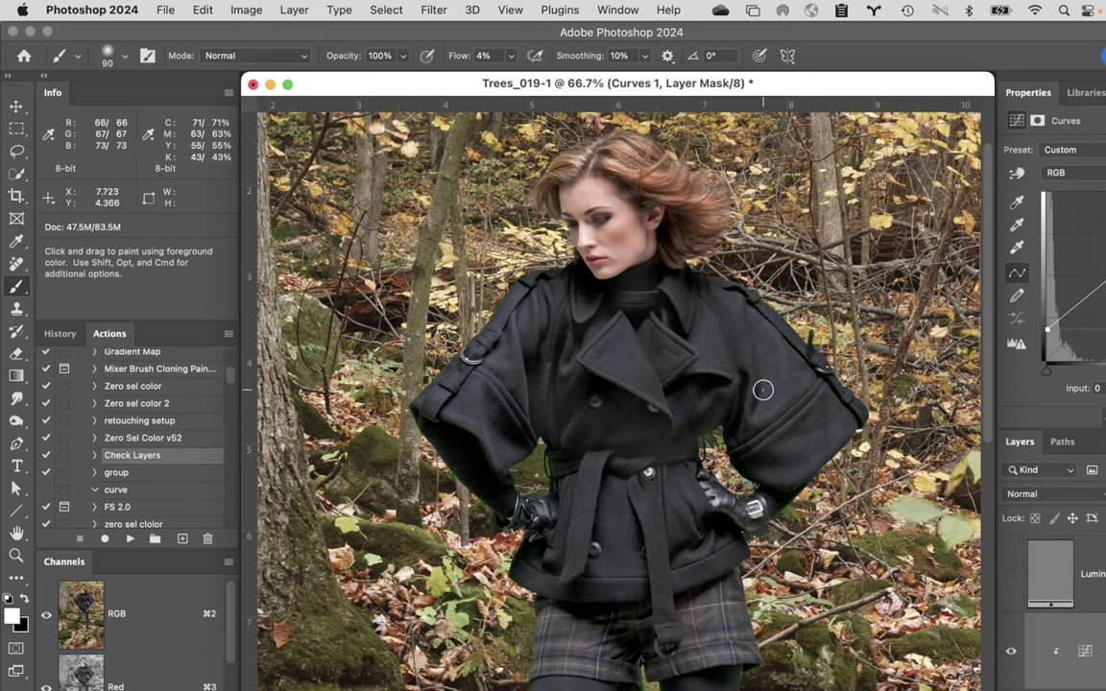
{"action": "left_click", "coordinate": [1011, 653]}
{"action": "left_click", "coordinate": [1011, 652]}
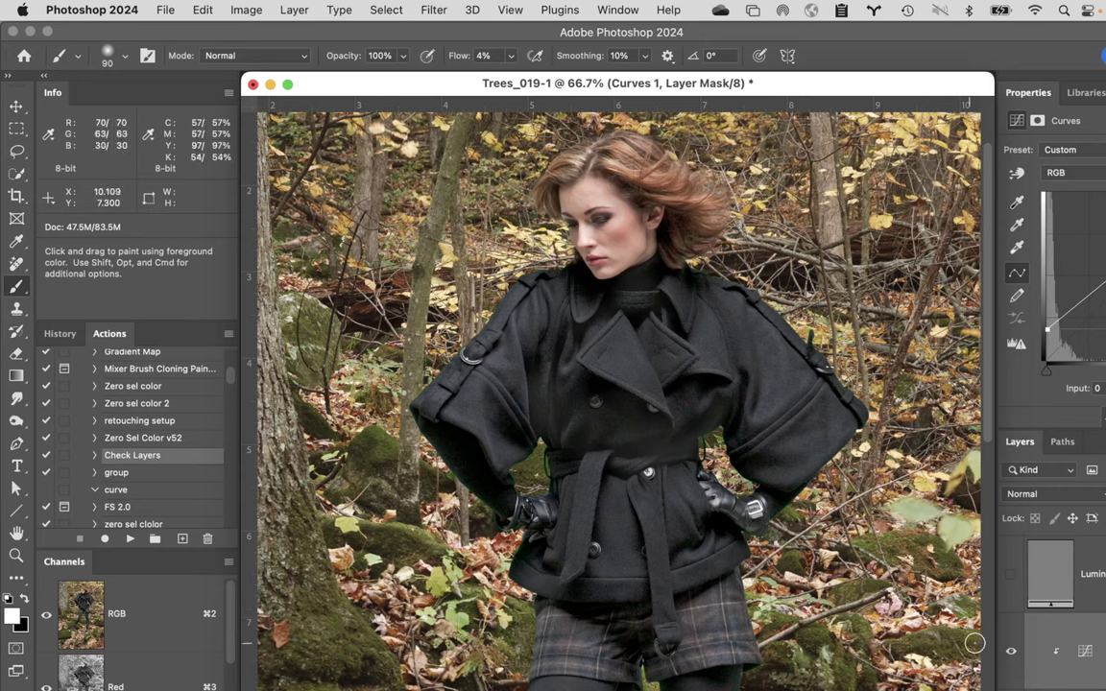
- Check the whole composite in black and white by briefly showing the luminosity check layer
{"action": "double_click", "coordinate": [17, 534]}
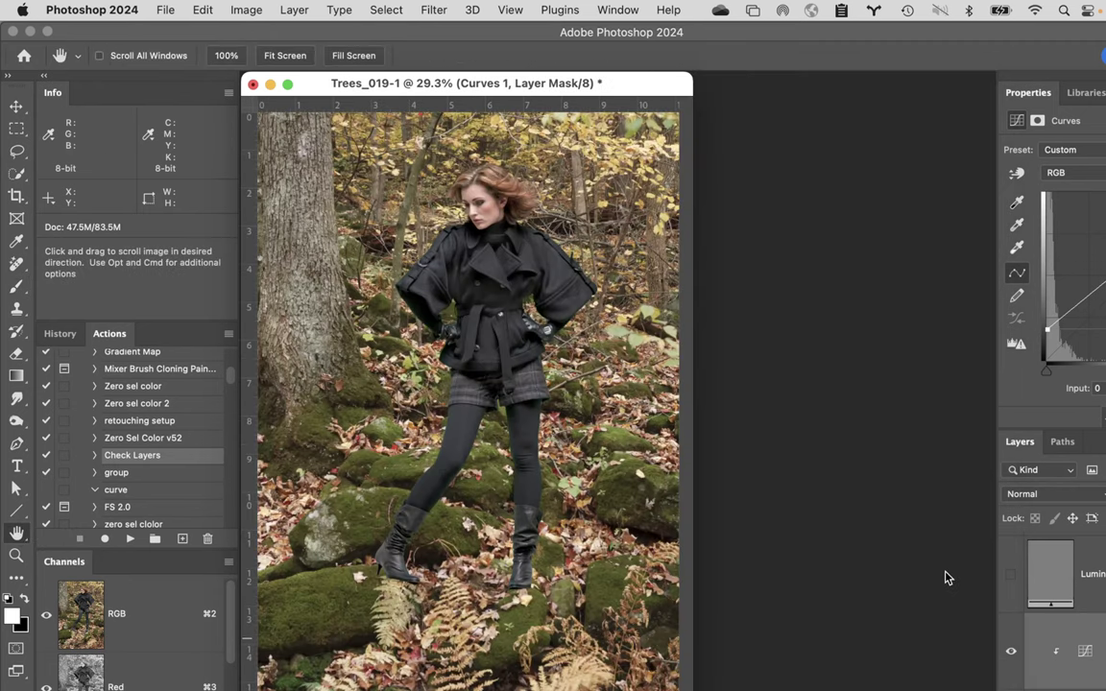
{"action": "left_click", "coordinate": [1010, 574]}
{"action": "left_click", "coordinate": [1009, 574]}
- Show the gray color check layer and the adjustment layer above it in the color check group
{"action": "scroll", "coordinate": [1056, 595], "scroll_direction": "up", "scroll_amount": 3}
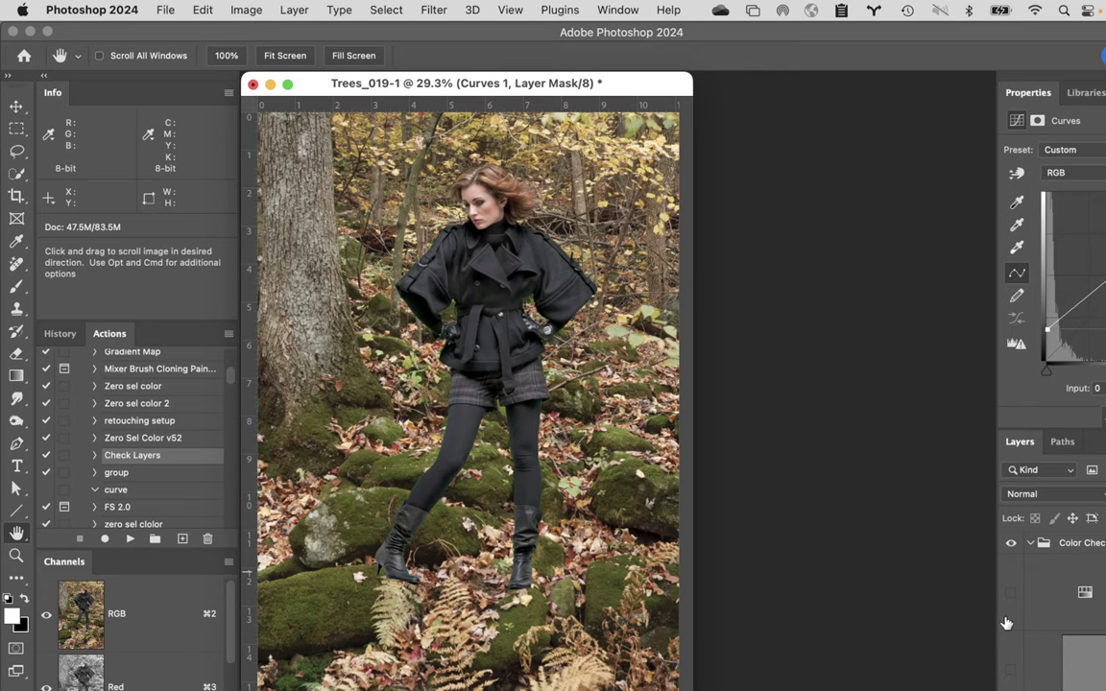
{"action": "left_click", "coordinate": [1011, 672]}
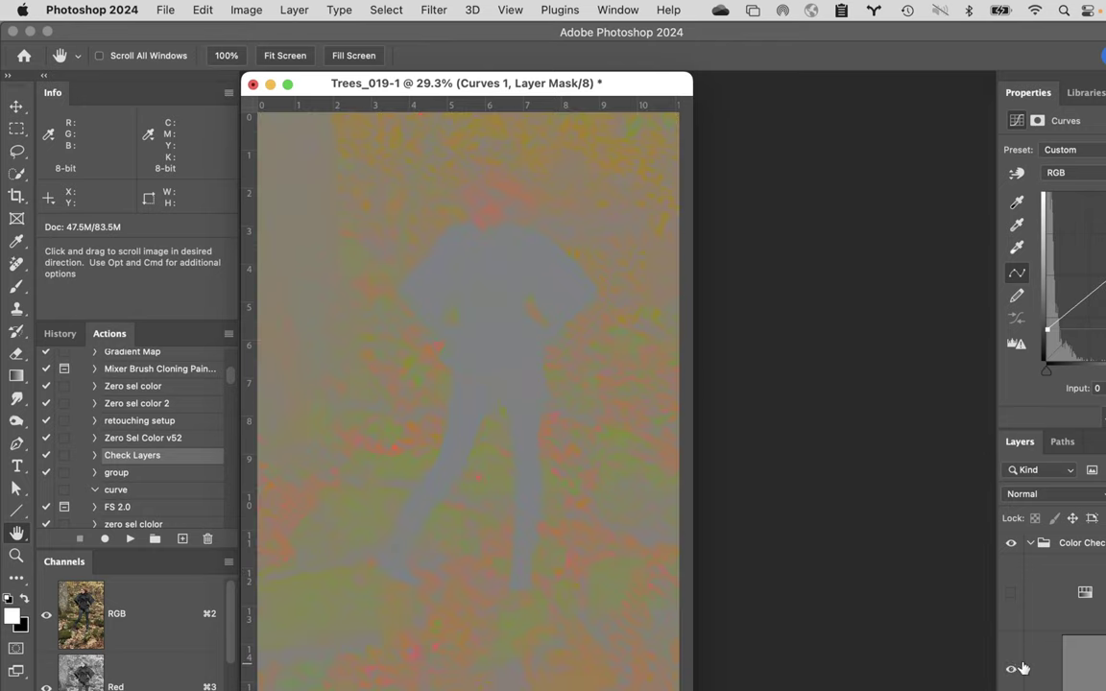
{"action": "left_click", "coordinate": [1011, 594]}
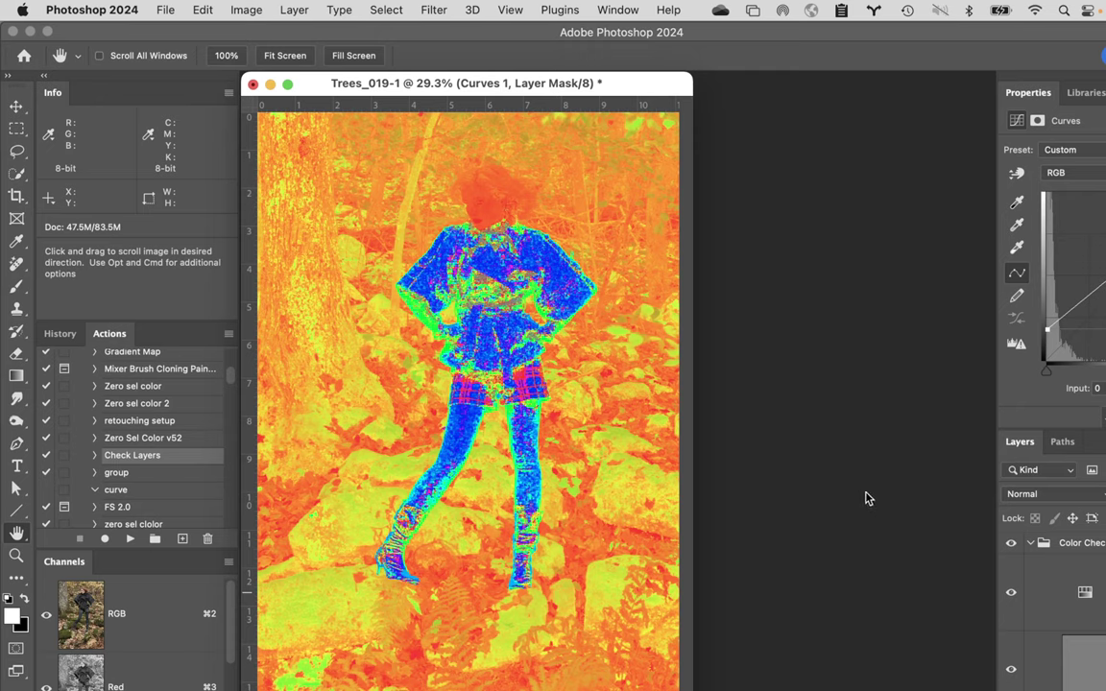
- Add a Color Balance adjustment layer above Curves 1 and clip it to the model
{"action": "scroll", "coordinate": [1055, 614], "scroll_direction": "down", "scroll_amount": 3}
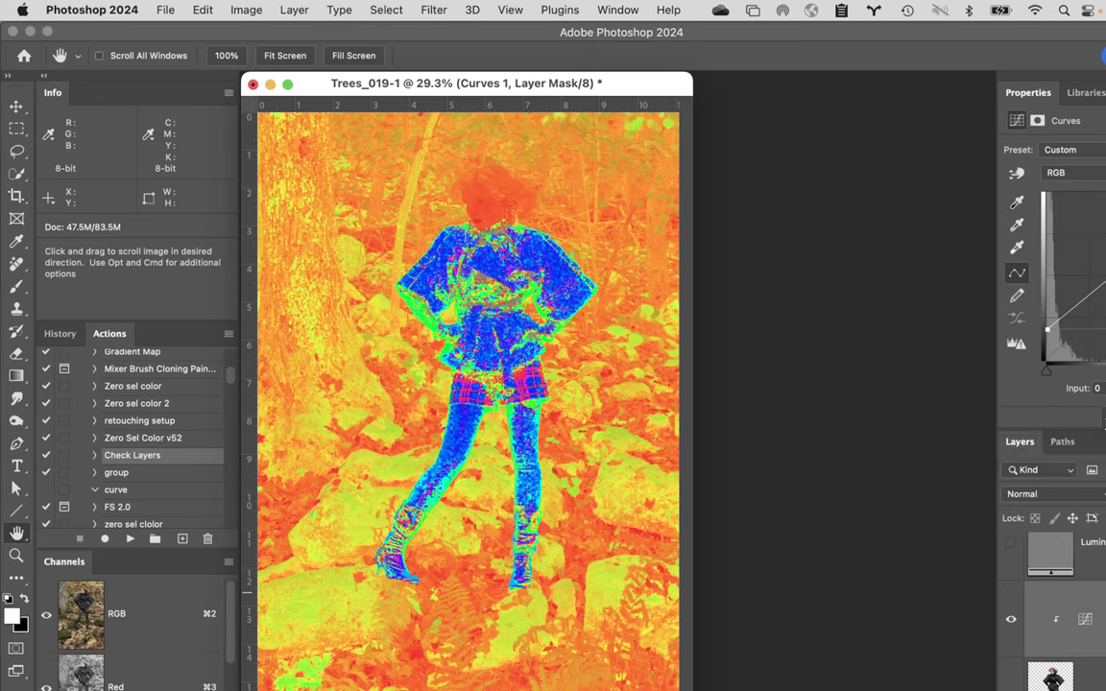
{"action": "left_click", "coordinate": [1085, 614]}
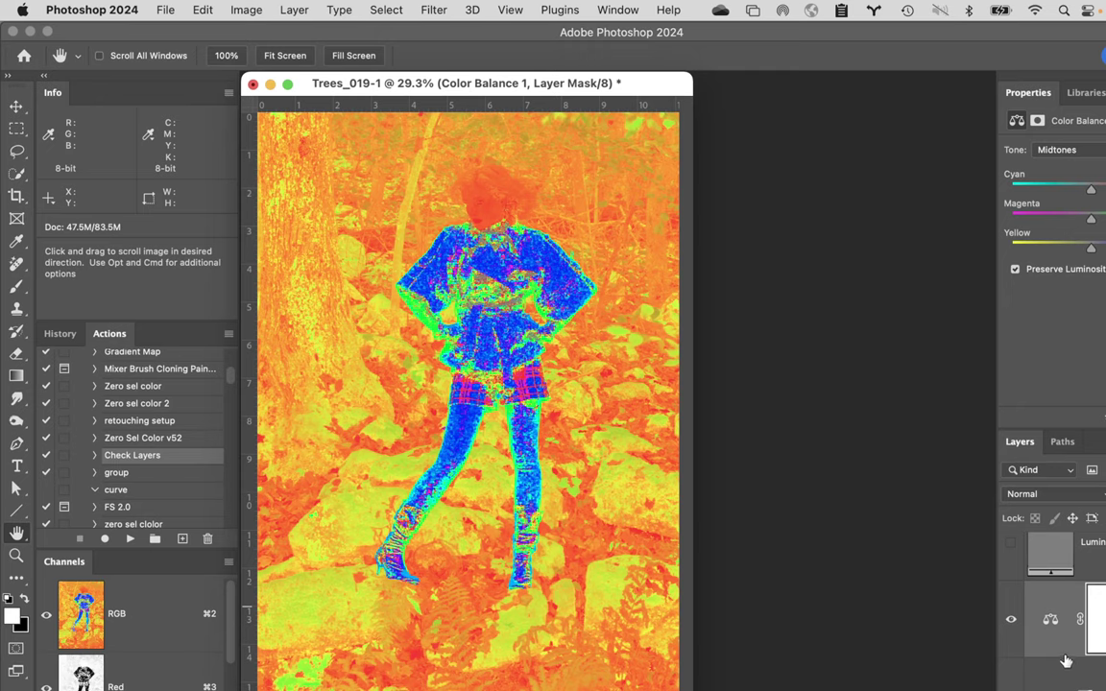
{"action": "mouse_move", "coordinate": [1065, 664]}
{"action": "left_mouse_down"}
{"action": "mouse_move", "coordinate": [1065, 653]}
{"action": "mouse_move", "coordinate": [1065, 674]}
{"action": "left_mouse_up"}
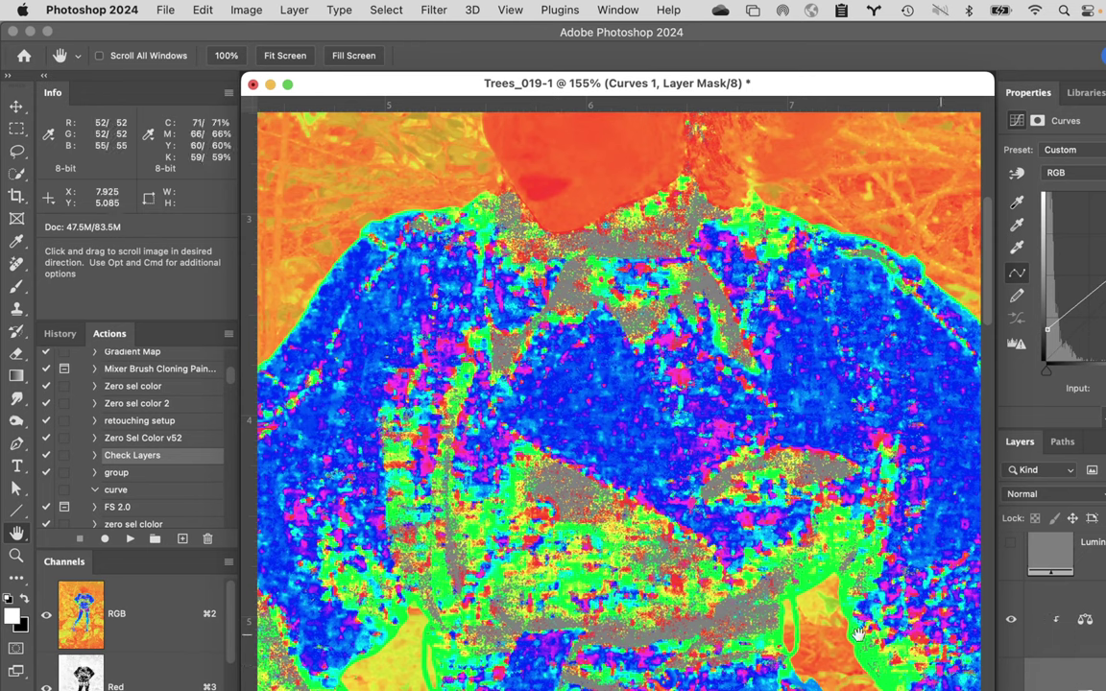
- Fit the whole image in view and set the Color Balance 1 layer's blend mode to Color
{"action": "double_click", "coordinate": [16, 534]}
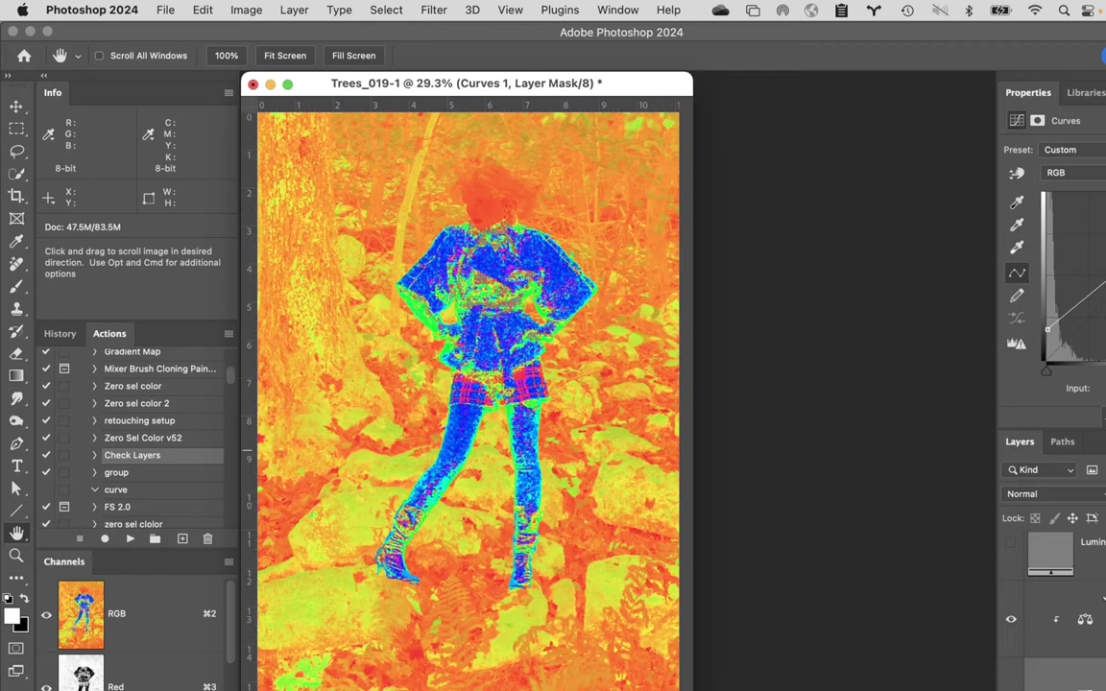
{"action": "left_click", "coordinate": [1099, 624]}
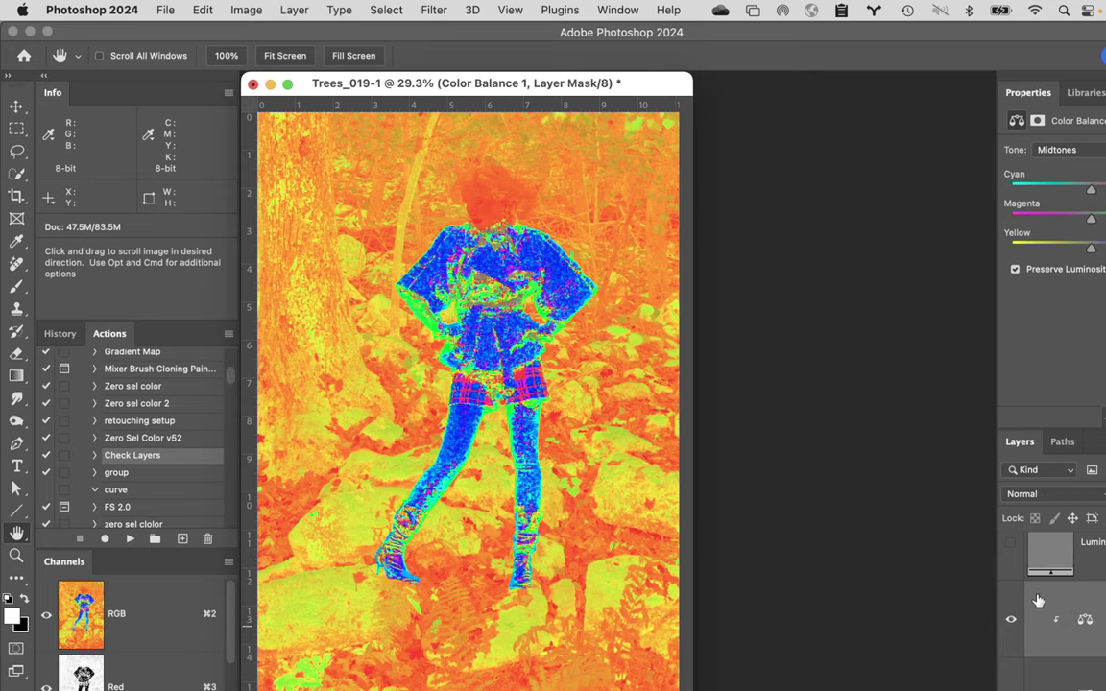
{"action": "left_click", "coordinate": [1056, 494]}
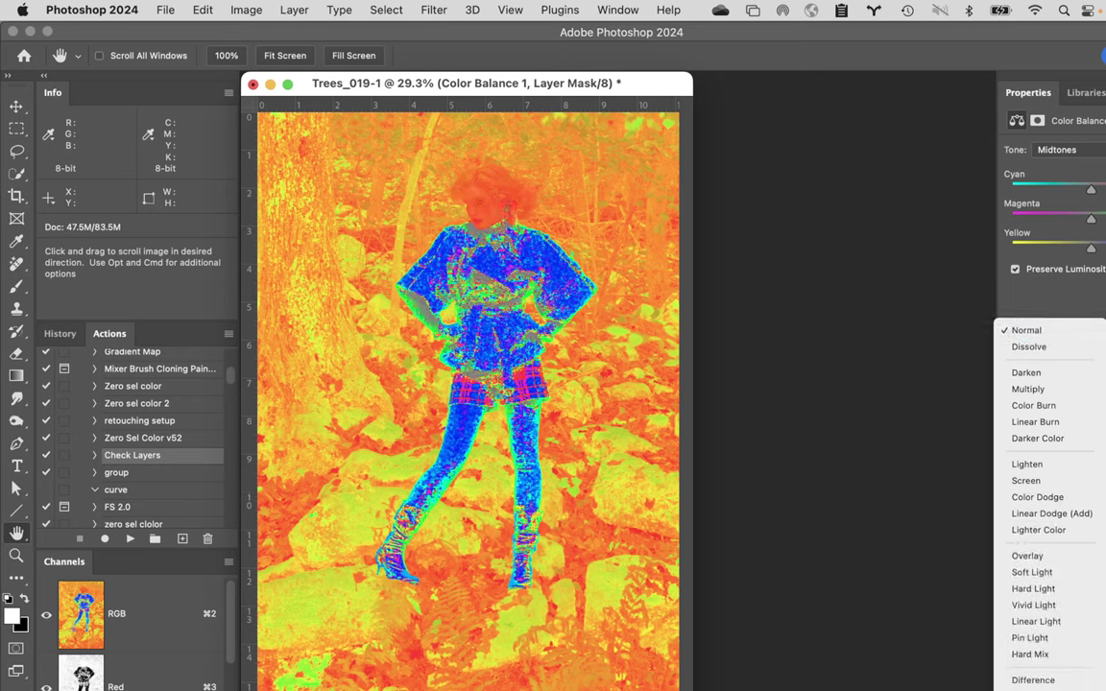
{"action": "left_click", "coordinate": [1032, 688]}
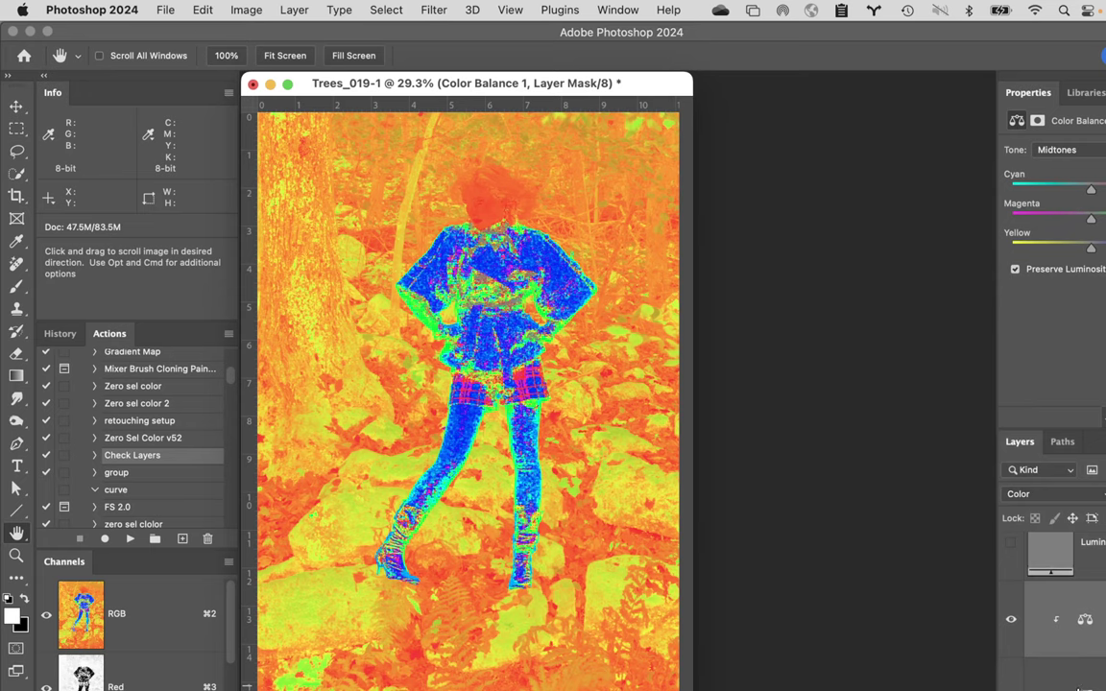
- Set the Curves 1 layer's blend mode to Luminosity
{"action": "left_click", "coordinate": [1056, 677]}
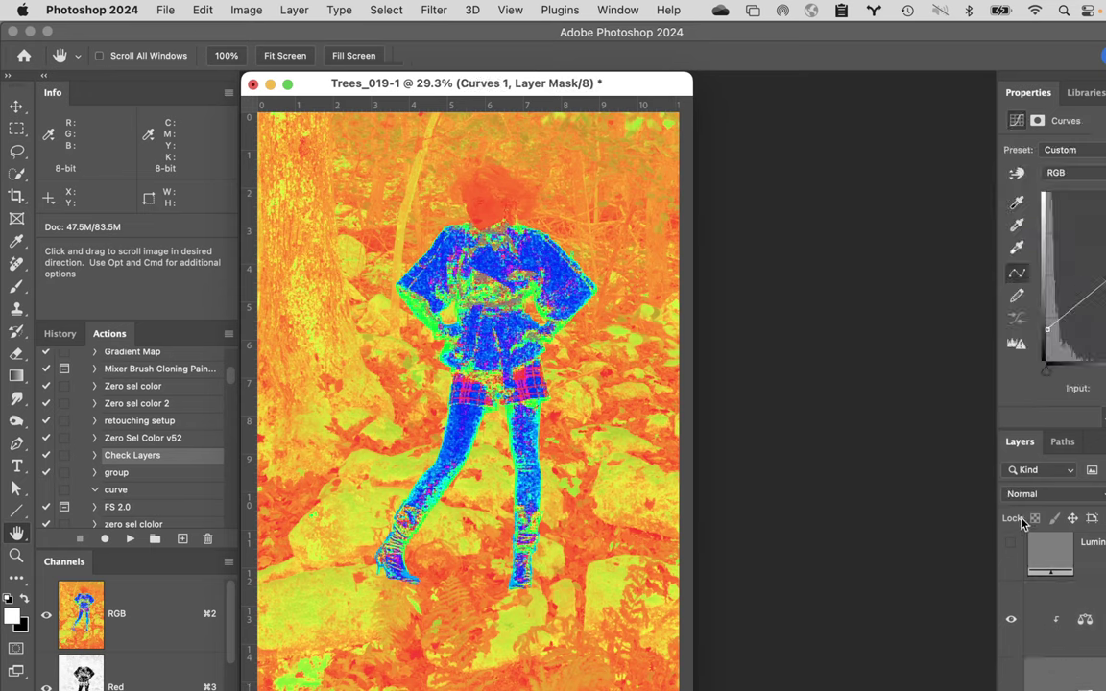
{"action": "left_click", "coordinate": [1065, 494]}
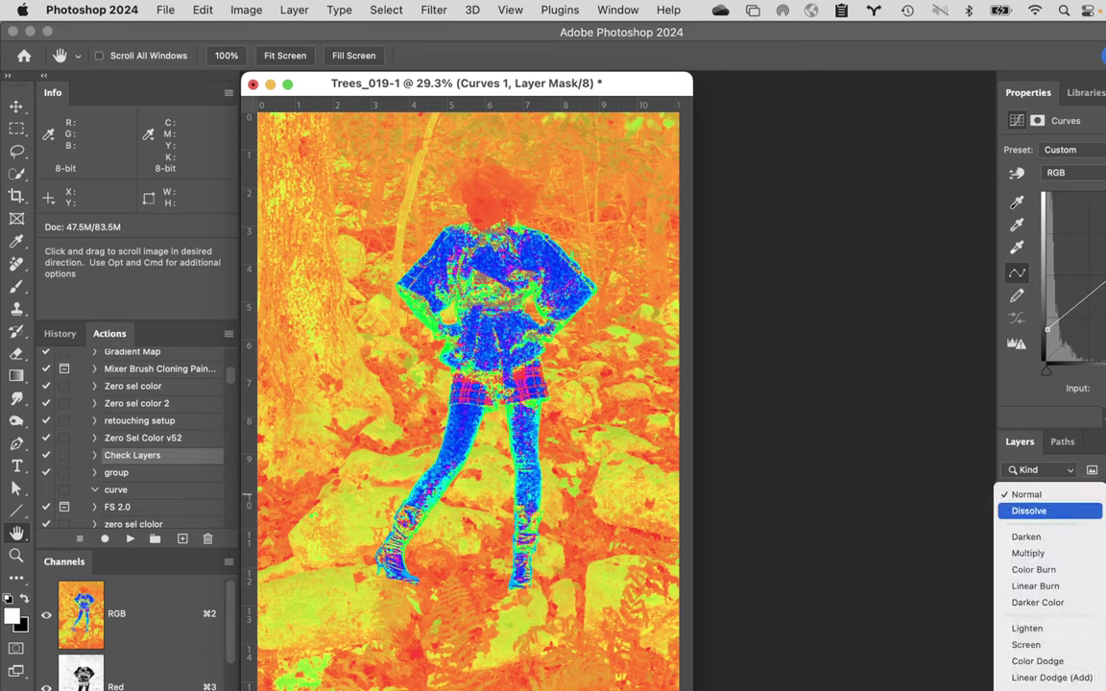
{"action": "scroll", "coordinate": [1051, 576], "scroll_direction": "down", "scroll_amount": 5}
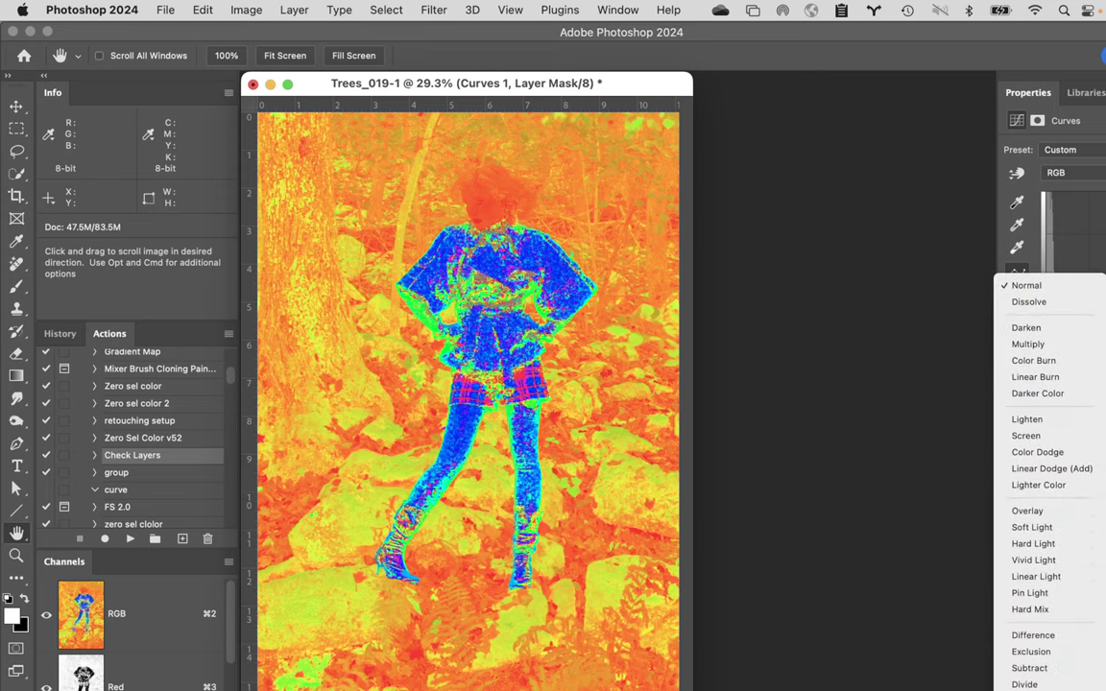
{"action": "left_click", "coordinate": [1056, 684]}
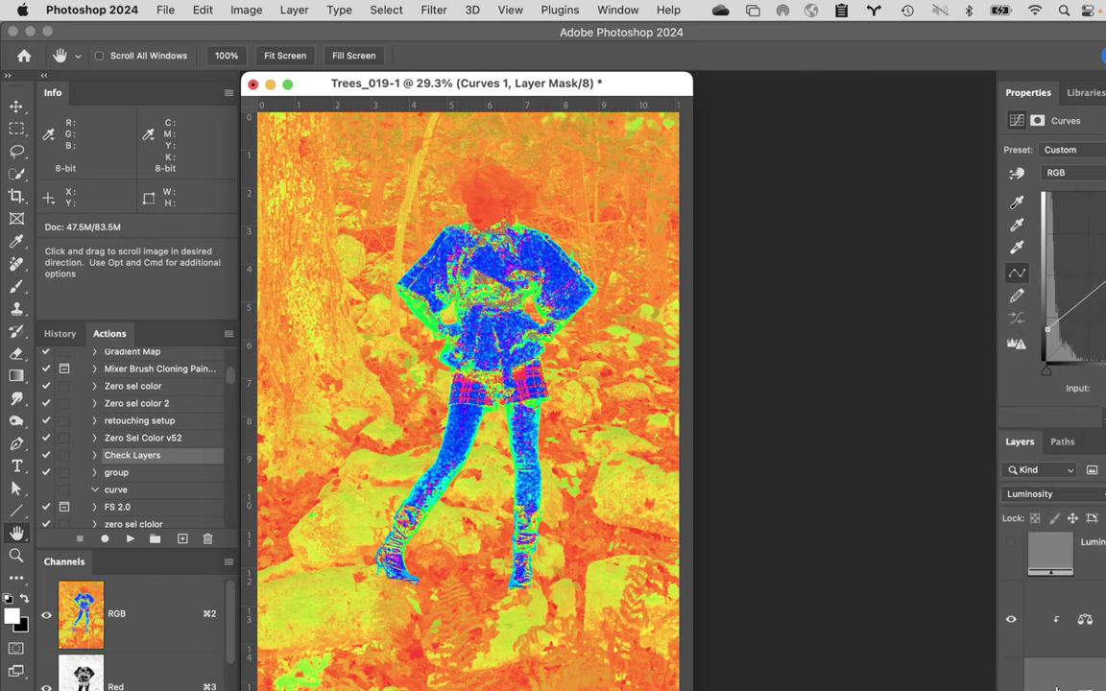
- Shift the Color Balance 1 midtones toward yellow and slightly toward magenta to match the forest, and compare before and after
{"action": "left_click", "coordinate": [1084, 619]}
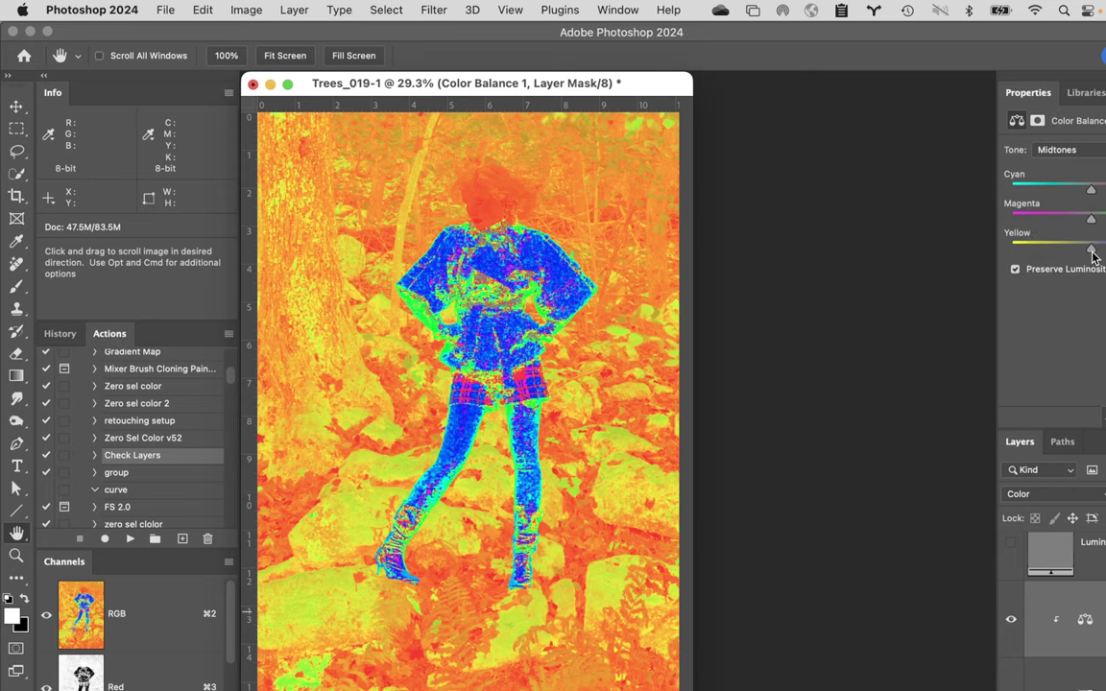
{"action": "left_click_drag", "start_coordinate": [1091, 252], "coordinate": [1086, 253]}
{"action": "left_click_drag", "start_coordinate": [1084, 255], "coordinate": [1077, 257]}
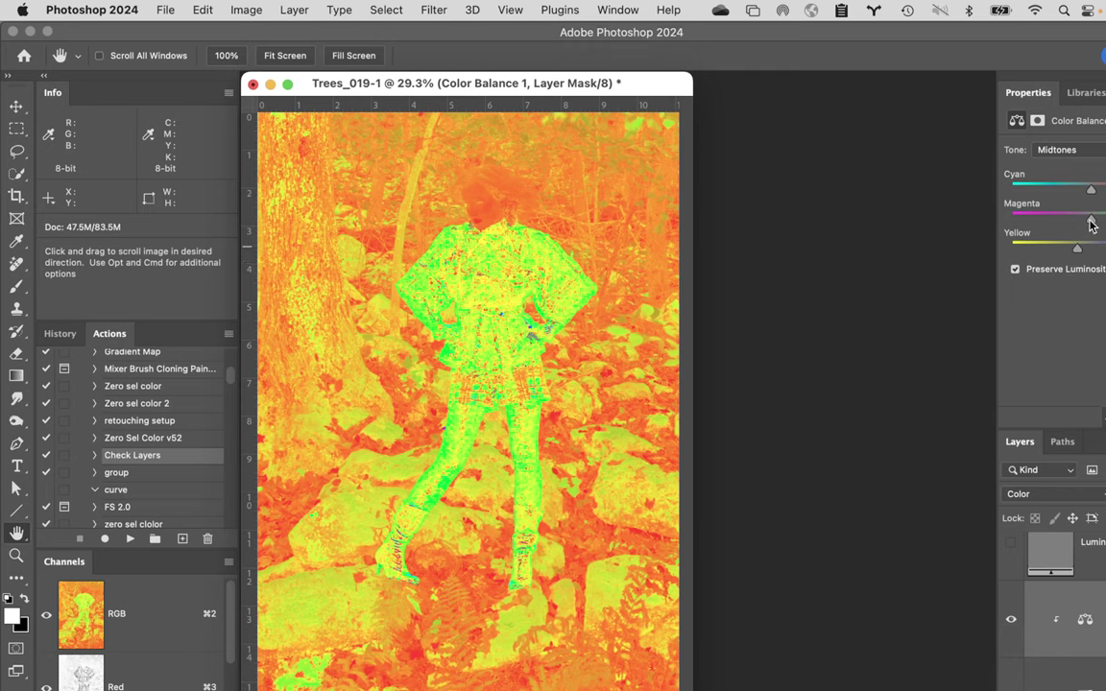
{"action": "mouse_move", "coordinate": [1093, 223]}
{"action": "left_mouse_down"}
{"action": "mouse_move", "coordinate": [1081, 224]}
{"action": "mouse_move", "coordinate": [1088, 235]}
{"action": "left_mouse_up"}
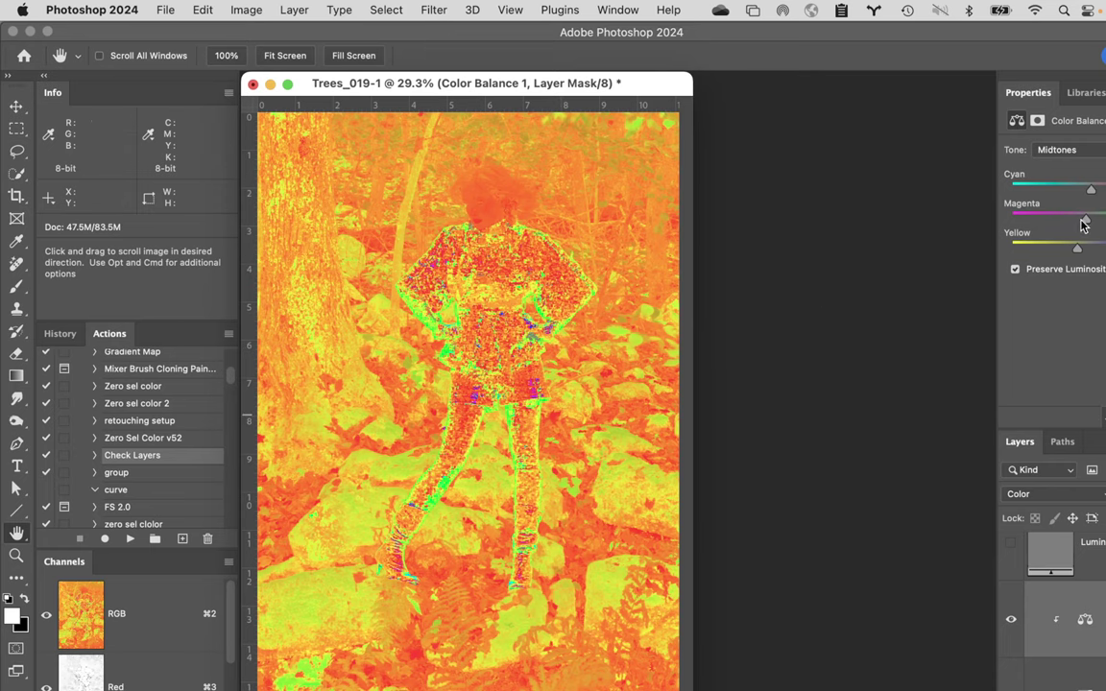
{"action": "left_click_drag", "start_coordinate": [1082, 221], "coordinate": [1089, 224]}
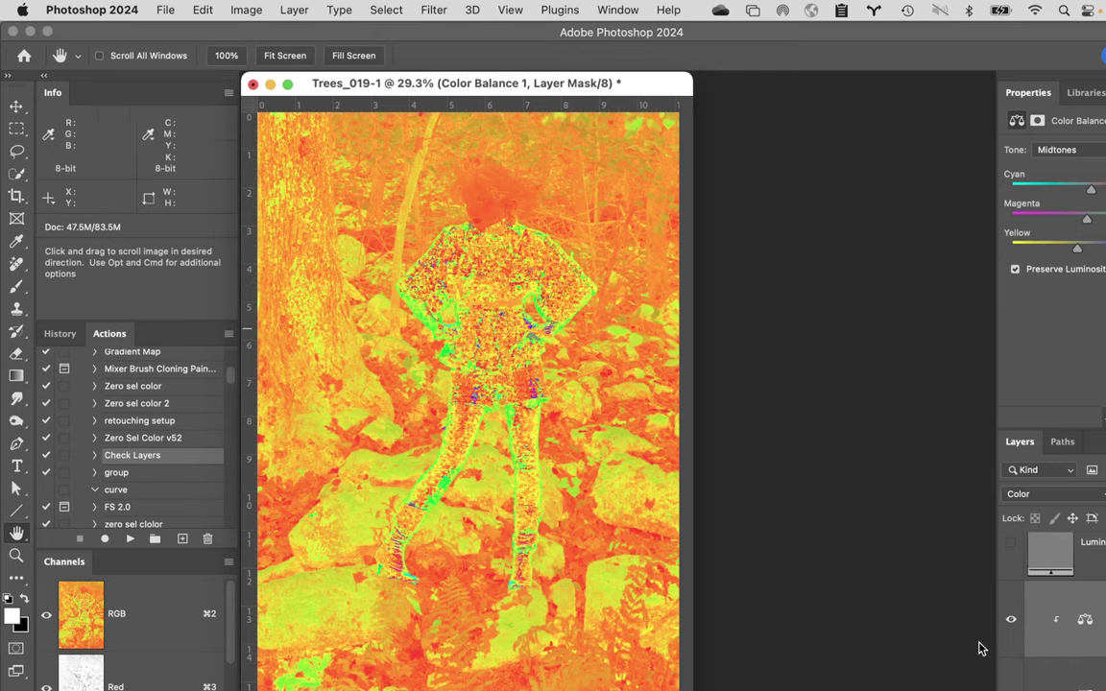
{"action": "left_click", "coordinate": [1010, 623]}
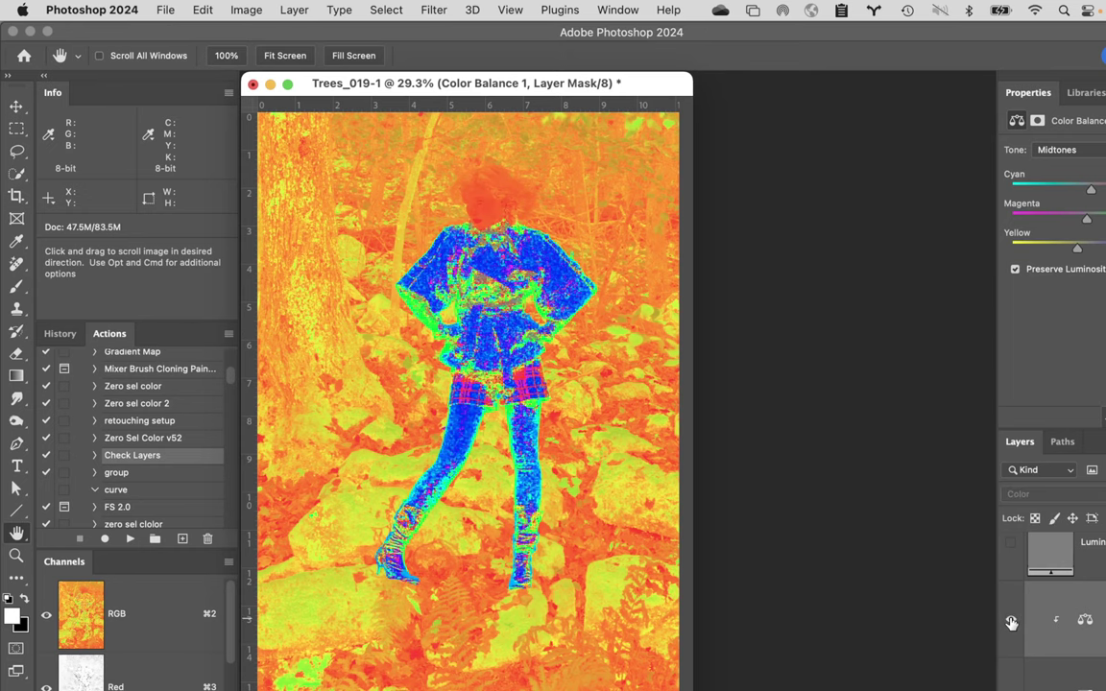
{"action": "left_click", "coordinate": [1010, 623]}
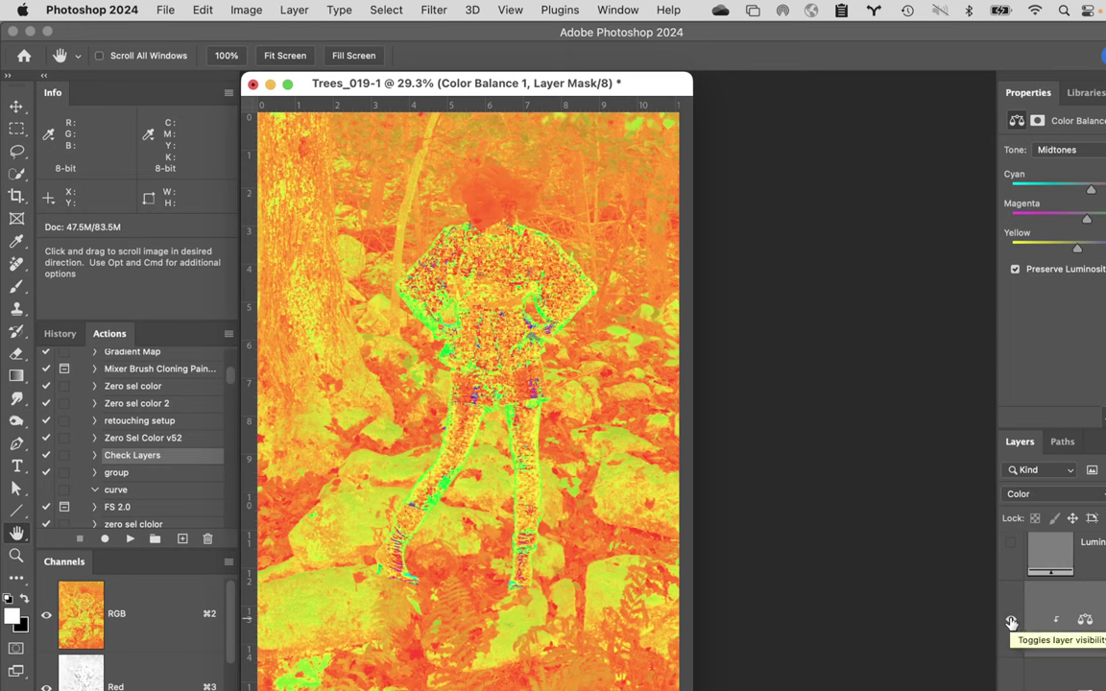
- Hide both layers of the color check group and show the saturation check layer
{"action": "scroll", "coordinate": [1017, 605], "scroll_direction": "down", "scroll_amount": 2}
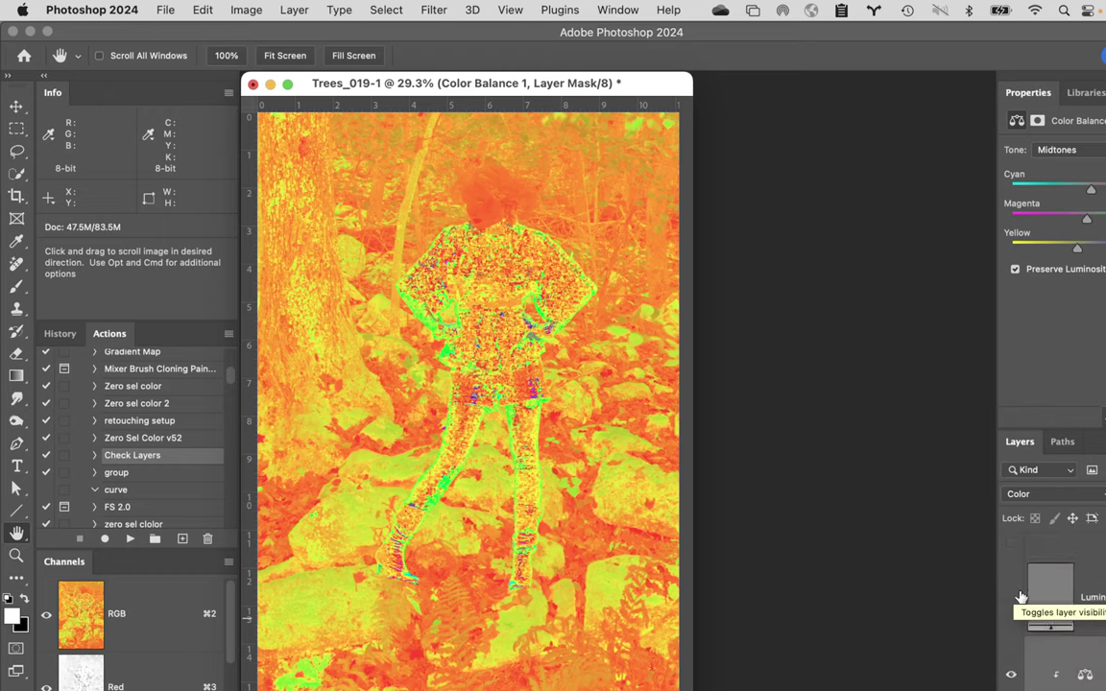
{"action": "scroll", "coordinate": [1020, 595], "scroll_direction": "down", "scroll_amount": 1}
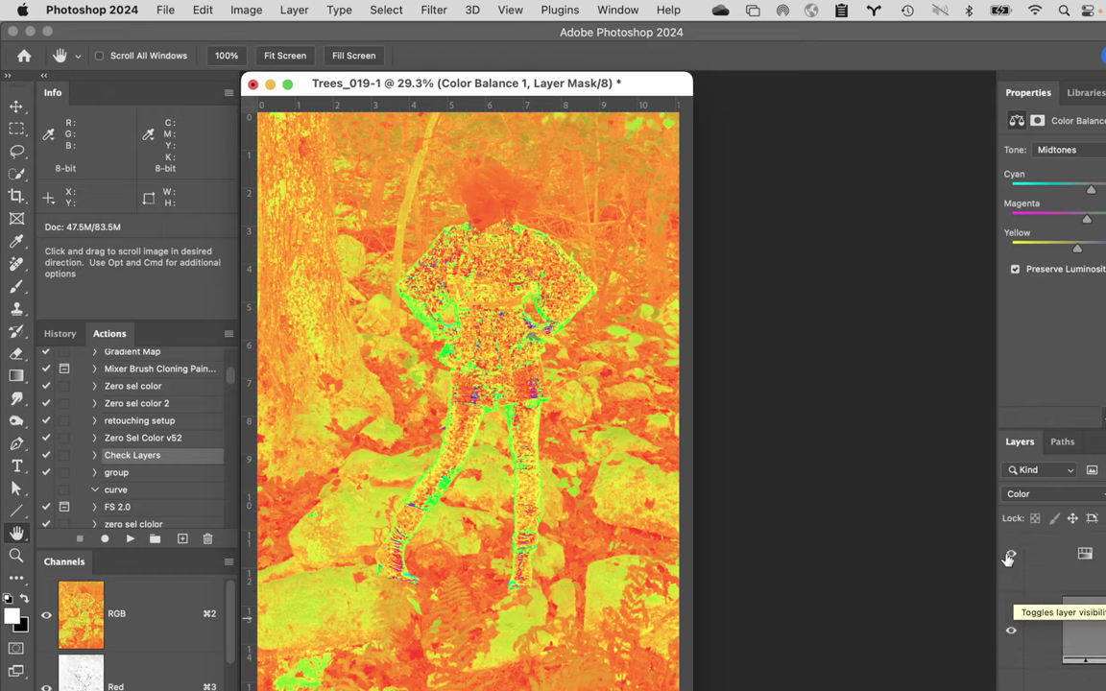
{"action": "left_click", "coordinate": [1007, 560]}
{"action": "left_click", "coordinate": [1011, 631]}
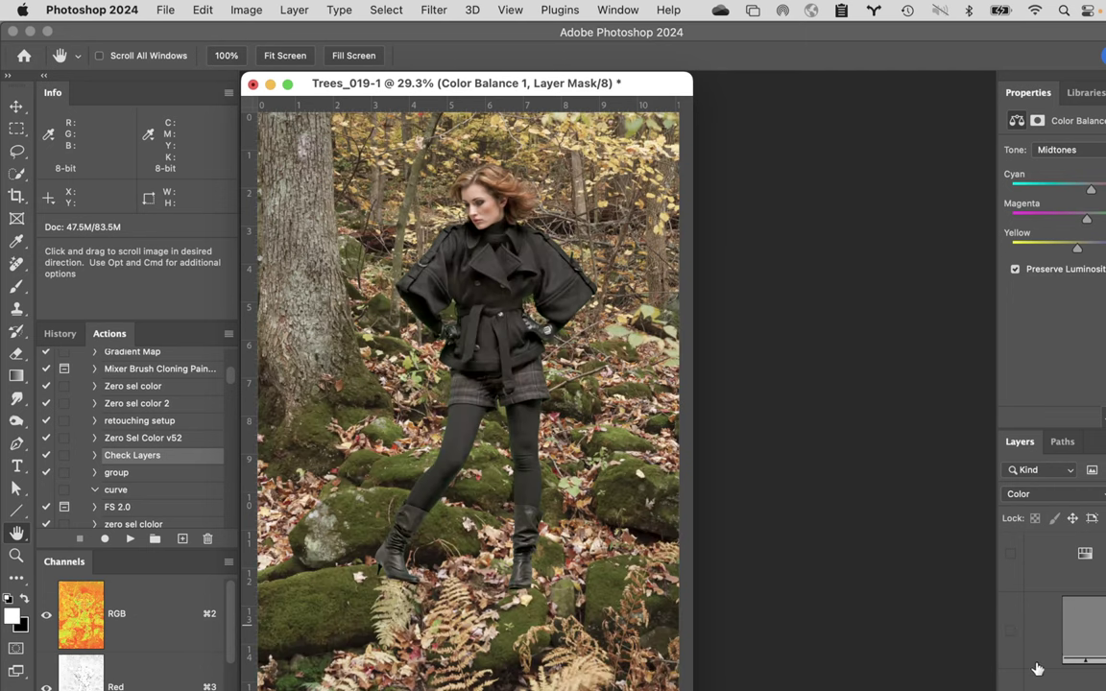
{"action": "scroll", "coordinate": [1035, 666], "scroll_direction": "down", "scroll_amount": 1}
{"action": "scroll", "coordinate": [1037, 669], "scroll_direction": "down", "scroll_amount": 3}
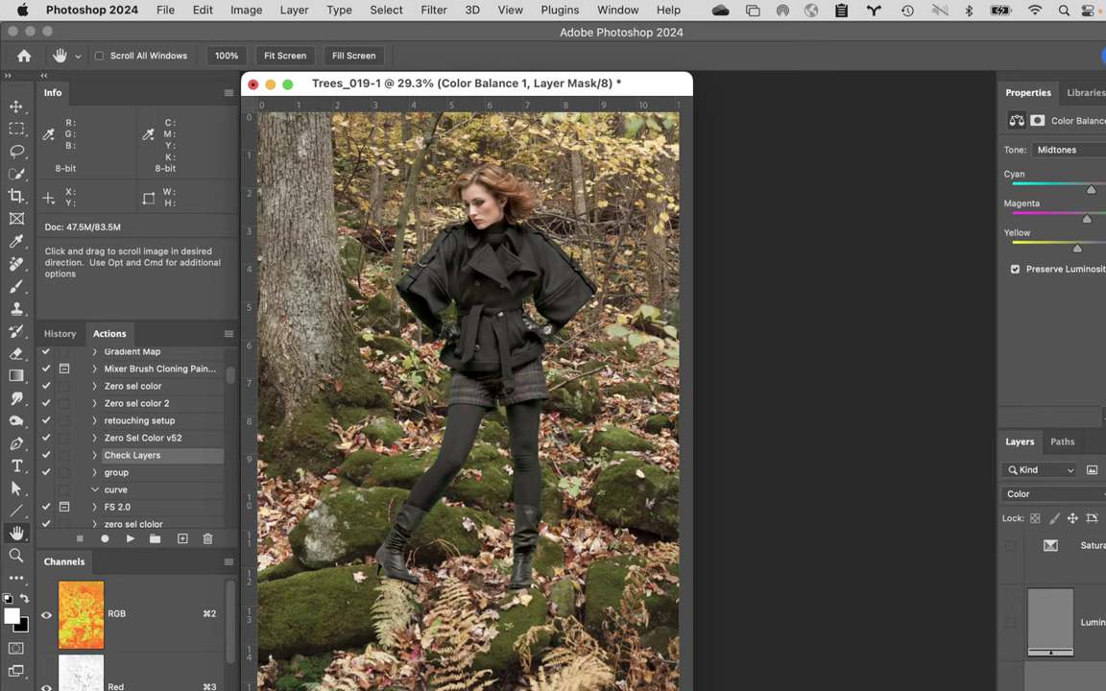
{"action": "left_click", "coordinate": [1011, 547]}
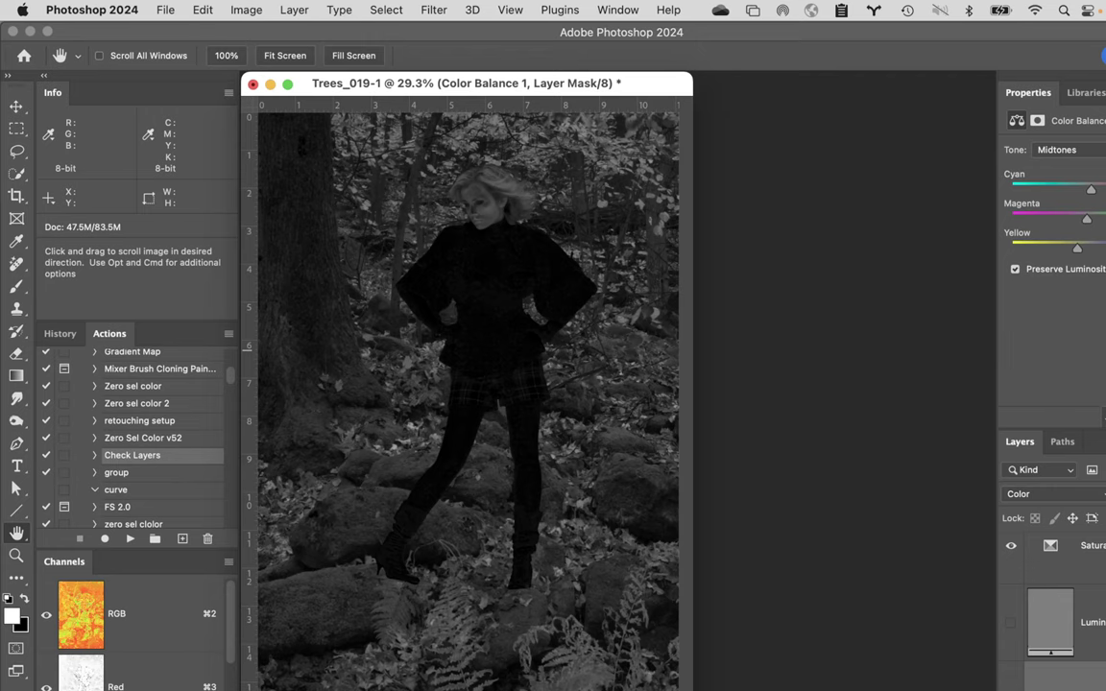
- Add a Hue/Saturation adjustment layer above Color Balance 1 and clip it to the model
{"action": "key", "text": "alt+bracketleft"}
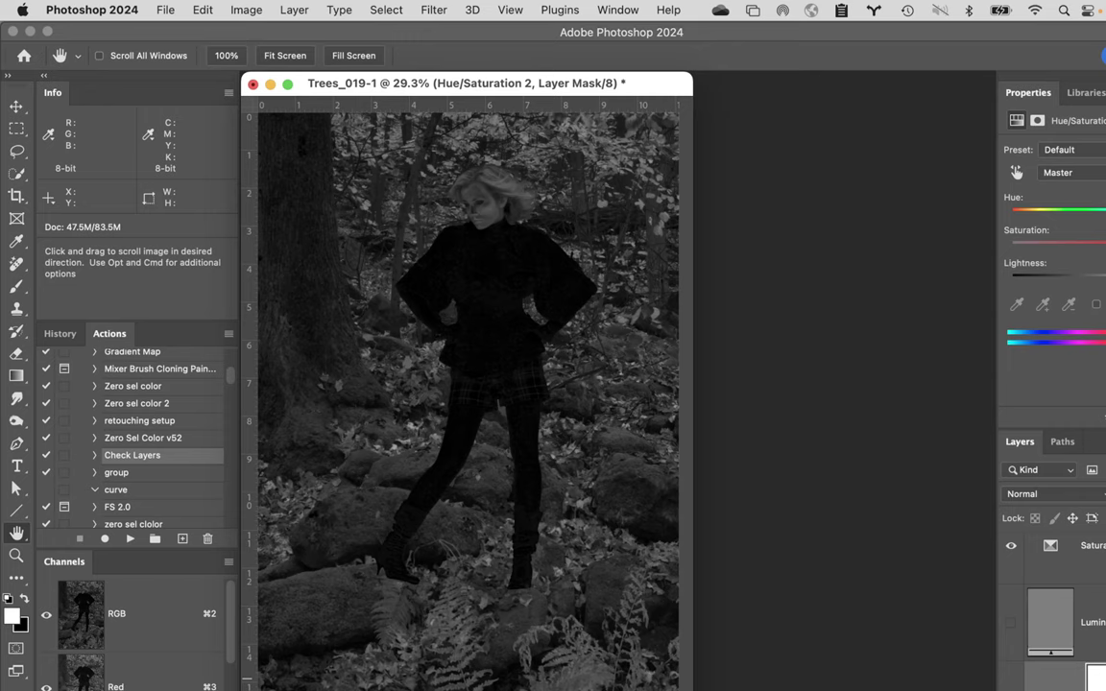
{"action": "scroll", "coordinate": [1056, 576], "scroll_direction": "up", "scroll_amount": 2}
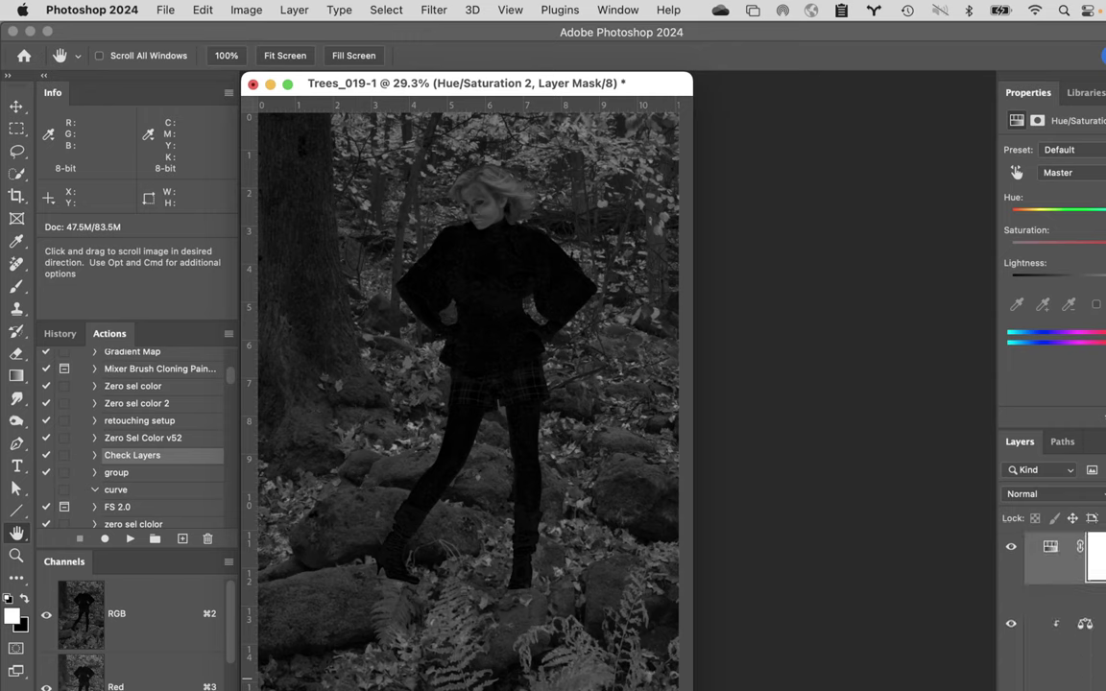
{"action": "left_click", "coordinate": [1076, 582], "text": "alt"}
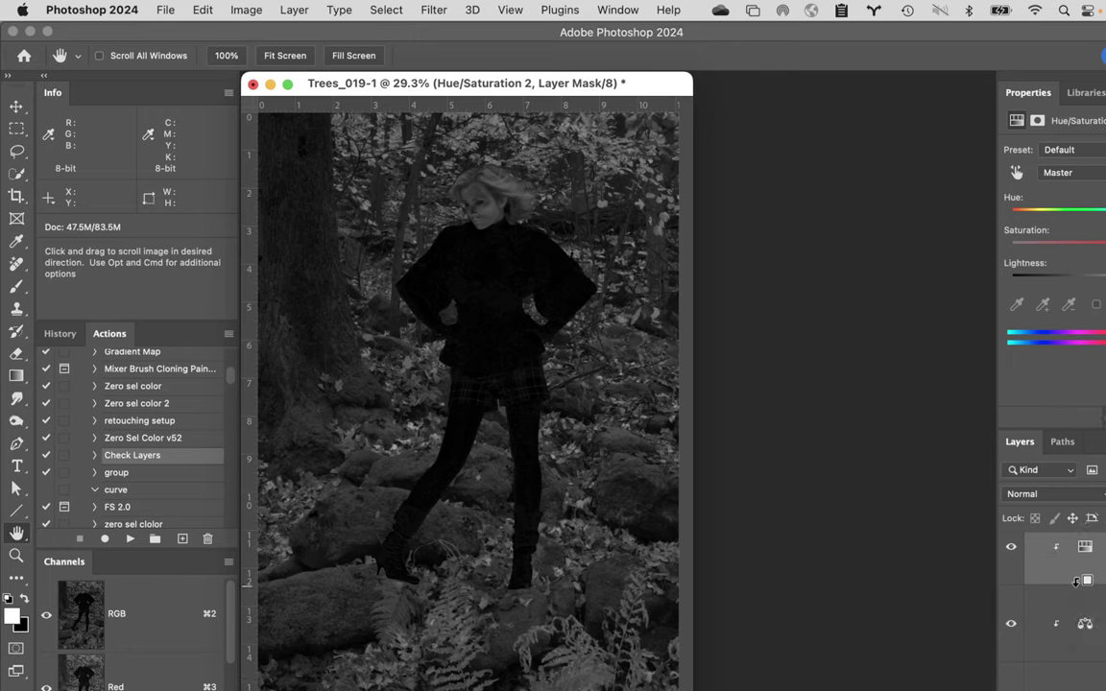
- Set the Hue/Saturation 2 layer's blend mode to Saturation
{"action": "scroll", "coordinate": [1076, 591], "scroll_direction": "up", "scroll_amount": 2}
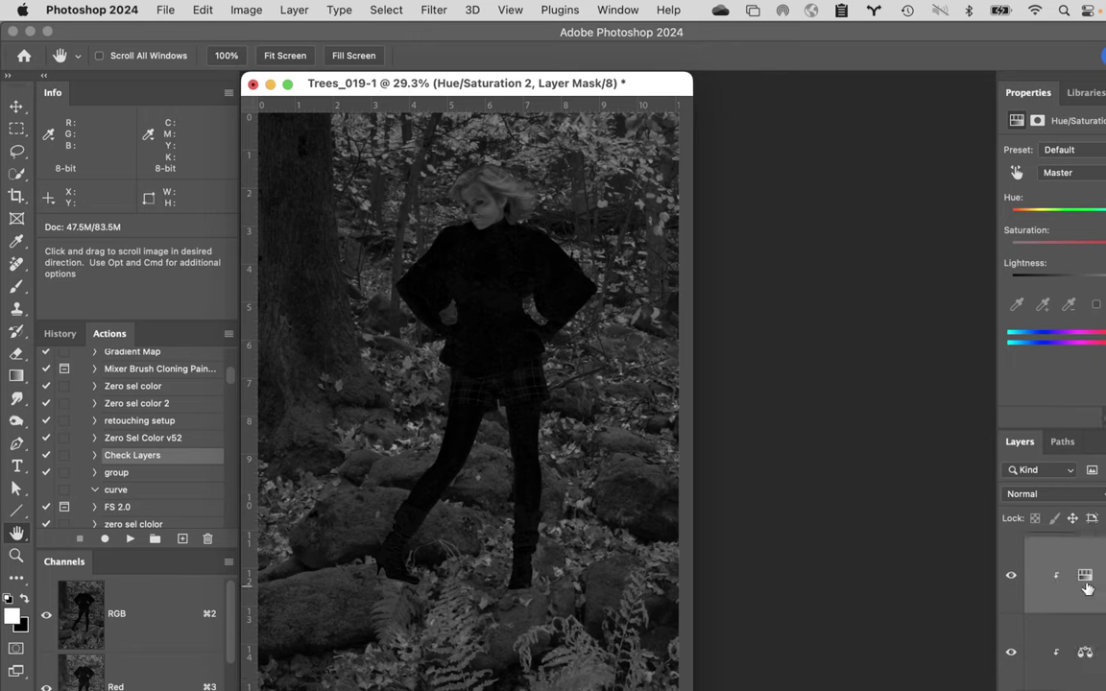
{"action": "left_click", "coordinate": [1056, 495]}
{"action": "scroll", "coordinate": [1046, 495], "scroll_direction": "down", "scroll_amount": 3}
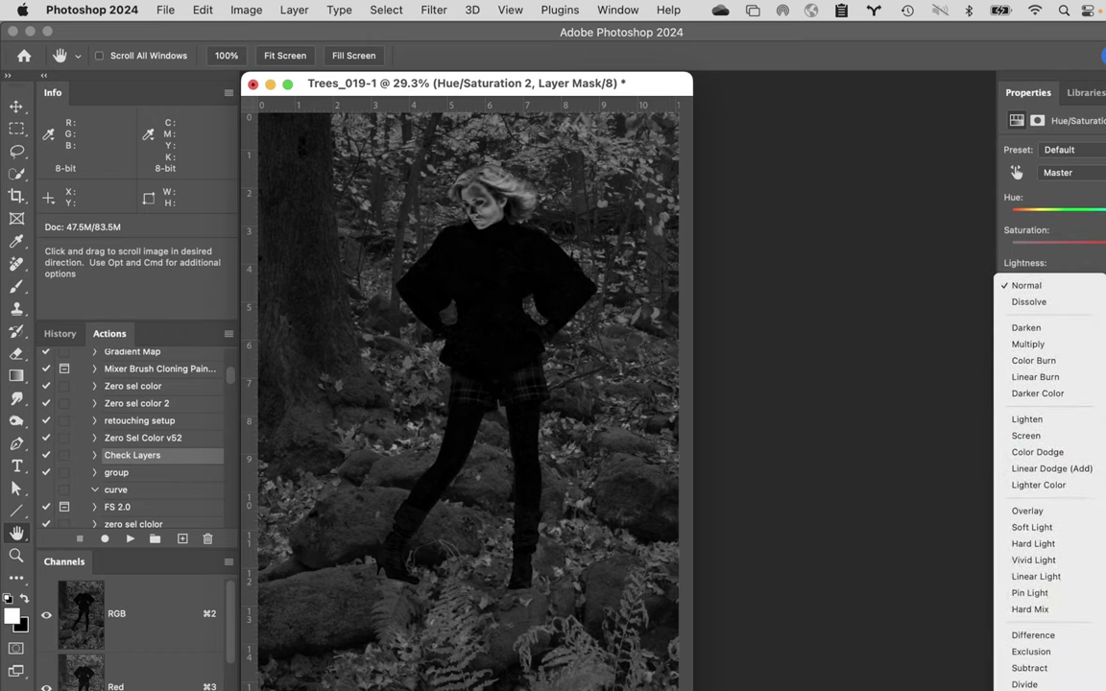
{"action": "left_click", "coordinate": [1041, 662]}
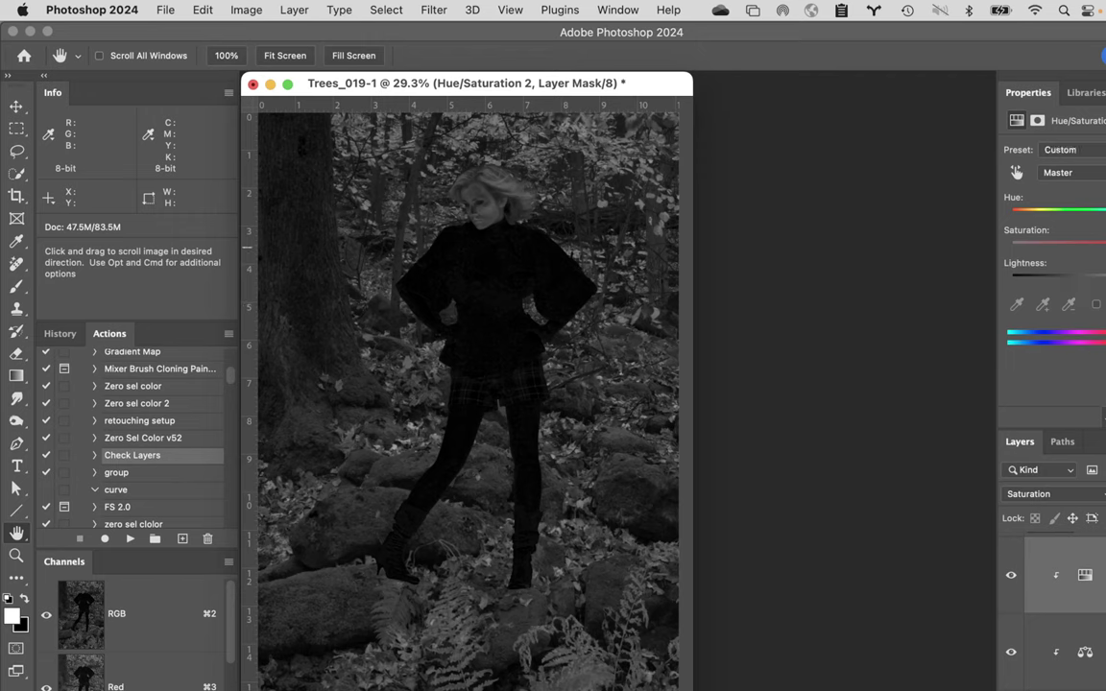
- Lower the model's saturation in Hue/Saturation 2, raise it again to match the background, and compare before and after
{"action": "left_click_drag", "start_coordinate": [1103, 249], "coordinate": [1066, 252]}
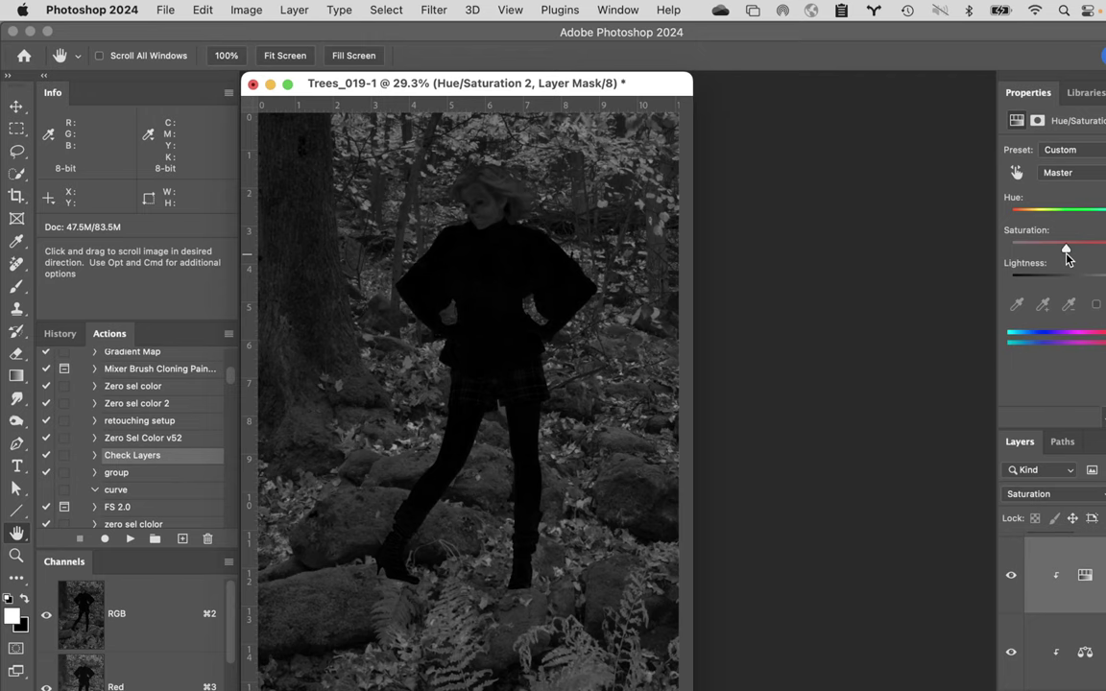
{"action": "left_click_drag", "start_coordinate": [1065, 252], "coordinate": [1104, 247]}
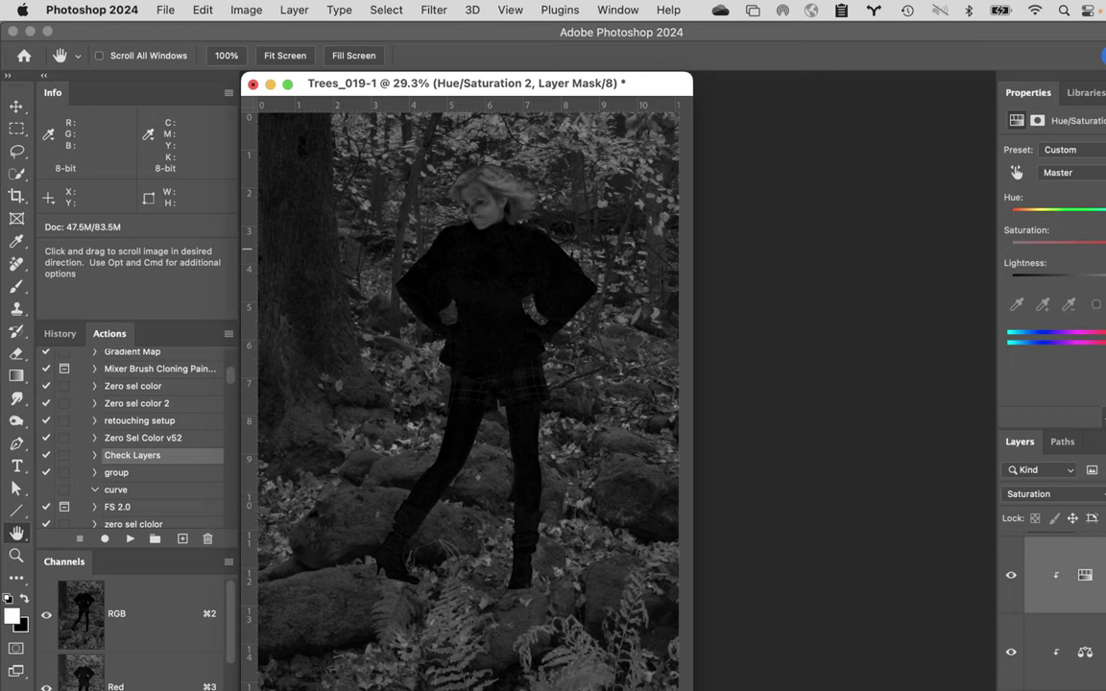
{"action": "left_click", "coordinate": [1010, 576]}
{"action": "left_click", "coordinate": [1011, 576]}
- Hide the saturation check layer to view the composite in its normal colors
{"action": "scroll", "coordinate": [1008, 614], "scroll_direction": "down", "scroll_amount": 2}
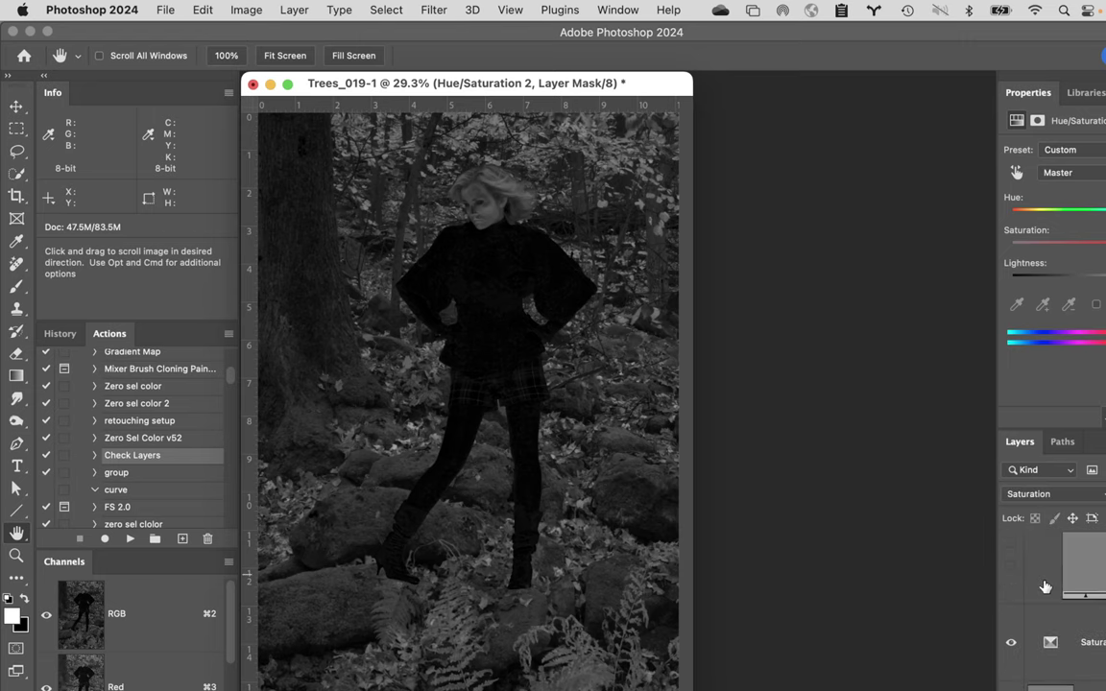
{"action": "left_click", "coordinate": [1009, 643]}
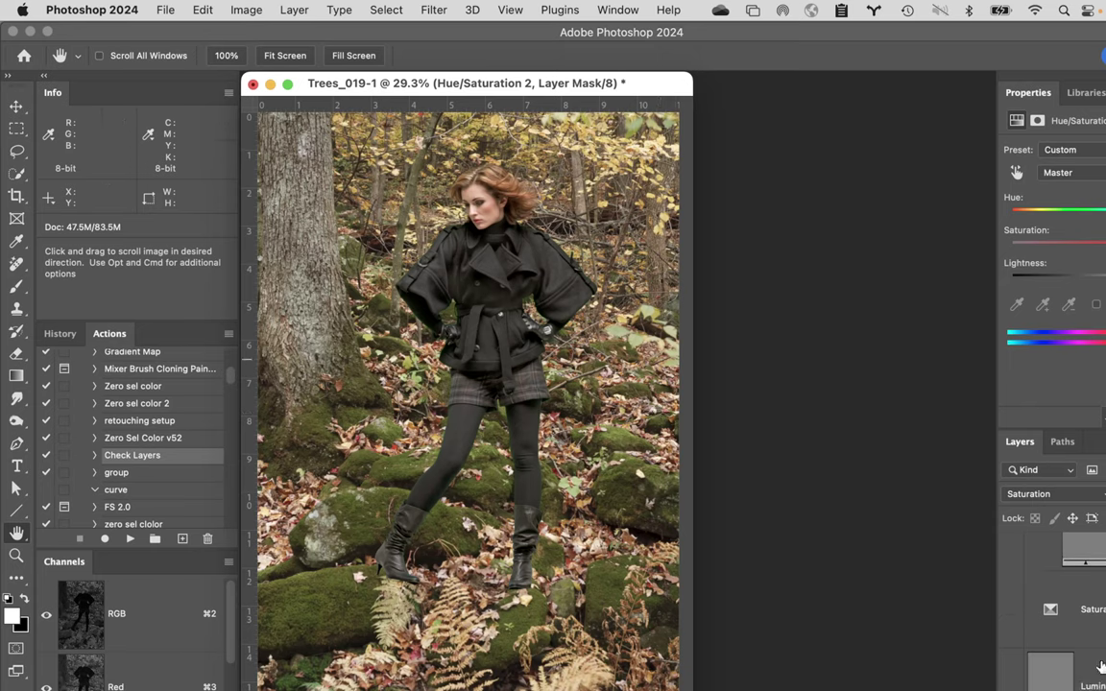
{"action": "scroll", "coordinate": [1094, 653], "scroll_direction": "down", "scroll_amount": 1}
{"action": "scroll", "coordinate": [1083, 645], "scroll_direction": "up", "scroll_amount": 2}
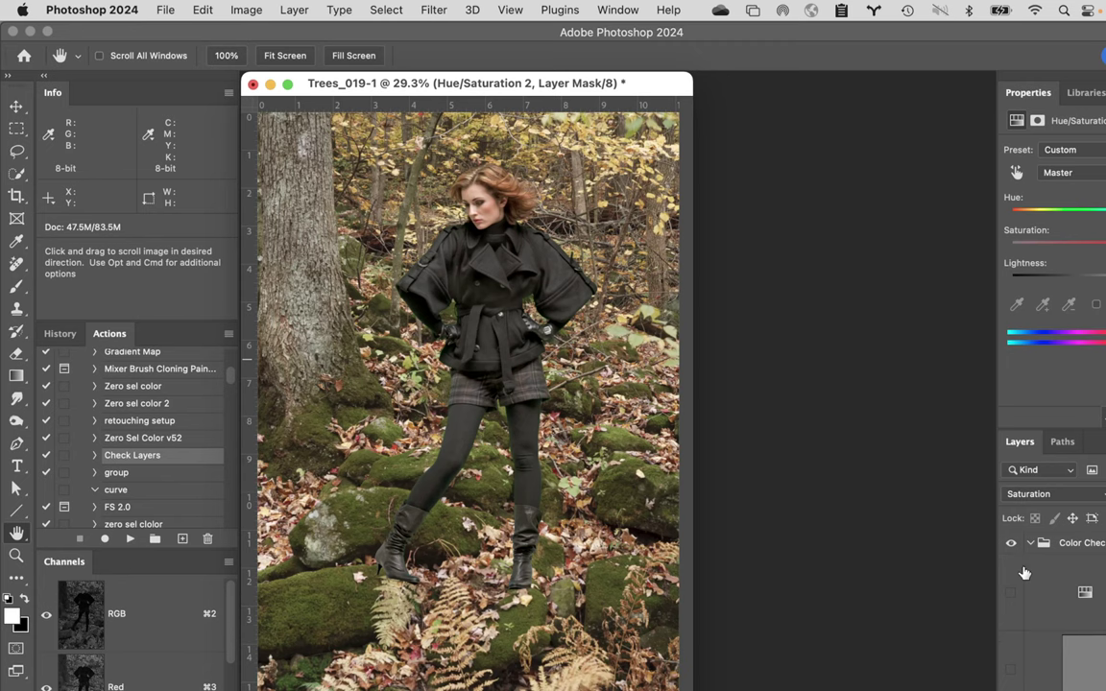
- Show both layers of the color check group again and select the Color Balance 1 layer
{"action": "left_click", "coordinate": [1010, 592]}
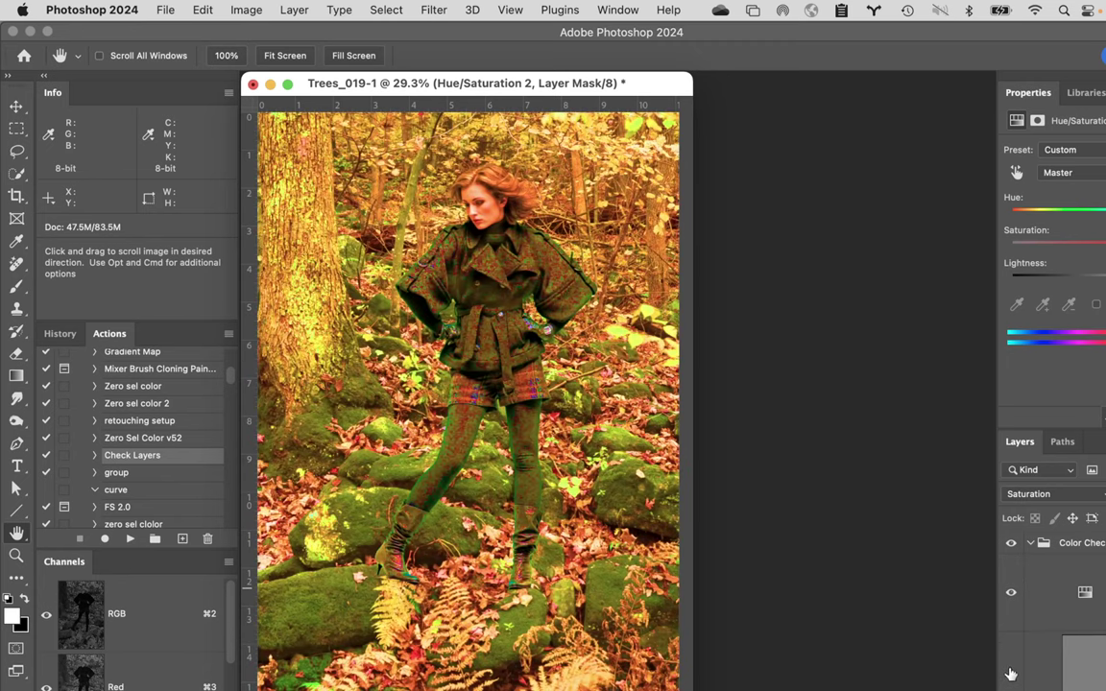
{"action": "left_click", "coordinate": [1009, 669]}
{"action": "scroll", "coordinate": [1075, 676], "scroll_direction": "down", "scroll_amount": 2}
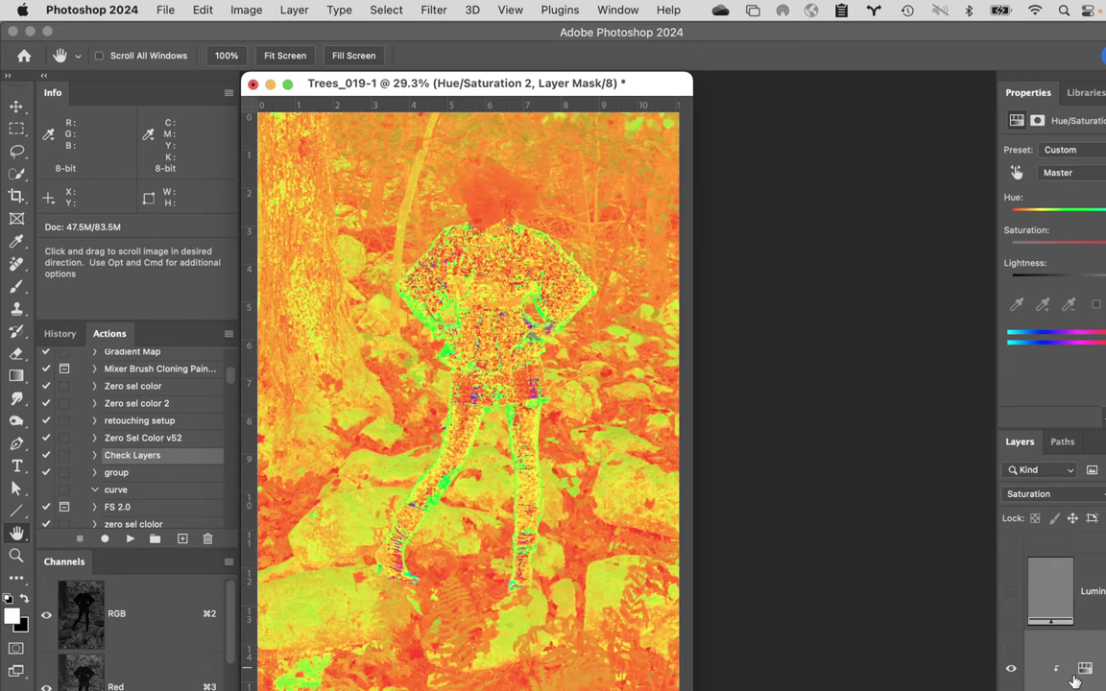
{"action": "scroll", "coordinate": [1085, 675], "scroll_direction": "down", "scroll_amount": 1}
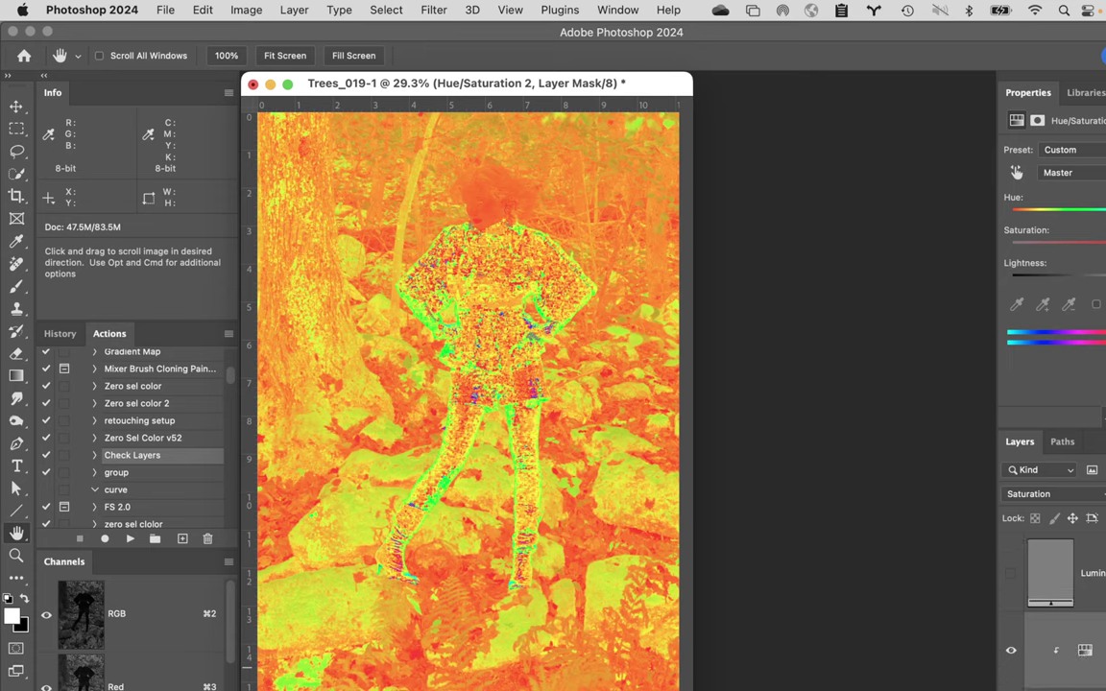
{"action": "key", "text": "alt+["}
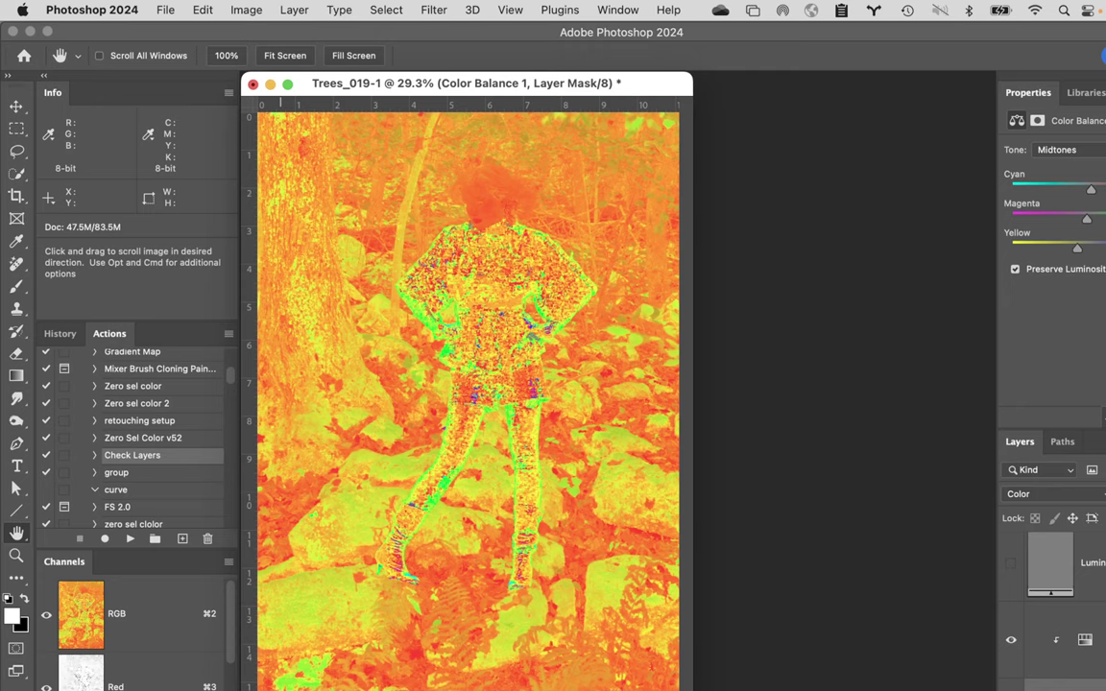
- Switch to Finder and preview Check Layers.pdf in the Student Files Week 09 folder to review how check layers are made and used
{"action": "key", "text": "super+Tab"}
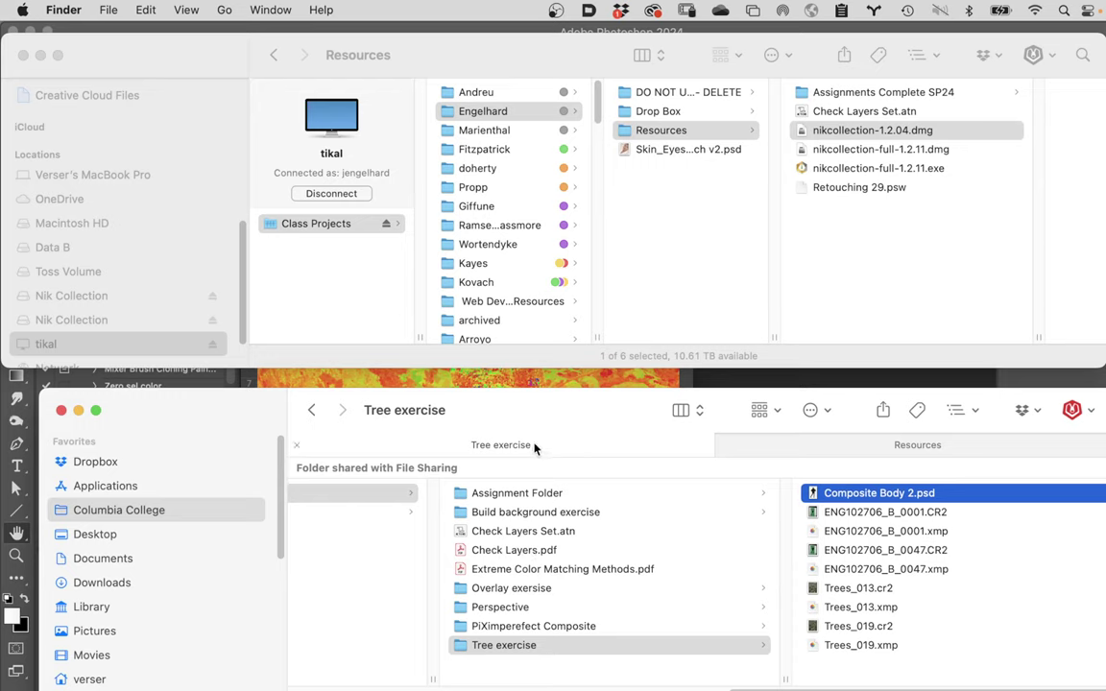
{"action": "left_click", "coordinate": [528, 552]}
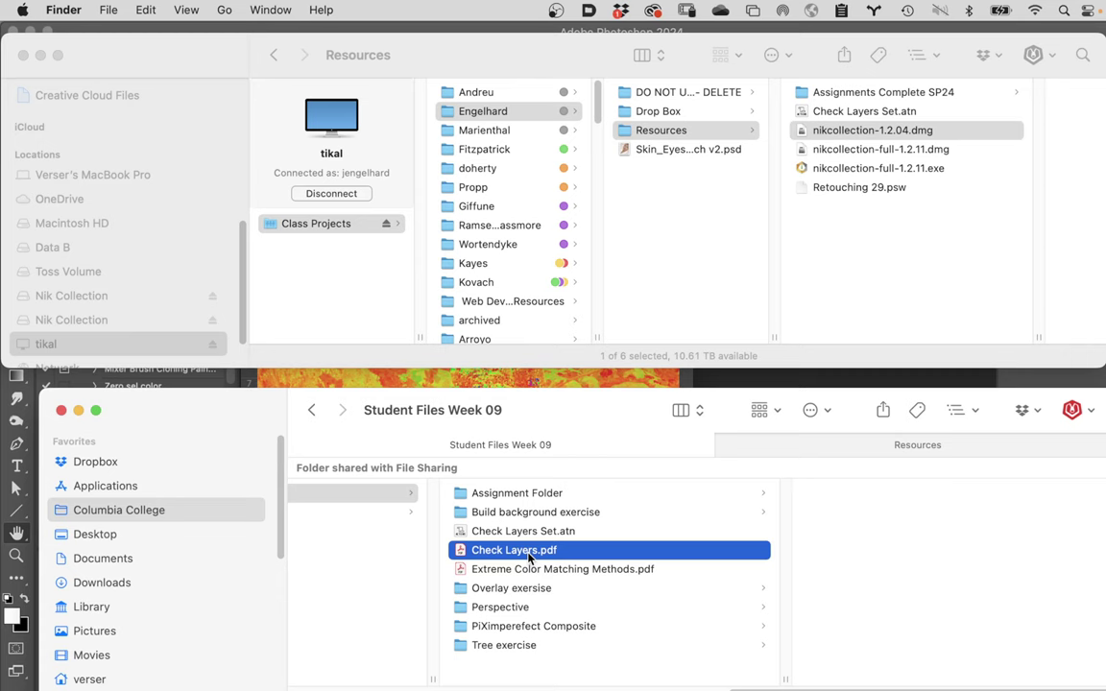
{"action": "key", "text": "space"}
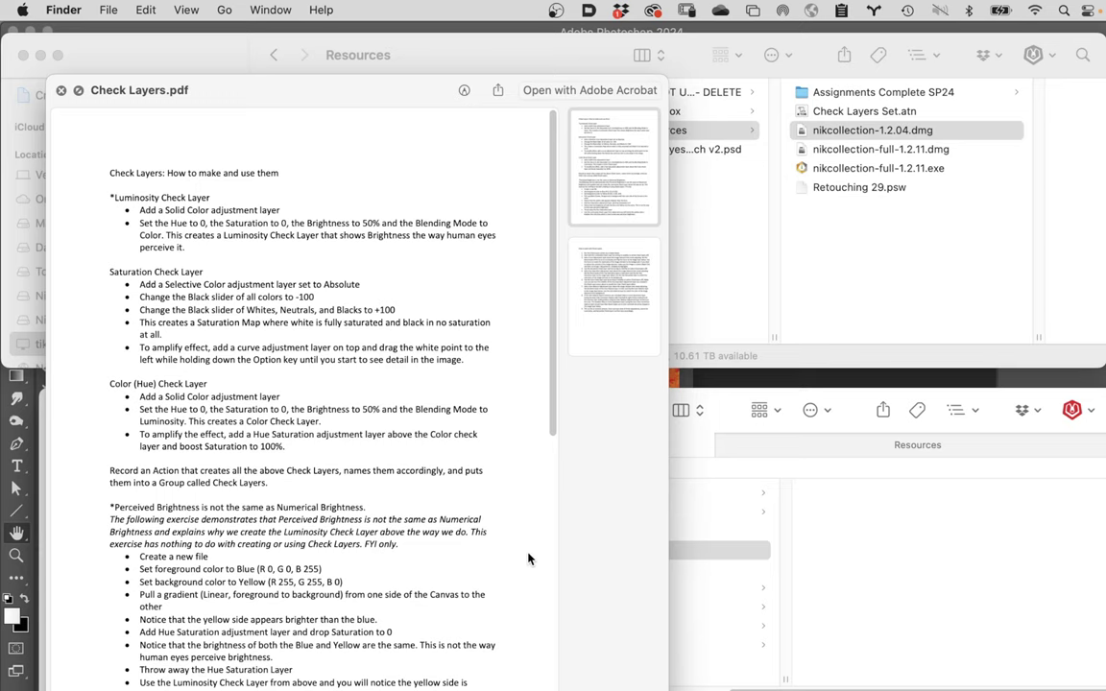
{"action": "key", "text": "space"}
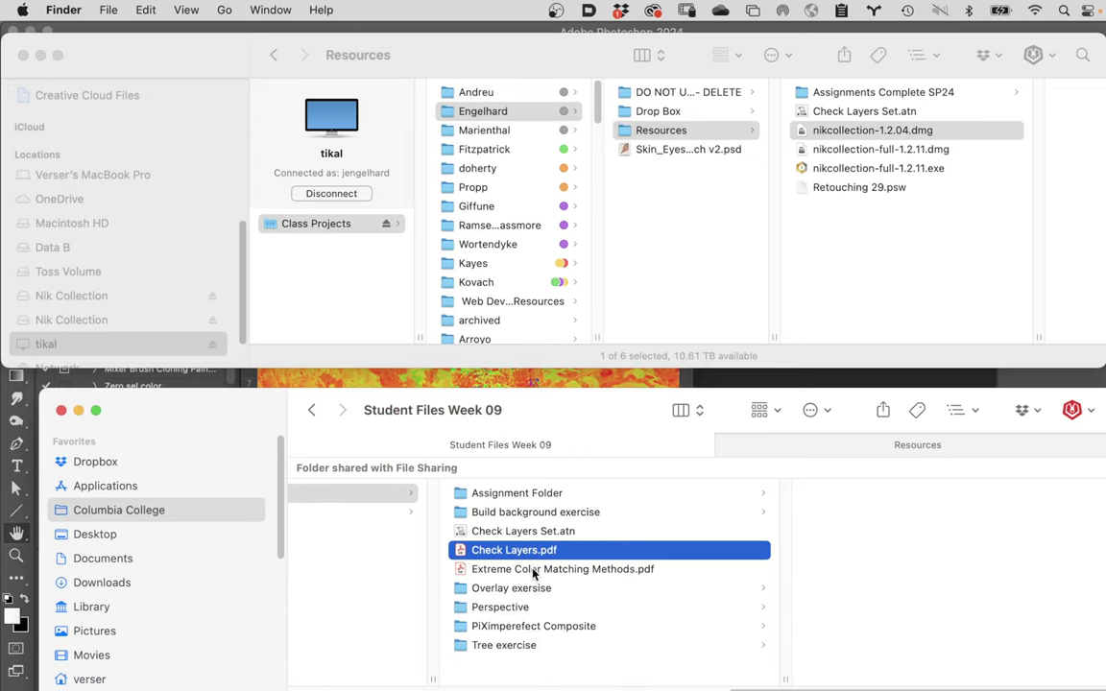
- Preview Assignments Class 9.pdf, Composite Body 1.psd and Composite Body 2.psd in the Assignment Folder to review the class 9 assignments
{"action": "left_click", "coordinate": [534, 512]}
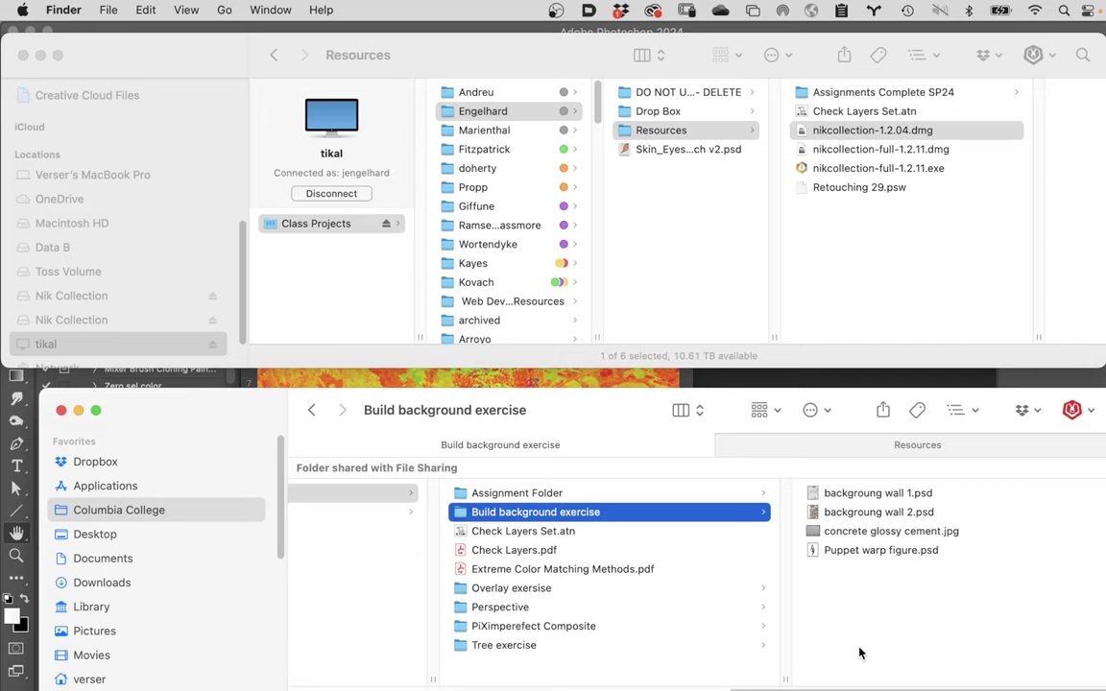
{"action": "scroll", "coordinate": [624, 649], "scroll_direction": "left", "scroll_amount": 5}
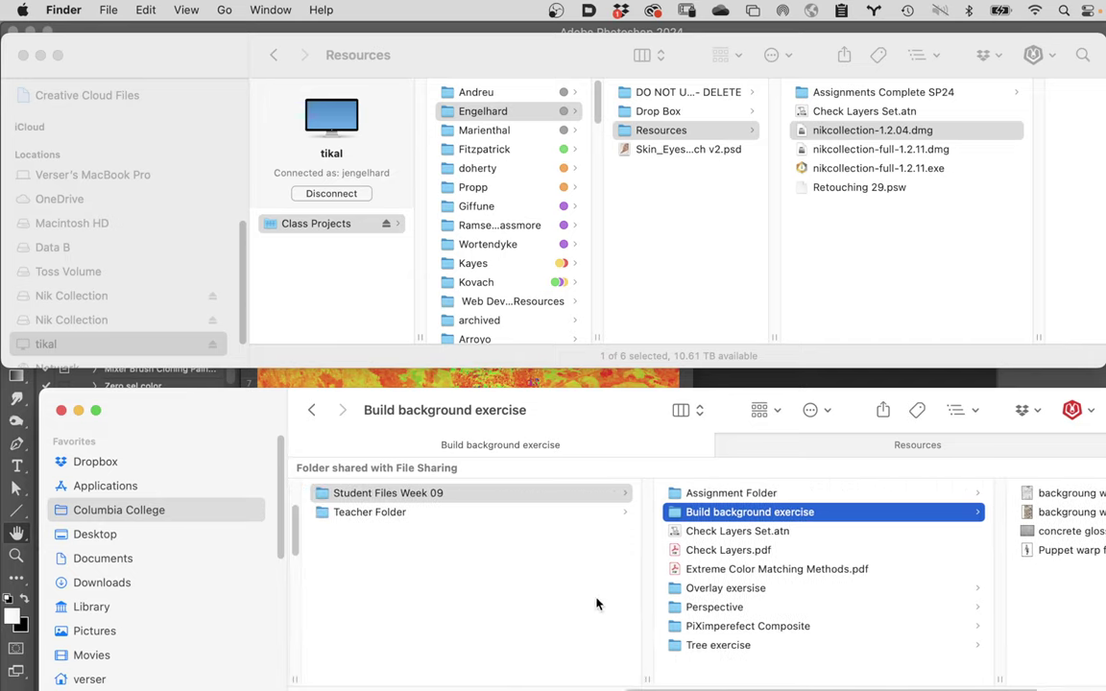
{"action": "scroll", "coordinate": [596, 602], "scroll_direction": "left", "scroll_amount": 3}
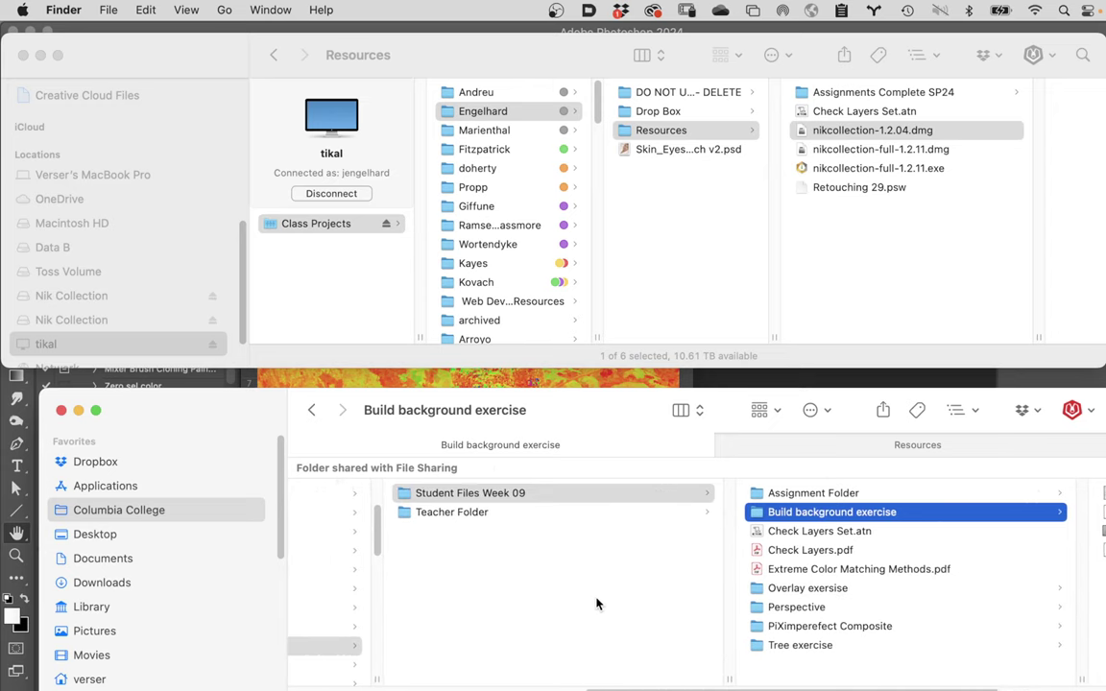
{"action": "left_click", "coordinate": [864, 492]}
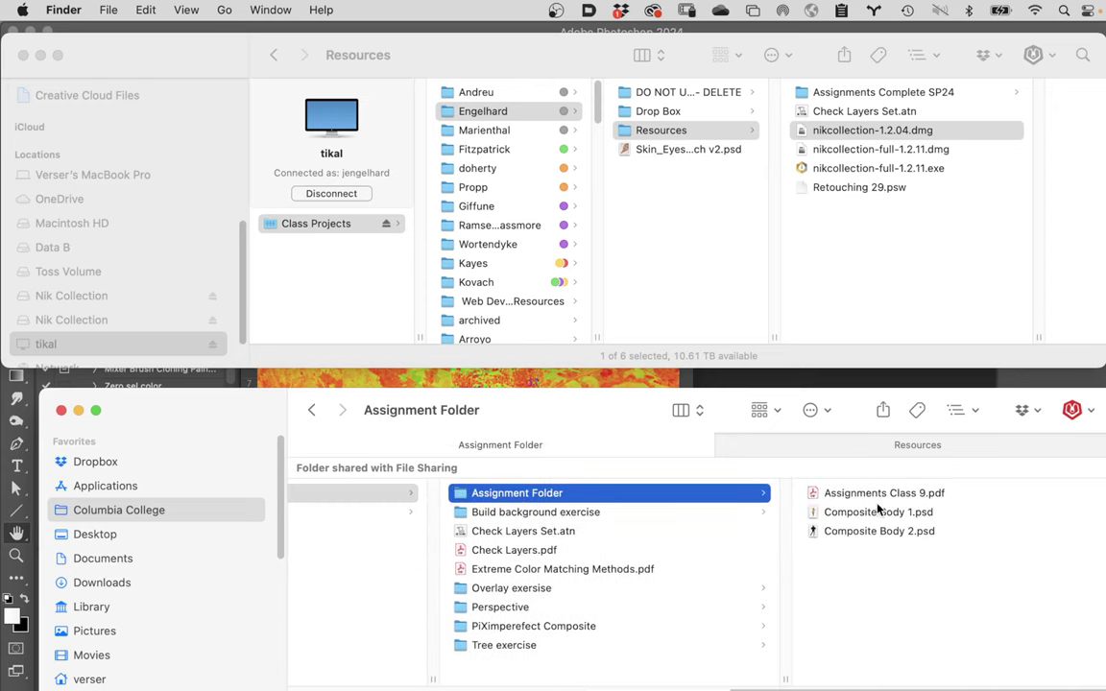
{"action": "left_click", "coordinate": [844, 493]}
{"action": "key", "text": "space"}
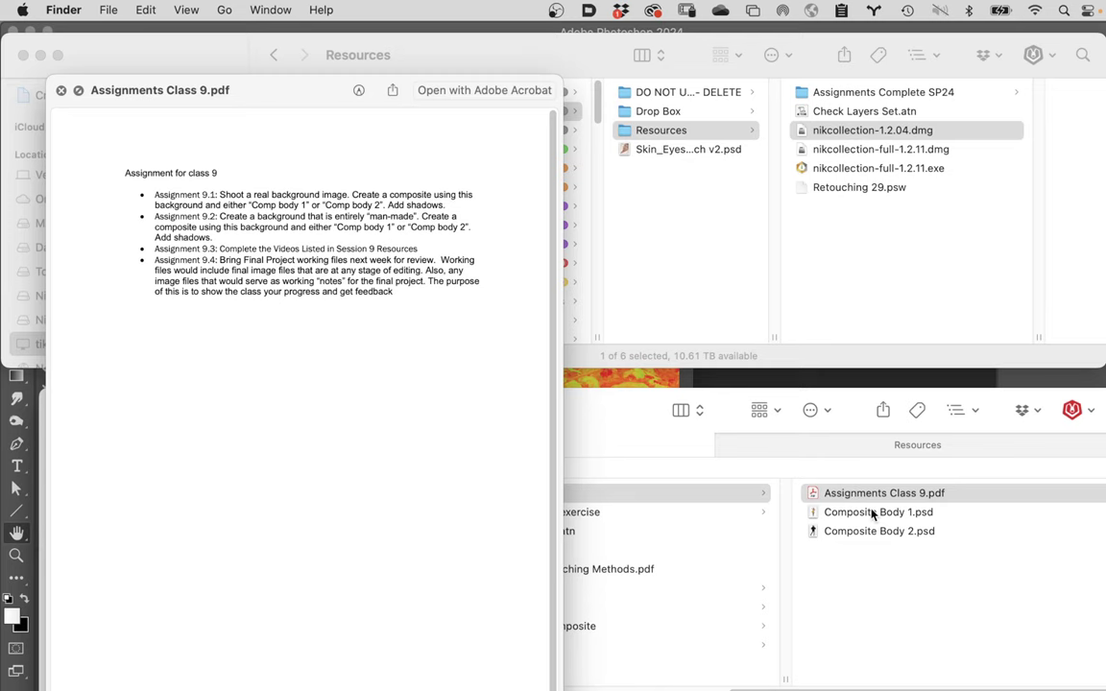
{"action": "left_click", "coordinate": [875, 516]}
{"action": "left_click", "coordinate": [875, 516]}
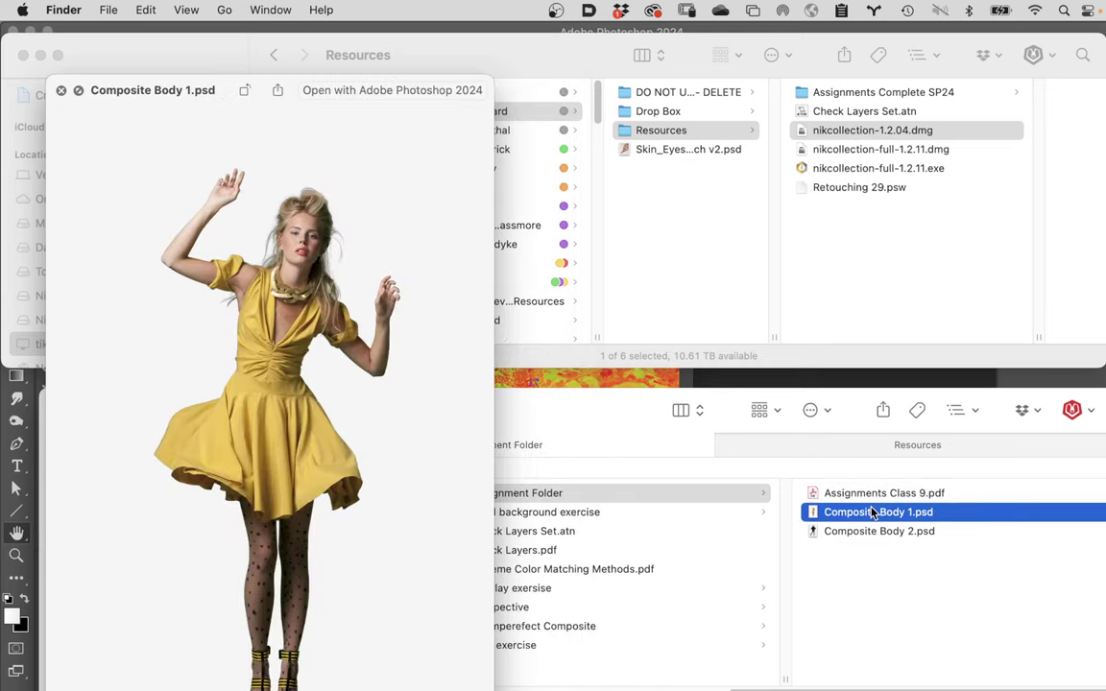
{"action": "left_click", "coordinate": [874, 533]}
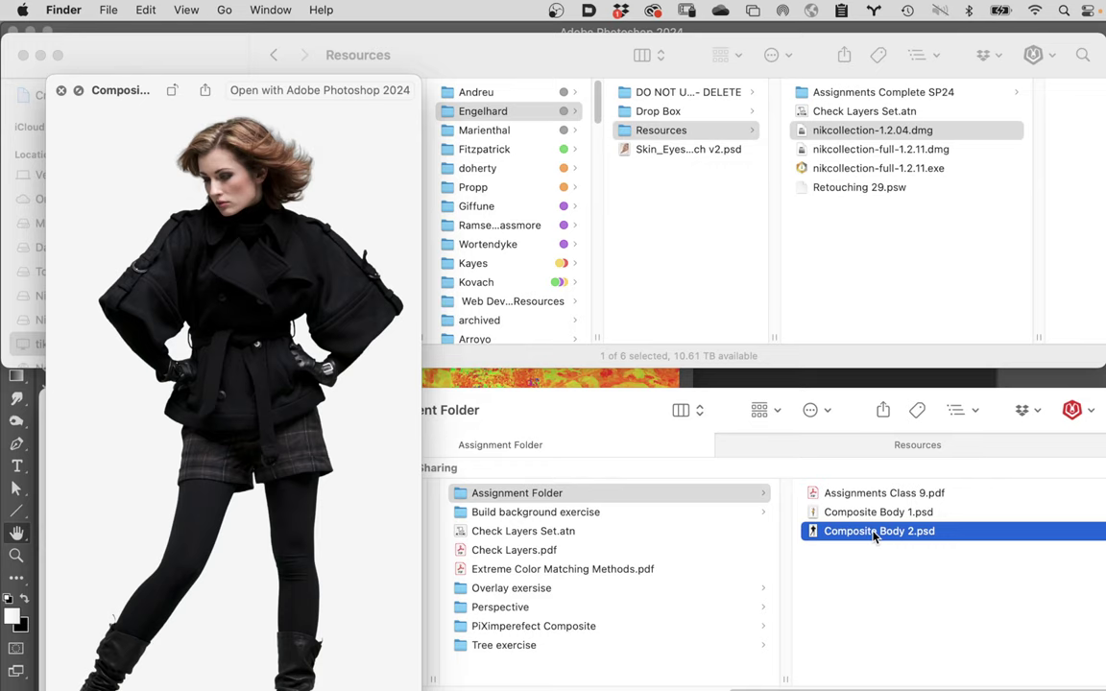
{"action": "key", "text": "space"}
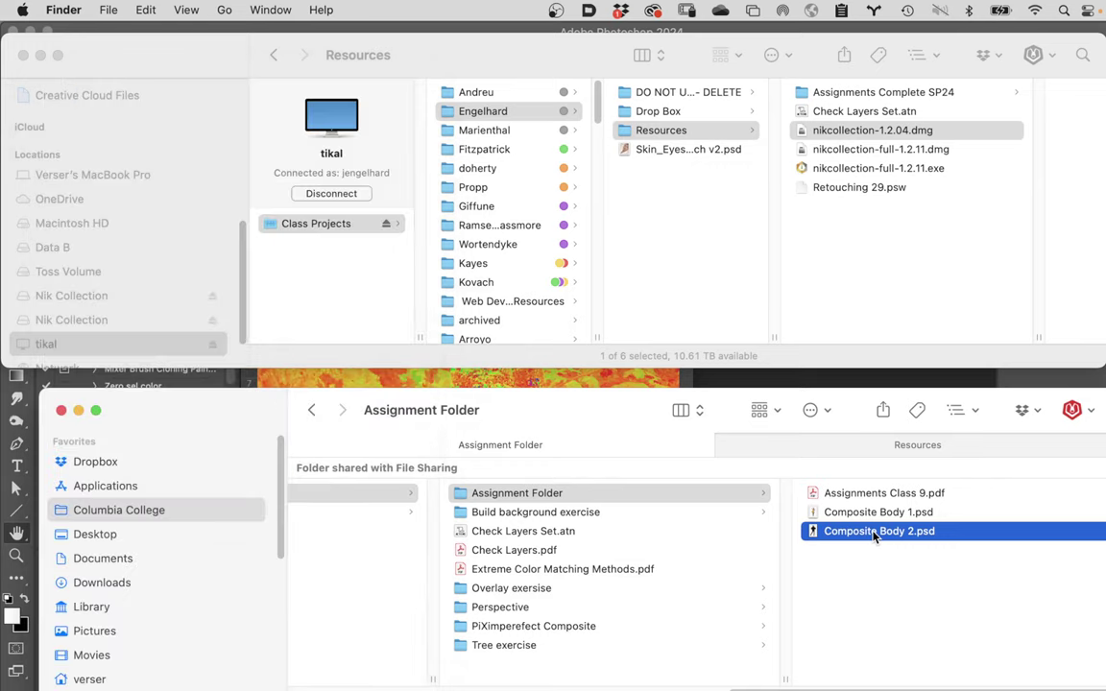
- Switch back to Photoshop with all other applications hidden, and hide the color check group
{"action": "key", "text": "super+Tab"}
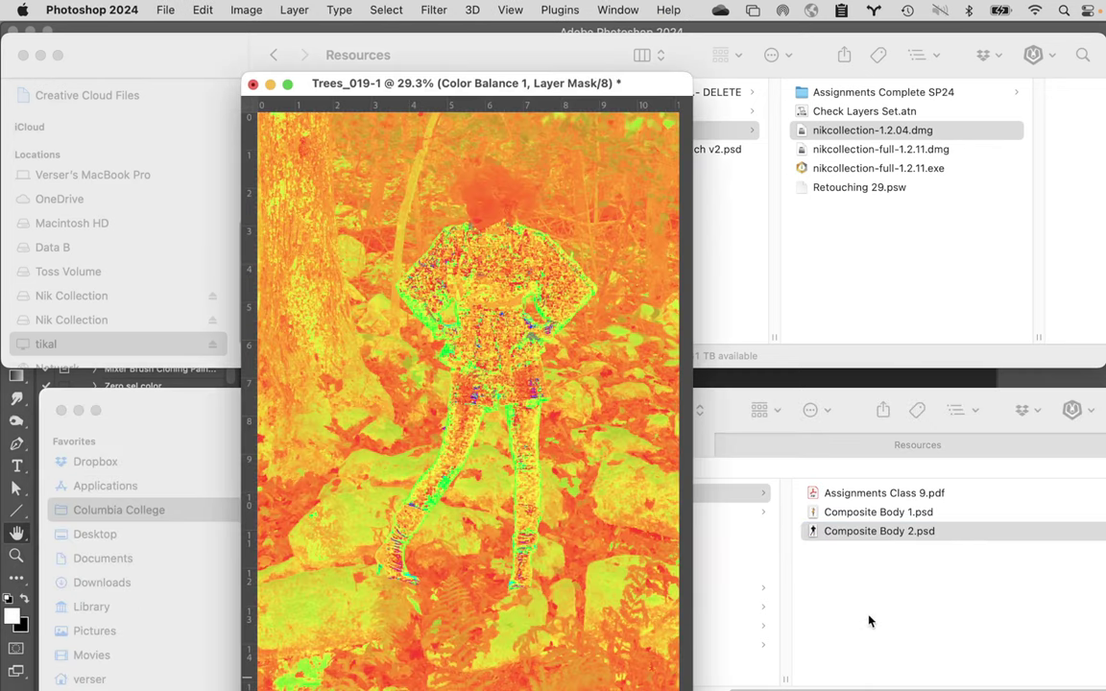
{"action": "left_click", "coordinate": [76, 9]}
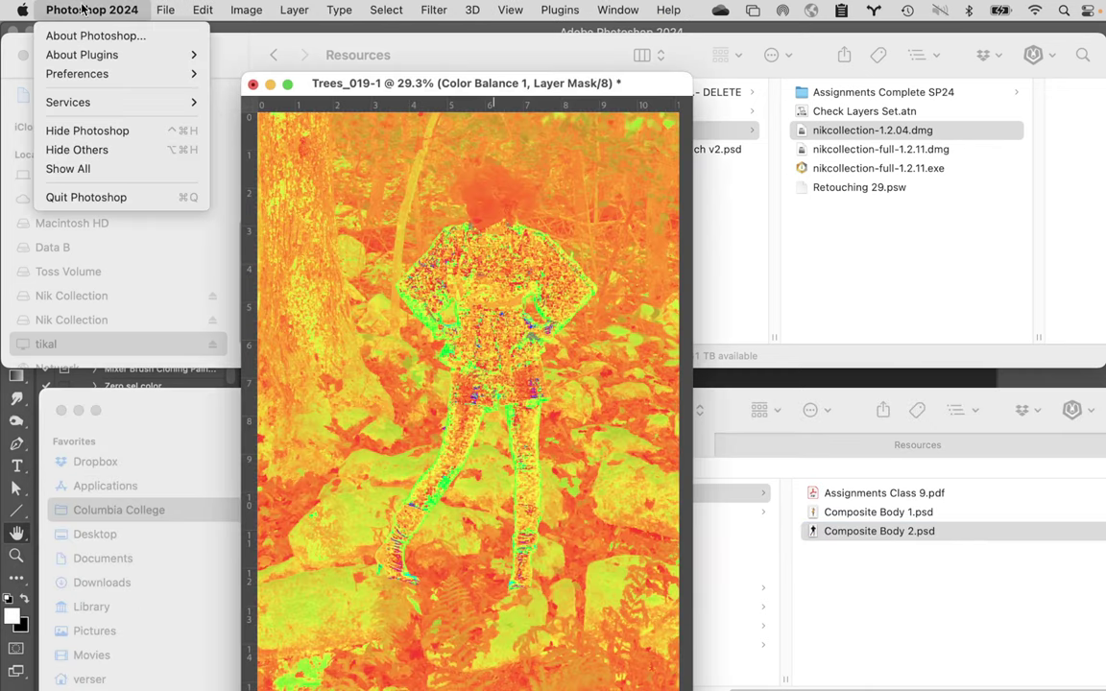
{"action": "left_click", "coordinate": [108, 150]}
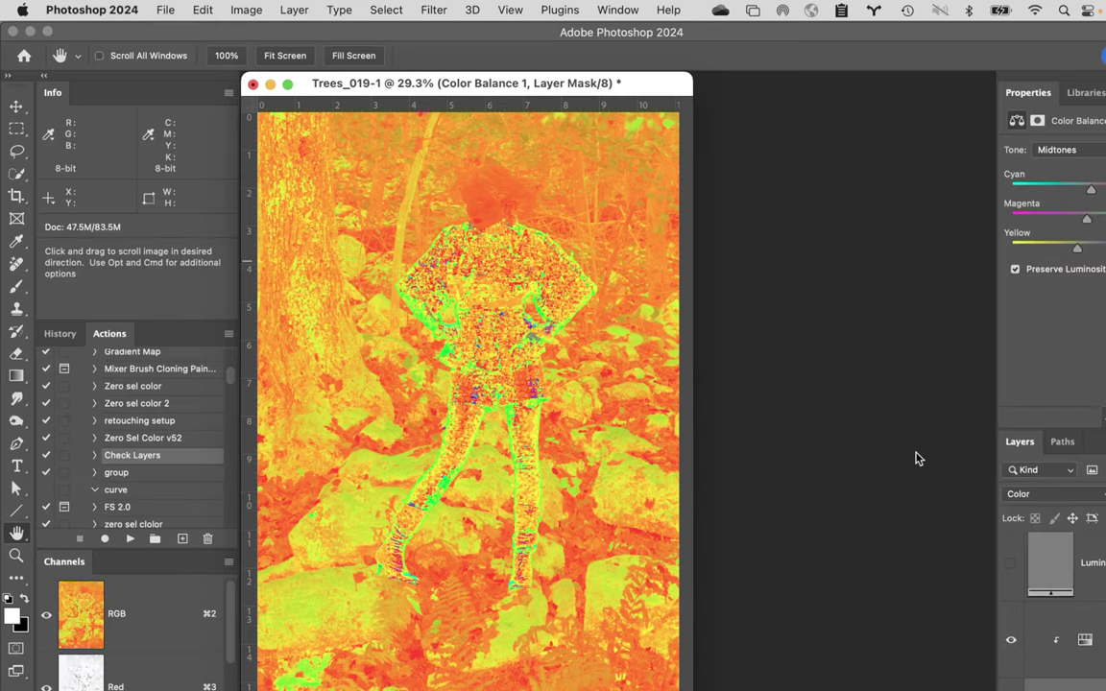
{"action": "scroll", "coordinate": [1065, 638], "scroll_direction": "up", "scroll_amount": 2}
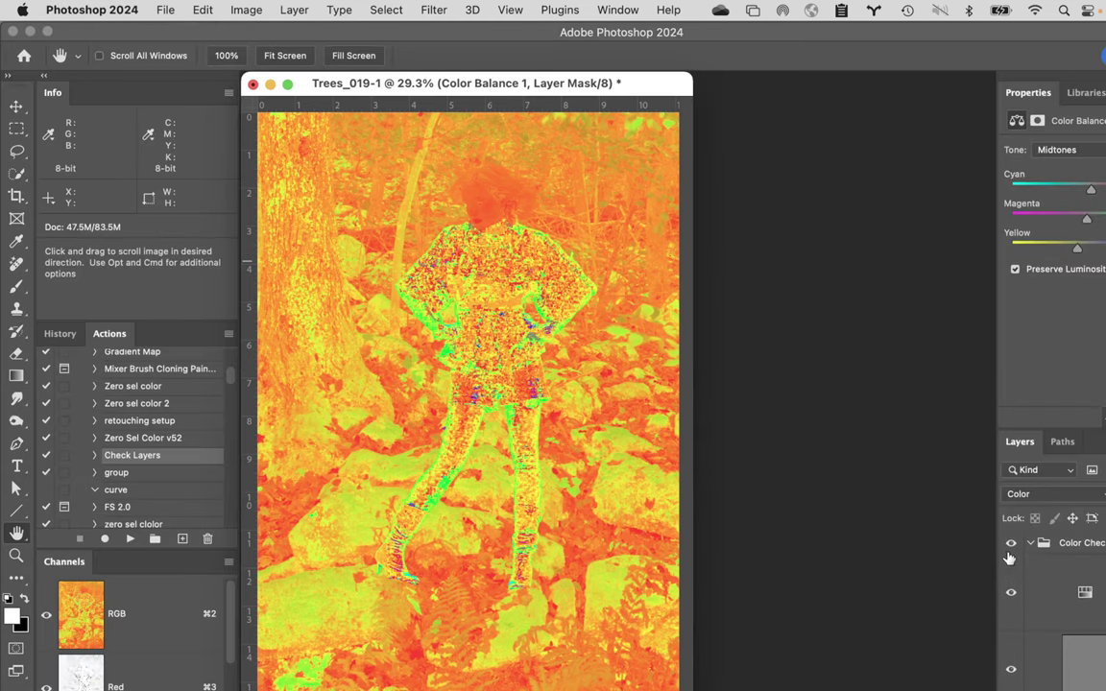
{"action": "left_click", "coordinate": [1009, 561]}
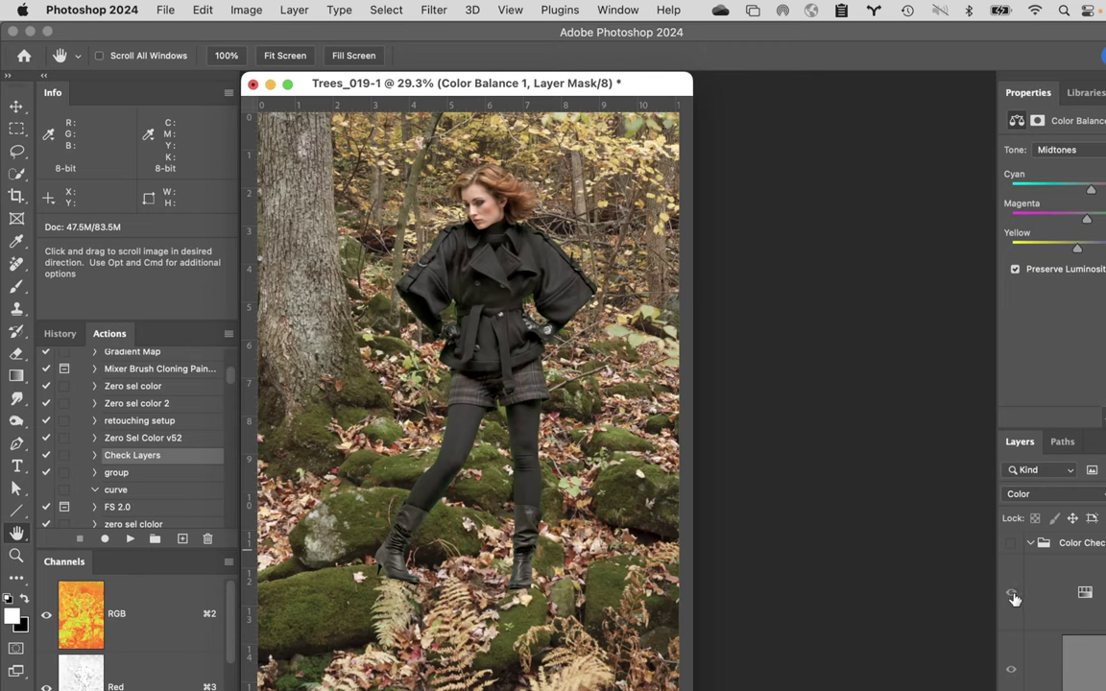
- Add a new empty layer directly above the Trees_019 background layer and name it "shadow 1"
{"action": "scroll", "coordinate": [1009, 626], "scroll_direction": "down", "scroll_amount": 2}
{"action": "scroll", "coordinate": [1009, 625], "scroll_direction": "down", "scroll_amount": 3}
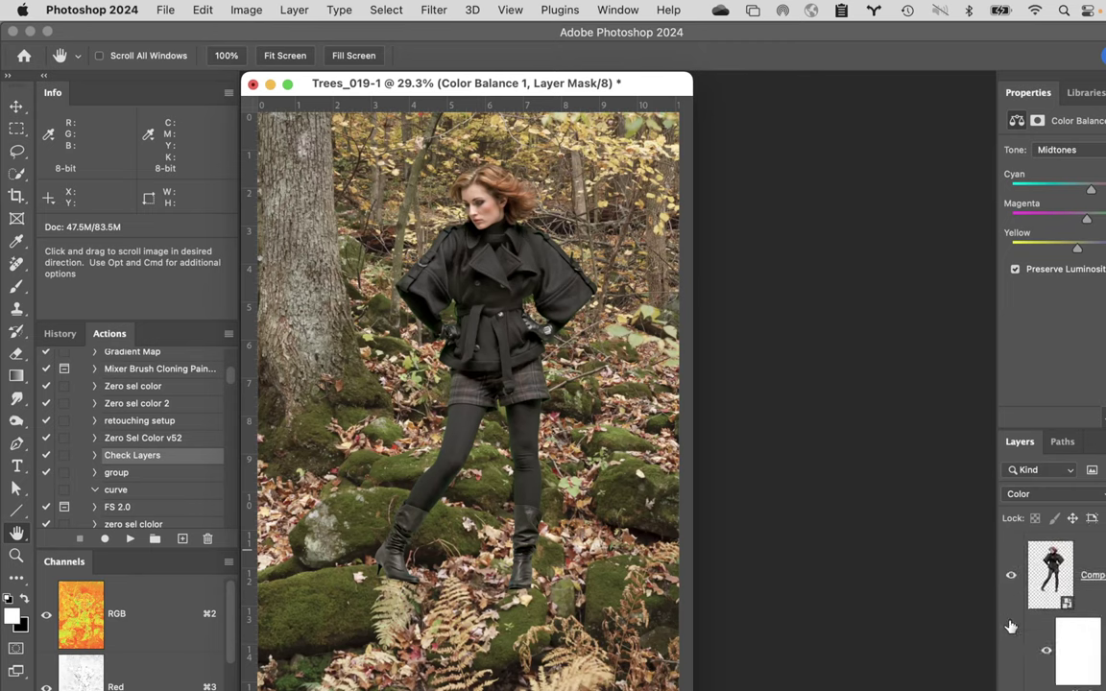
{"action": "scroll", "coordinate": [1051, 595], "scroll_direction": "down", "scroll_amount": 1}
{"action": "left_click", "coordinate": [1050, 557]}
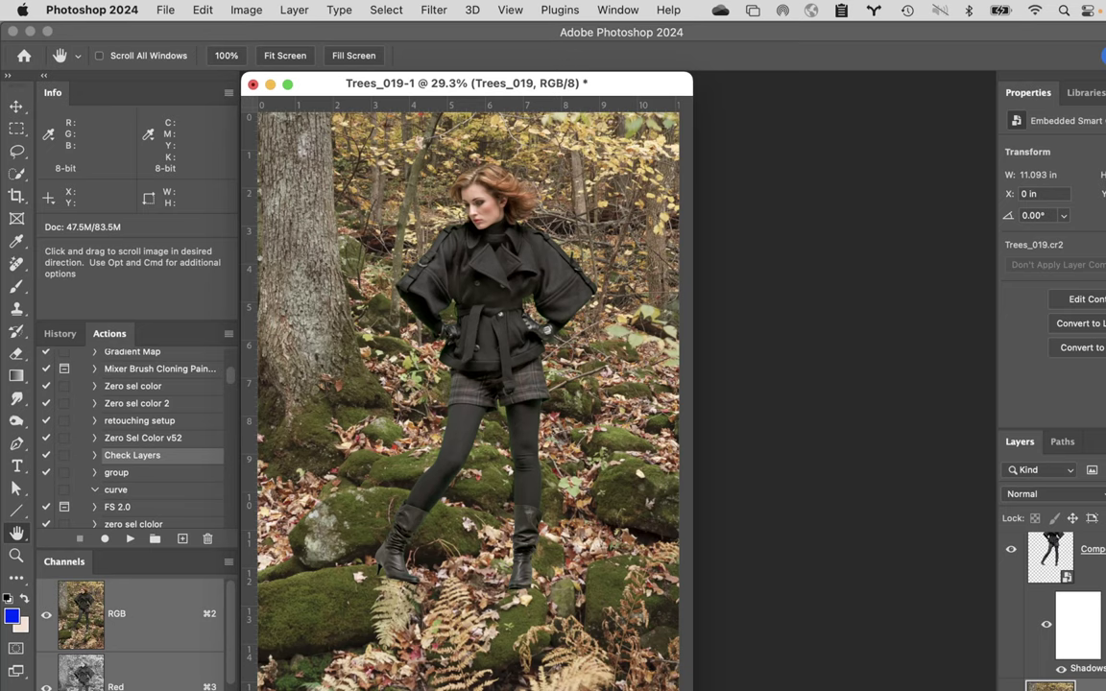
{"action": "key", "text": "alt+bracketleft"}
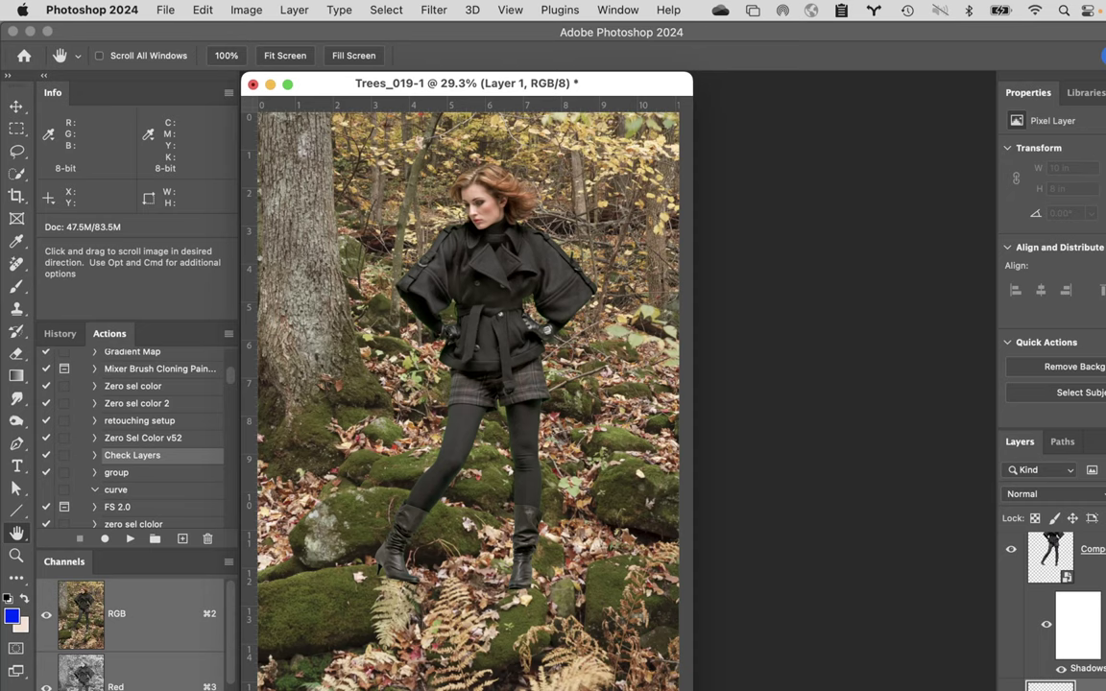
{"action": "key", "text": "alt+bracketleft"}
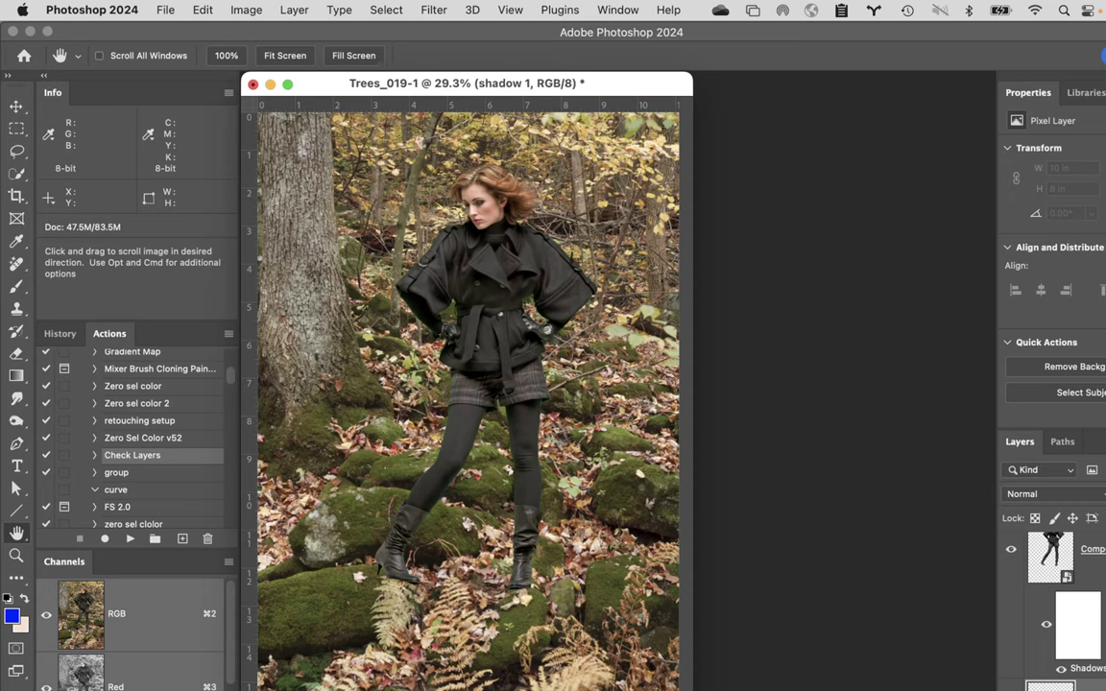
- Activate the Gradient tool in Classic gradient mode with the default black and white foreground and background colors
{"action": "key", "text": "g"}
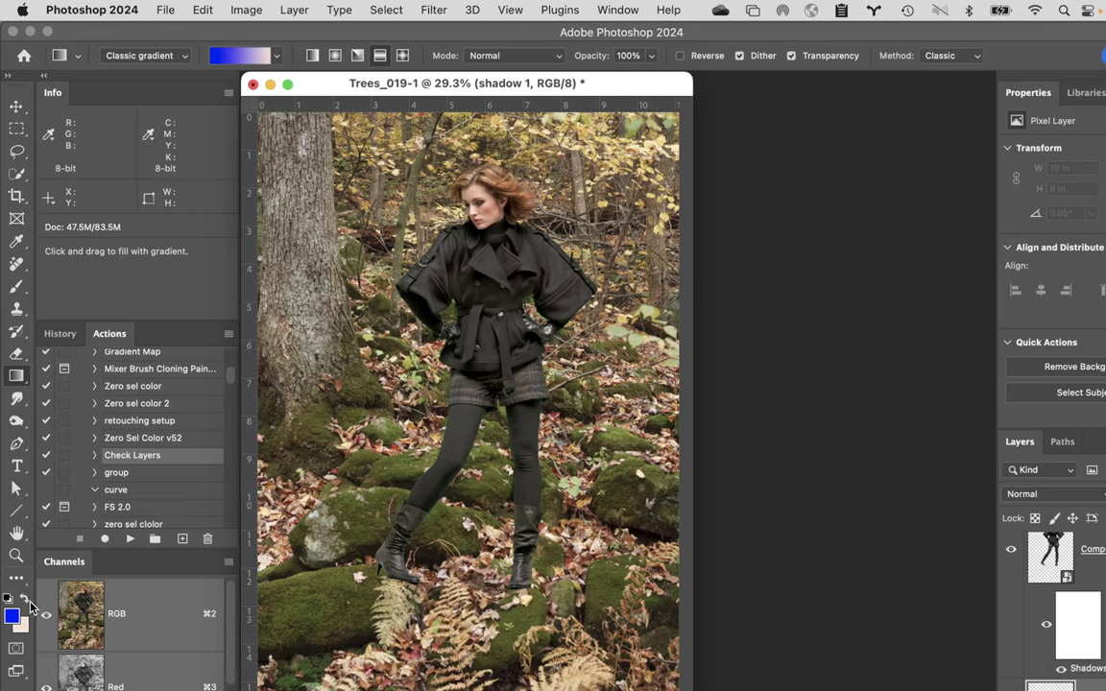
{"action": "key", "text": "d"}
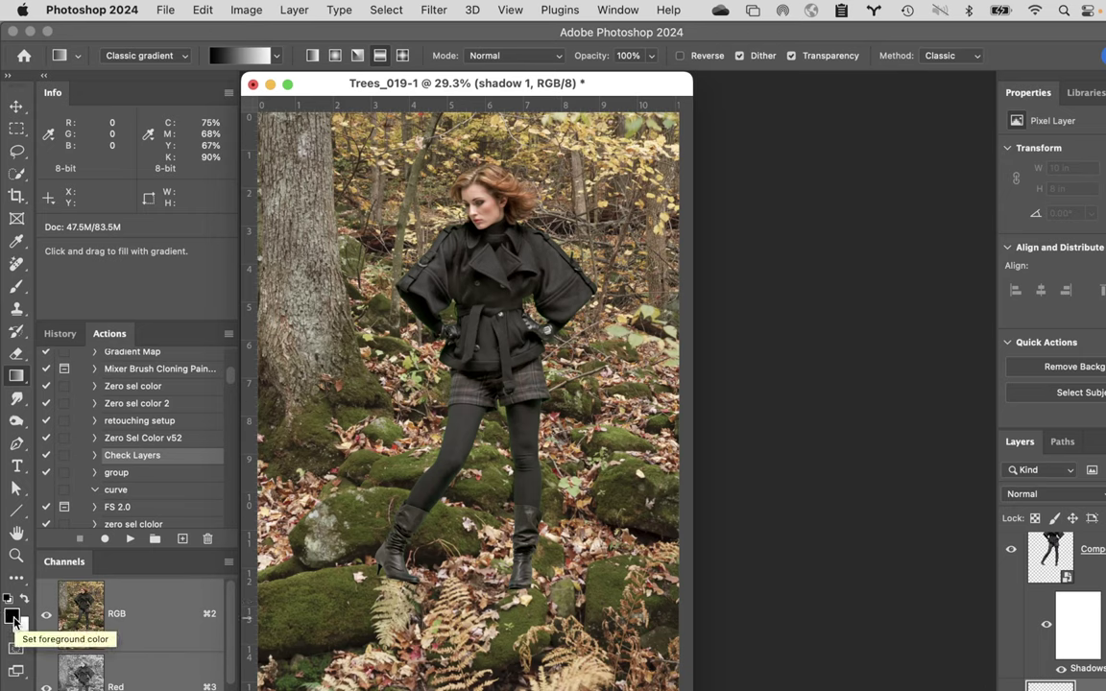
{"action": "left_click", "coordinate": [140, 56]}
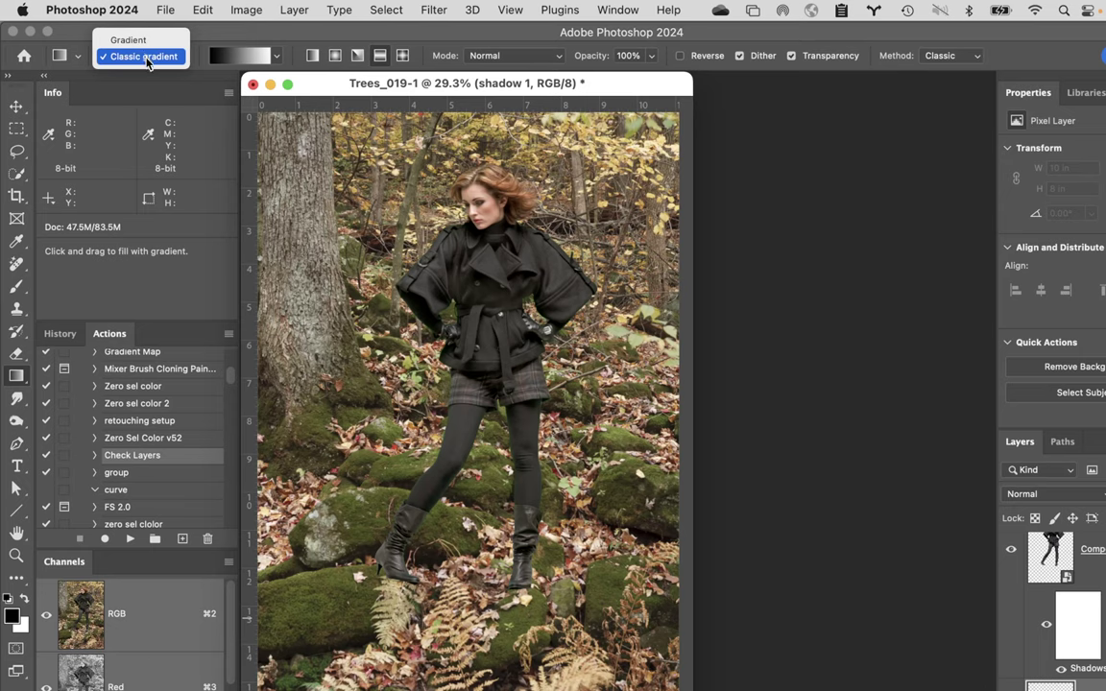
{"action": "left_click", "coordinate": [146, 58]}
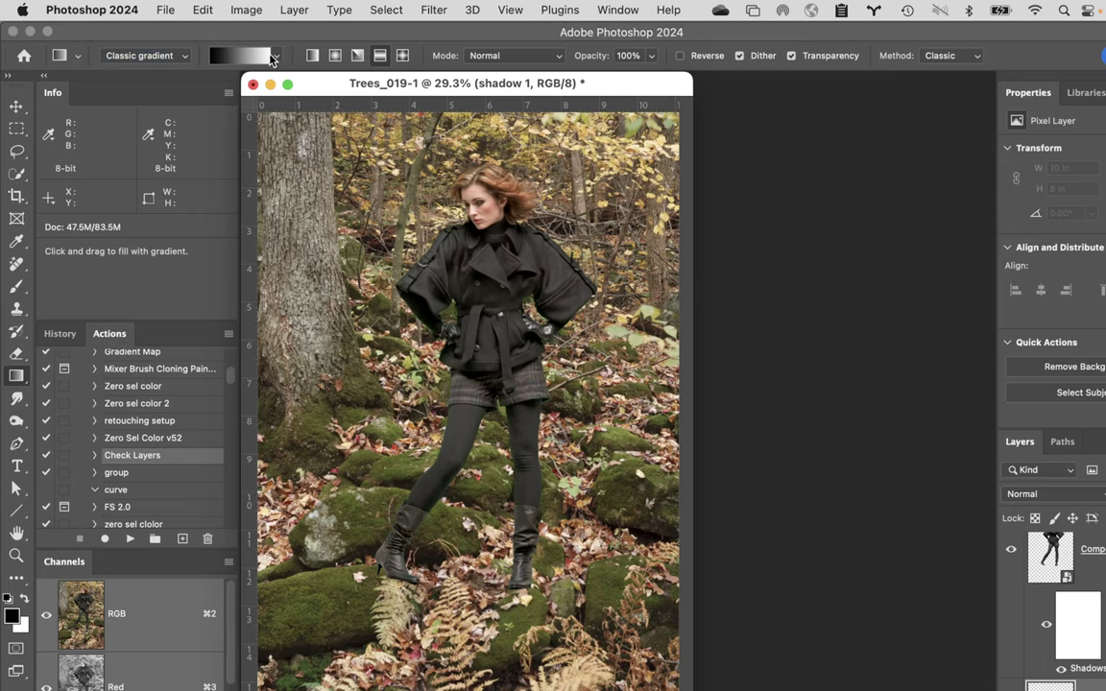
- Draw a black radial Foreground to Transparent gradient, about 7.7 by 9 inches, on the shadow 1 layer between the tree trunk and the model
{"action": "left_click", "coordinate": [275, 57]}
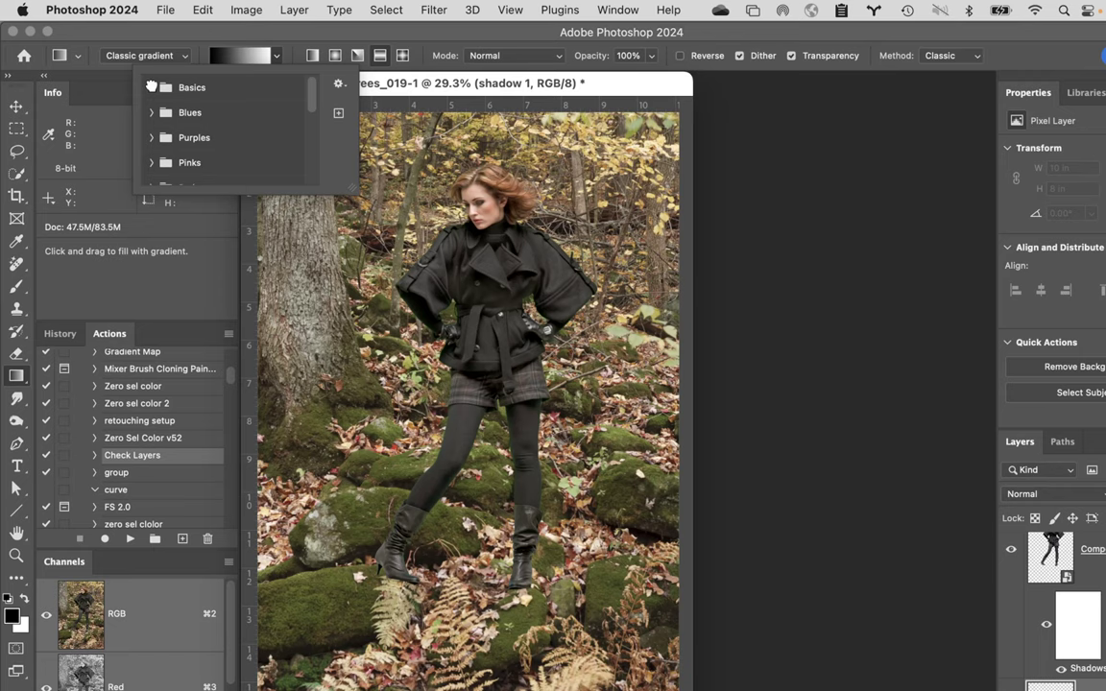
{"action": "left_click", "coordinate": [150, 88]}
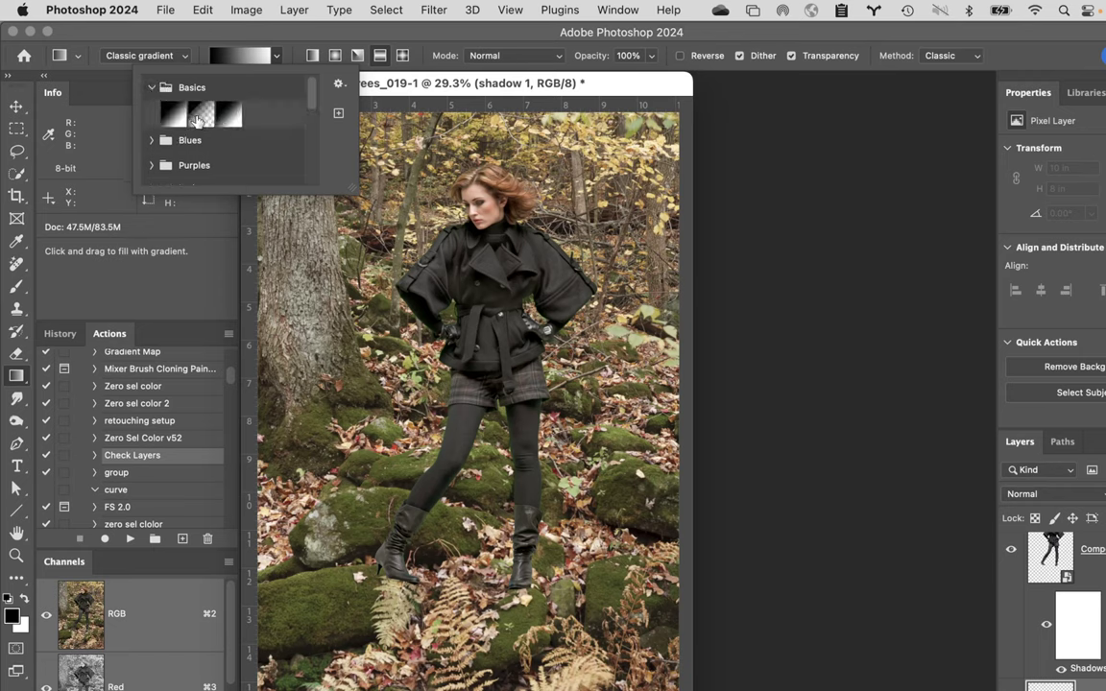
{"action": "left_click", "coordinate": [202, 119]}
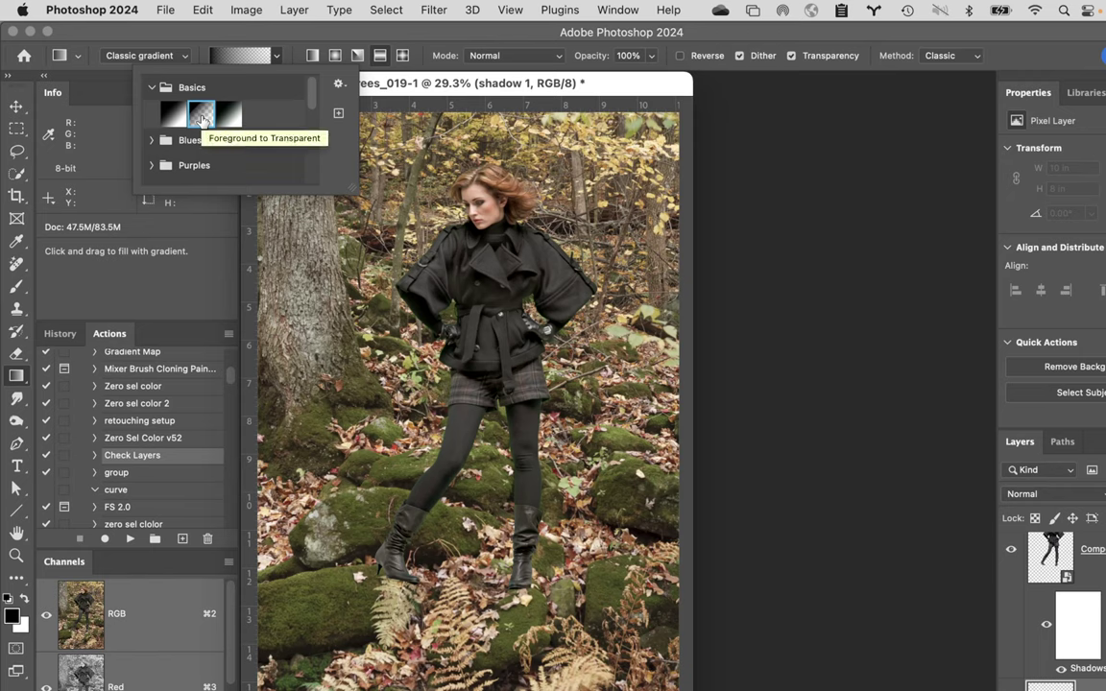
{"action": "left_click", "coordinate": [335, 55]}
{"action": "left_click", "coordinate": [335, 56]}
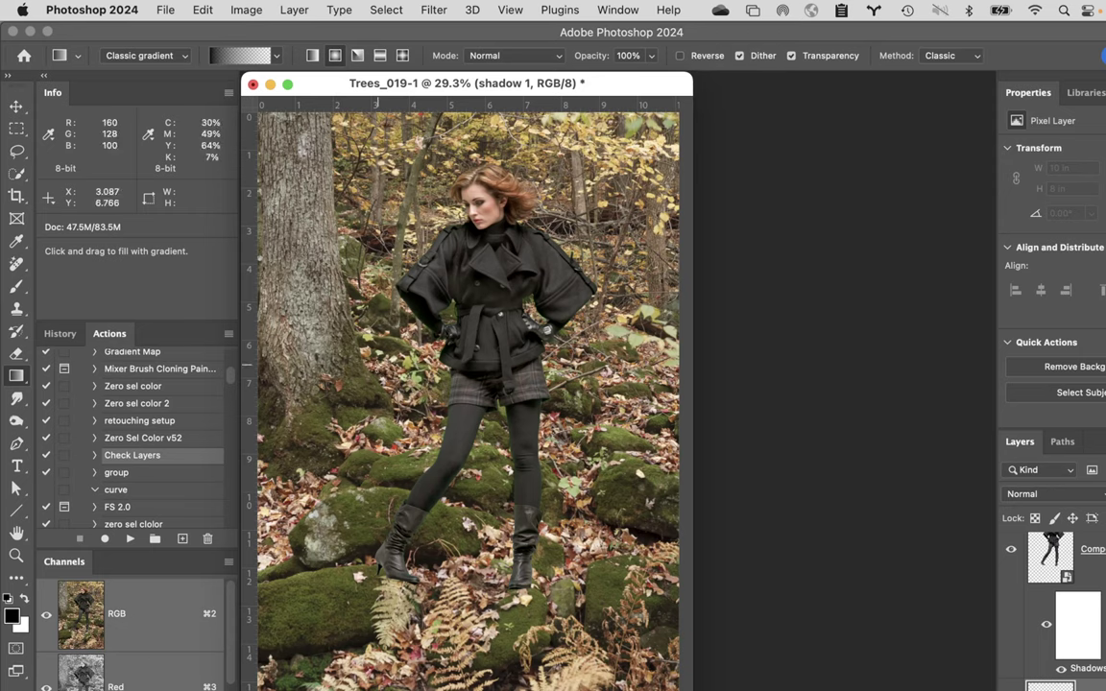
{"action": "left_click_drag", "start_coordinate": [339, 324], "coordinate": [343, 490]}
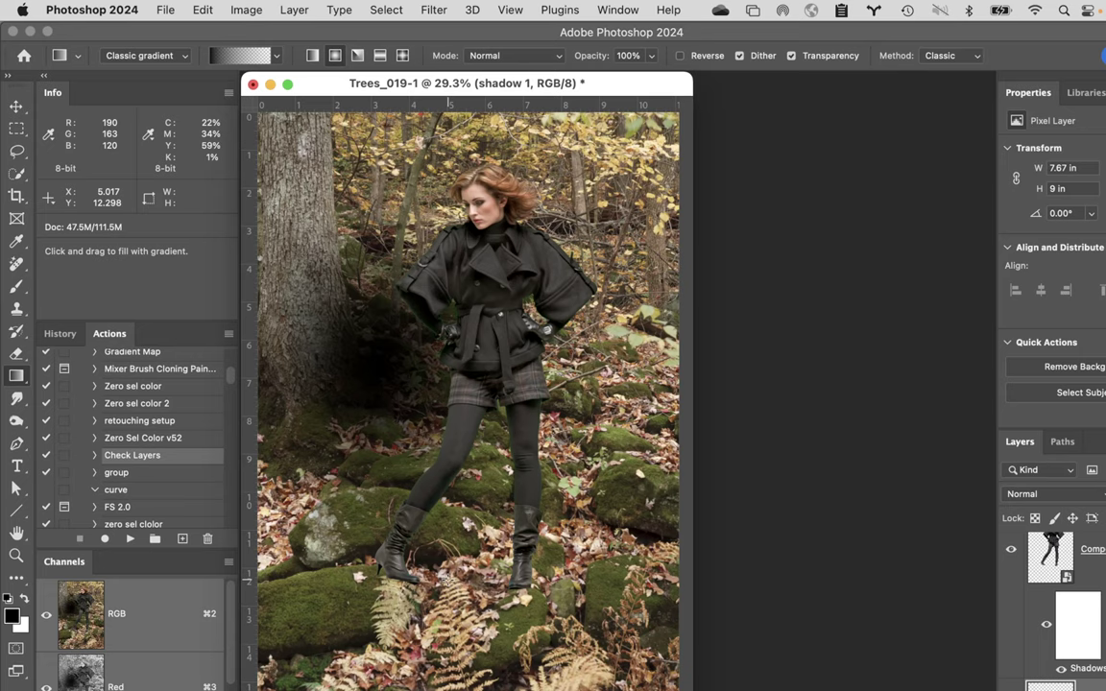
- Squash the shadow 1 gradient around its centre to about 67% width and 12% height, making a flat ellipse
{"action": "key", "text": "super+t"}
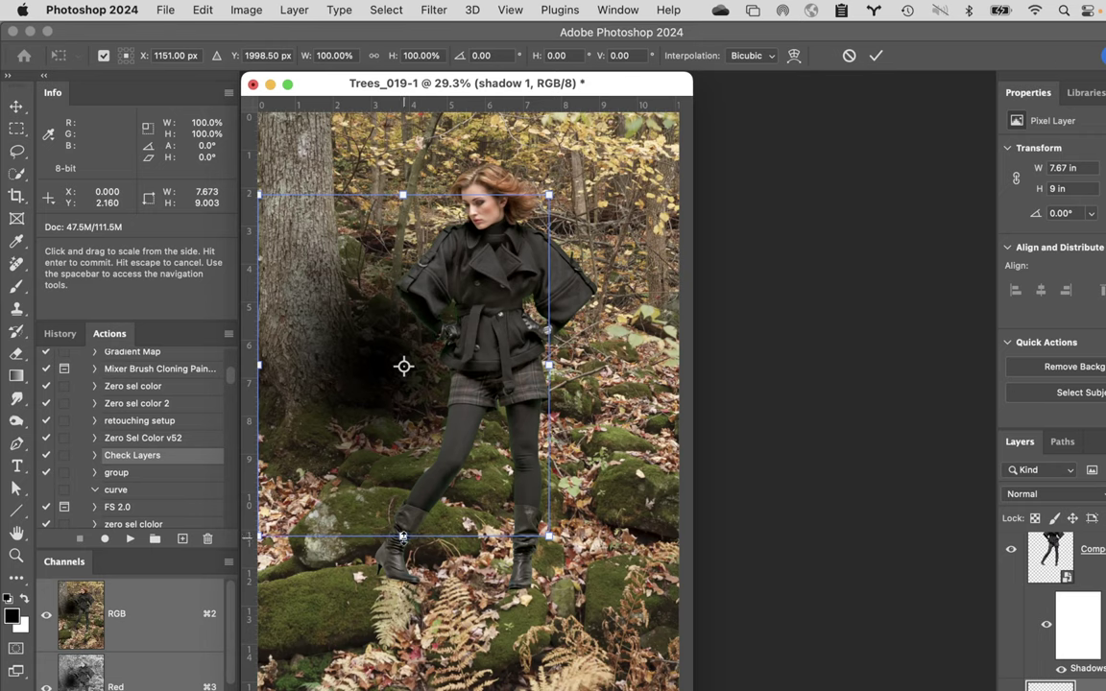
{"action": "left_click_drag", "start_coordinate": [402, 535], "coordinate": [413, 424]}
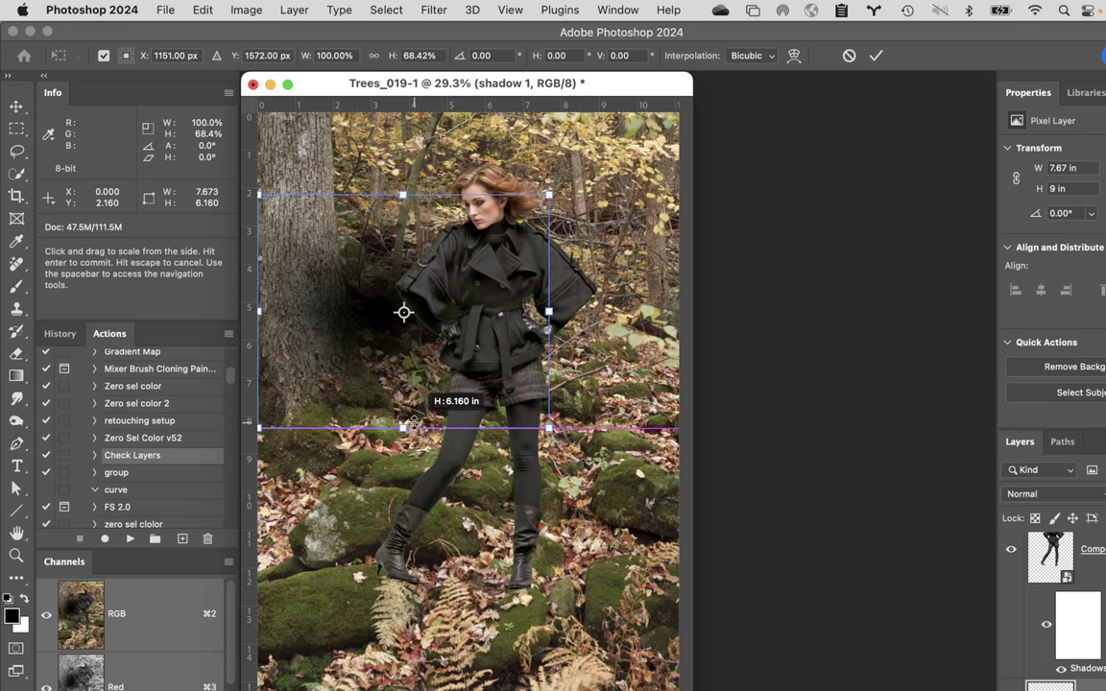
{"action": "key", "text": "super+z"}
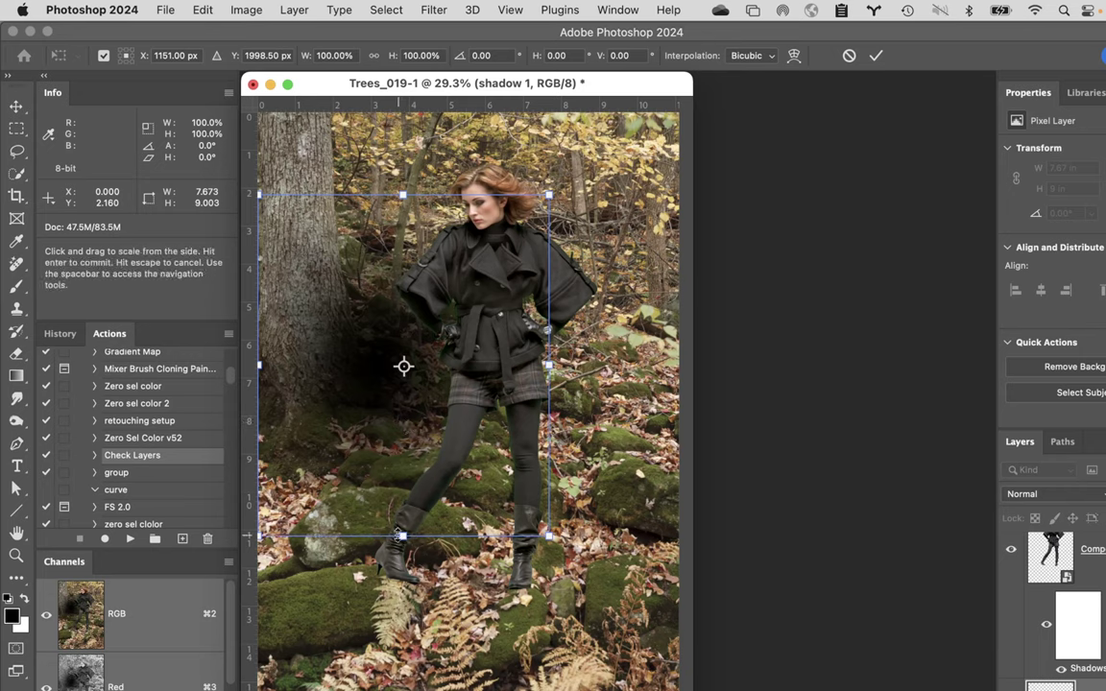
{"action": "left_click_drag", "start_coordinate": [402, 536], "coordinate": [406, 386]}
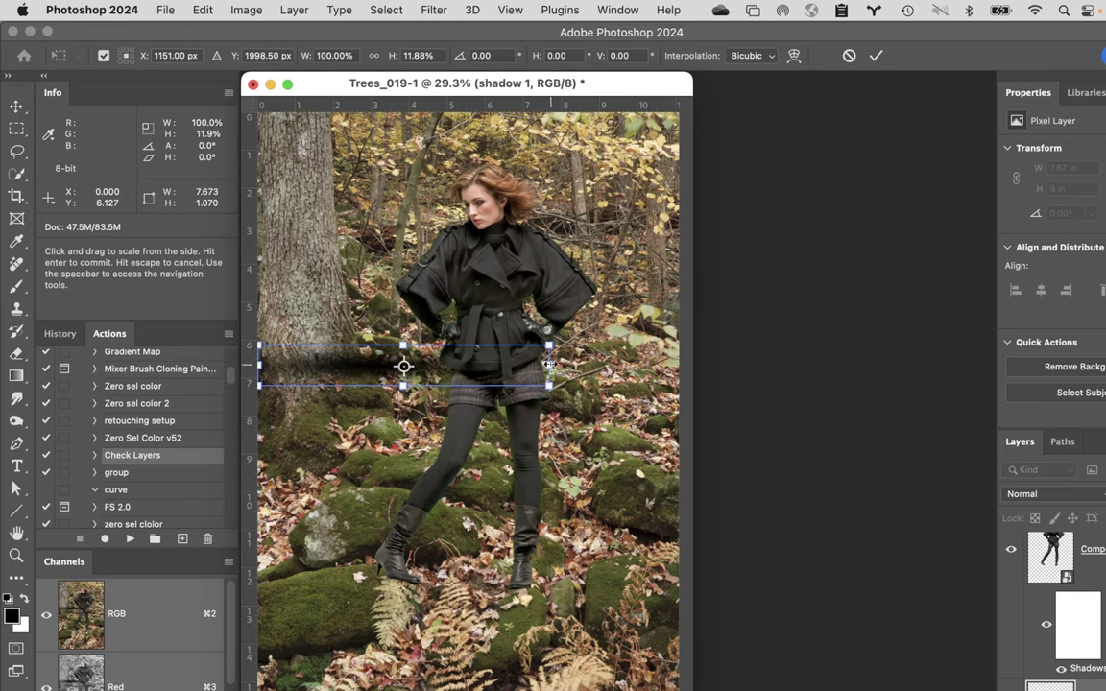
{"action": "left_click_drag", "start_coordinate": [549, 365], "coordinate": [500, 365]}
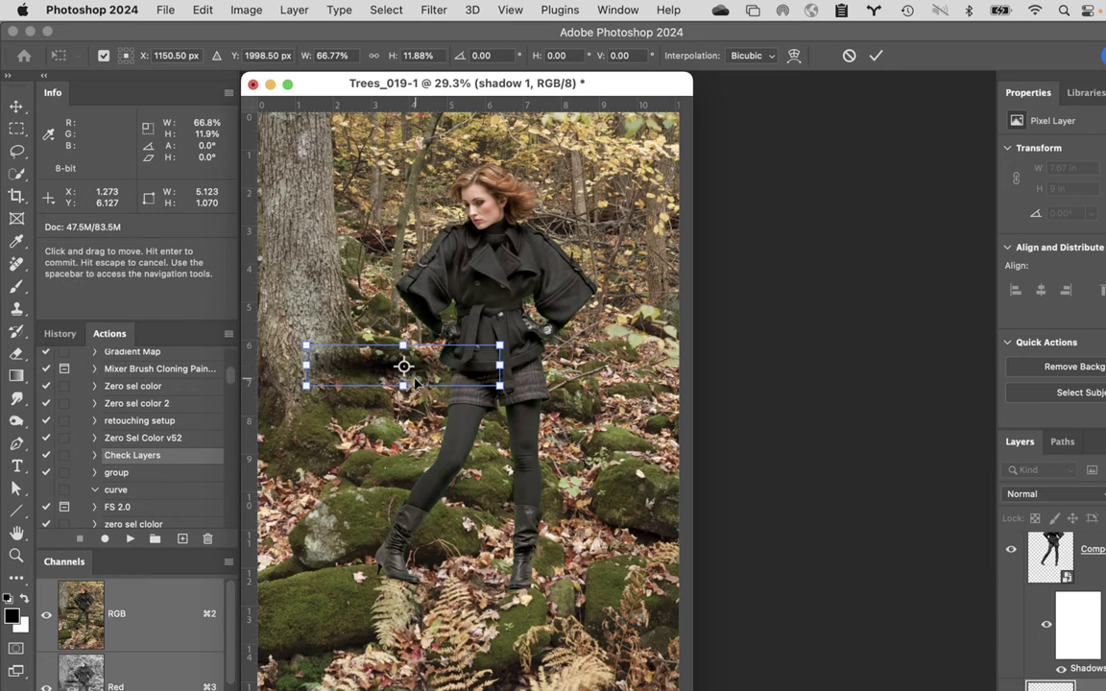
- Move the flattened shadow 1 beneath the boot on the left rock, rotate it about 23.5°, and apply the transform
{"action": "left_click_drag", "start_coordinate": [461, 368], "coordinate": [478, 577]}
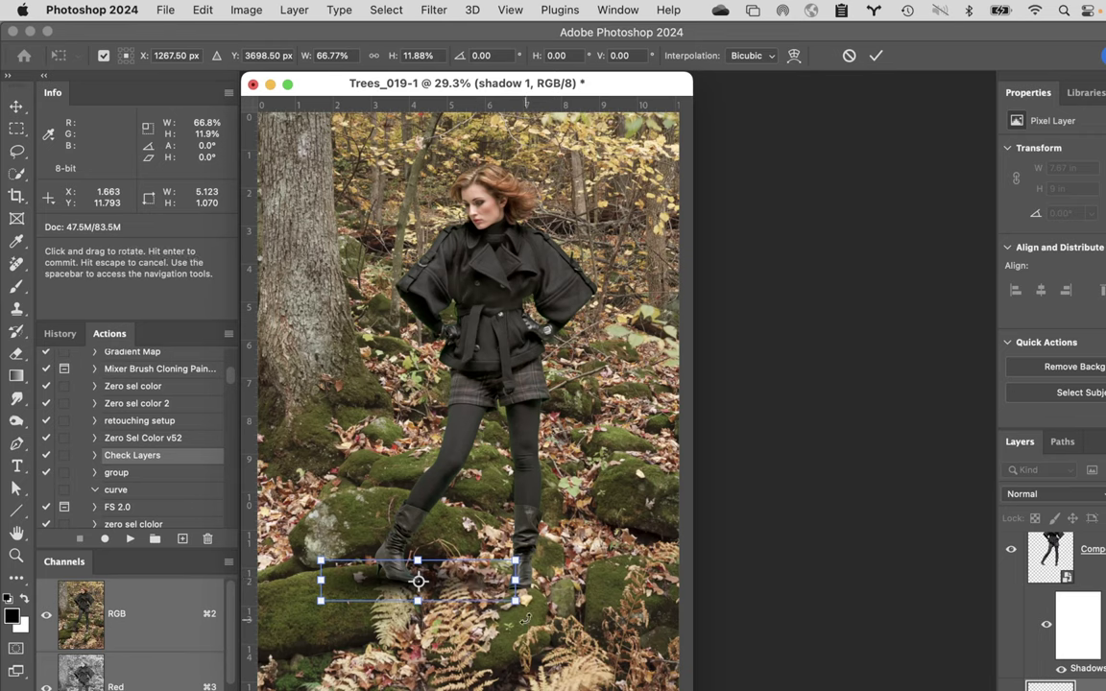
{"action": "left_click_drag", "start_coordinate": [530, 615], "coordinate": [507, 655]}
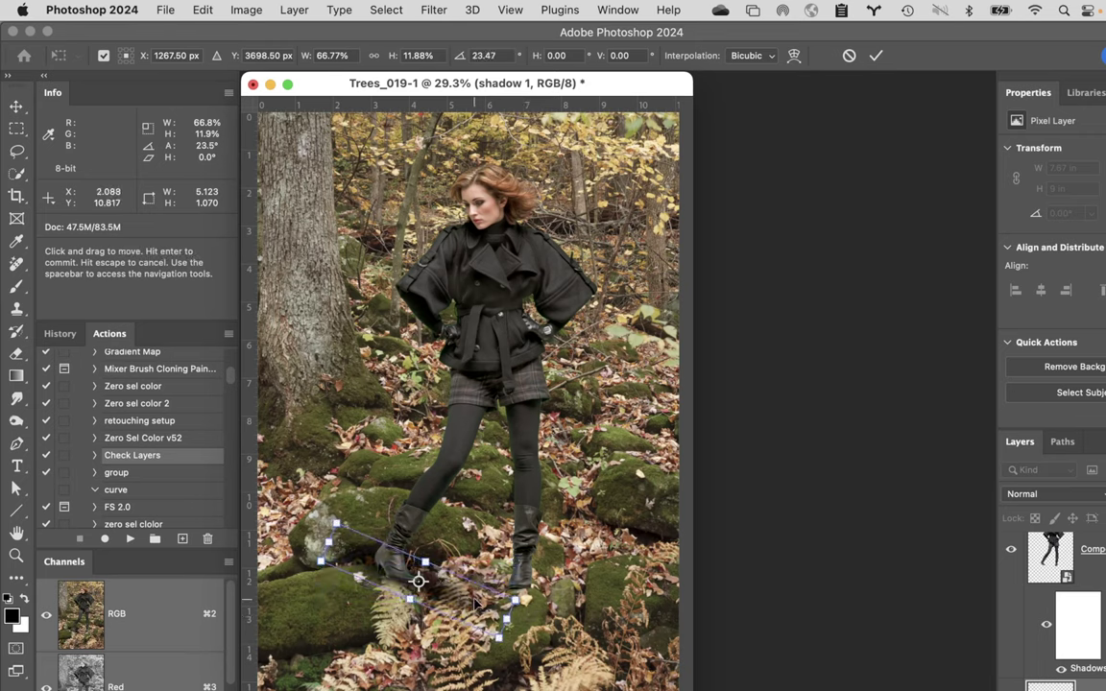
{"action": "left_click_drag", "start_coordinate": [475, 603], "coordinate": [468, 611]}
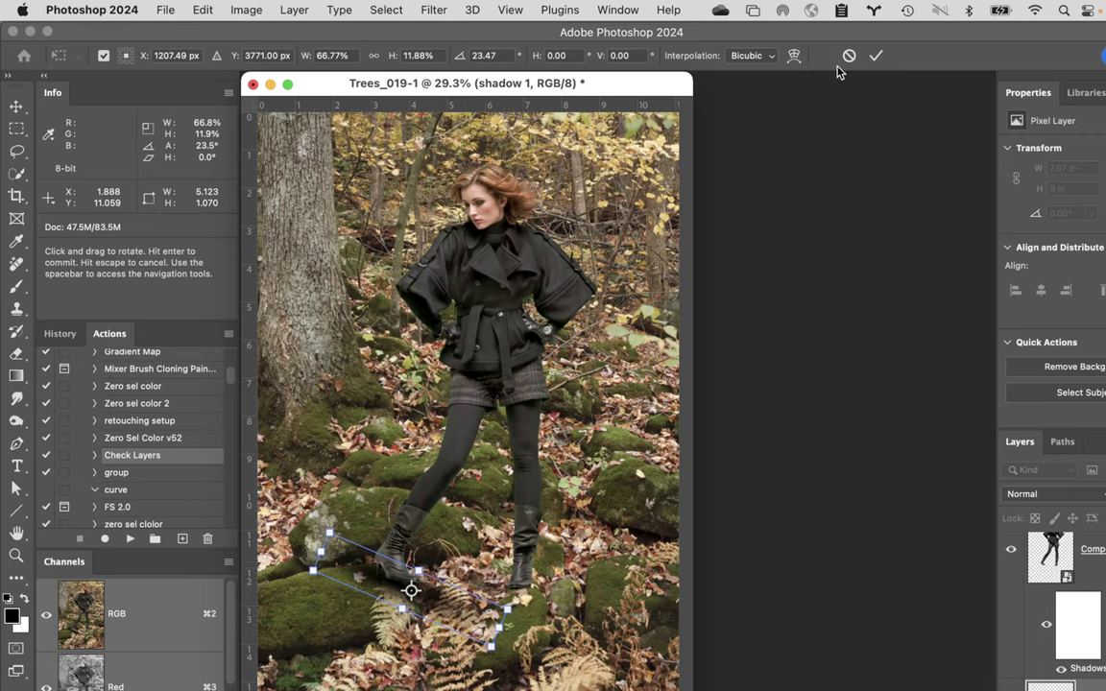
{"action": "left_click", "coordinate": [875, 57]}
{"action": "key", "text": "g"}
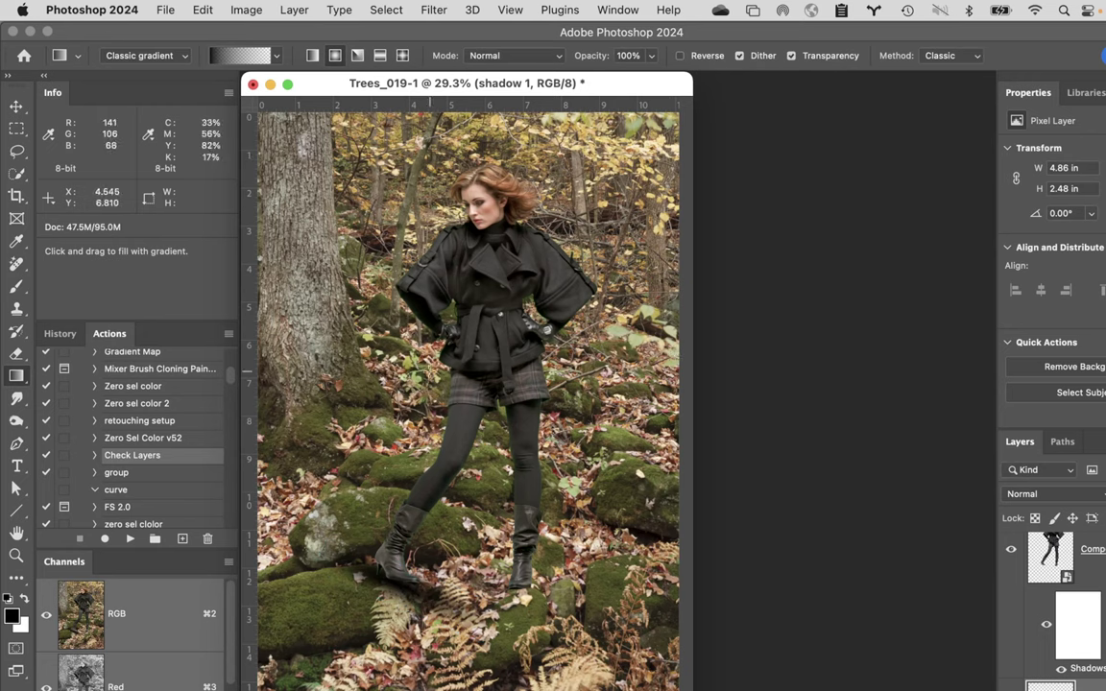
- Erase the excess shadow 1 around the boot on the left rock with a 500 px Eraser at 50% hardness and 6% flow
{"action": "key", "text": "e"}
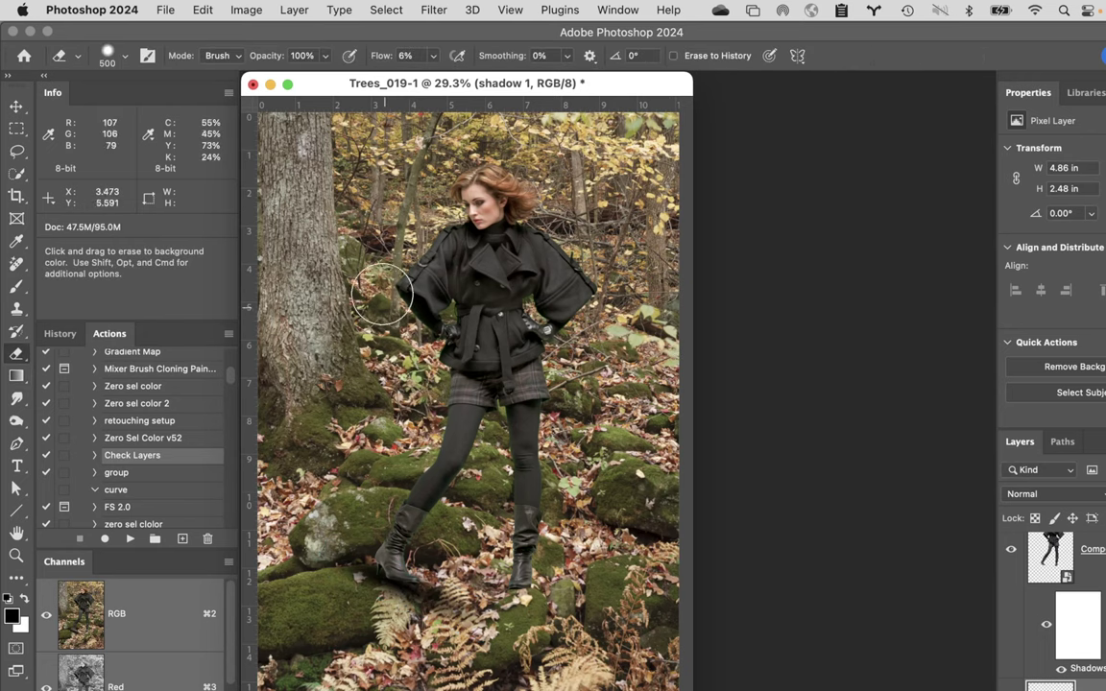
{"action": "left_click", "coordinate": [125, 56]}
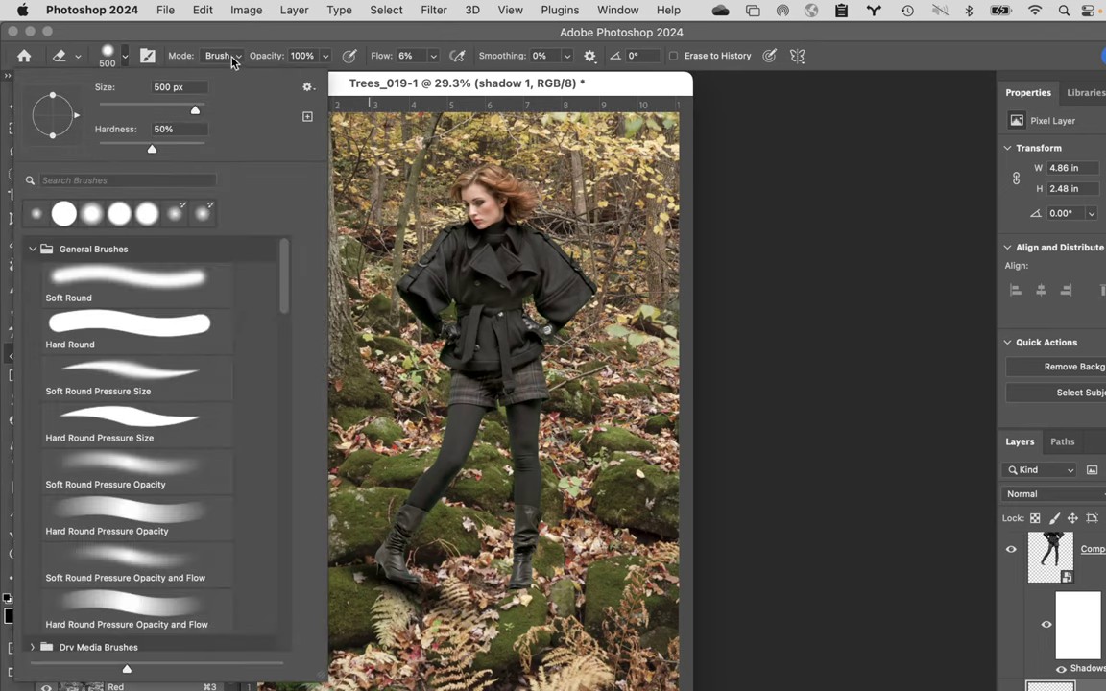
{"action": "left_click", "coordinate": [246, 29]}
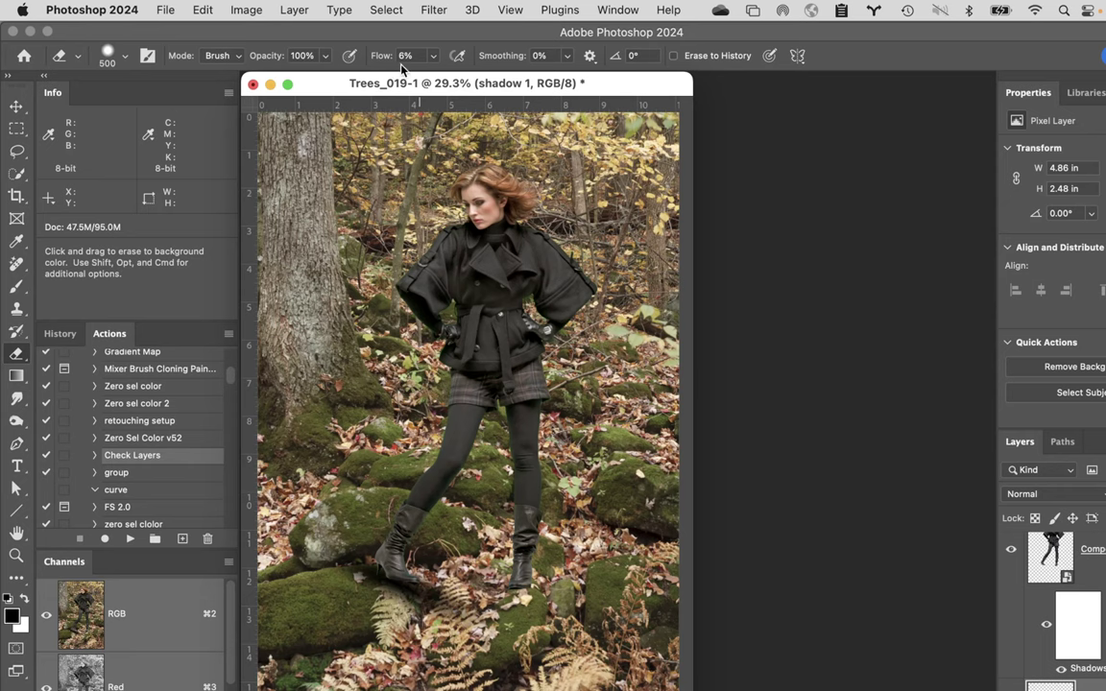
{"action": "key", "text": "super+space"}
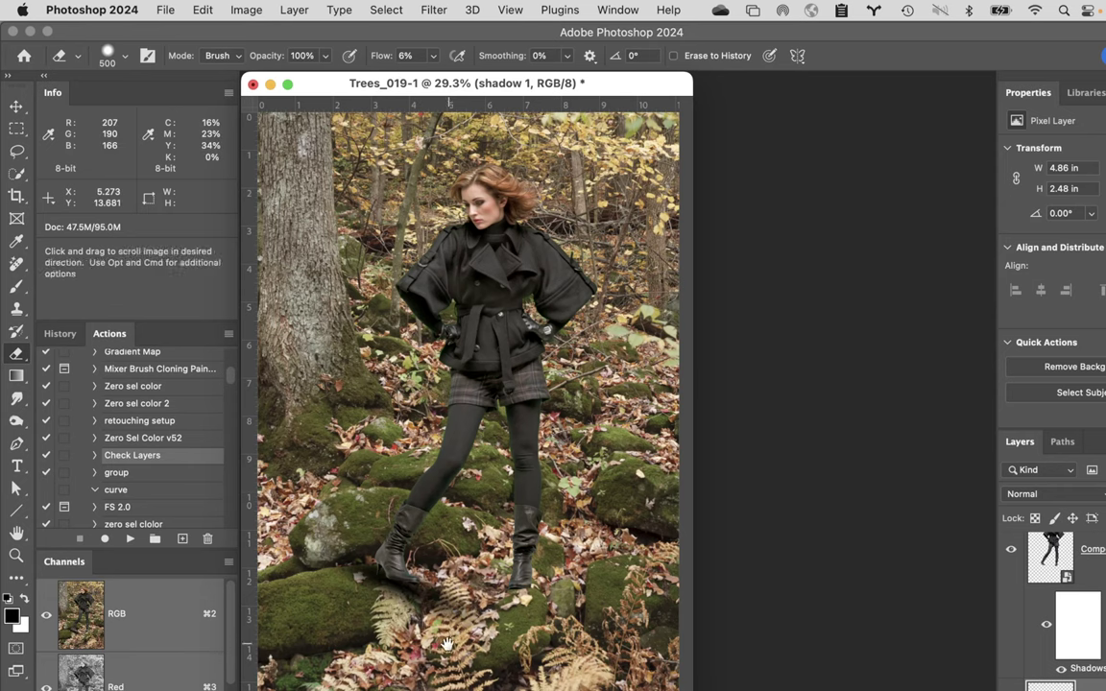
{"action": "left_click", "coordinate": [436, 627]}
{"action": "left_click", "coordinate": [403, 523]}
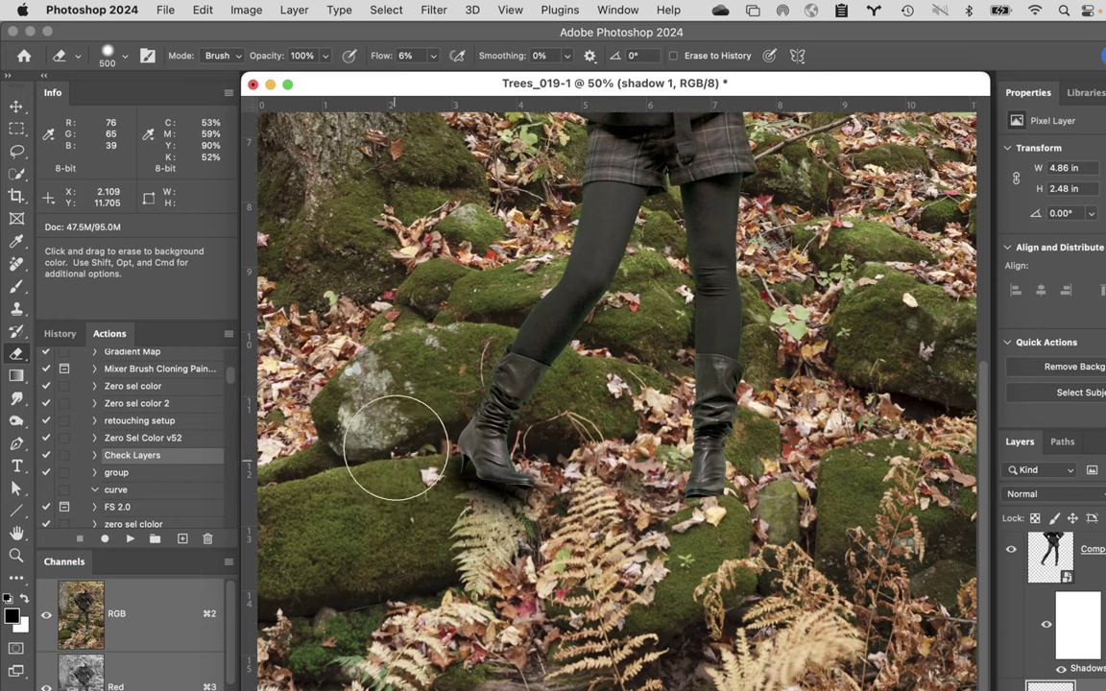
{"action": "mouse_move", "coordinate": [402, 464]}
{"action": "left_mouse_down"}
{"action": "mouse_move", "coordinate": [402, 440]}
{"action": "mouse_move", "coordinate": [409, 592]}
{"action": "mouse_move", "coordinate": [600, 576]}
{"action": "mouse_move", "coordinate": [672, 641]}
{"action": "left_mouse_up"}
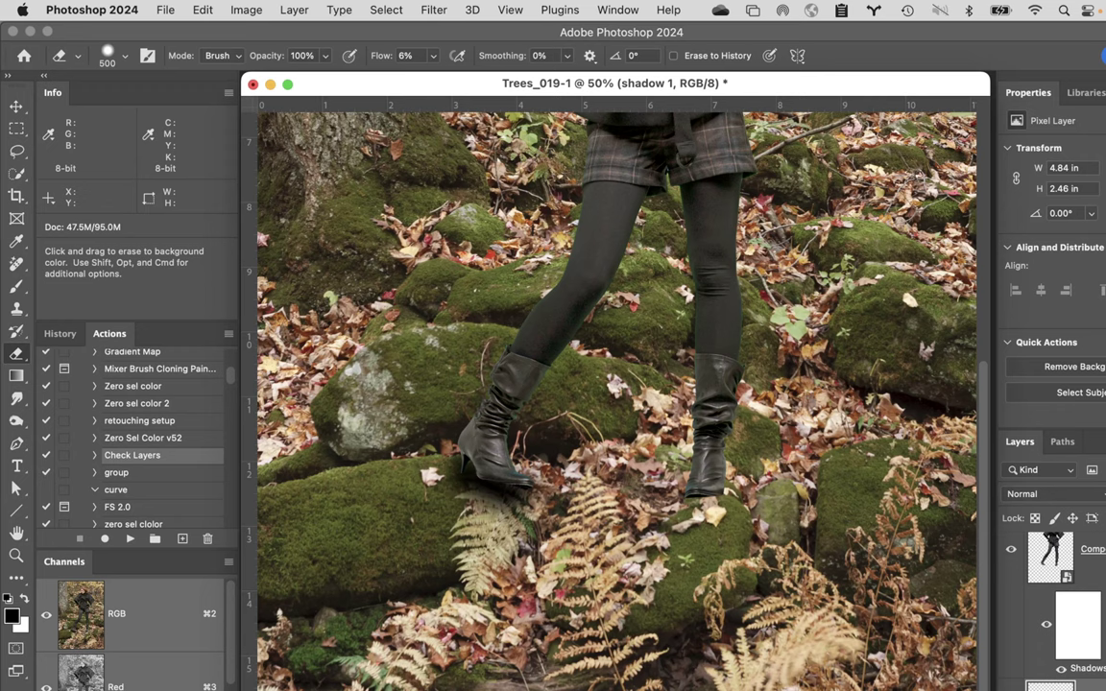
- Add a new layer named "shadow 2" and draw a black-to-transparent radial gradient about 3.5 inches across beside the right-hand boot
{"action": "key", "text": "alt+bracketleft"}
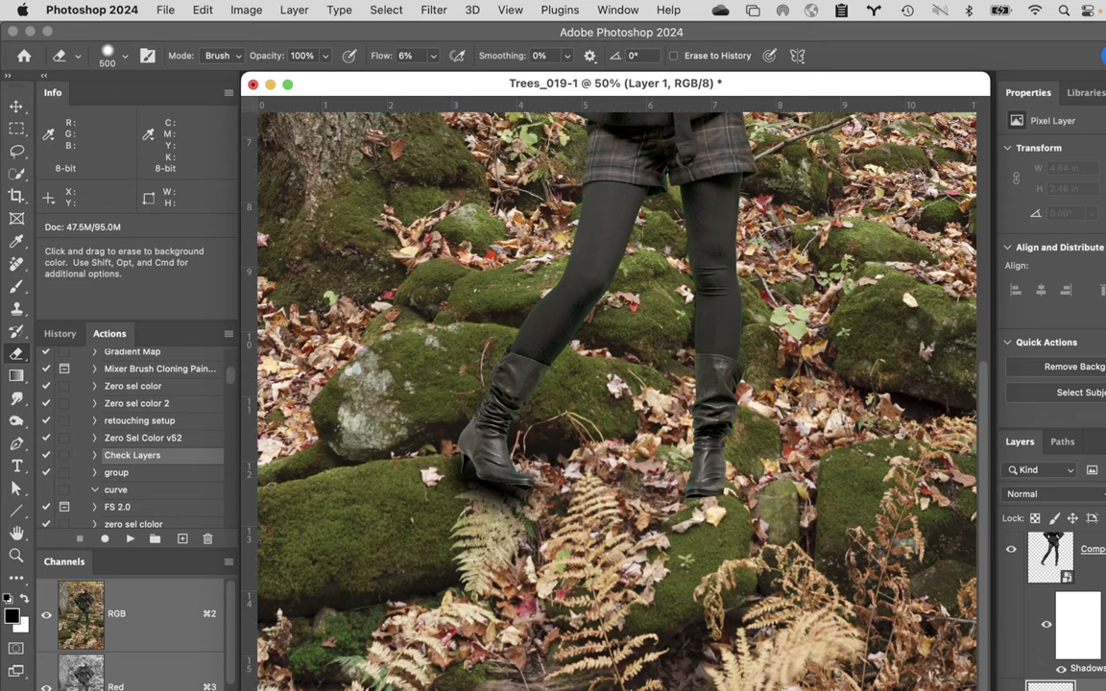
{"action": "key", "text": "alt+bracketleft"}
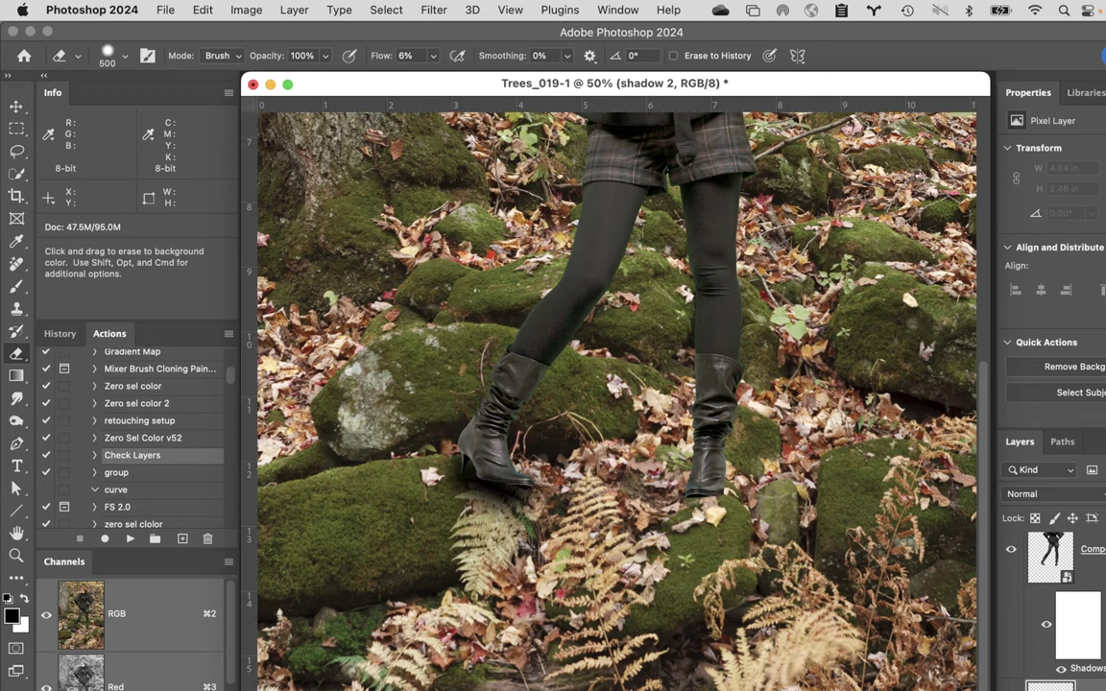
{"action": "key", "text": "g"}
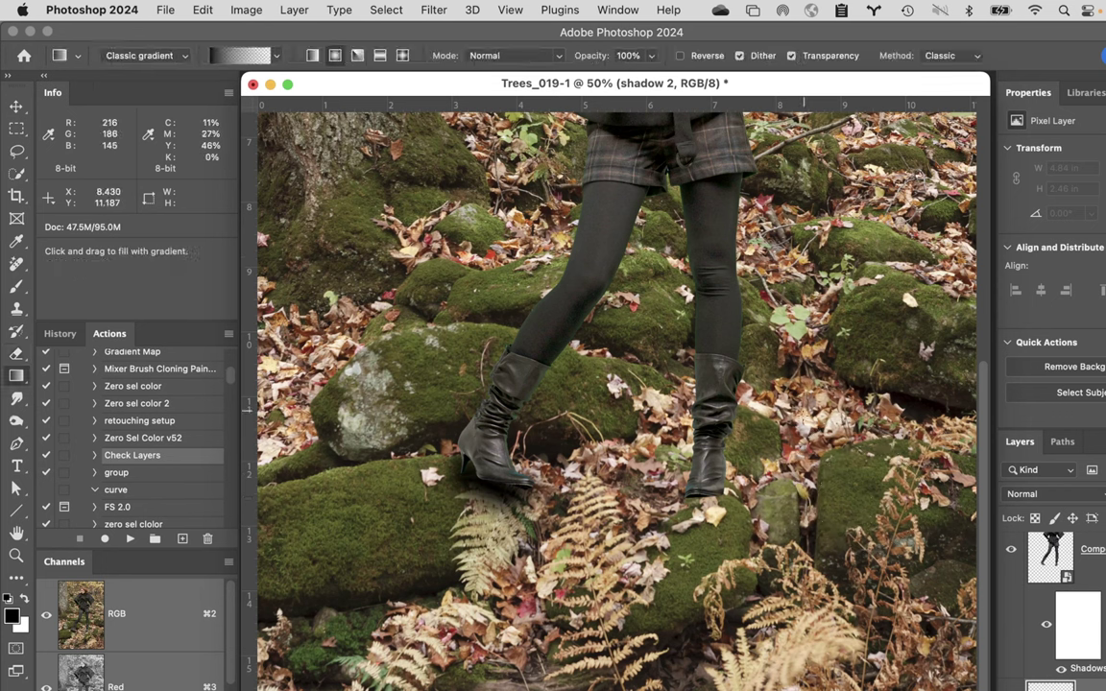
{"action": "left_click_drag", "start_coordinate": [805, 411], "coordinate": [809, 538]}
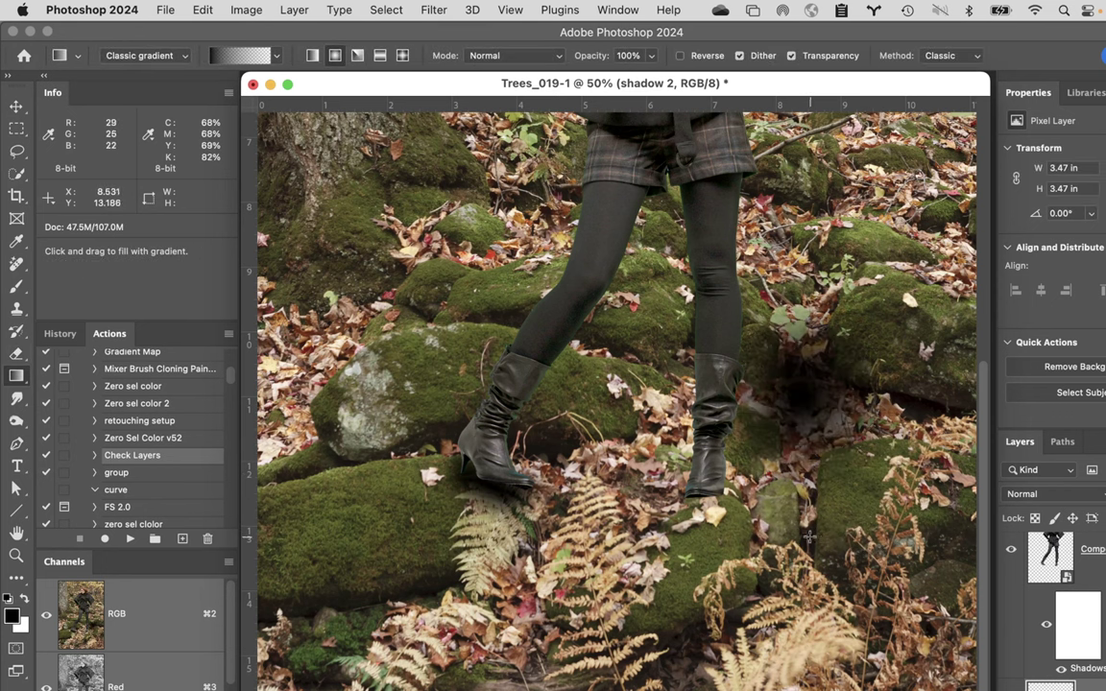
- Flatten the shadow 2 gradient to about 79% width and 22% height, place it under the right-hand boot, and apply the transform
{"action": "key", "text": "super+t"}
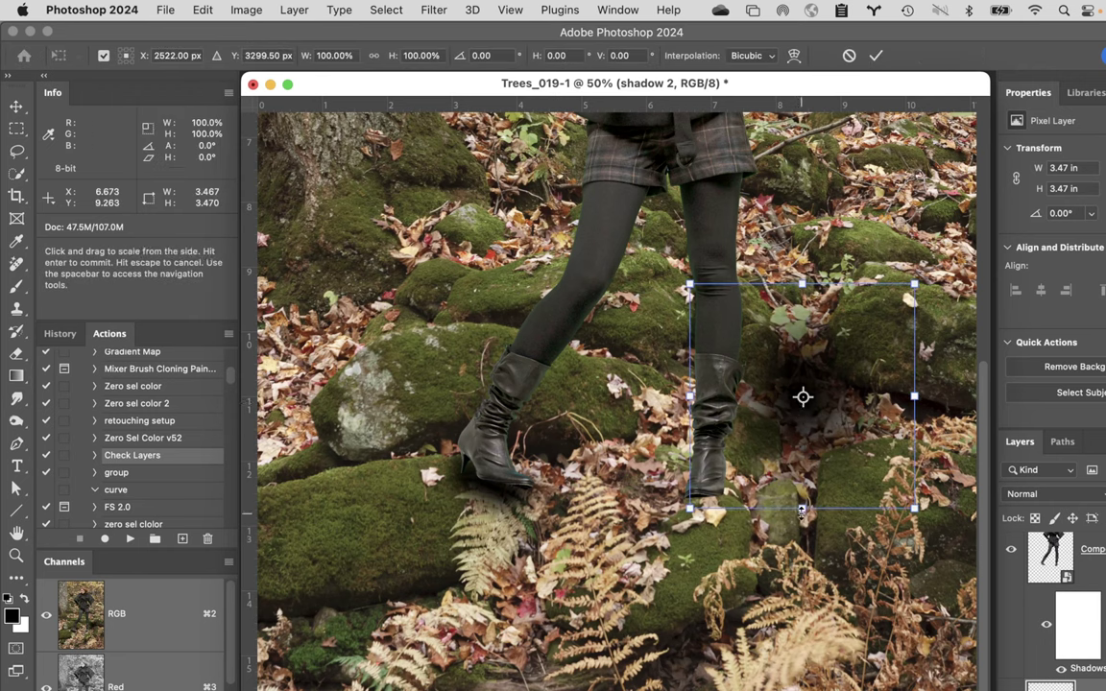
{"action": "left_click_drag", "start_coordinate": [802, 511], "coordinate": [814, 423]}
{"action": "left_click_drag", "start_coordinate": [916, 396], "coordinate": [890, 397]}
{"action": "mouse_move", "coordinate": [802, 423]}
{"action": "left_mouse_down"}
{"action": "mouse_move", "coordinate": [804, 444]}
{"action": "mouse_move", "coordinate": [802, 420]}
{"action": "left_mouse_up"}
{"action": "left_click_drag", "start_coordinate": [862, 391], "coordinate": [774, 504]}
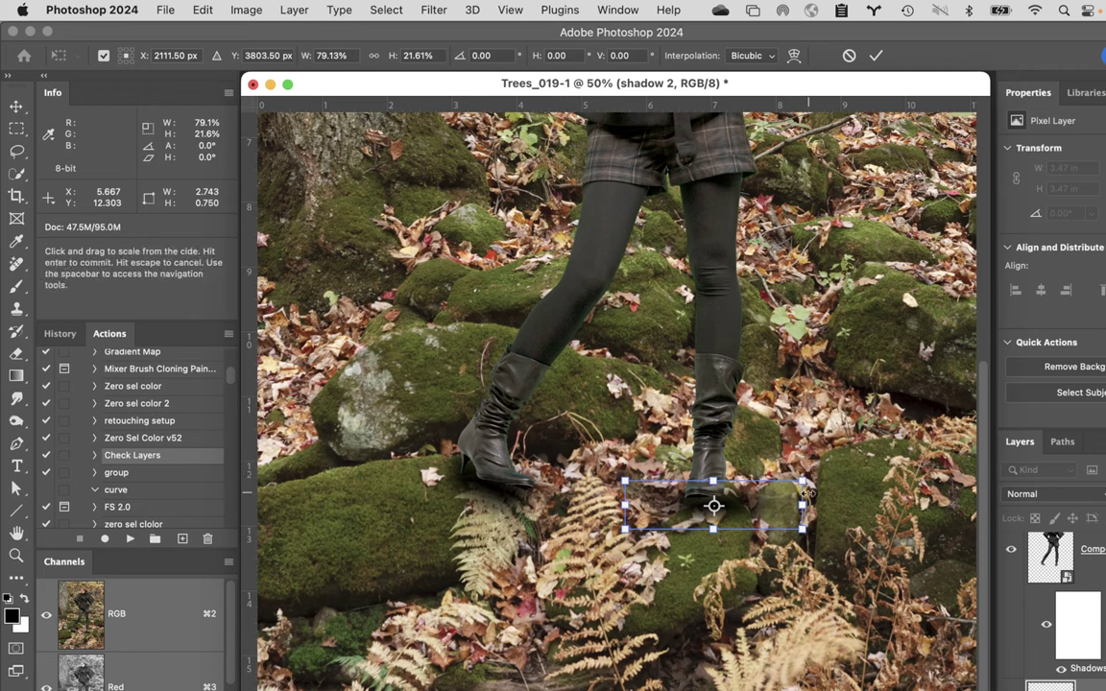
{"action": "left_click", "coordinate": [876, 57]}
{"action": "key", "text": "g"}
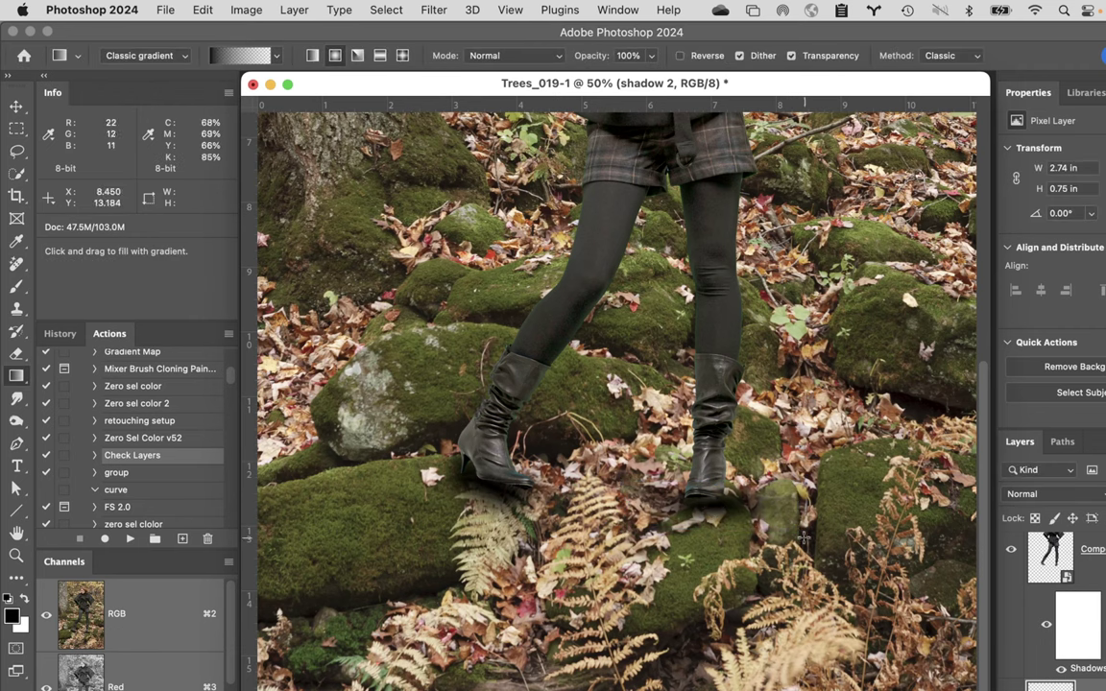
- Erase the excess shadow 2 around the right-hand boot with the Eraser at 6% flow, reducing the brush to 175 px
{"action": "key", "text": "e"}
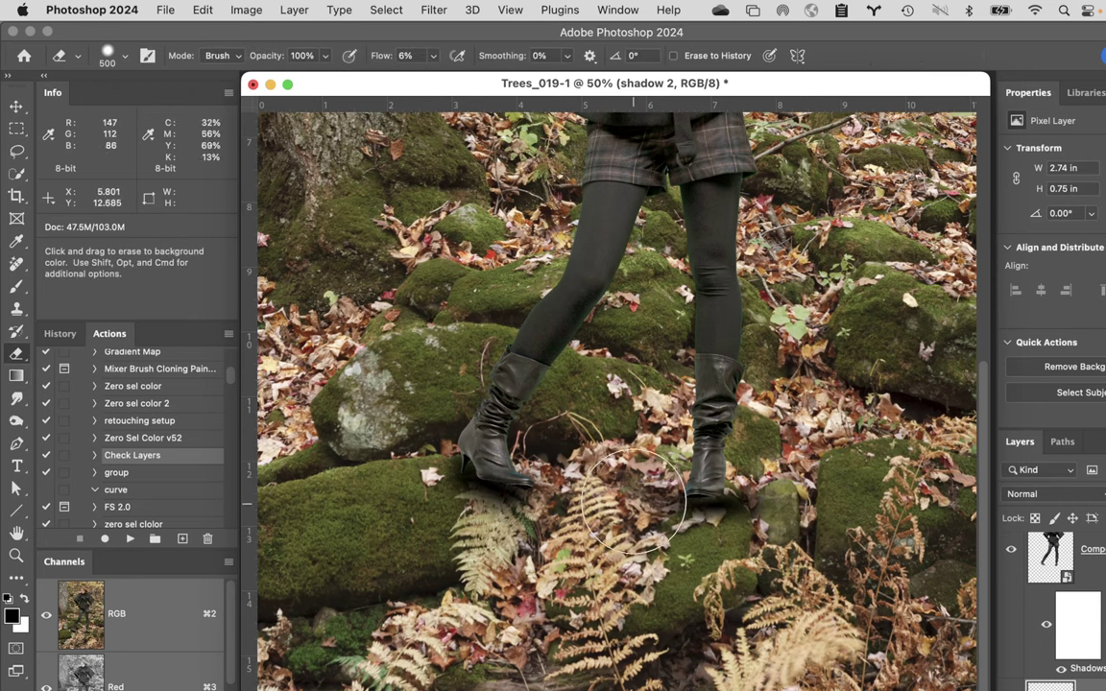
{"action": "key", "text": "bracketleft"}
{"action": "key", "text": "bracketleft"}
{"action": "key", "text": "bracketleft"}
{"action": "key", "text": "bracketleft"}
{"action": "key", "text": "bracketleft"}
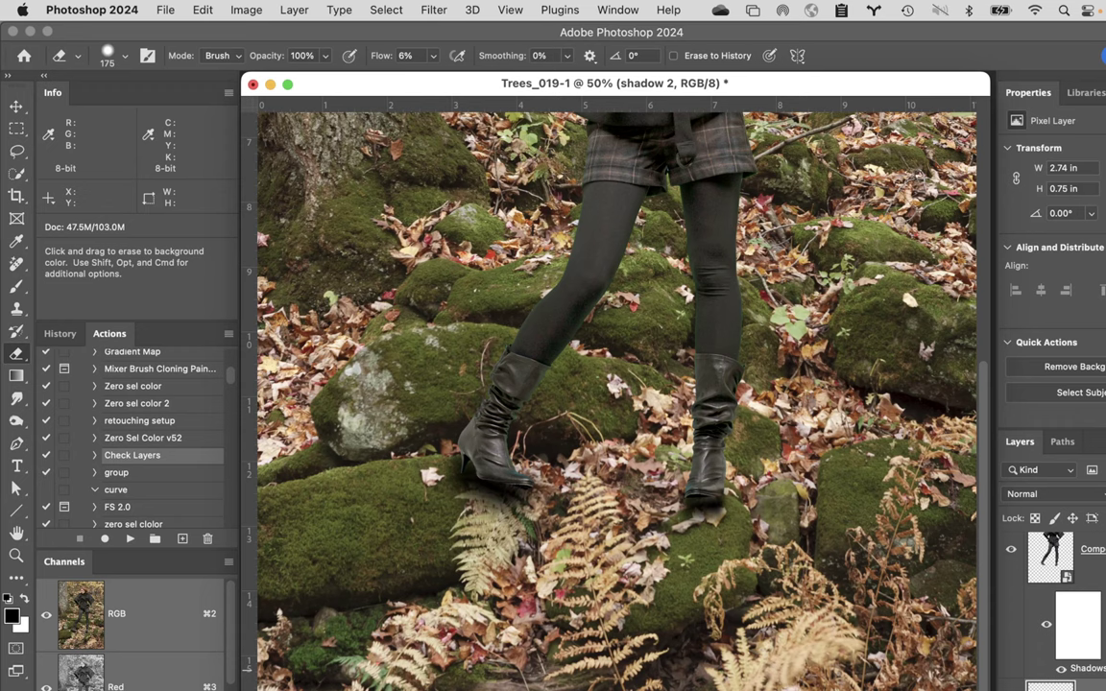
- Add a new layer named "shadow 3" and draw a black-to-transparent radial gradient about 6.1 inches across beside the right-hand boot
{"action": "key", "text": "alt+bracketleft"}
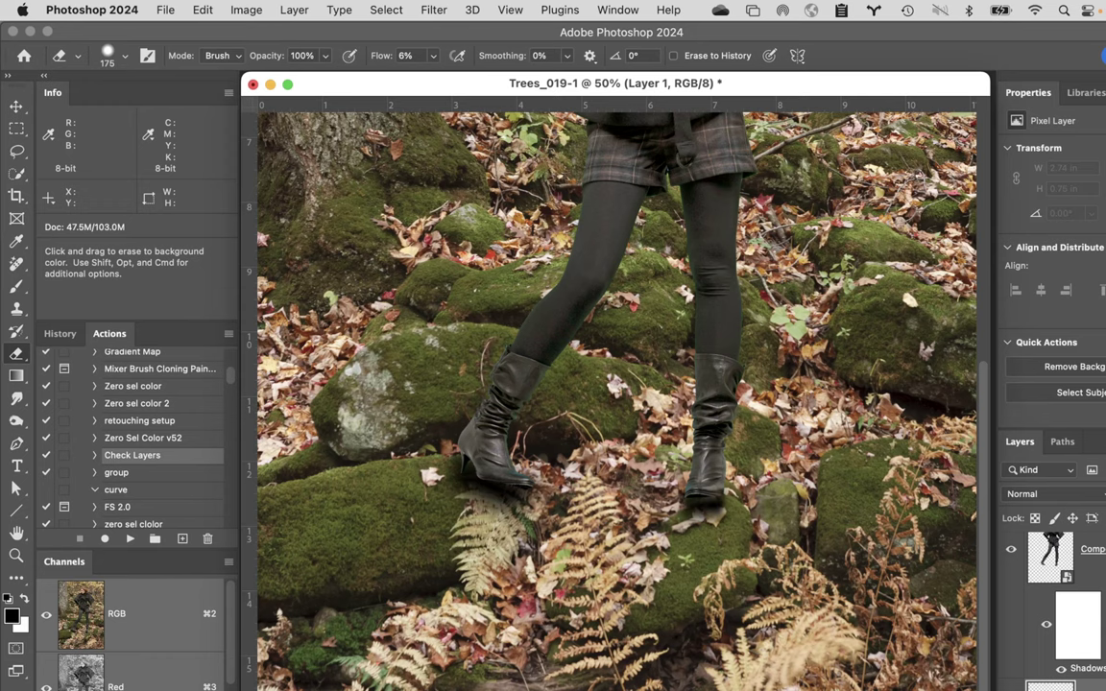
{"action": "key", "text": "alt+bracketleft"}
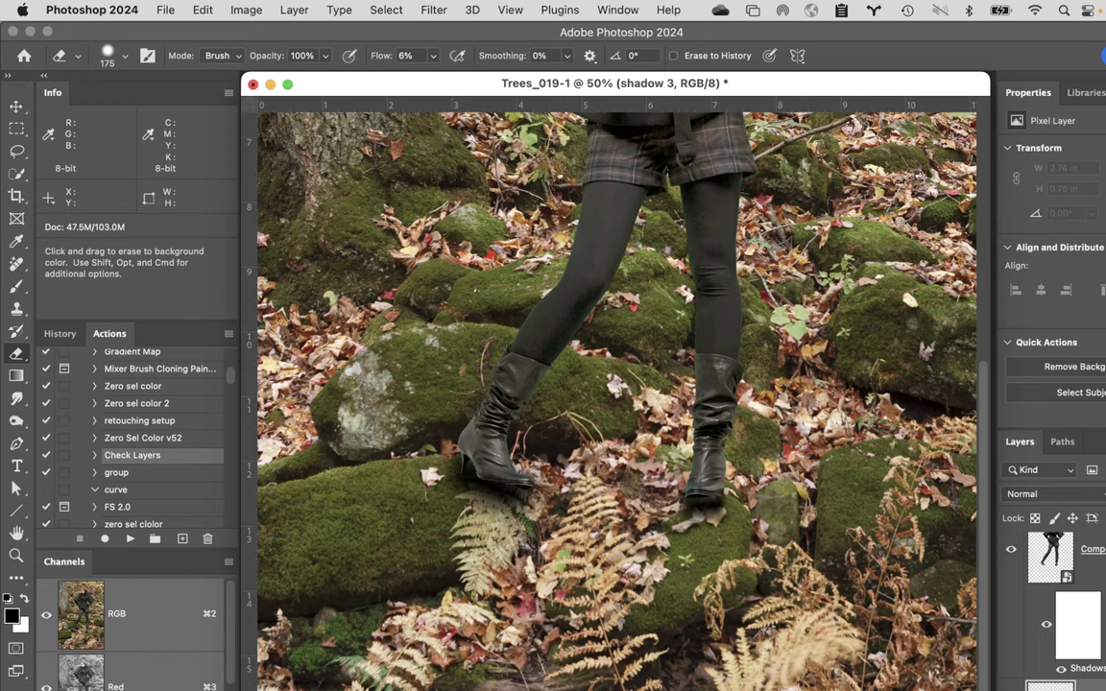
{"action": "key", "text": "g"}
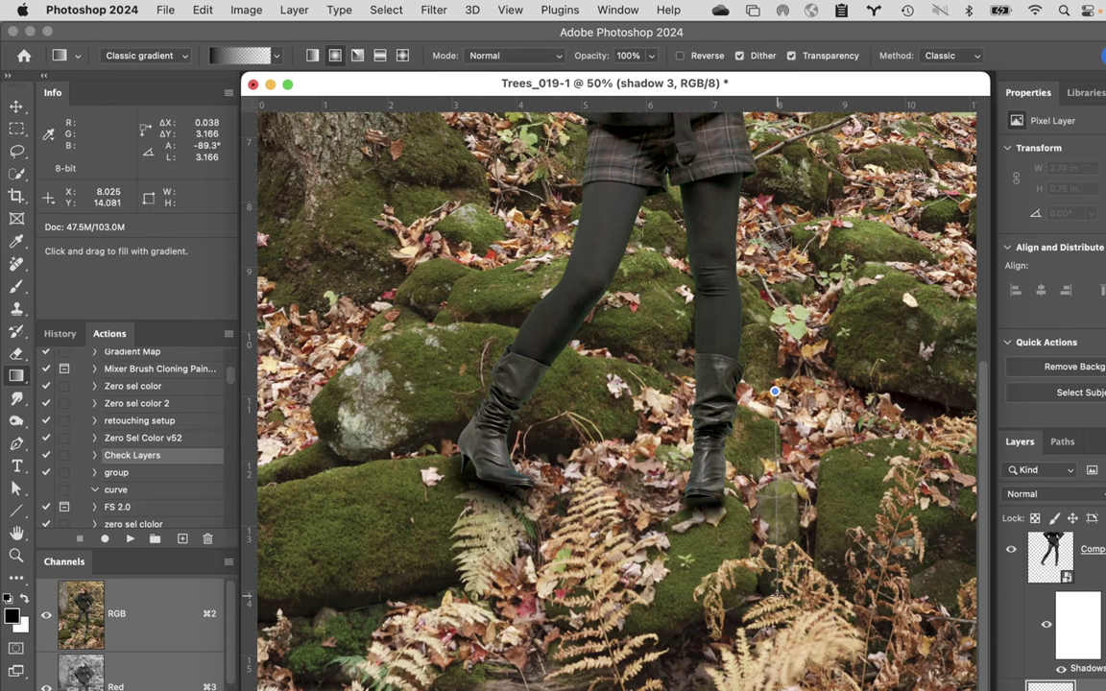
{"action": "left_click_drag", "start_coordinate": [699, 526], "coordinate": [698, 353]}
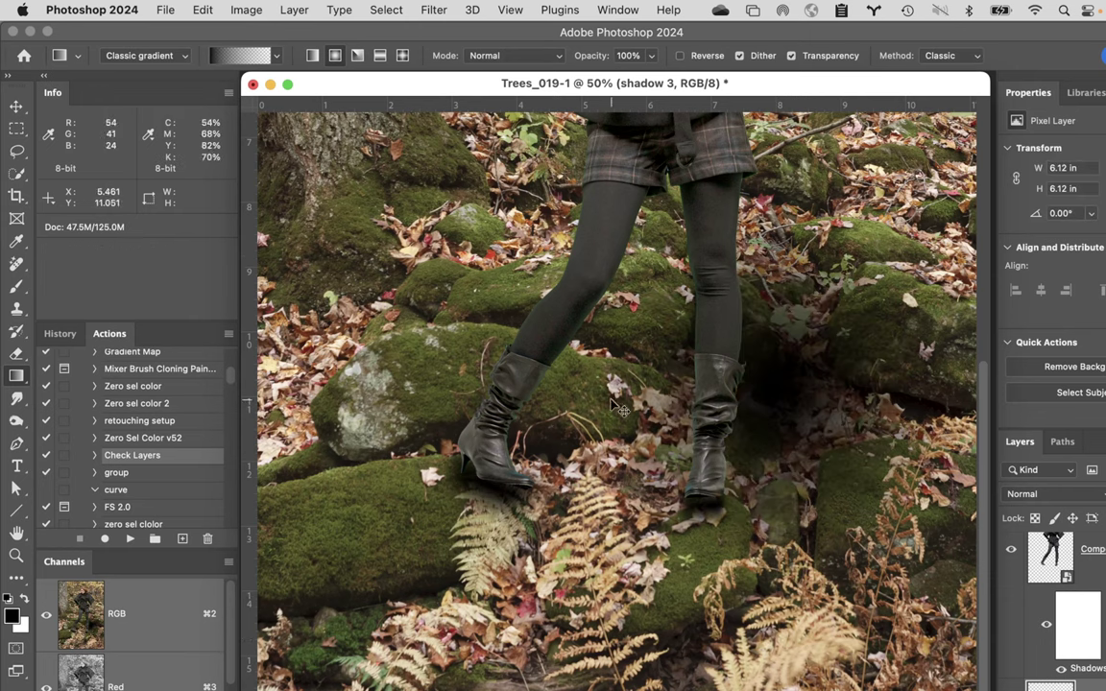
- Flatten shadow 3 to about 18.5% height, place it on the ground between the boots, rotate it about 3°, and apply the transform
{"action": "key", "text": "super+t"}
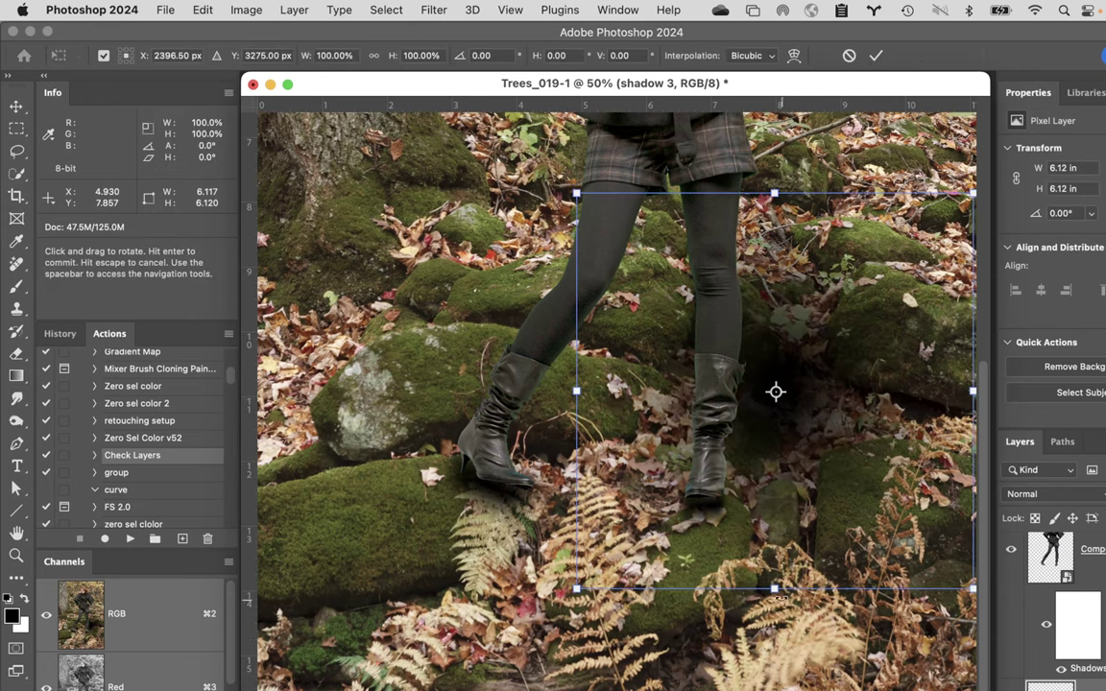
{"action": "left_click_drag", "start_coordinate": [774, 592], "coordinate": [775, 430]}
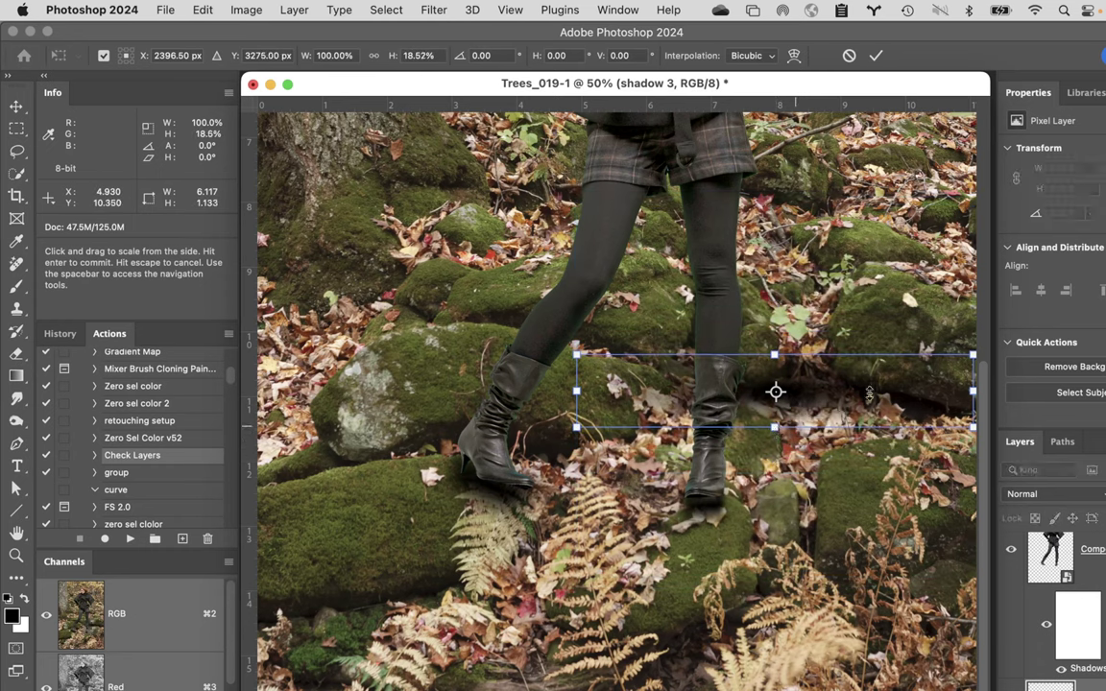
{"action": "left_click_drag", "start_coordinate": [869, 384], "coordinate": [720, 485]}
{"action": "left_click_drag", "start_coordinate": [837, 523], "coordinate": [842, 540]}
{"action": "left_click_drag", "start_coordinate": [755, 503], "coordinate": [777, 497]}
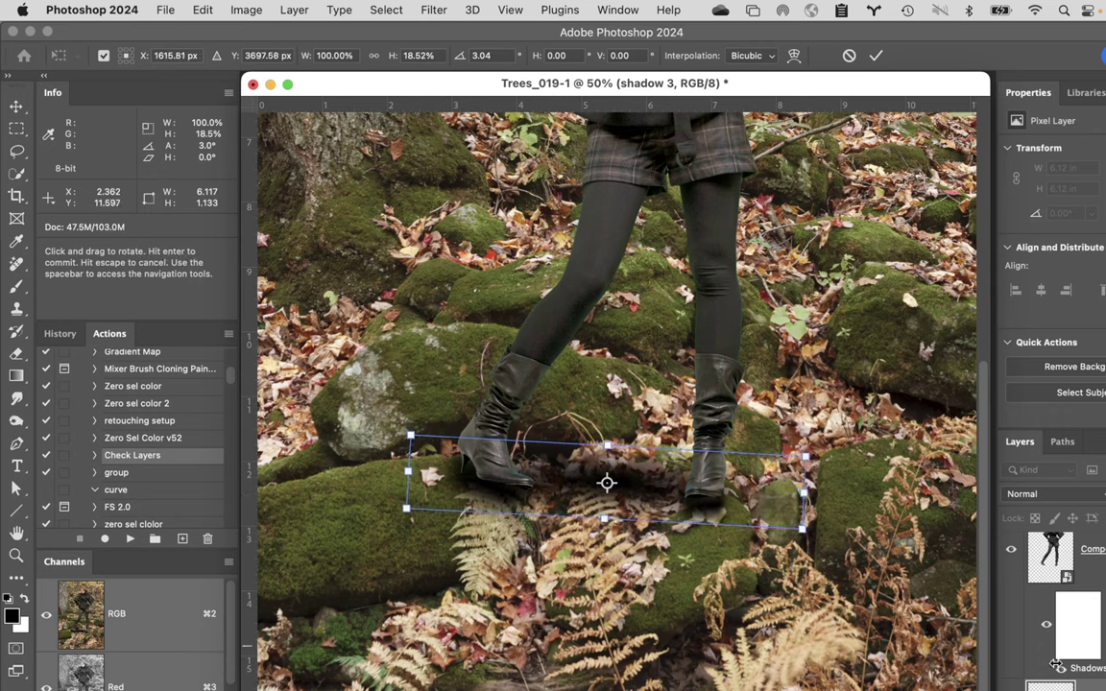
{"action": "left_click", "coordinate": [875, 55]}
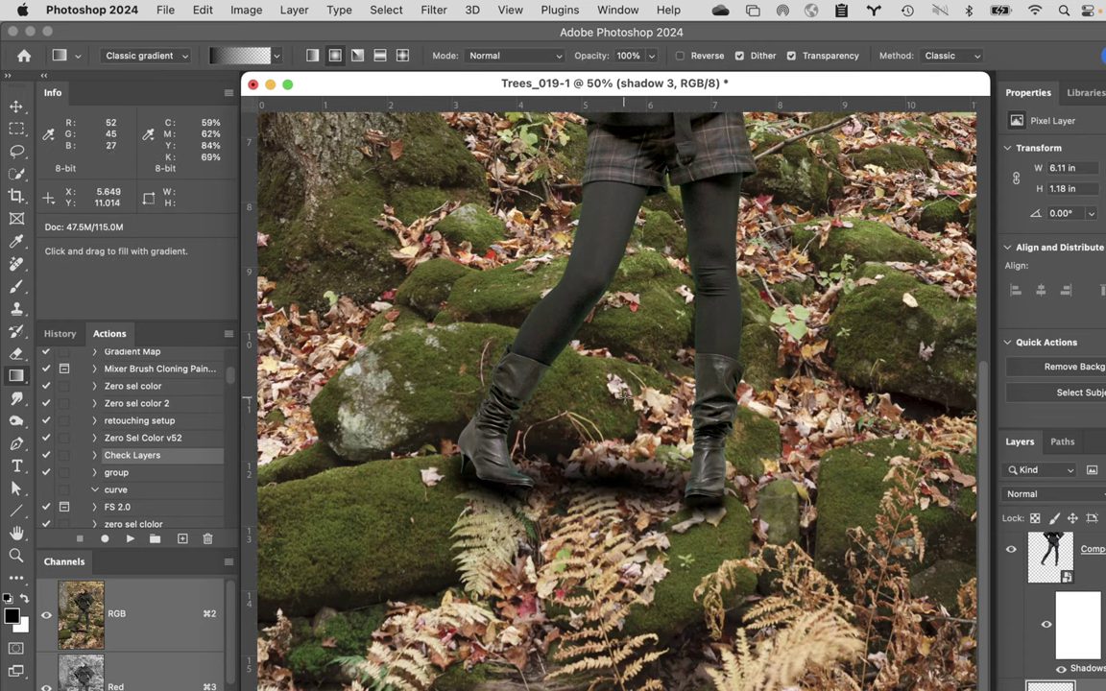
- Lighten and blend the shadow 3 patch between the boots using the 175 px Eraser at 6% flow
{"action": "key", "text": "e"}
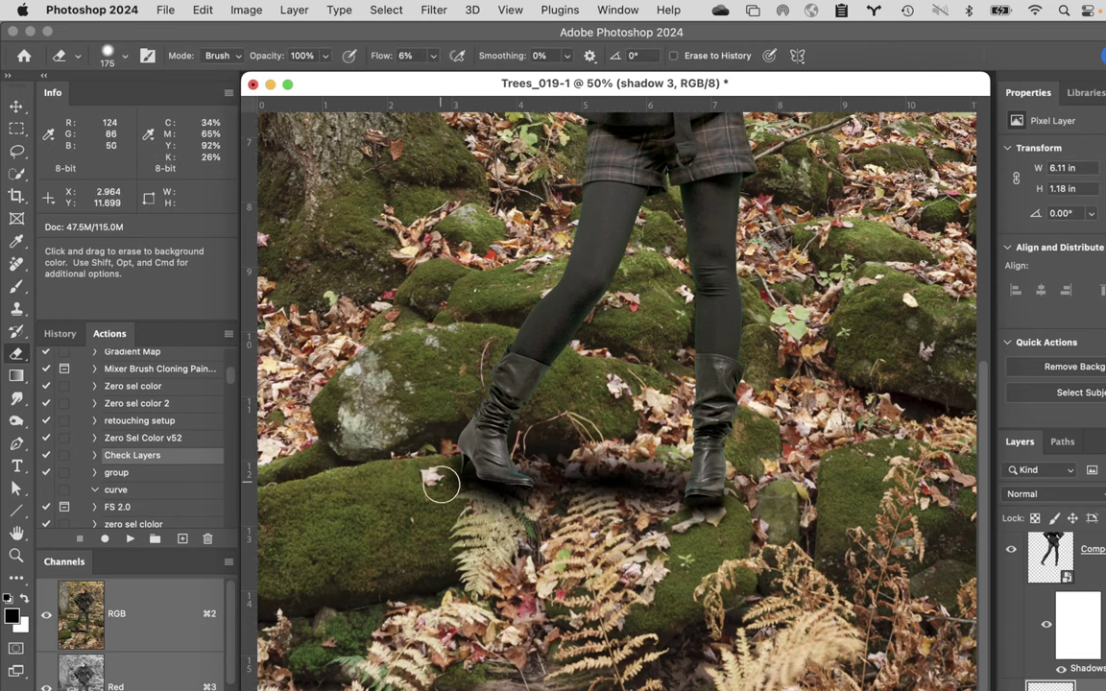
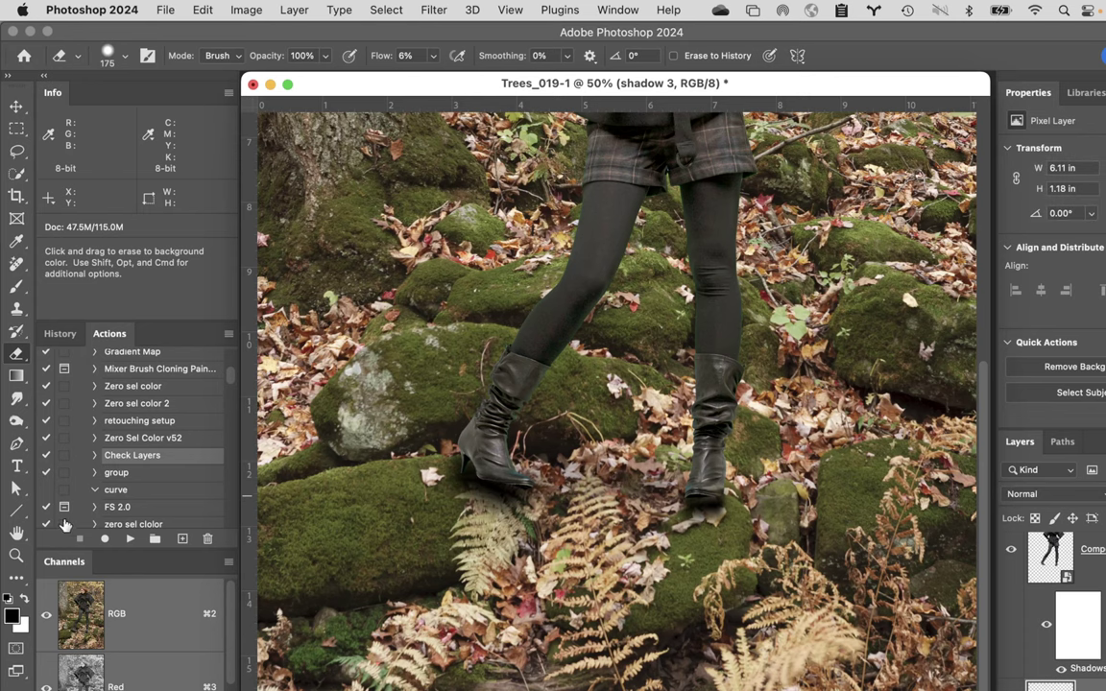
{"action": "double_click", "coordinate": [16, 535]}
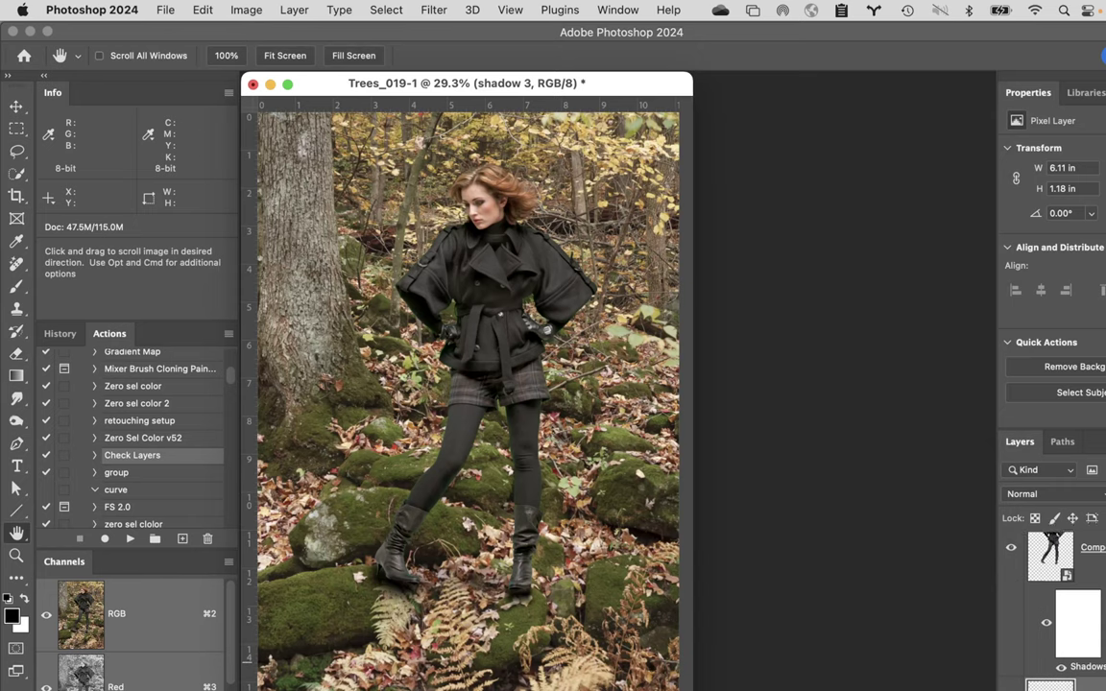
- Review the shadow layers beneath the composite model, moving down the stack from shadow 3 through shadow 2 to shadow 1
{"action": "scroll", "coordinate": [1056, 605], "scroll_direction": "down", "scroll_amount": 2}
{"action": "key", "text": "alt+bracketleft"}
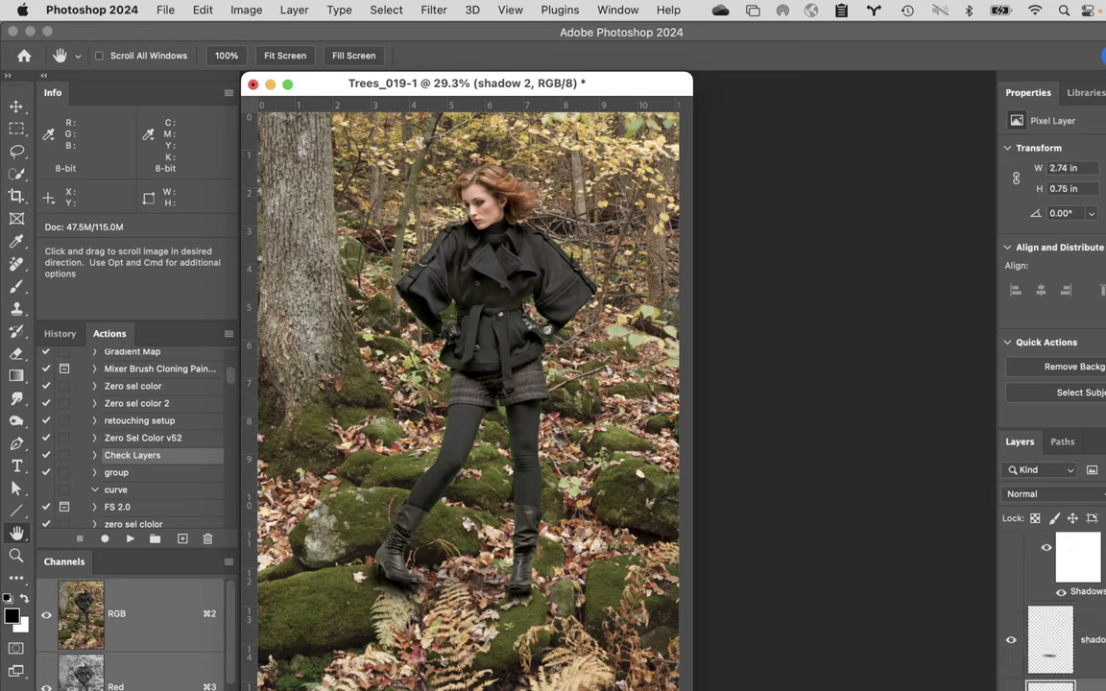
{"action": "scroll", "coordinate": [1056, 595], "scroll_direction": "down", "scroll_amount": 1}
{"action": "scroll", "coordinate": [1056, 595], "scroll_direction": "down", "scroll_amount": 3}
{"action": "key", "text": "alt+bracketleft"}
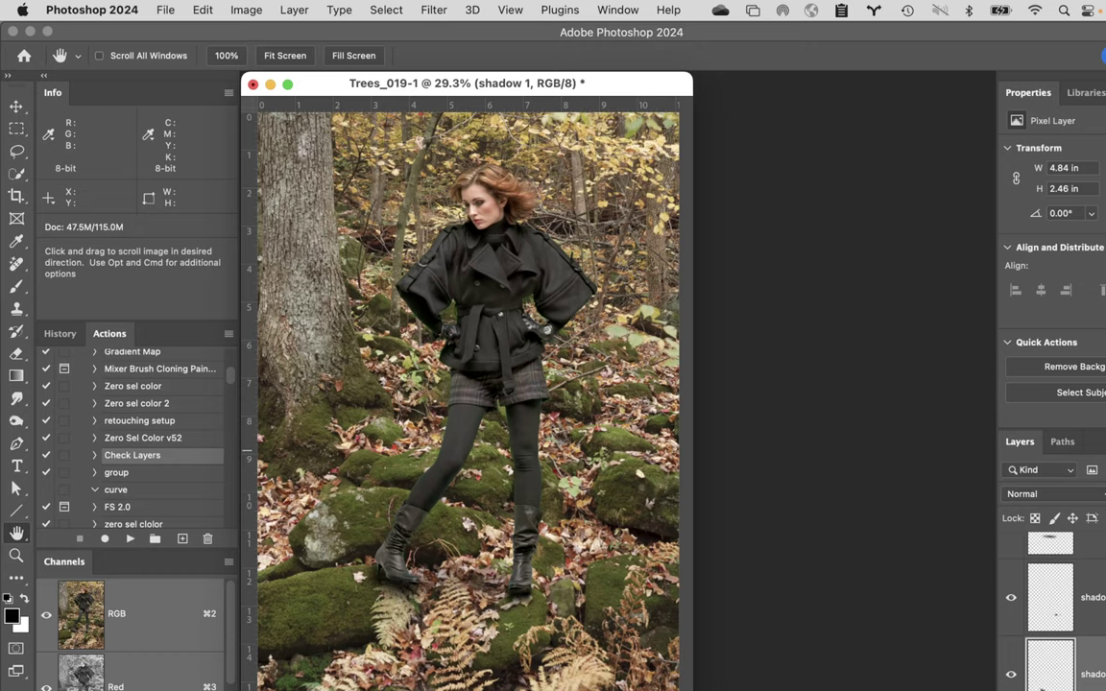
- Switch to Finder and open the 10.1 PSD composite from the Perspective folder in Photoshop
{"action": "key", "text": "super+Tab"}
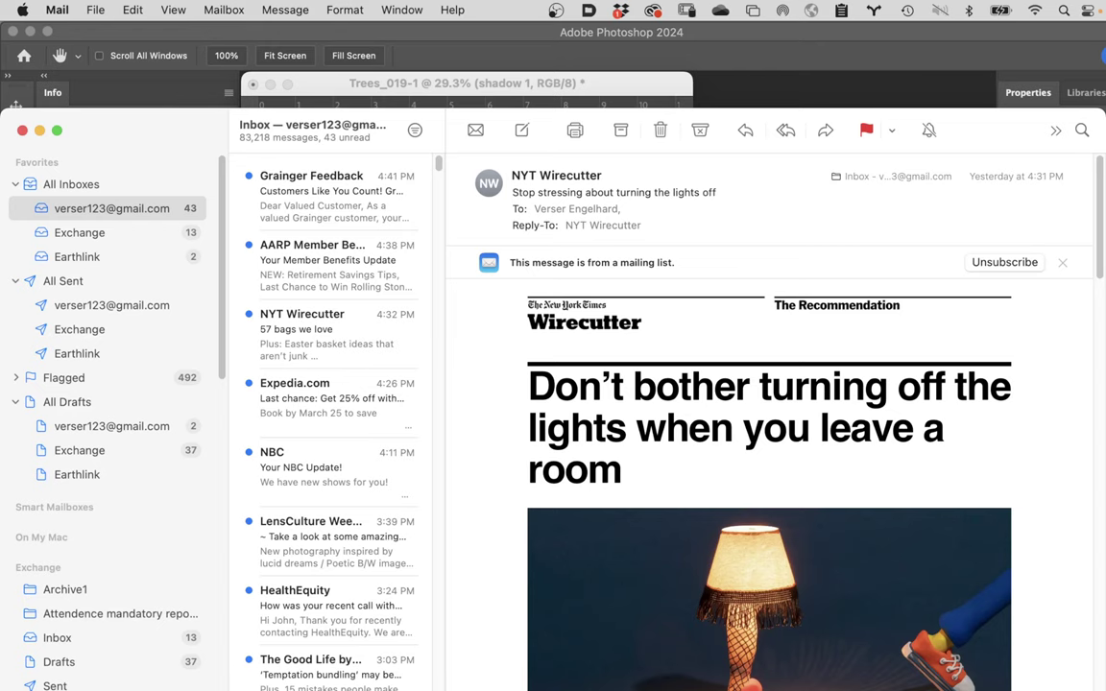
{"action": "key", "text": "super+Tab"}
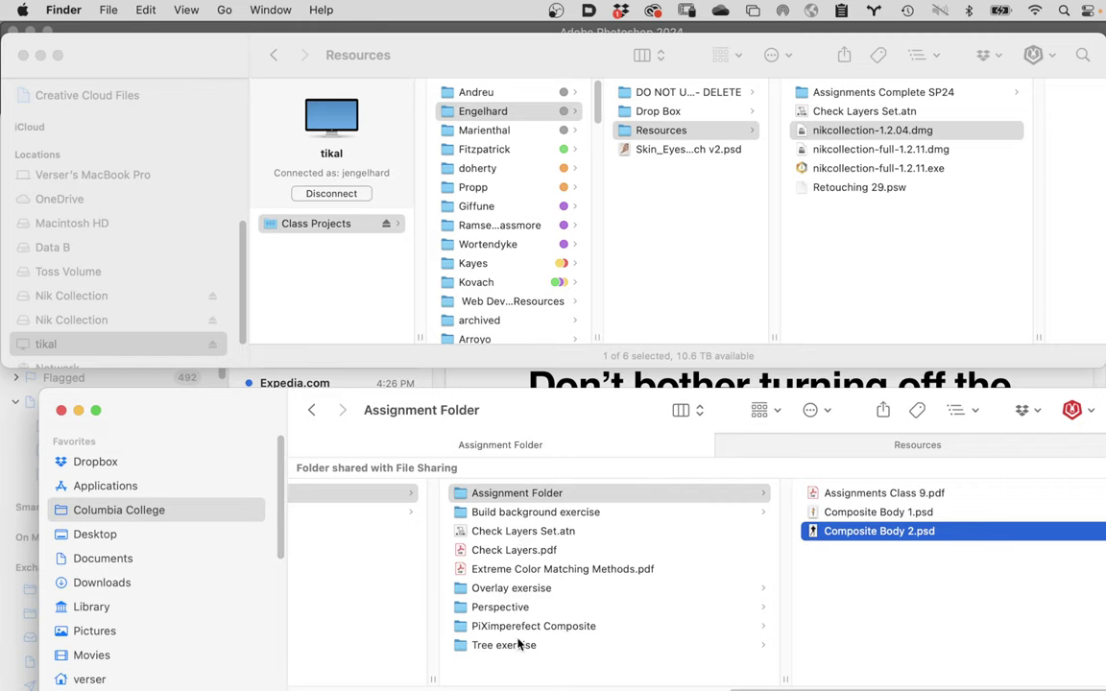
{"action": "left_click", "coordinate": [471, 606]}
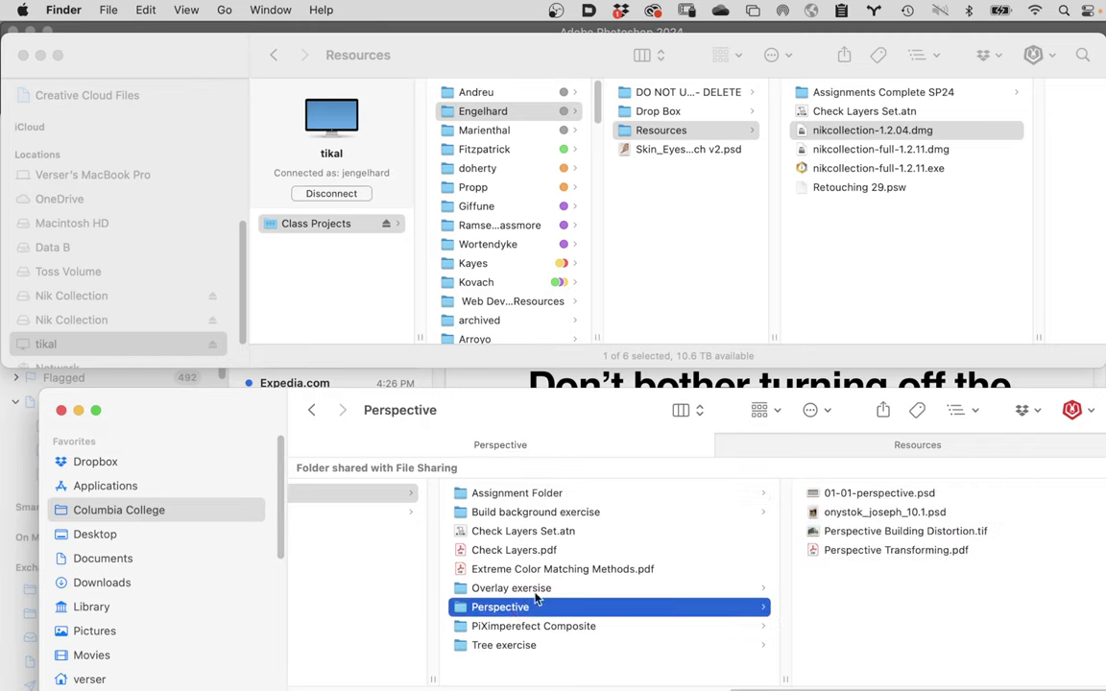
{"action": "left_click", "coordinate": [848, 514]}
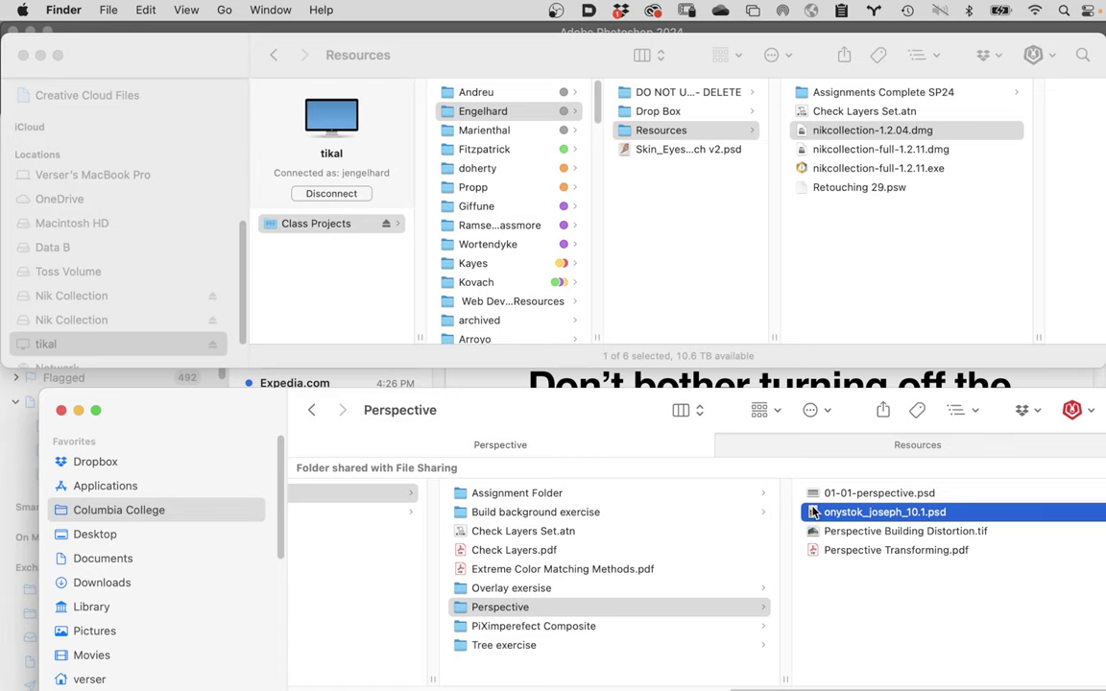
{"action": "double_click", "coordinate": [812, 513]}
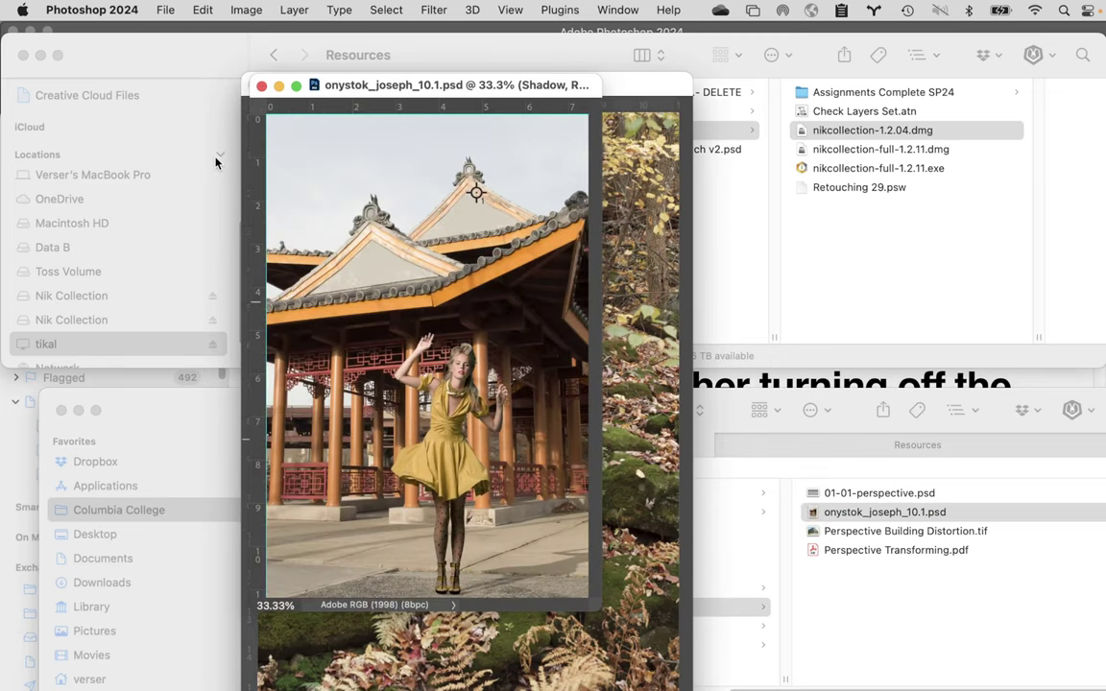
- Hide all other applications and minimize the Trees_019-1 document so the pavilion composite is in front
{"action": "left_click", "coordinate": [93, 12]}
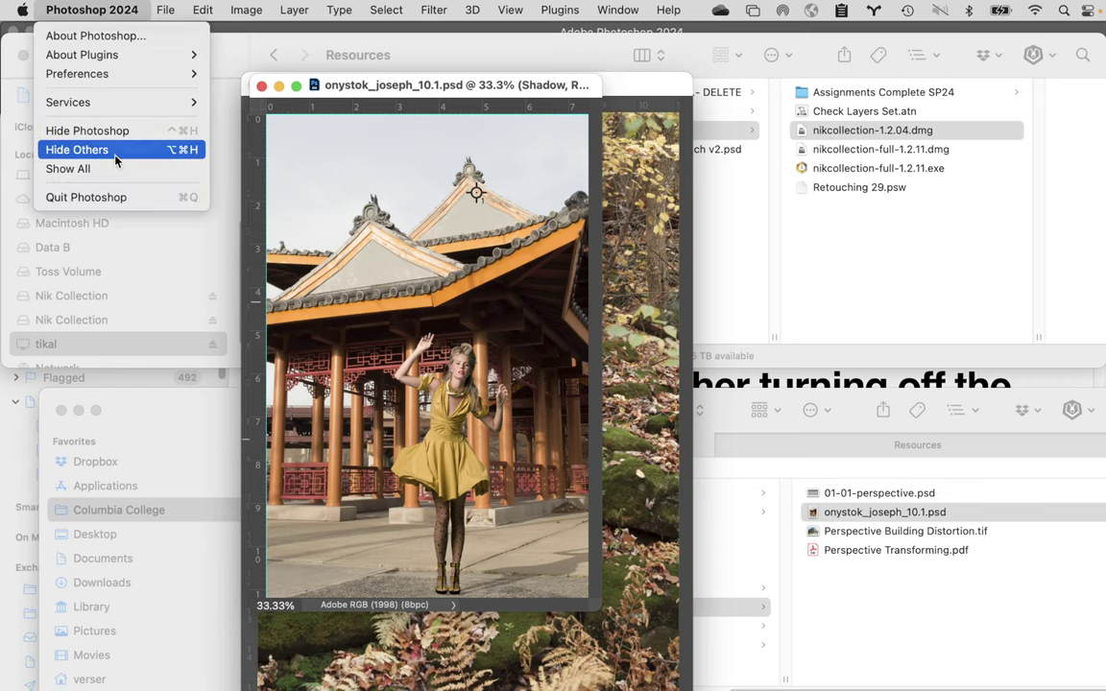
{"action": "left_click", "coordinate": [76, 149]}
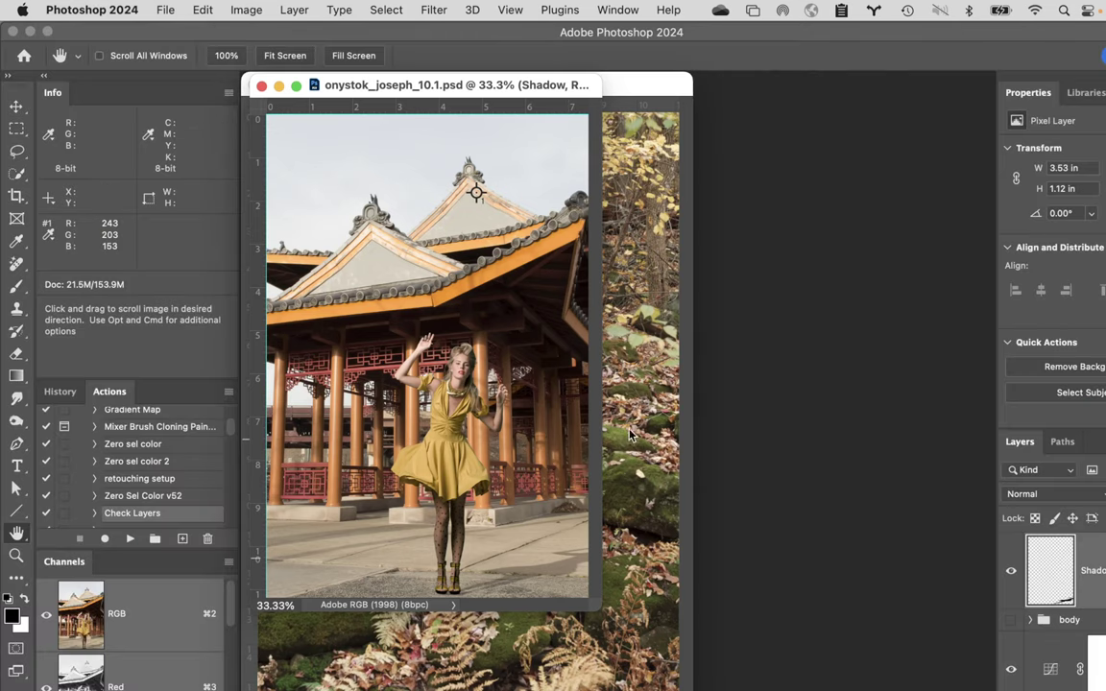
{"action": "left_click", "coordinate": [637, 82]}
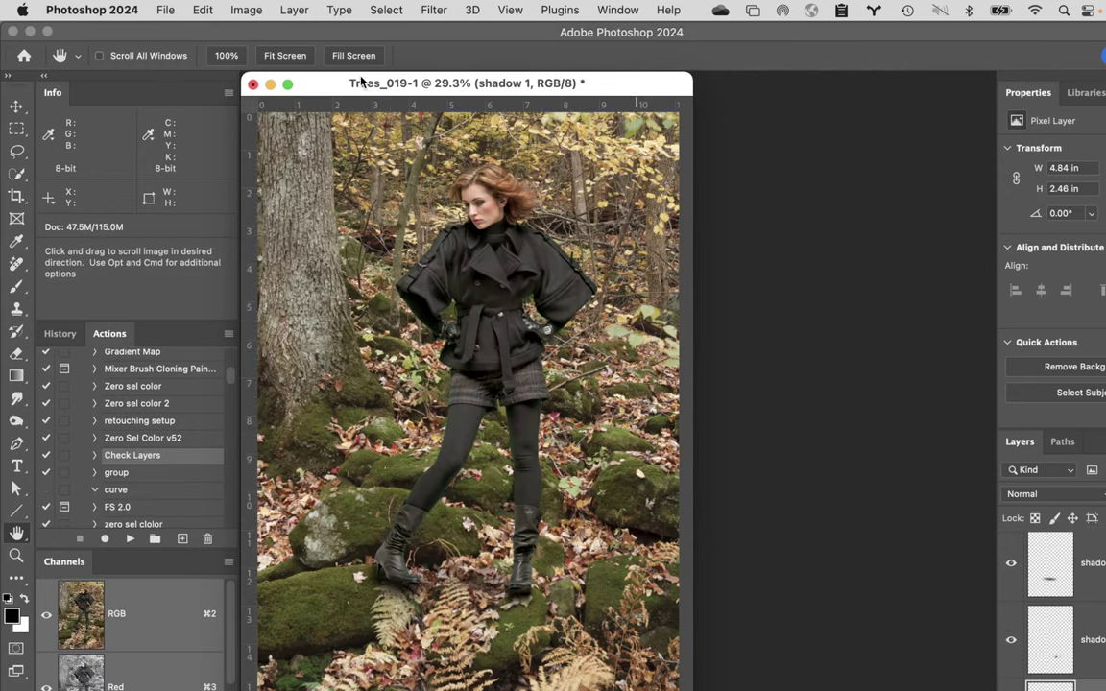
{"action": "left_click", "coordinate": [270, 84]}
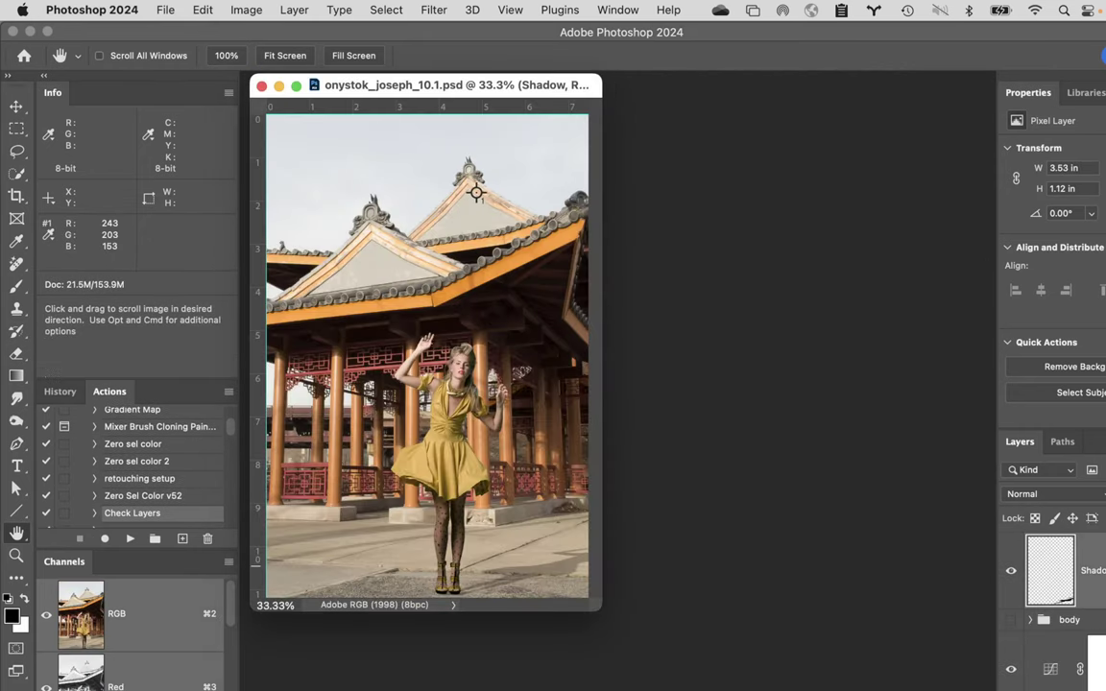
- Hide the Shadow layer, the body layer and its adjustment layer to leave only the pavilion background
{"action": "left_click", "coordinate": [1011, 573]}
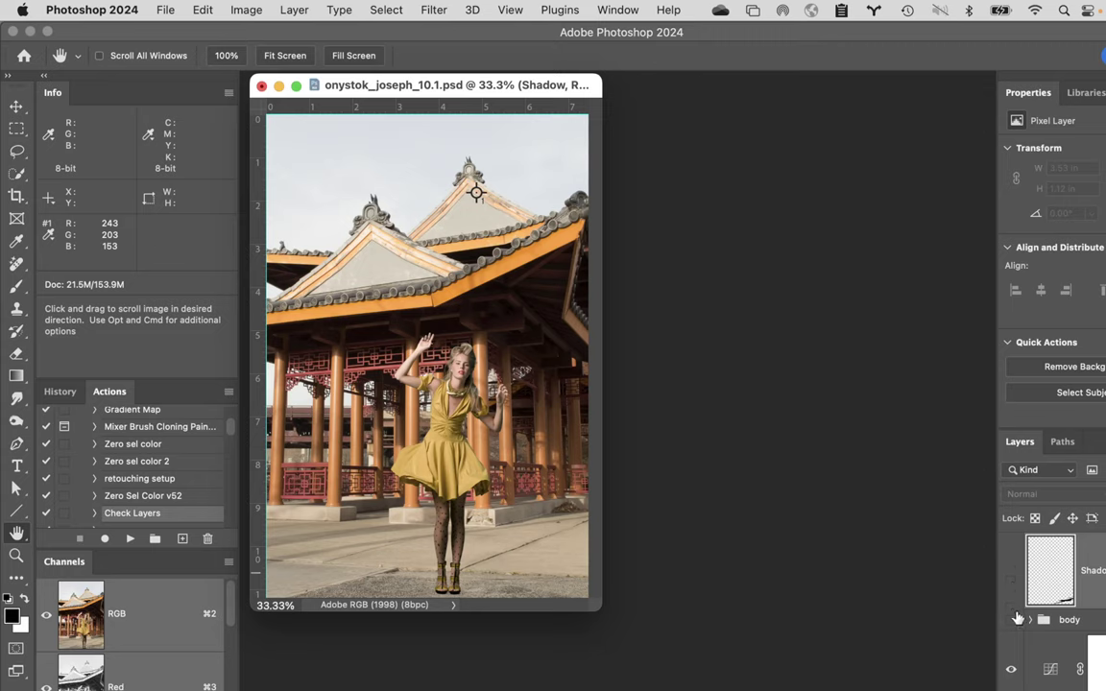
{"action": "scroll", "coordinate": [1015, 628], "scroll_direction": "down", "scroll_amount": 2}
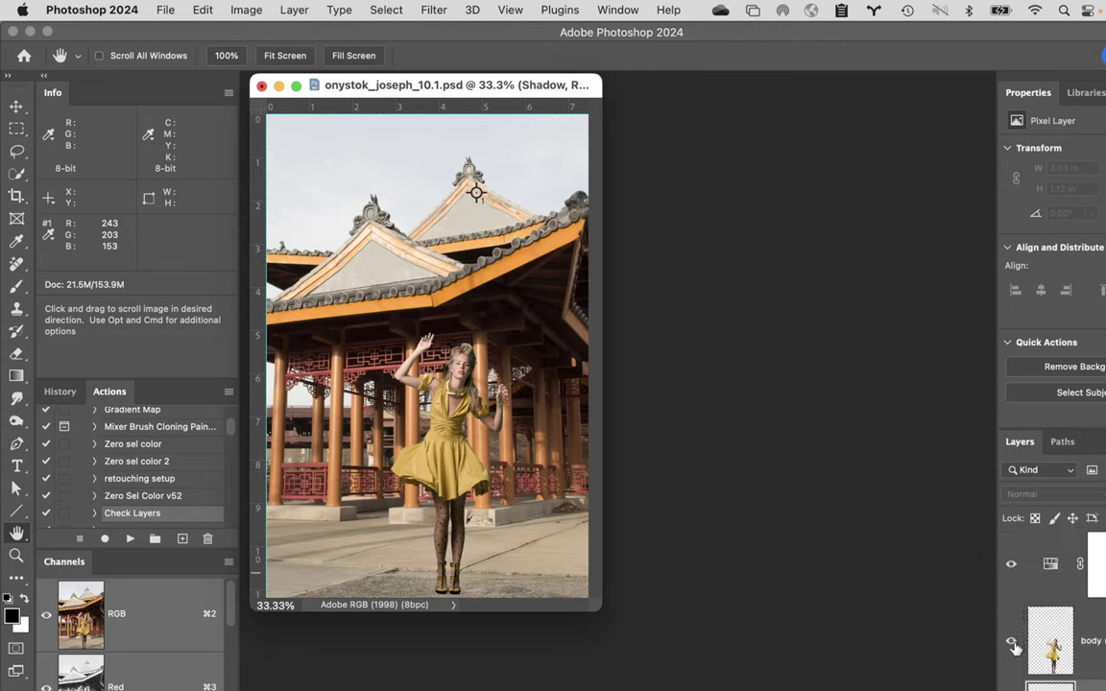
{"action": "left_click", "coordinate": [1008, 566]}
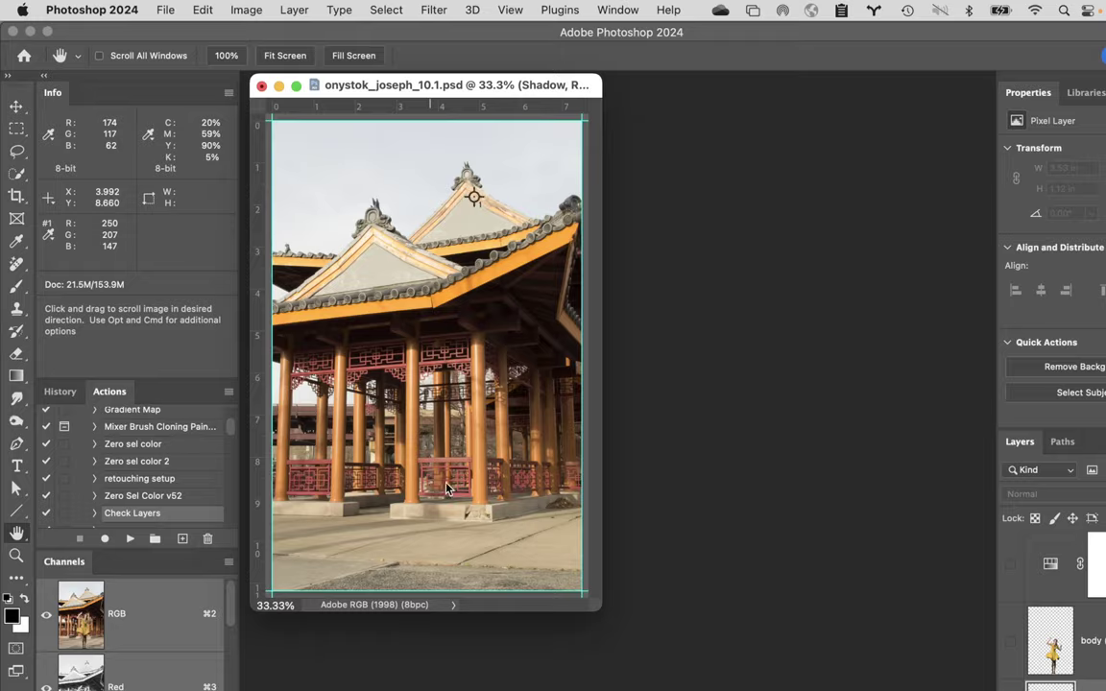
- Display the pavilion in full-screen mode with the Pen tool active and enlarge the stone base beneath the columns
{"action": "key", "text": "f"}
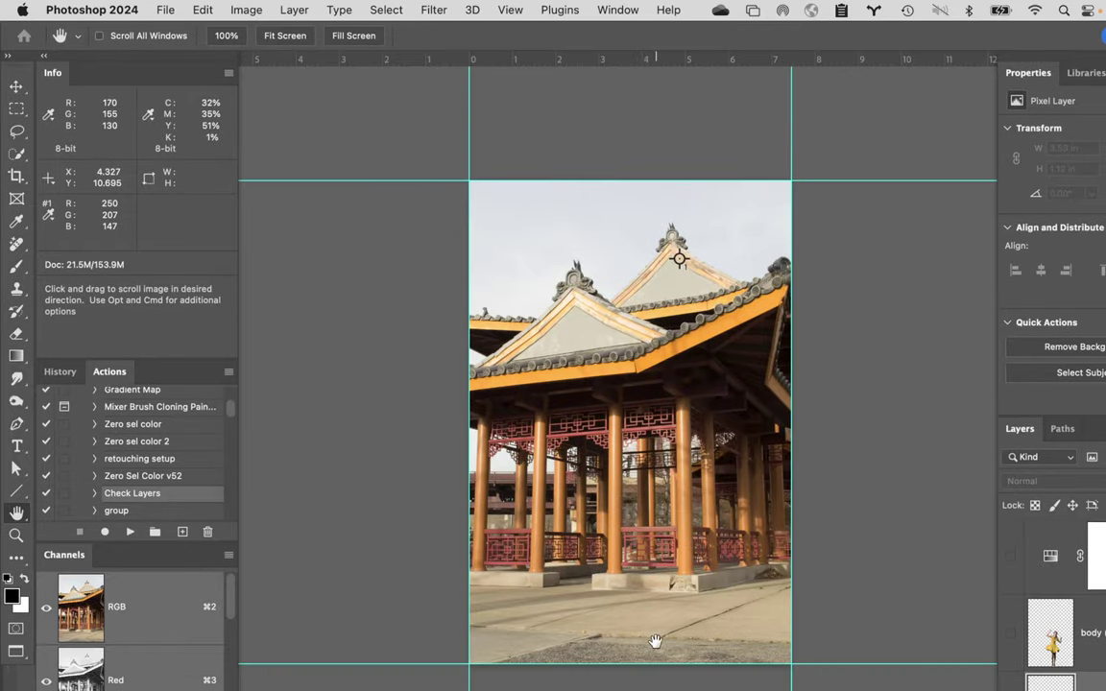
{"action": "key", "text": "p"}
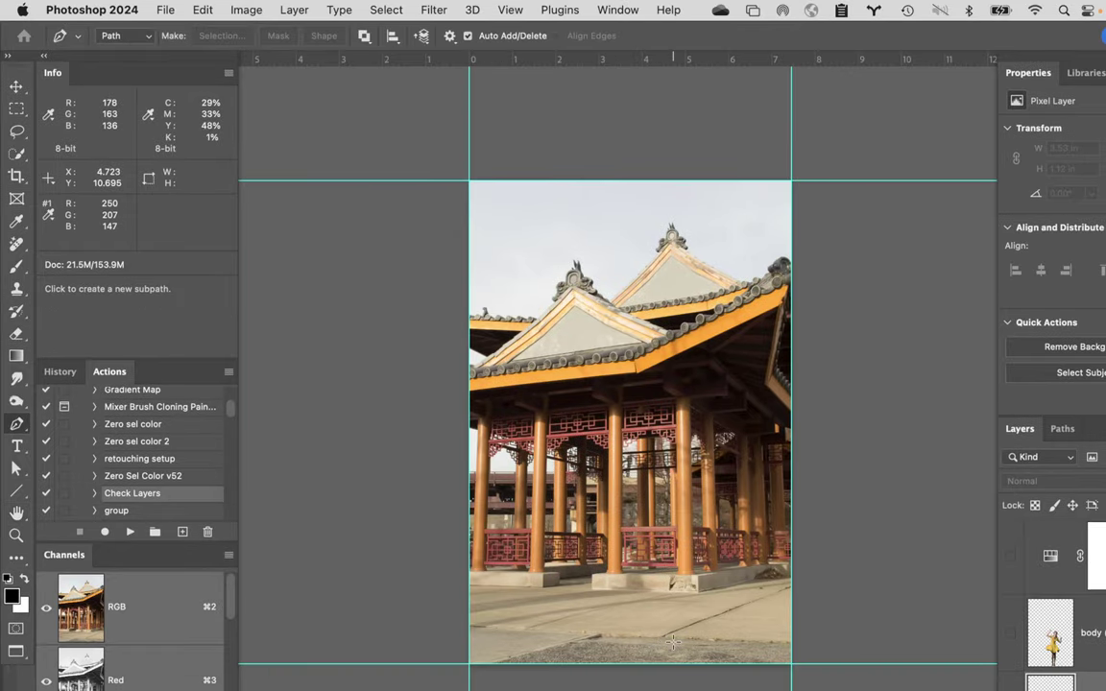
{"action": "left_click", "coordinate": [707, 587]}
{"action": "left_click", "coordinate": [742, 587]}
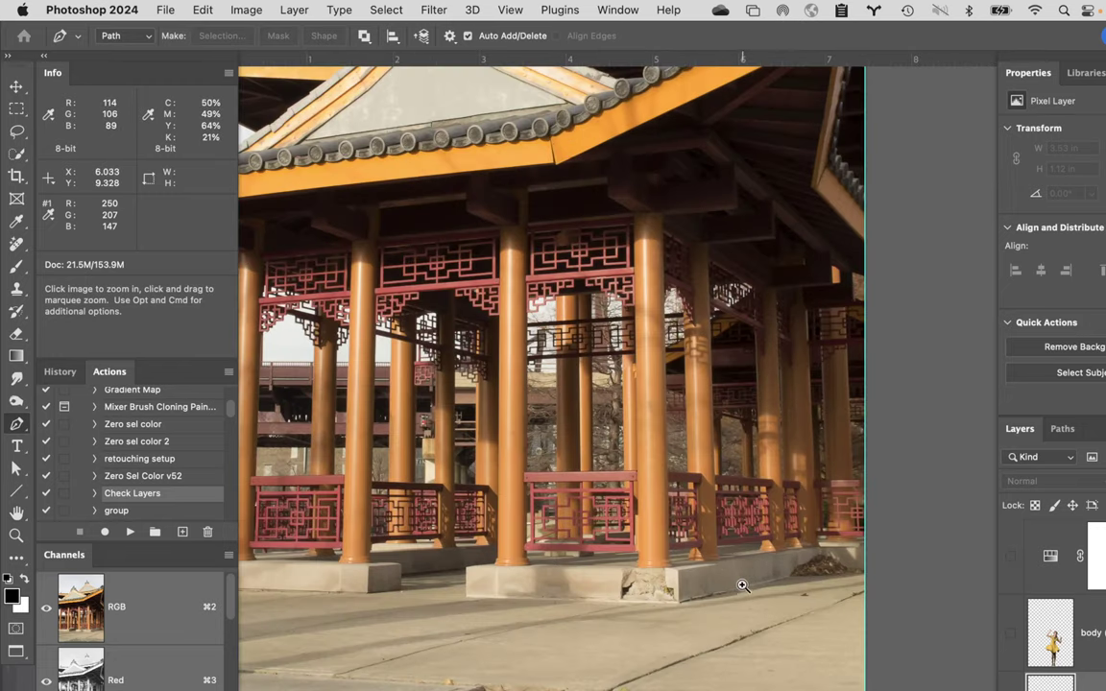
{"action": "left_click", "coordinate": [749, 585]}
{"action": "left_click_drag", "start_coordinate": [752, 573], "coordinate": [555, 580]}
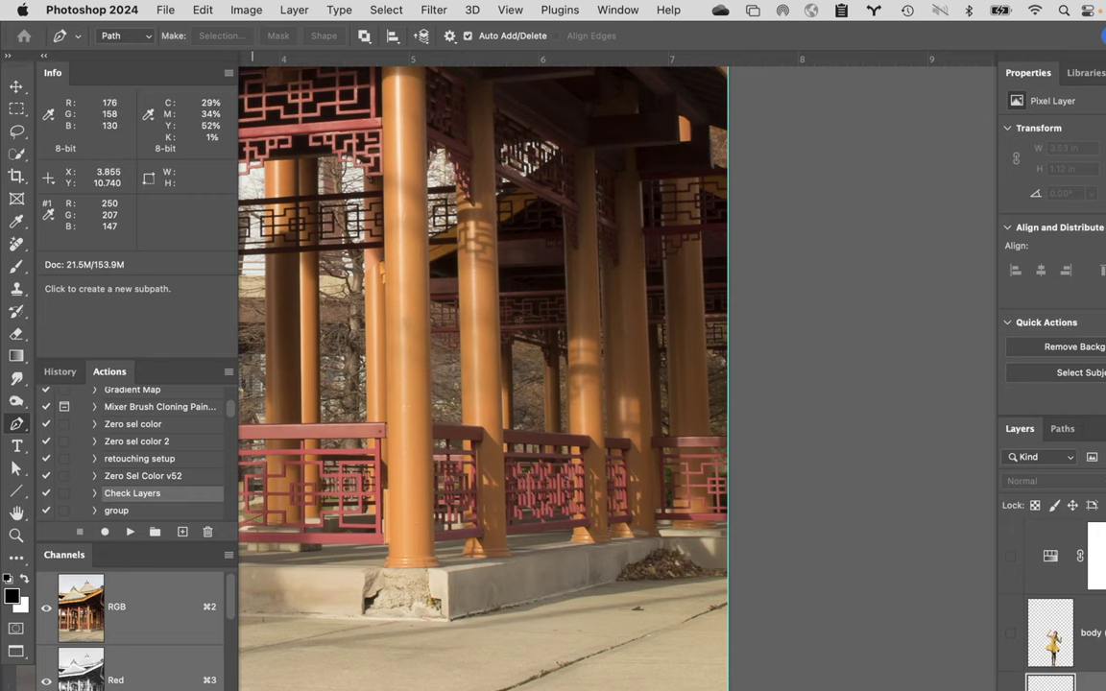
{"action": "key", "text": "super+Tab"}
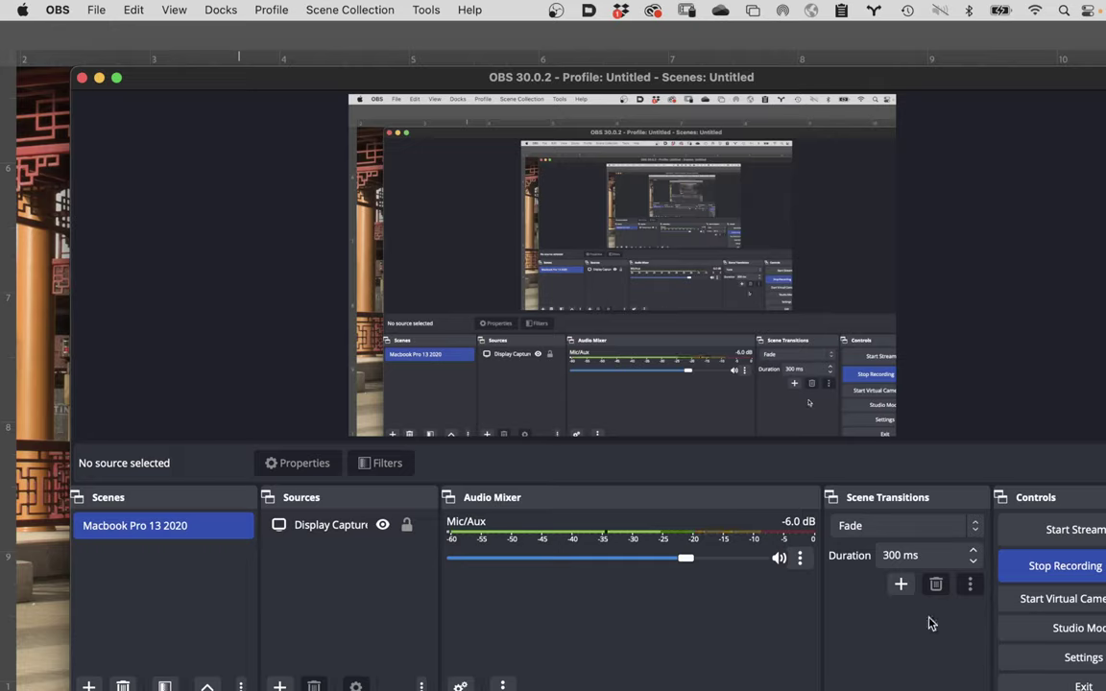